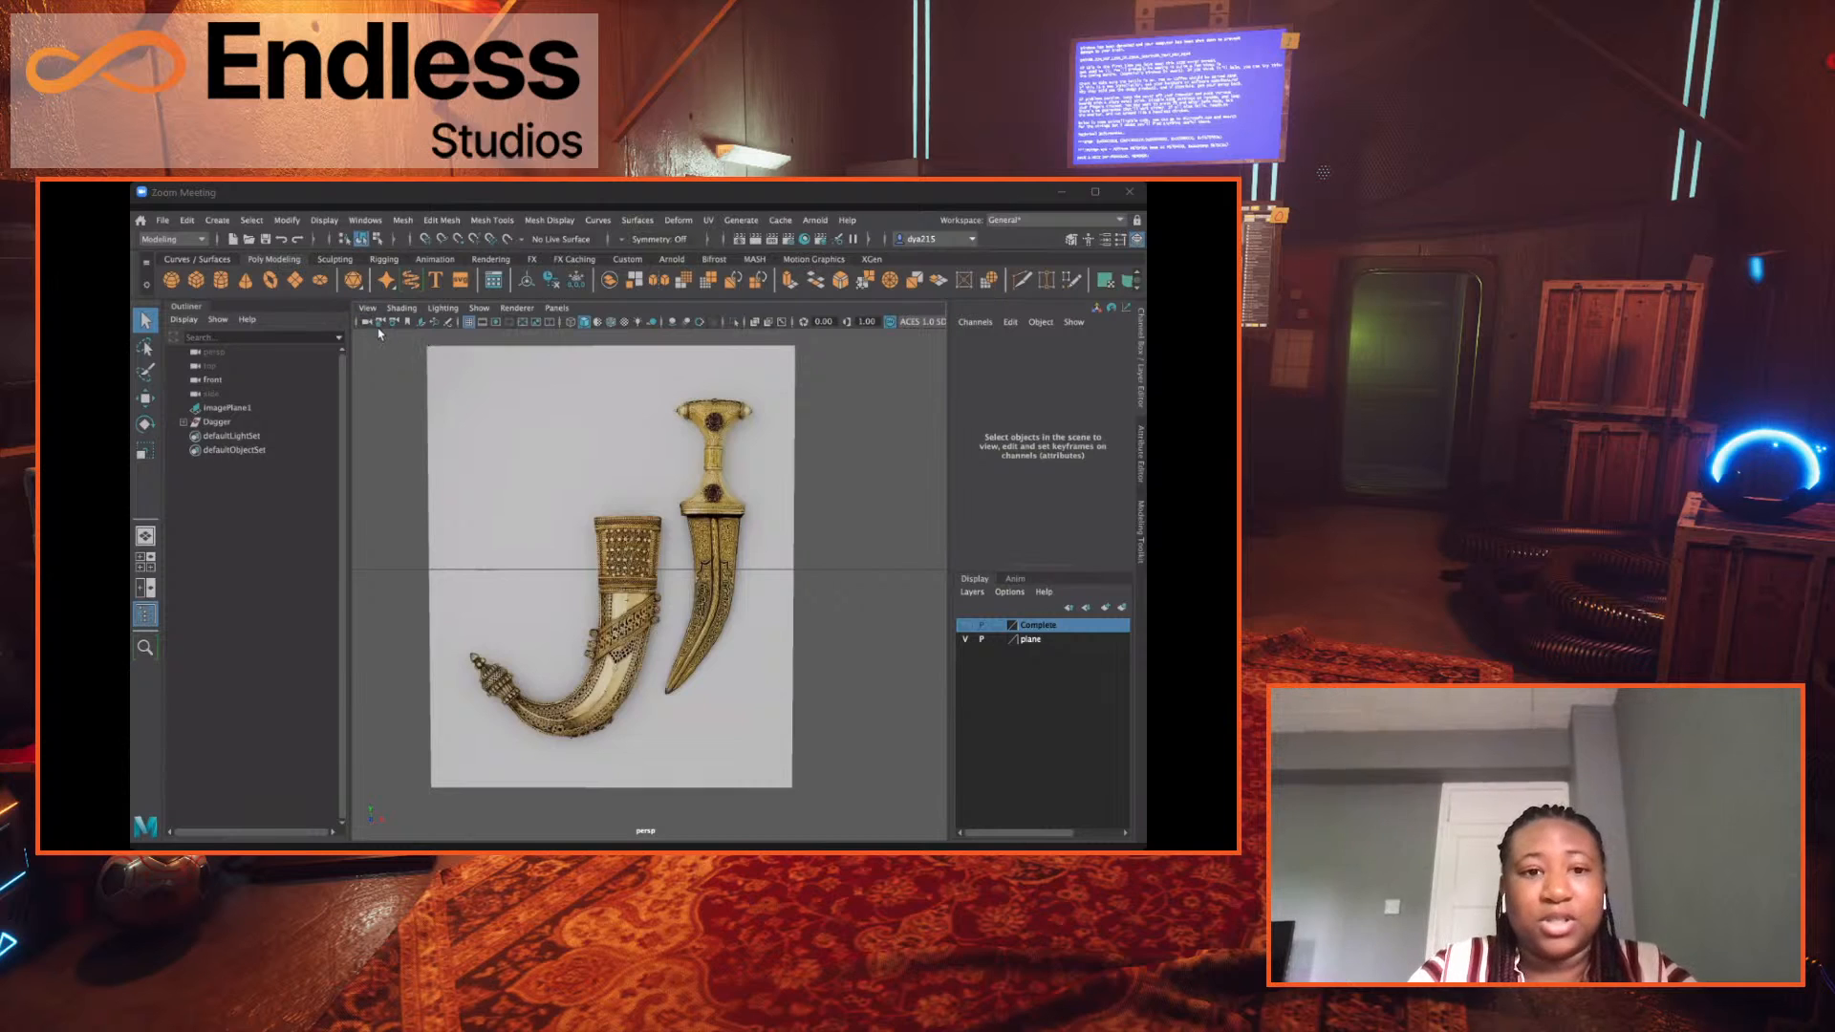
Show the options for importing a reference image plane into the viewport.
click(368, 309)
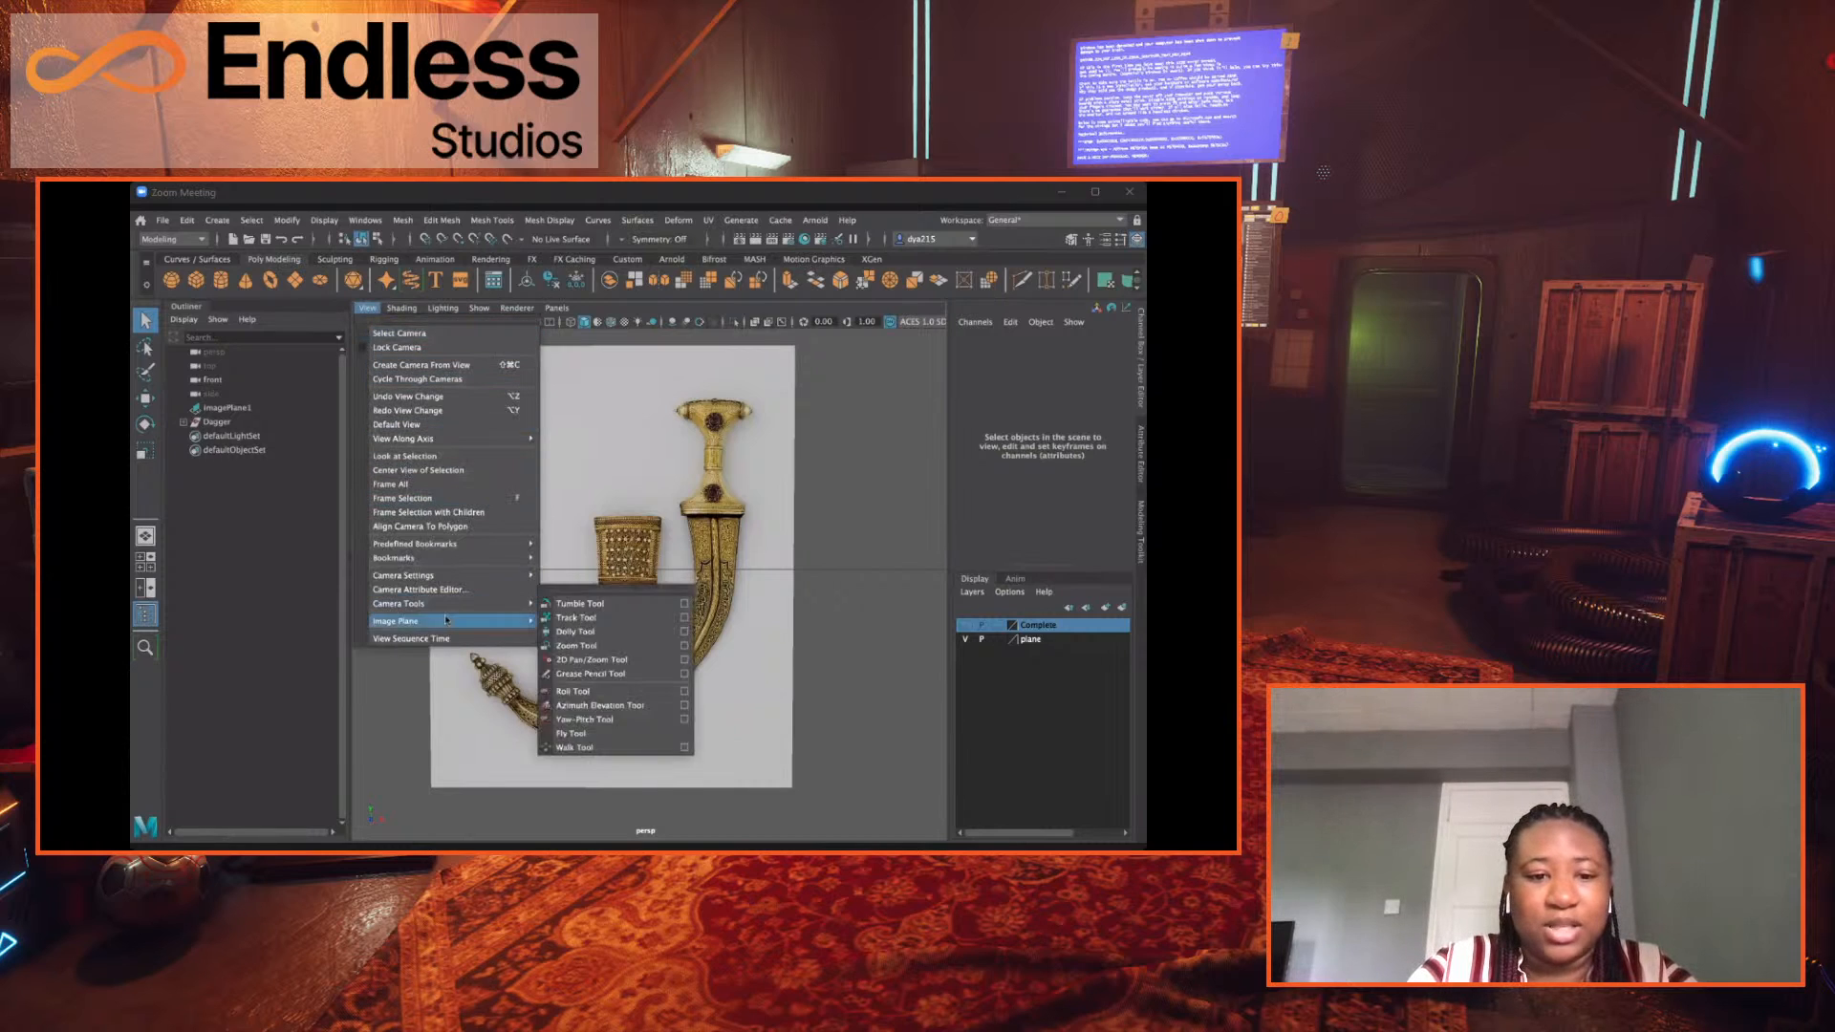
mouse_move(449, 622)
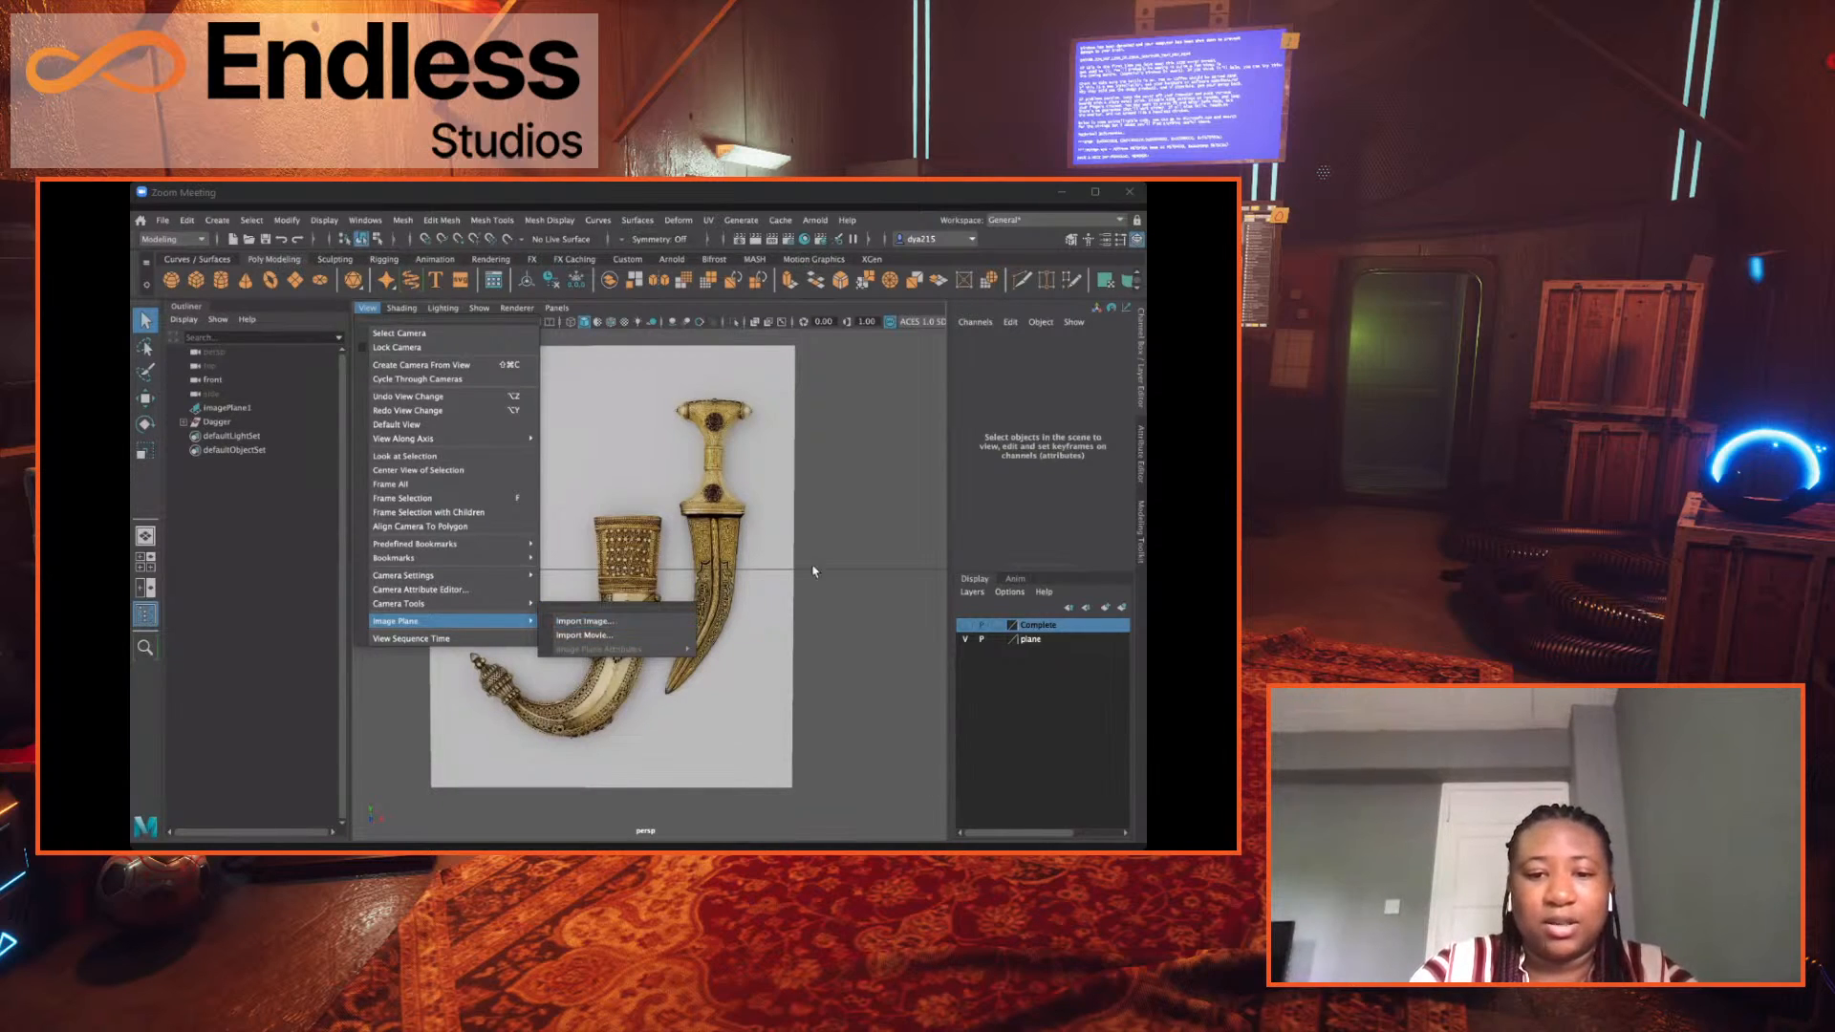
click(809, 510)
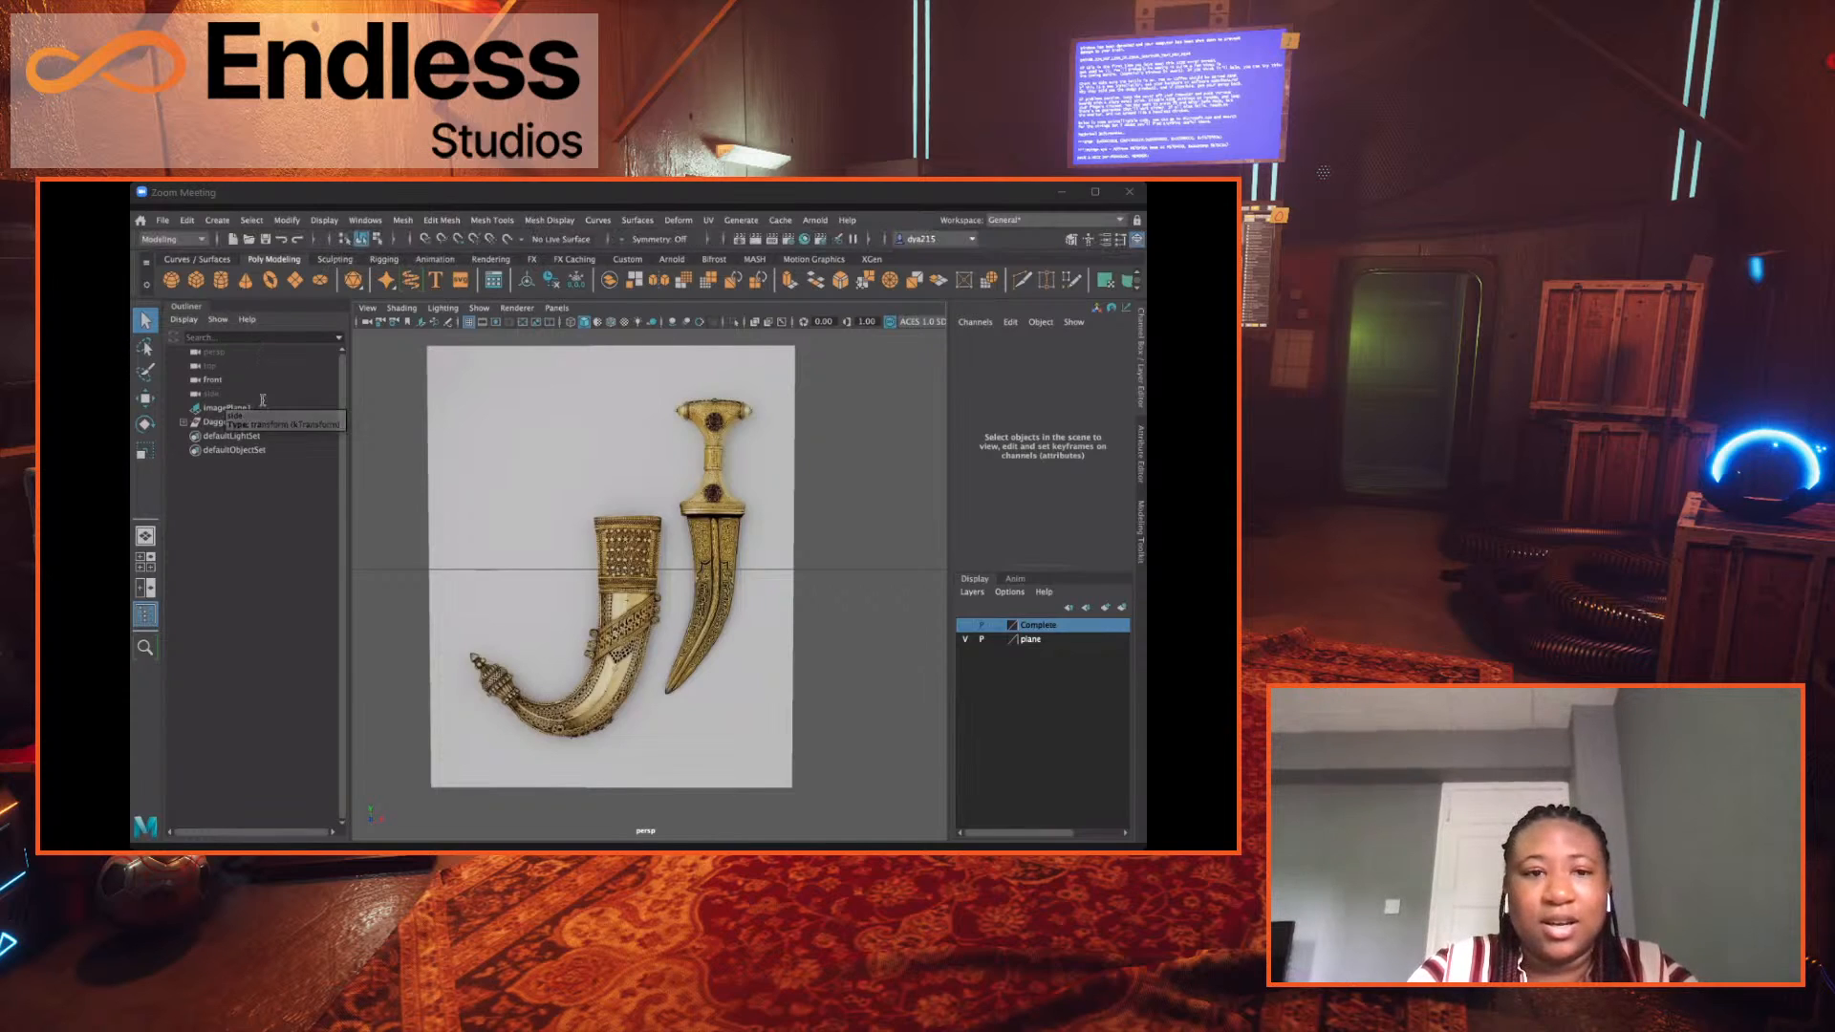
Create a polygon cube at the origin in front of the dagger reference image.
click(194, 280)
scroll(628, 561, up, 2)
scroll(628, 559, down, 3)
scroll(628, 556, up, 4)
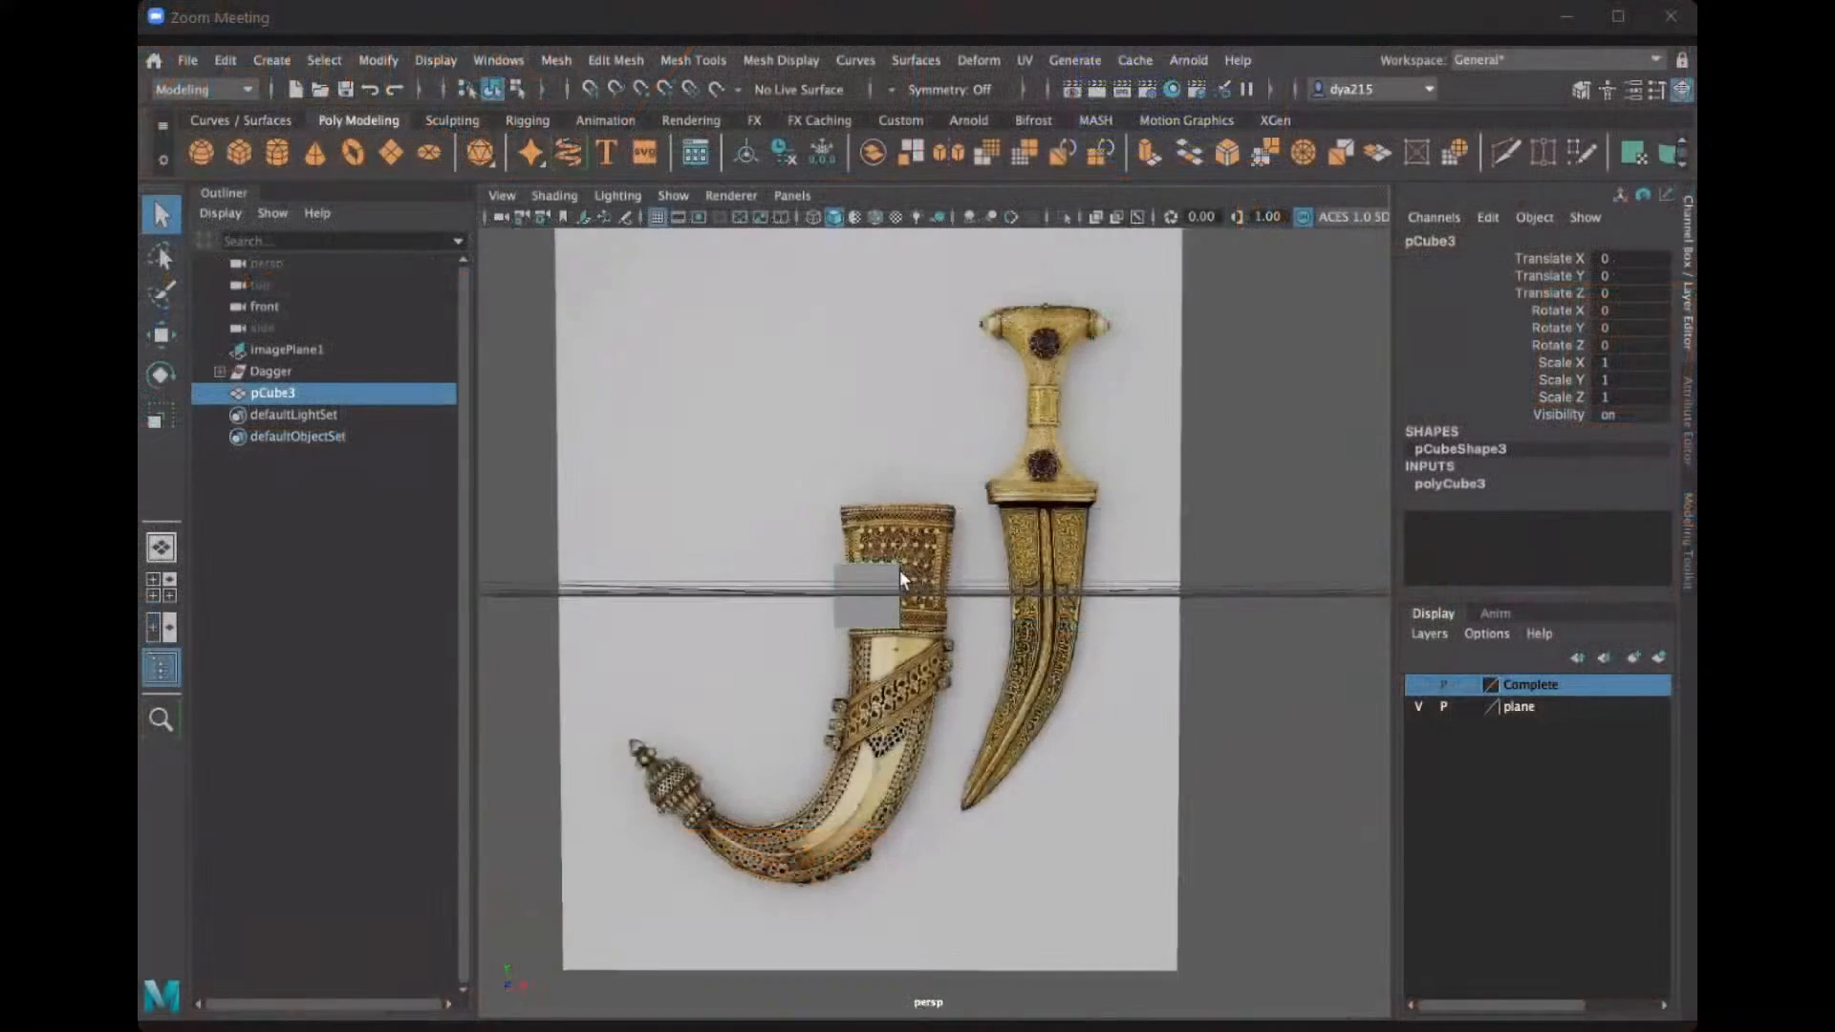
scroll(627, 552, down, 2)
scroll(627, 552, up, 2)
scroll(627, 552, down, 2)
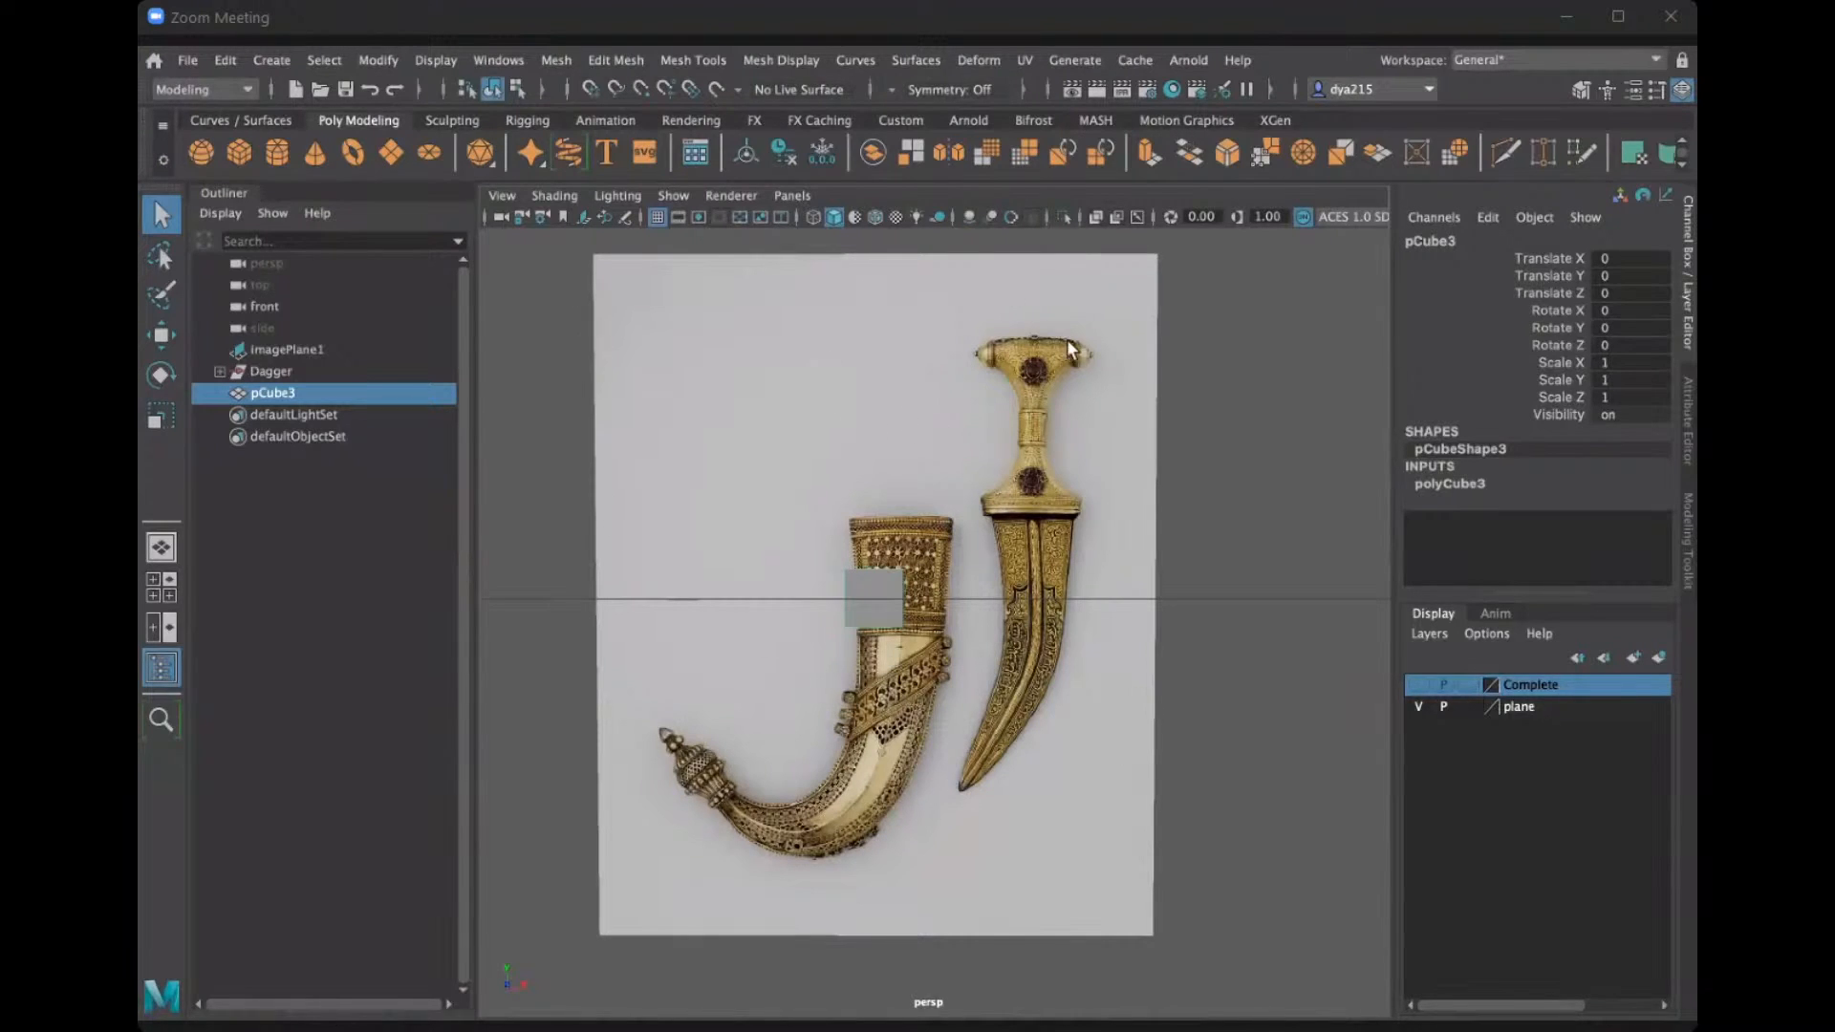
Switch from the perspective view to a full-size front view showing the dagger's handle and upper blade.
key(space)
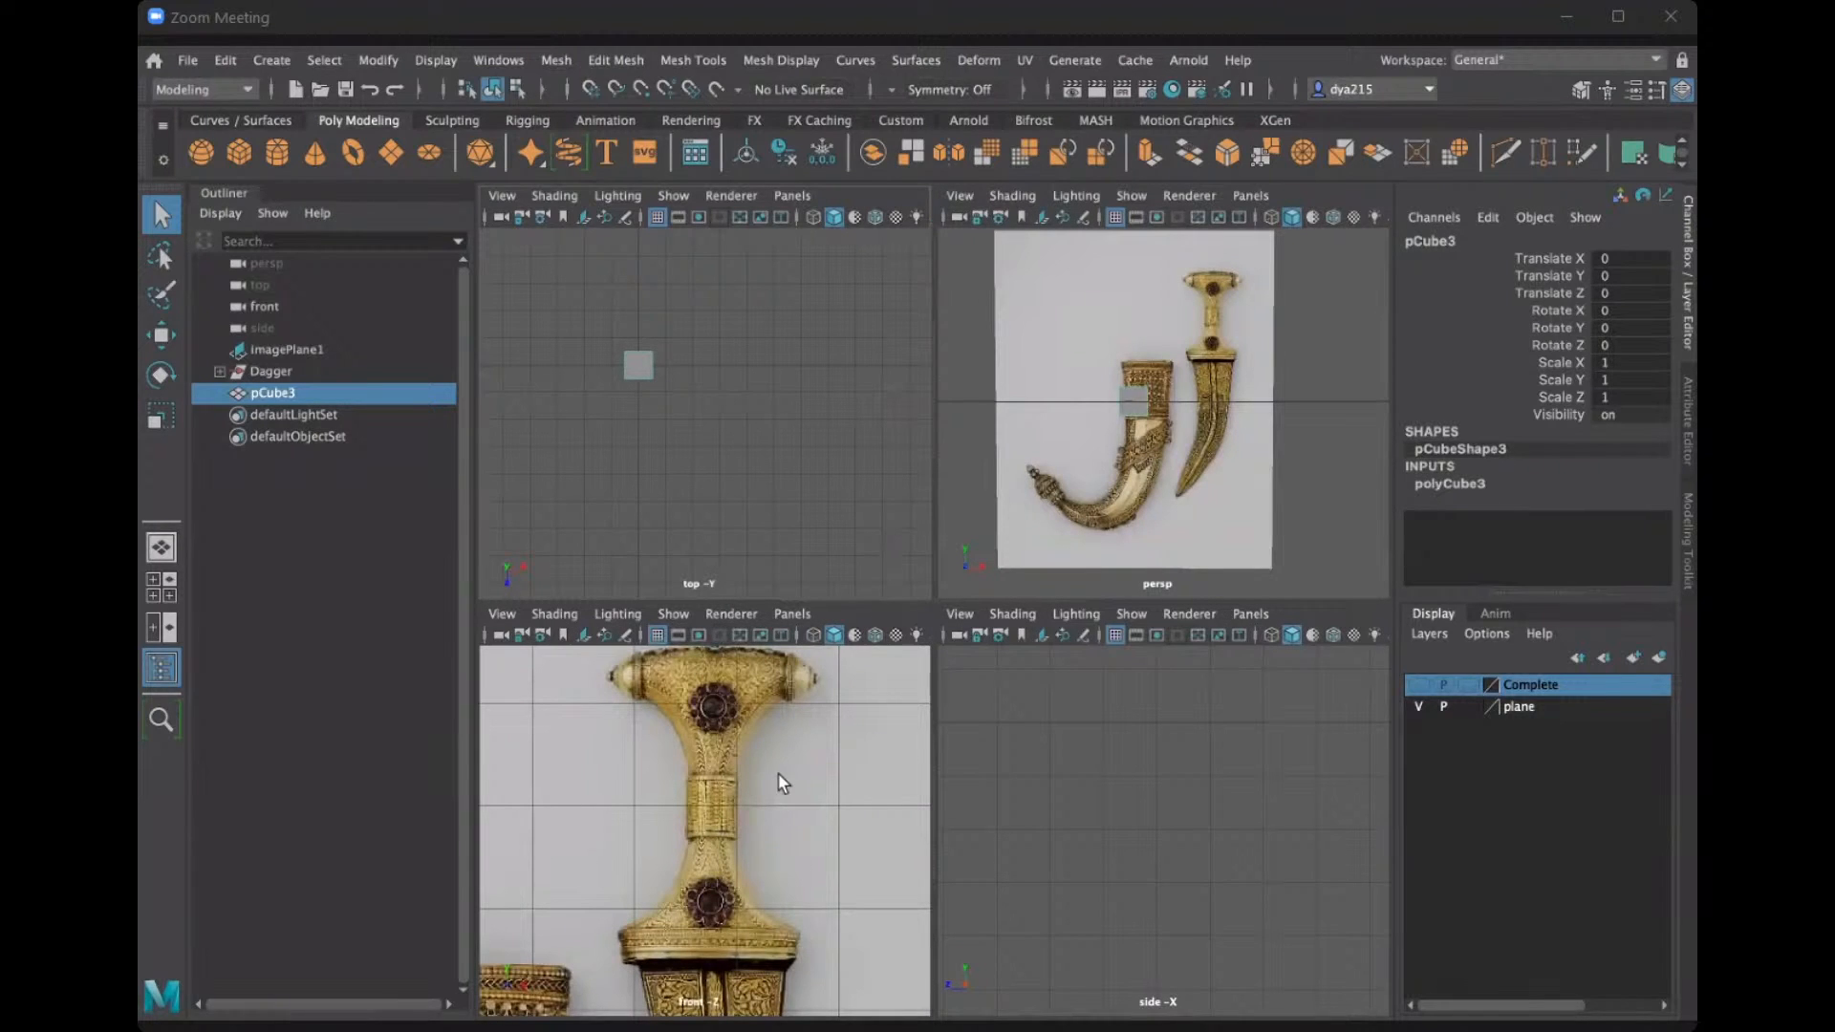
scroll(761, 771, down, 5)
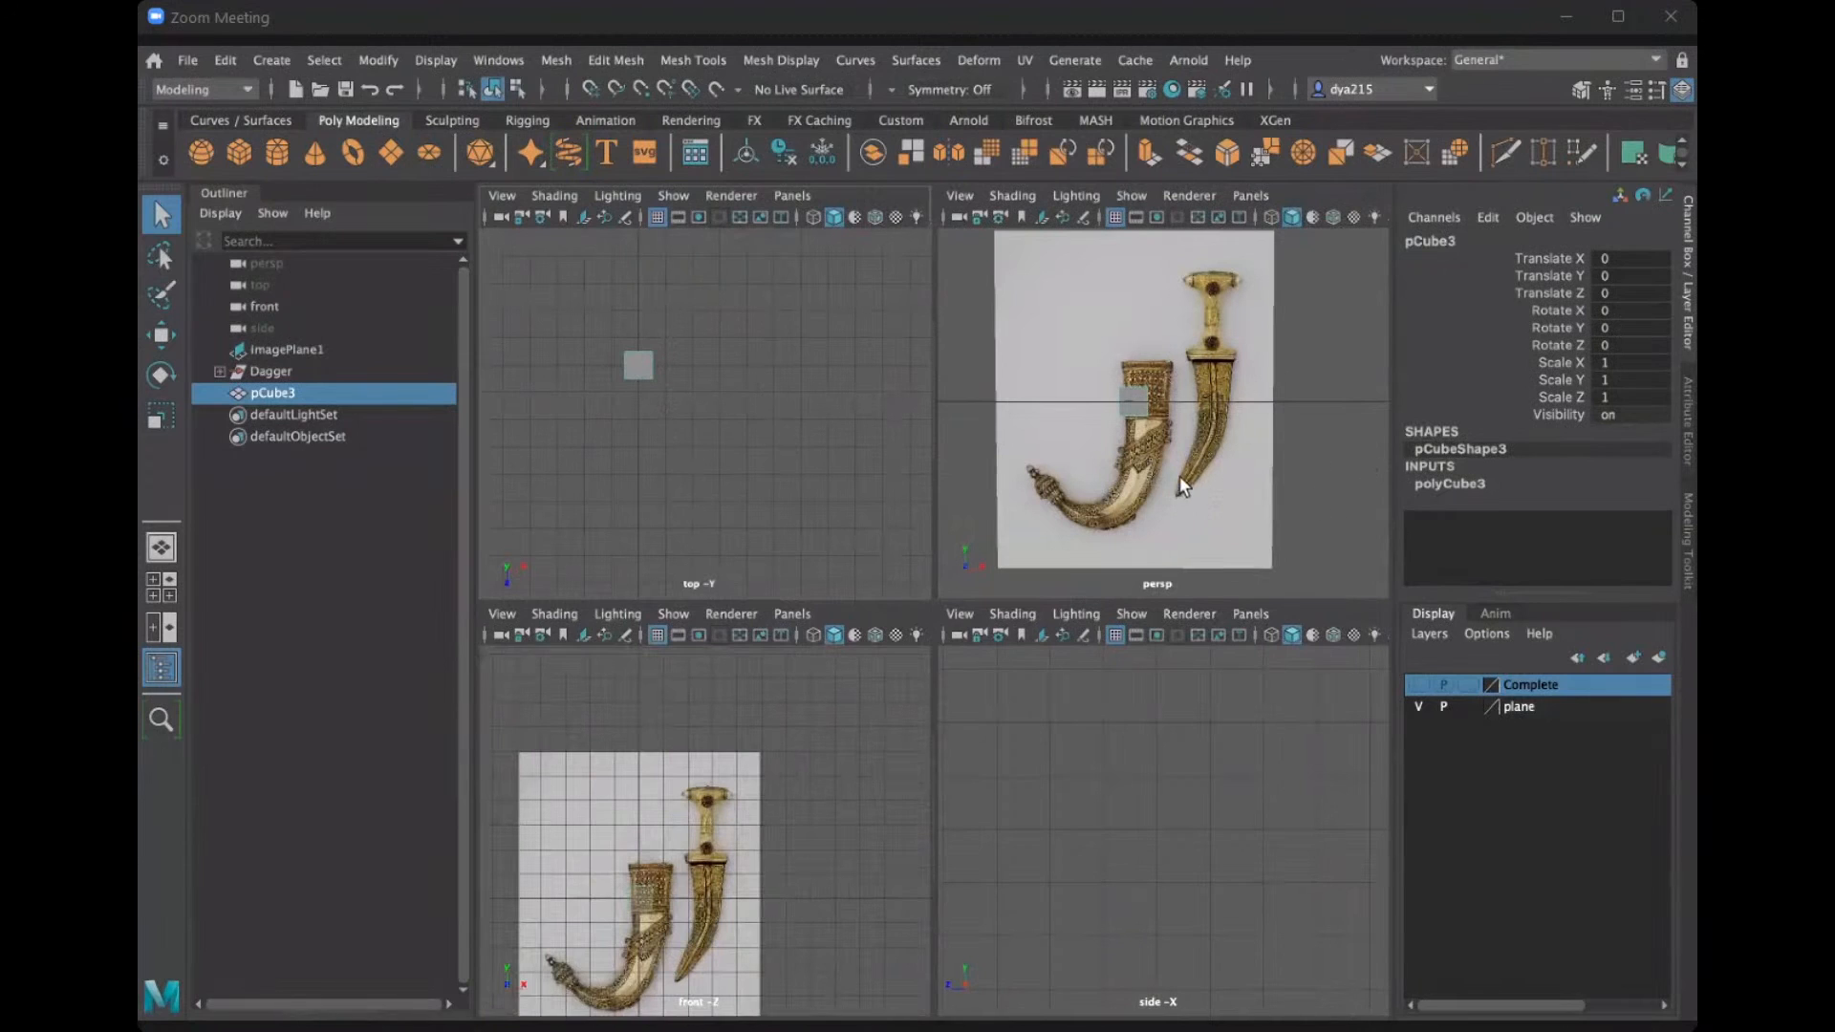
scroll(1155, 888, down, 6)
scroll(1174, 861, up, 3)
scroll(712, 916, down, 5)
scroll(715, 920, up, 6)
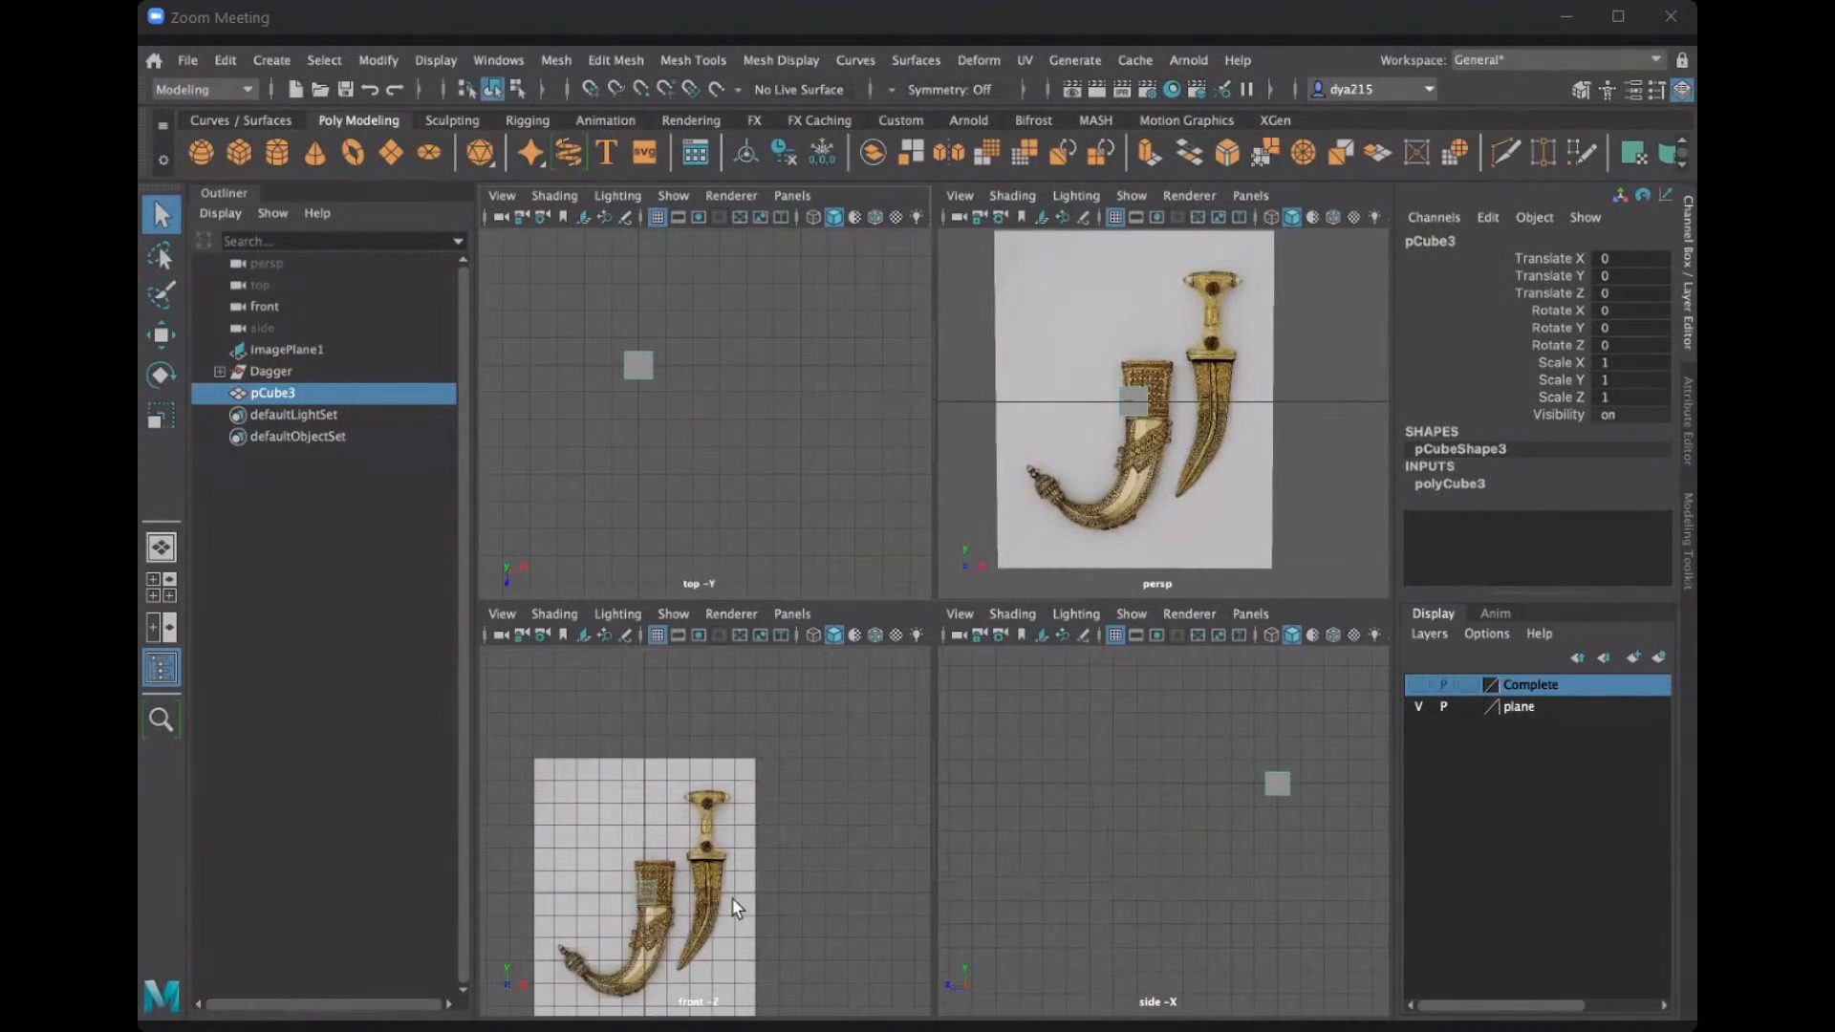
alt+middle_drag(901, 851, 949, 783)
scroll(841, 753, up, 4)
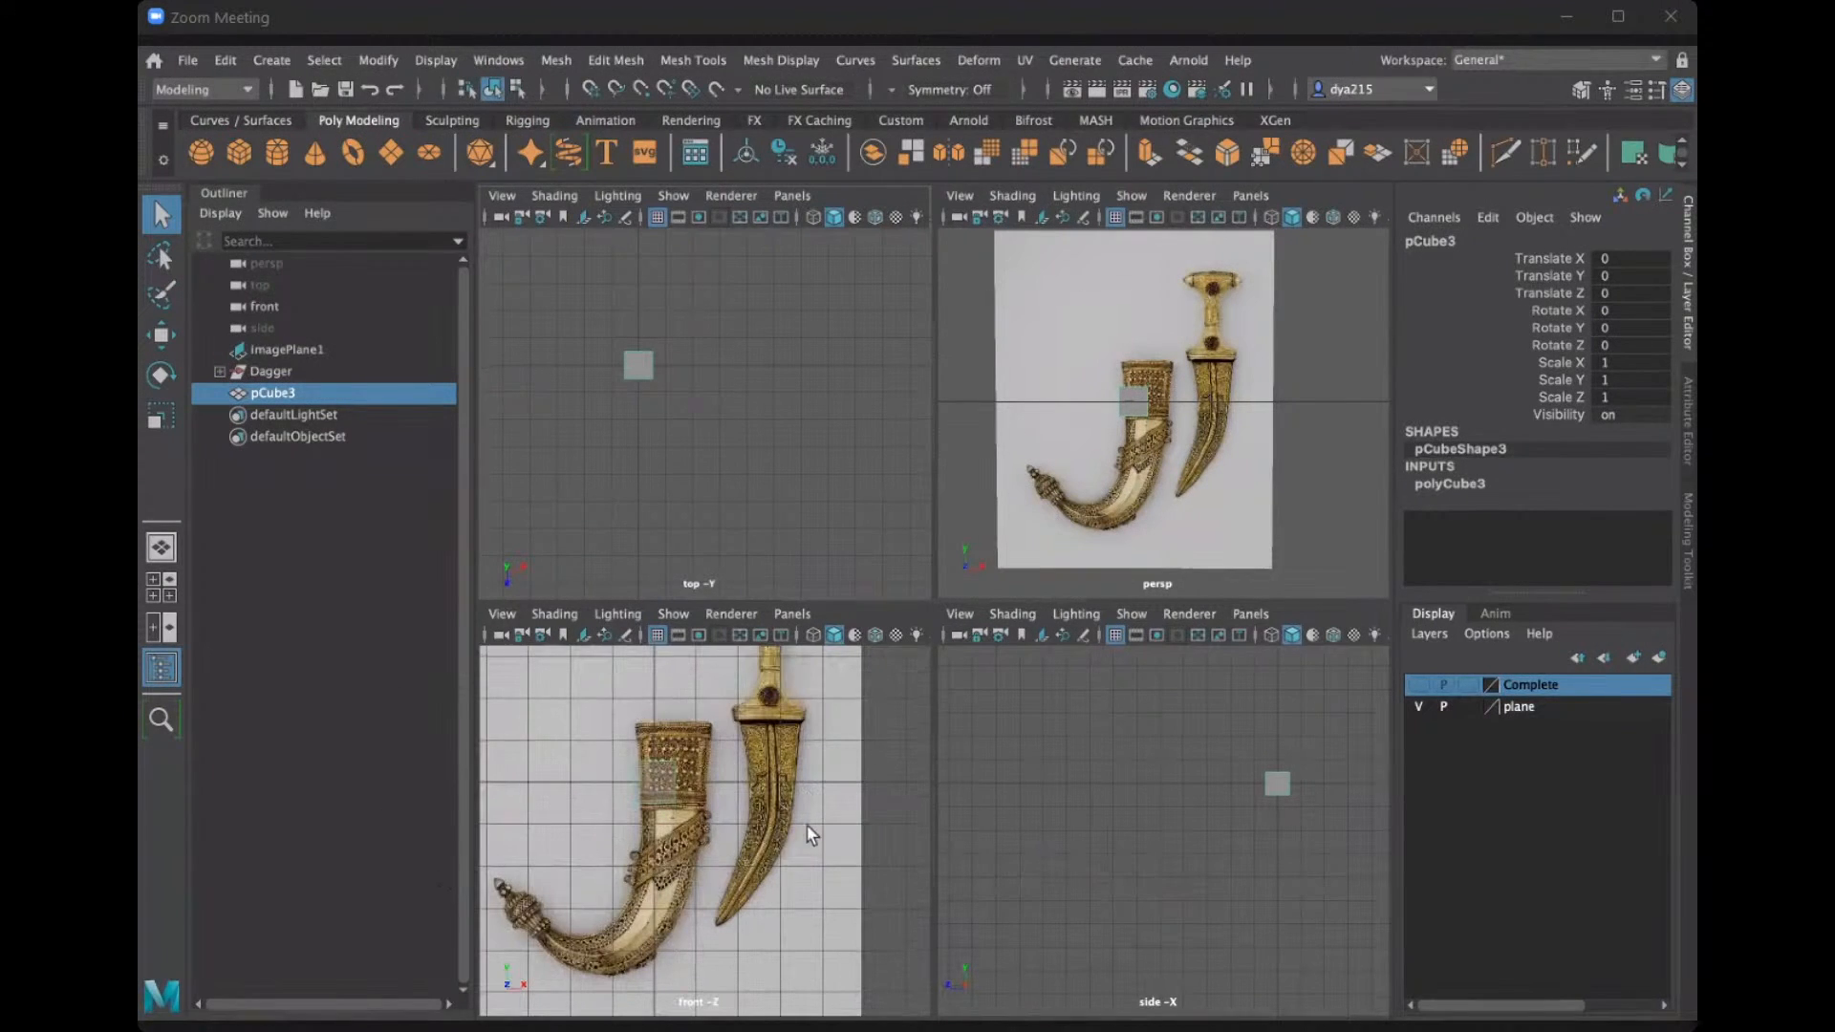
key(space)
scroll(960, 551, up, 1)
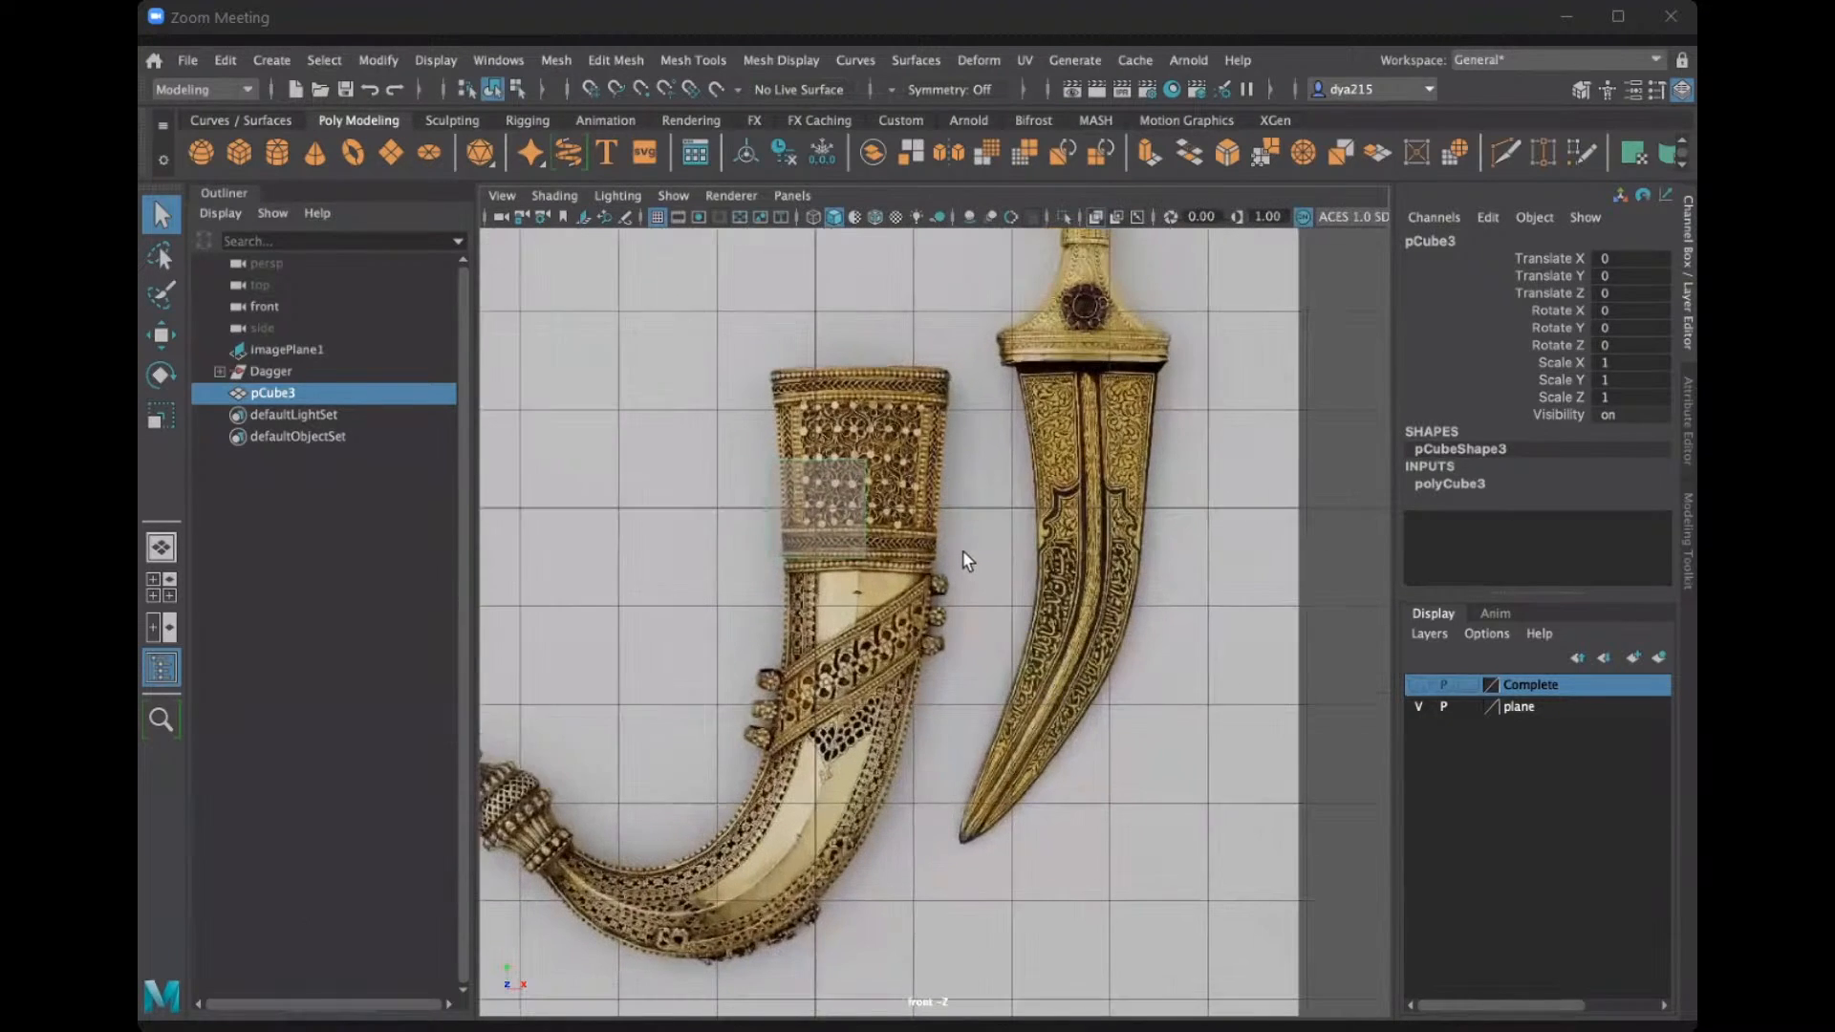
scroll(949, 549, up, 1)
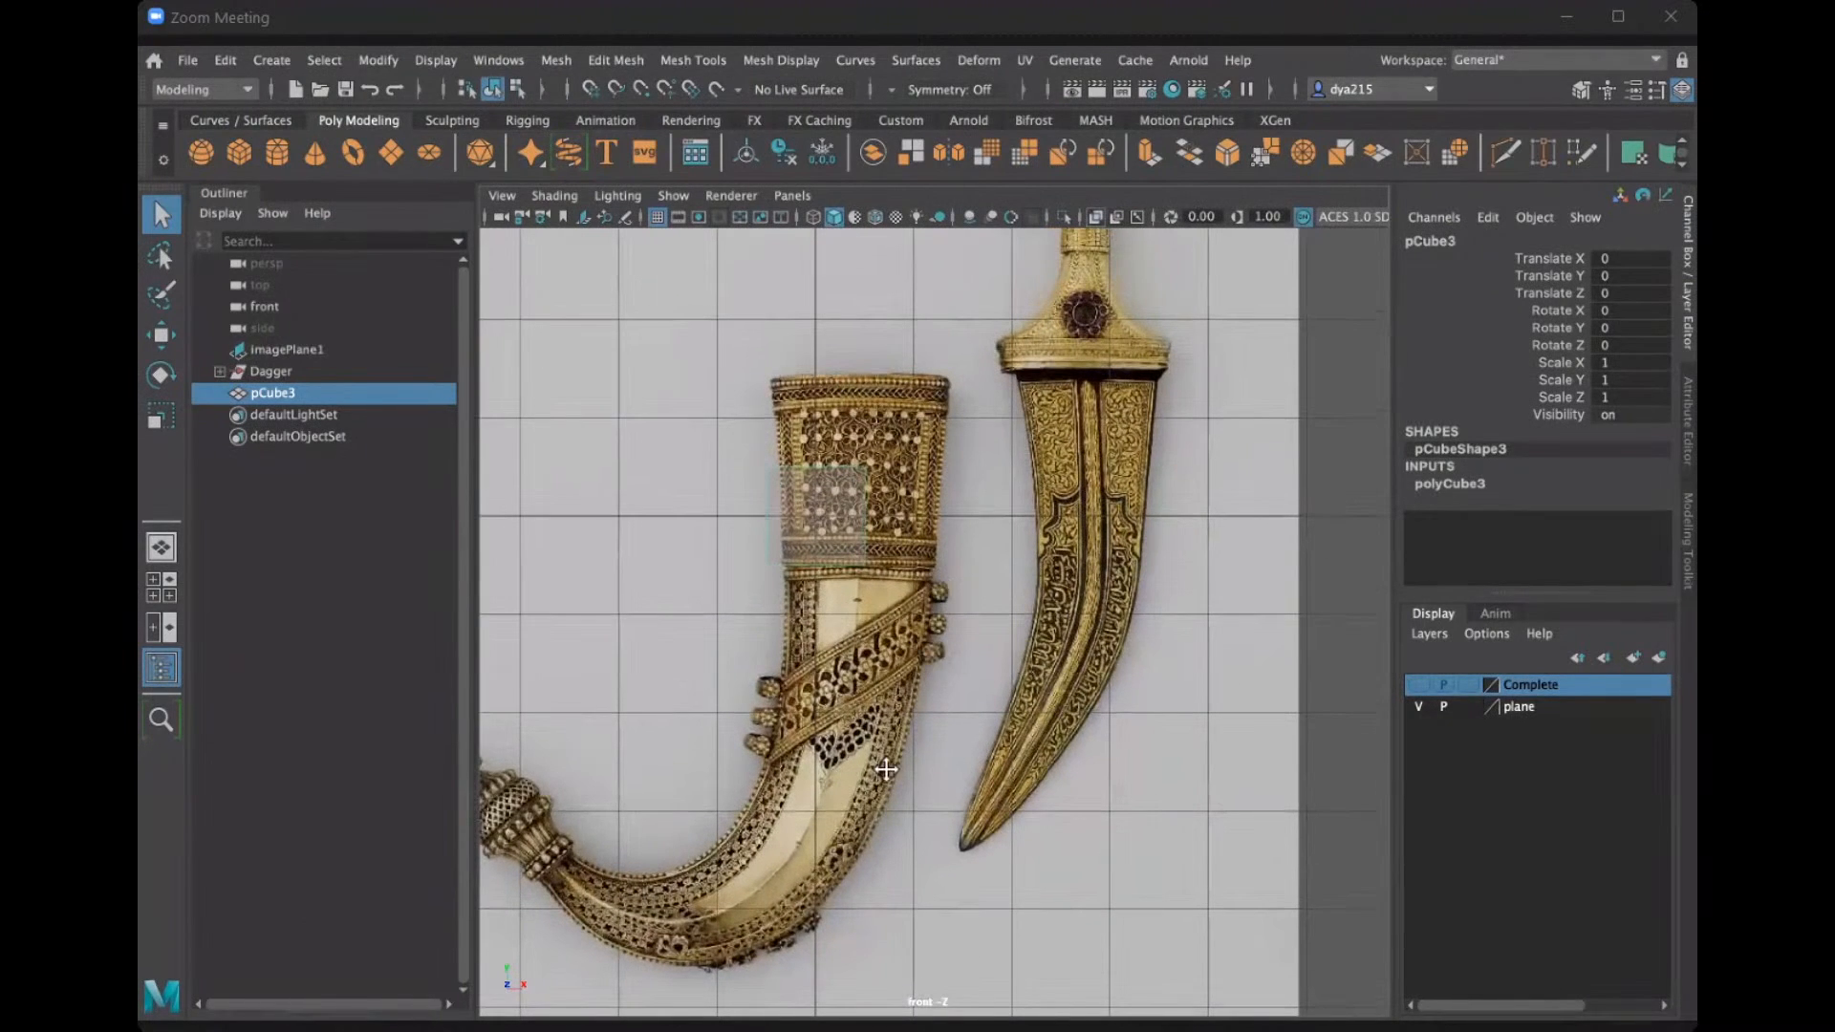
alt+middle_drag(886, 769, 875, 795)
alt+middle_drag(926, 693, 883, 767)
alt+middle_drag(790, 701, 709, 788)
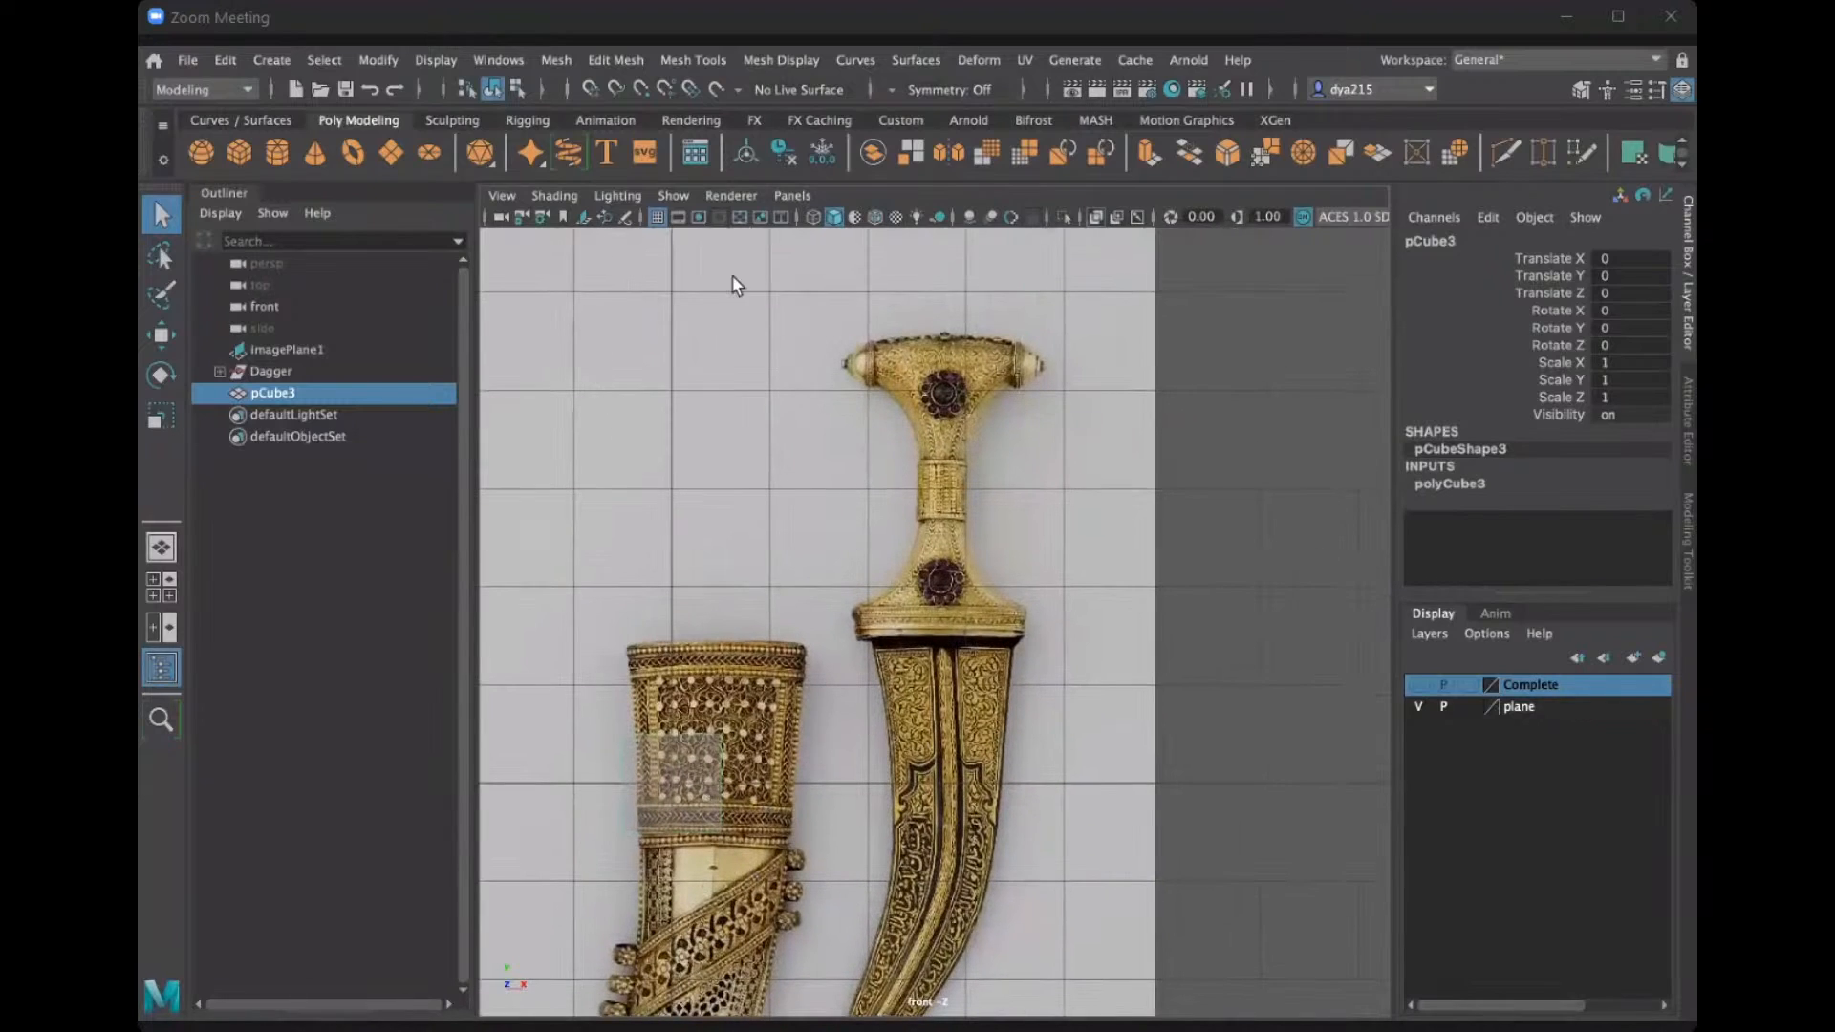
Turn off X-Ray shading and move the cube onto the upper blade below the guard, at about X 2.797, Y 0.938.
click(555, 196)
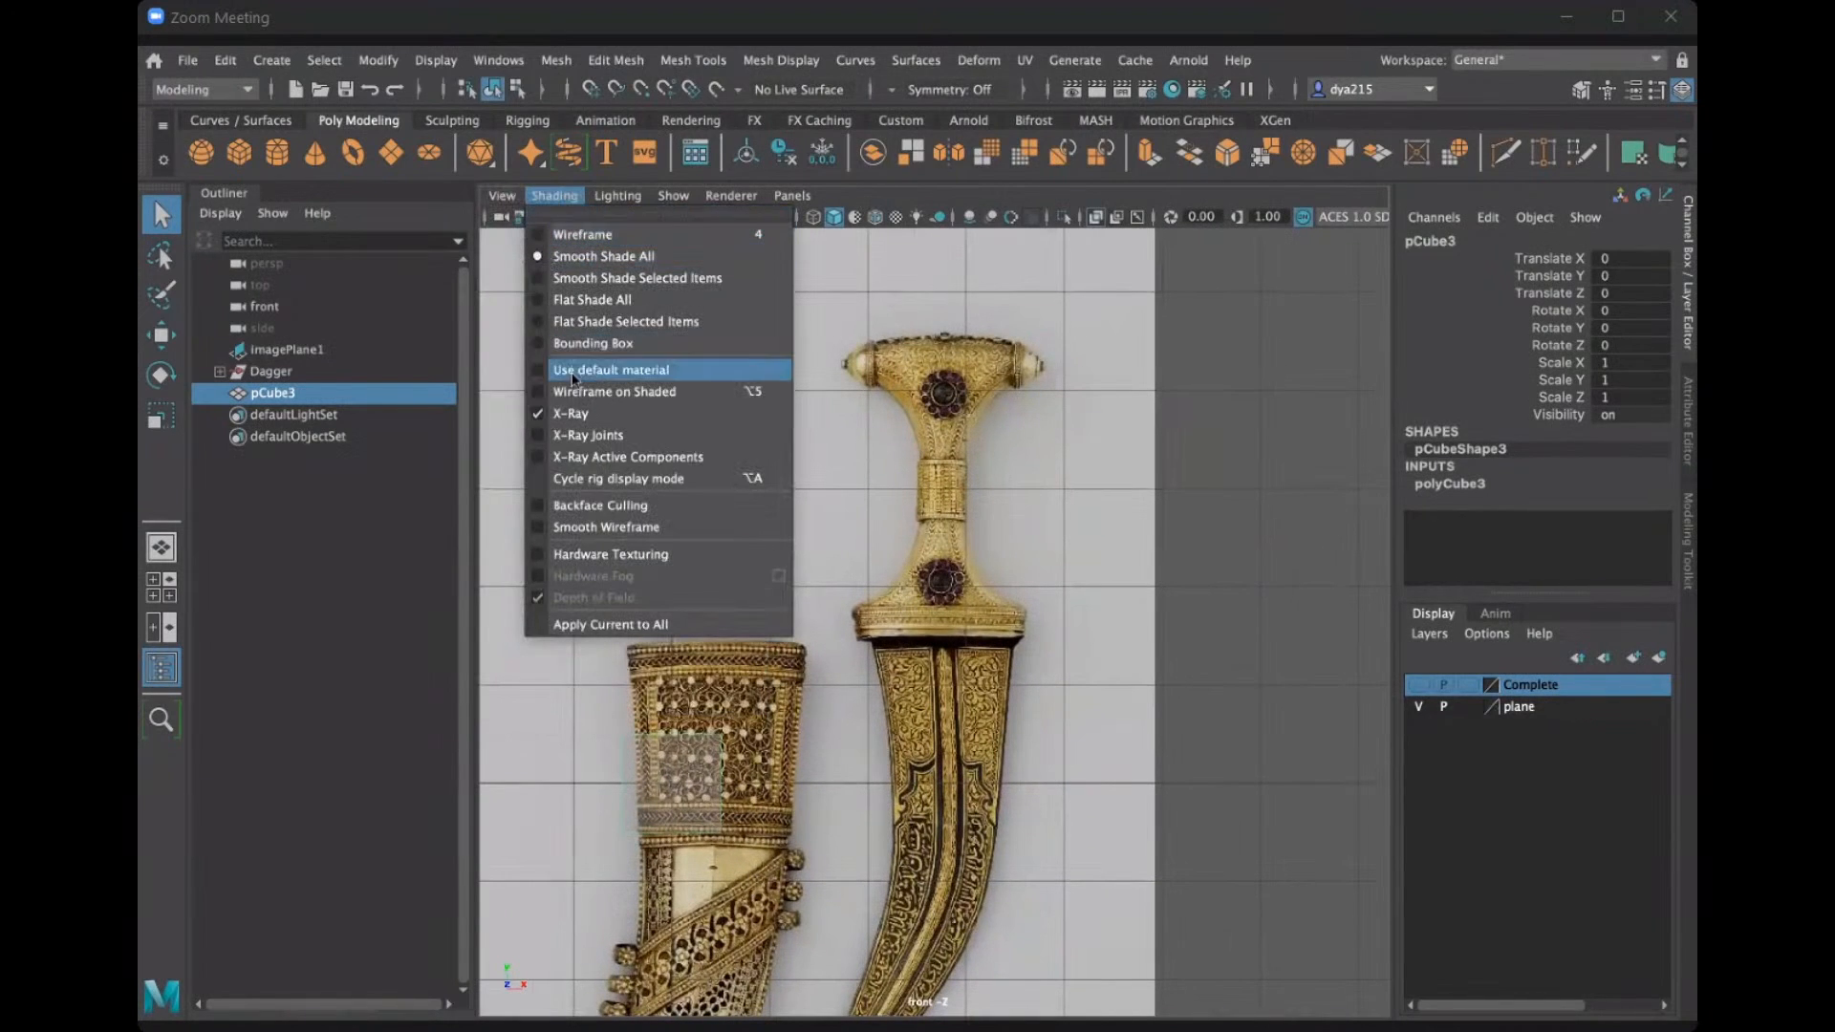
click(552, 413)
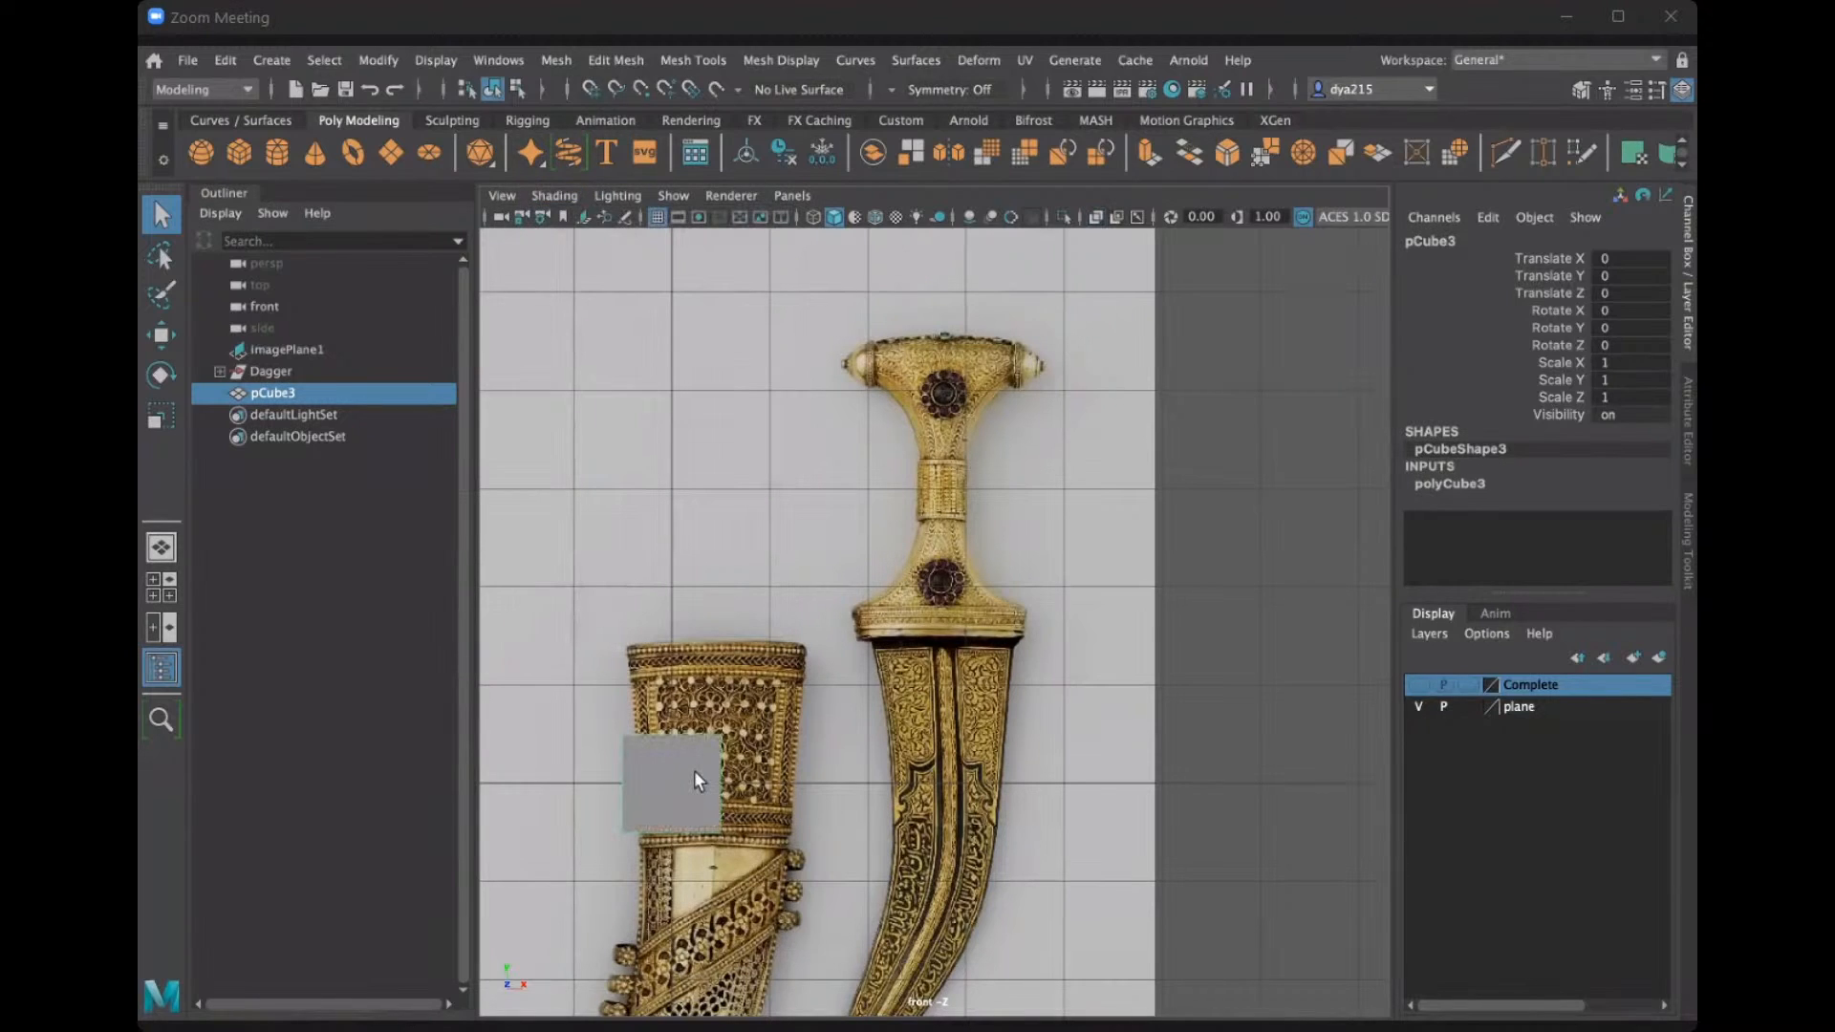
key(w)
drag(731, 783, 981, 632)
scroll(1001, 623, up, 1)
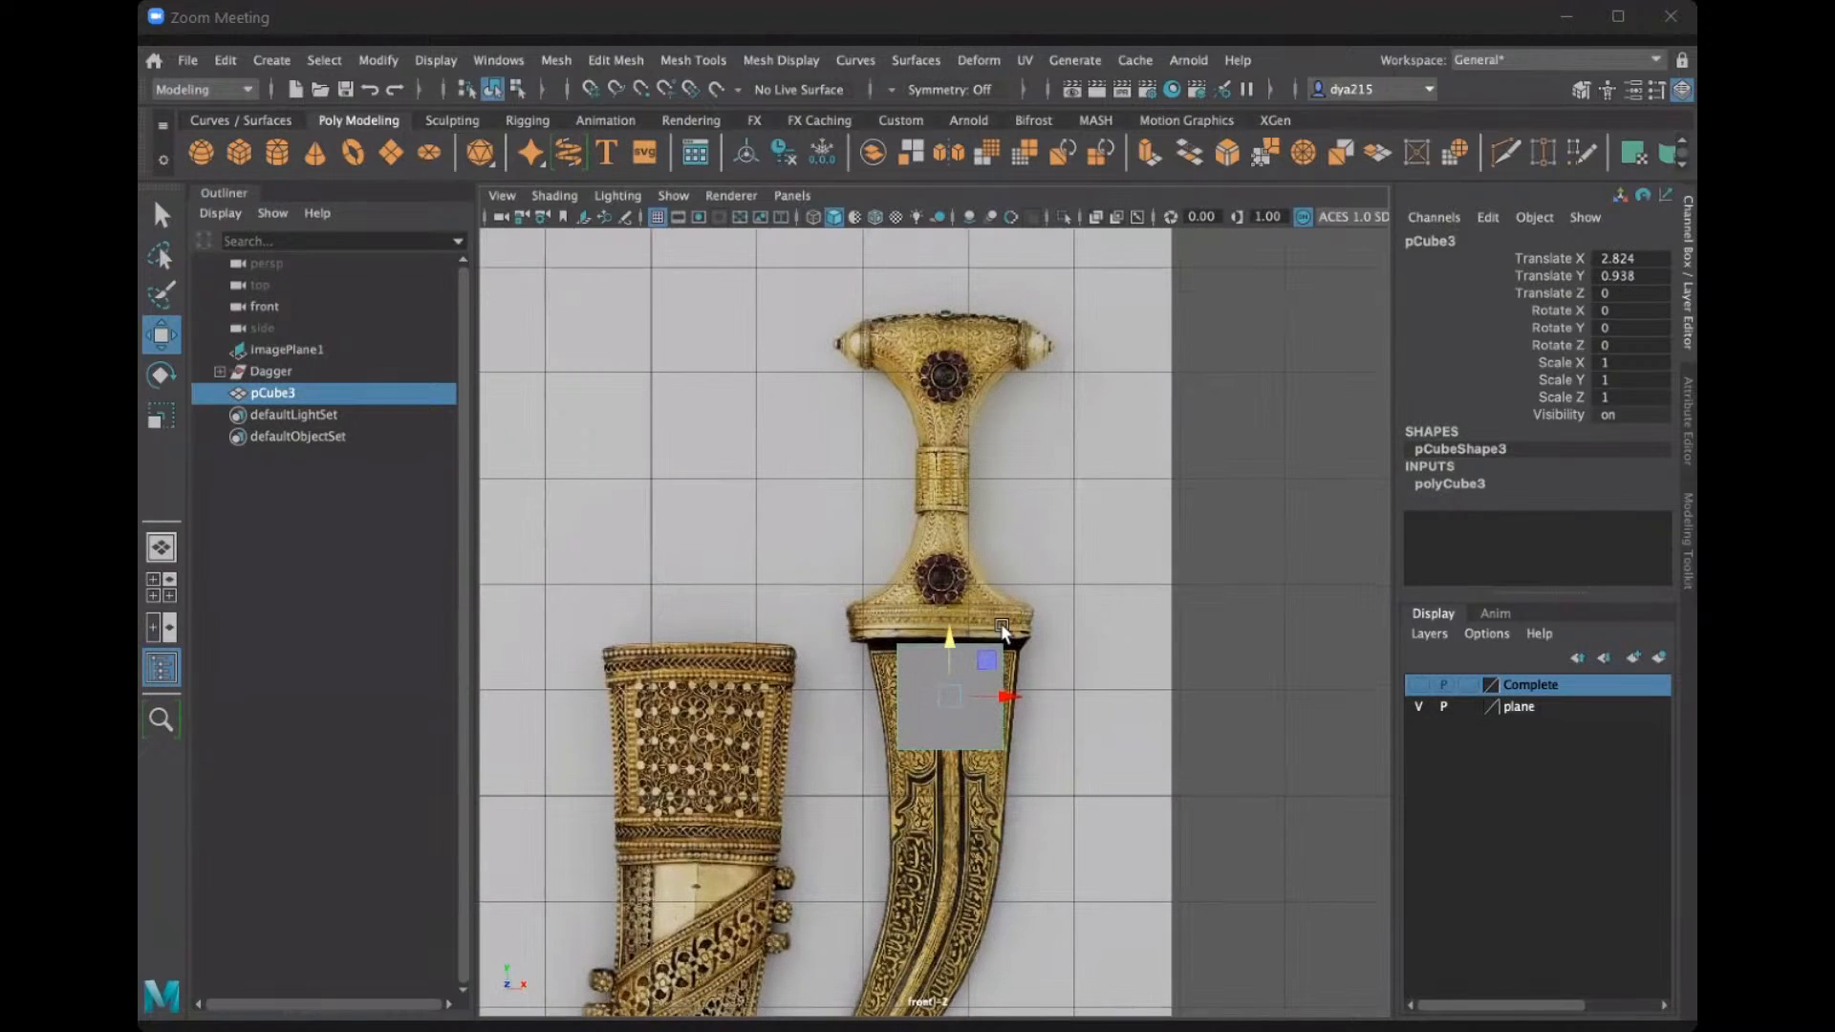
scroll(1036, 685, up, 4)
scroll(984, 570, down, 4)
scroll(994, 592, up, 1)
scroll(940, 552, up, 4)
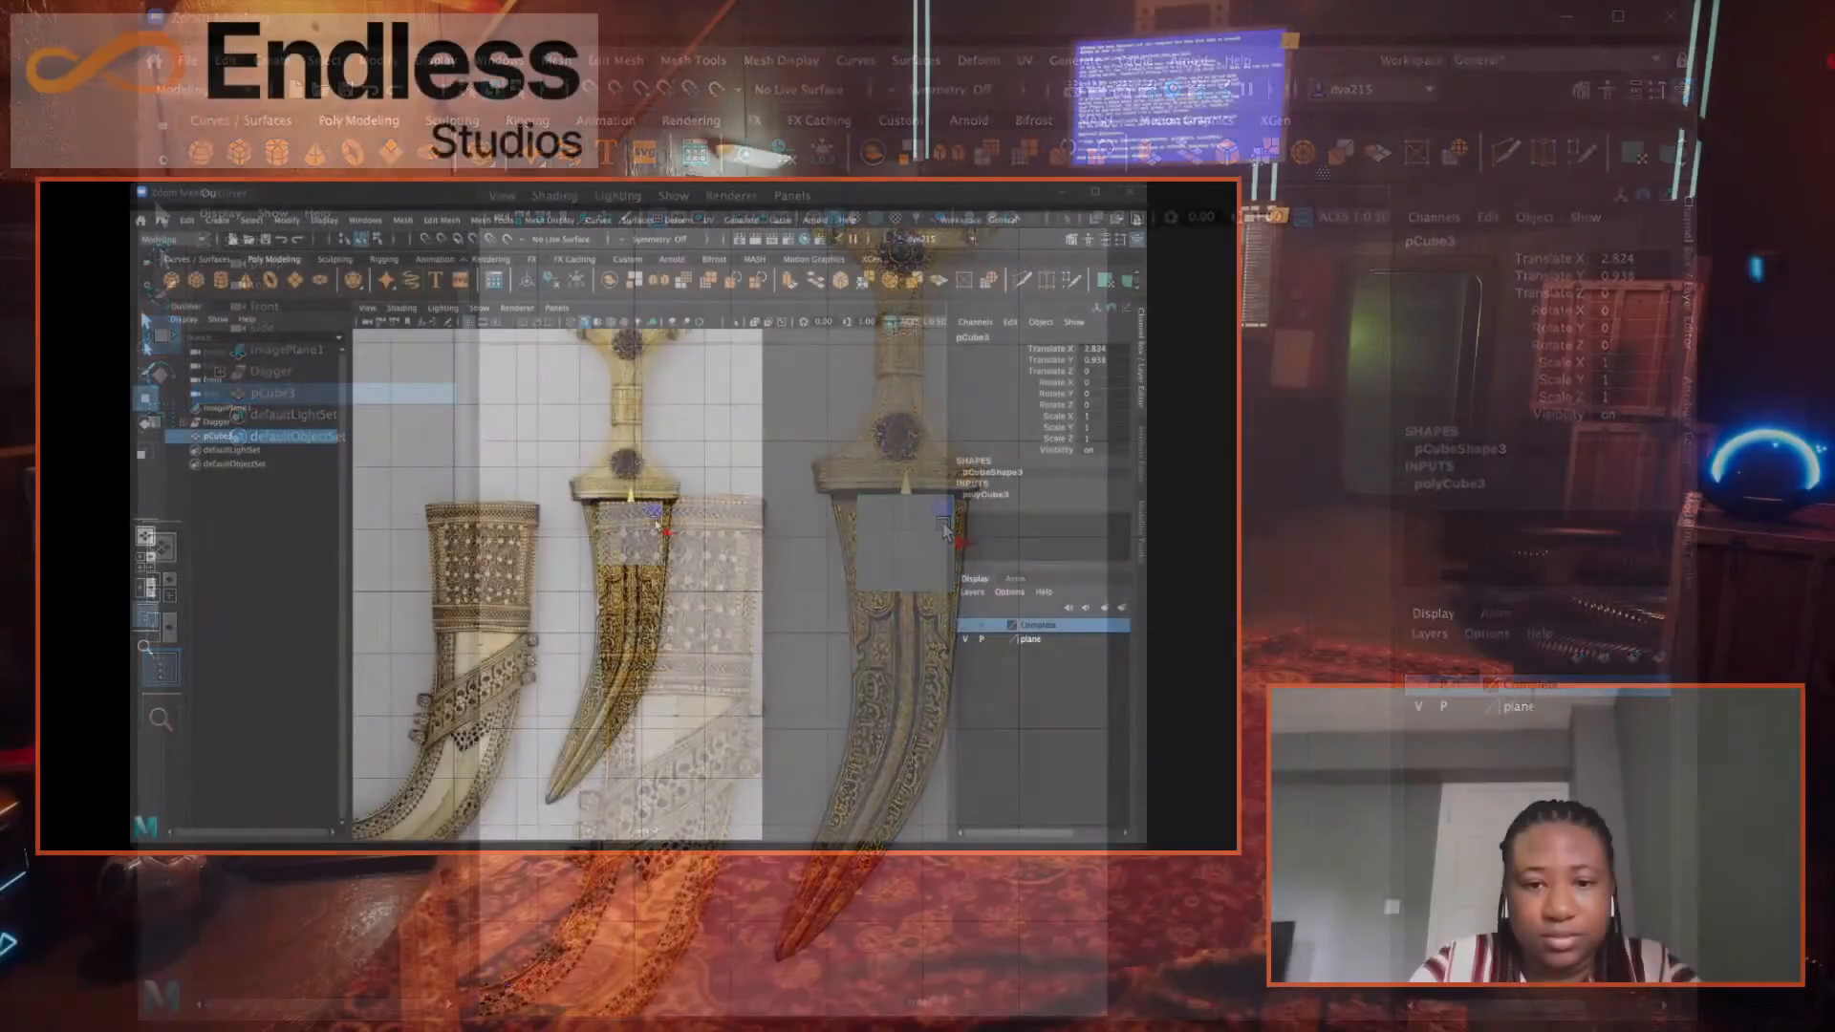
drag(948, 523, 939, 522)
drag(653, 522, 657, 522)
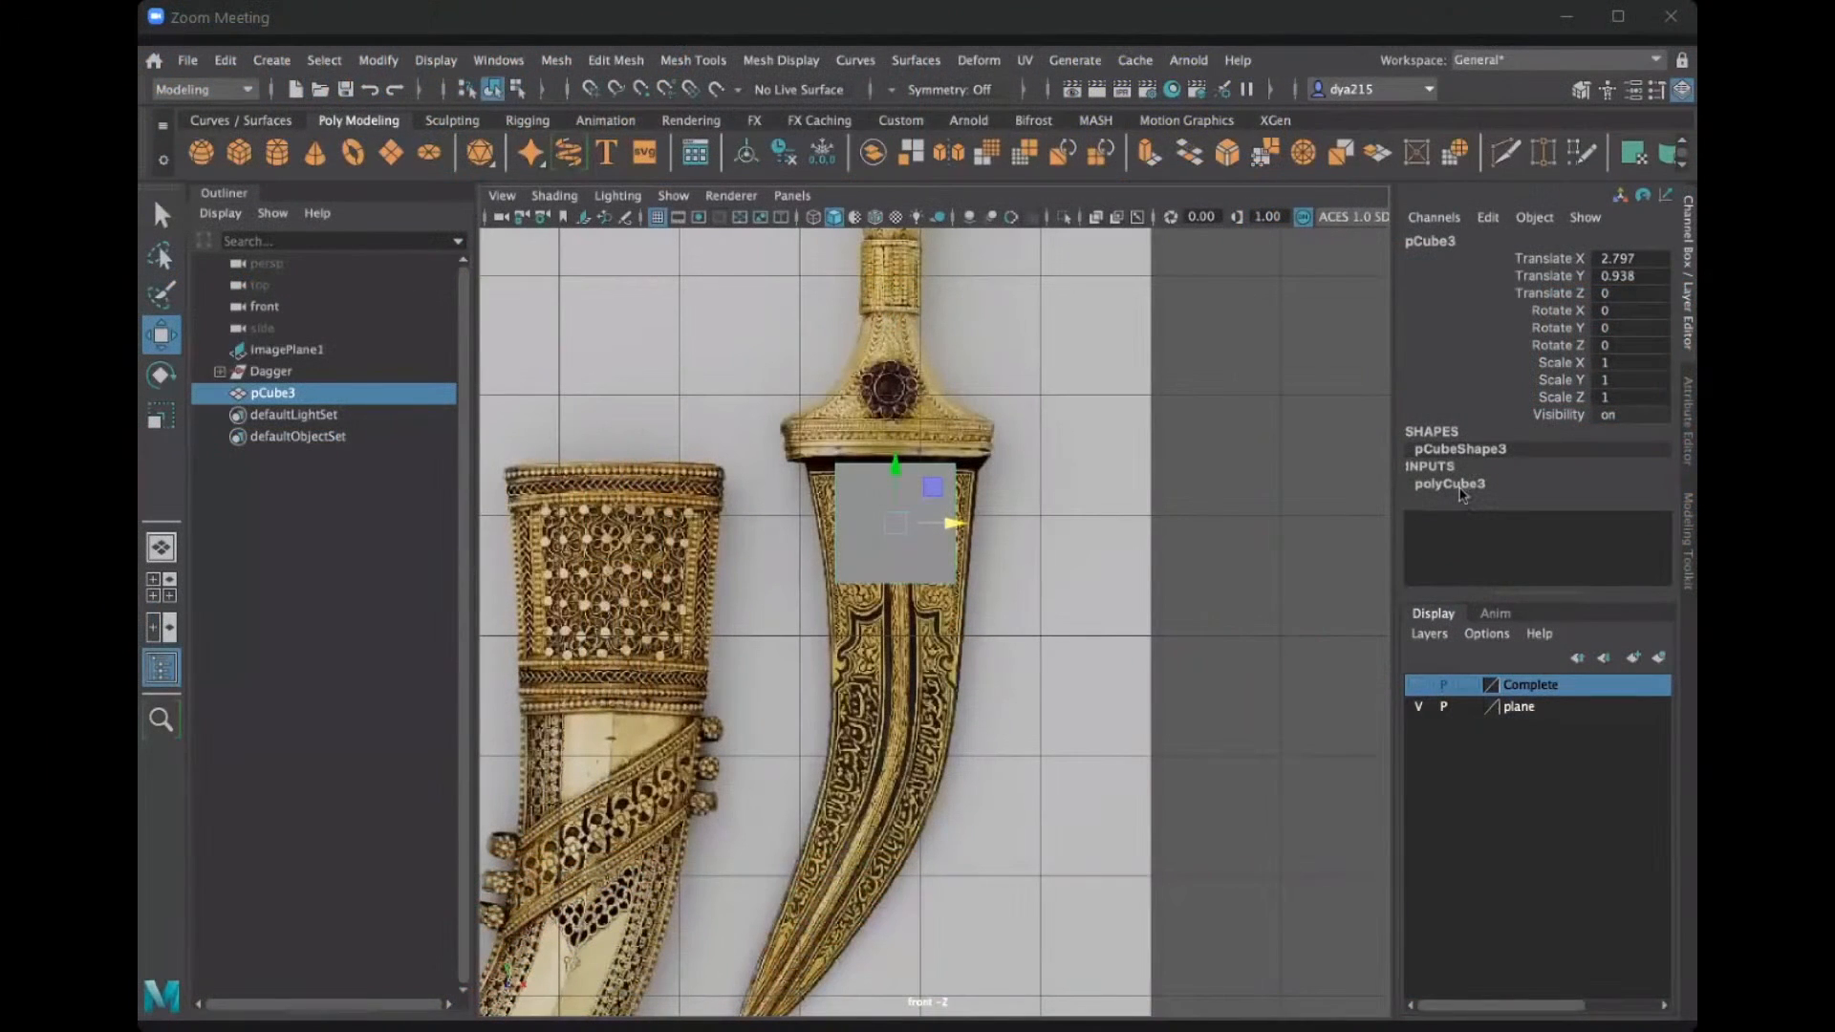
Set the cube's Subdivisions Height to 10.
click(1460, 484)
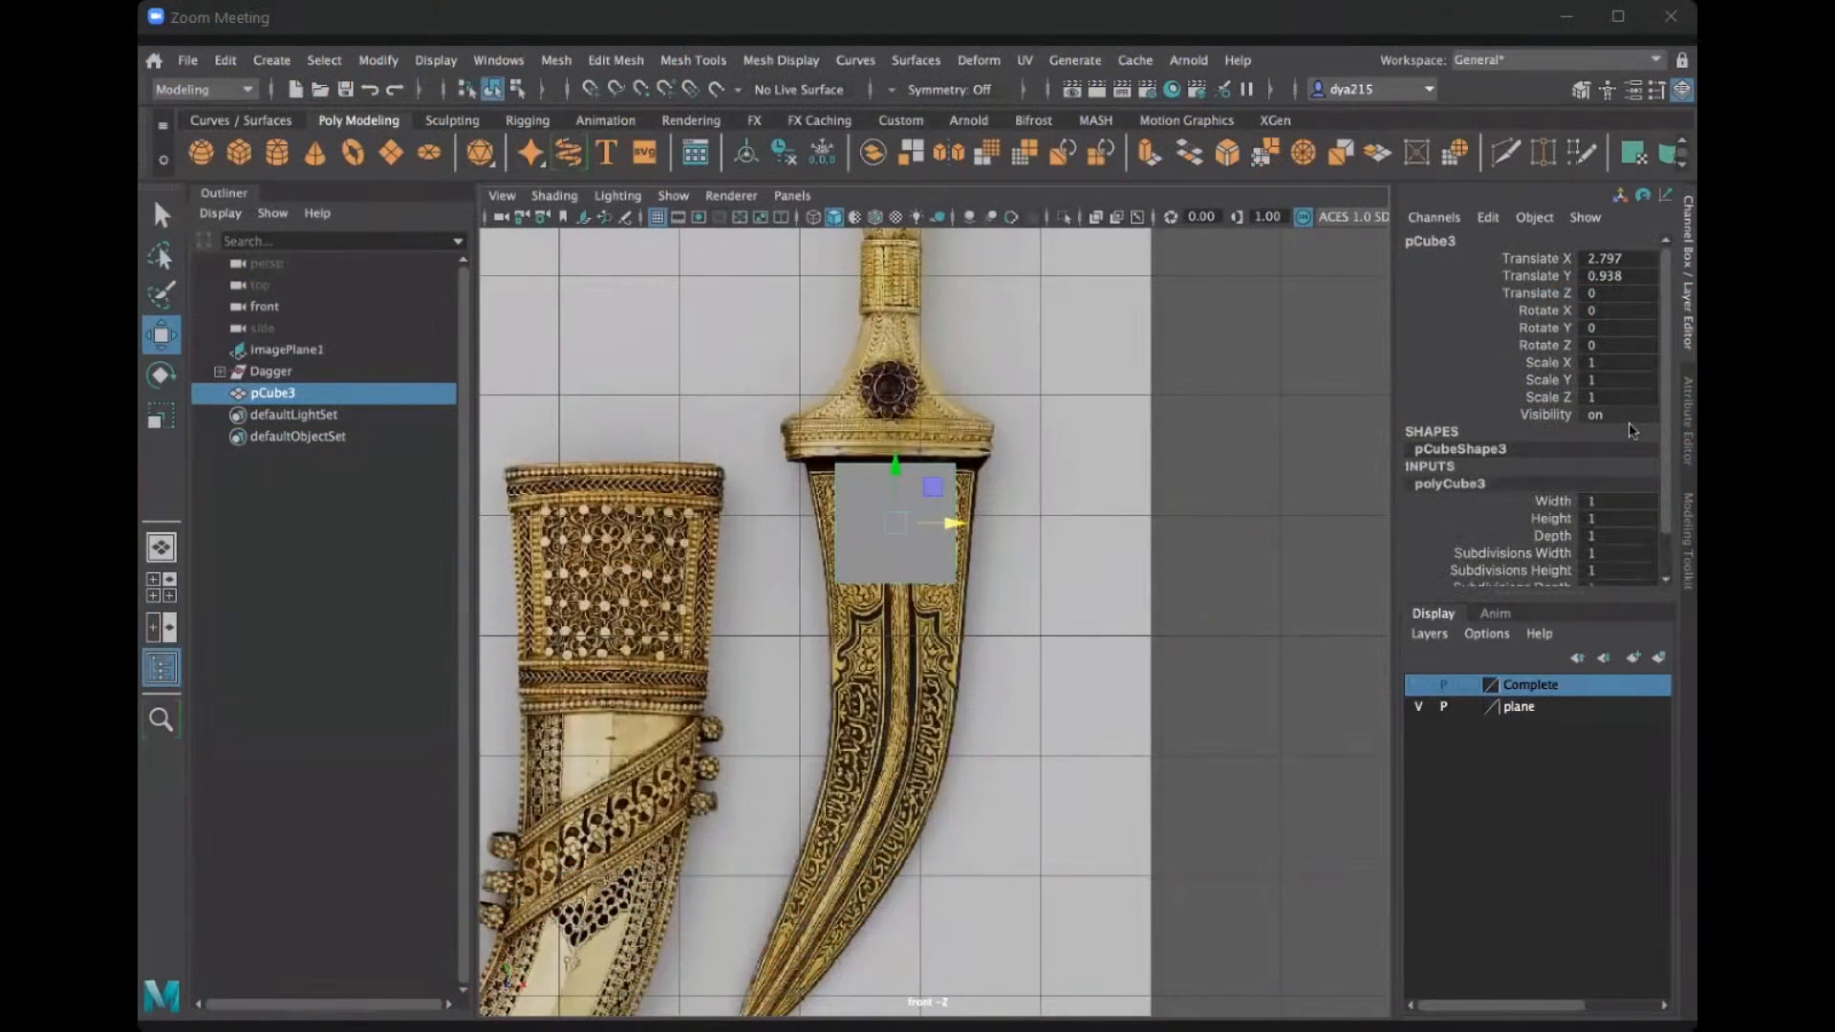
scroll(1658, 420, down, 2)
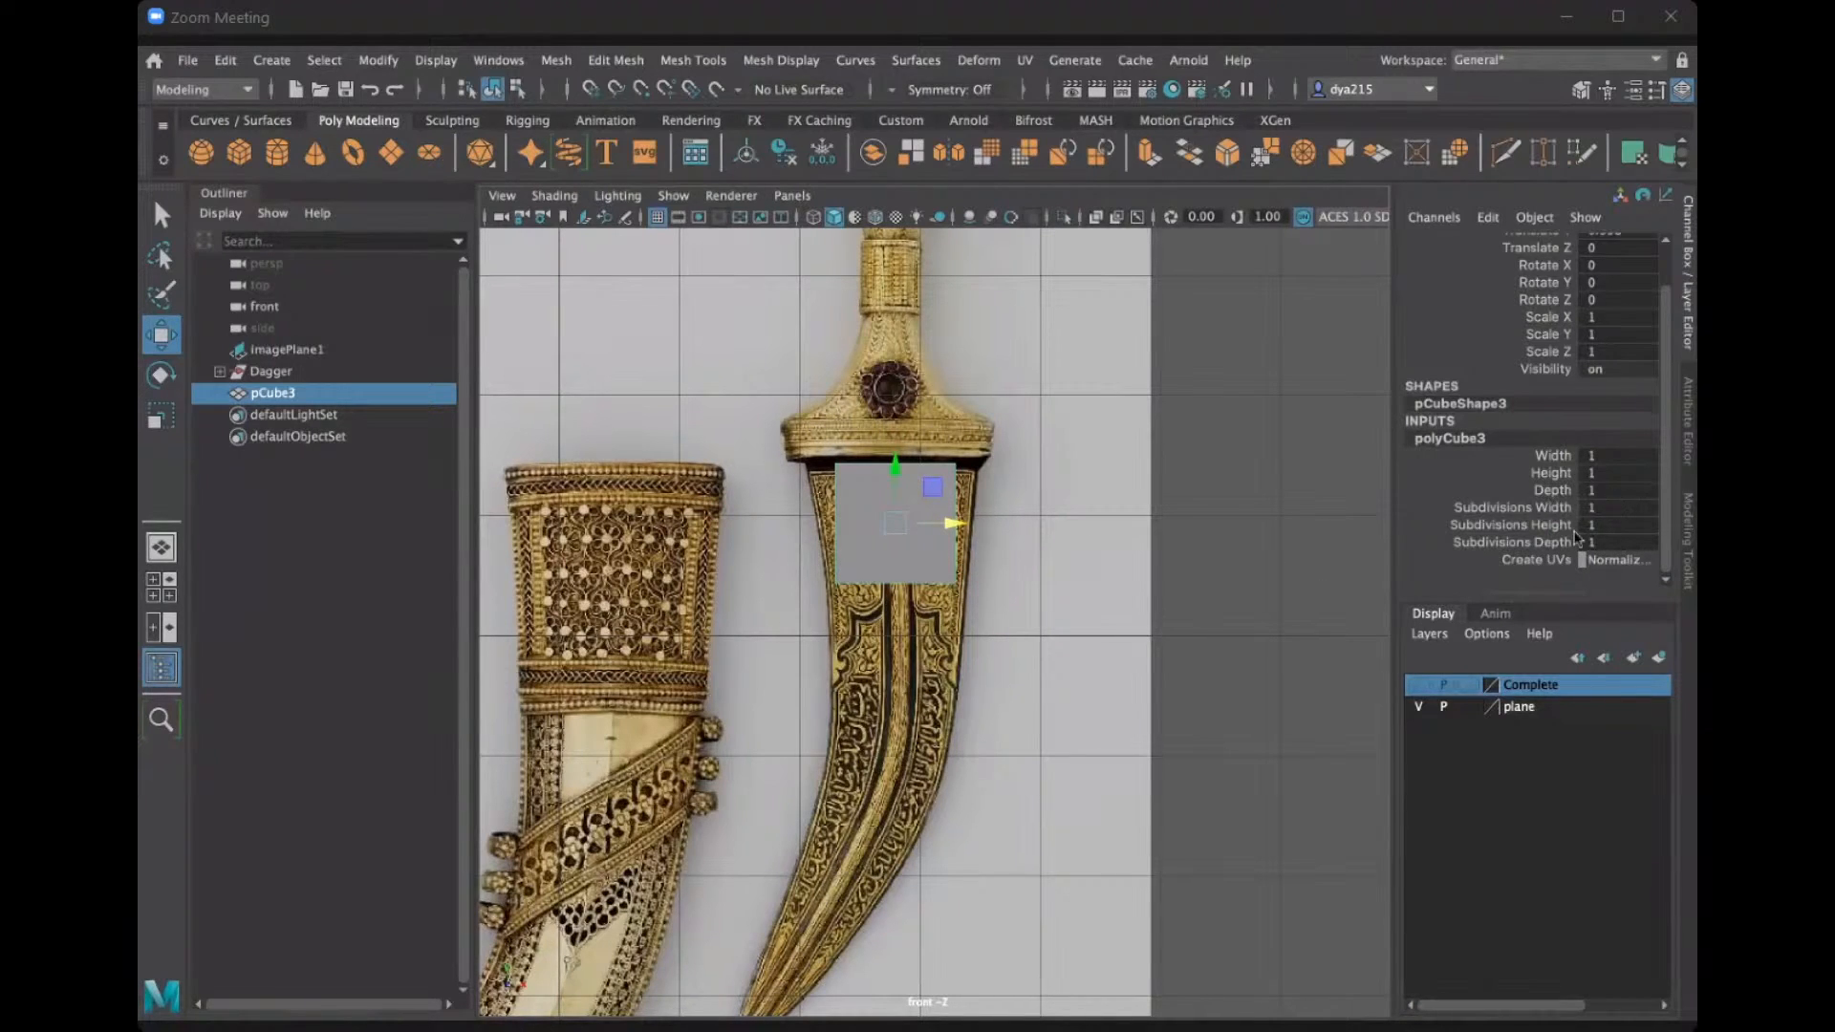
double_click(1610, 524)
text(10)
key(Return)
scroll(912, 530, up, 5)
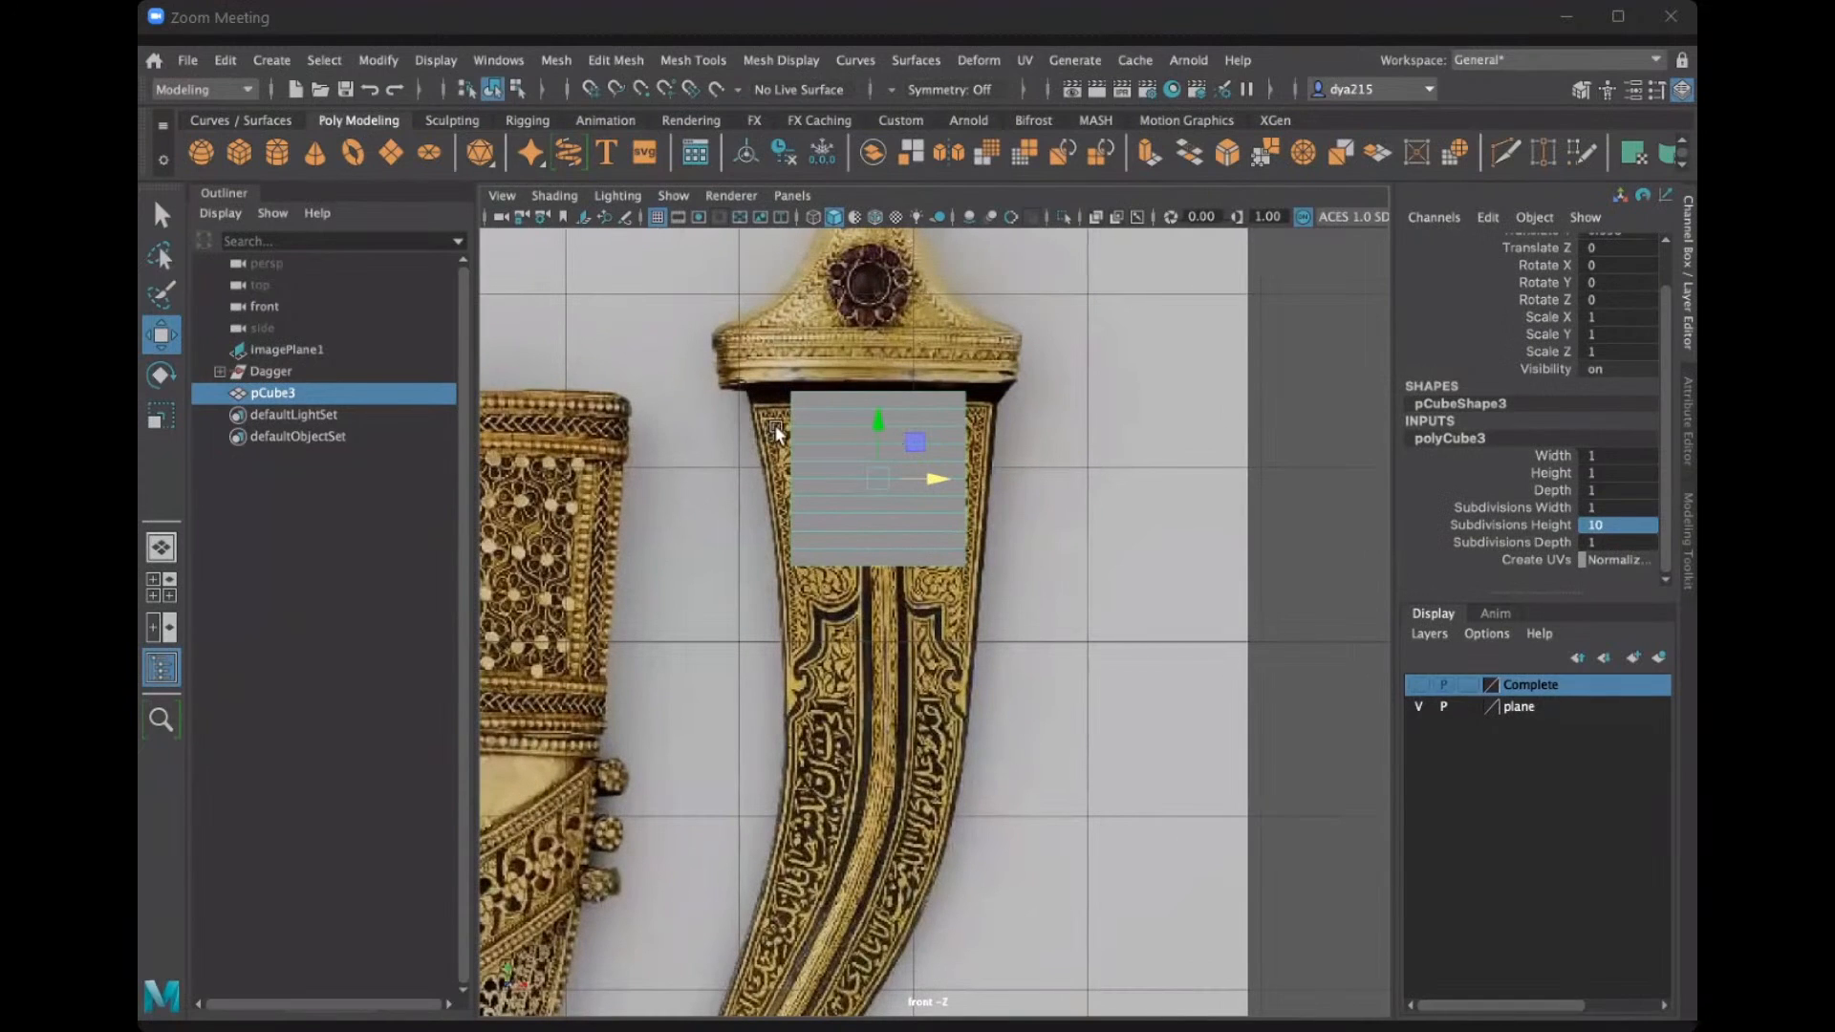
Switch the cube to vertex editing and try shifting its upper-left vertices outward, undoing the move.
right_click(835, 411)
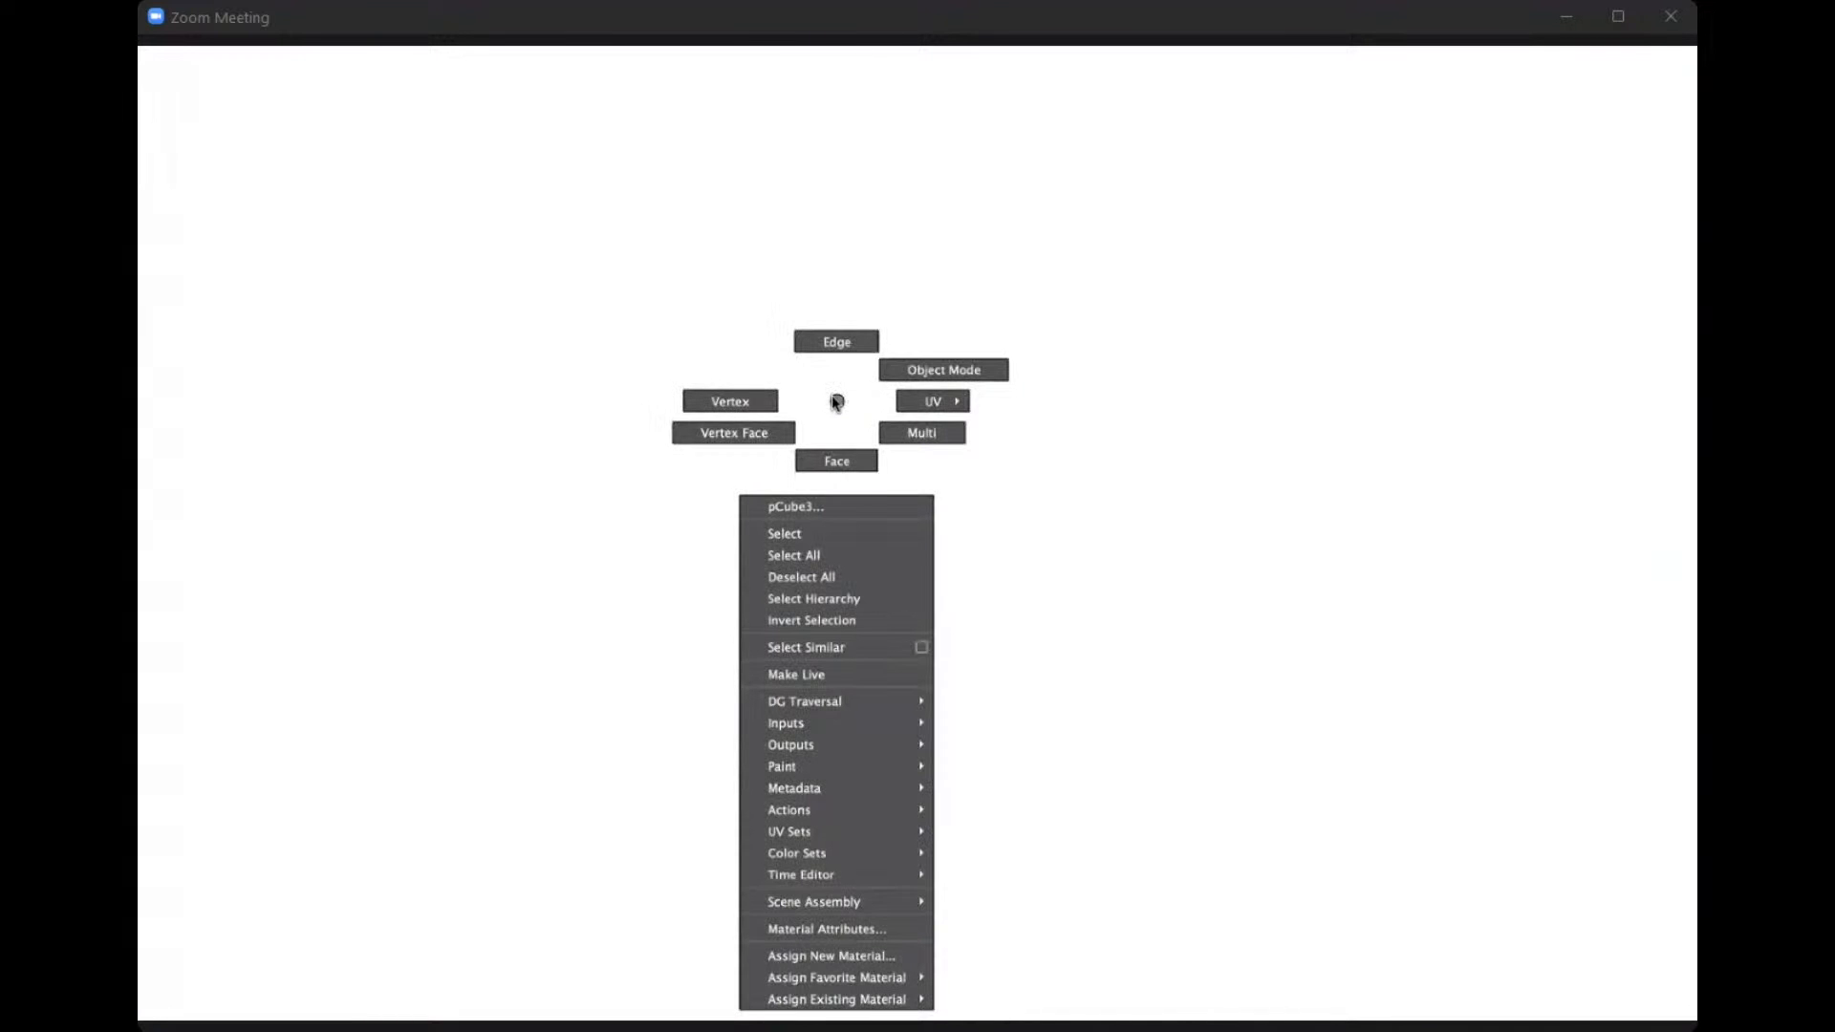
right_drag(833, 396, 728, 398)
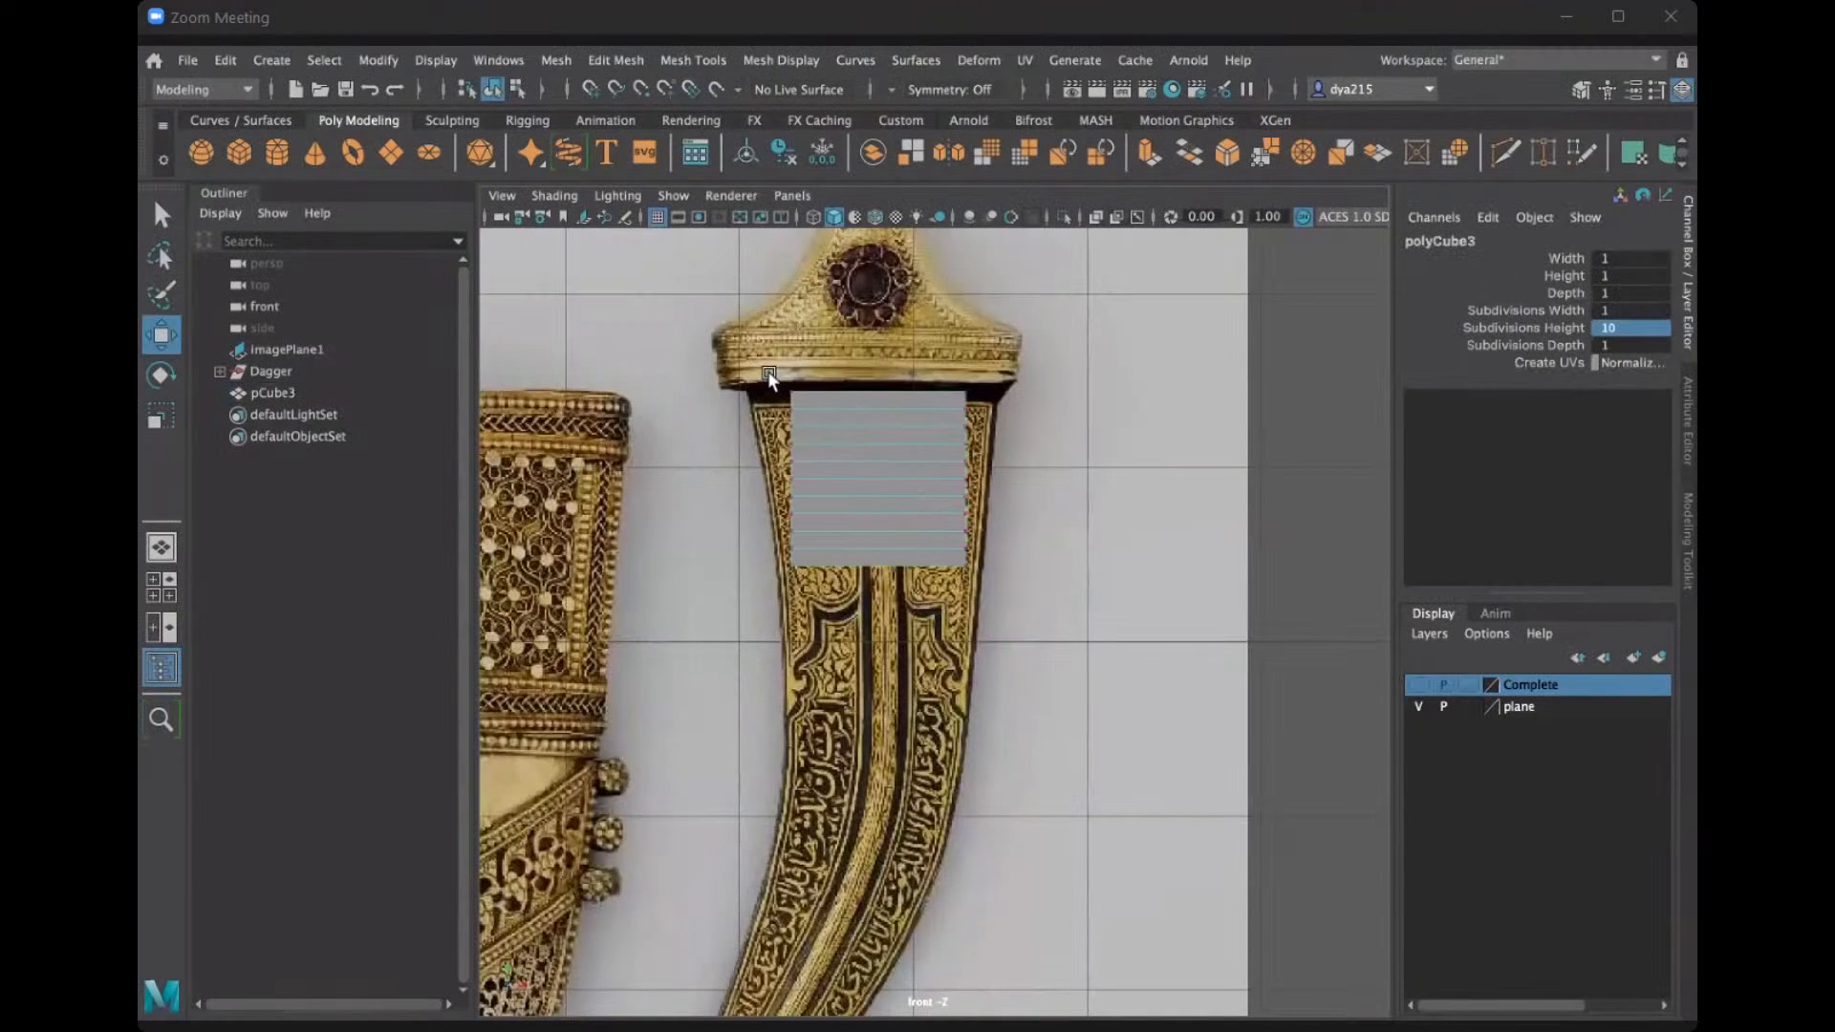
click(818, 397)
drag(906, 403, 770, 396)
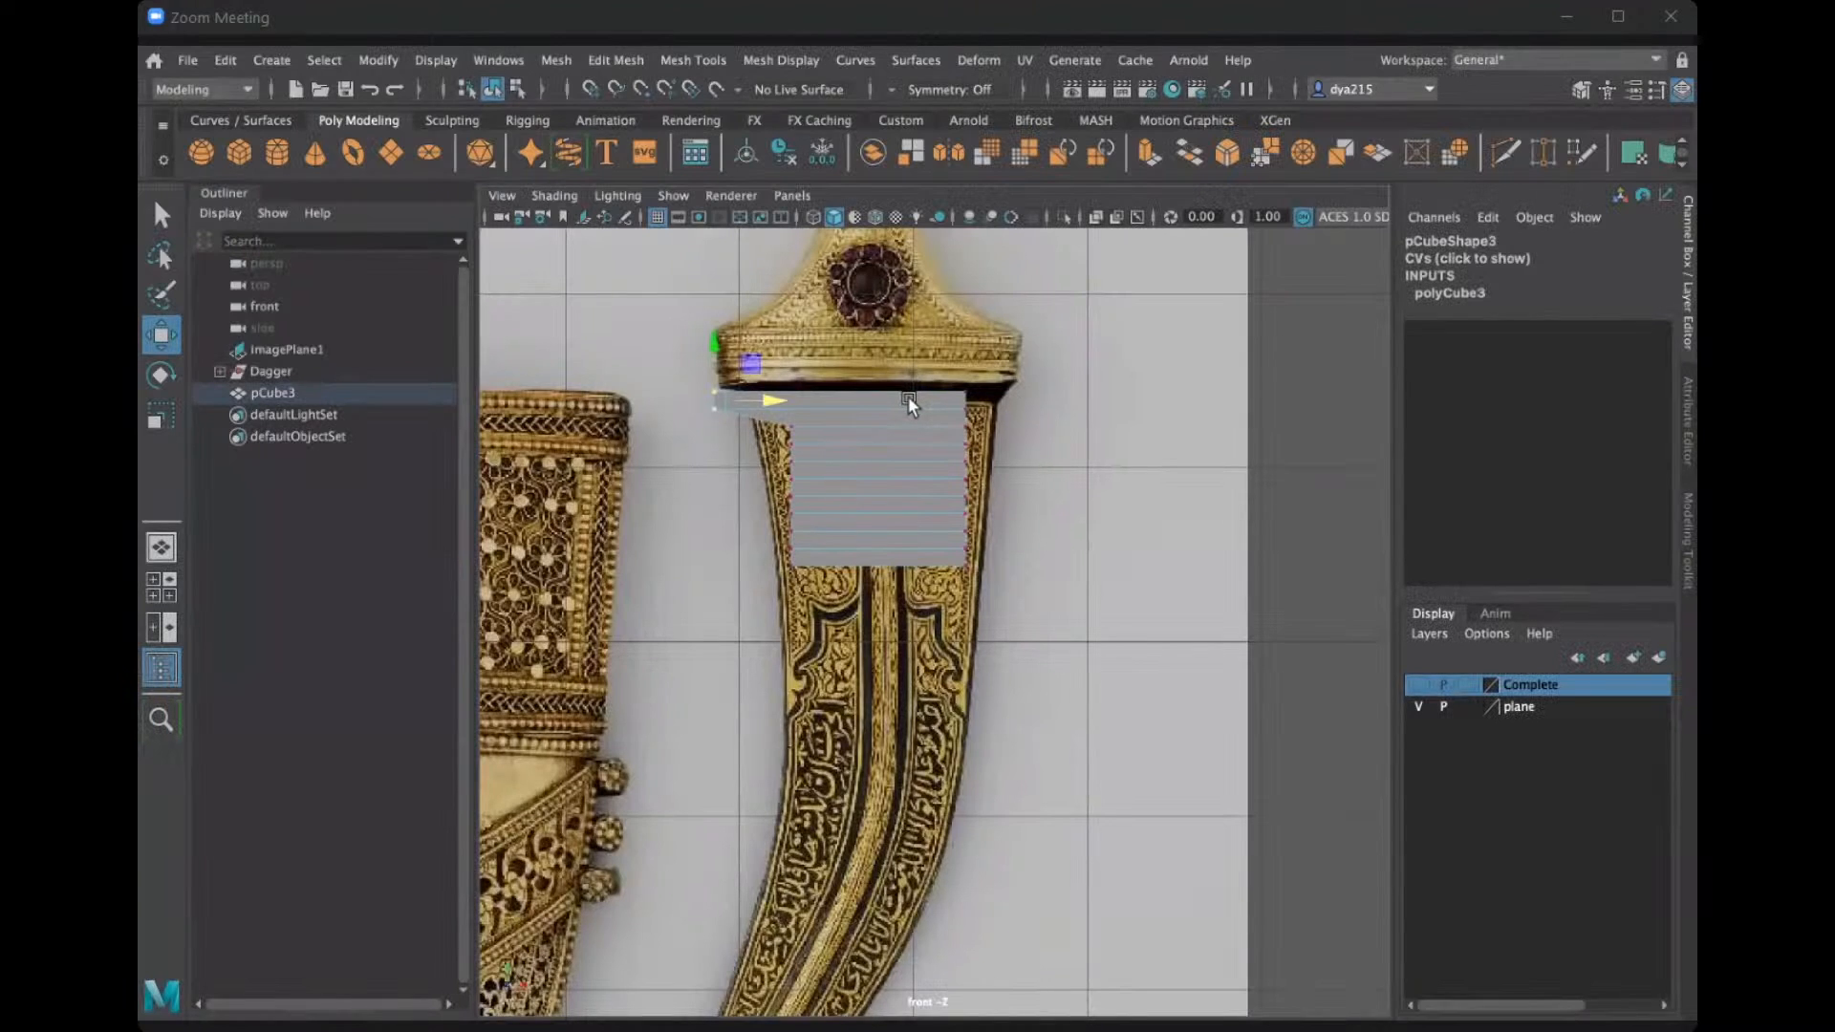
key(ctrl+z)
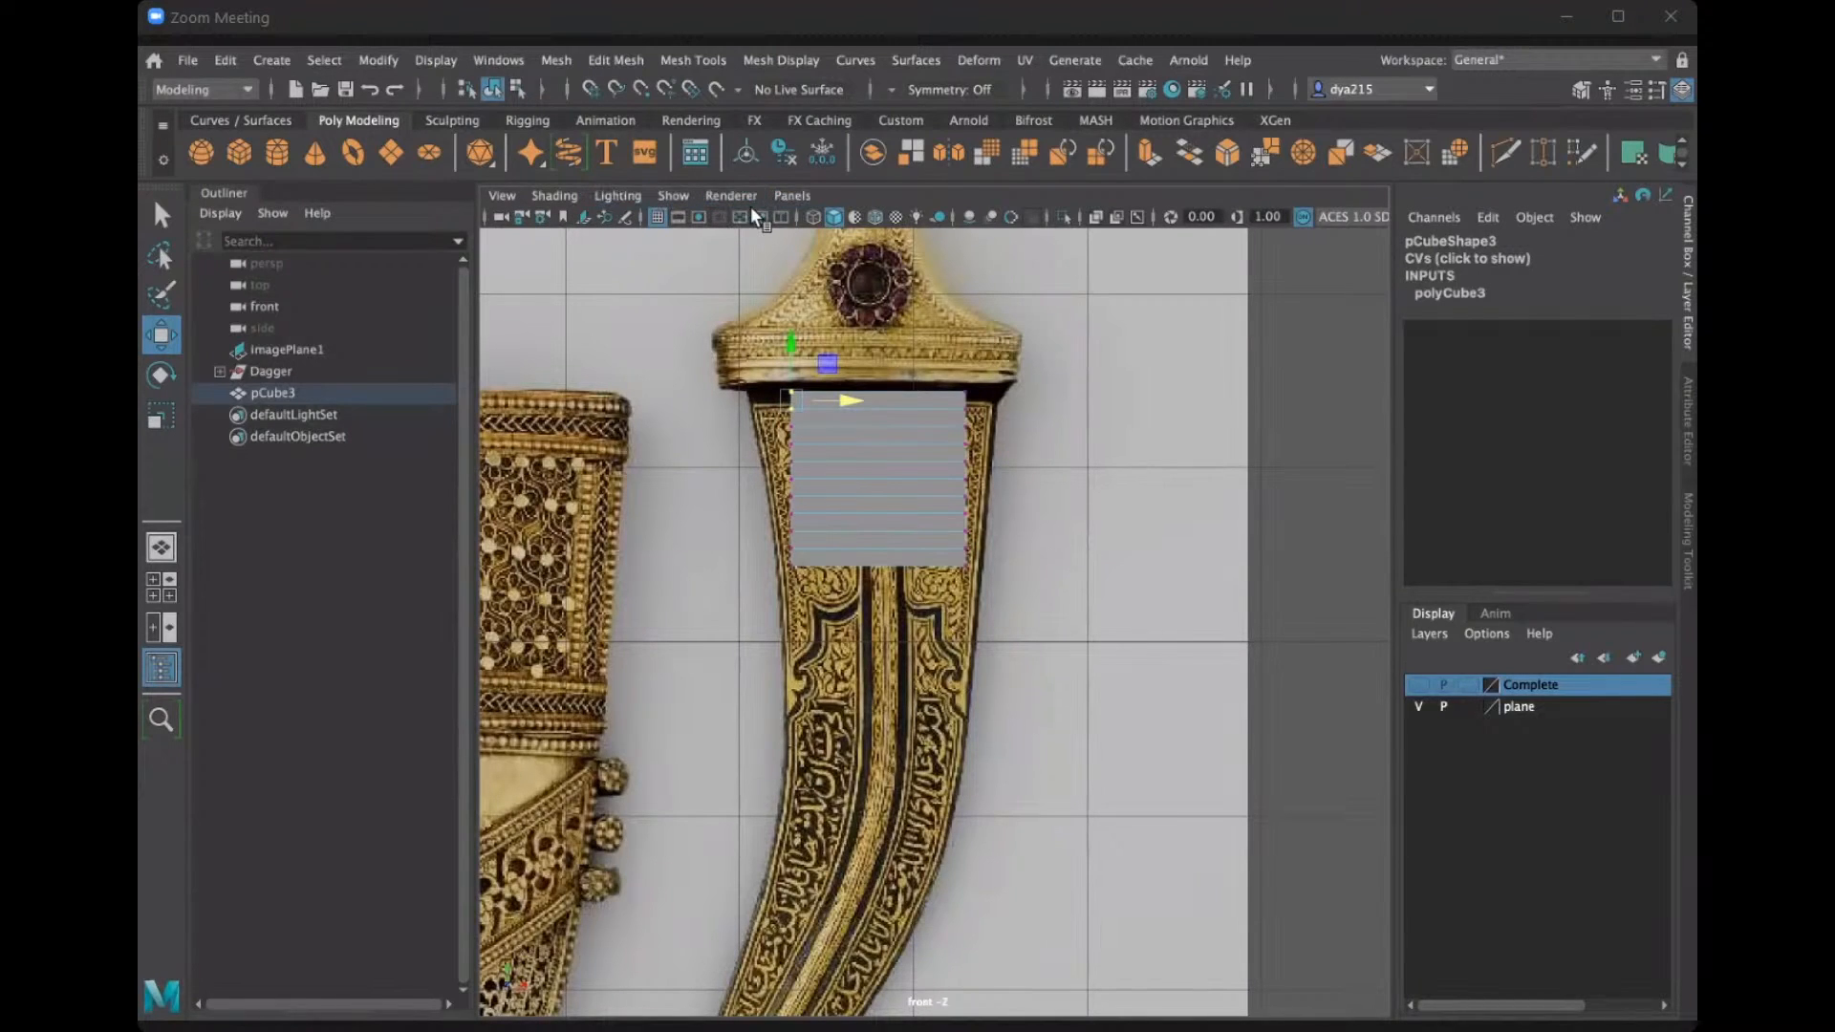
Turn on X-Ray shading in the front view to see the reference blade through the cube.
click(550, 195)
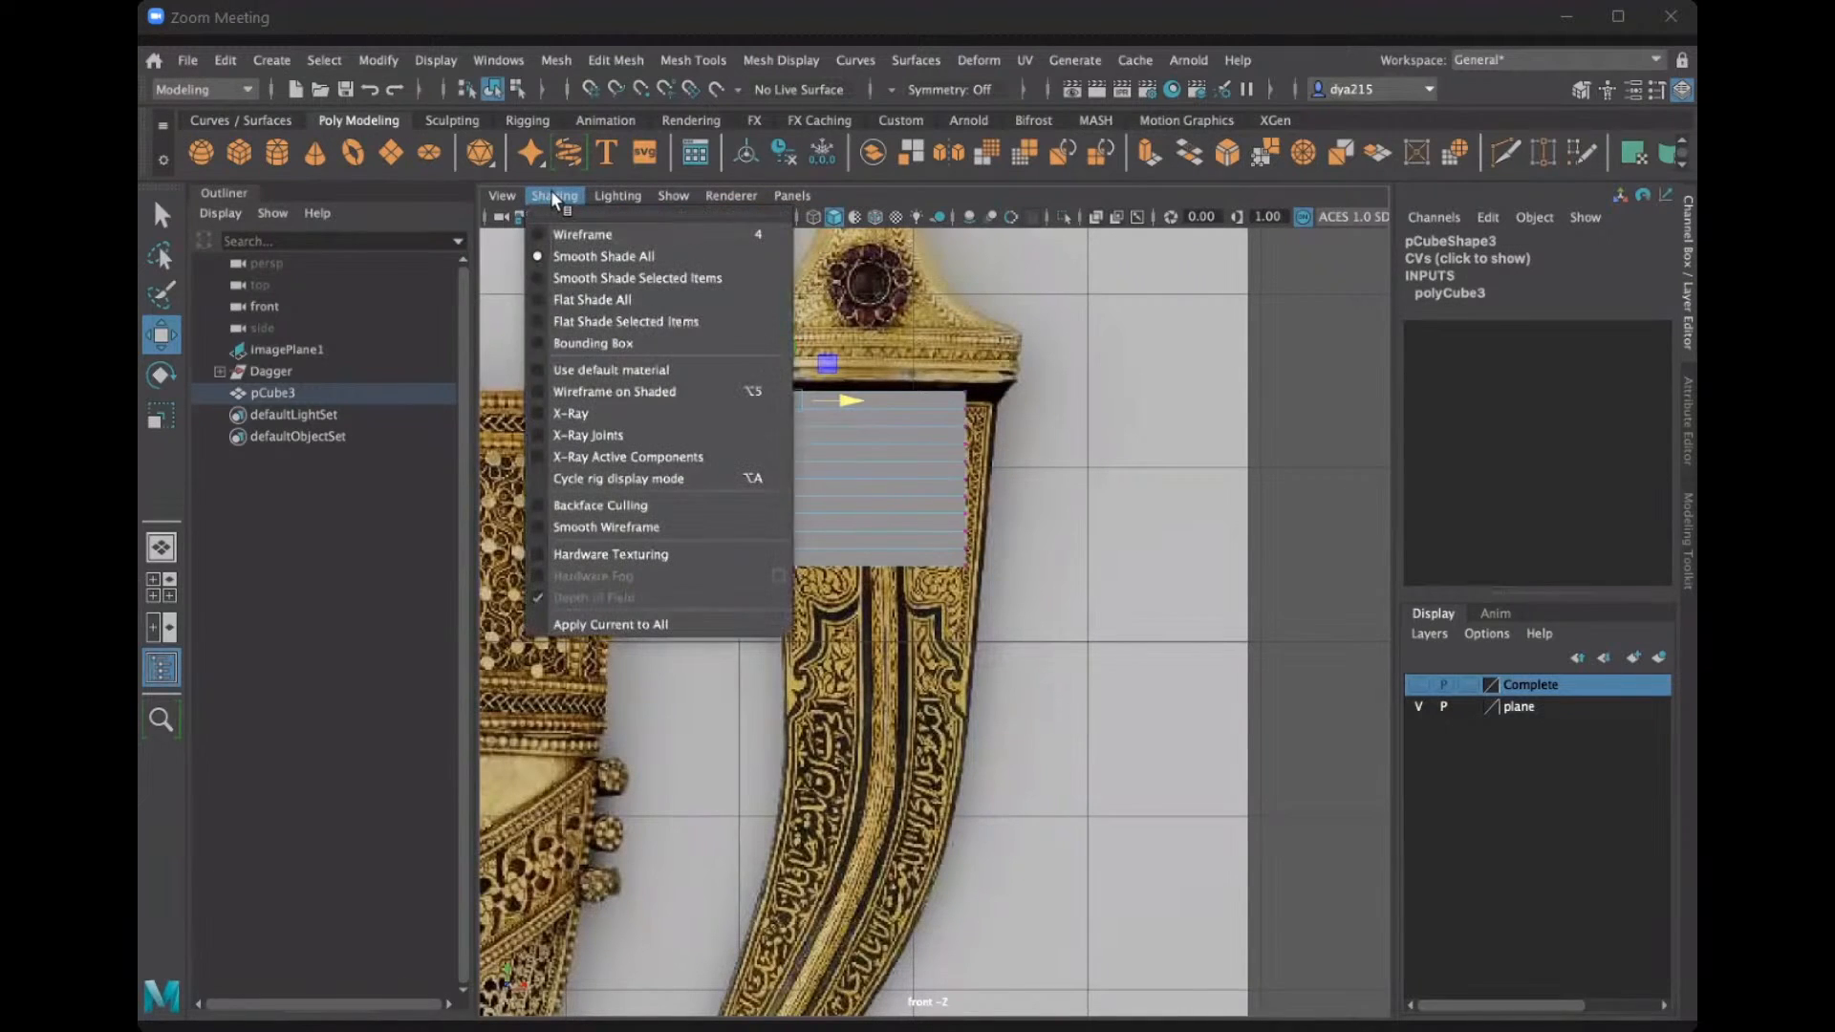
click(538, 417)
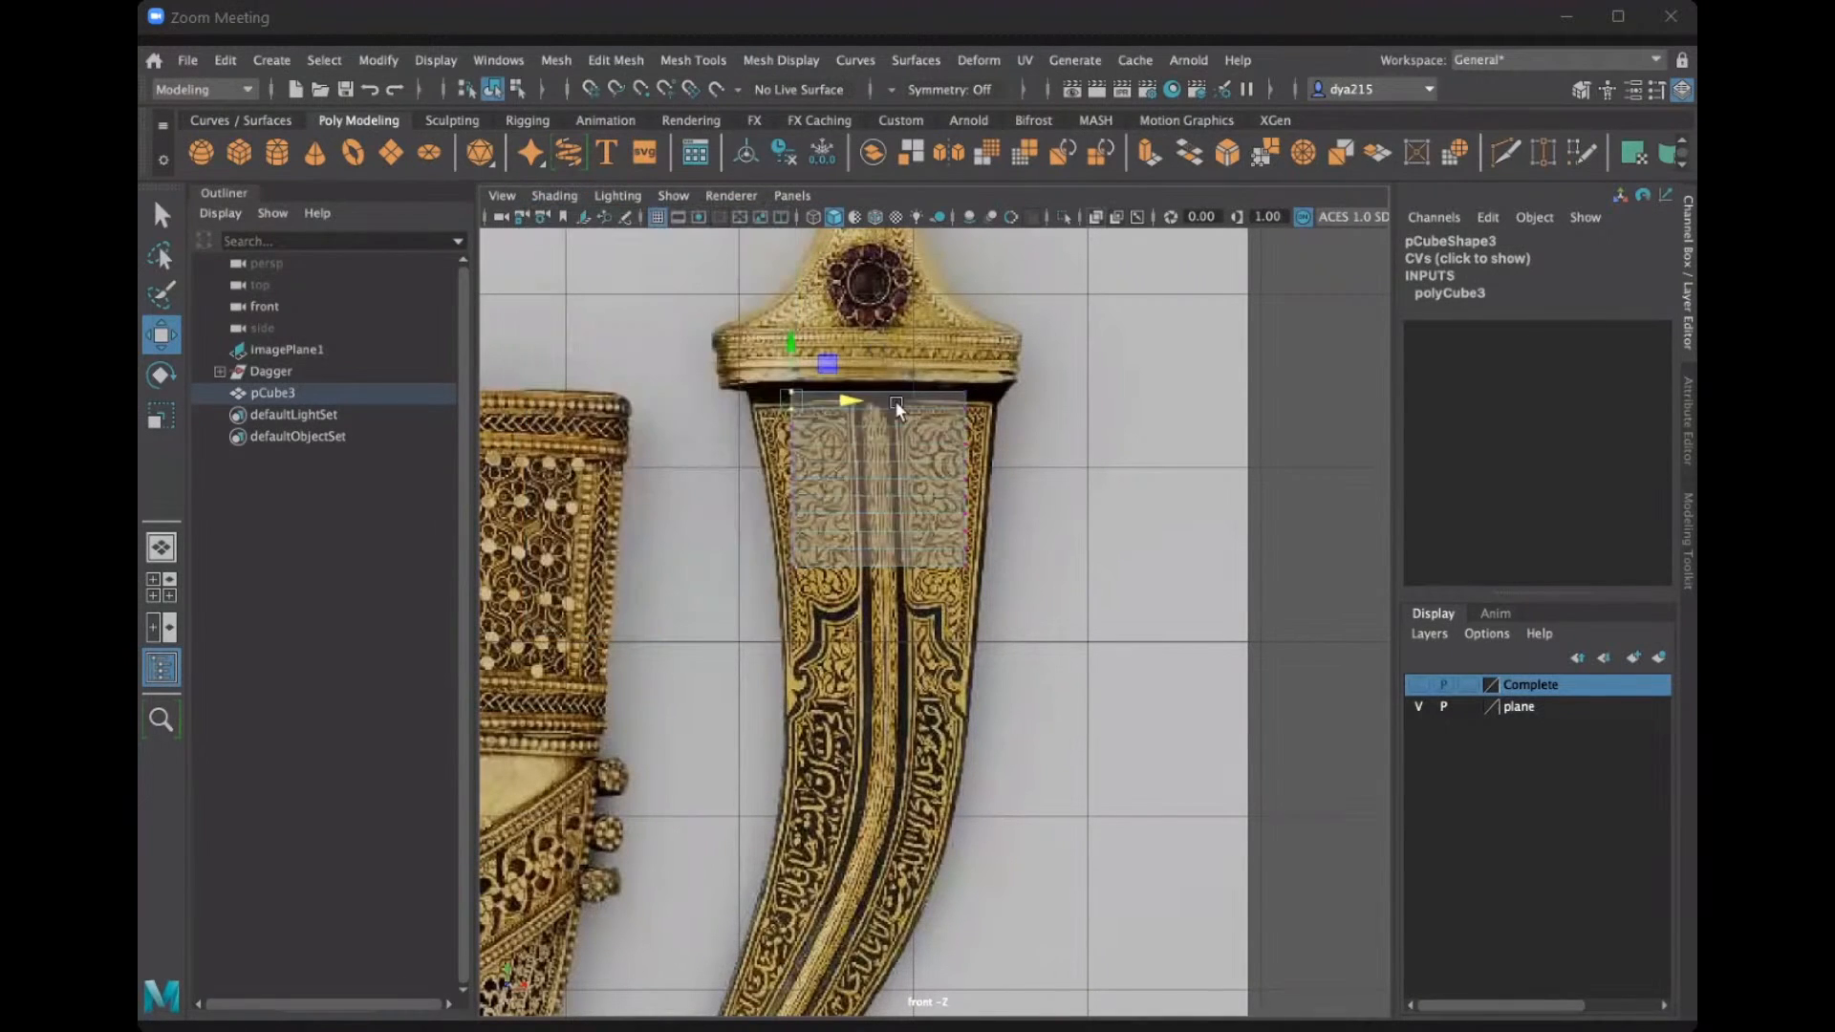
scroll(898, 411, up, 1)
alt+right_drag(924, 400, 1006, 413)
alt+middle_drag(1007, 413, 1081, 685)
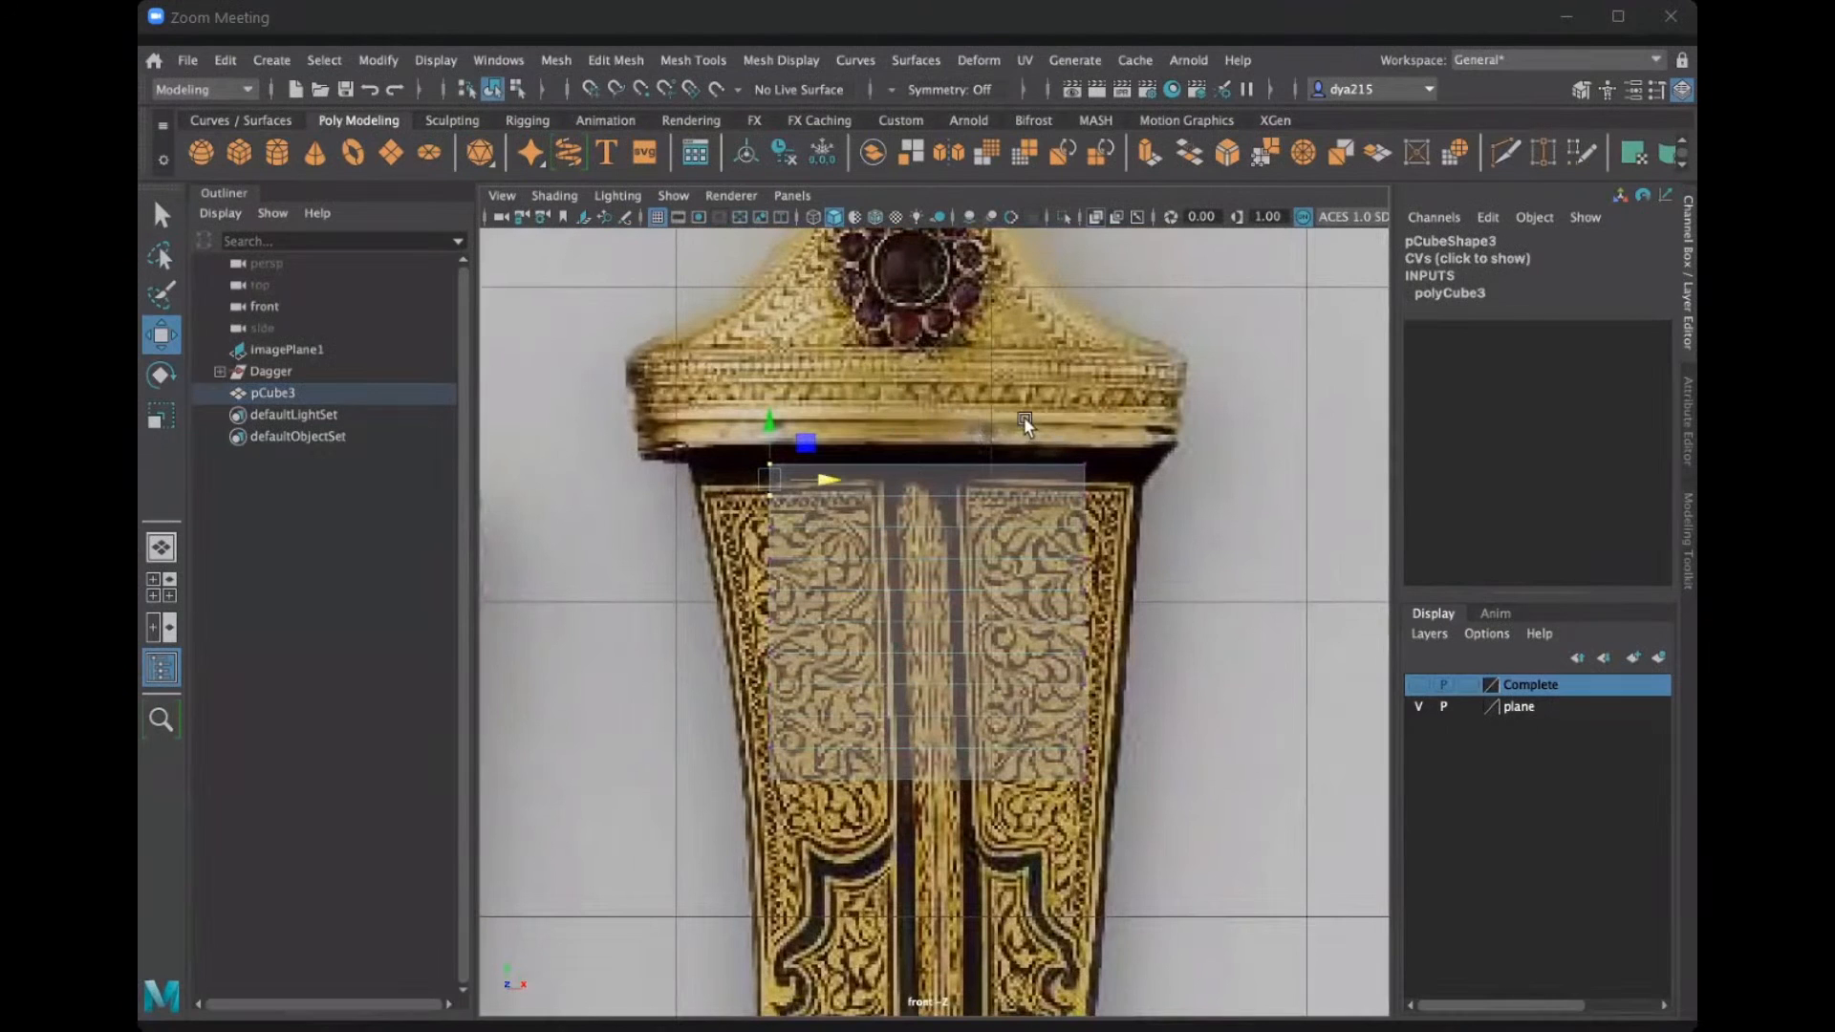
alt+middle_drag(1143, 663, 1138, 545)
alt+right_drag(1116, 703, 900, 755)
alt+right_drag(937, 508, 1131, 513)
alt+middle_drag(1112, 411, 1133, 512)
alt+right_drag(1133, 513, 1185, 514)
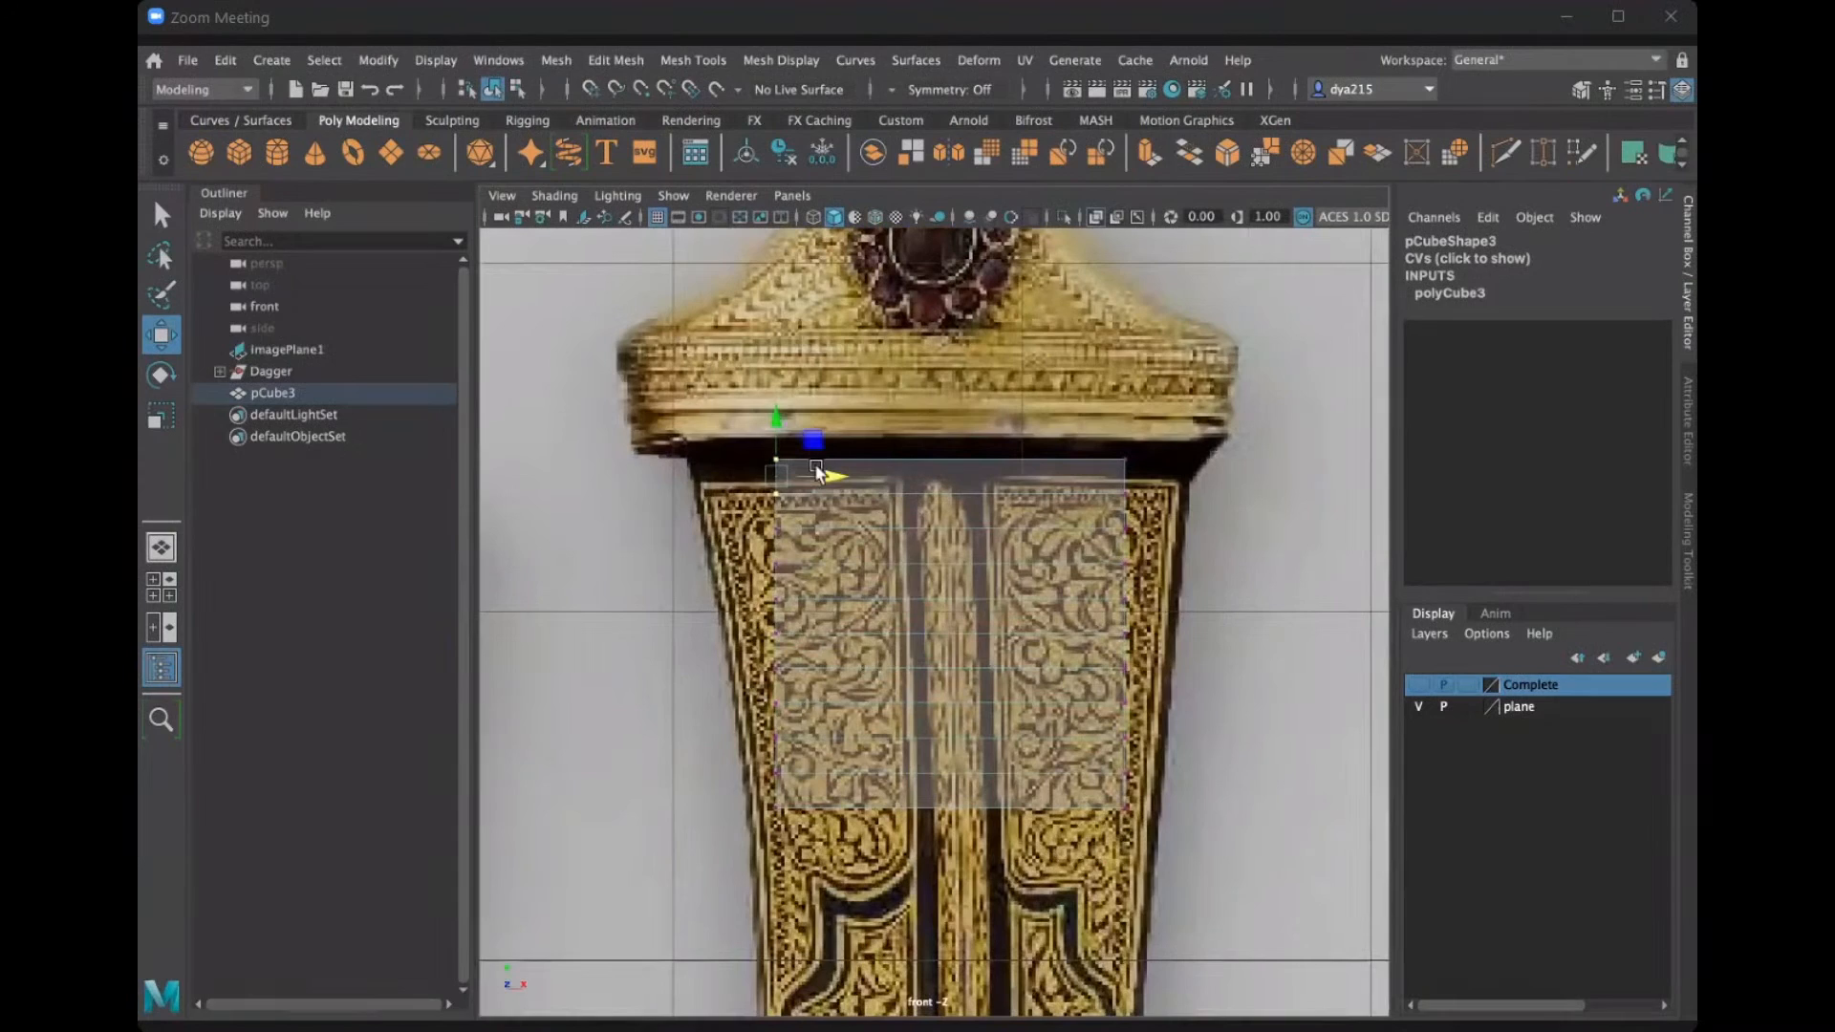
Select the whole top row of the cube's vertices.
click(828, 477)
drag(1106, 466, 1207, 468)
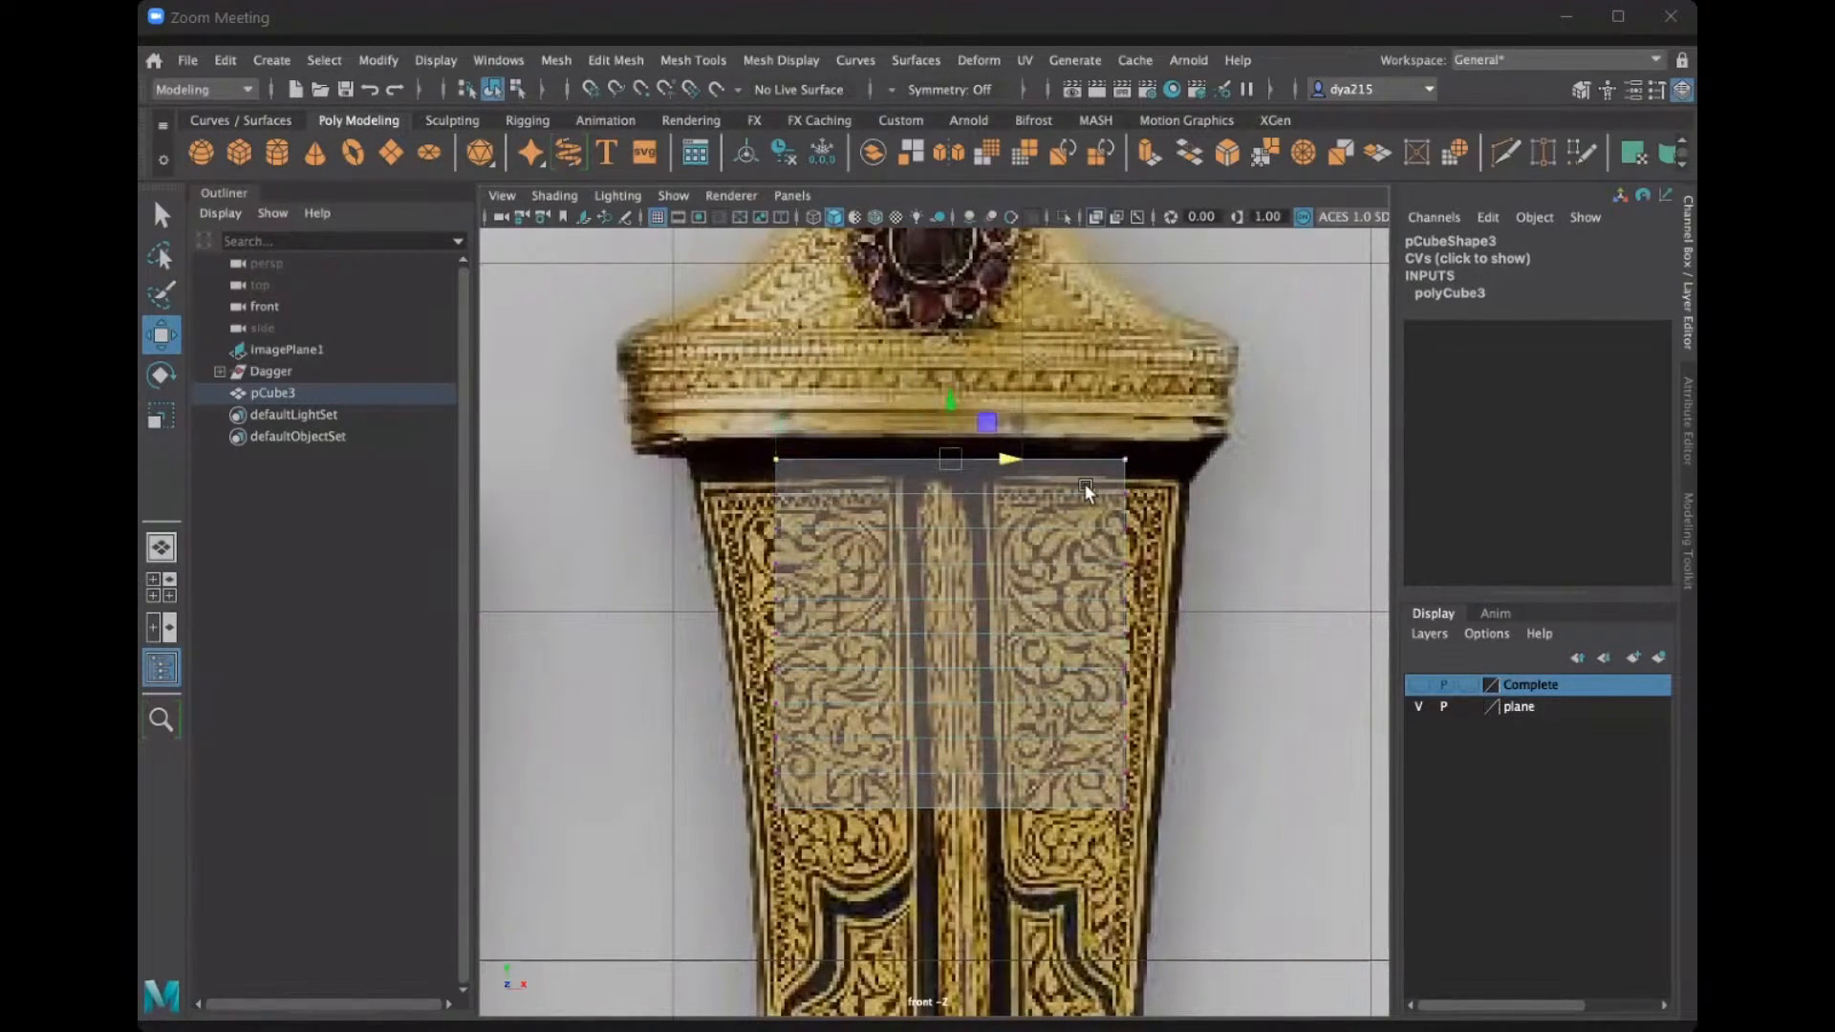
Try scaling the top vertices outward and moving them sideways, undoing both changes.
key(r)
mouse_move(1003, 459)
mouse_down()
mouse_move(1049, 439)
mouse_move(1023, 433)
mouse_up()
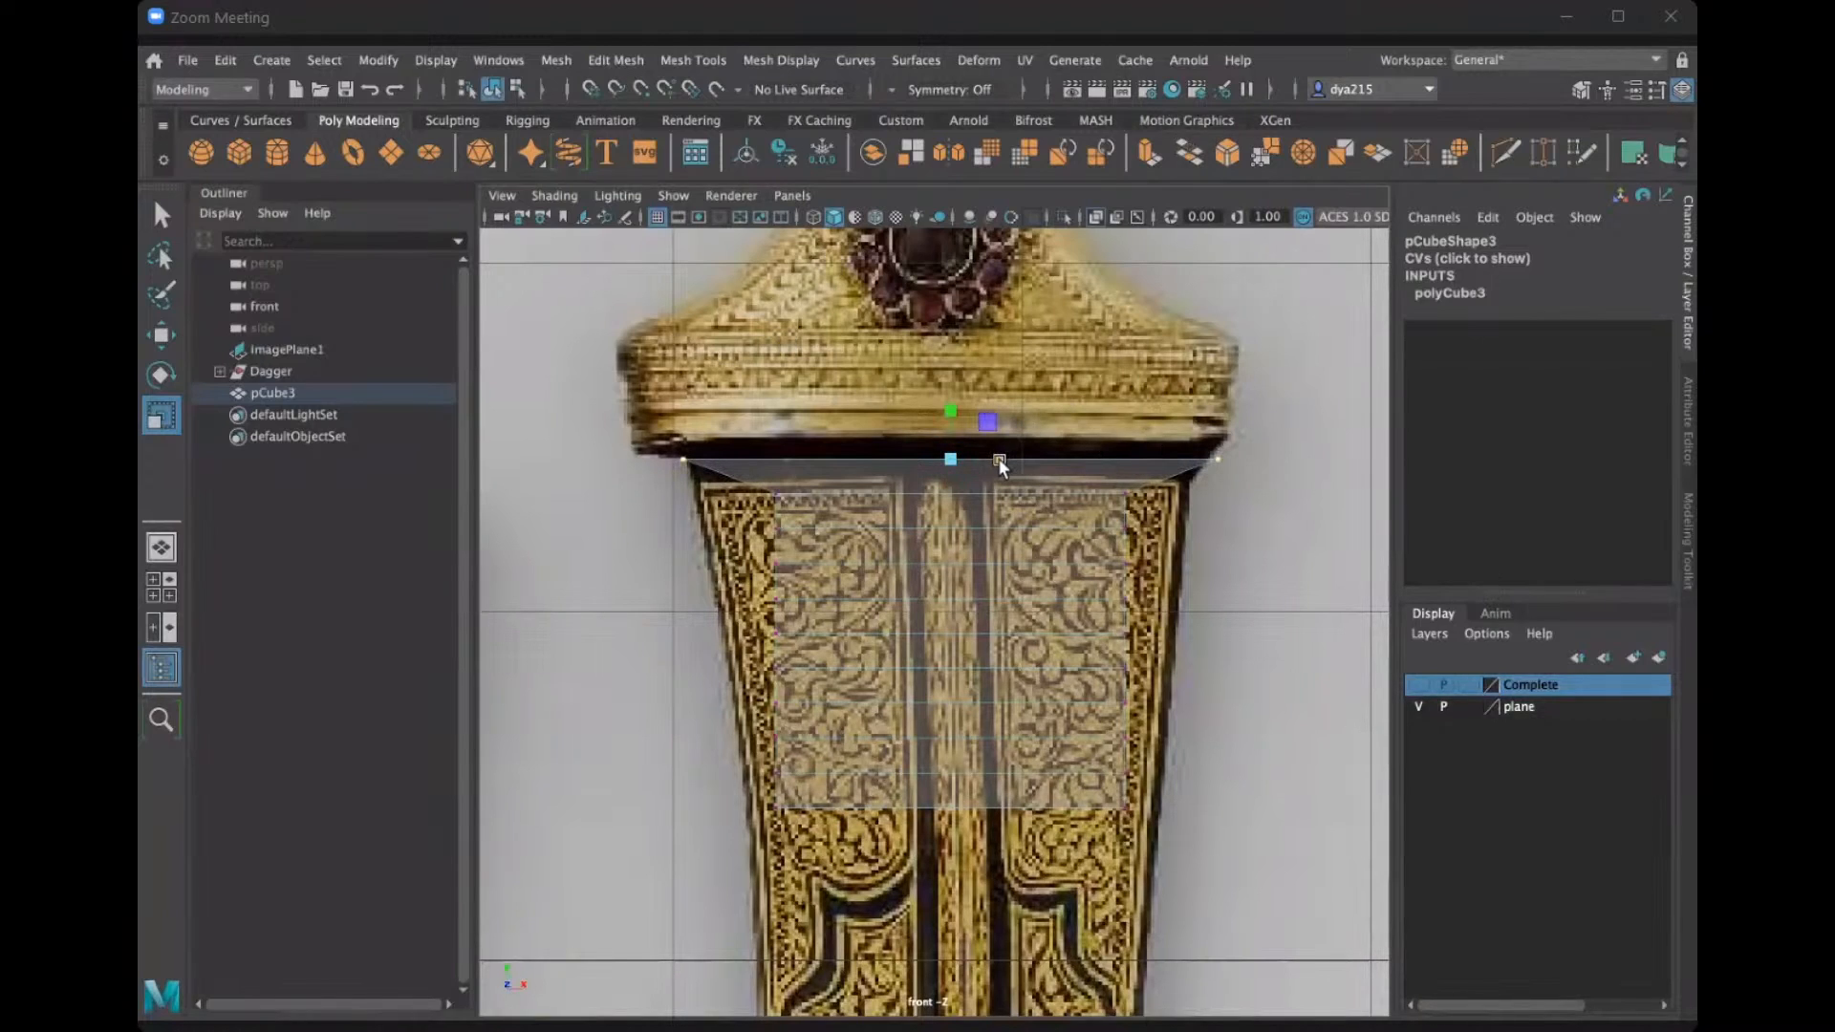
drag(1000, 463, 999, 464)
key(ctrl+z)
key(ctrl+z)
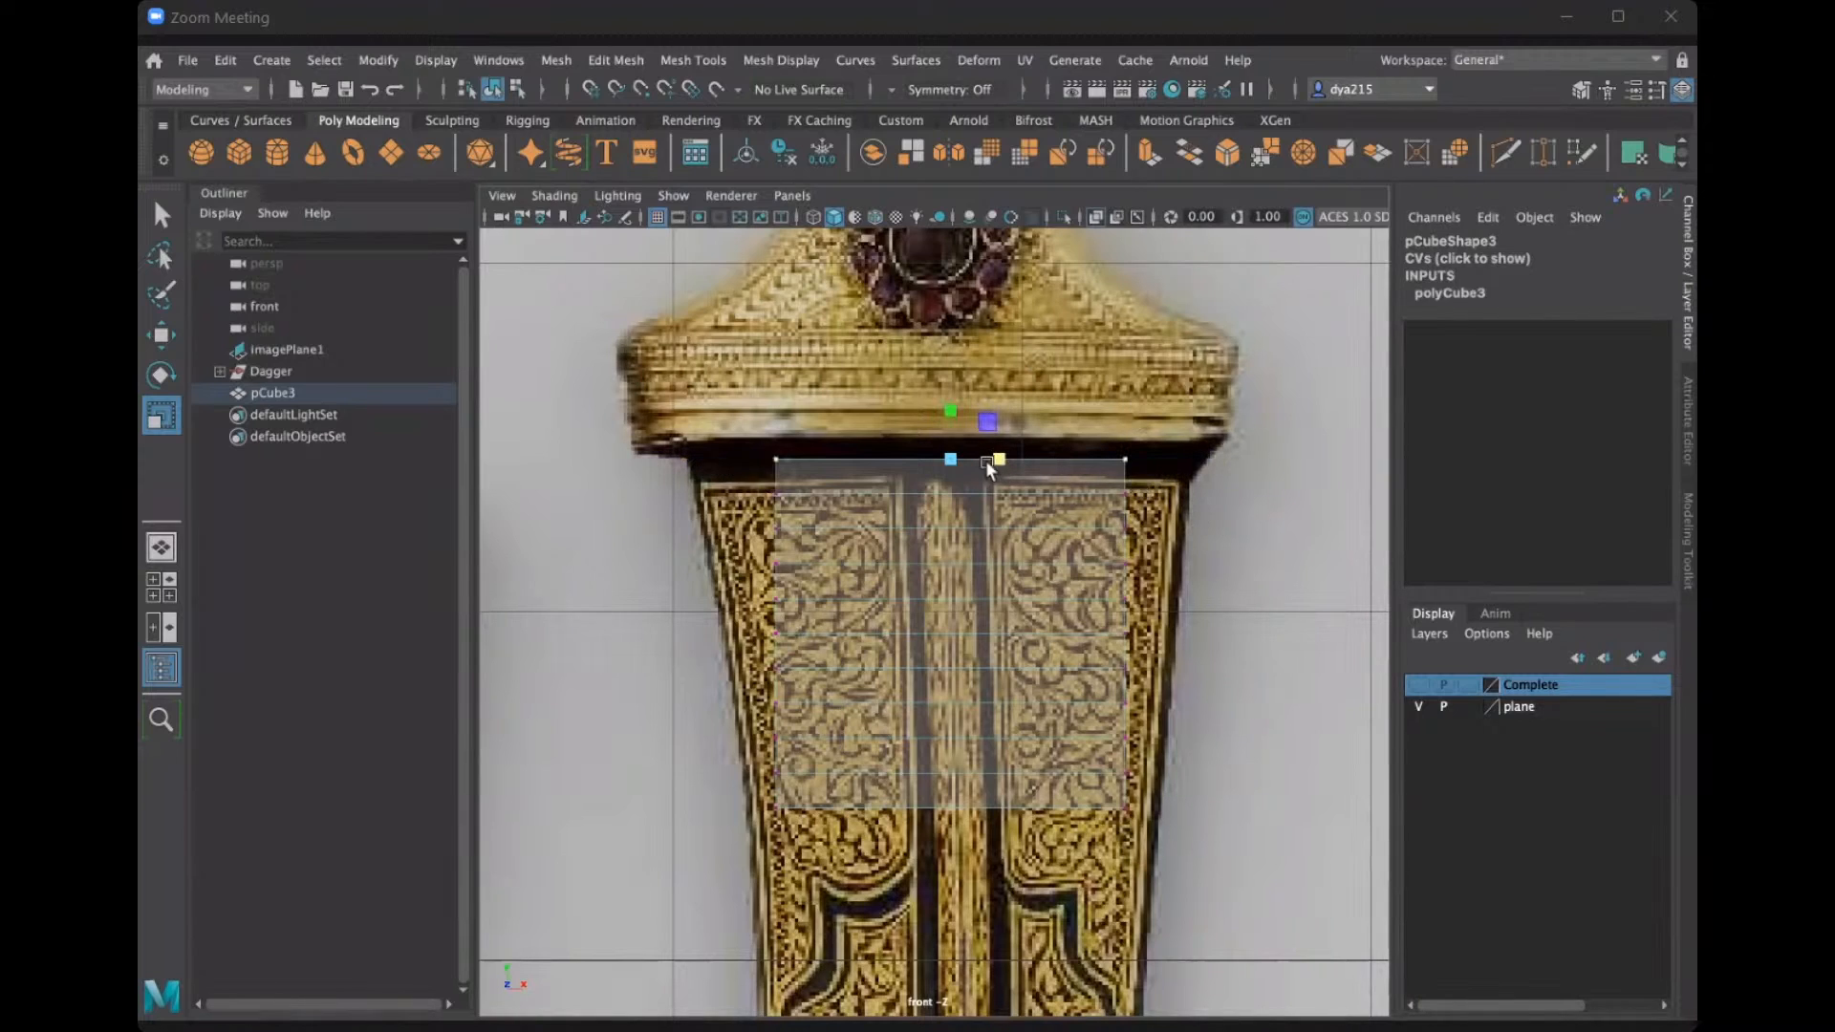
key(w)
drag(995, 460, 1247, 467)
key(ctrl+z)
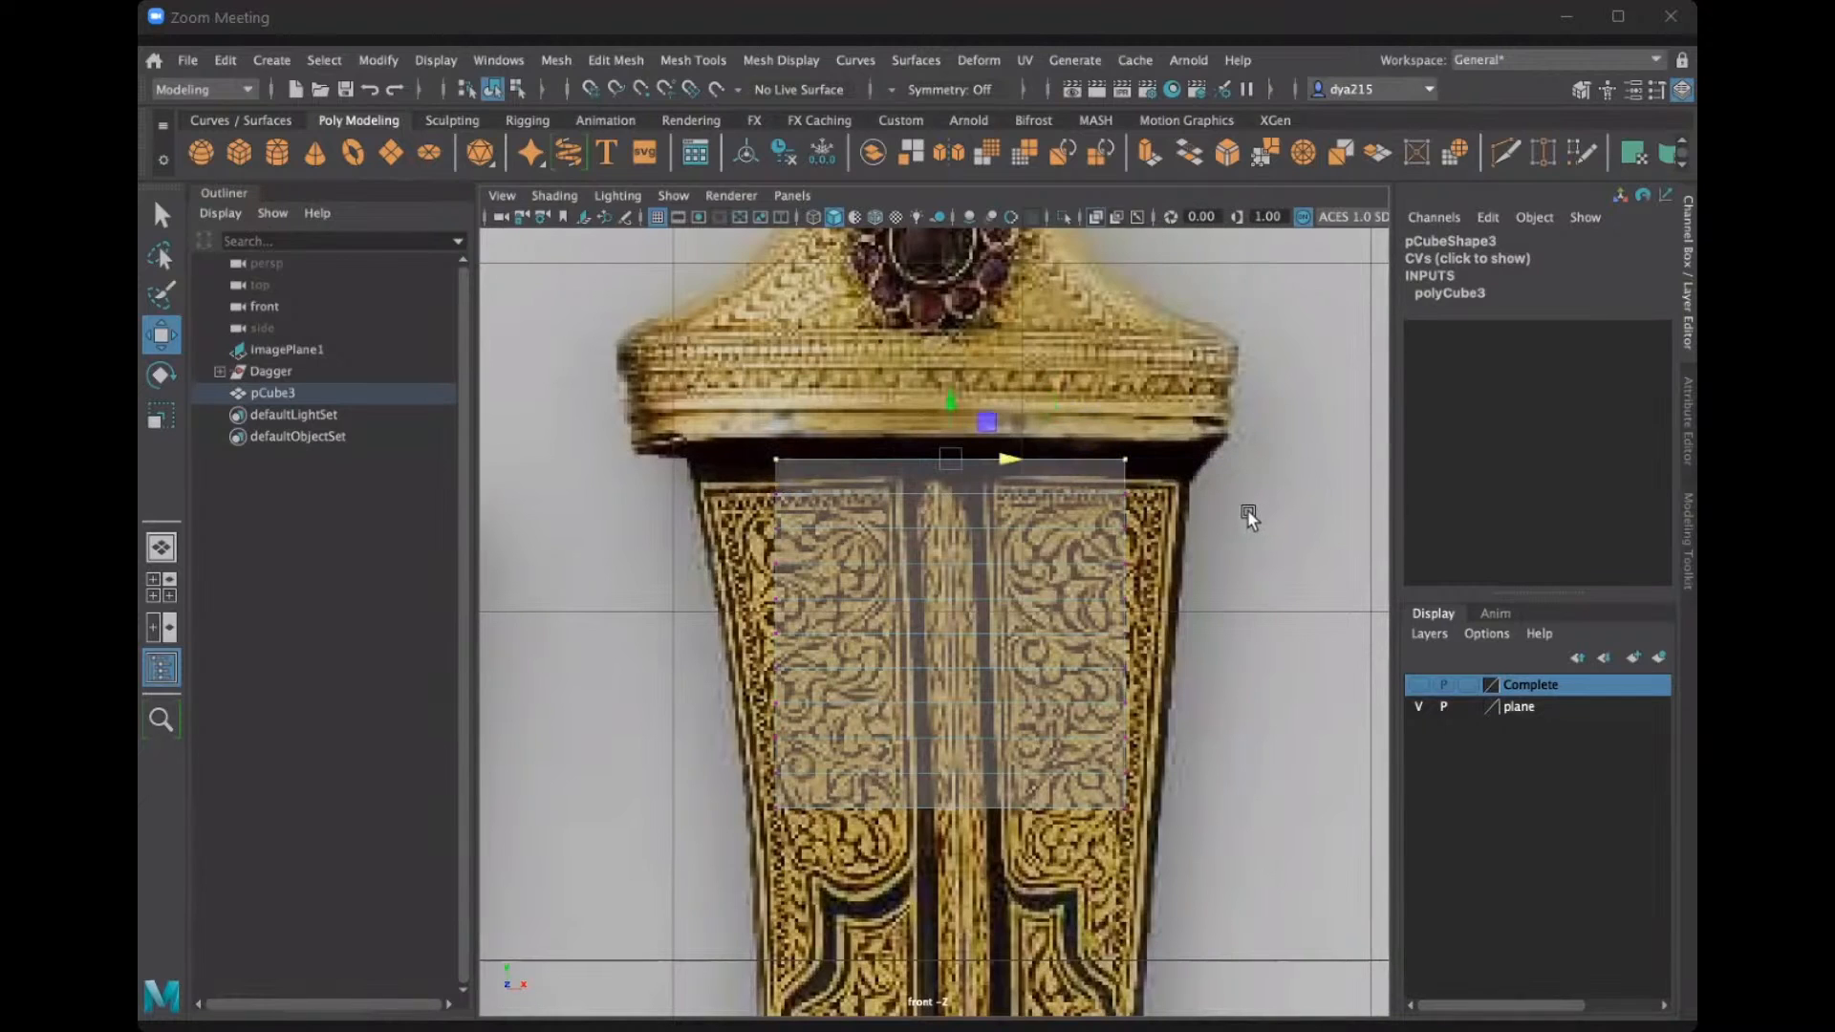
Scale the top vertices horizontally to the blade's width, and move all the vertex rows below them down along the blade.
key(r)
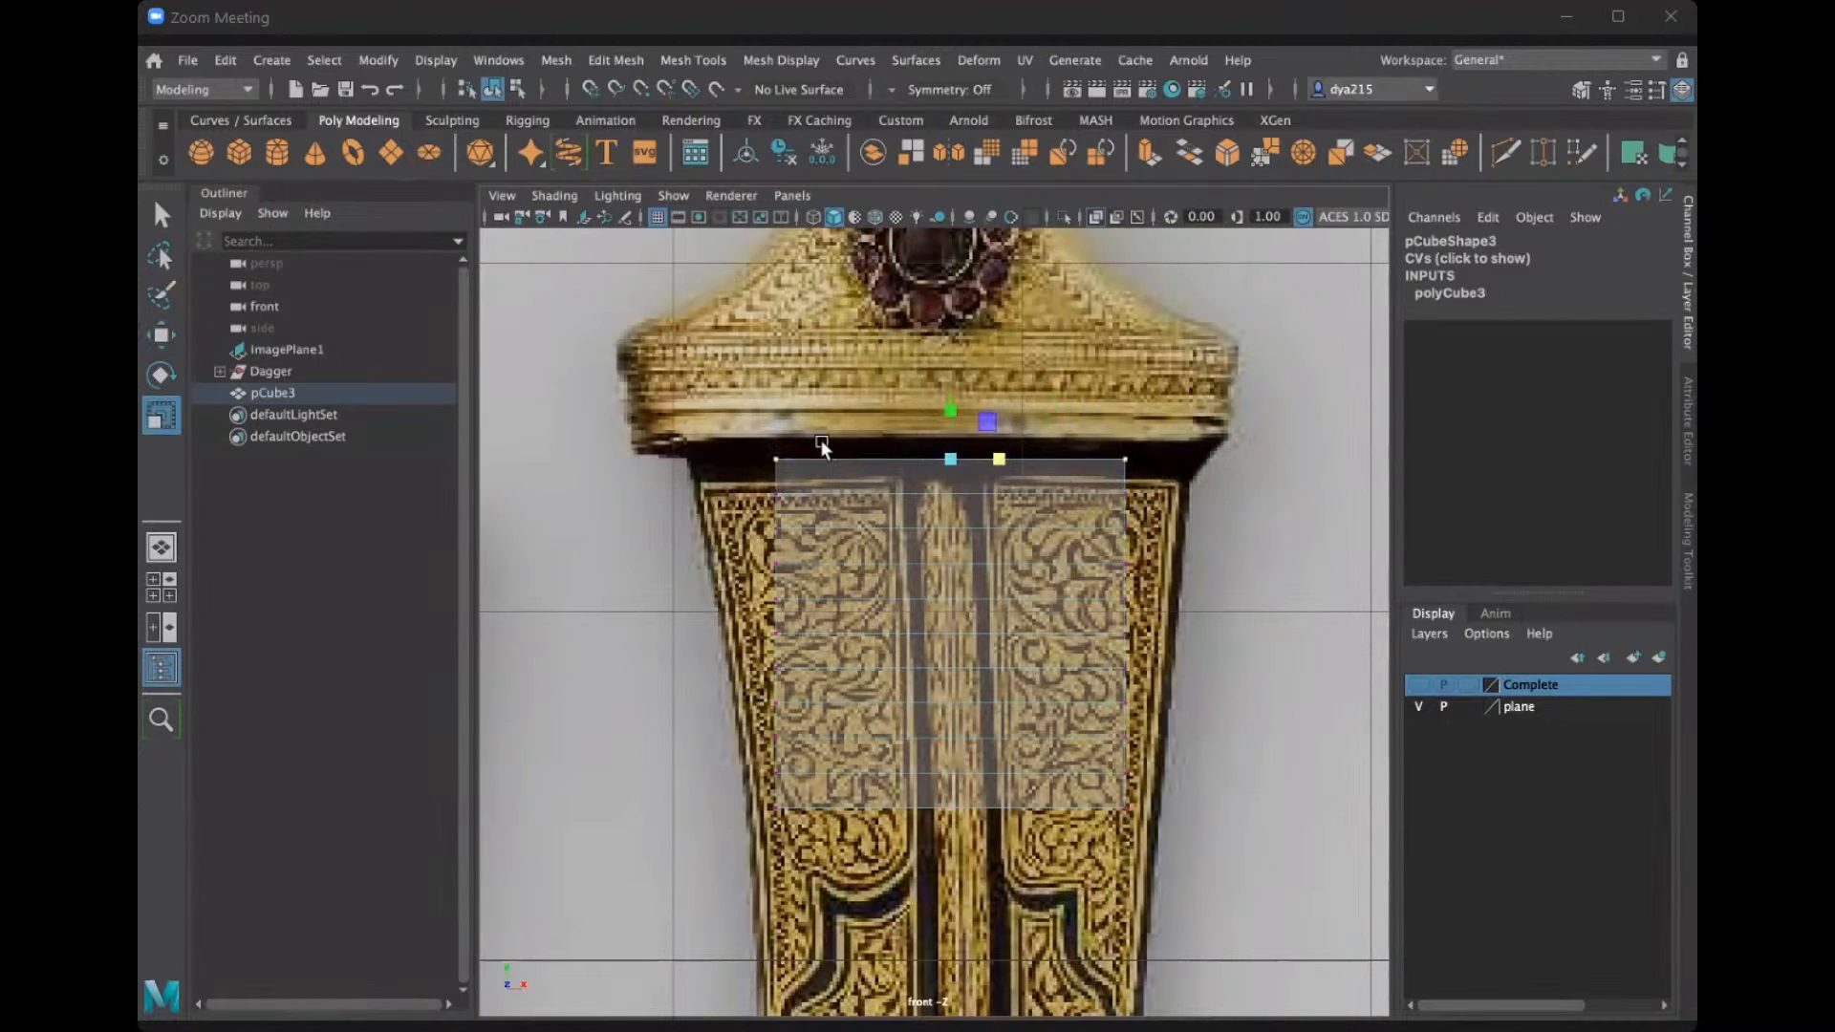
drag(994, 457, 1019, 459)
drag(731, 482, 1231, 820)
key(w)
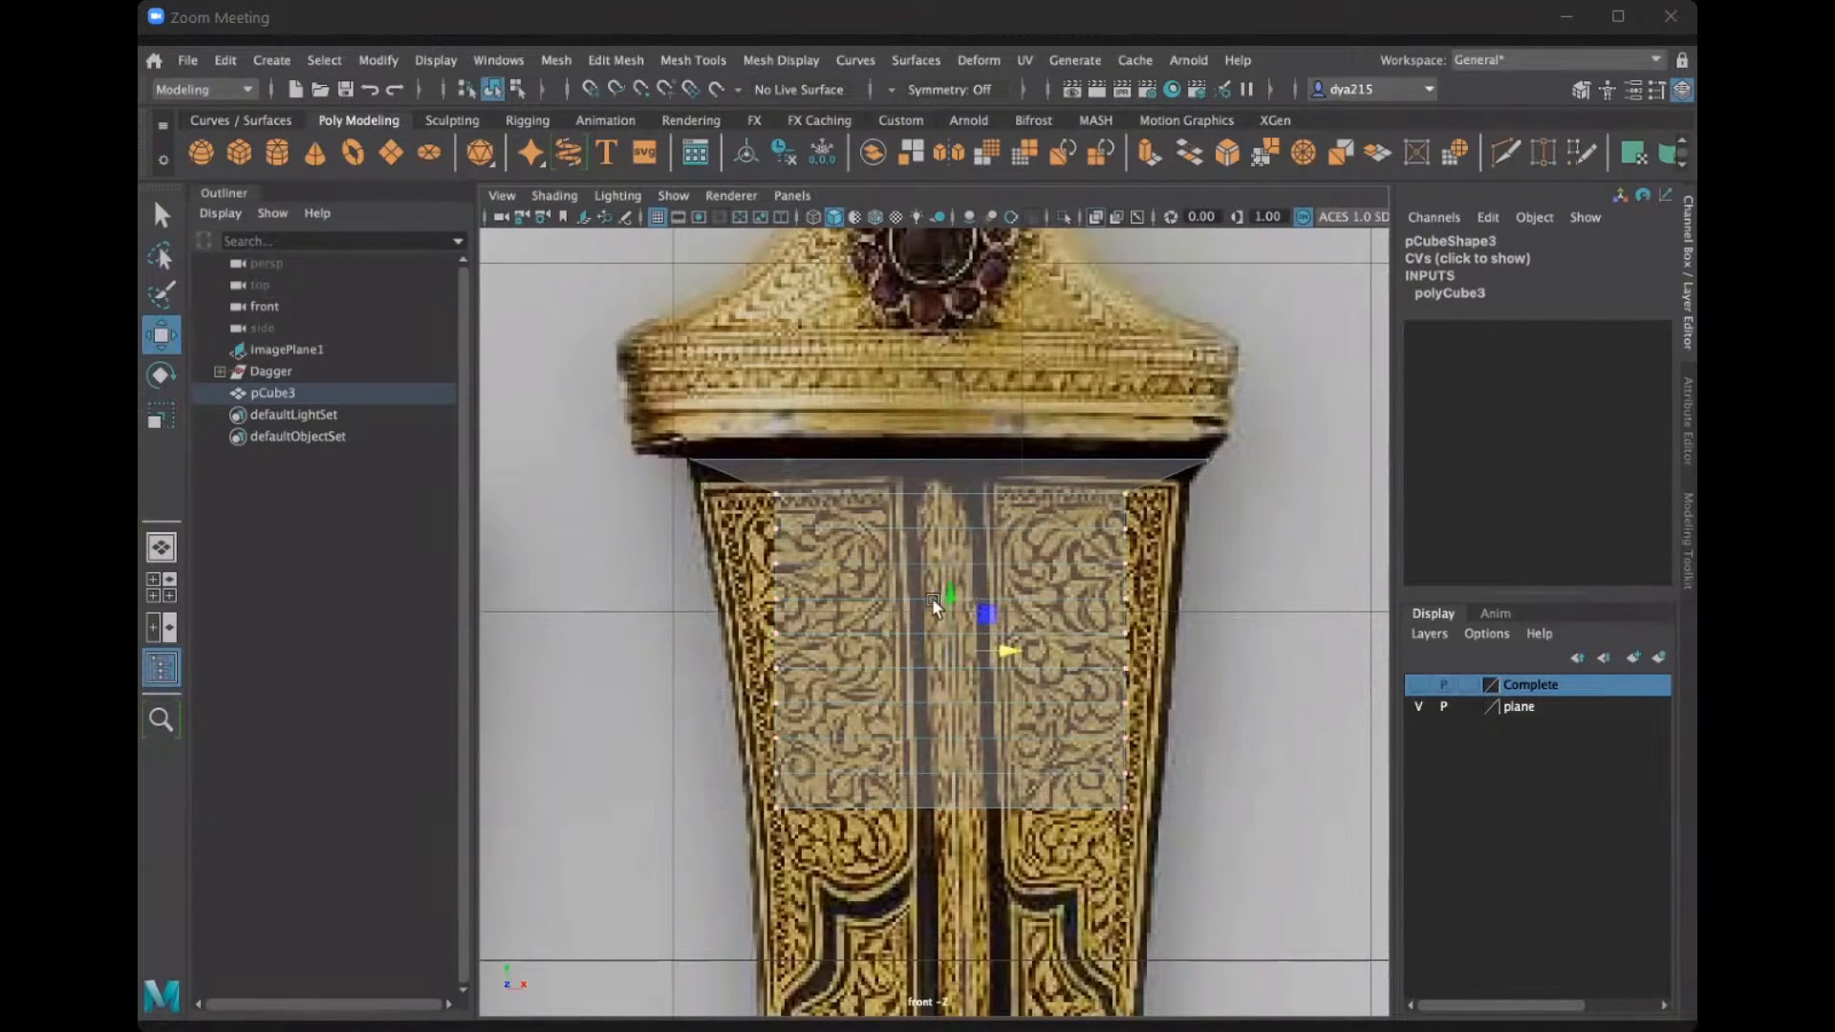
drag(944, 587, 916, 784)
alt+middle_drag(1193, 682, 1173, 577)
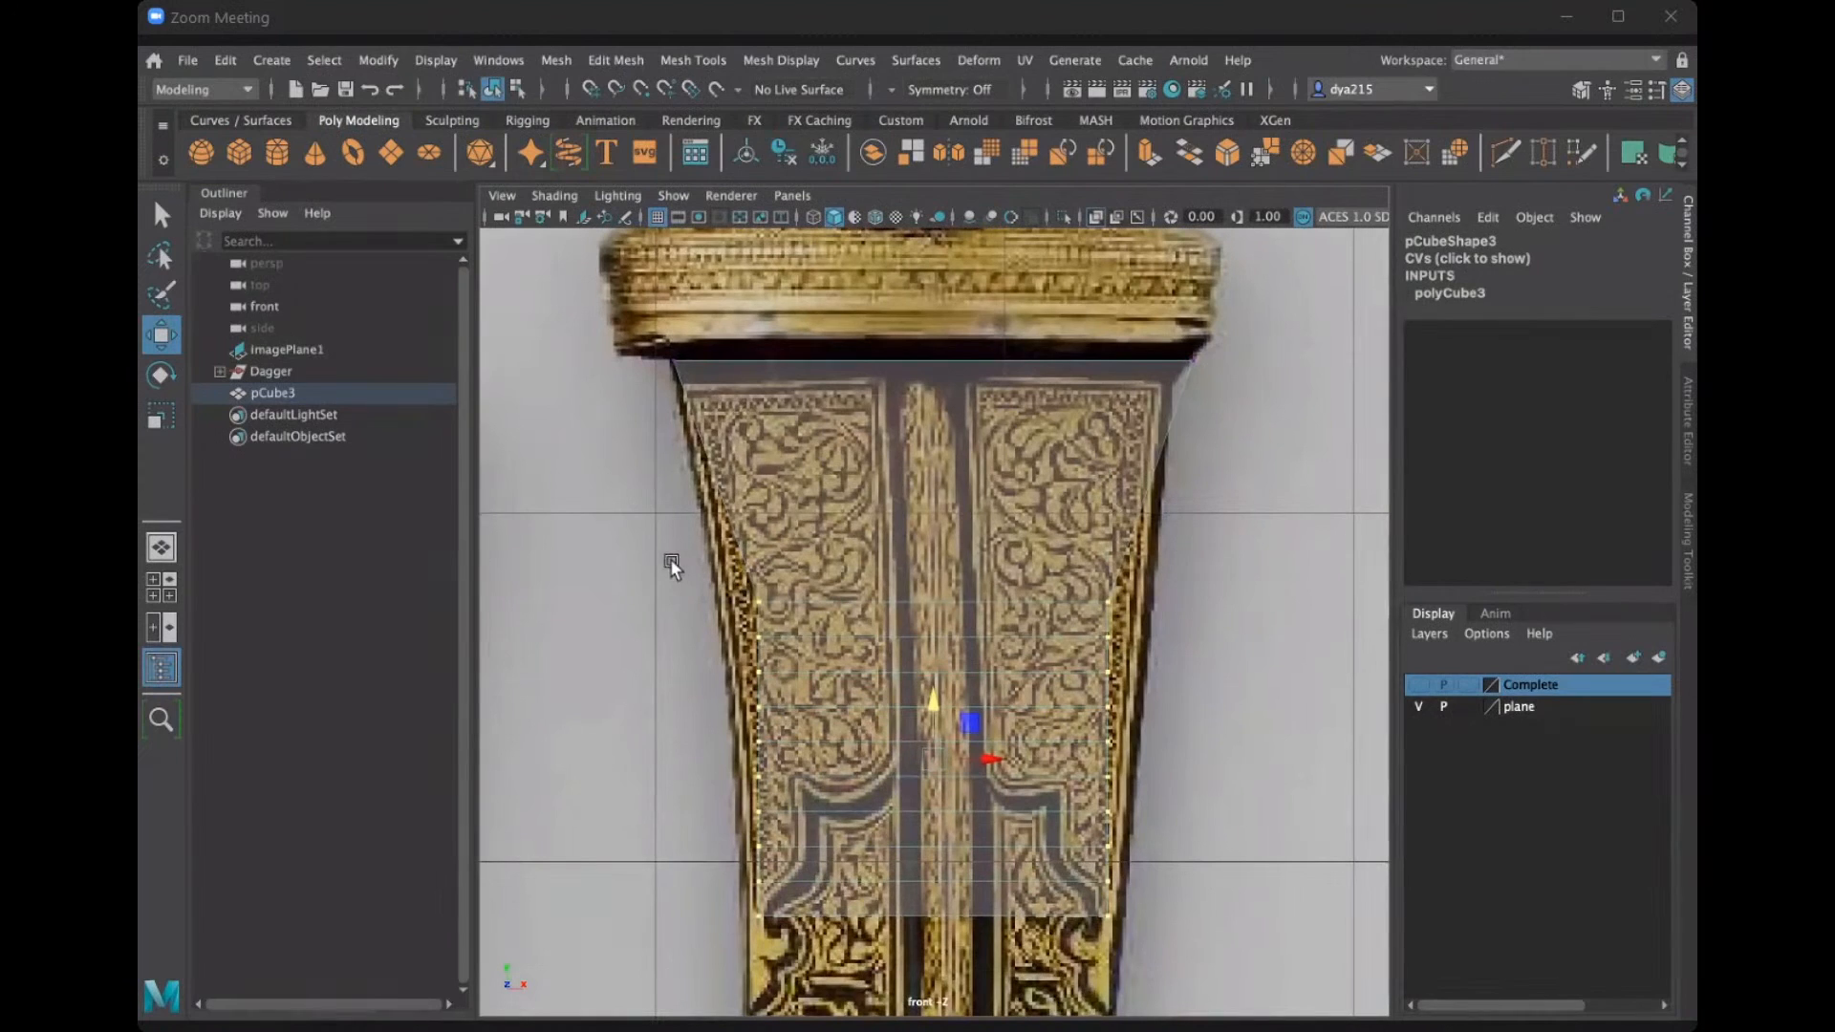
Scale the second vertex row horizontally to the blade's width, and move all the rows below it farther down the blade.
drag(1162, 605, 988, 600)
key(r)
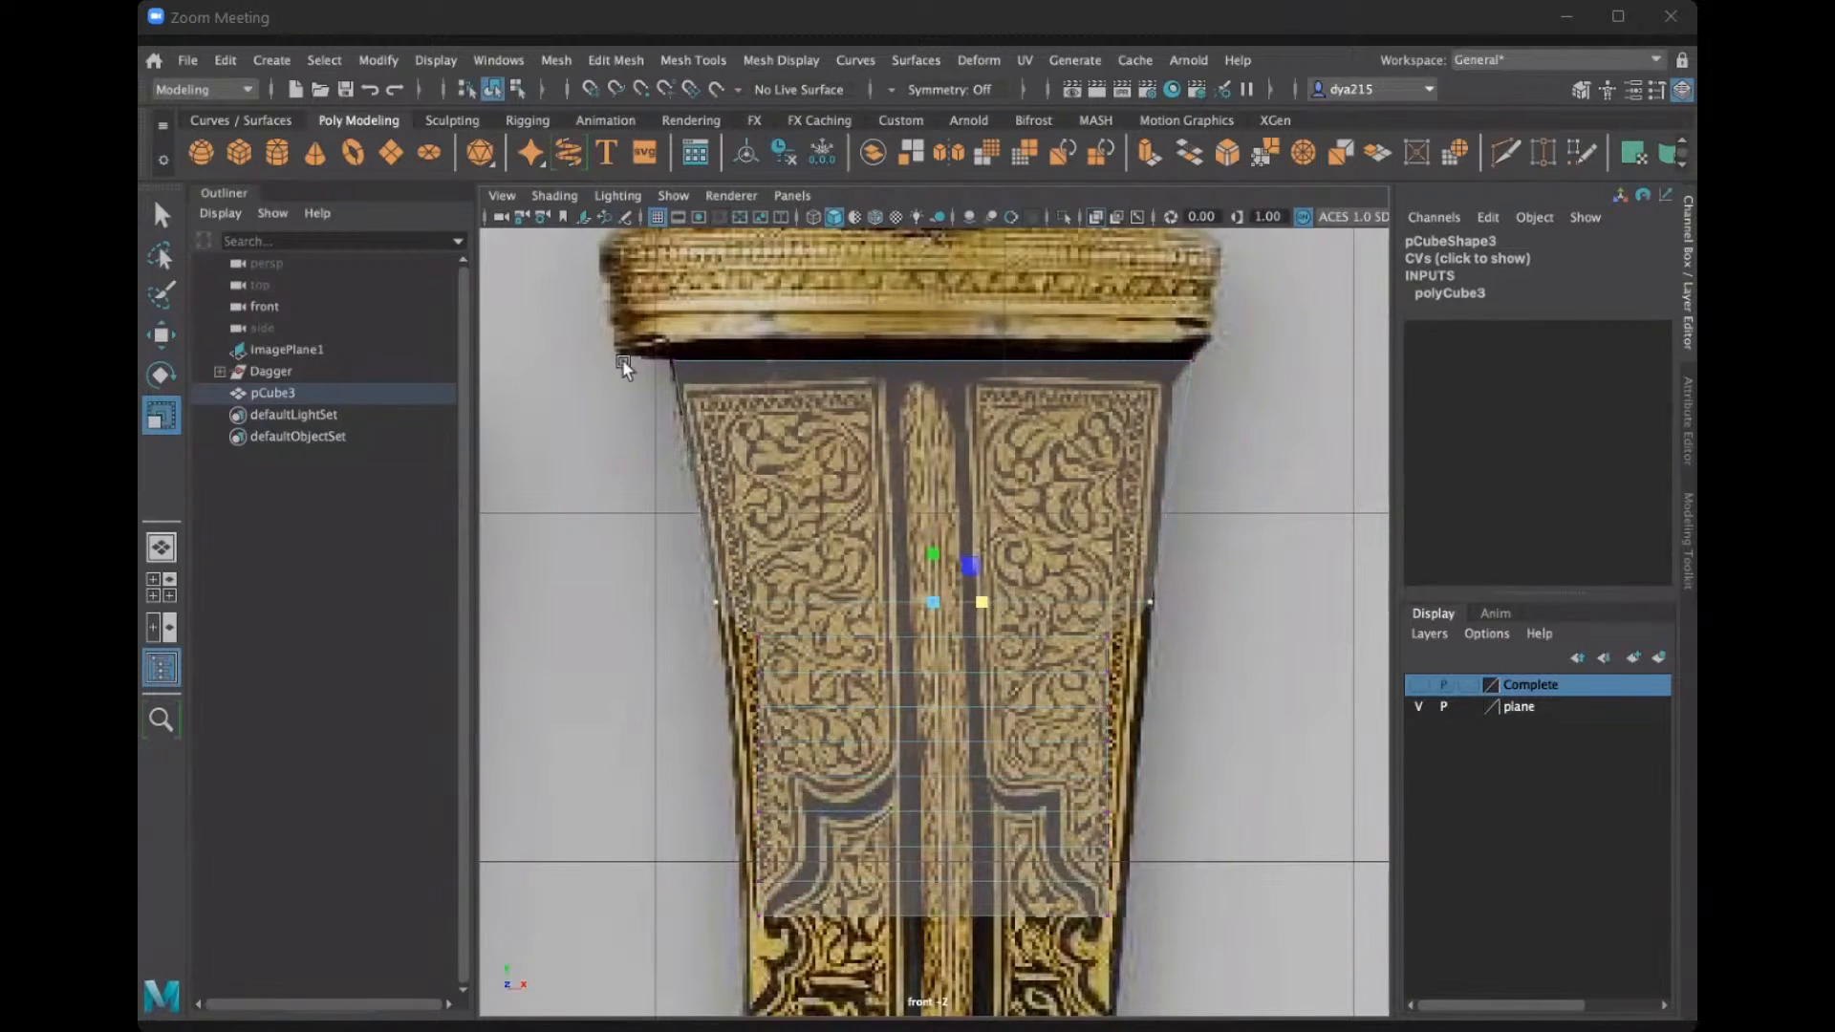
alt+middle_drag(1196, 676, 1196, 567)
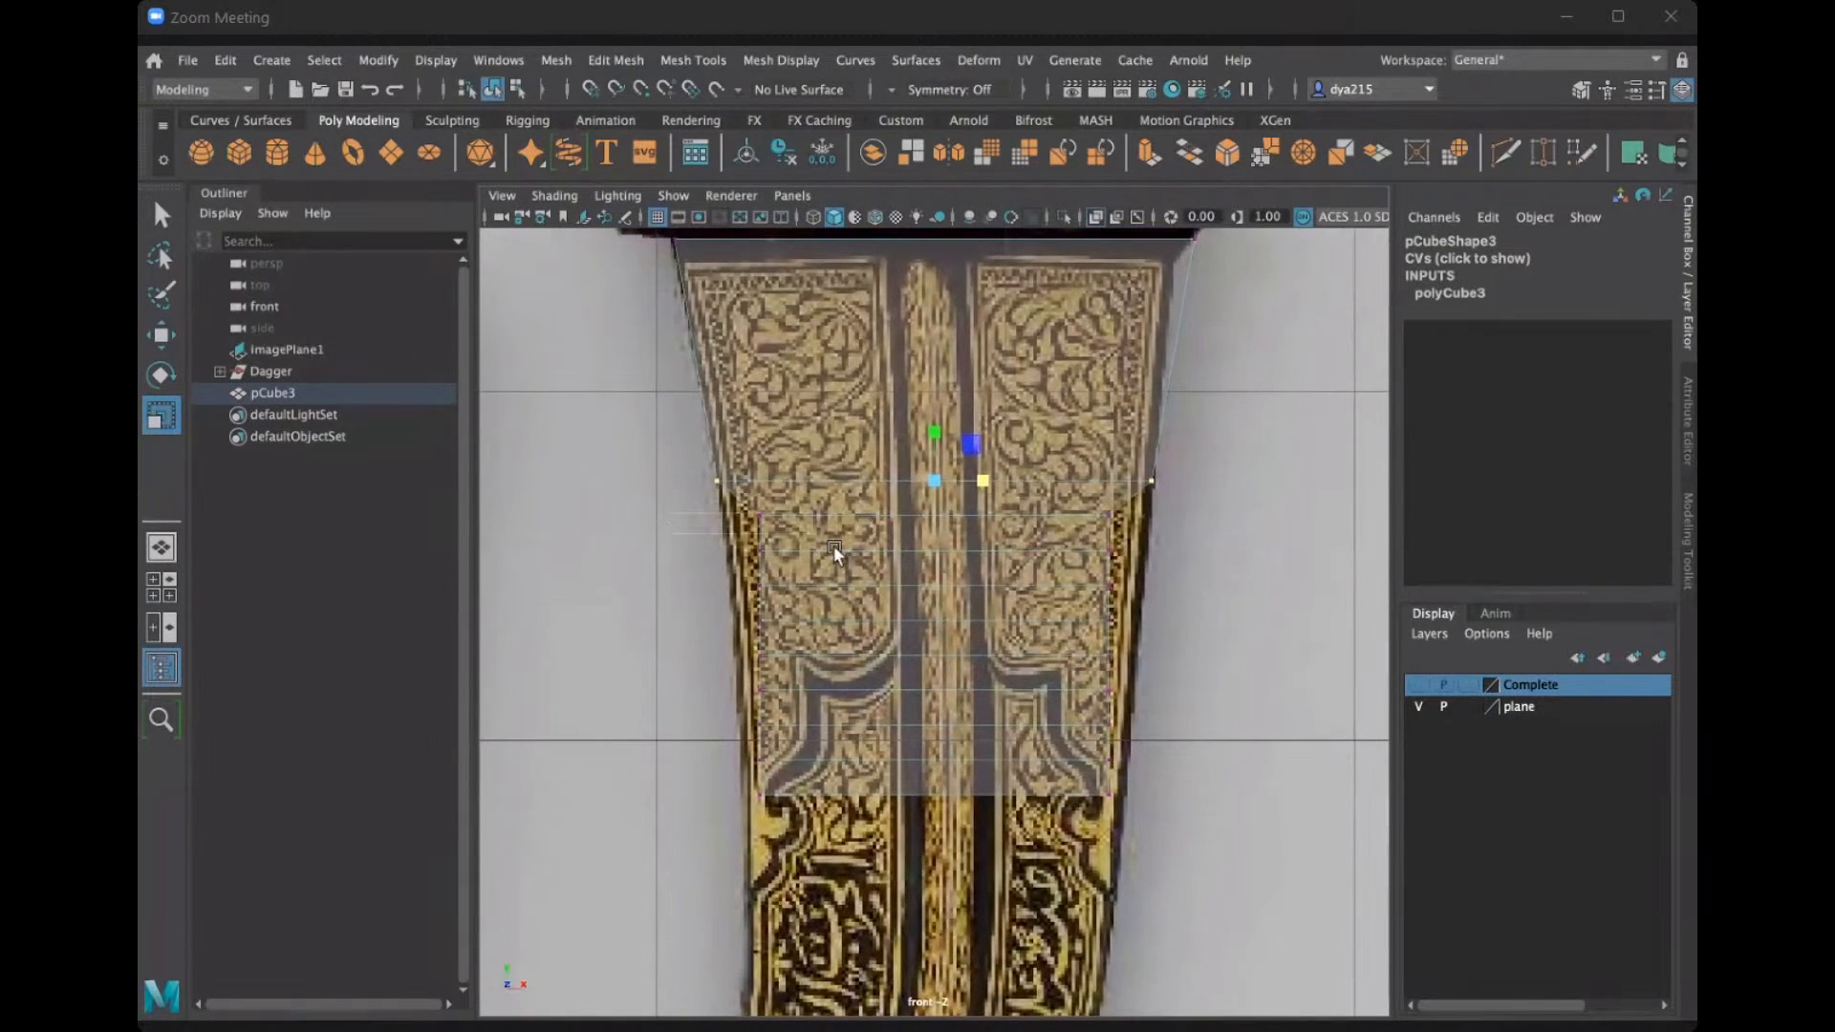
drag(1118, 728, 1199, 827)
key(w)
drag(929, 598, 909, 803)
alt+middle_drag(1154, 742, 1135, 610)
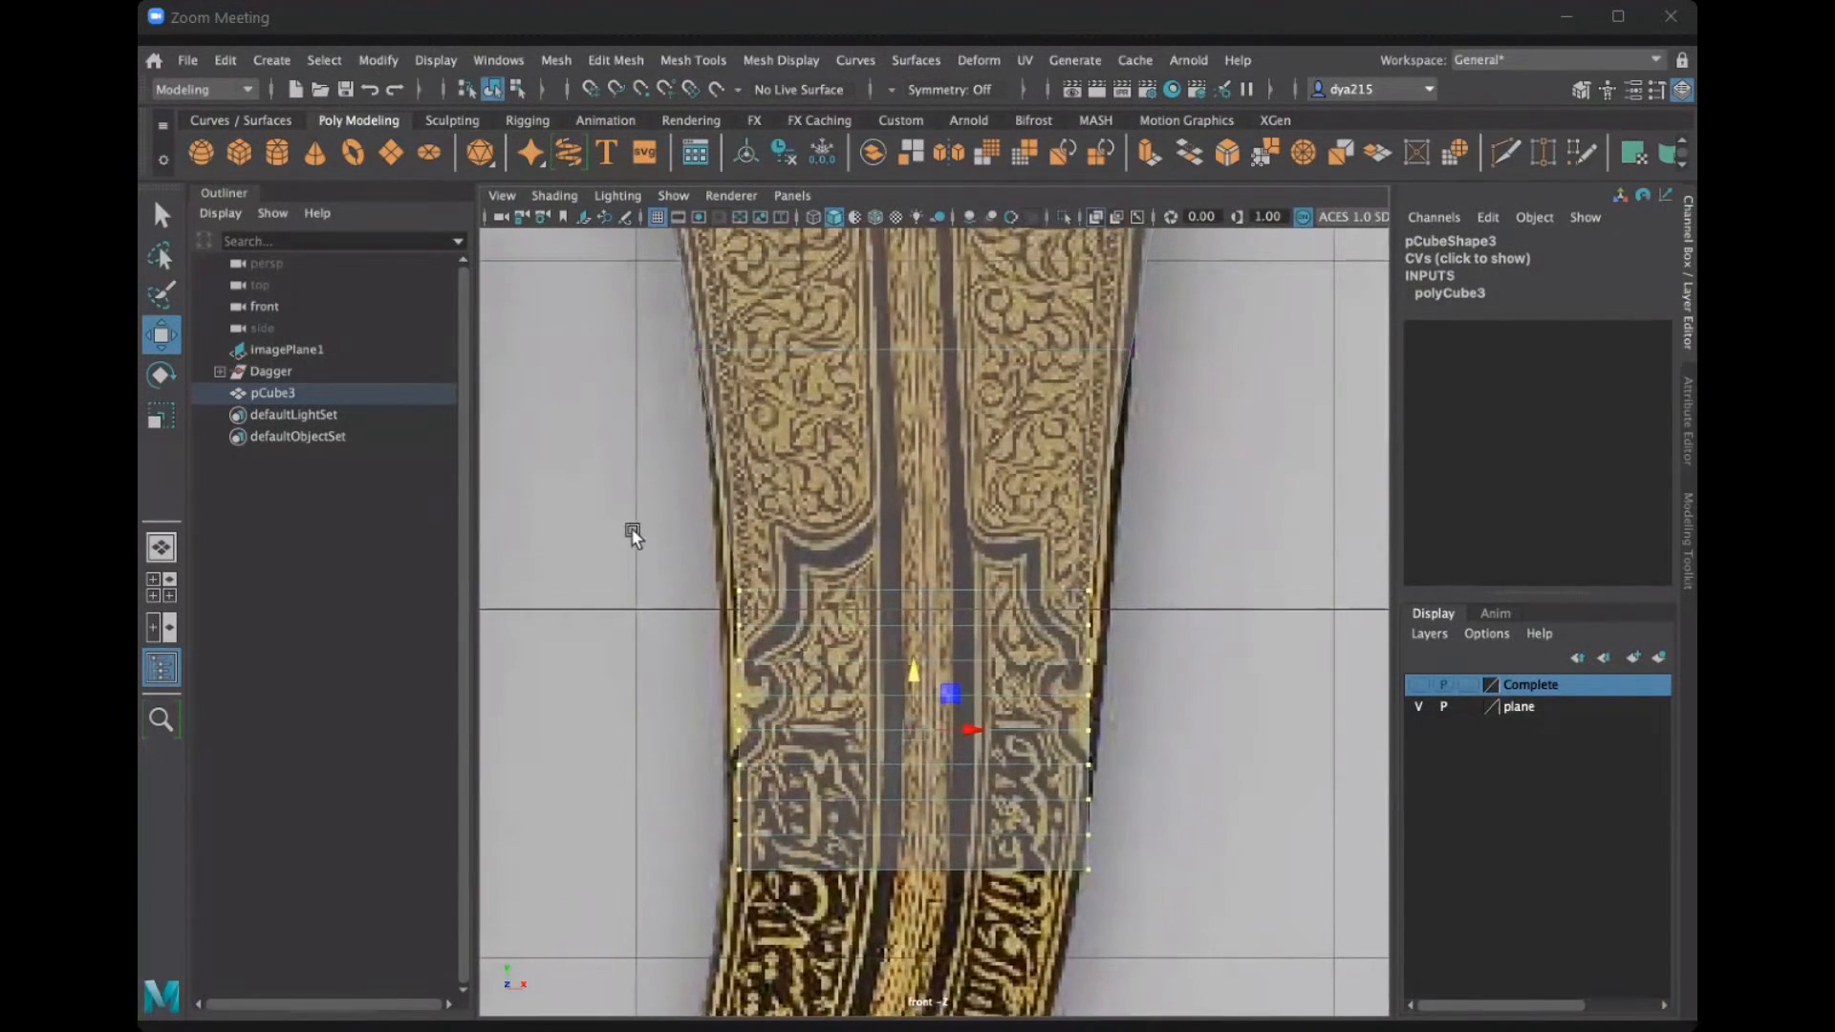
Scale the third vertex row to the blade's edges and shift the remaining rows down to where the blade starts curving.
double_click(1090, 592)
key(r)
drag(958, 588, 962, 589)
drag(1052, 776, 1164, 944)
alt+middle_drag(1173, 578, 1229, 439)
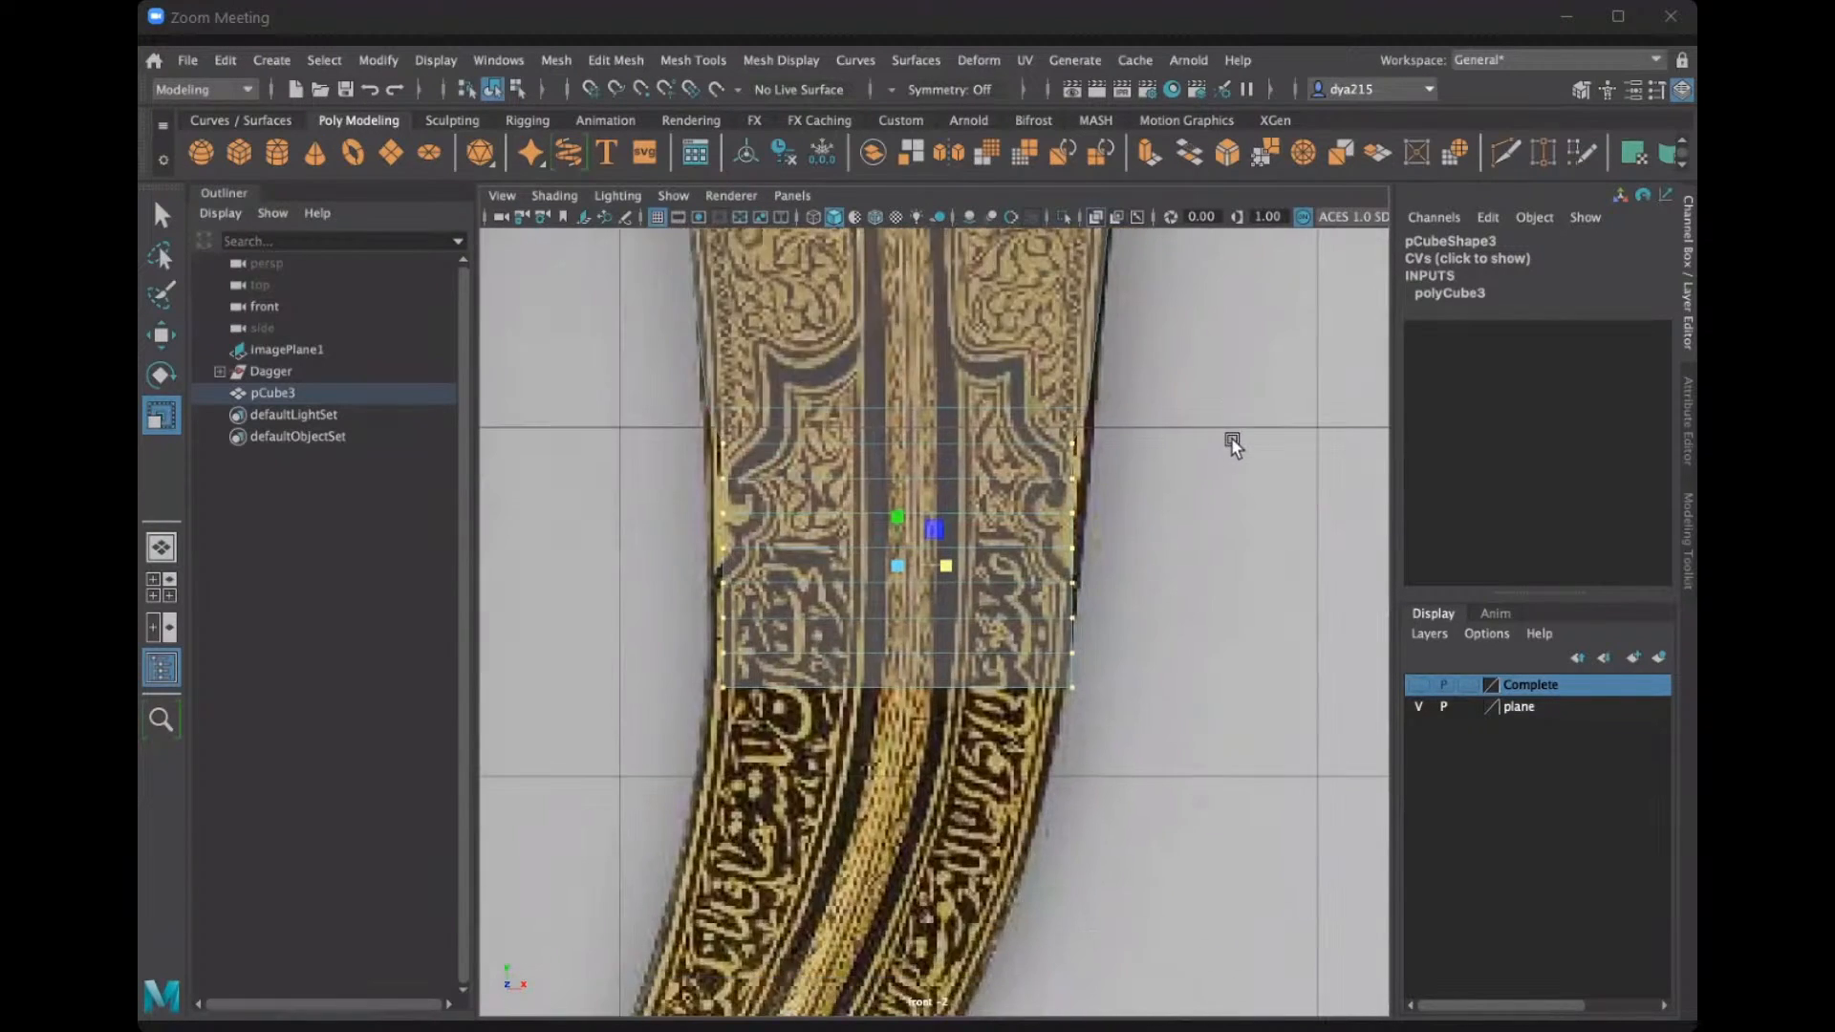
key(w)
drag(956, 417, 954, 555)
key(ctrl+z)
Fit the fourth row's end vertices to the blade's outline, and lower the rows beneath it into the curve.
click(789, 471)
drag(833, 471, 827, 471)
click(1166, 478)
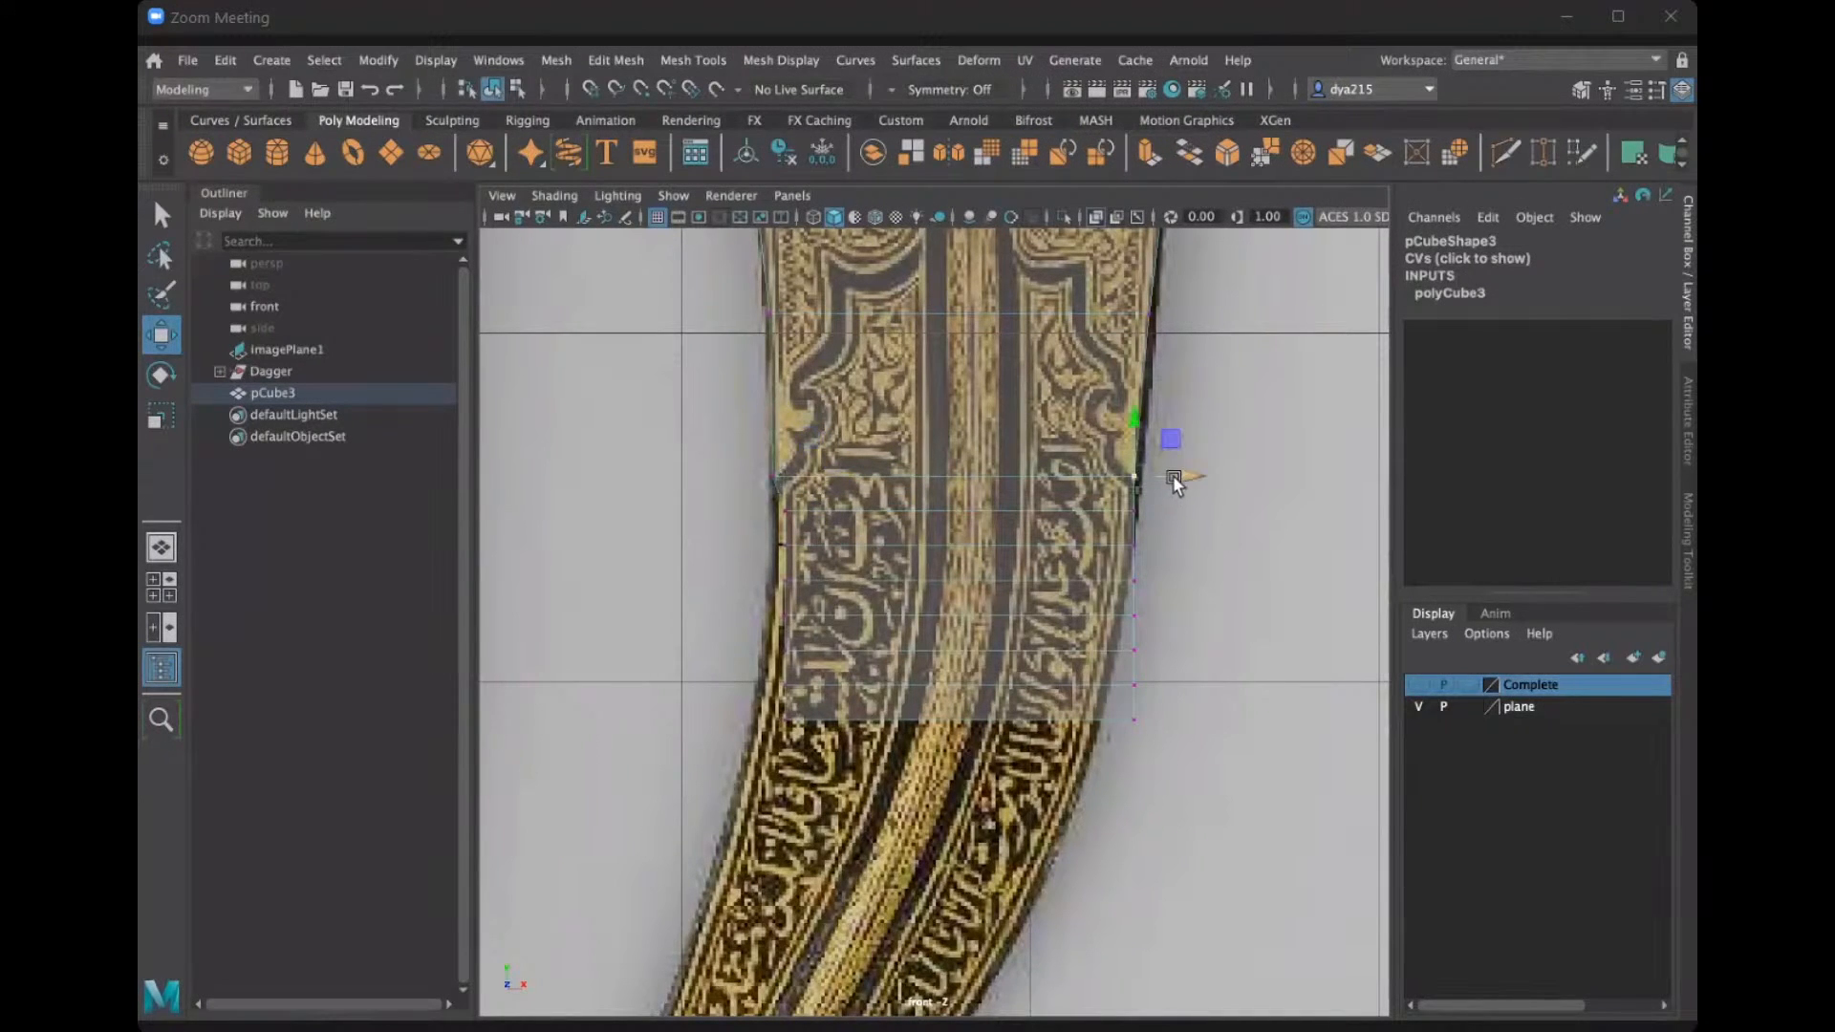
drag(685, 493, 1221, 713)
alt+middle_drag(1217, 650, 1285, 430)
drag(1002, 392, 997, 502)
Align the fifth row's left and right vertices with the curved blade edges, and move the rows below it down.
mouse_move(691, 507)
mouse_down()
mouse_move(714, 557)
mouse_move(672, 522)
mouse_up()
drag(805, 506, 805, 496)
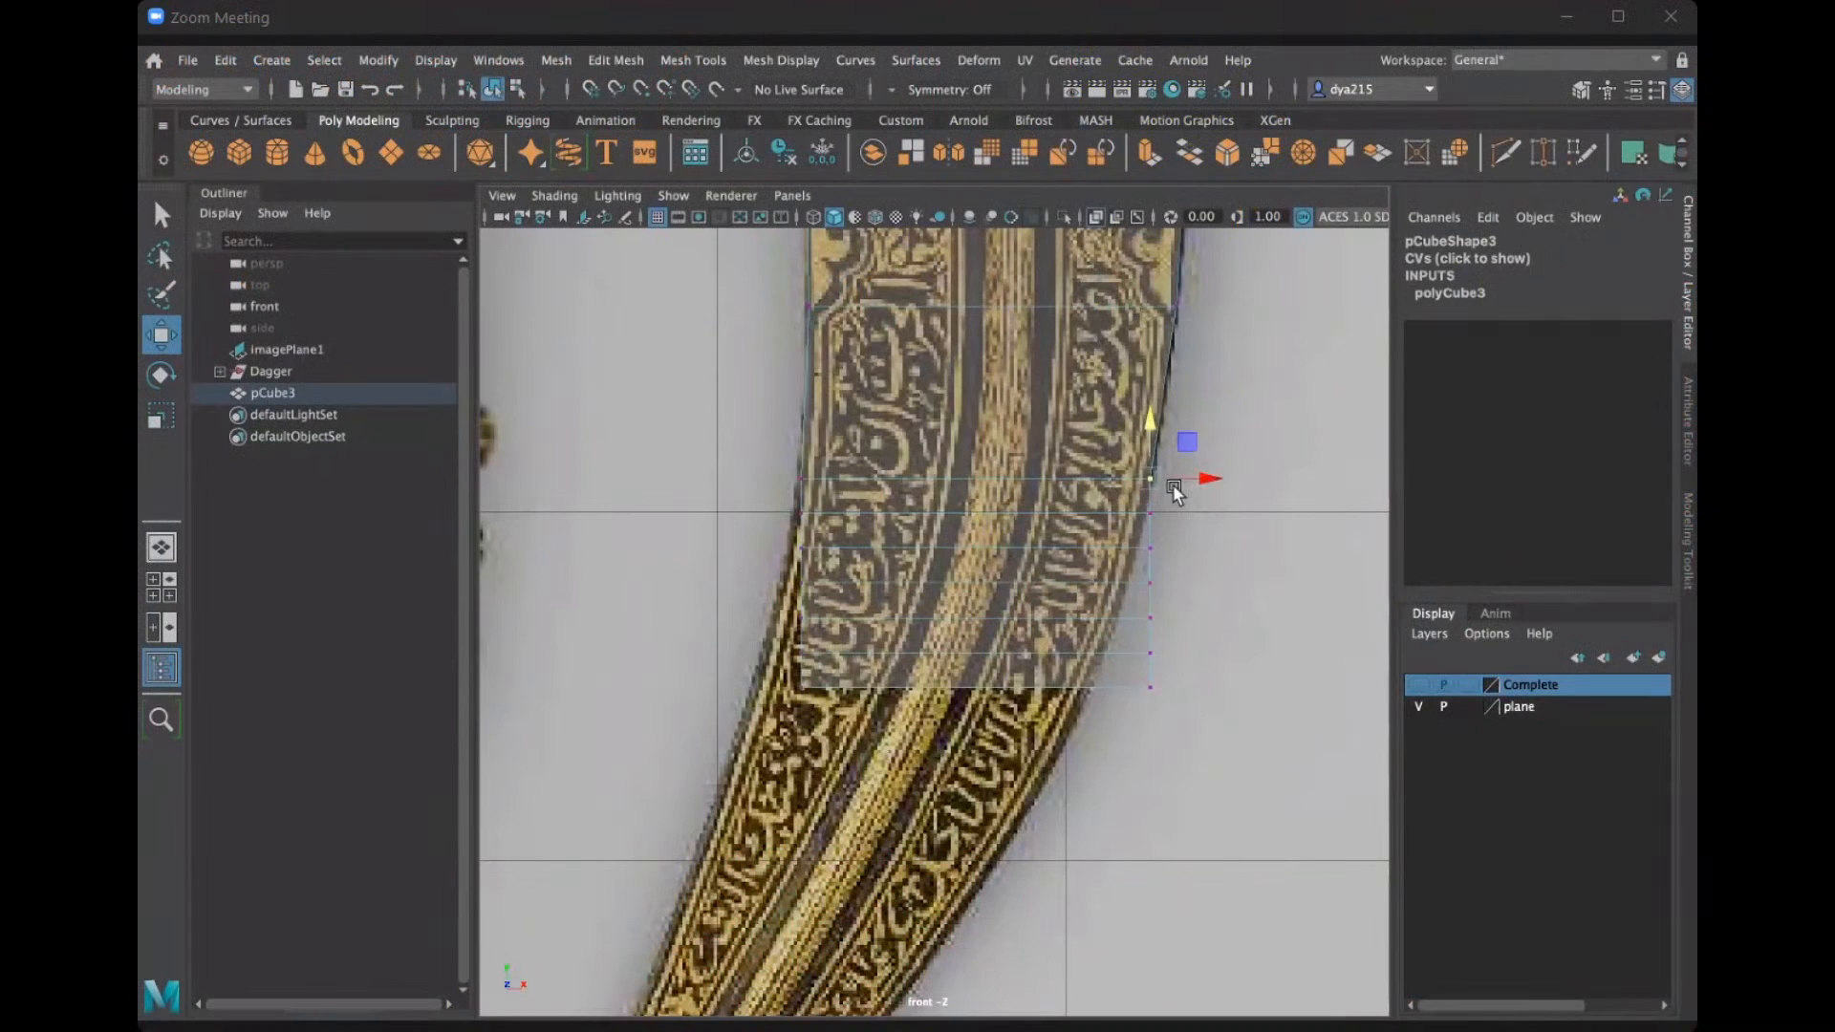
click(1134, 472)
click(1129, 469)
right_drag(1132, 468, 1021, 469)
drag(1207, 479, 1213, 476)
drag(778, 499, 1181, 704)
drag(971, 529, 1004, 680)
Return the blade cube to vertex editing and fit the end vertices of the next row to the reference edges.
click(738, 567)
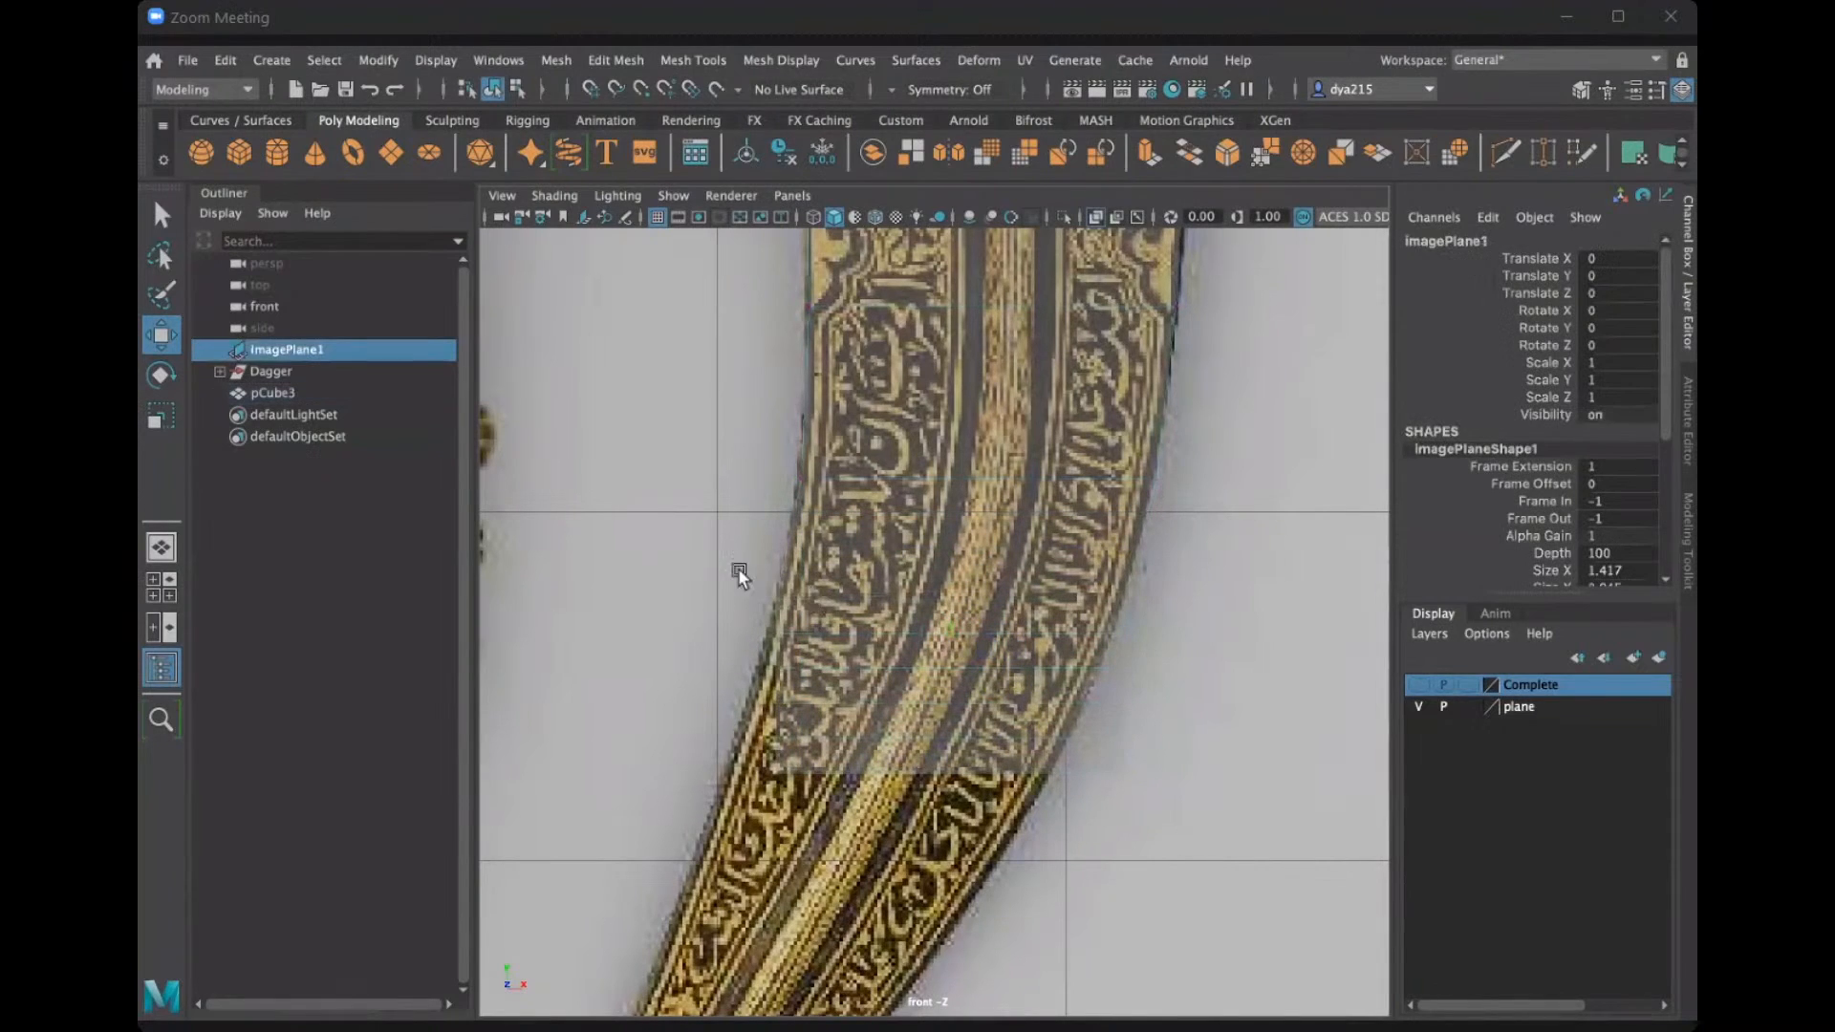
click(837, 597)
right_drag(841, 593, 750, 403)
drag(814, 595, 811, 595)
mouse_move(1156, 617)
mouse_down()
mouse_move(1107, 582)
mouse_move(1174, 601)
mouse_up()
Move the five lowest vertex rows down and to the left to follow the blade's curve.
alt+middle_drag(1193, 606, 1248, 416)
drag(1223, 594, 762, 429)
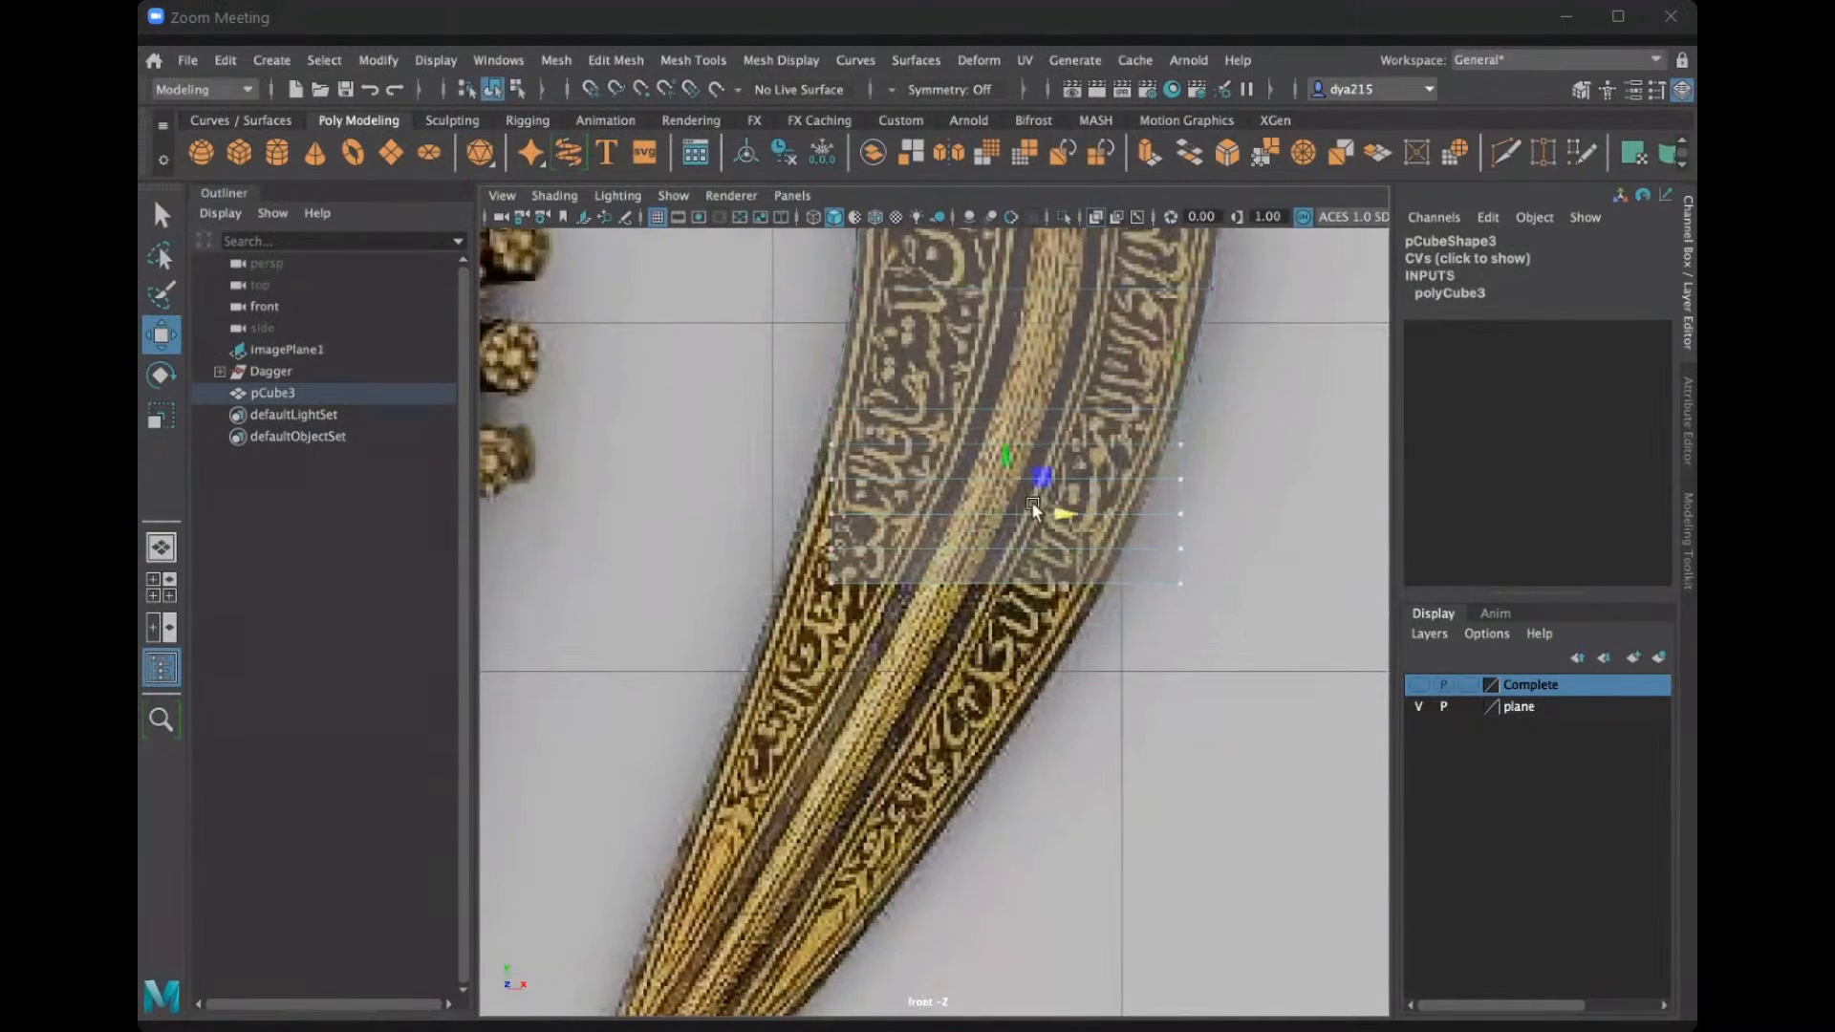
drag(1001, 453, 989, 531)
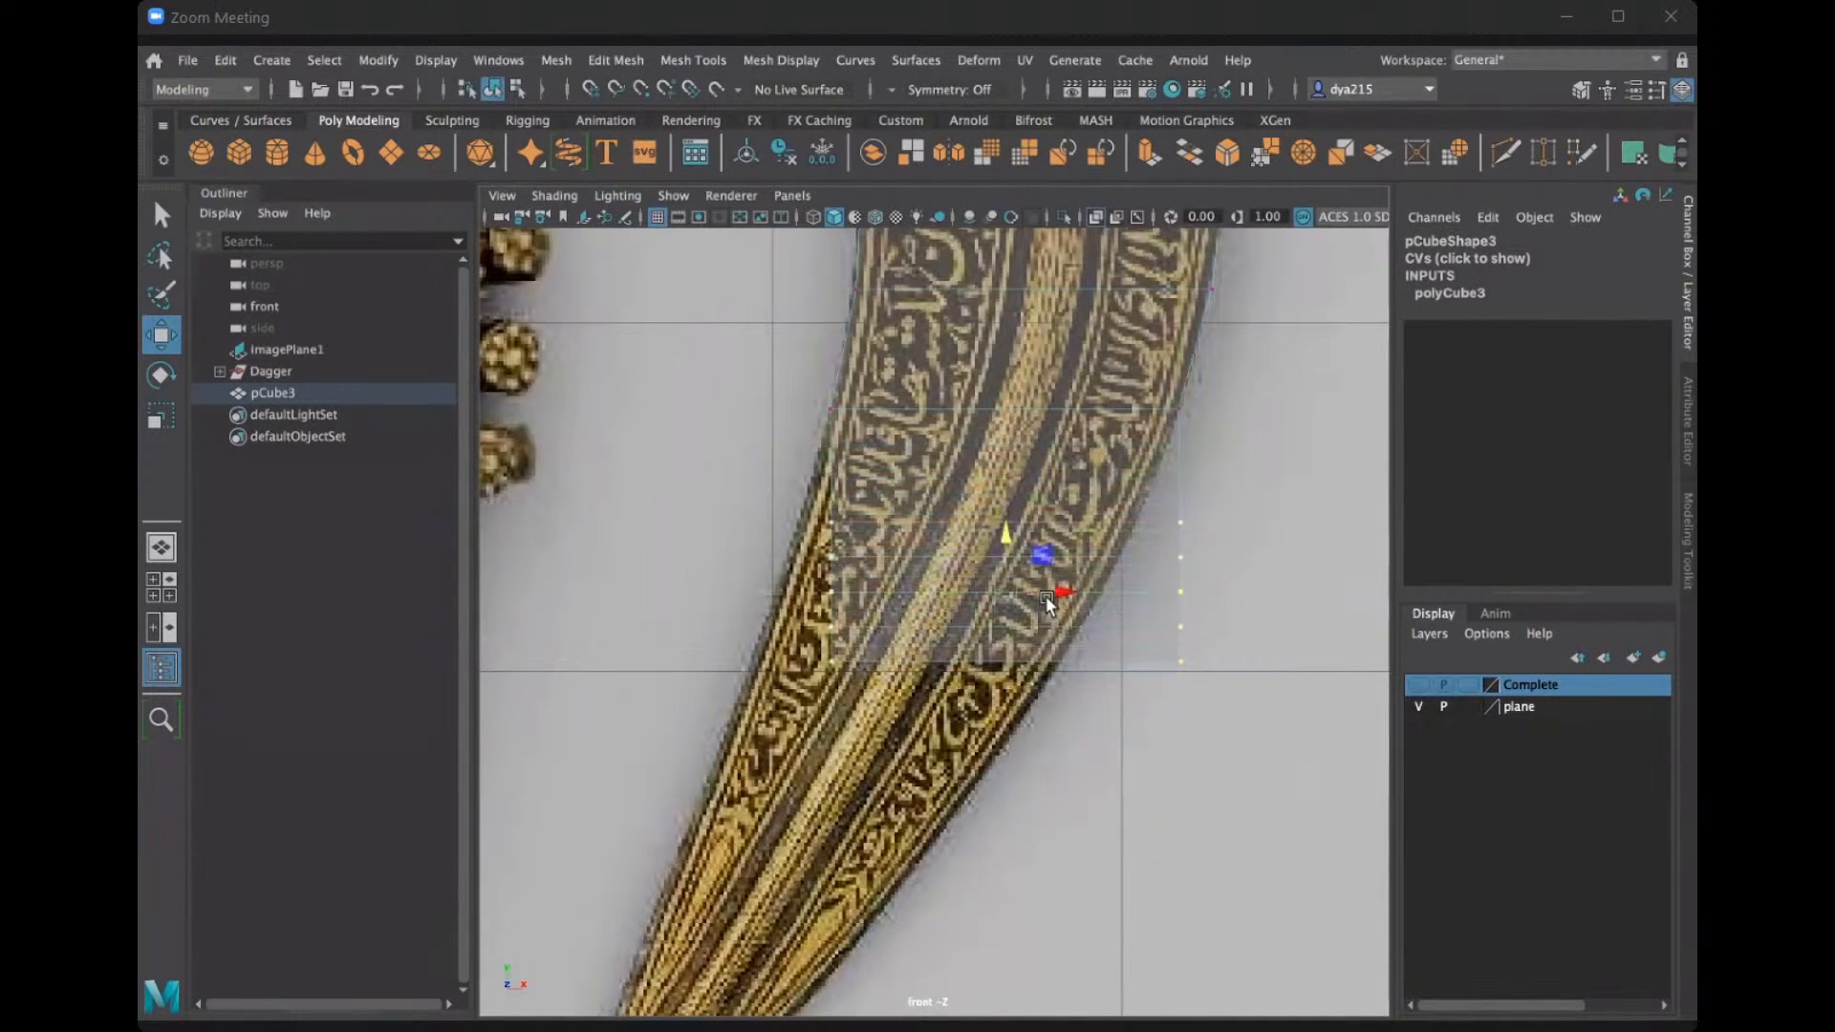
drag(1053, 589, 1005, 592)
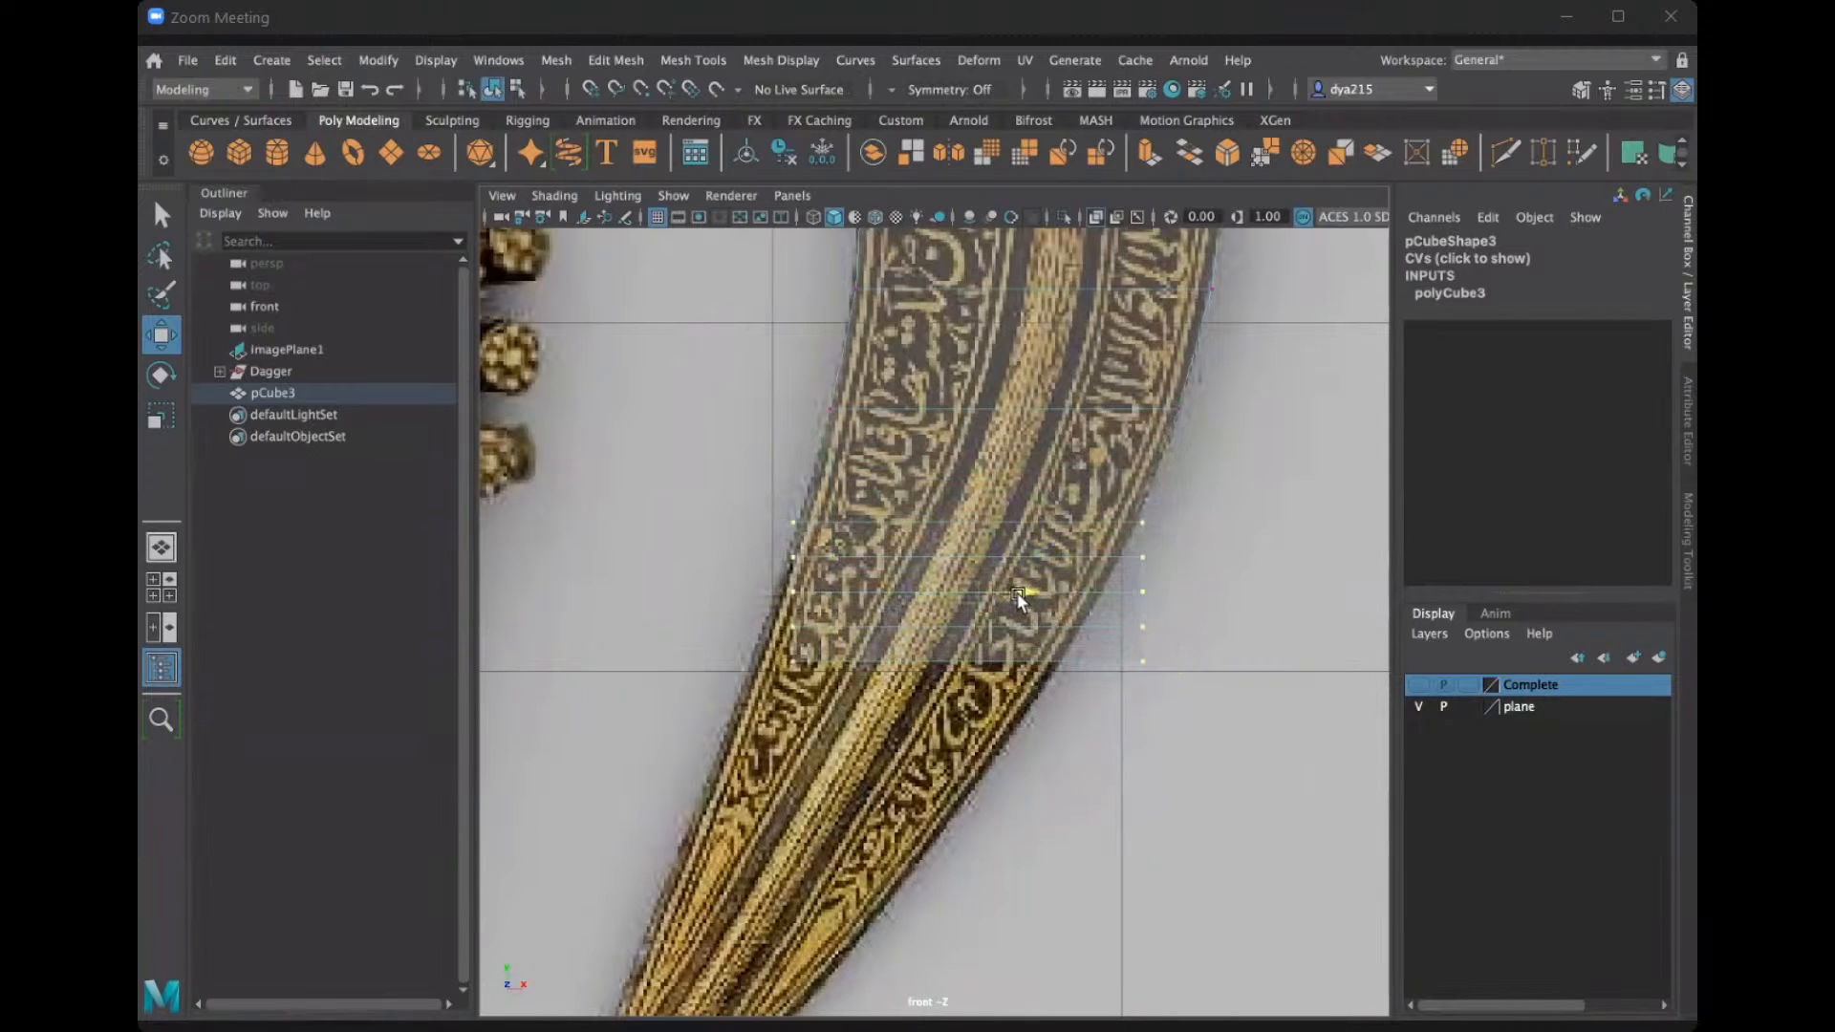
Fit the upper row of this group to both blade edges, and shift the four rows beneath it down and left.
click(813, 537)
click(1160, 531)
alt+middle_drag(1216, 603, 1256, 493)
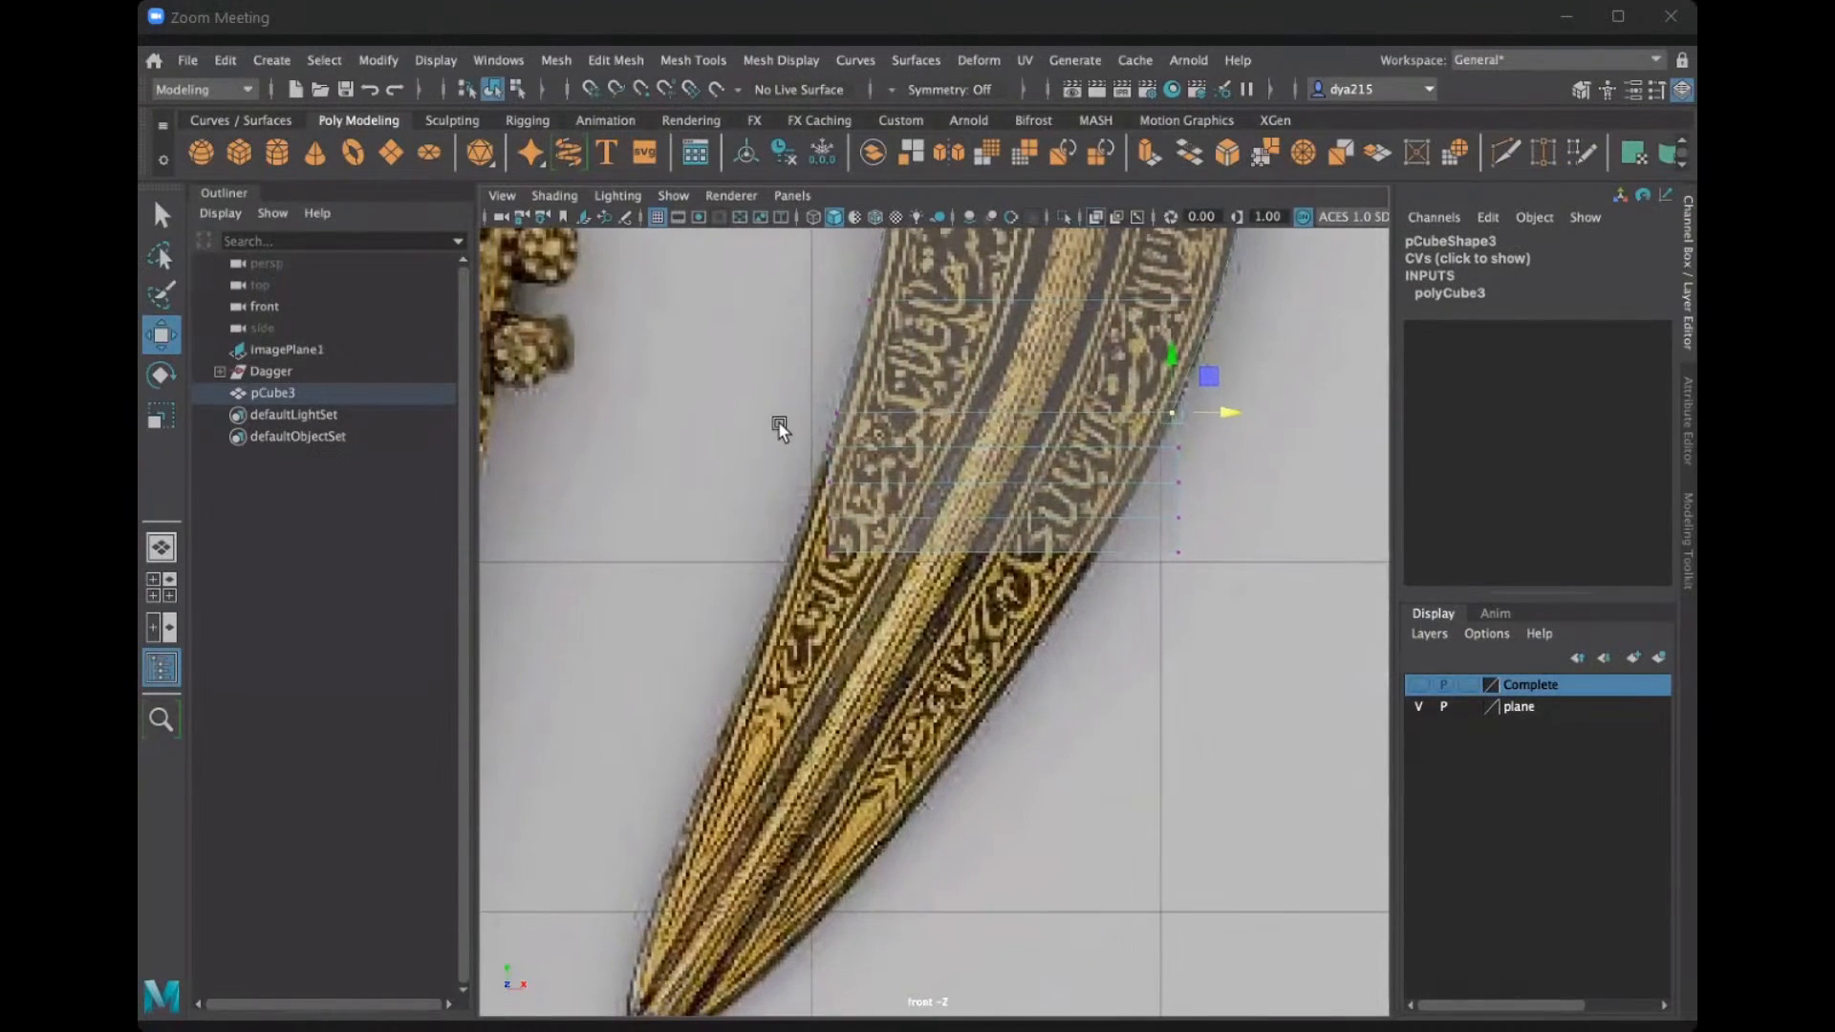
drag(1223, 551, 1225, 560)
drag(1004, 443, 992, 510)
drag(1062, 569, 1006, 562)
Move the fourth-lowest row's end vertices onto the blade outline and lower the three rows below it.
click(827, 514)
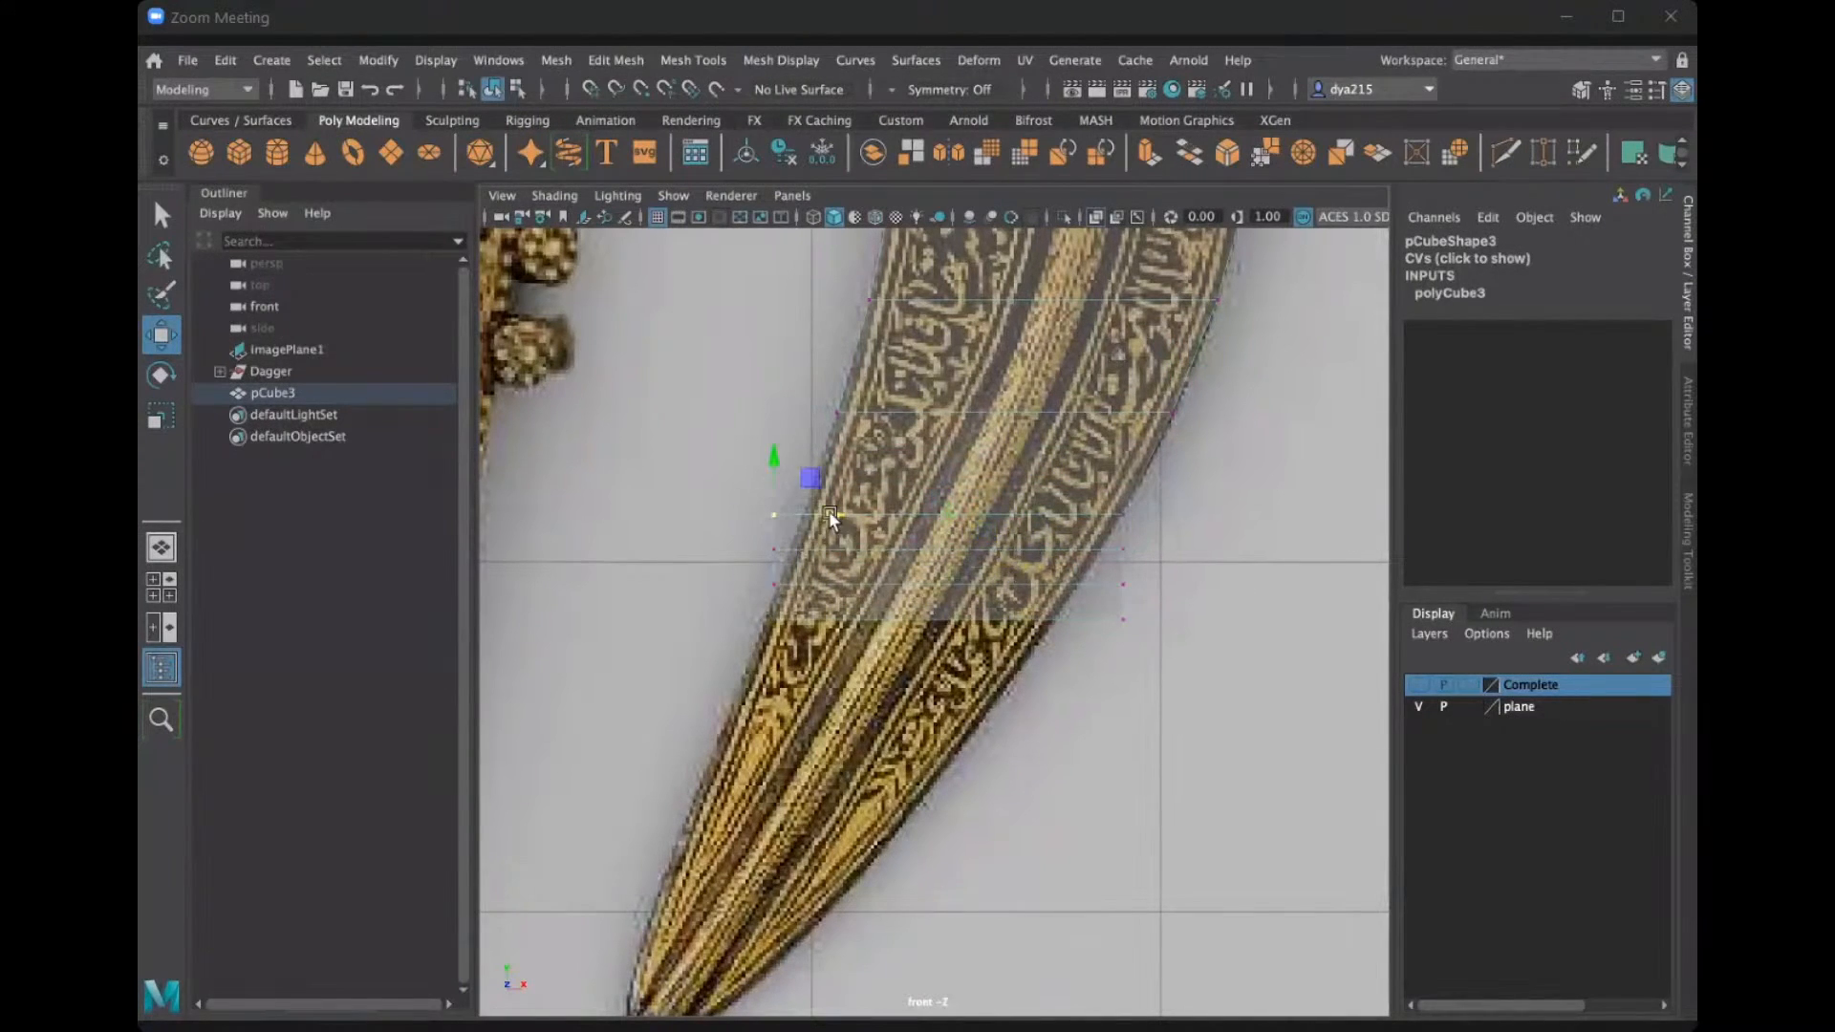
drag(1053, 589, 1187, 666)
drag(943, 533, 993, 658)
Align the third-lowest row's left and right vertices with the narrowing blade, and move the last two rows down.
drag(705, 591, 1043, 631)
drag(849, 616, 852, 620)
drag(1053, 600, 1117, 627)
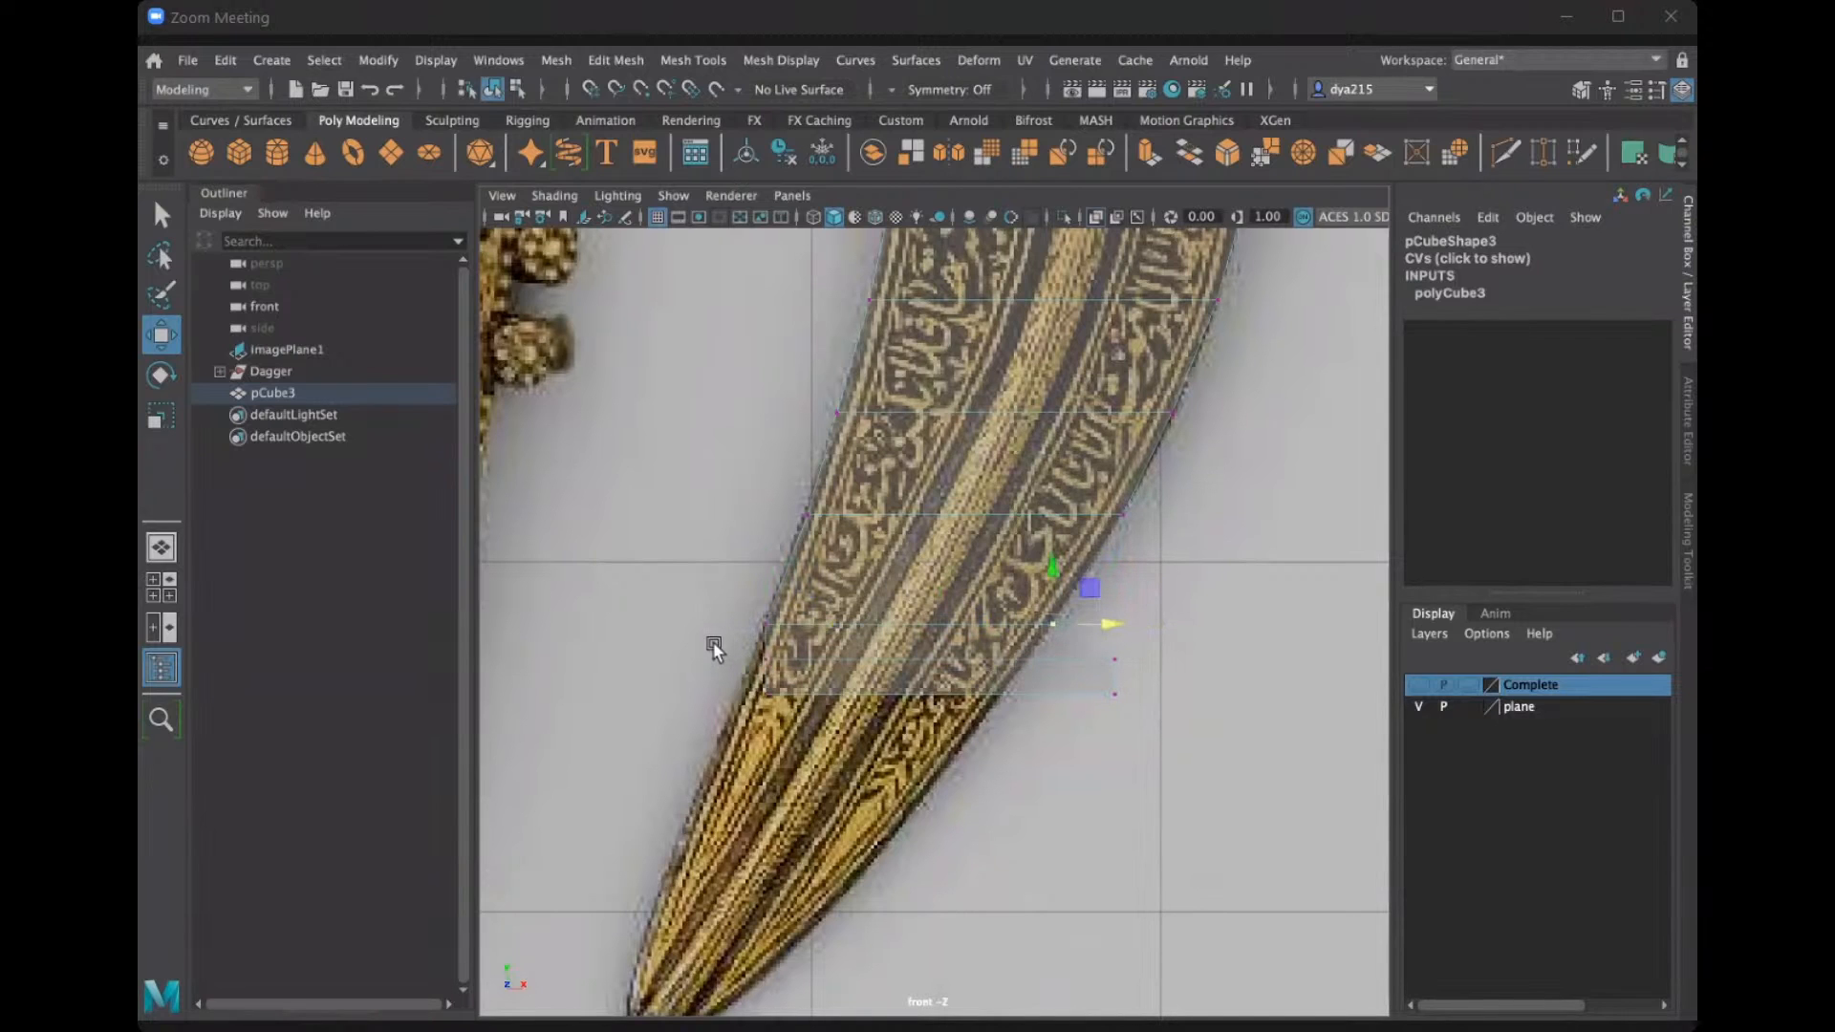
drag(737, 647, 782, 667)
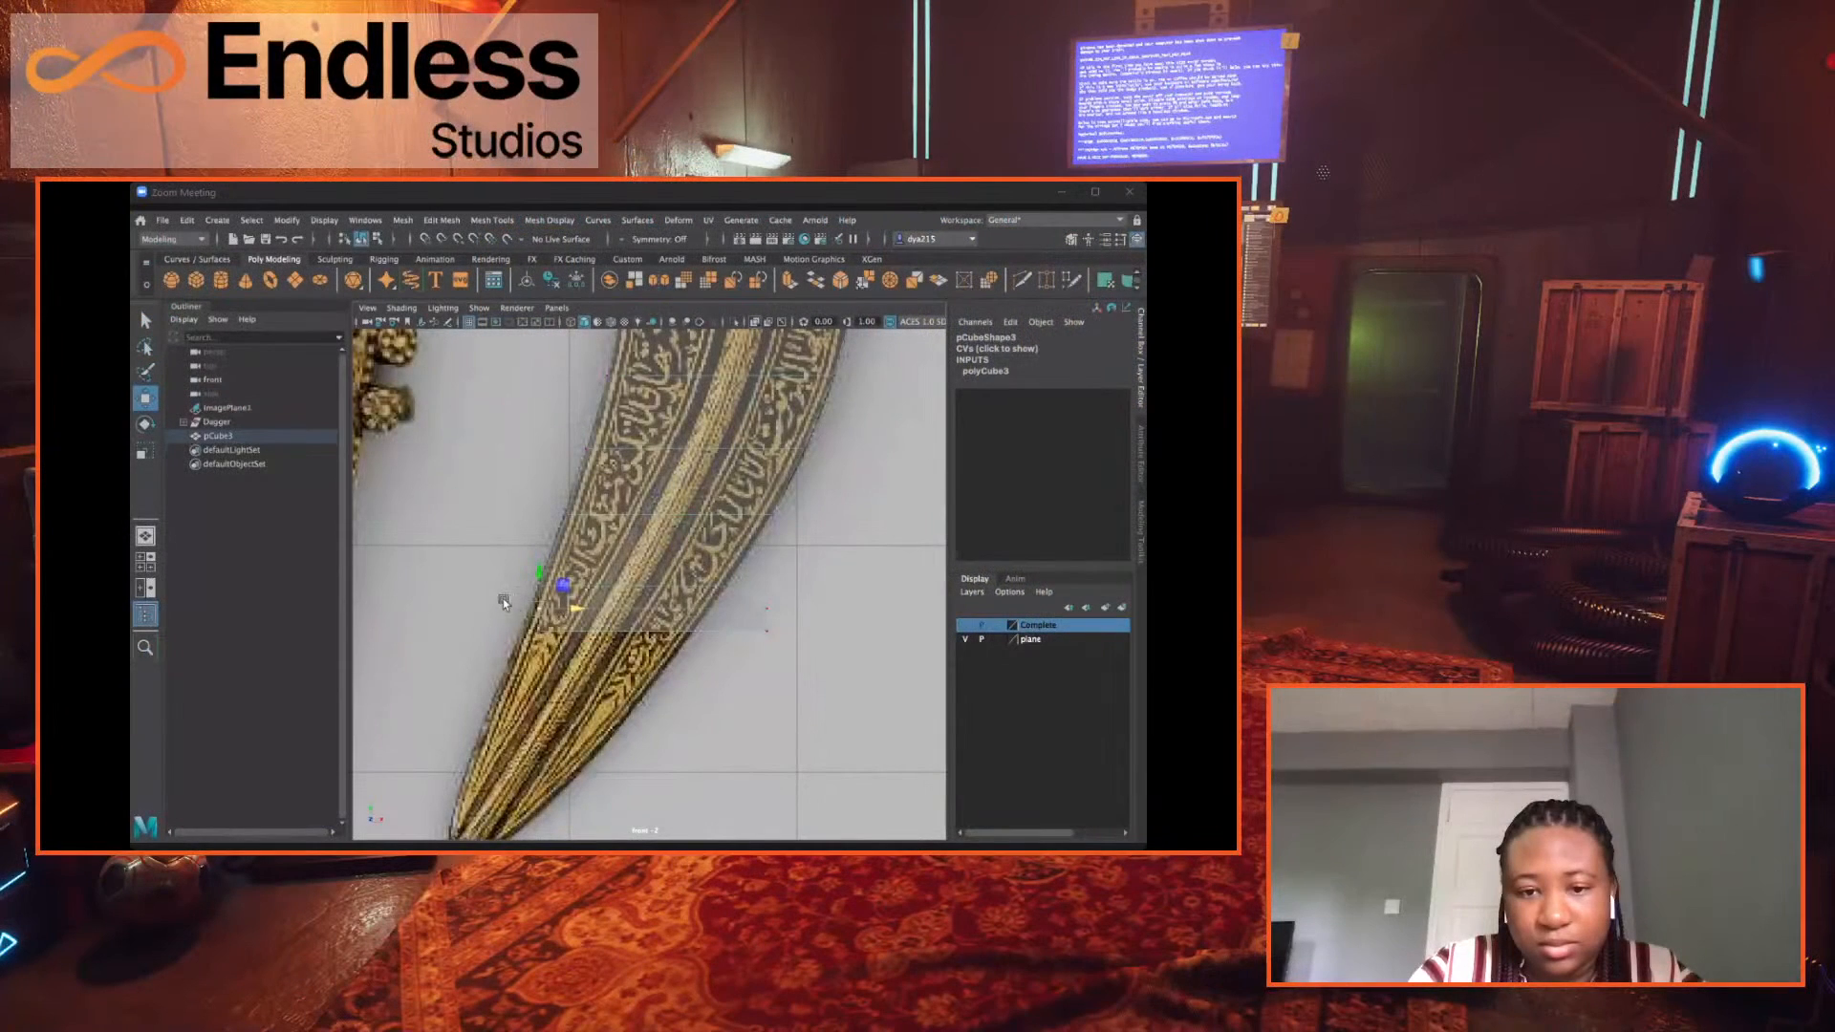
drag(709, 644, 1172, 707)
drag(635, 574, 634, 653)
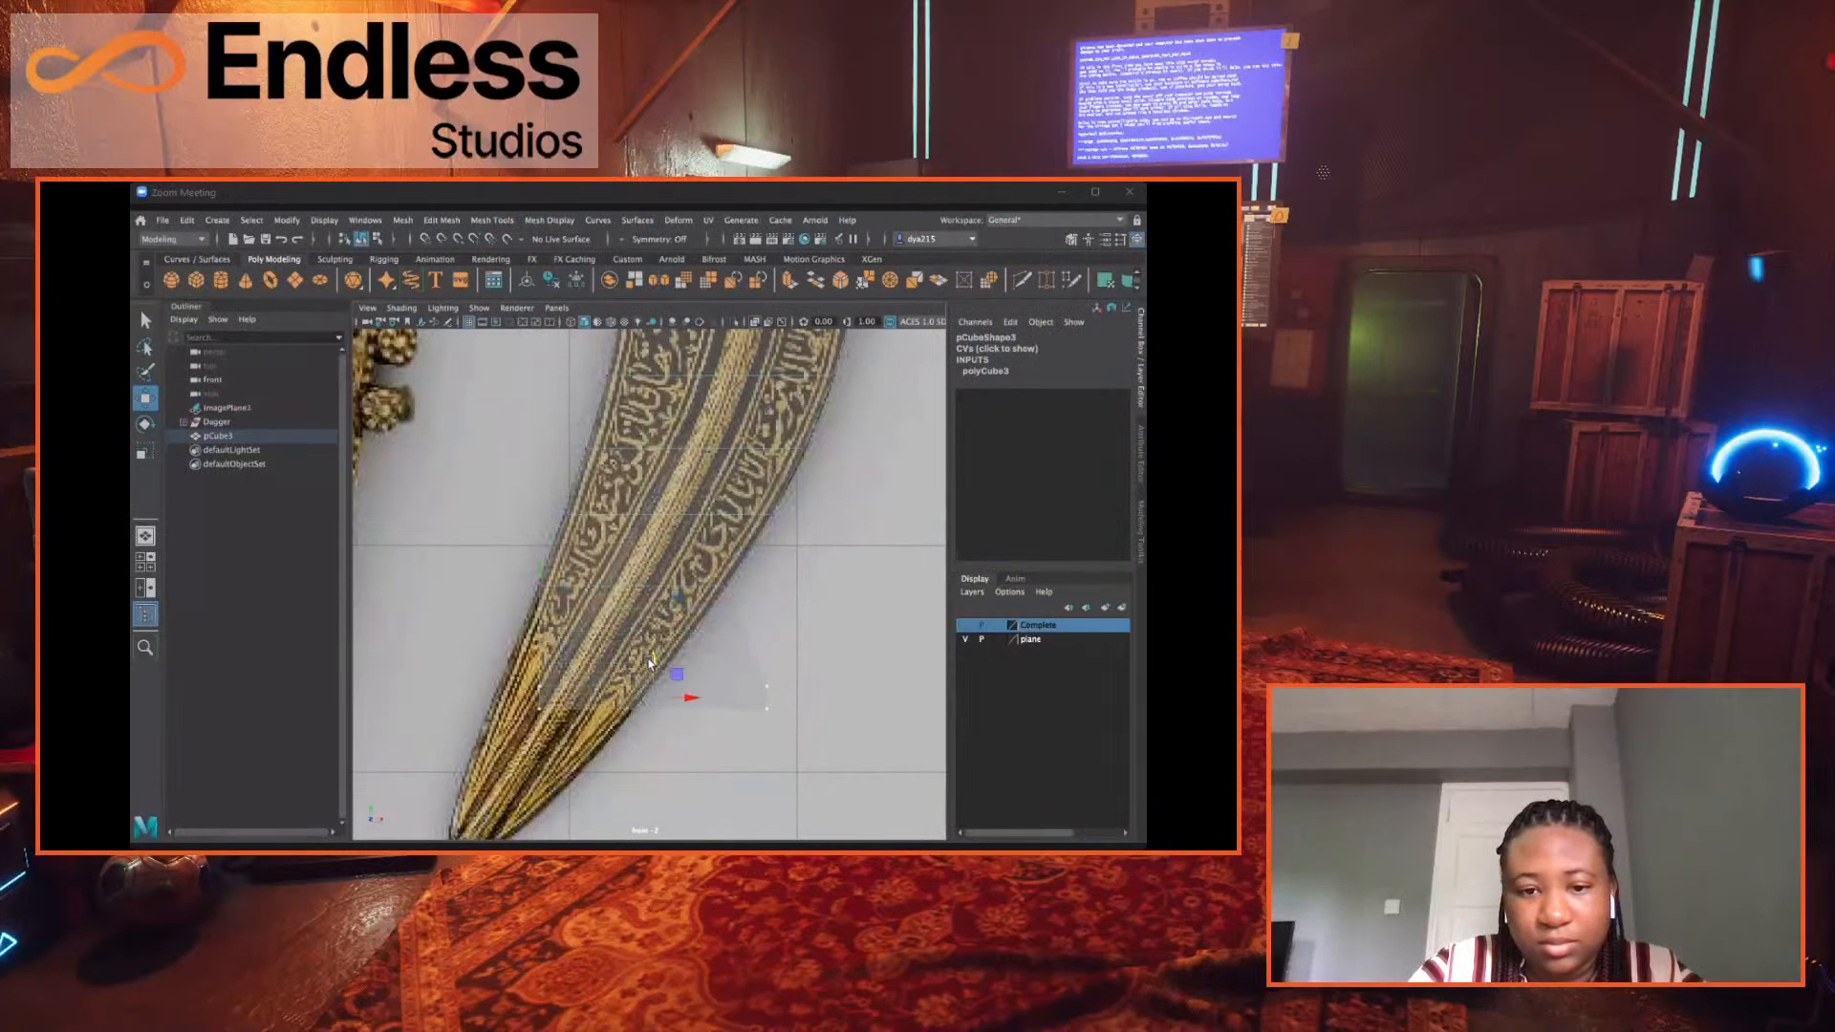
Move the lowest row down and left toward the blade's tip, and pull the right vertices above it onto the edge.
alt+middle_drag(791, 639, 798, 525)
drag(693, 579, 606, 679)
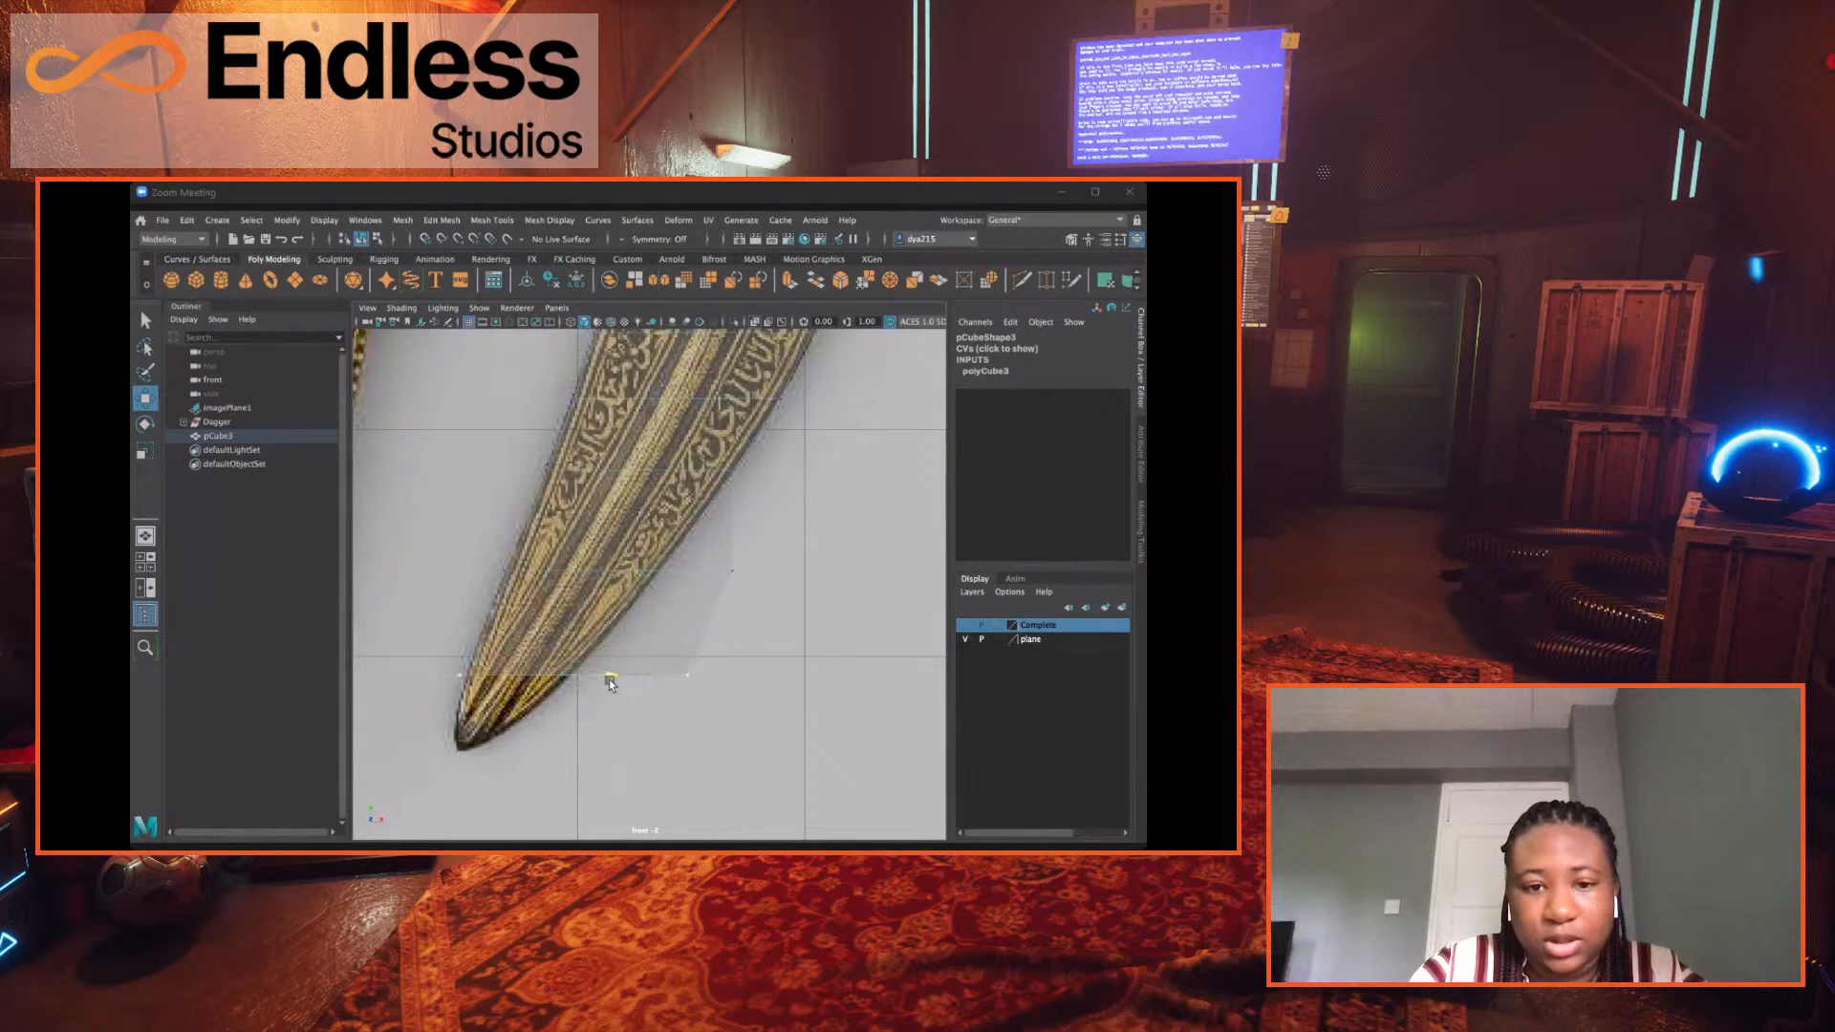
drag(778, 594, 683, 592)
scroll(732, 587, down, 10)
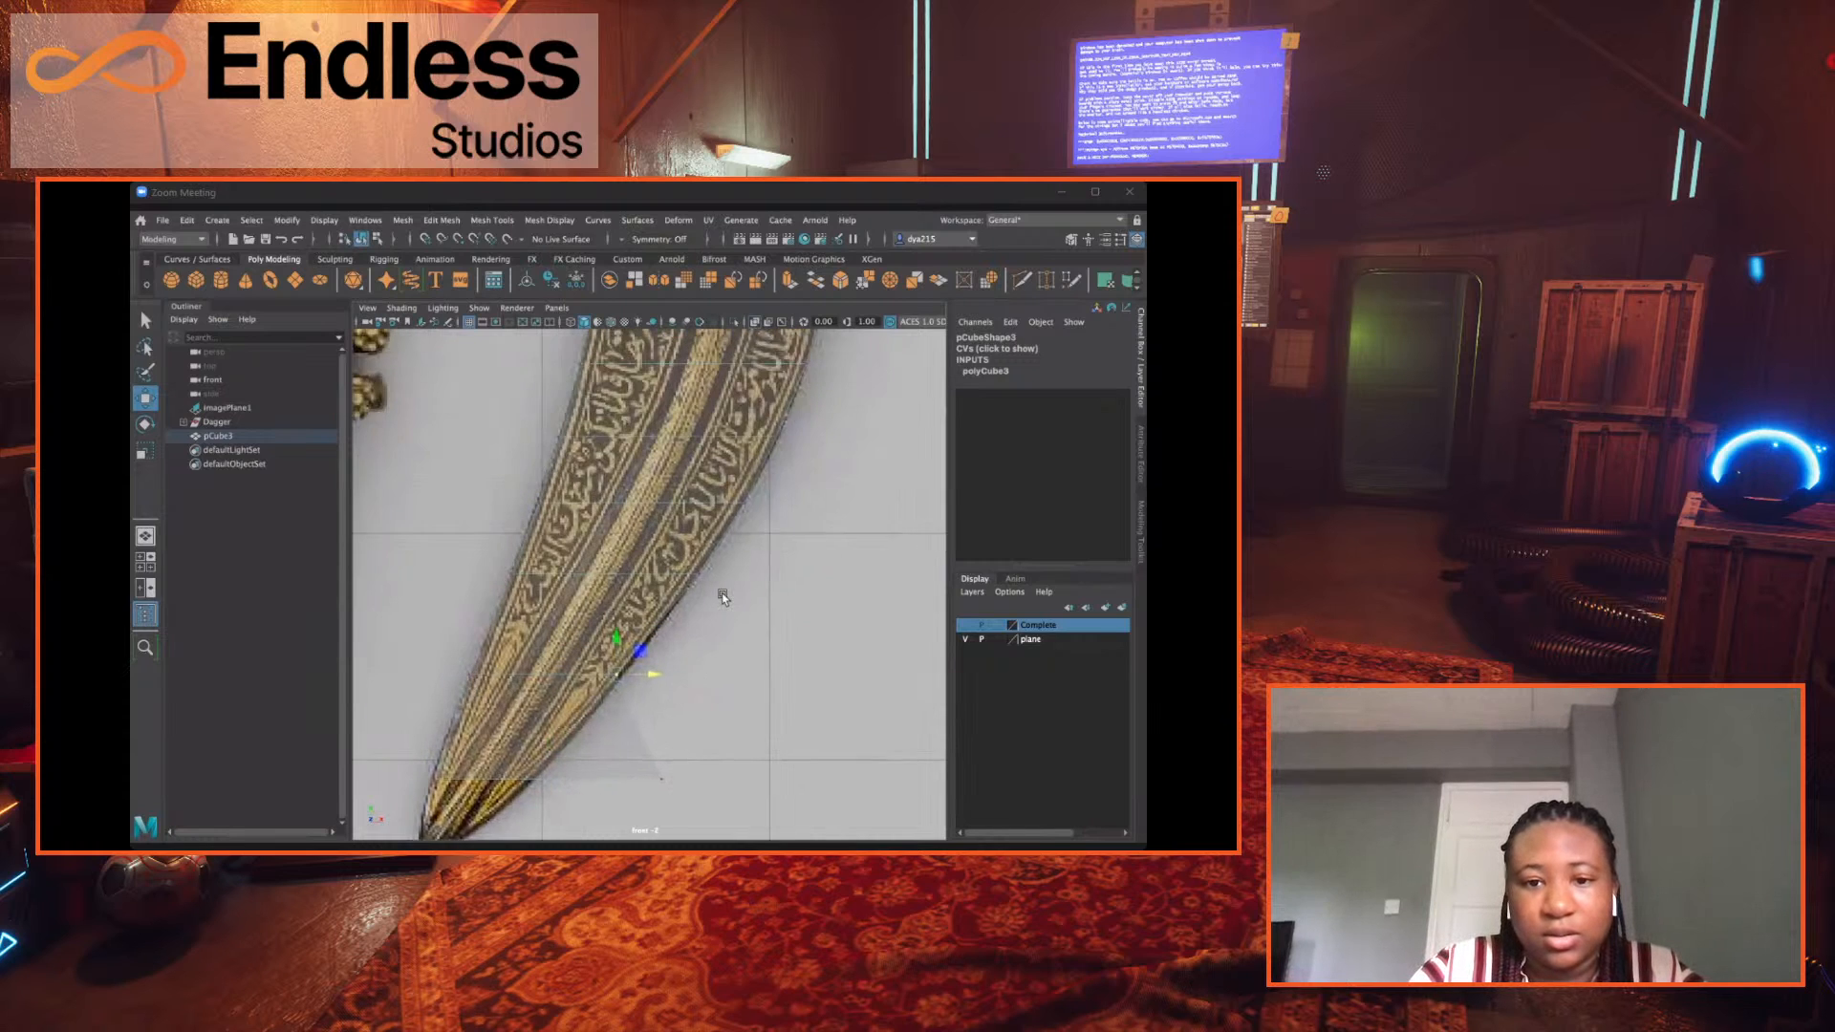
scroll(719, 606, up, 10)
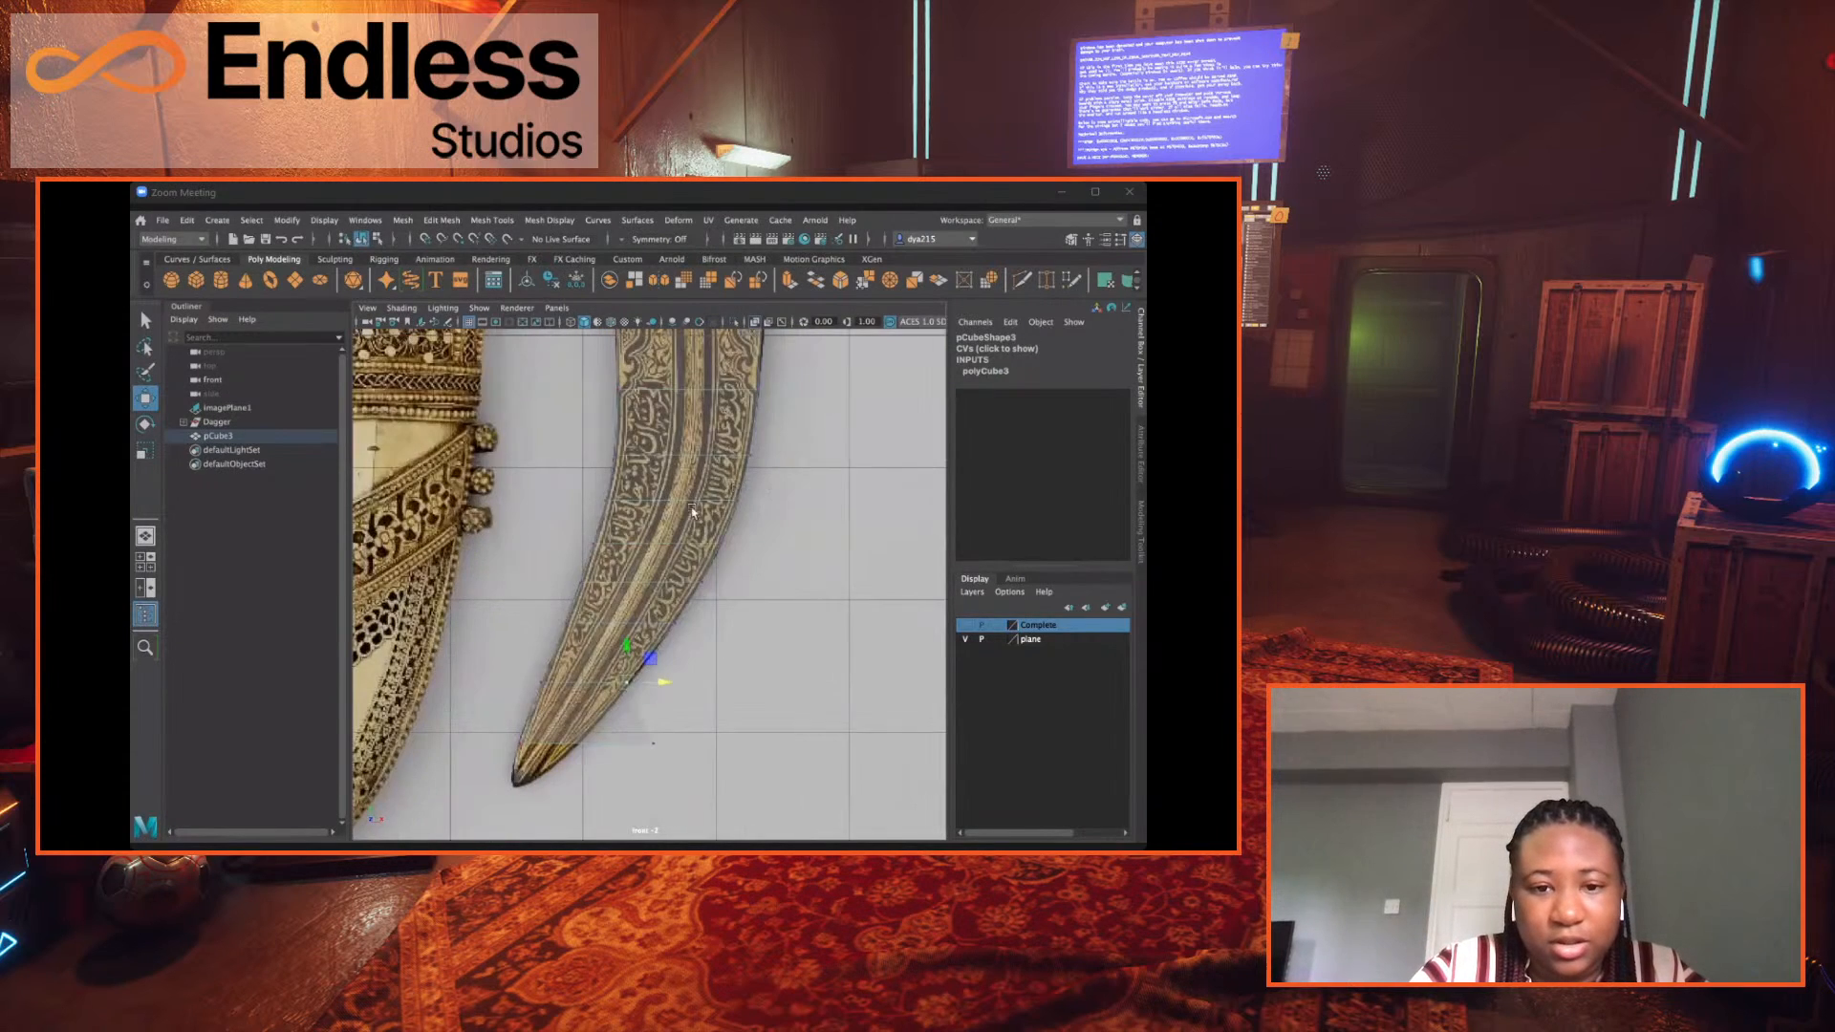
scroll(686, 615, up, 2)
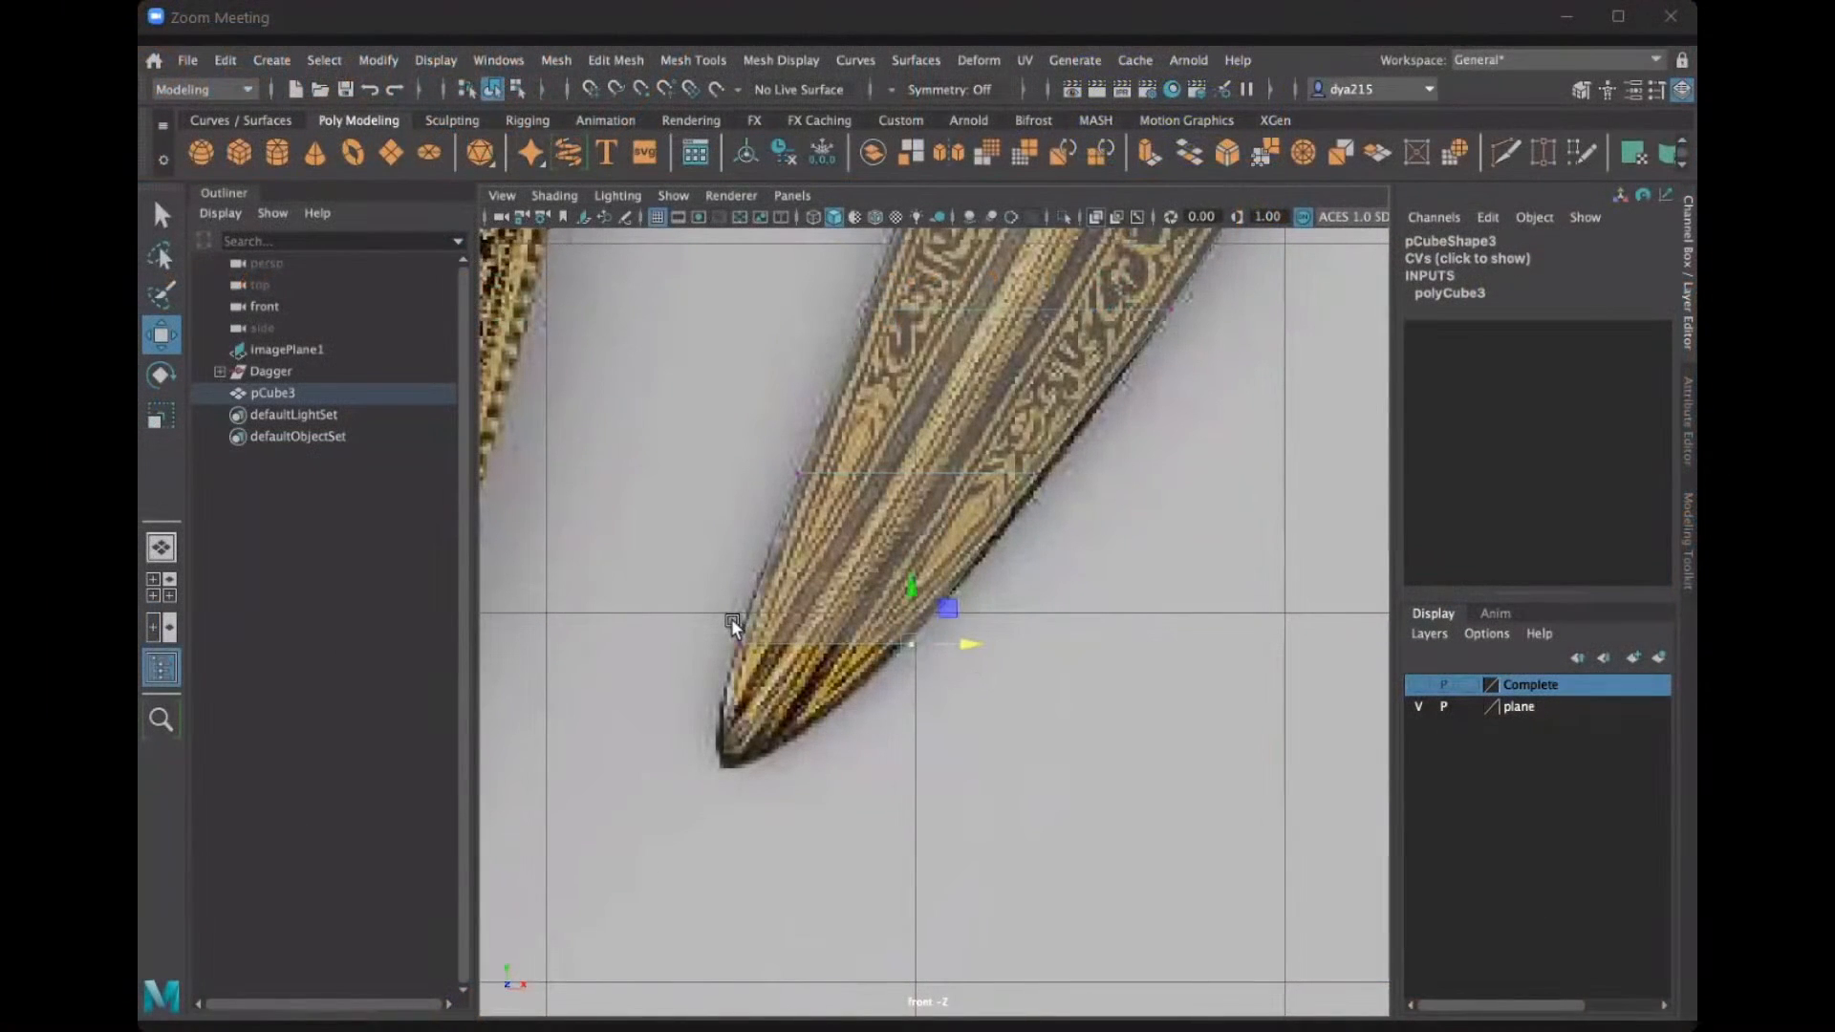
Move the lowest row's left vertices down to the blade's point and place its right vertices on the outer edge.
drag(703, 616, 778, 665)
drag(737, 590, 732, 708)
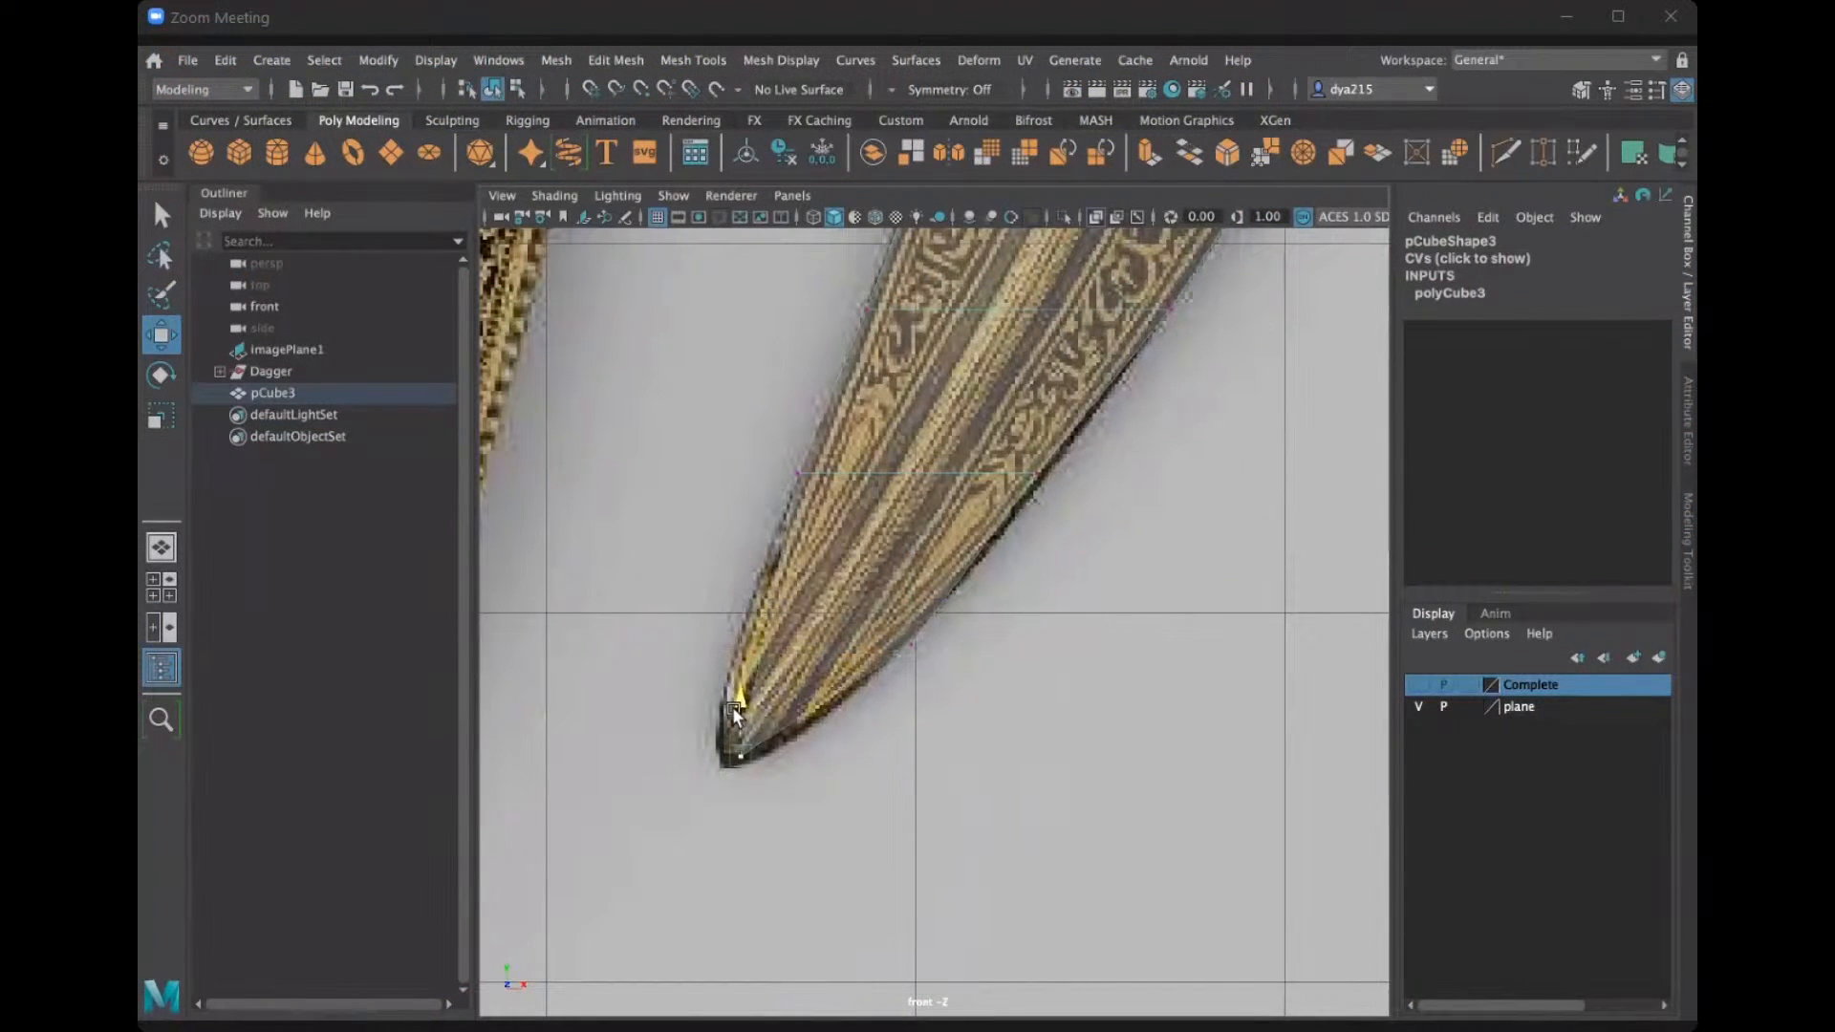
drag(860, 619, 941, 641)
drag(692, 732, 780, 771)
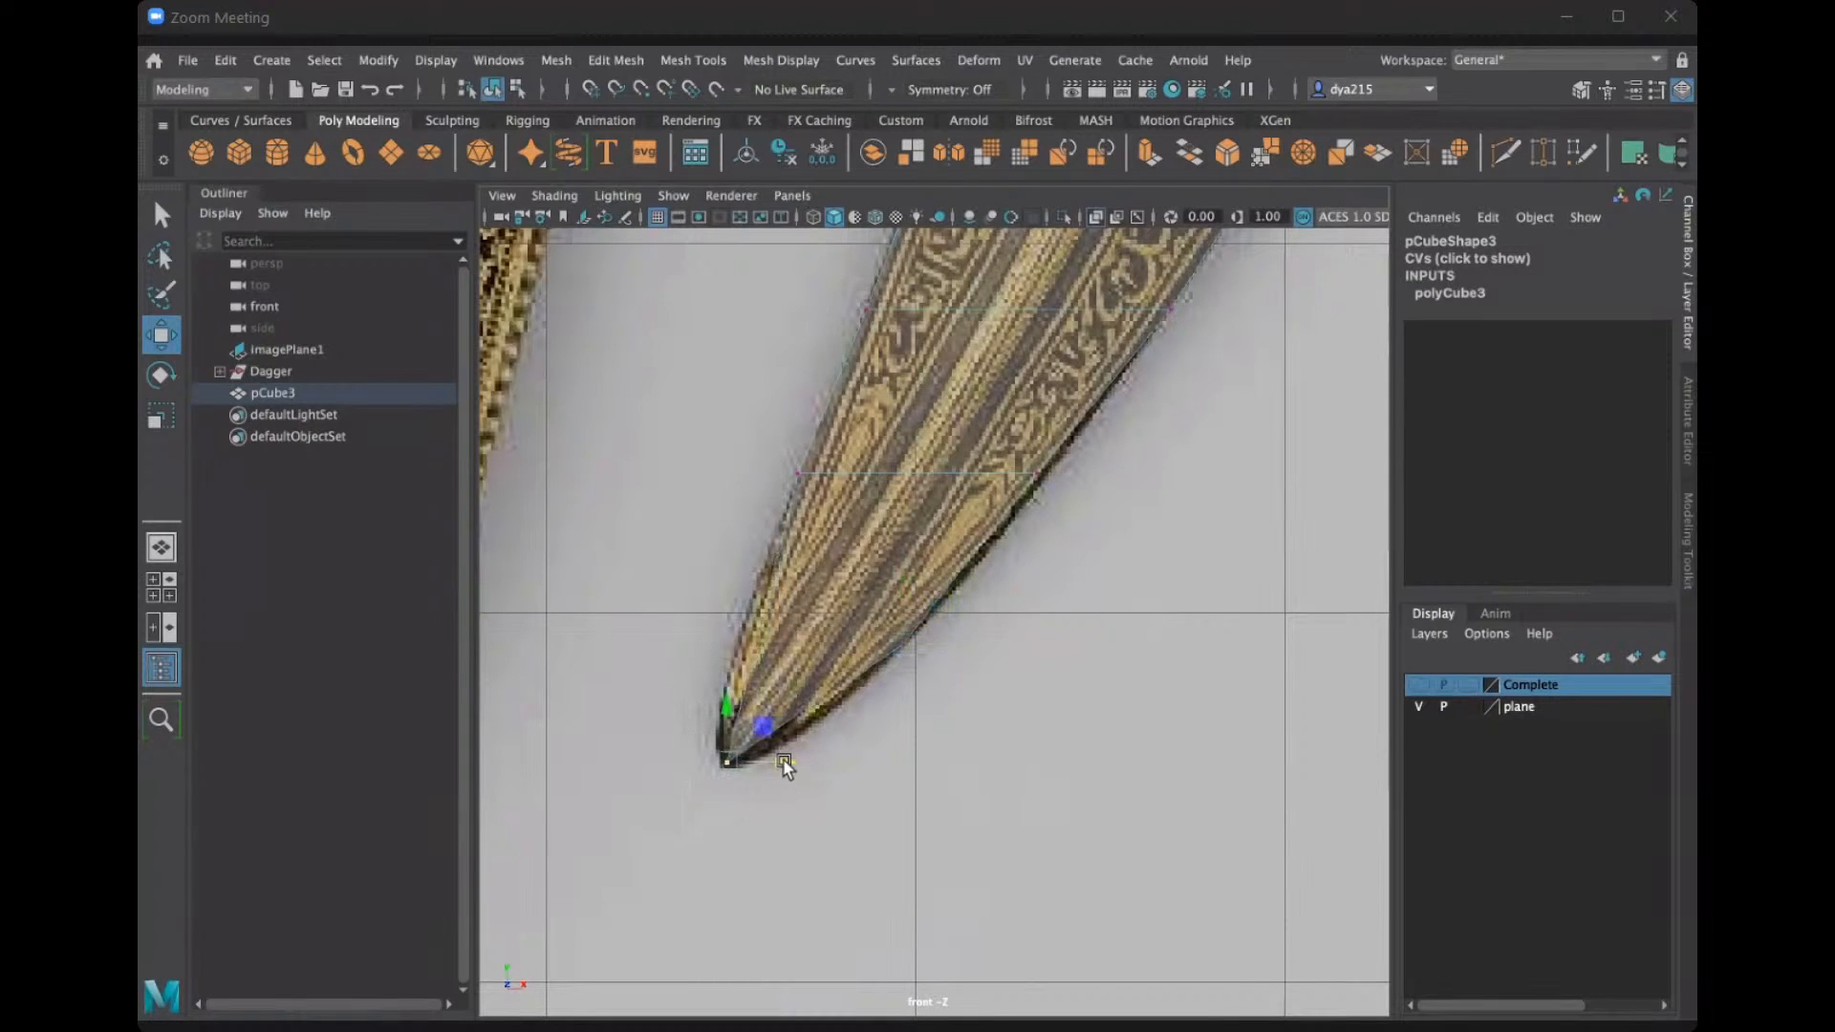
mouse_move(930, 678)
mouse_down()
mouse_move(874, 618)
mouse_move(900, 615)
mouse_move(903, 674)
mouse_move(869, 628)
mouse_move(927, 680)
mouse_up()
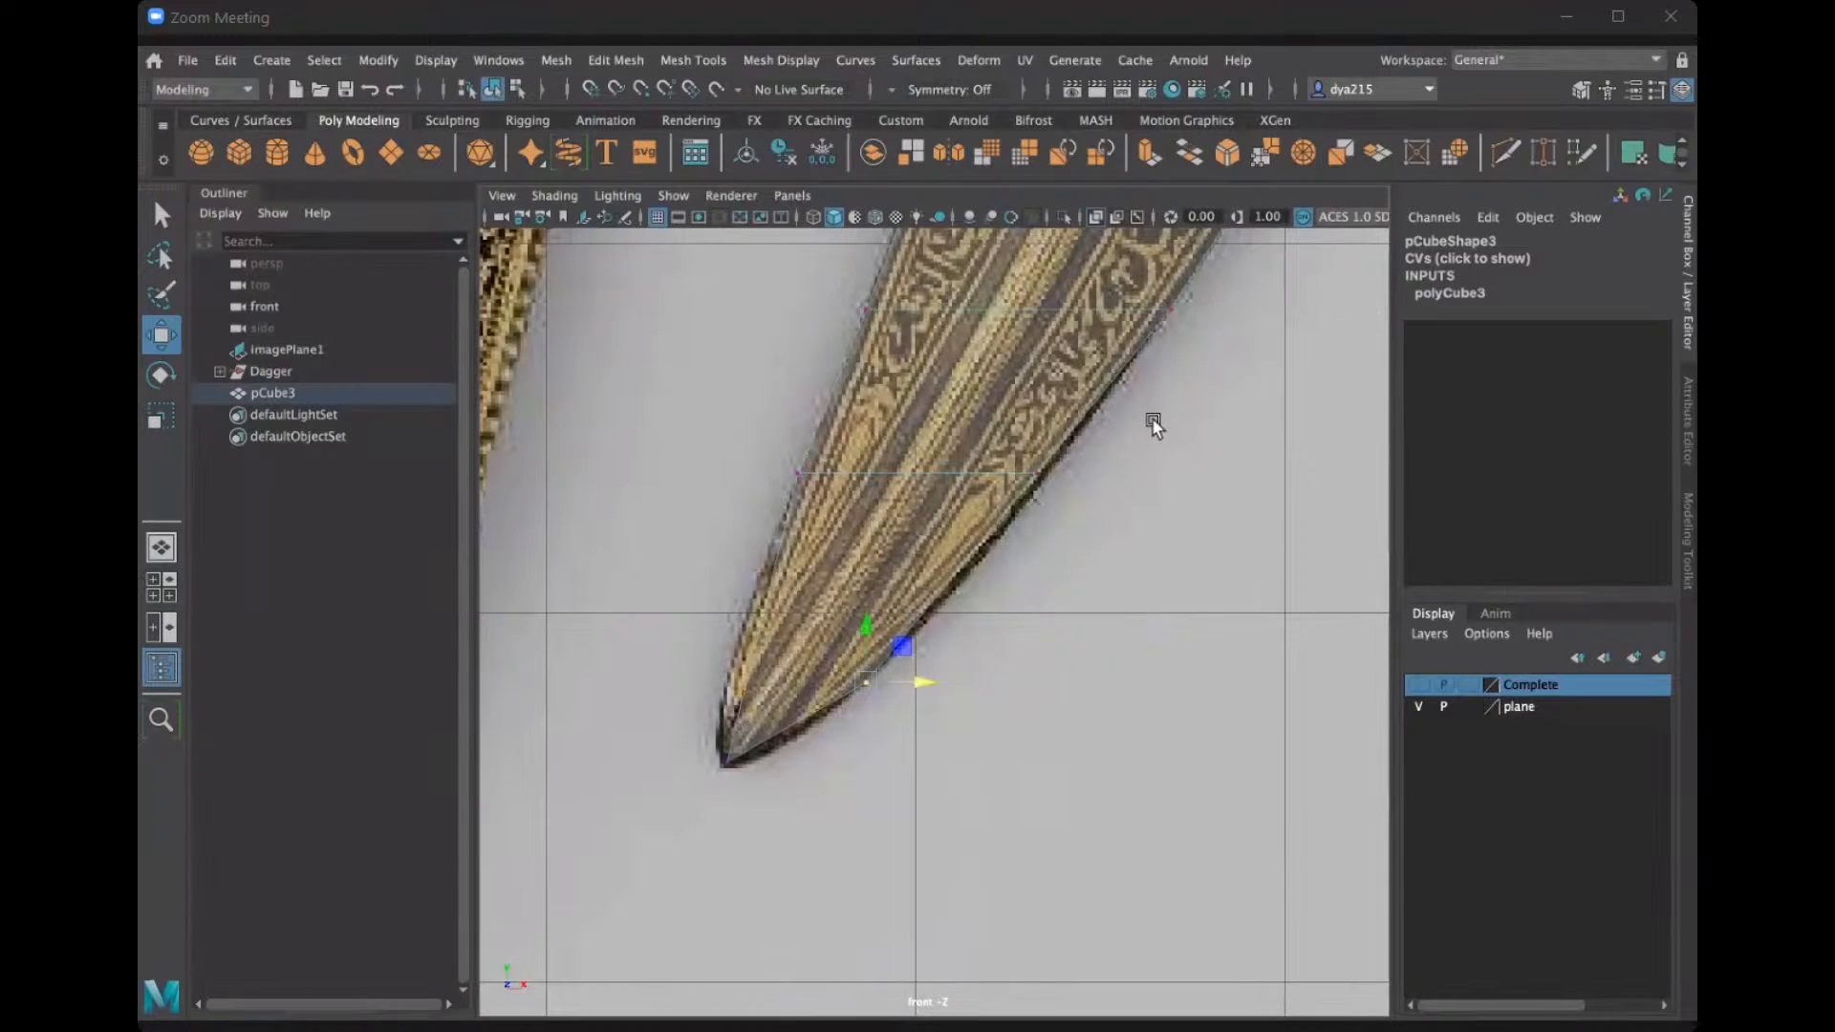
Refine the vertices at the blade's point and beside it so the tip closely matches the reference outline.
scroll(1153, 421, down, 3)
scroll(1153, 435, up, 5)
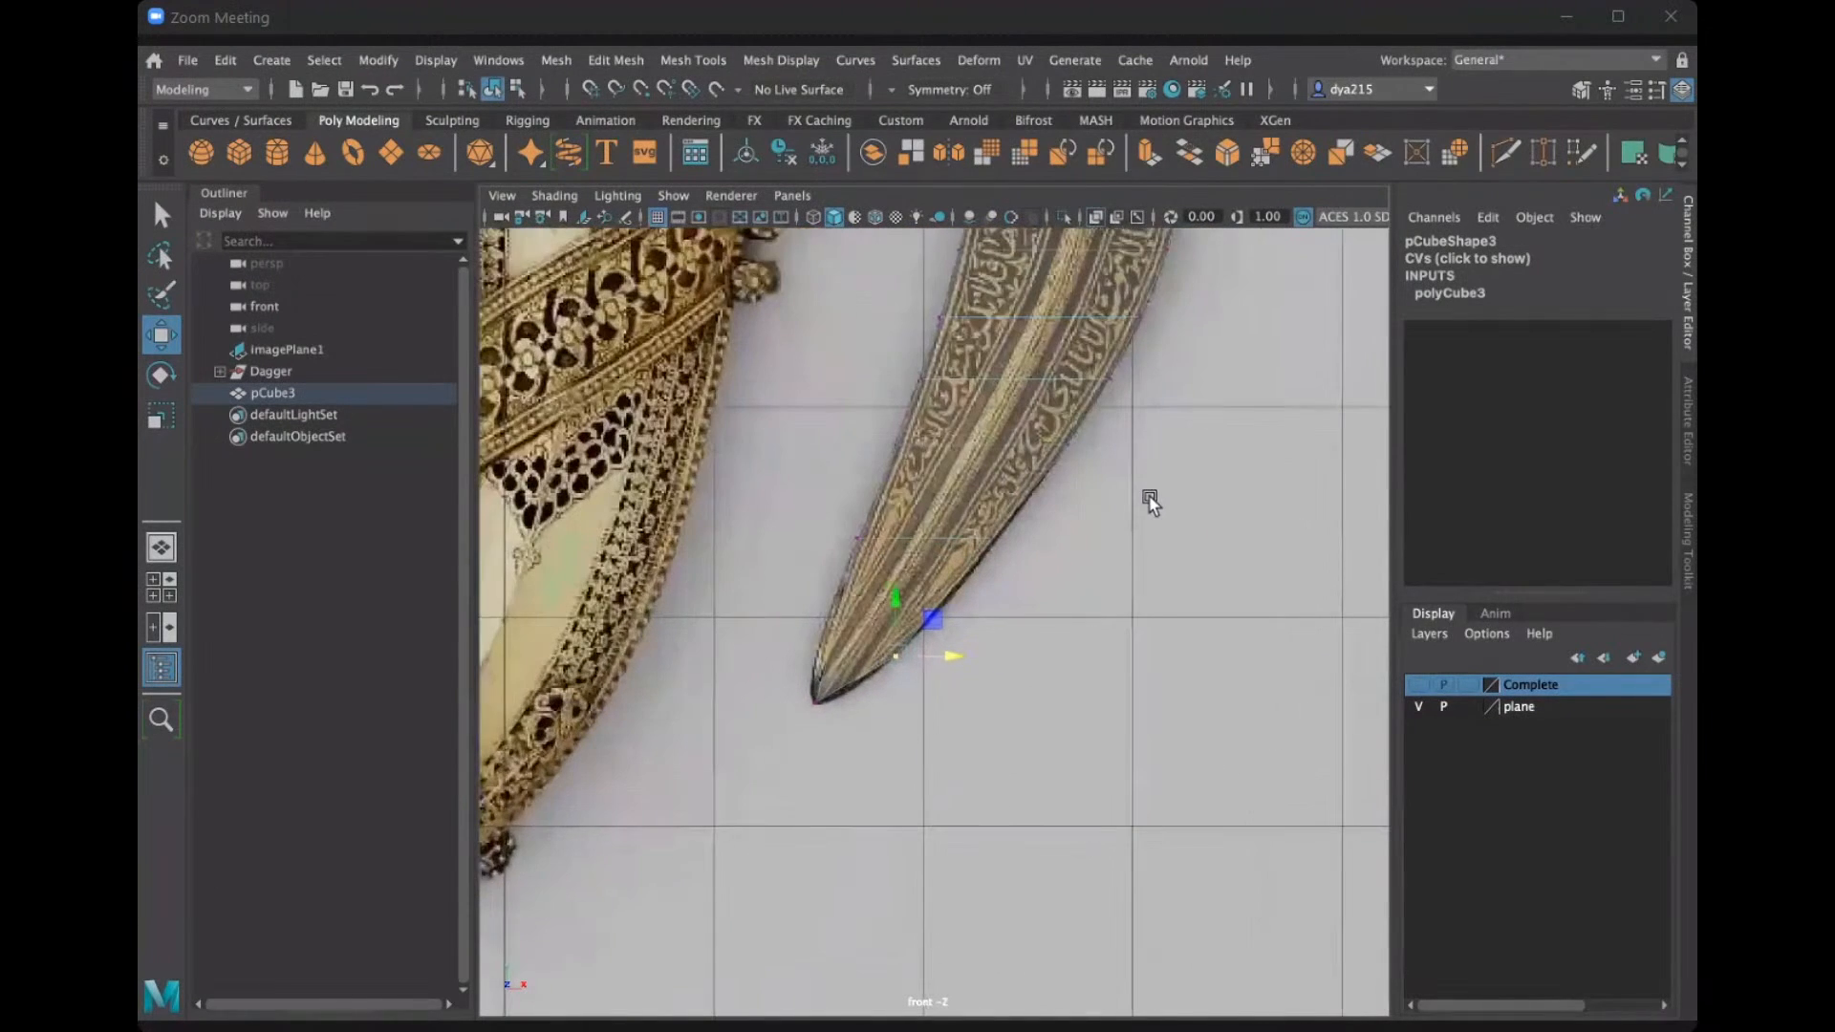
scroll(990, 550, up, 3)
click(713, 797)
drag(711, 727, 711, 731)
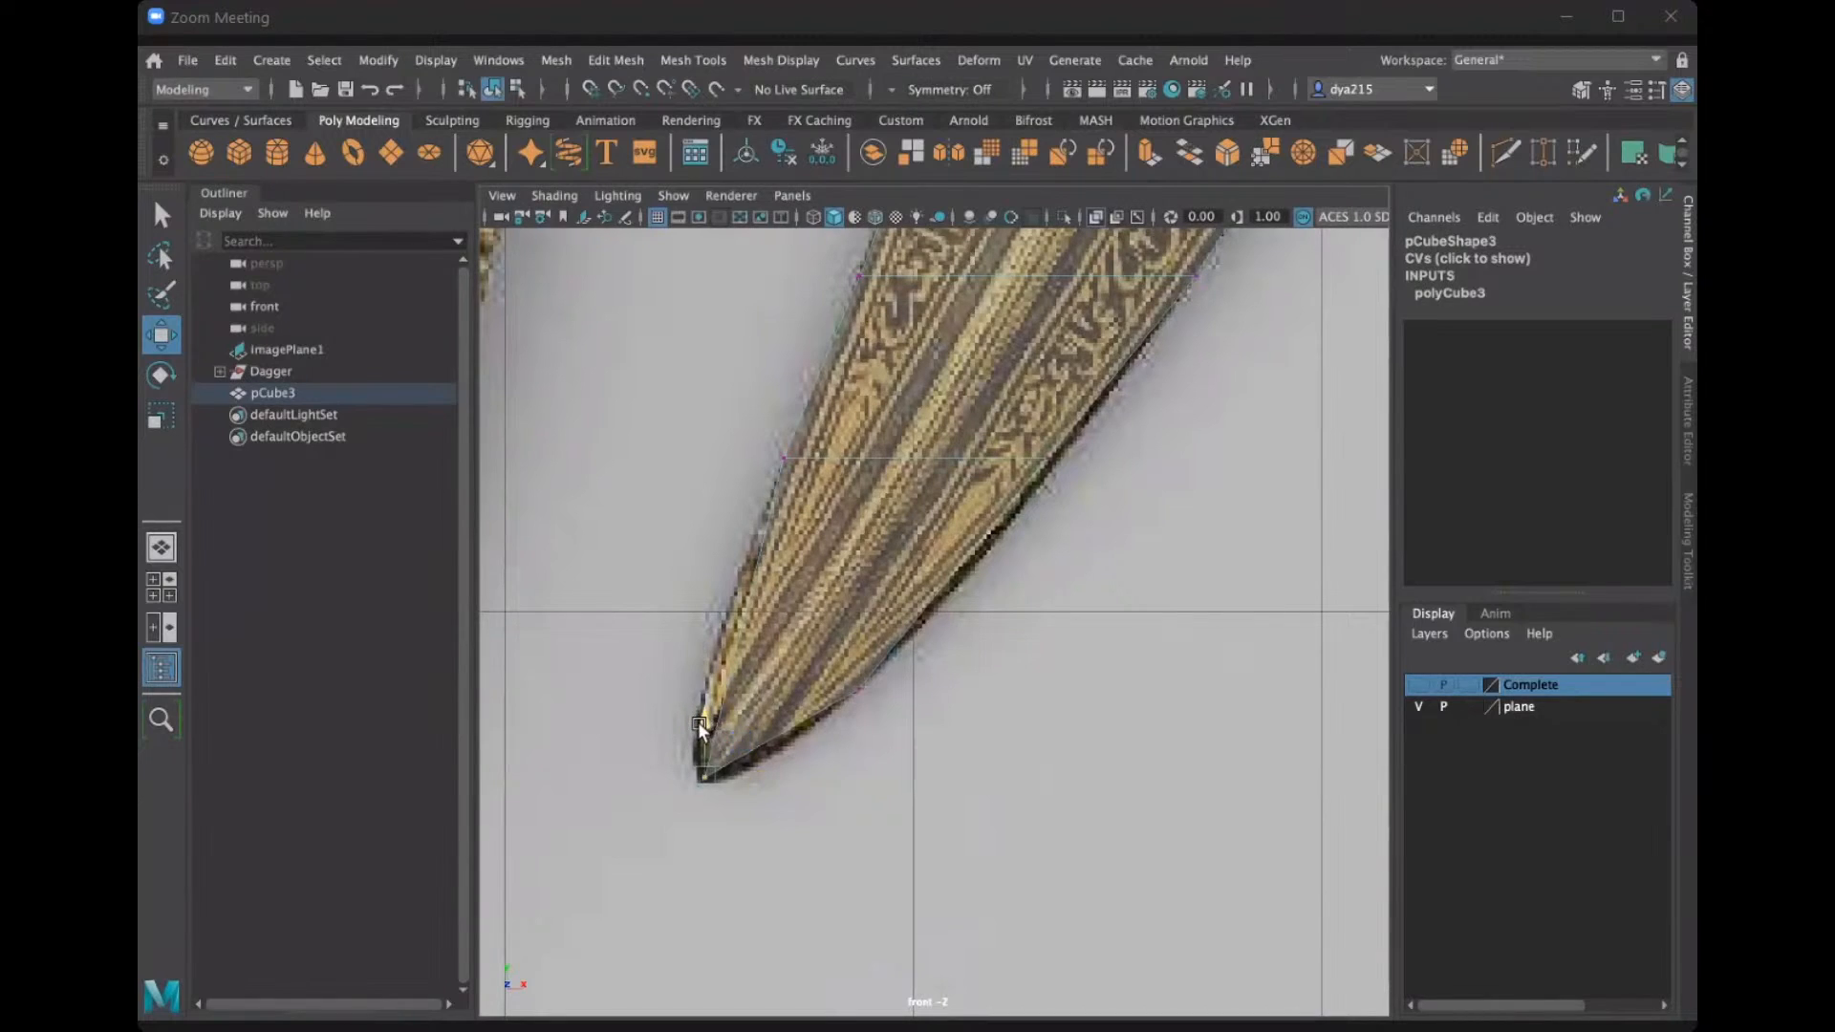
drag(760, 792, 755, 791)
drag(858, 719, 870, 666)
click(860, 640)
Examine the blade mesh against the reference image in the perspective view from the back and the front.
key(space)
scroll(741, 744, down, 5)
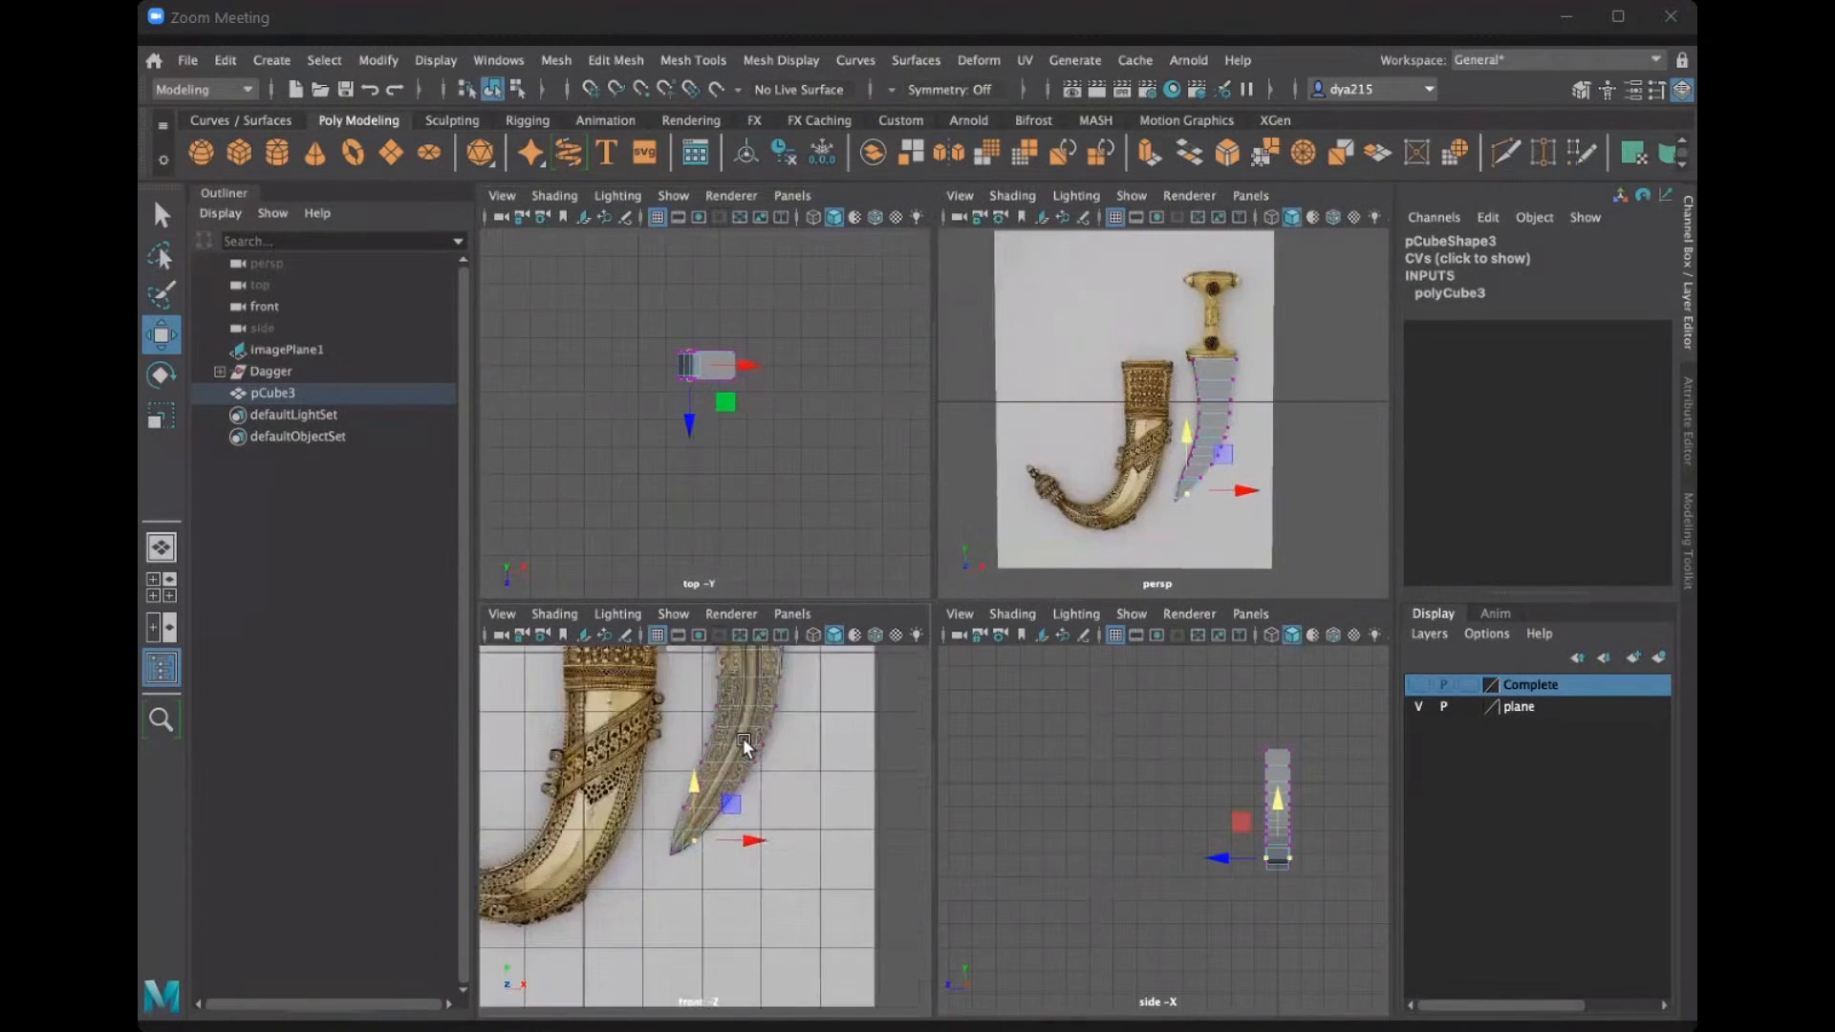
key(space)
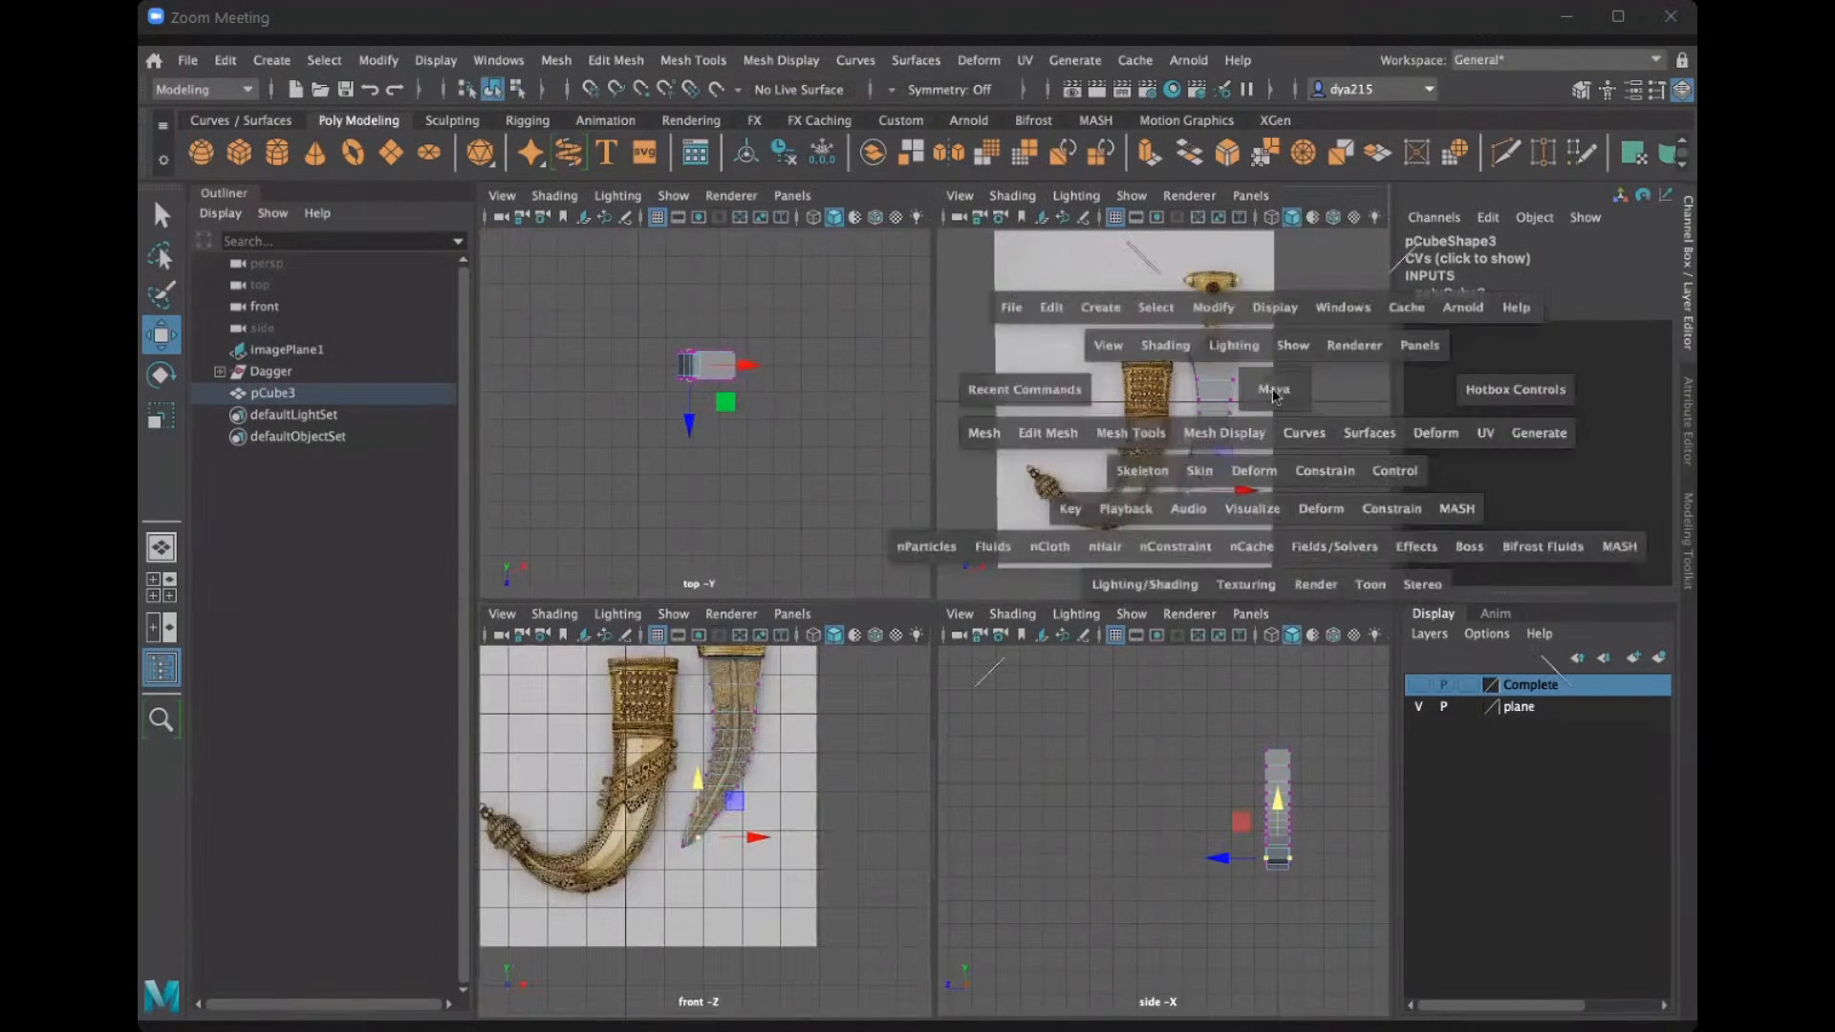
alt+drag(1122, 577, 1058, 571)
scroll(1095, 543, up, 5)
scroll(864, 746, up, 5)
scroll(1049, 571, down, 5)
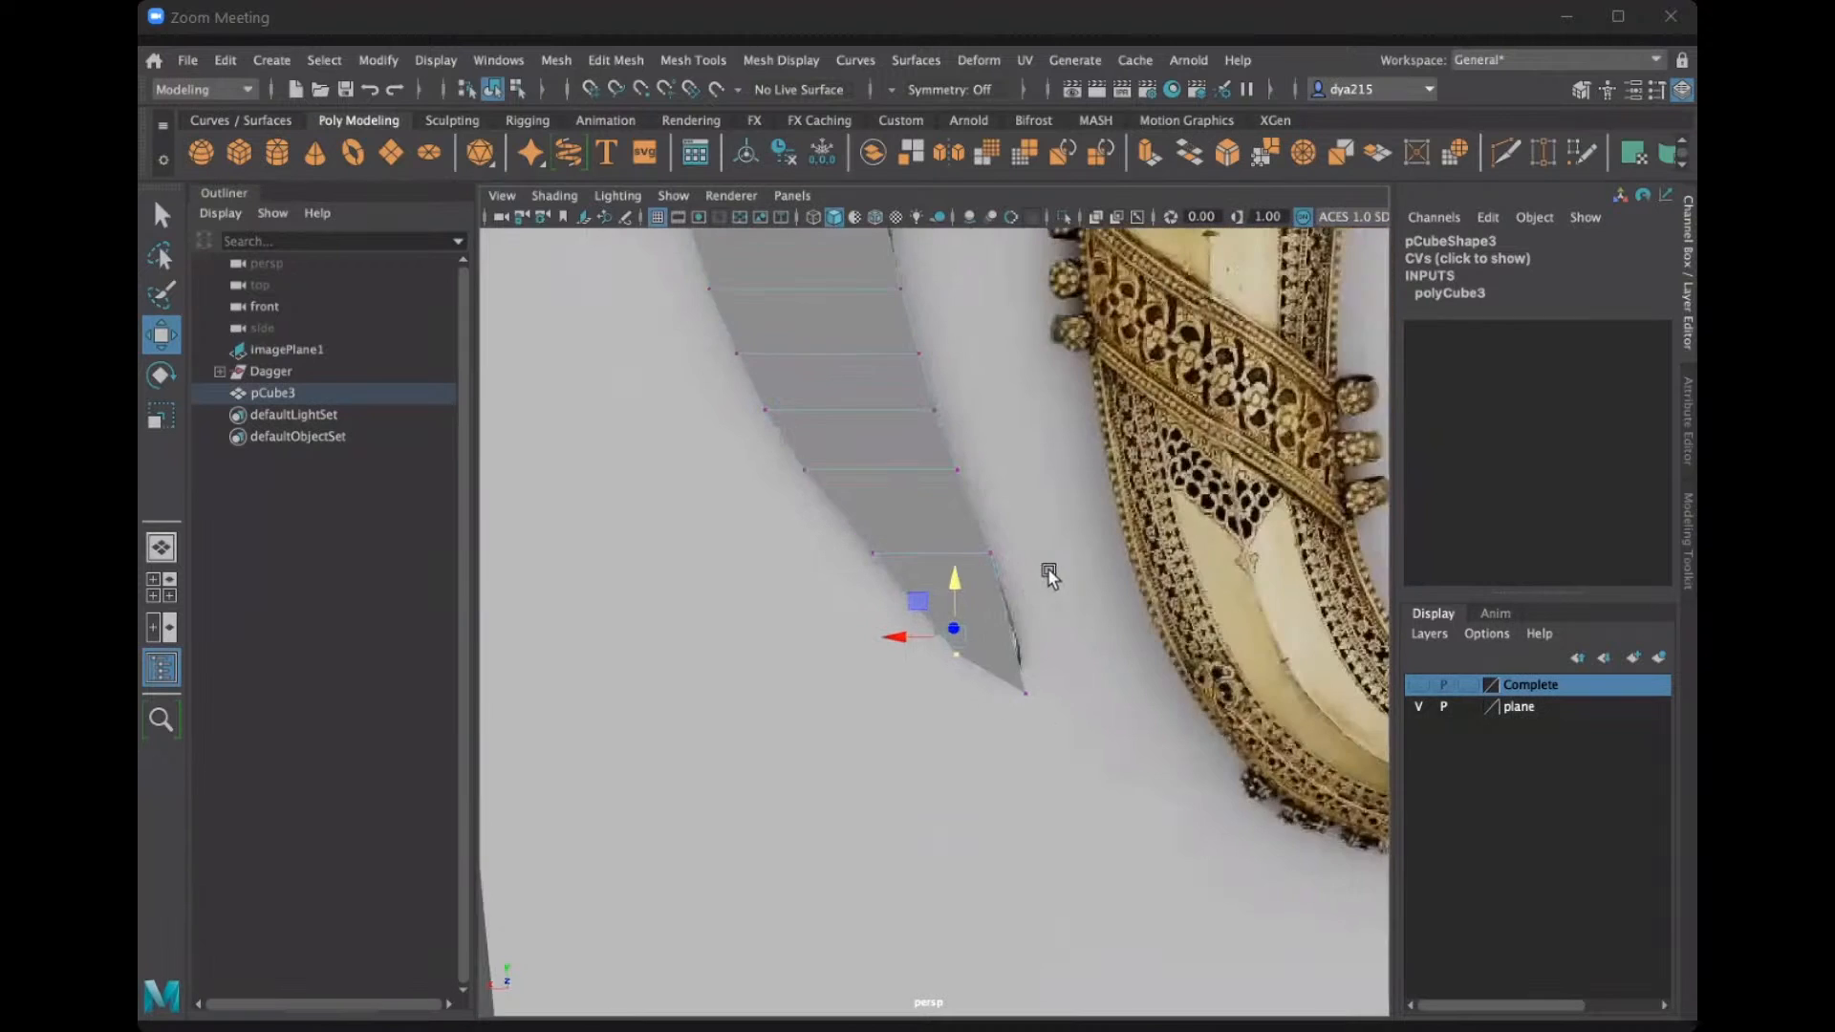
alt+middle_drag(1028, 575, 1022, 723)
scroll(1021, 726, down, 8)
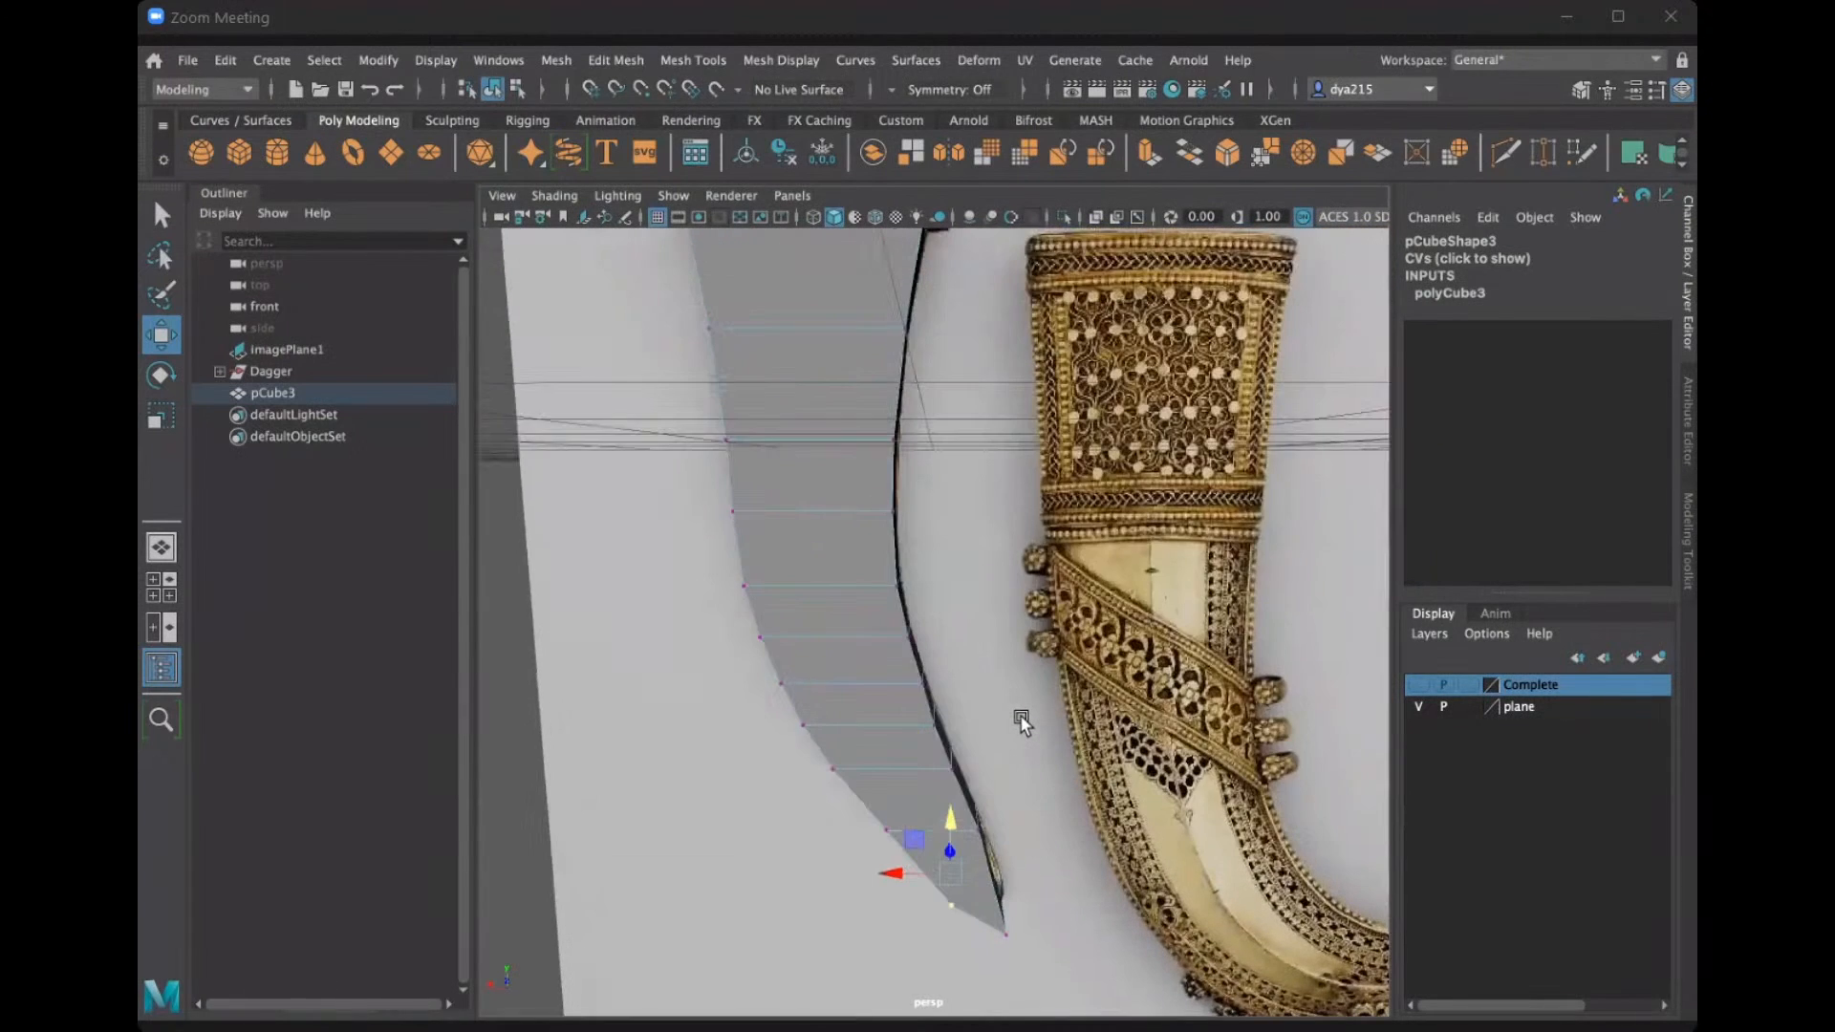
alt+drag(1239, 750, 785, 491)
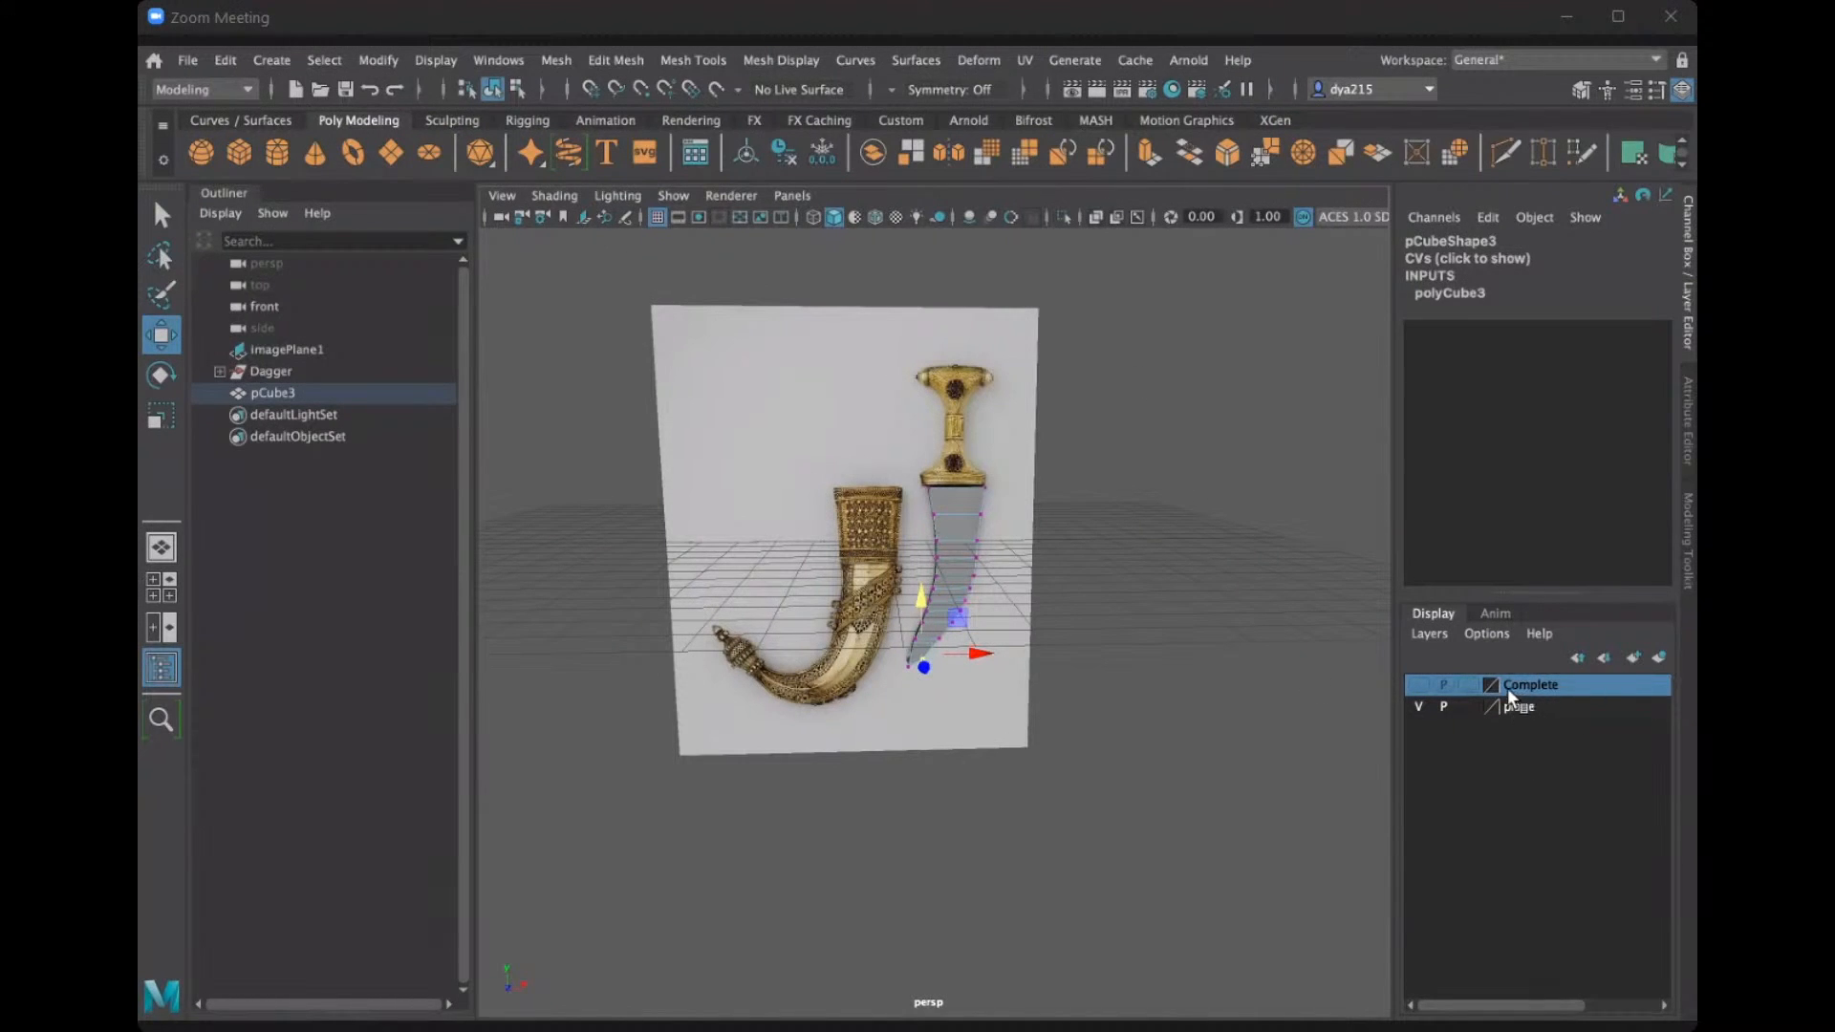
Hide the plane display layer and examine the blade's shape and thickness from several angles.
click(1419, 706)
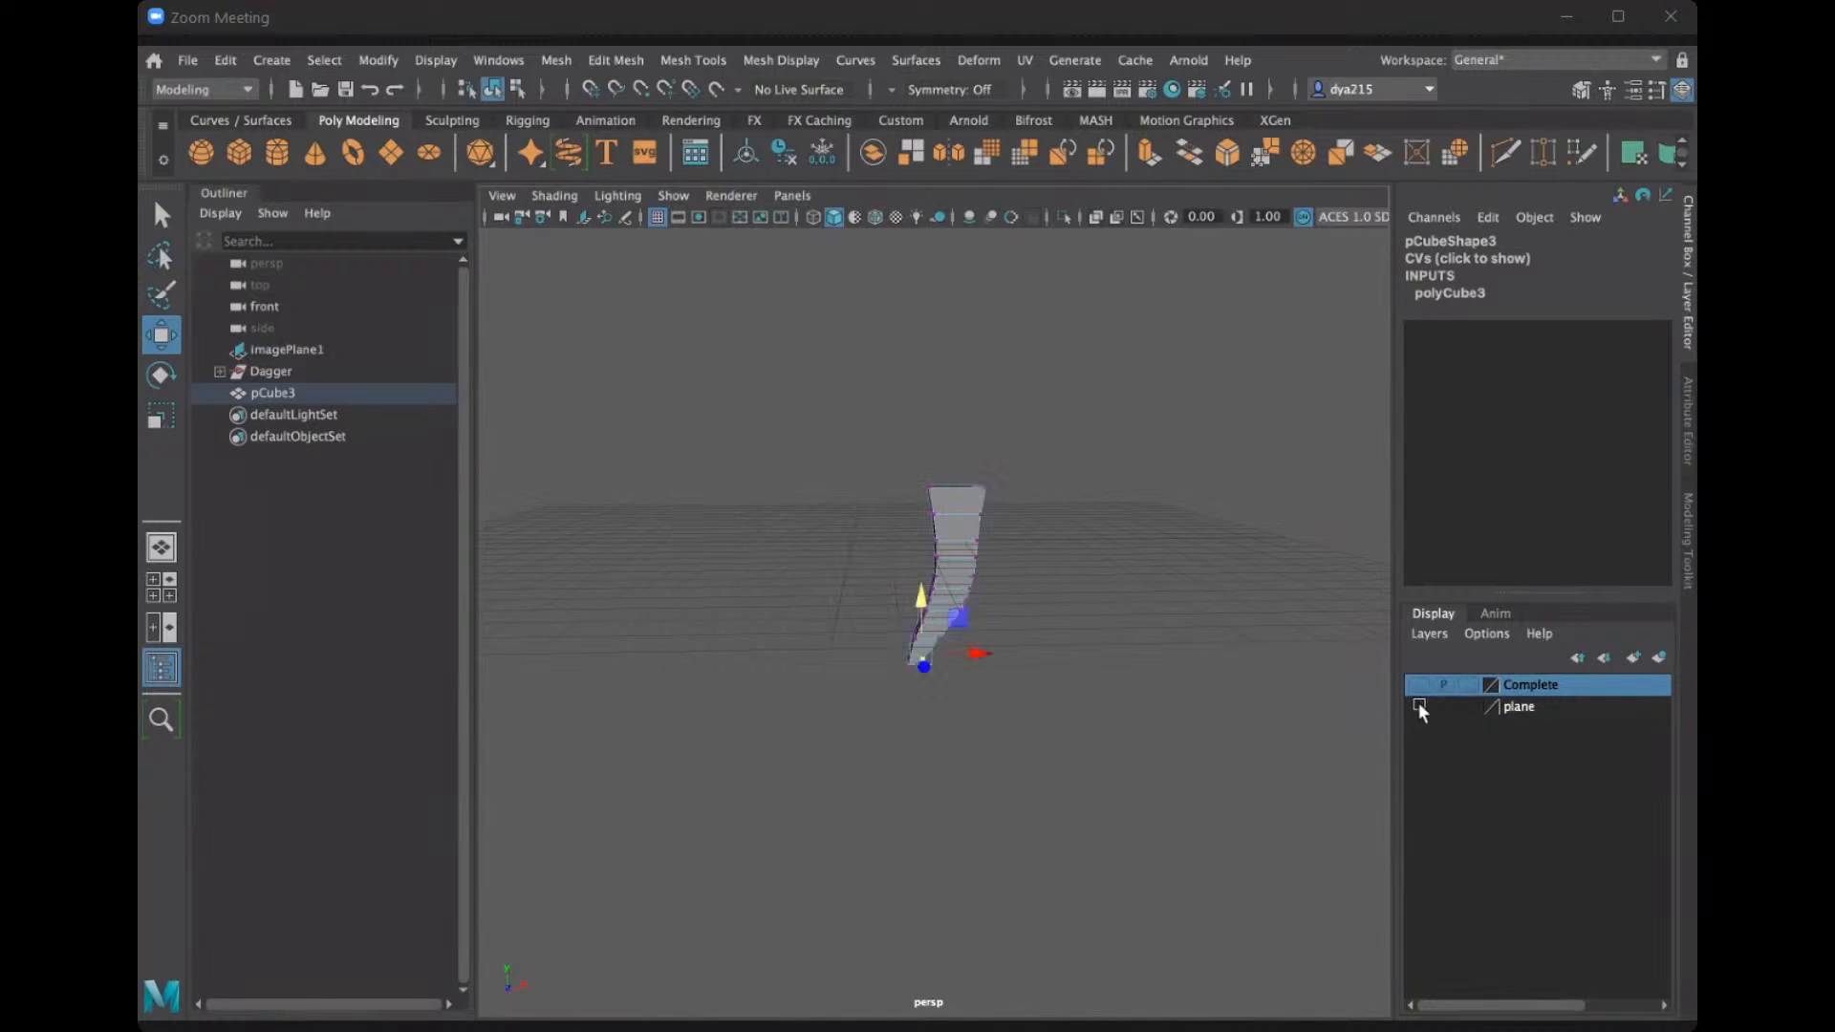
alt+drag(1007, 457, 1039, 387)
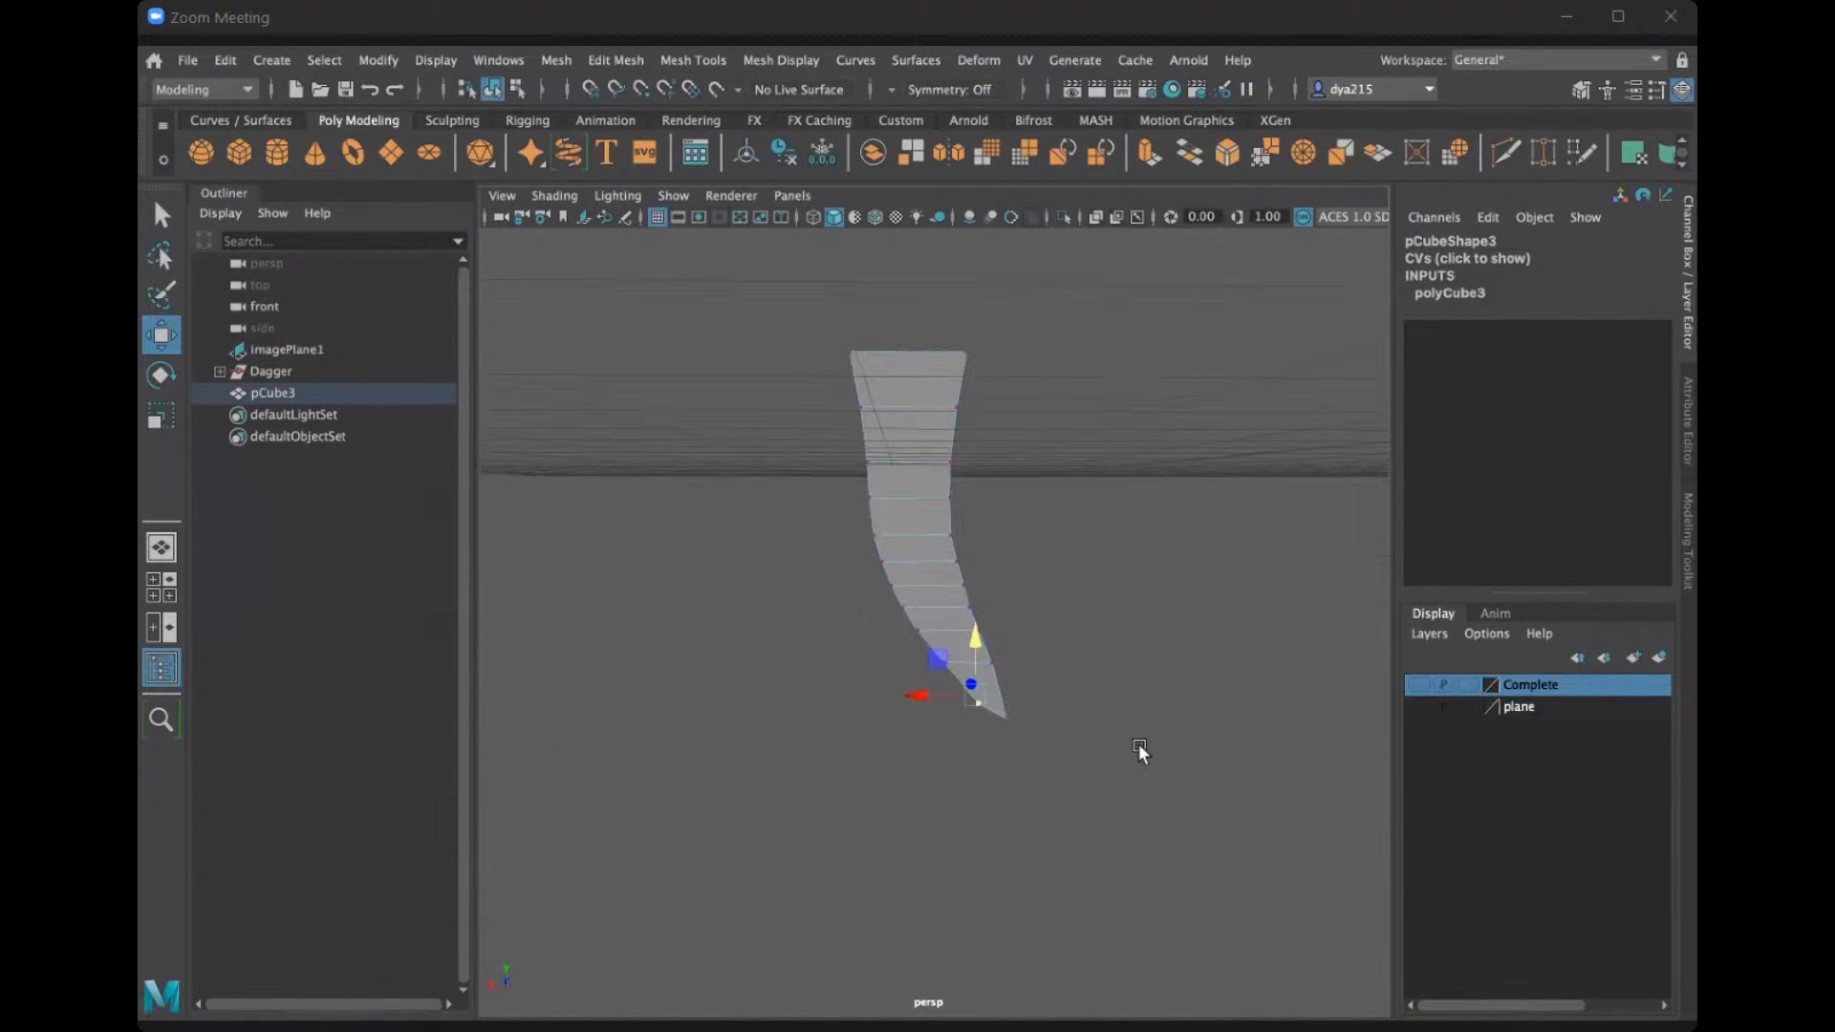
alt+drag(929, 409, 1008, 389)
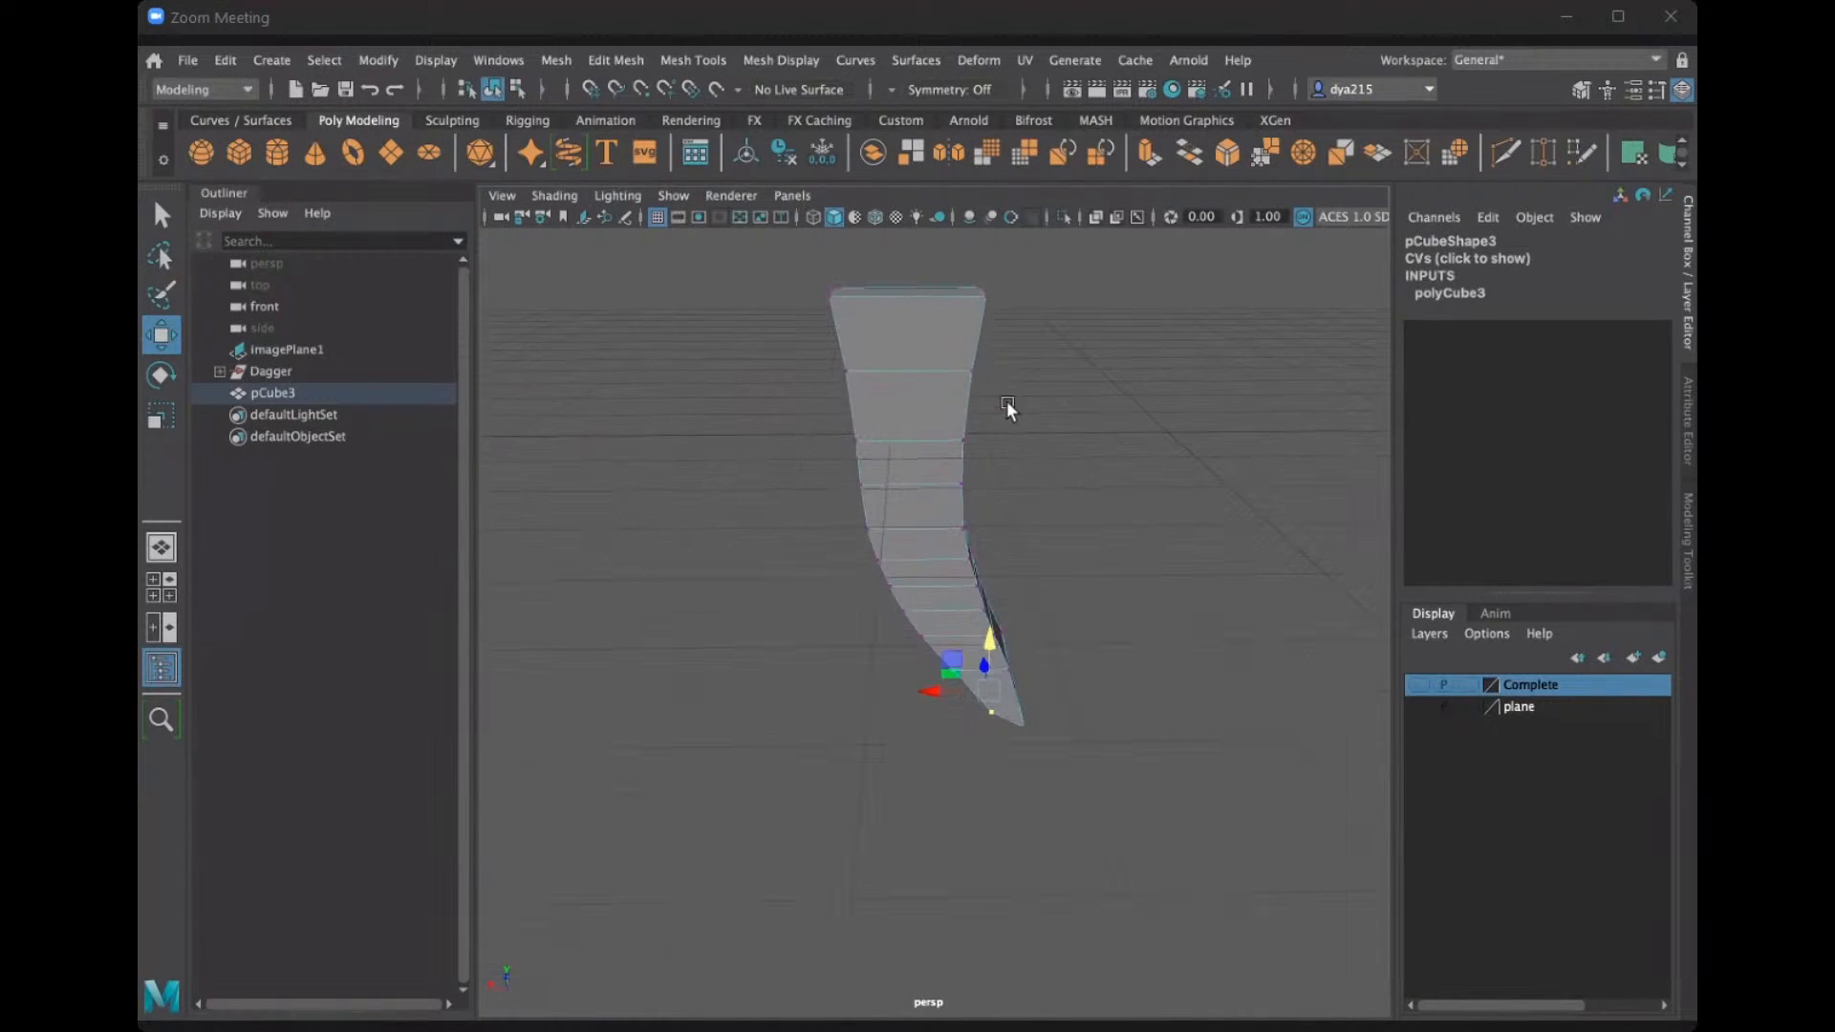
Show the plane display layer again and return to the front view with the blade and hilt base framed.
click(1418, 706)
alt+drag(1053, 587, 921, 593)
key(space)
key(space)
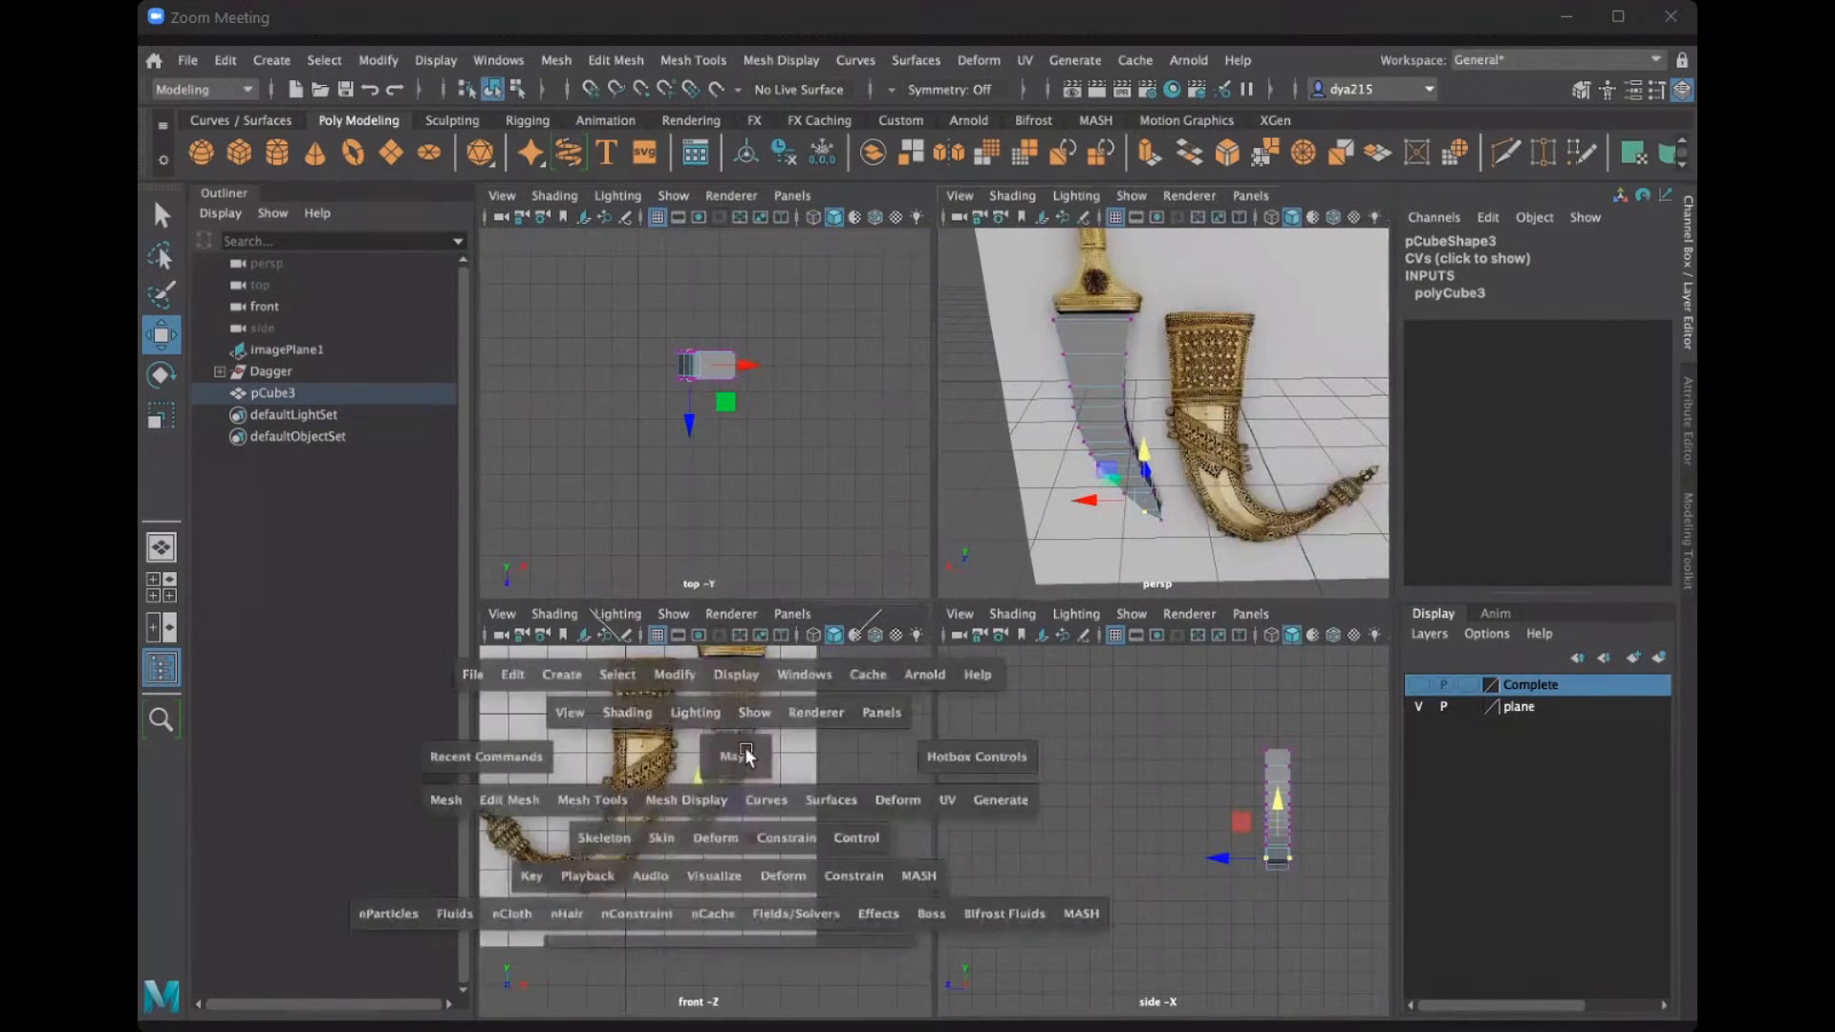
alt+middle_drag(1092, 457, 1049, 647)
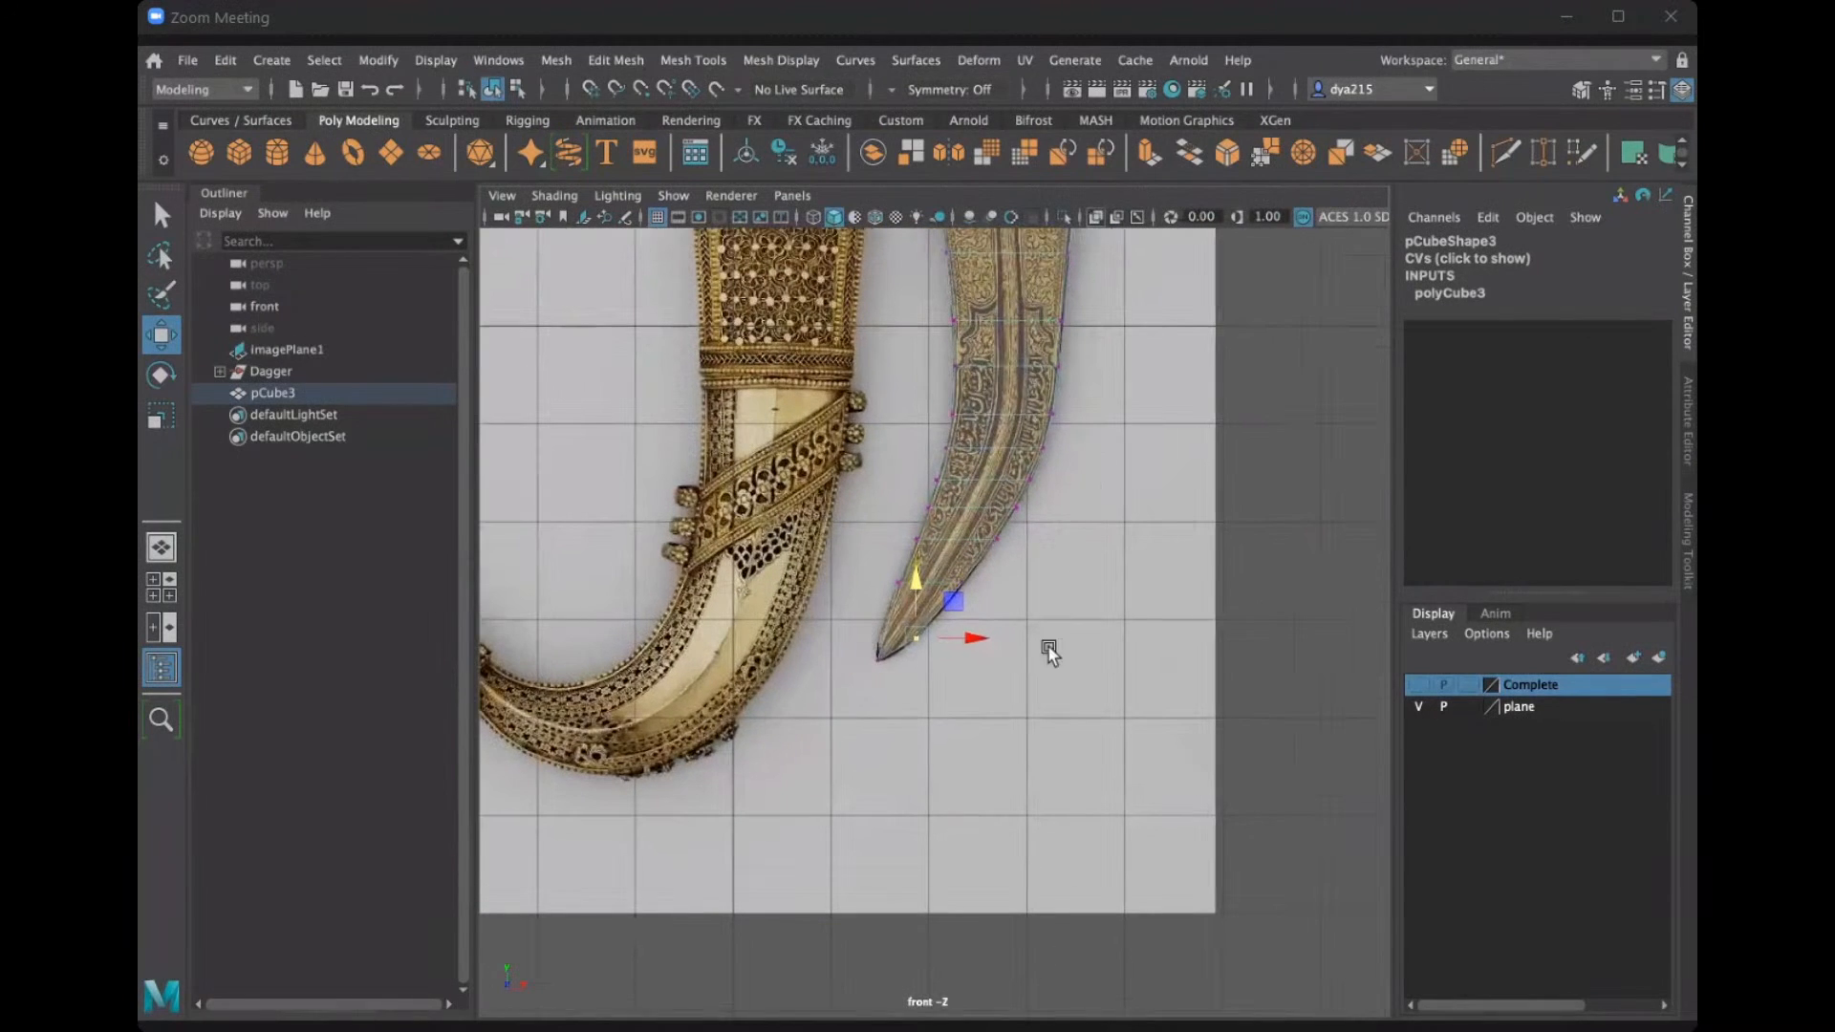
scroll(1001, 420, up, 6)
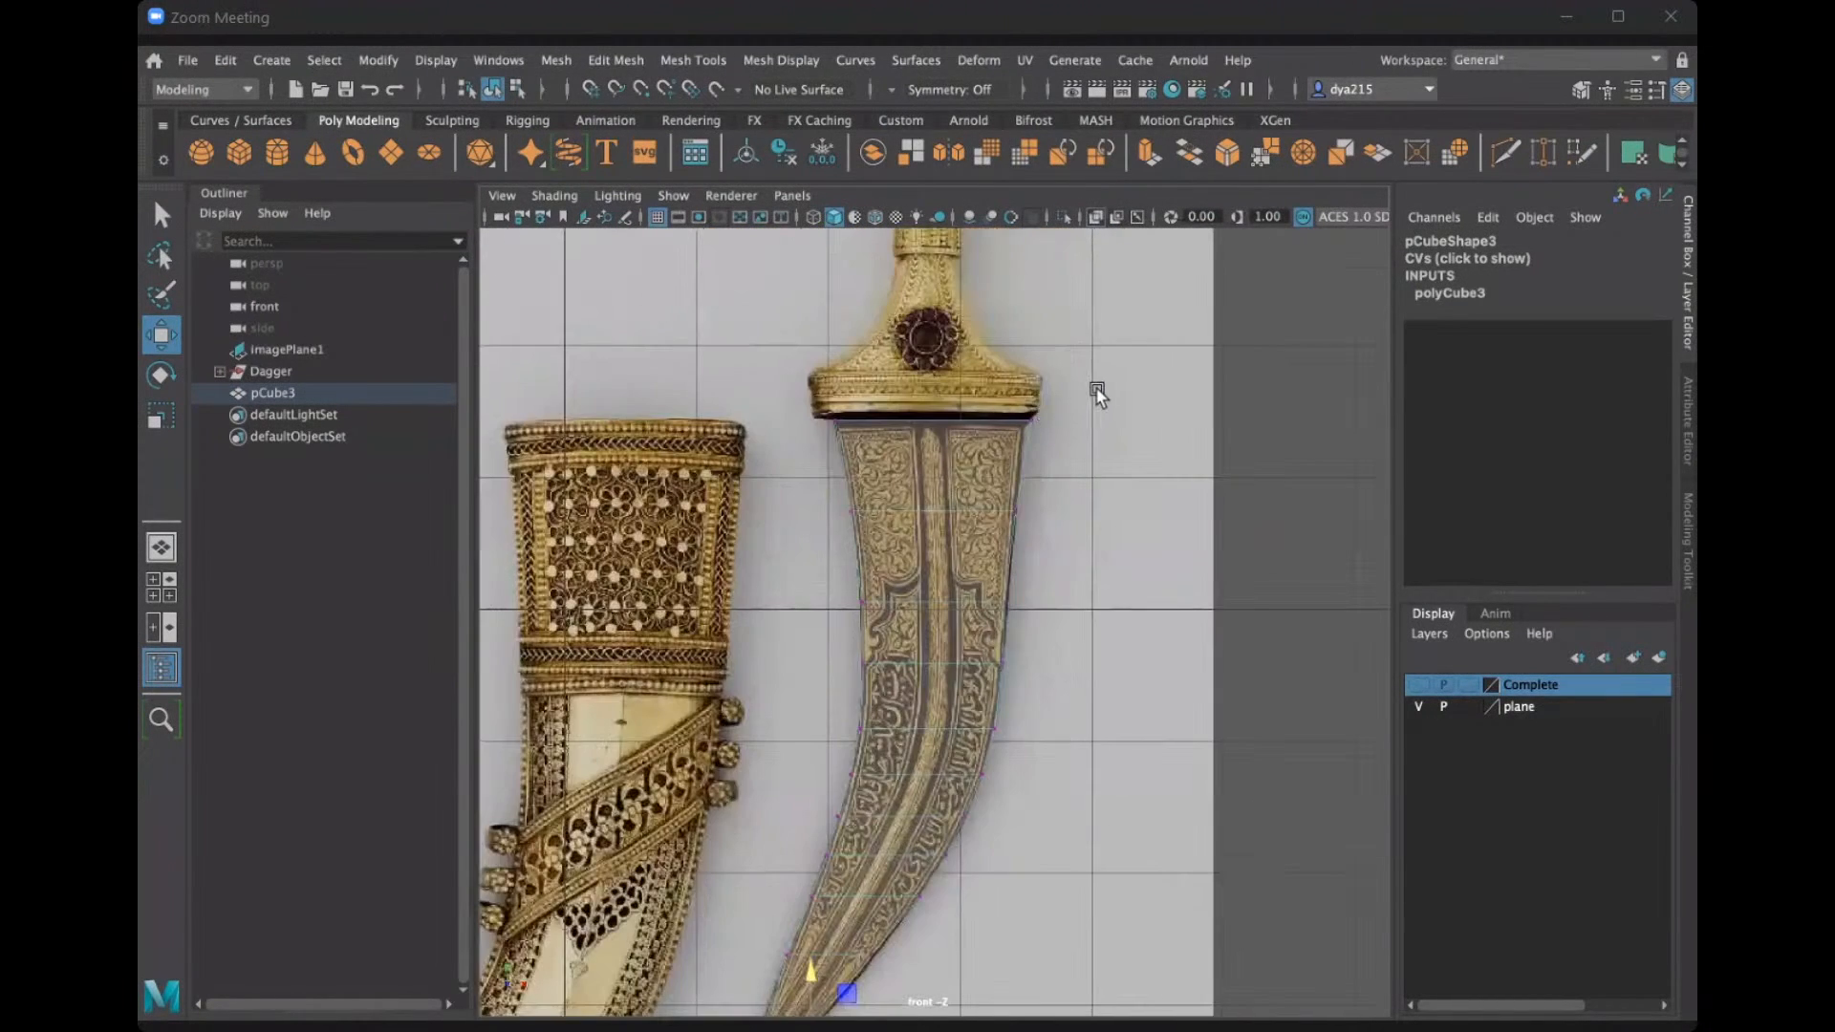
In the front view, shift the vertices beside the blade's point to fit the reference outline.
click(990, 581)
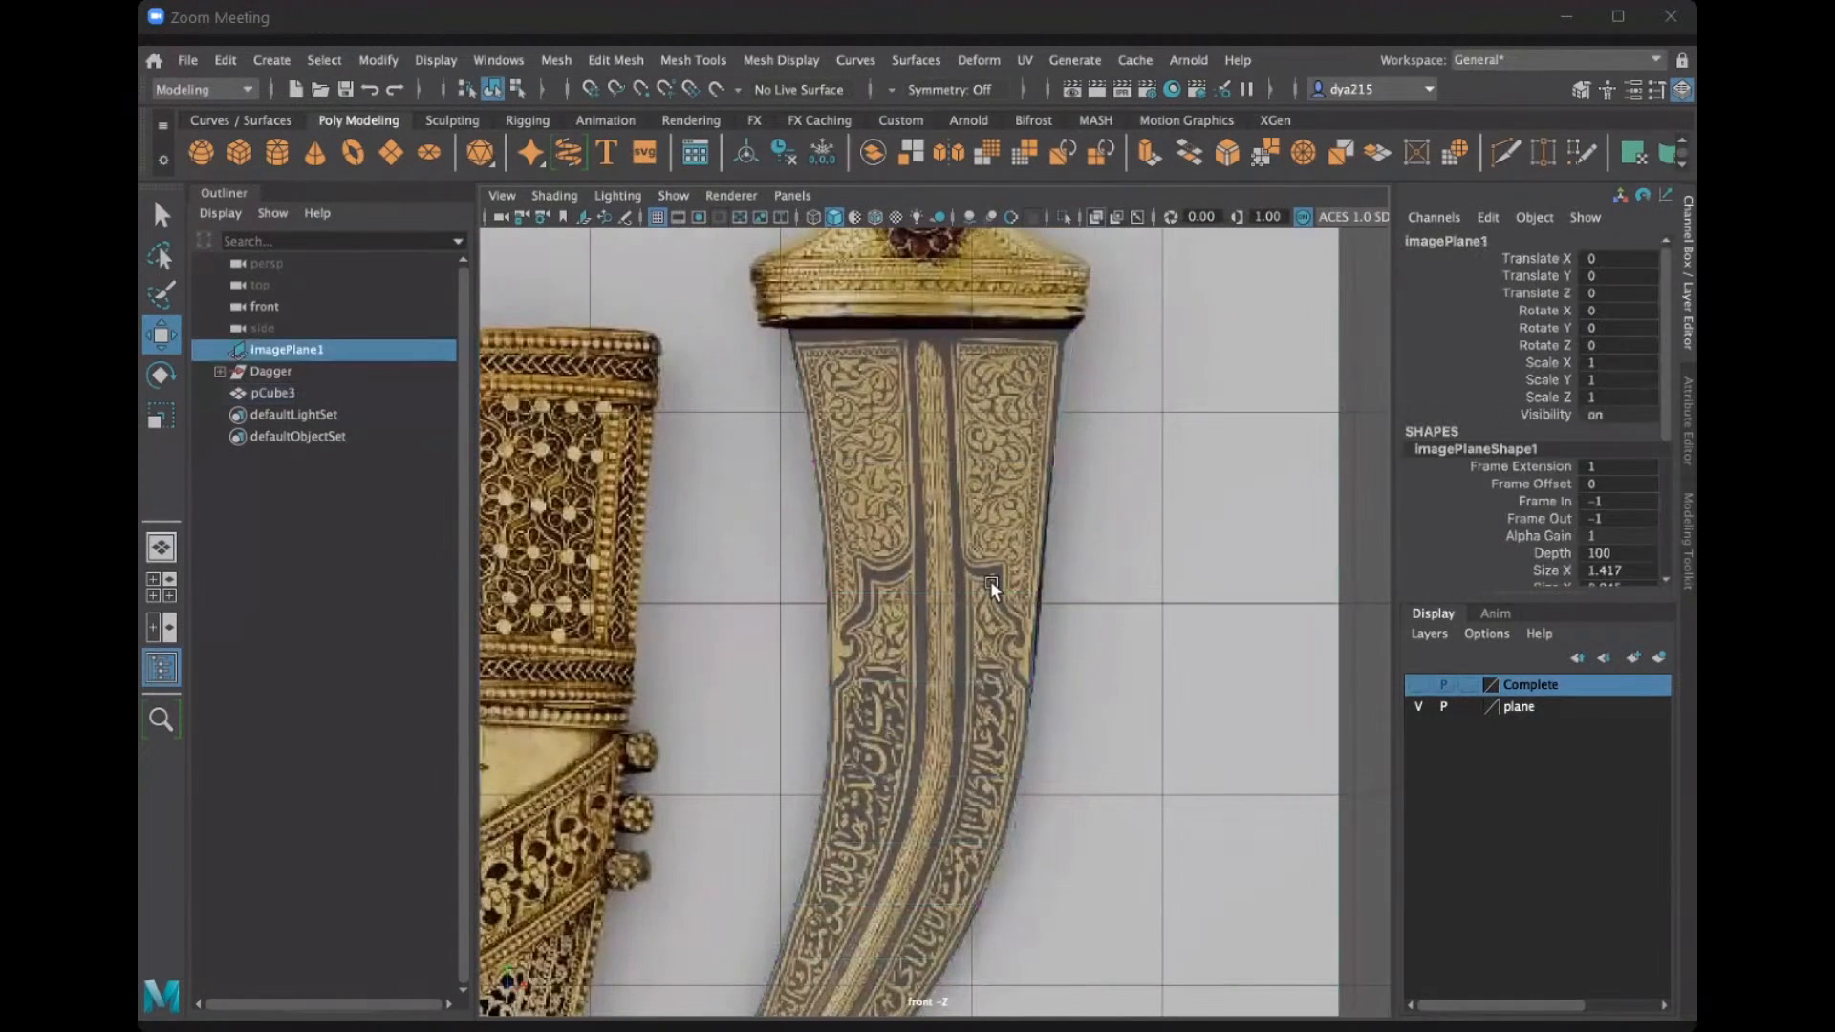
click(945, 546)
right_drag(960, 567, 931, 545)
alt+middle_drag(930, 519, 950, 426)
alt+middle_drag(839, 597, 901, 394)
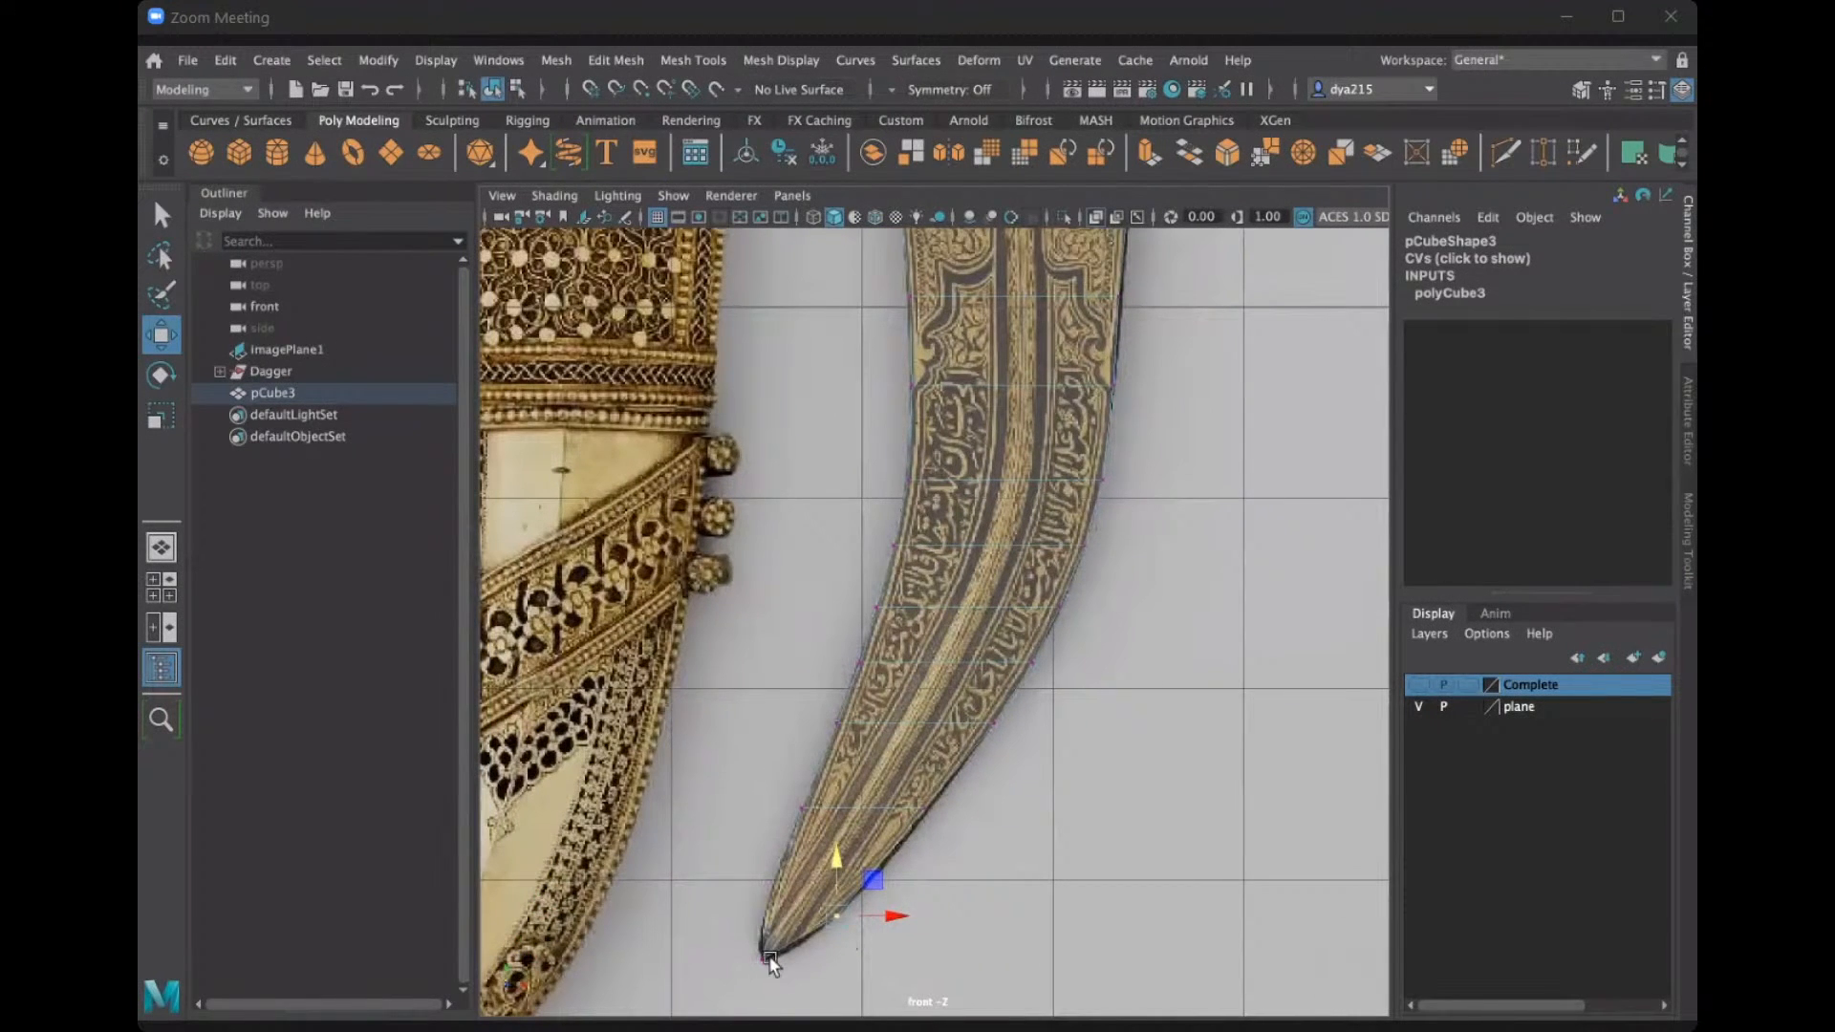
click(777, 951)
drag(790, 952, 787, 951)
scroll(809, 808, up, 3)
scroll(950, 531, up, 3)
alt+middle_drag(741, 879, 892, 536)
scroll(892, 536, up, 5)
alt+middle_drag(1001, 736, 1023, 535)
drag(1029, 712, 1070, 705)
drag(1030, 646, 1025, 675)
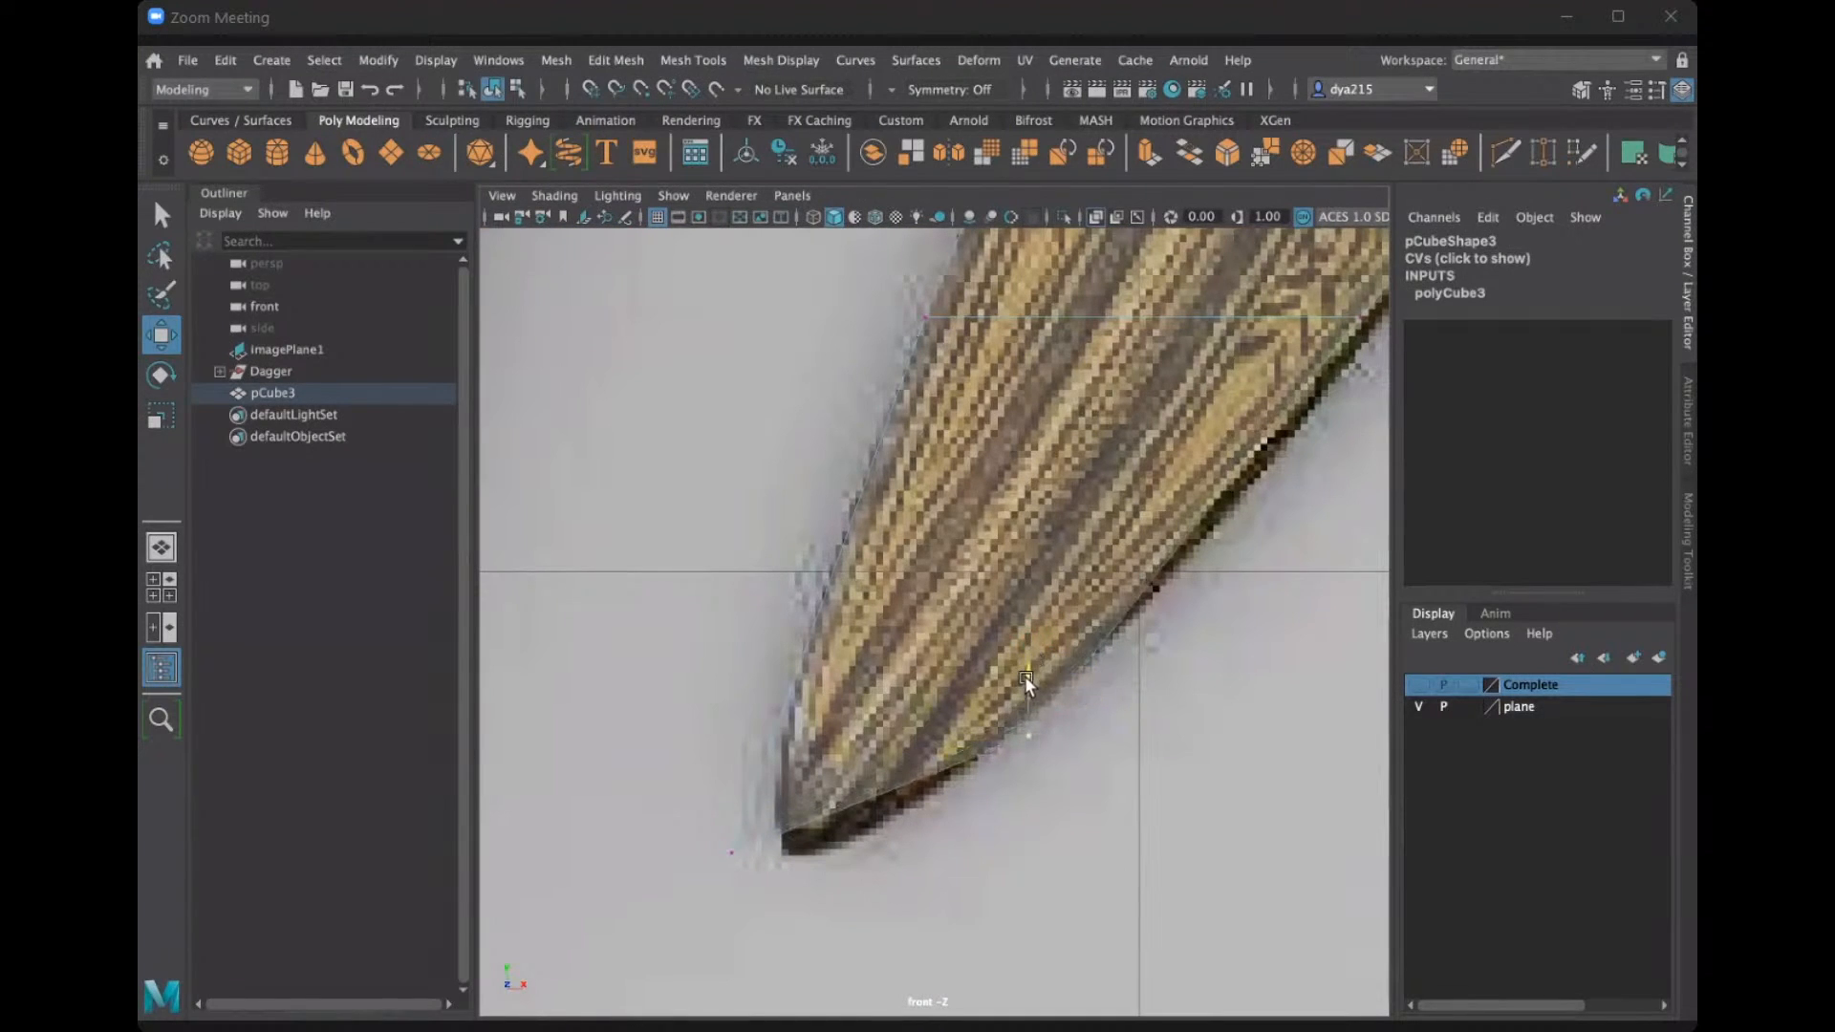
Reposition the point vertices sideways and lower the neighbouring edge vertices towards the reference tip.
mouse_move(765, 805)
mouse_down()
mouse_move(709, 878)
mouse_move(733, 761)
mouse_move(818, 823)
mouse_move(790, 822)
mouse_up()
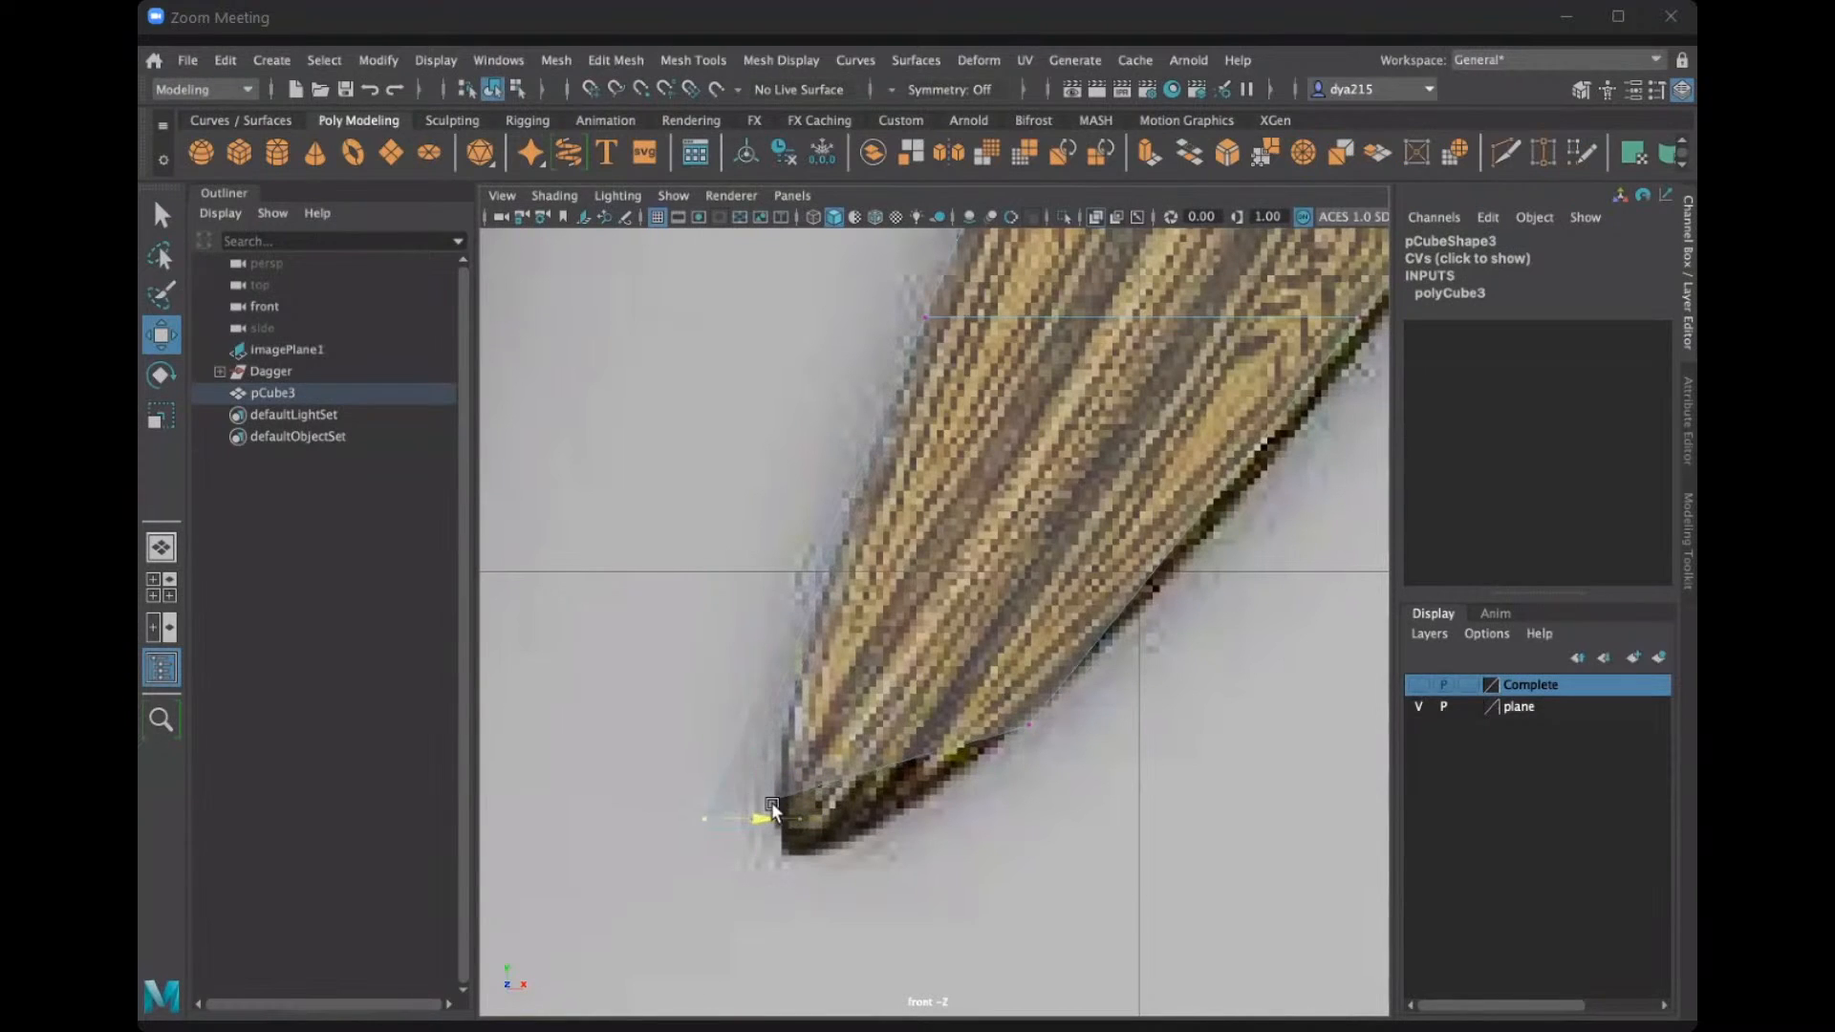
drag(973, 694, 1052, 745)
drag(1031, 674, 1044, 746)
scroll(1046, 744, down, 10)
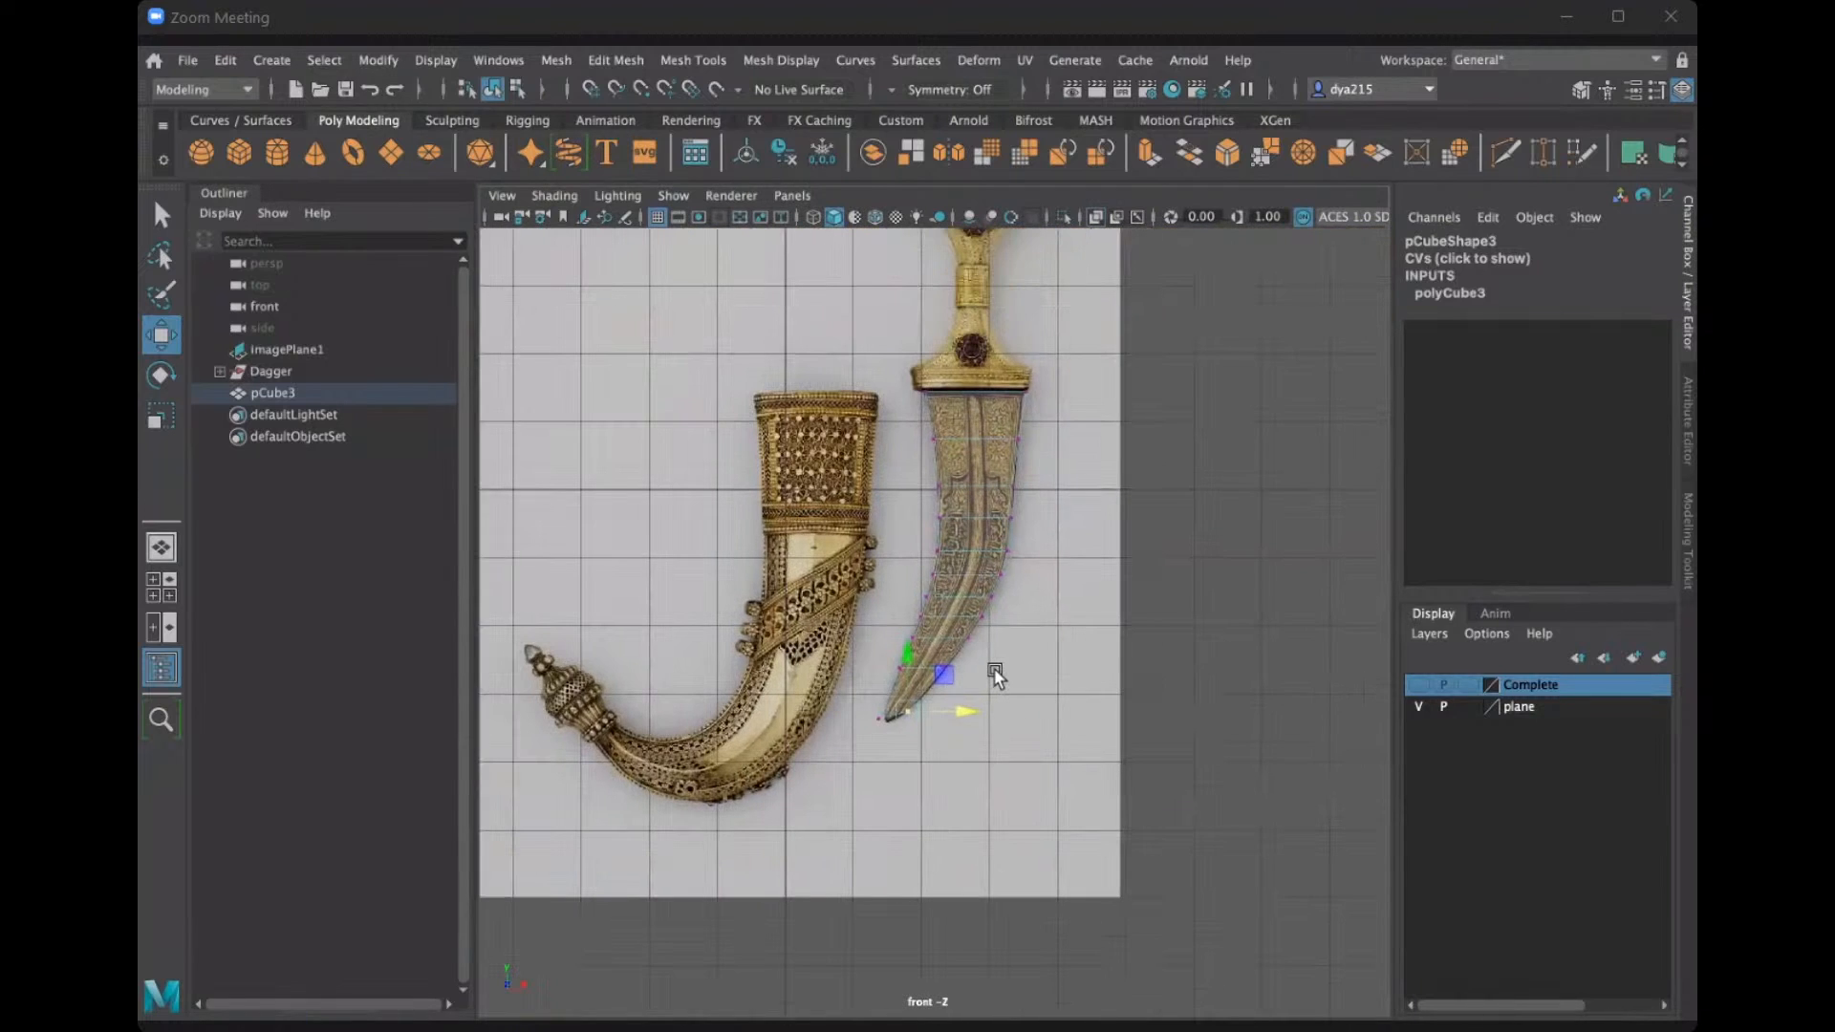
In the perspective view, raise the edge vertices beside the blade's point.
scroll(1013, 650, up, 2)
scroll(1094, 578, up, 3)
key(space)
key(space)
key(space)
scroll(1085, 445, up, 2)
scroll(1035, 441, up, 5)
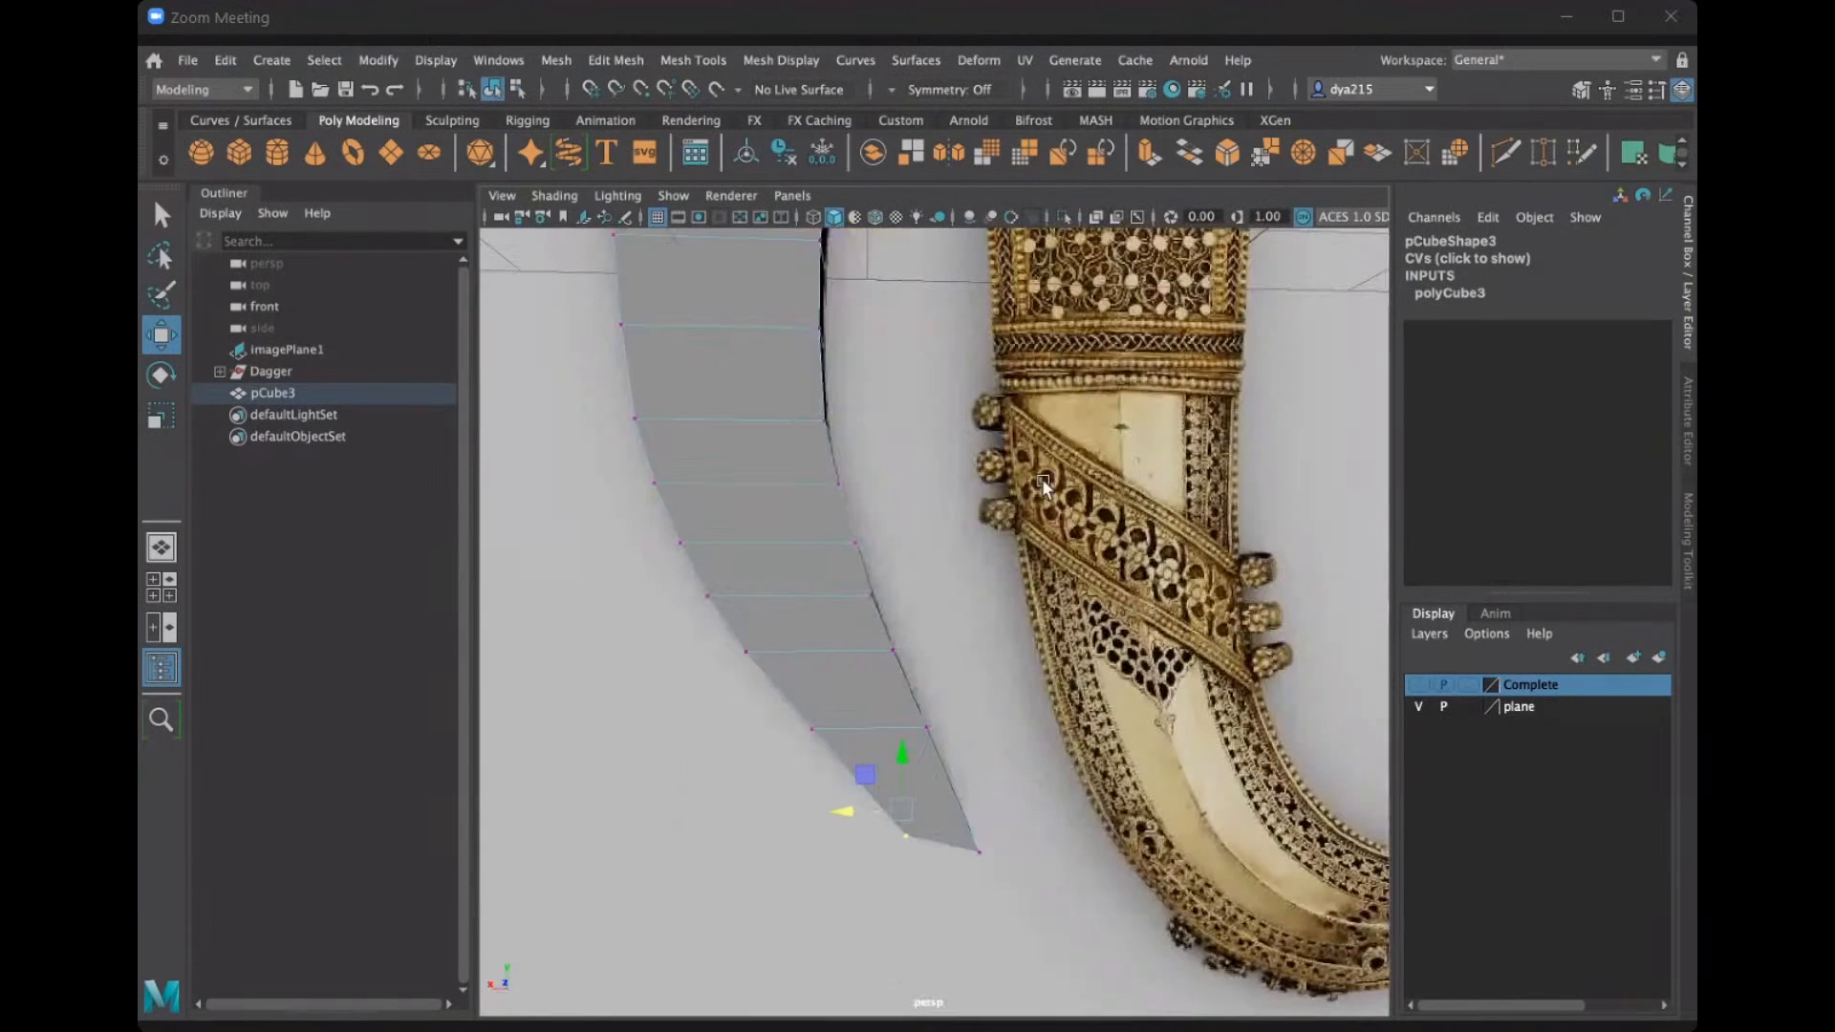
alt+middle_drag(885, 822, 916, 699)
drag(933, 623, 941, 598)
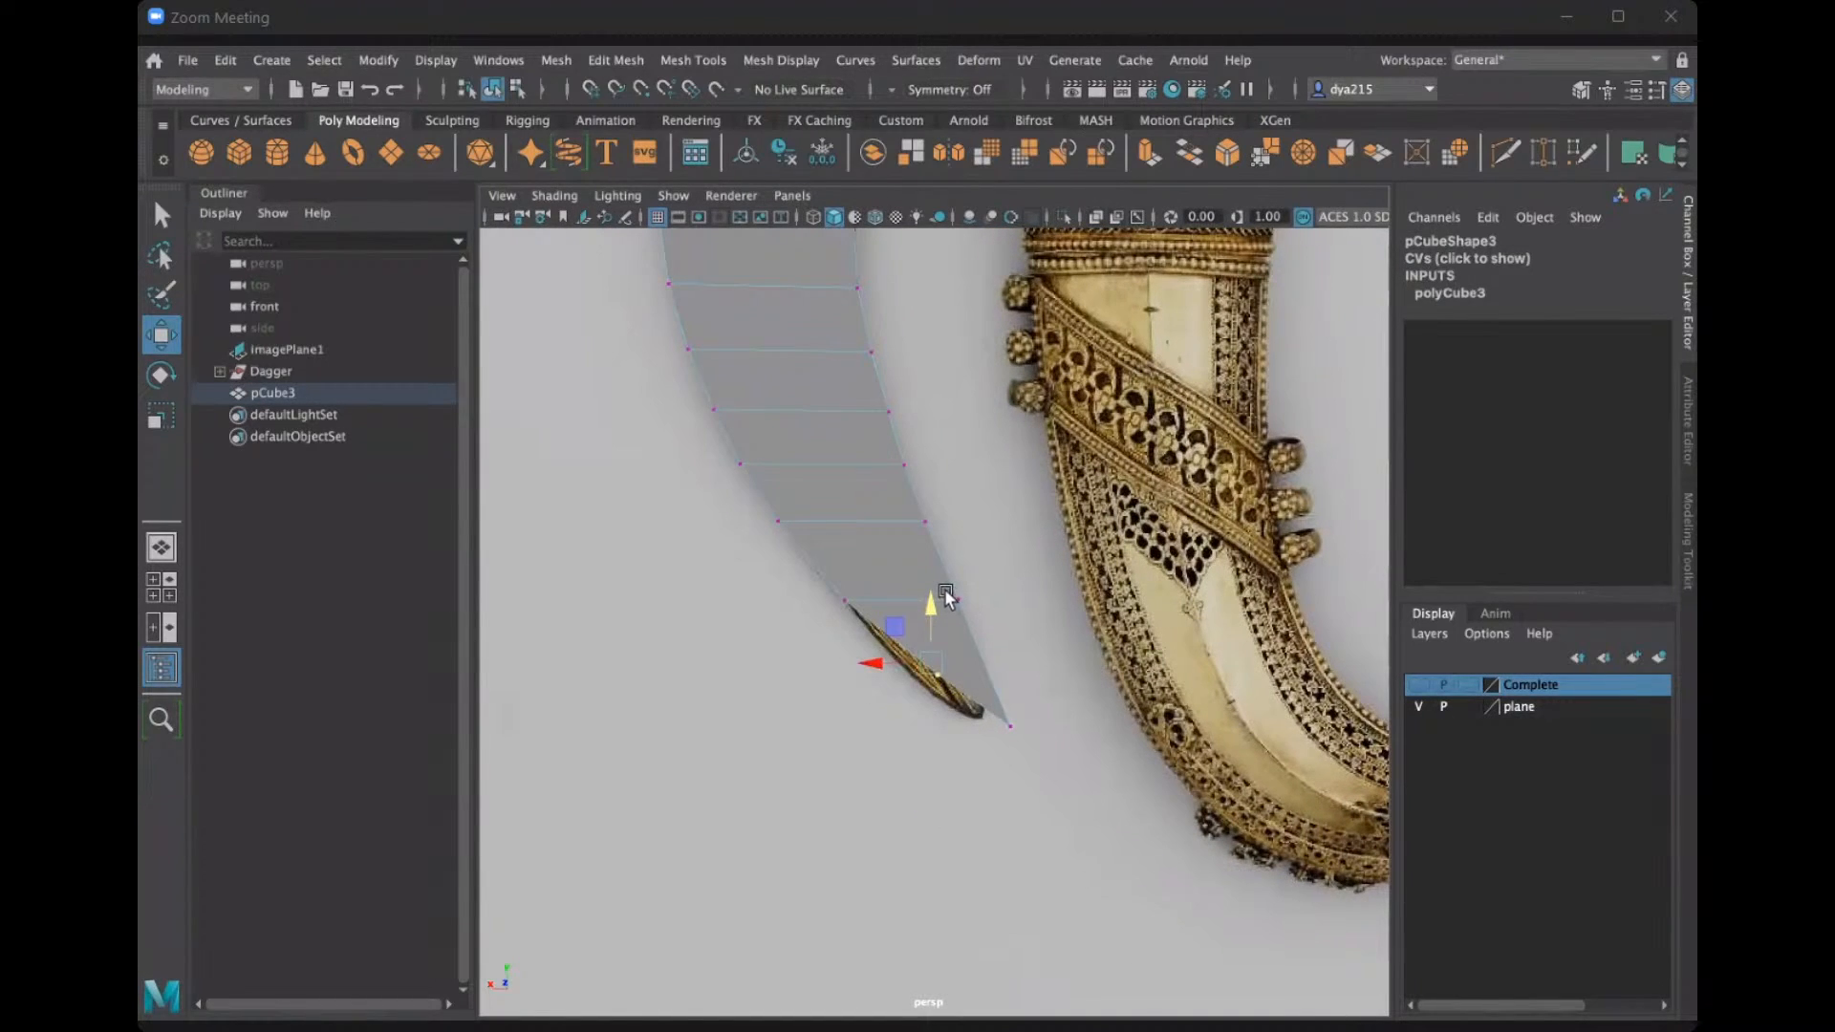
Try a lower position for the edge vertices beside the blade's point and raise them again.
scroll(943, 594, down, 3)
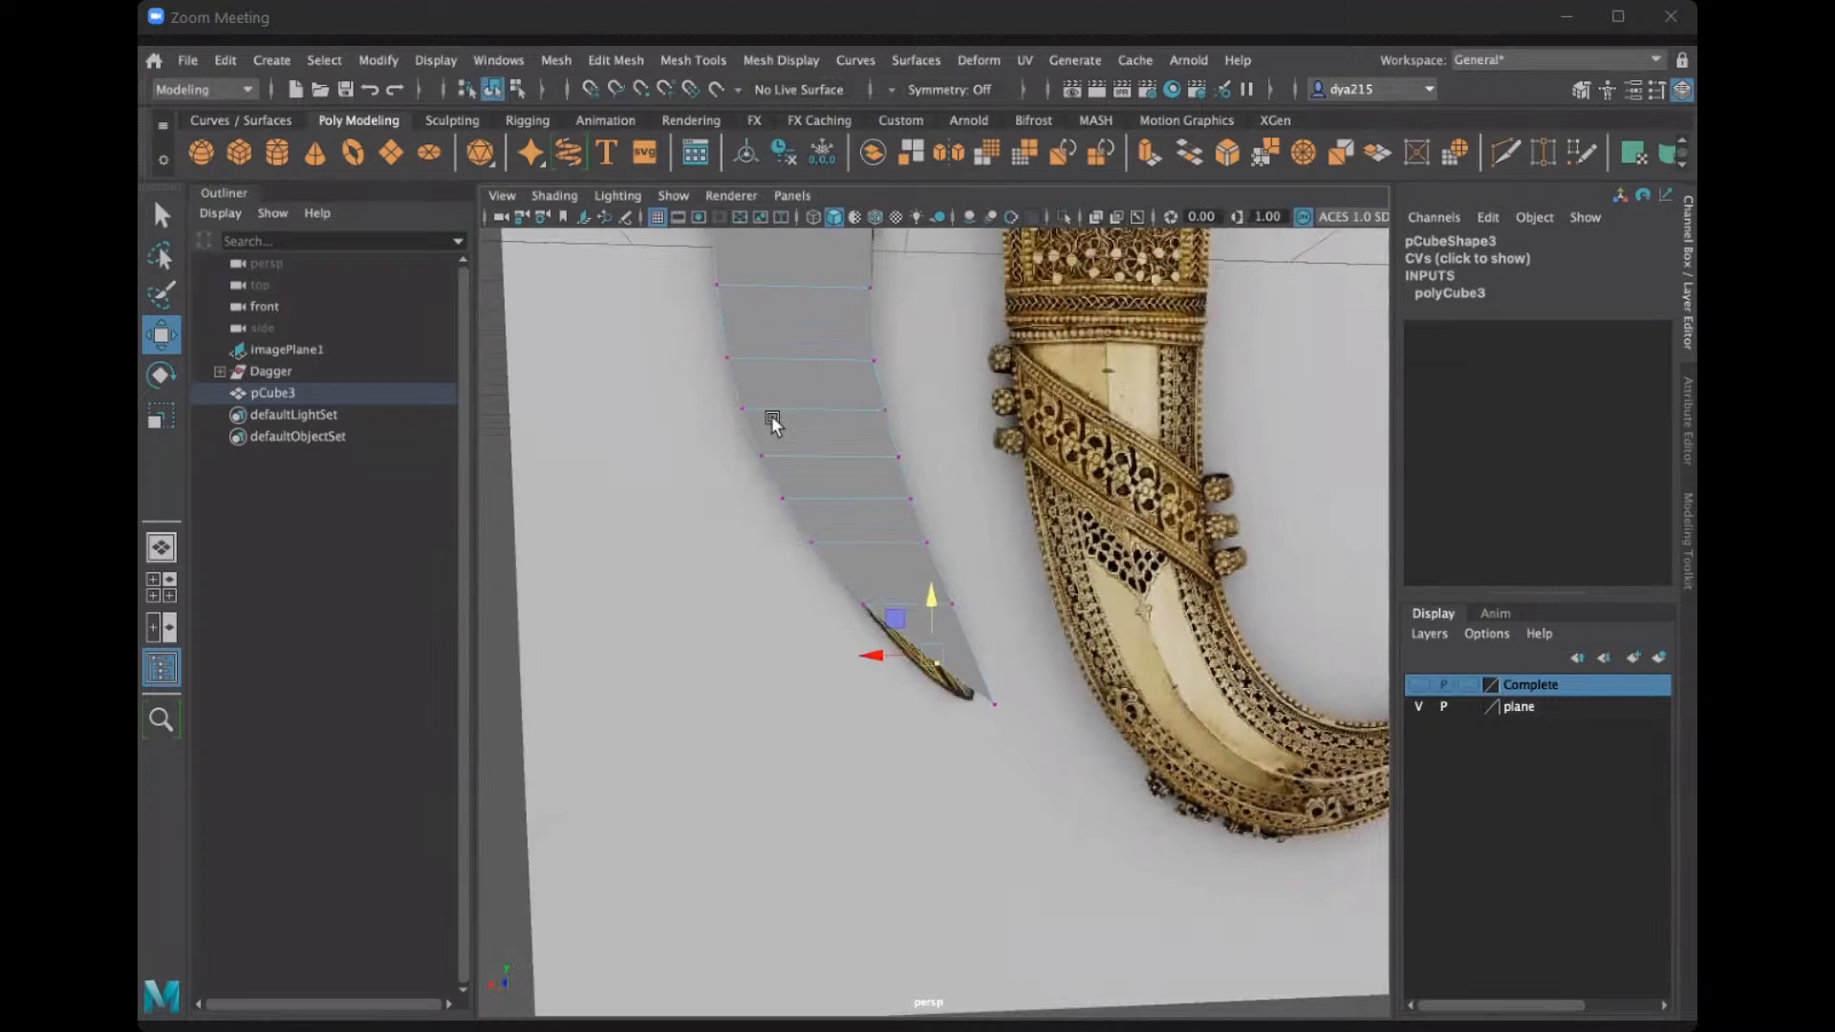
scroll(772, 574, down, 2)
scroll(1061, 358, down, 4)
scroll(984, 411, up, 2)
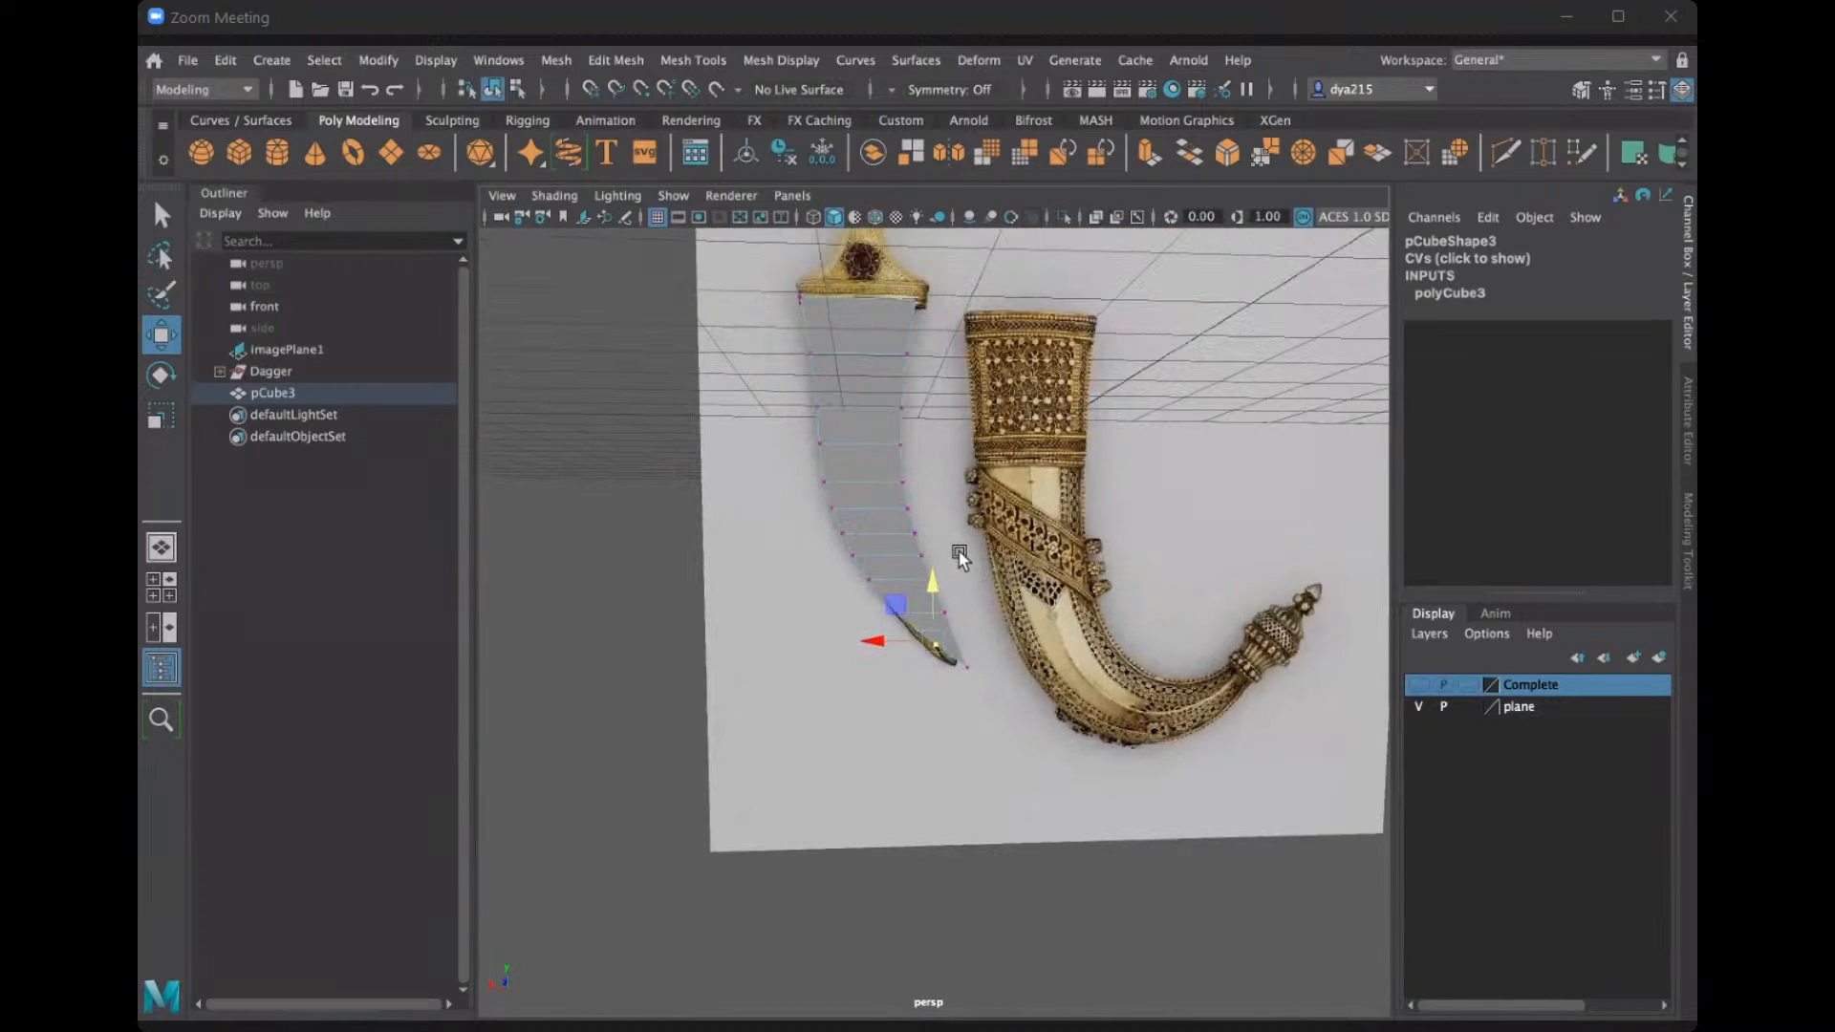
scroll(942, 654, up, 5)
drag(938, 654, 938, 686)
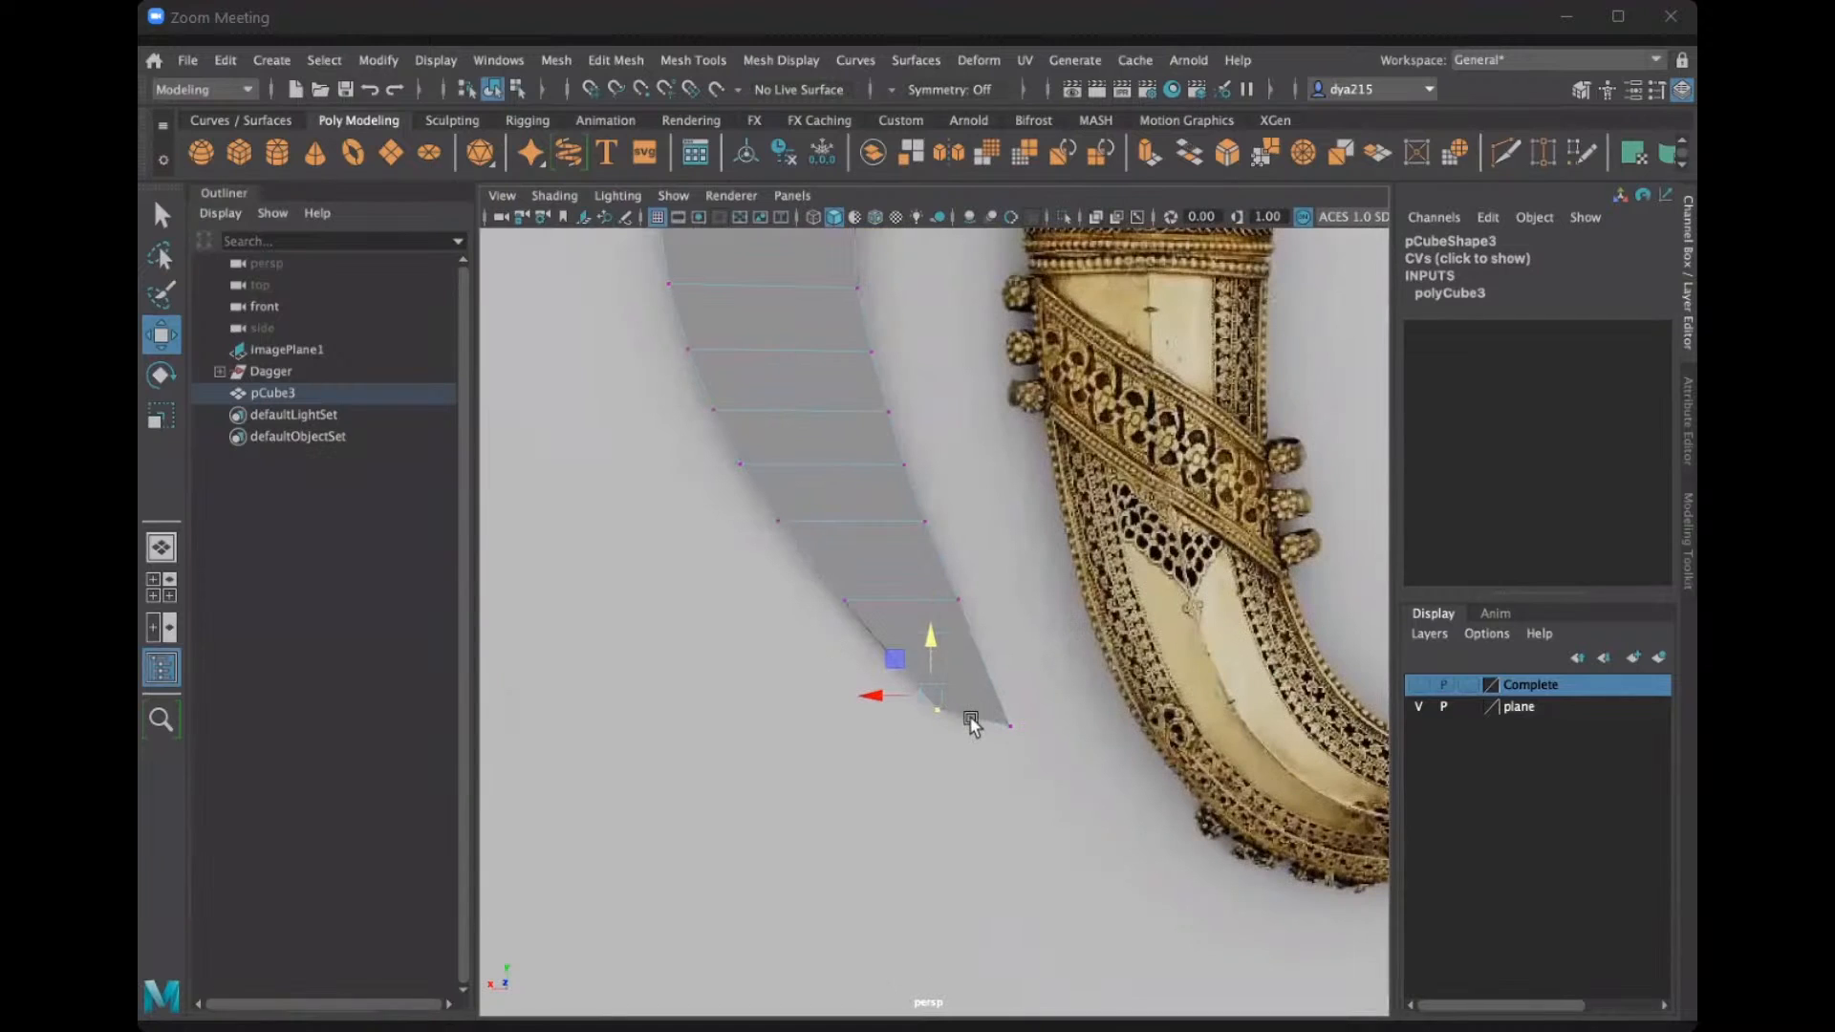
scroll(955, 686, down, 4)
scroll(947, 672, up, 4)
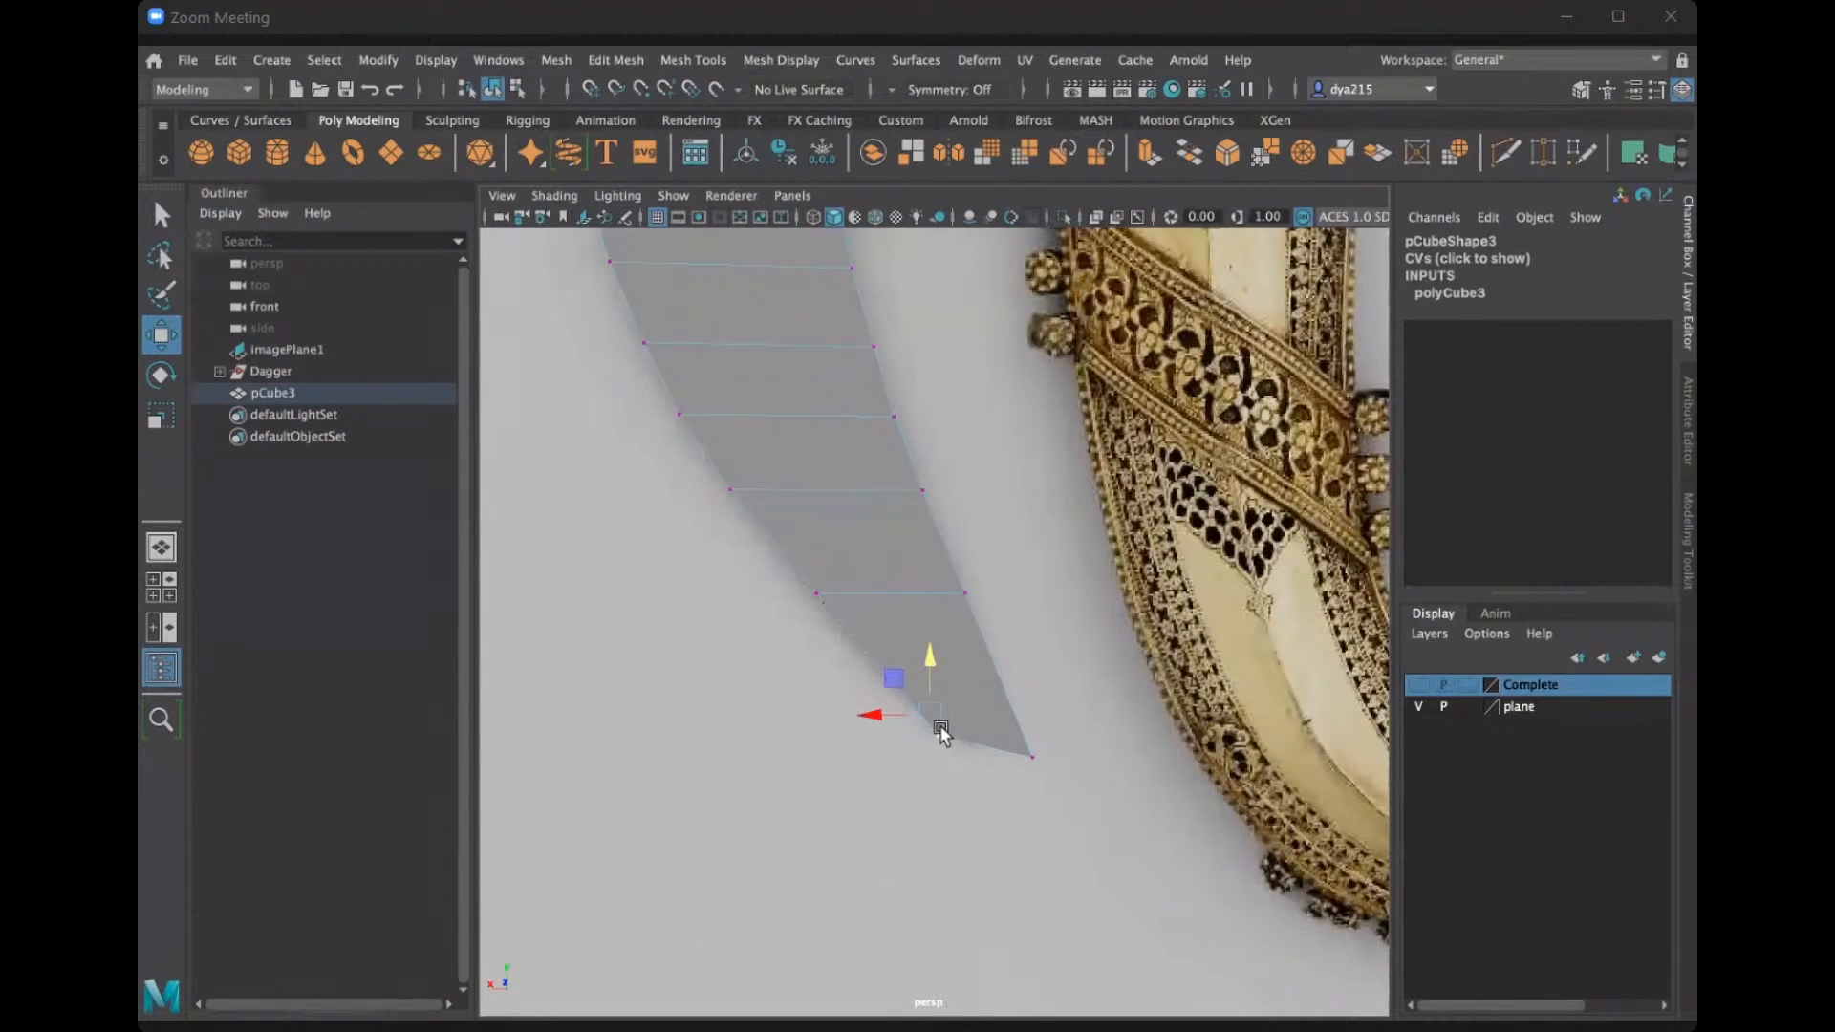
drag(928, 656, 941, 619)
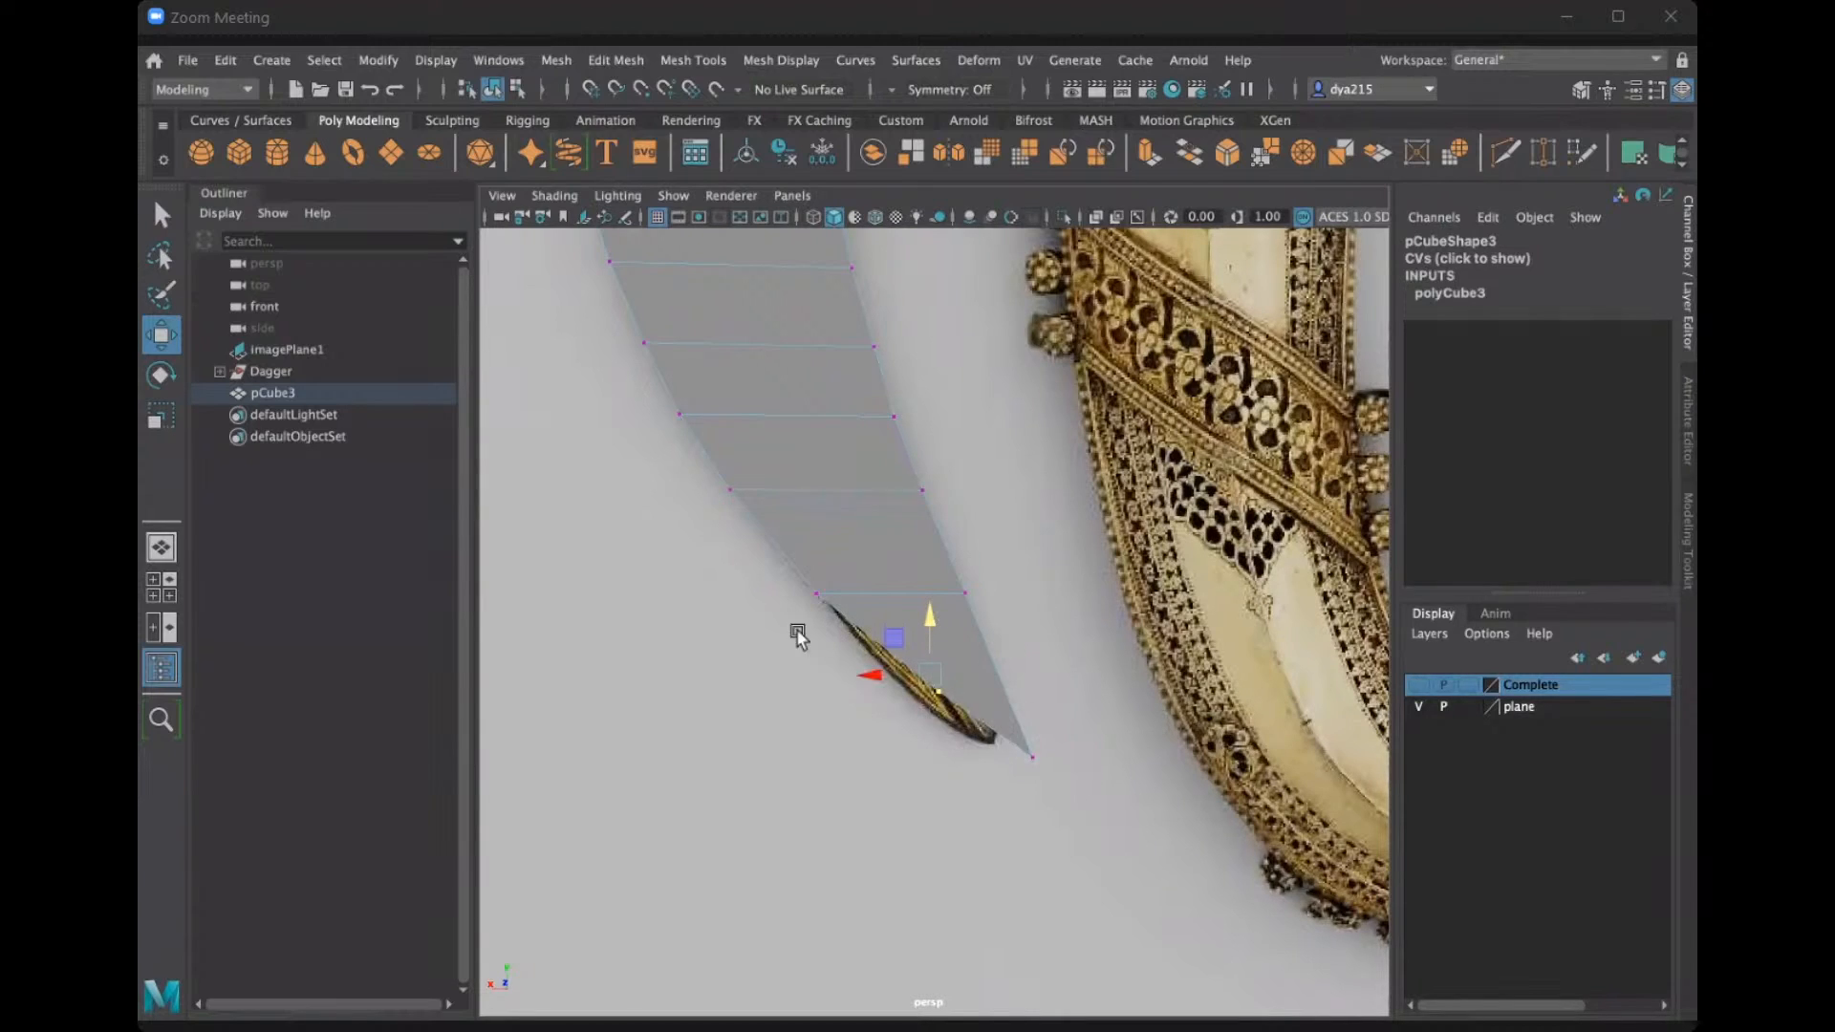
Compare the whole blade outline with the reference image in the perspective and front views.
scroll(695, 375, down, 6)
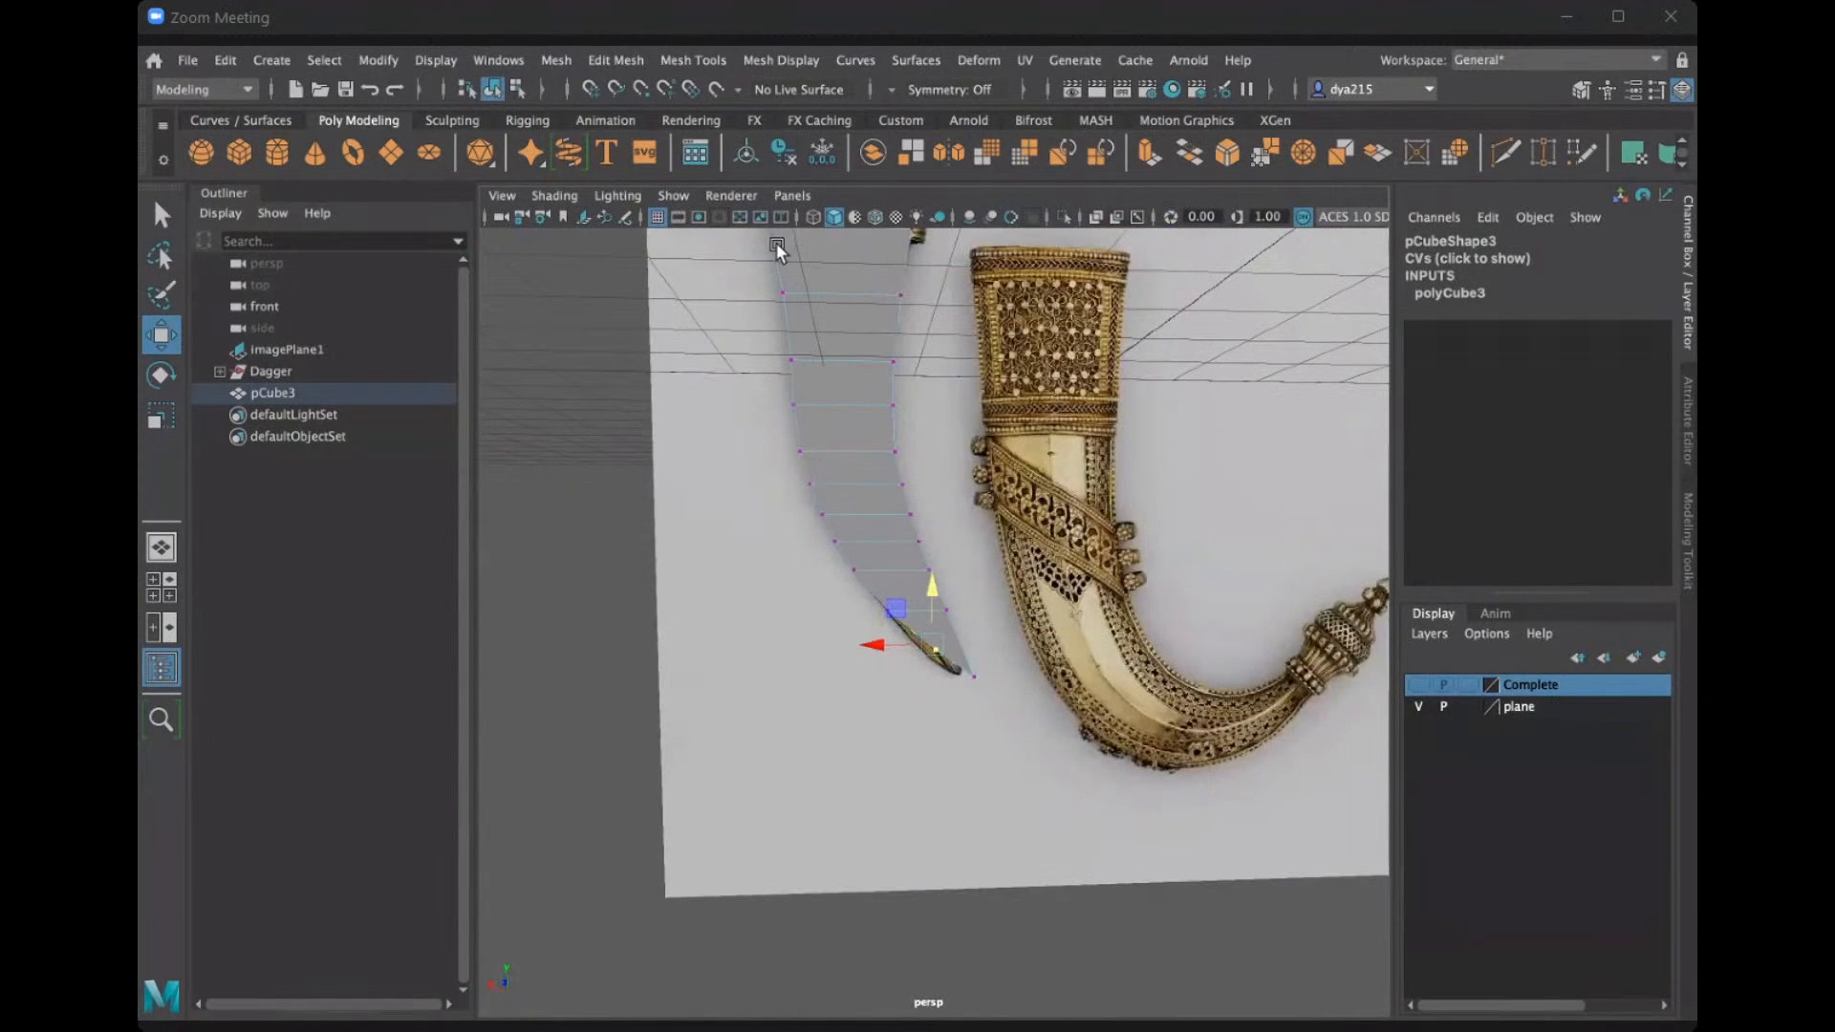
alt+middle_drag(956, 619, 952, 621)
alt+middle_drag(795, 386, 766, 469)
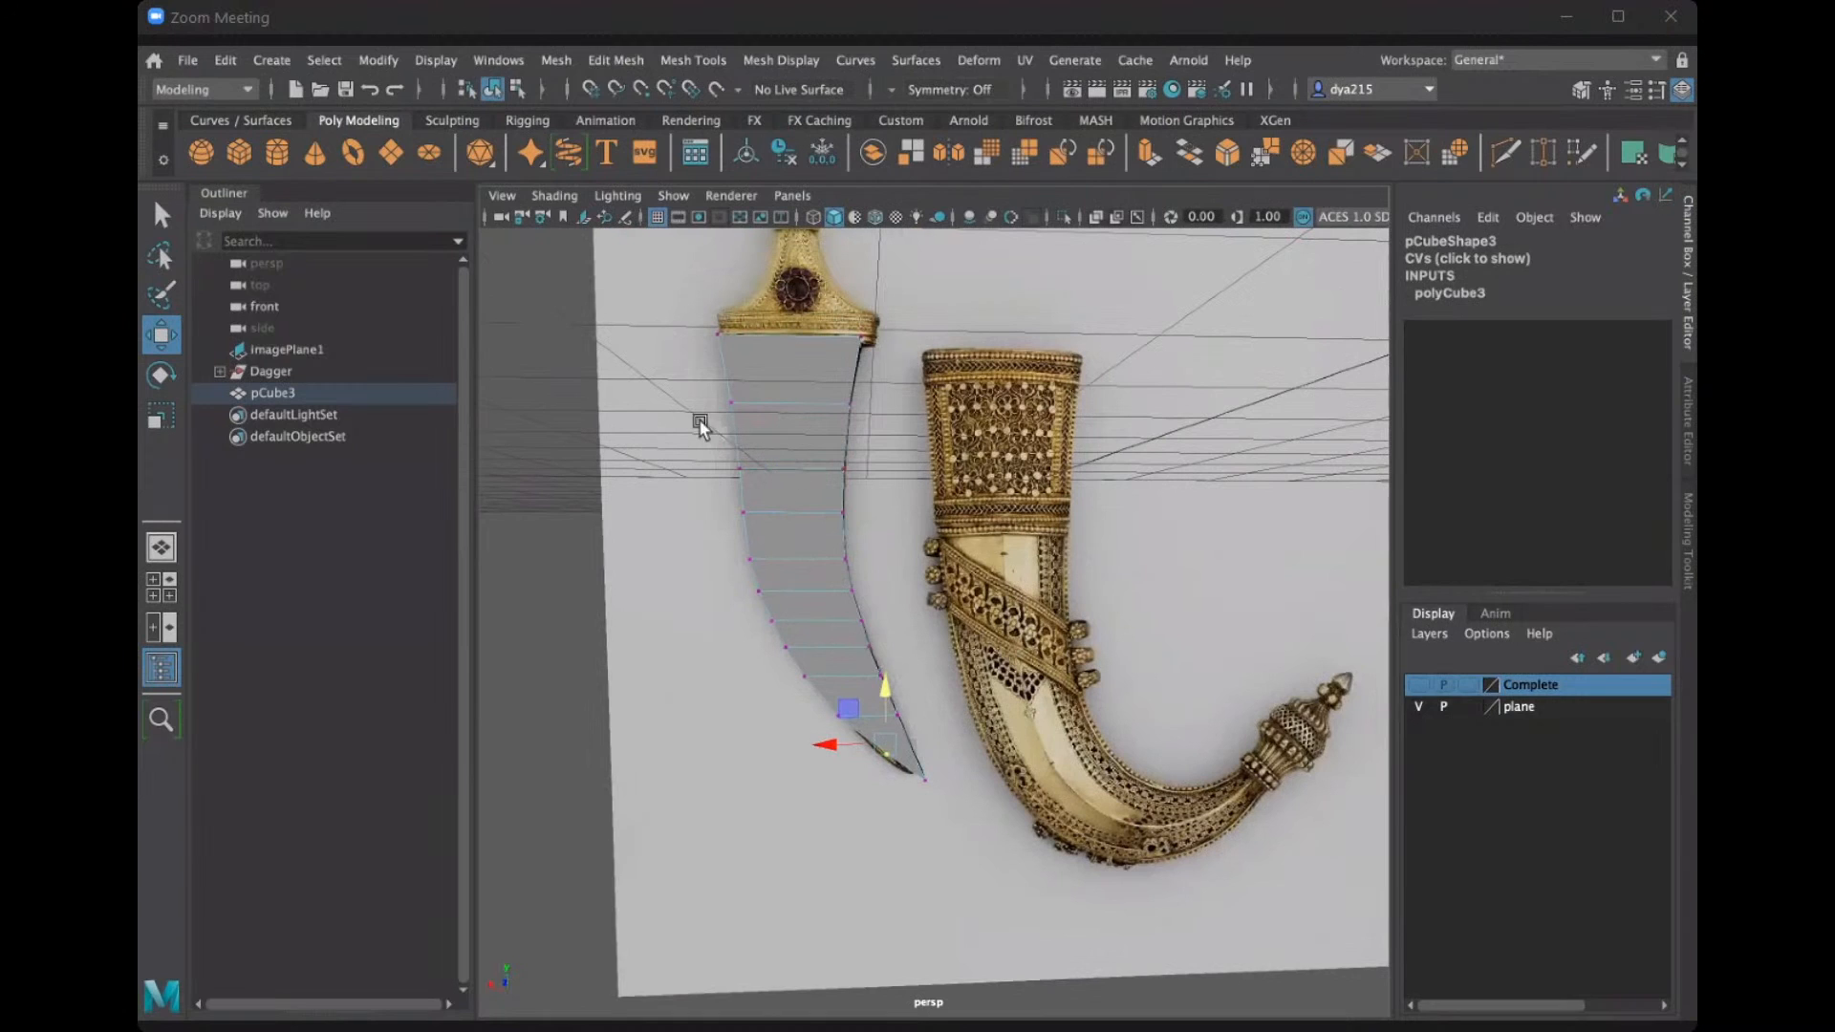
key(space)
key(space)
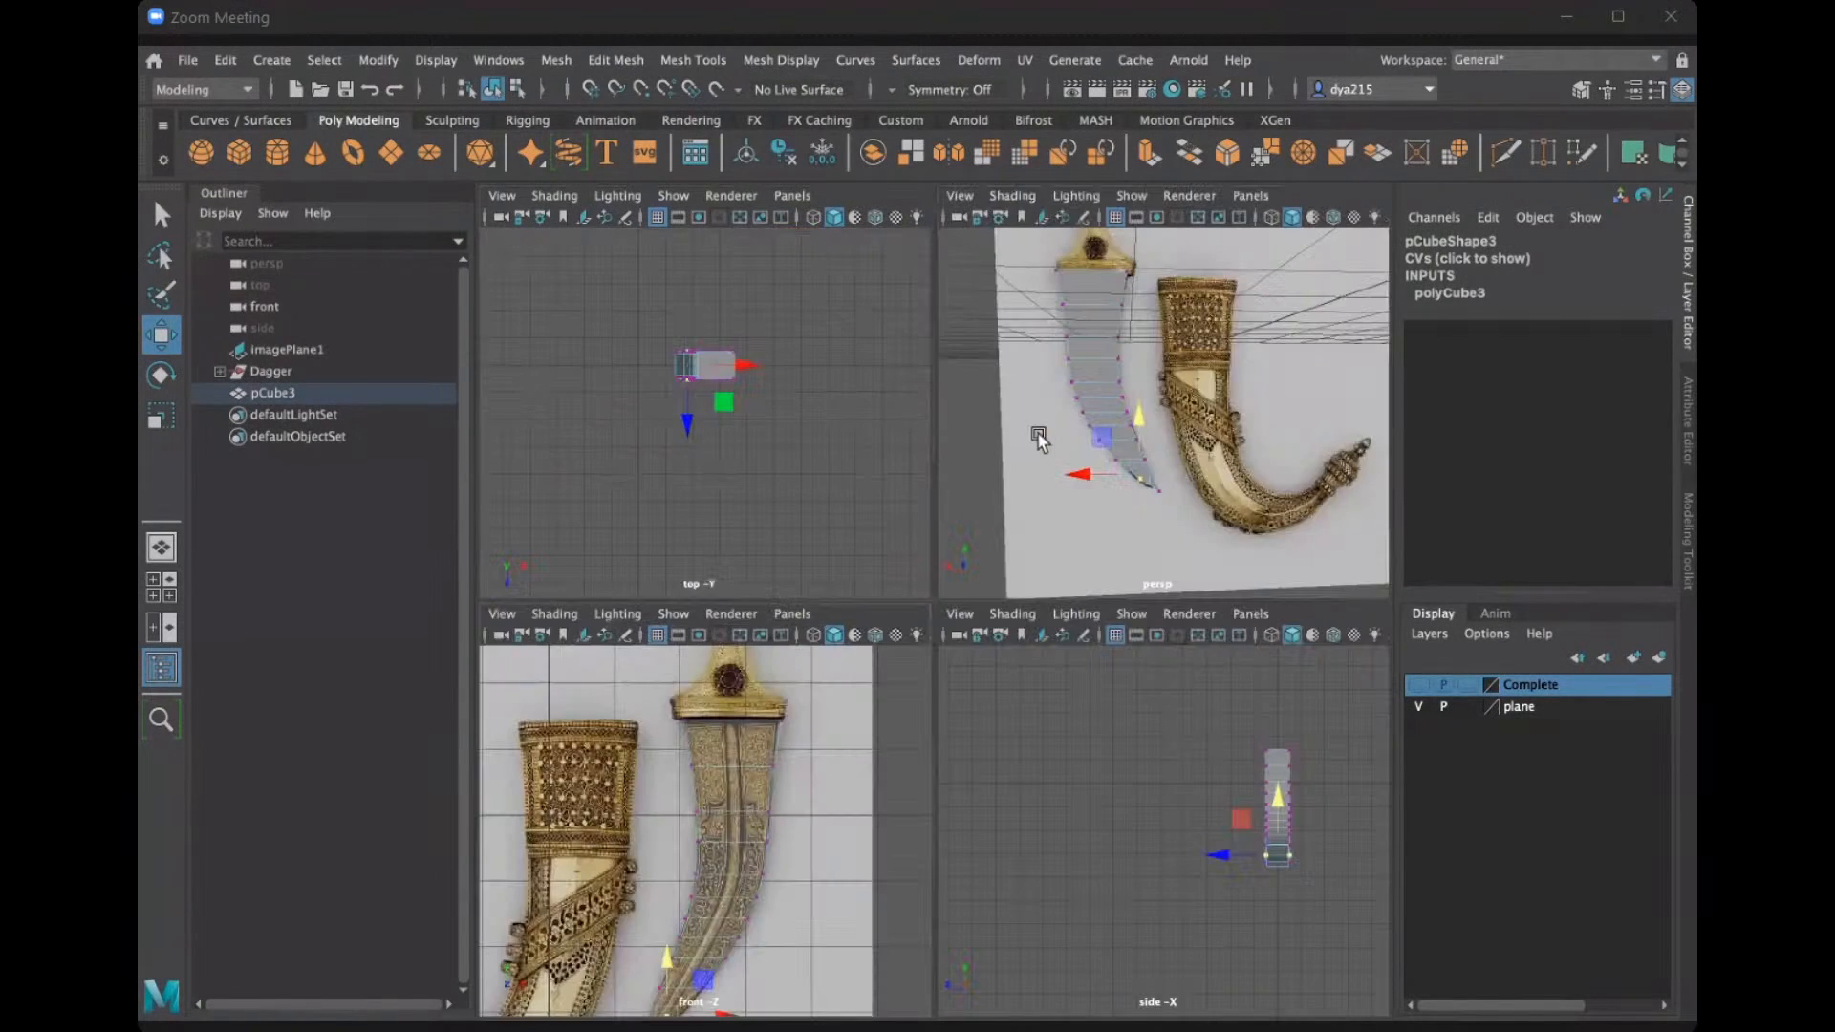
key(space)
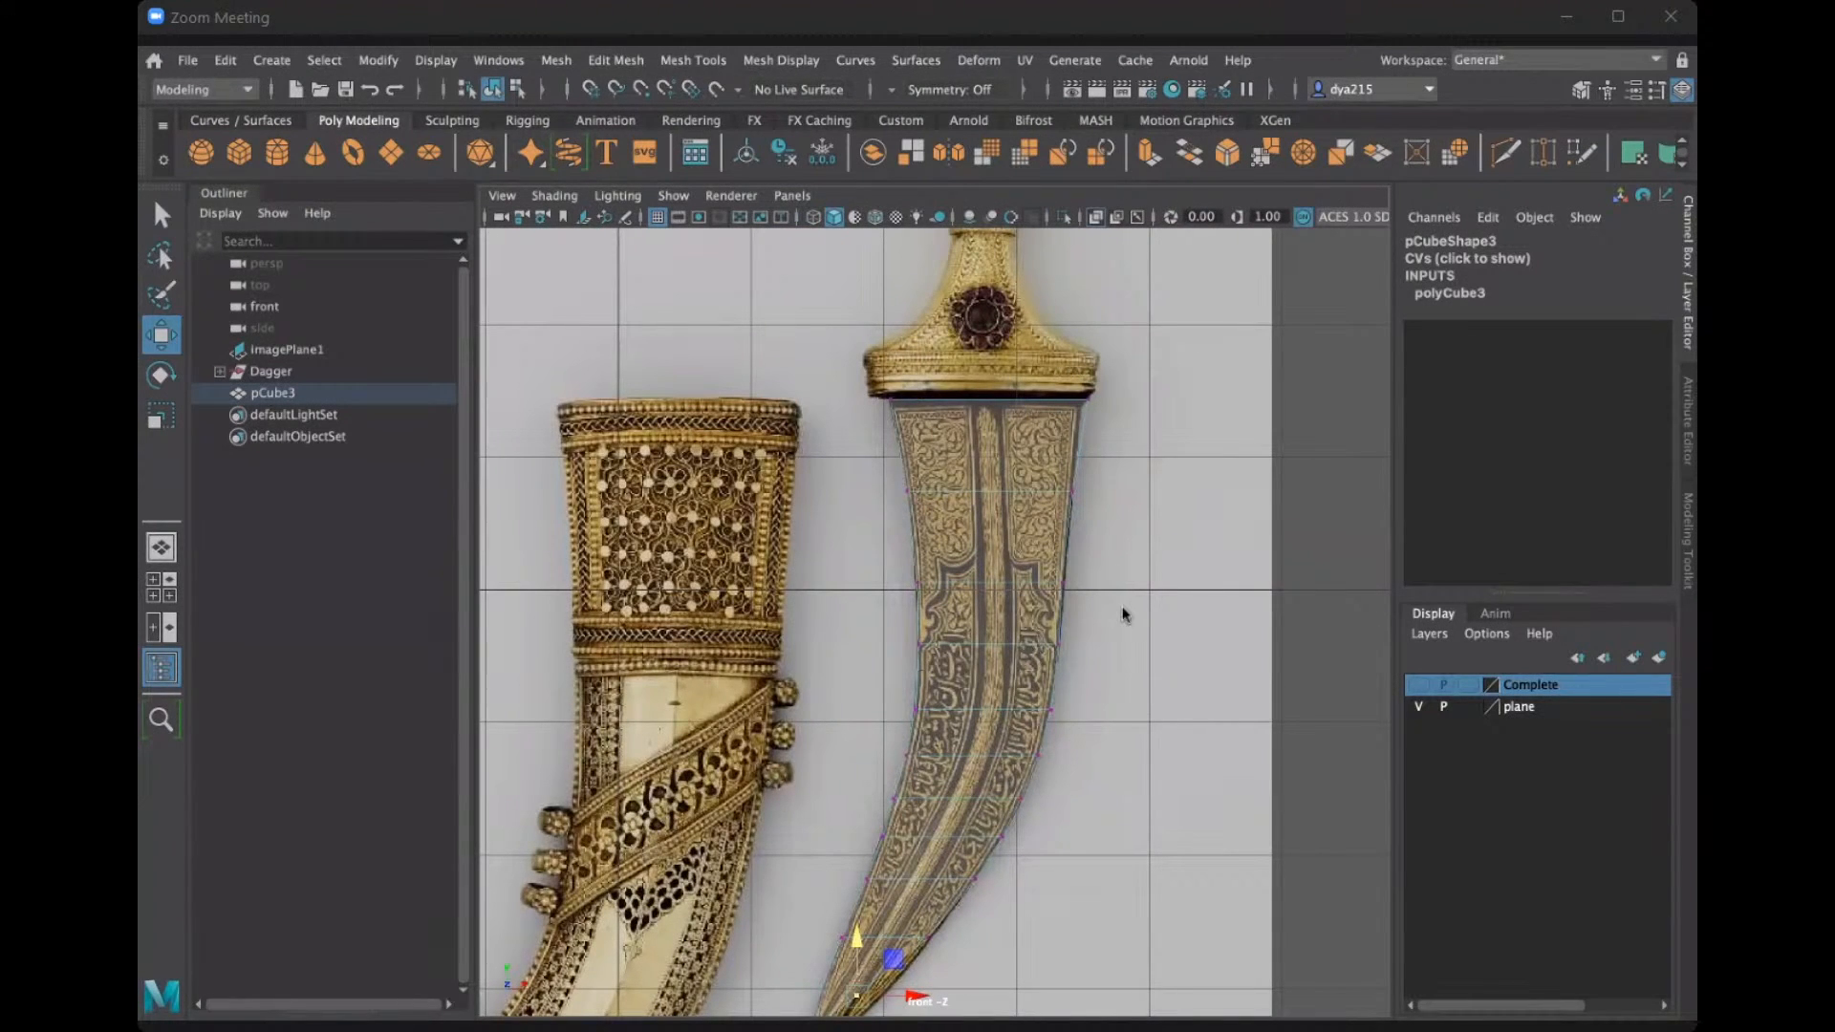
key(space)
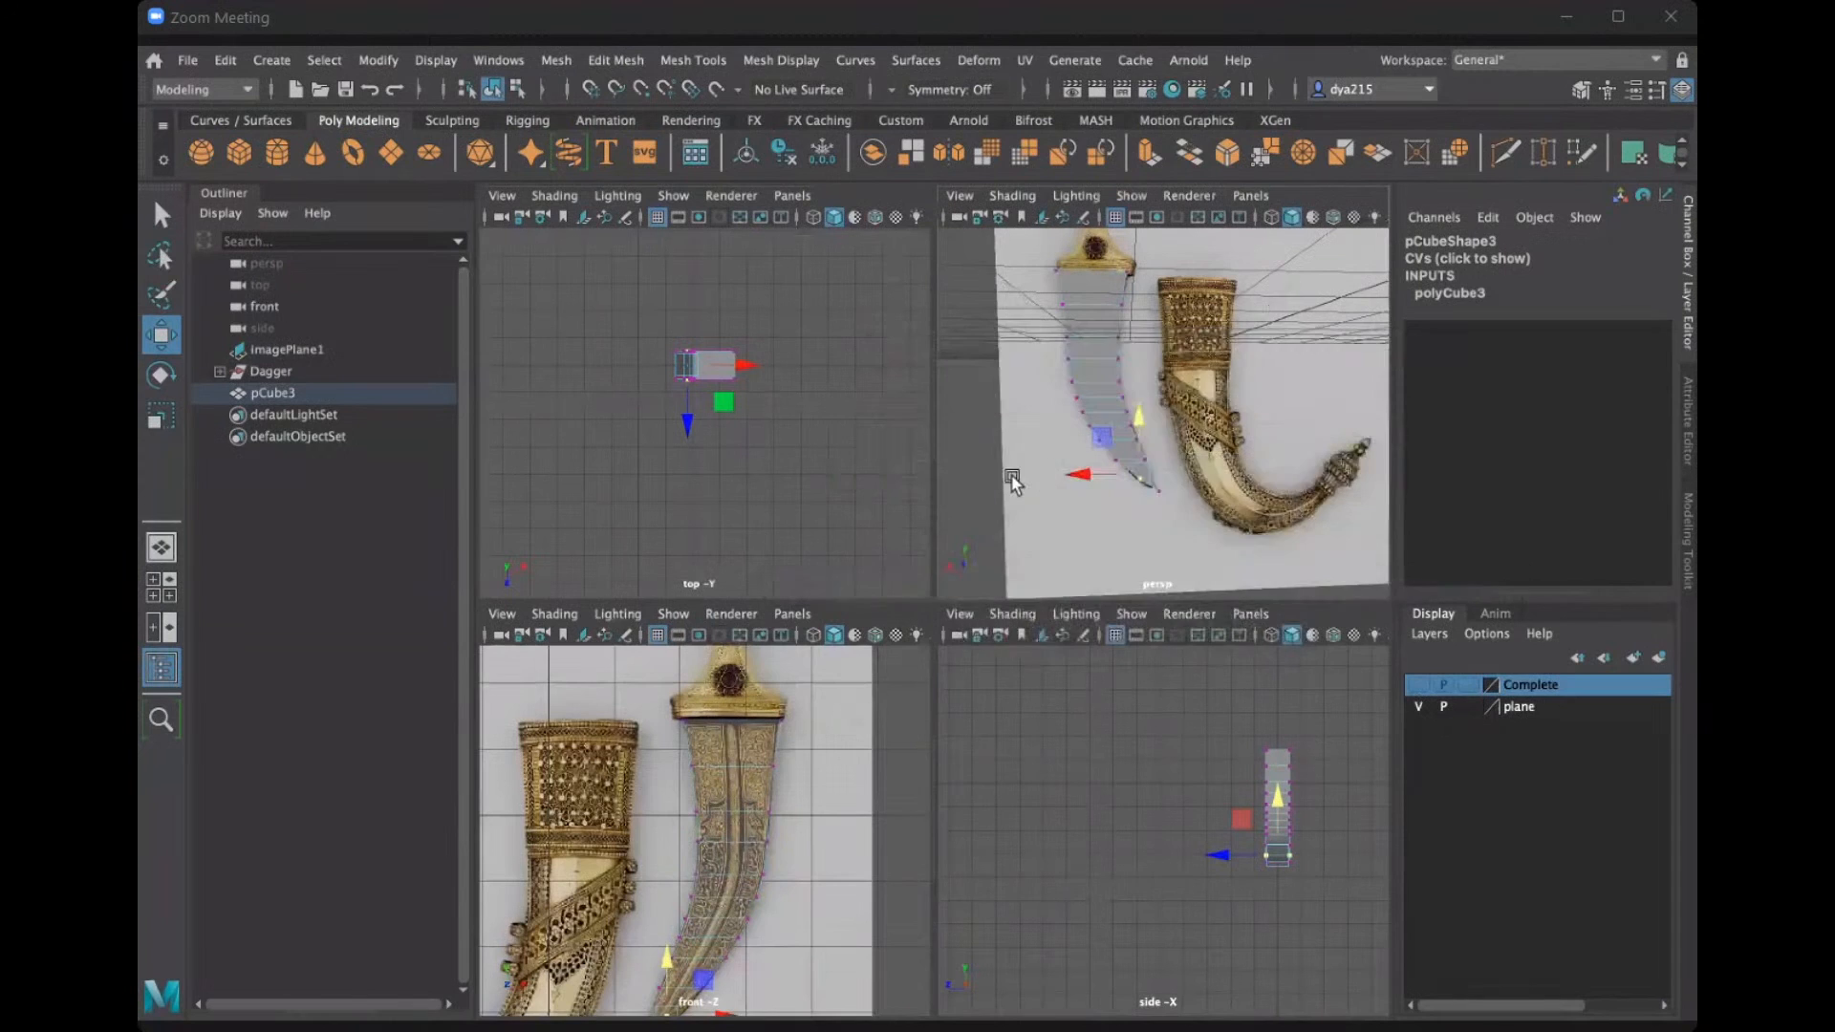
key(space)
Adjust the outer-edge vertices of the blade's upper rows sideways in the perspective view and return to object mode.
alt+drag(1007, 474, 967, 476)
alt+drag(787, 405, 698, 416)
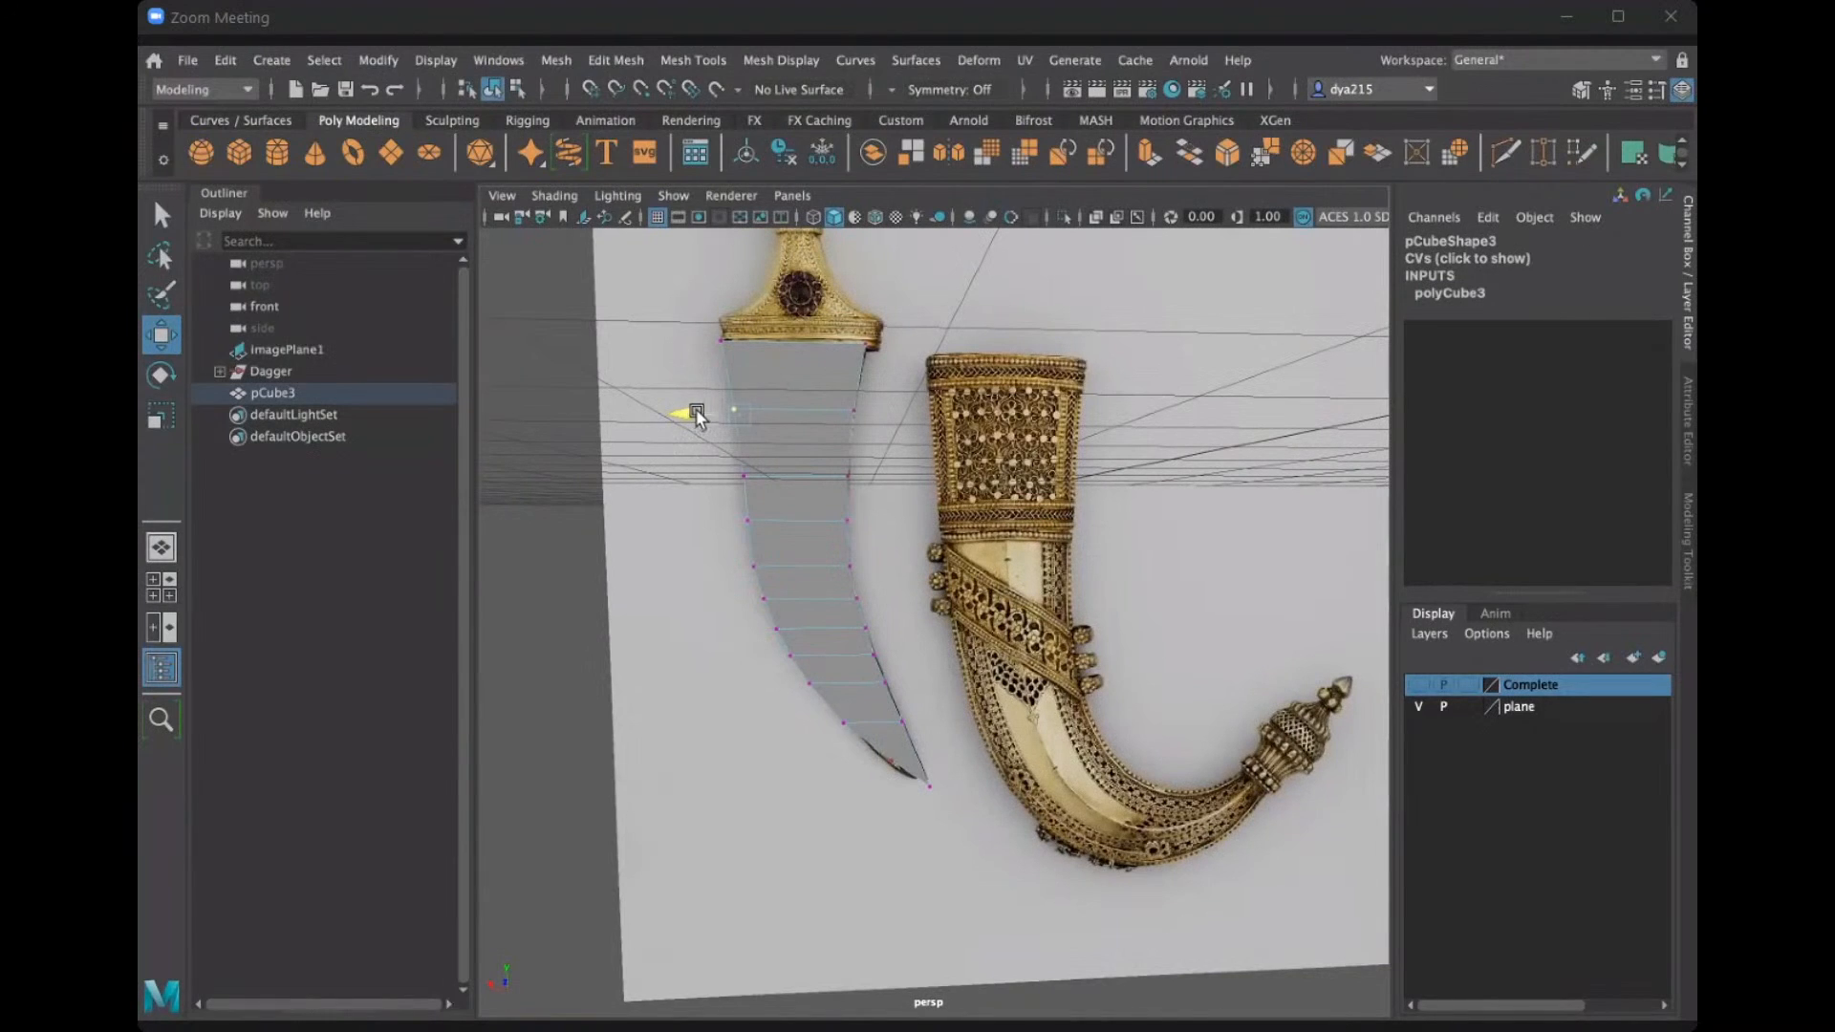
mouse_move(684, 317)
mouse_down()
mouse_move(746, 356)
mouse_move(678, 351)
mouse_up()
drag(735, 462, 692, 475)
scroll(857, 470, up, 2)
scroll(984, 452, up, 3)
scroll(824, 364, down, 4)
right_click(824, 364)
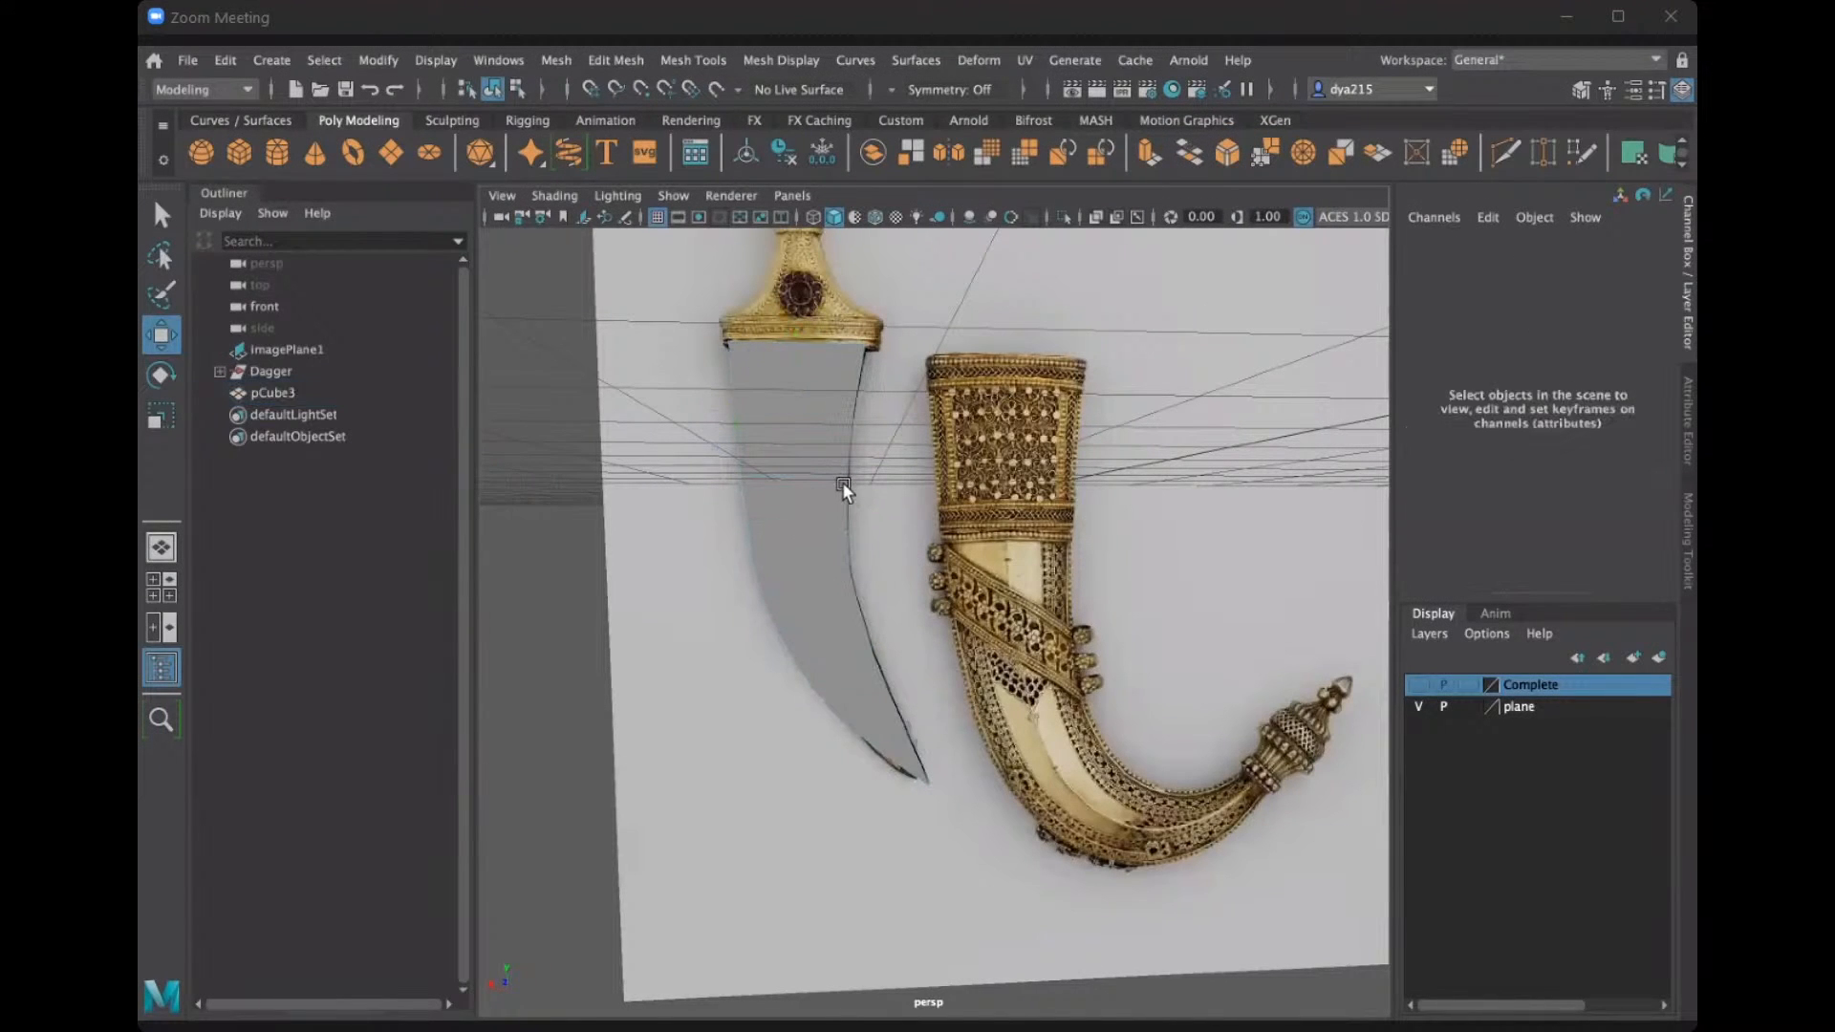
Hide the plane display layer and examine the blade's thickness from several angles.
alt+drag(841, 482, 965, 495)
click(1418, 707)
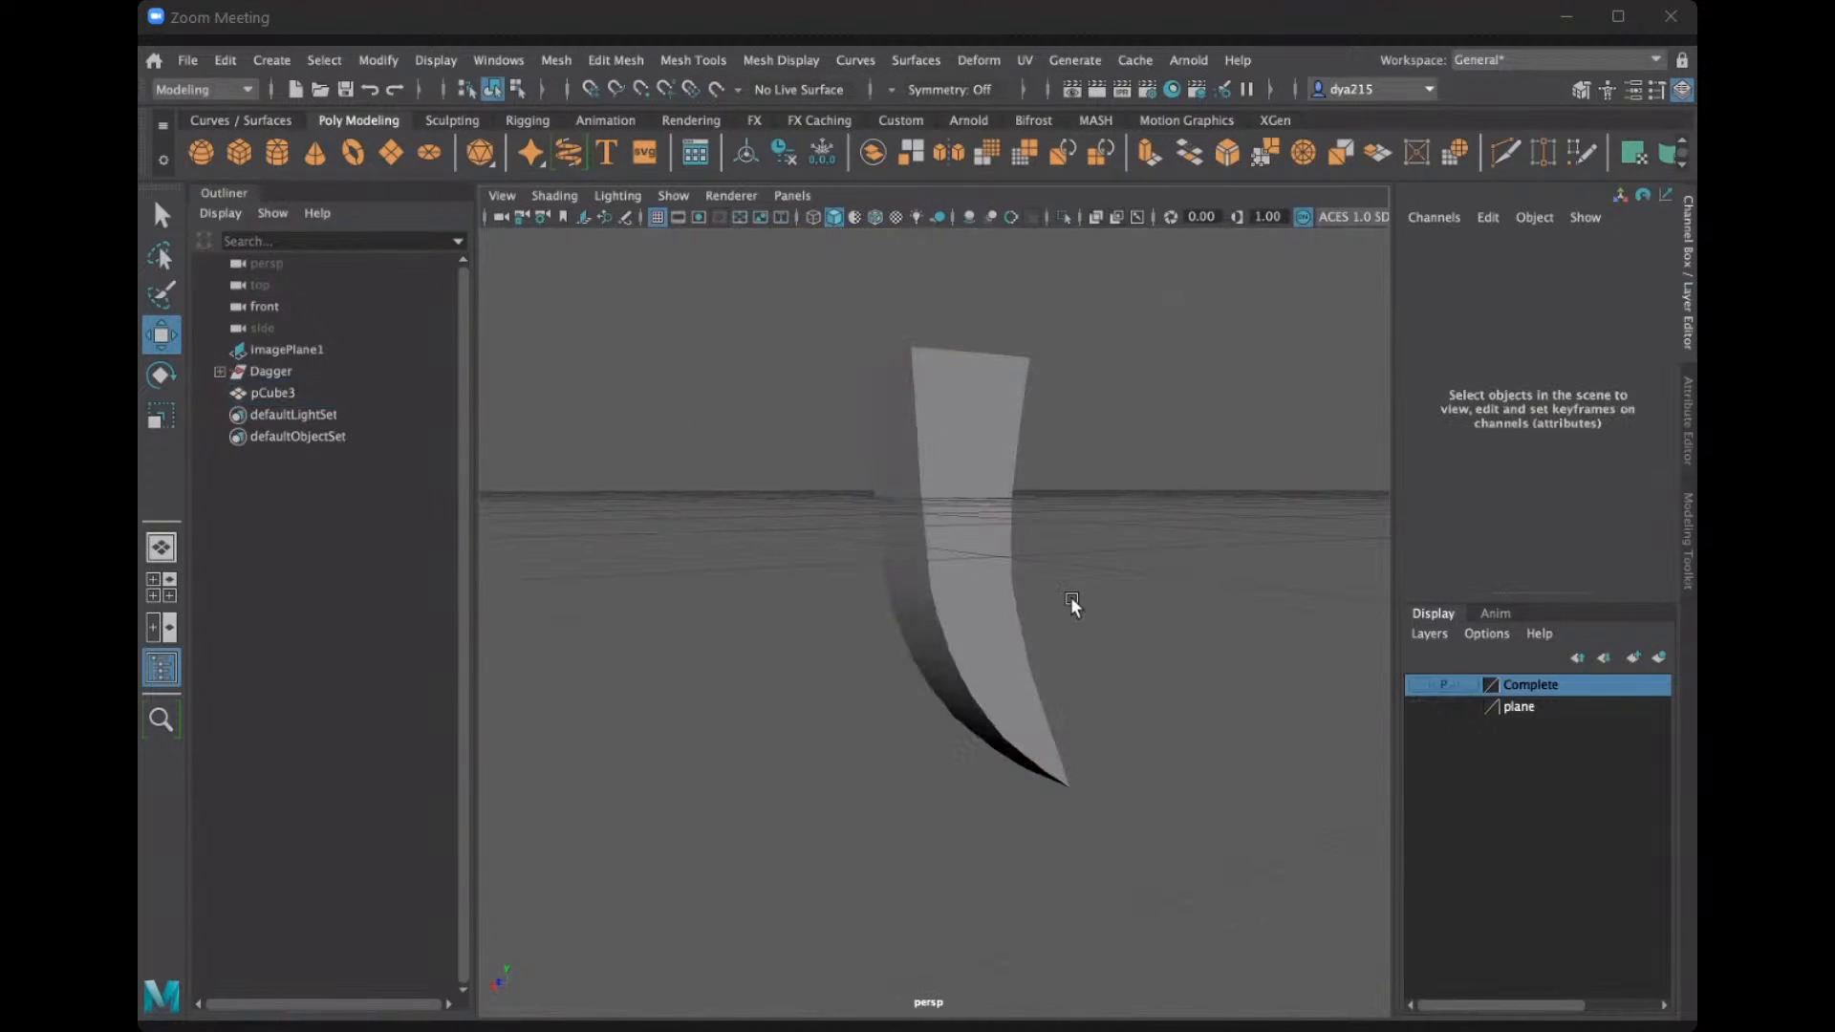
alt+drag(1070, 604, 847, 533)
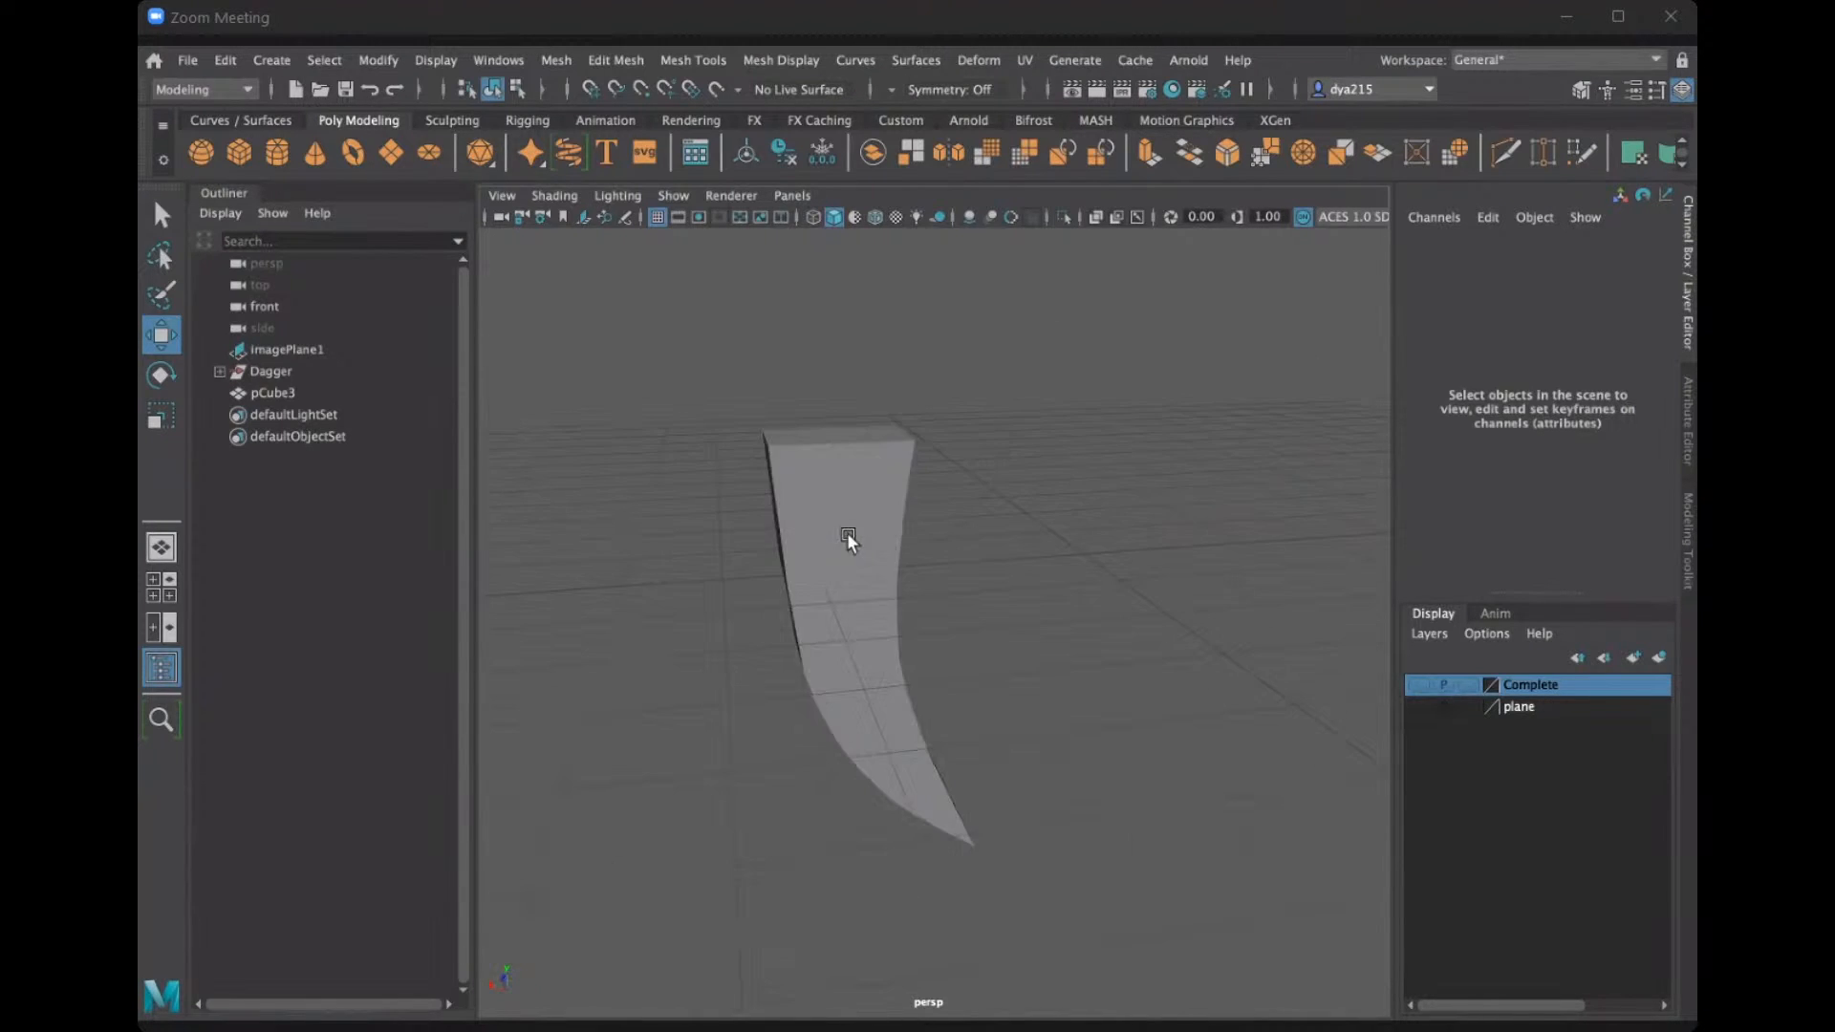
Flatten the blade by scaling it along Z to 0.009.
click(847, 532)
key(r)
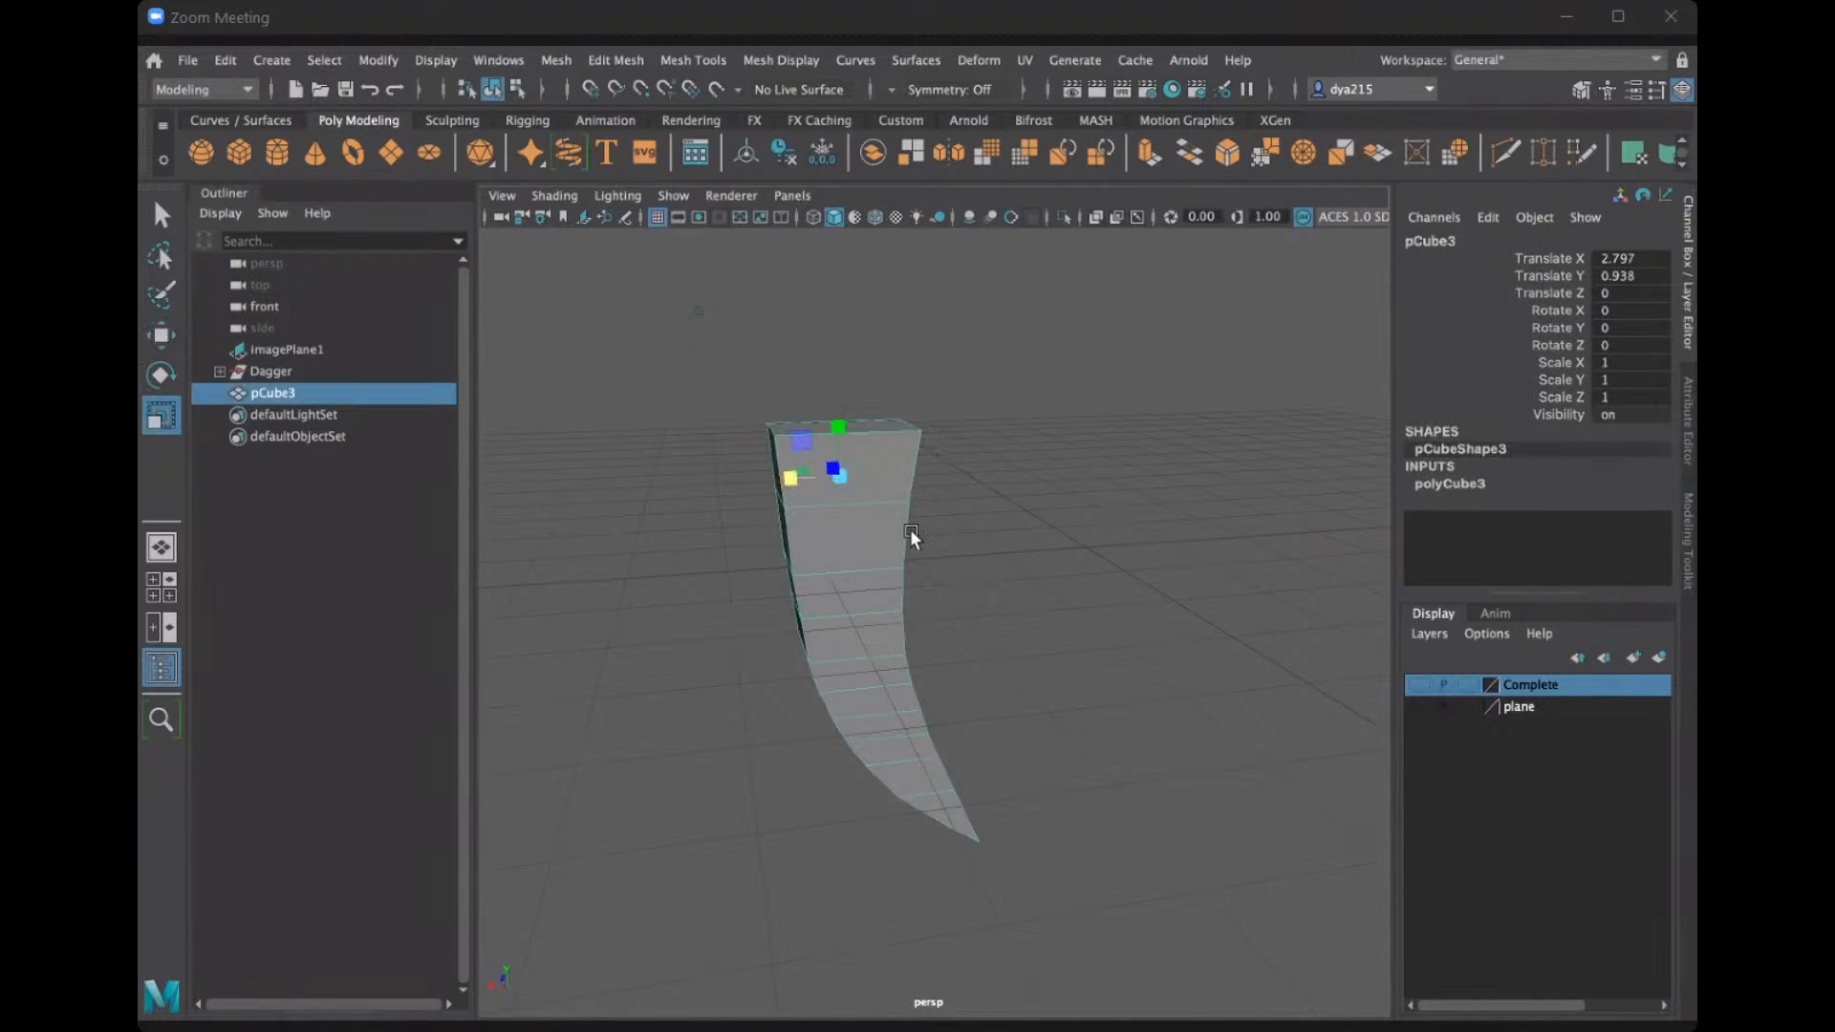
alt+drag(926, 571, 1092, 567)
alt+drag(924, 545, 880, 698)
key(f)
alt+drag(960, 449, 842, 562)
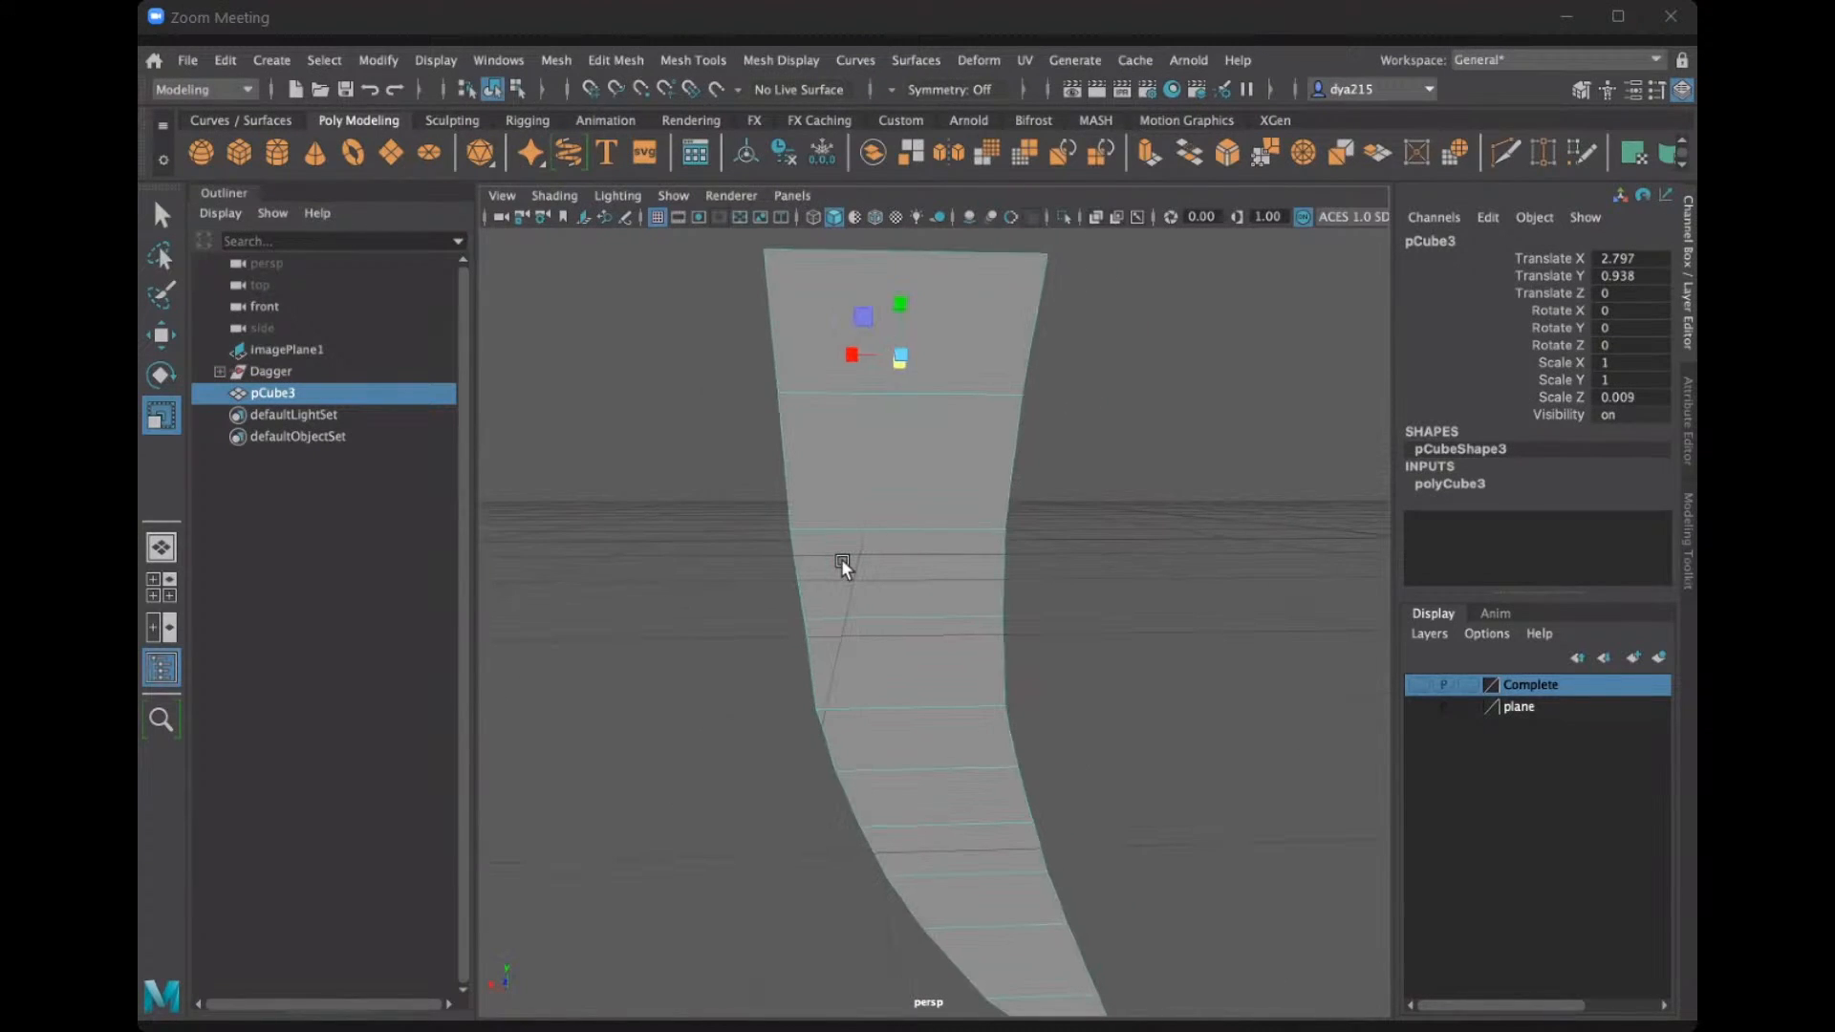
Show the plane display layer again and bring up the dagger in the front view.
key(space)
key(space)
click(1420, 707)
key(space)
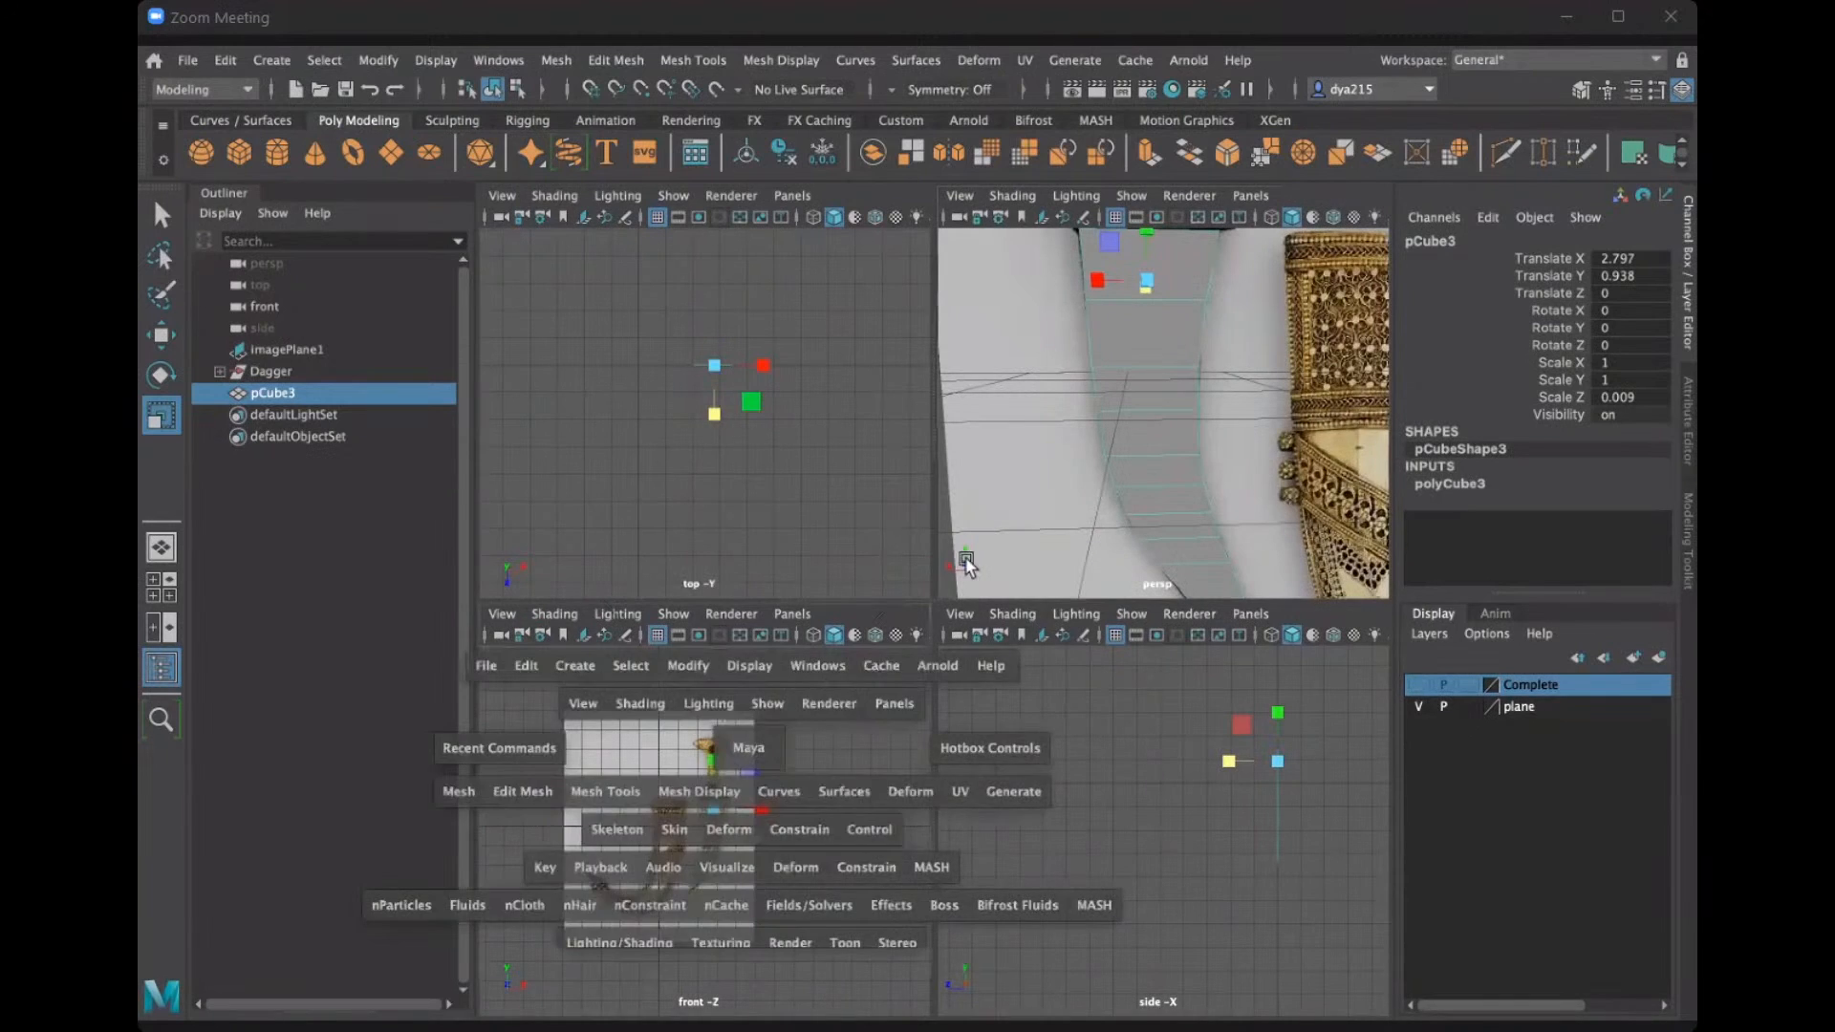
scroll(1135, 444, up, 4)
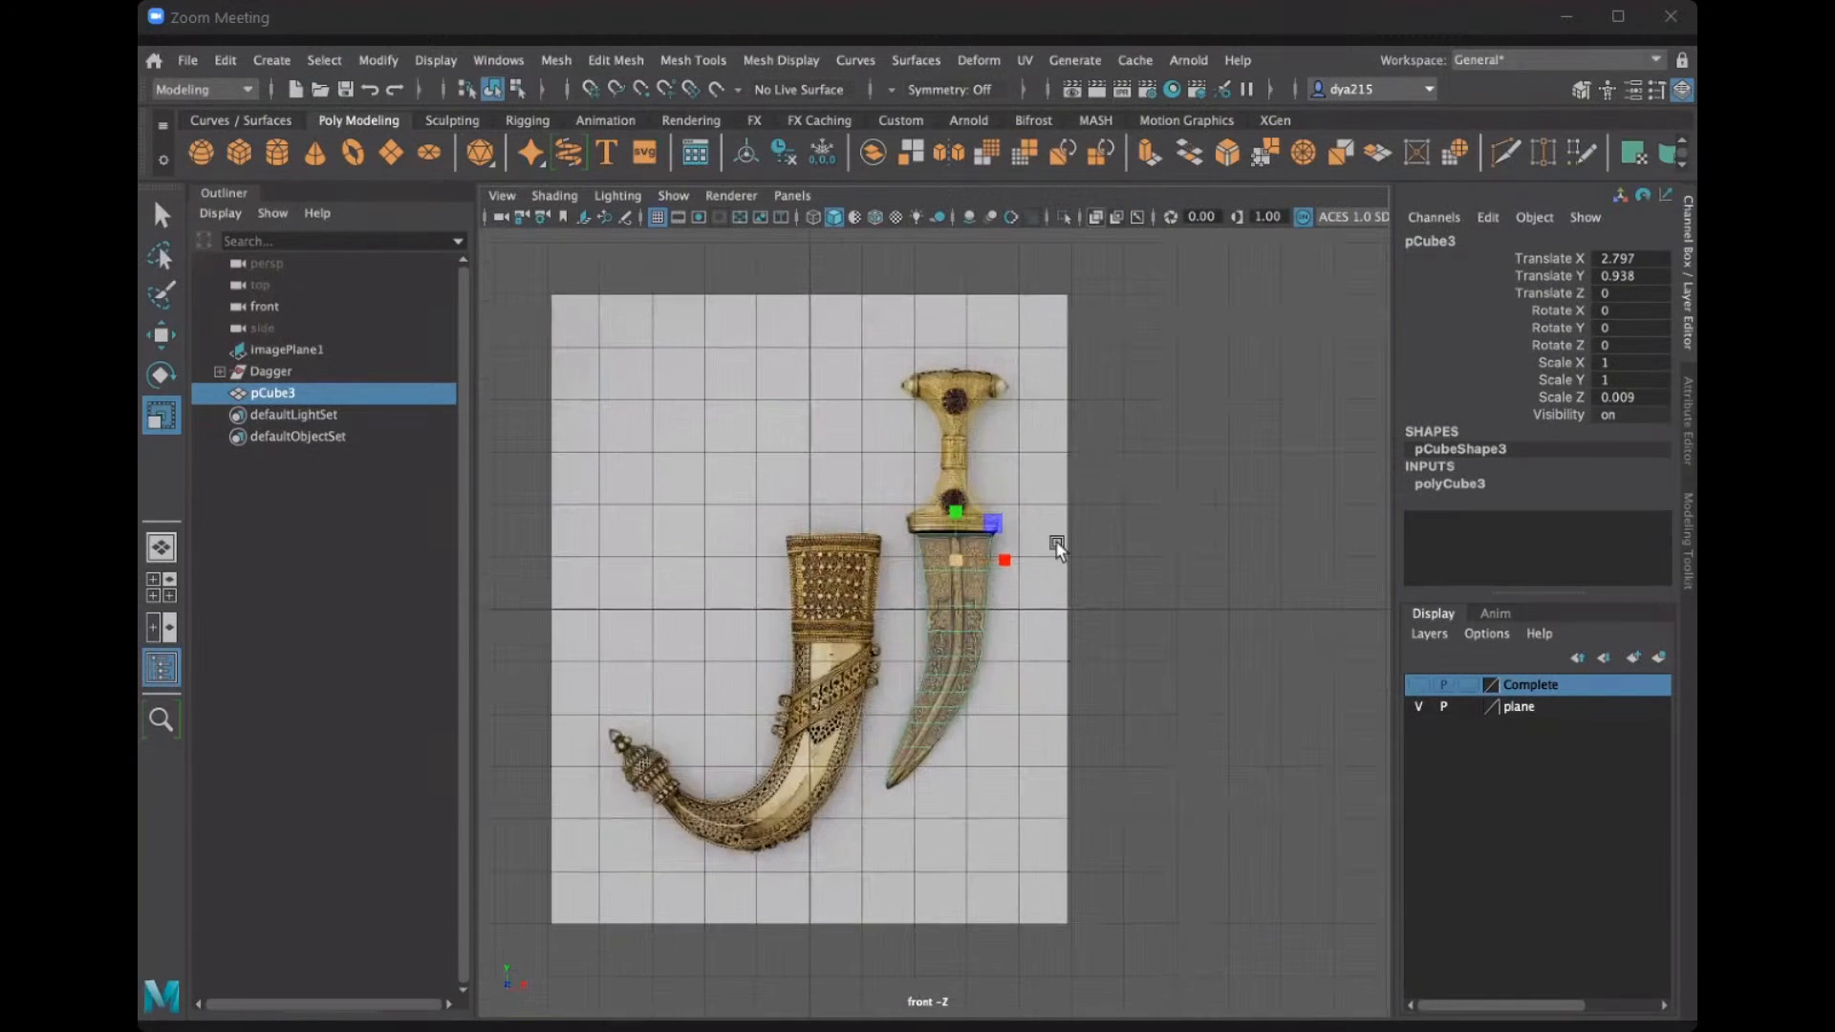
scroll(950, 698, up, 3)
Examine the hilt's shape on the reference image from its base to the pommel.
alt+middle_drag(959, 356, 908, 503)
scroll(907, 503, up, 3)
right_drag(901, 401, 965, 370)
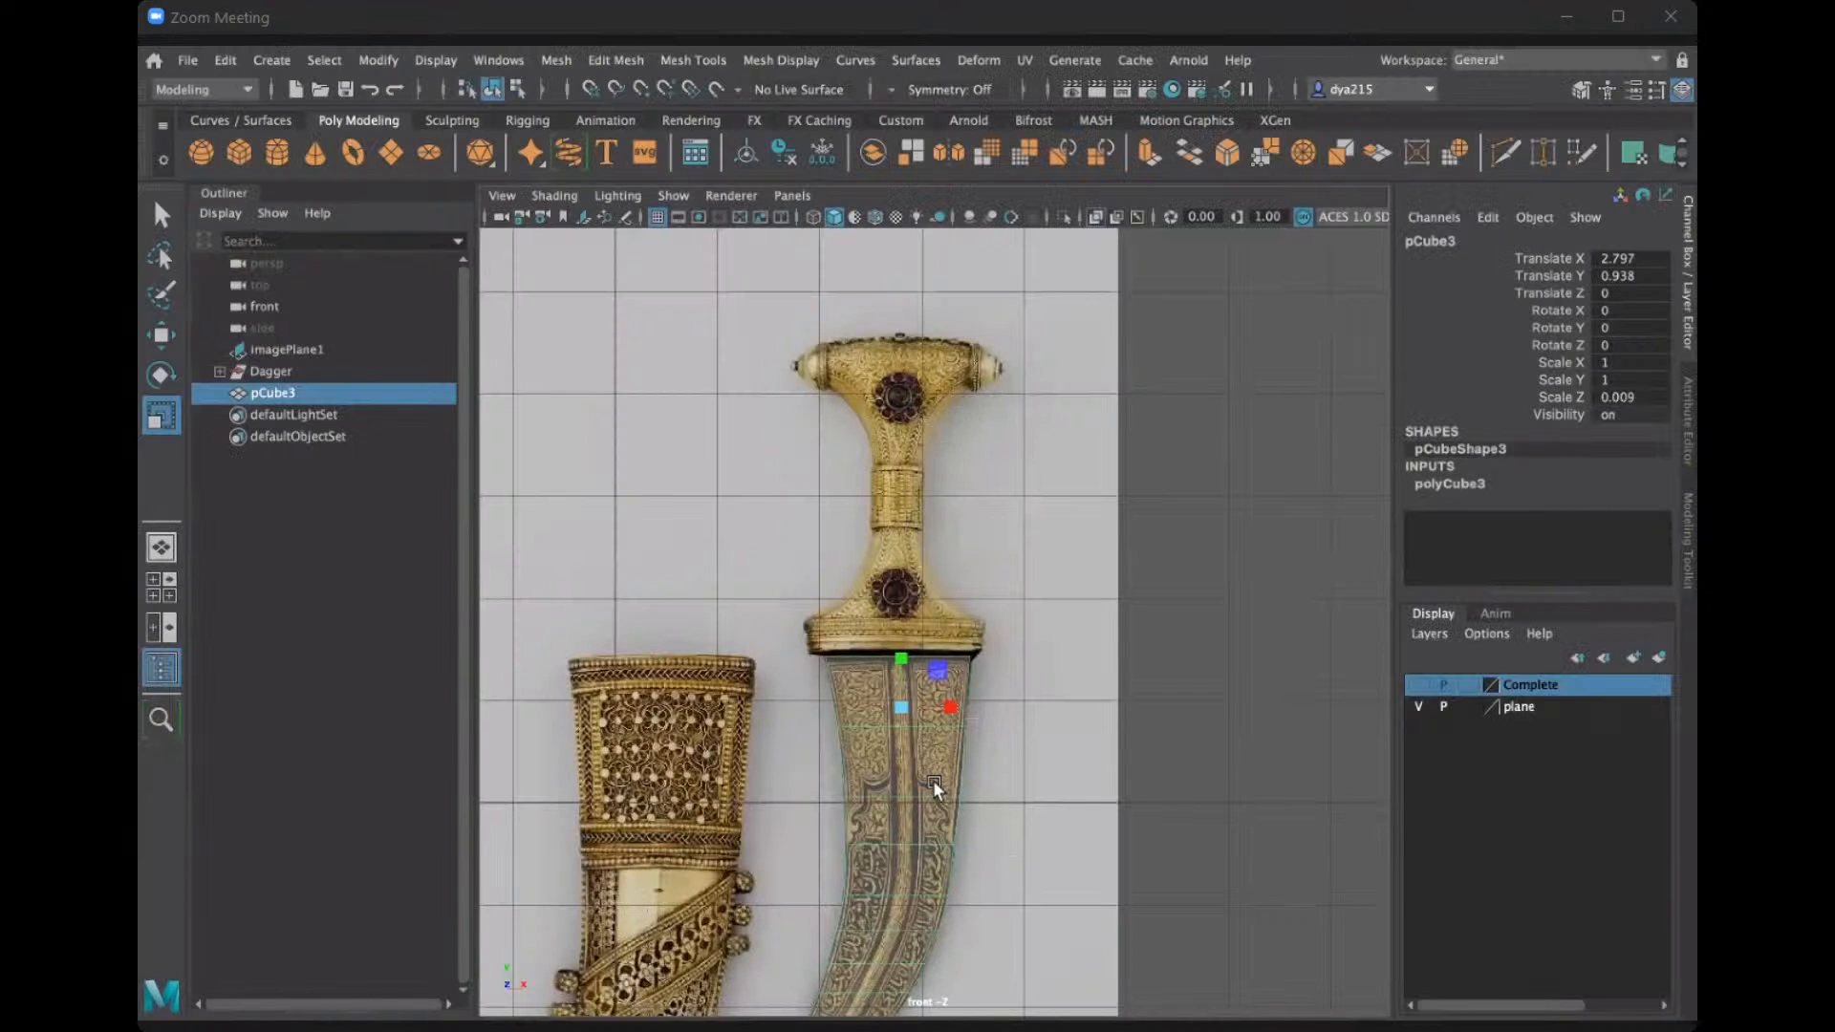
alt+middle_drag(1013, 765, 925, 578)
scroll(1096, 565, up, 2)
scroll(963, 803, down, 4)
scroll(961, 650, up, 2)
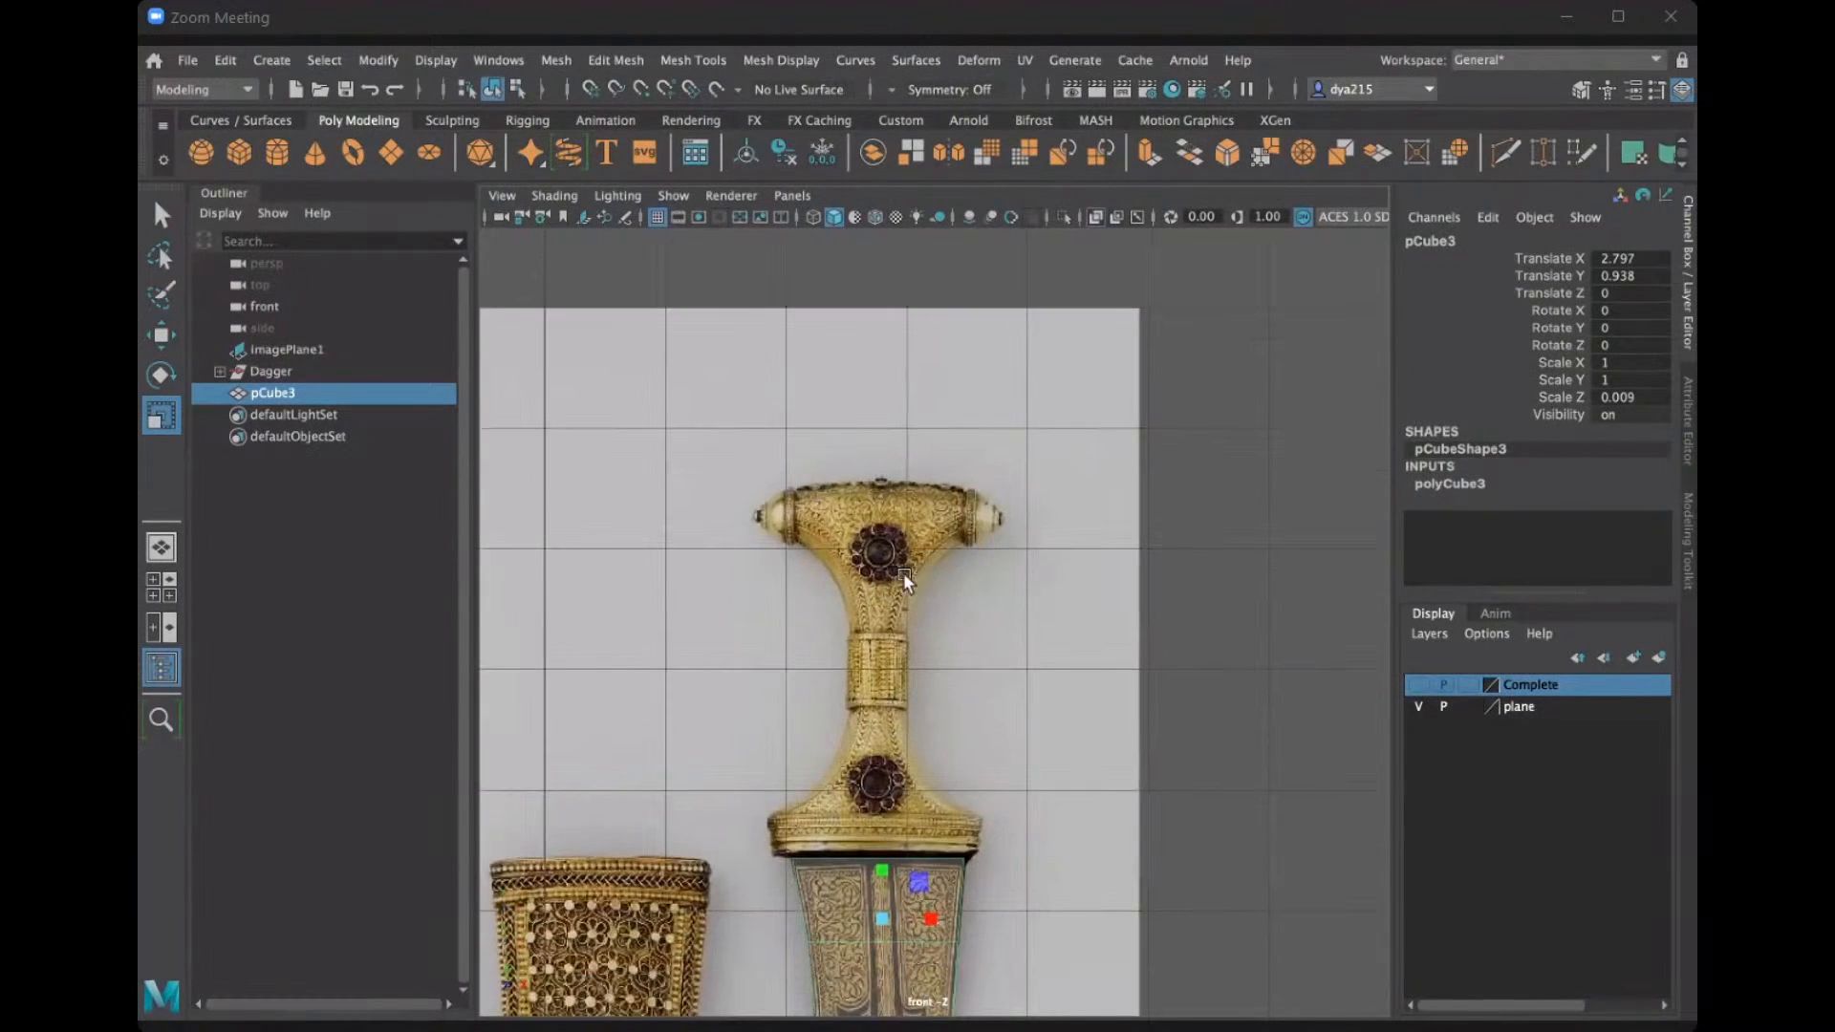
scroll(903, 574, down, 4)
scroll(573, 277, up, 3)
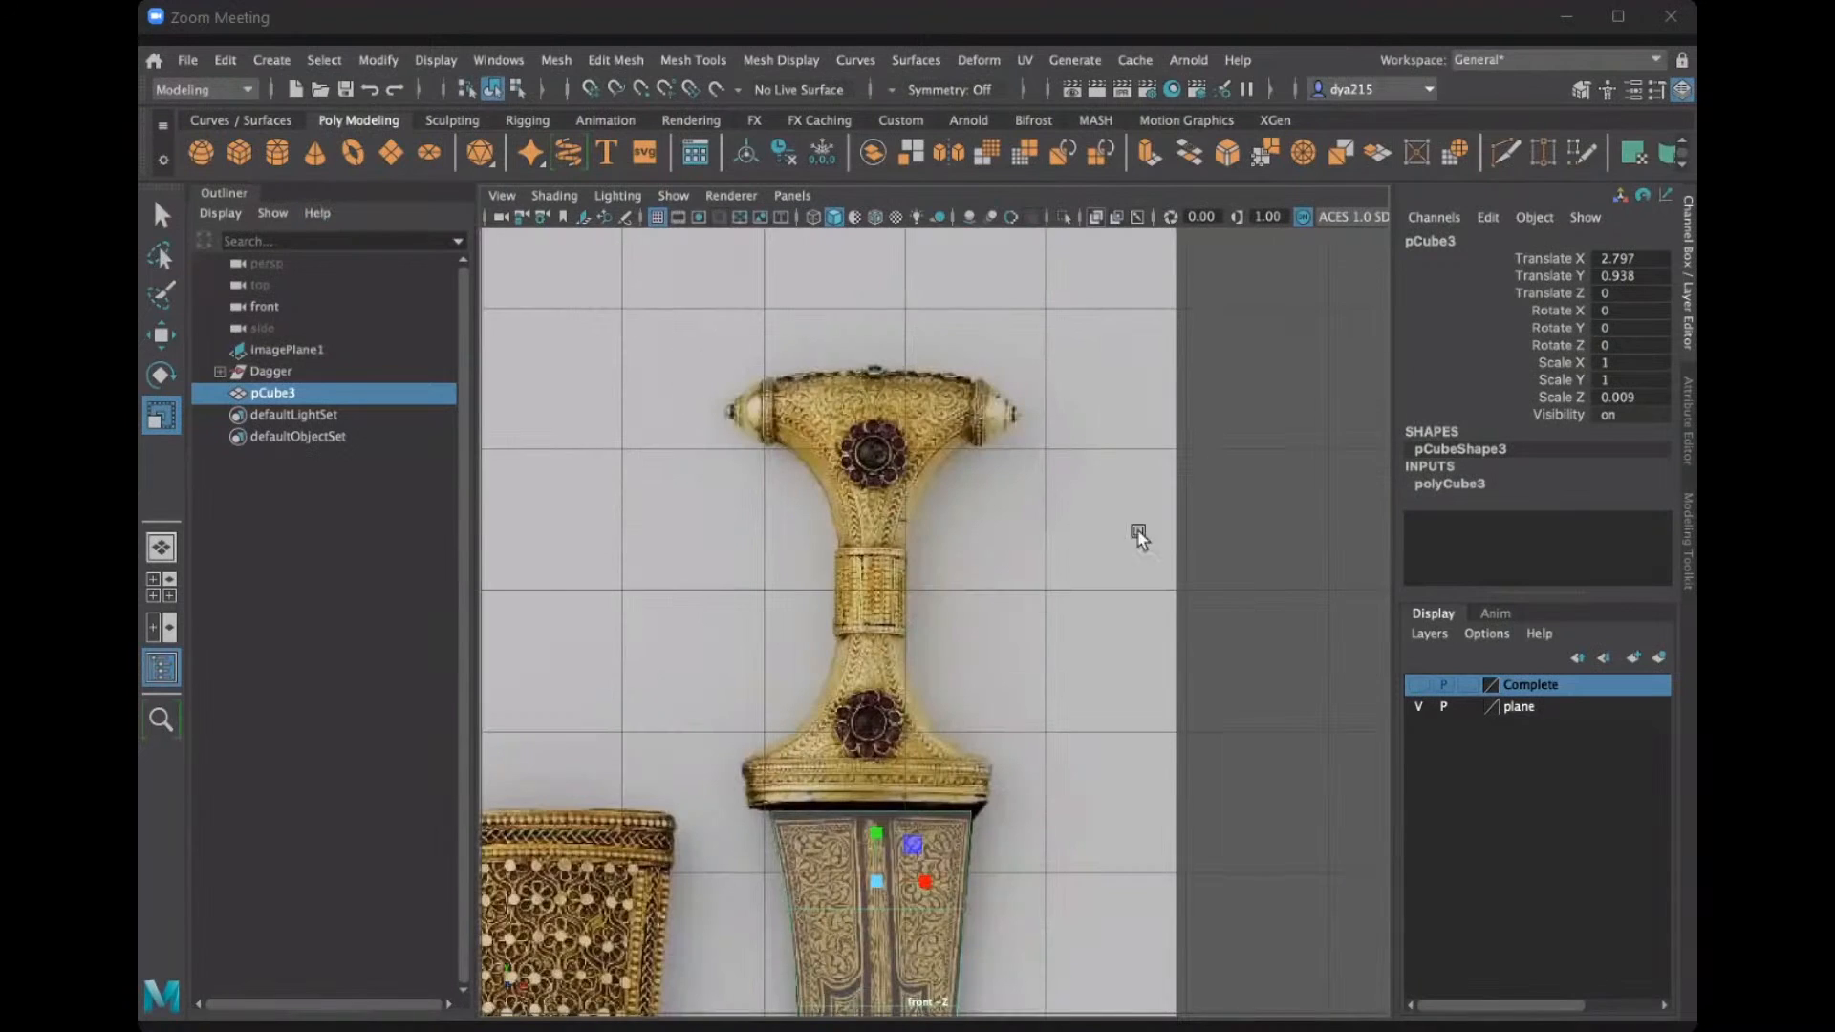
Create a polygon cube and move it over the hilt's lower part at about X 2.803, Y 2.076.
click(241, 145)
scroll(755, 834, down, 3)
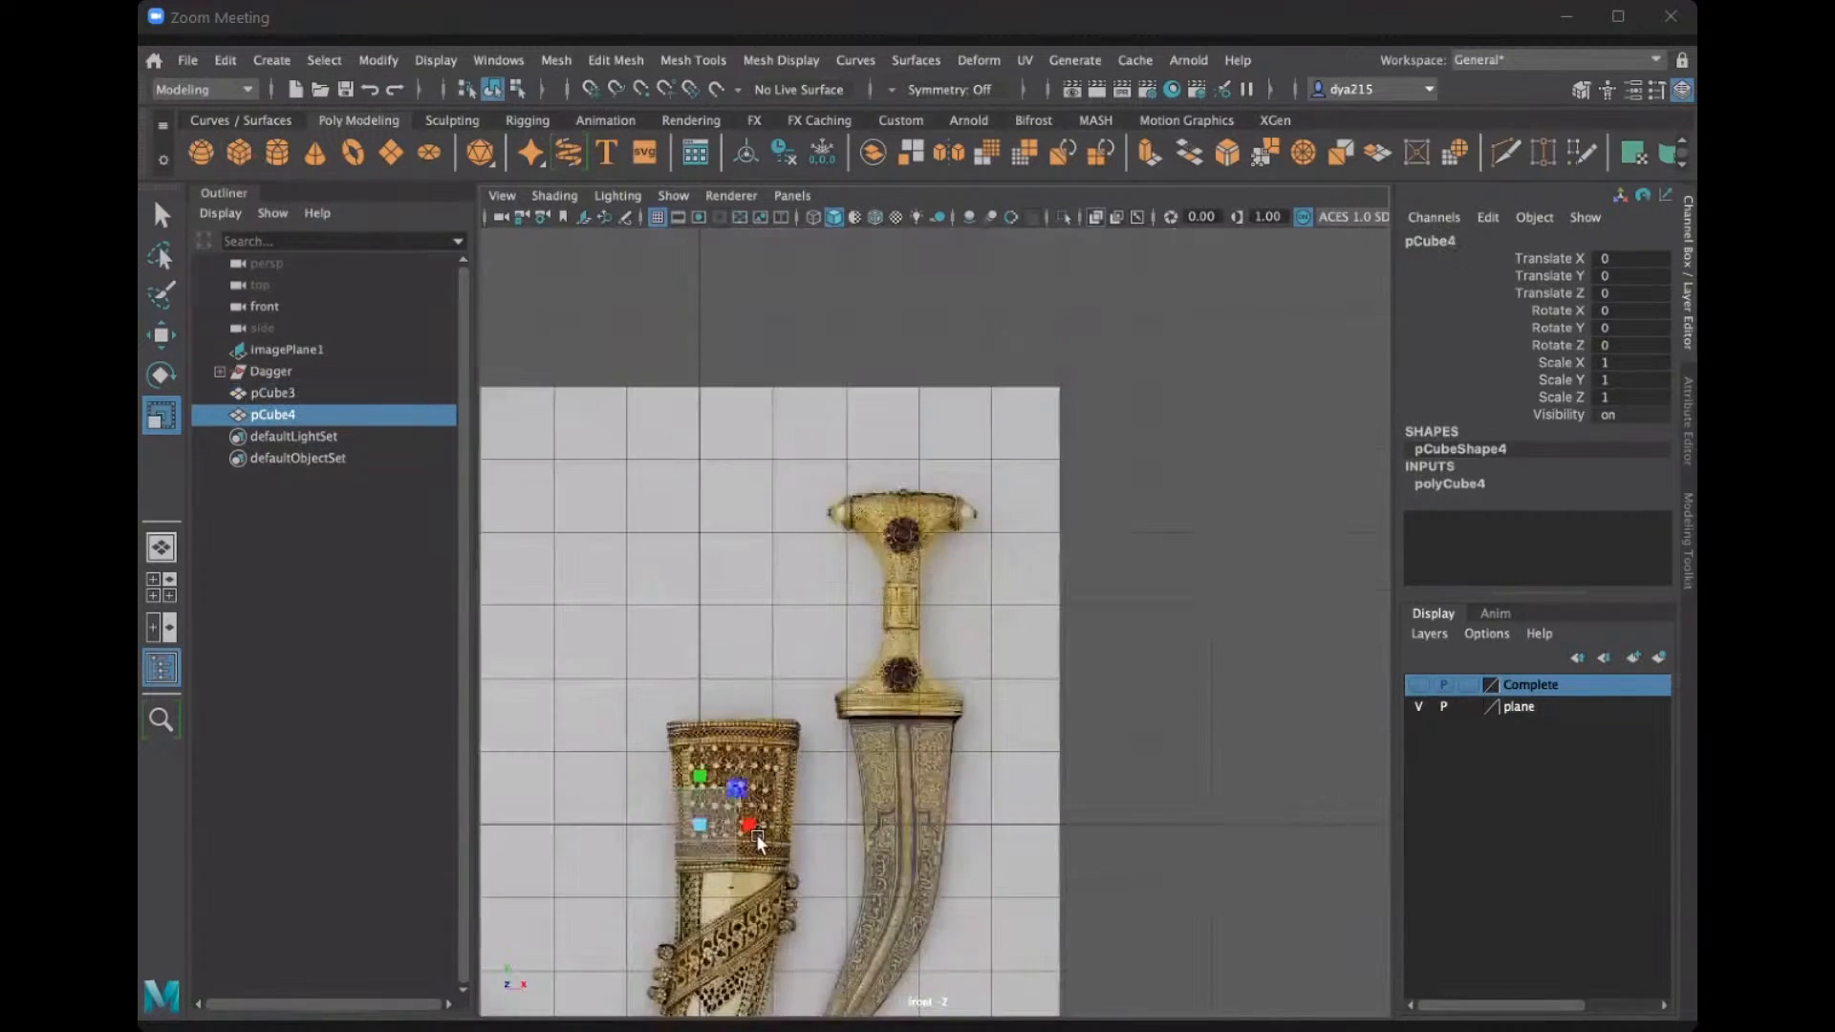
key(w)
drag(749, 827, 963, 828)
drag(905, 769, 927, 618)
Set the new hilt cube's height subdivisions to 10.
scroll(912, 599, up, 1)
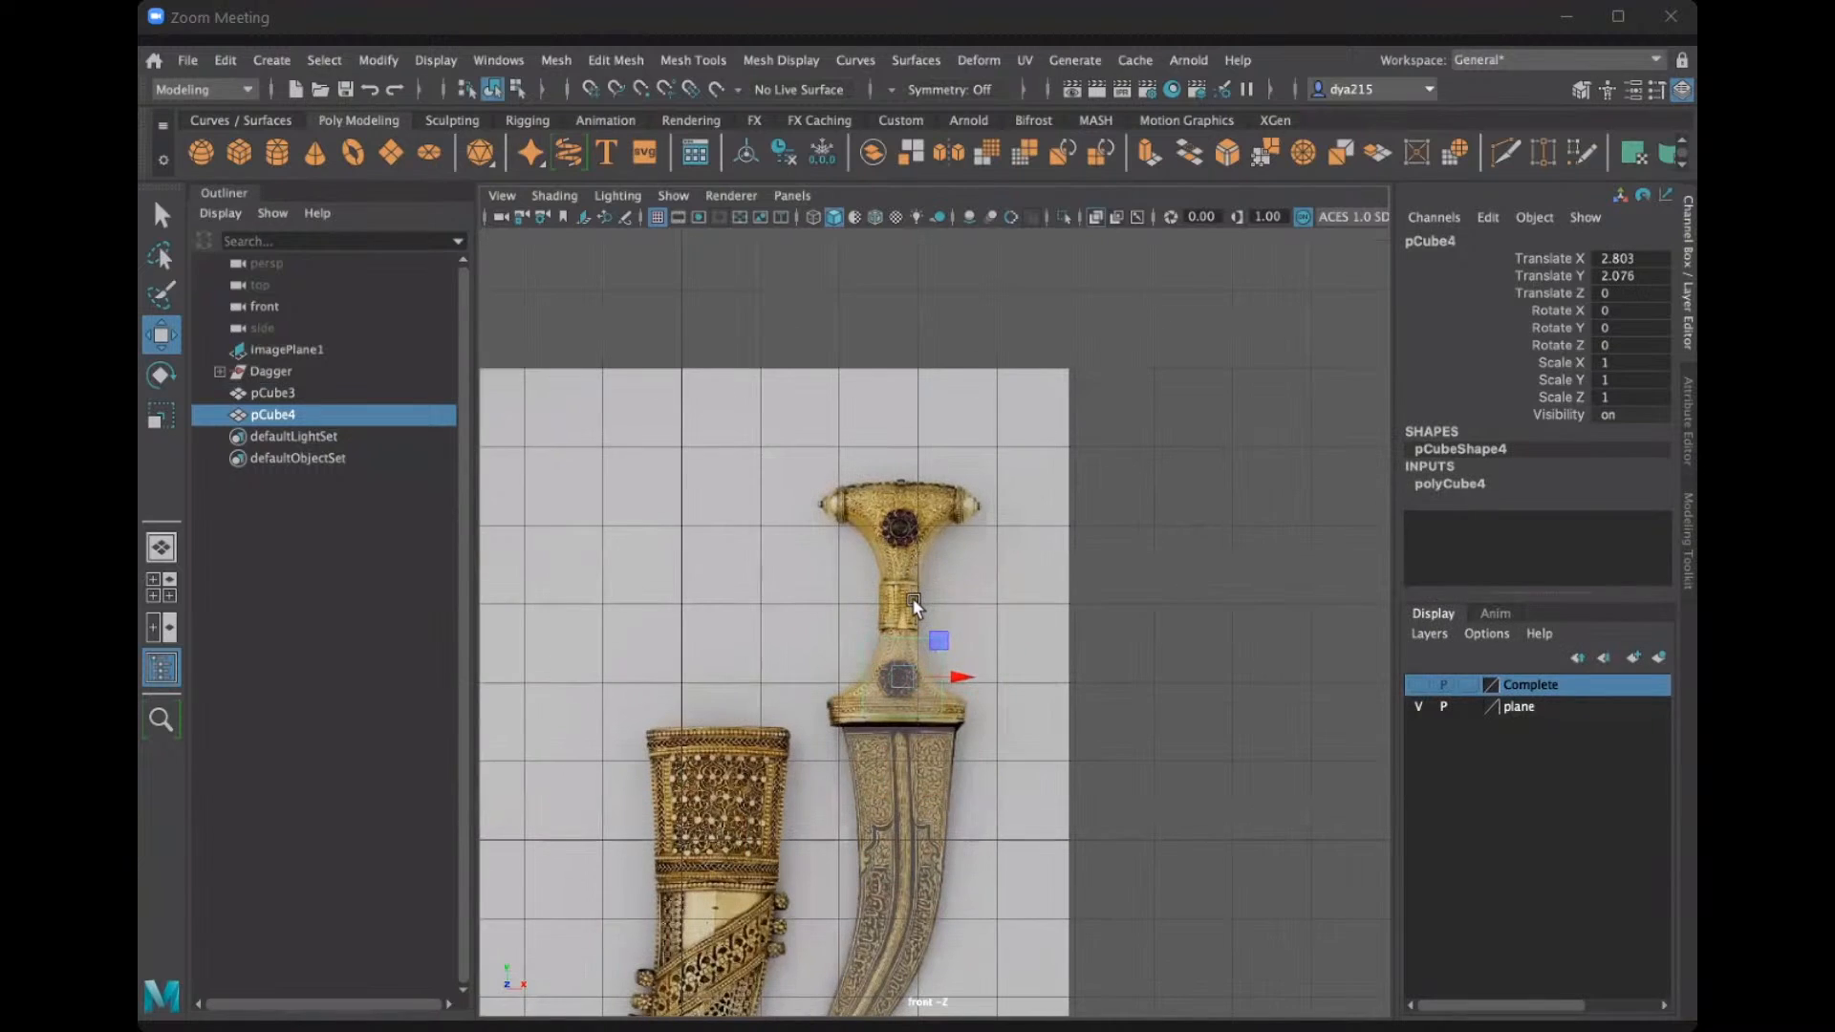
scroll(914, 600, up, 2)
scroll(989, 588, up, 1)
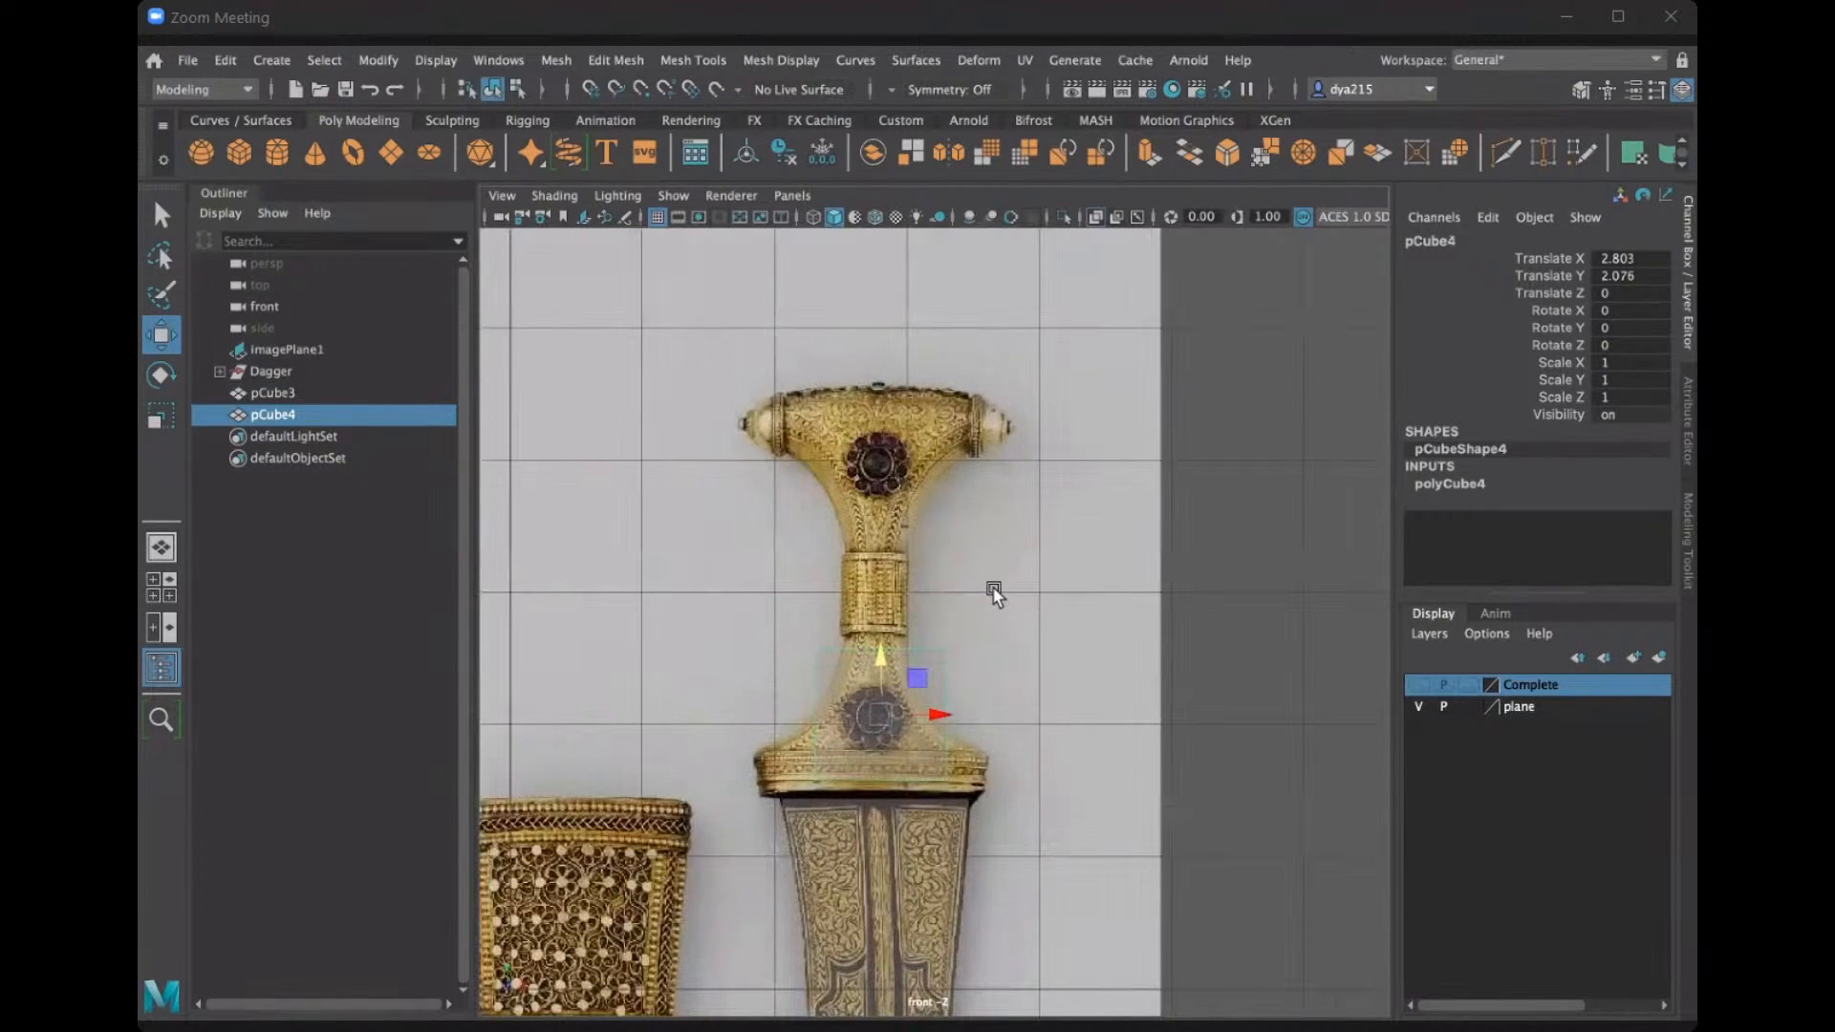
scroll(992, 586, up, 1)
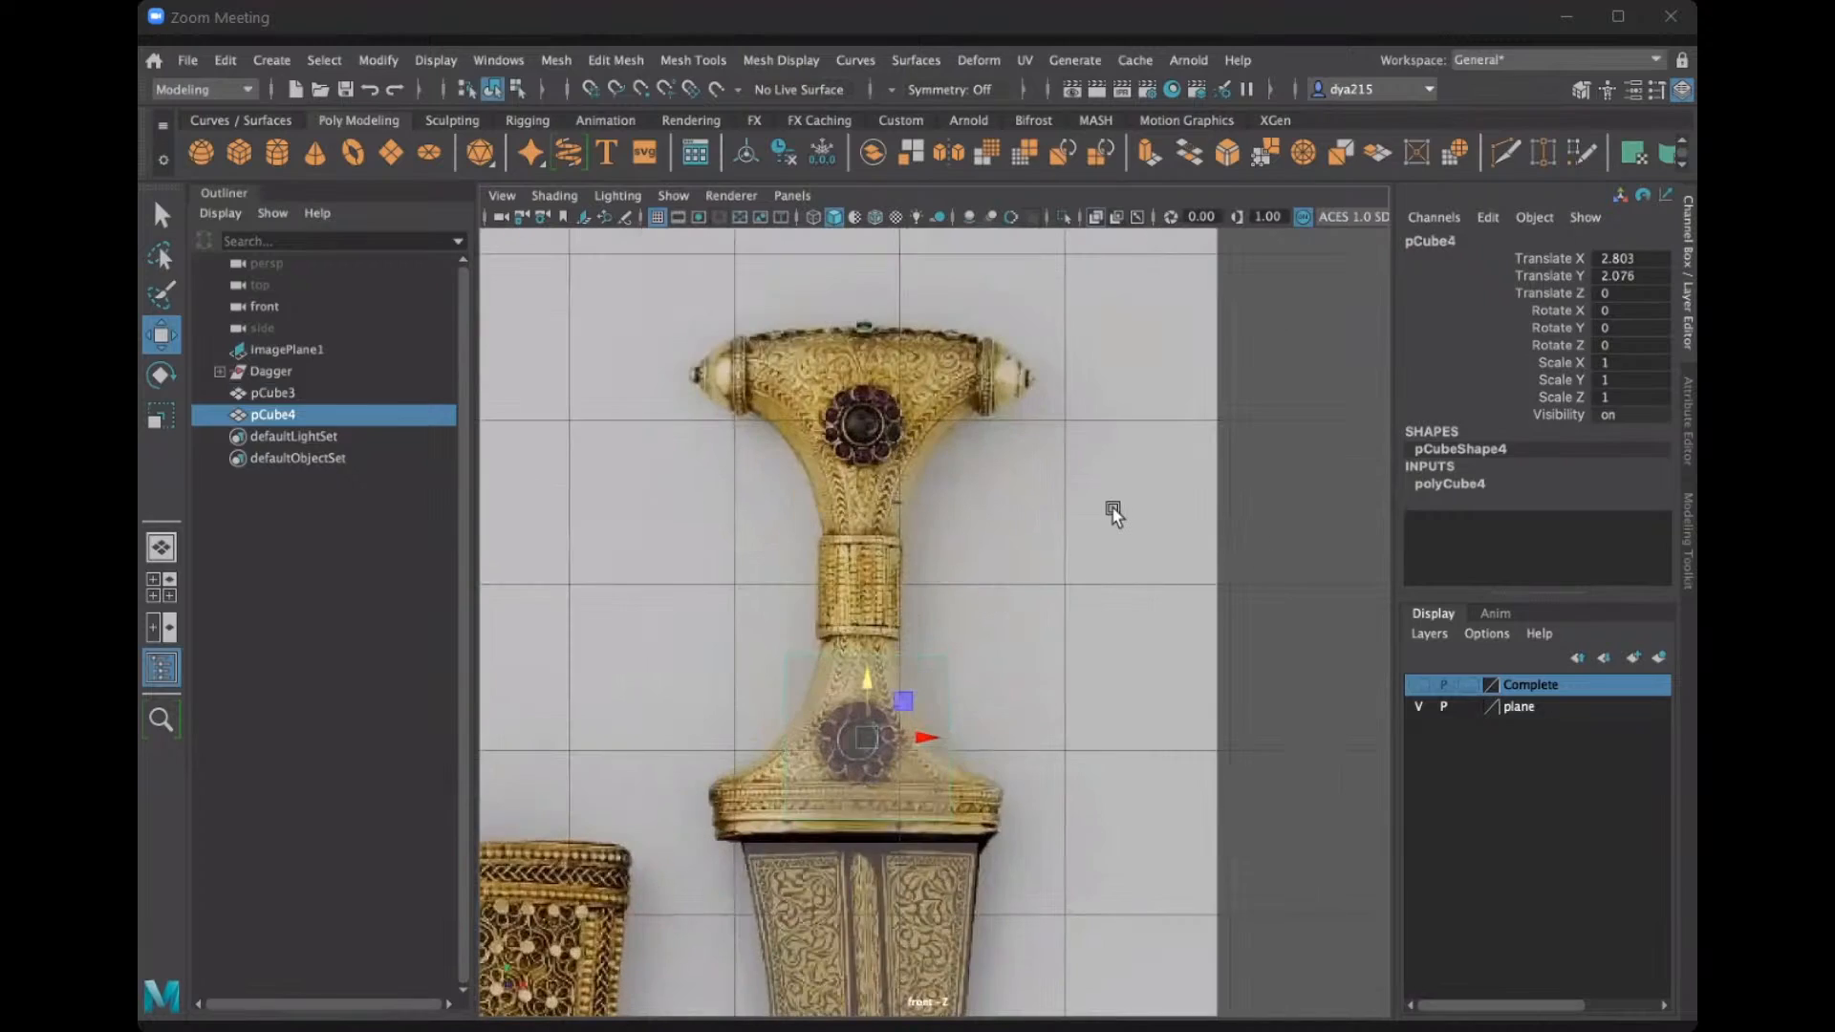
alt+middle_drag(1059, 552, 1110, 507)
scroll(1111, 507, up, 1)
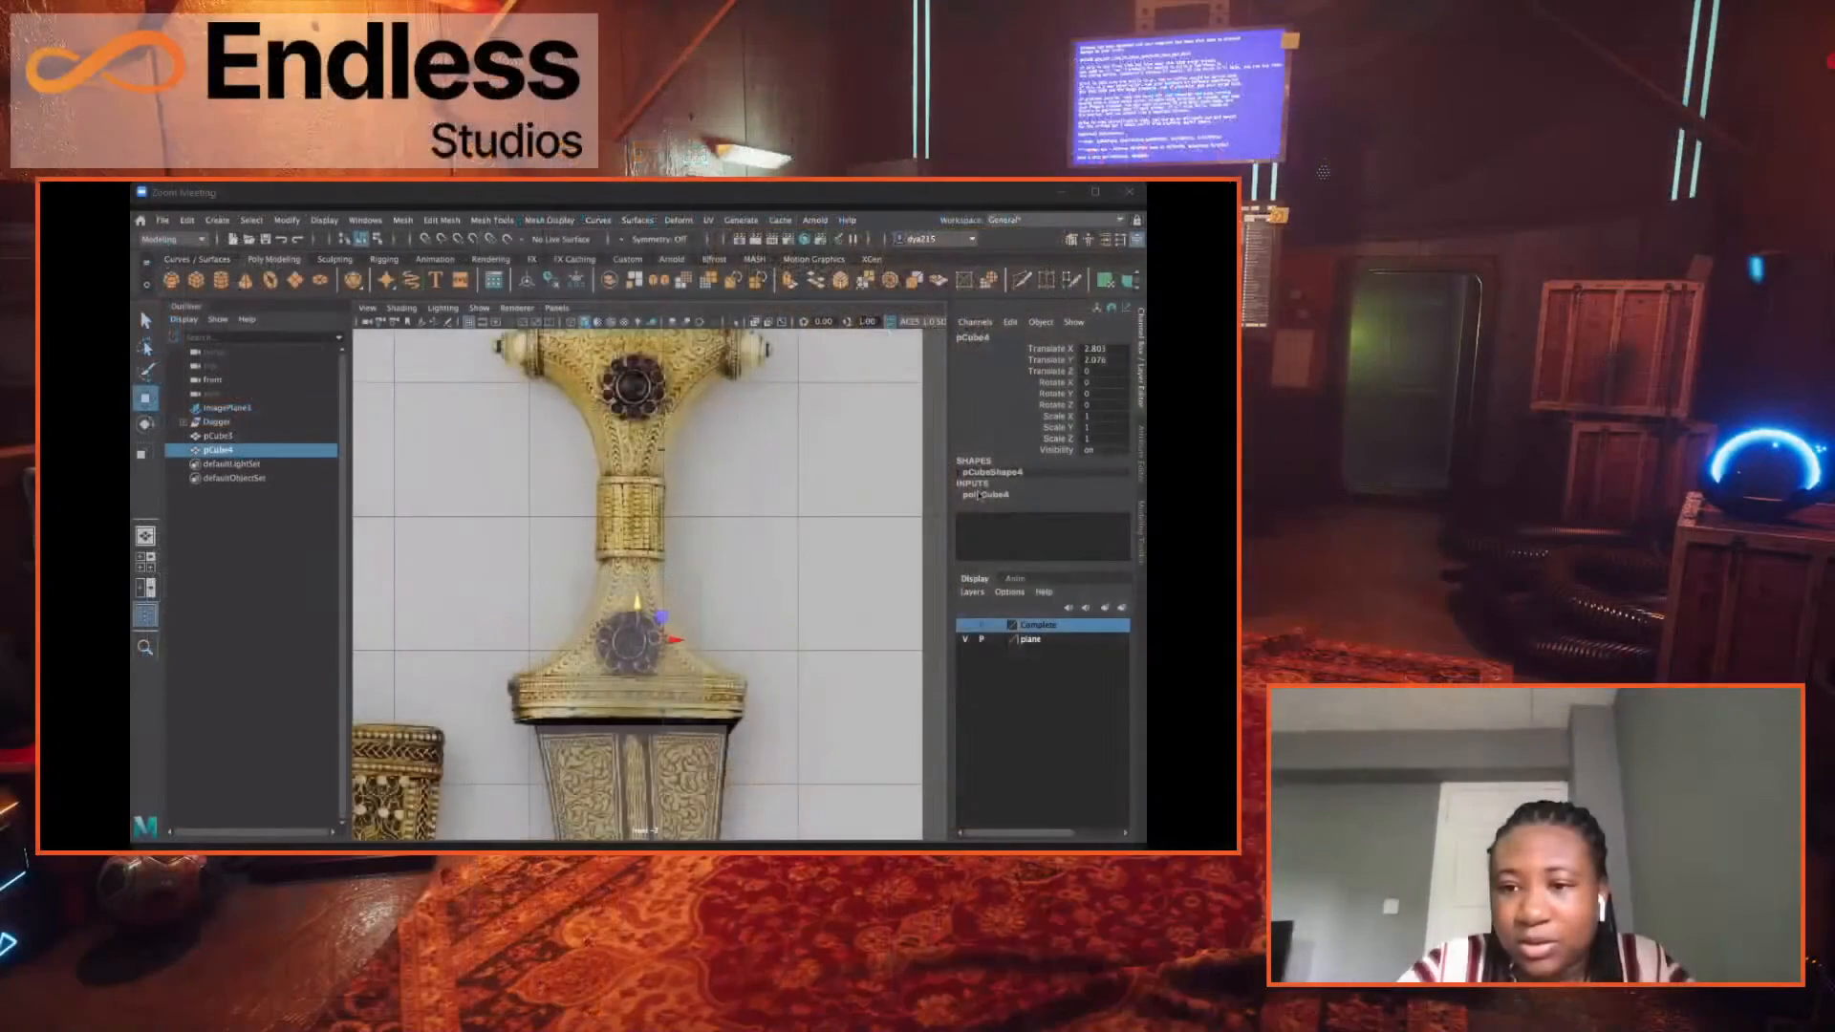
click(980, 495)
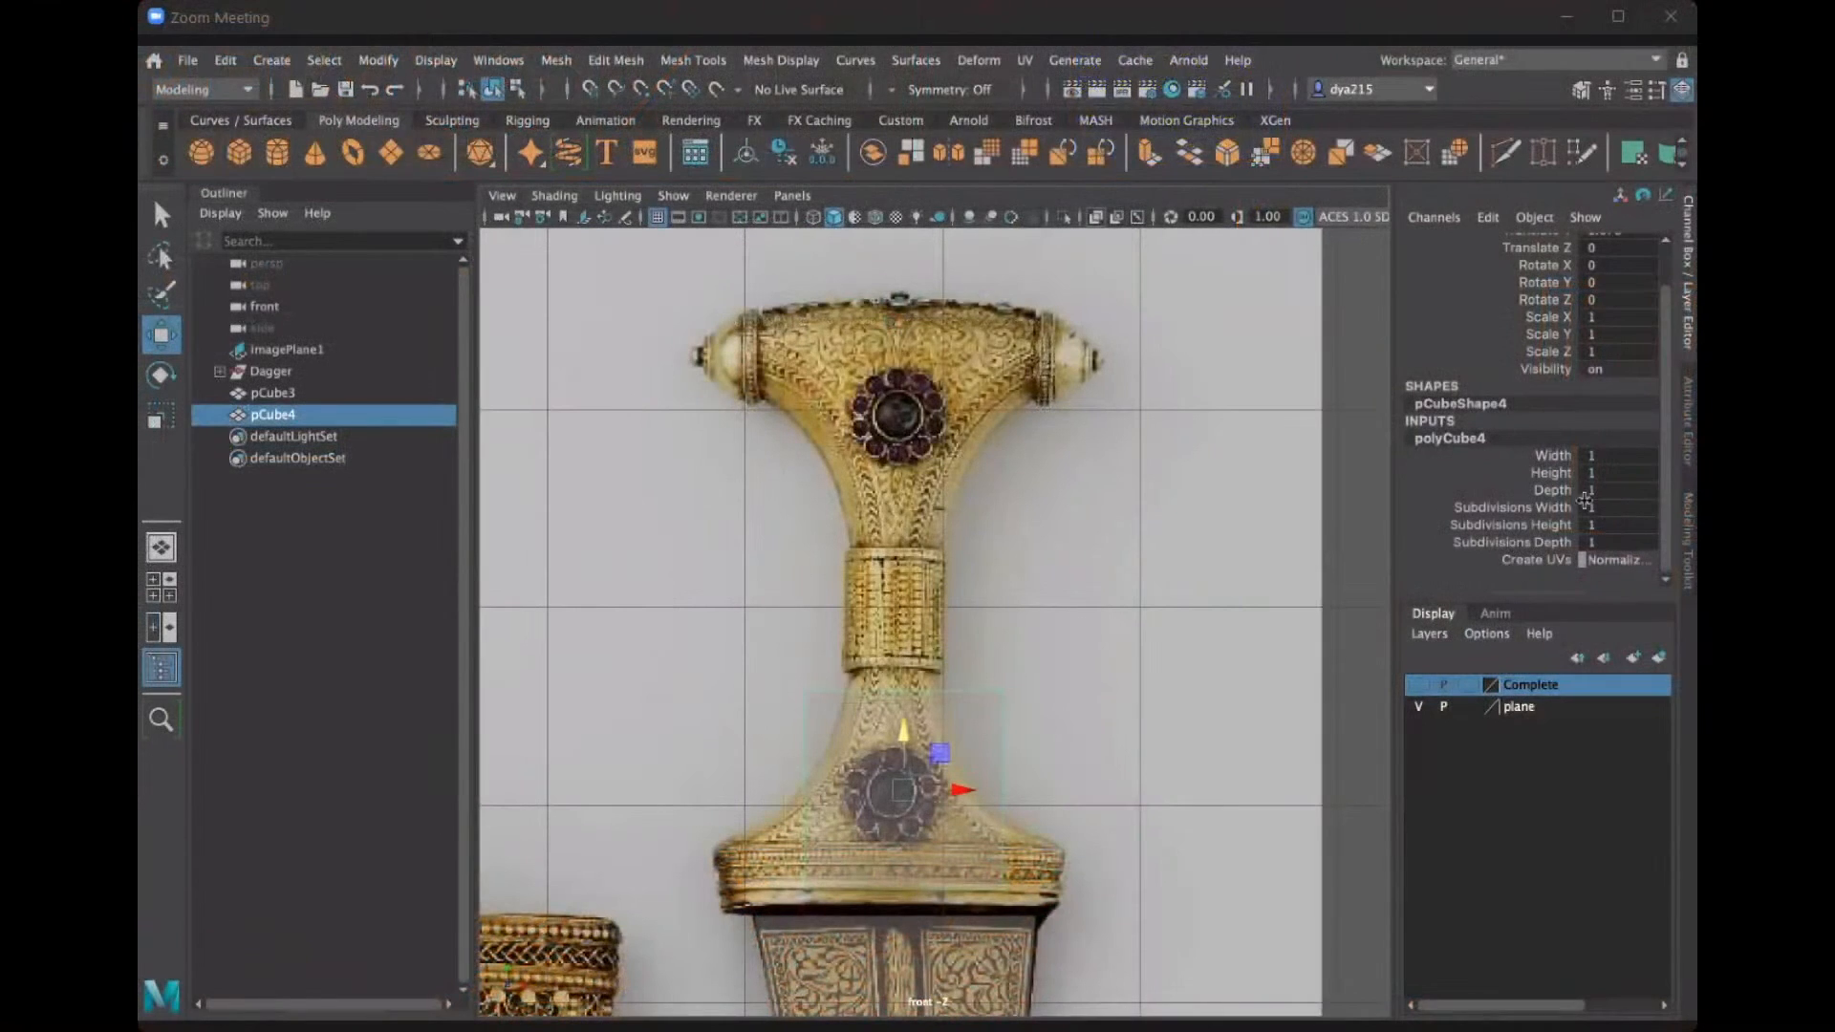
click(1622, 525)
text(10)
key(Return)
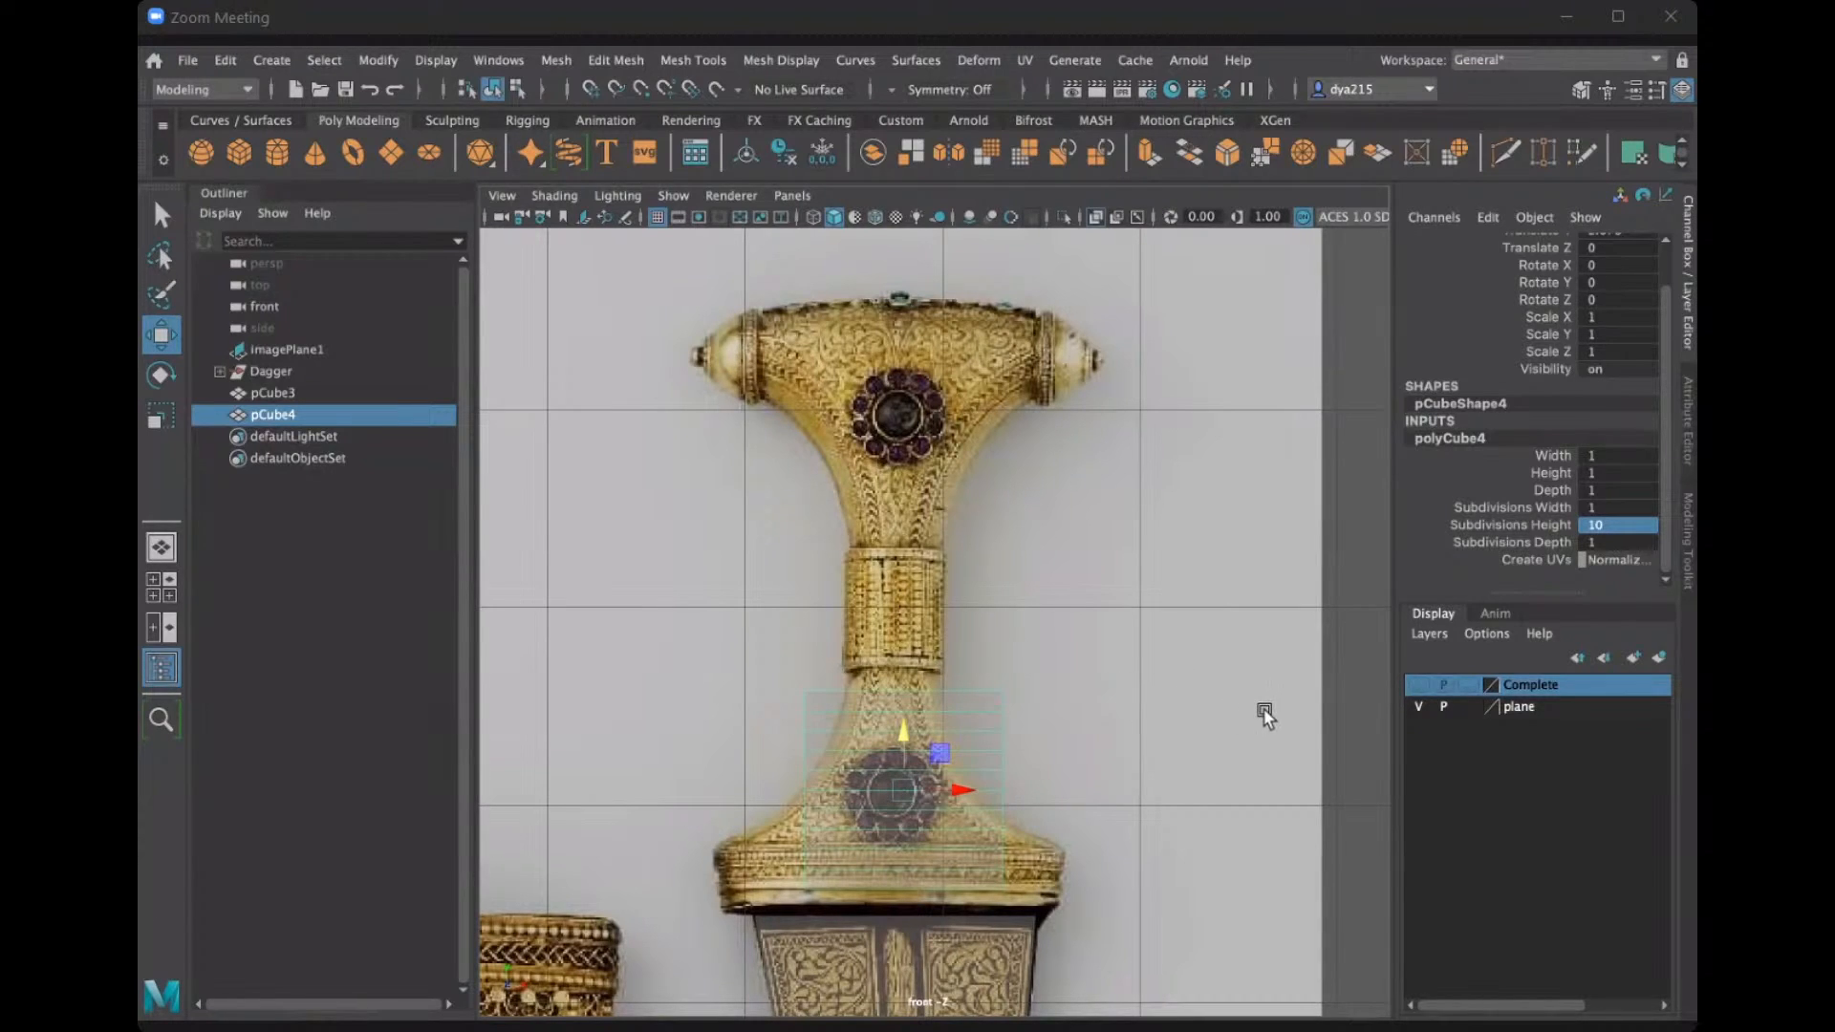
Stretch the hilt cube vertically to about twice its height and move it up to span the hilt from guard to pommel.
scroll(1024, 694, down, 5)
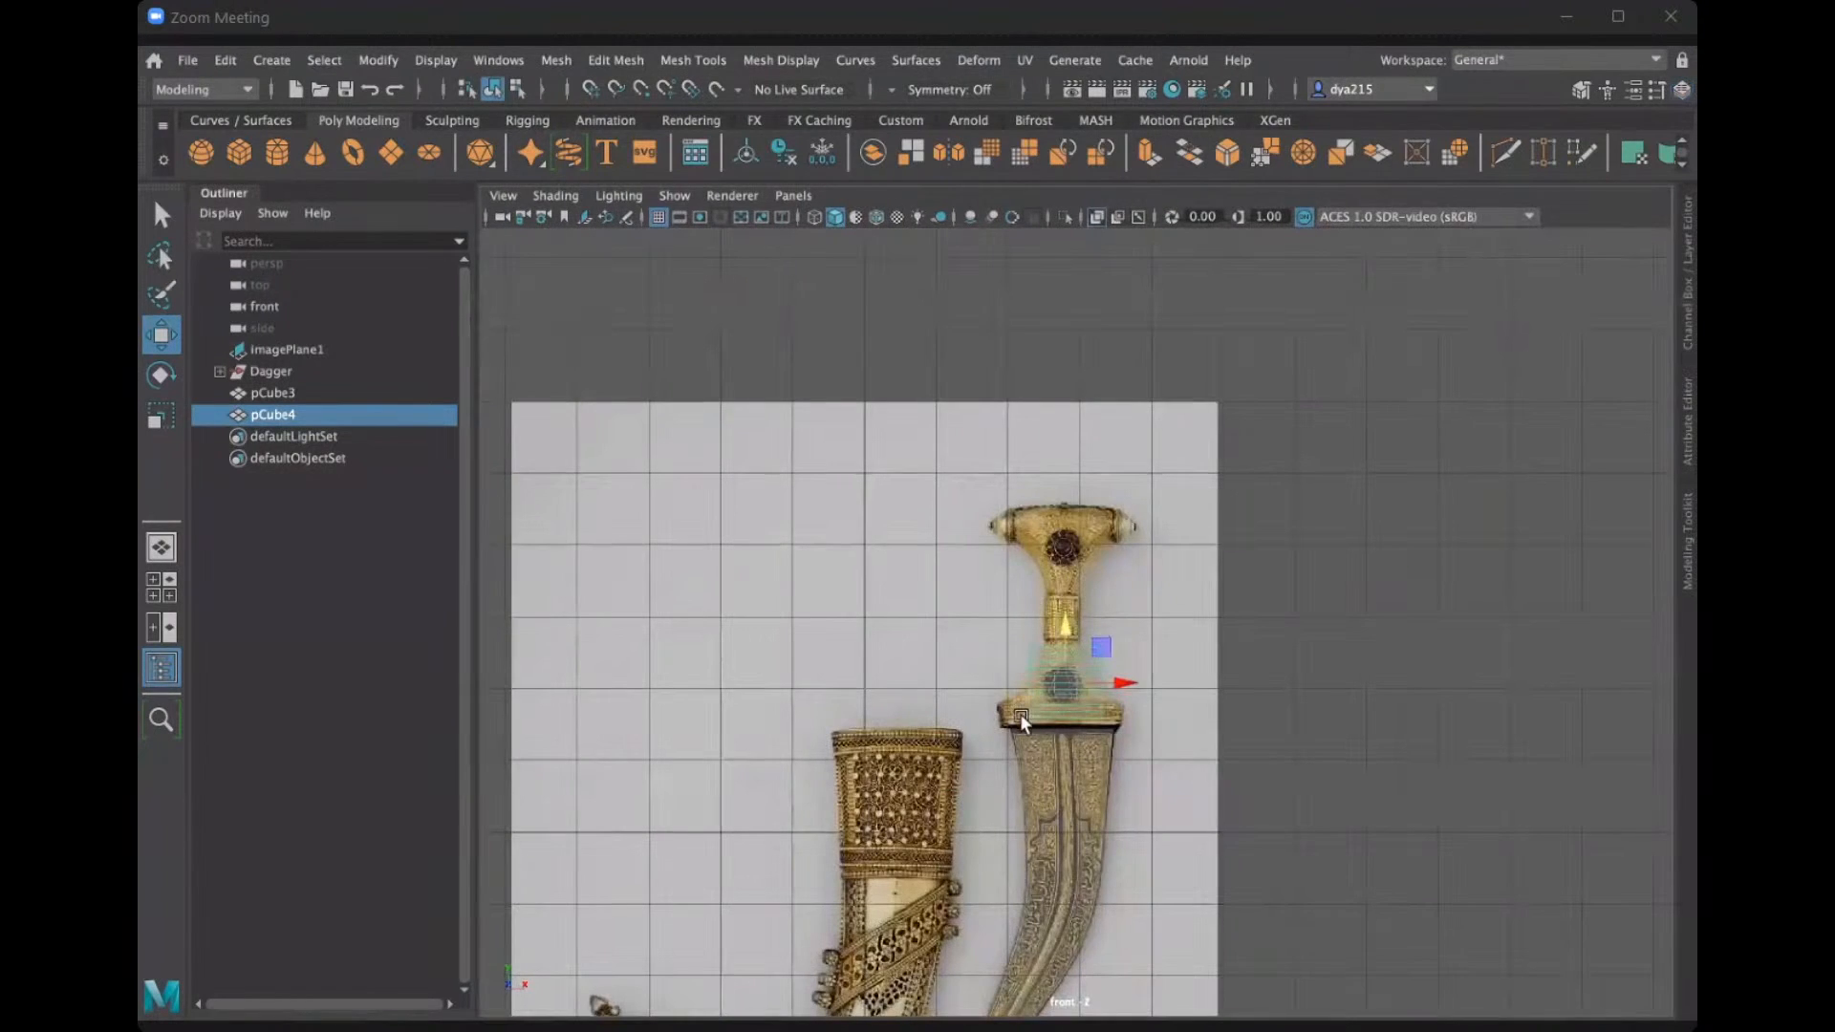
scroll(960, 649, up, 5)
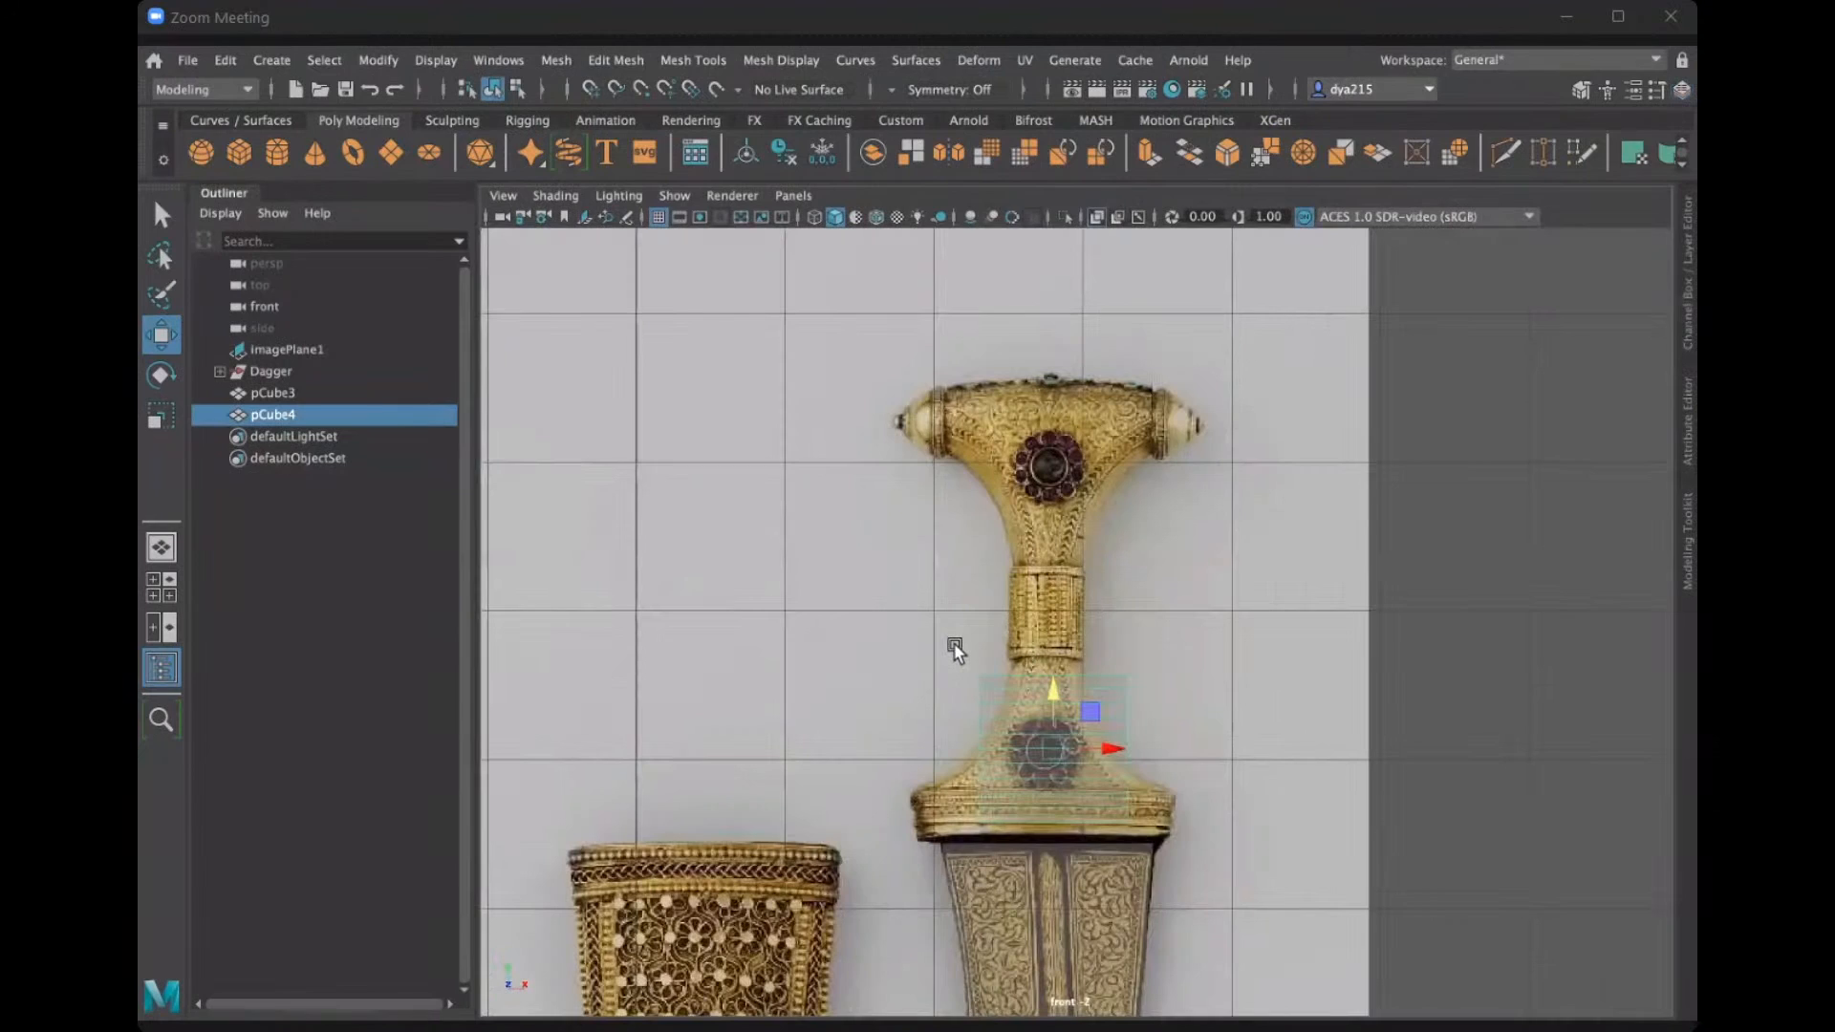
scroll(965, 678, up, 3)
key(r)
drag(1019, 689, 1040, 589)
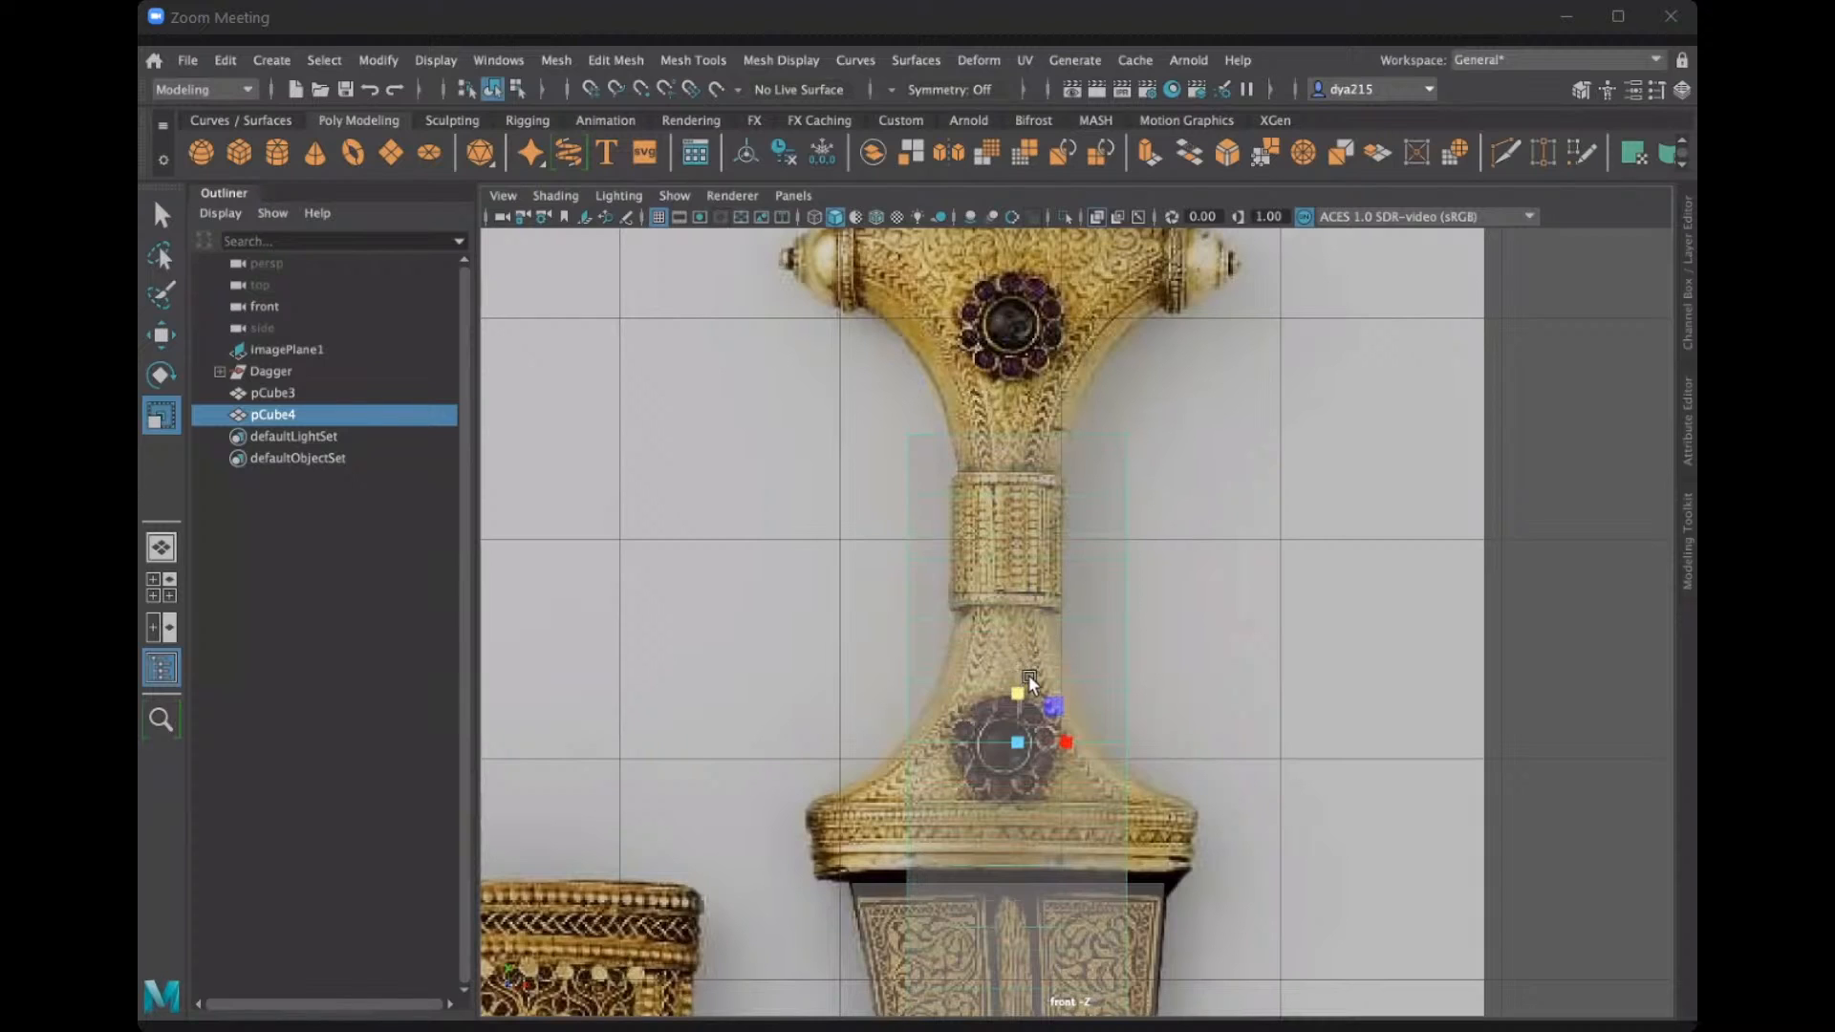
scroll(1032, 659, down, 3)
scroll(1041, 523, up, 1)
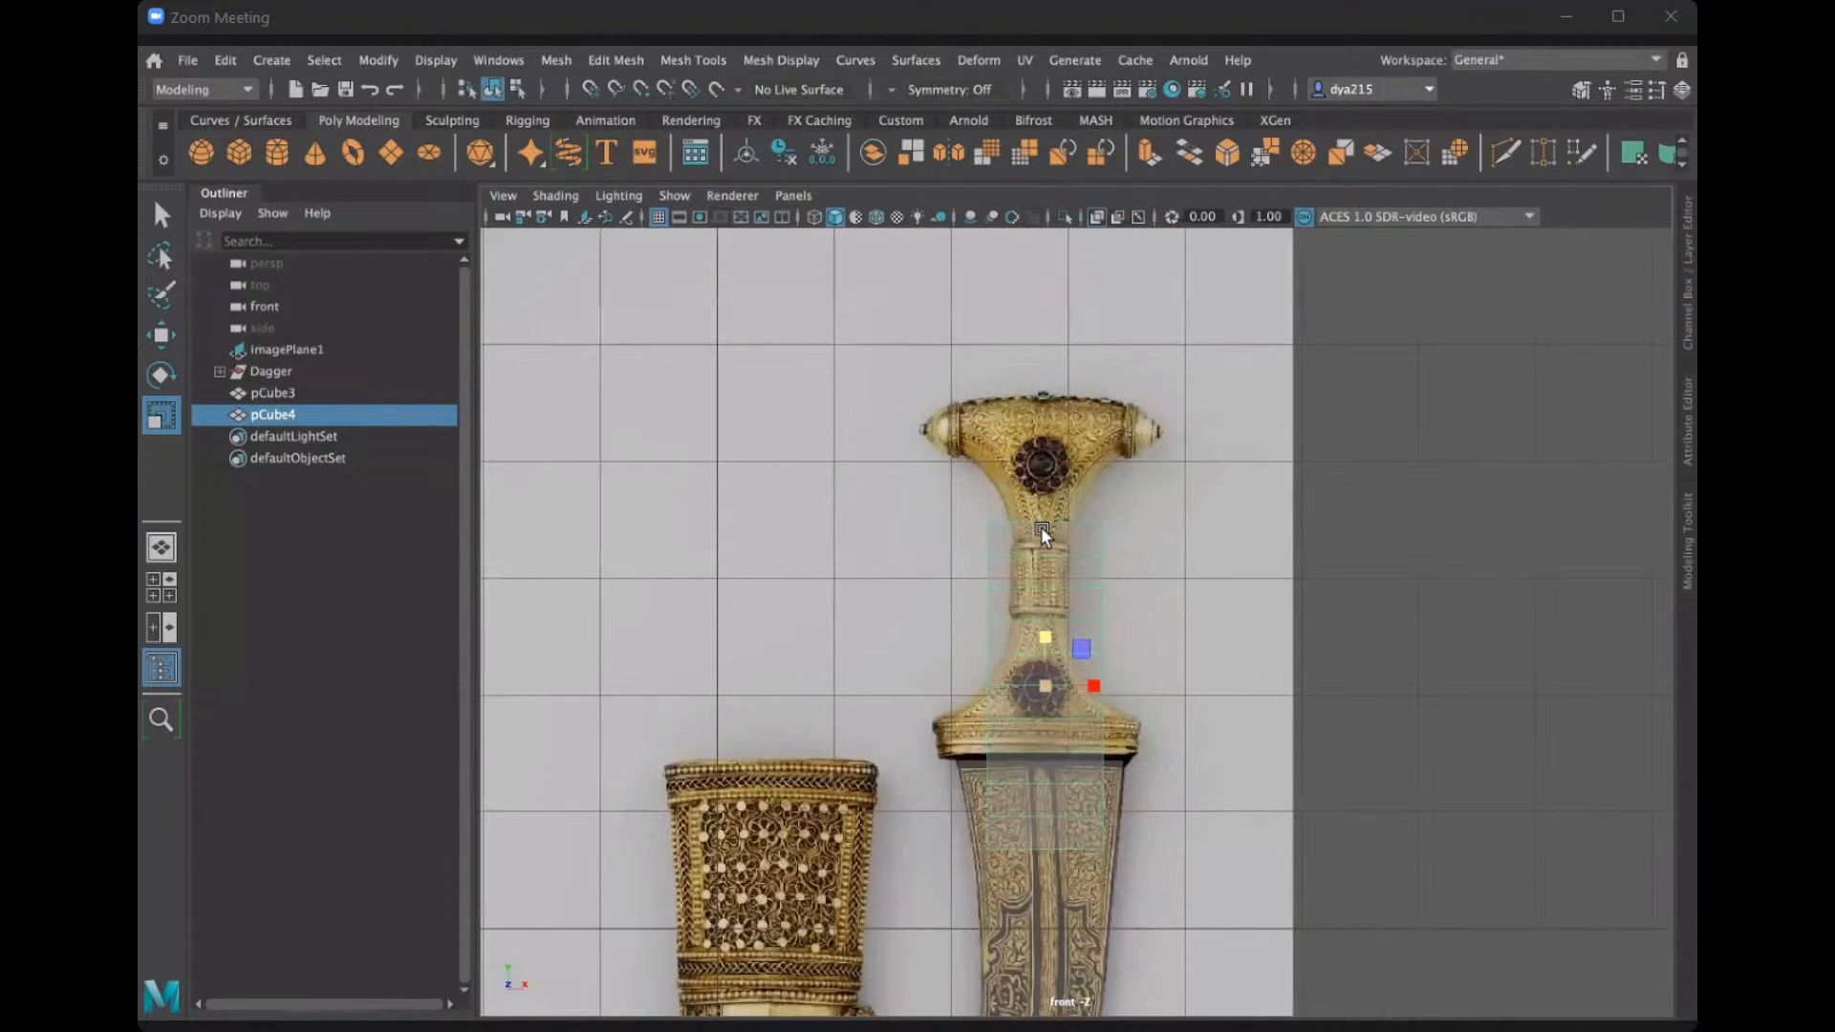
key(w)
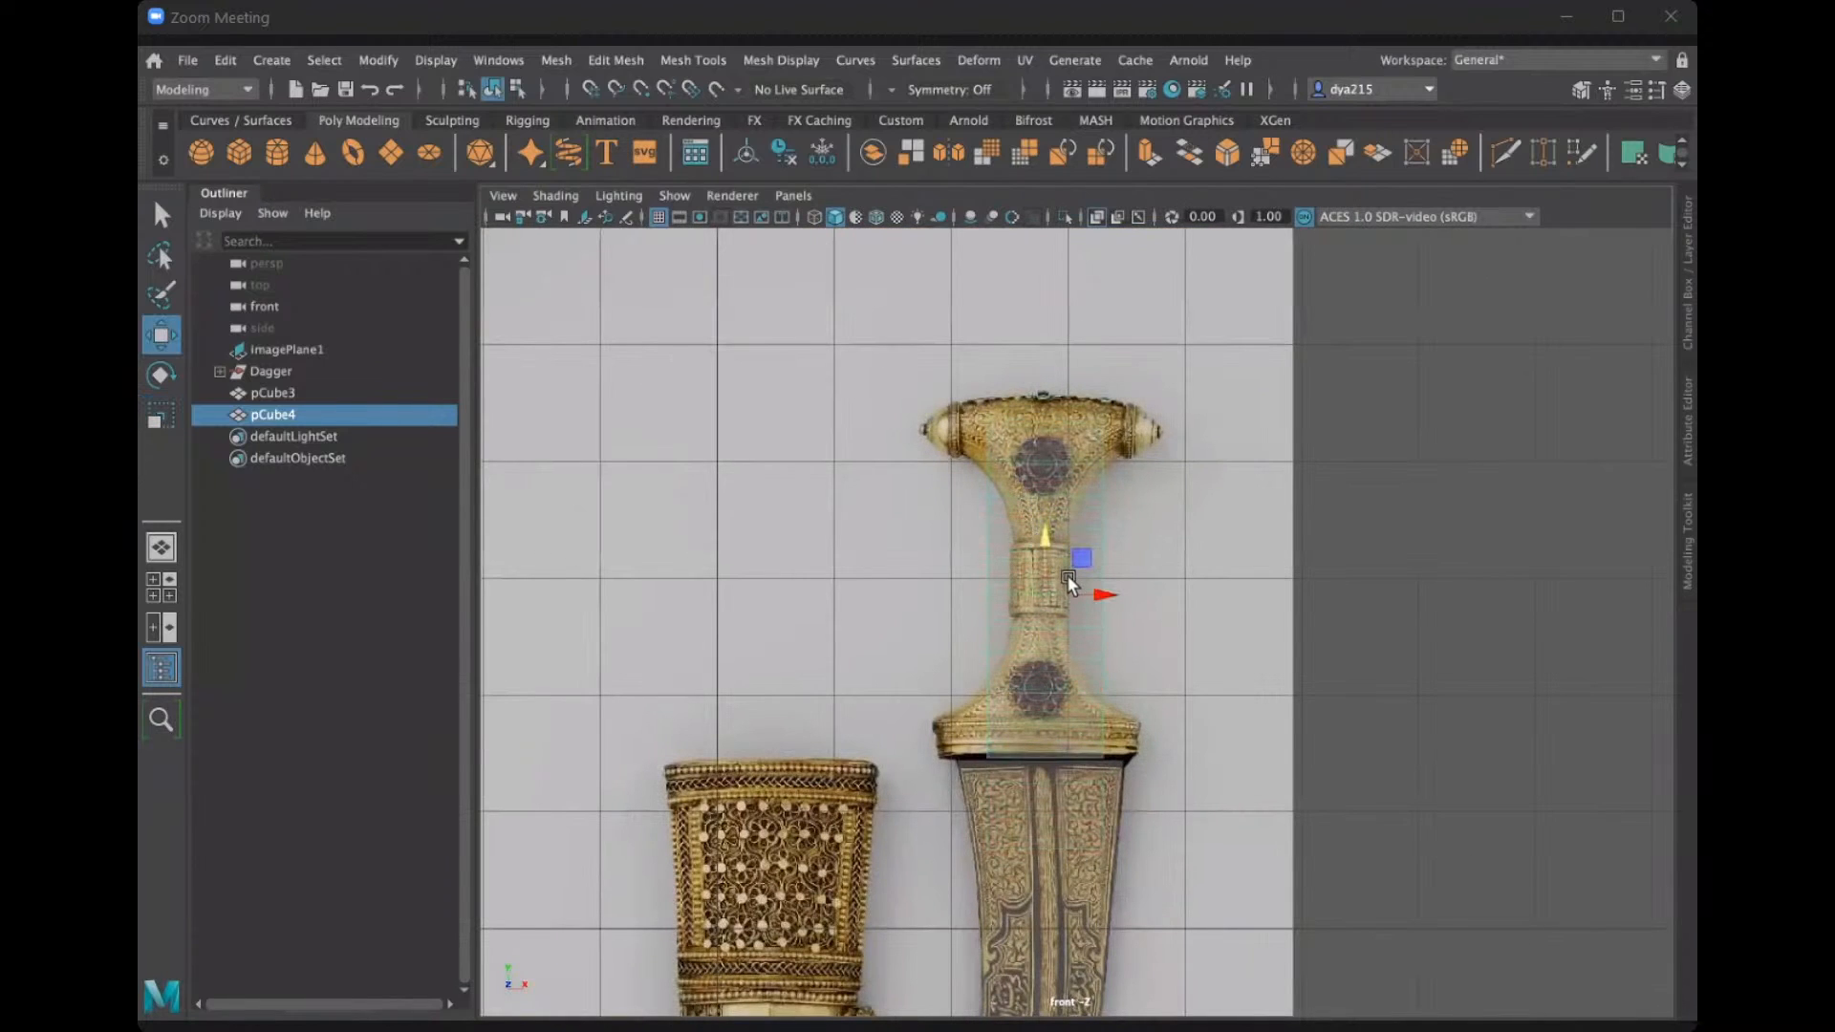
key(r)
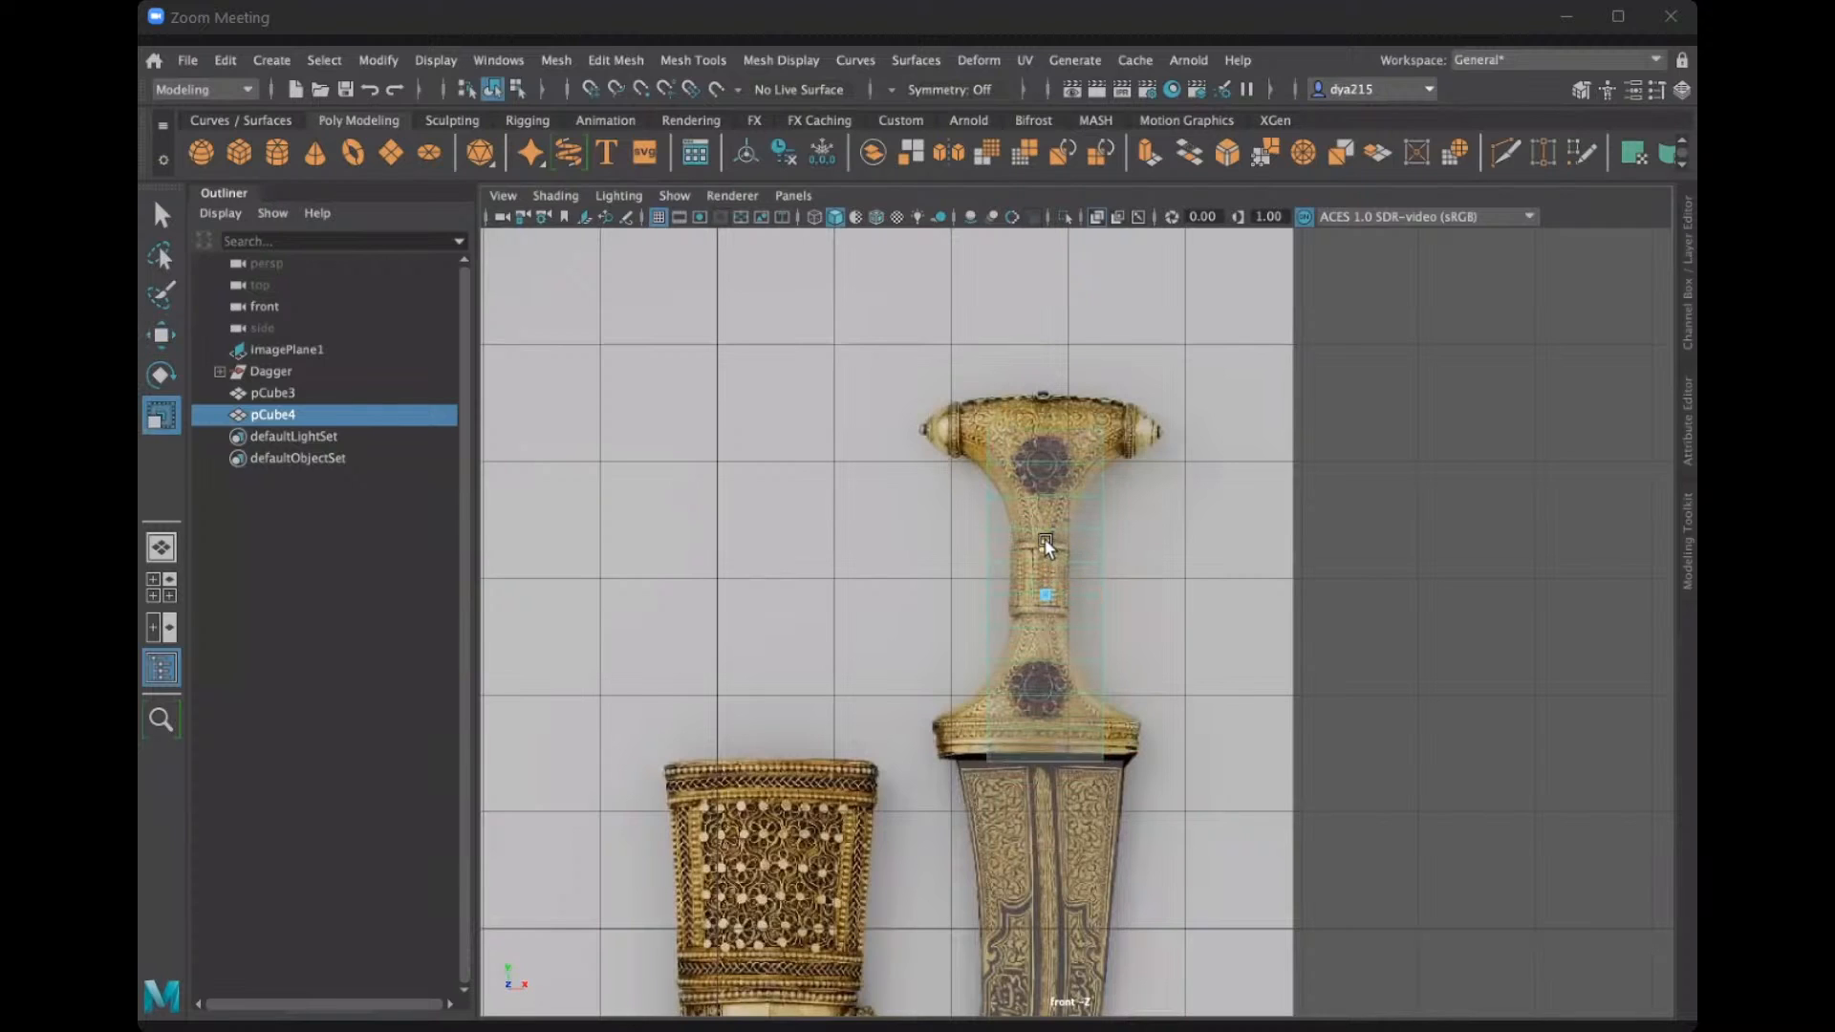
key(w)
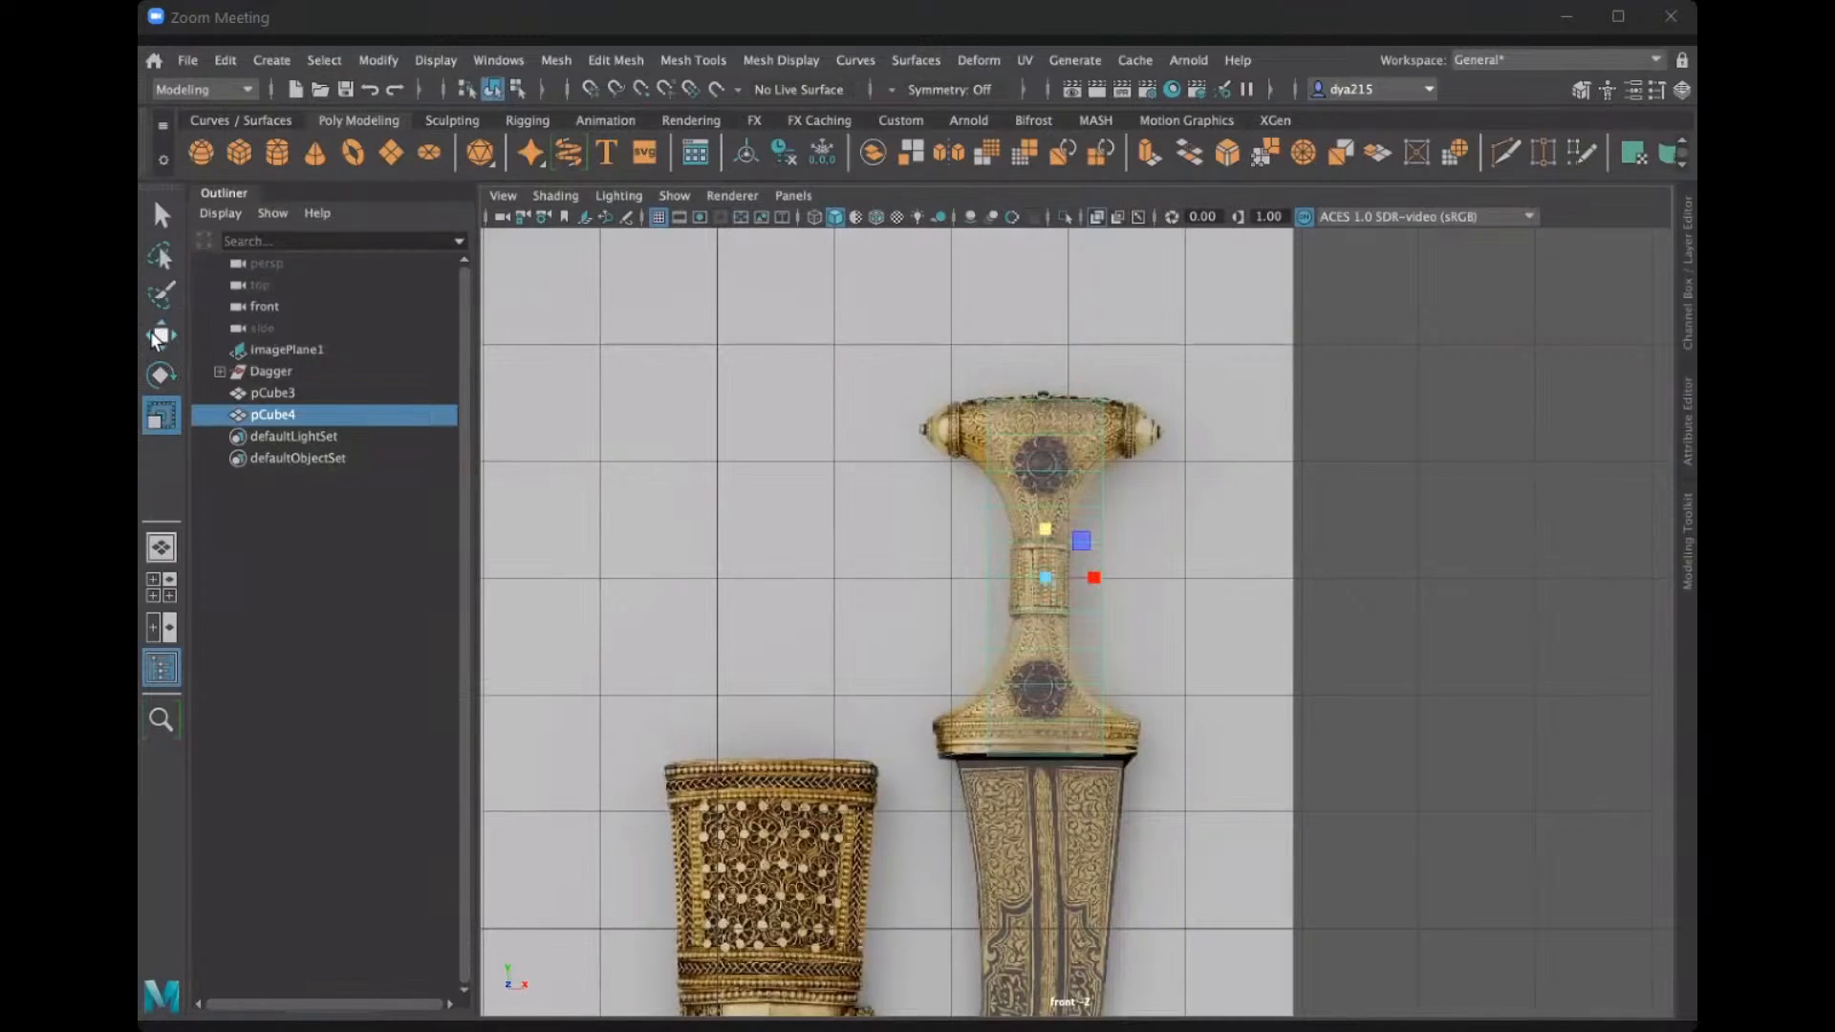
click(160, 418)
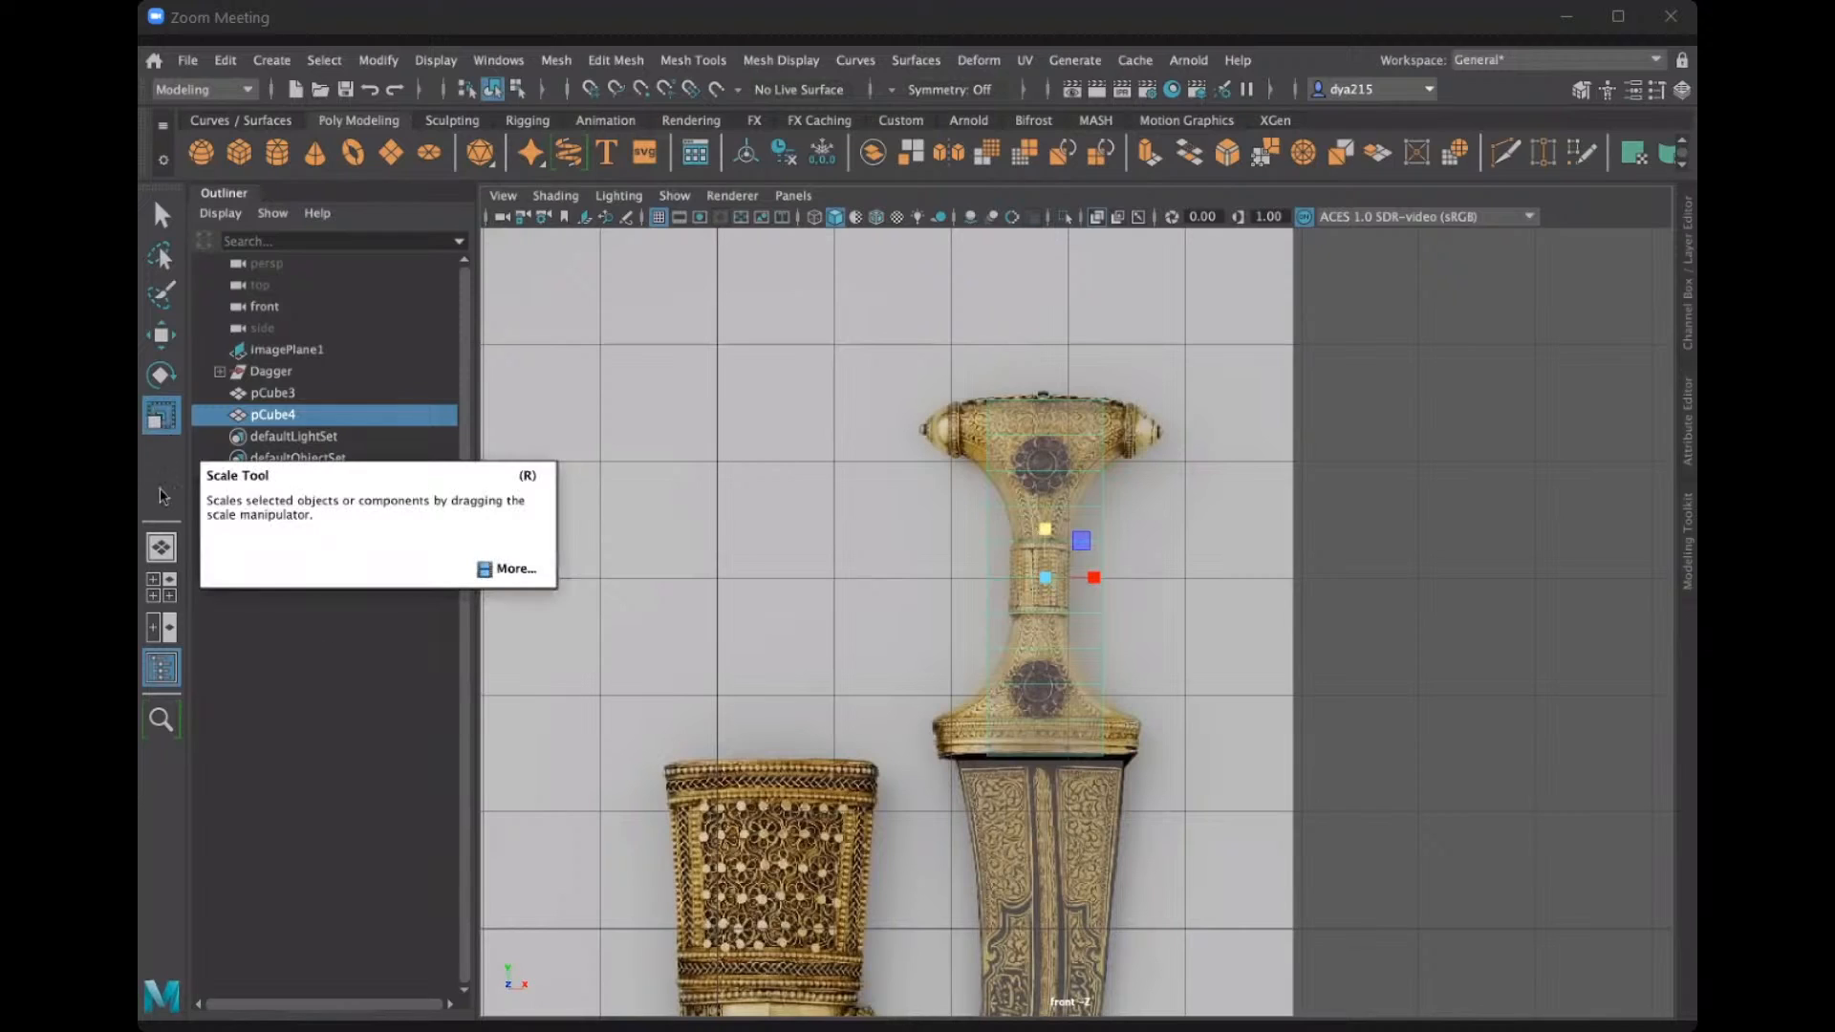
key(w)
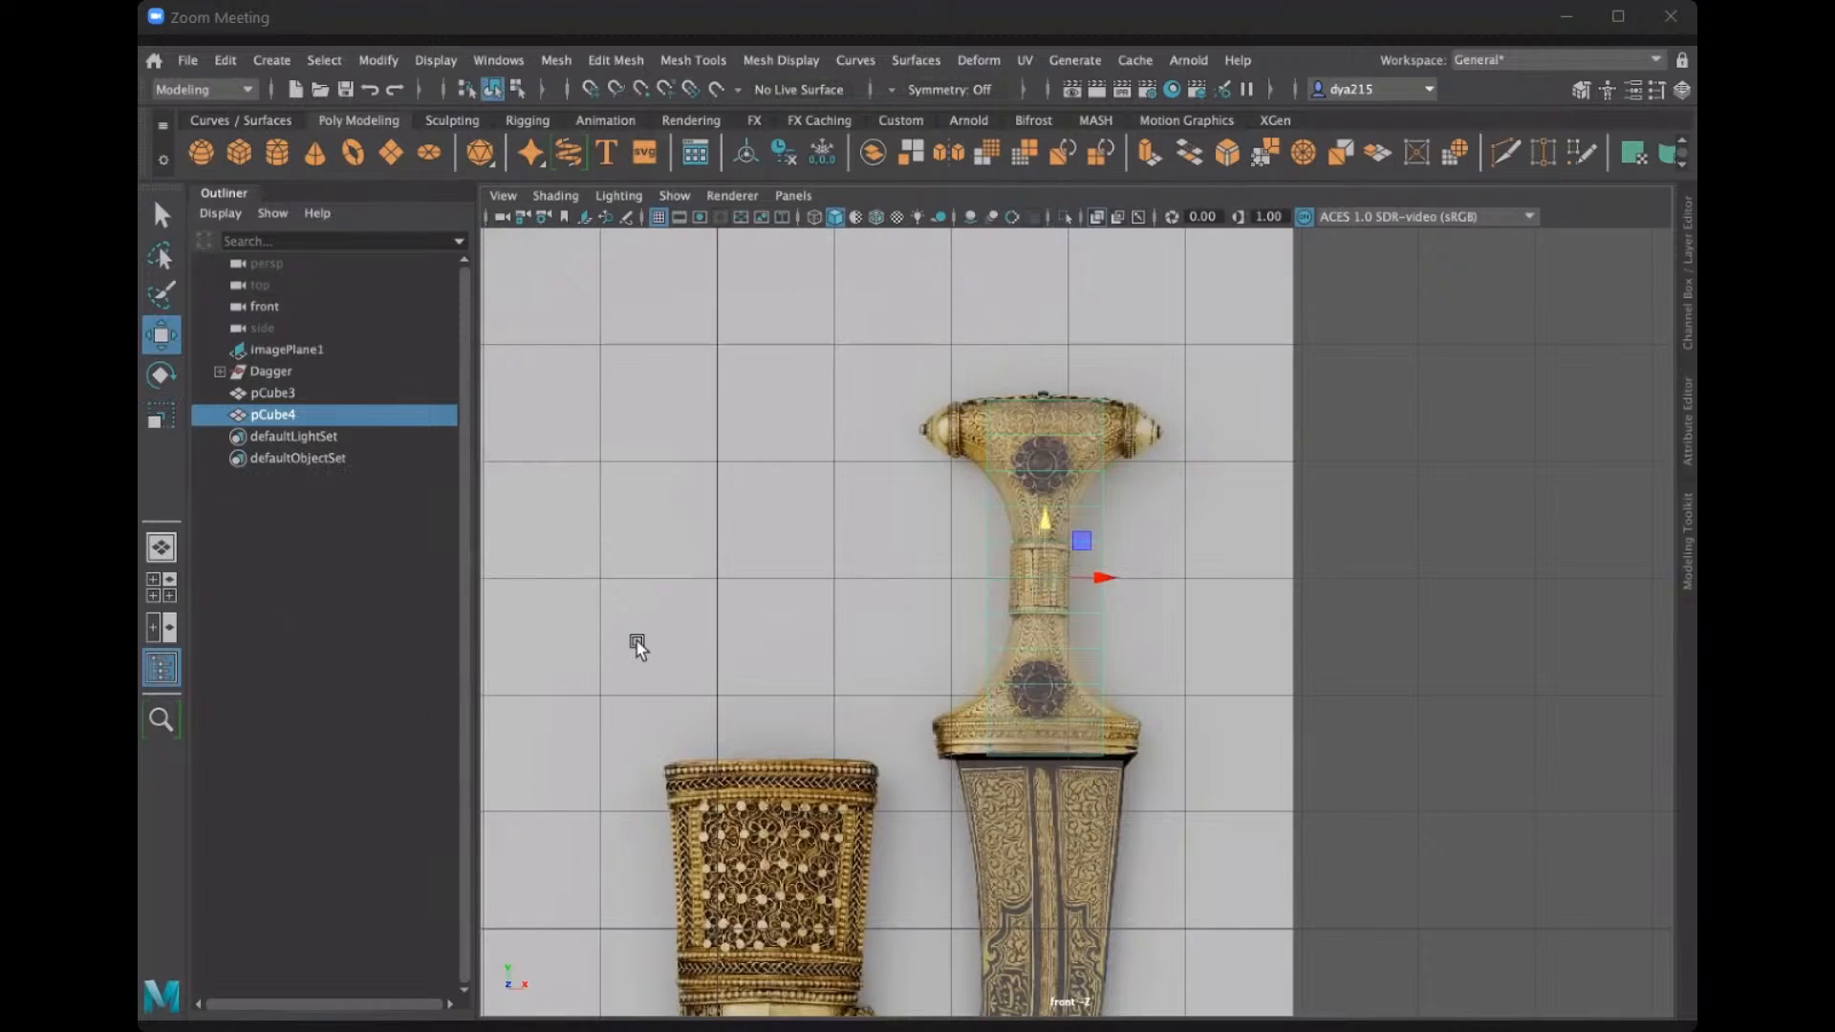
key(r)
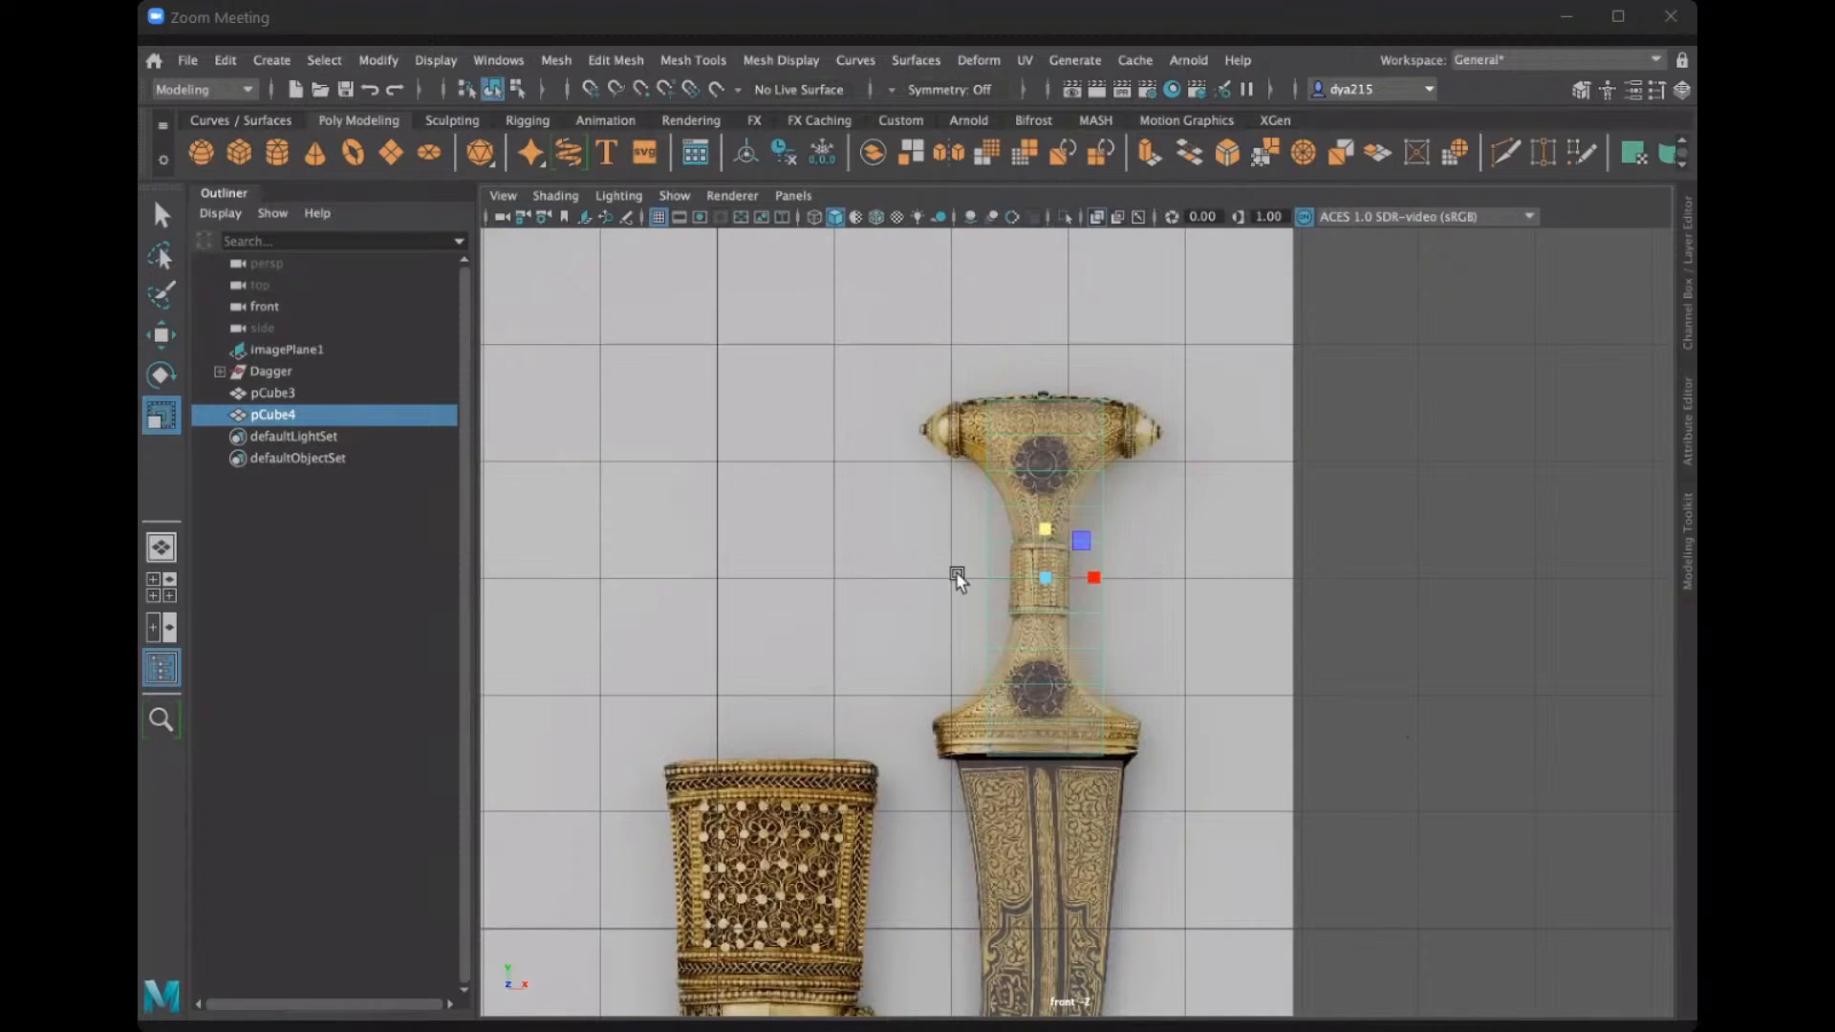
key(e)
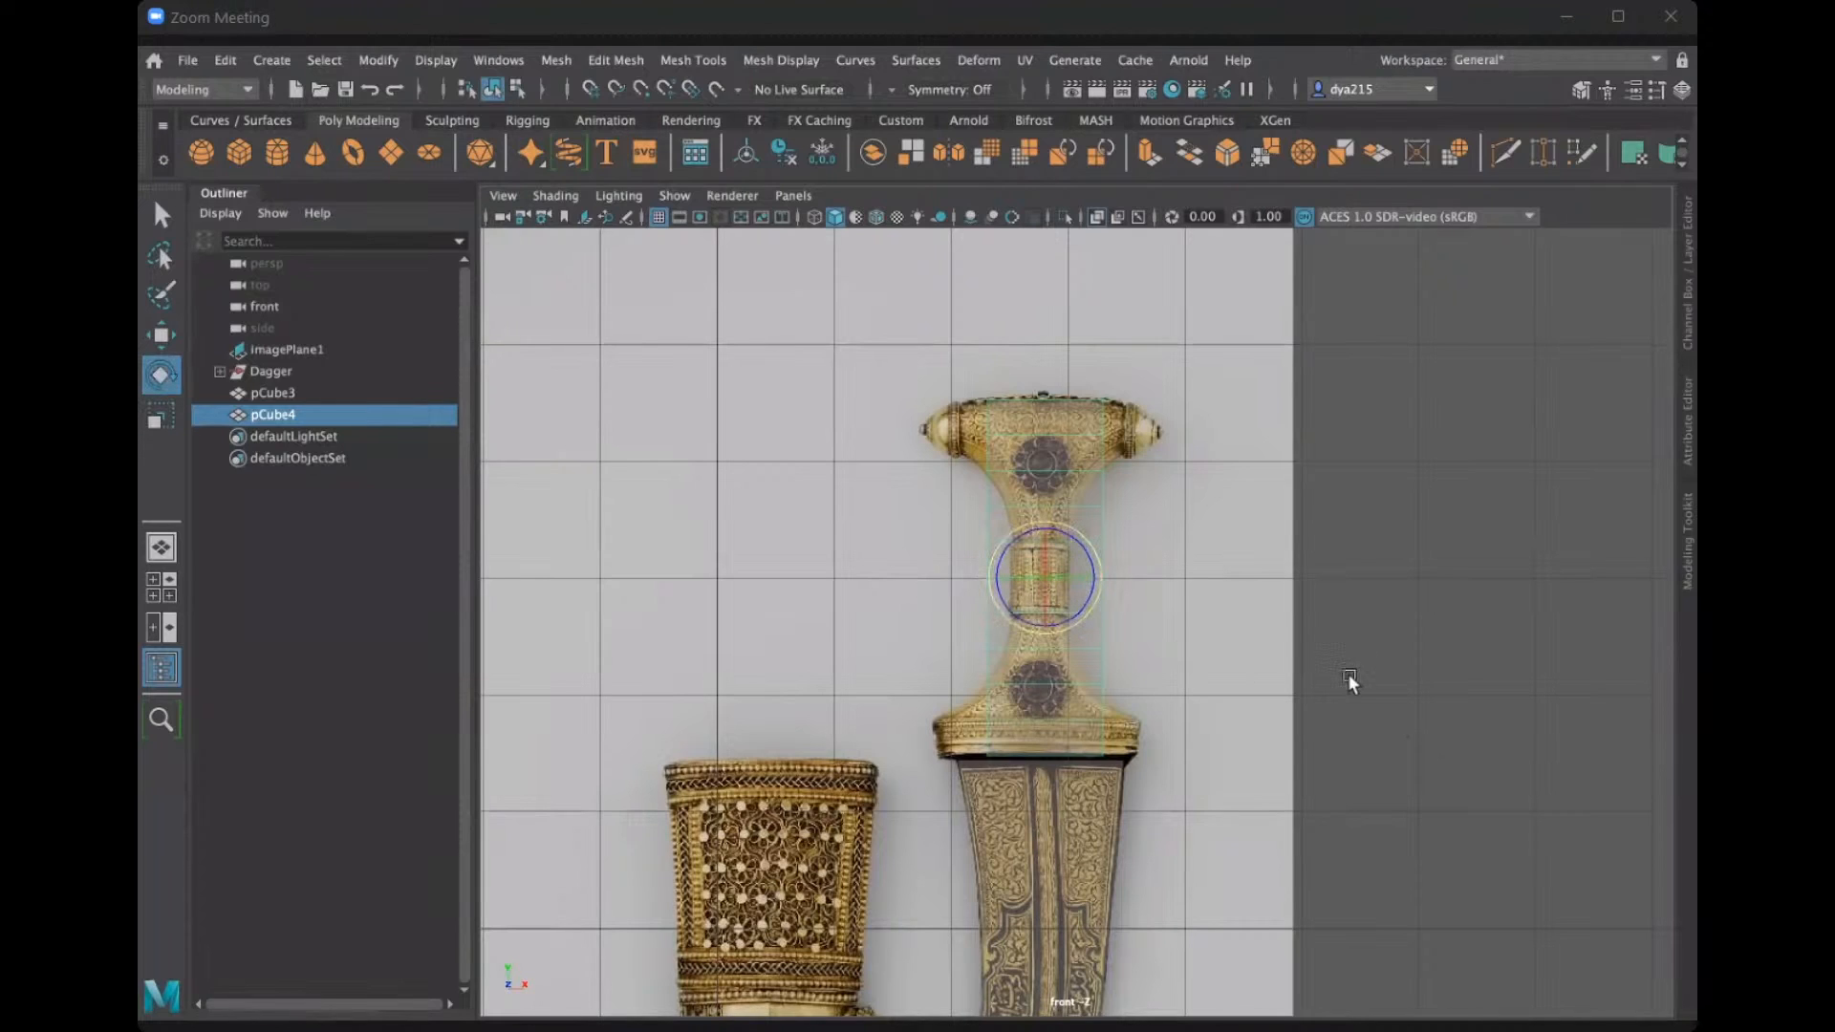
key(r)
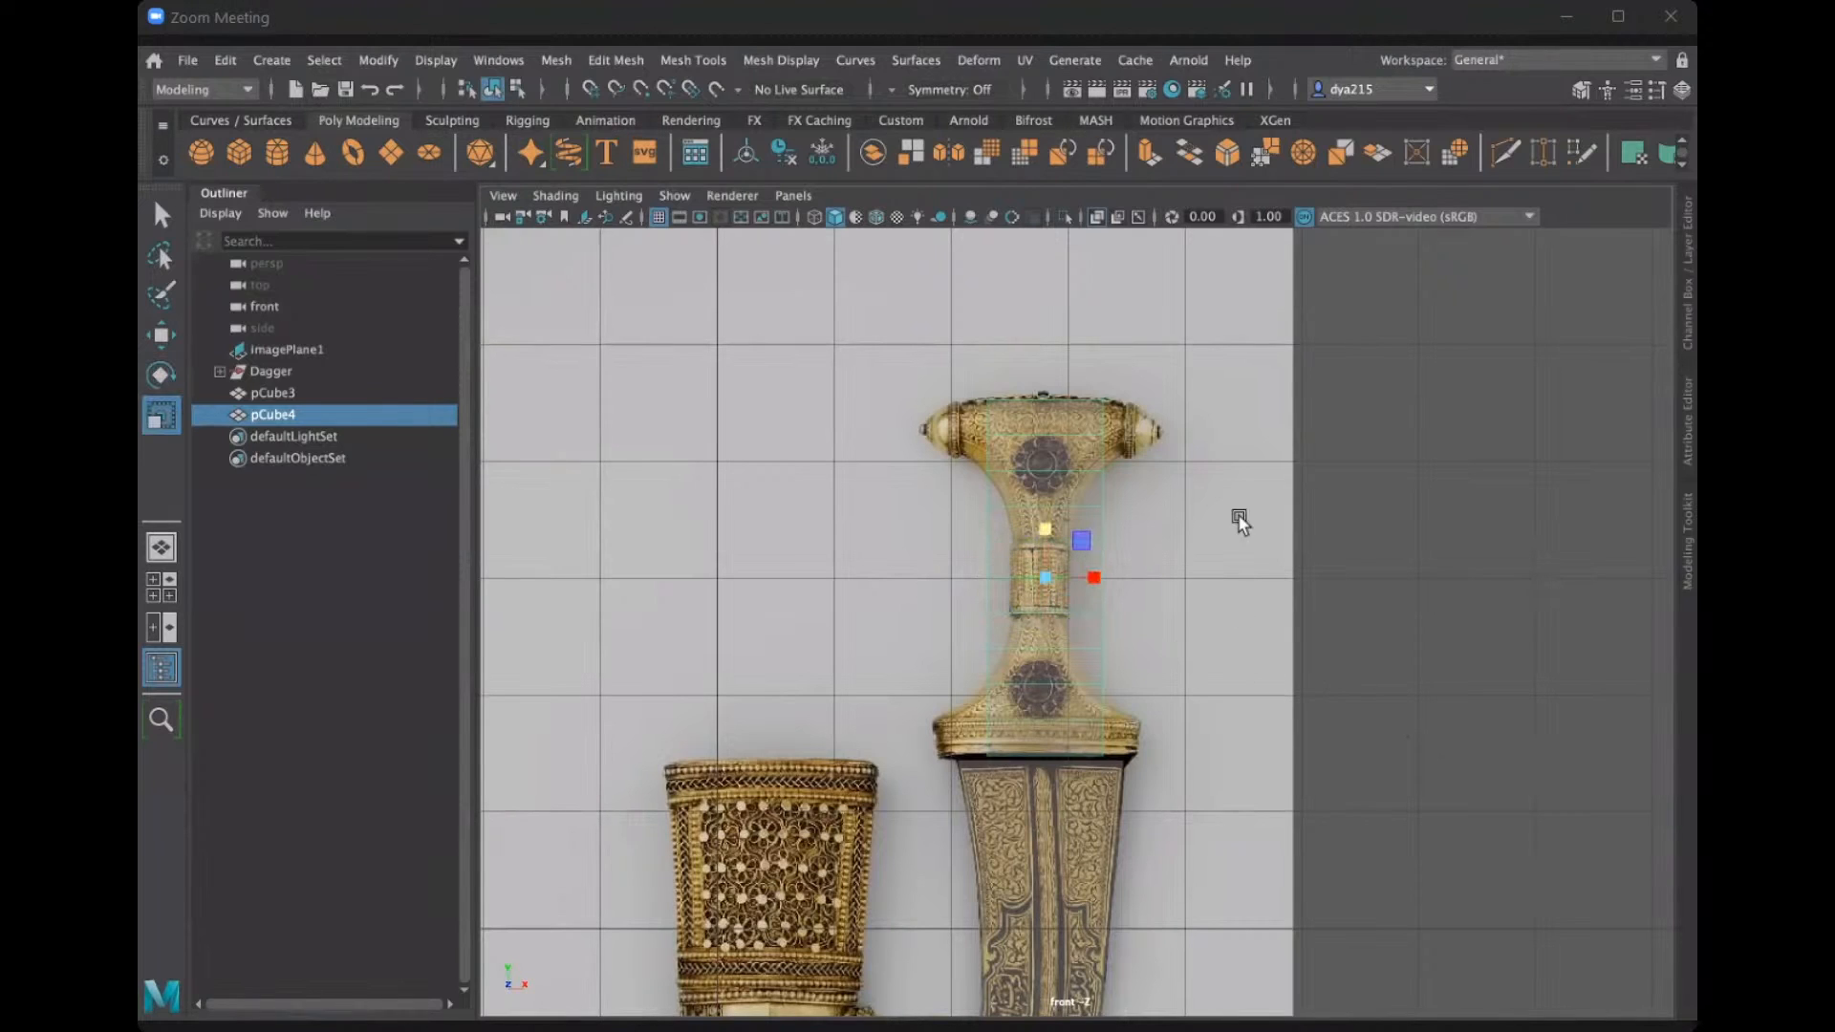
Shift the hilt cube slightly along X to centre it on the hilt in the reference image.
scroll(1220, 514, up, 3)
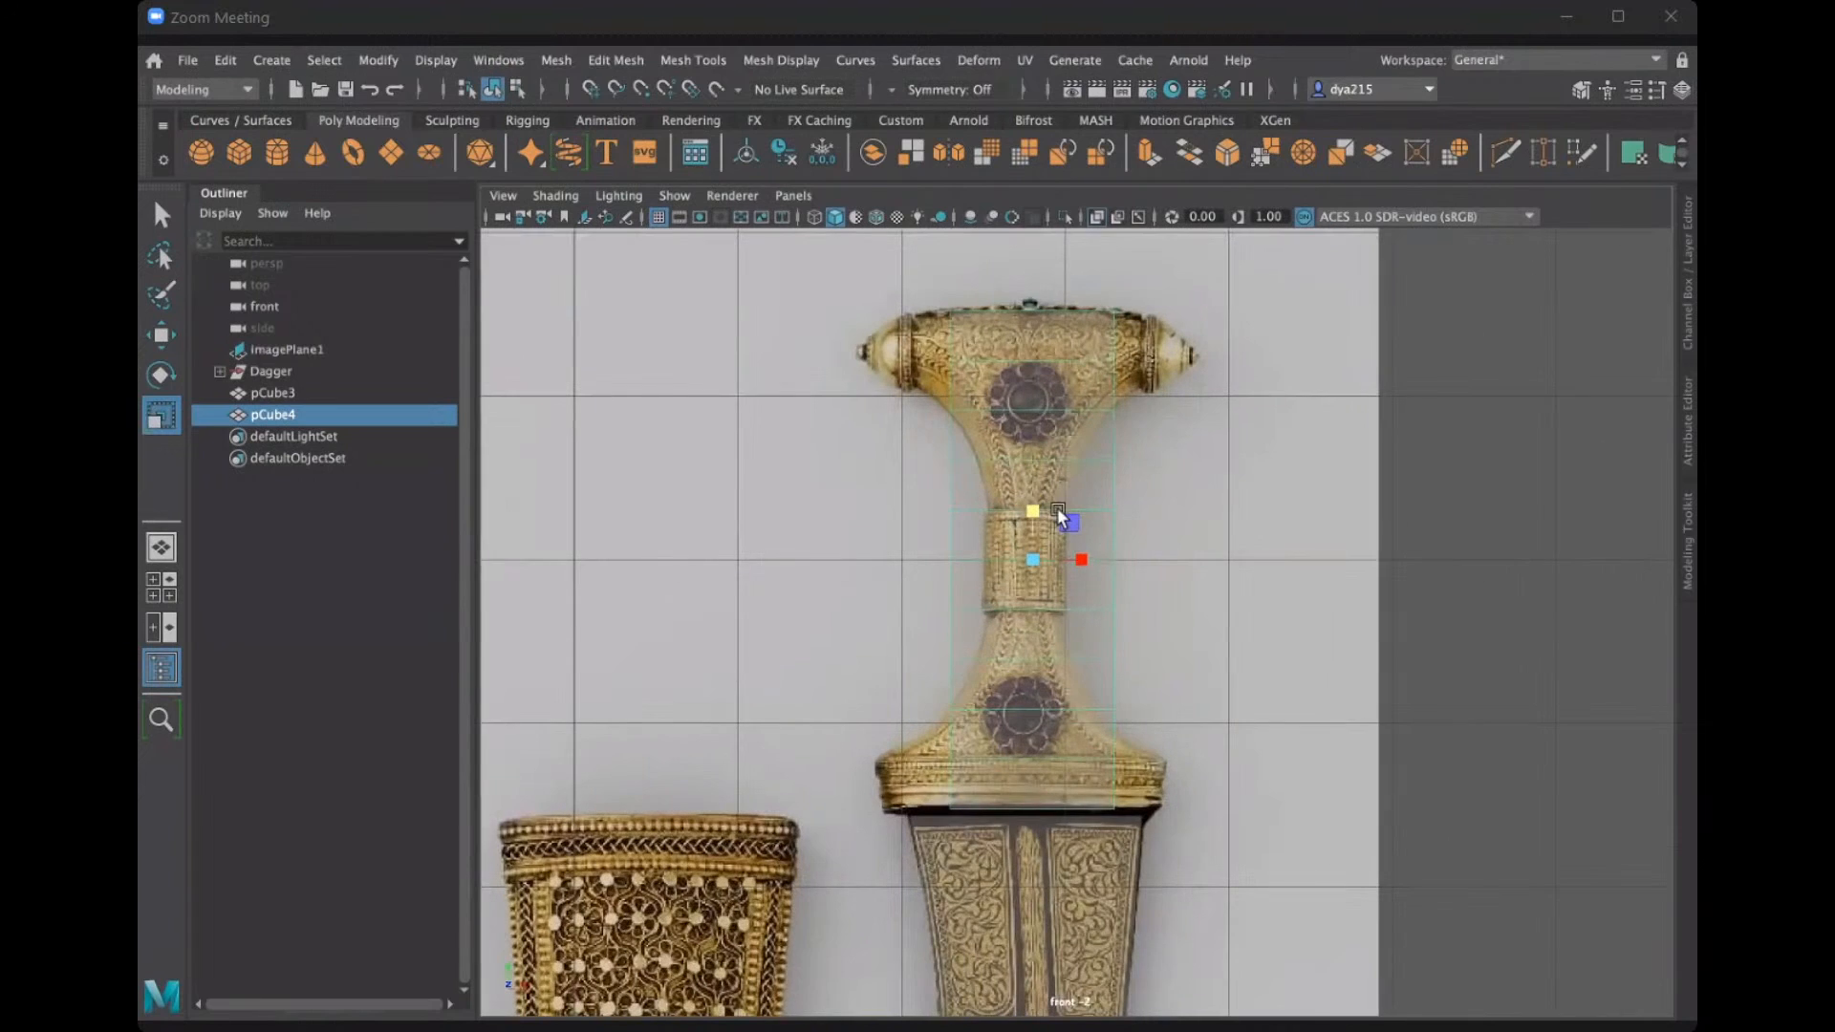
key(w)
drag(1080, 558, 1072, 554)
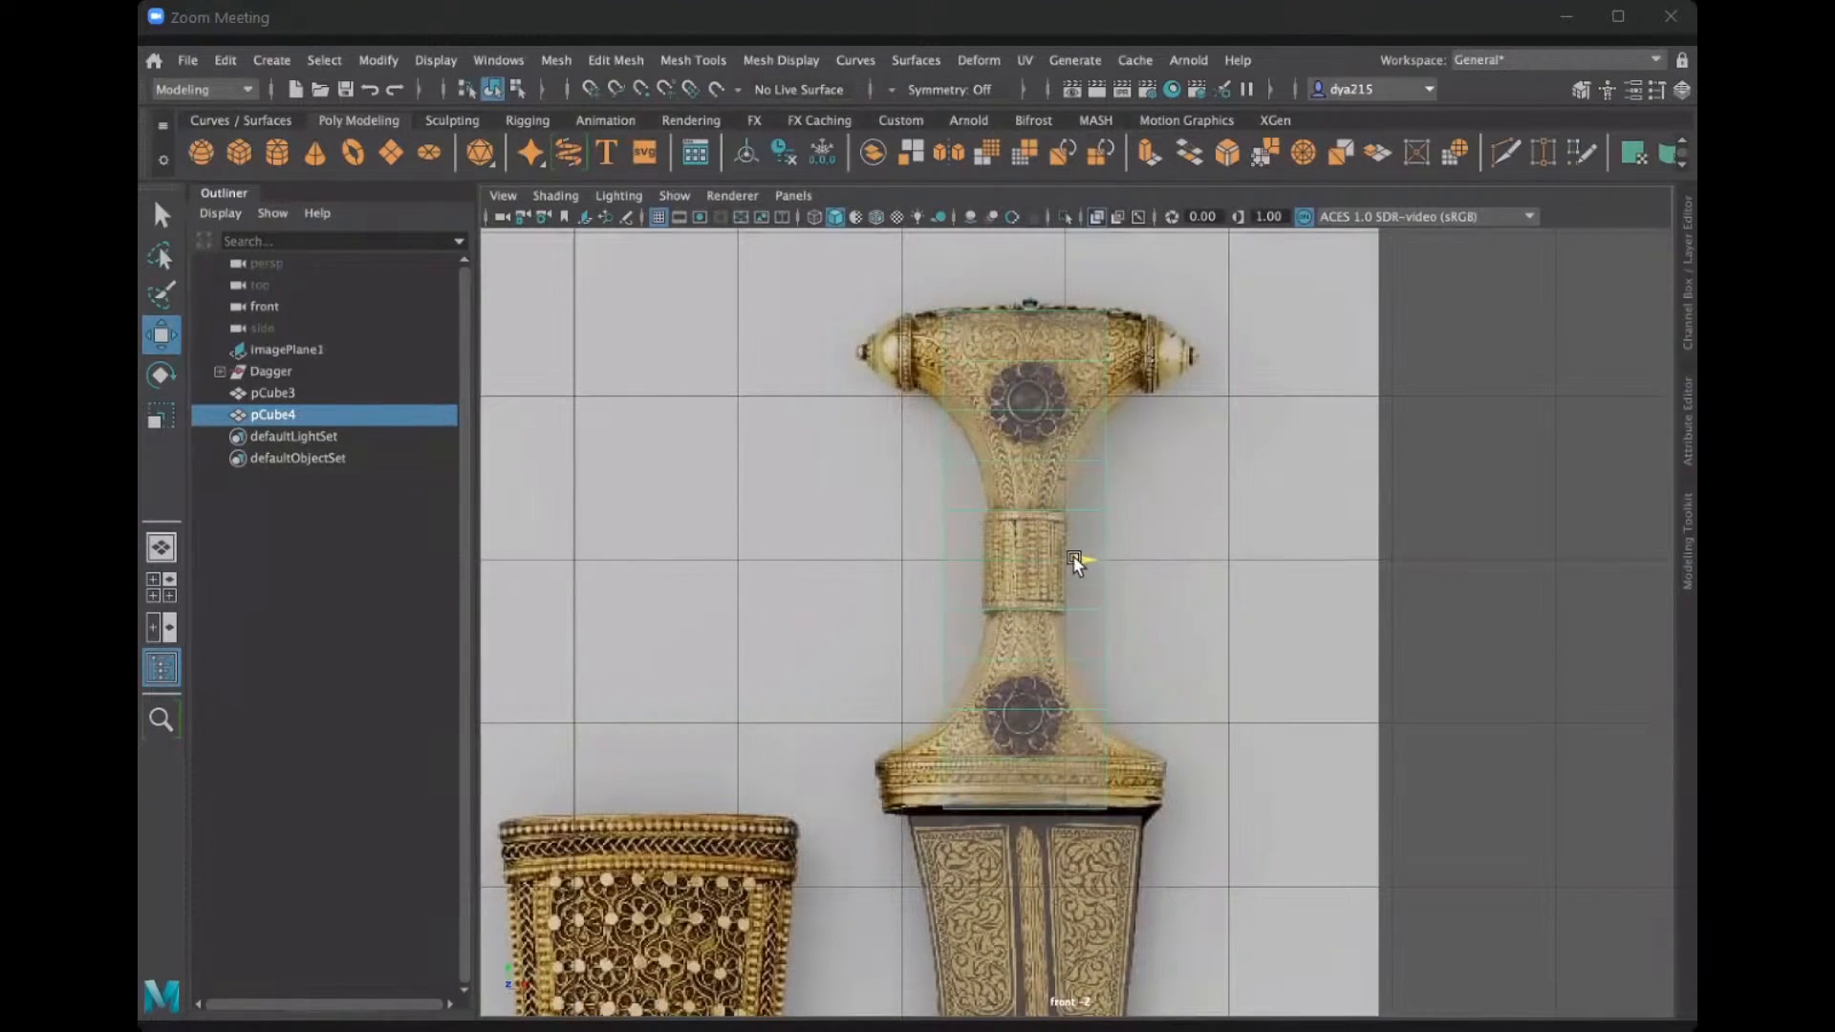
Try to widen only the lowest row of vertices on the hilt cube to match the guard.
right_drag(1059, 401, 963, 405)
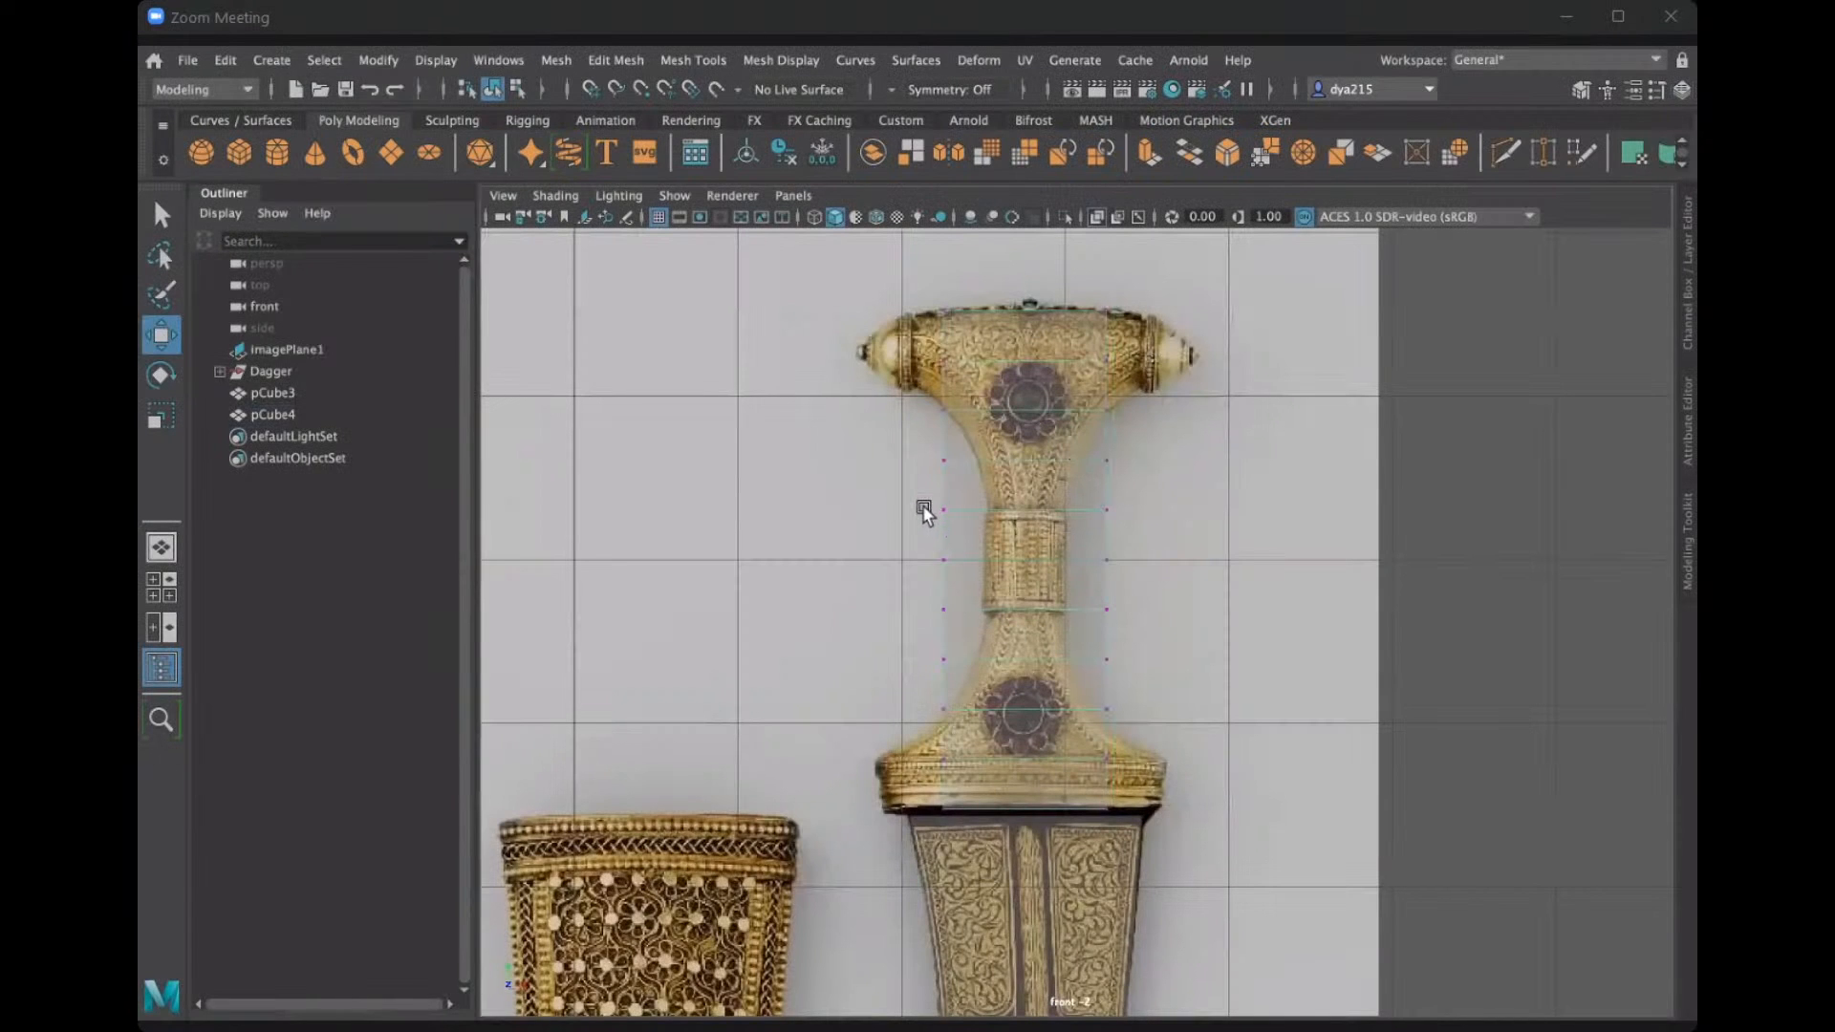
scroll(923, 512, up, 6)
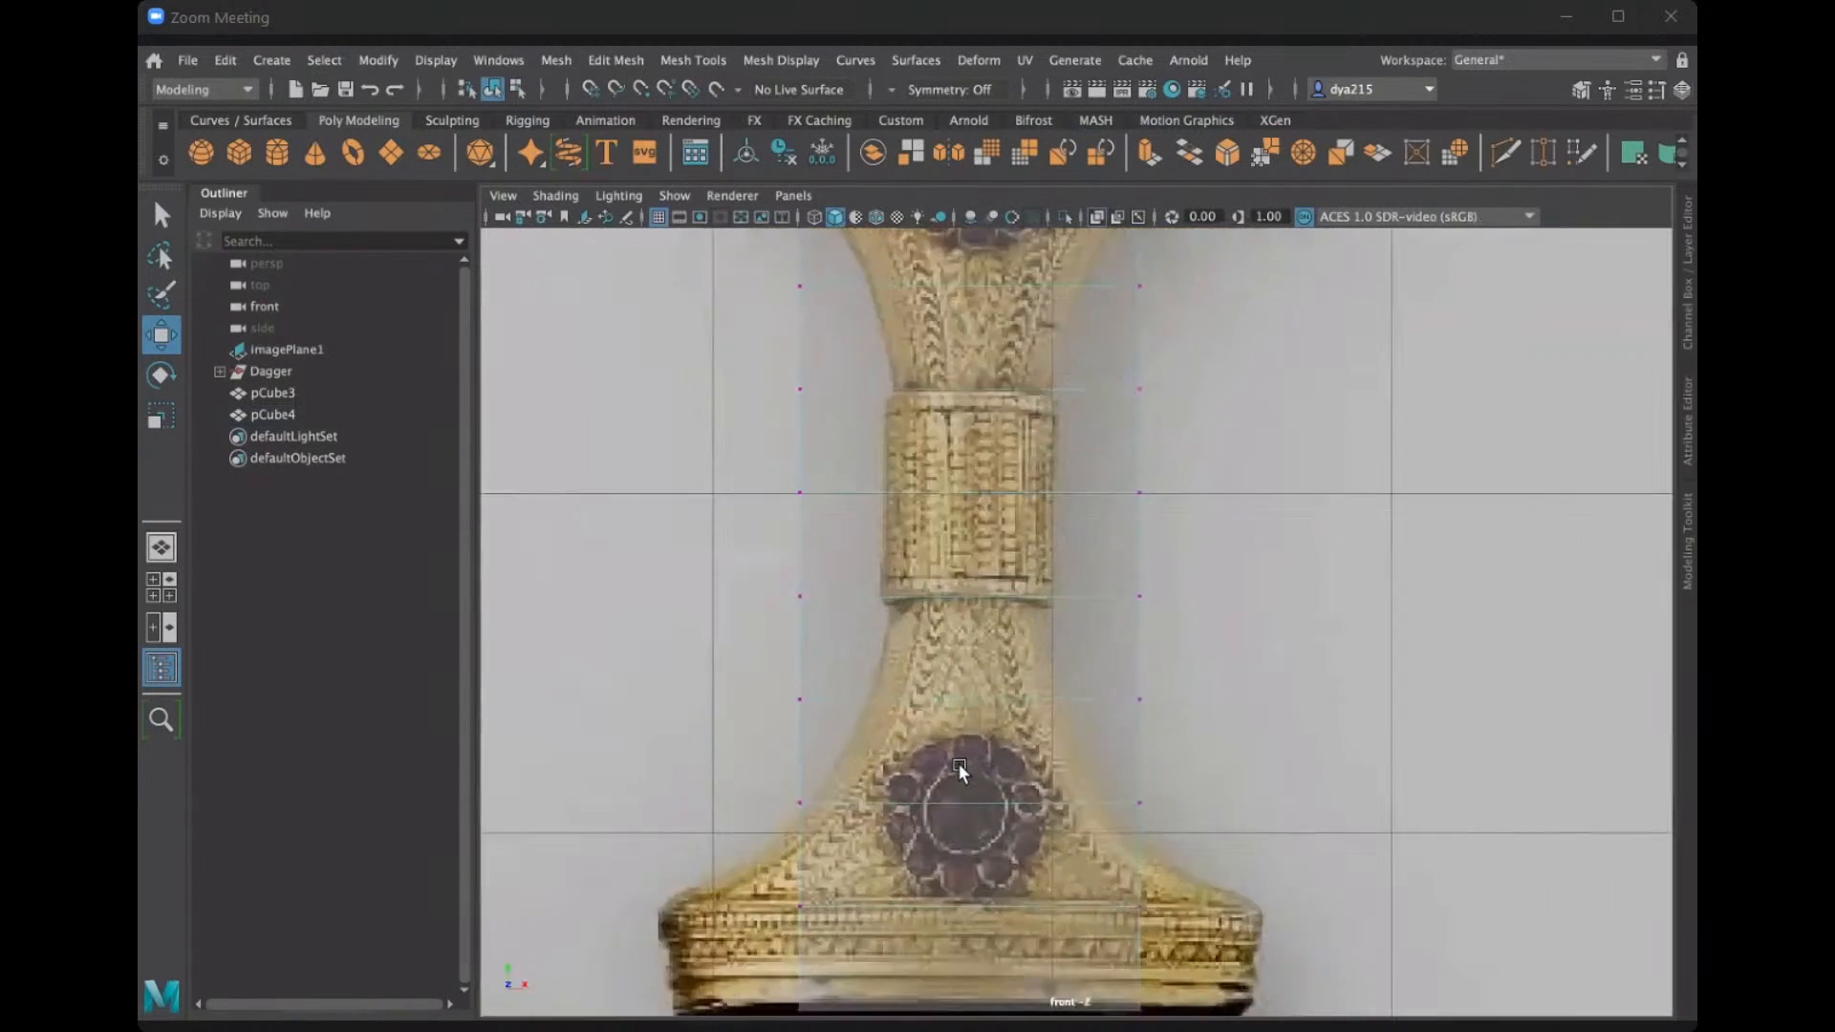
alt+middle_drag(930, 635, 1009, 409)
scroll(1012, 408, up, 2)
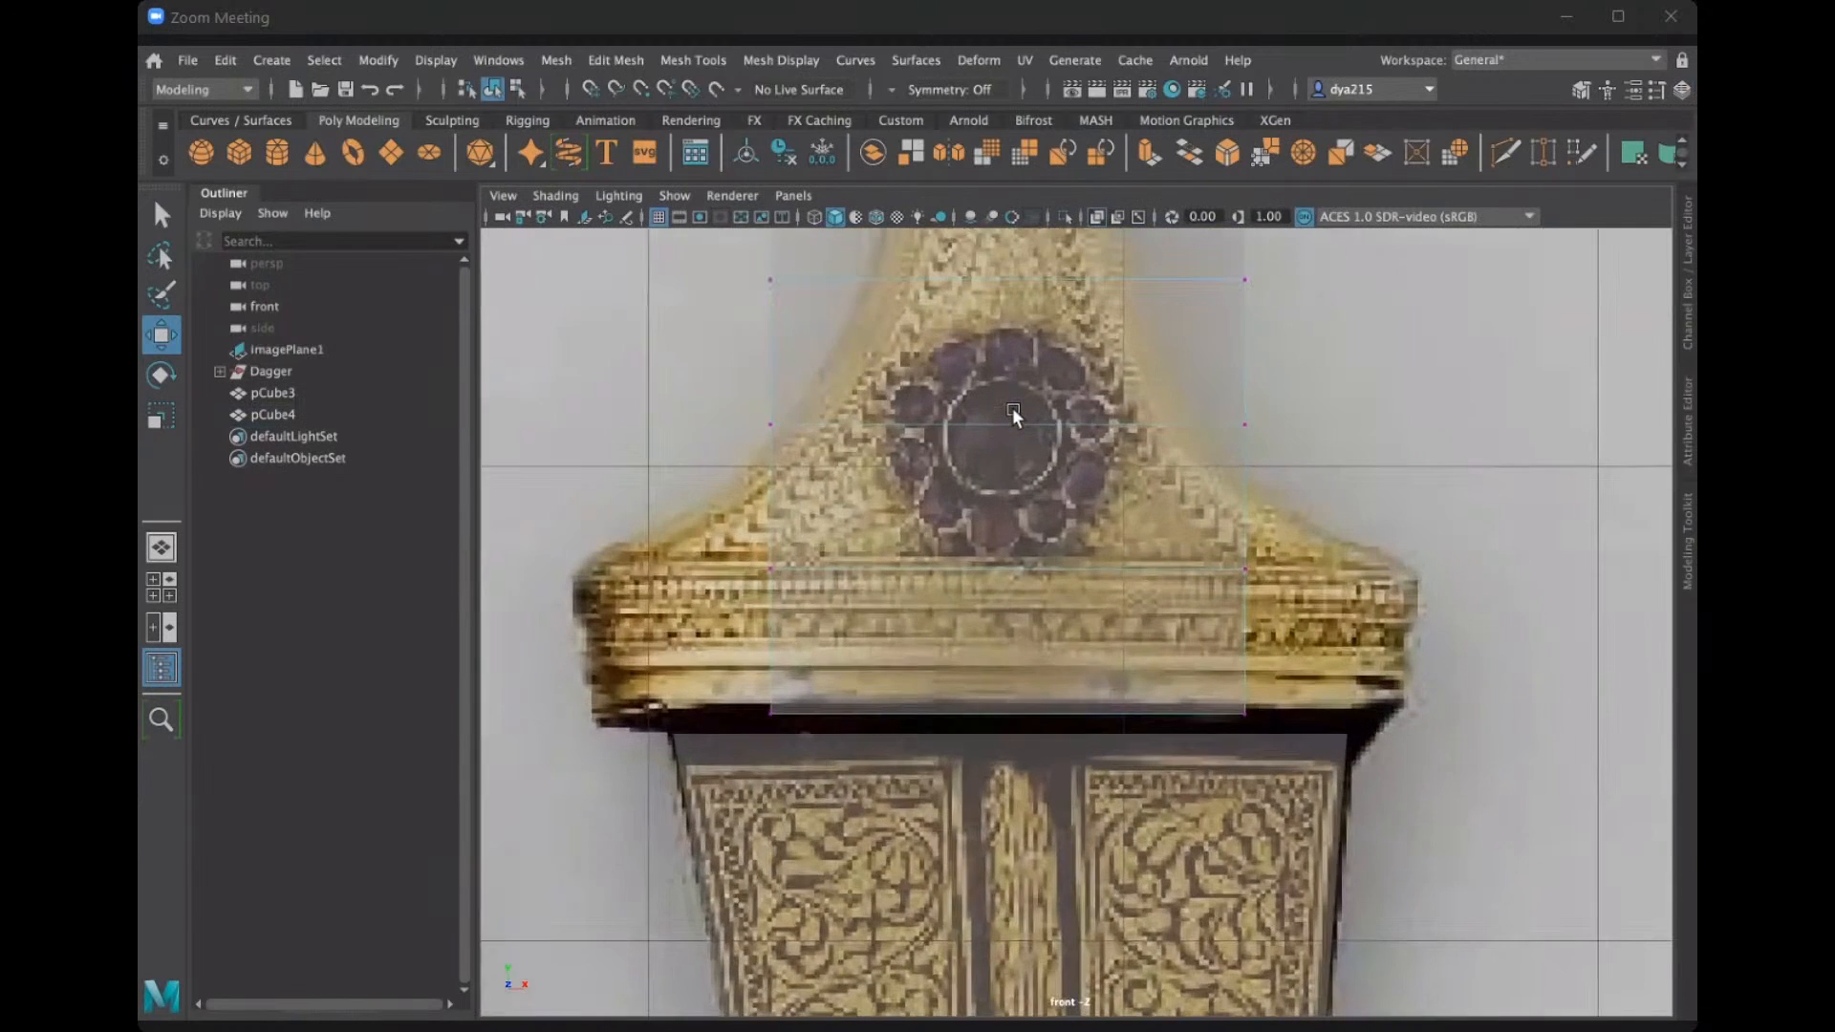
drag(1569, 804, 1570, 804)
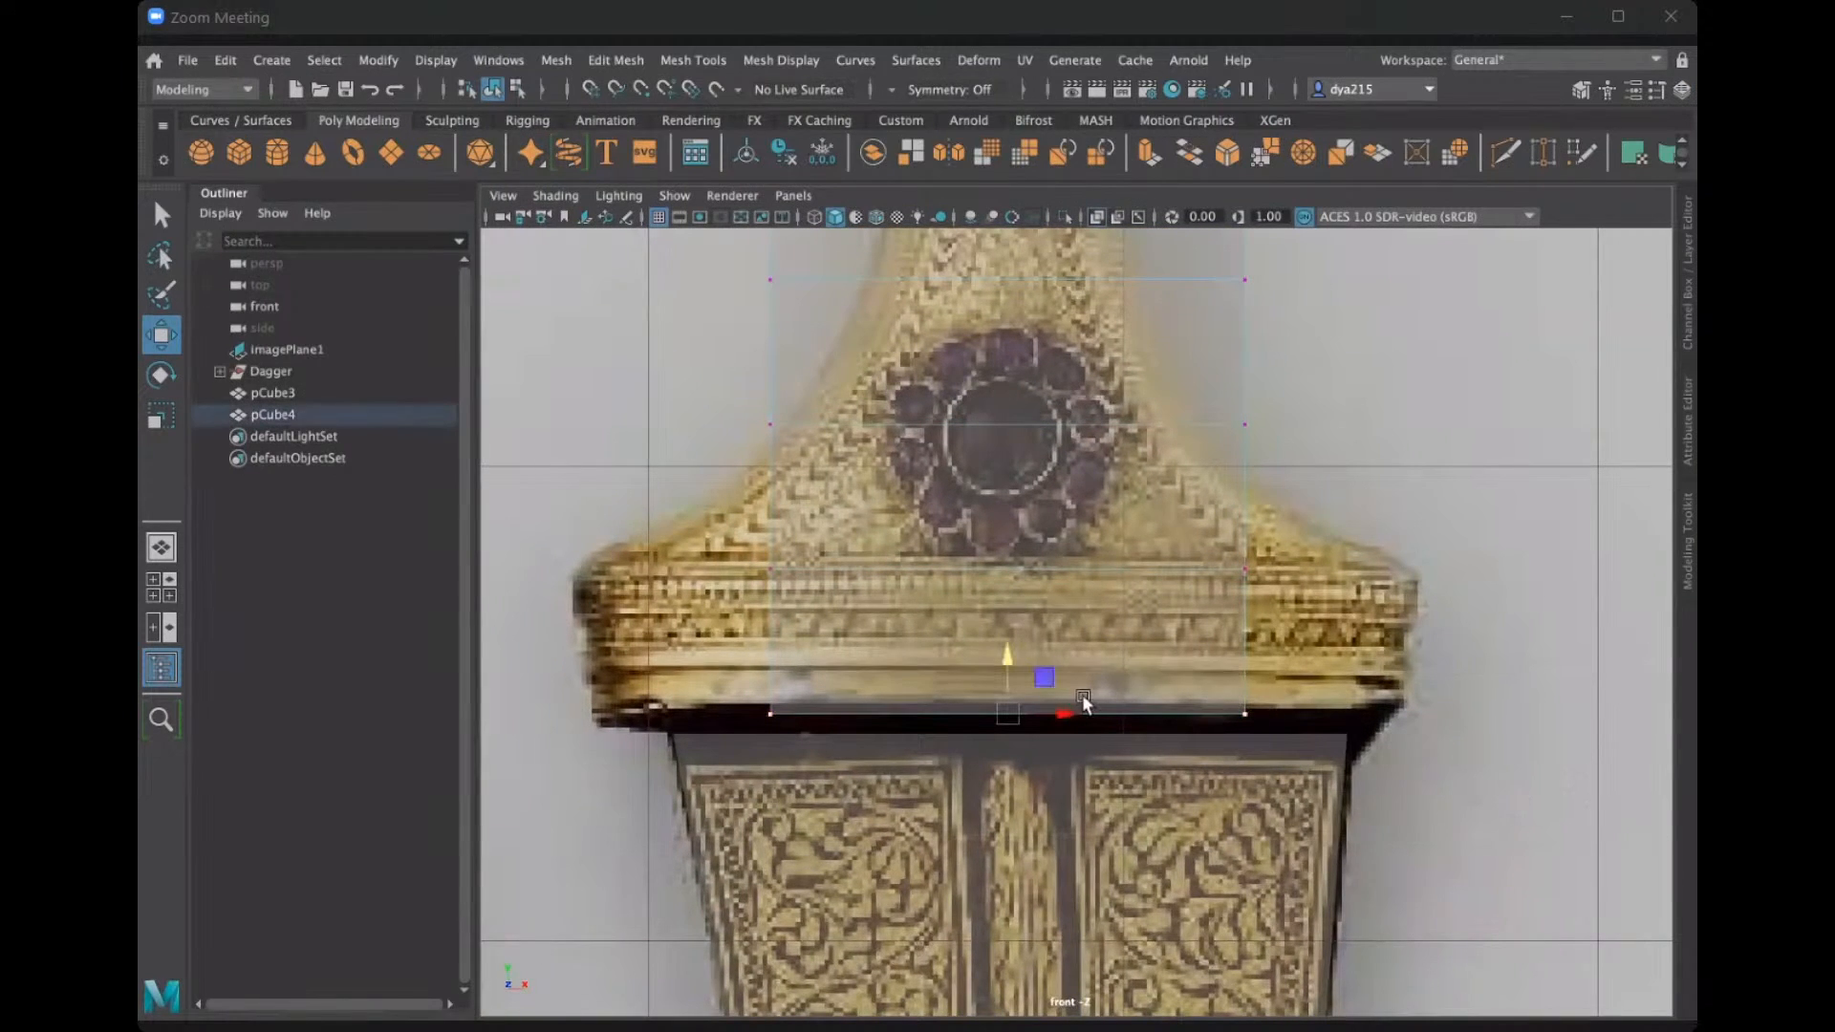
key(r)
drag(1065, 714, 1088, 717)
key(ctrl+z)
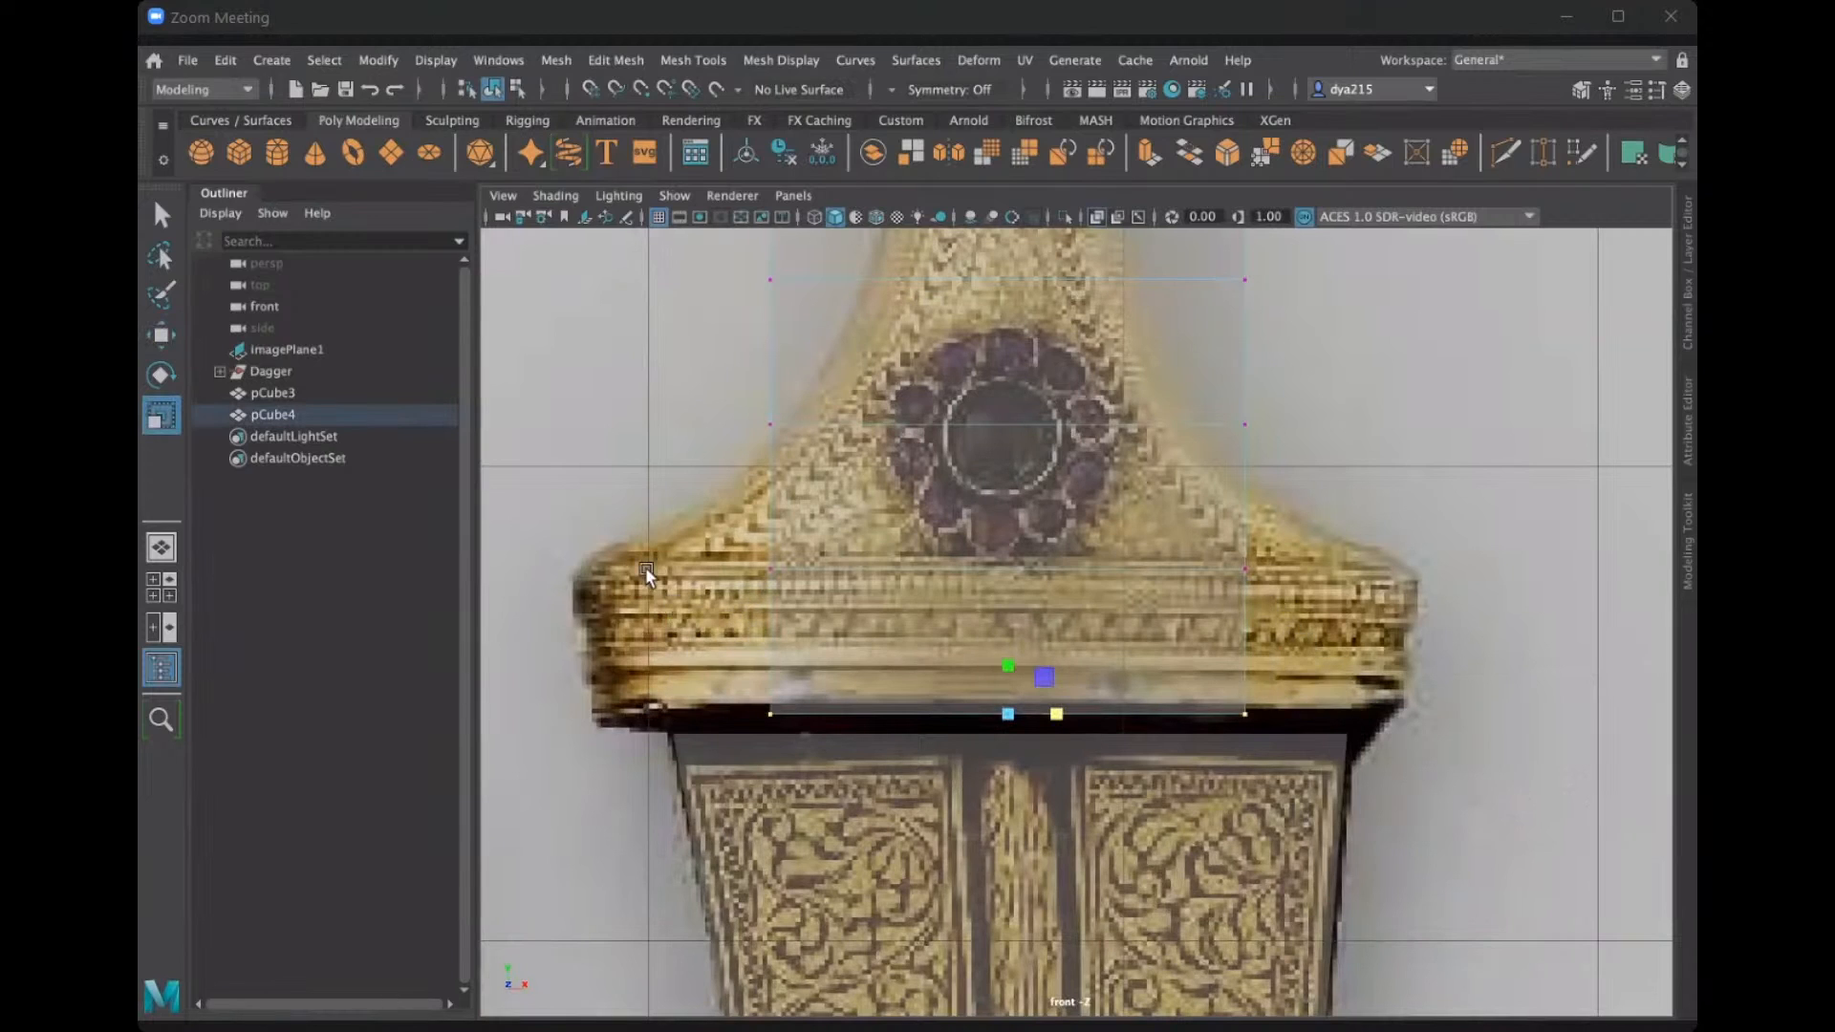
drag(1276, 767, 1356, 799)
click(1095, 638)
click(1017, 623)
click(1019, 622)
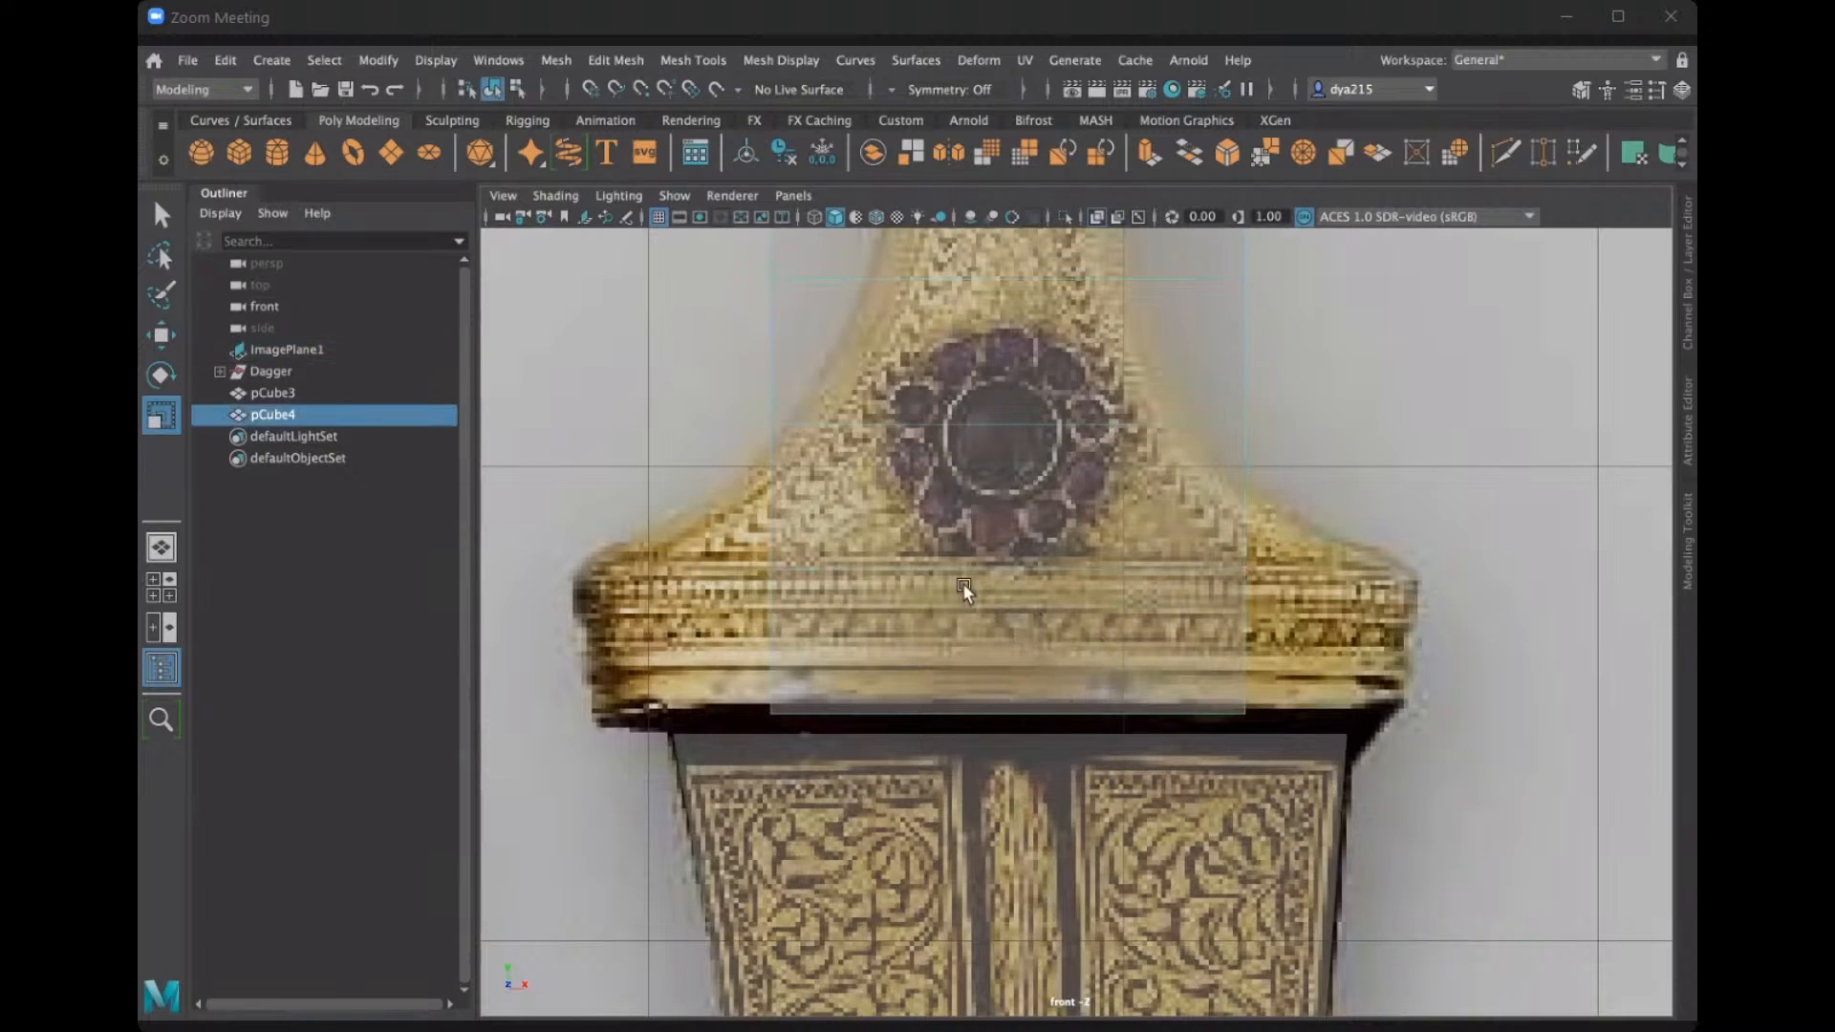
Scale the two lowest rows of vertices outward along X to match the width of the guard.
right_drag(889, 583, 664, 537)
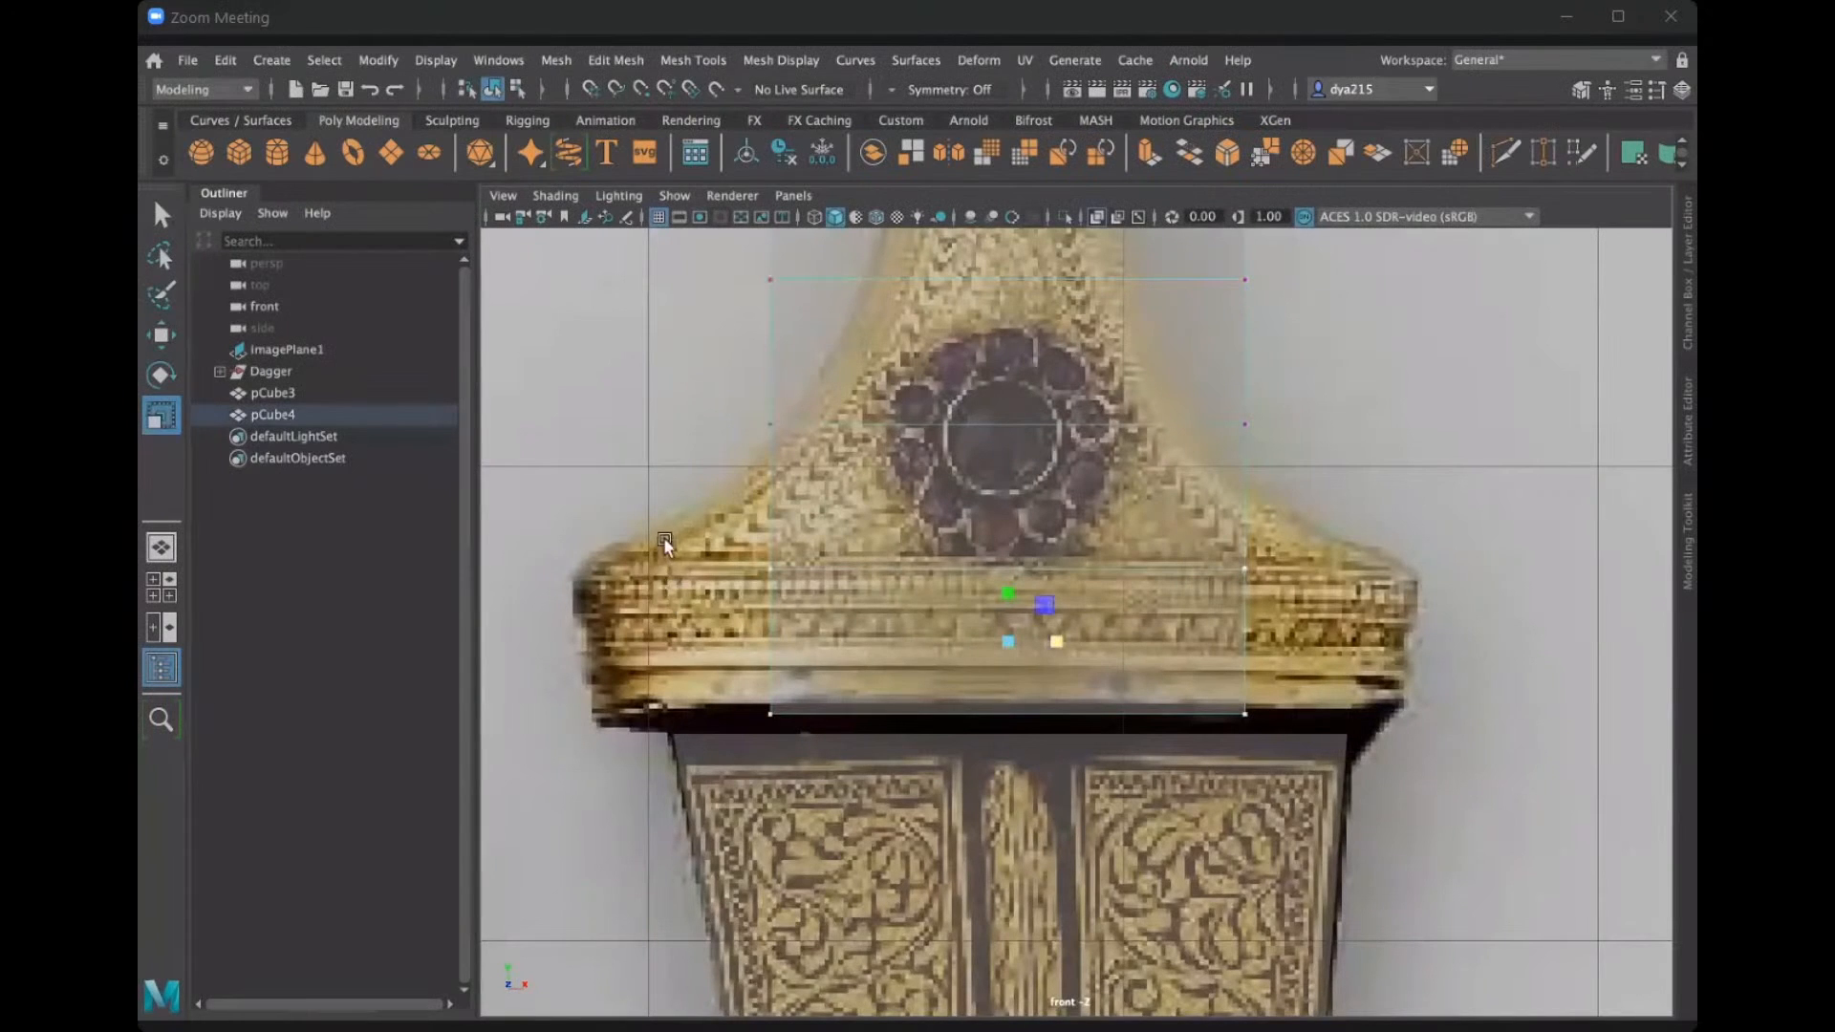
drag(1063, 641, 1090, 648)
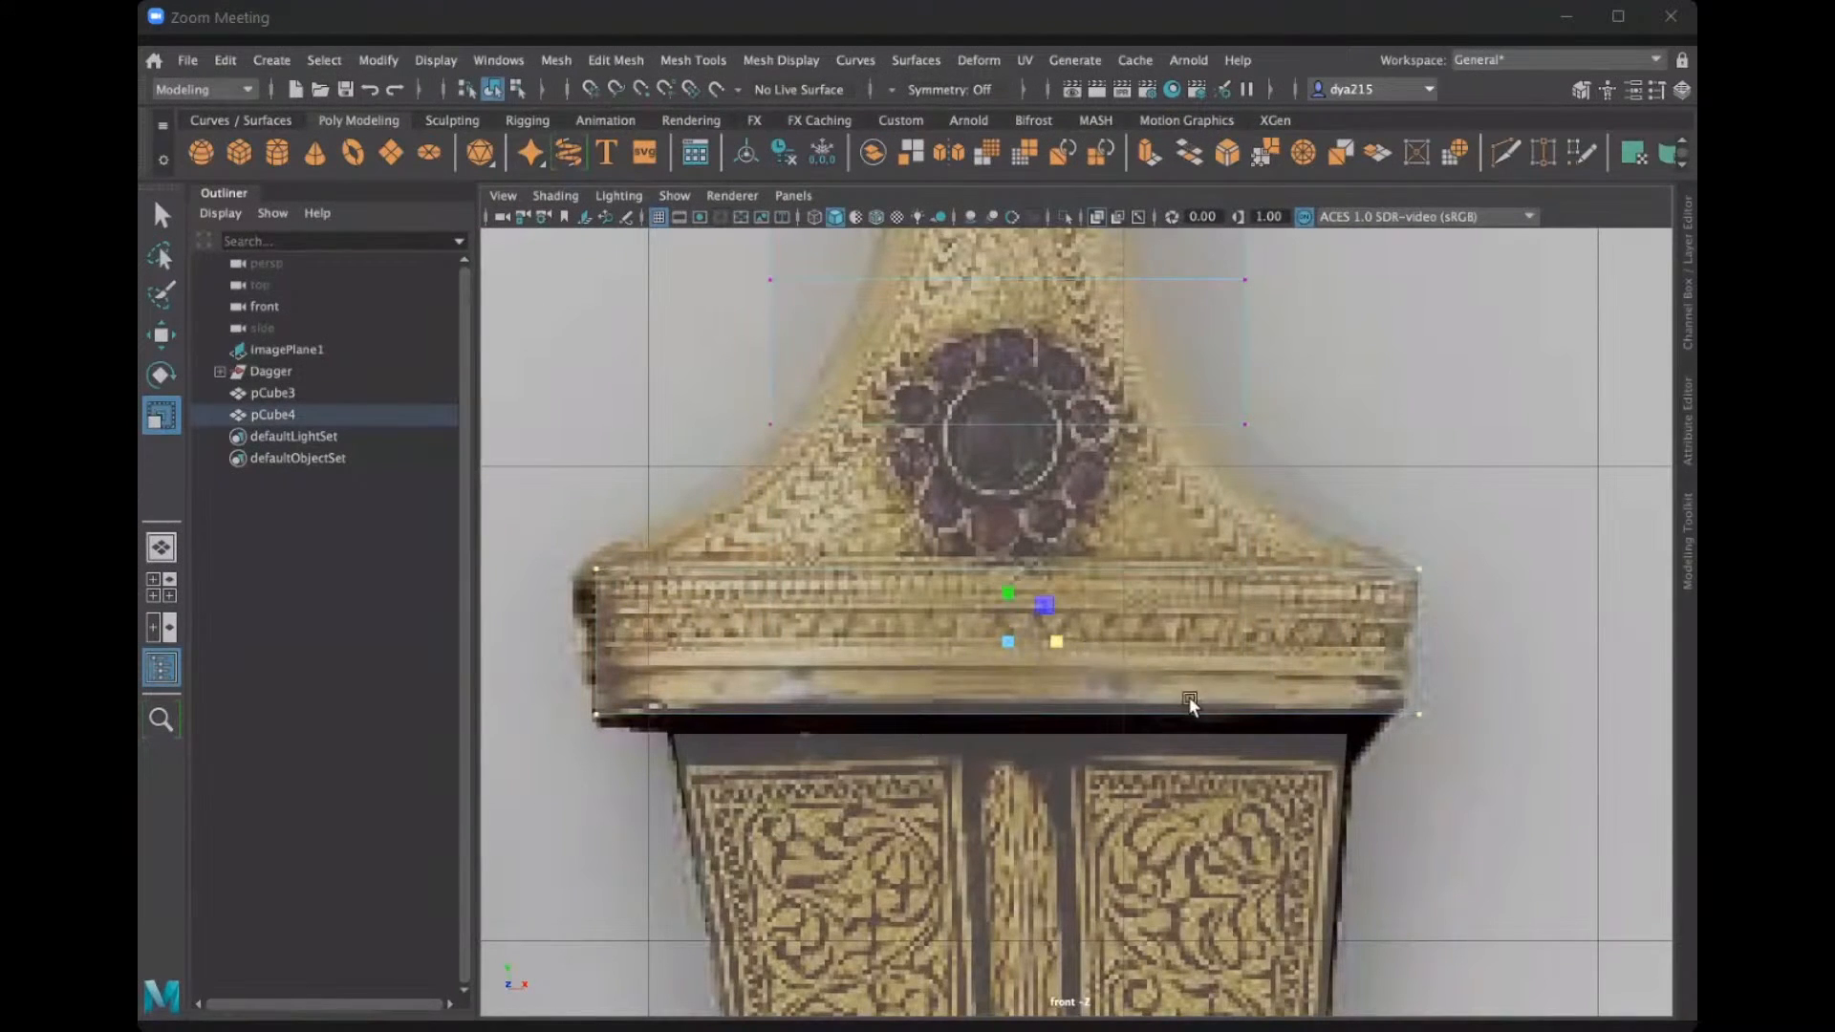
alt+middle_drag(1161, 721, 1156, 841)
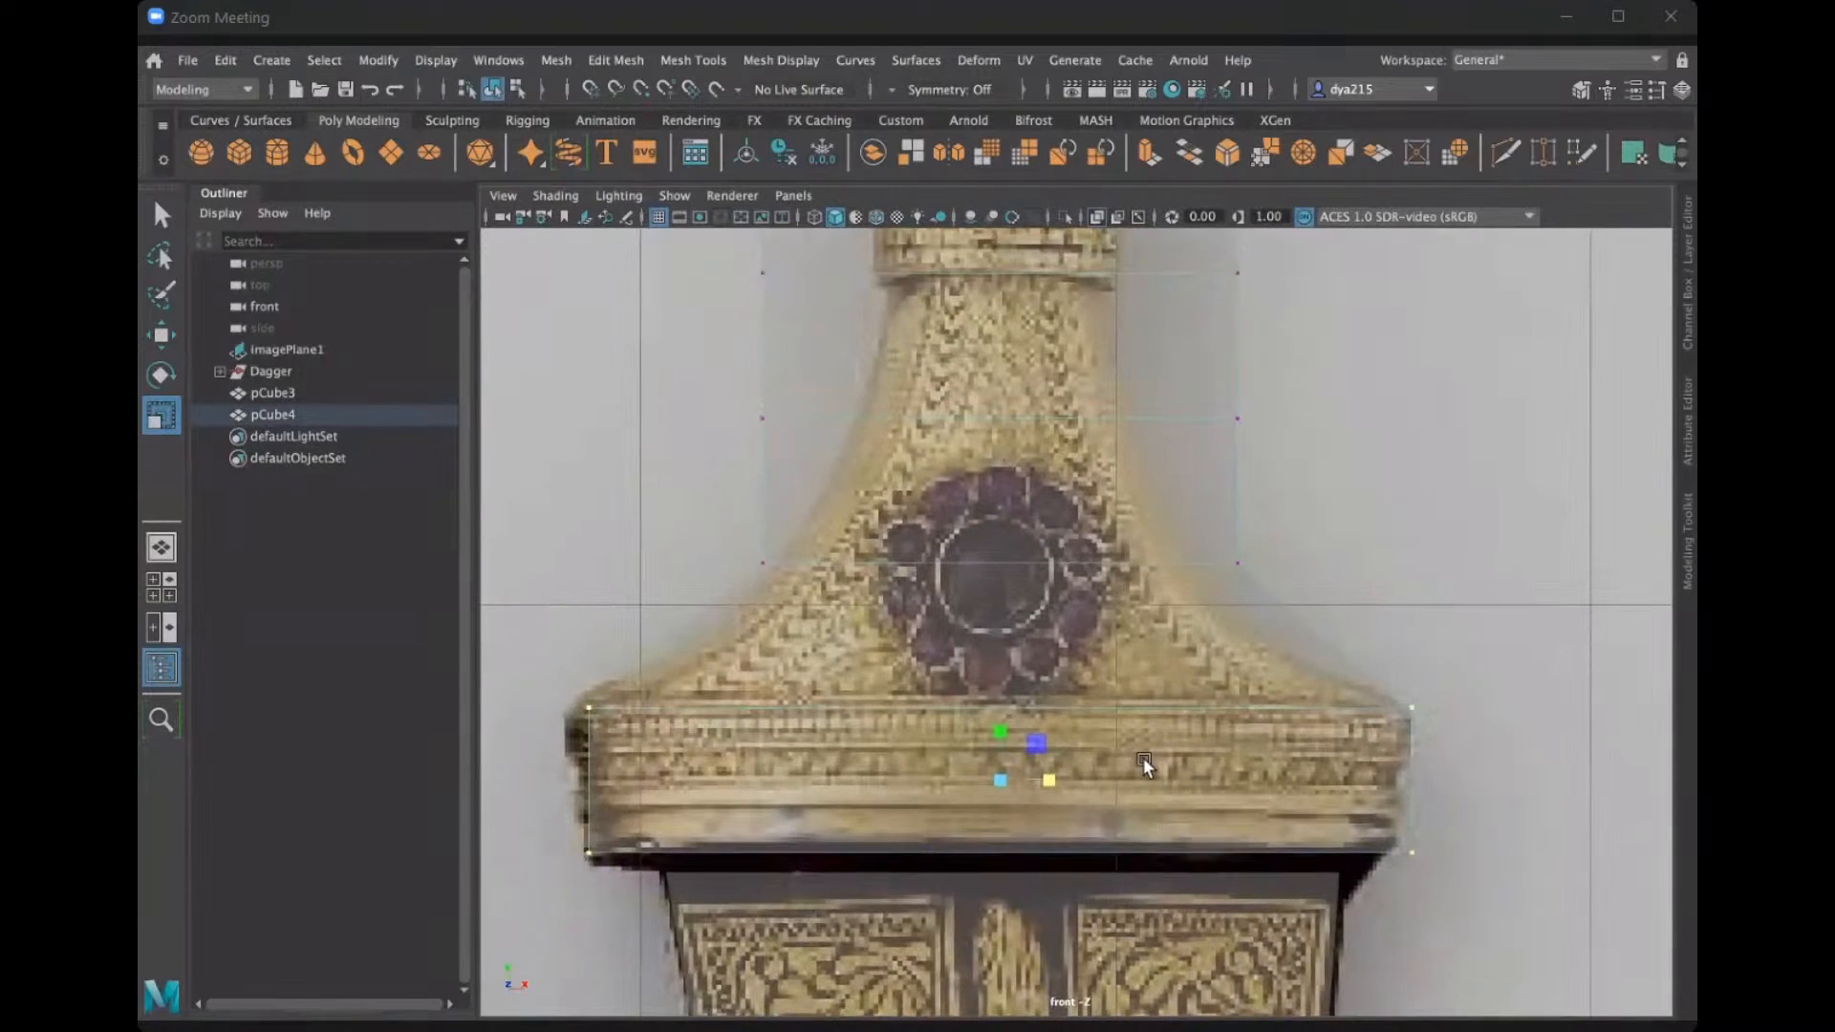
Return to object mode and shift the whole hilt cube slightly along X to align it with the reference.
scroll(1138, 763, down, 10)
scroll(1132, 740, up, 4)
right_drag(1085, 401, 1159, 376)
scroll(975, 521, up, 5)
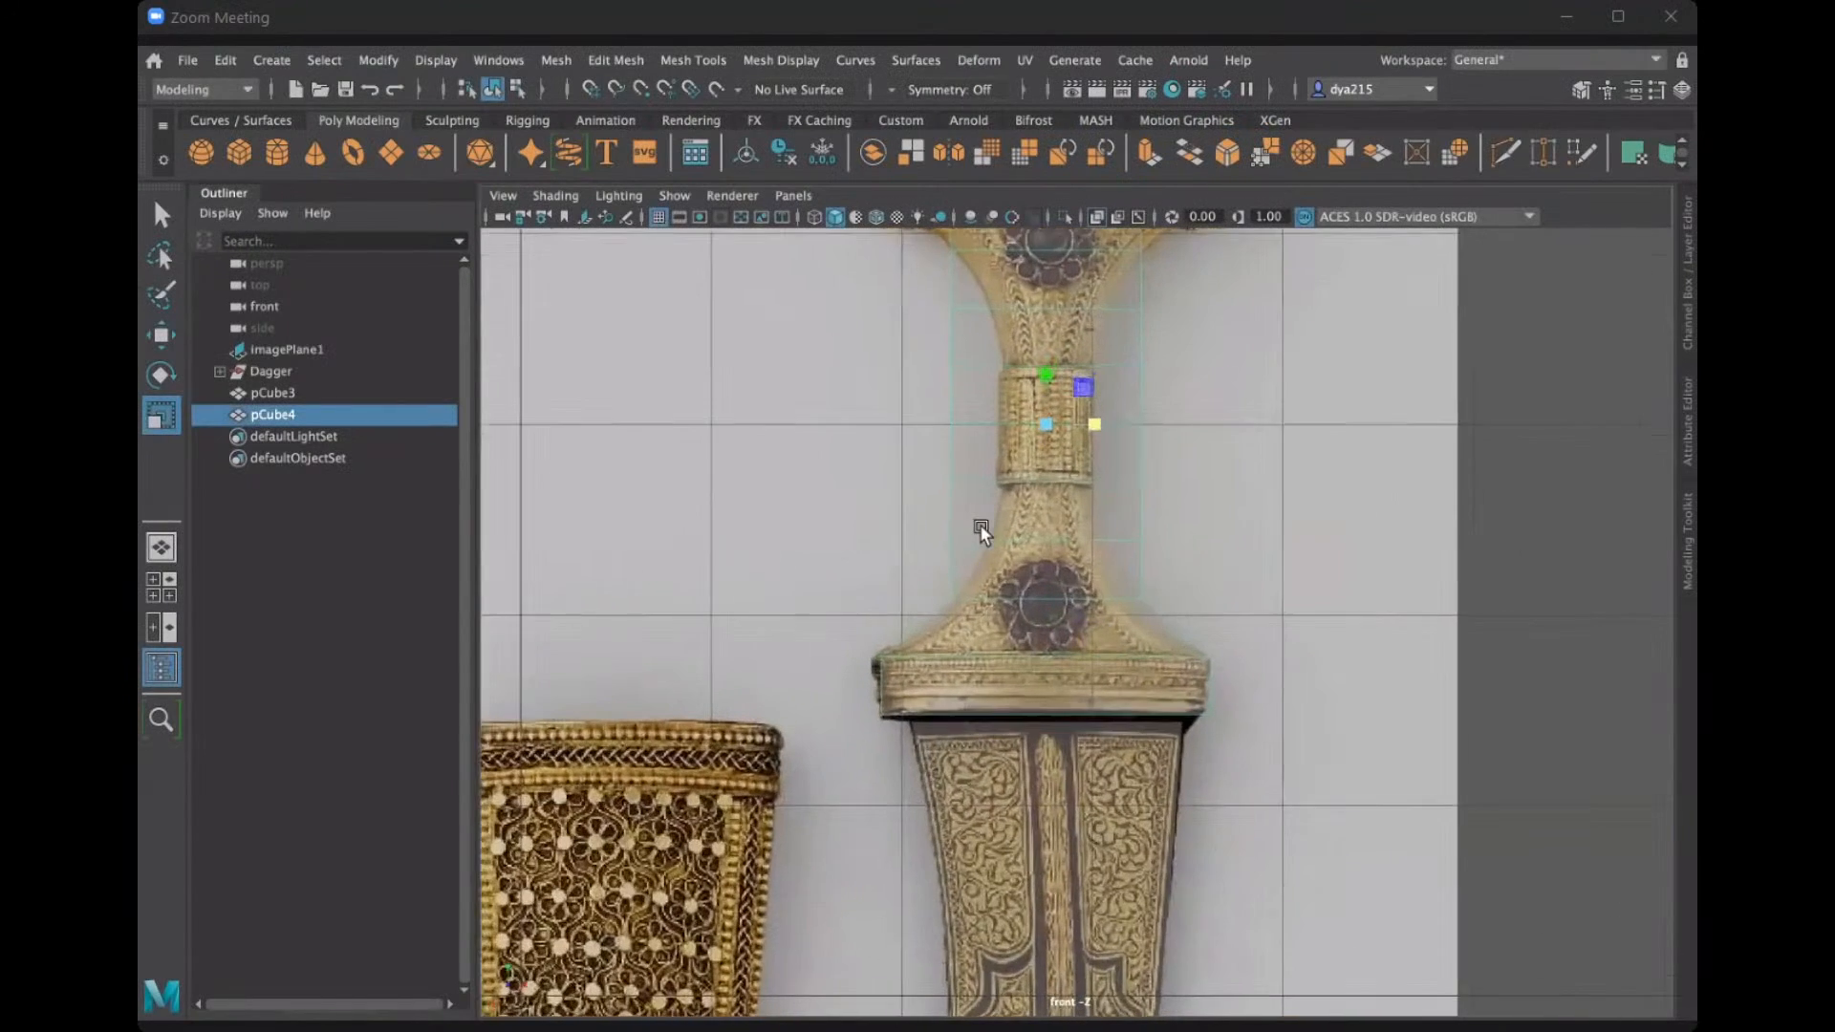
key(w)
scroll(978, 504, up, 1)
drag(1090, 355, 1088, 355)
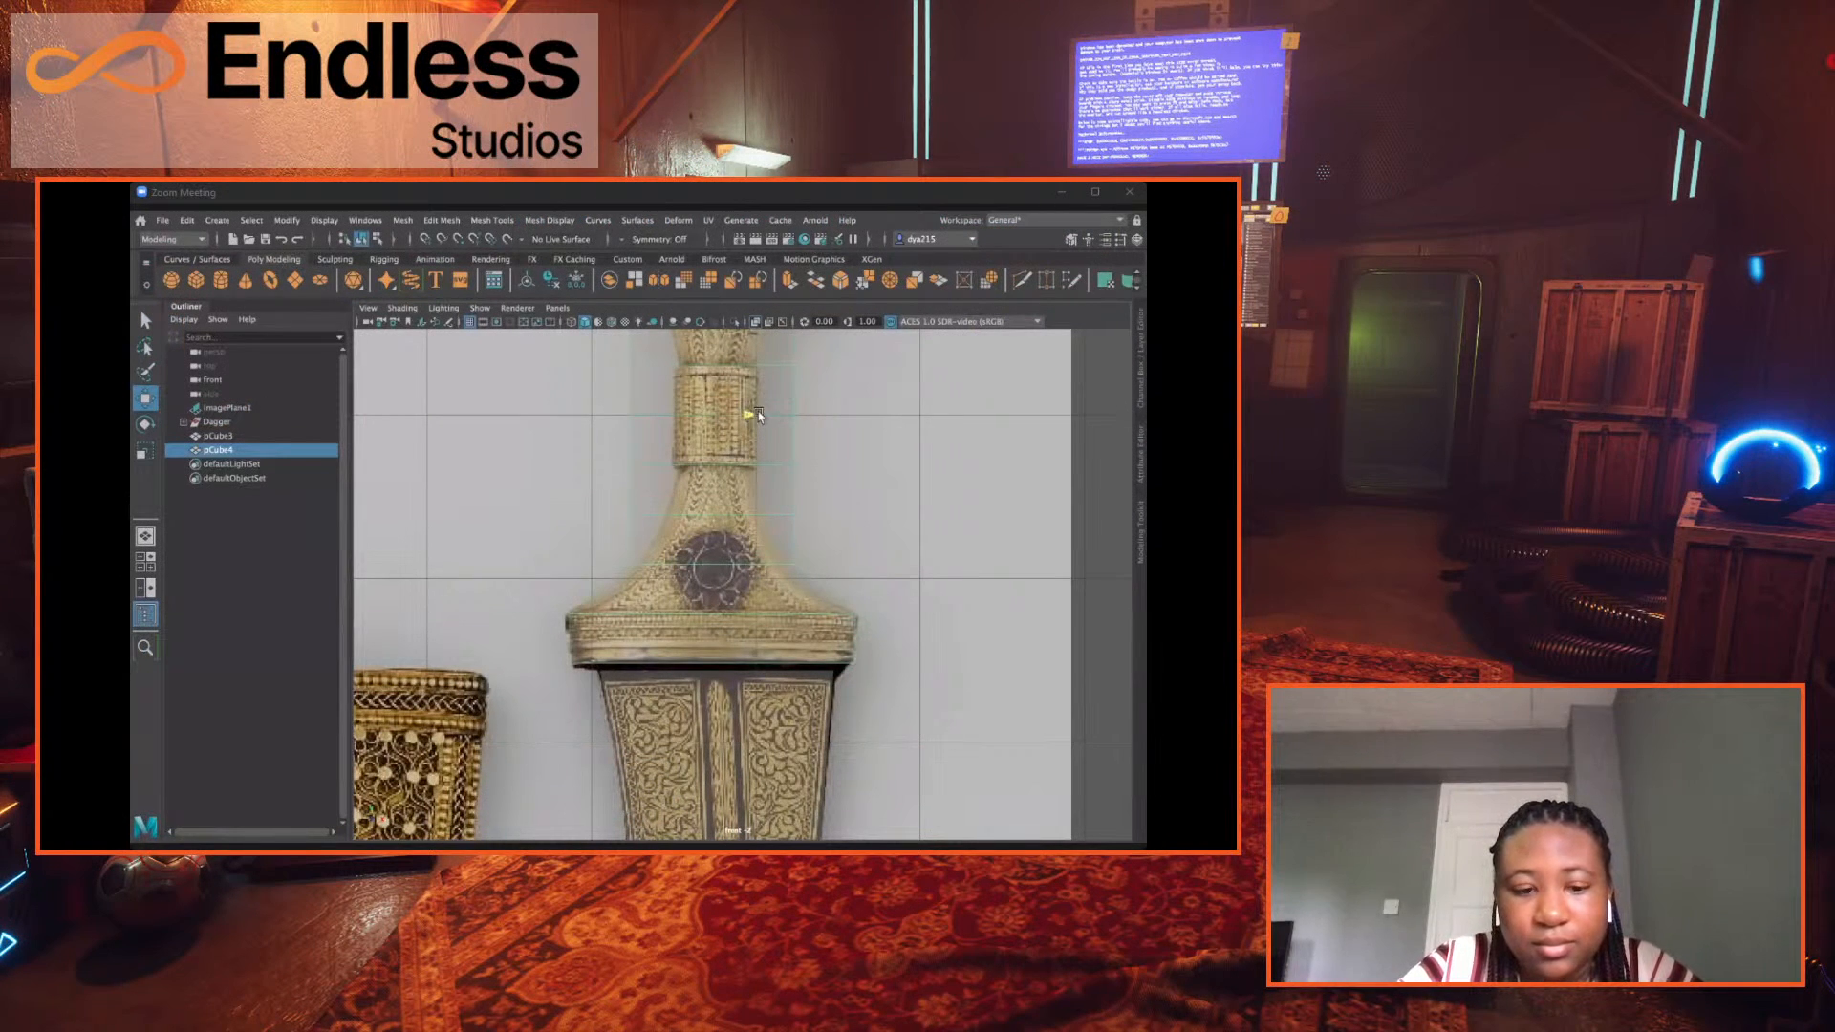
Widen the vertex row at the guard's upper edge slightly so the guard's sides slant as in the reference.
right_drag(721, 453, 656, 435)
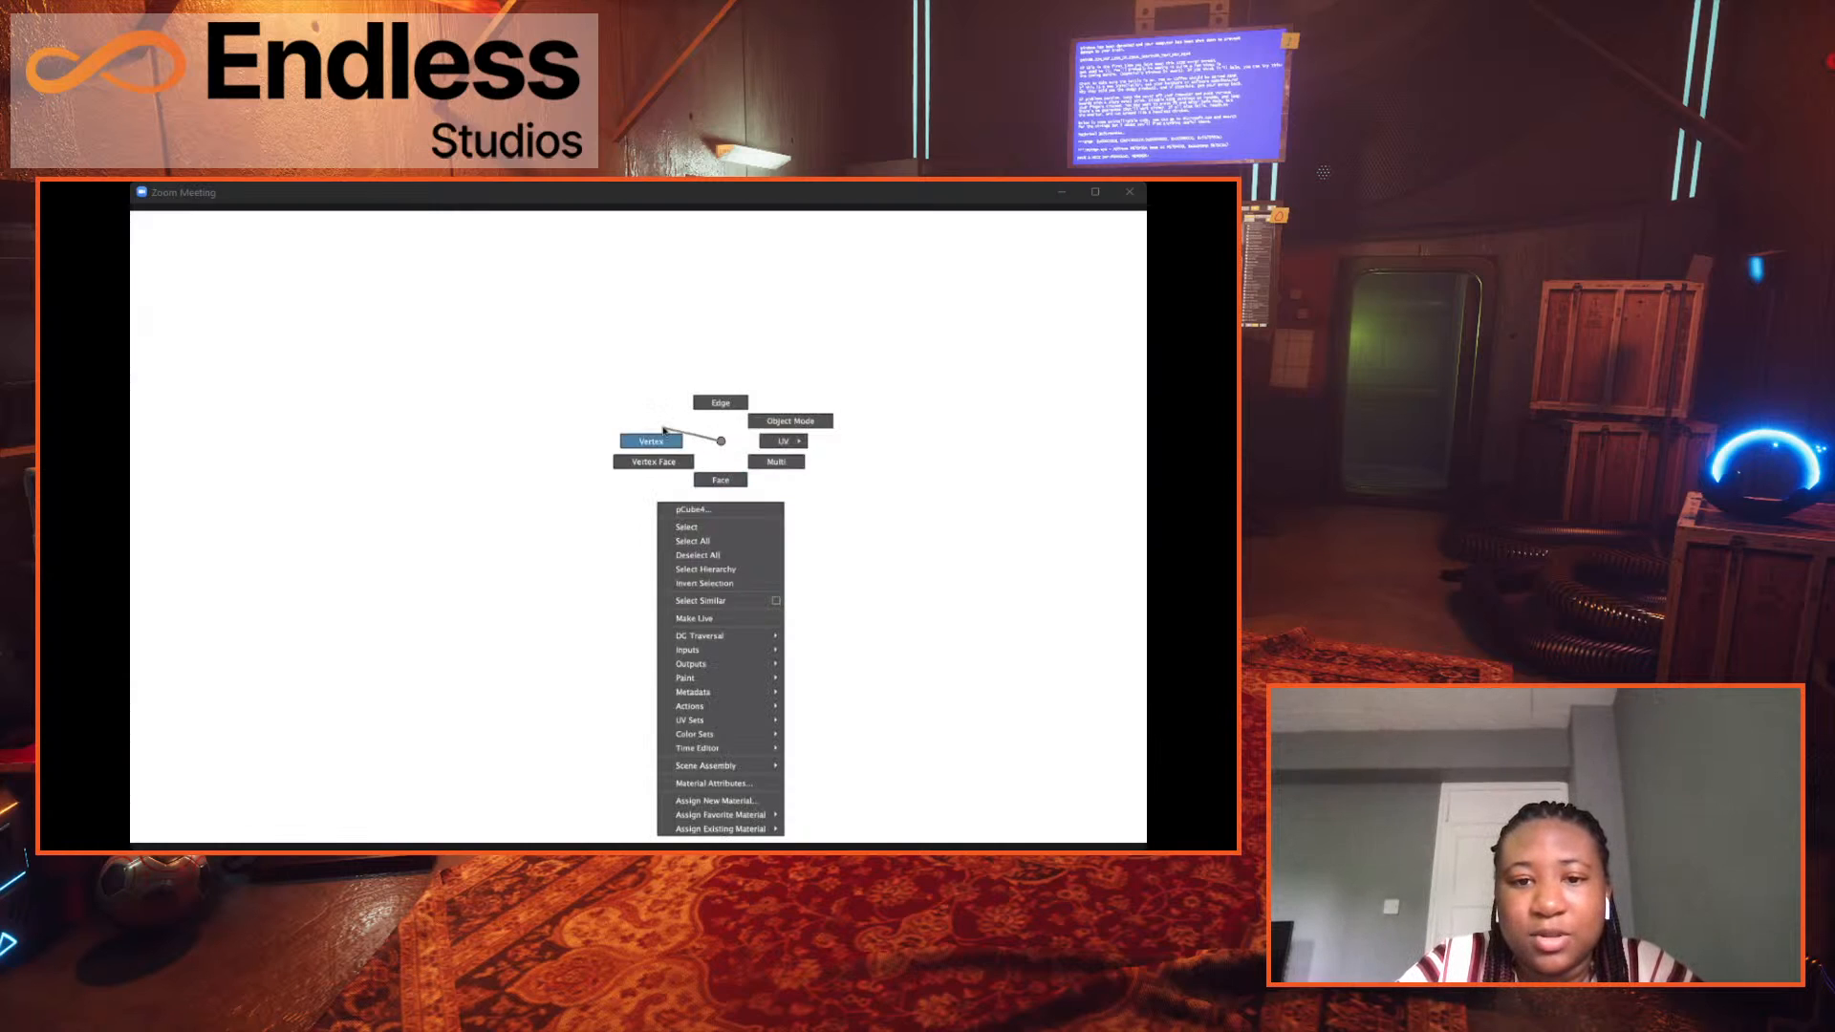
scroll(979, 531, up, 2)
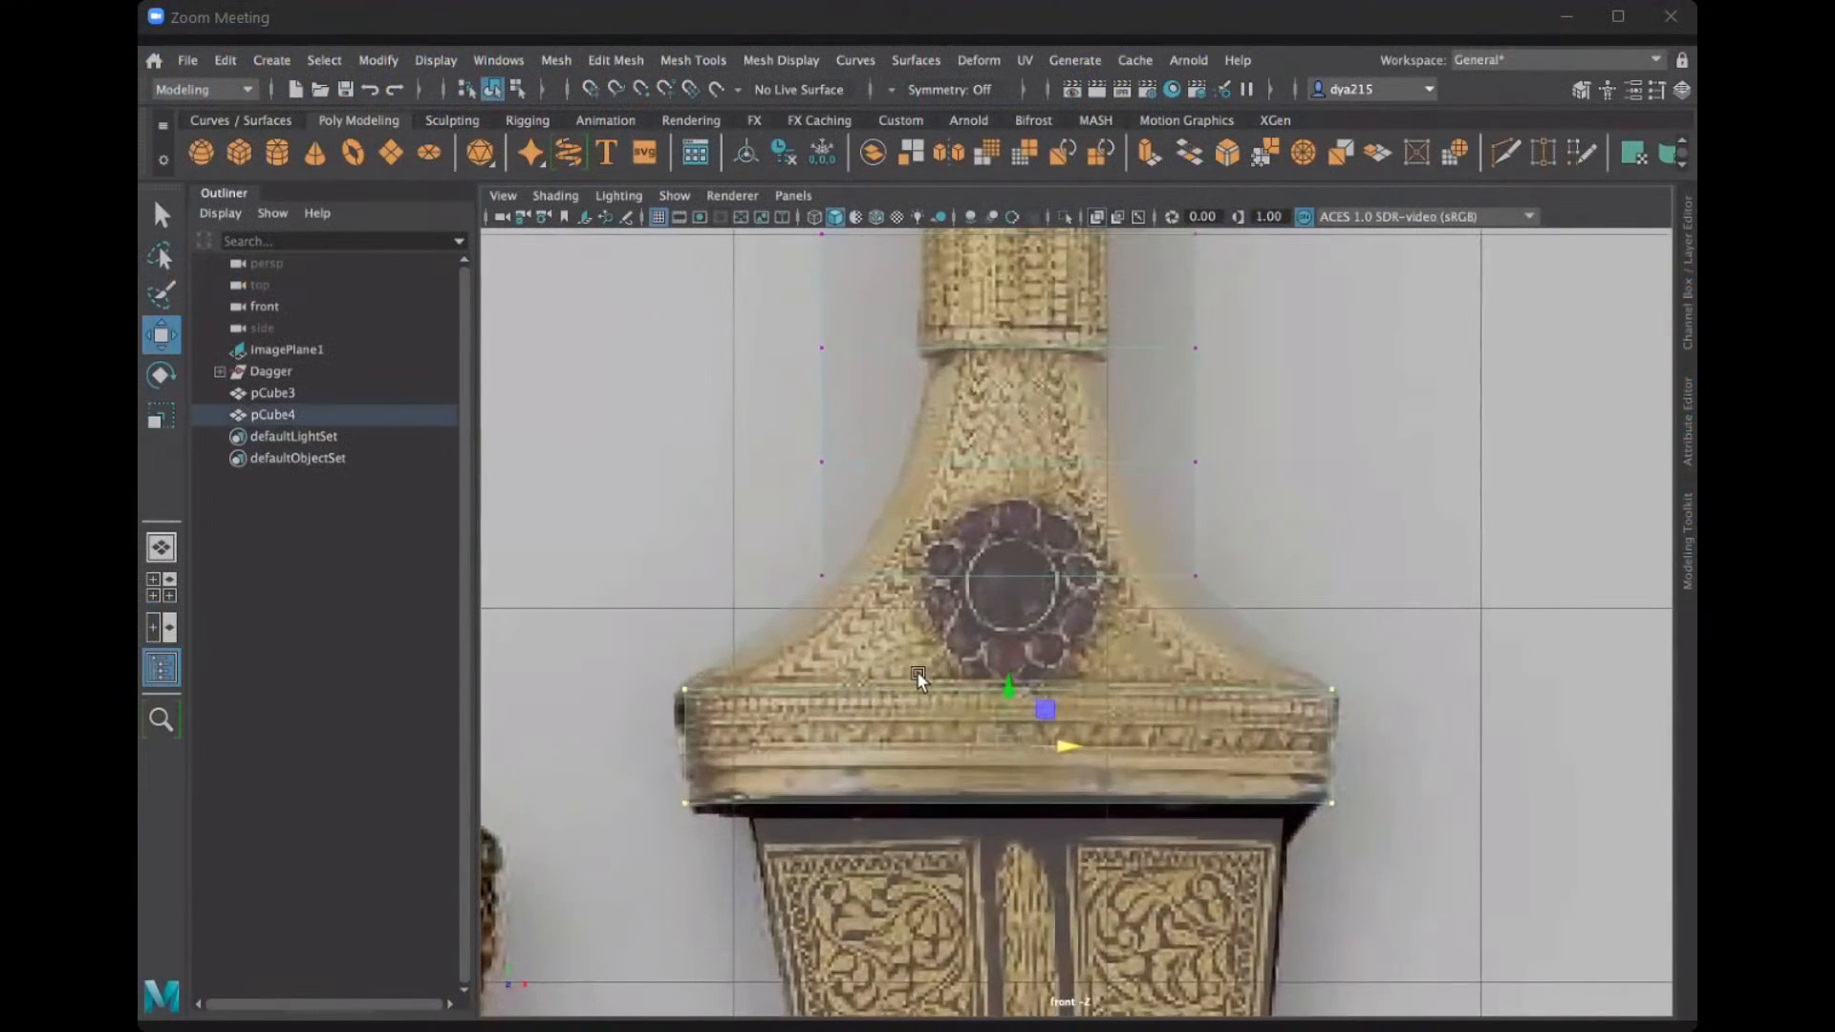
alt+middle_drag(871, 614, 846, 489)
scroll(874, 524, up, 2)
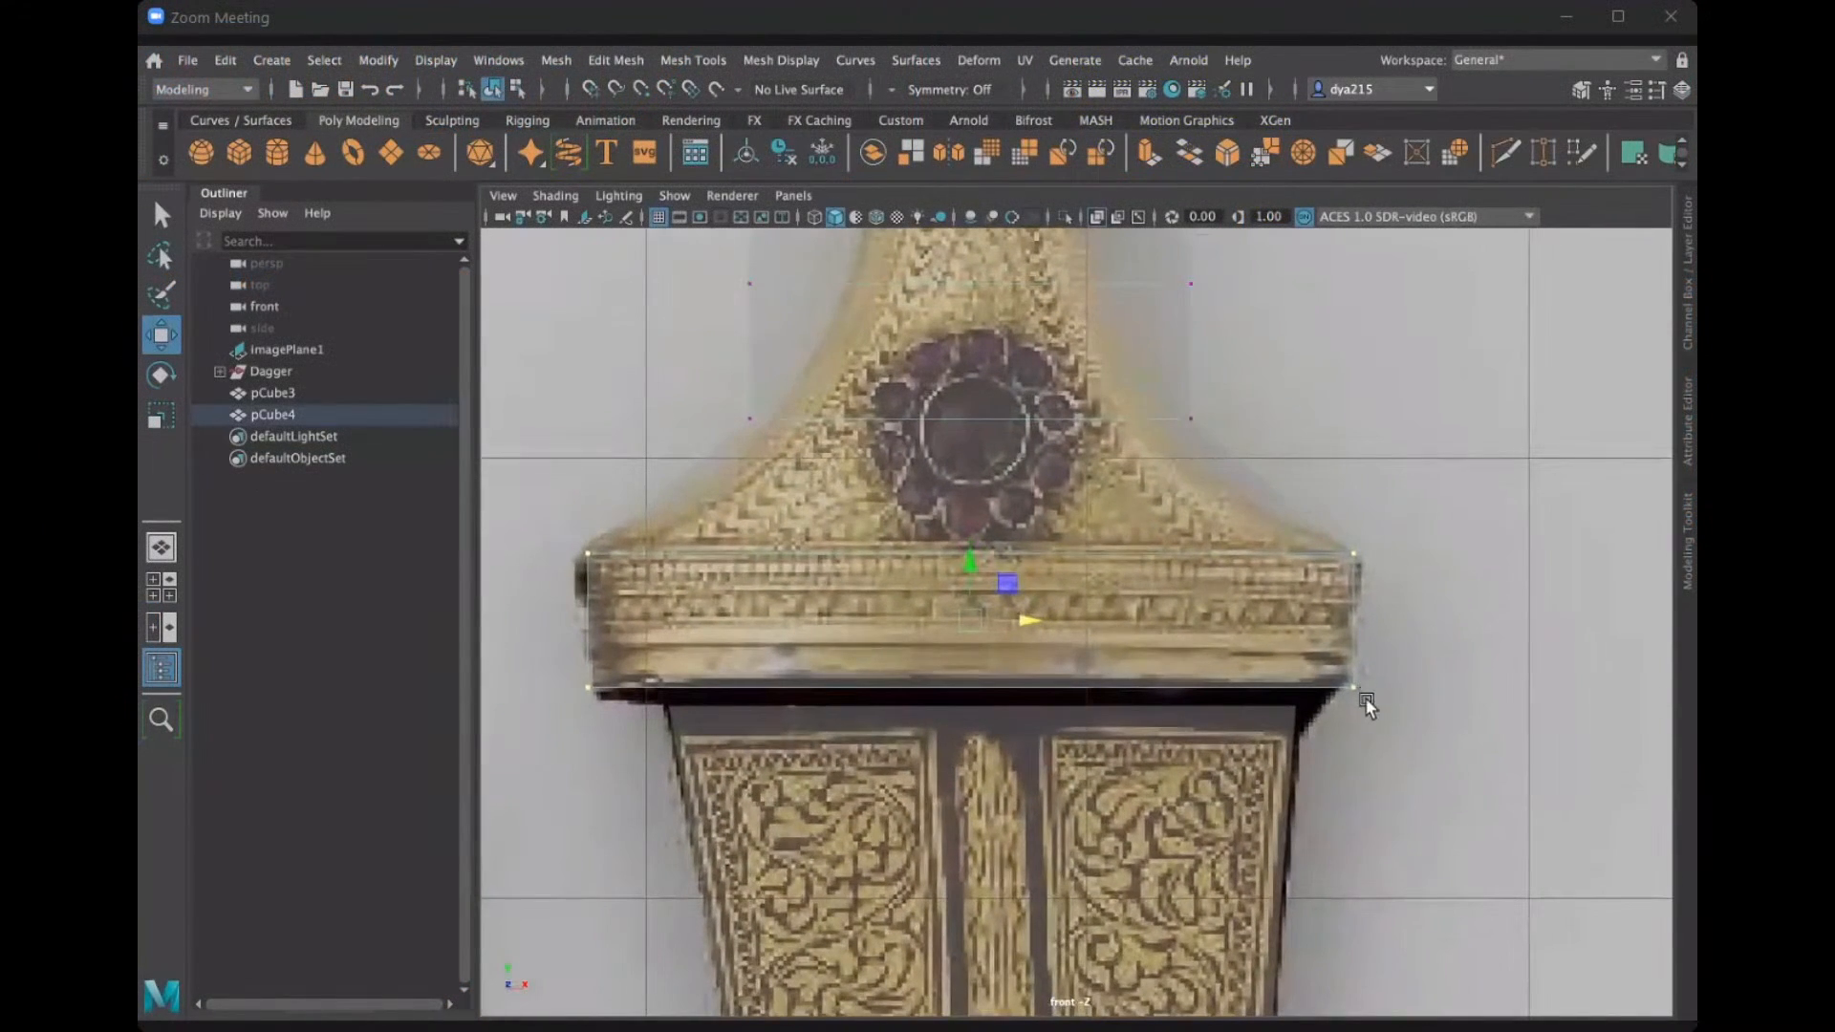
drag(1363, 562, 1367, 572)
key(r)
drag(1015, 555, 1024, 557)
alt+middle_drag(1031, 508, 1042, 573)
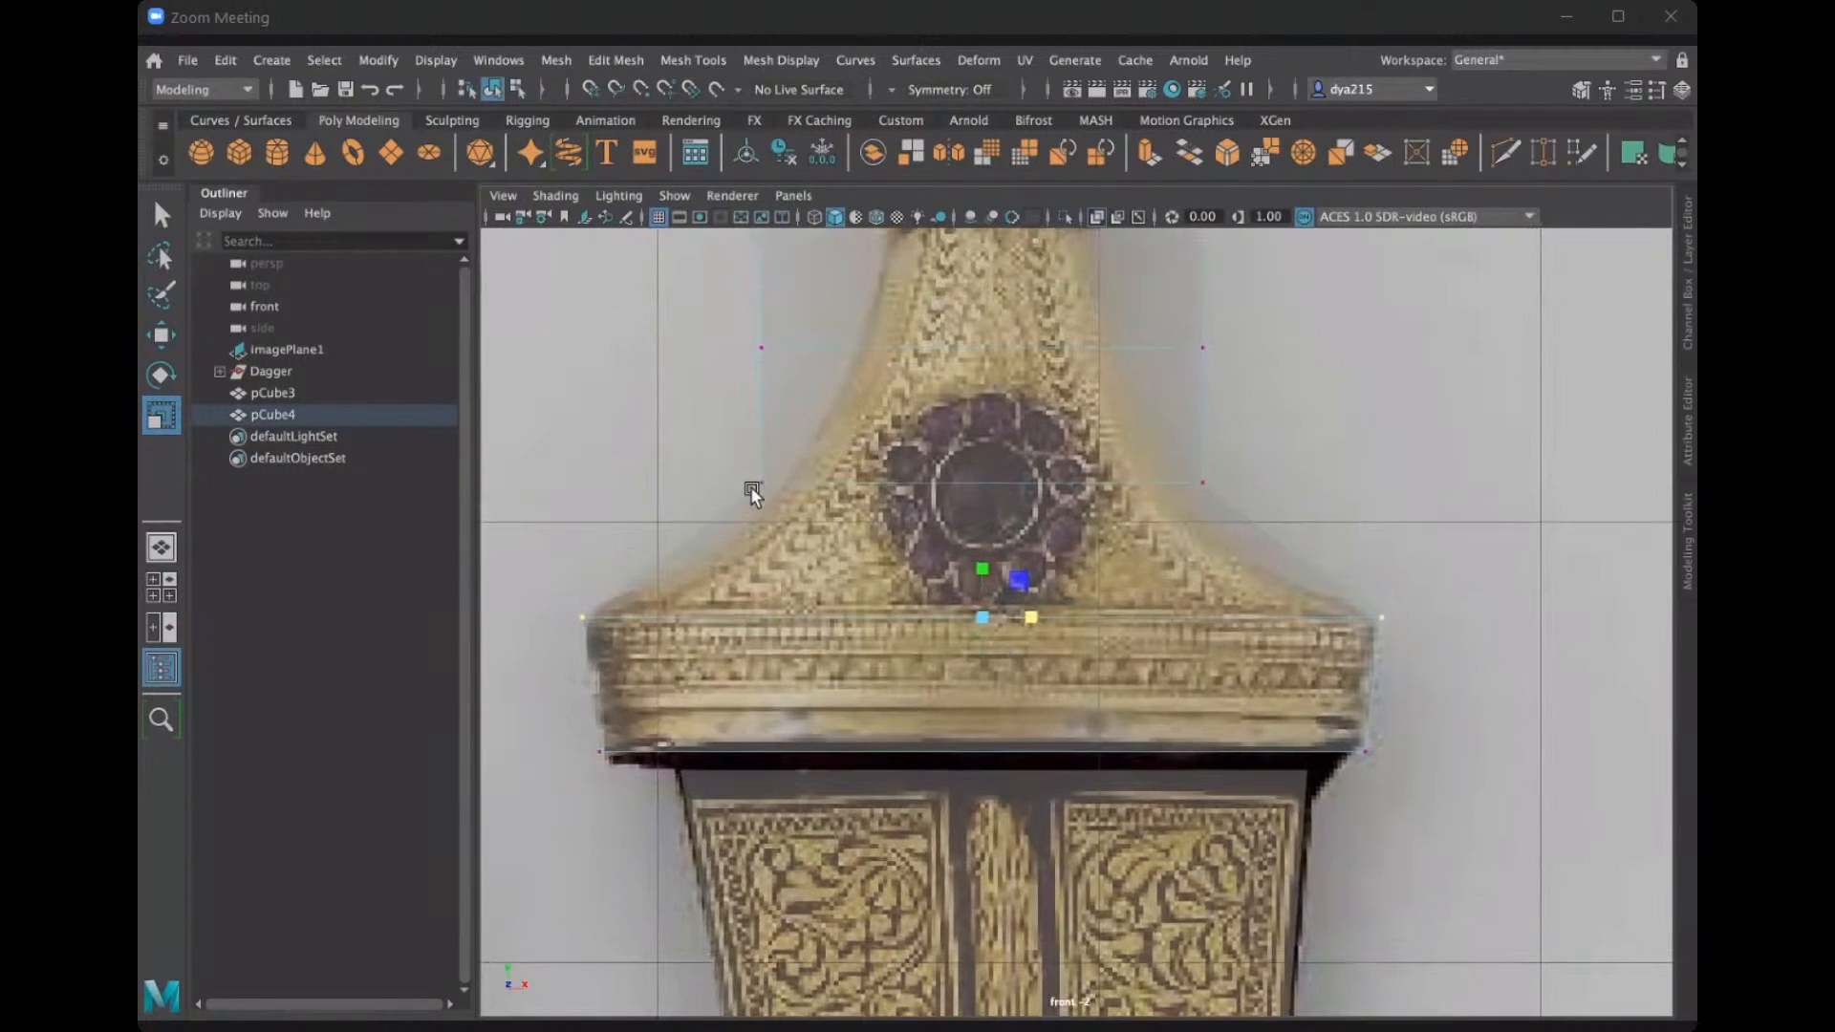
Try to narrow the vertex row just above the guard to fit the hilt's curved flare.
drag(1196, 510, 1225, 520)
drag(1025, 474, 1017, 478)
scroll(885, 473, down, 5)
scroll(915, 459, up, 5)
scroll(908, 468, up, 2)
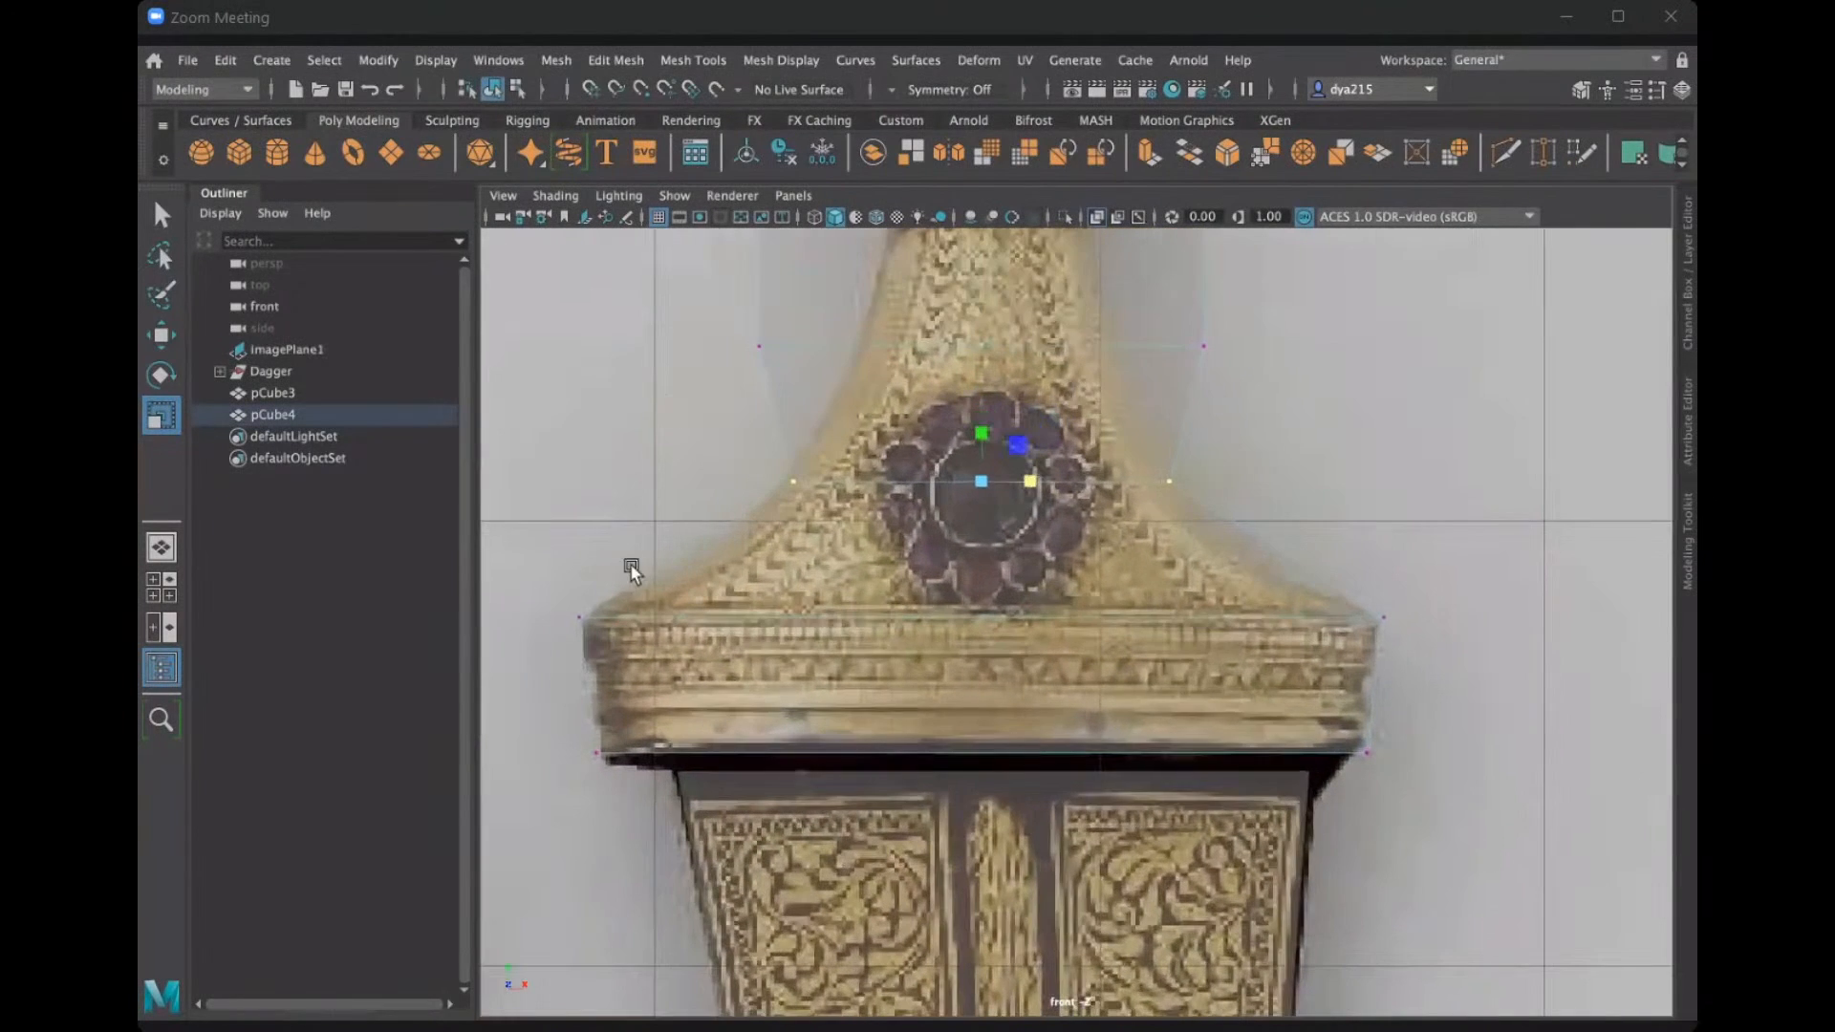
key(ctrl+z)
key(ctrl+z)
Move the next two rows of vertices above the guard down toward the lower part of the flare.
key(w)
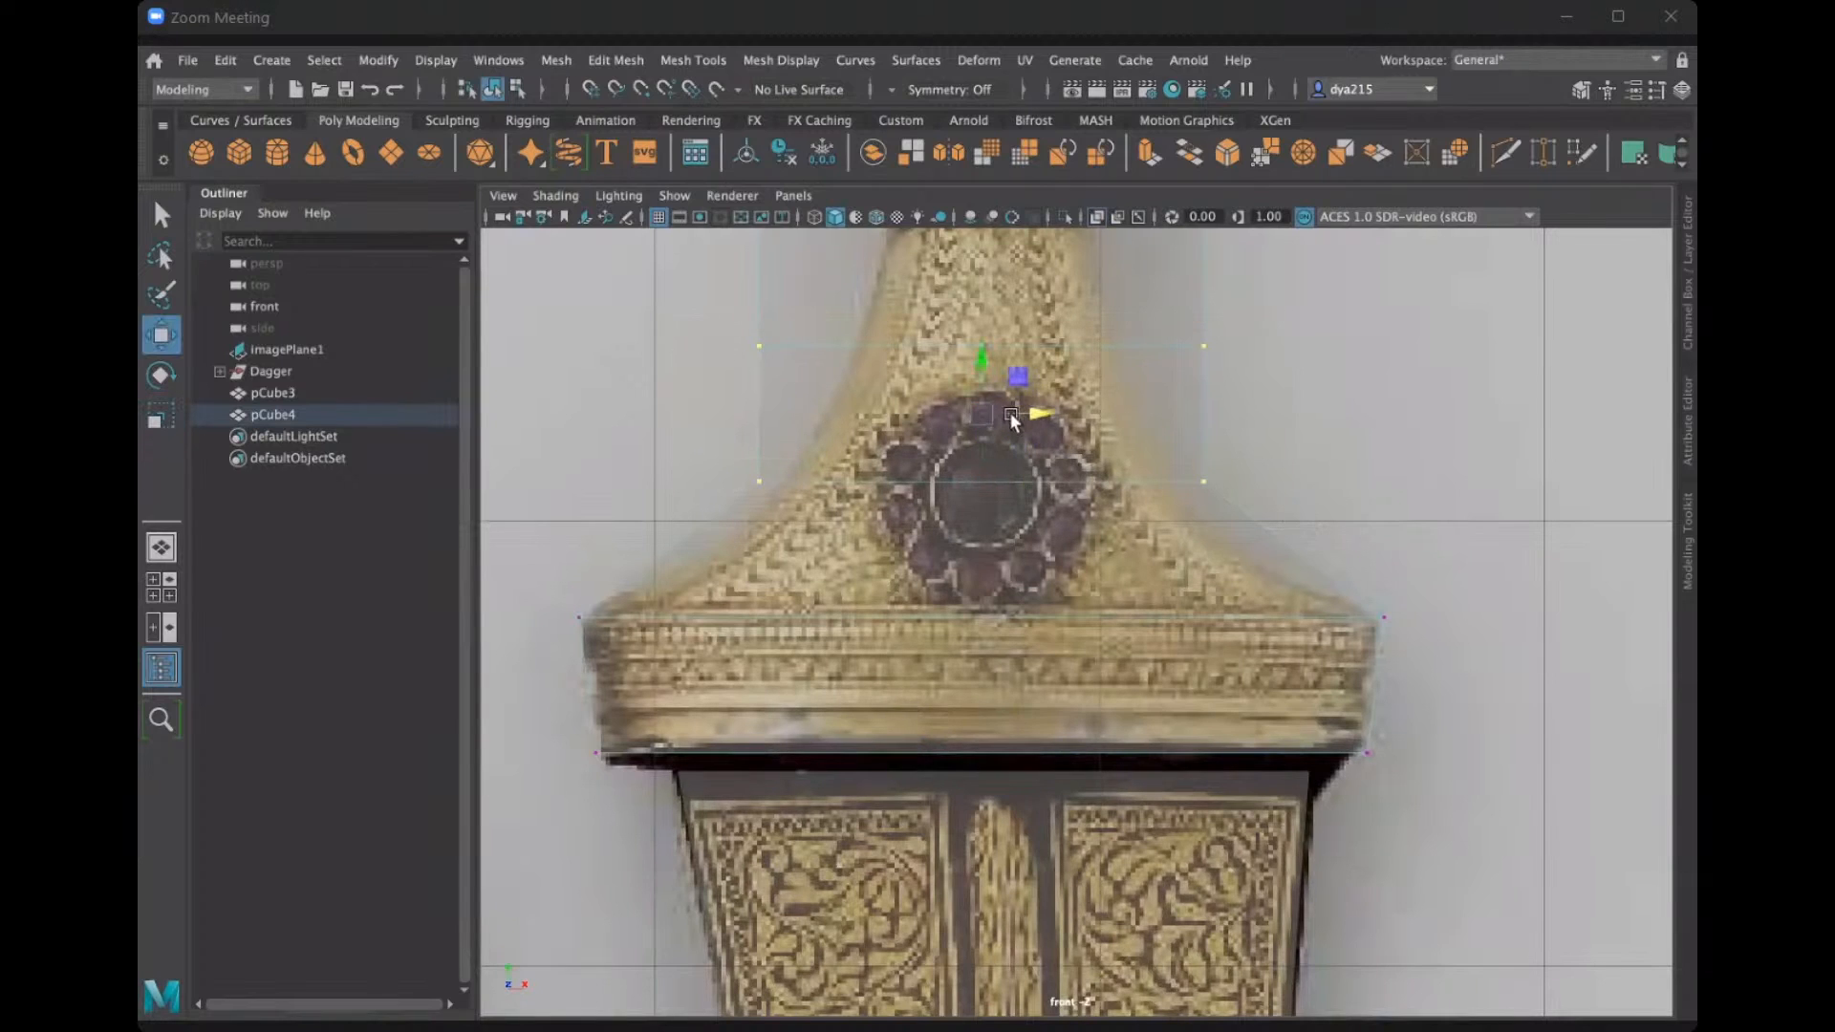
drag(987, 359, 1223, 495)
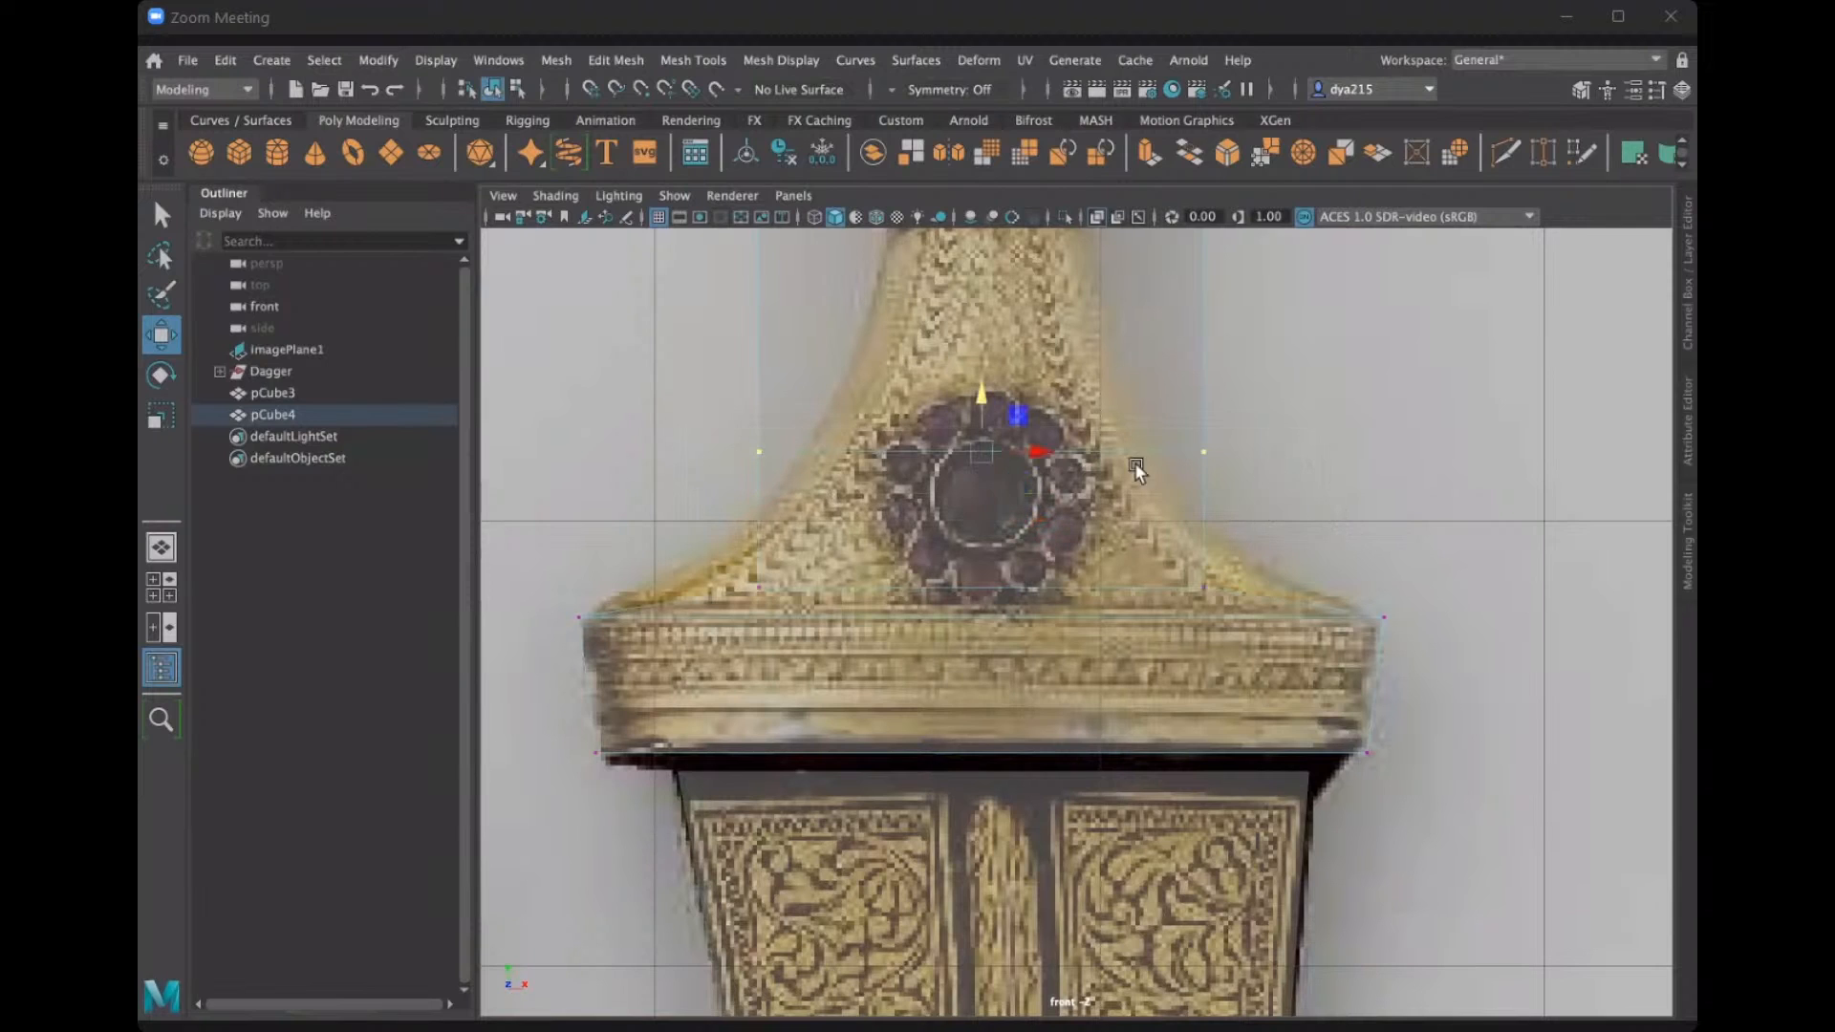
drag(979, 387, 972, 439)
scroll(963, 503, up, 2)
scroll(963, 504, up, 1)
Scale the two lowered vertex rows outward along X to follow the hilt's flare above the guard.
drag(600, 562, 1300, 593)
key(r)
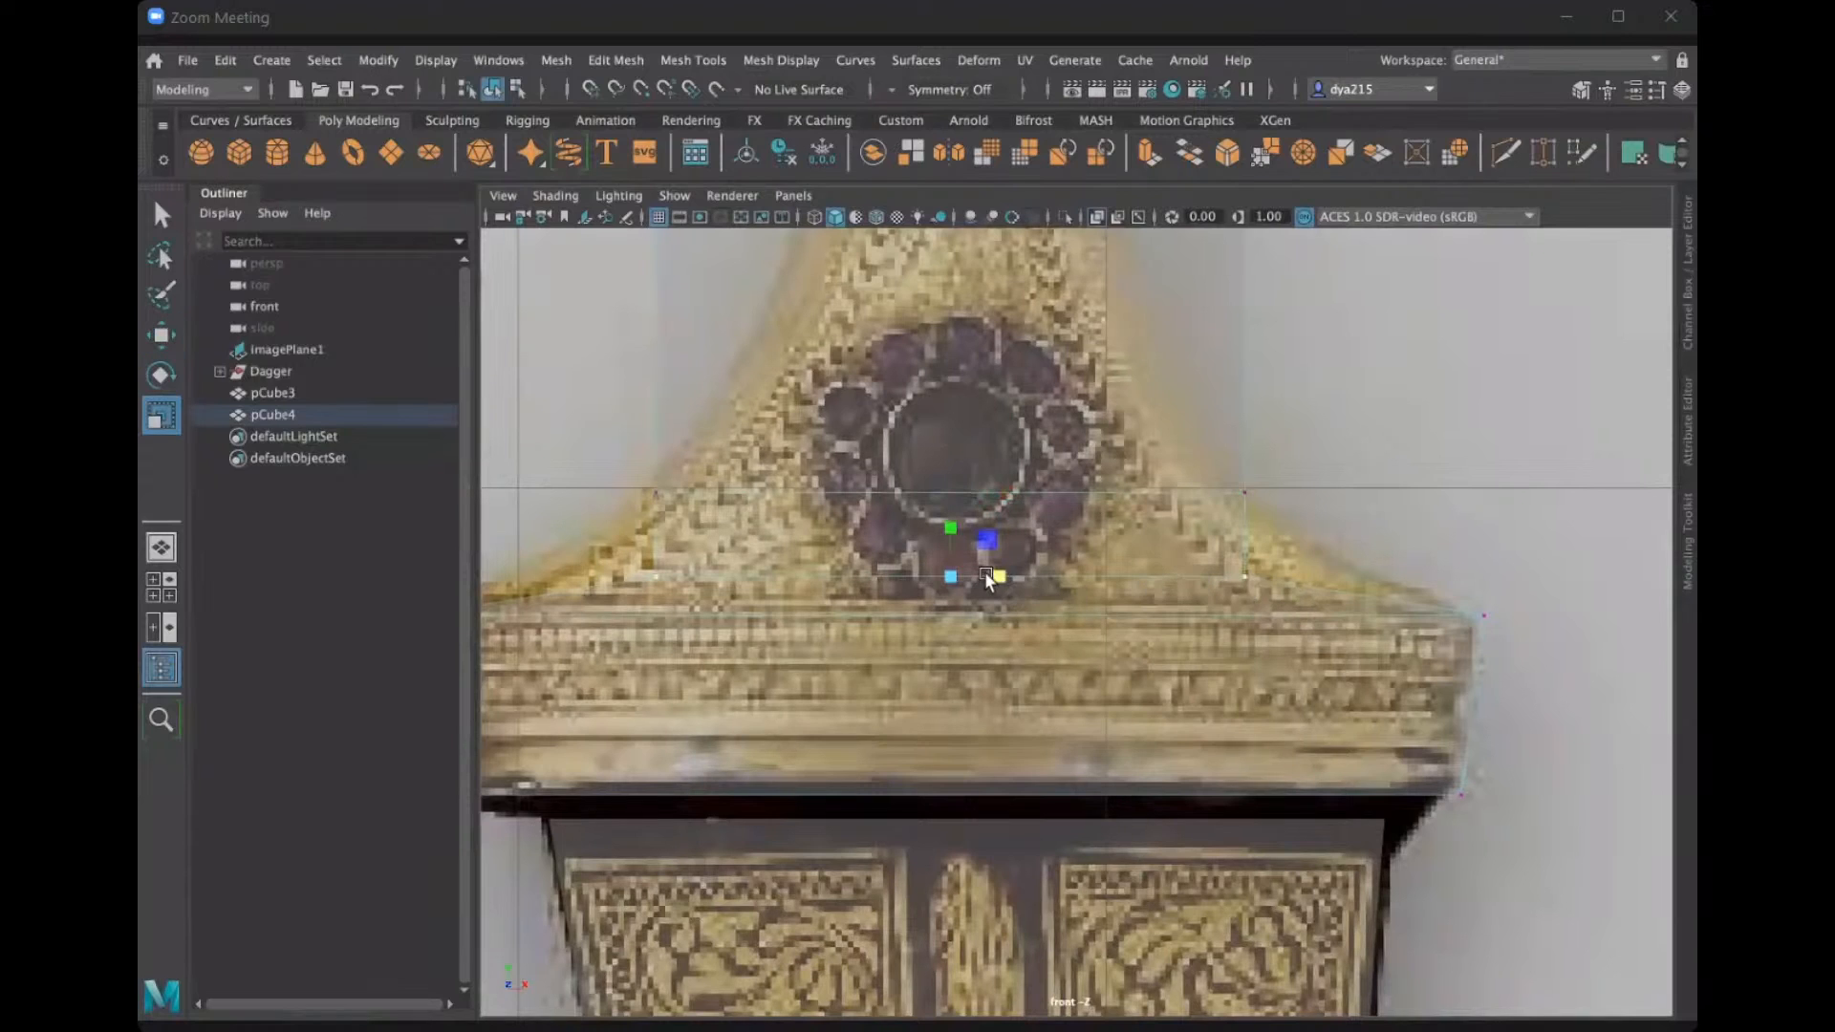
drag(996, 574, 1013, 570)
alt+middle_drag(1030, 637, 1133, 638)
scroll(1133, 638, up, 1)
drag(1103, 573, 1101, 574)
drag(686, 456, 1391, 501)
drag(1087, 493, 1096, 495)
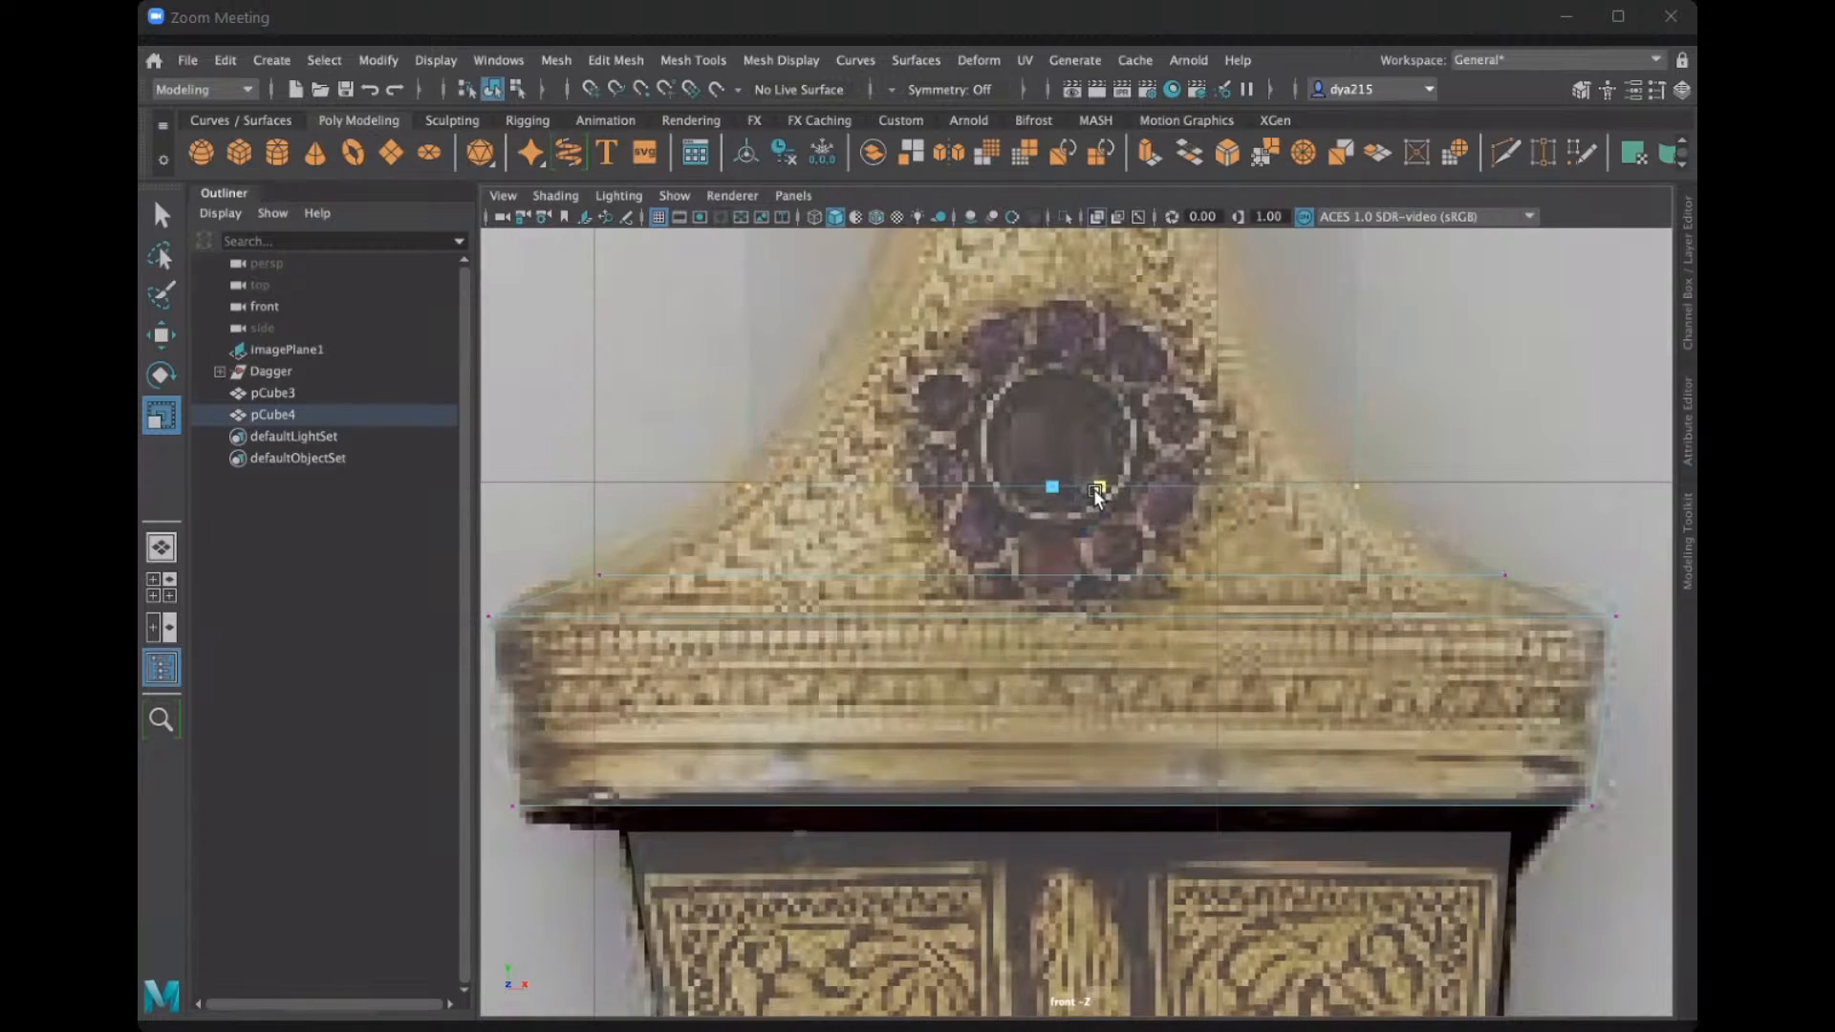
Raise the vertex row nearest the guard slightly and narrow it to fit the flare's outline.
drag(564, 532, 1545, 585)
key(w)
drag(1049, 525, 1088, 543)
key(r)
drag(1096, 553, 1098, 552)
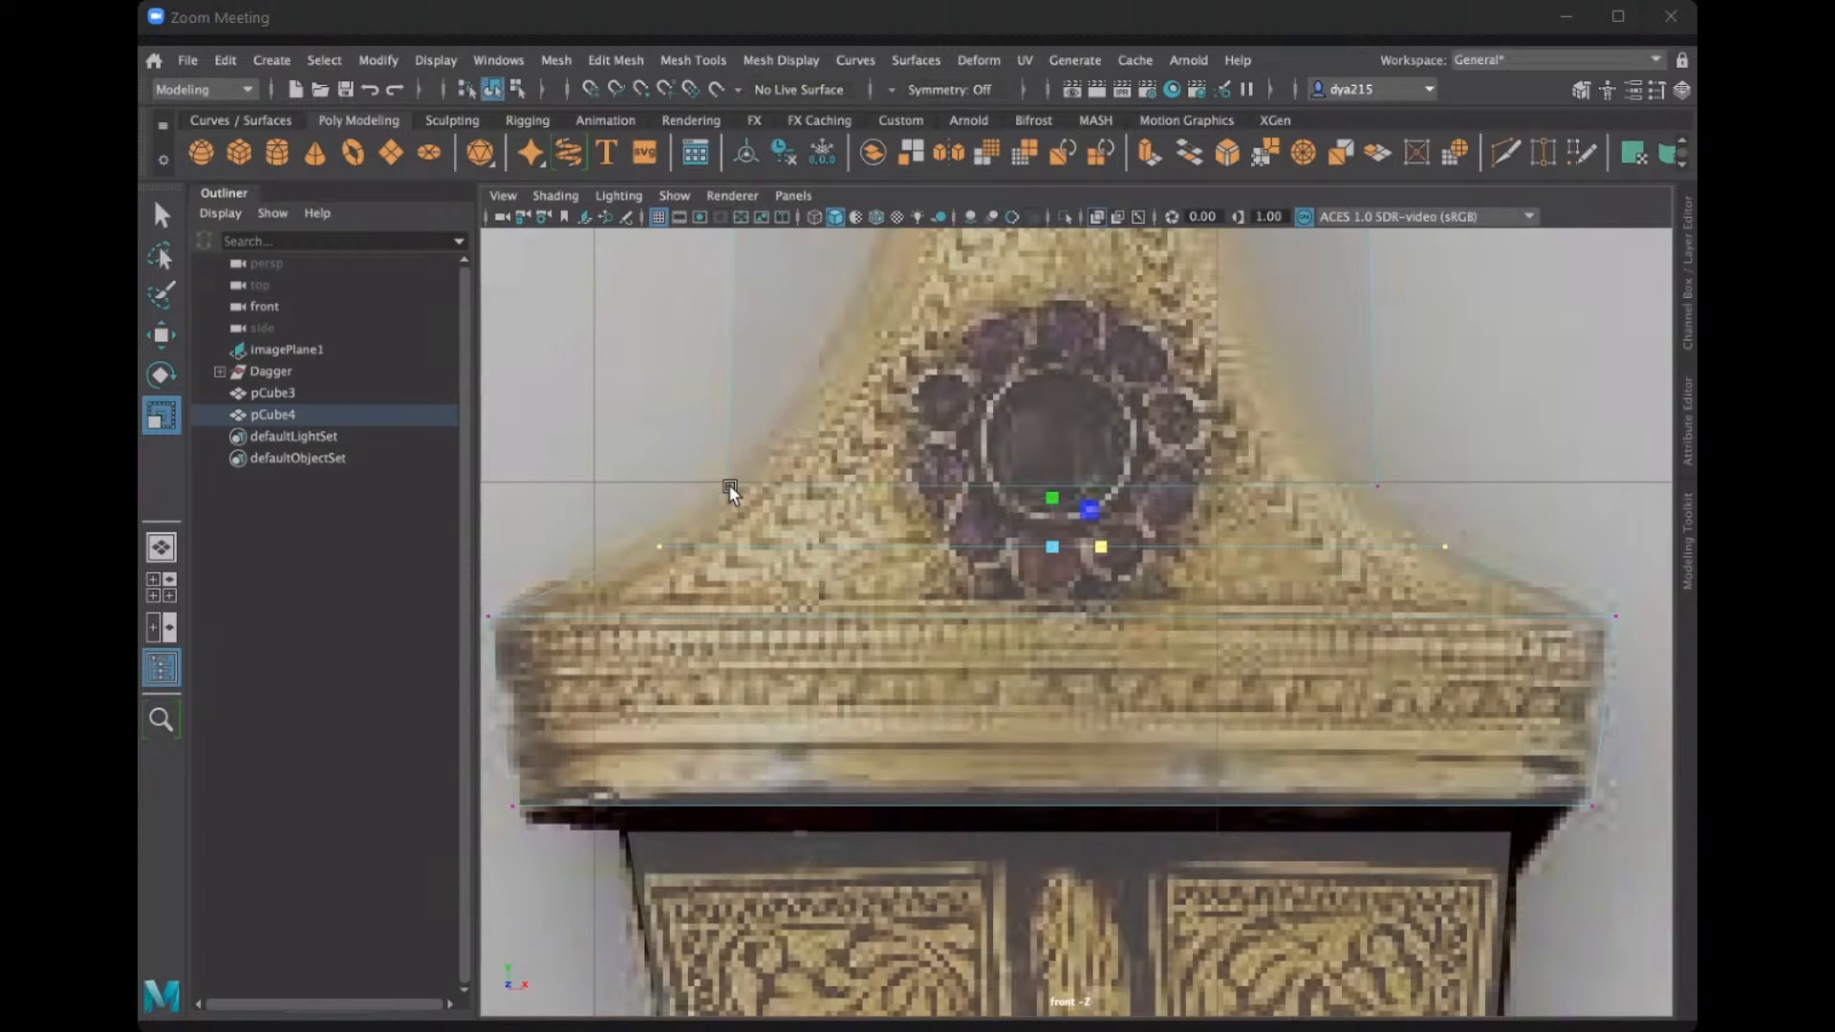
Narrow the second vertex row above the guard slightly along X to fit the hilt's flared outline.
drag(646, 446, 1412, 504)
drag(1100, 483, 1098, 486)
alt+middle_drag(1138, 679, 1149, 593)
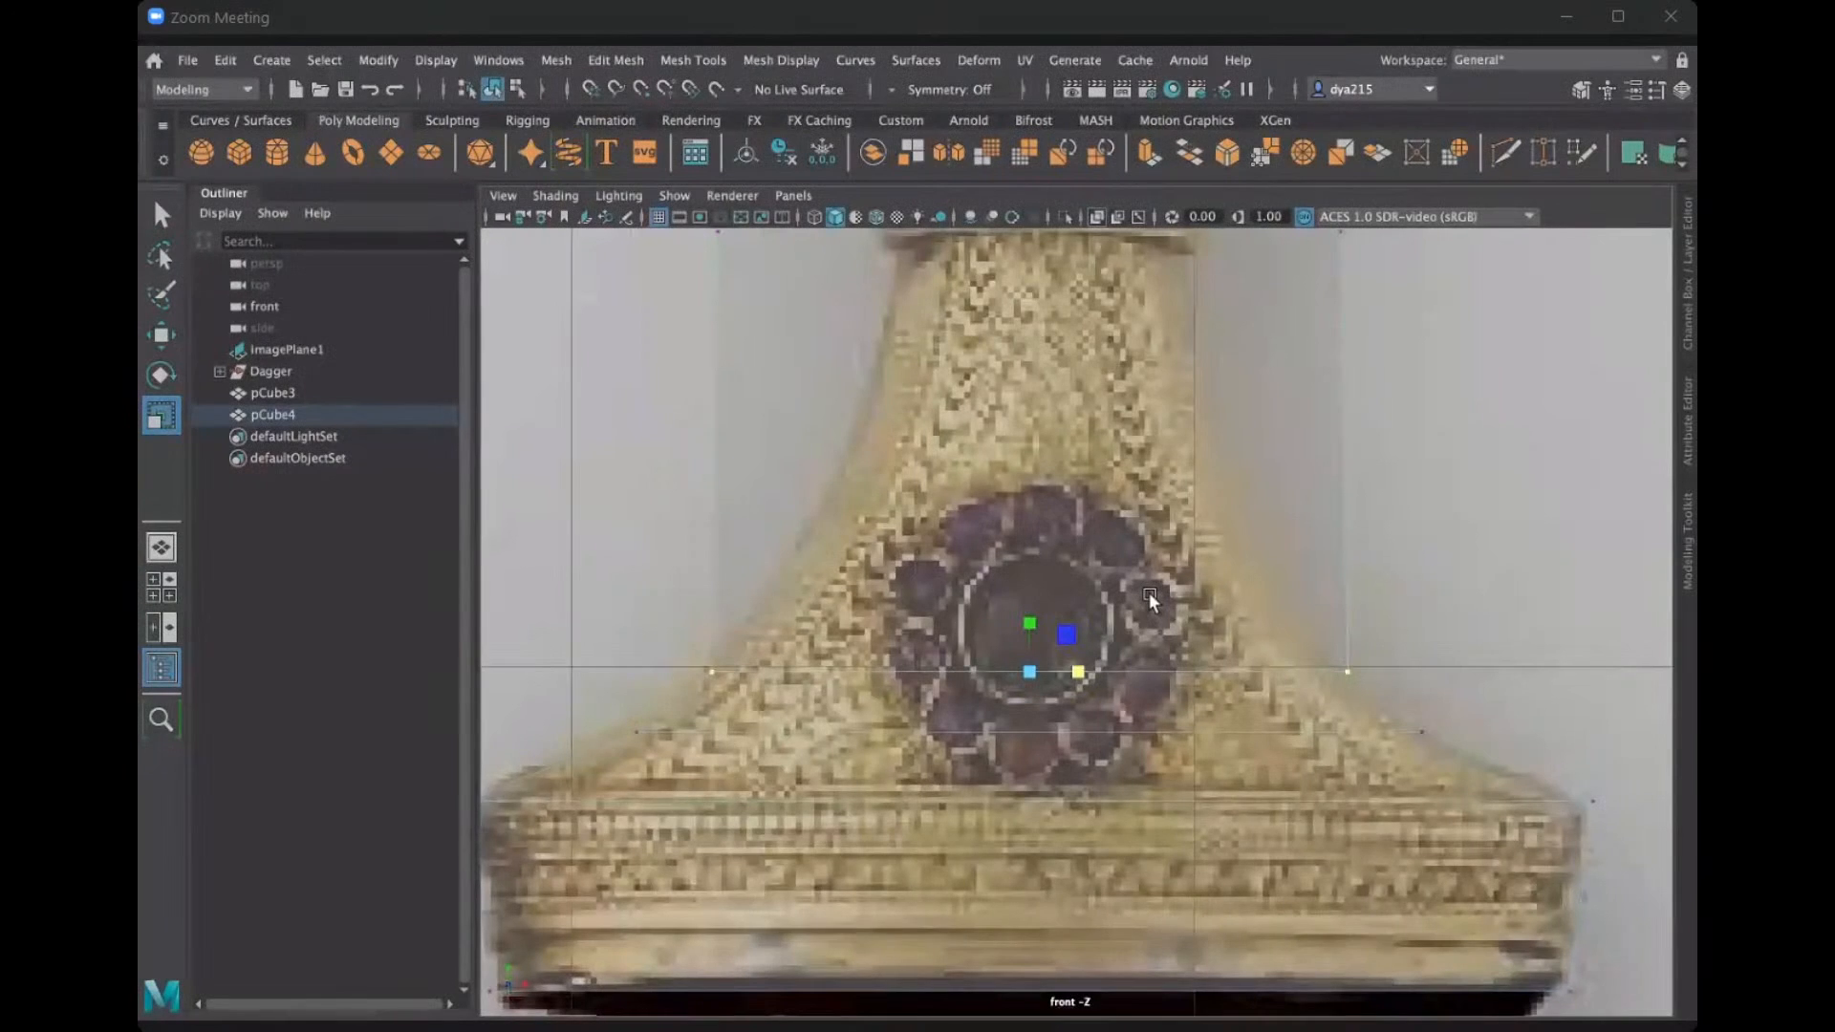
Move the third vertex row above the guard down to the lower medallion's upper edge and narrow it to the hilt's outline.
scroll(1149, 593, down, 6)
scroll(1159, 541, up, 5)
drag(1379, 439, 1389, 445)
key(w)
drag(1047, 324, 1075, 566)
key(r)
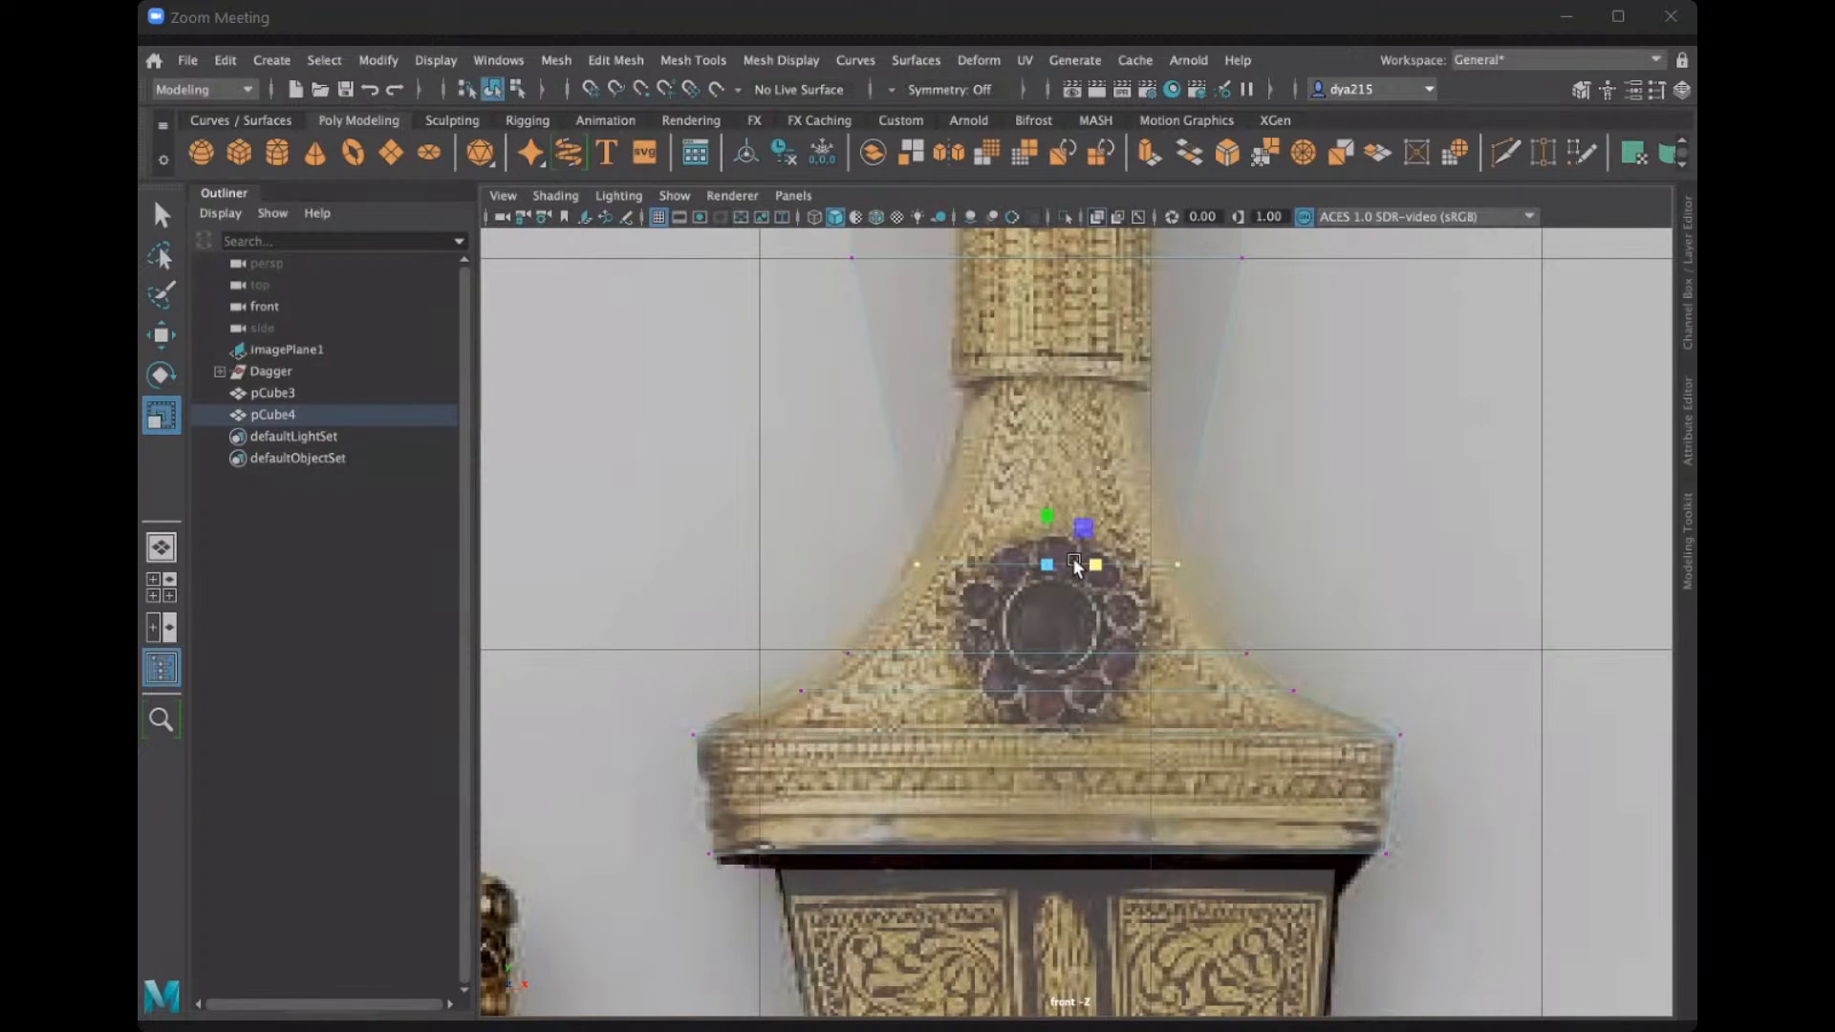
scroll(1041, 556, up, 3)
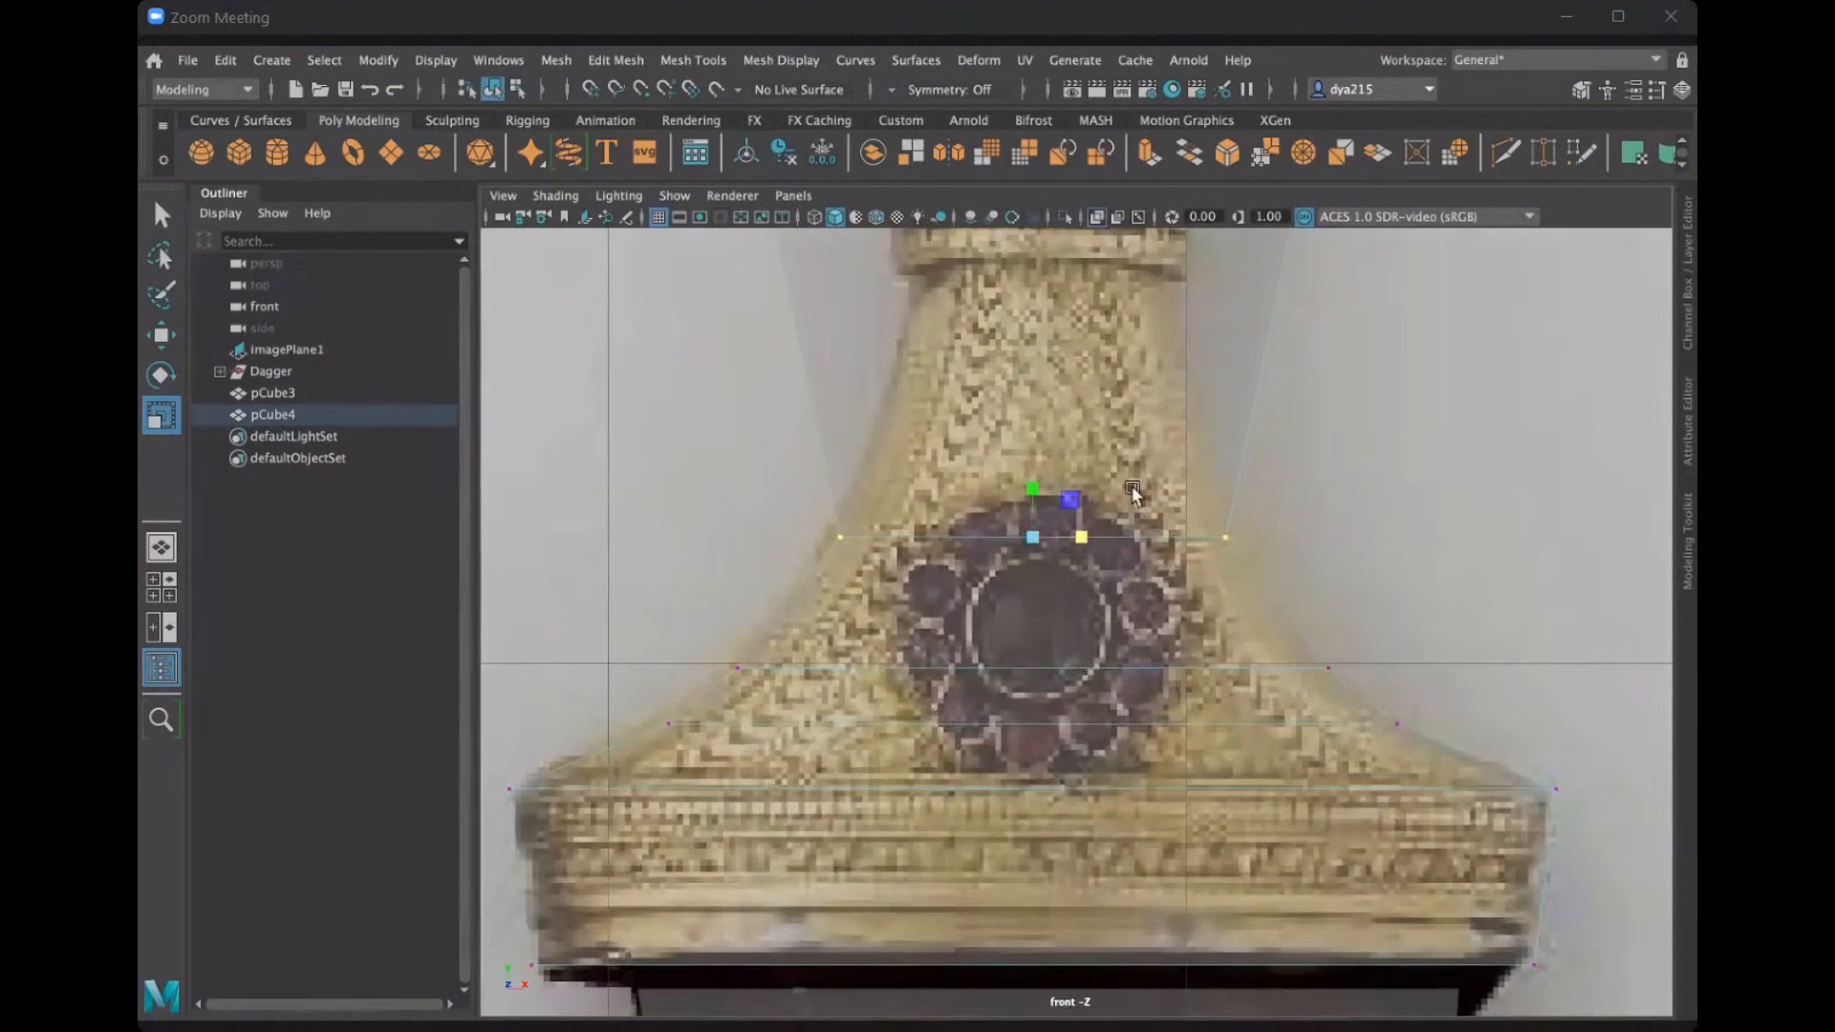
Examine the hilt cube's vertices and side depth from several angles in the perspective view.
alt+middle_drag(1210, 316, 1195, 525)
click(1305, 295)
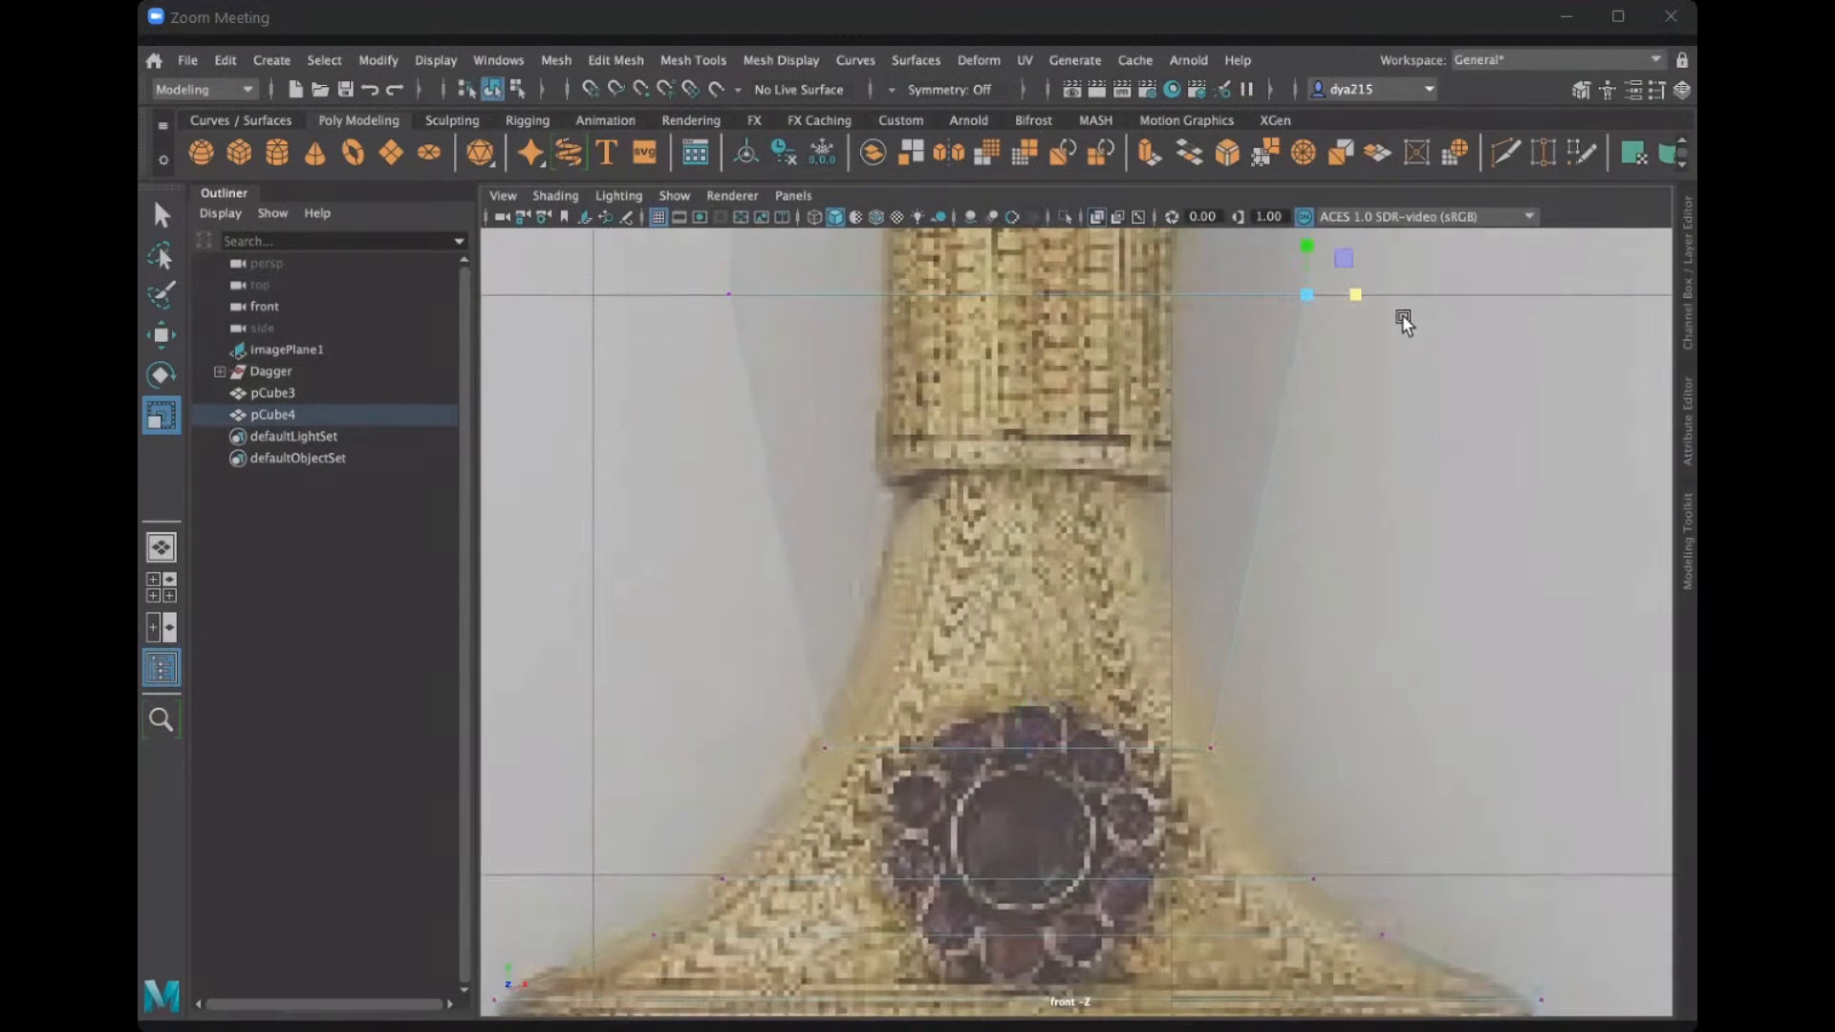
click(728, 295)
scroll(1004, 560, down, 10)
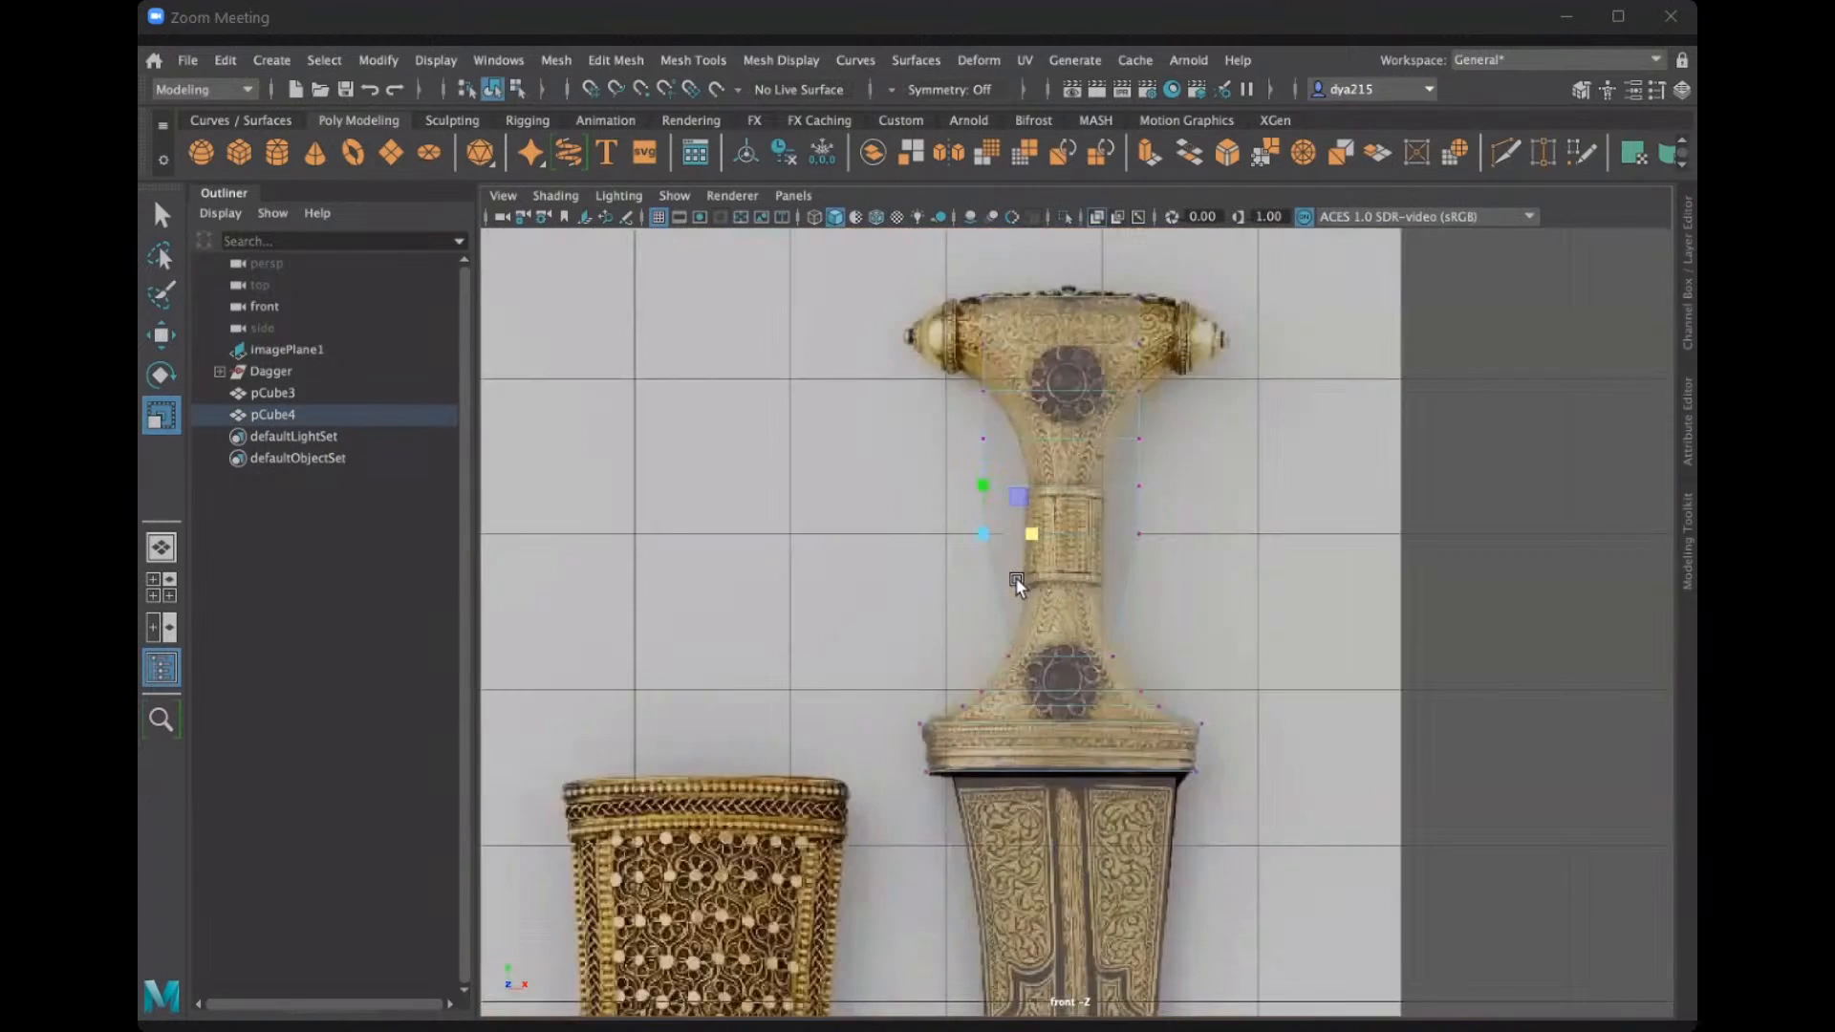
scroll(1017, 578, up, 10)
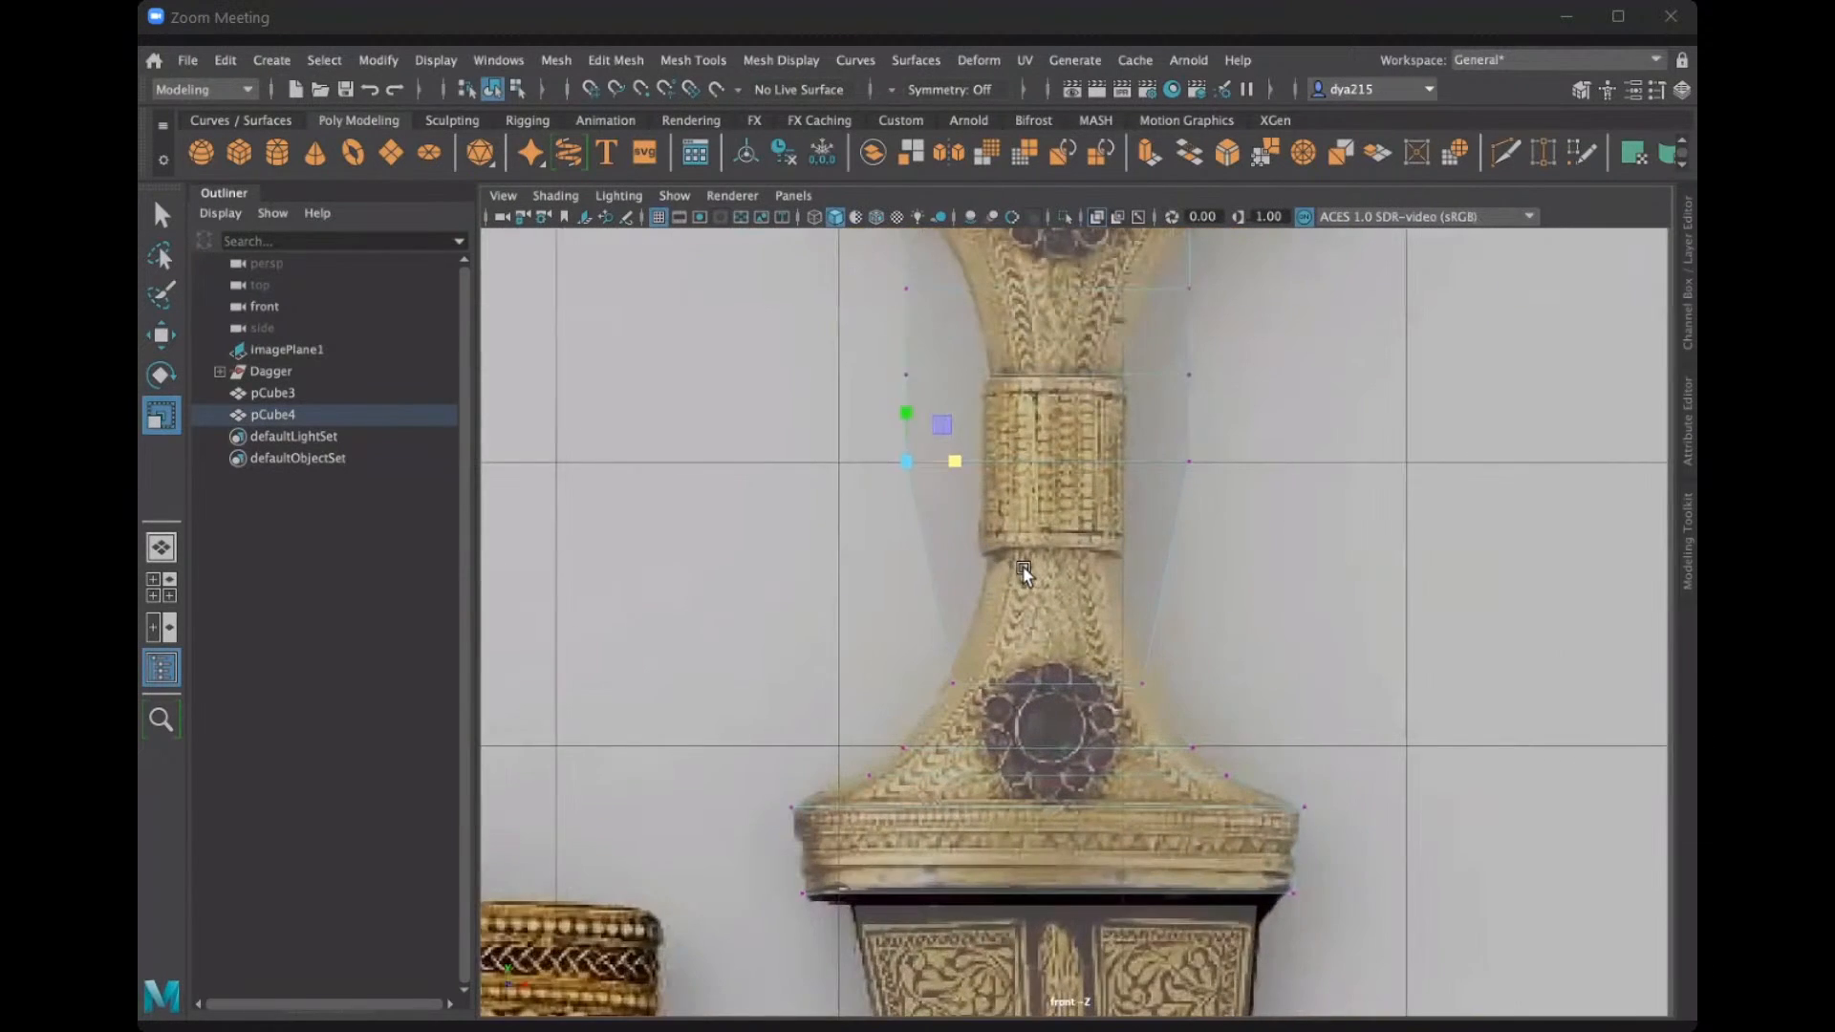
scroll(908, 505, up, 1)
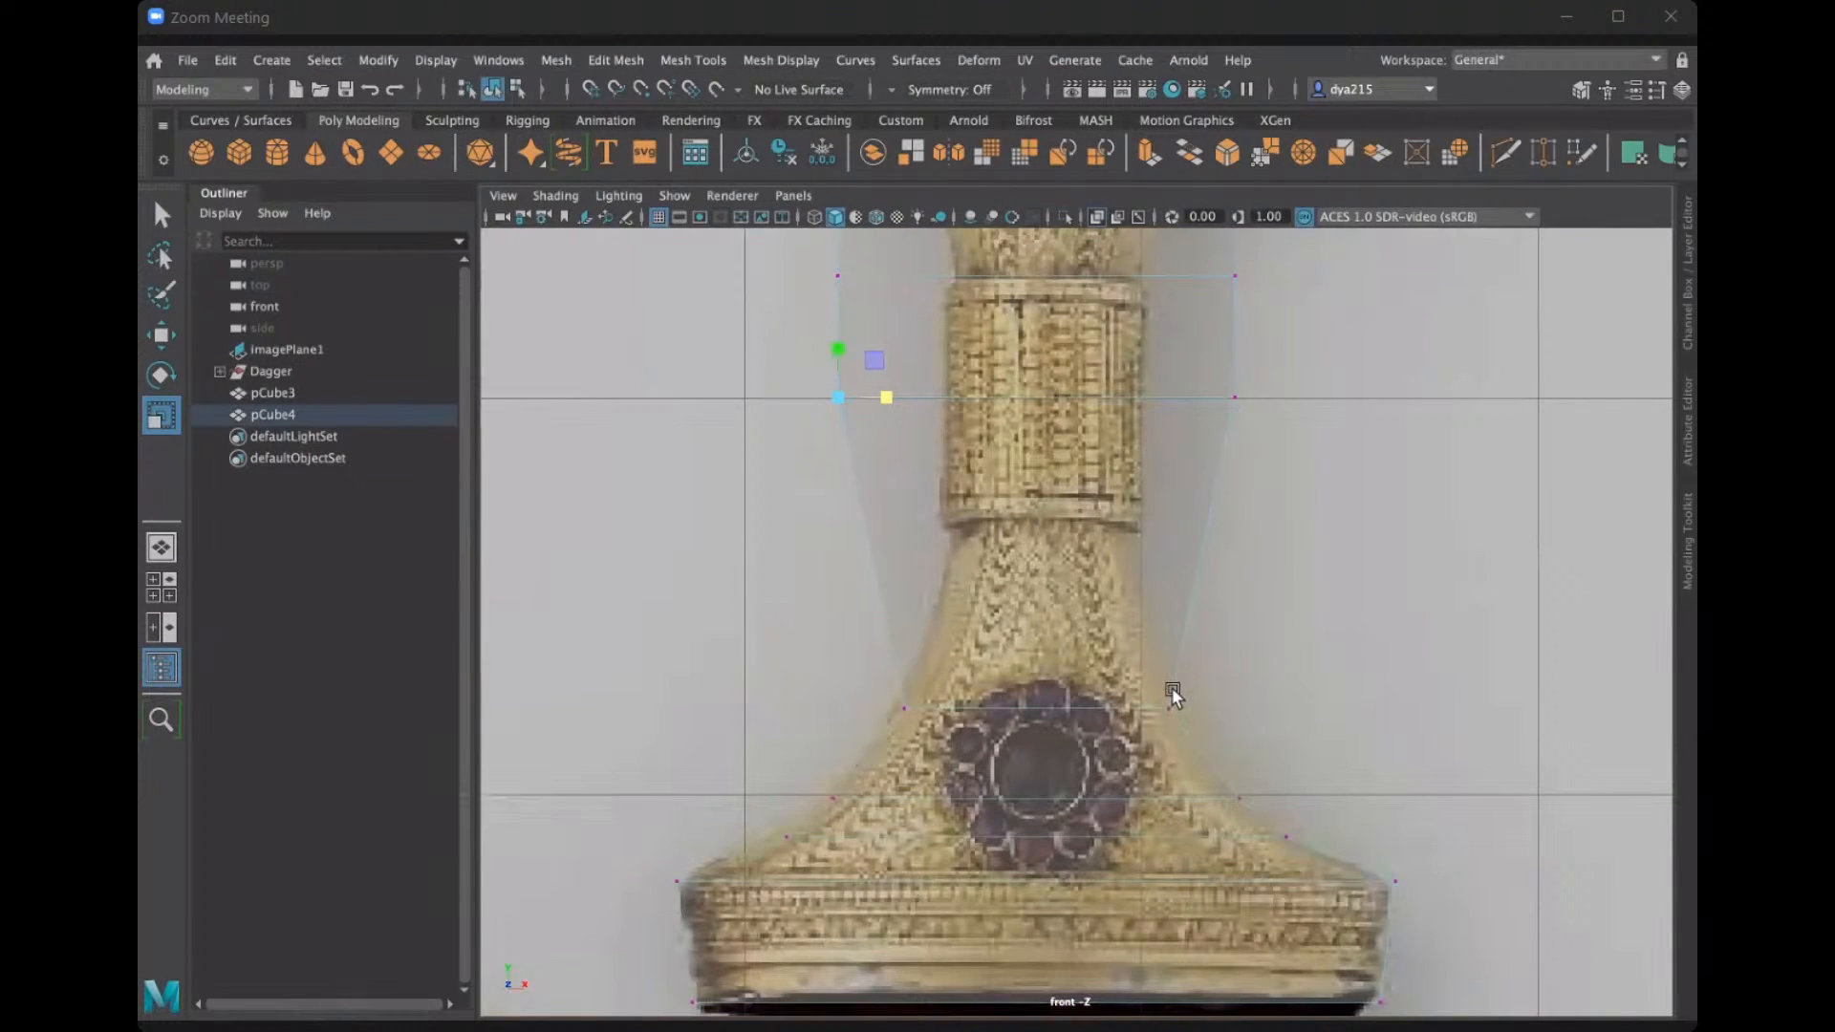
key(space)
key(space)
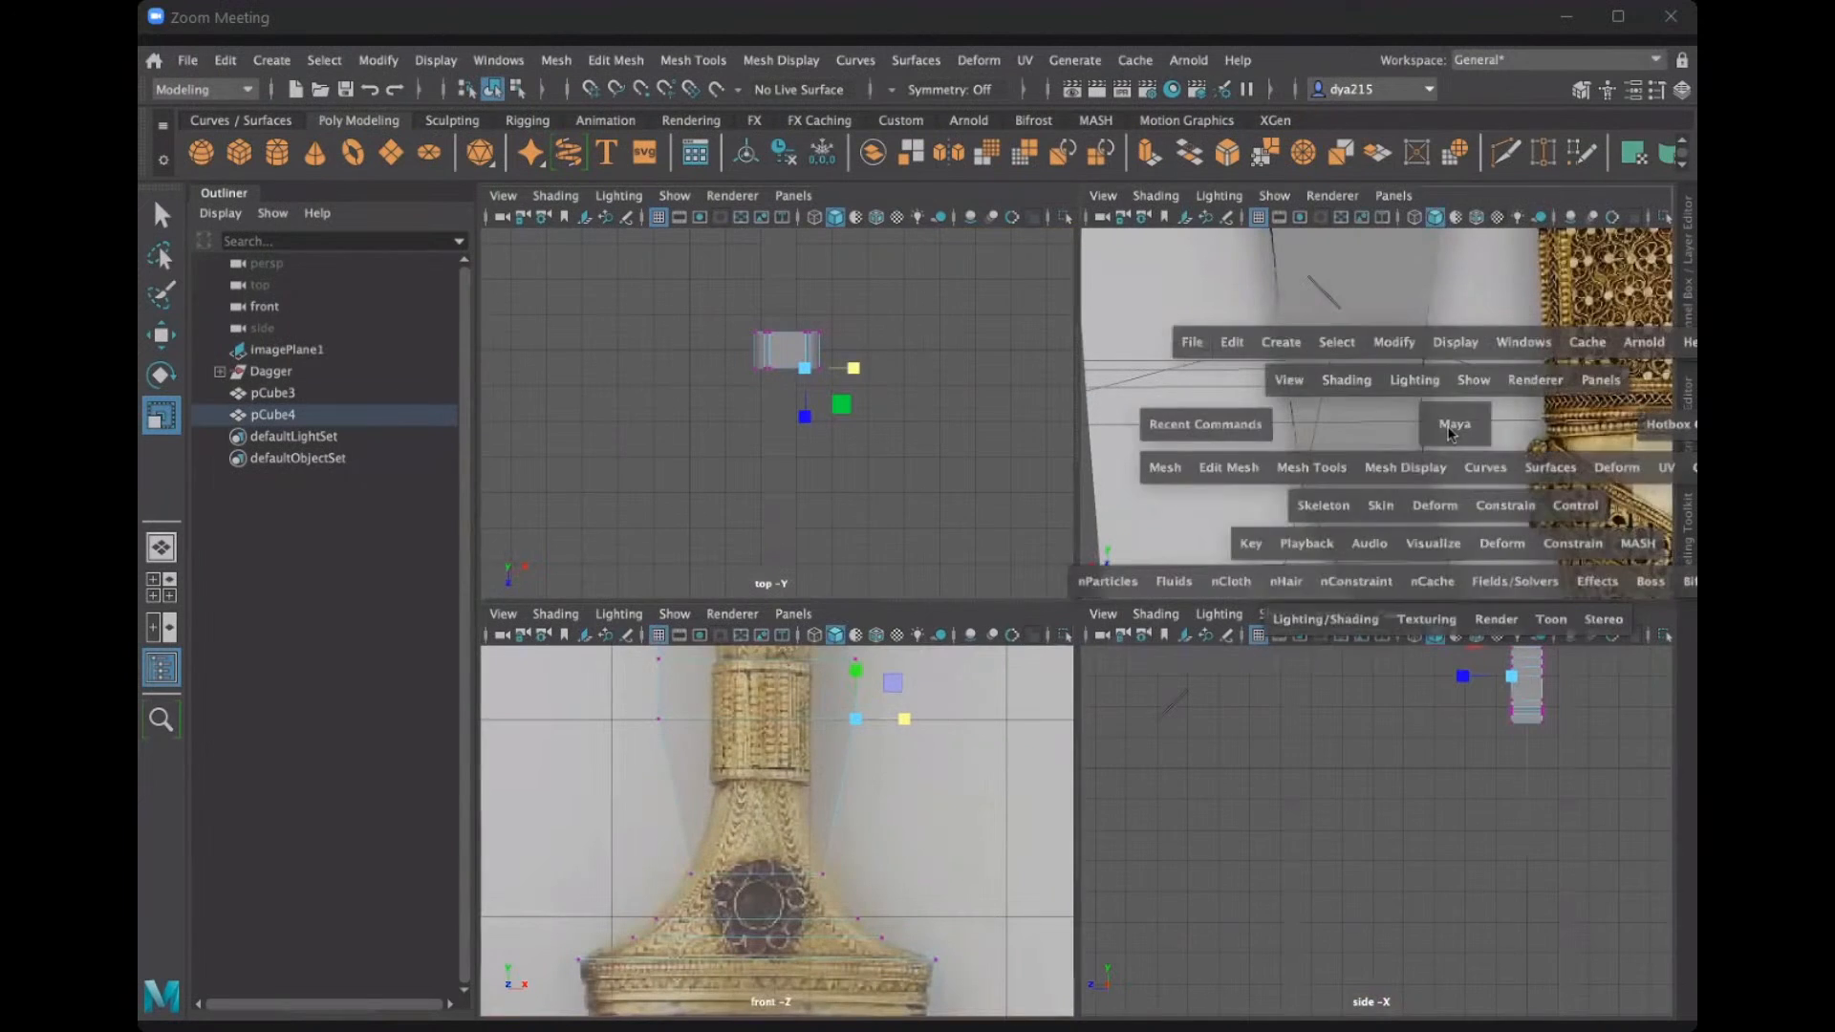
scroll(1300, 541, down, 10)
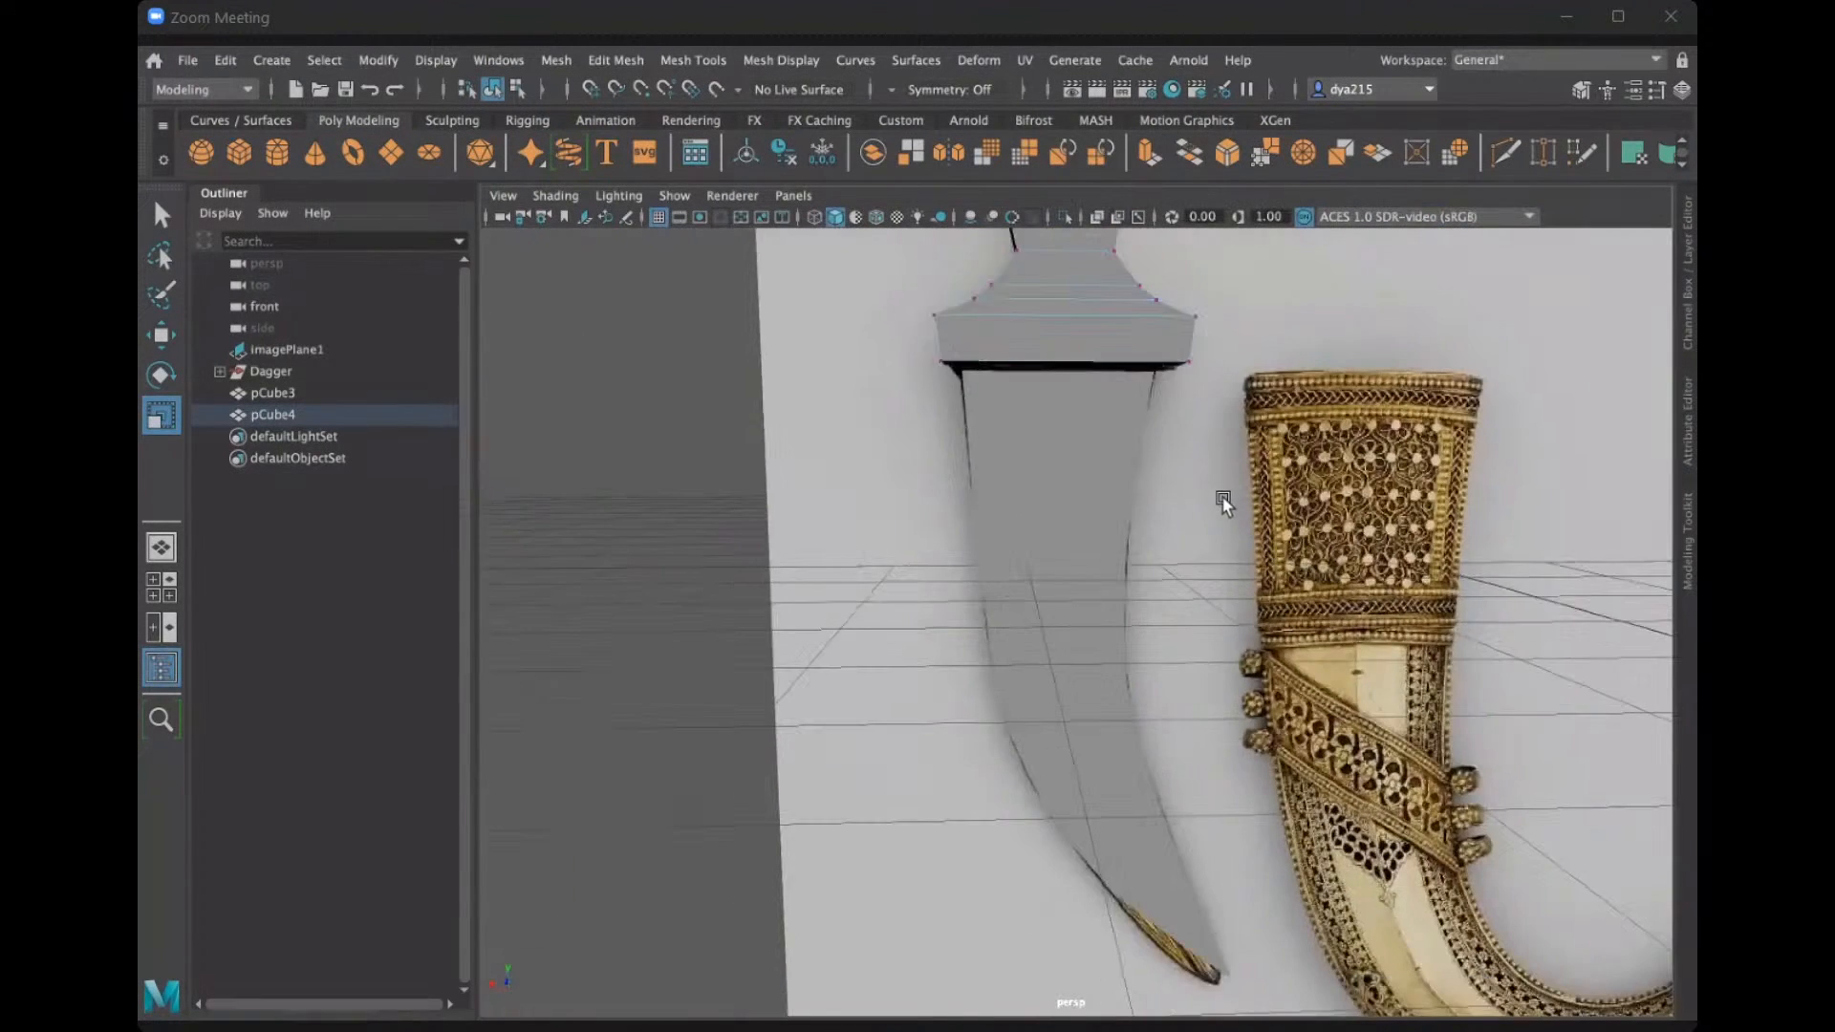
alt+middle_drag(1141, 728, 1145, 985)
alt+drag(1147, 477, 1162, 522)
alt+right_drag(1162, 521, 1376, 558)
alt+drag(1377, 556, 1445, 541)
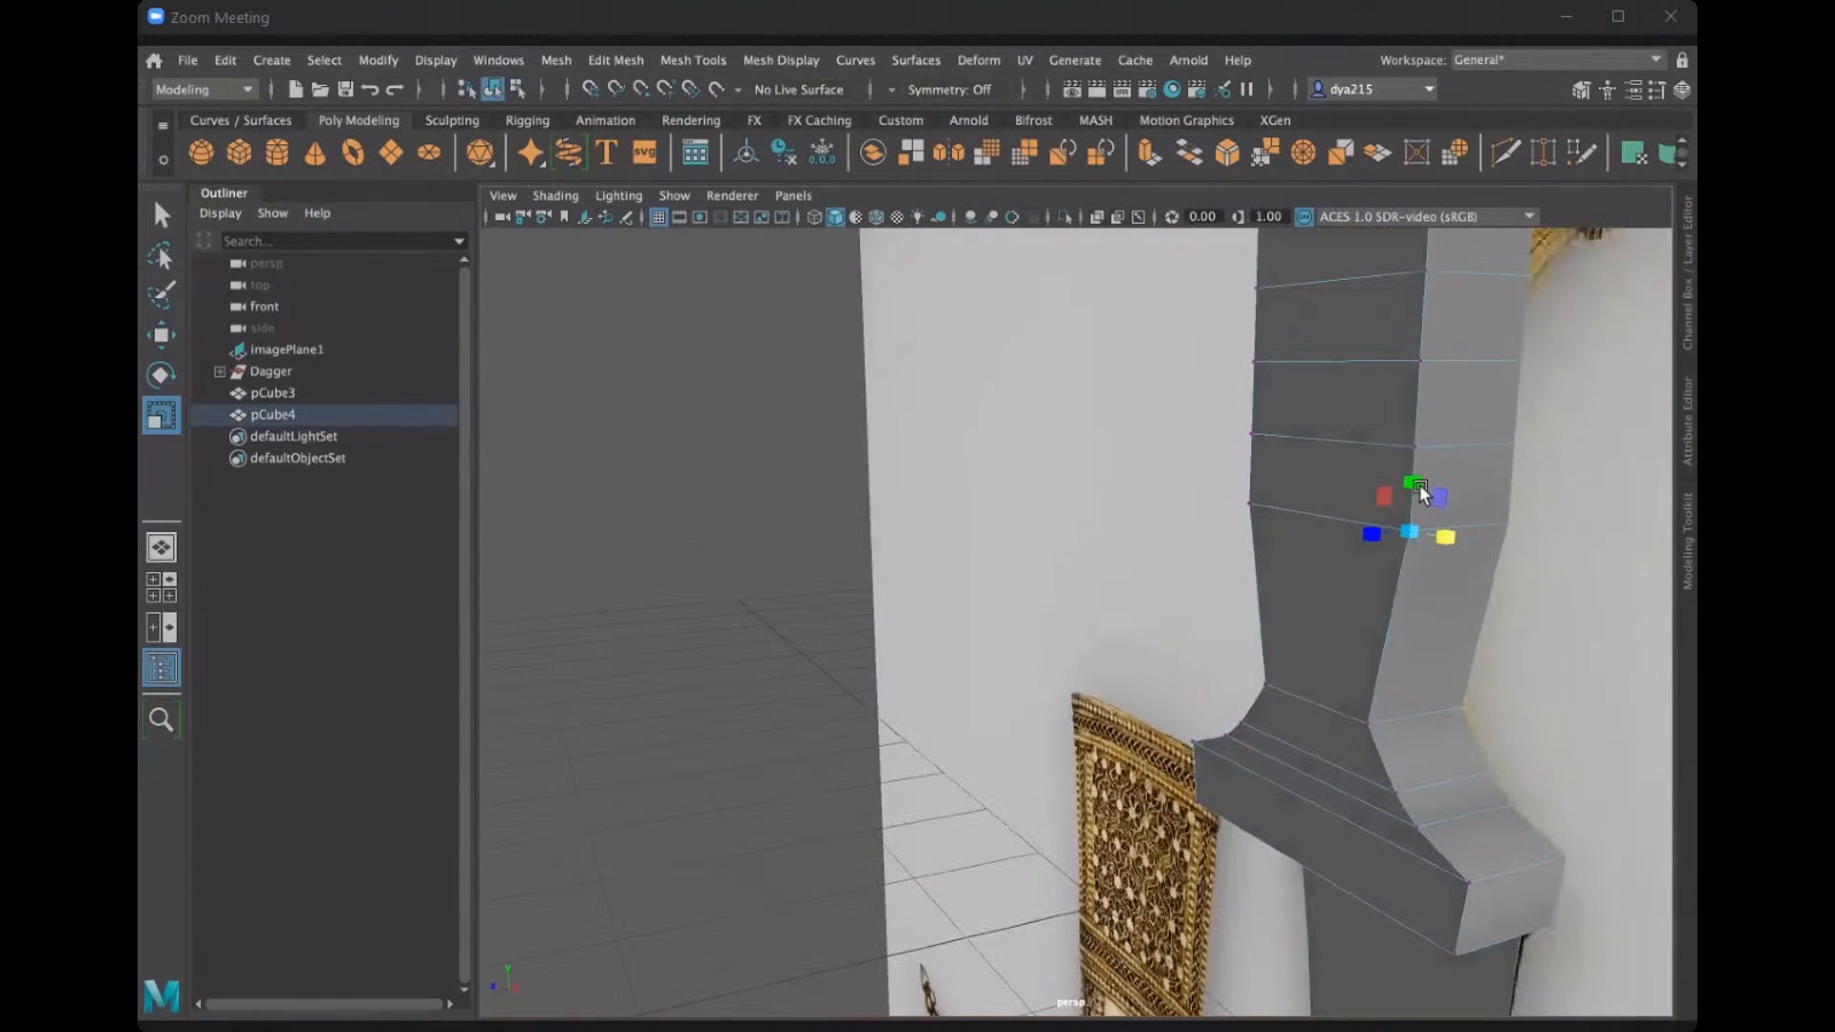
alt+drag(1229, 572, 1501, 514)
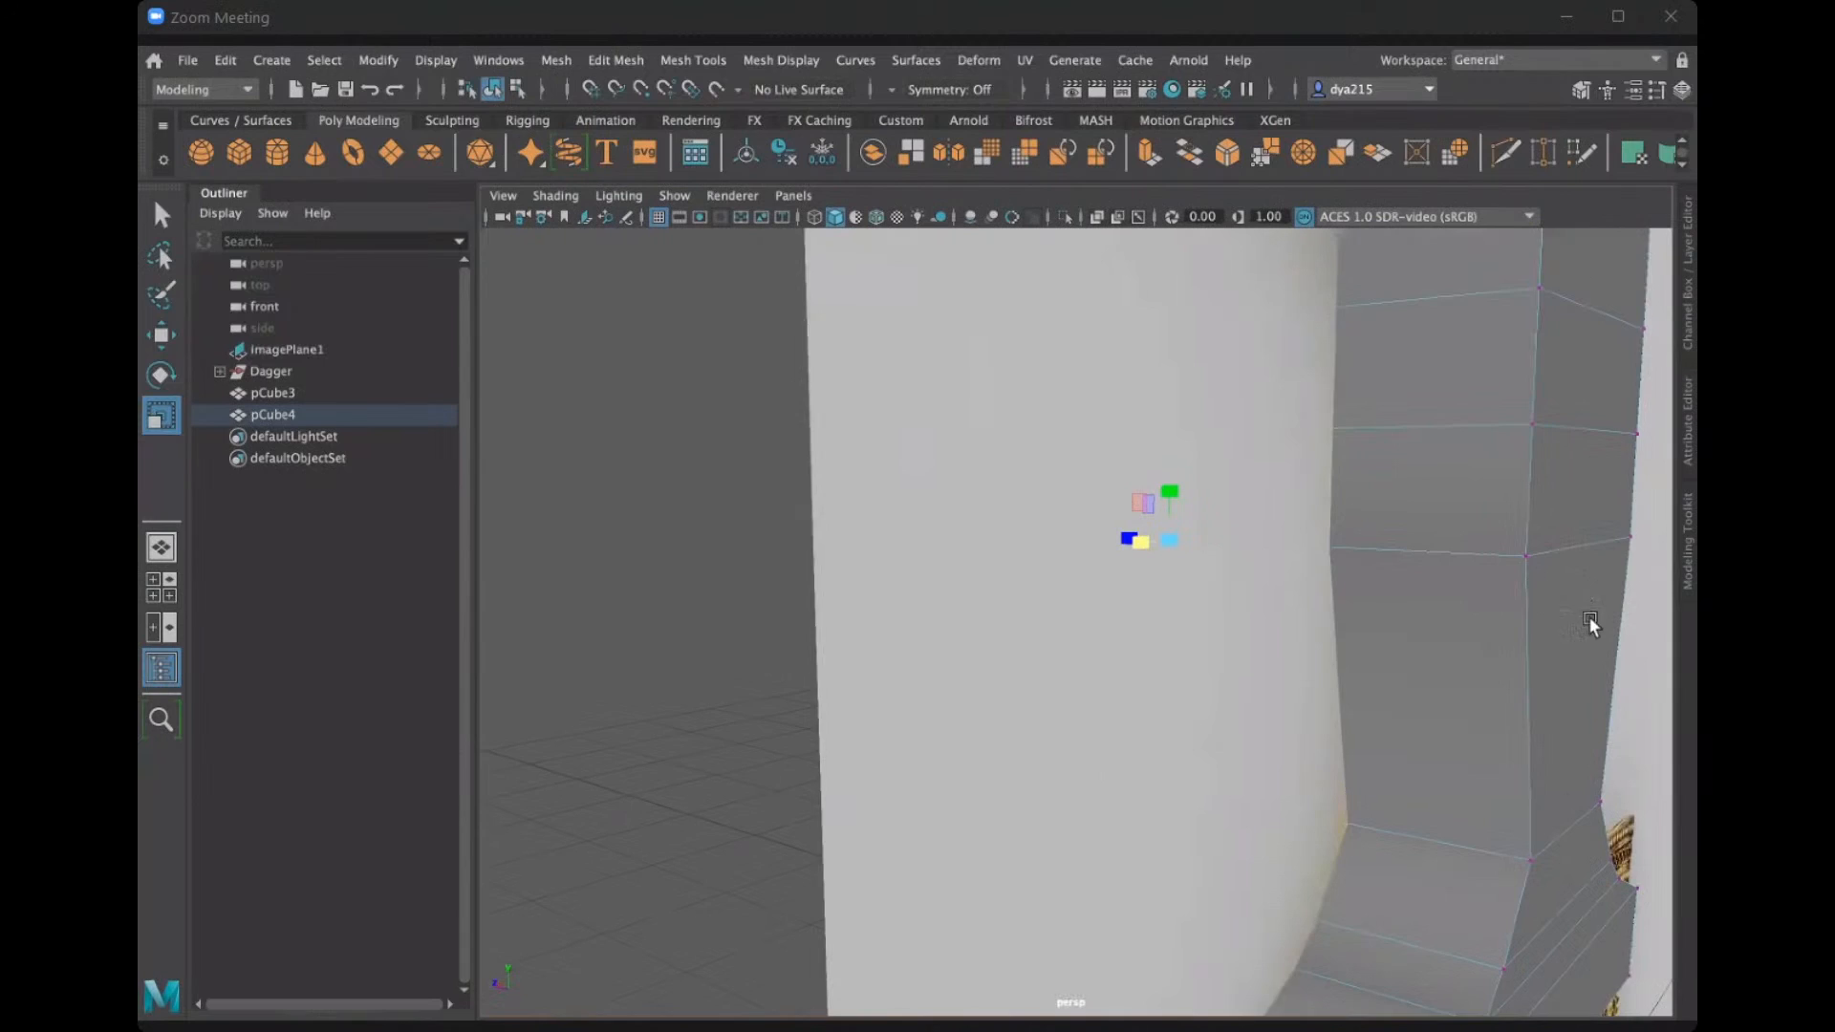
scroll(1577, 594, down, 8)
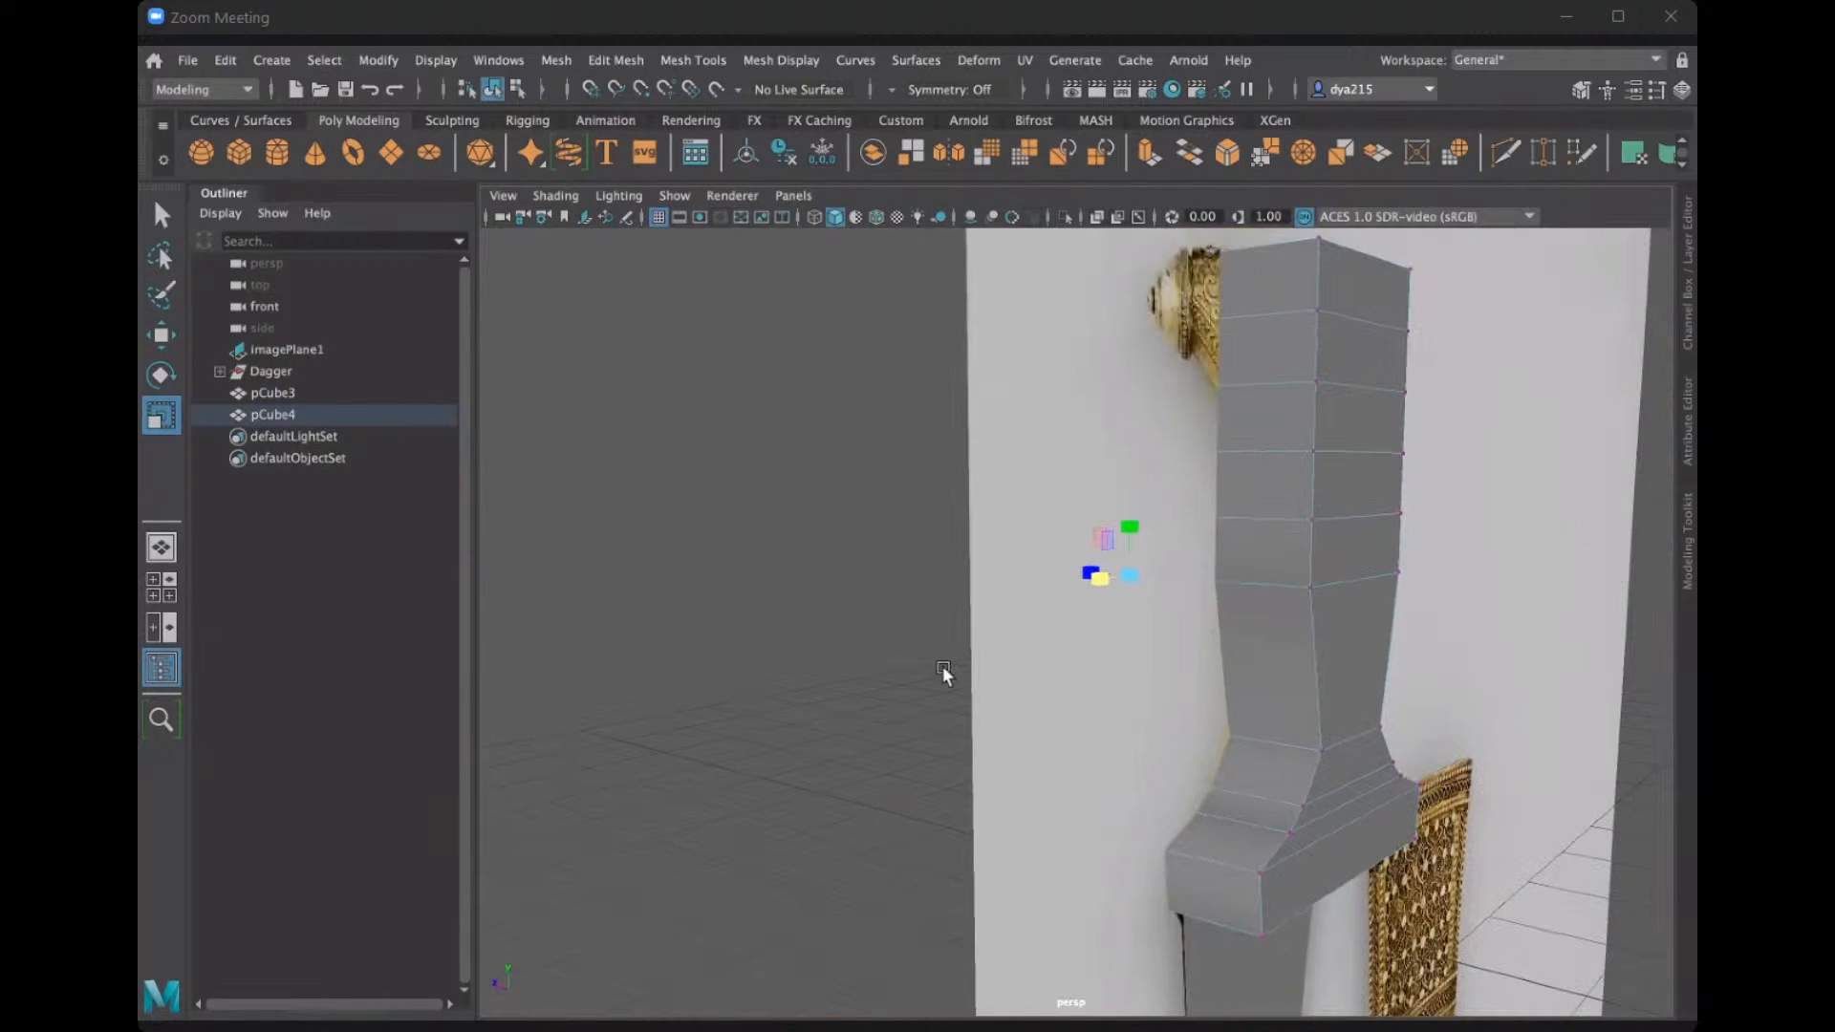
key(space)
key(space)
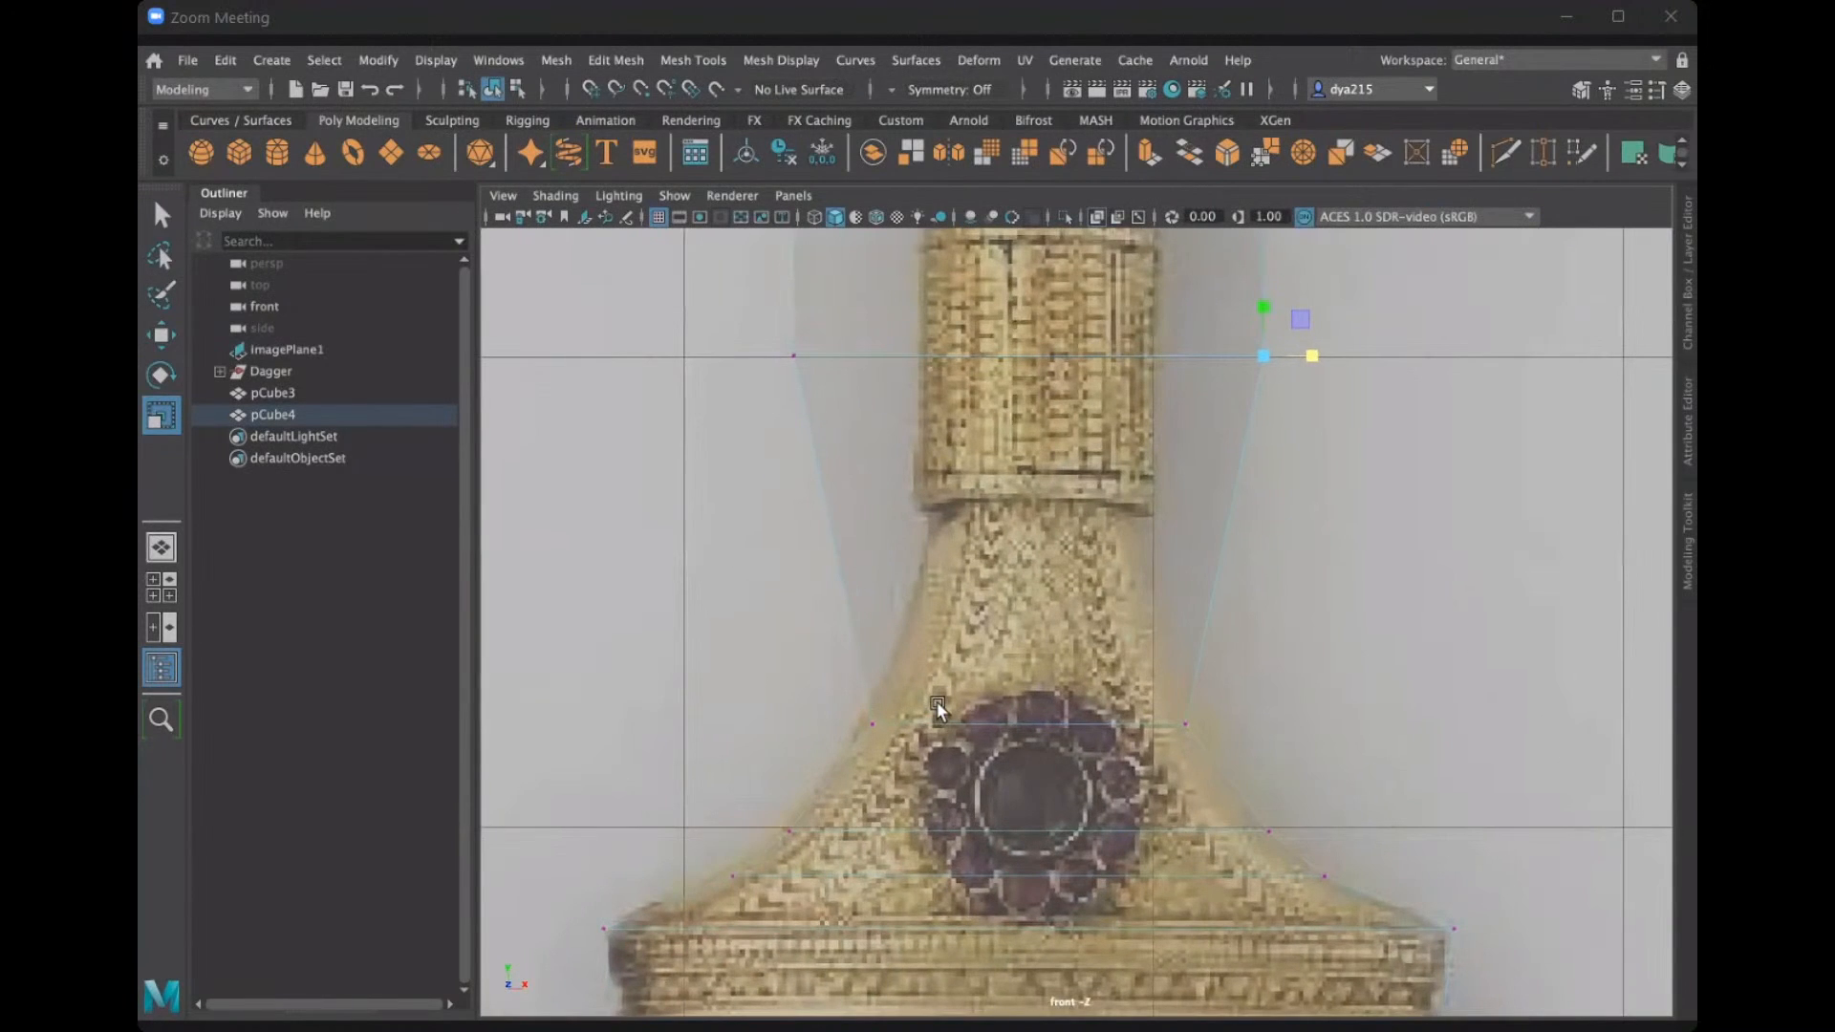
Move the next vertex row down to the lower edge of the grip's ribbed band and narrow it to the neck's width.
alt+middle_drag(1023, 686, 1010, 755)
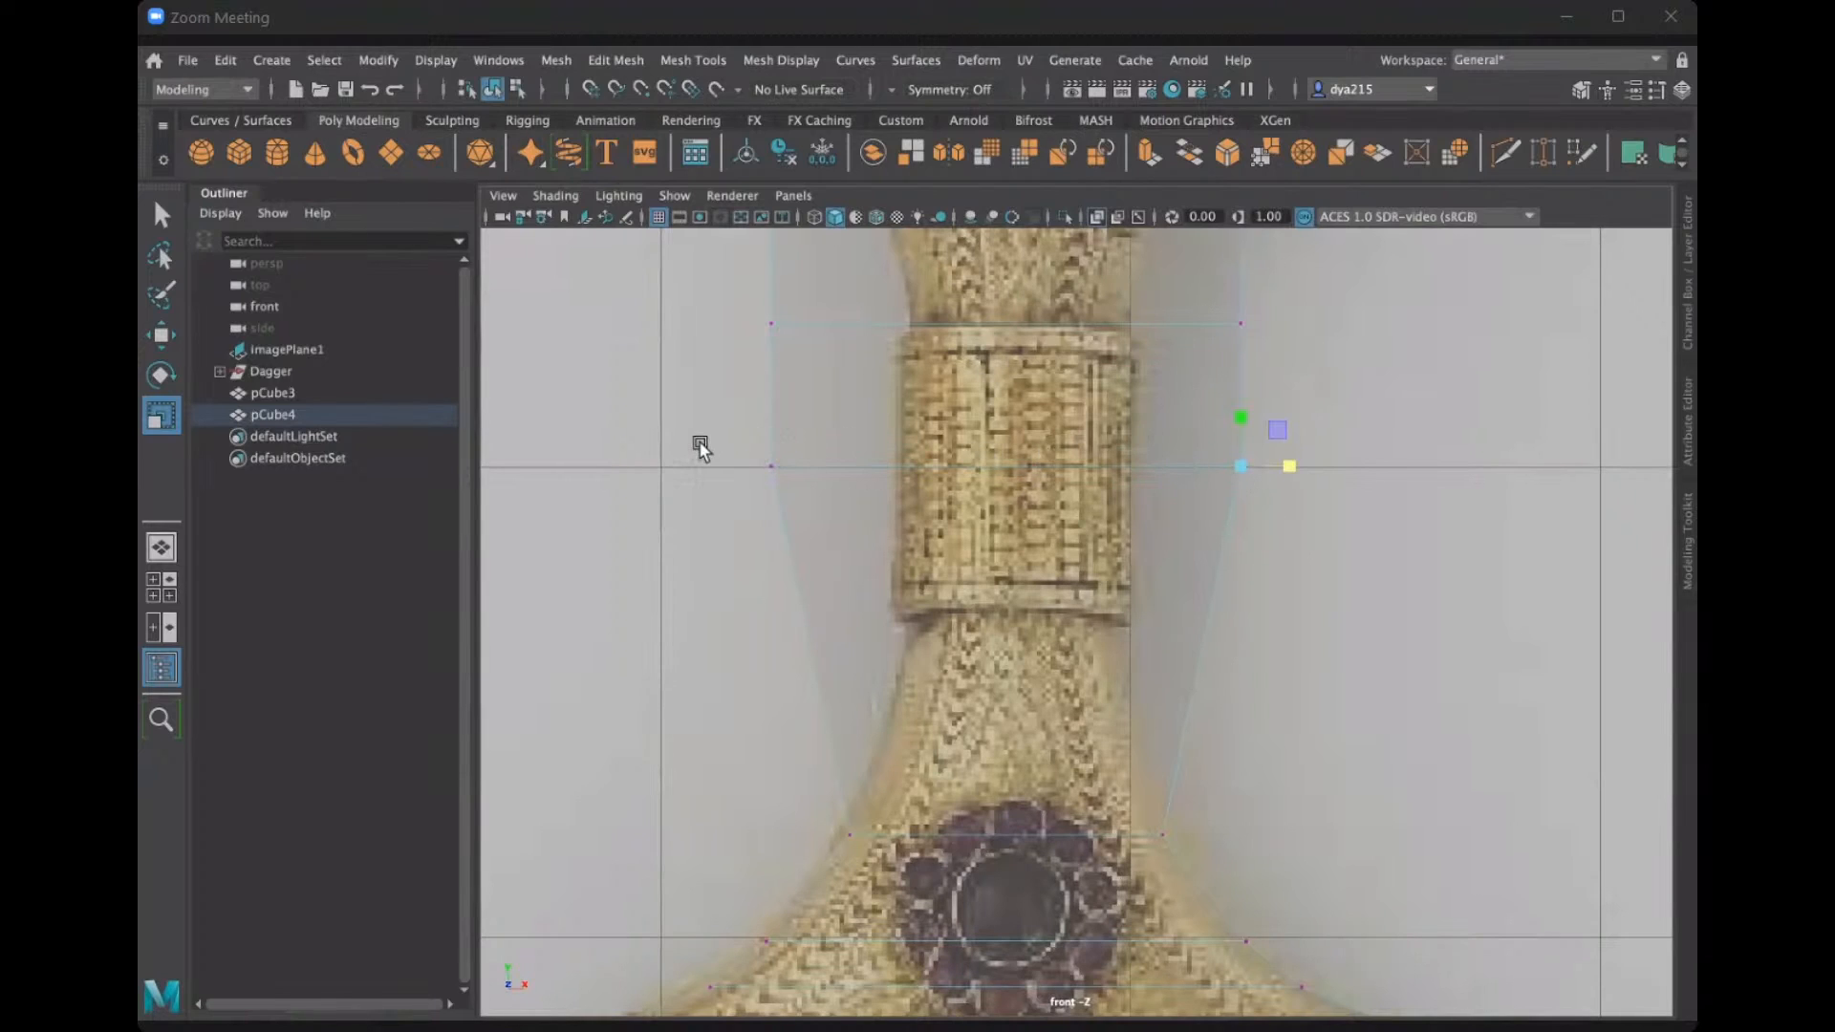
drag(700, 447, 1314, 499)
key(w)
drag(1006, 416, 1009, 559)
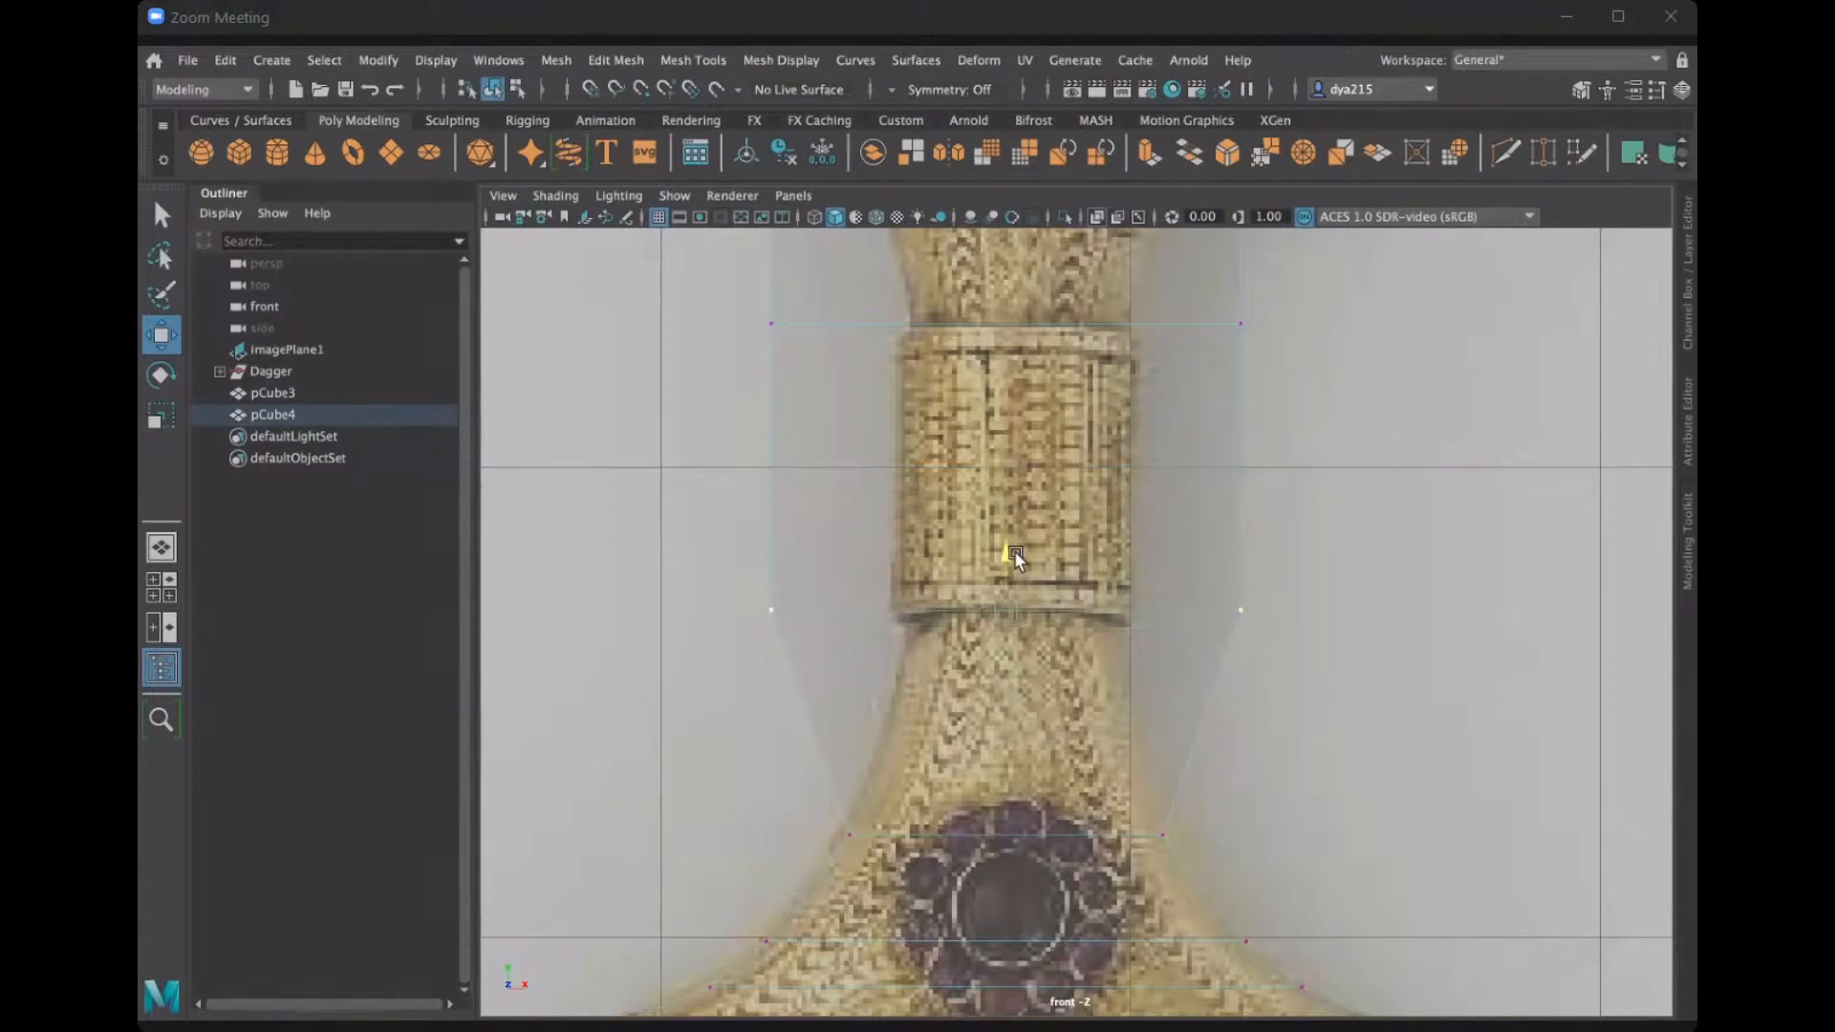
drag(1014, 553, 1013, 554)
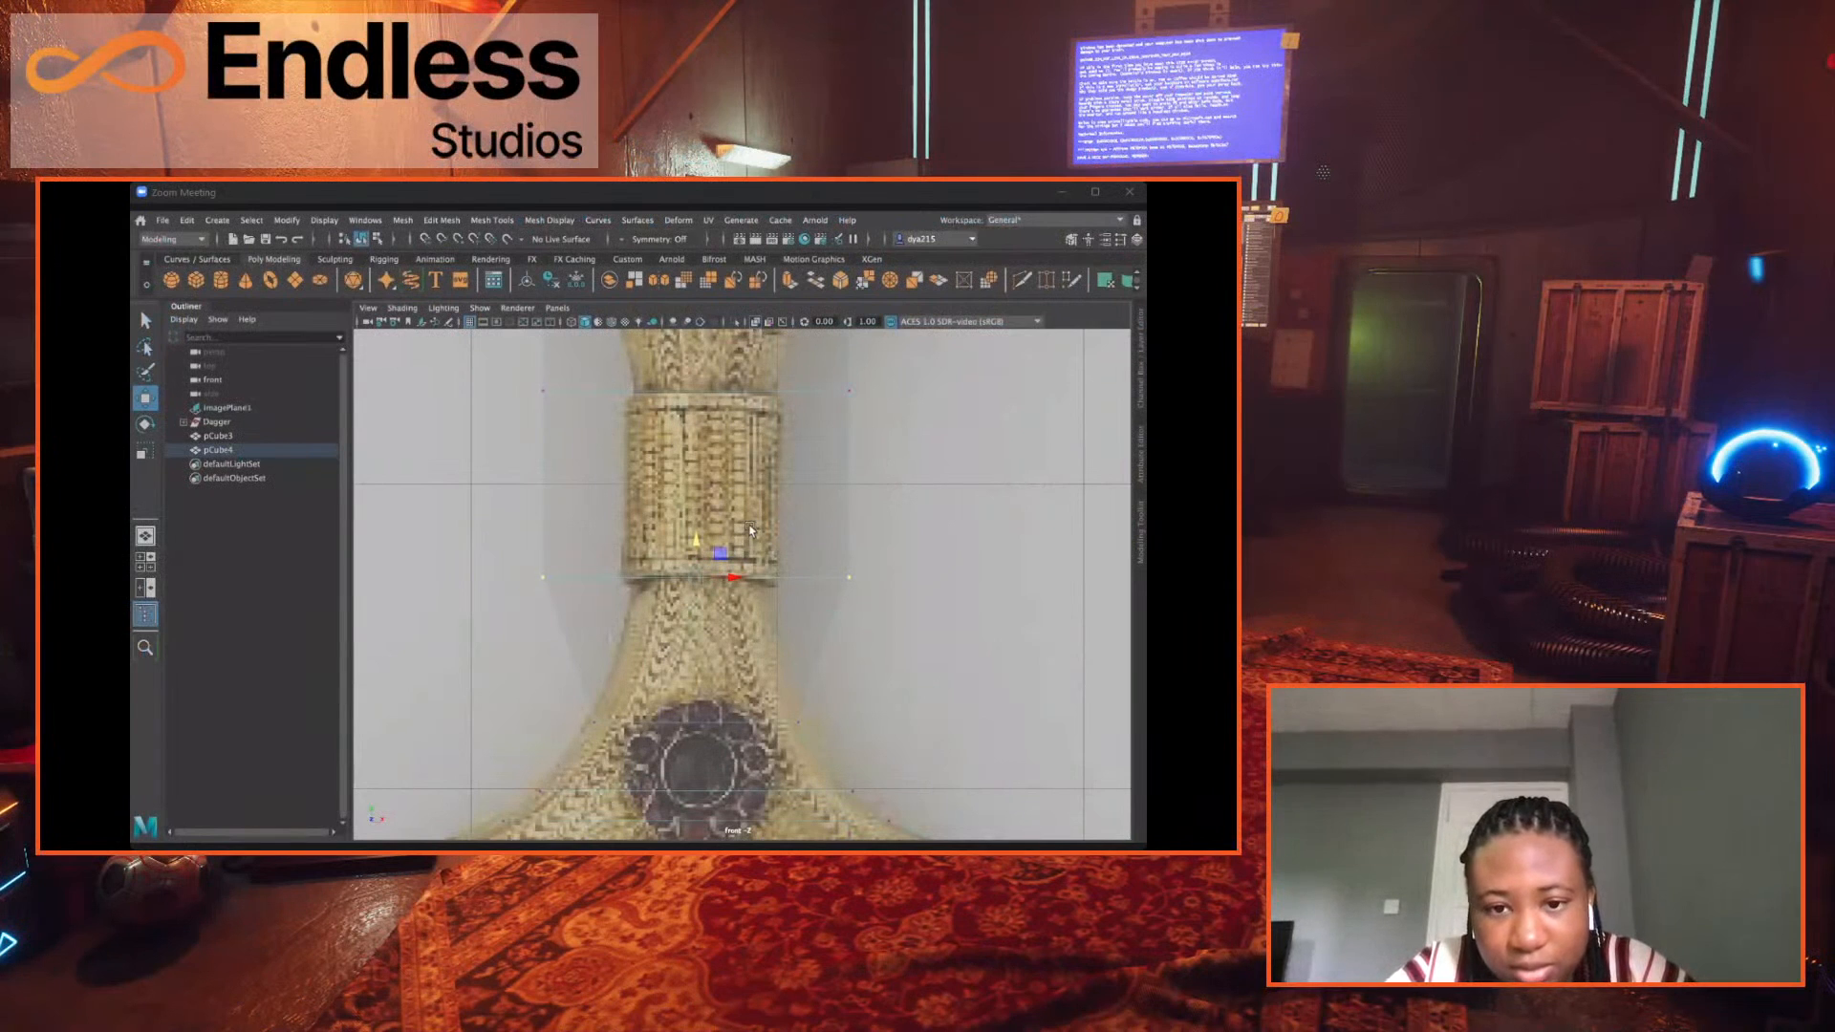
key(r)
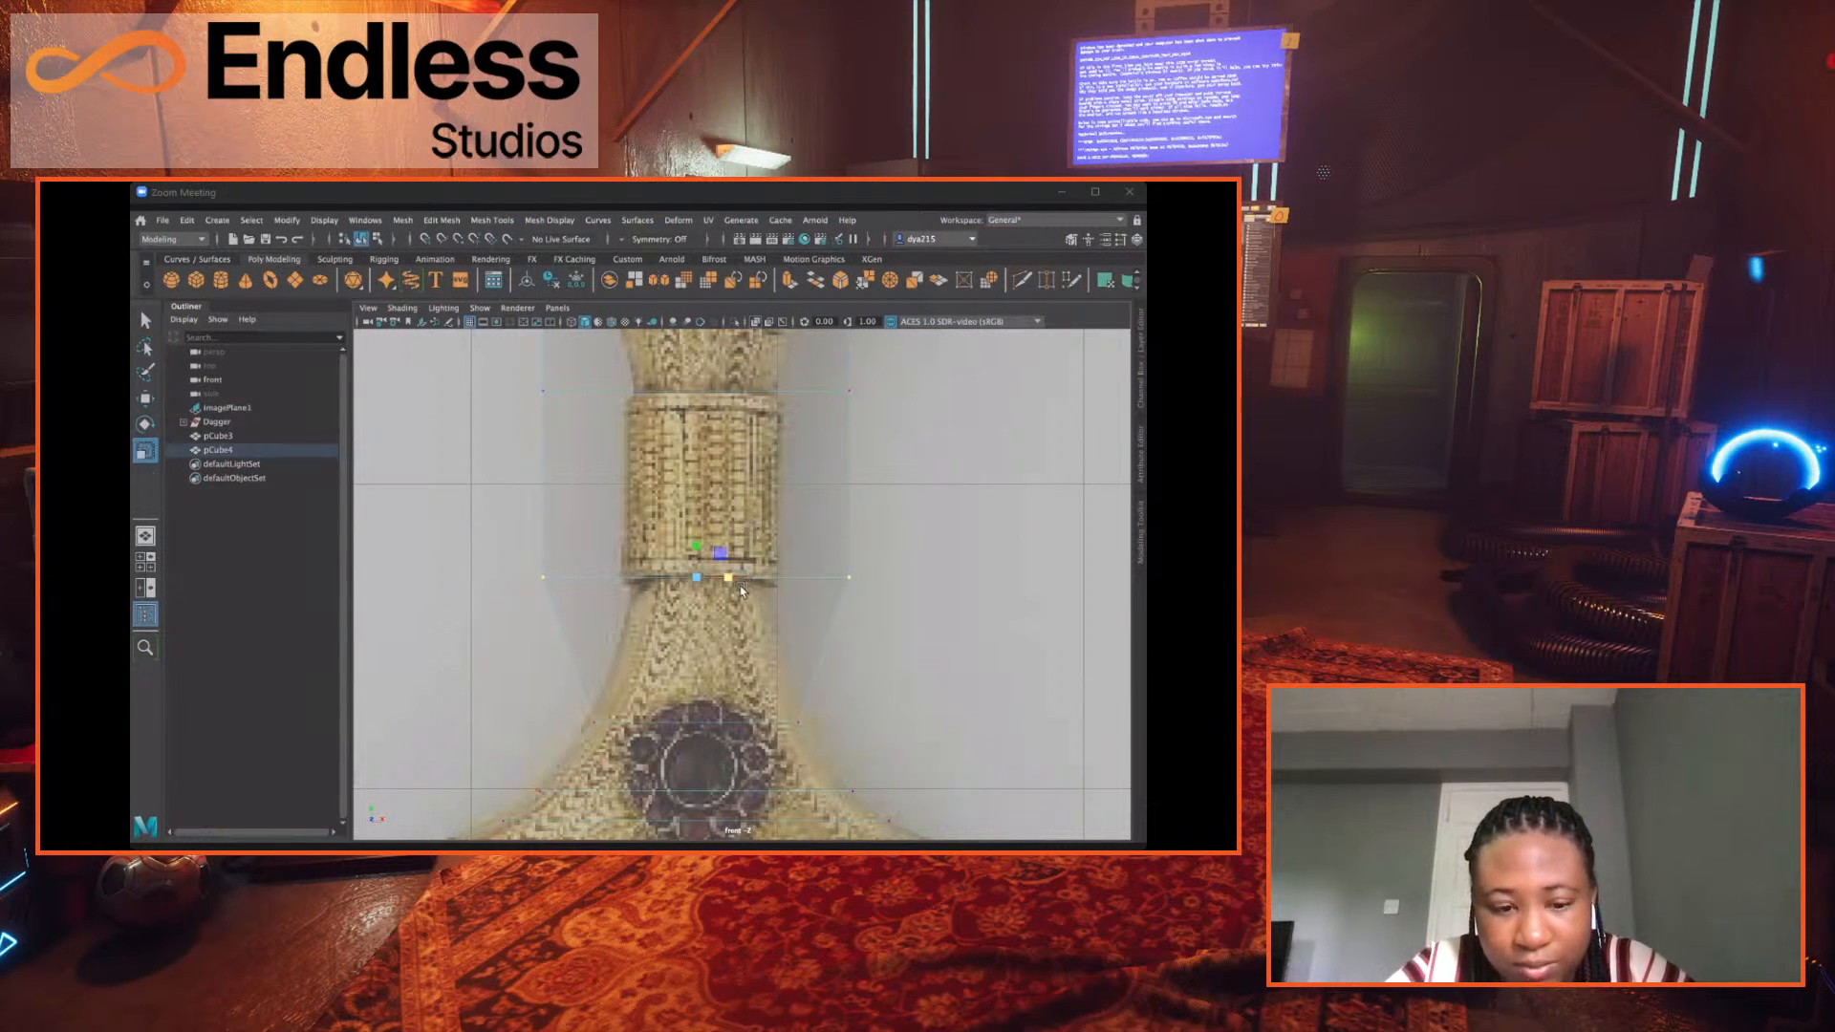
drag(726, 577, 707, 569)
drag(1023, 602, 1013, 604)
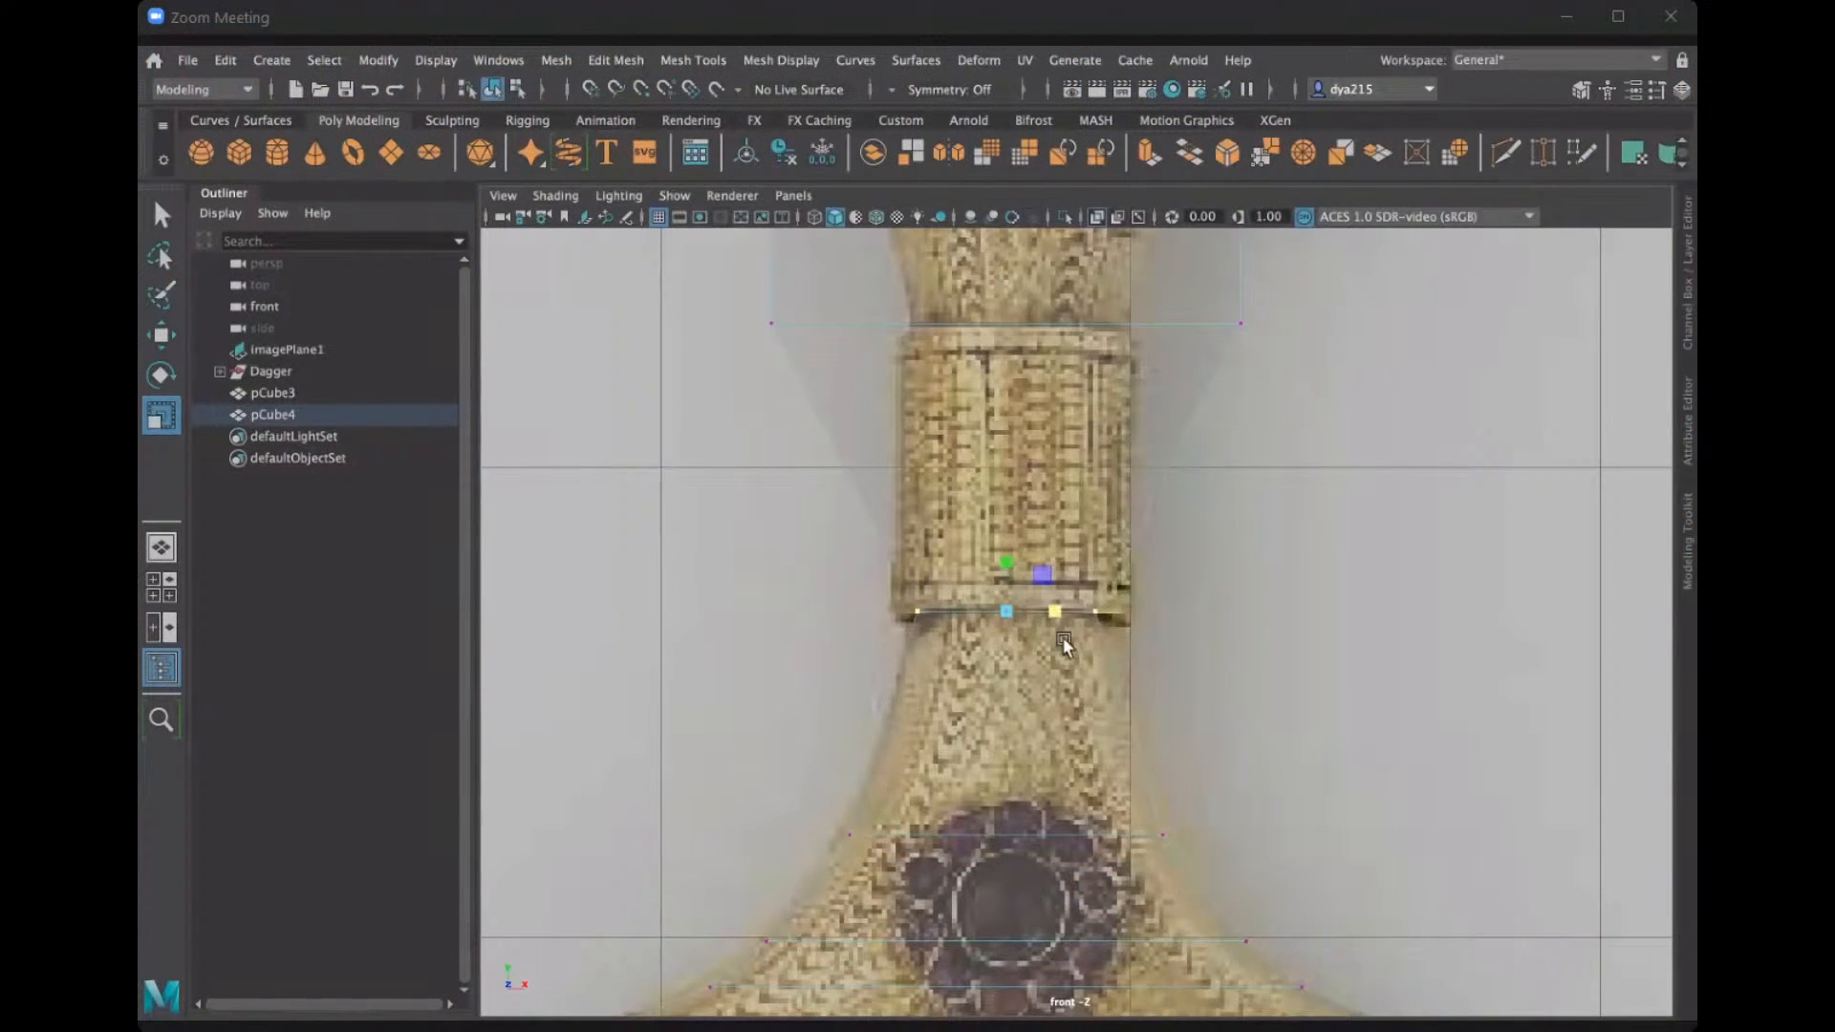
Narrow the vertex row at the upper edge of the grip's ribbed band to the neck's width.
scroll(1081, 650, down, 5)
scroll(1082, 629, up, 1)
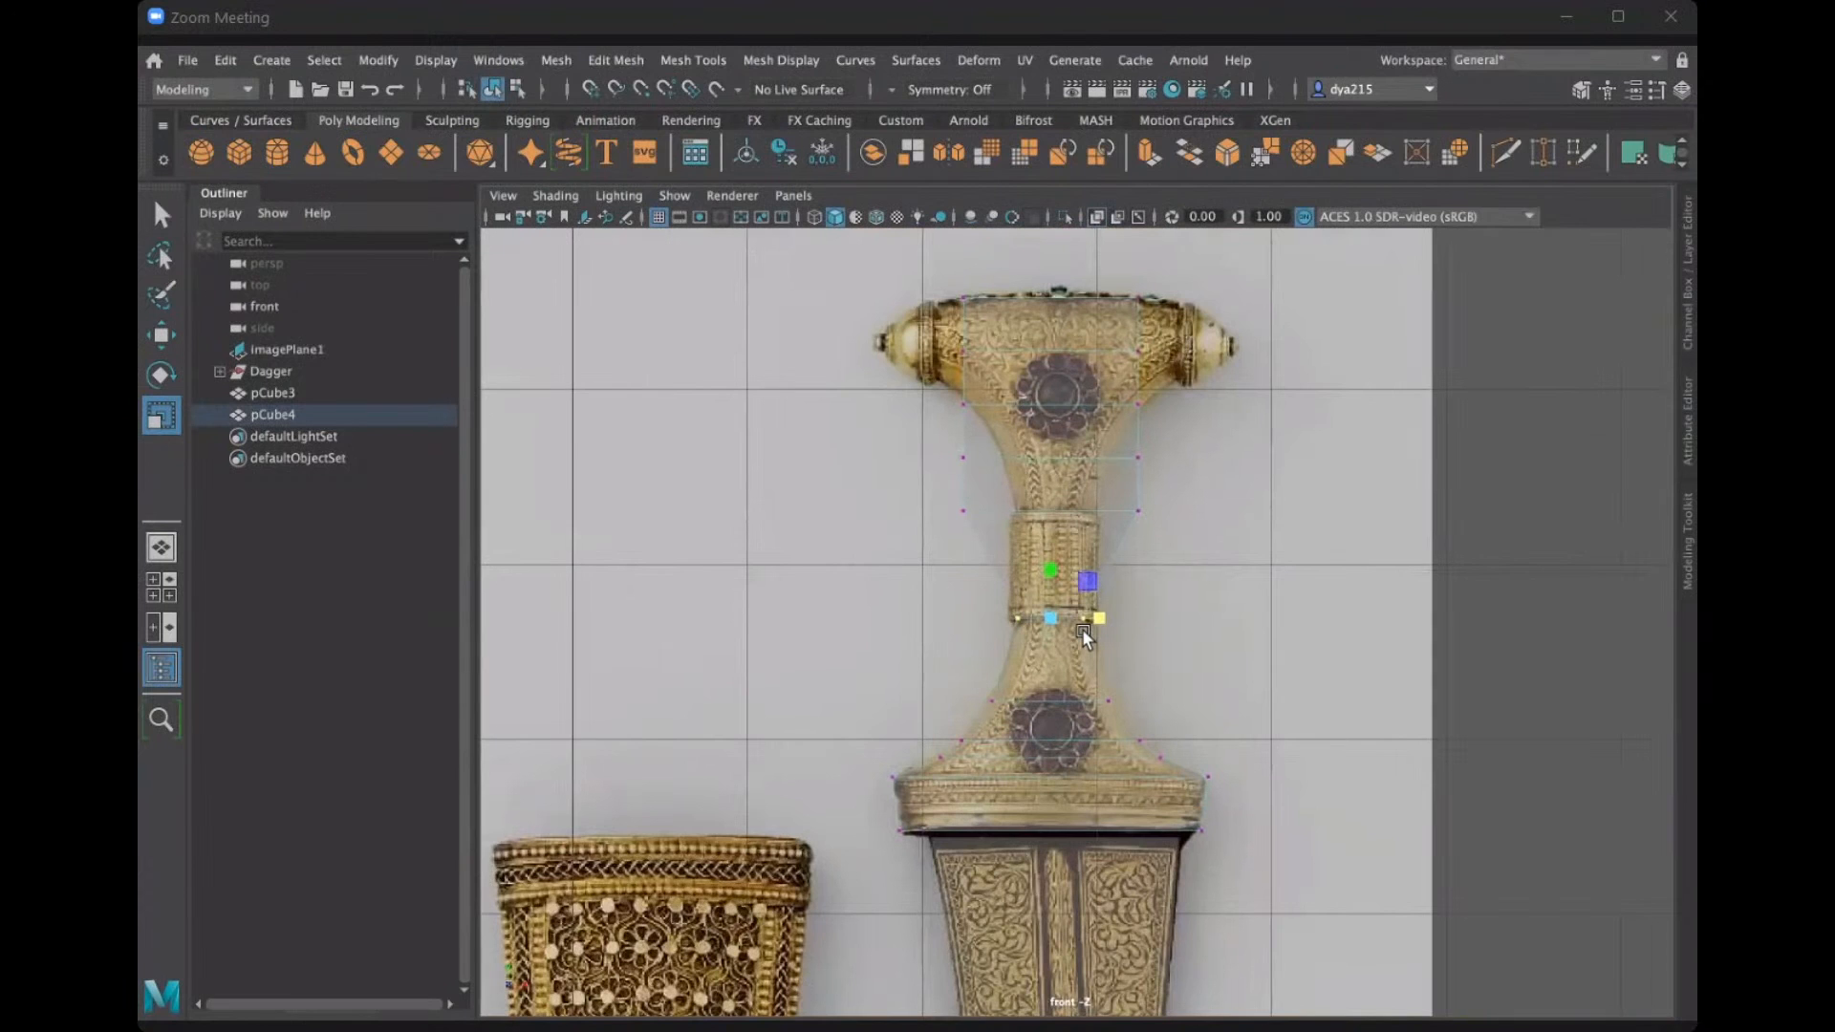
scroll(1082, 629, up, 5)
scroll(1099, 628, up, 4)
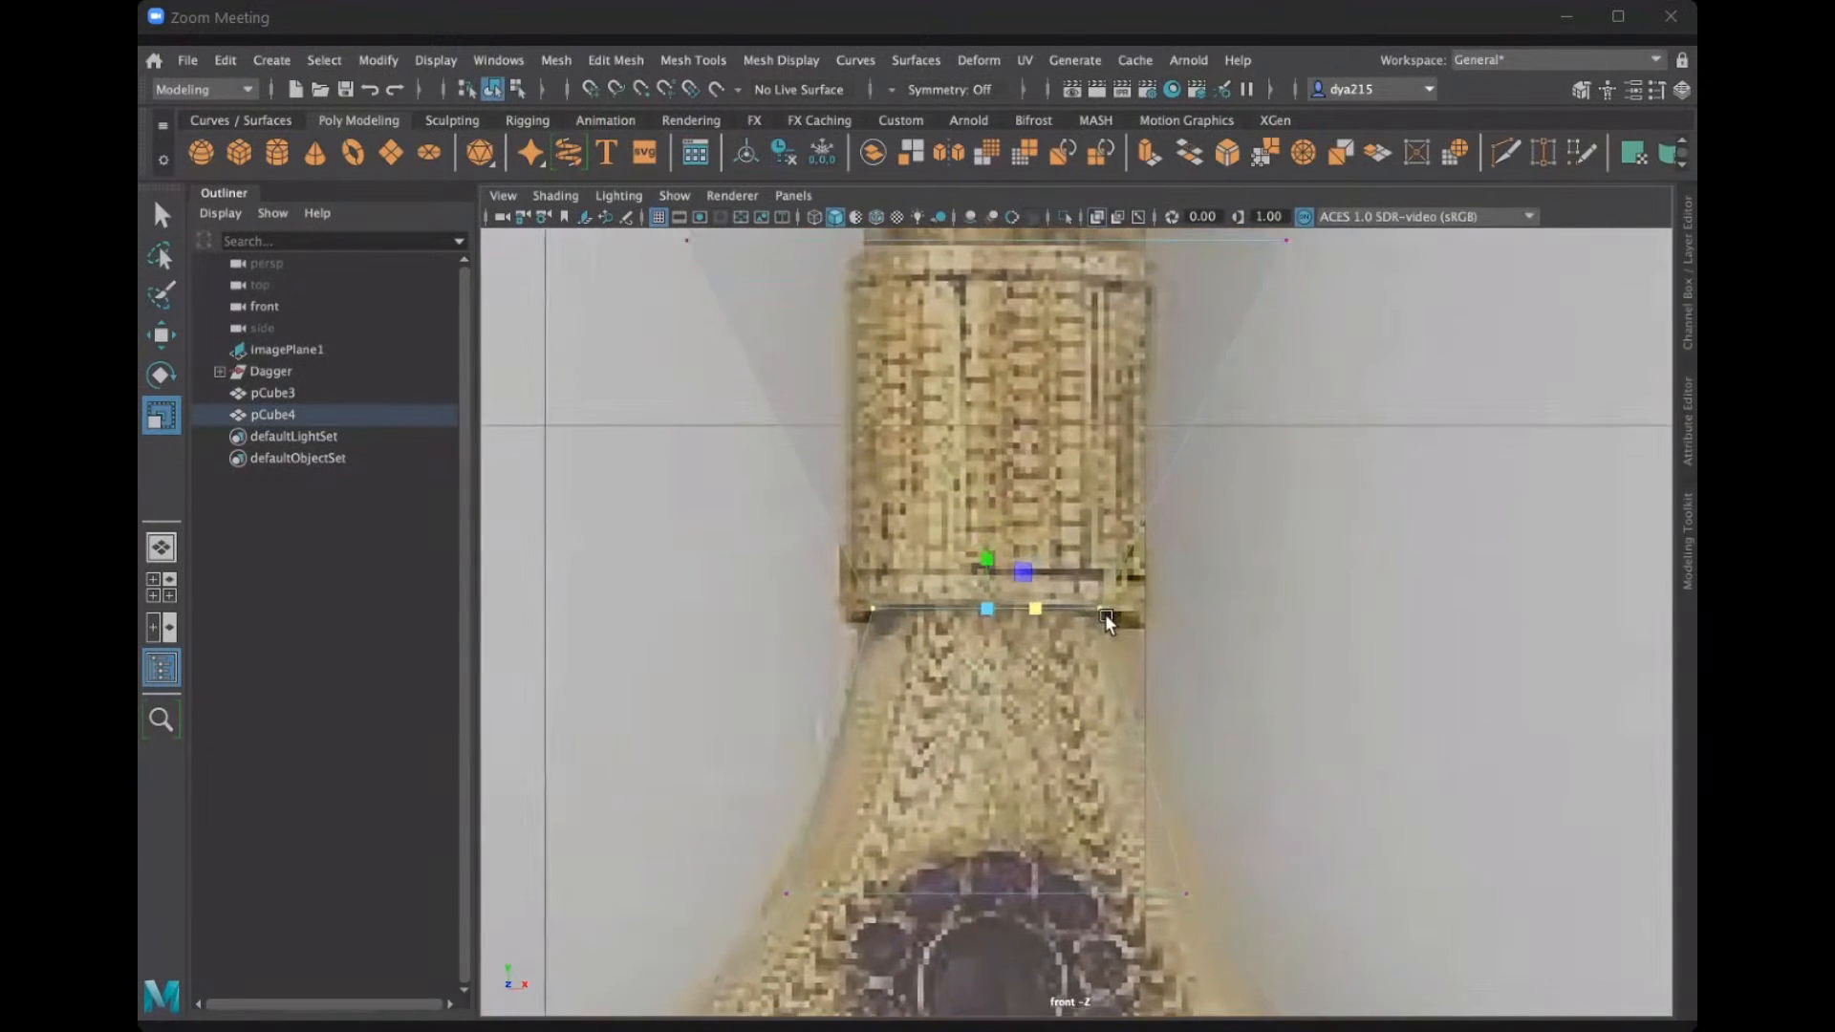
alt+middle_drag(1072, 776, 1045, 939)
drag(587, 445, 1496, 607)
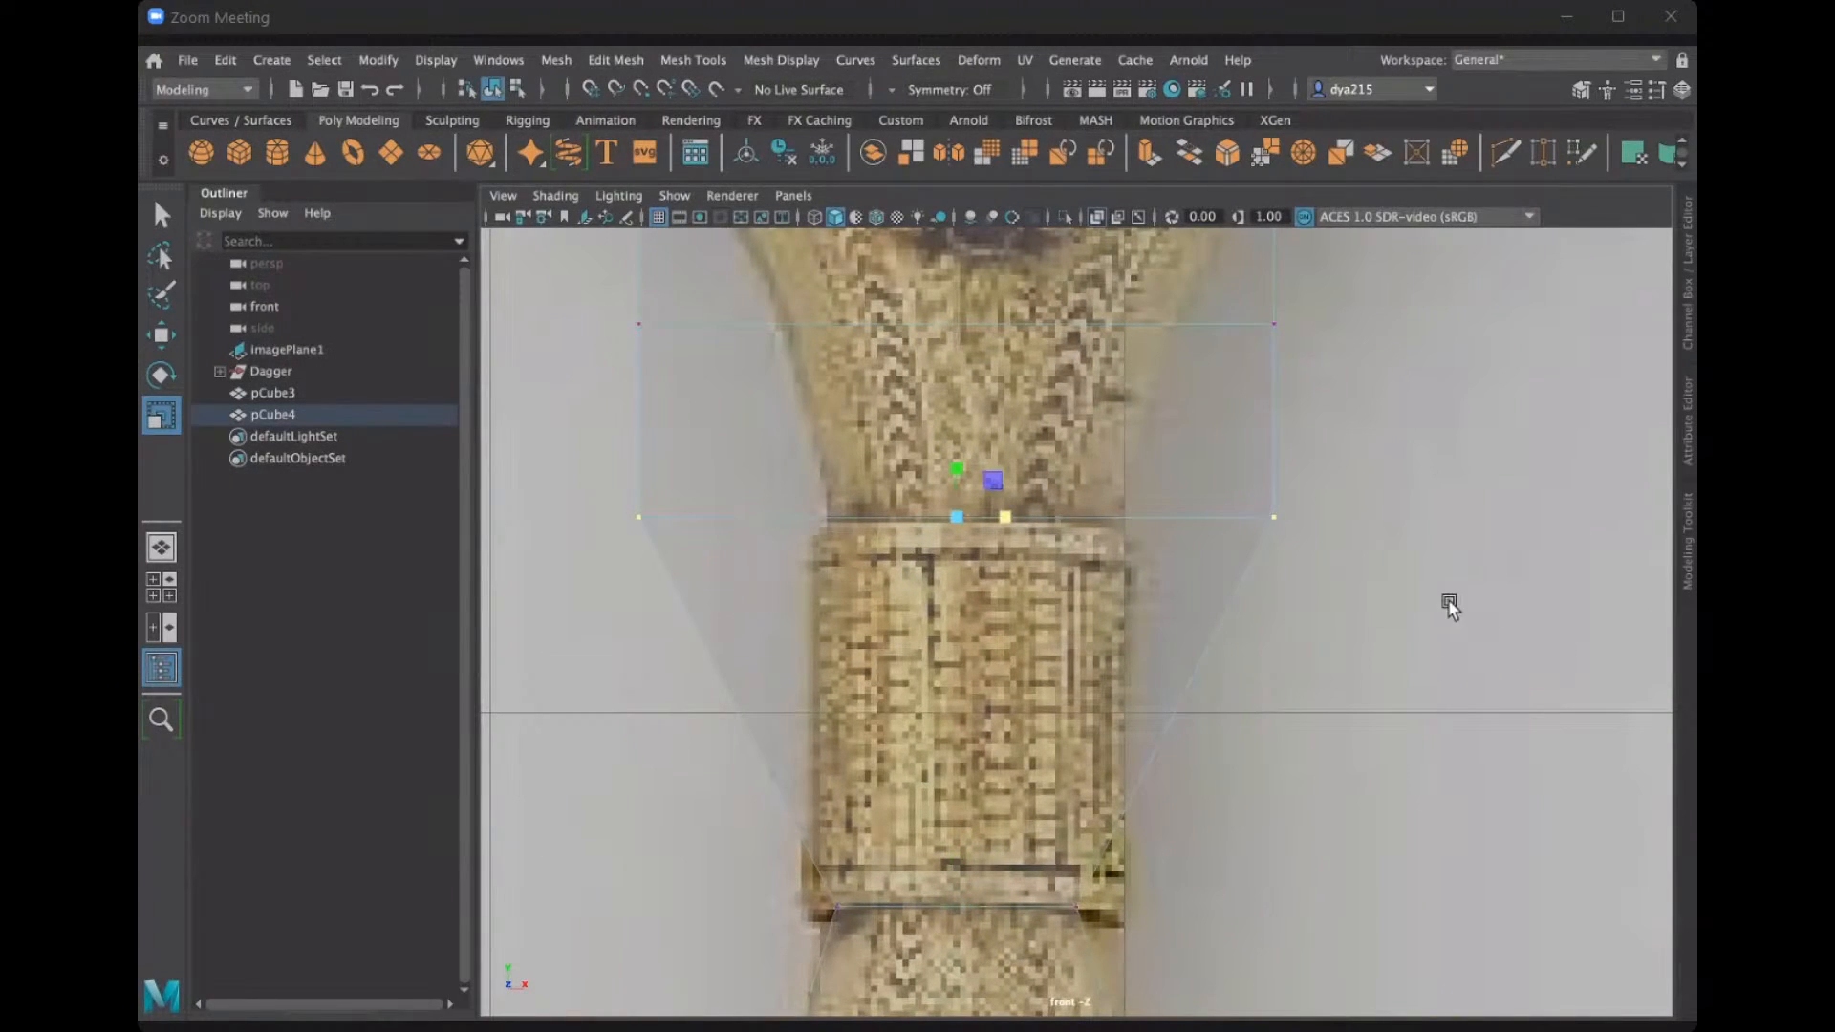
drag(1007, 517, 978, 517)
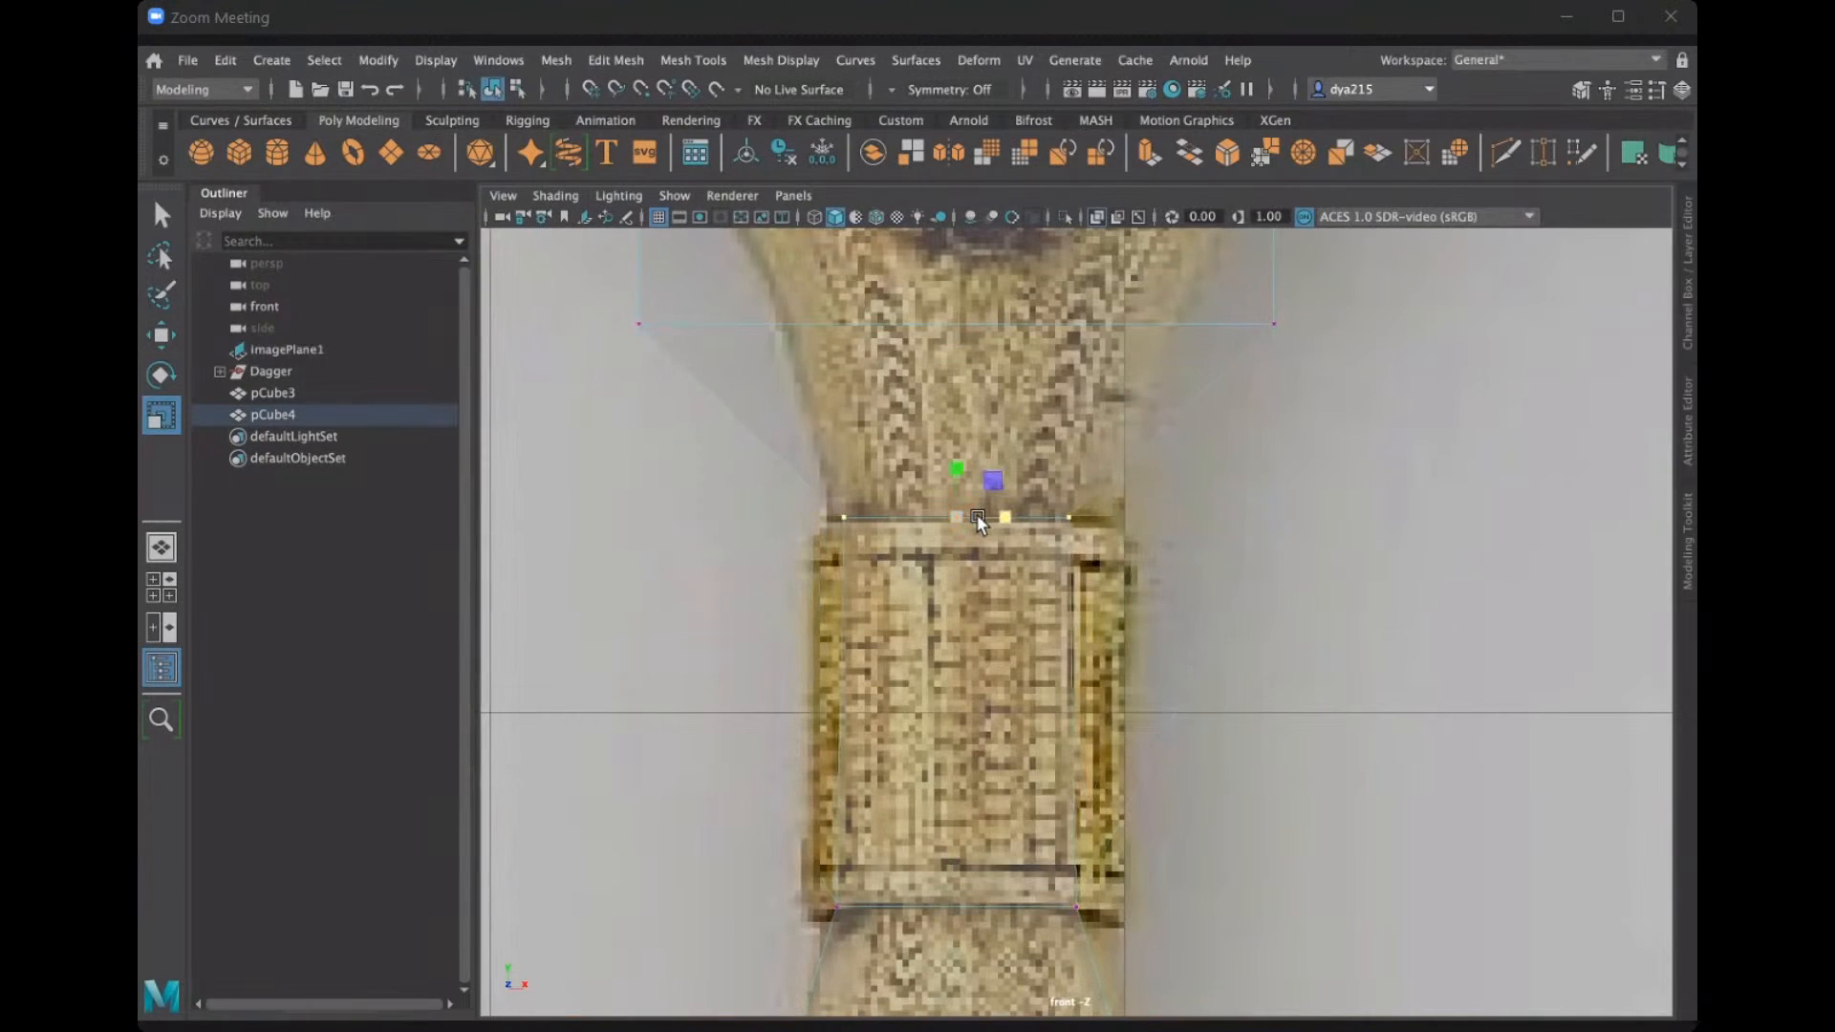
Rework the widths of the two vertex rows bounding the grip's ribbed band so both match the grip.
key(ctrl+z)
key(ctrl+z)
key(ctrl+z)
drag(541, 472, 1444, 934)
drag(990, 709, 963, 711)
key(ctrl+z)
alt+middle_drag(1103, 654, 1118, 568)
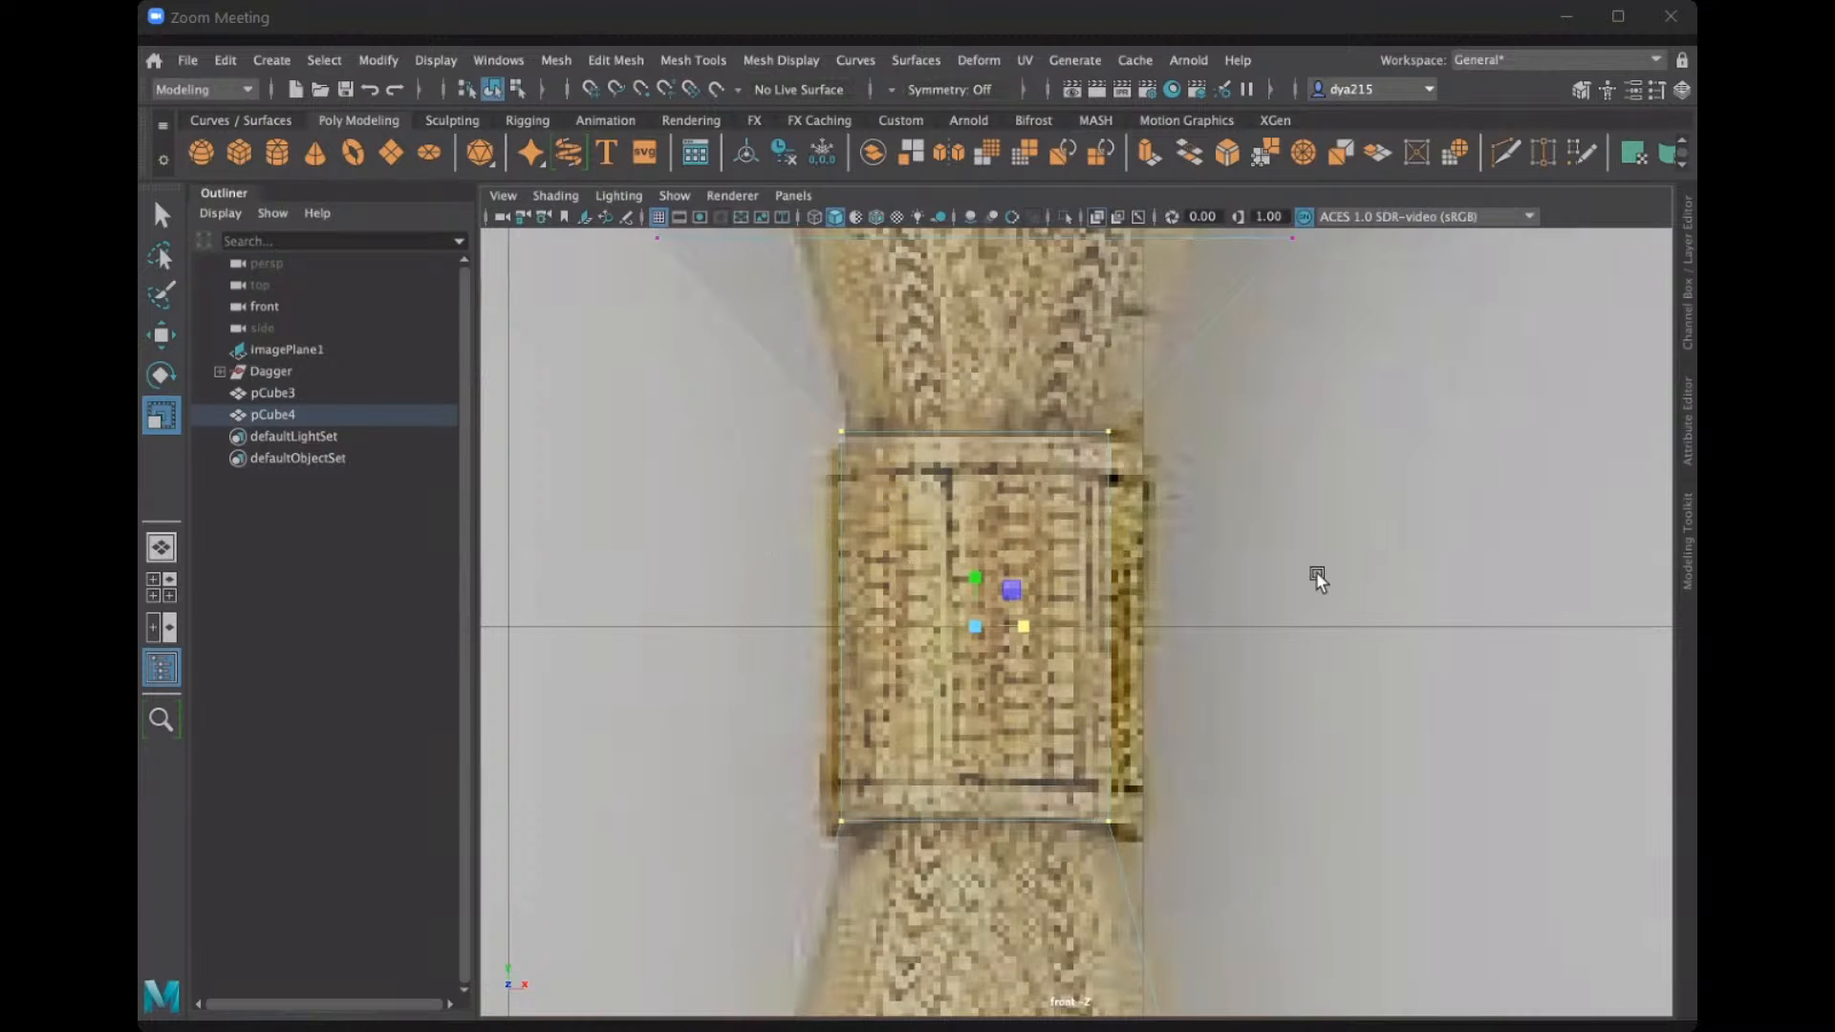
Narrow the vertex row between the ribbed band and the upper medallion to fit the hilt's neck.
alt+middle_drag(1290, 571, 1301, 965)
drag(1362, 572, 631, 684)
drag(1013, 627, 1006, 623)
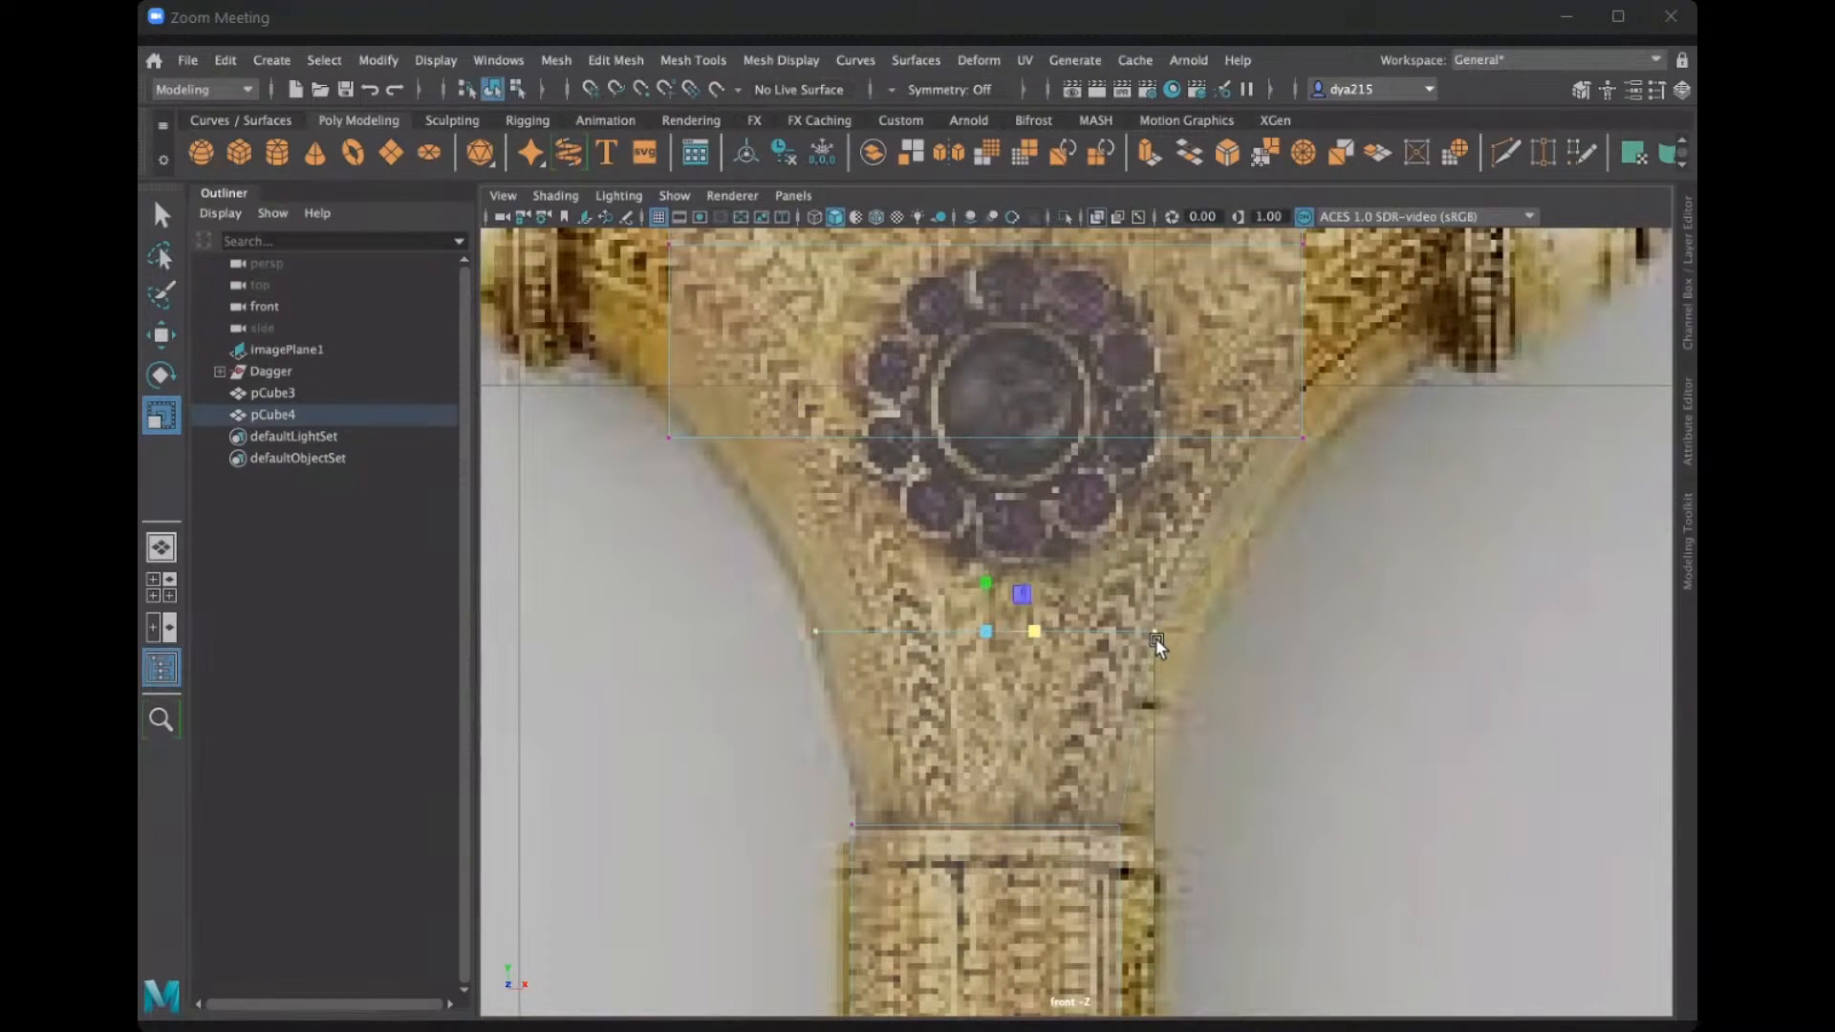
alt+middle_drag(1256, 864, 1264, 924)
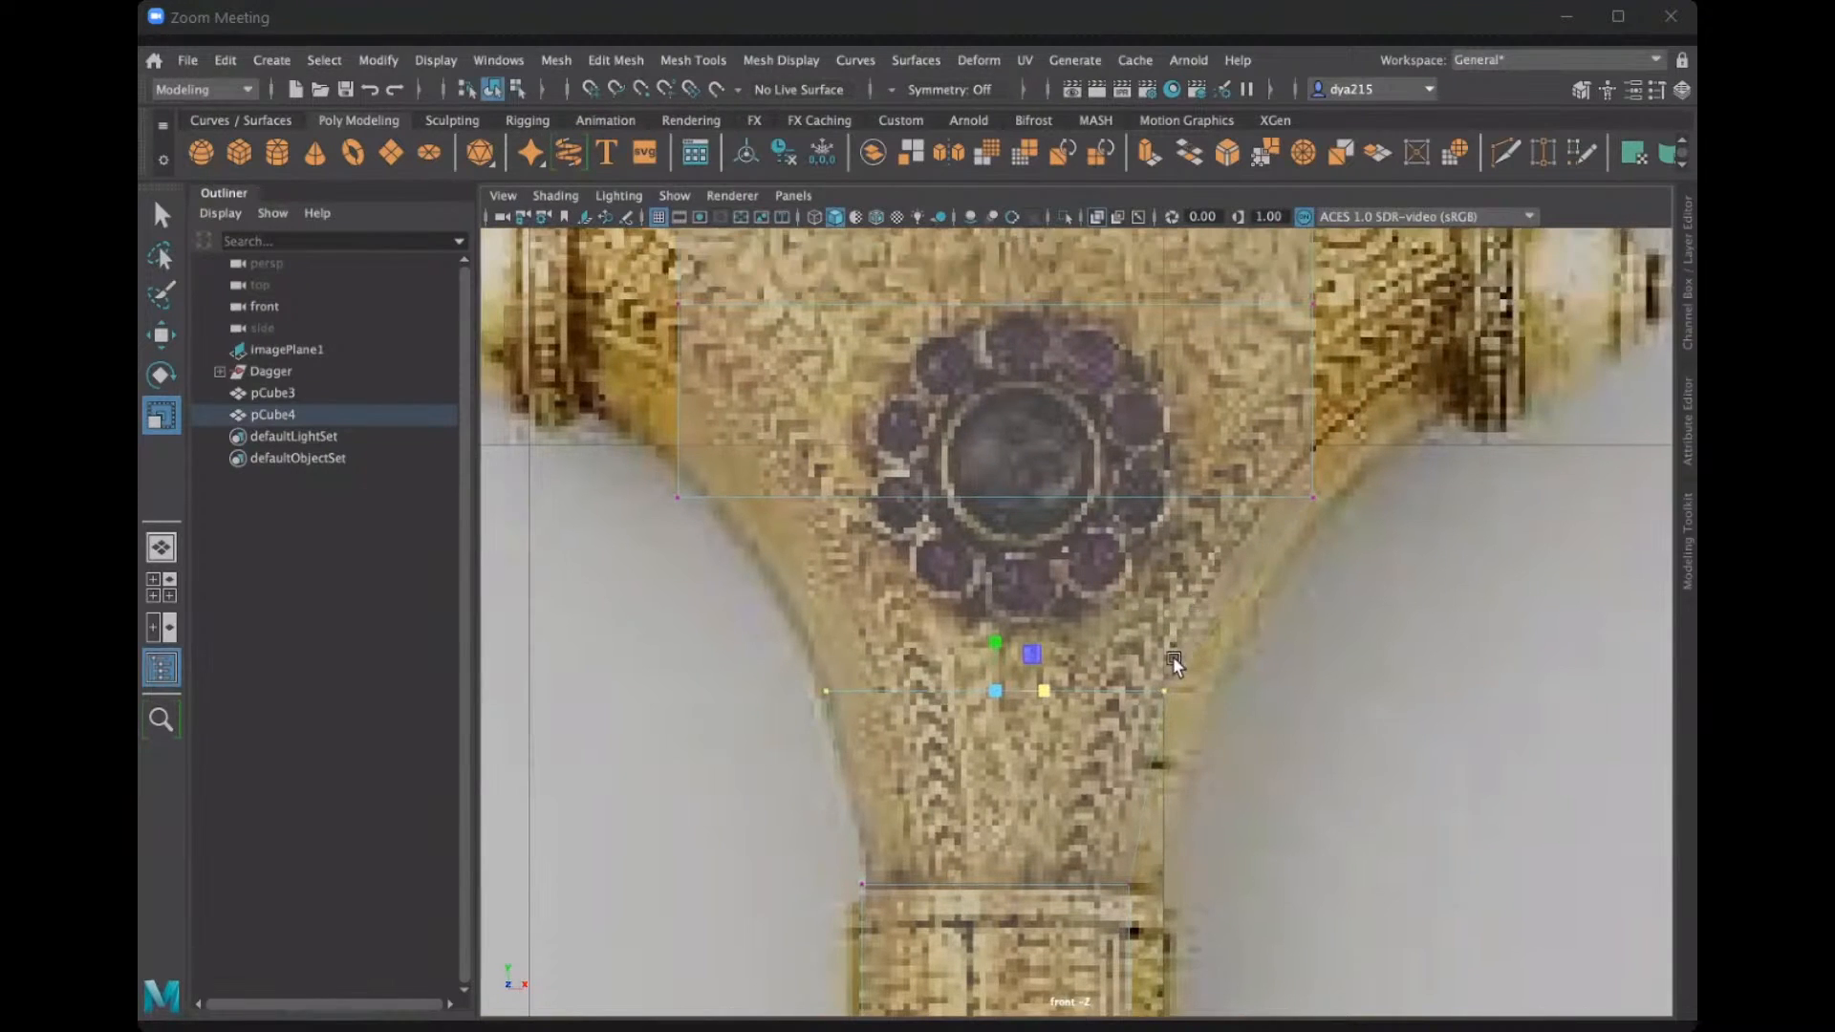
Narrow the vertex row crossing the upper medallion slightly to follow the outline below the pommel.
alt+middle_drag(1170, 600, 1240, 667)
alt+middle_drag(1466, 568, 1478, 521)
drag(1471, 532, 712, 487)
drag(1122, 514, 1122, 514)
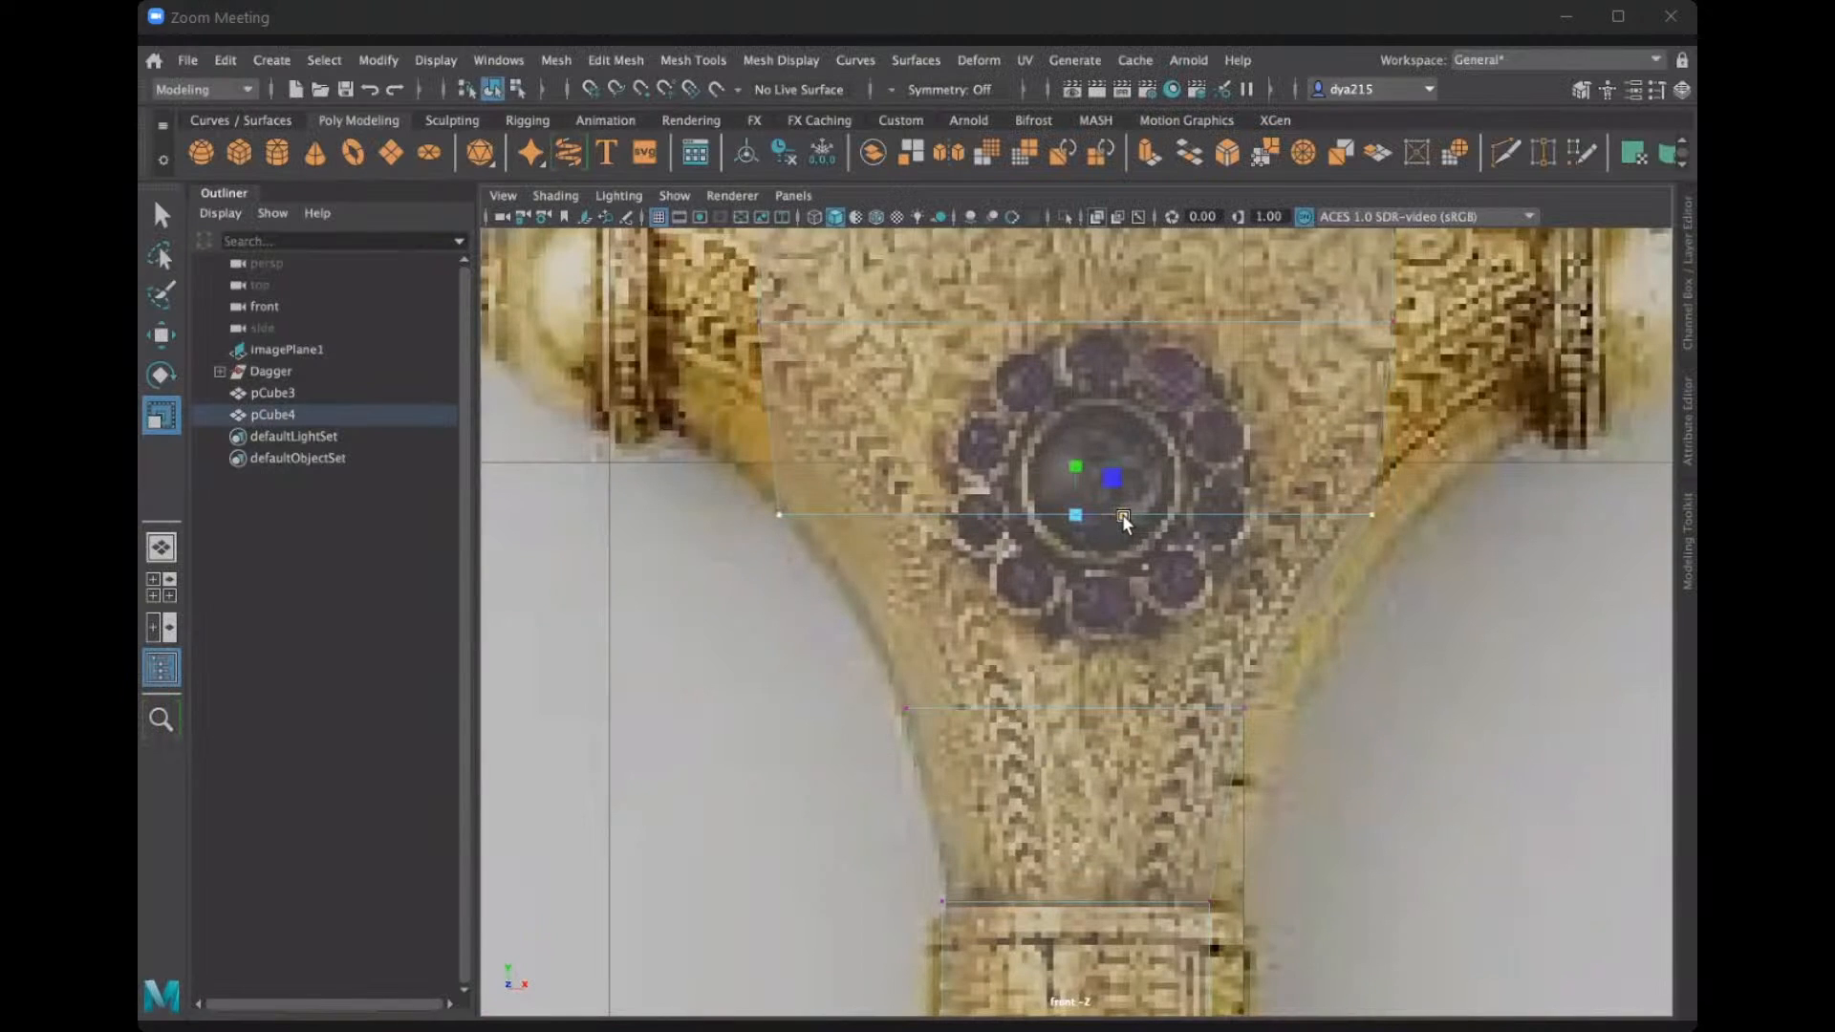
Scale the vertex row above the upper medallion outward along X to the pommel's end knobs.
scroll(1121, 805, down, 10)
scroll(1145, 589, up, 8)
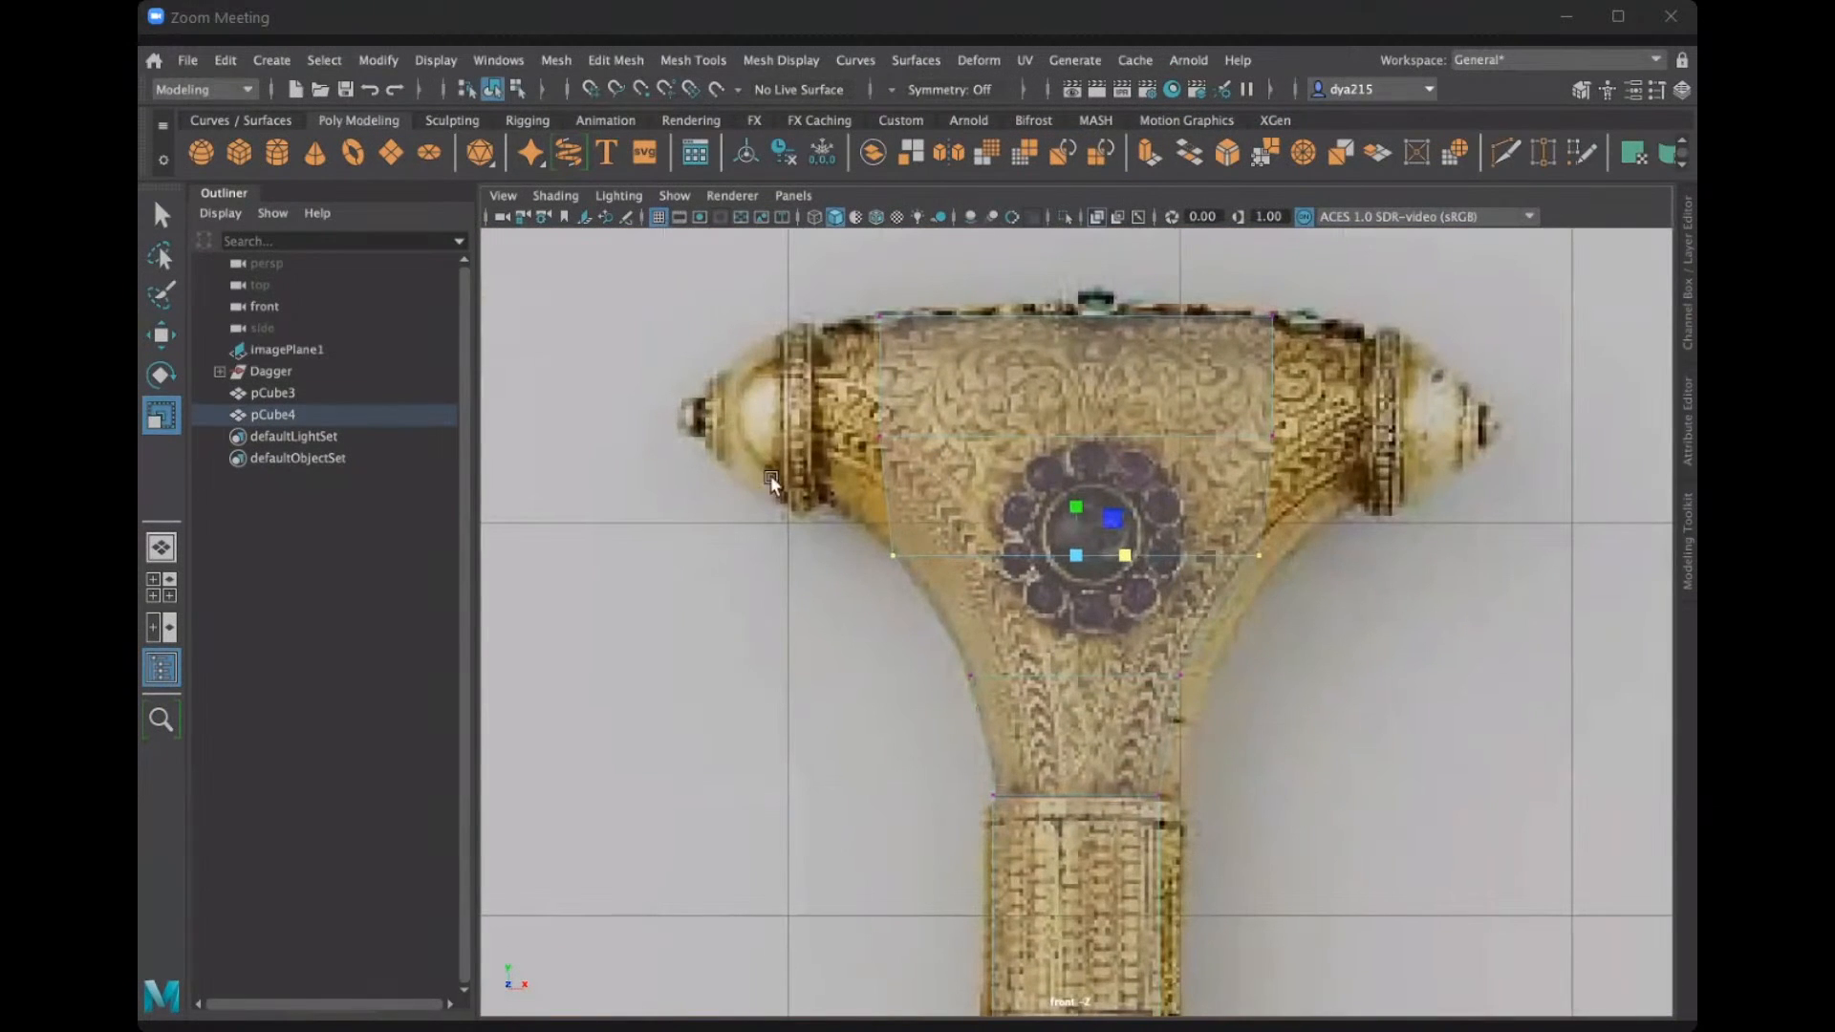
scroll(917, 521, up, 3)
alt+middle_drag(870, 644, 909, 713)
alt+middle_drag(559, 363, 601, 395)
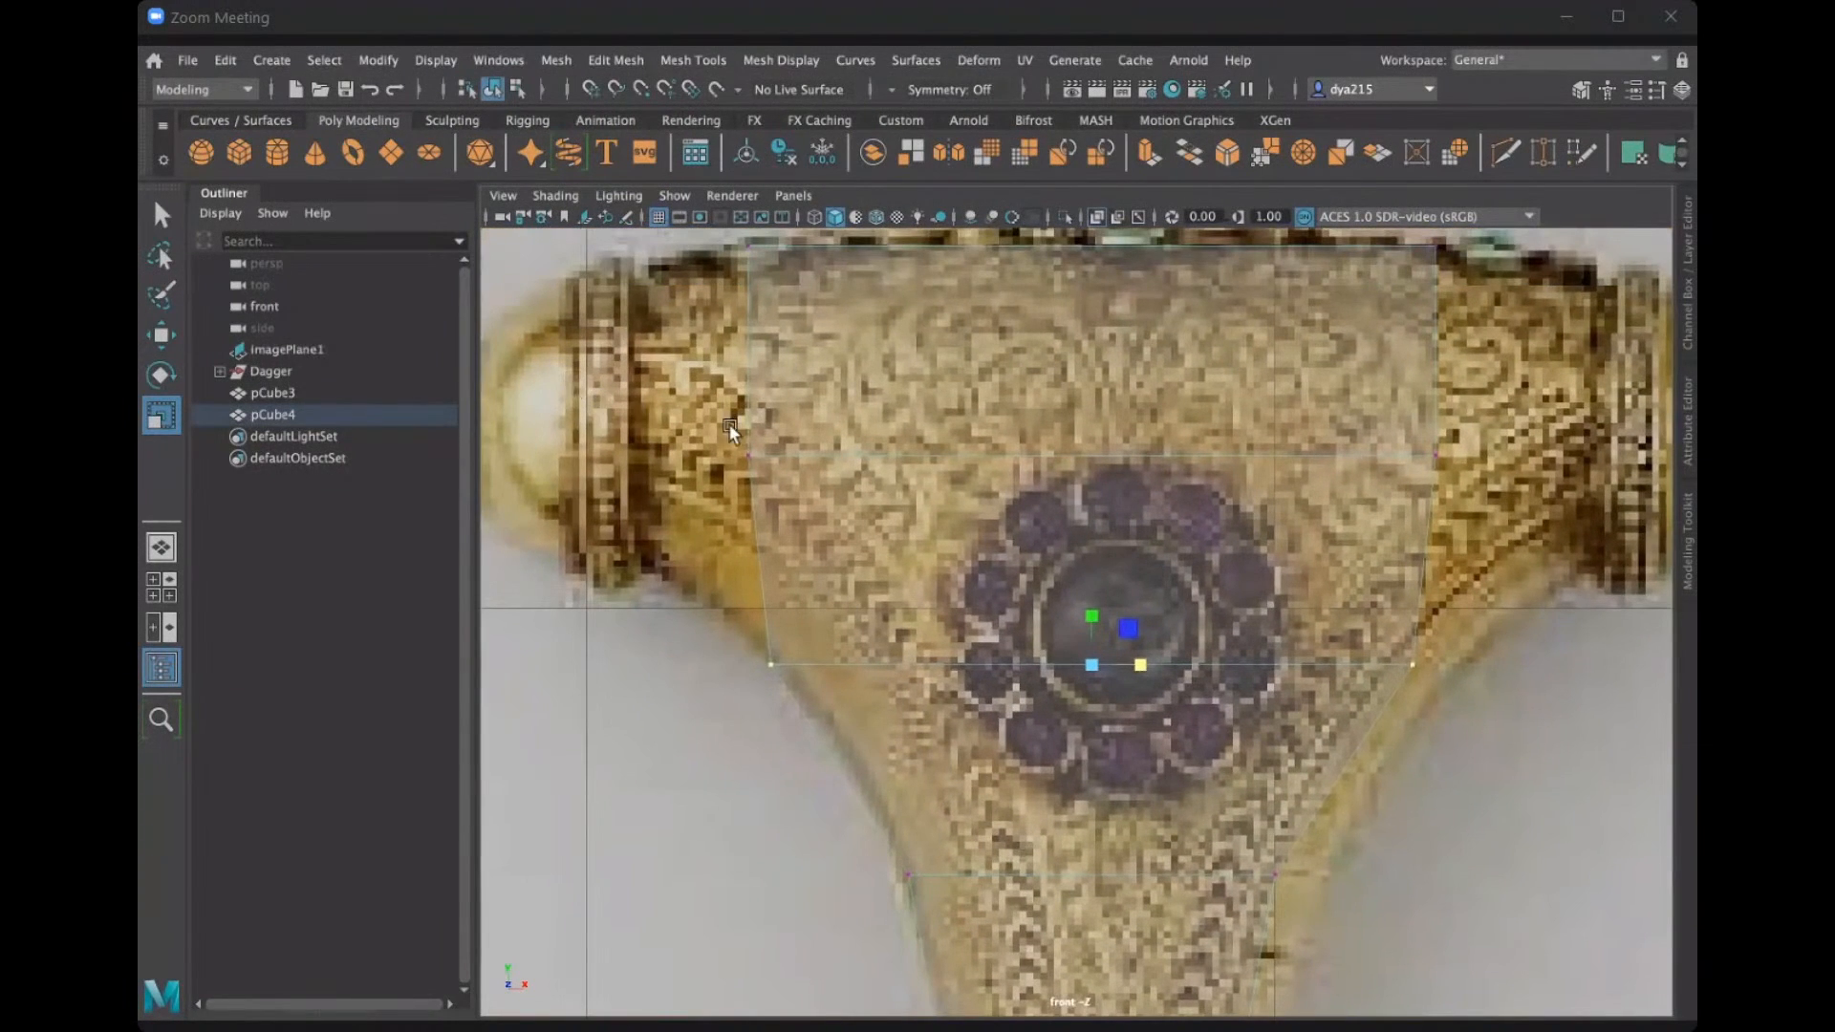
alt+middle_drag(788, 640, 818, 612)
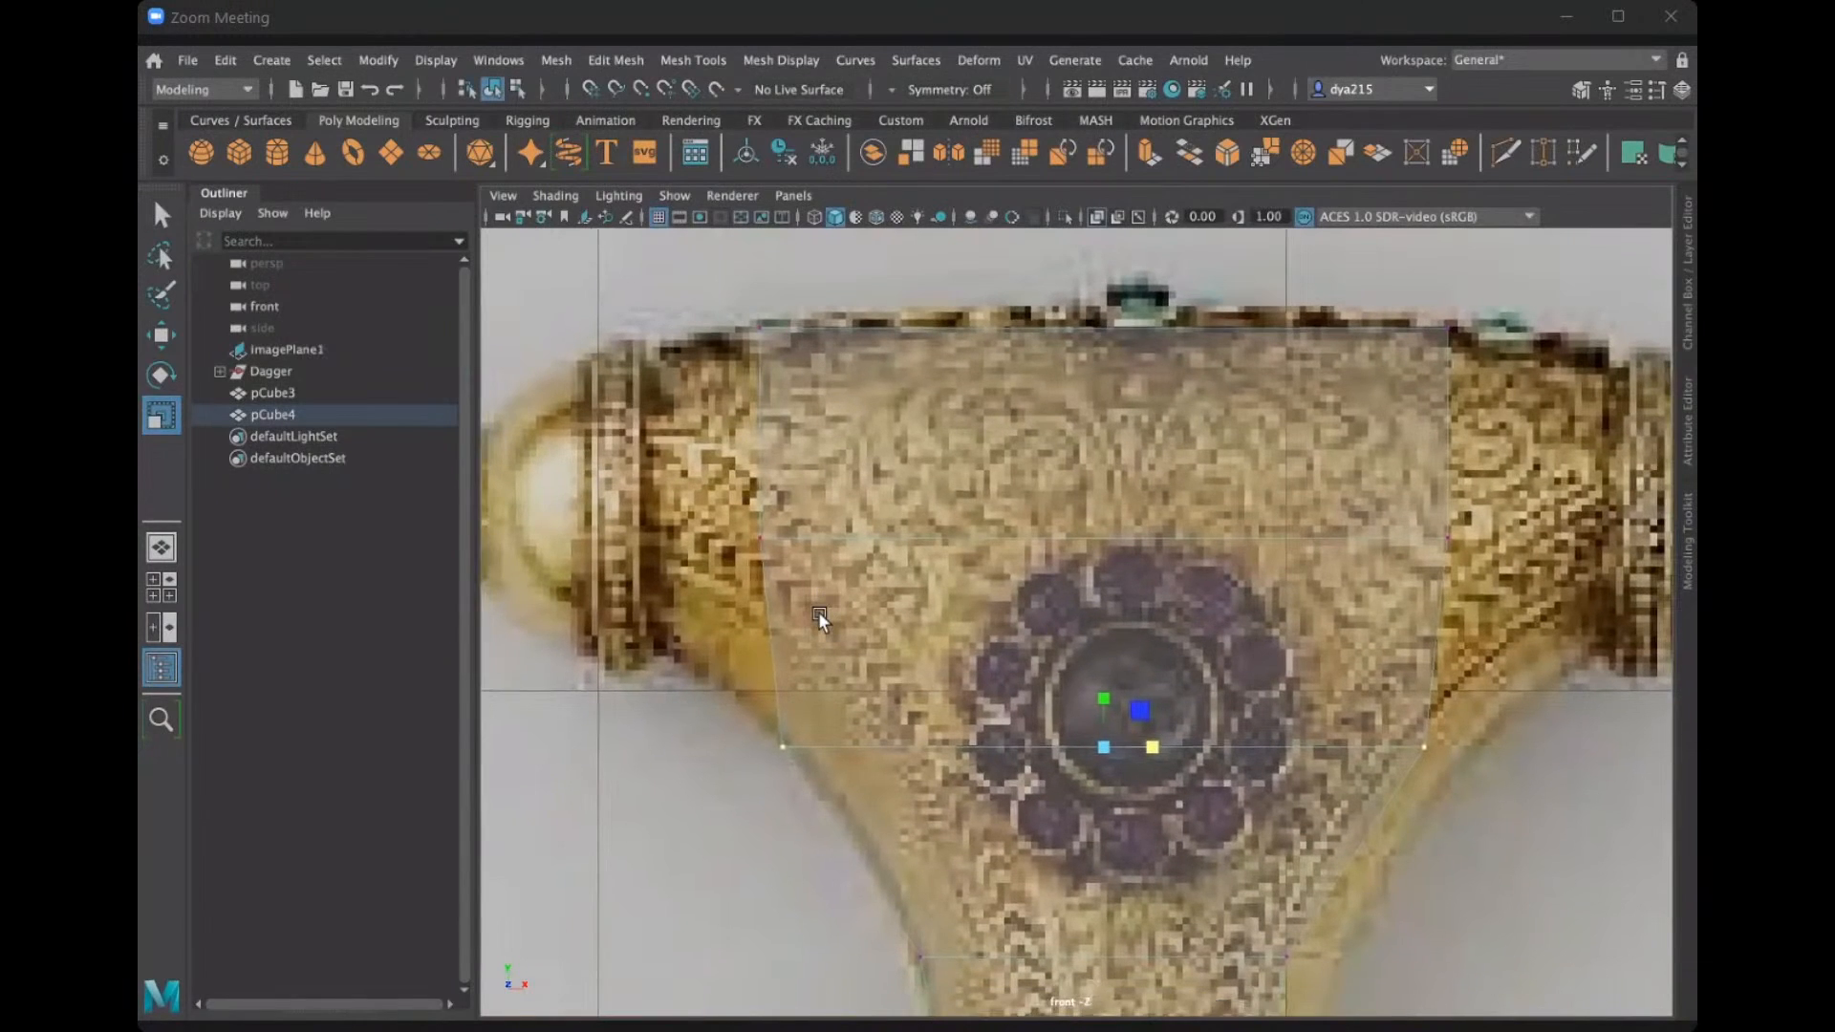
drag(703, 514, 1535, 603)
drag(1150, 535, 1190, 531)
alt+middle_drag(1032, 605, 1080, 558)
scroll(1078, 558, down, 10)
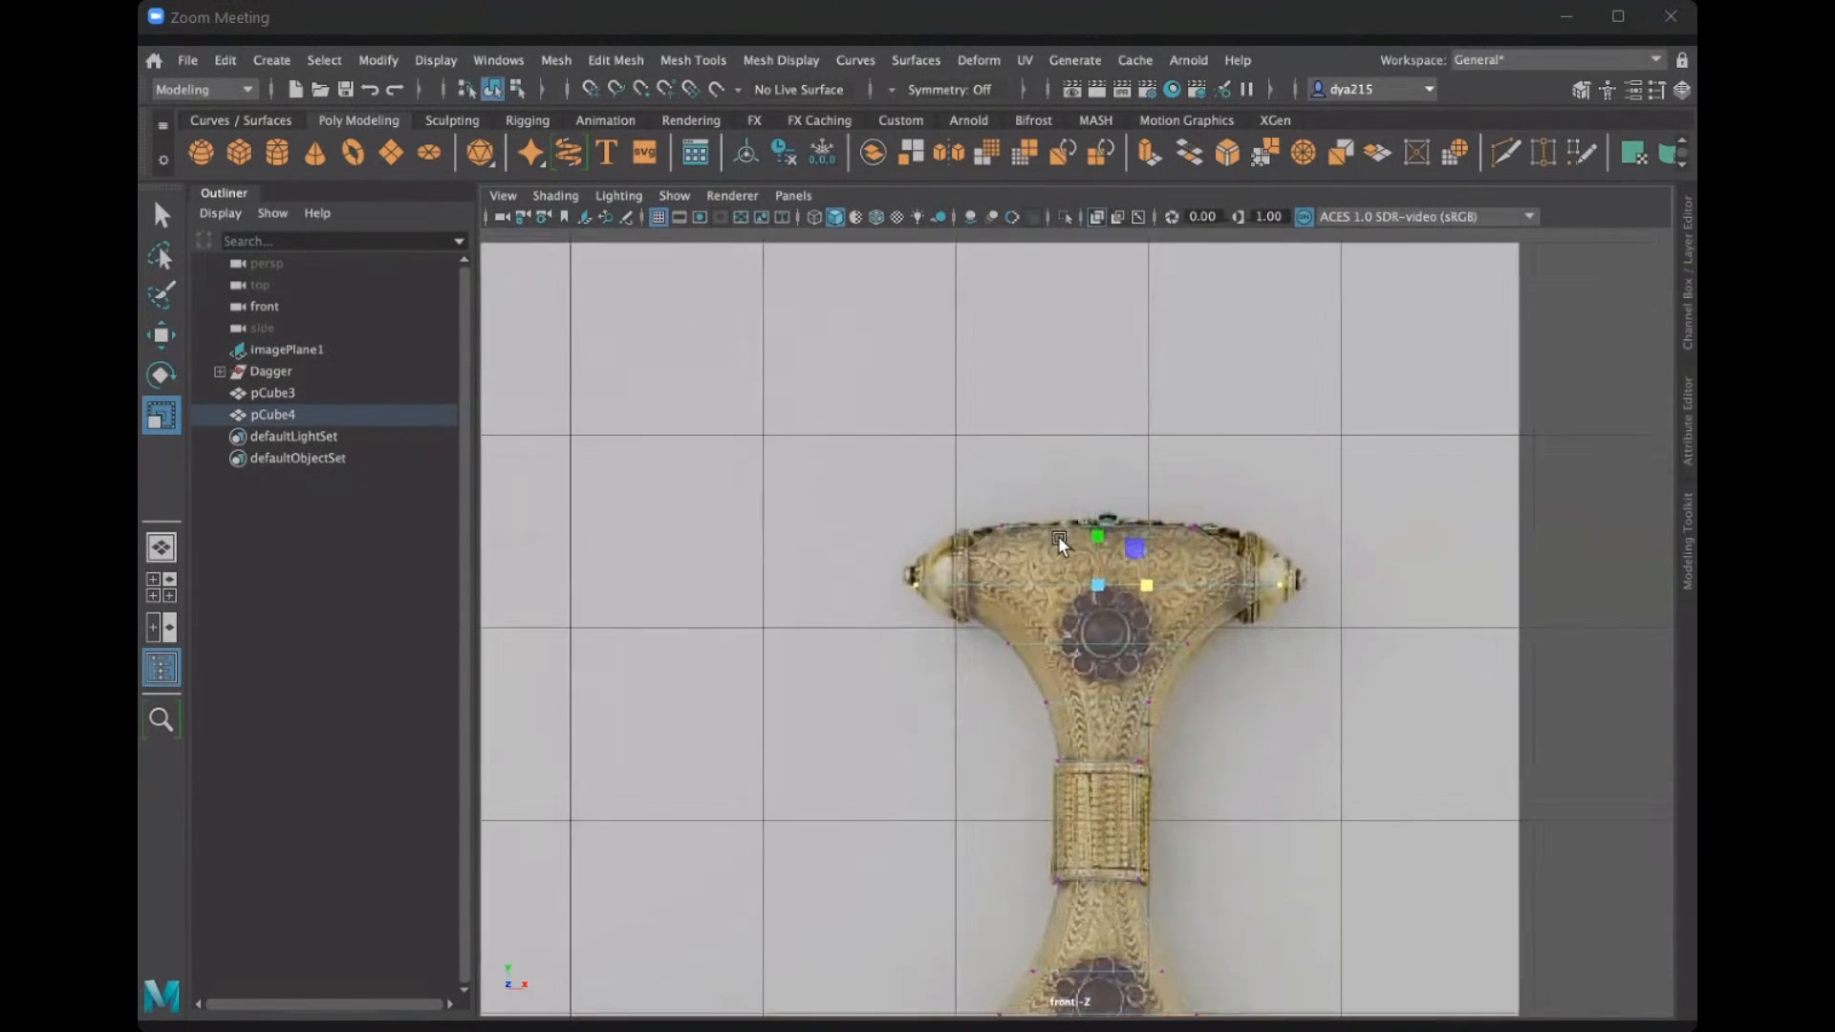
Lower the widened pommel vertex row slightly toward the underside of the end knobs.
scroll(1058, 531, up, 5)
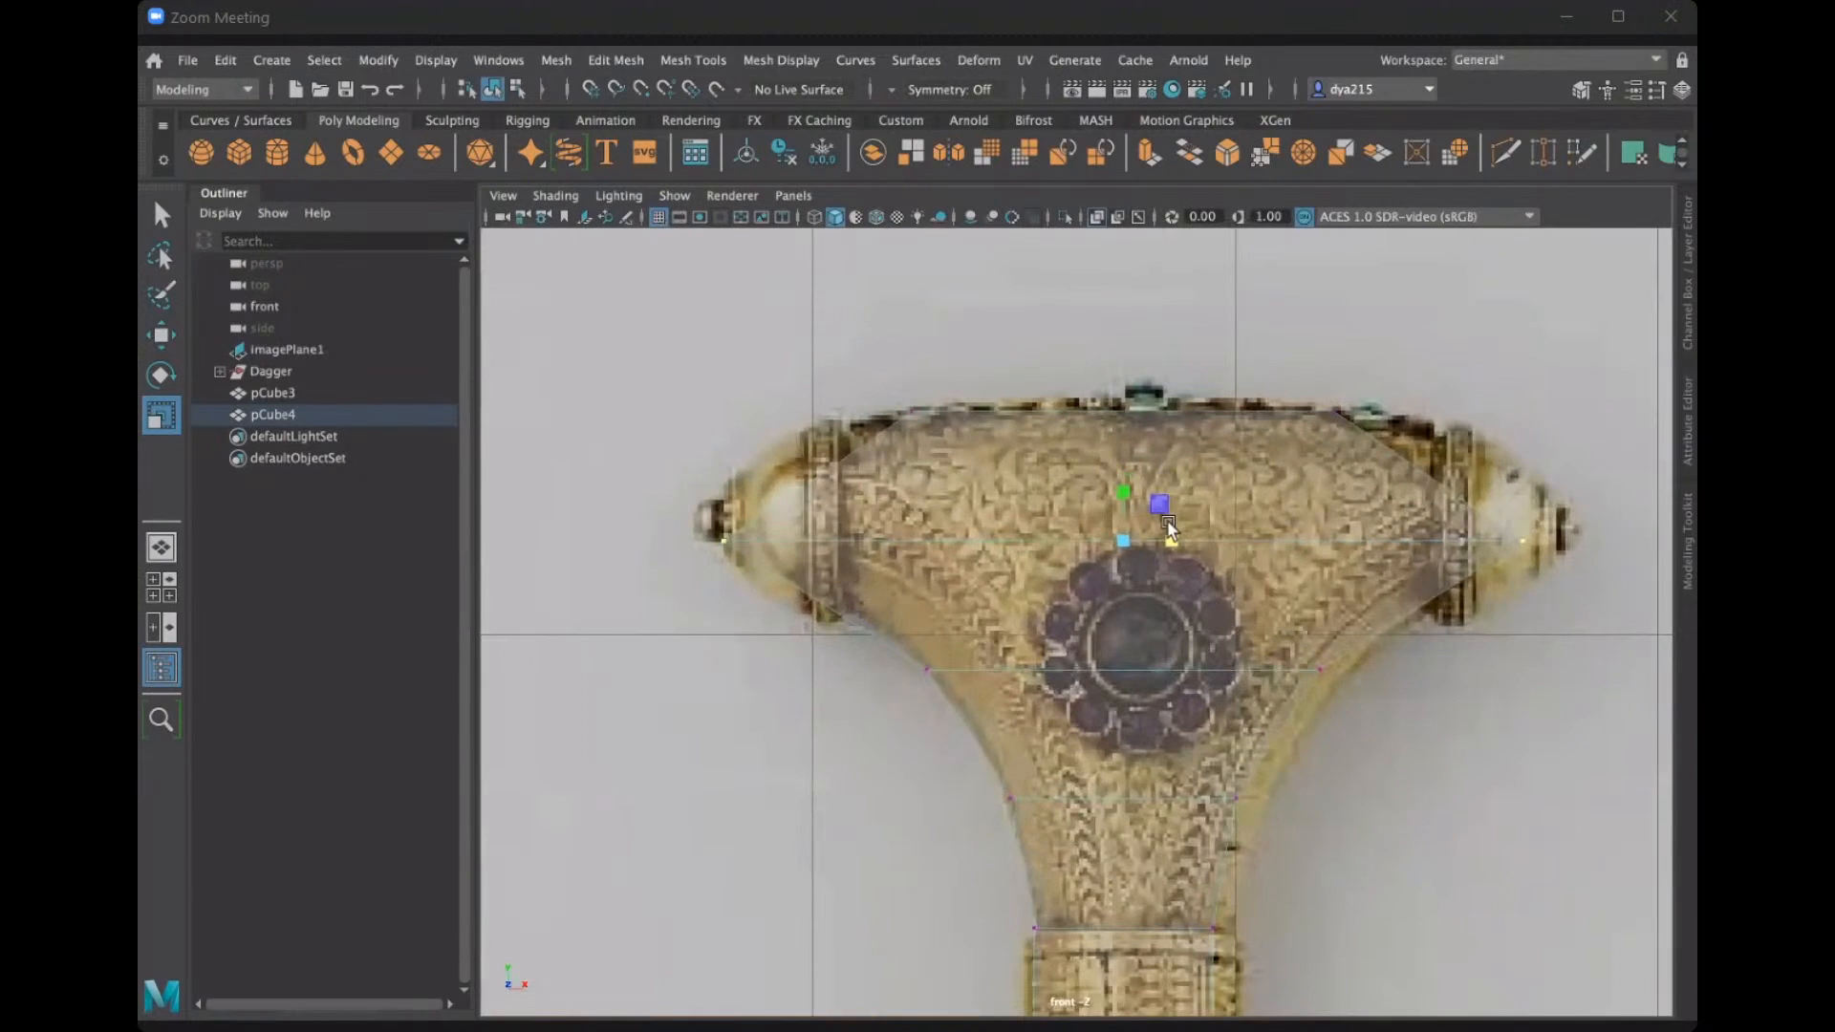
scroll(1147, 554, down, 8)
scroll(1150, 548, up, 3)
scroll(1151, 548, up, 10)
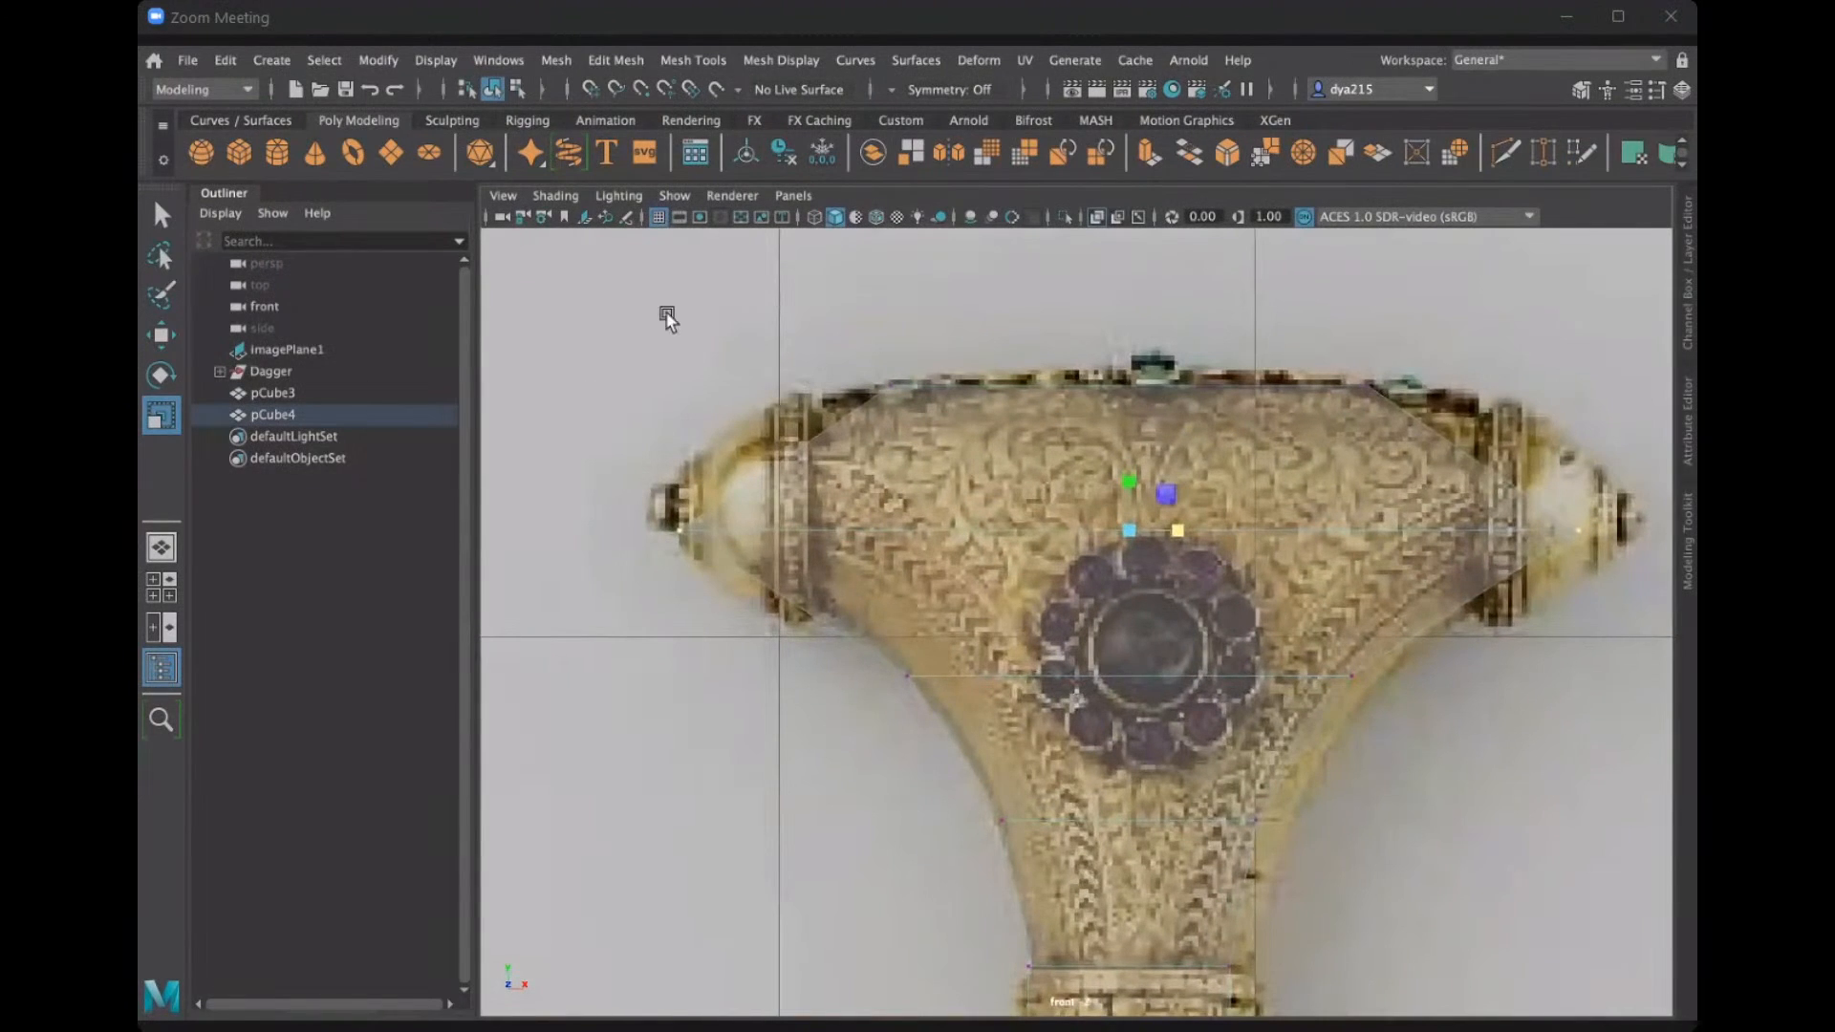
key(w)
drag(1129, 474, 1131, 525)
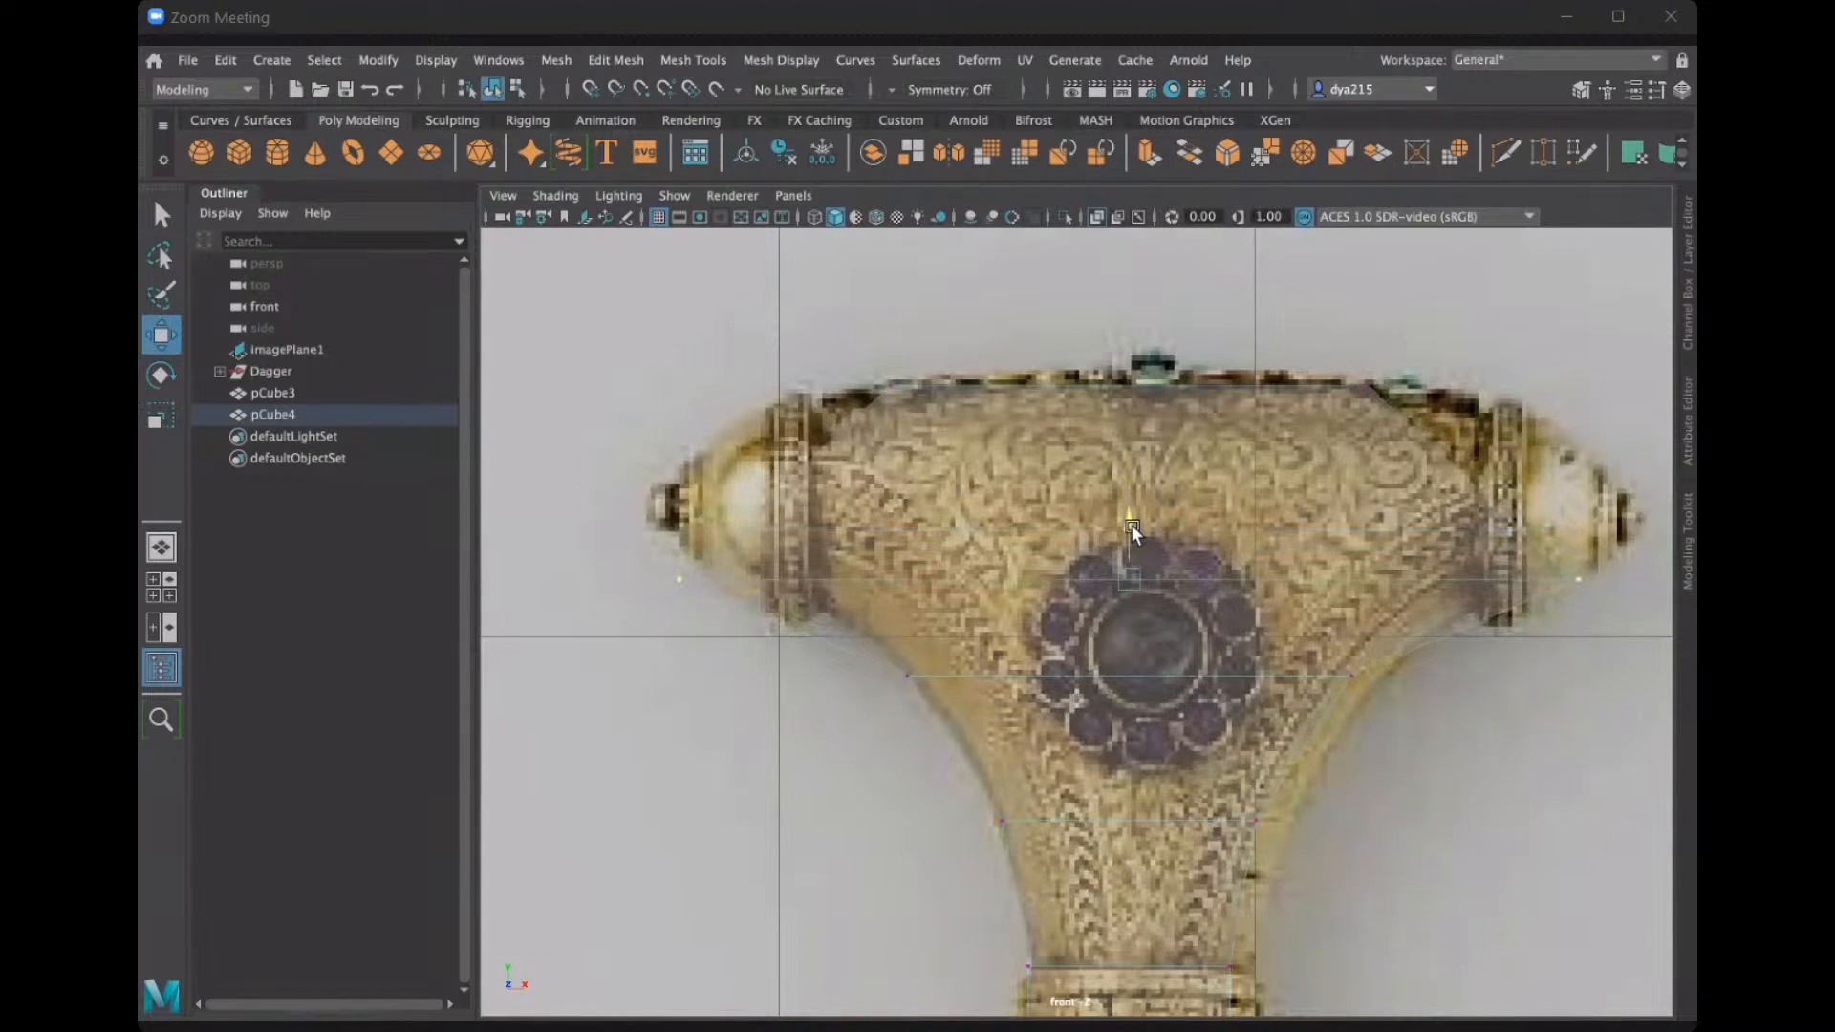
Scale the hilt's topmost vertex row outward along X to the collars of the pommel's end knobs.
click(1367, 389)
key(r)
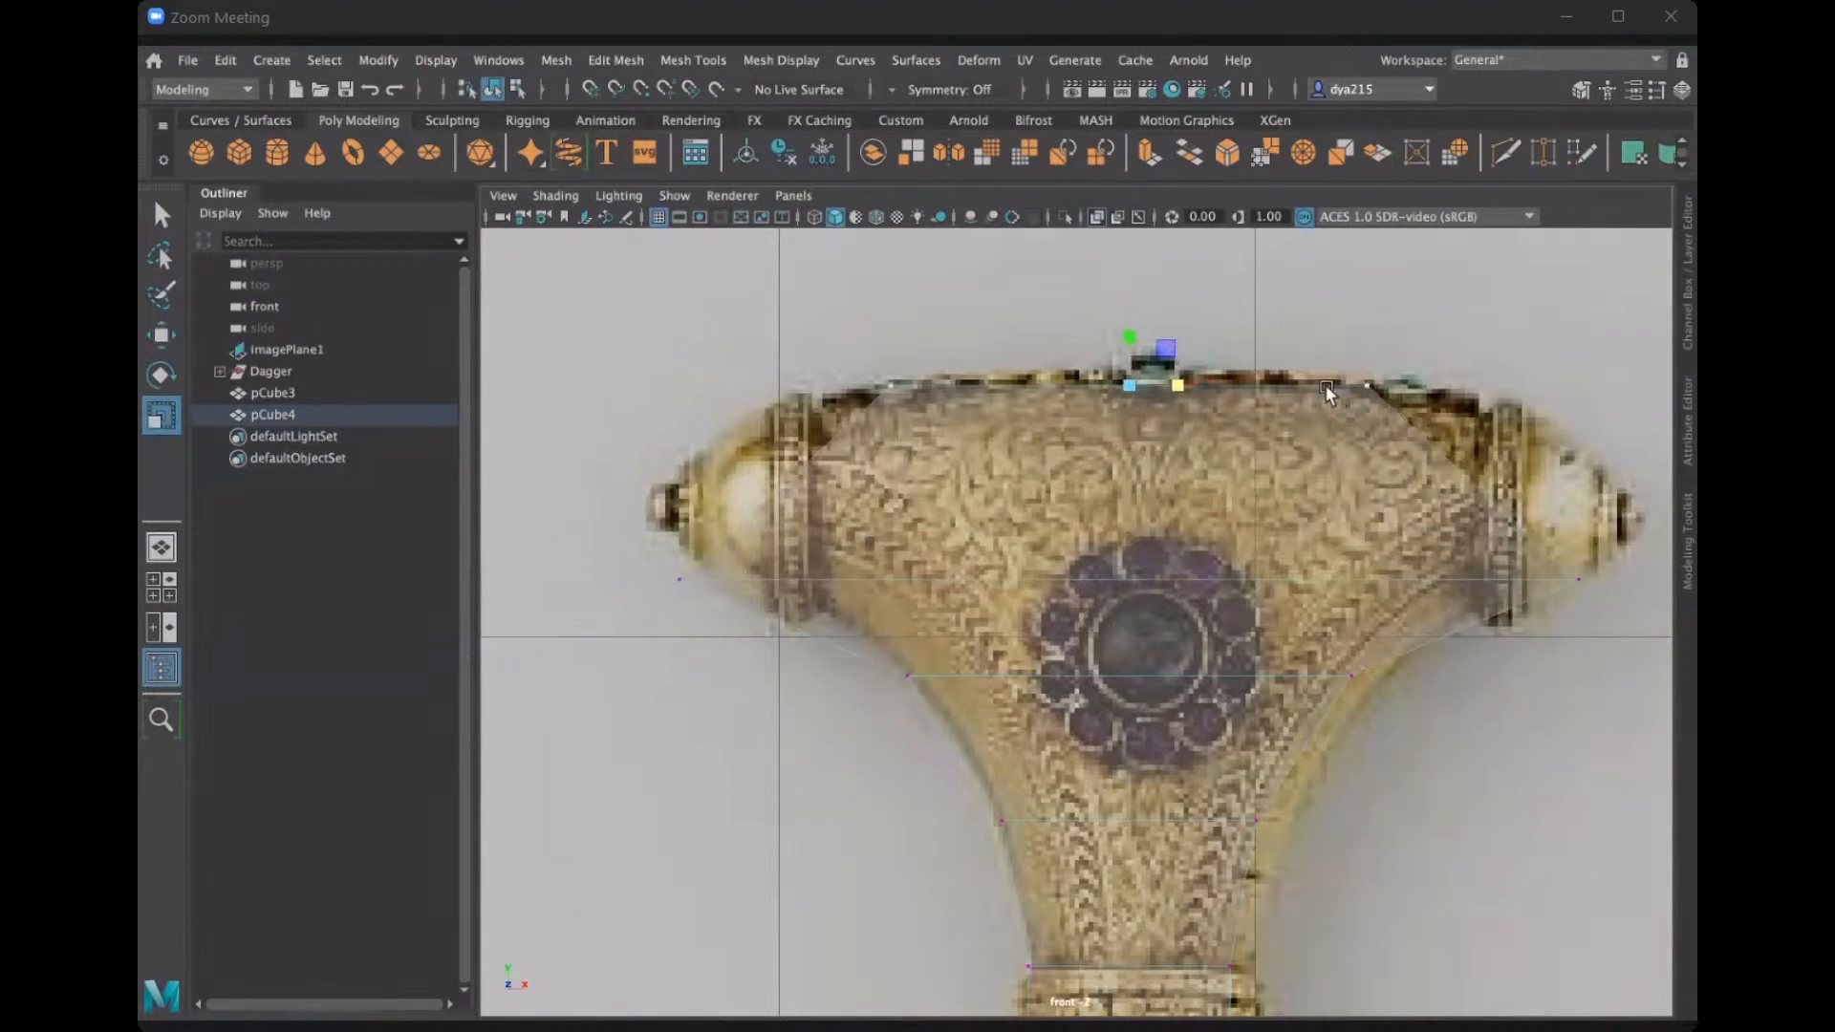
drag(1179, 384, 1207, 386)
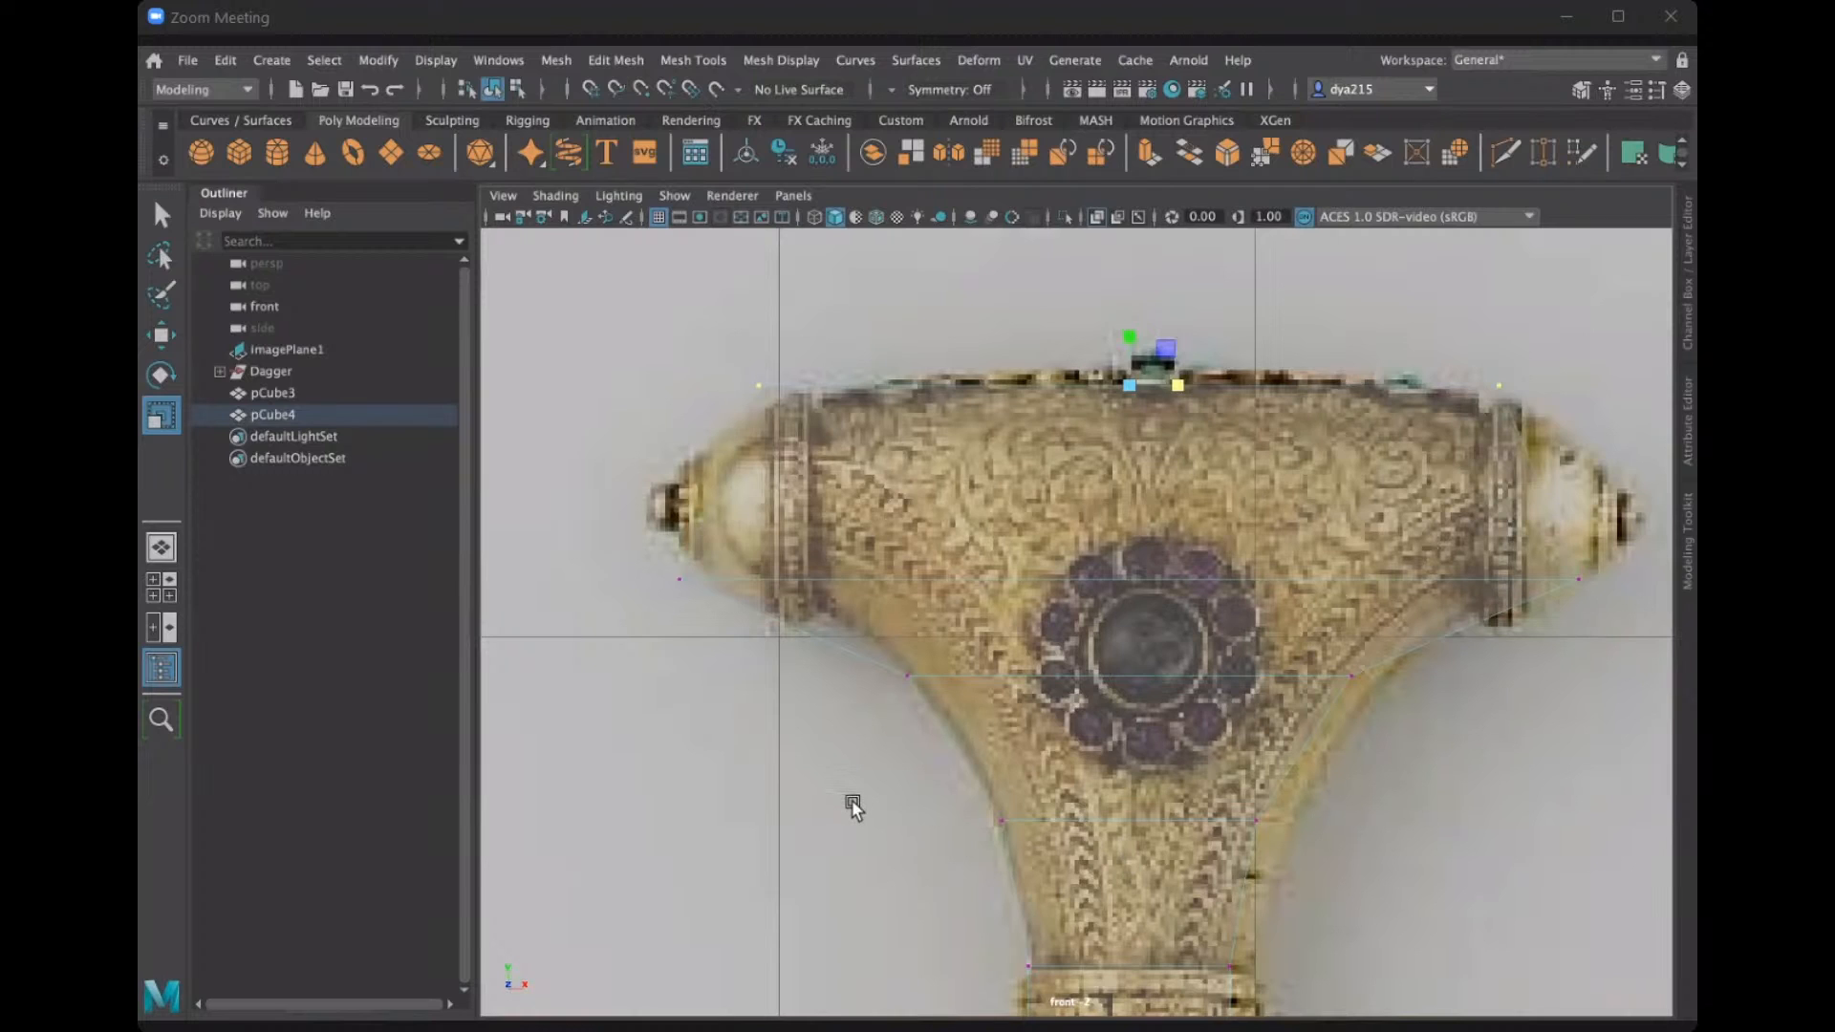
Raise the widened pommel vertex row above the upper medallion slightly toward the end knobs.
drag(583, 543, 1647, 597)
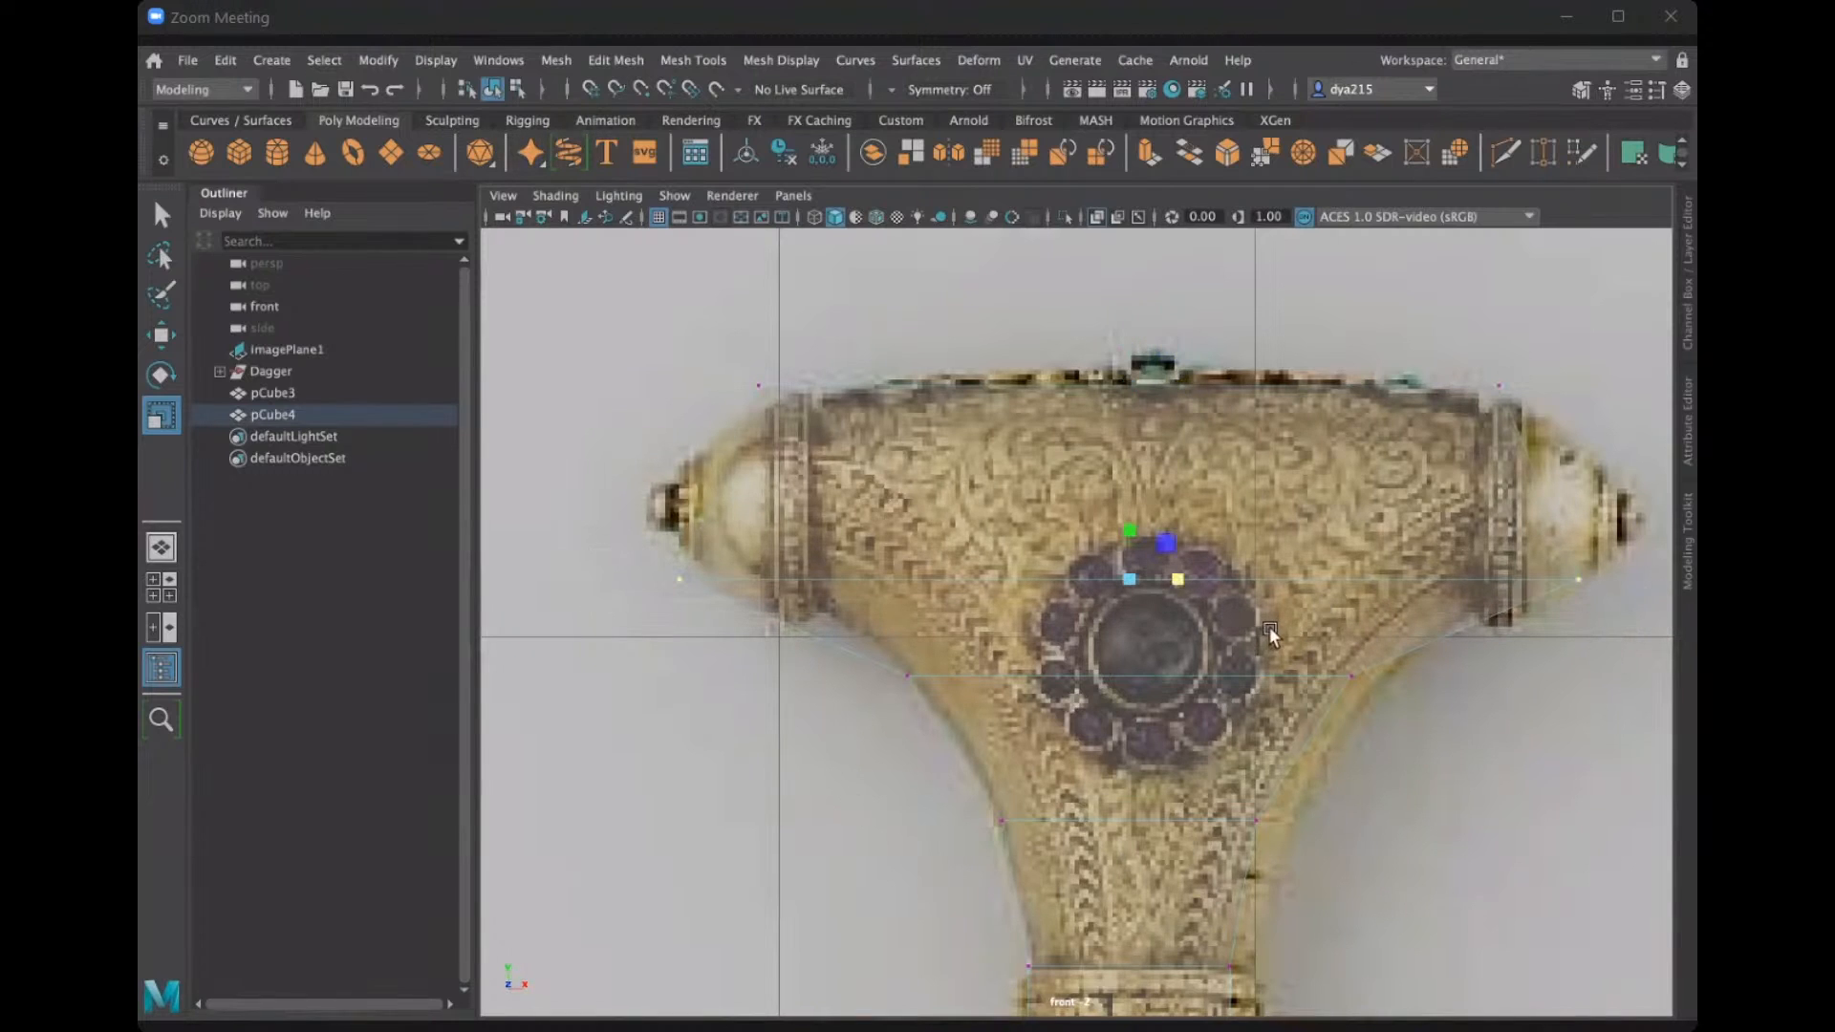
key(w)
drag(1129, 526, 1133, 512)
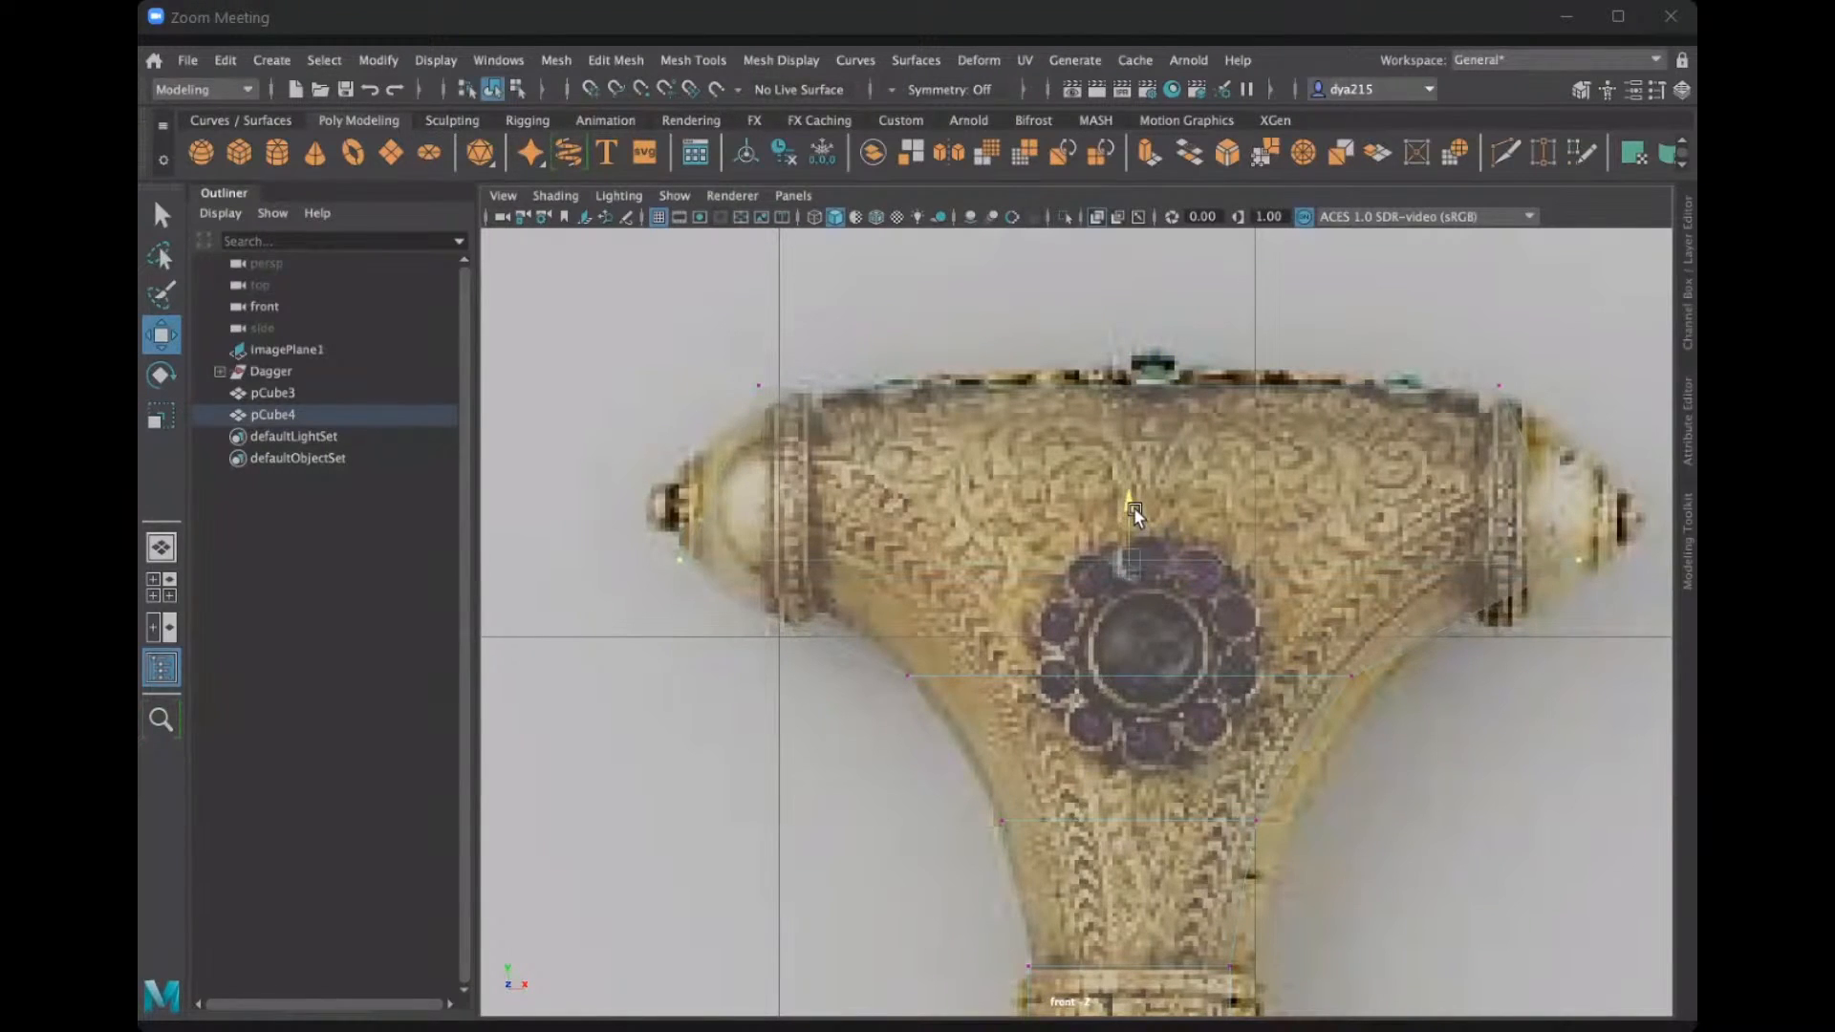
Lower the hilt's topmost vertex row slightly and narrow it along X to the collars of the pommel's end knobs.
drag(669, 355, 1581, 408)
drag(1124, 330, 1130, 341)
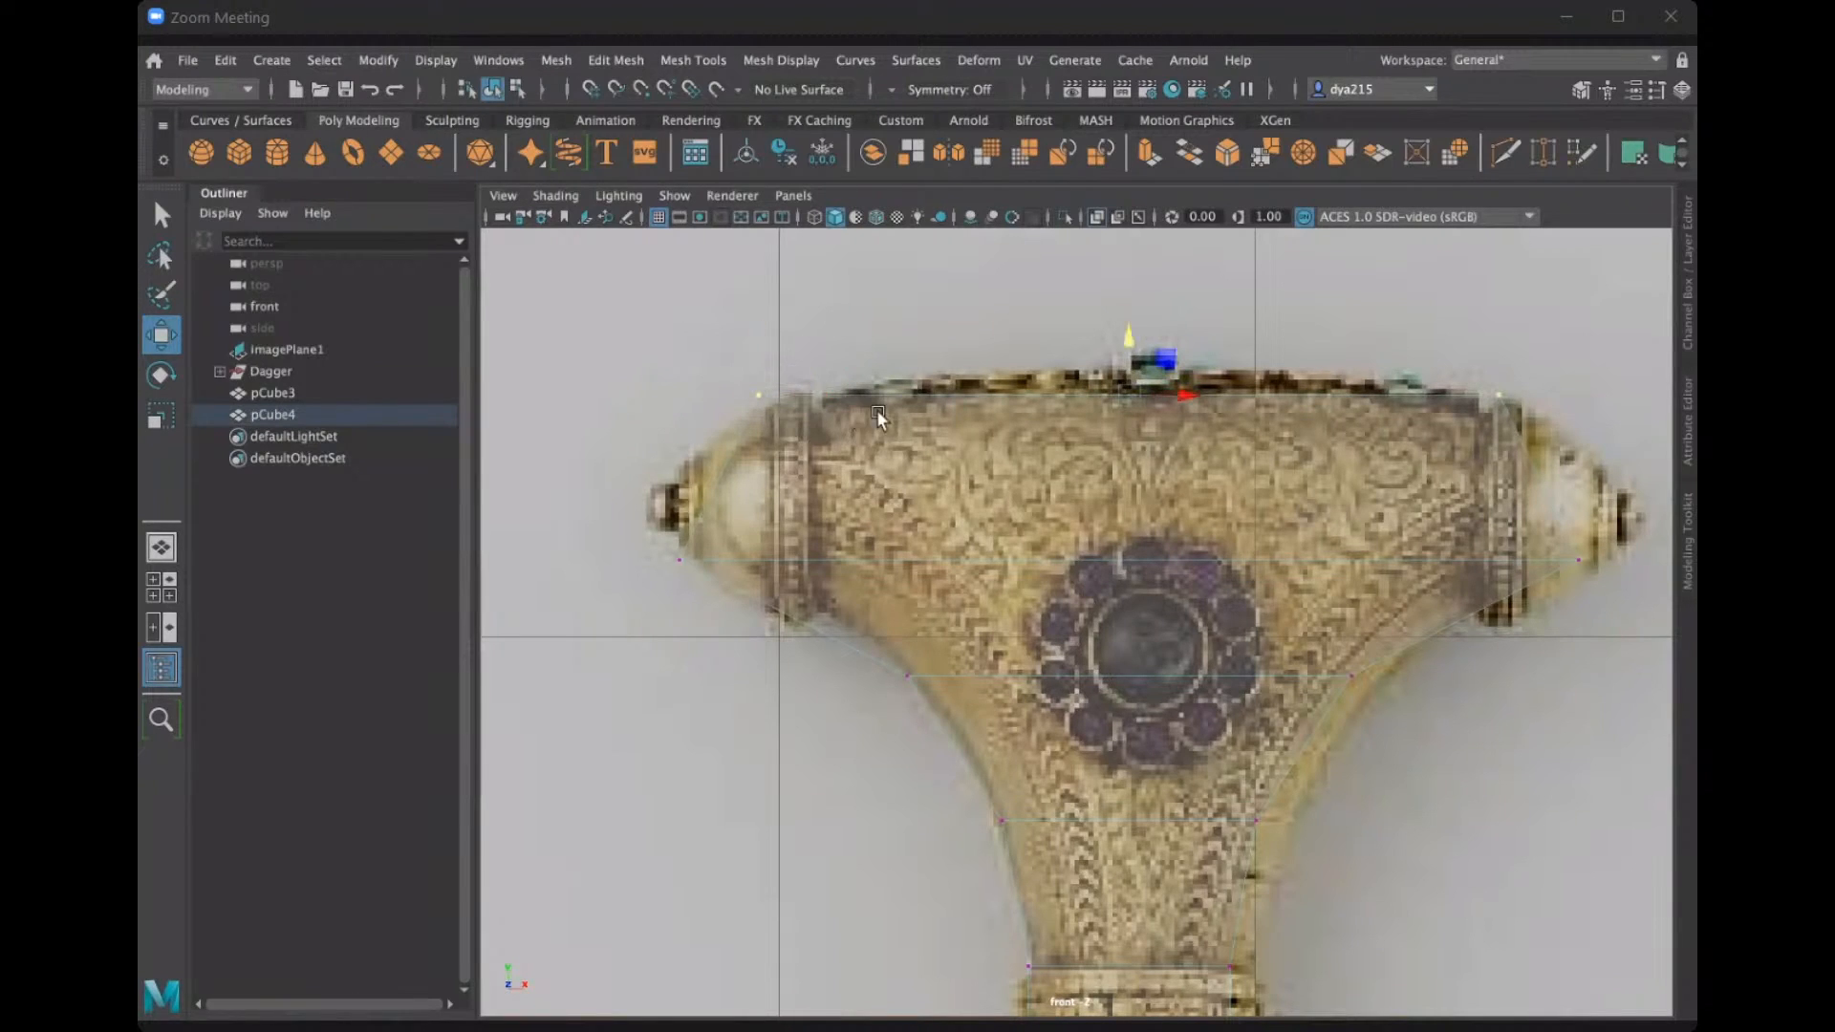
key(r)
drag(1181, 402, 1170, 397)
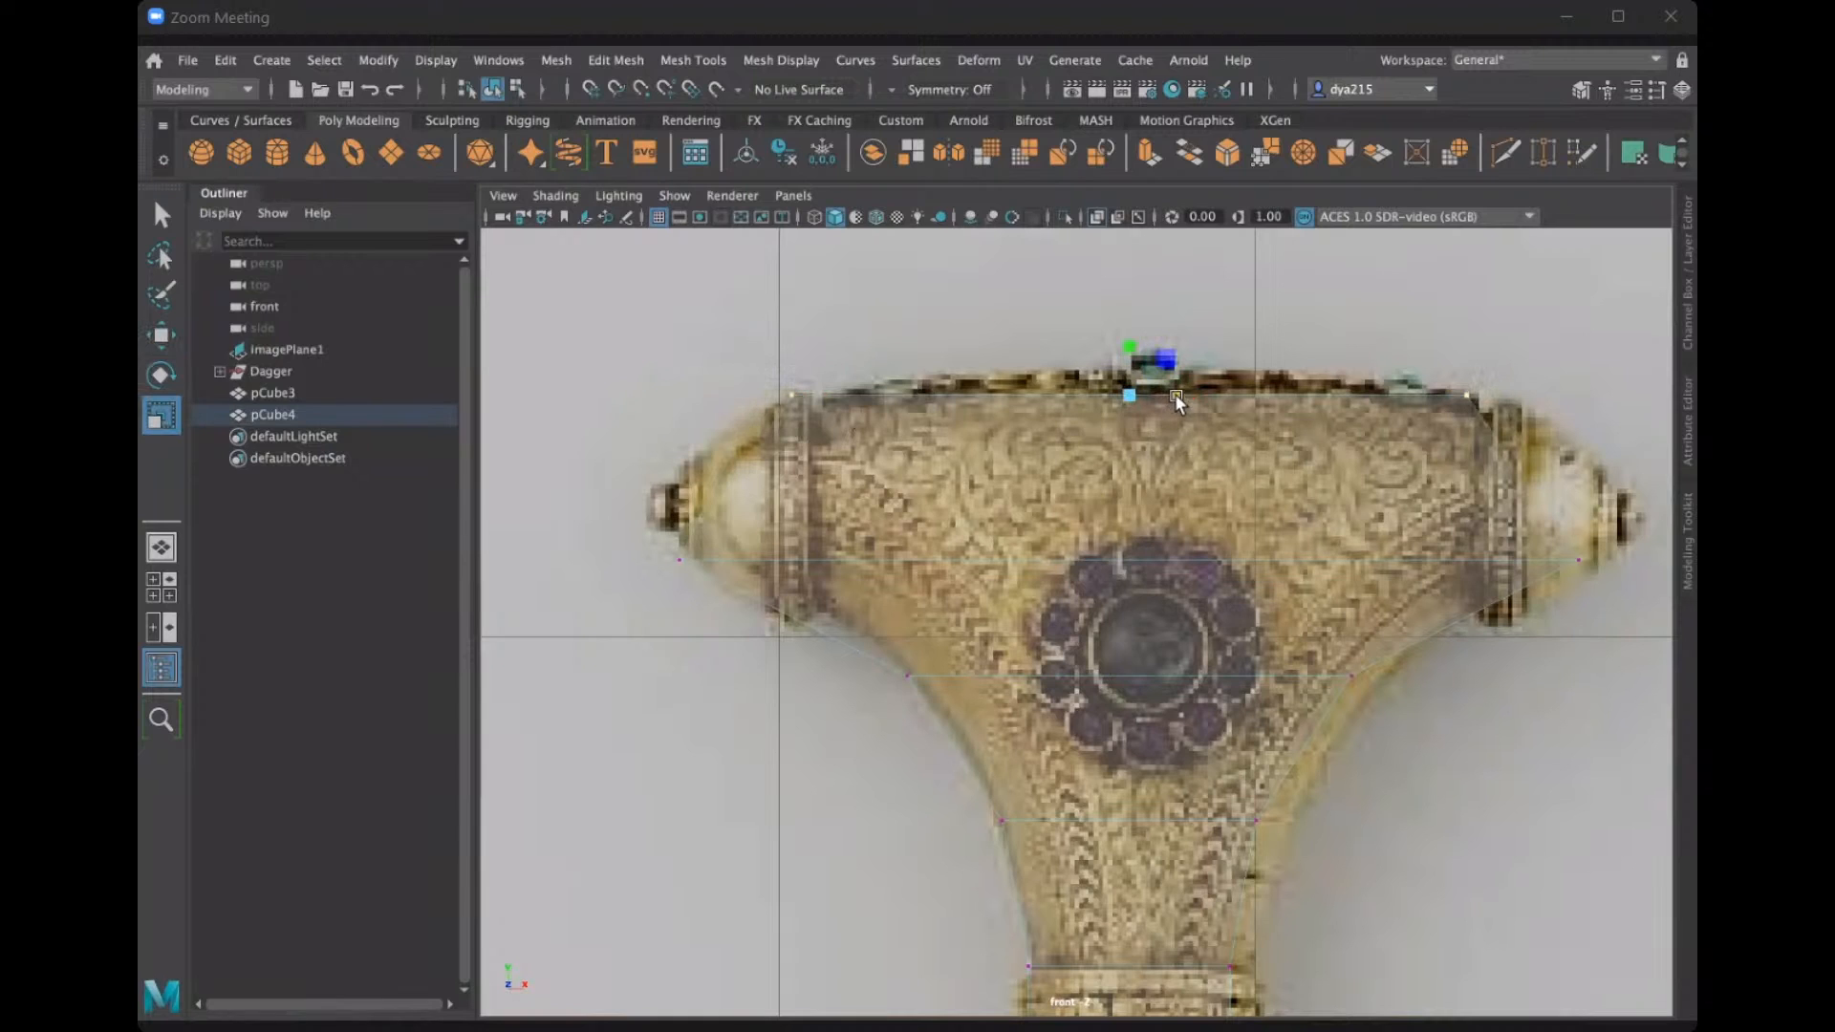
Examine the reshaped hilt against the reference image in the front and perspective views.
scroll(1204, 632, down, 5)
scroll(1207, 651, up, 2)
scroll(1179, 879, up, 1)
alt+middle_drag(1053, 776, 1036, 612)
alt+middle_drag(1115, 511, 1110, 511)
key(space)
key(space)
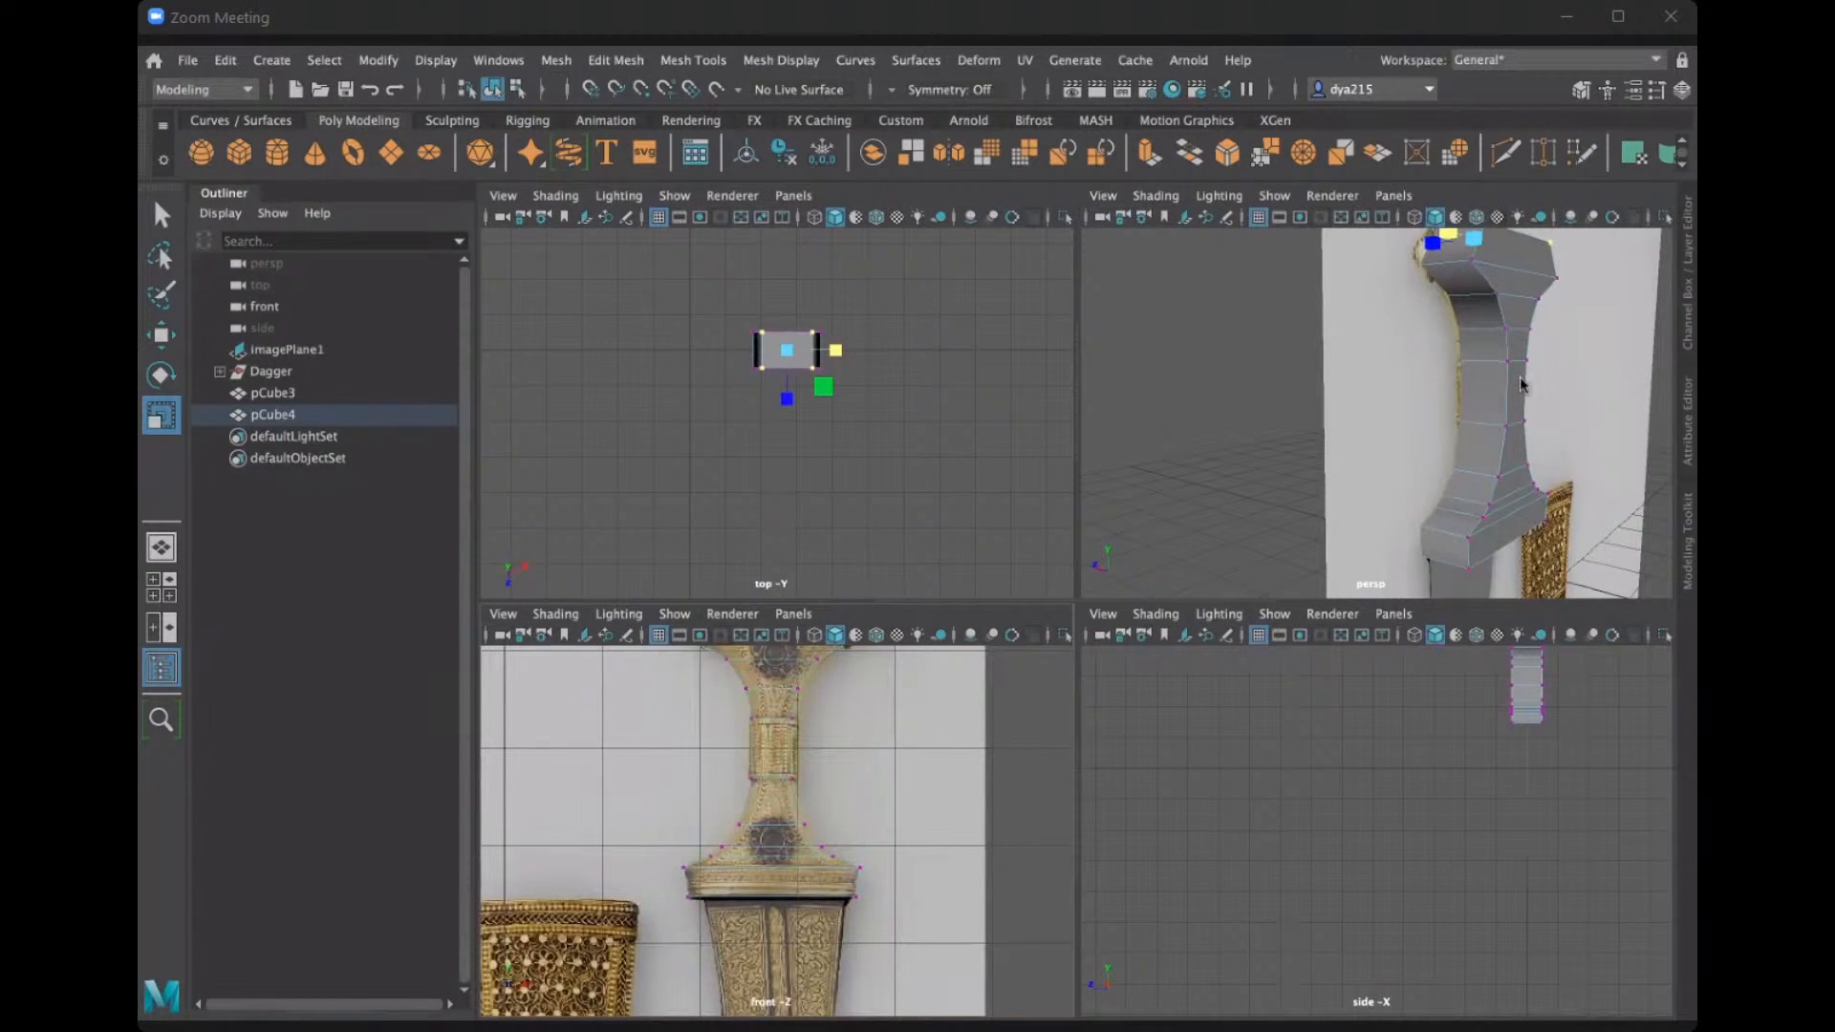
key(space)
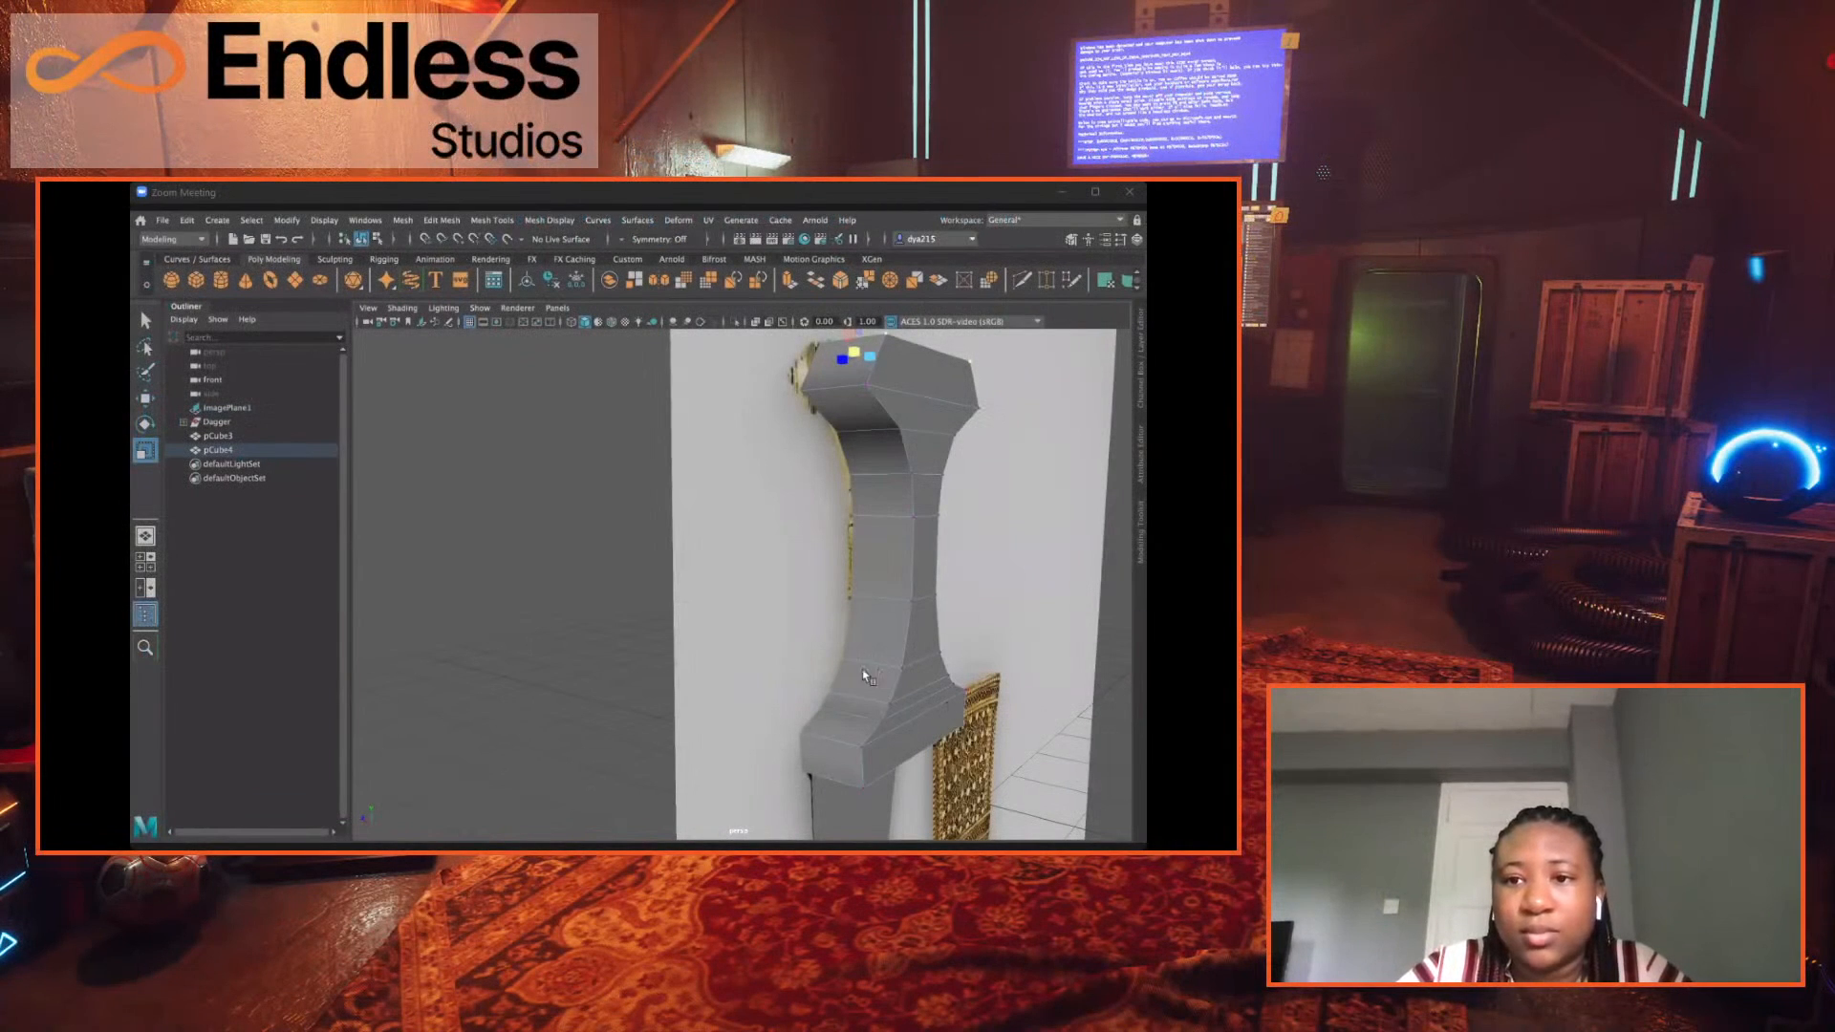
alt+drag(866, 677, 850, 560)
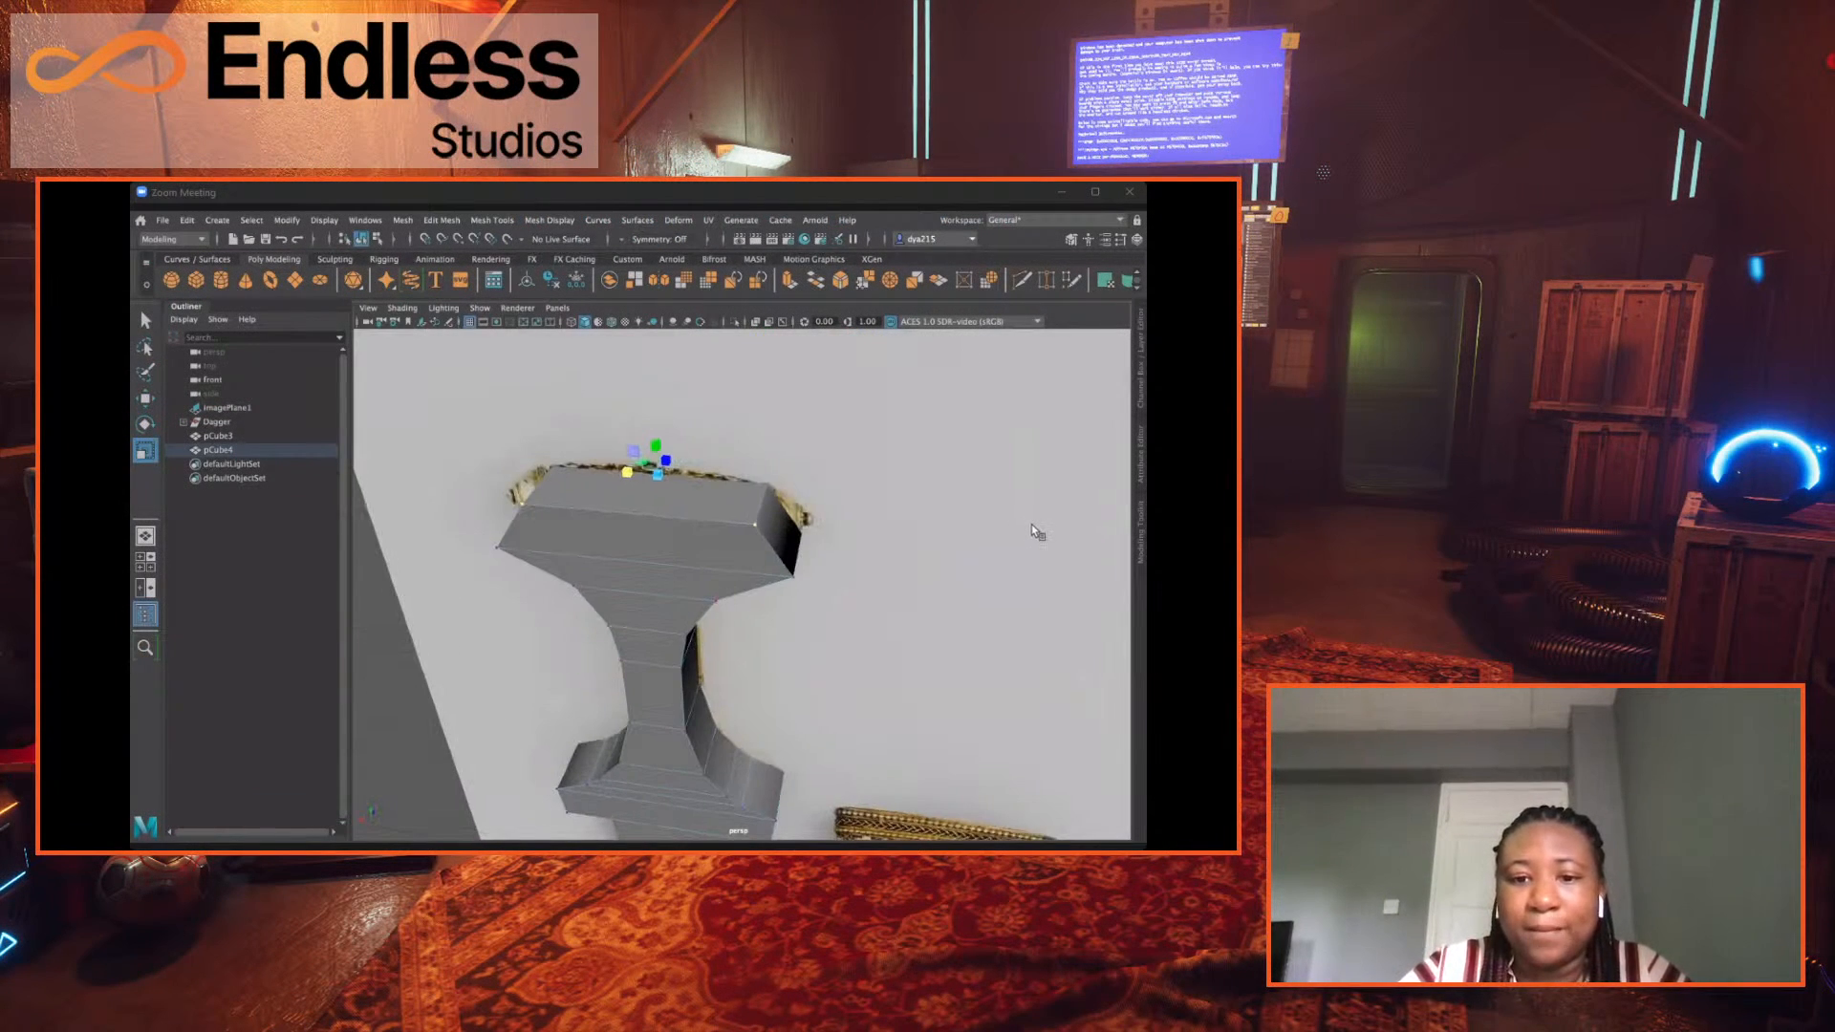
alt+middle_drag(813, 717, 901, 533)
alt+drag(1047, 517, 1146, 508)
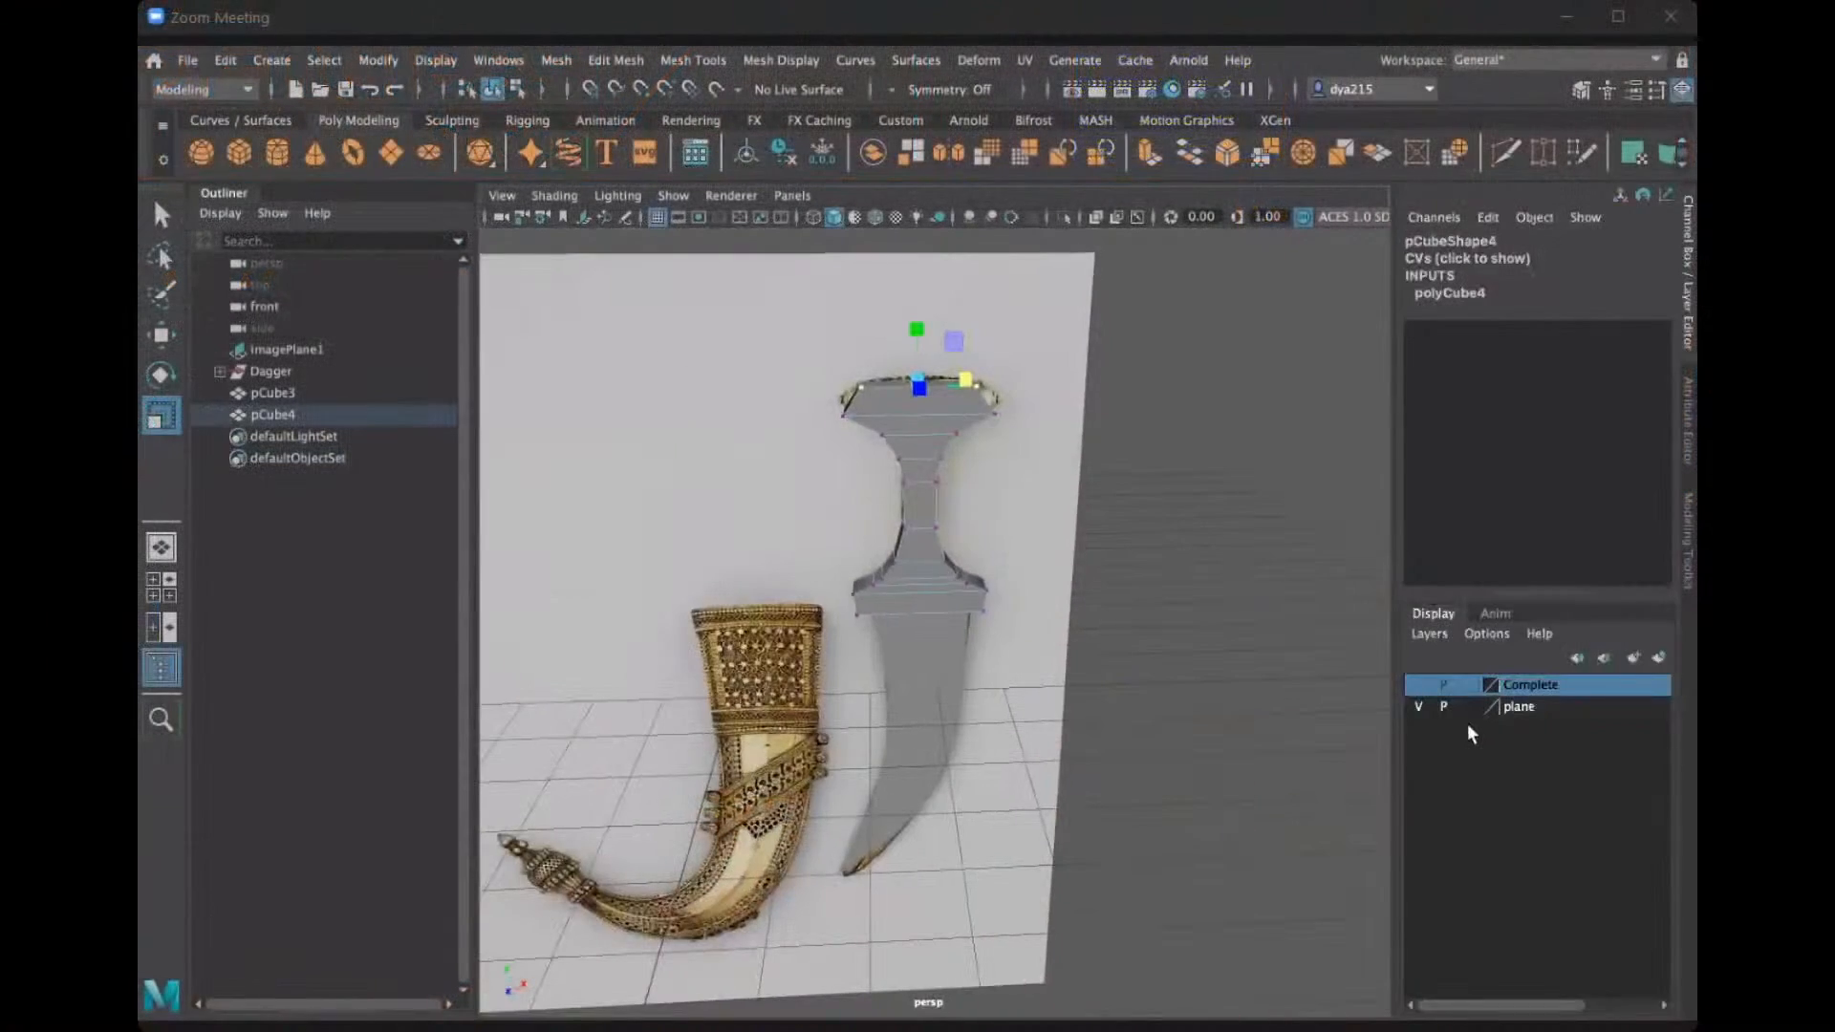
Hide the reference image's plane layer and thin the whole hilt cube in depth to a Z scale of about 0.728.
click(1420, 707)
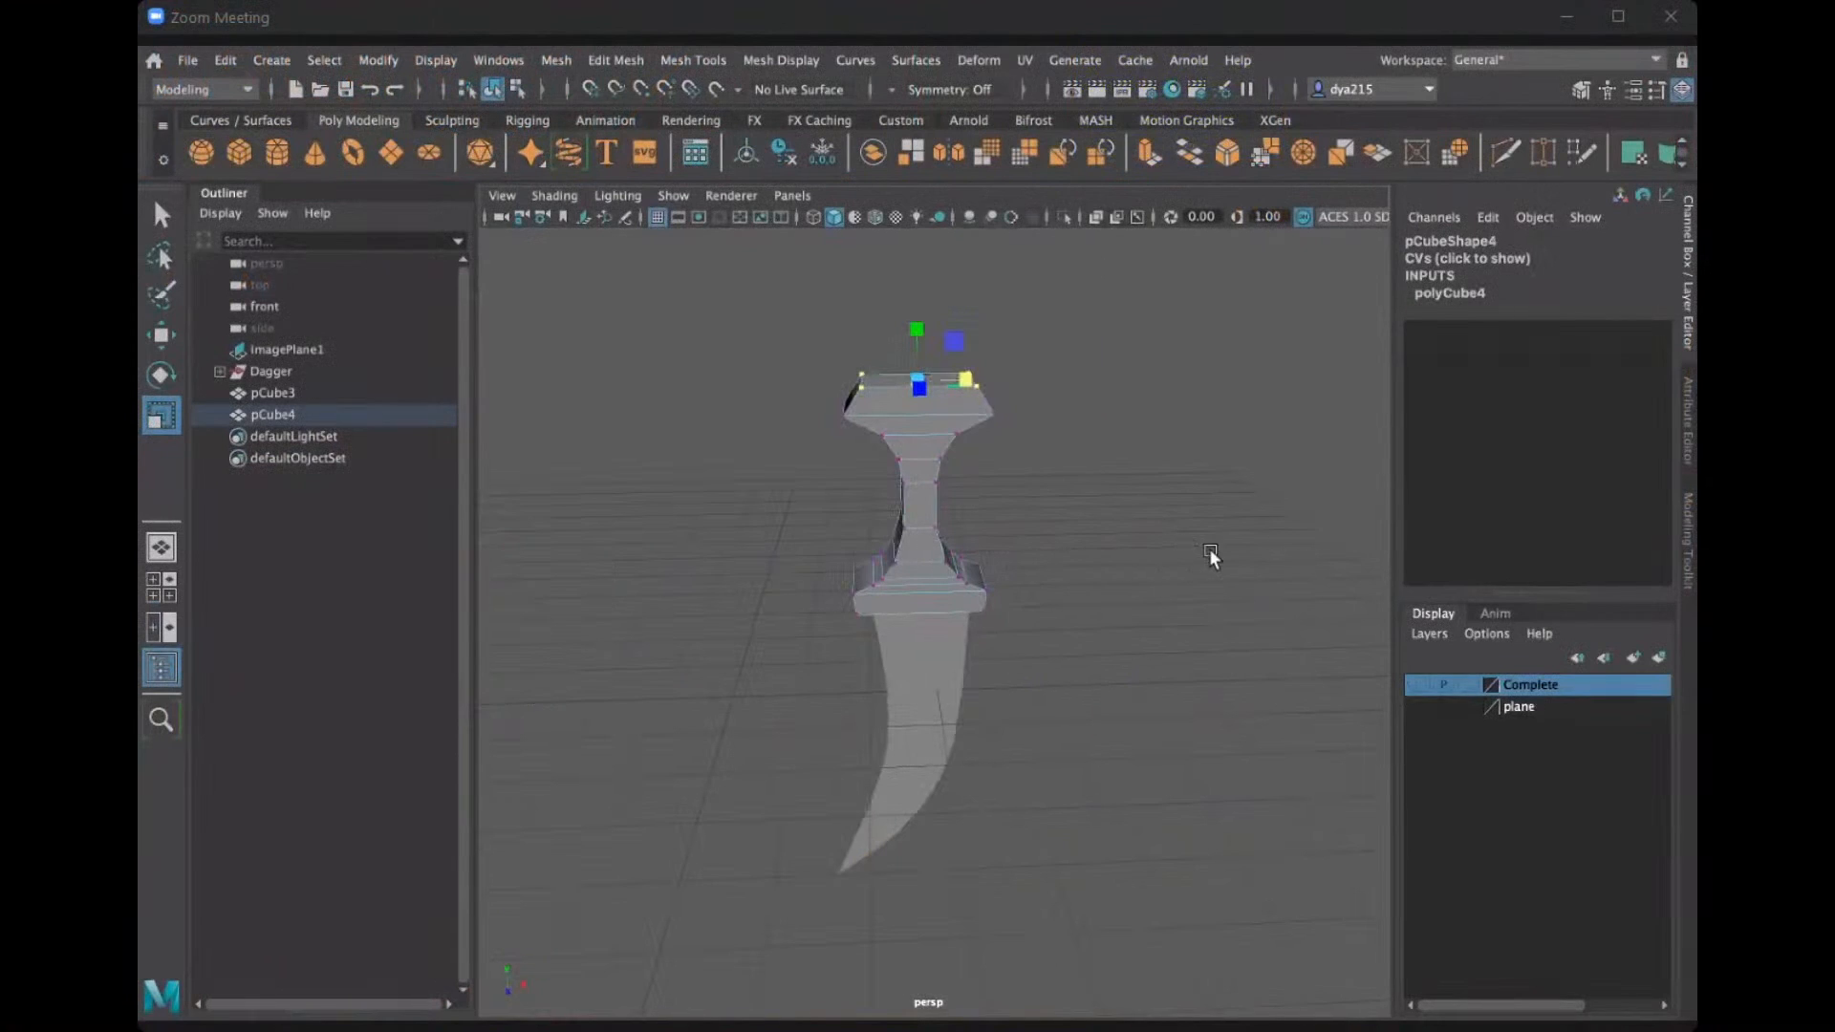
alt+drag(1243, 565, 1045, 479)
right_drag(1000, 400, 1019, 381)
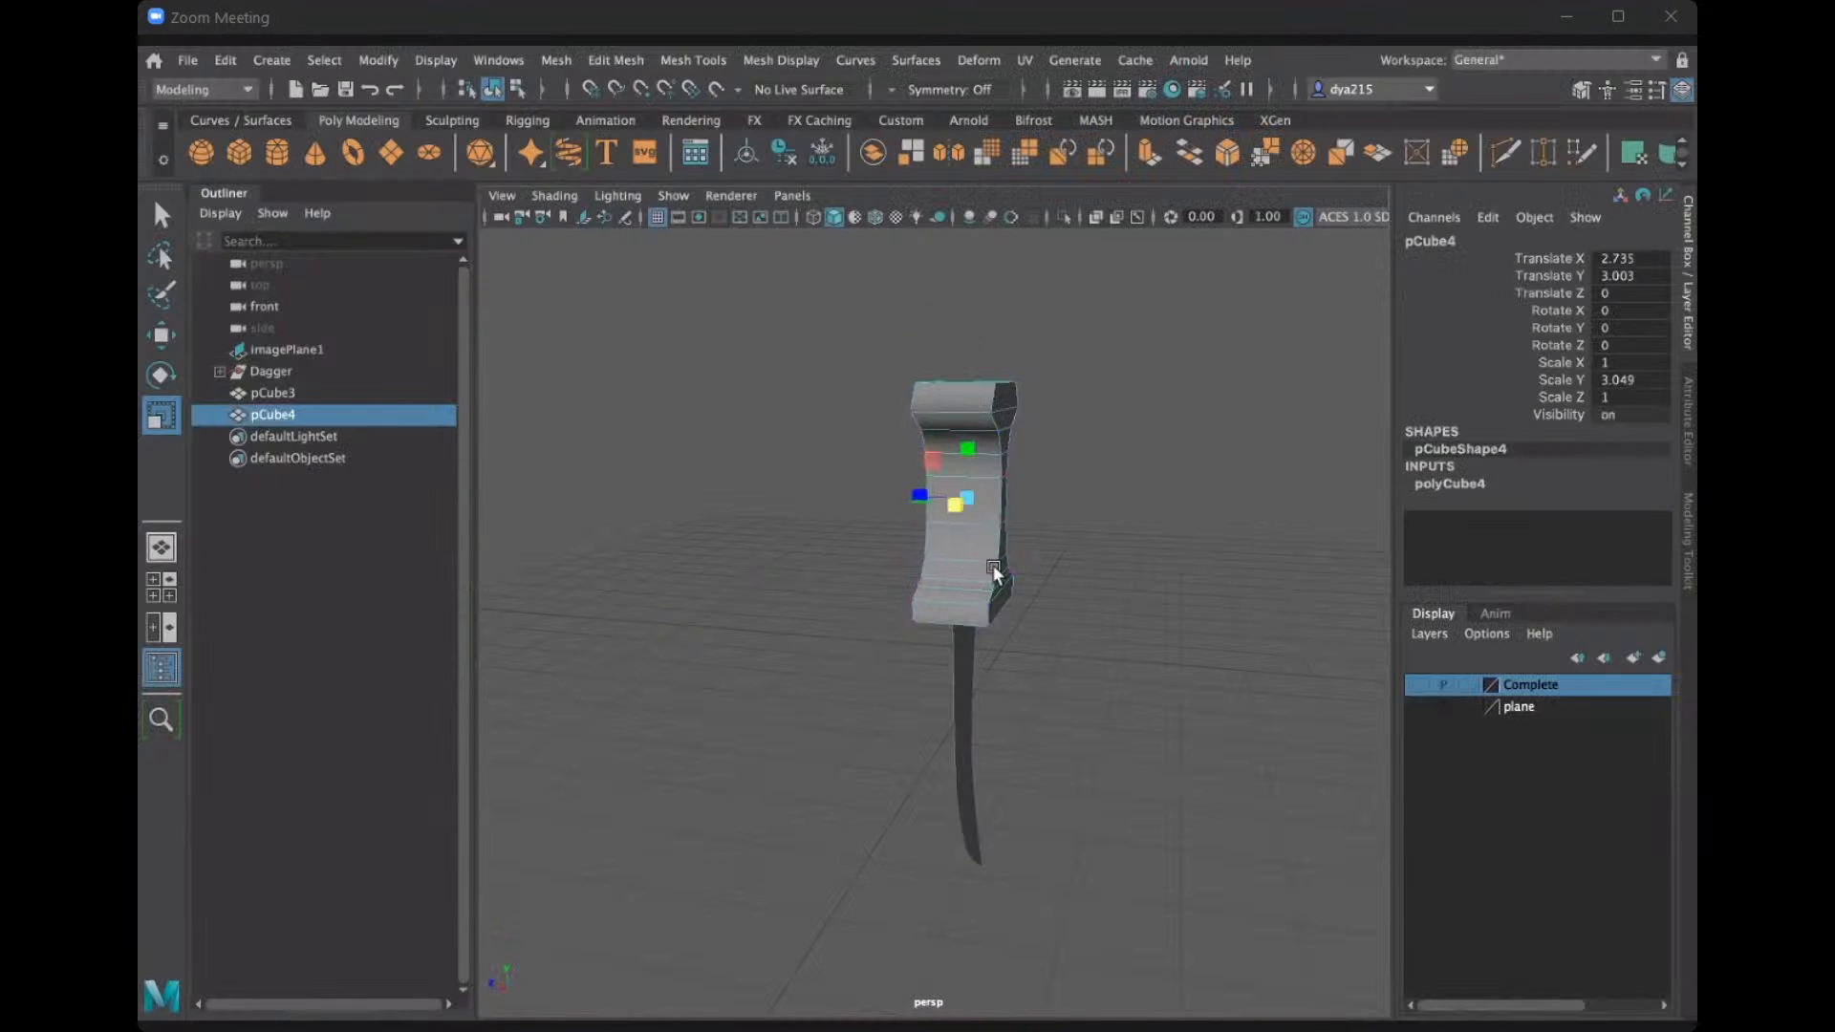
alt+drag(993, 566, 1037, 617)
drag(910, 508, 559, 499)
alt+drag(663, 520, 705, 535)
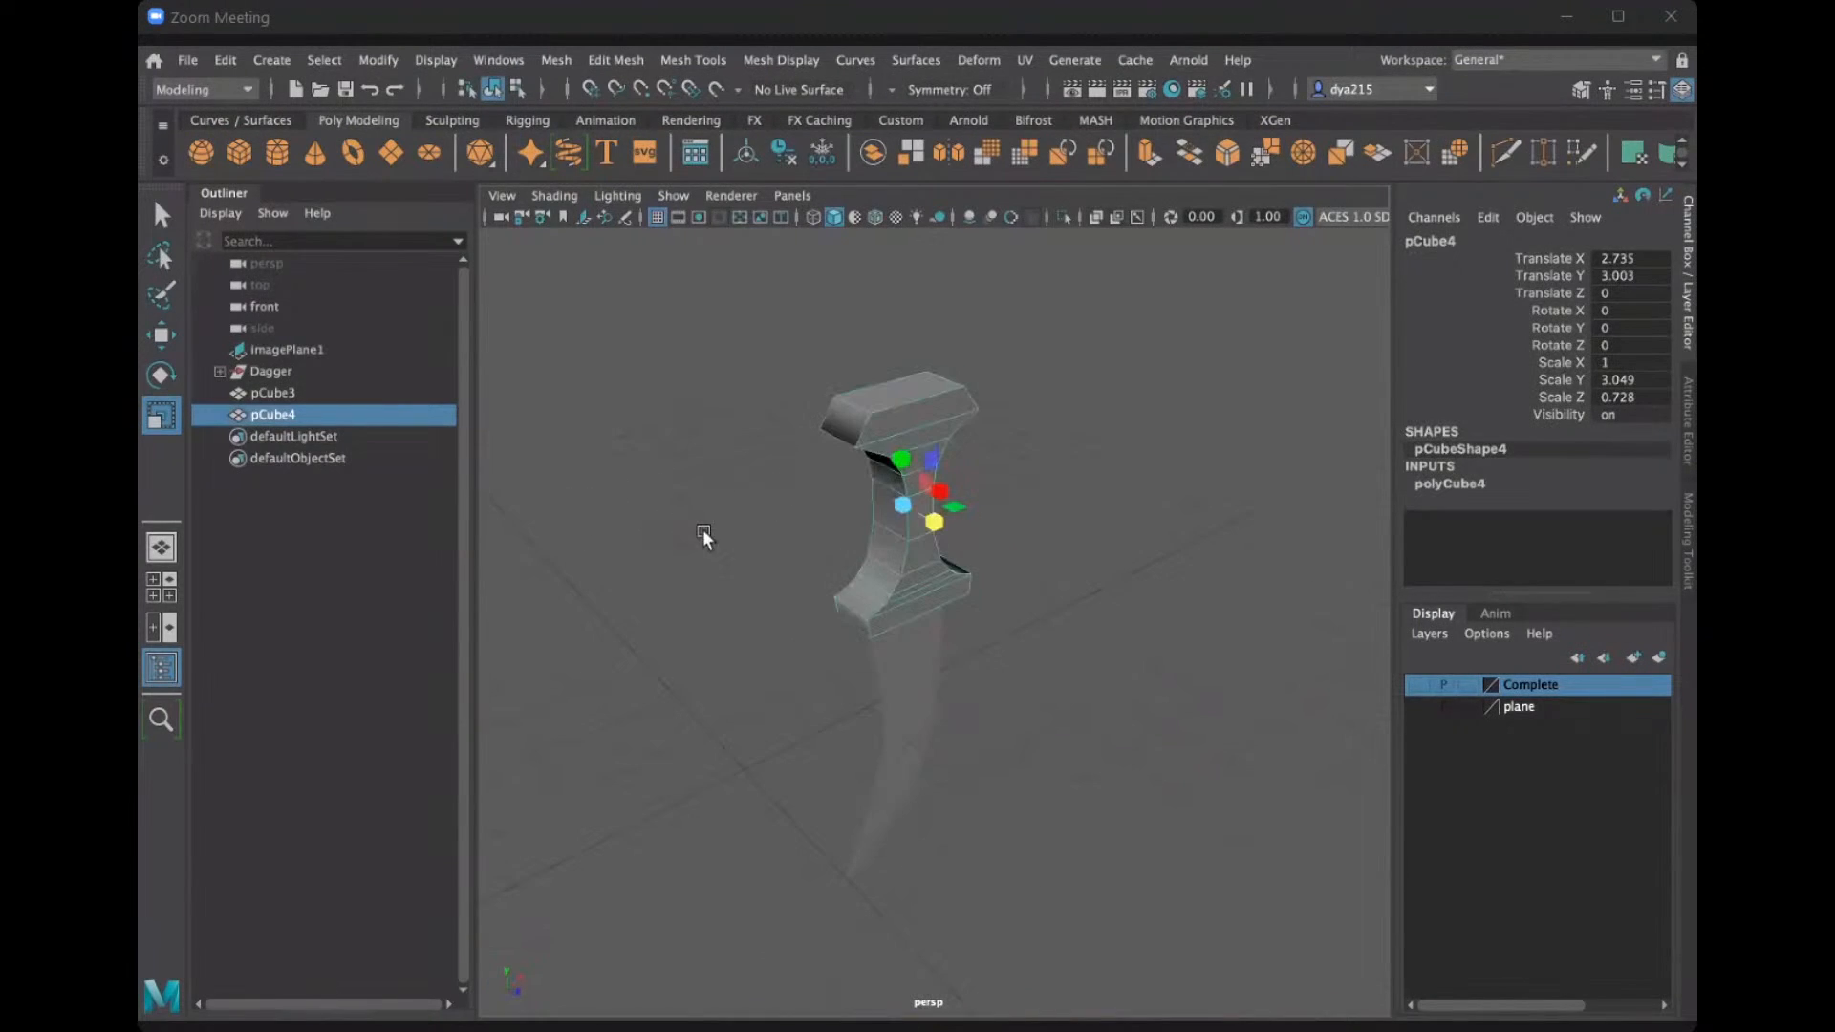
Show the plane layer and compare the thinned hilt with the reference image from several angles.
click(1418, 707)
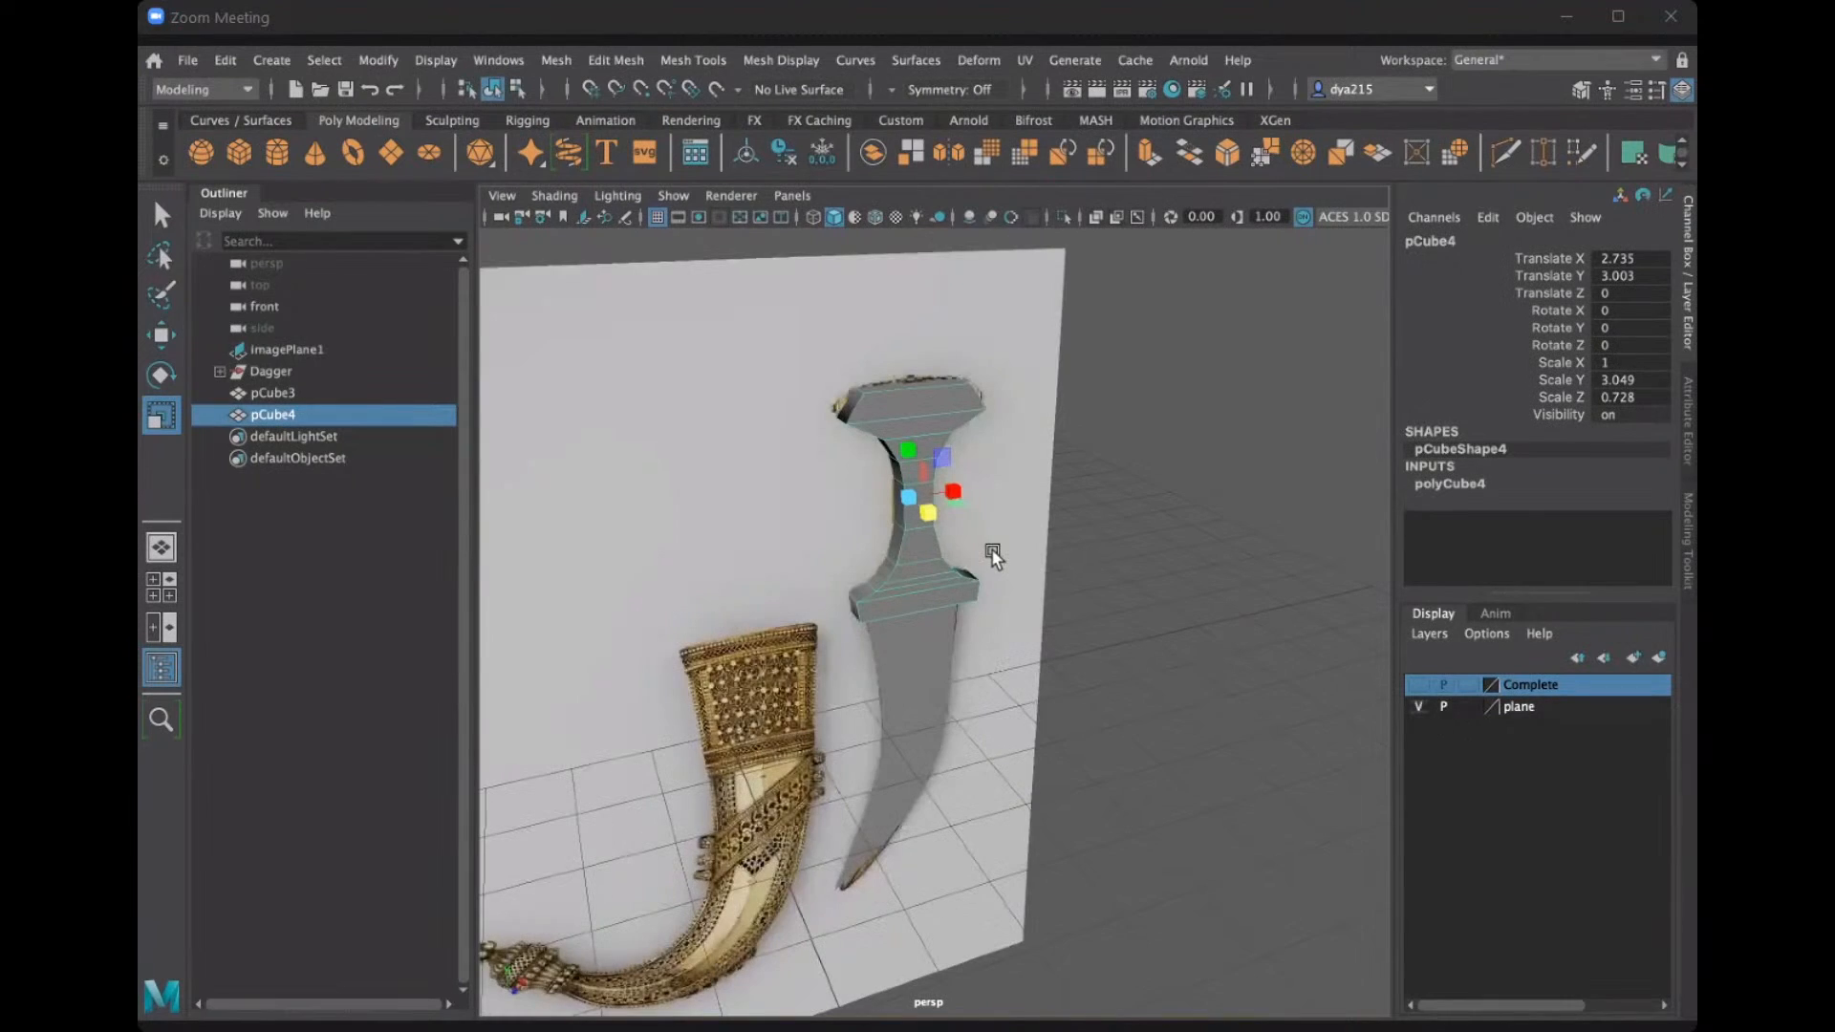
scroll(893, 571, up, 2)
alt+drag(944, 583, 1230, 568)
alt+drag(971, 524, 965, 528)
key(space)
key(space)
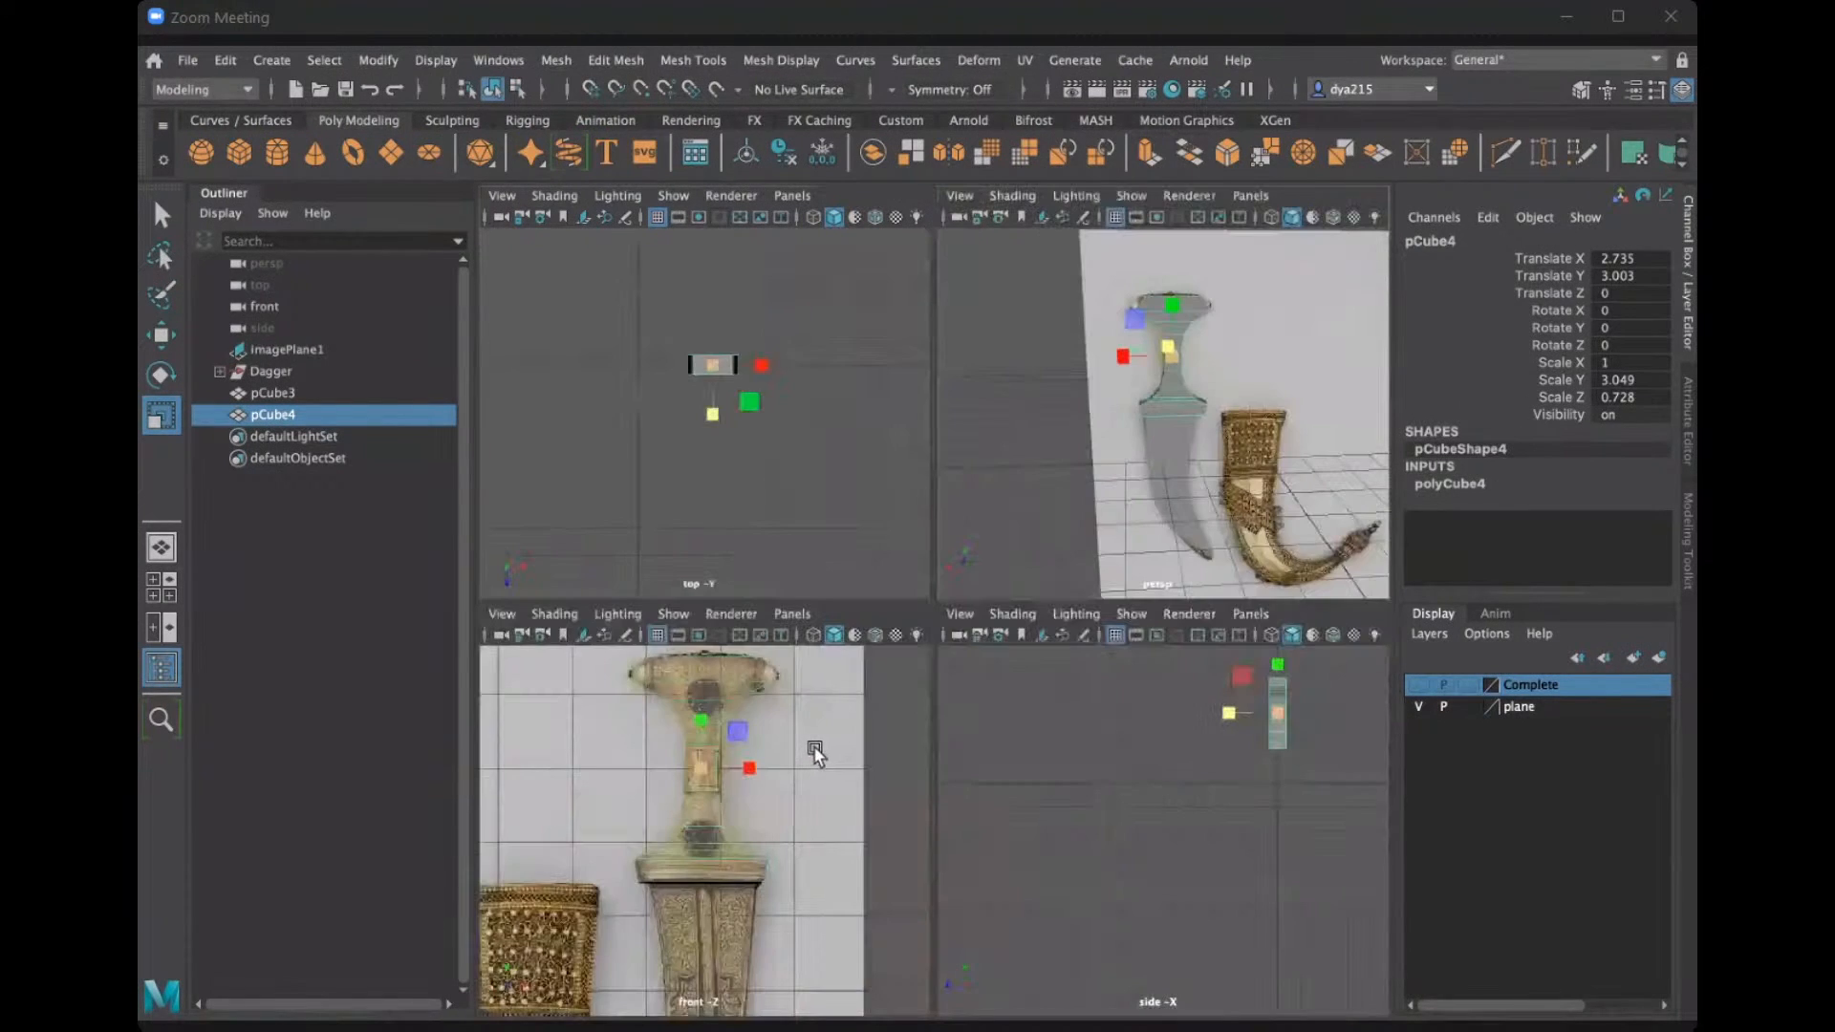
key(space)
scroll(869, 666, up, 2)
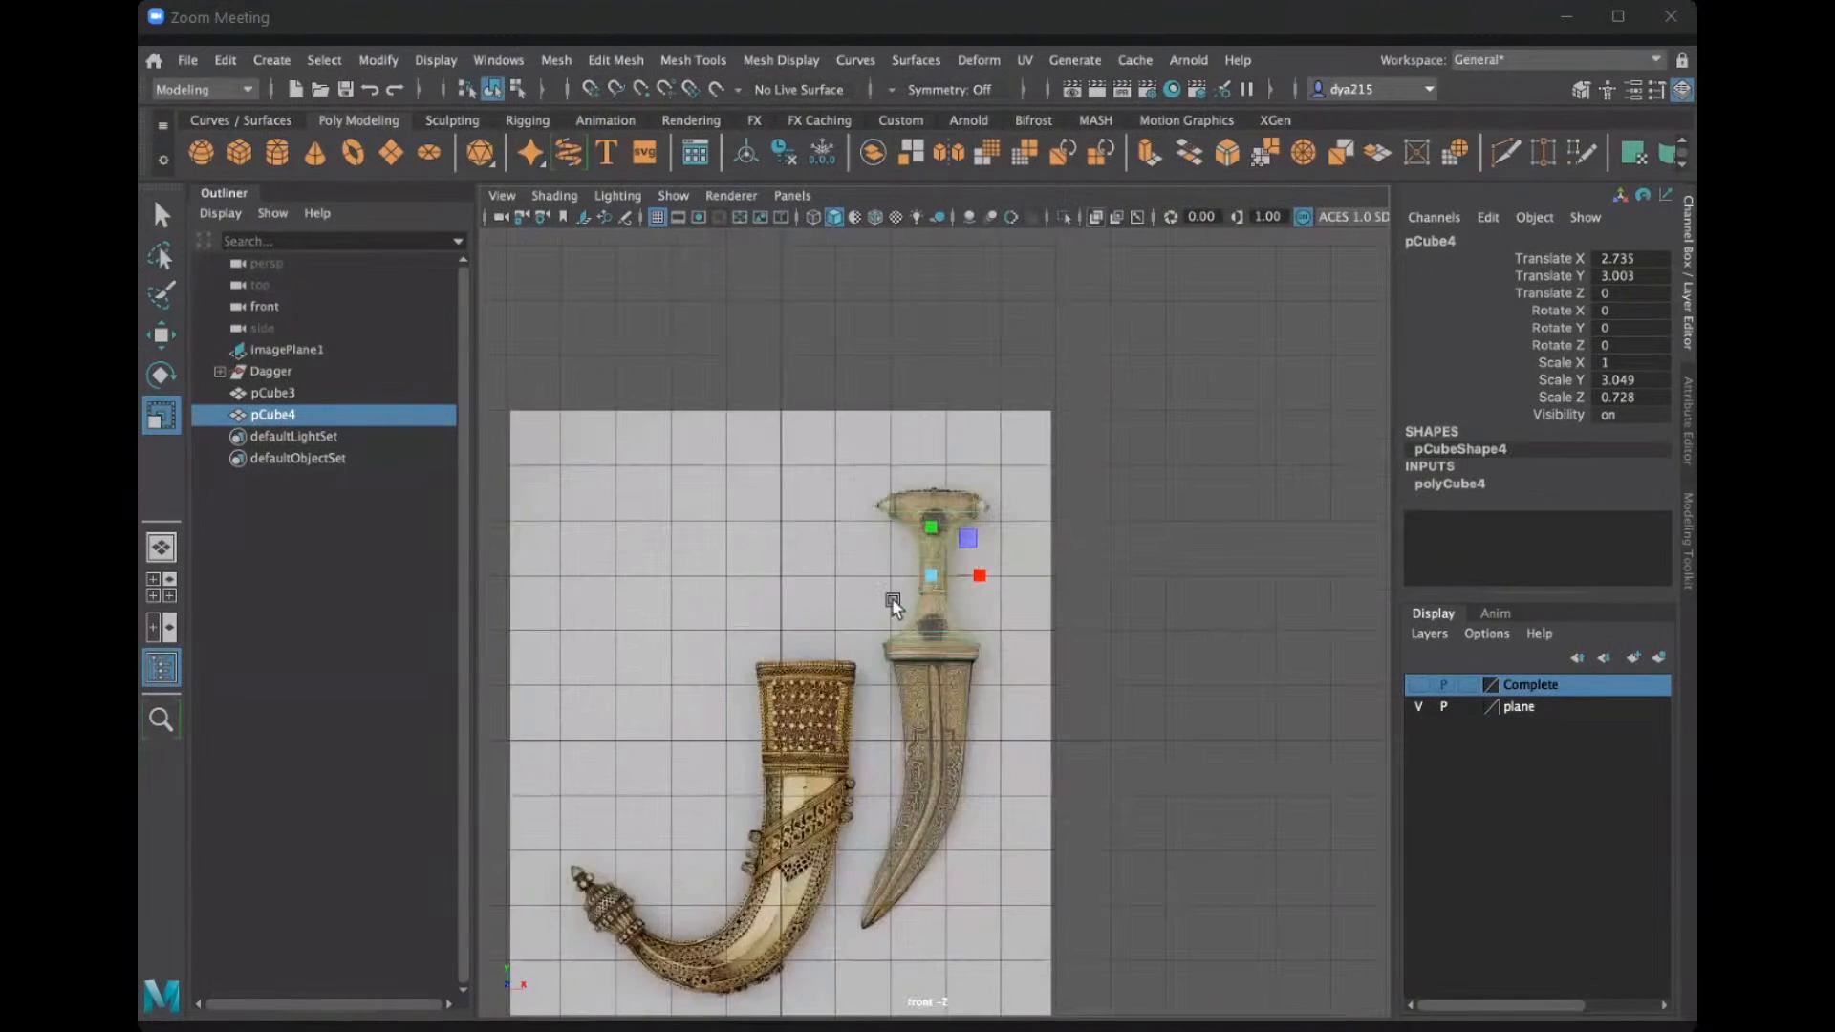
alt+drag(883, 595, 895, 662)
key(space)
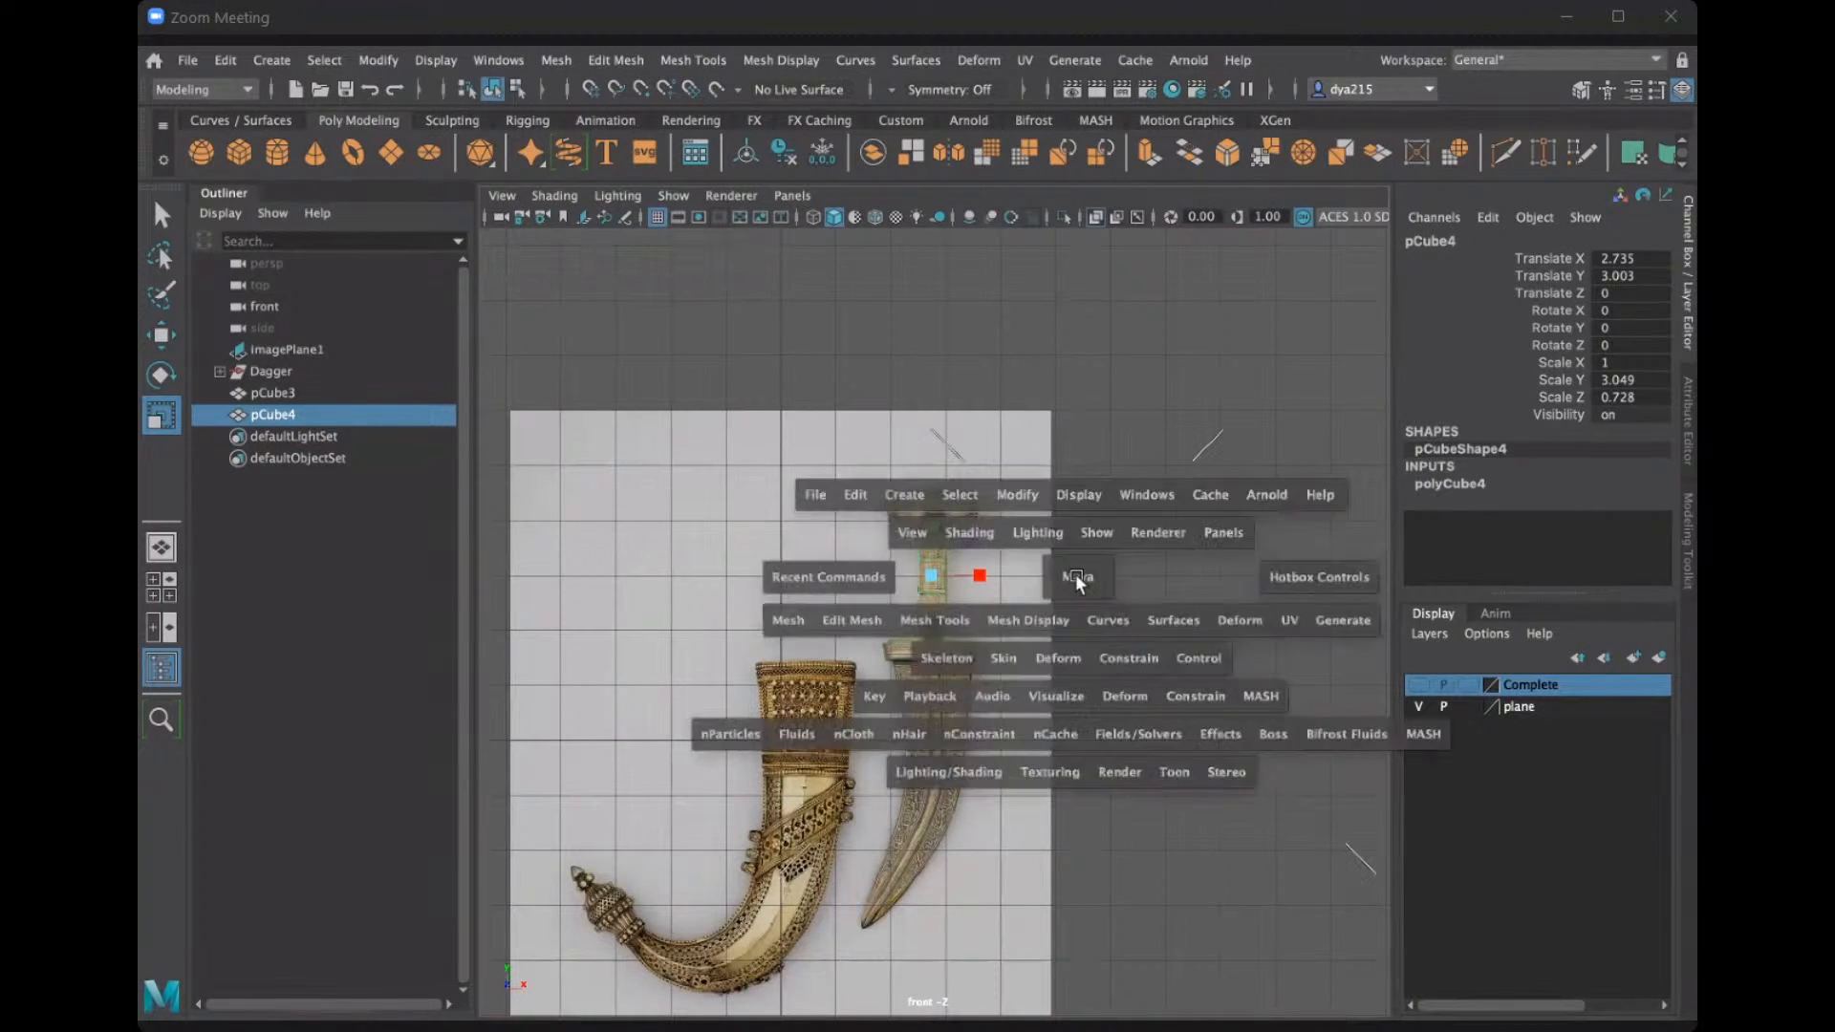
key(space)
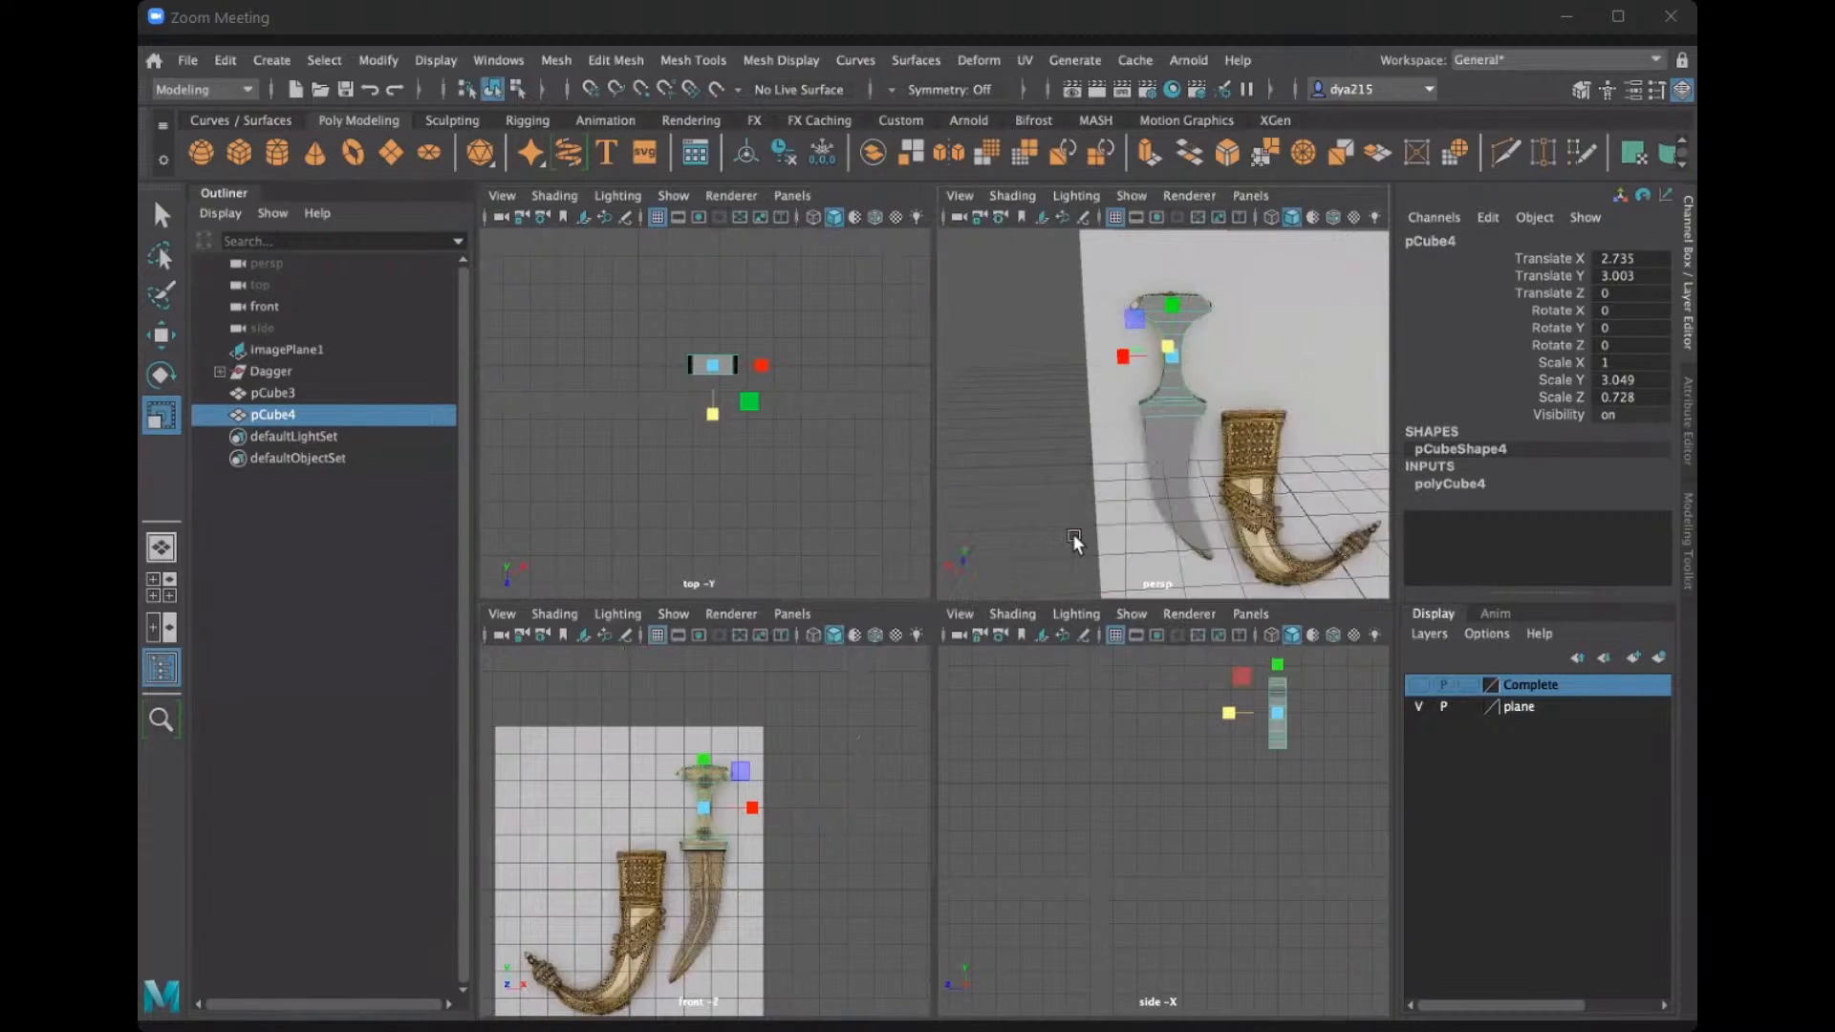
alt+drag(1171, 532, 1061, 505)
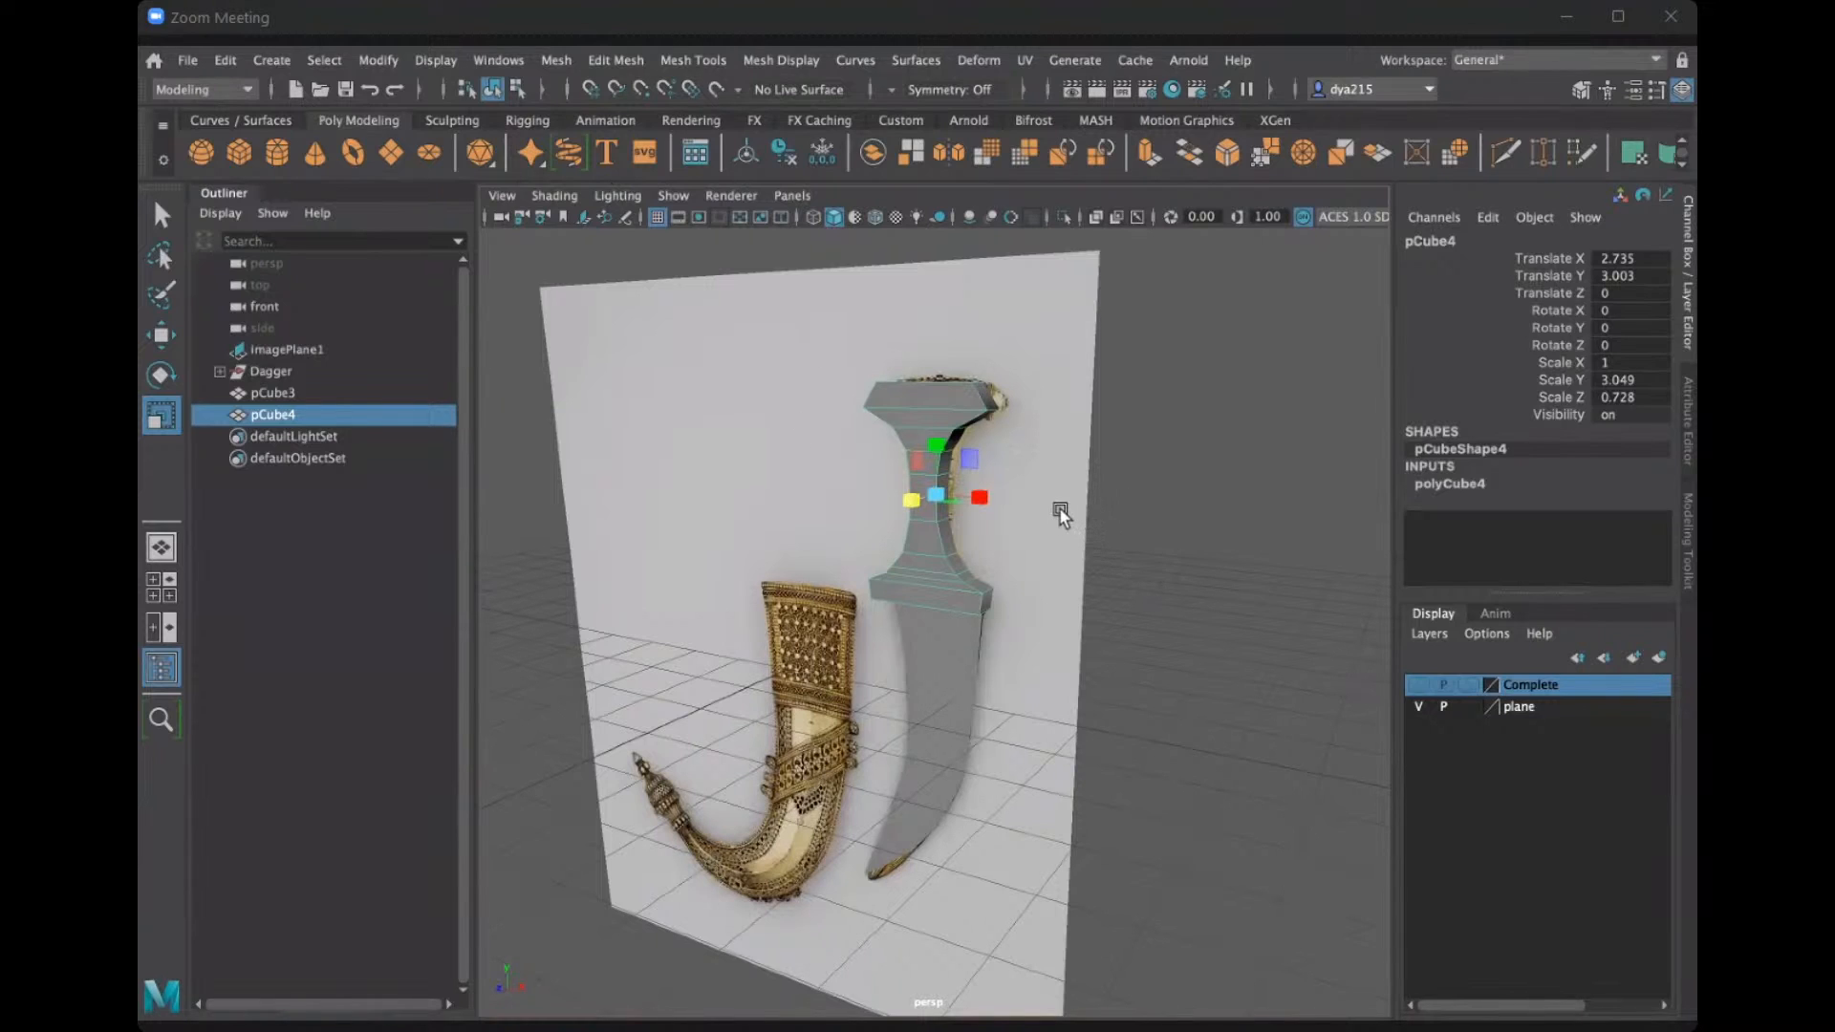
alt+drag(1013, 509, 875, 514)
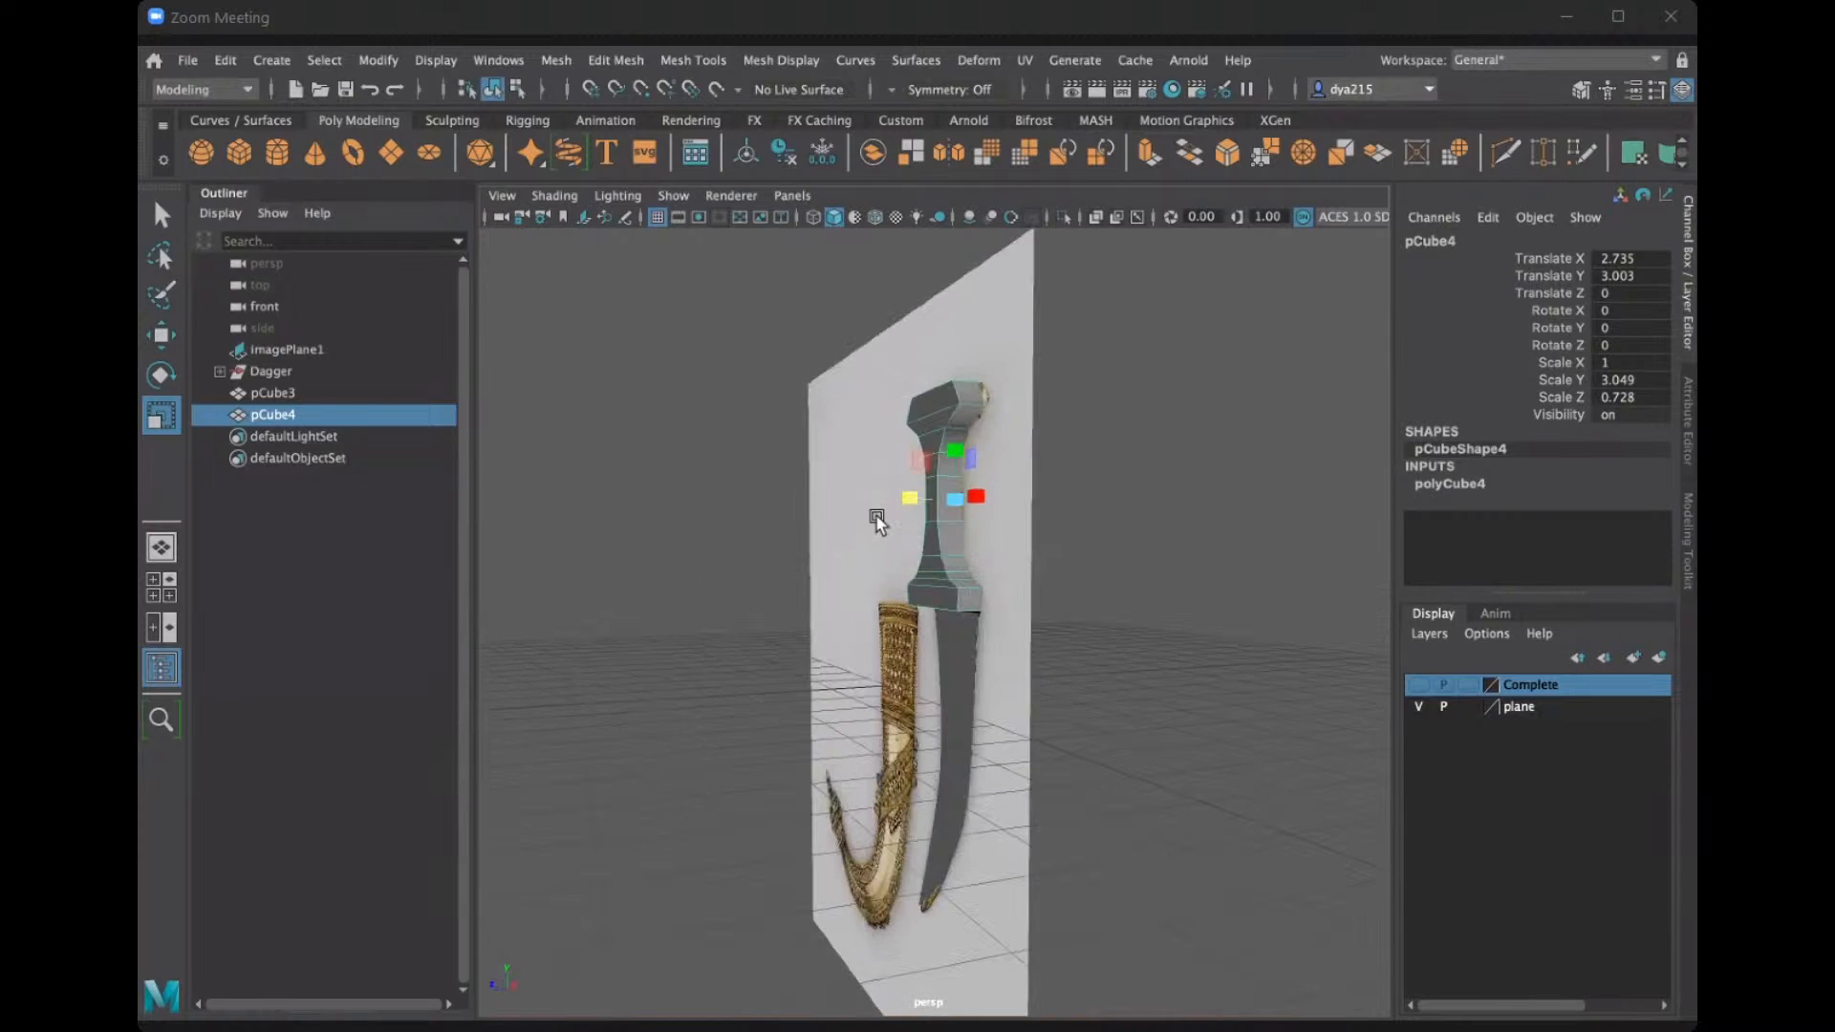
alt+drag(1046, 531, 1123, 565)
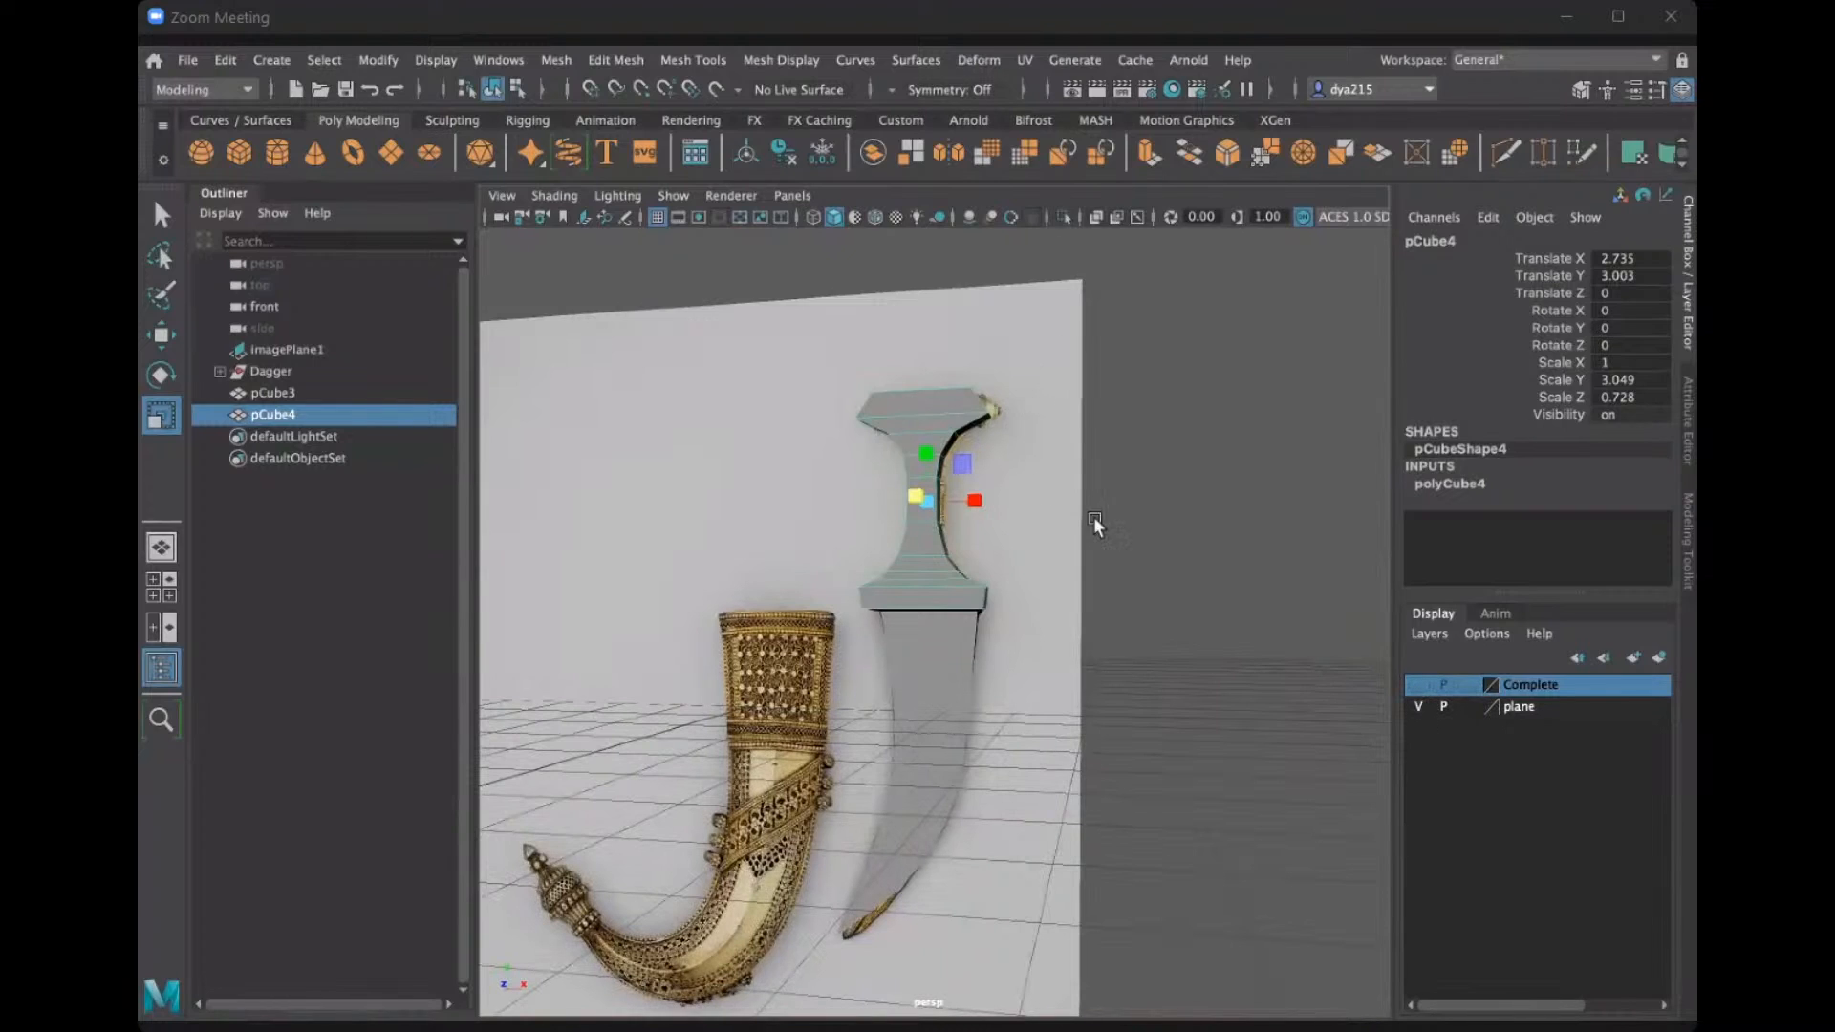
alt+drag(949, 540, 865, 525)
Hide the plane layer and inspect the hilt and blade on their own from several angles.
click(1417, 706)
click(1416, 707)
alt+drag(1212, 614, 927, 368)
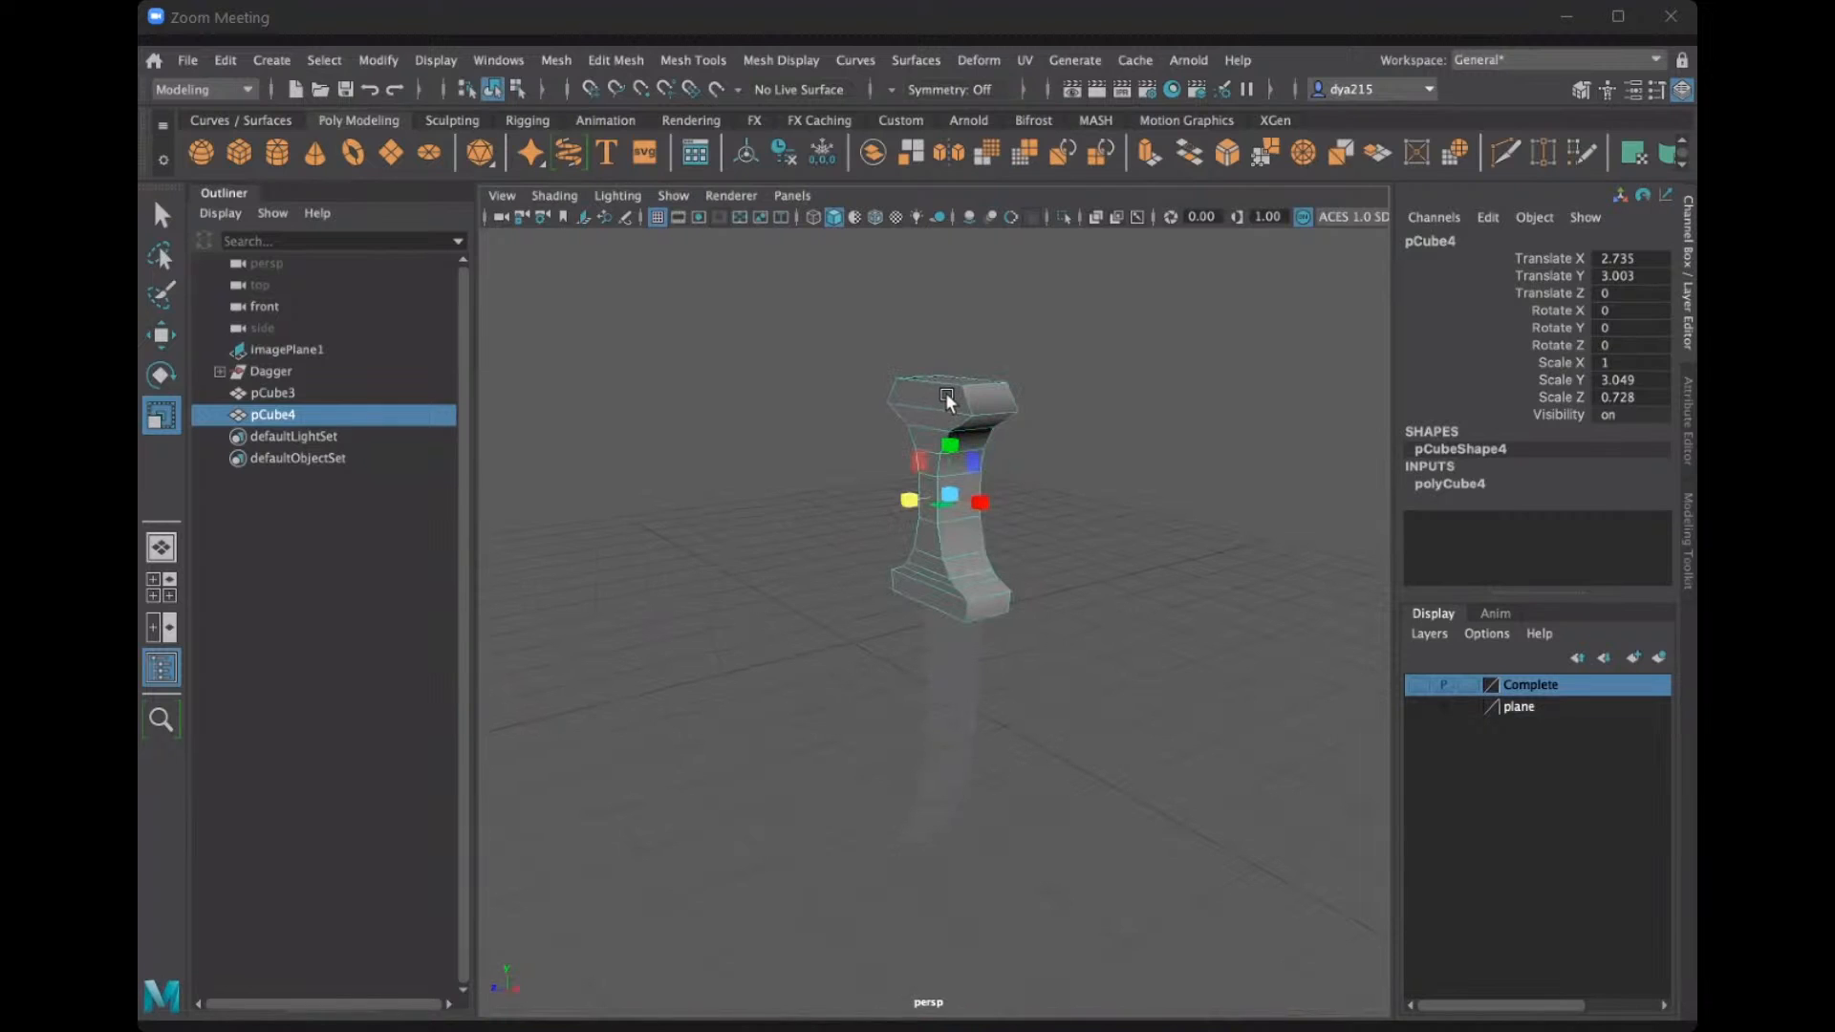
right_click(946, 394)
key(q)
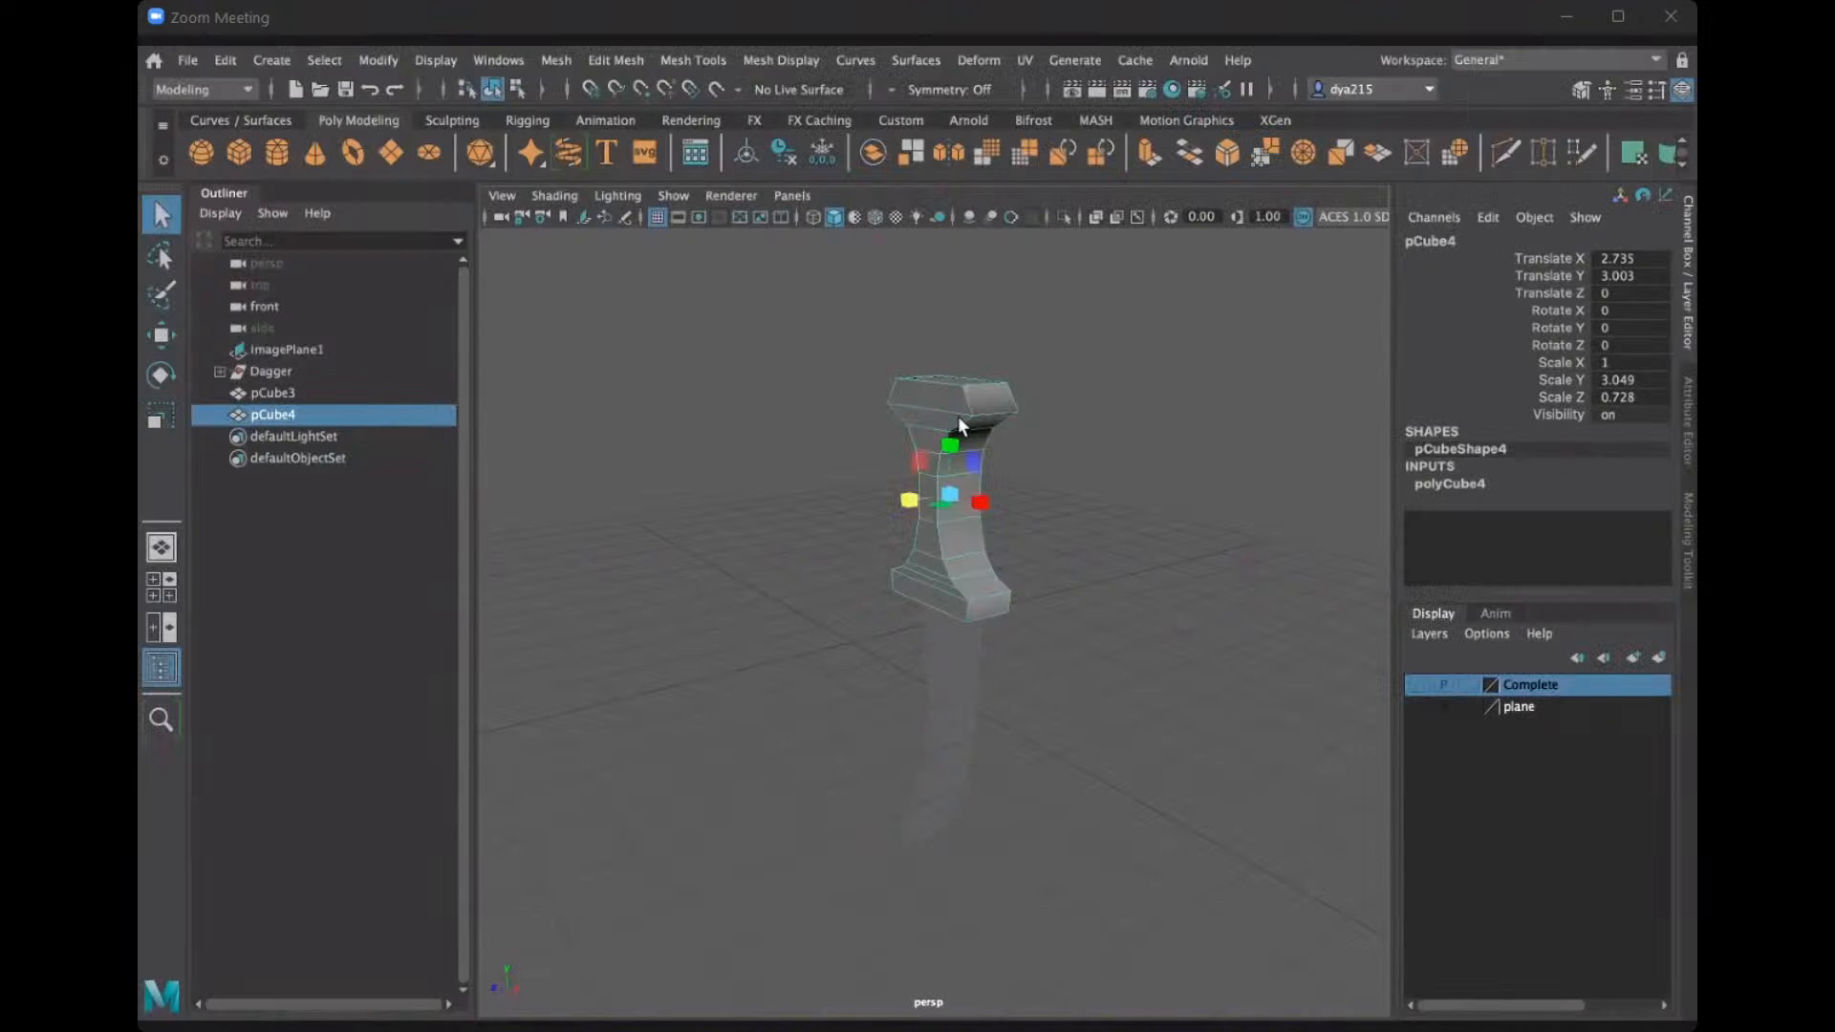
mouse_move(1249, 640)
alt+mouse_down()
mouse_move(1221, 622)
mouse_move(1299, 651)
mouse_move(1220, 647)
mouse_move(1236, 679)
mouse_move(1256, 632)
mouse_move(1253, 662)
alt+mouse_up()
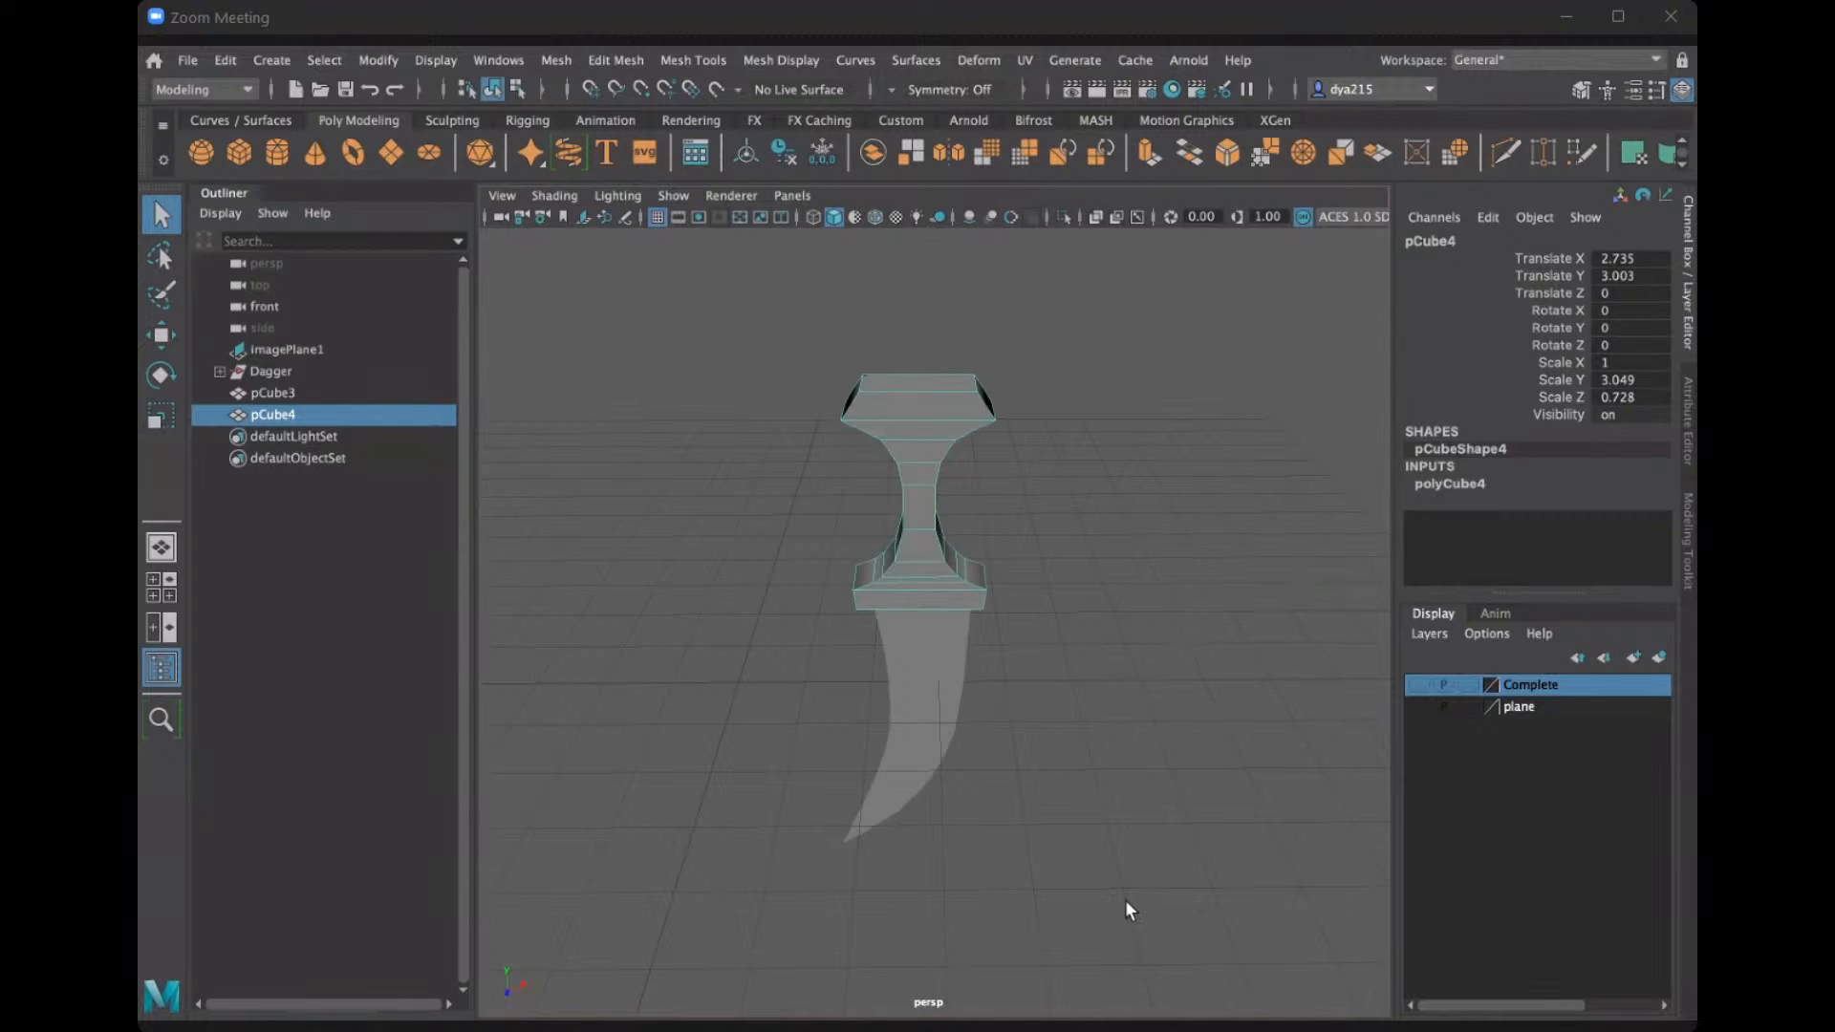
alt+drag(984, 884, 927, 906)
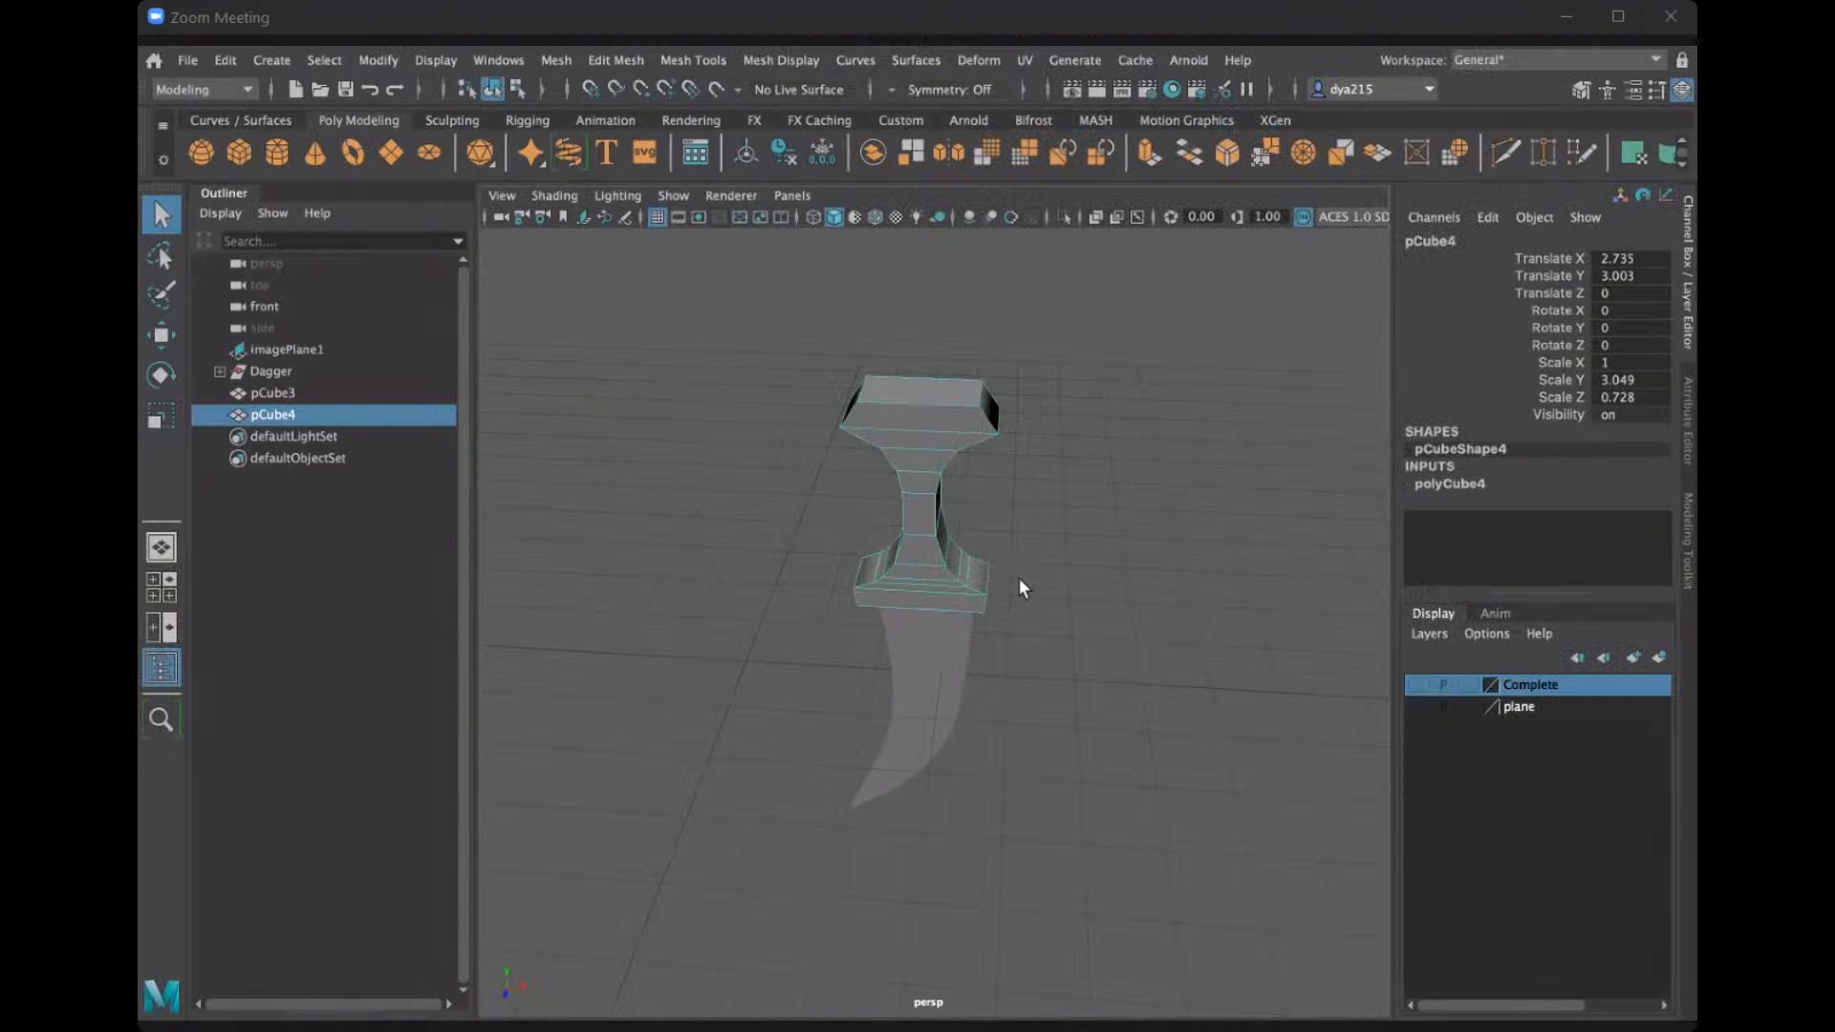
alt+drag(1021, 574, 1027, 560)
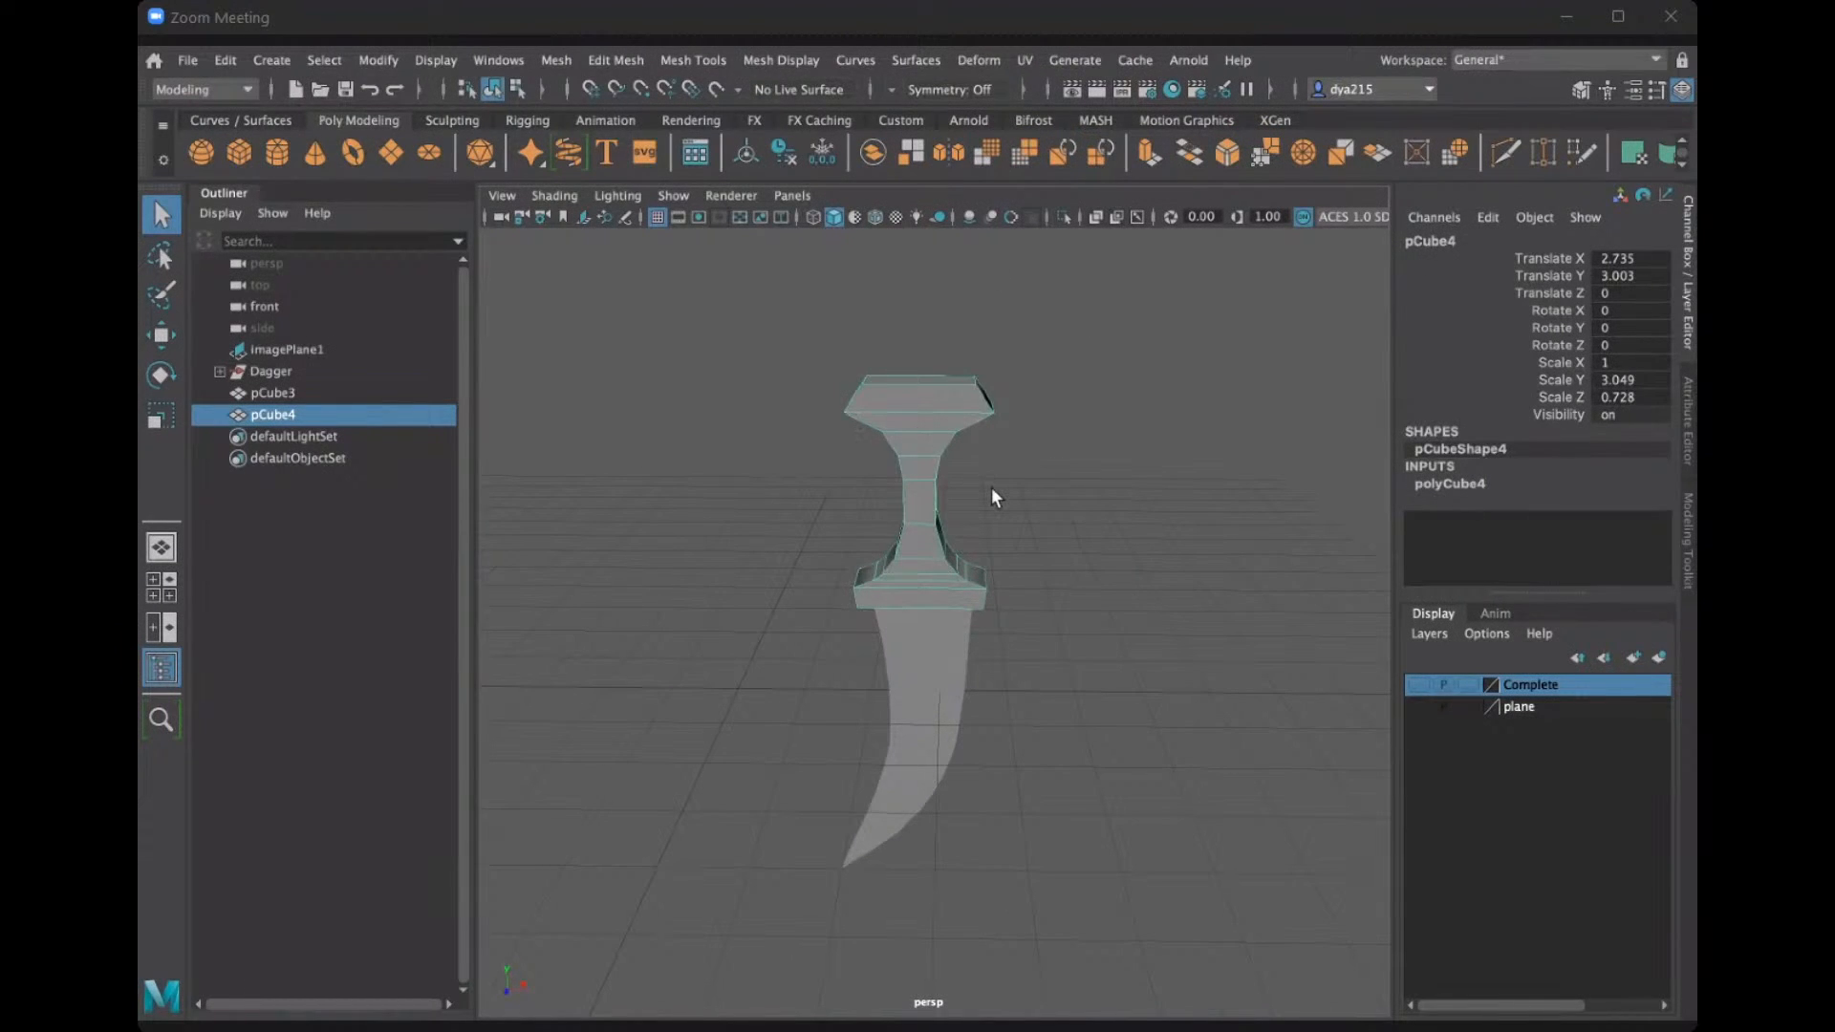
Preview the hilt cube with smoothing, checking it from another angle, and return it to the unsmoothed display.
key(3)
alt+drag(954, 475, 1015, 441)
click(1044, 466)
click(936, 442)
key(1)
alt+drag(869, 442, 969, 538)
scroll(988, 538, up, 8)
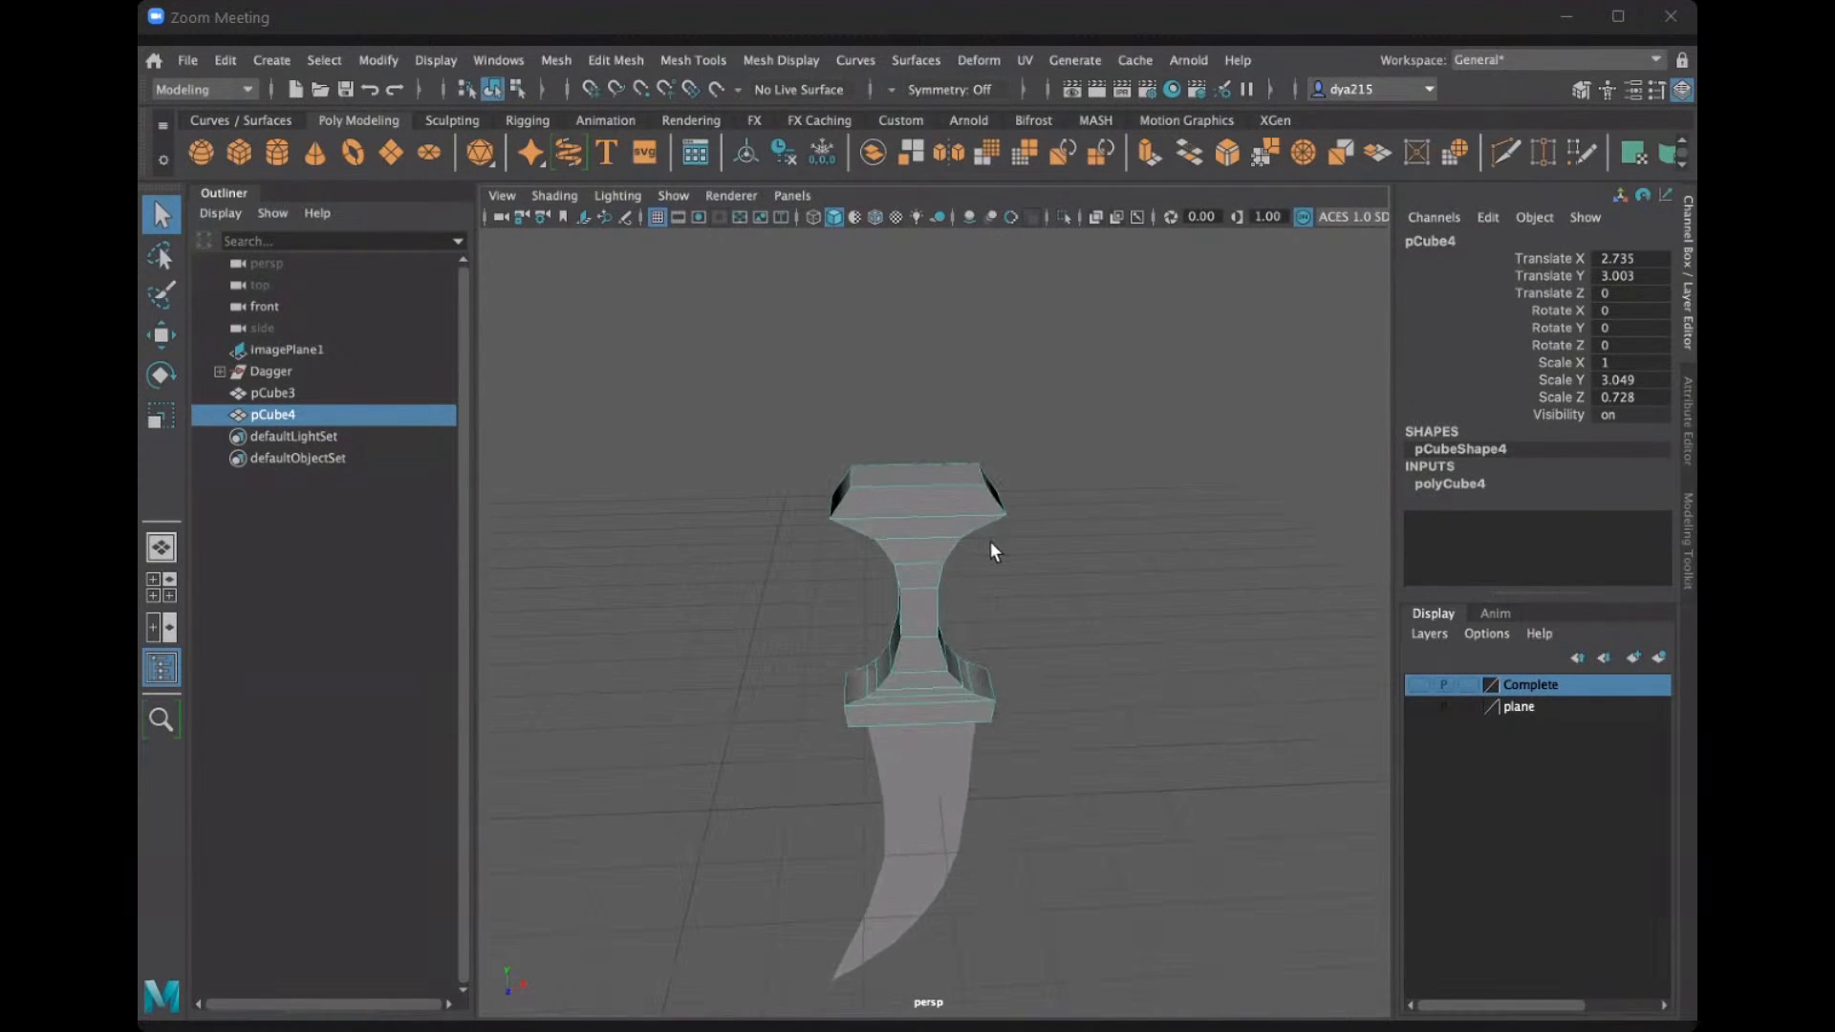
Switch the hilt cube to edge mode and set the Insert Edge Loop tool to multiple edge loops with 2 loops.
alt+drag(864, 506, 1037, 478)
right_click(673, 467)
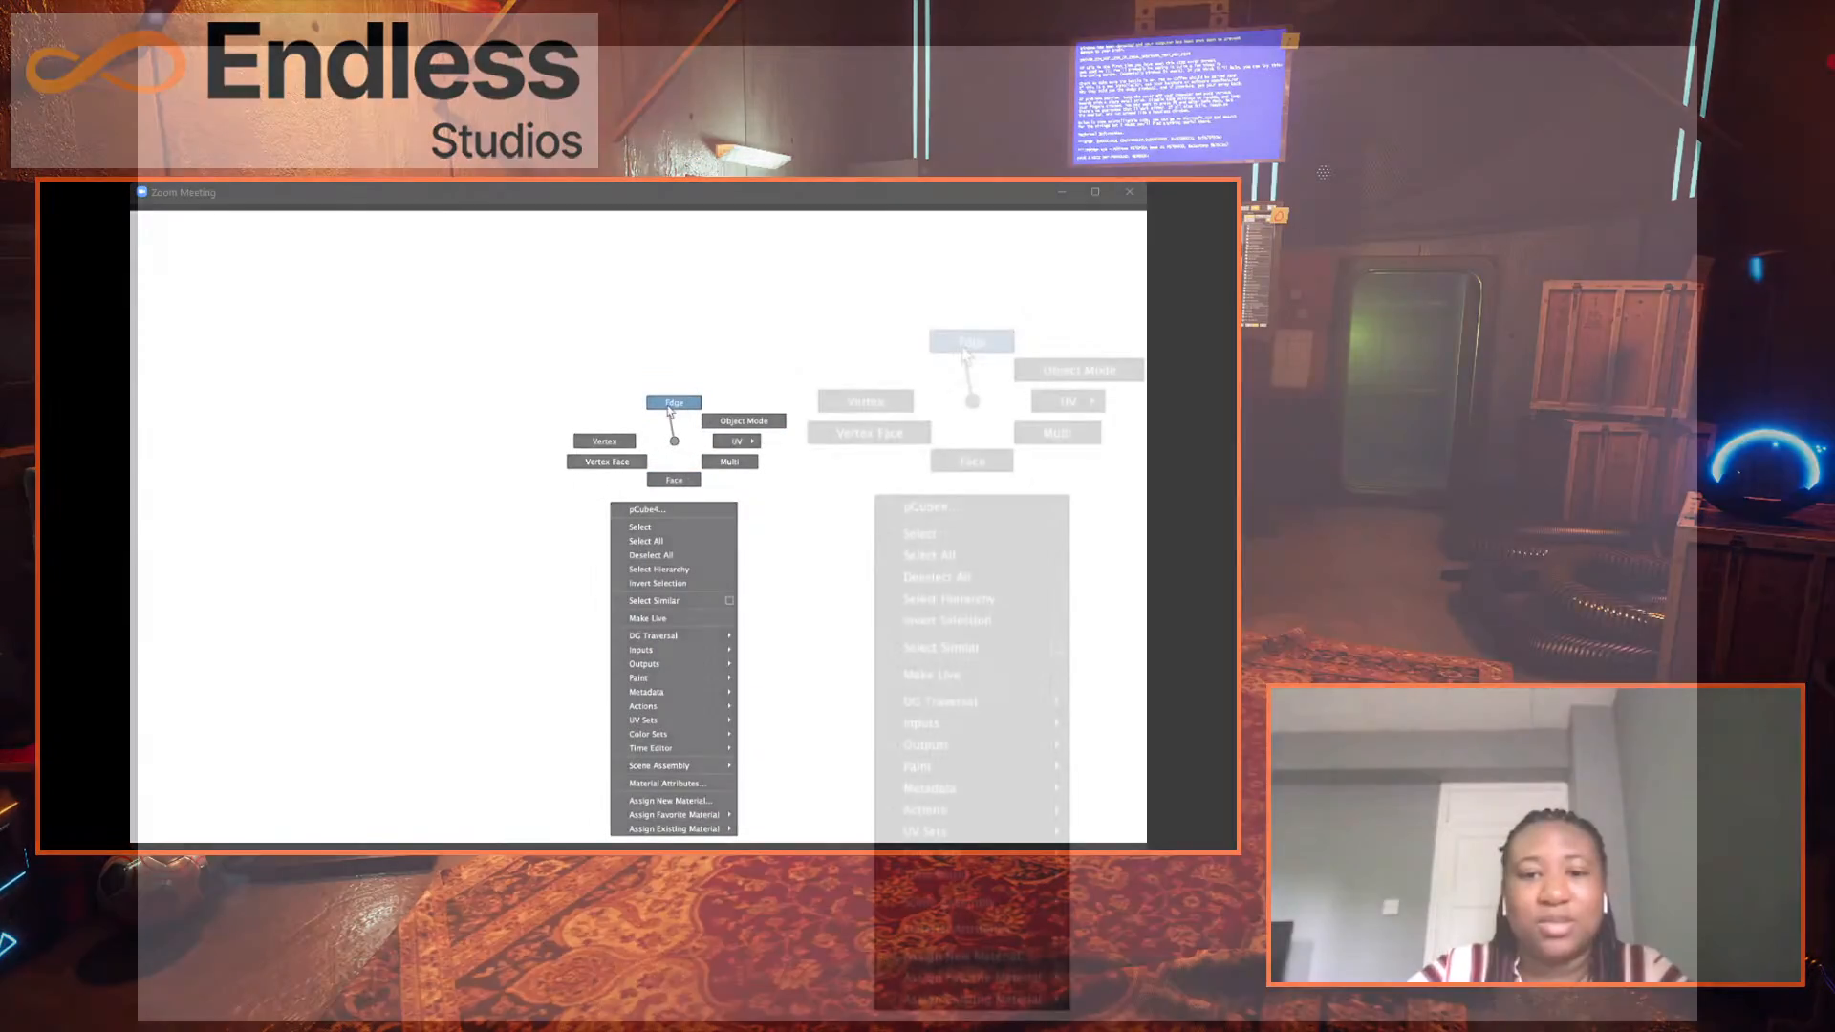
right_drag(673, 441, 669, 411)
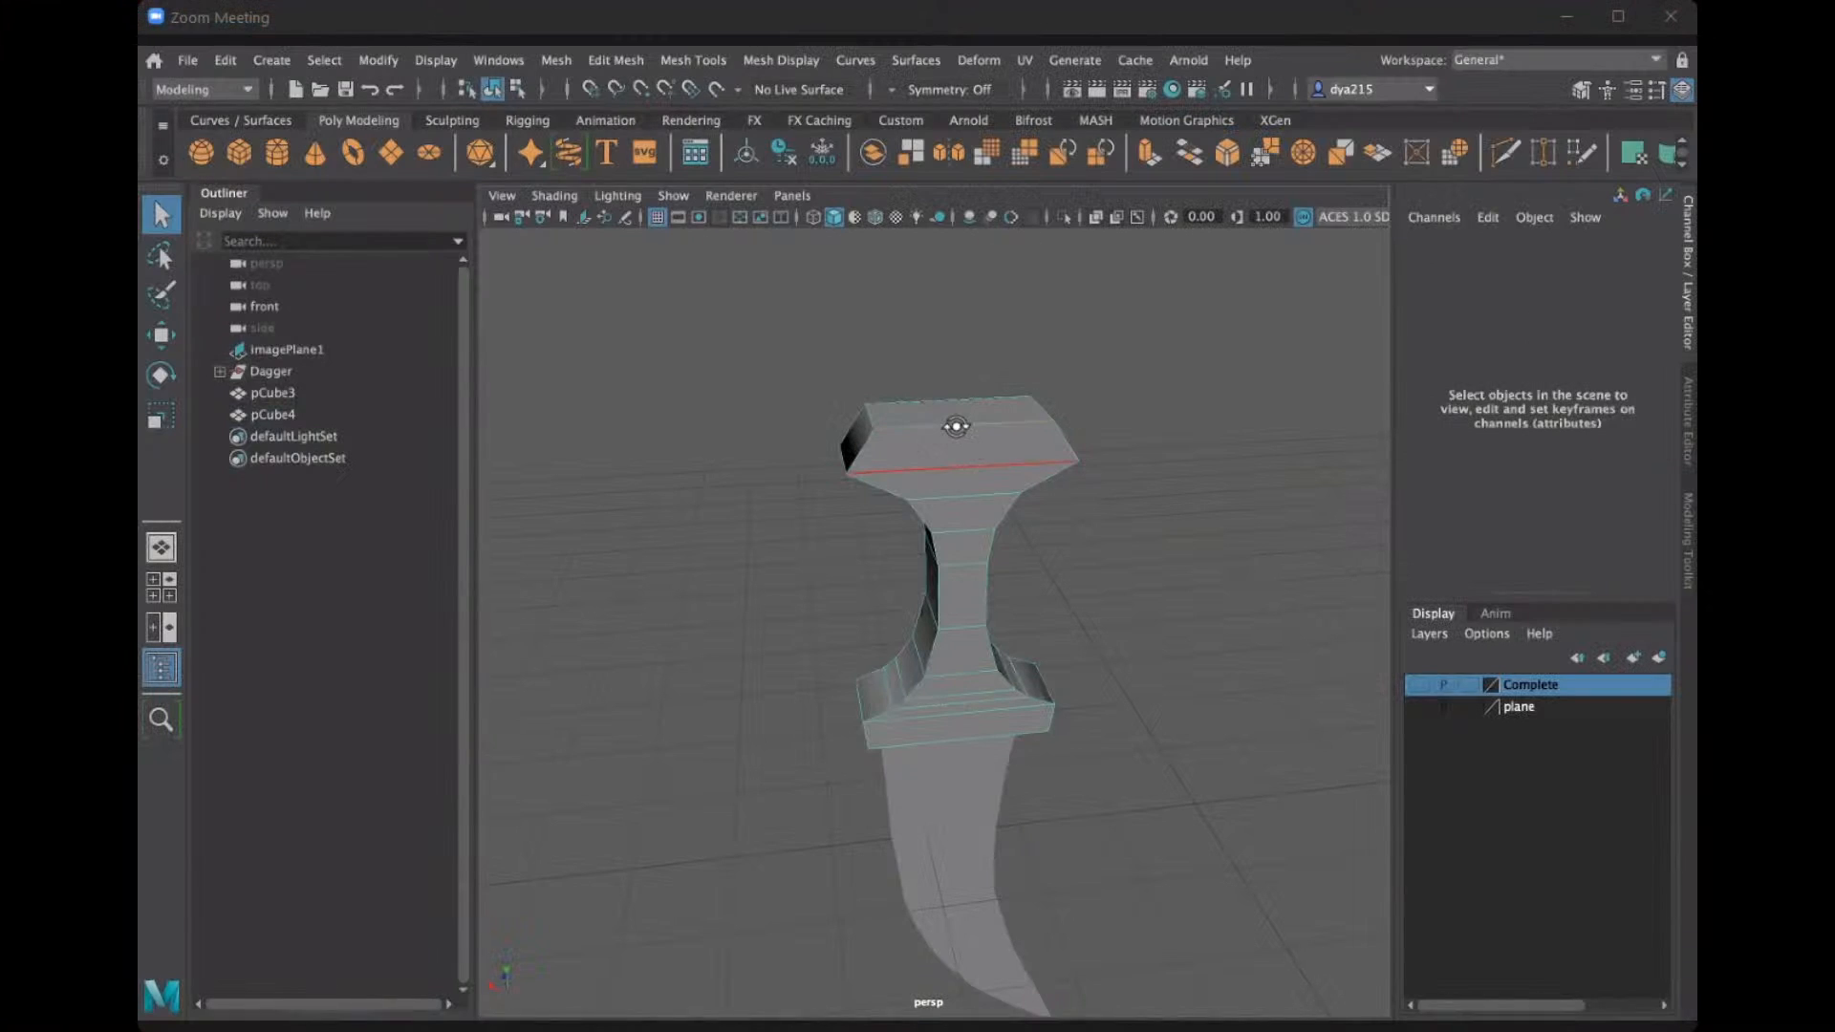
mouse_move(956, 426)
alt+mouse_down()
mouse_move(1061, 421)
mouse_move(1012, 430)
mouse_move(1052, 441)
mouse_move(934, 441)
mouse_move(987, 450)
mouse_move(976, 438)
alt+mouse_up()
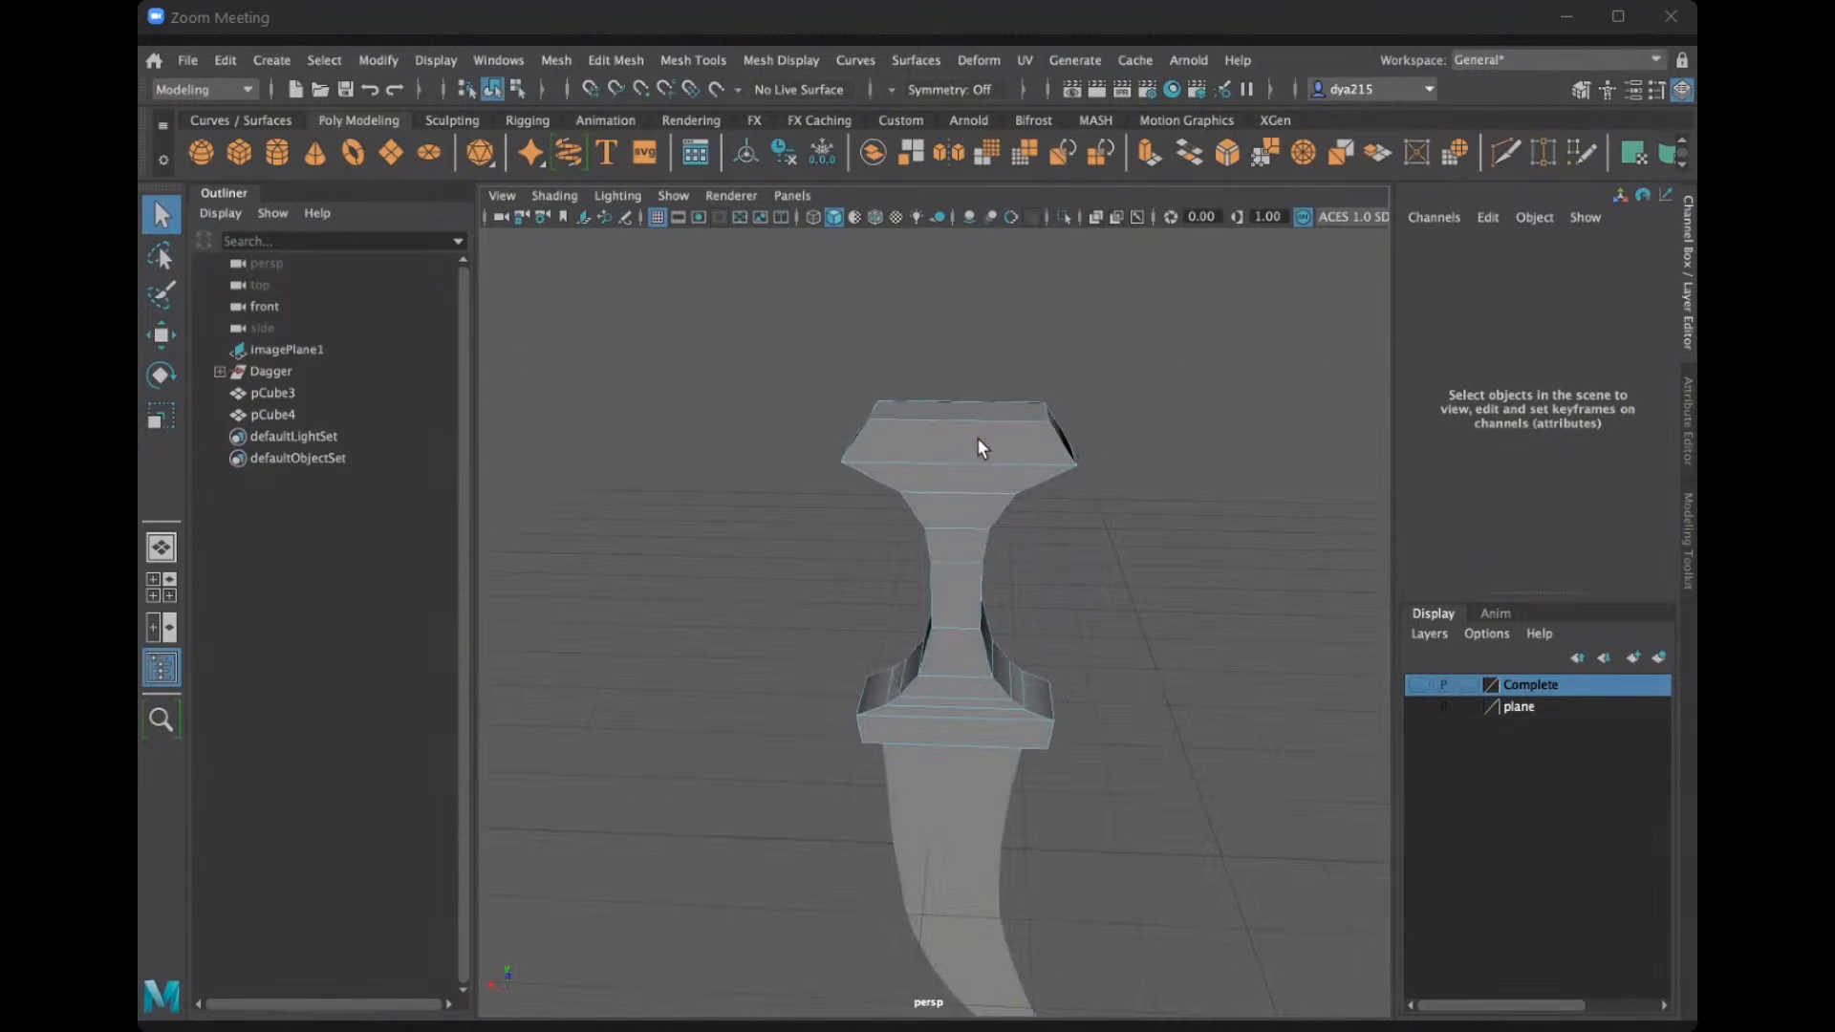
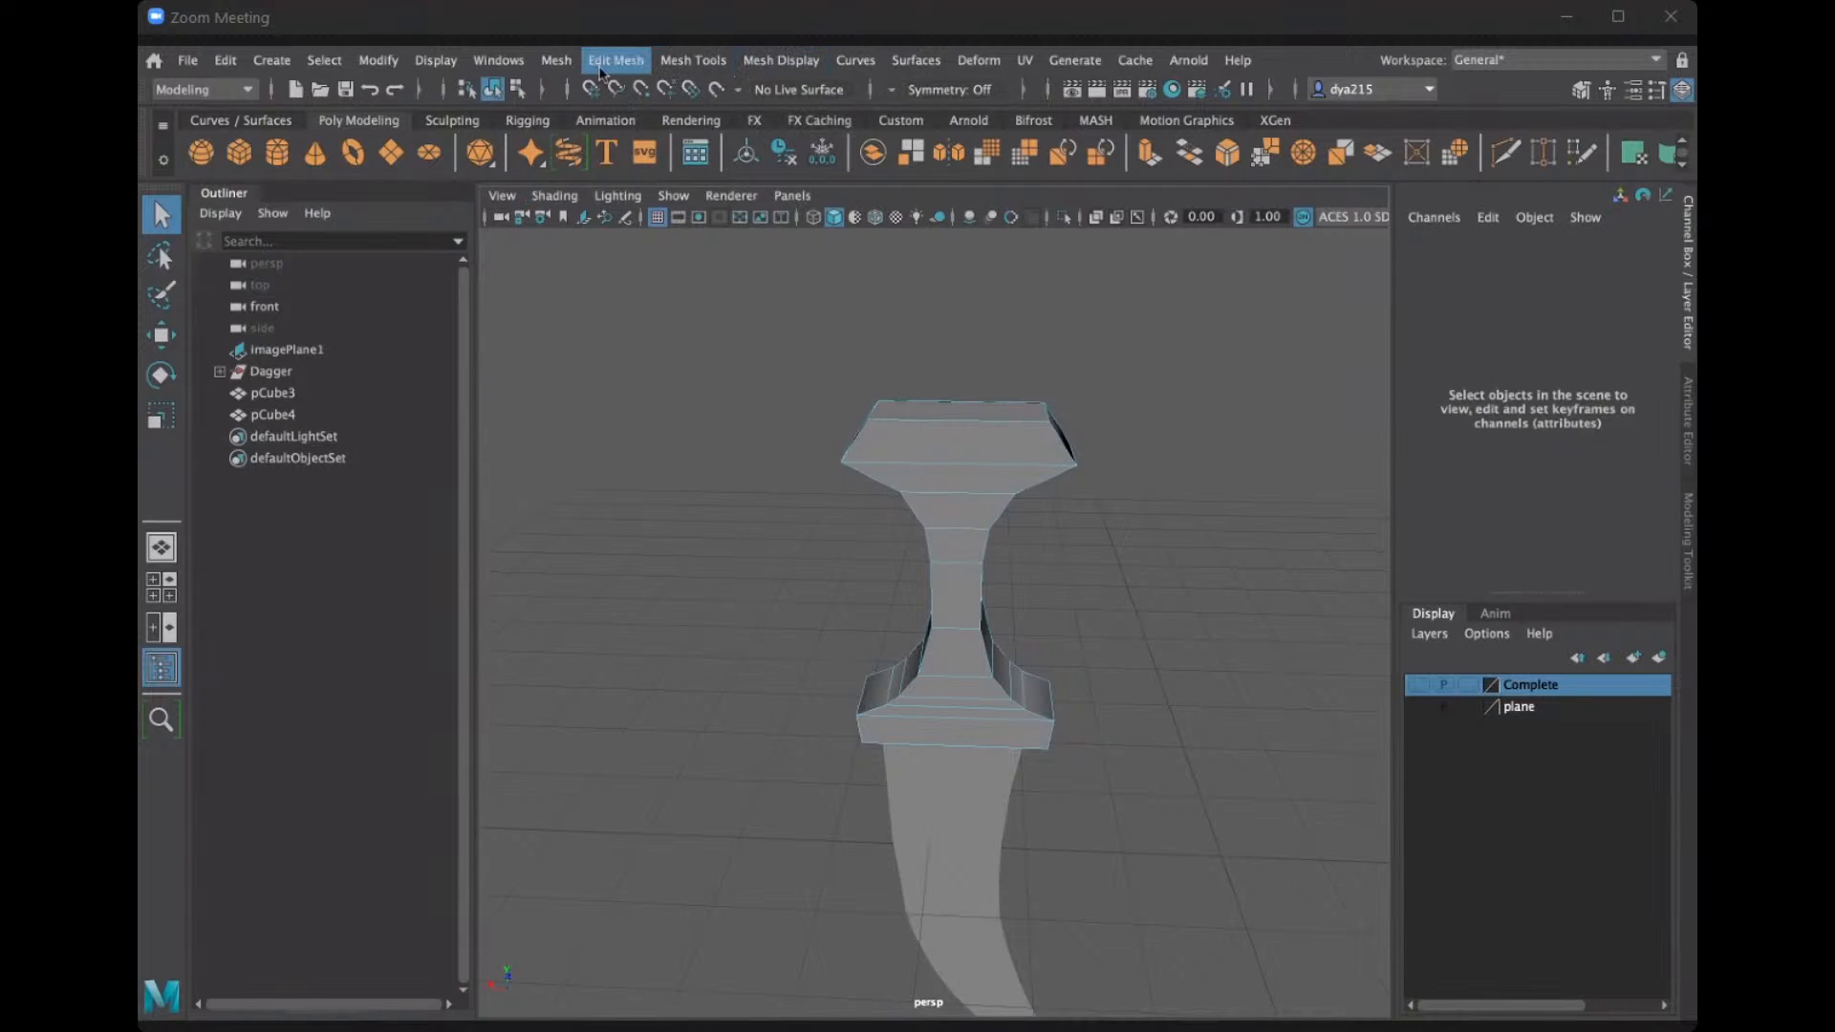
click(688, 58)
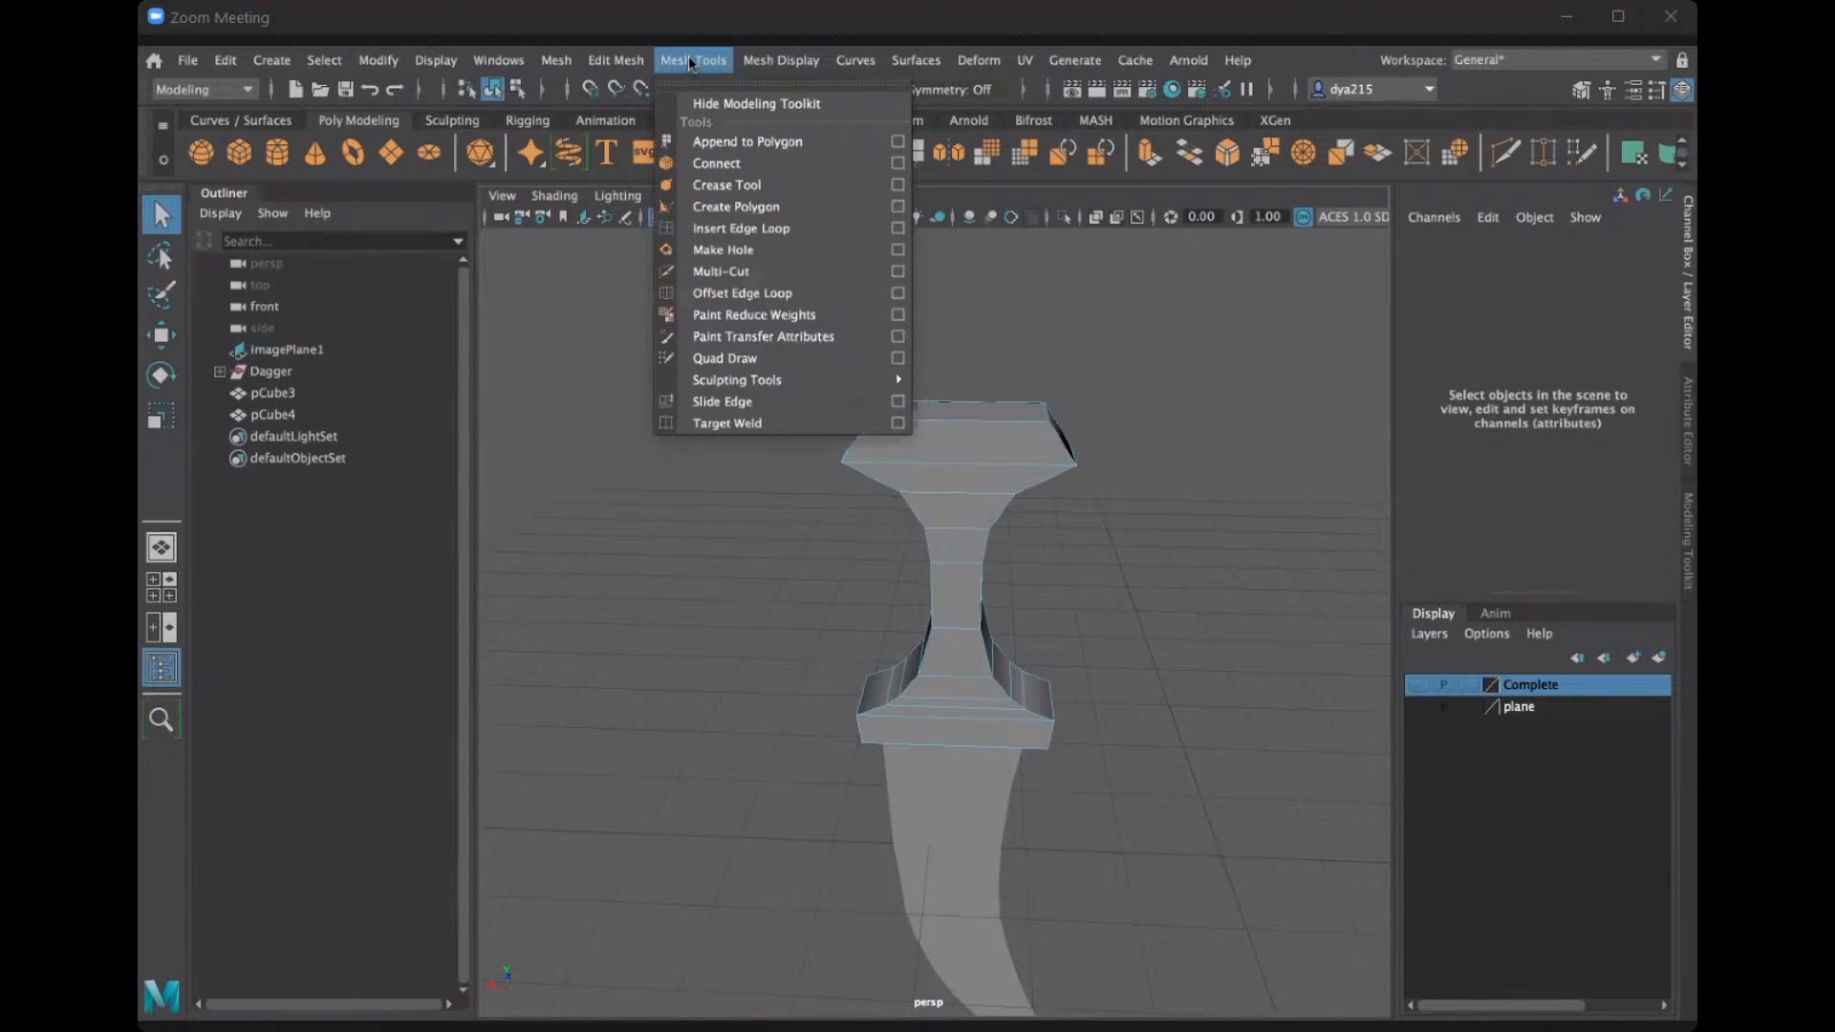
click(898, 229)
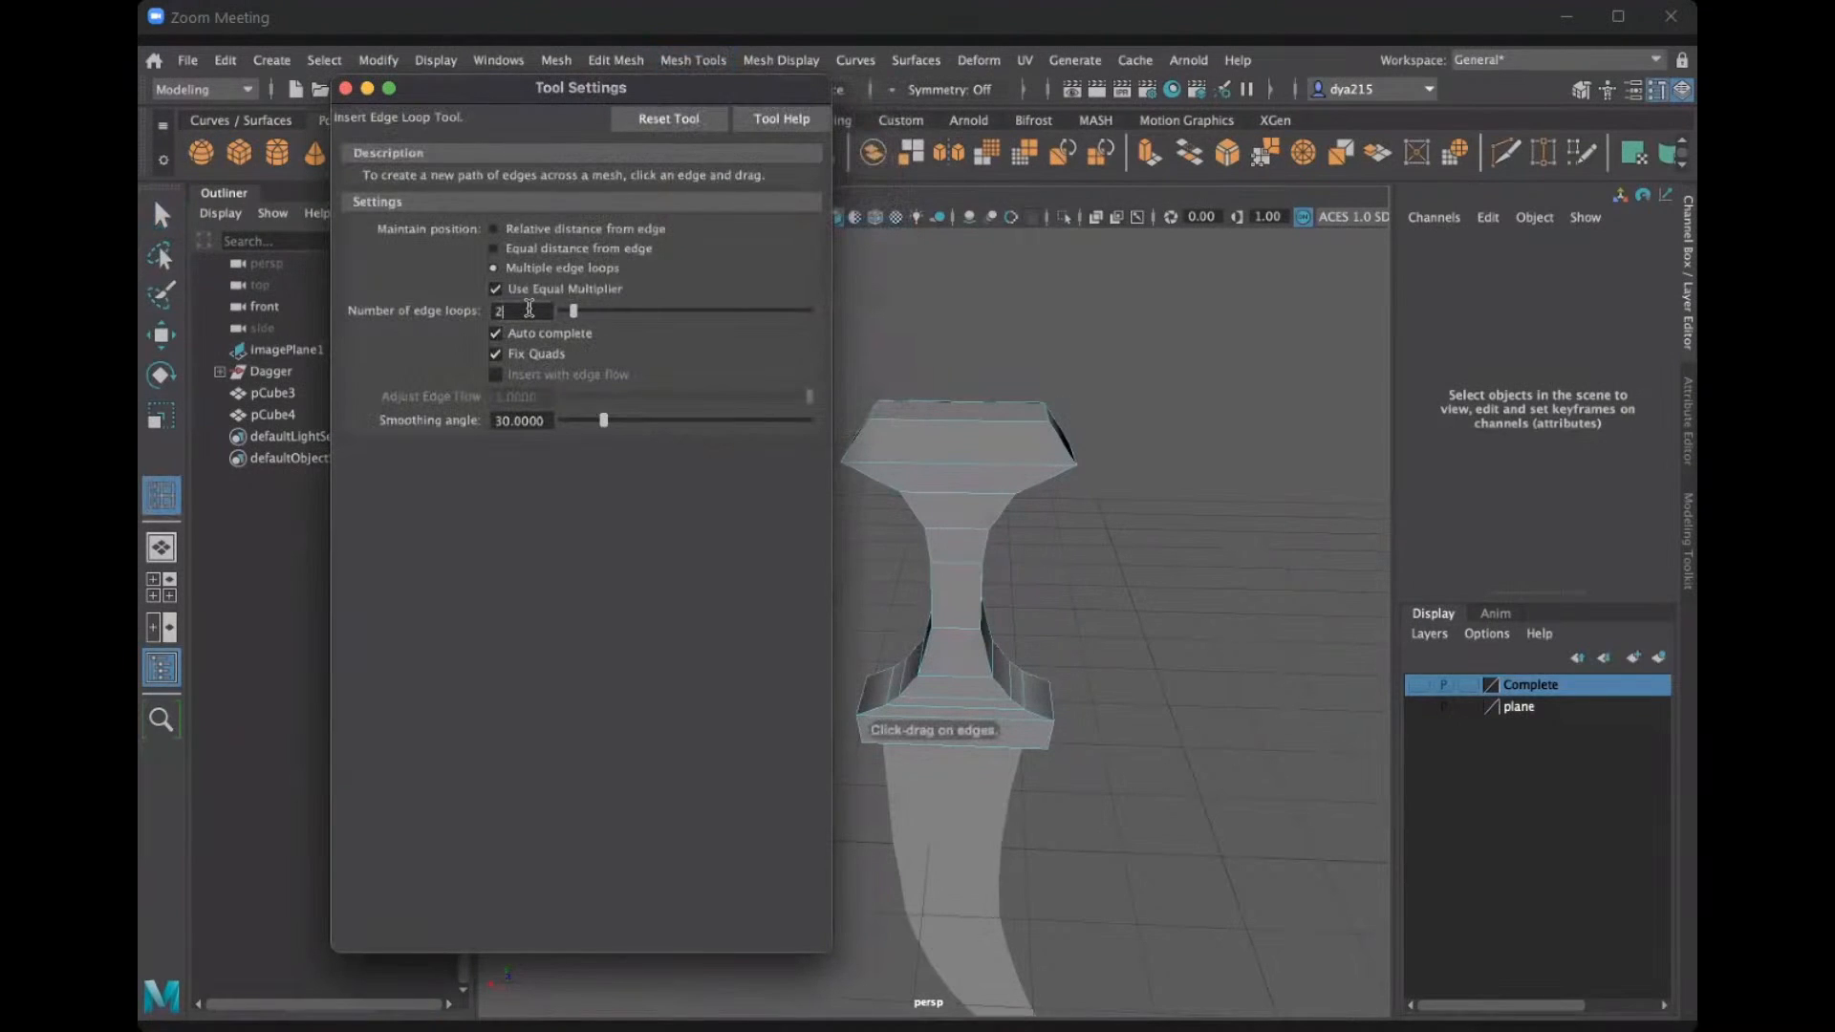
click(345, 88)
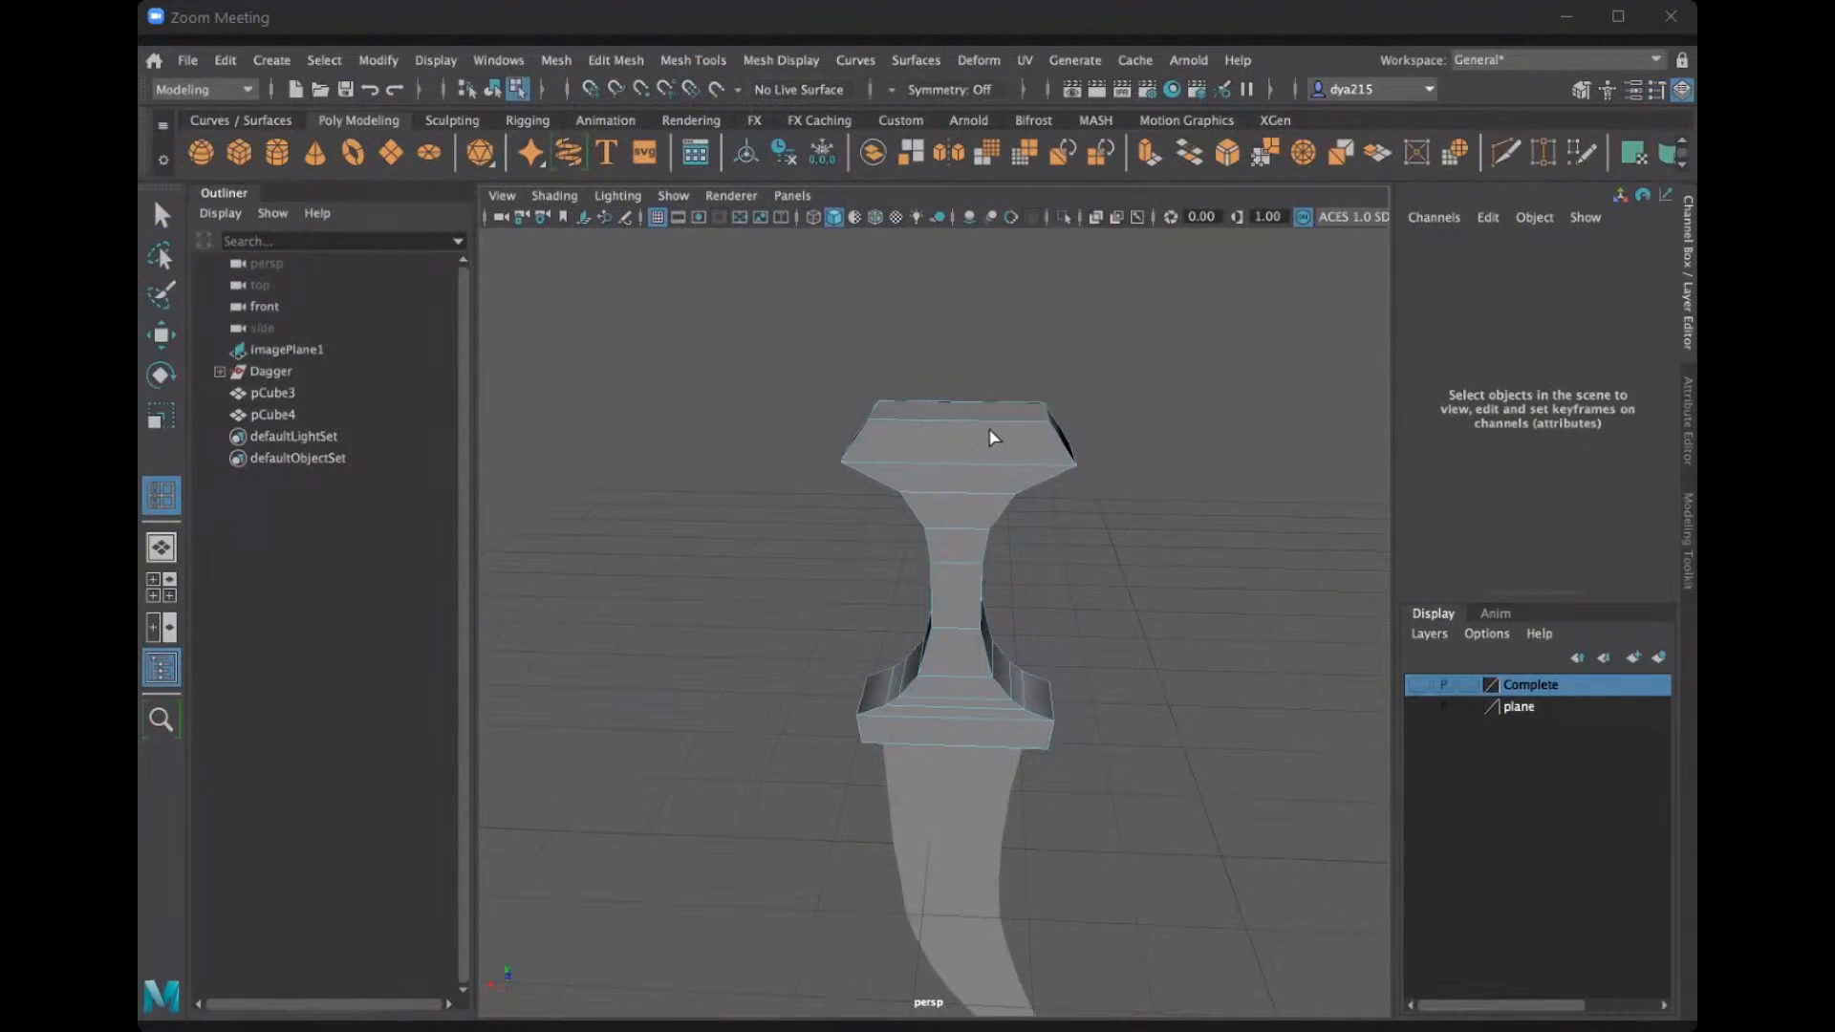
Try to insert two evenly spaced edge loops lengthwise along the hilt's narrow sides, then undo the insertion.
alt+drag(1012, 414, 953, 623)
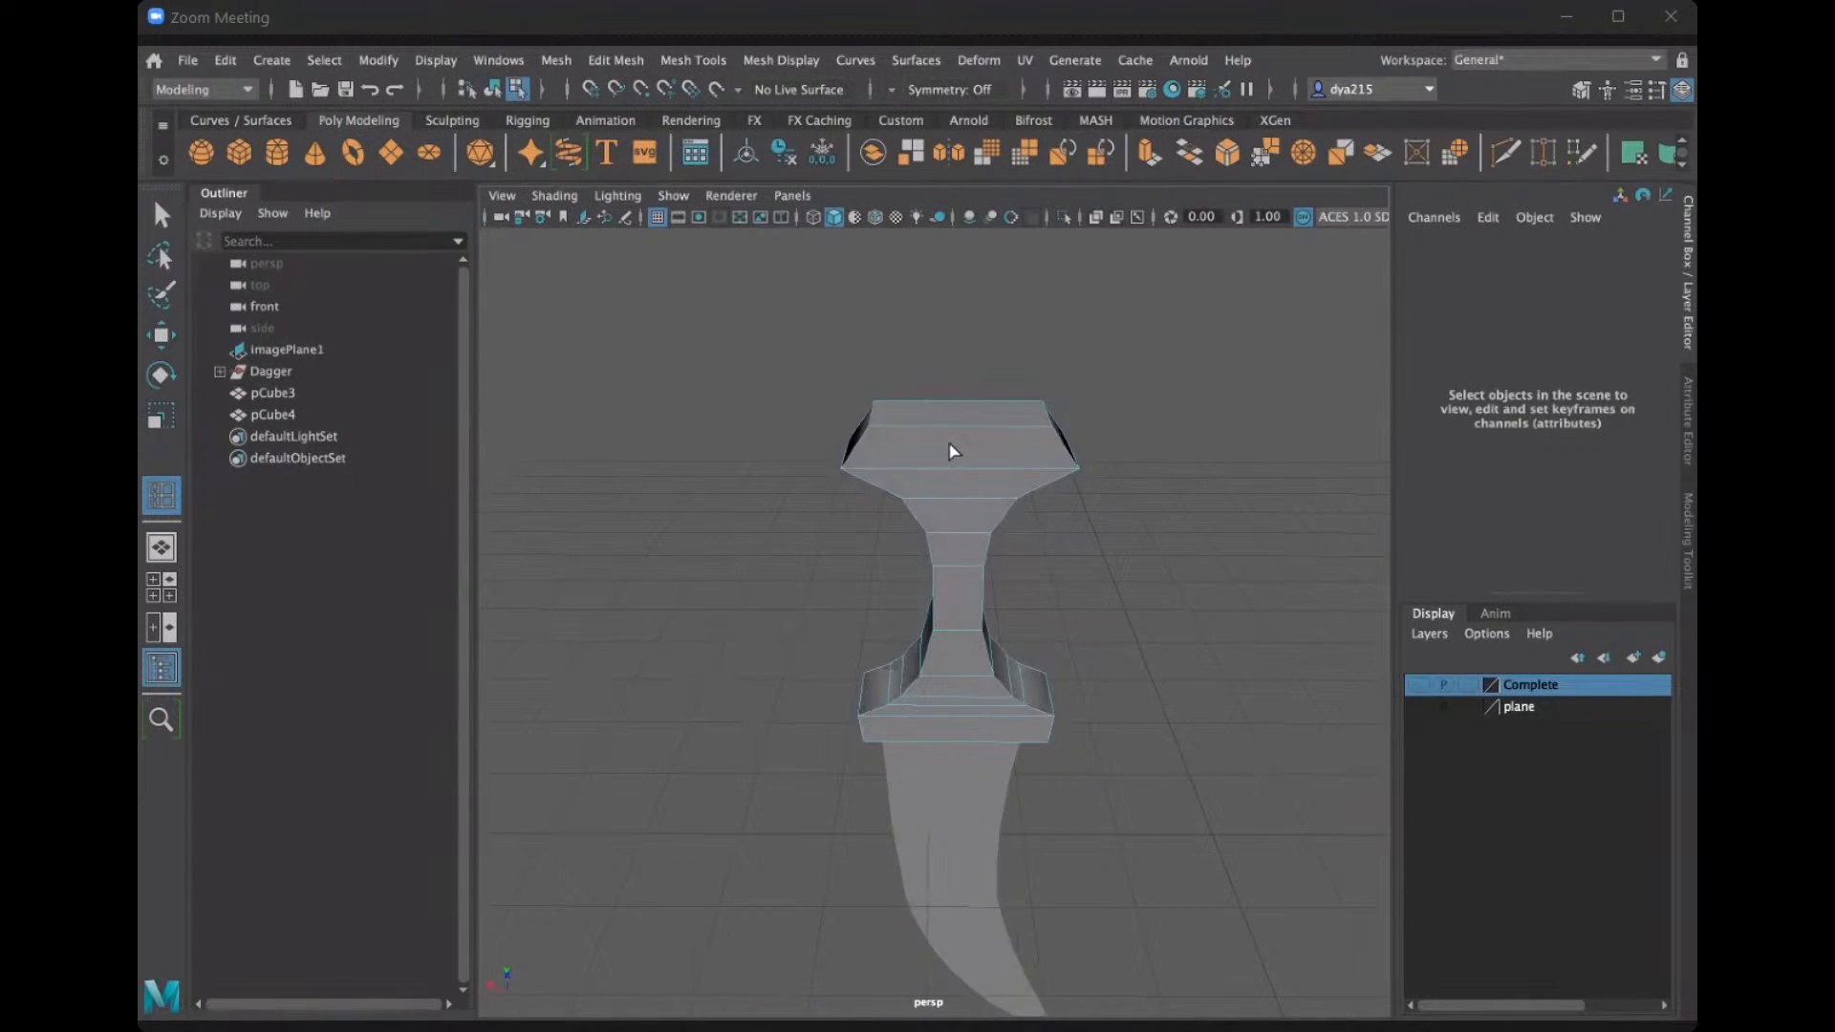
alt+drag(1024, 422, 1035, 479)
click(906, 467)
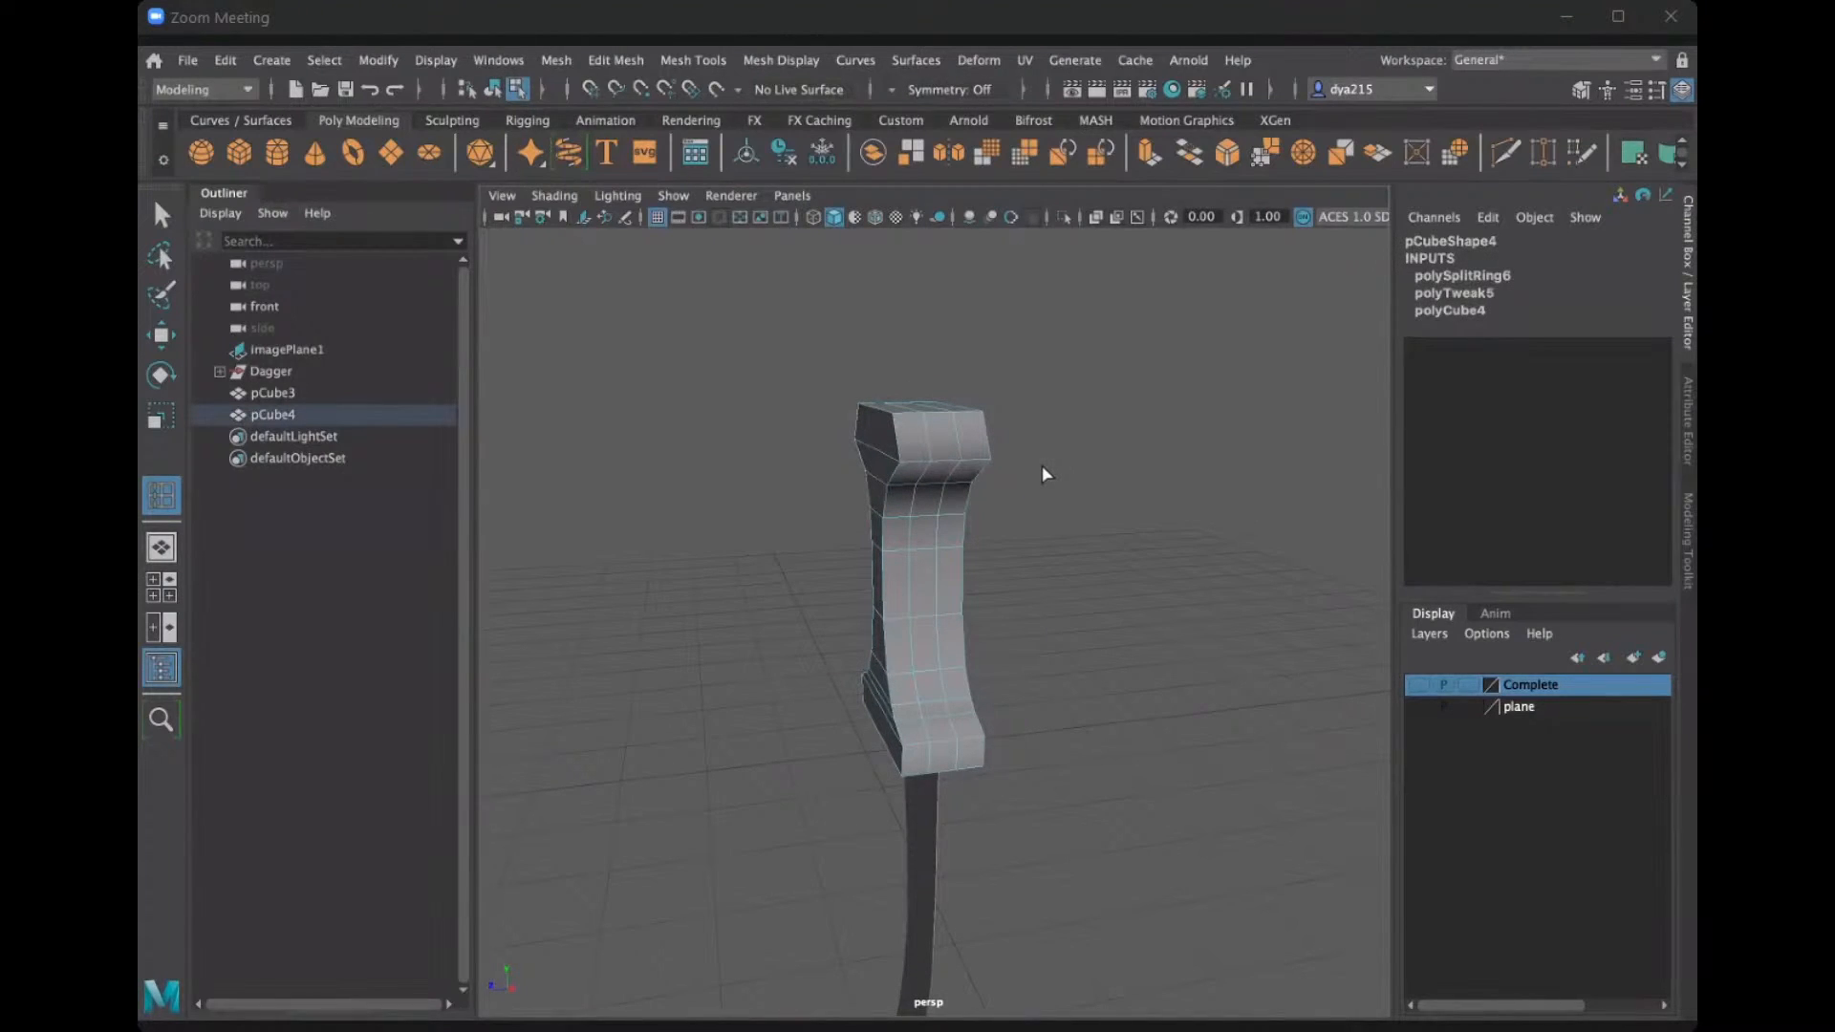
key(ctrl+z)
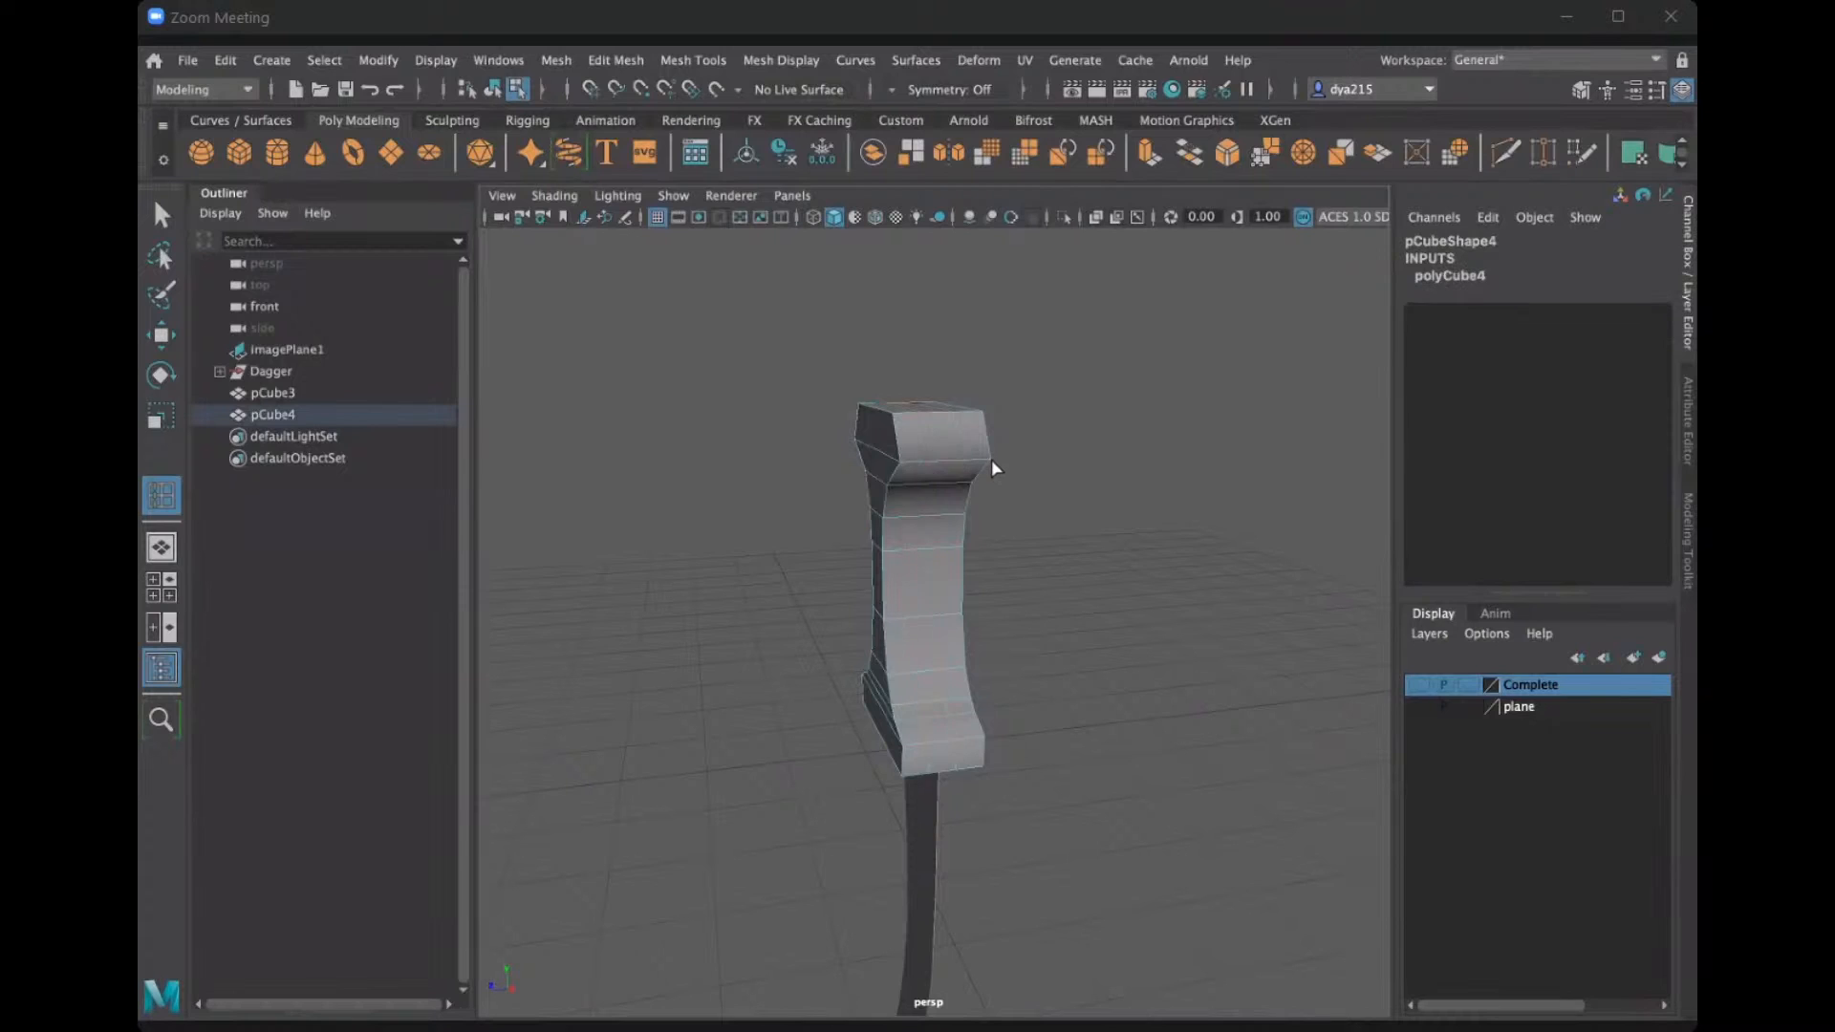
Set the Insert Edge Loop tool to multiple edge loops with 1 loop.
click(705, 63)
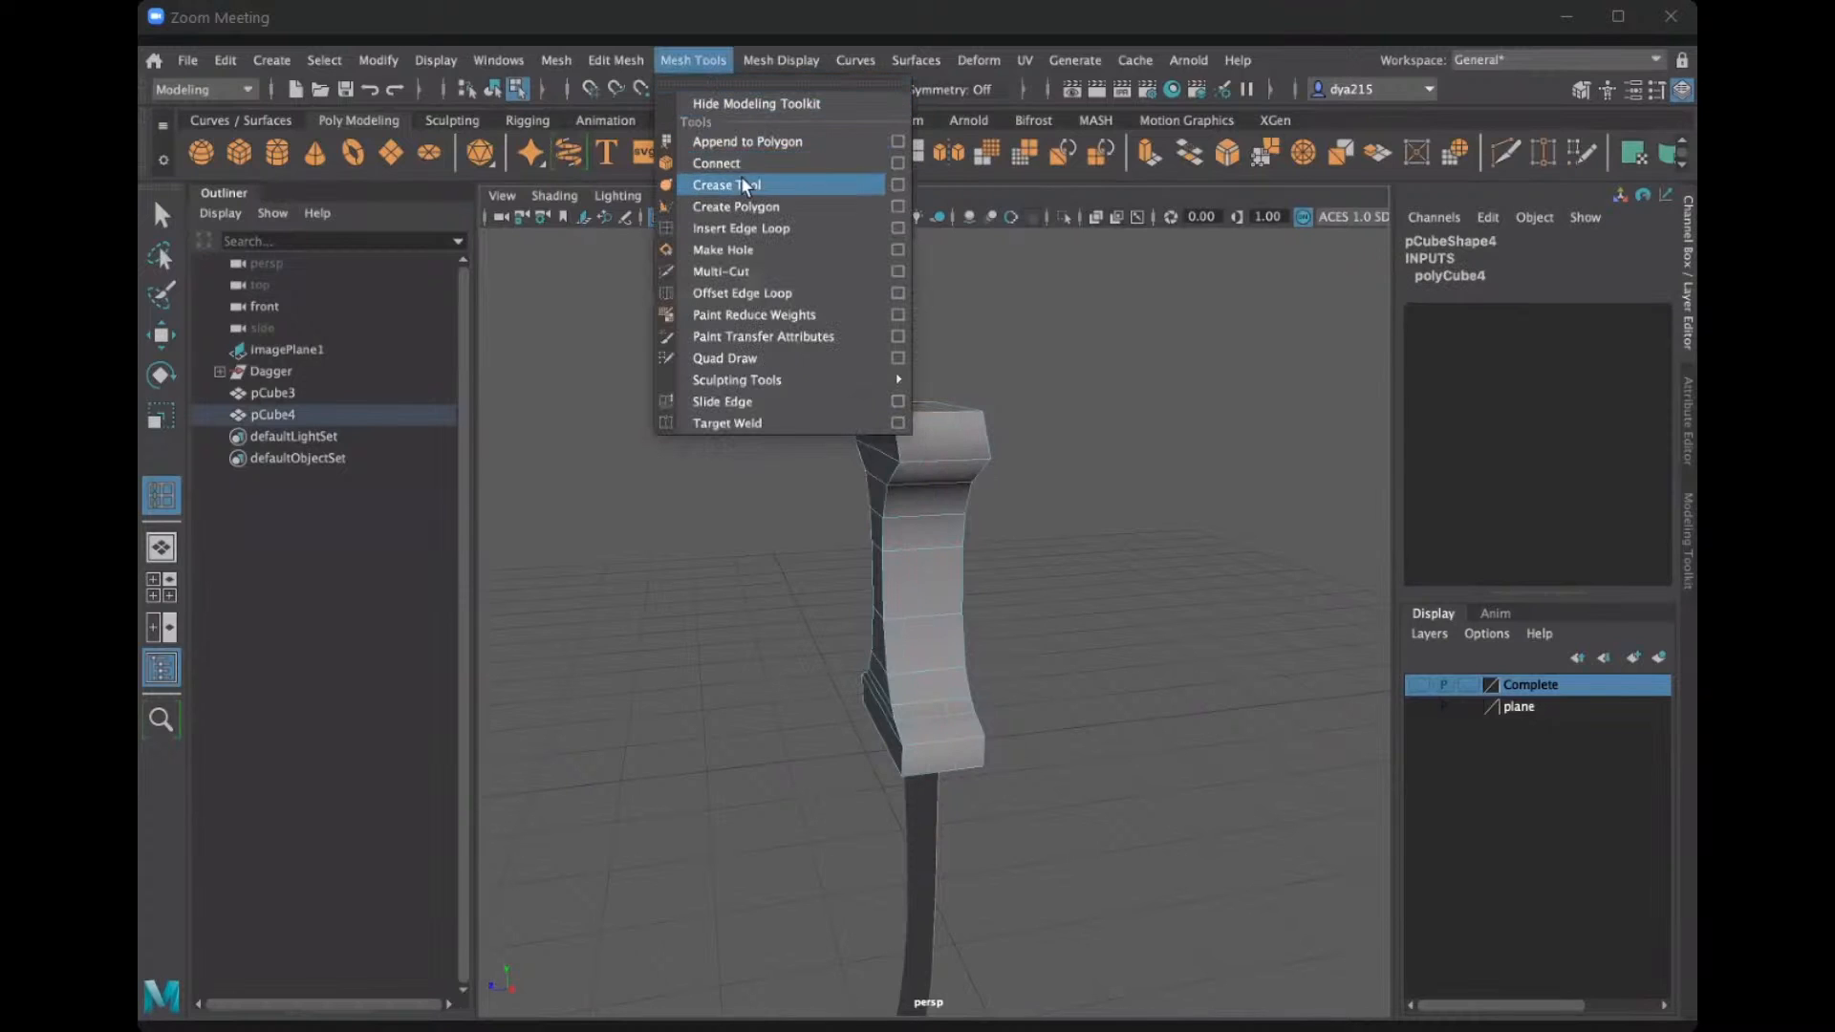
click(898, 229)
double_click(493, 312)
text(1)
key(Return)
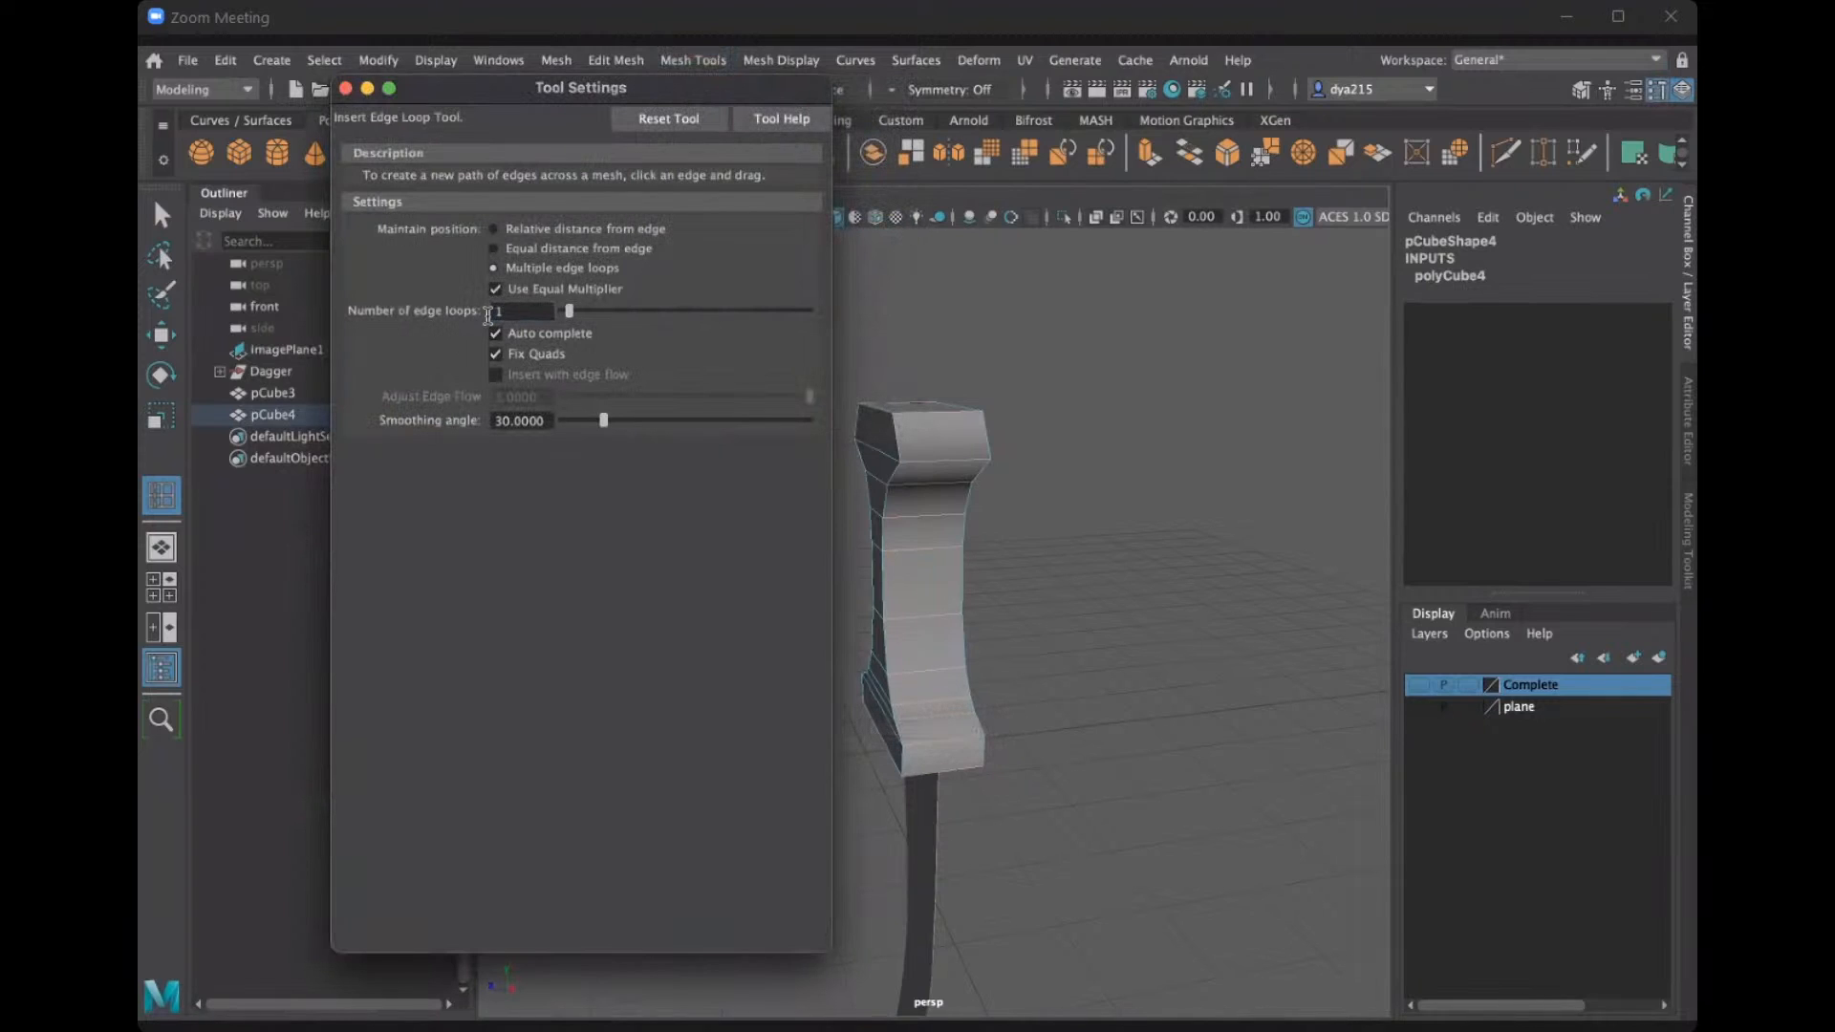
click(346, 89)
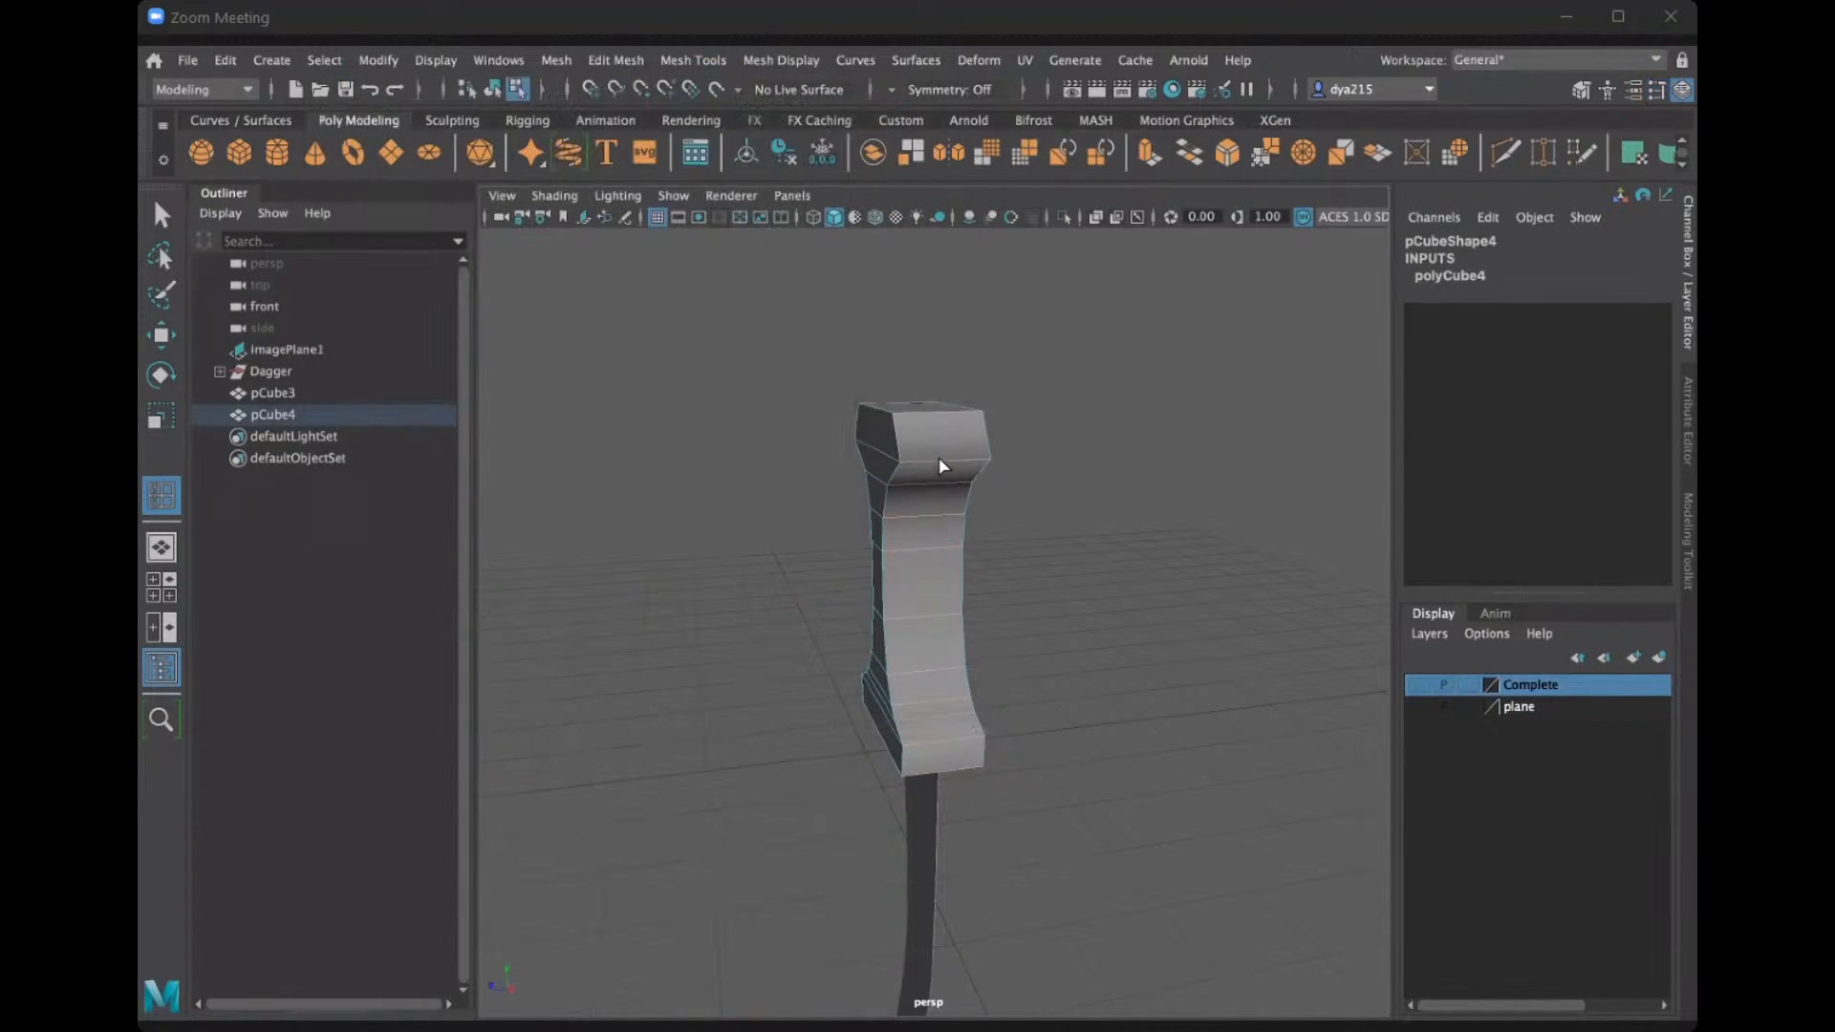
Insert one centred lengthwise edge loop along the hilt's narrow sides and another down the middle of its broad faces.
click(938, 458)
mouse_move(995, 438)
alt+mouse_down()
mouse_move(950, 478)
mouse_move(963, 435)
alt+mouse_up()
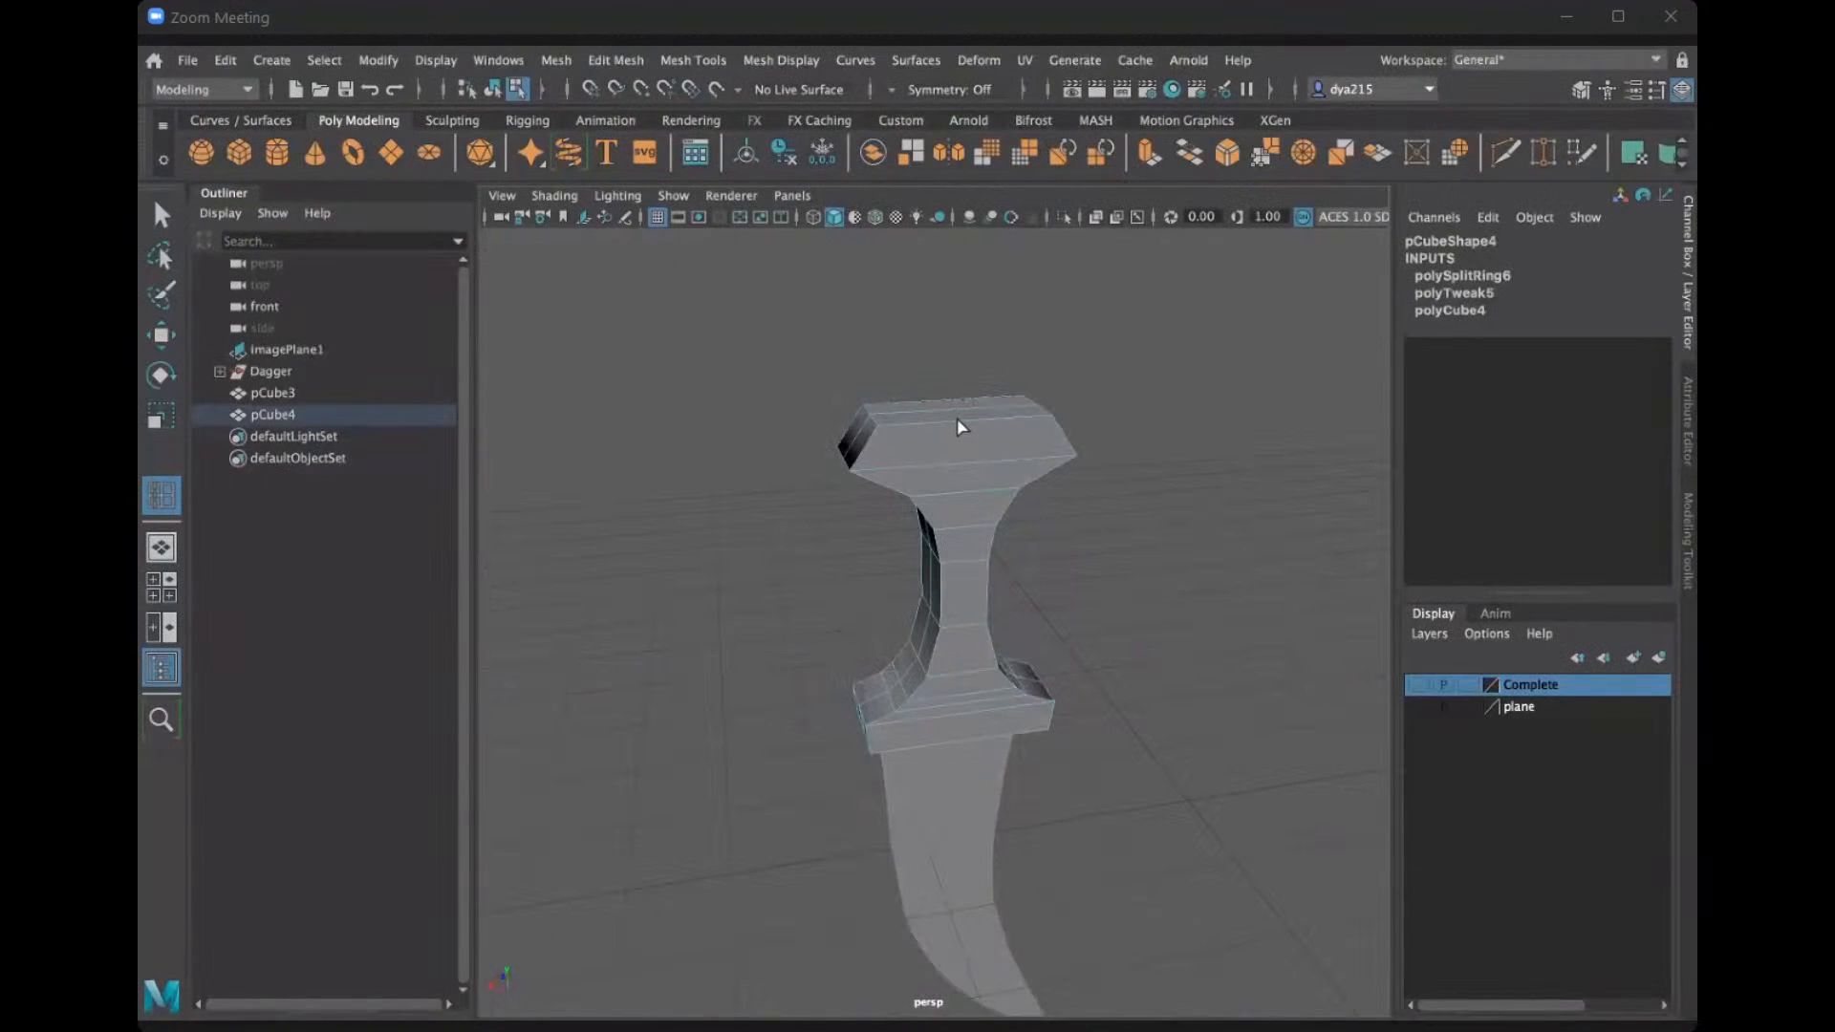
click(956, 424)
alt+drag(1118, 496, 860, 479)
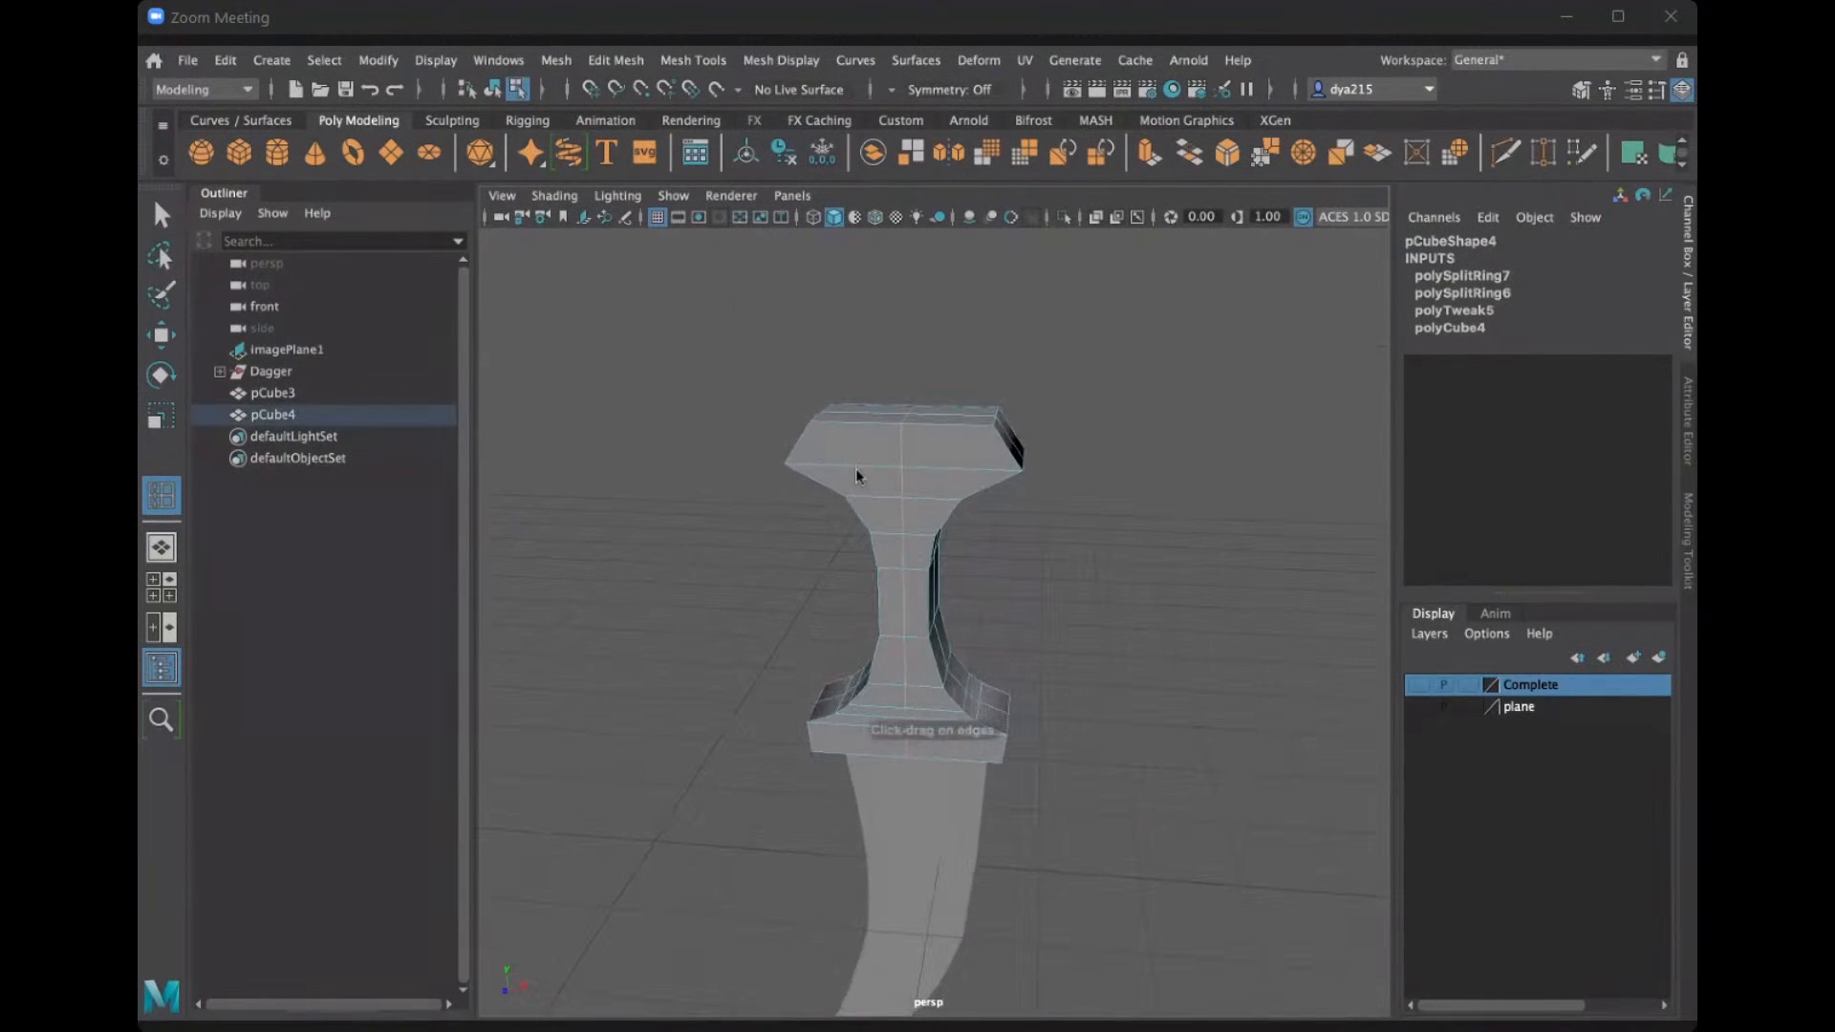
click(161, 214)
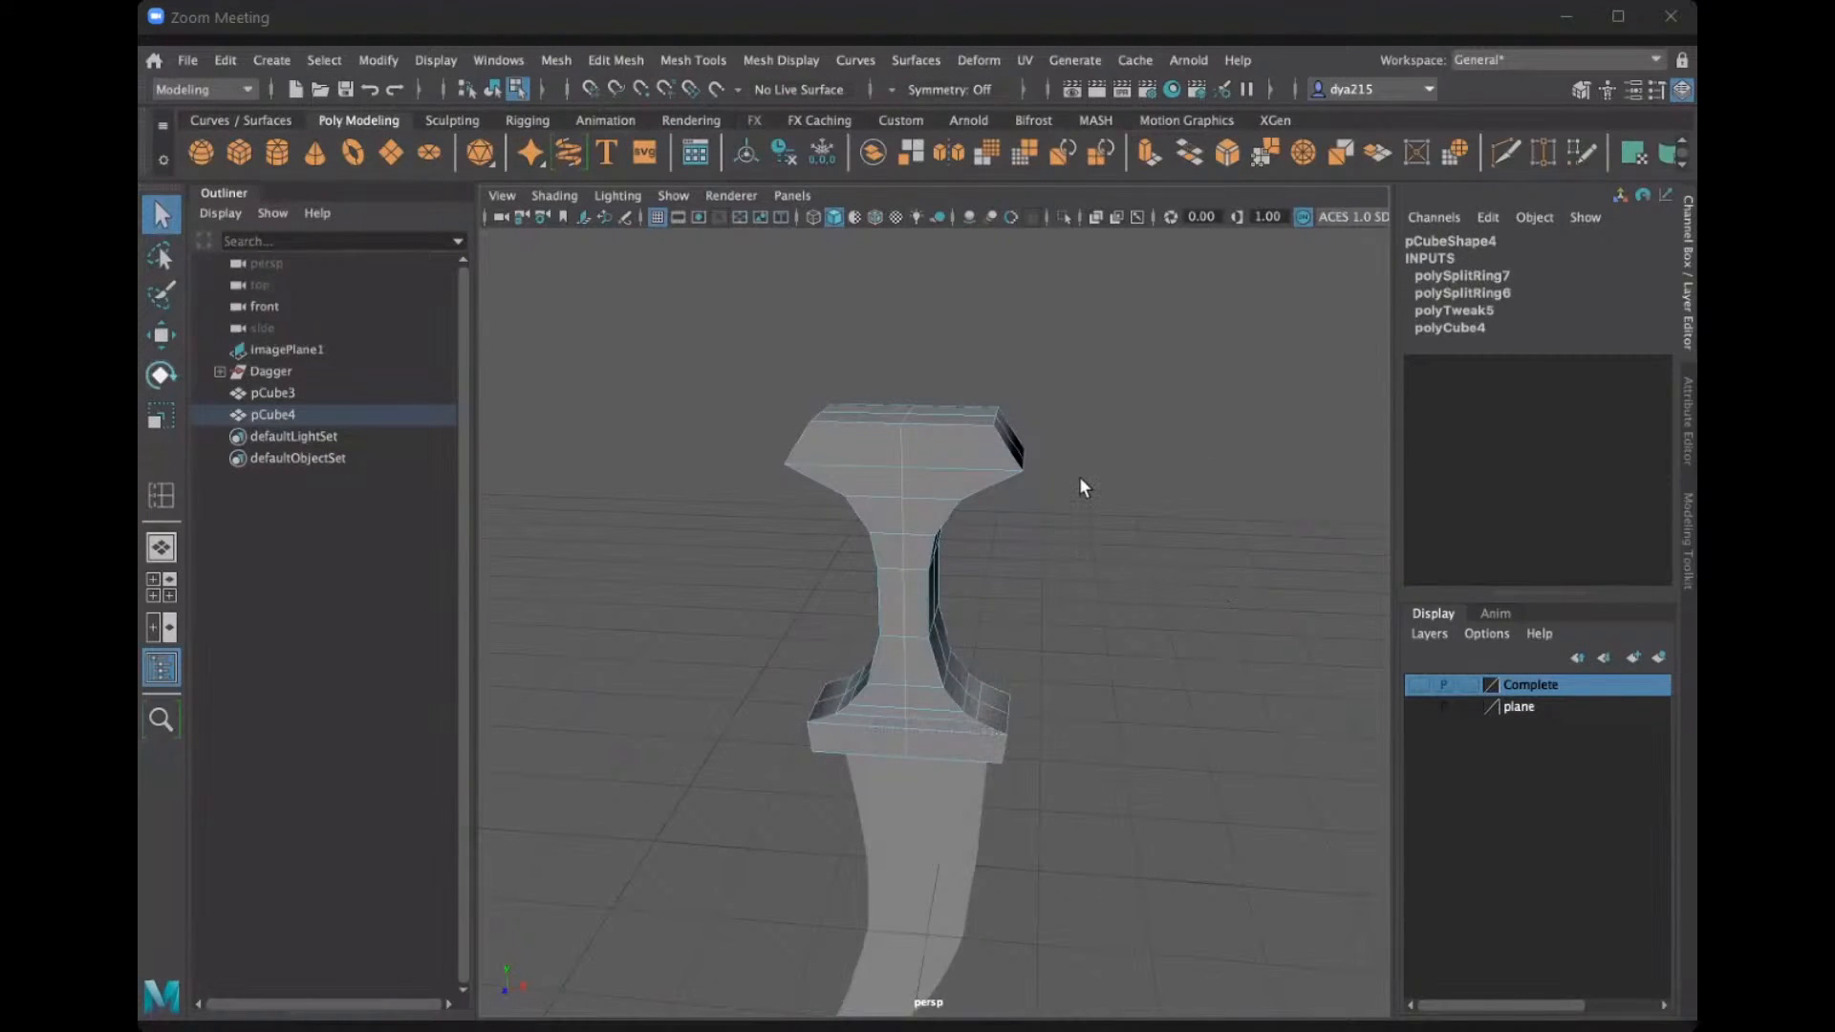
click(1093, 401)
alt+drag(1105, 455, 1021, 459)
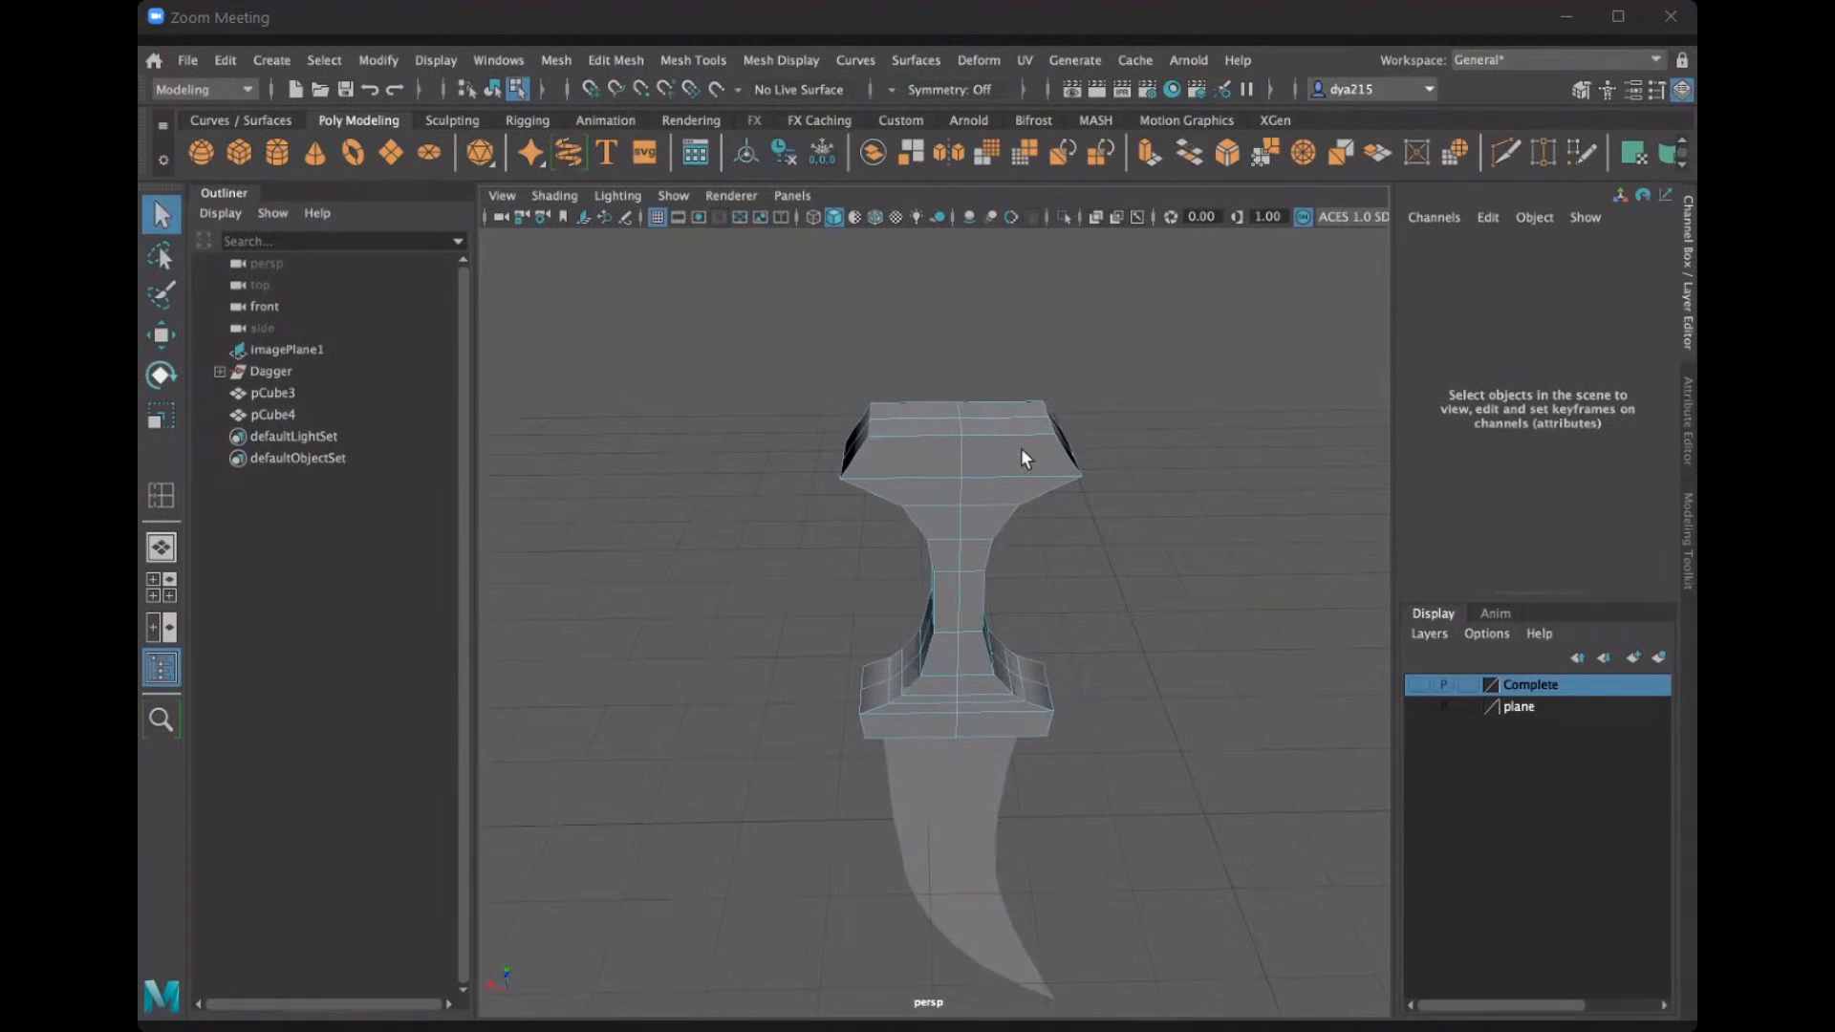
Select the outline edges of the hilt's front and back faces, working around the whole silhouette.
click(960, 451)
alt+drag(987, 450, 896, 419)
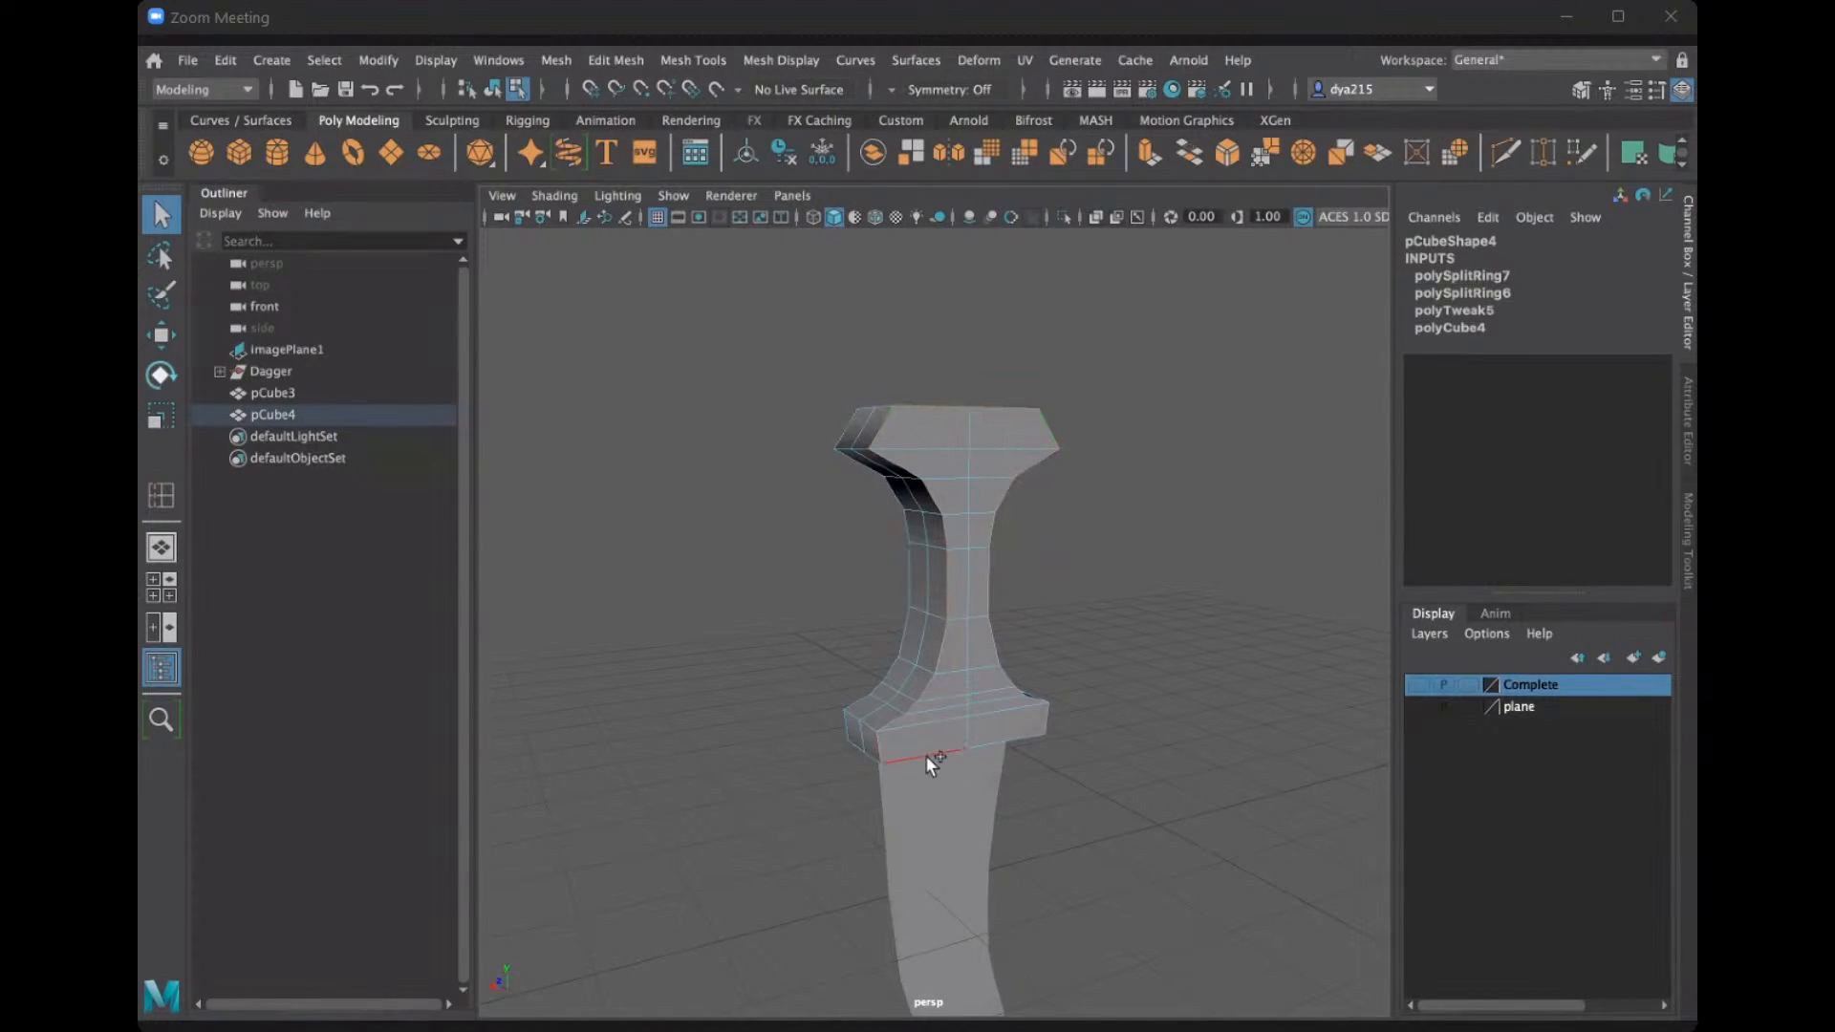
alt+drag(1089, 732, 898, 462)
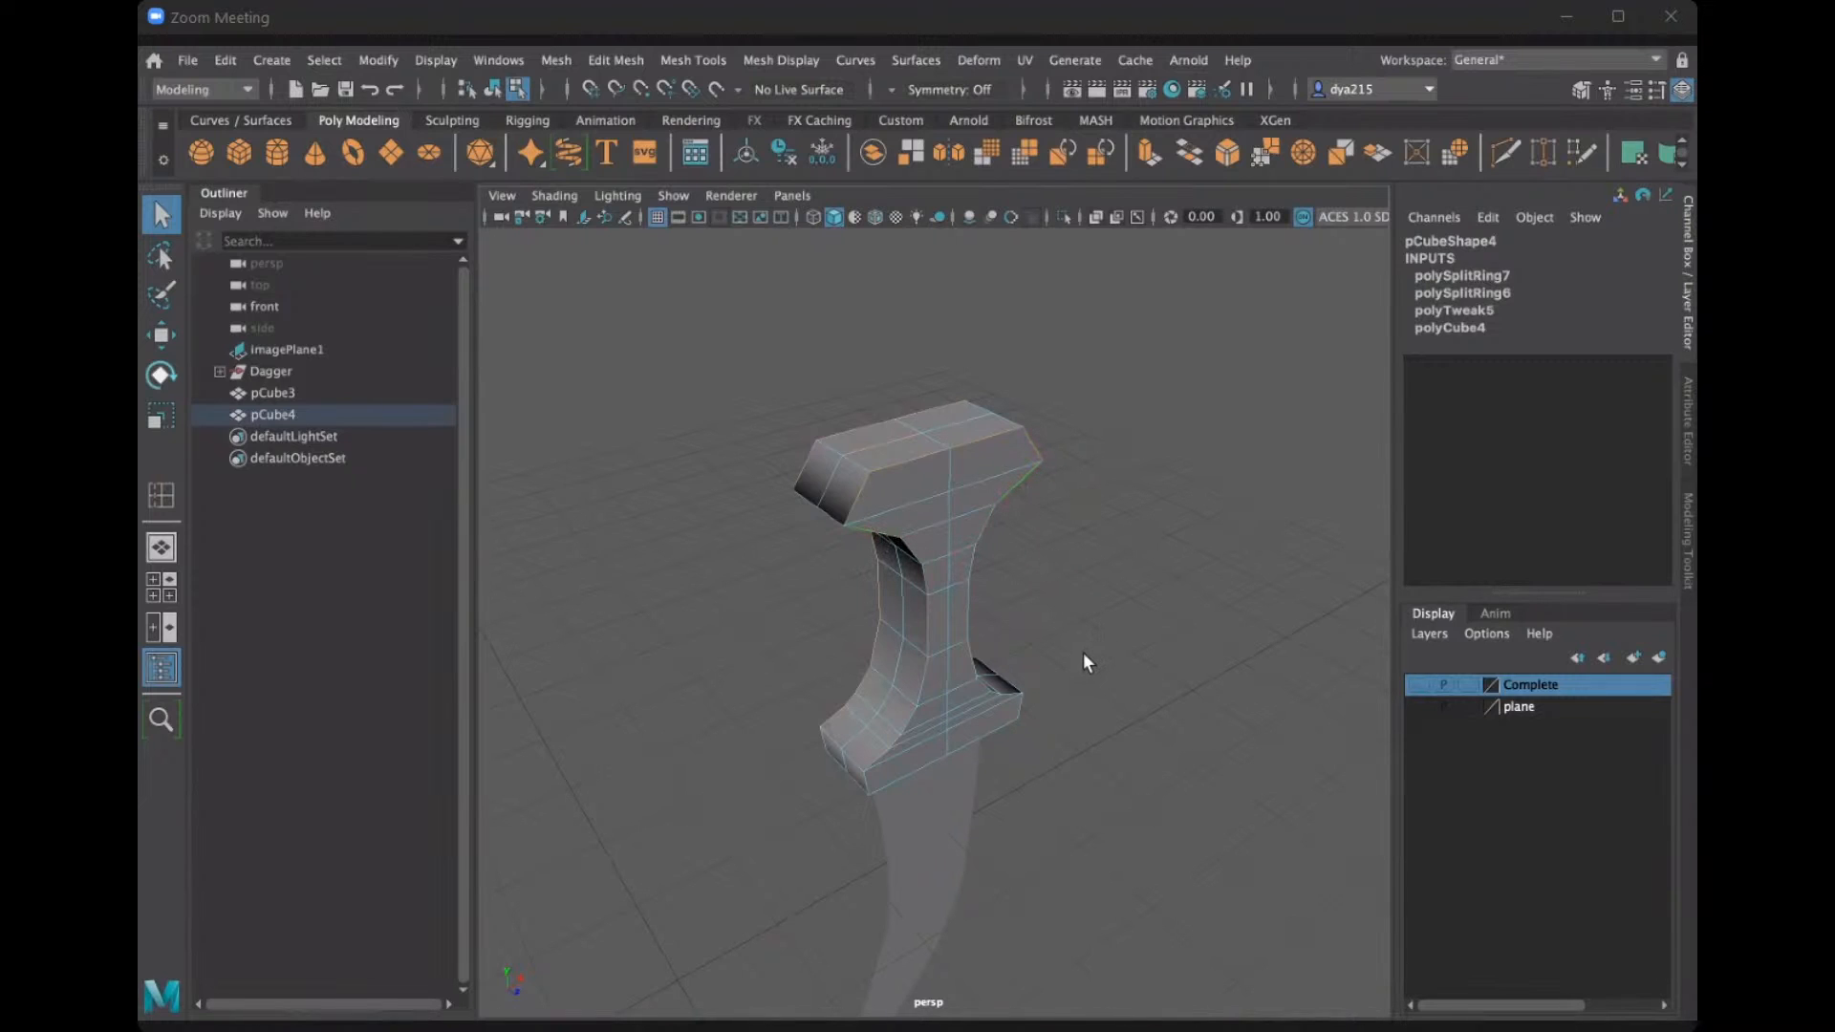
alt+drag(1084, 656, 684, 268)
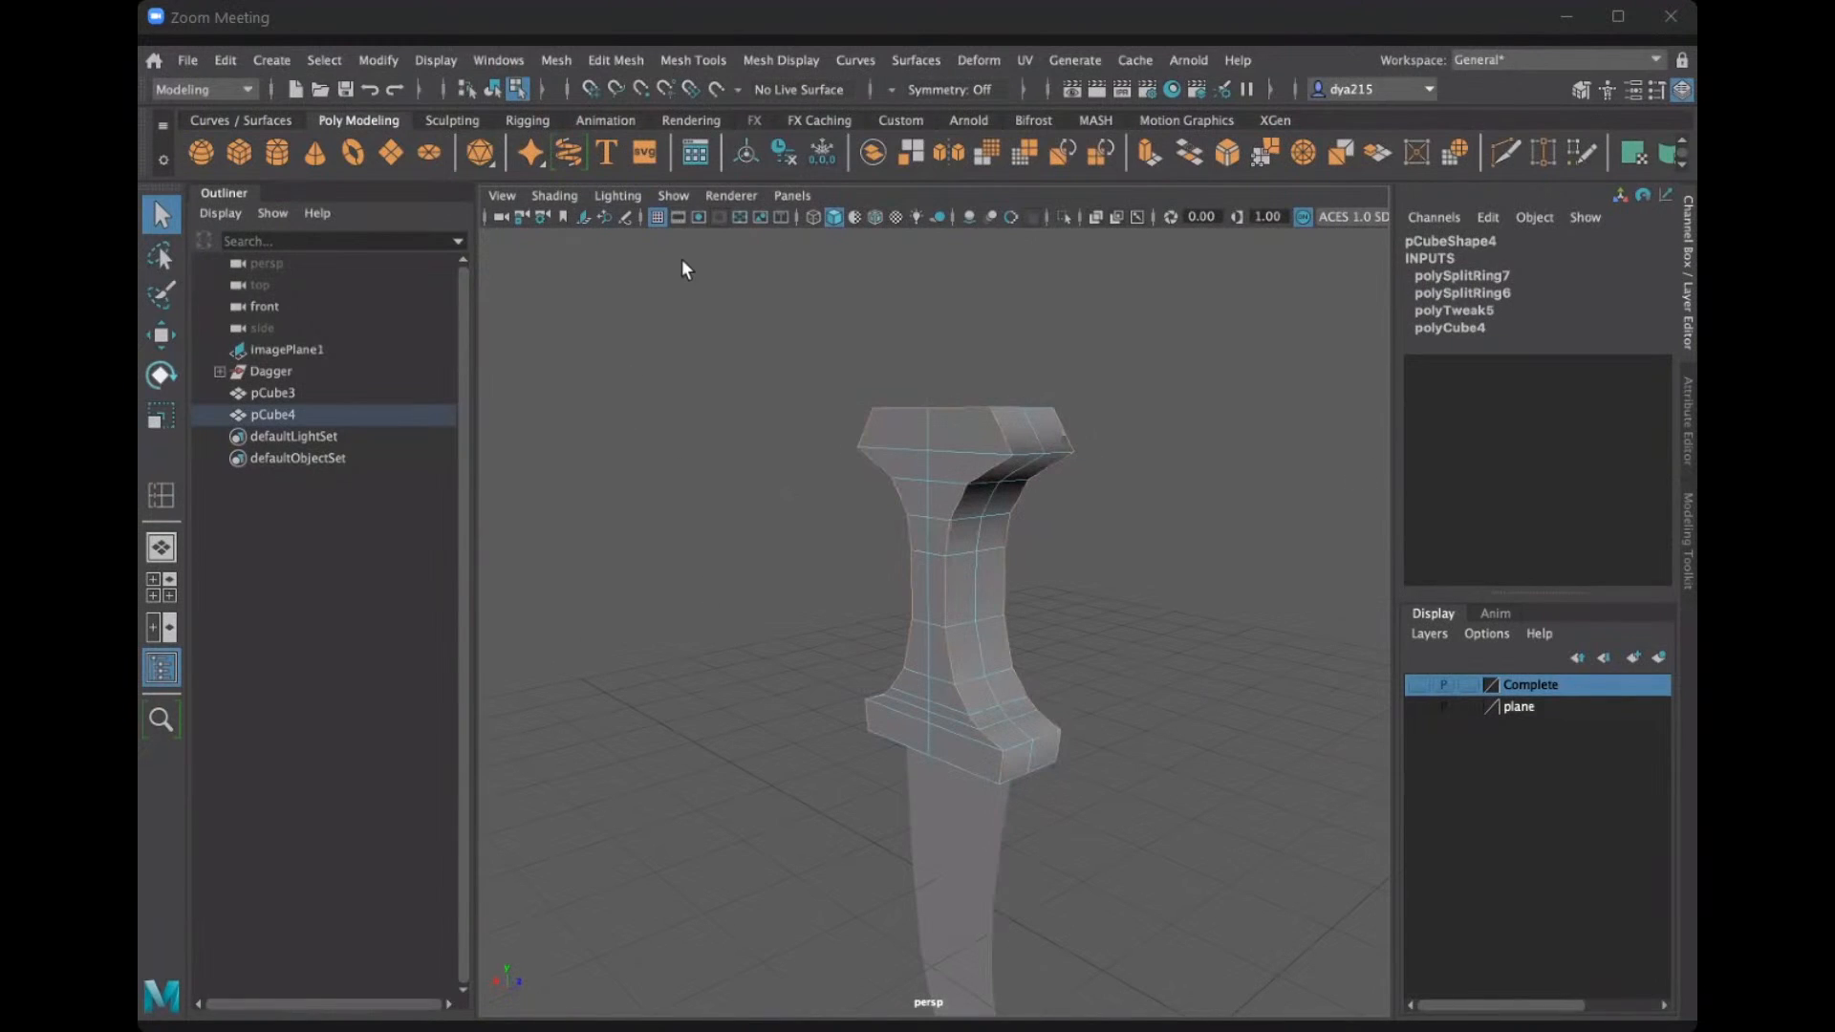
Try to bevel the selected hilt outline edges with a fraction of 1 and 6 segments.
click(623, 63)
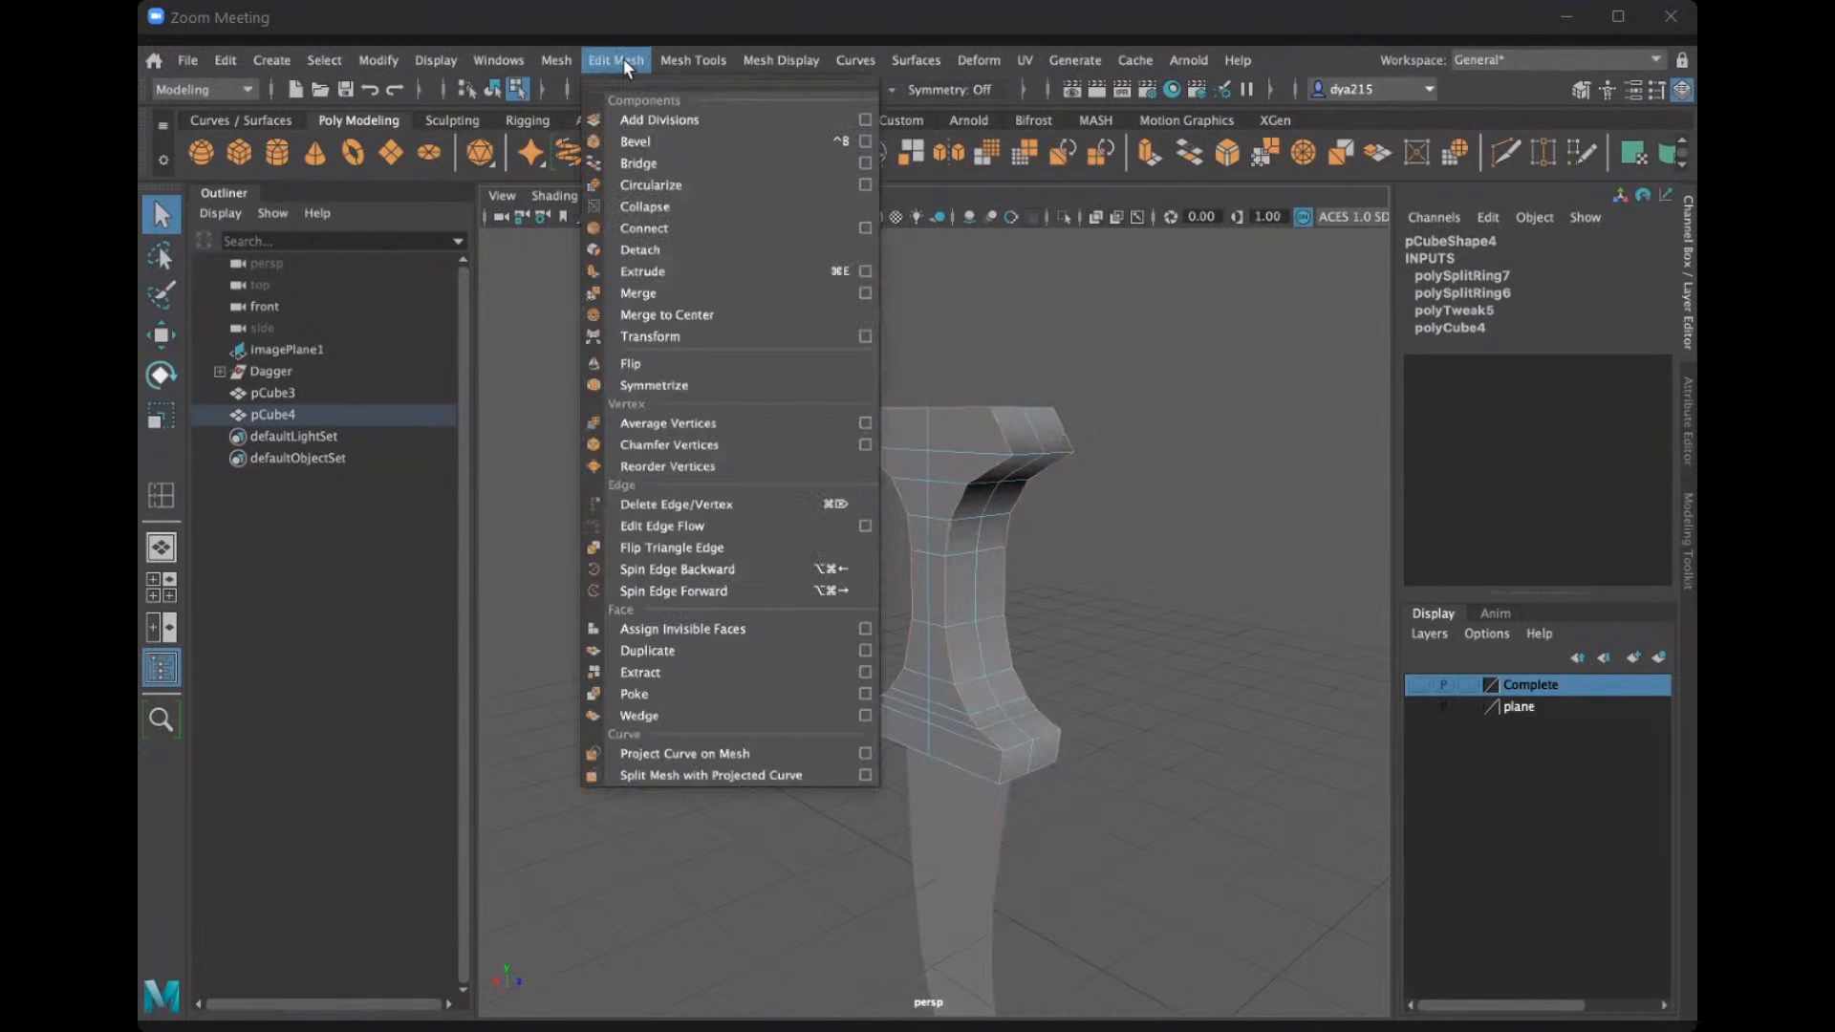
click(666, 143)
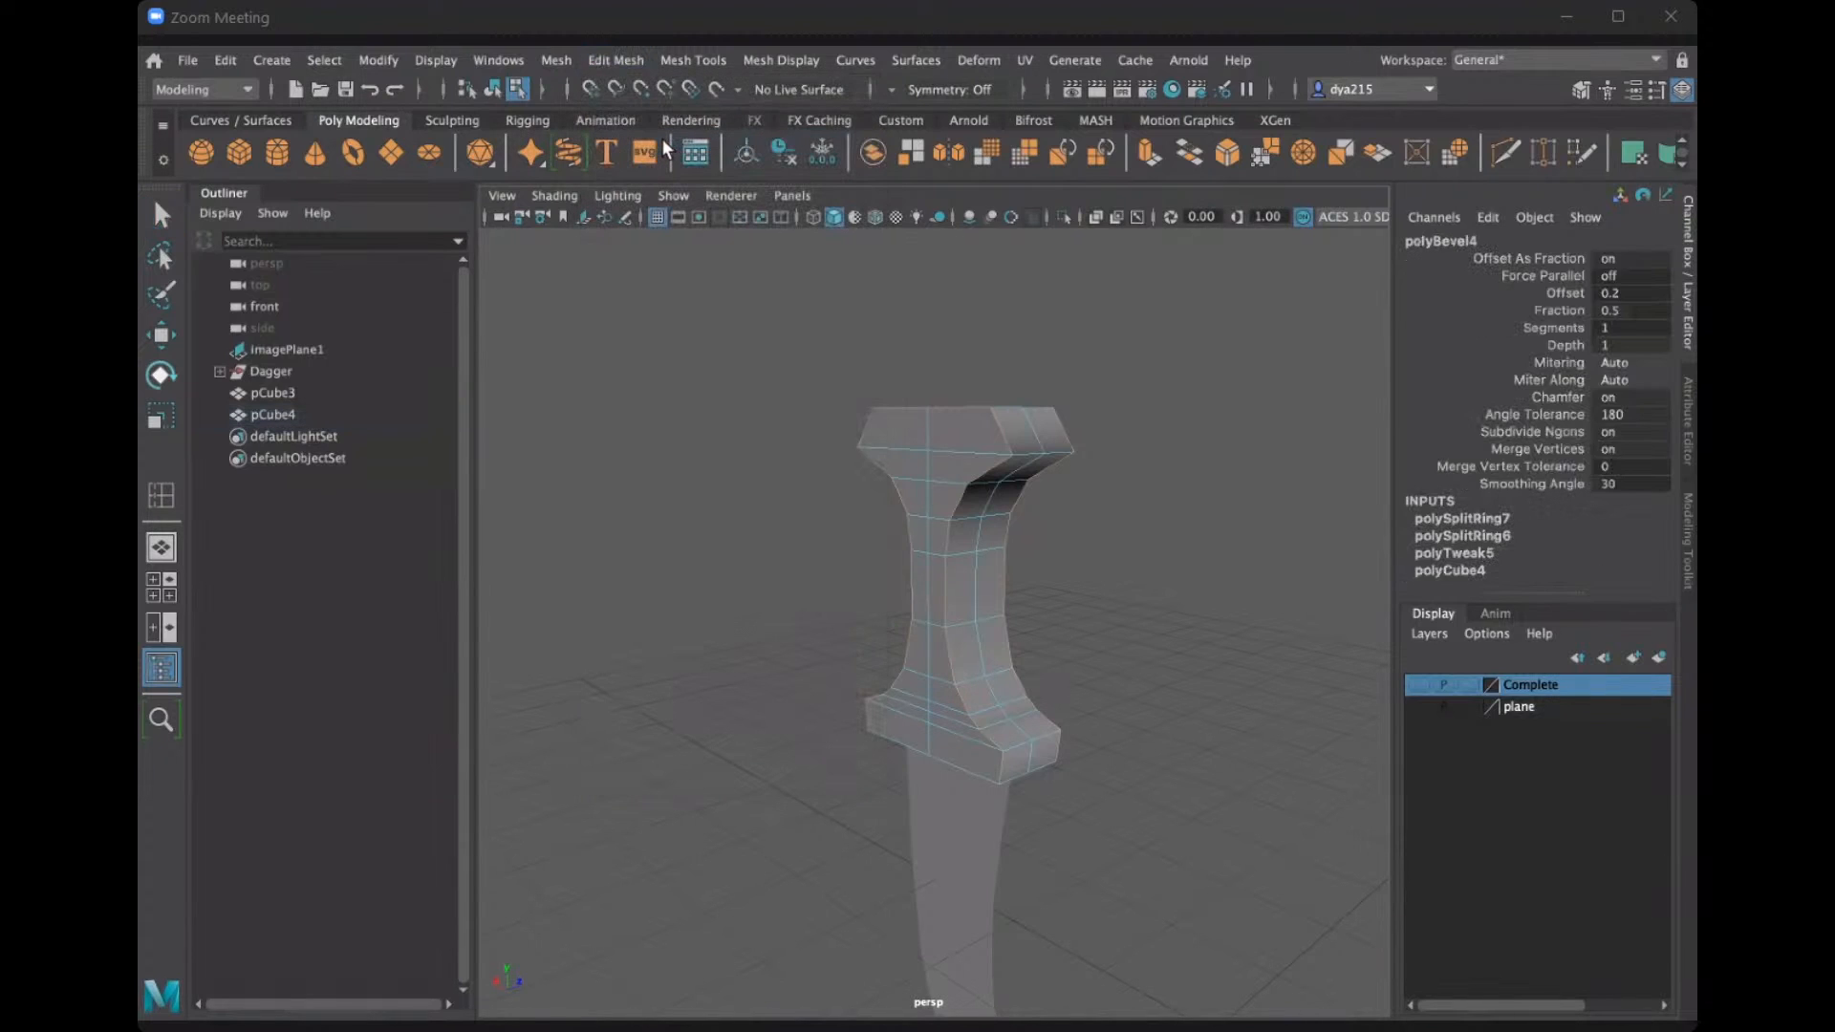
alt+drag(963, 530, 1255, 638)
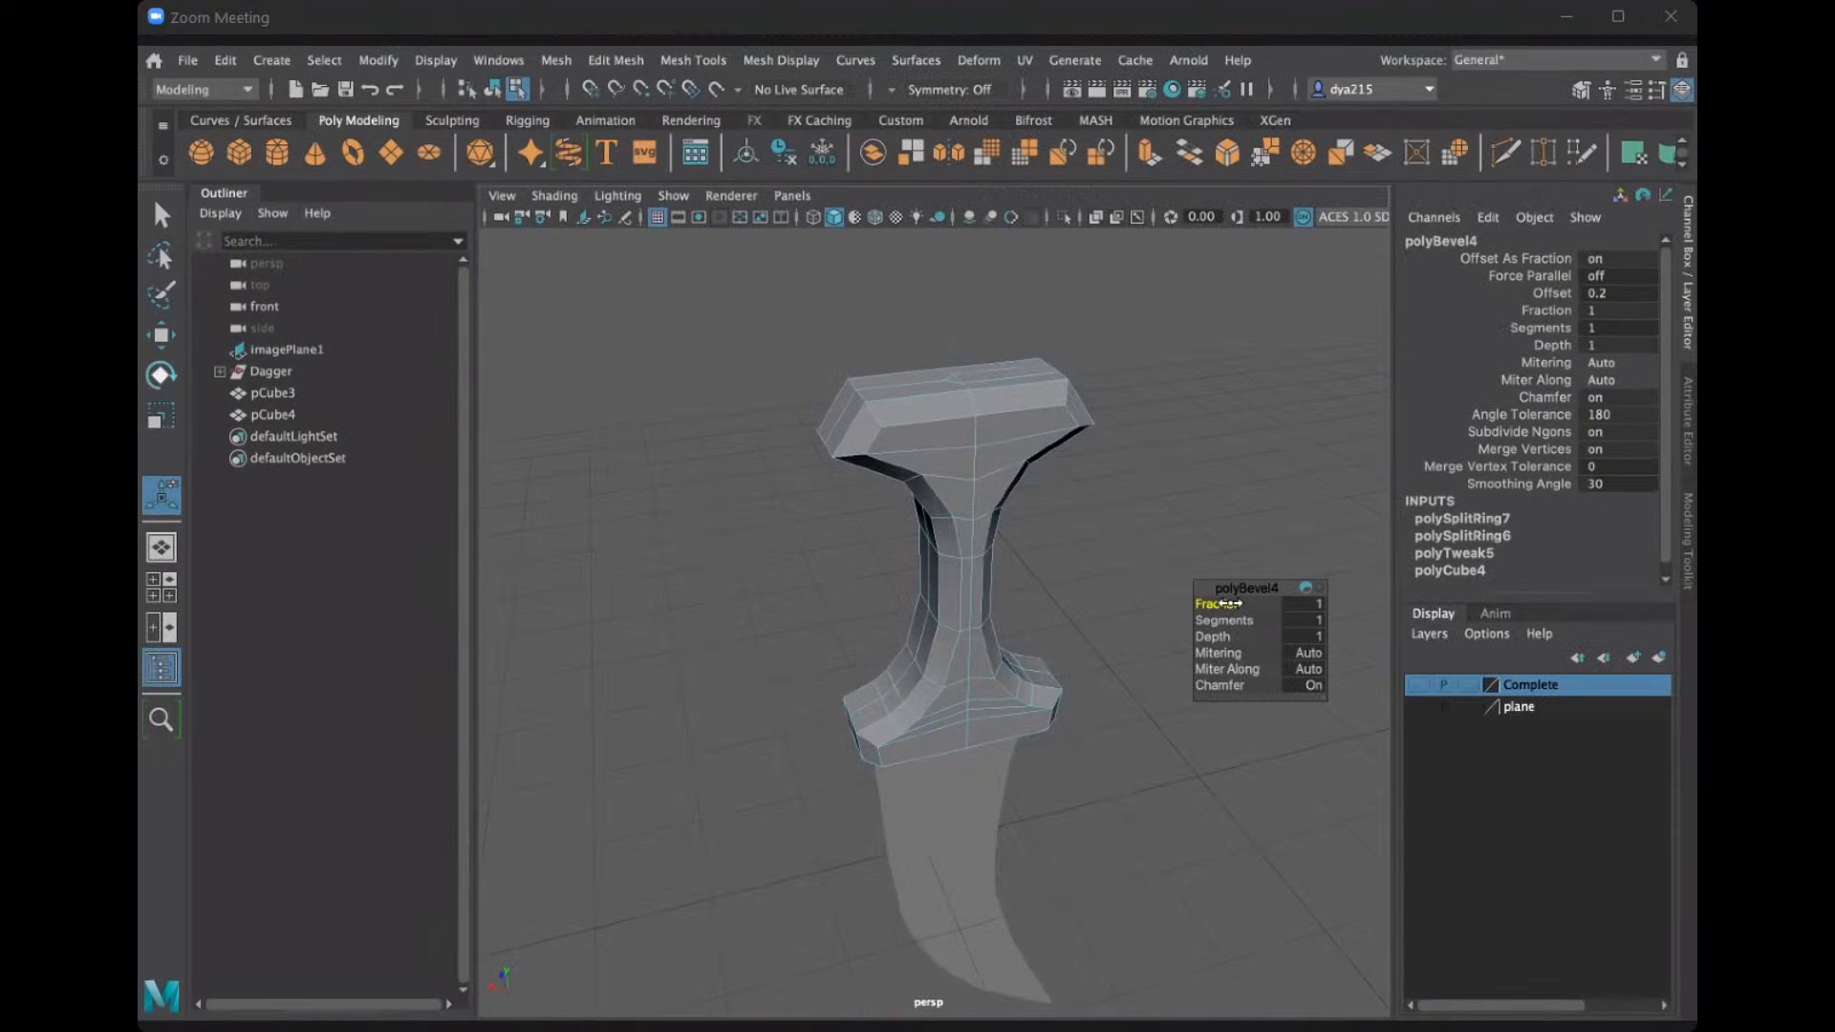
drag(1216, 603, 1246, 598)
alt+drag(1128, 524, 774, 576)
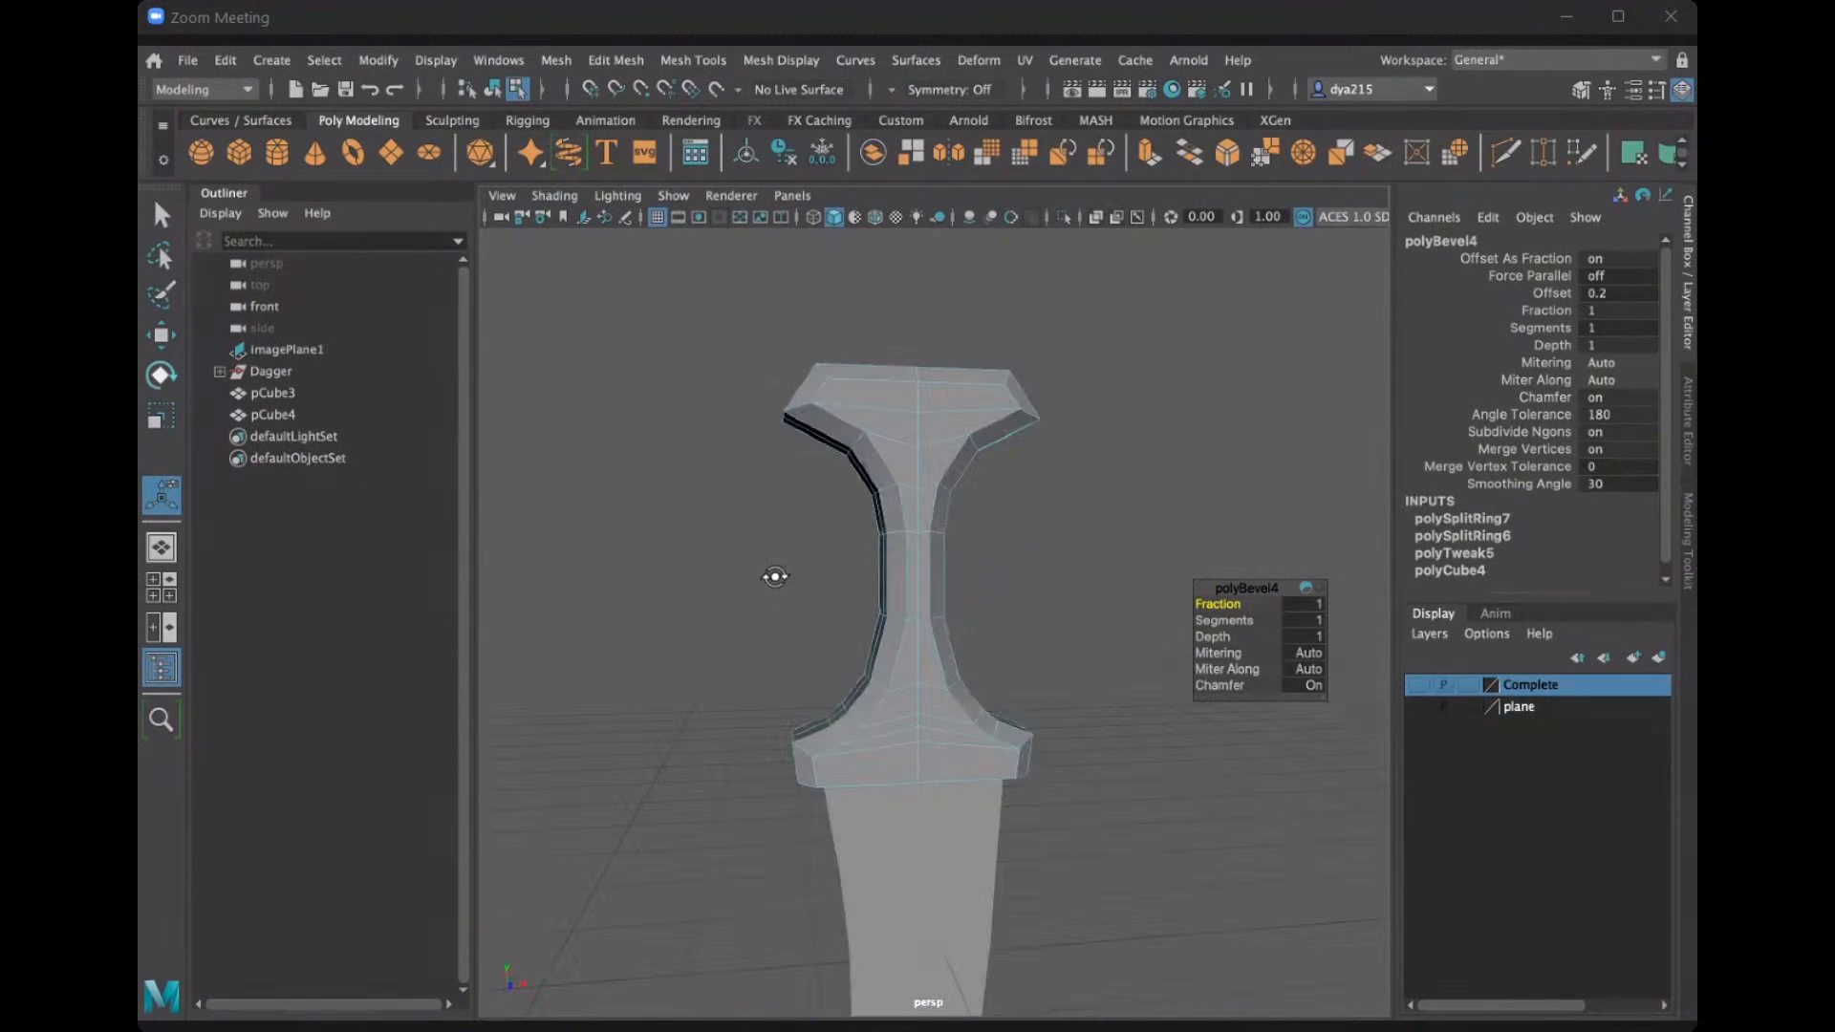
alt+drag(811, 562, 1243, 620)
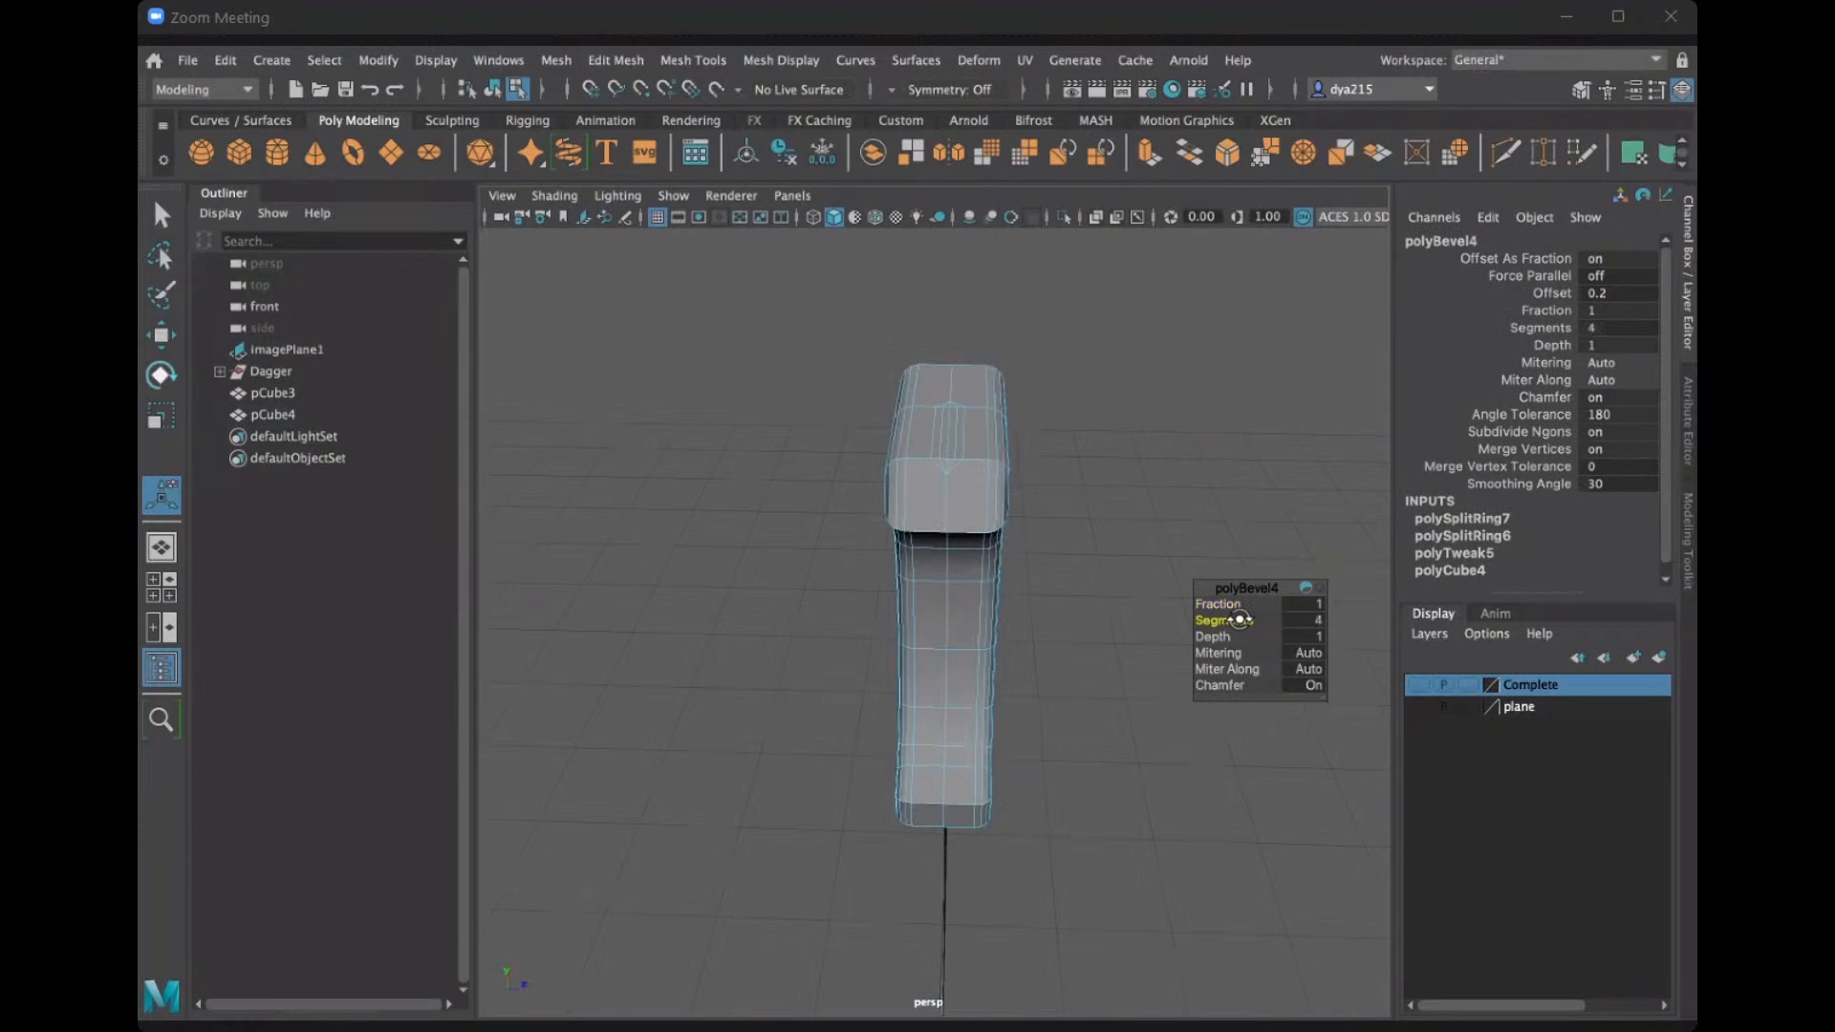
alt+drag(1053, 594, 1260, 600)
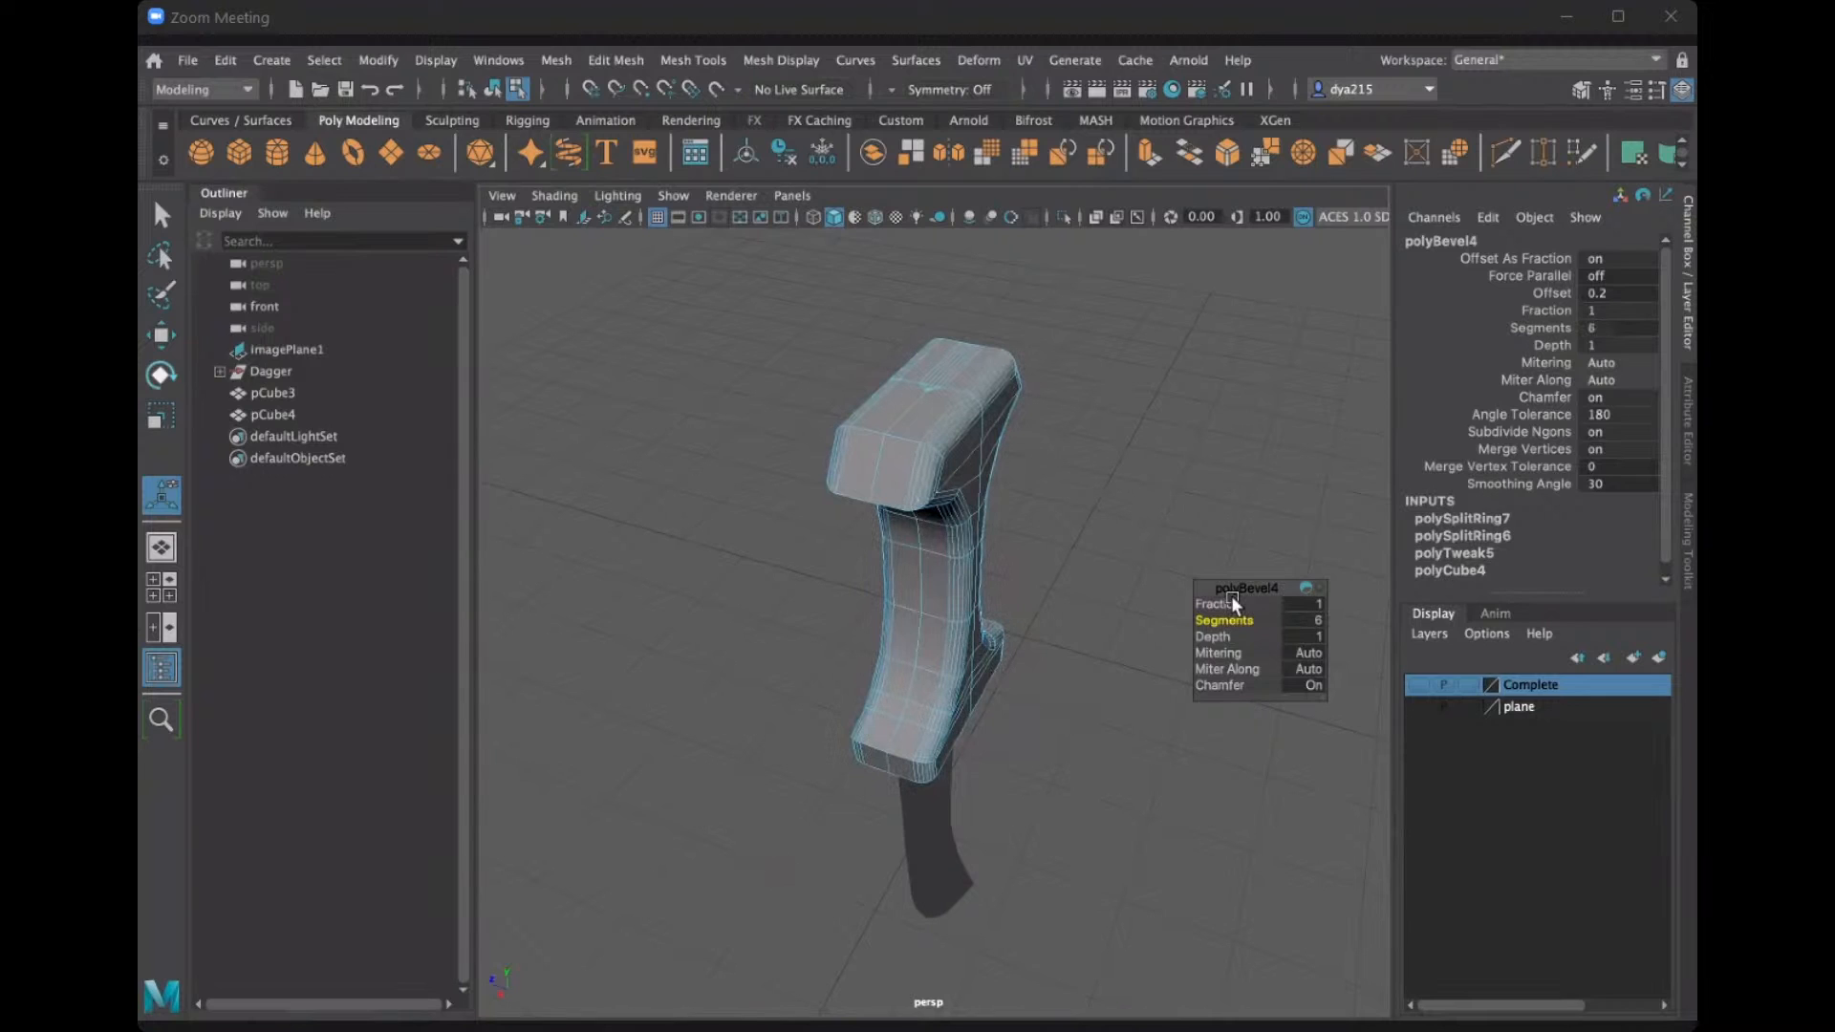
Inspect the beveled pommel, grip and guard for unevenly beveled edges, and undo the bevel.
alt+drag(1231, 594, 960, 469)
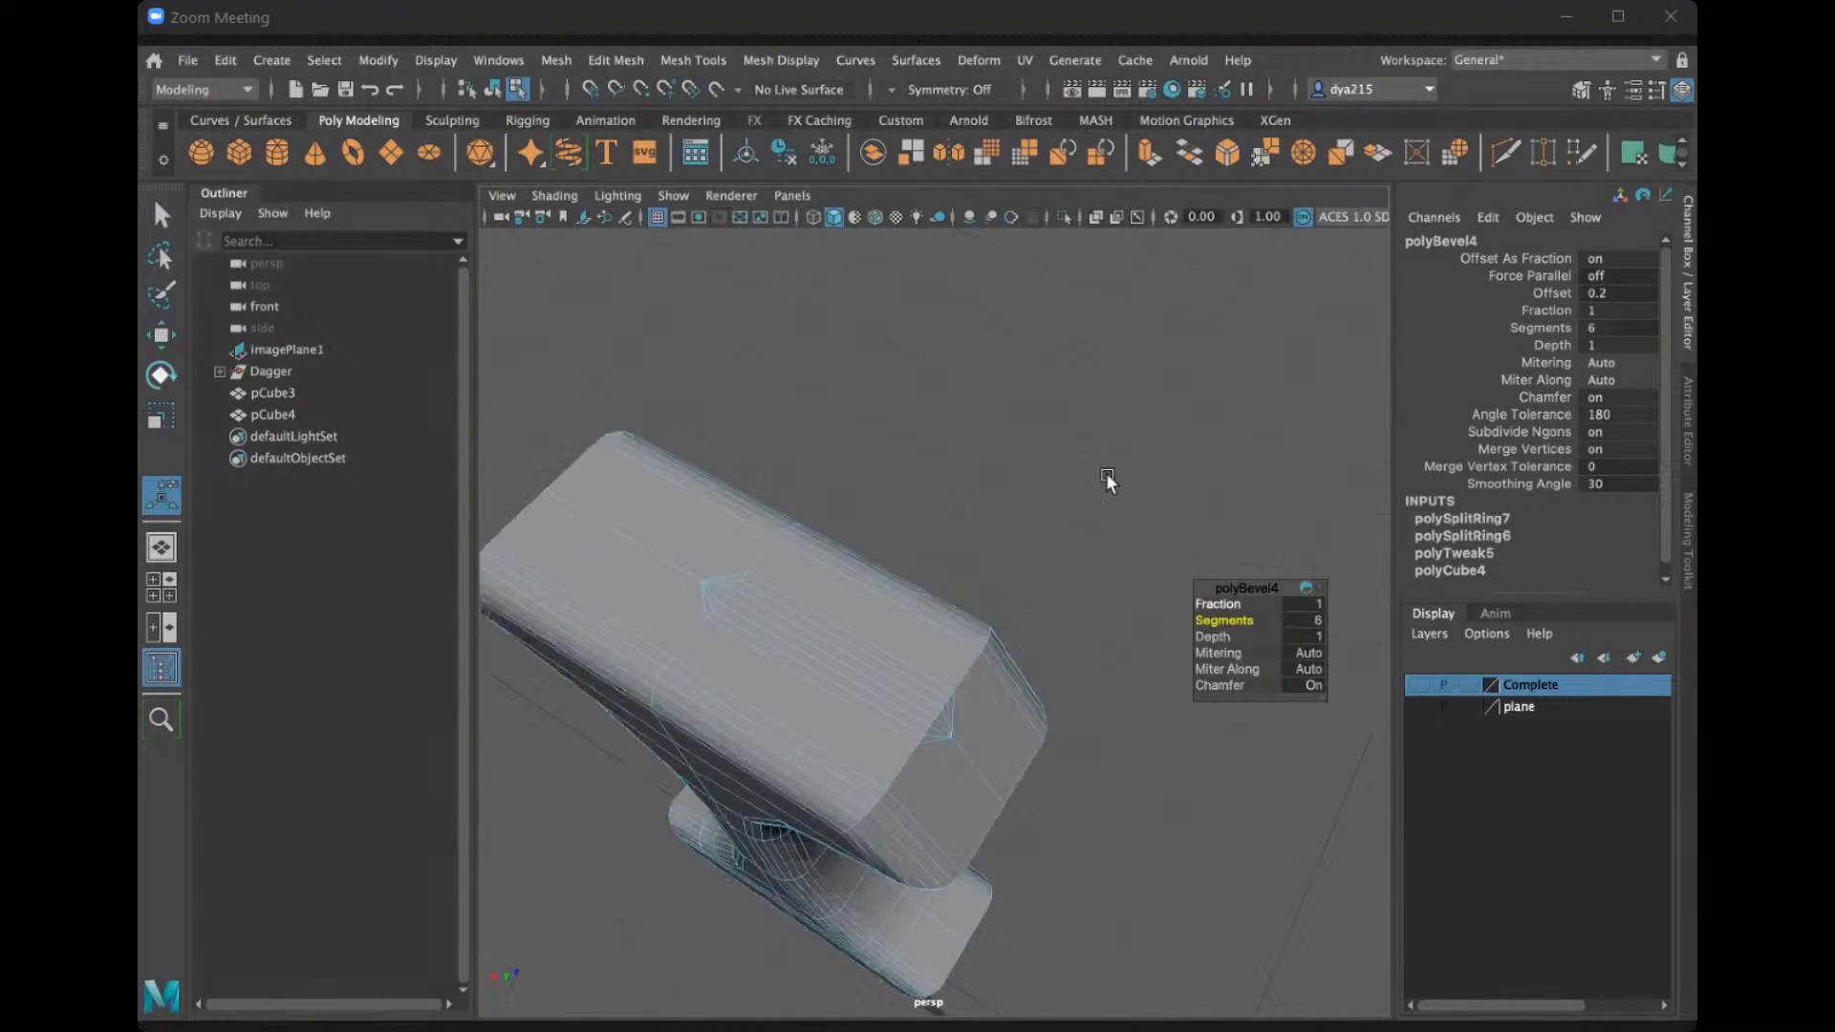
alt+drag(1105, 473, 1196, 447)
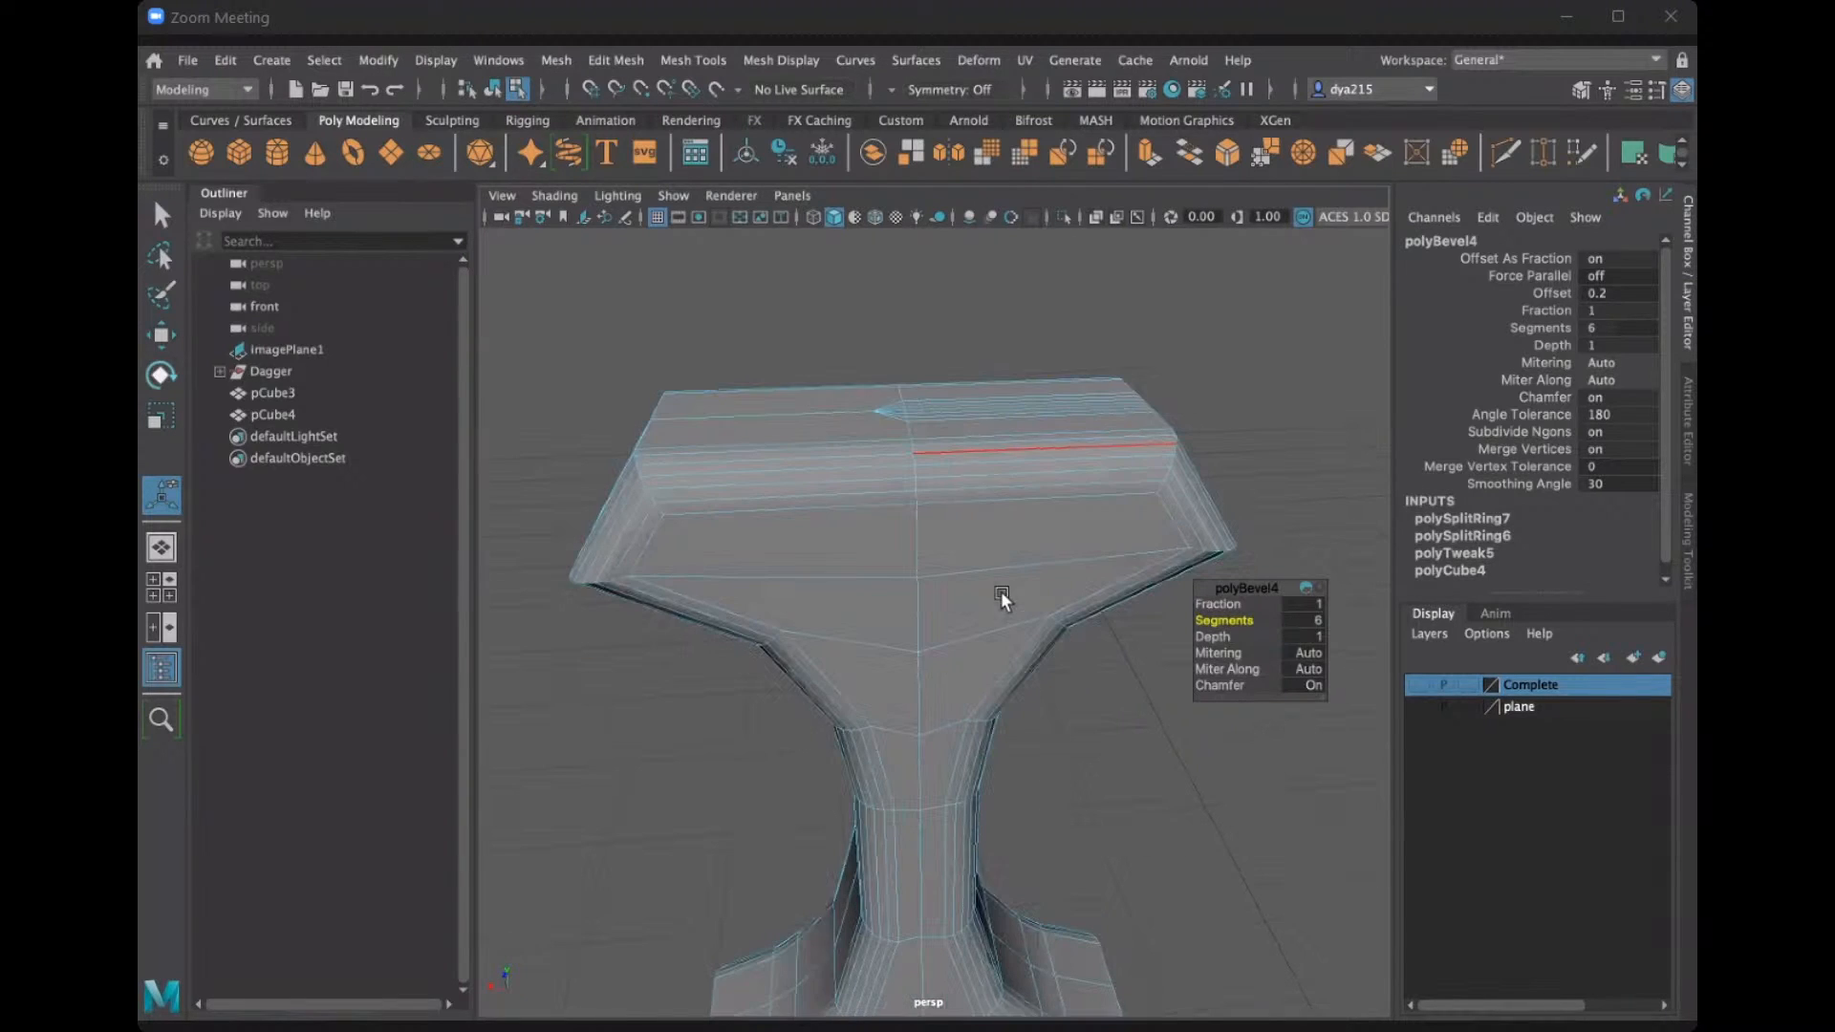
alt+drag(978, 430, 718, 516)
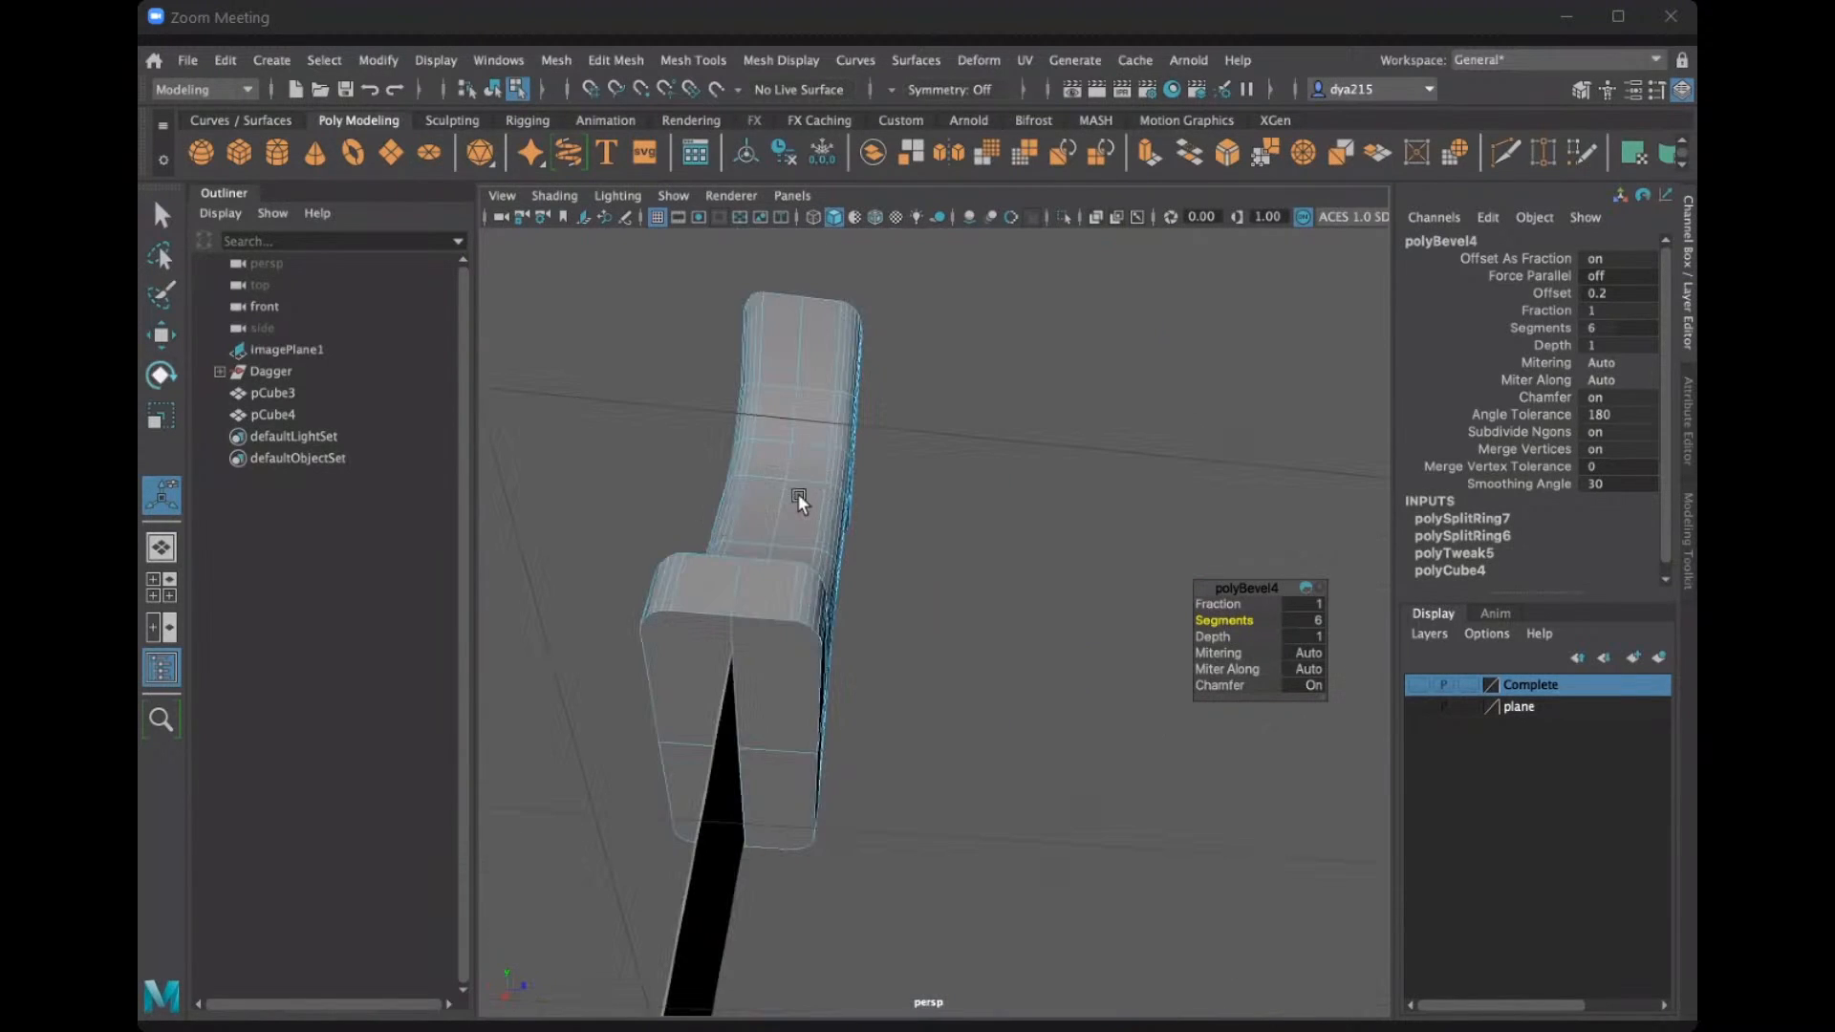
alt+drag(824, 846, 932, 733)
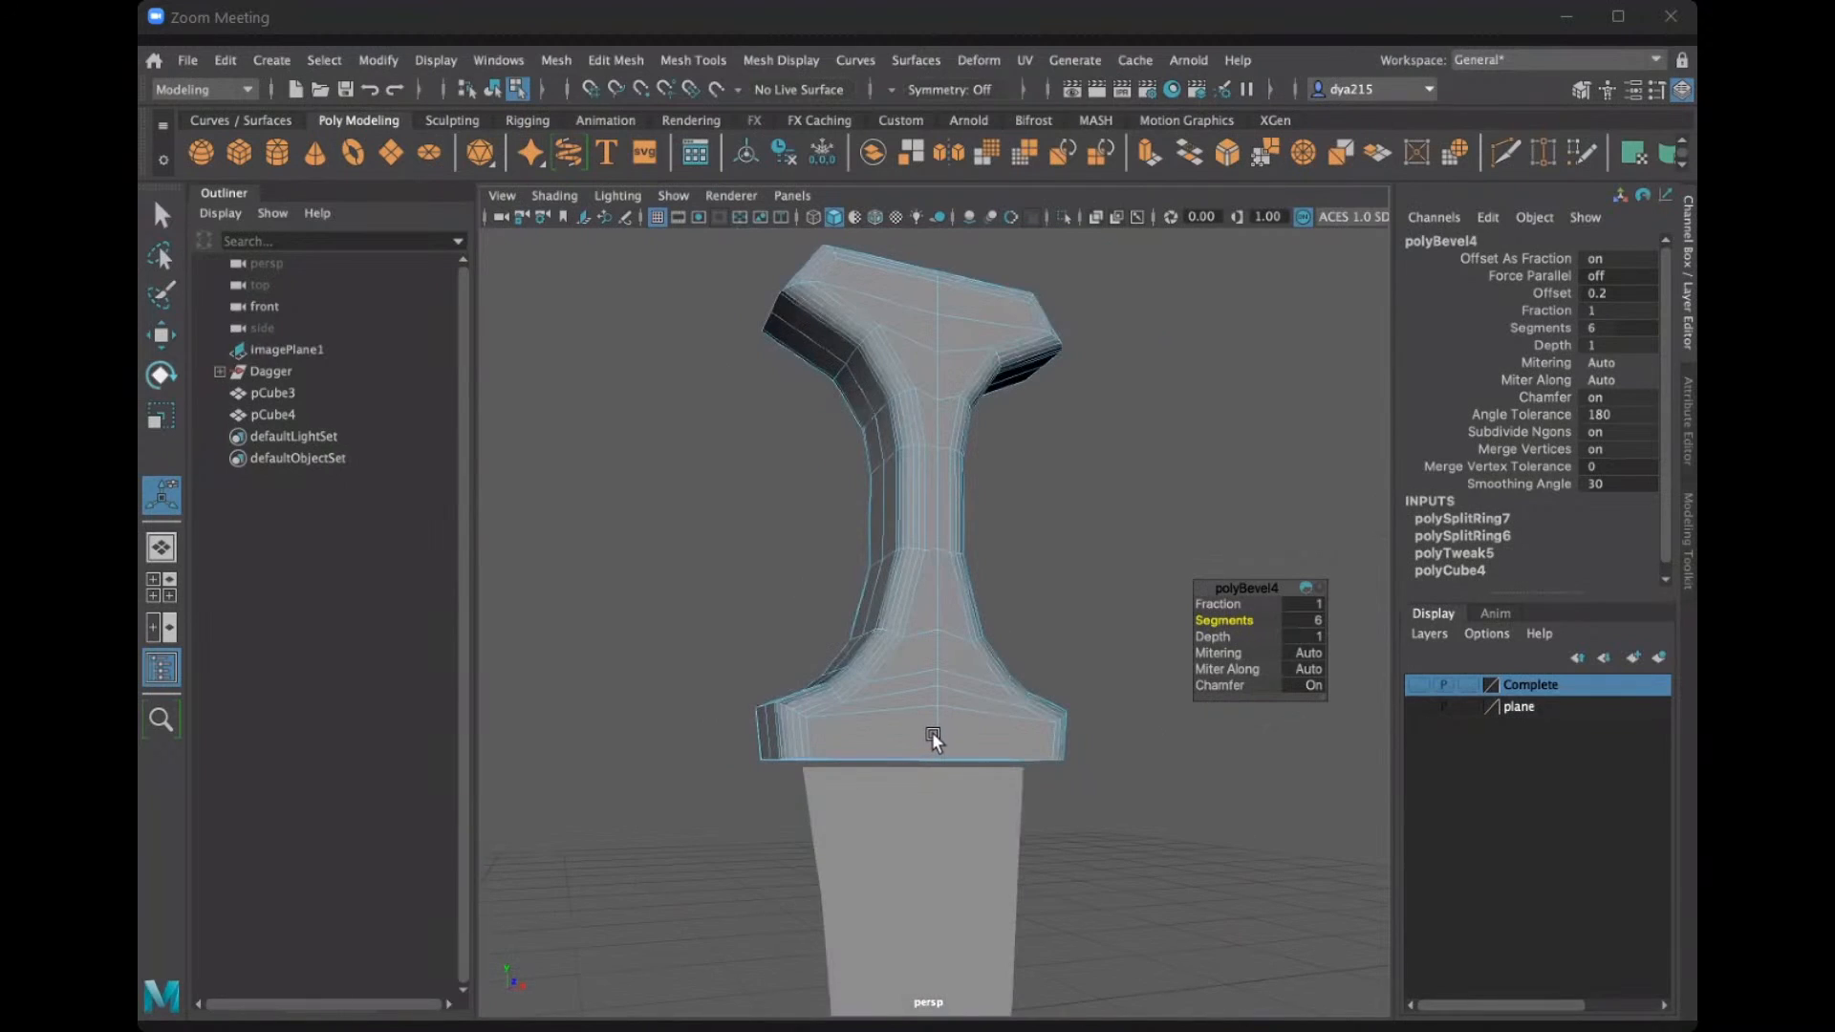
key(ctrl+z)
key(ctrl+z)
key(ctrl+z)
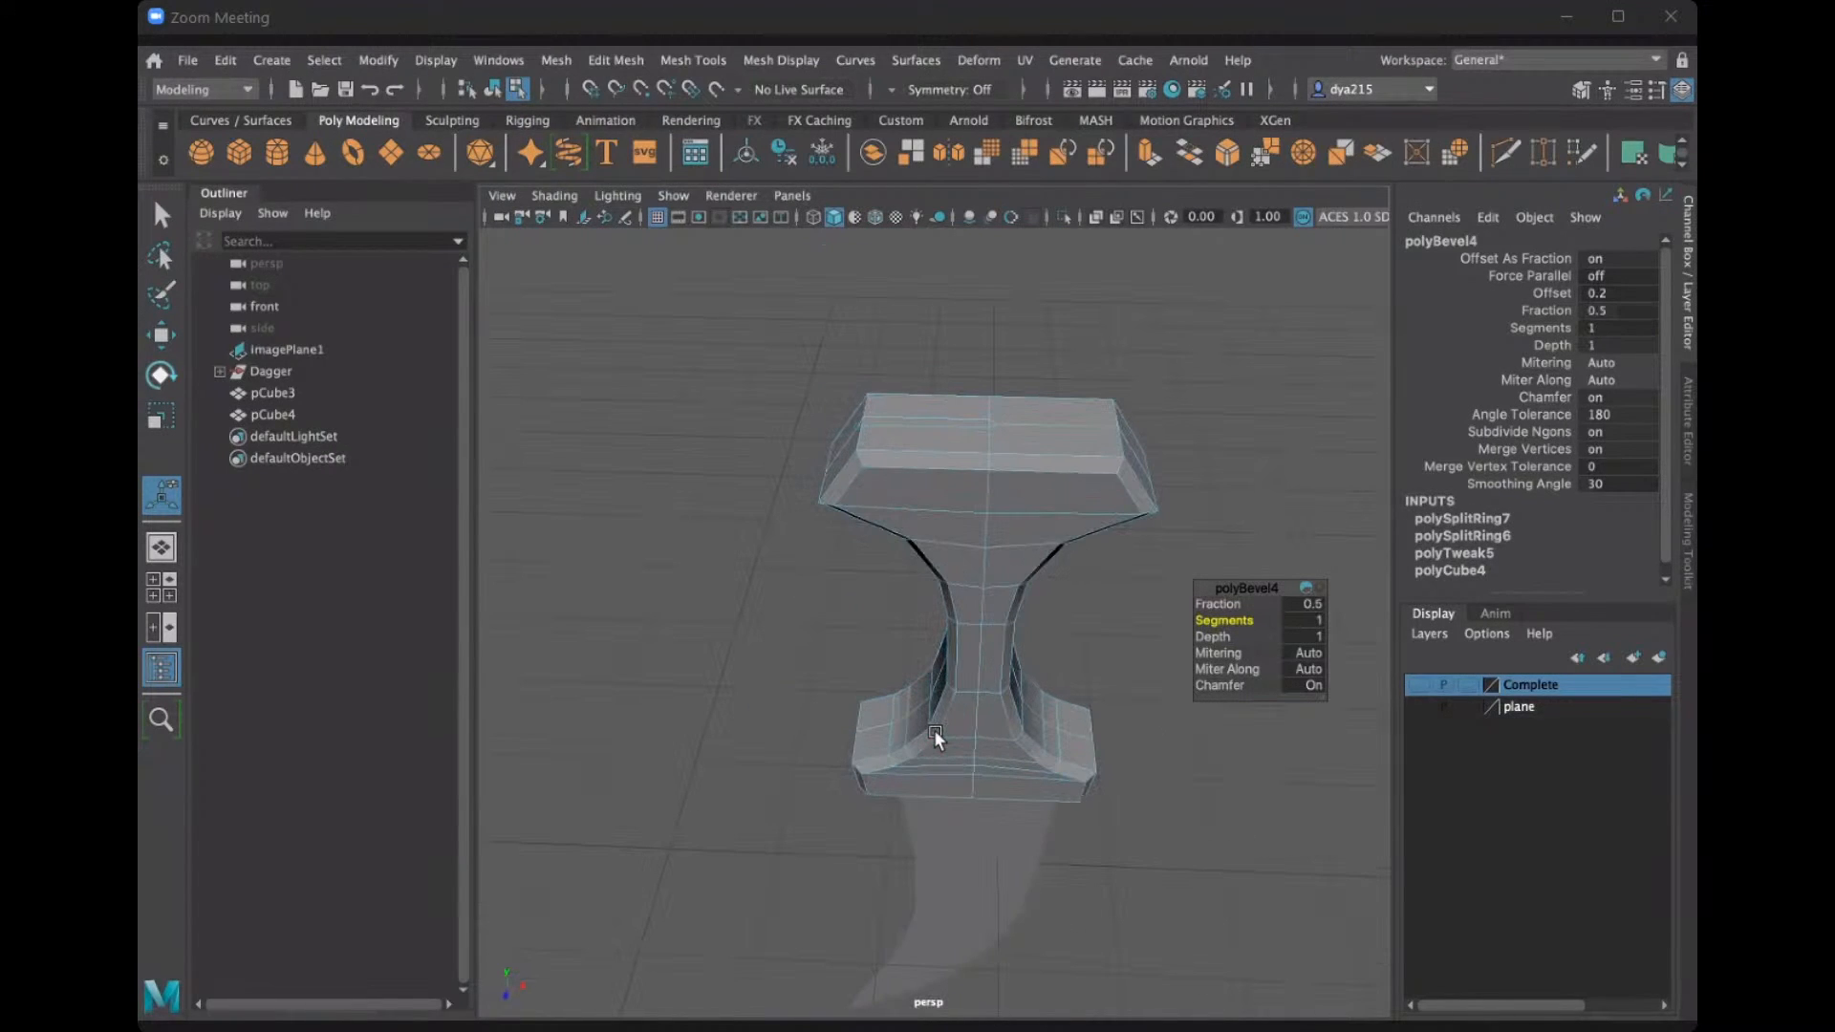
key(ctrl+z)
Complete the hilt's outline edge selection by adding the missed edges, including those around the pommel's top.
alt+drag(1192, 548, 1193, 552)
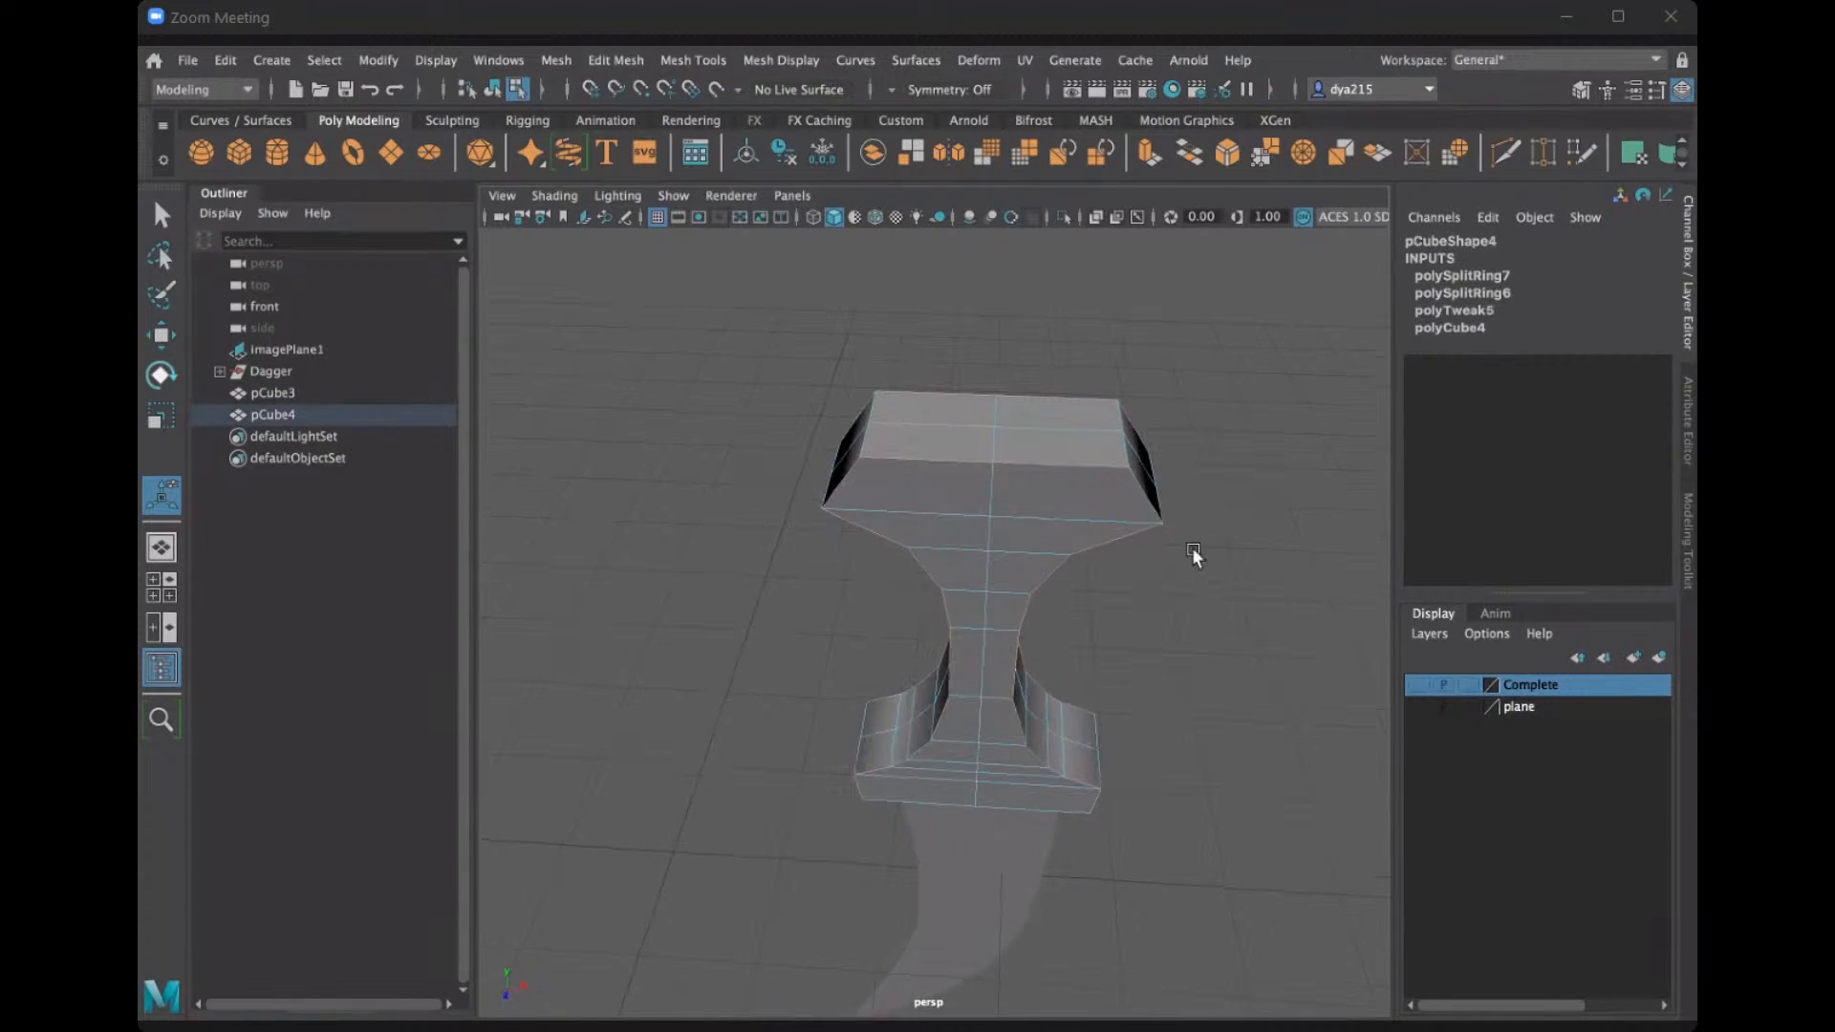
alt+drag(763, 462, 1184, 524)
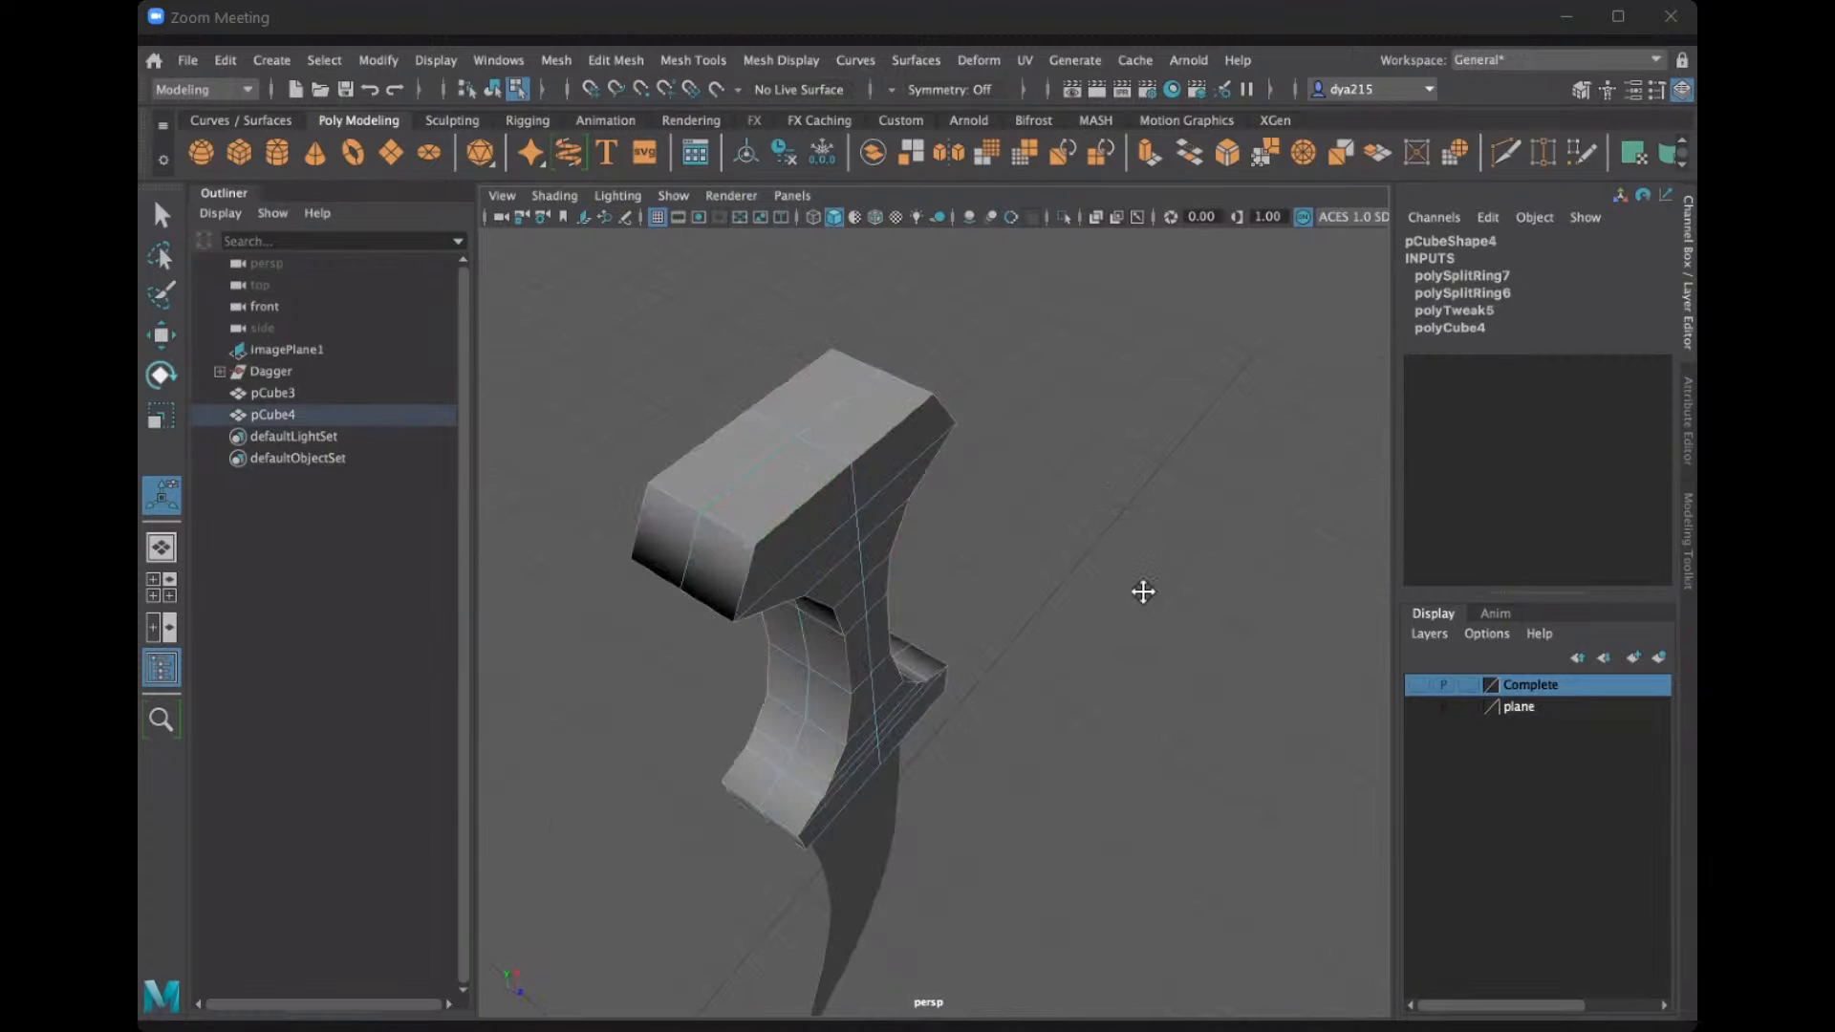
alt+drag(1109, 434, 1155, 458)
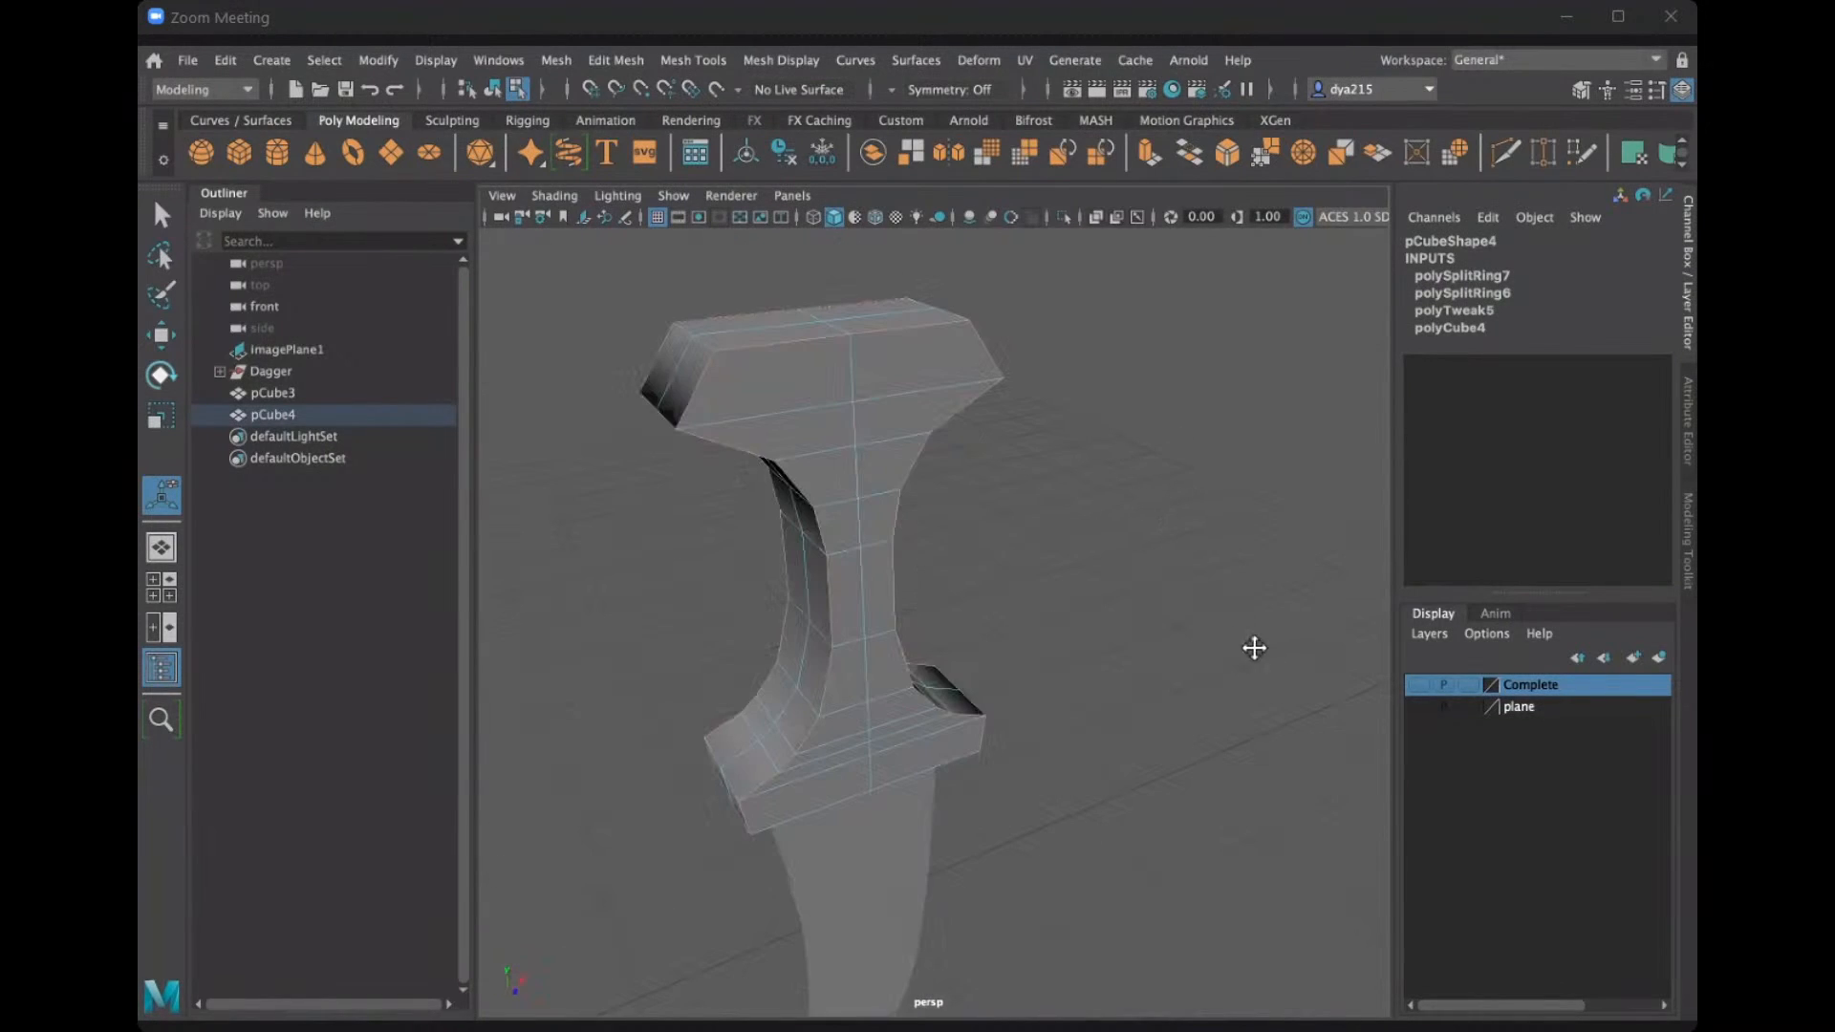
alt+drag(1253, 647, 1221, 615)
alt+drag(1151, 536, 1315, 561)
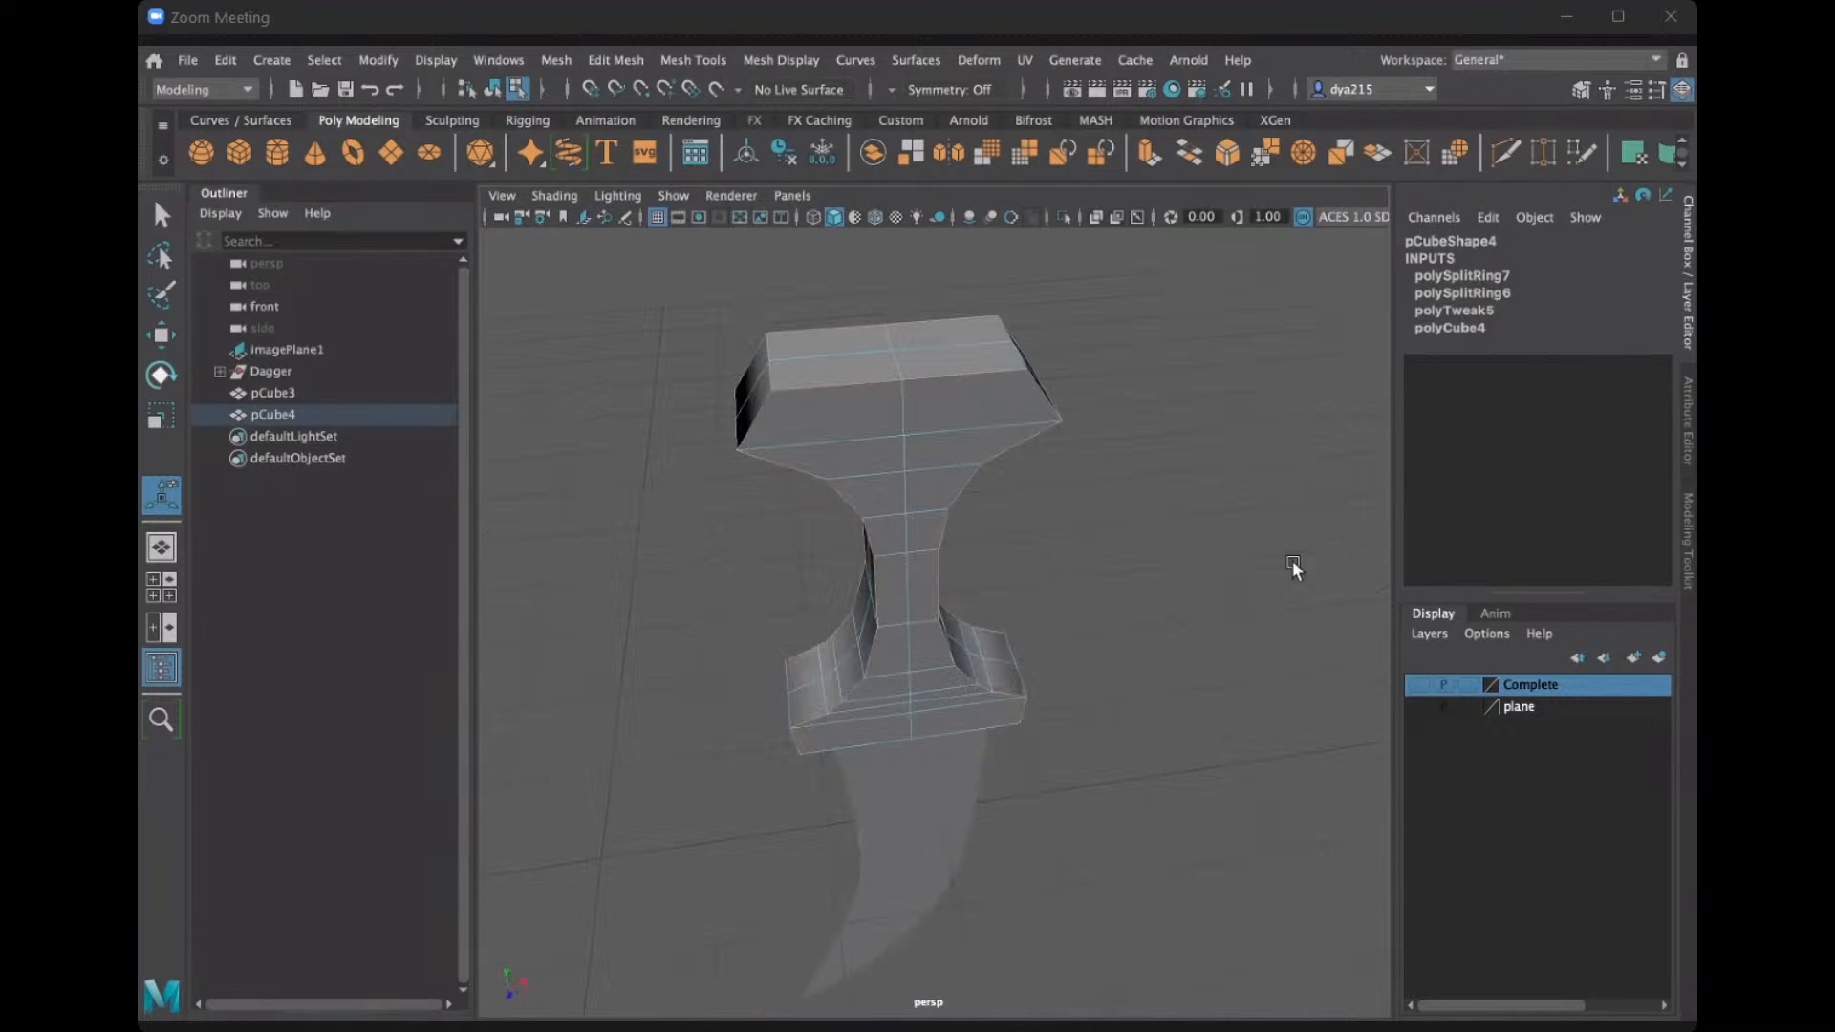
alt+drag(1093, 573, 1197, 449)
alt+drag(1060, 418, 900, 484)
alt+drag(978, 582, 719, 268)
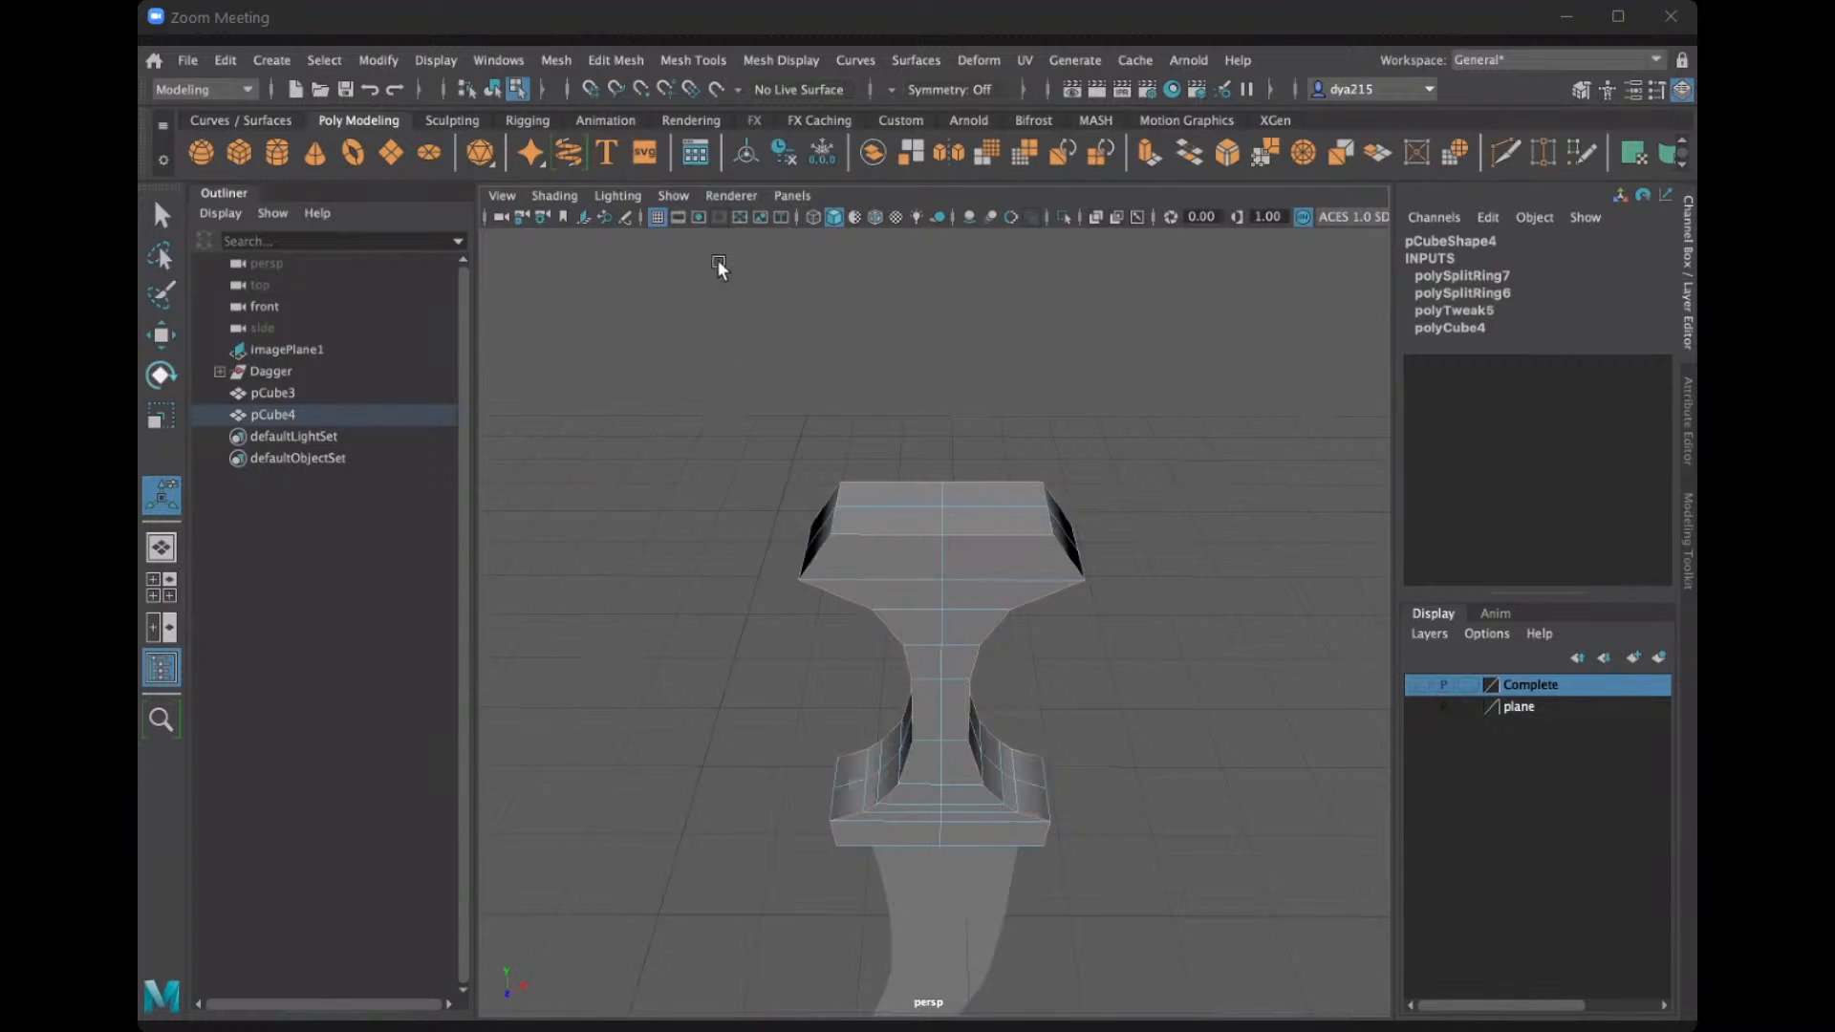
Bevel the hilt's outline edges with a fraction of 1 and 6 segments, check the result all around, and clear the selection.
click(627, 60)
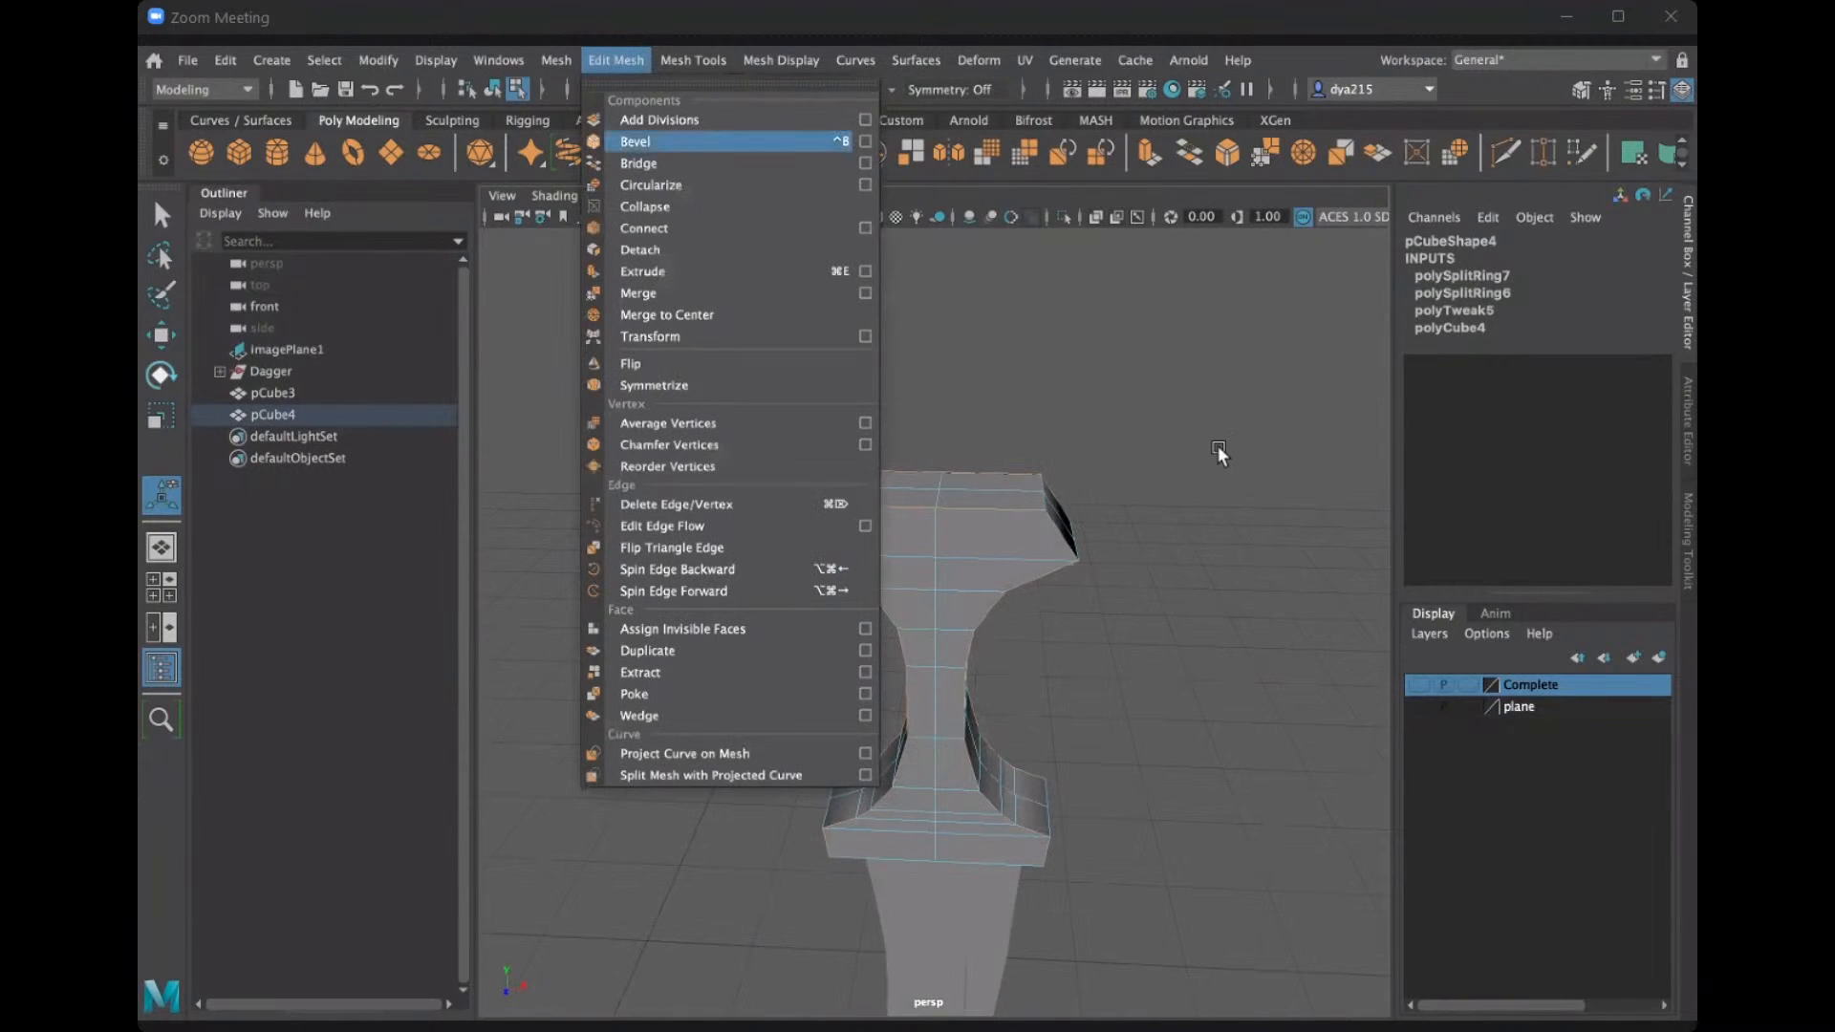
drag(1220, 604, 1237, 604)
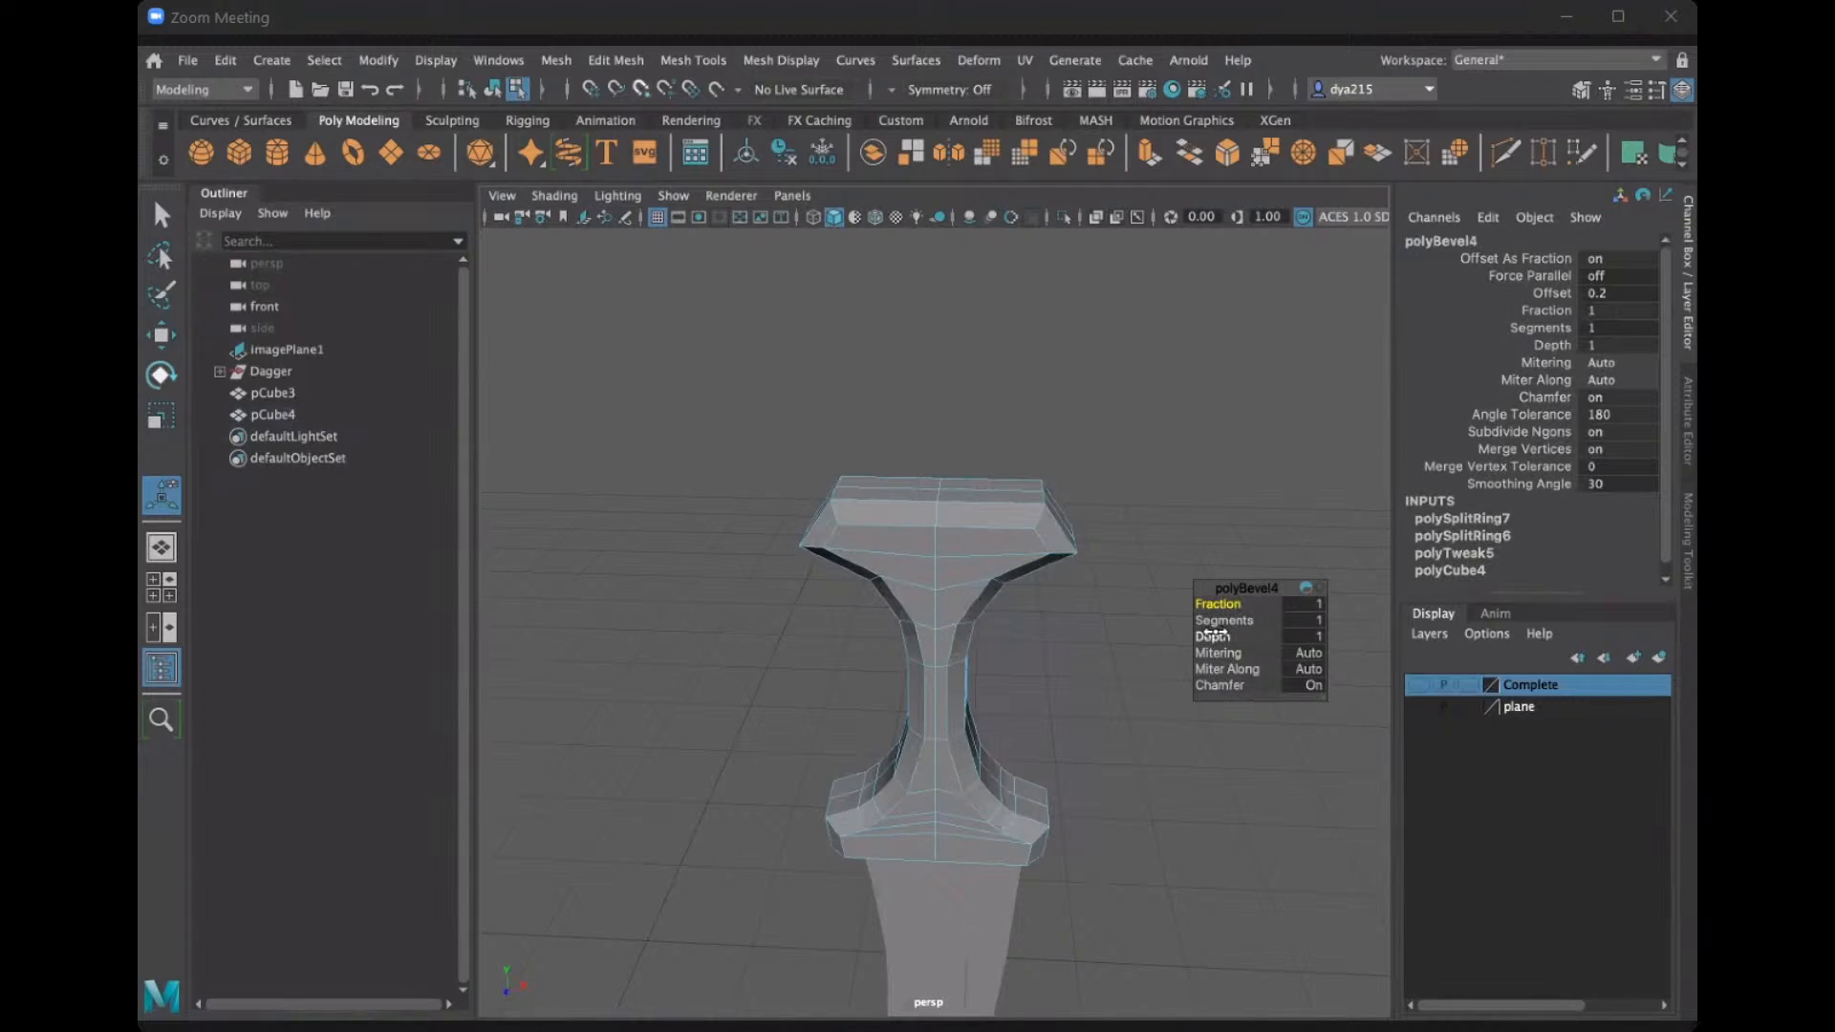
drag(1225, 621, 1275, 619)
alt+drag(1073, 491, 991, 476)
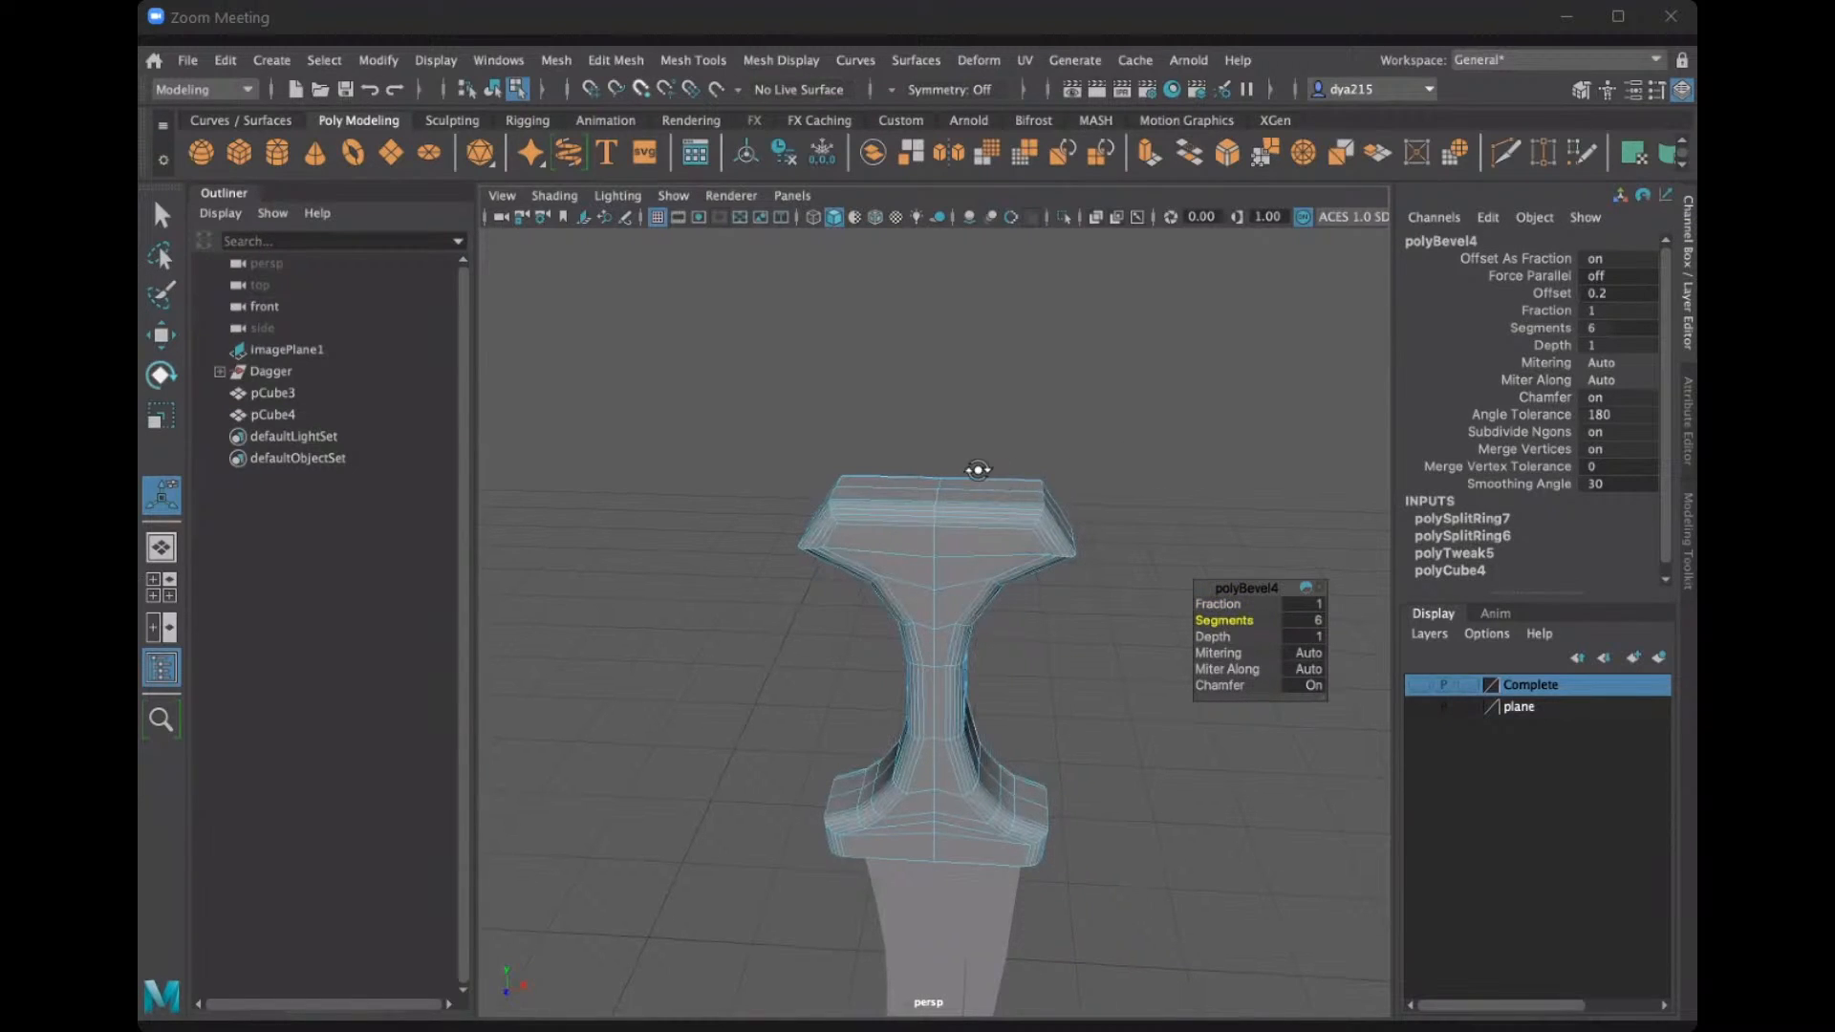
alt+drag(848, 479, 1248, 655)
alt+drag(1113, 612, 847, 585)
alt+drag(862, 614, 809, 593)
click(1002, 610)
Select the edges running across the pommel's pointed outer corners at both ends, including the short segments over the rounded bevels.
alt+drag(1002, 610, 1081, 640)
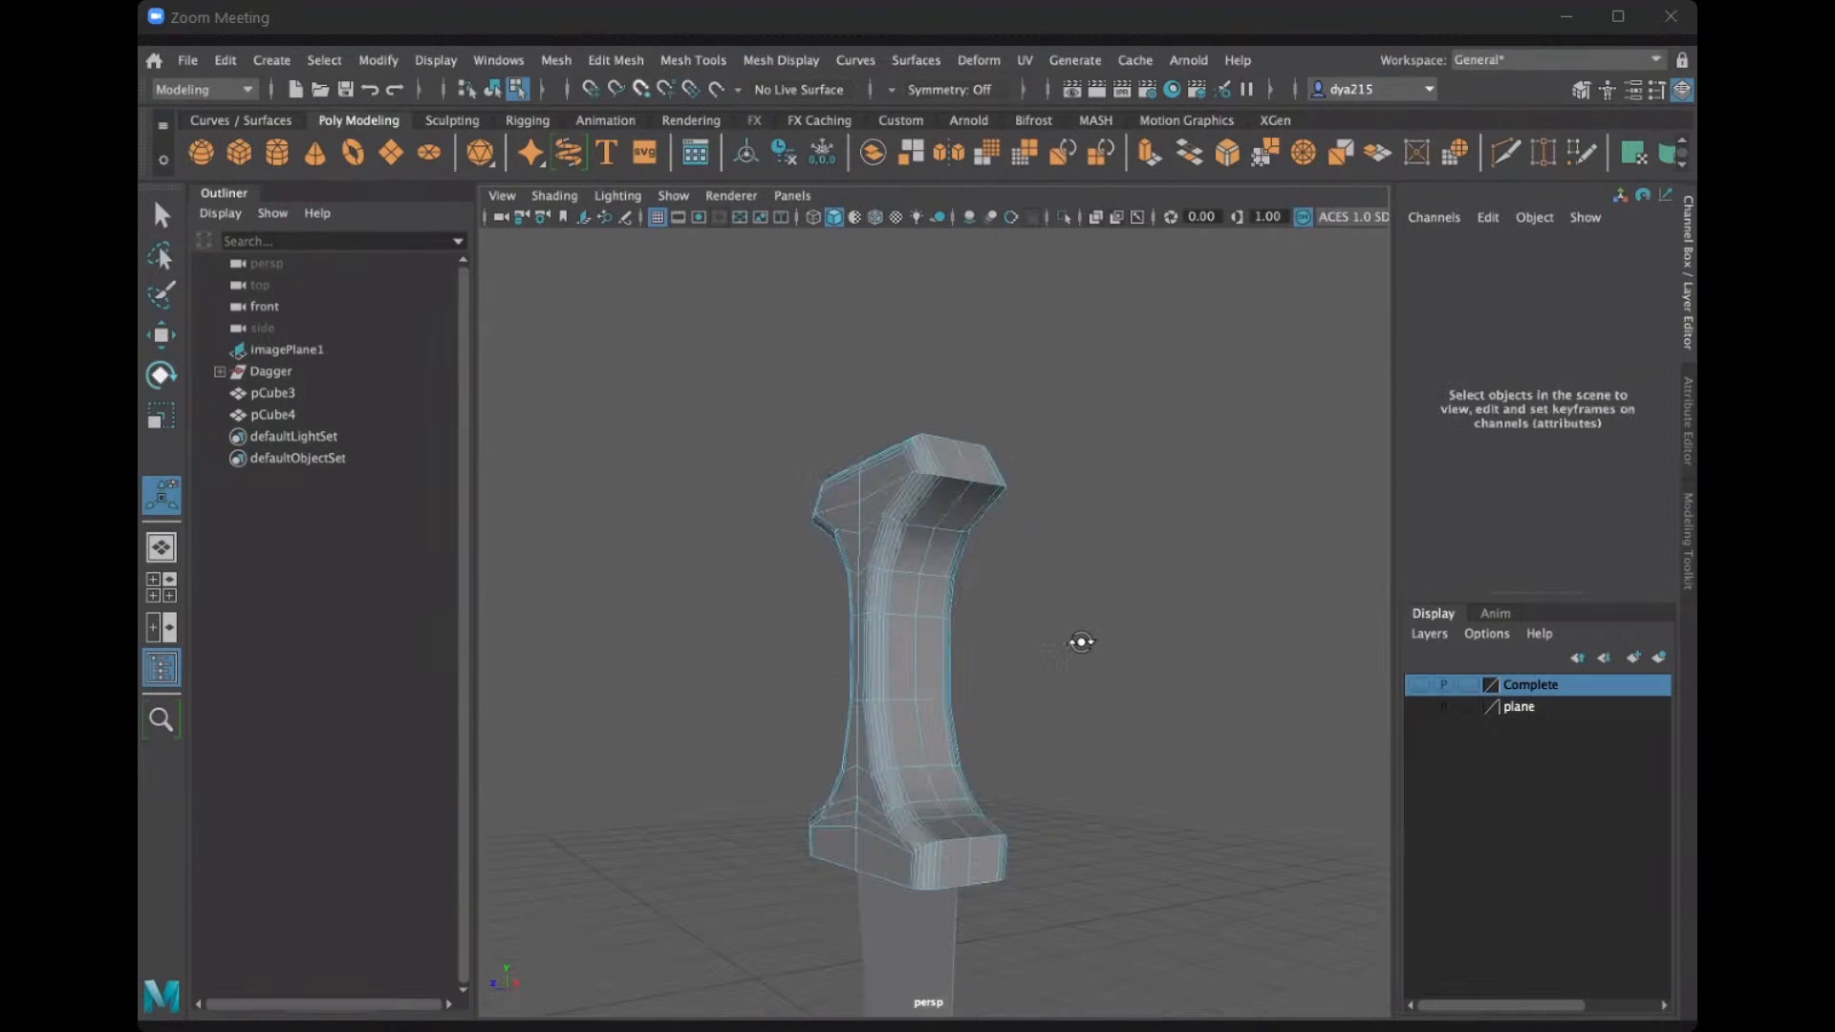
alt+drag(1184, 605, 1205, 570)
alt+drag(1172, 468, 1012, 571)
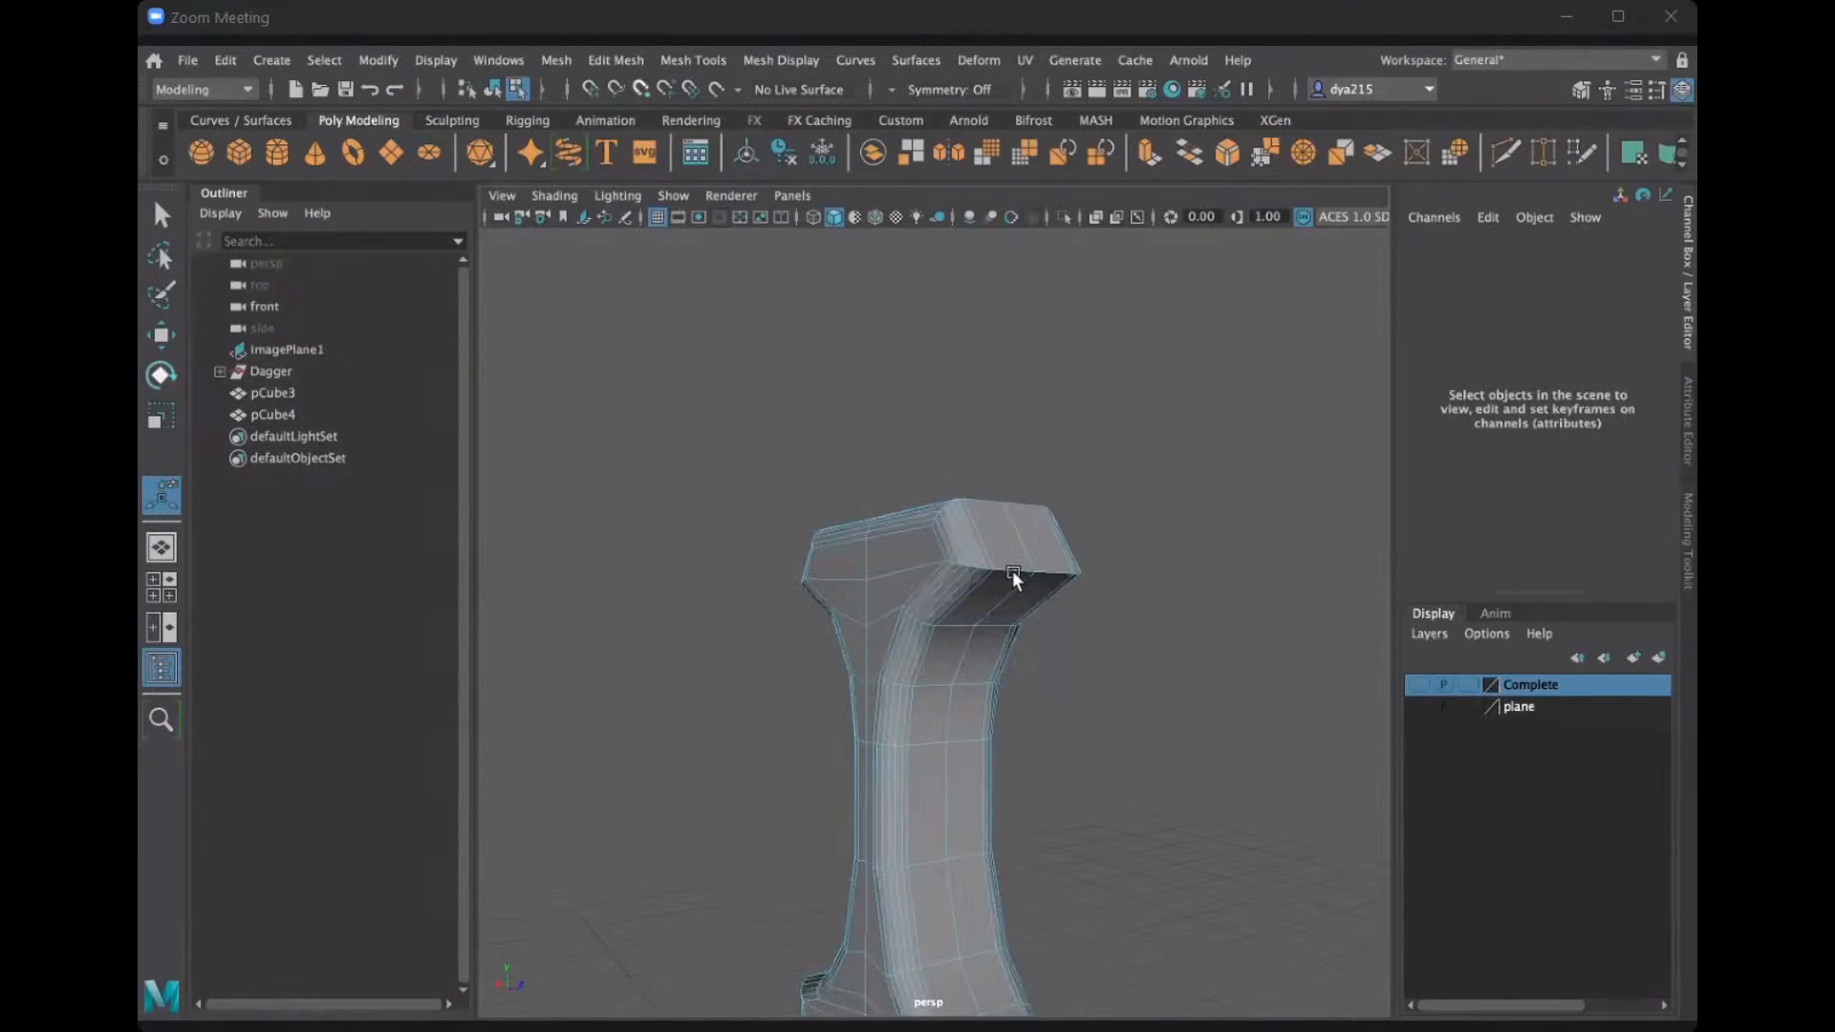
click(1053, 573)
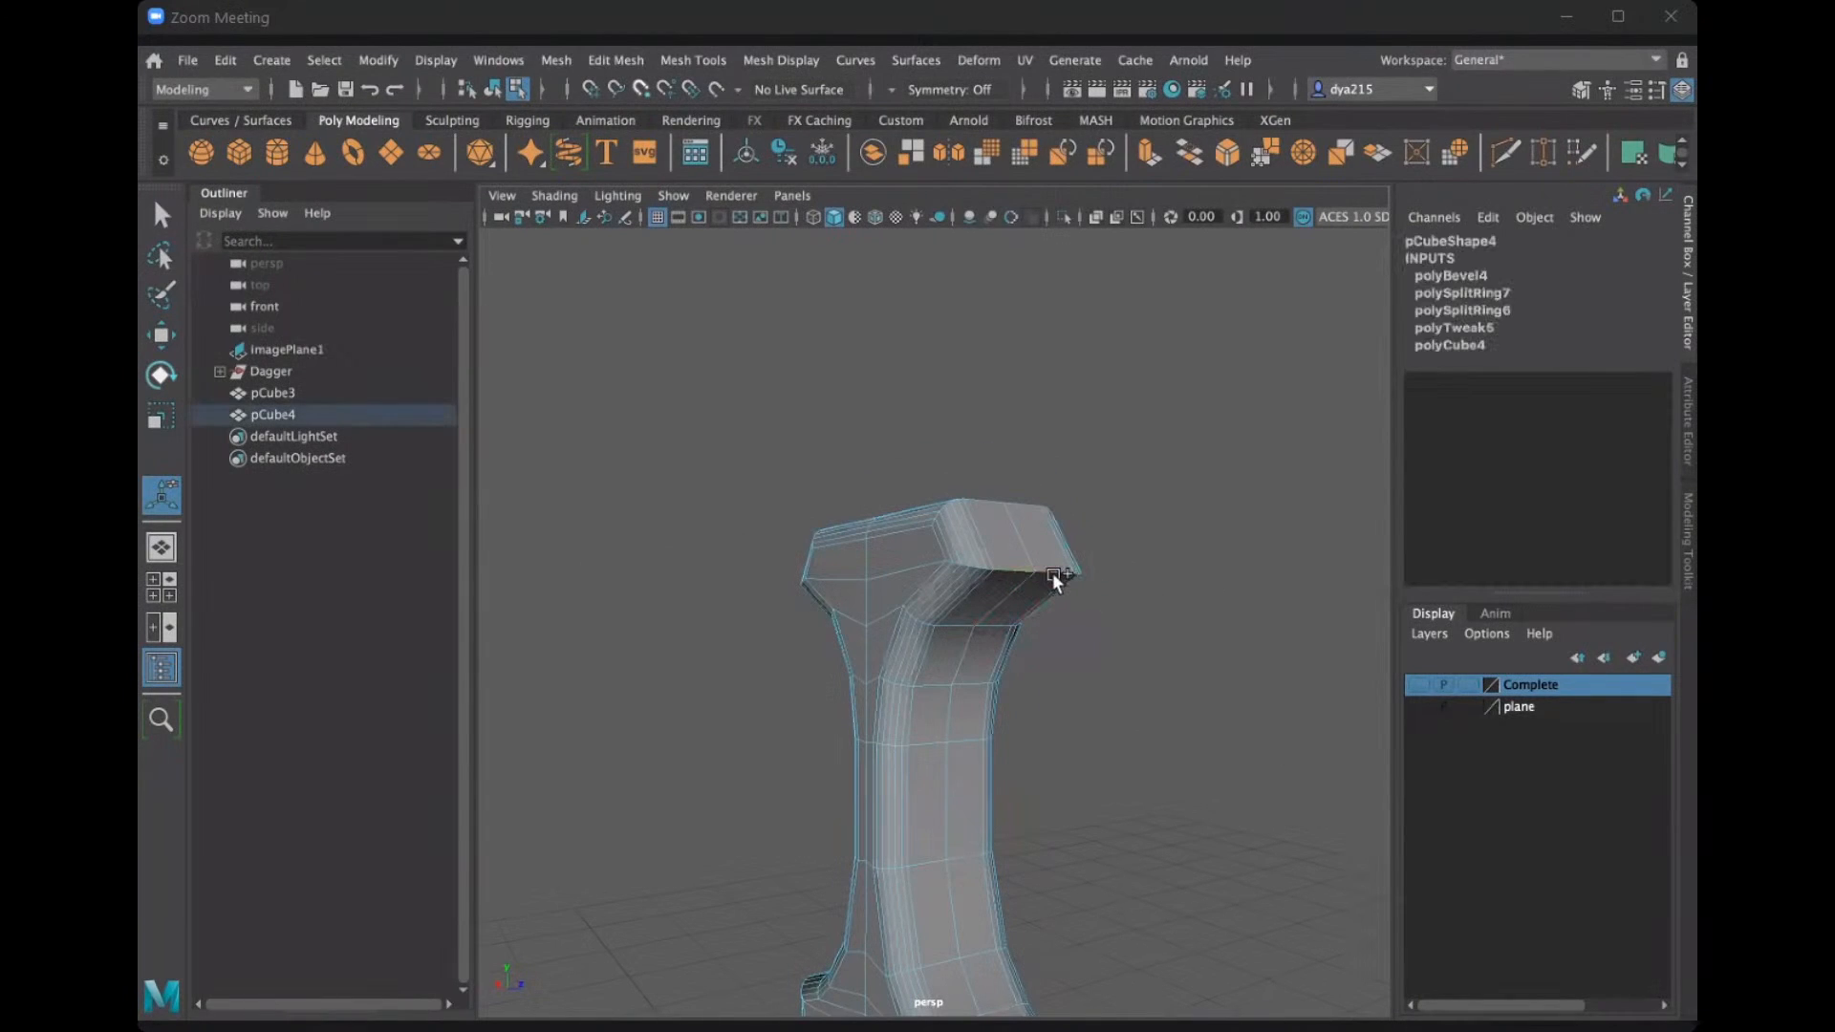
alt+drag(1093, 594, 1218, 617)
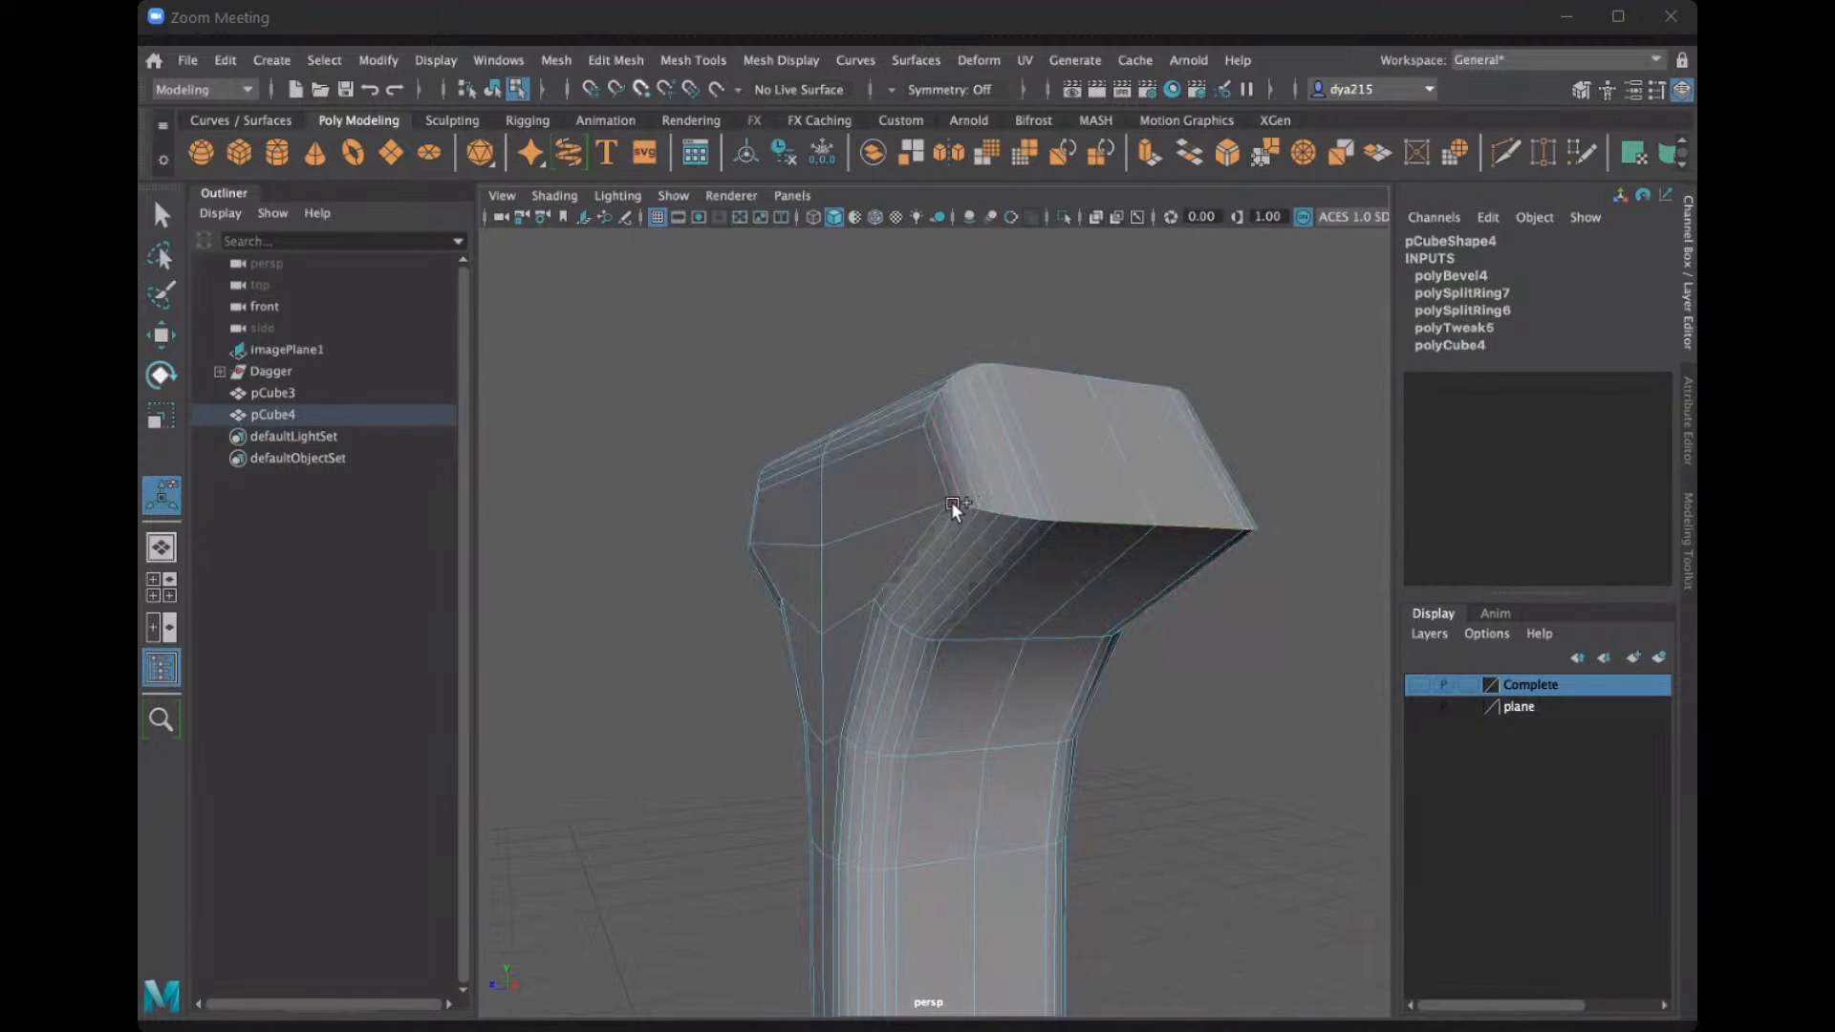
alt+drag(1179, 582, 784, 571)
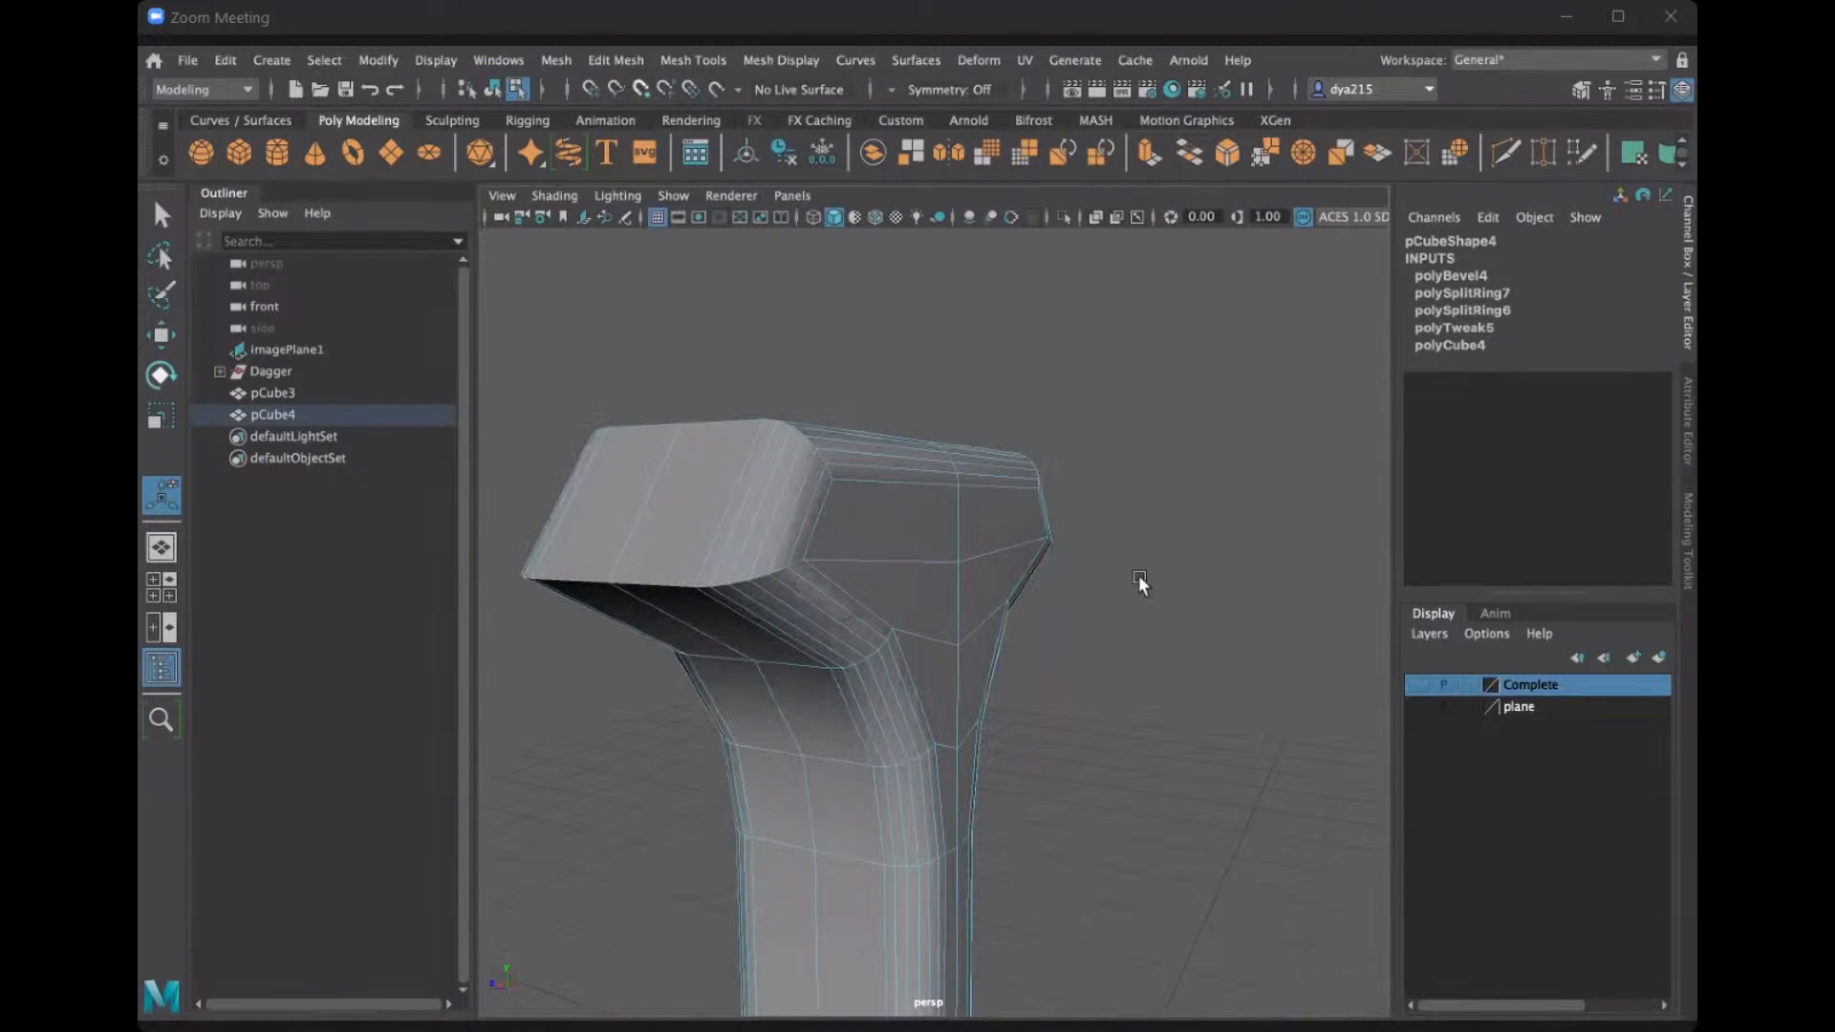
mouse_move(943, 546)
alt+mouse_down()
mouse_move(968, 574)
mouse_move(961, 537)
alt+mouse_up()
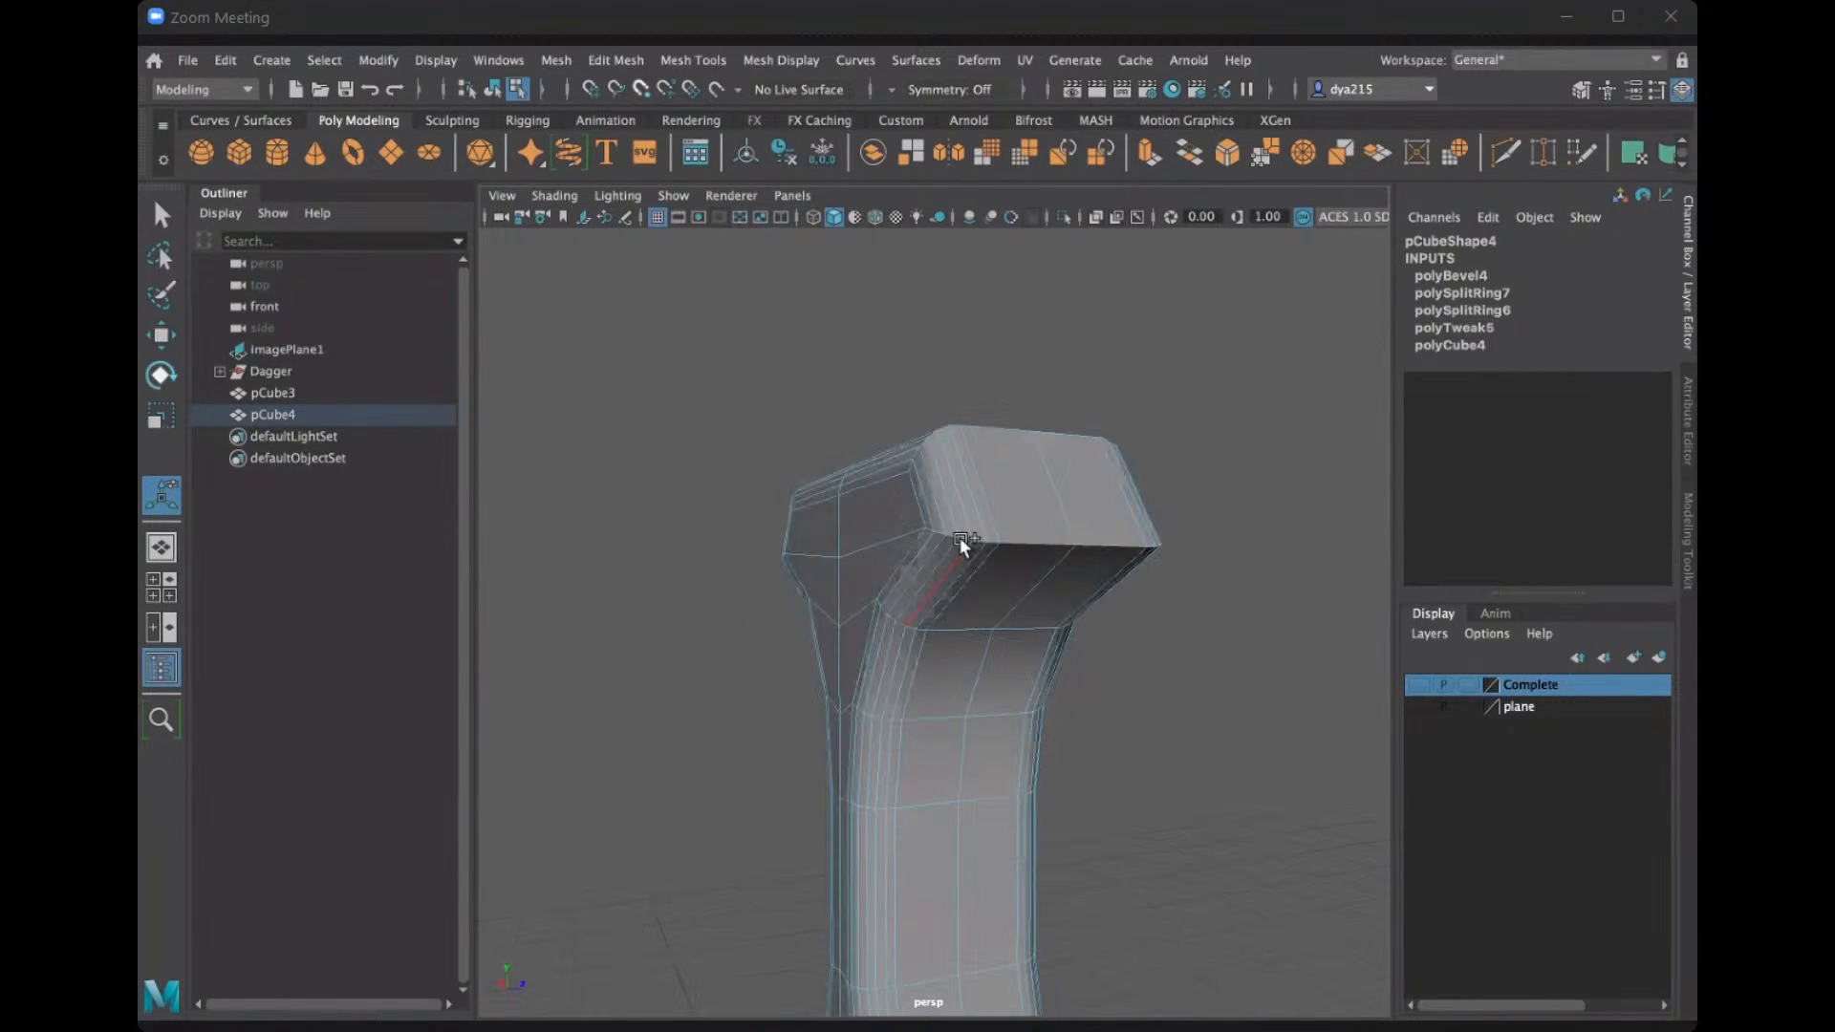
alt+drag(1111, 625, 977, 510)
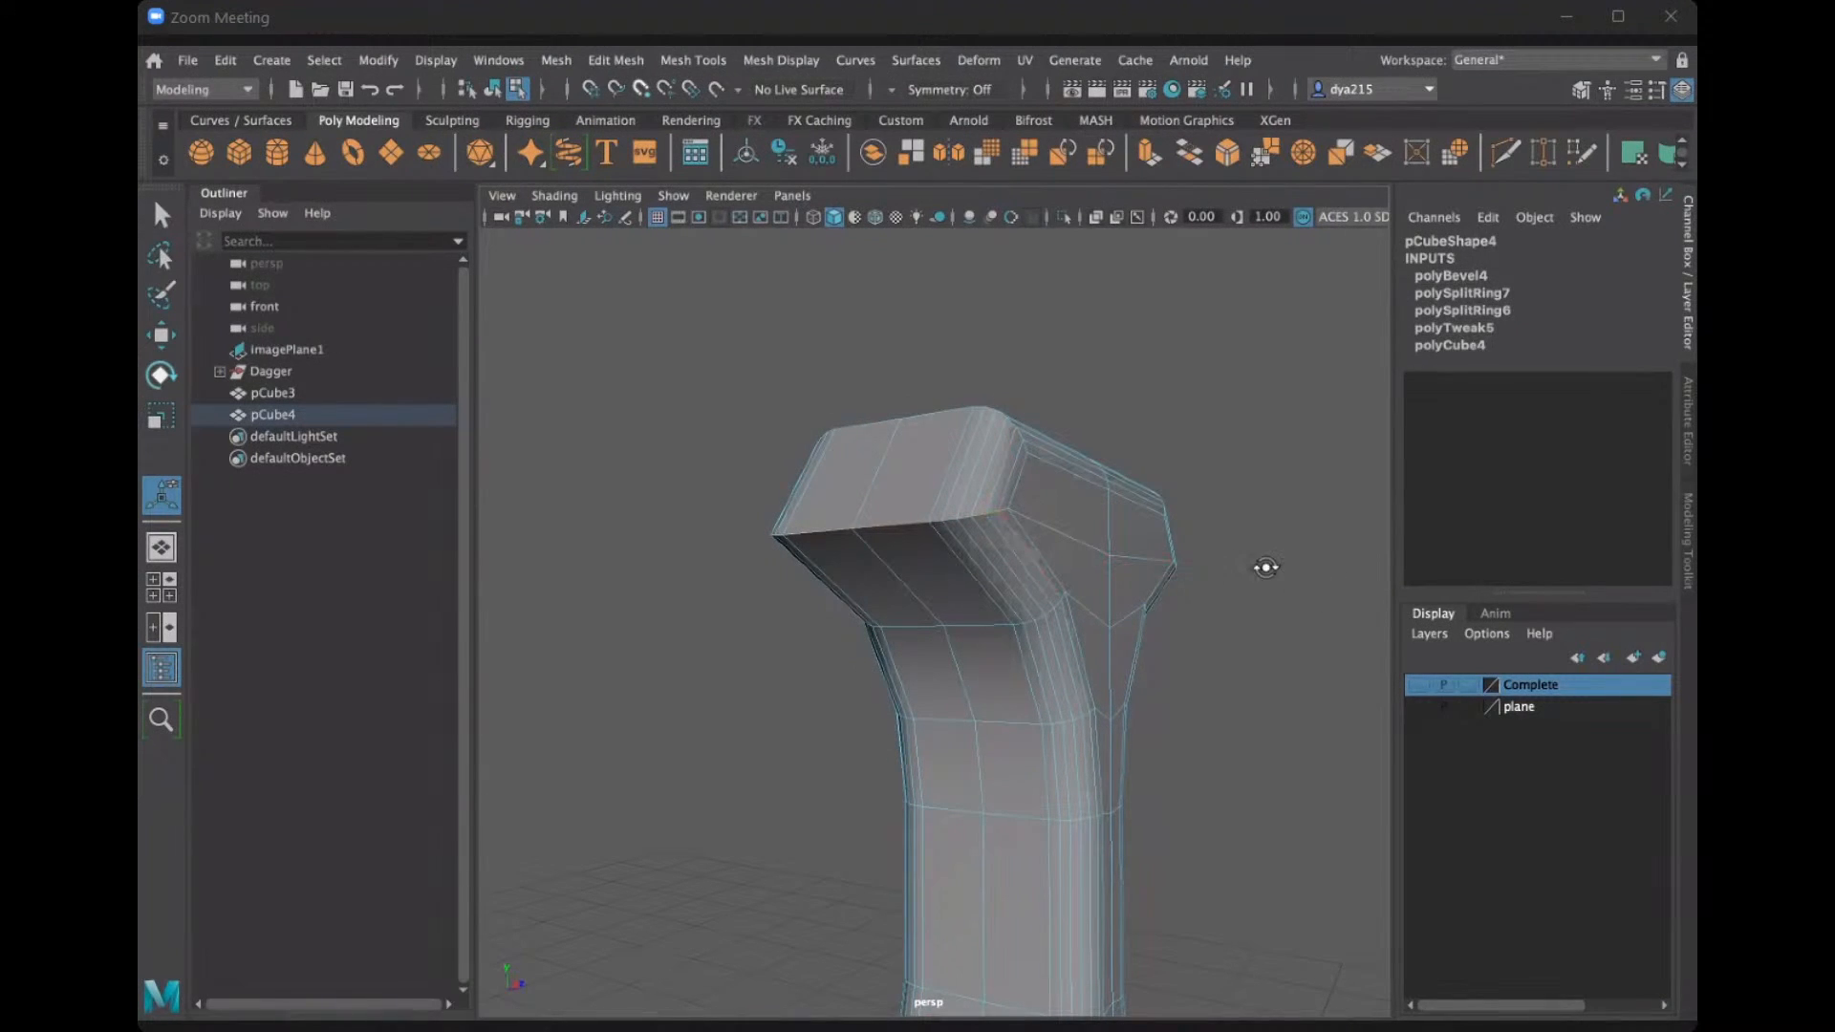
alt+drag(1217, 577, 903, 616)
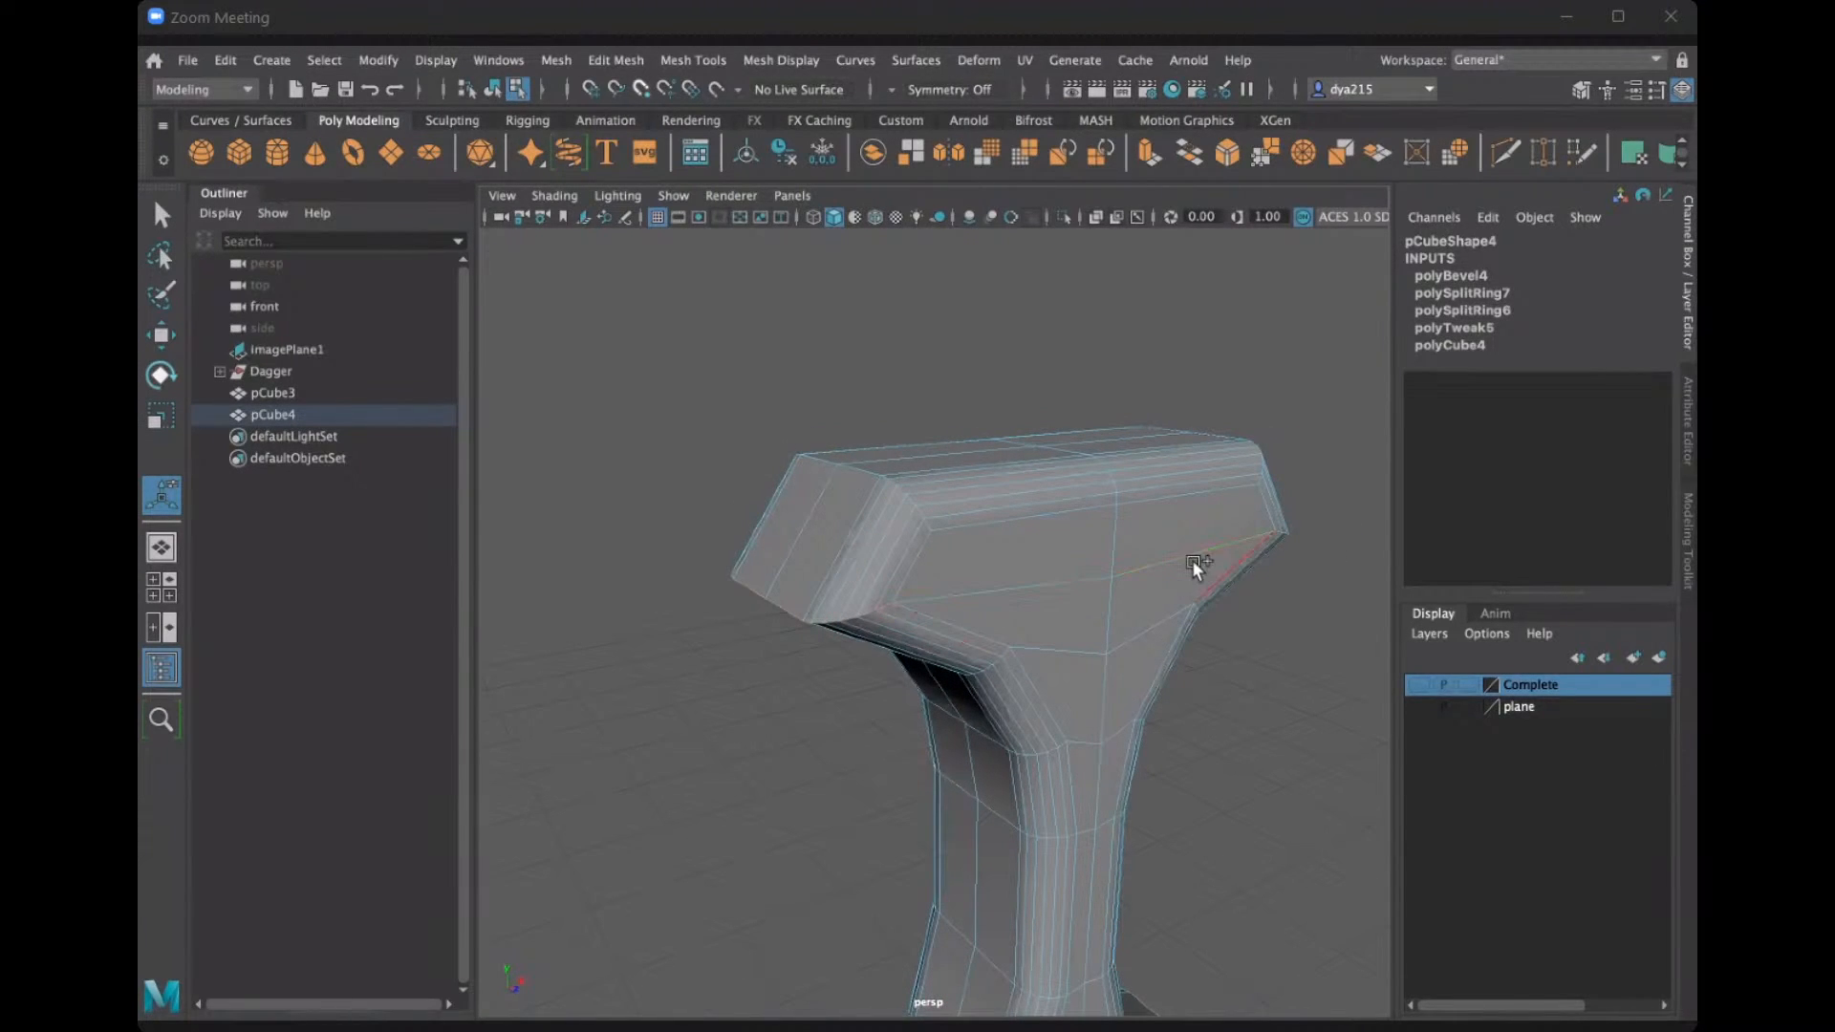
alt+drag(1340, 672, 949, 553)
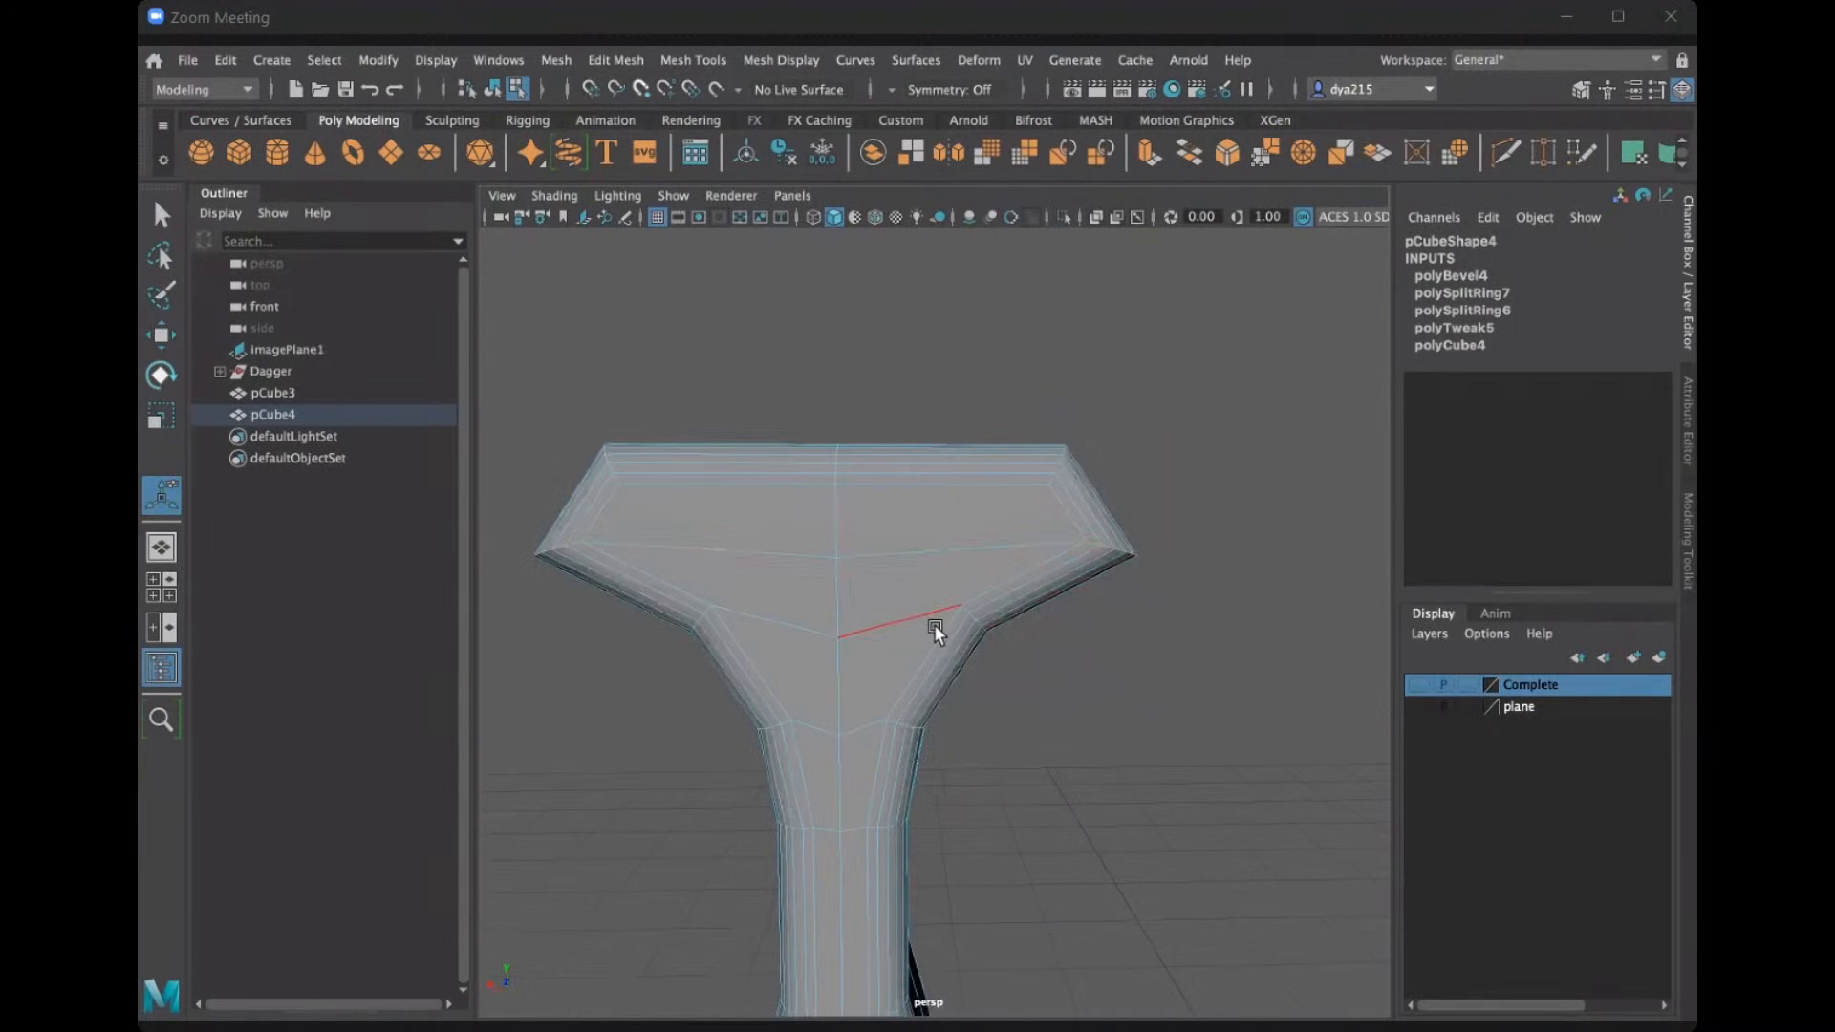
alt+drag(1098, 643, 841, 583)
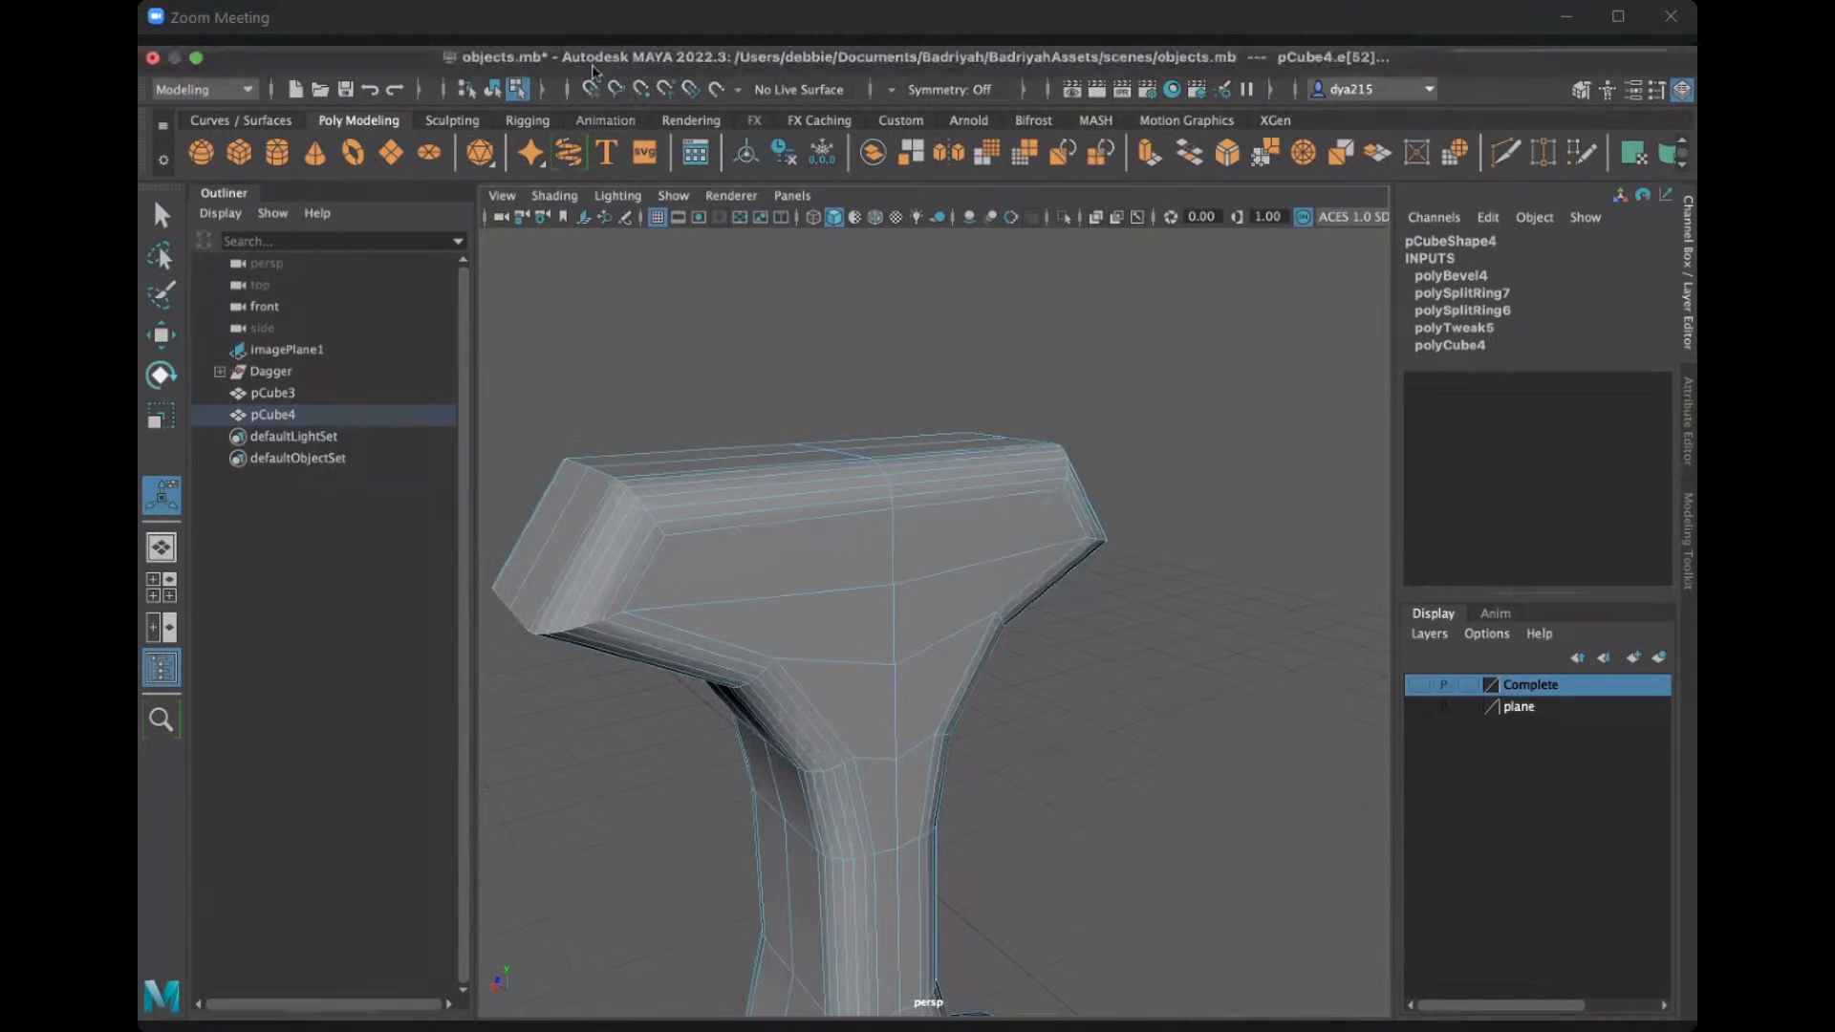
Try to bevel the selected pommel corner edges with a fraction of 0.7 and 5 segments.
click(615, 59)
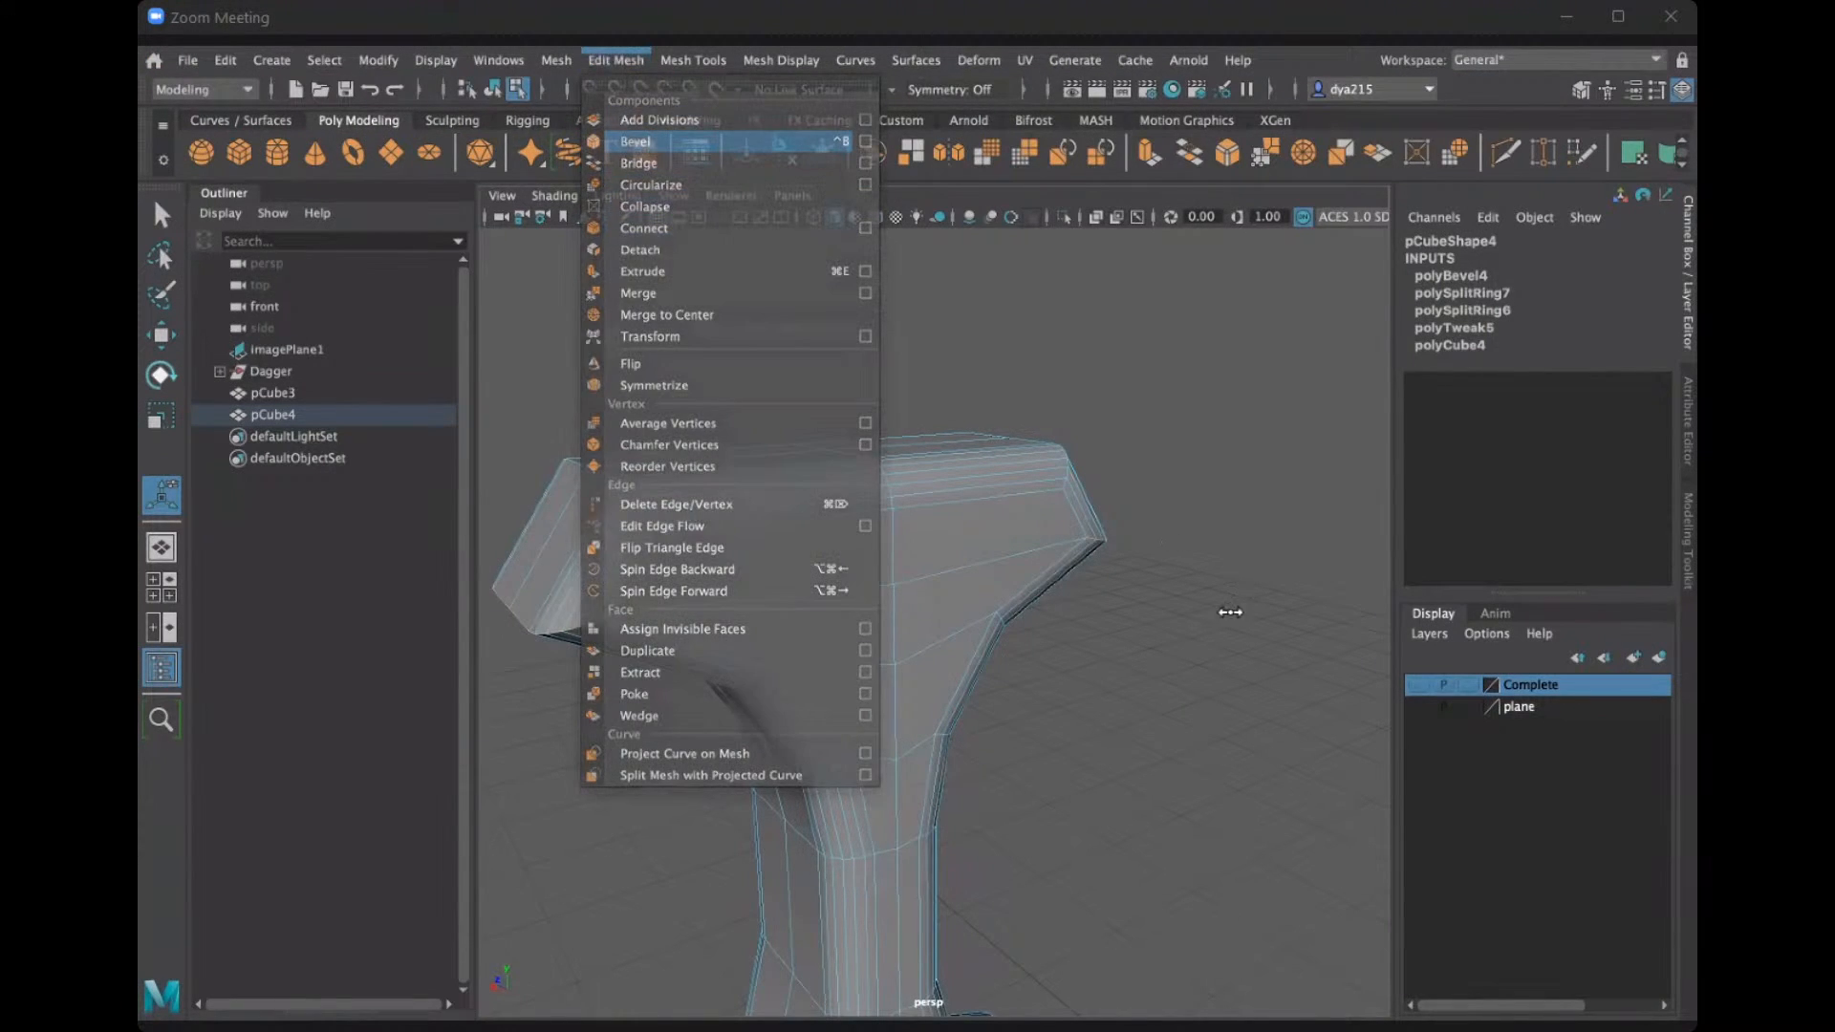
click(681, 146)
alt+drag(924, 605, 969, 554)
scroll(994, 539, up, 3)
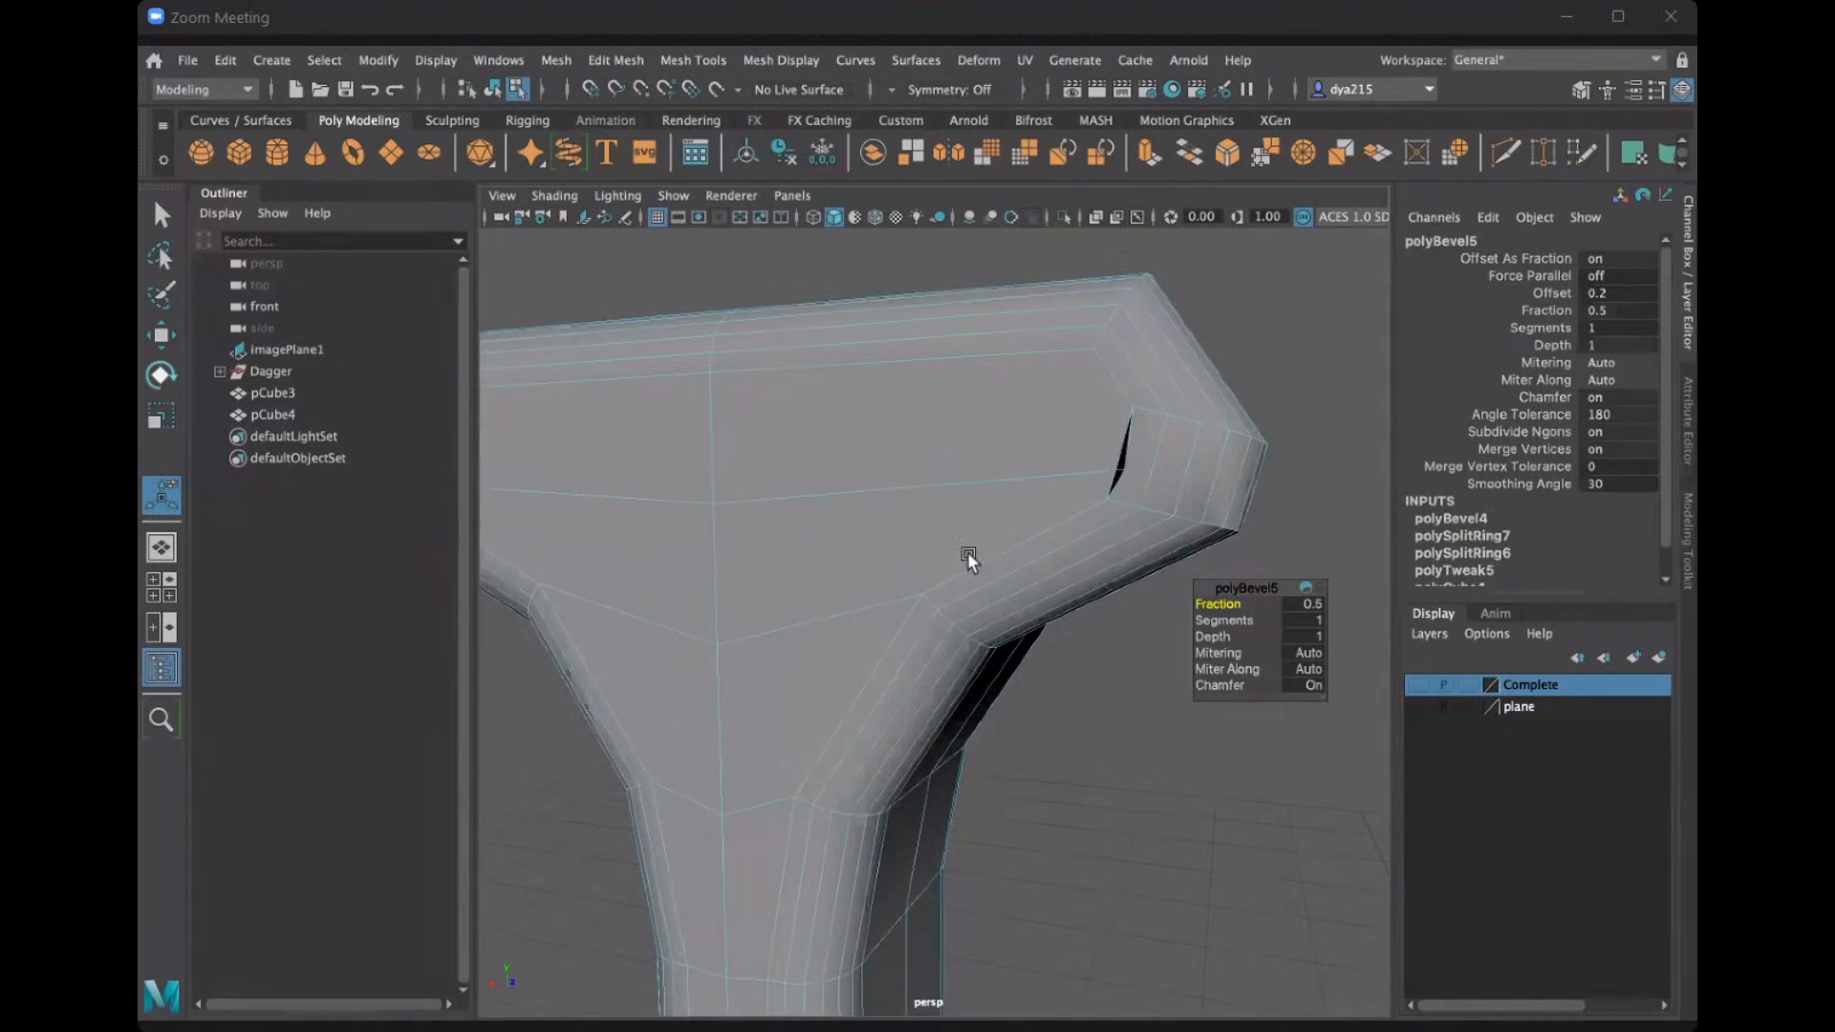
scroll(969, 554, up, 3)
scroll(1006, 592, down, 3)
scroll(1108, 581, down, 3)
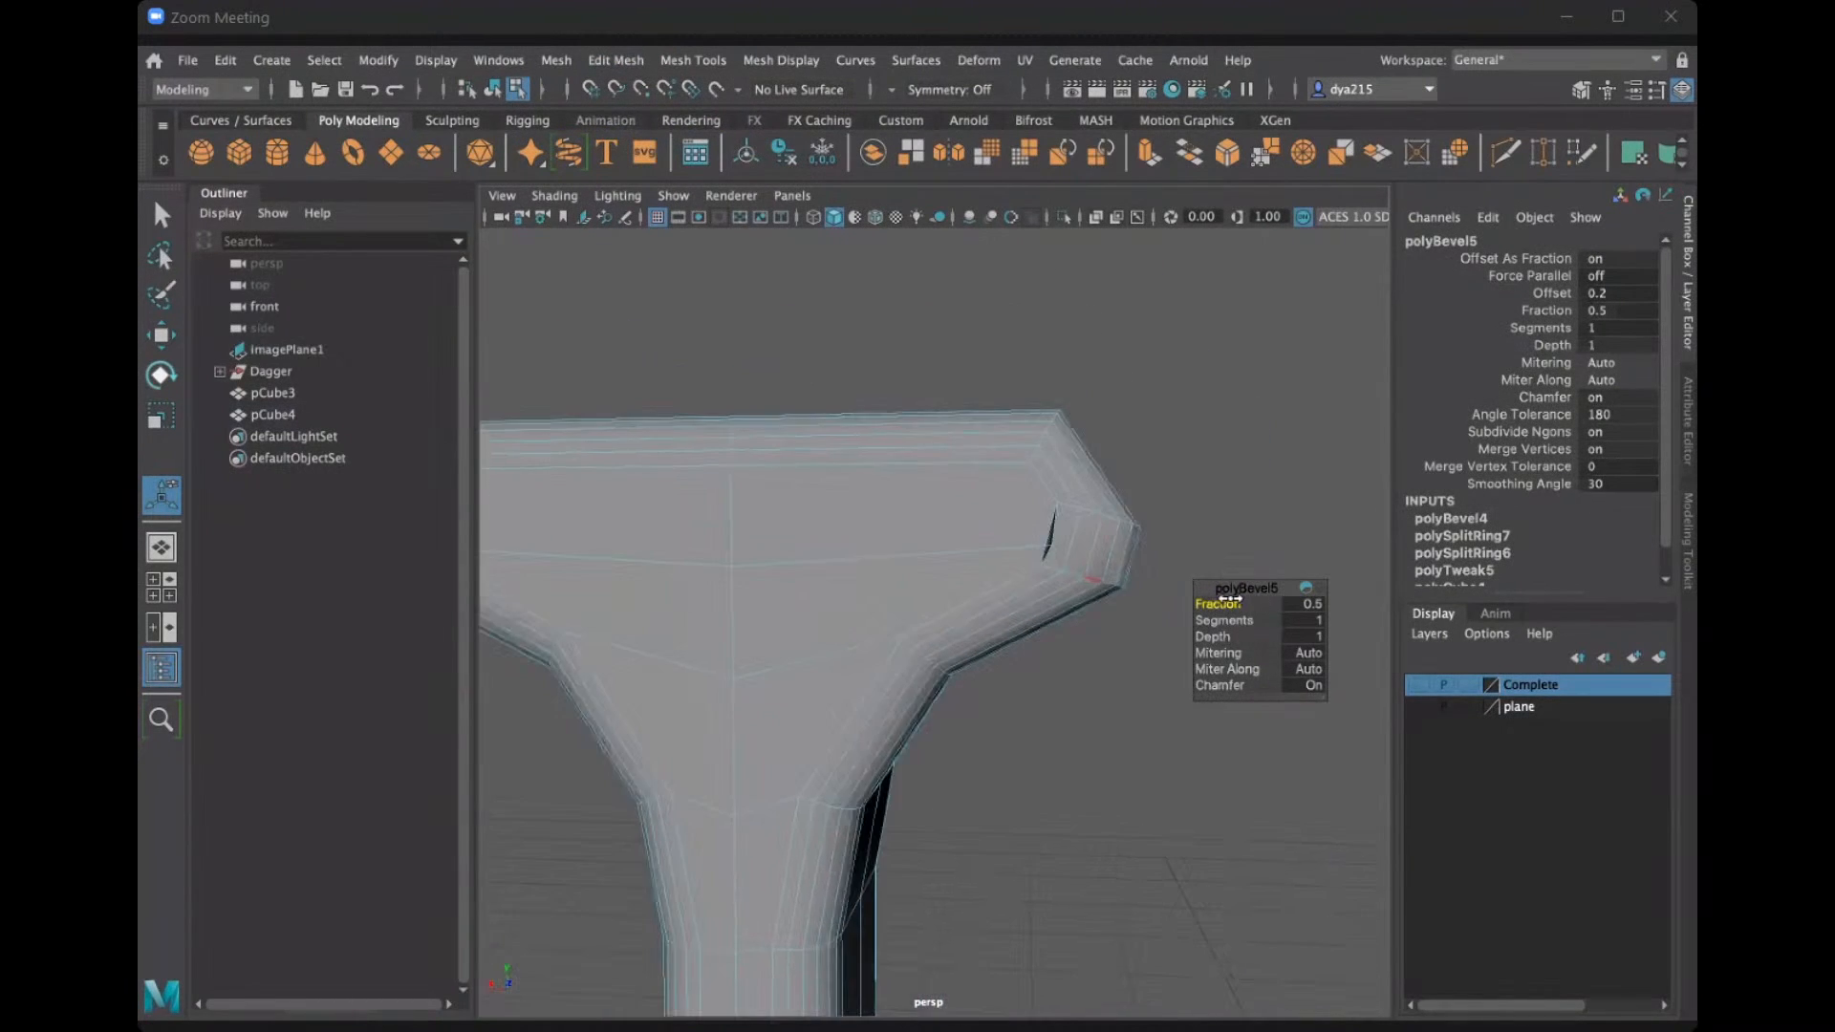
drag(1224, 602, 1250, 619)
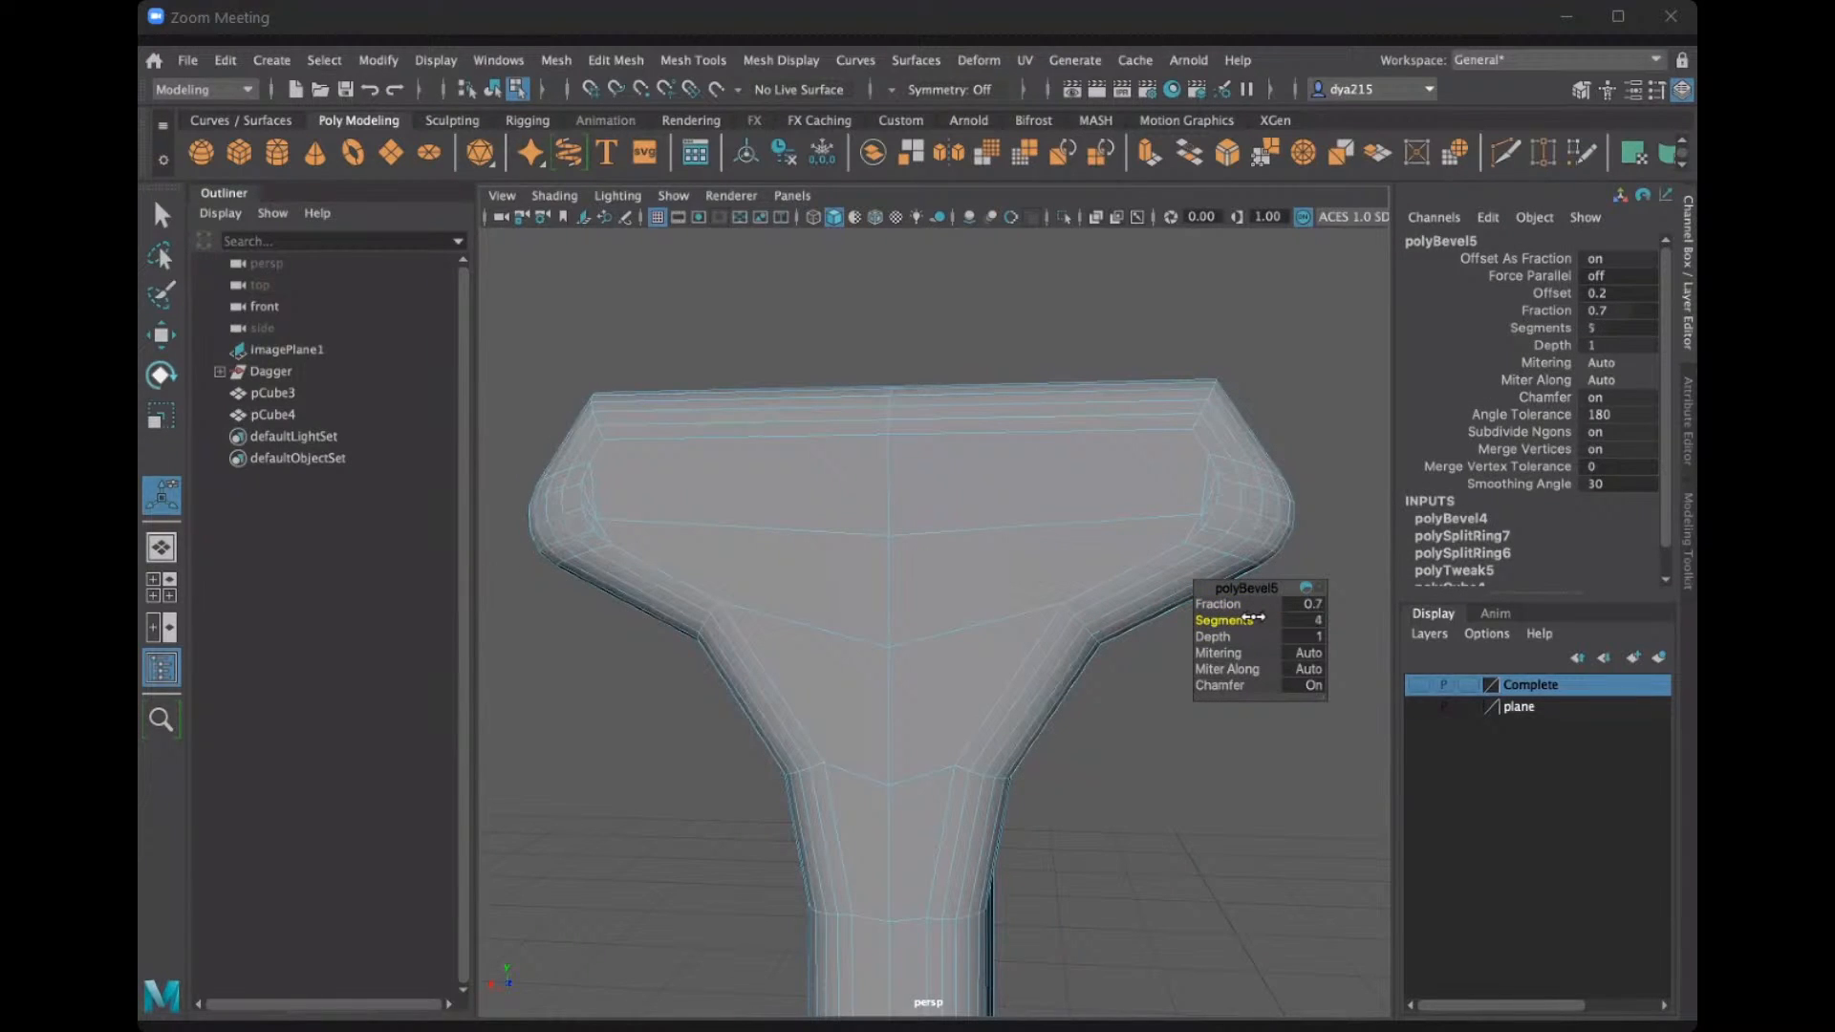
Inspect the beveled pommel corners from both sides and undo the bevel.
alt+drag(950, 557, 902, 447)
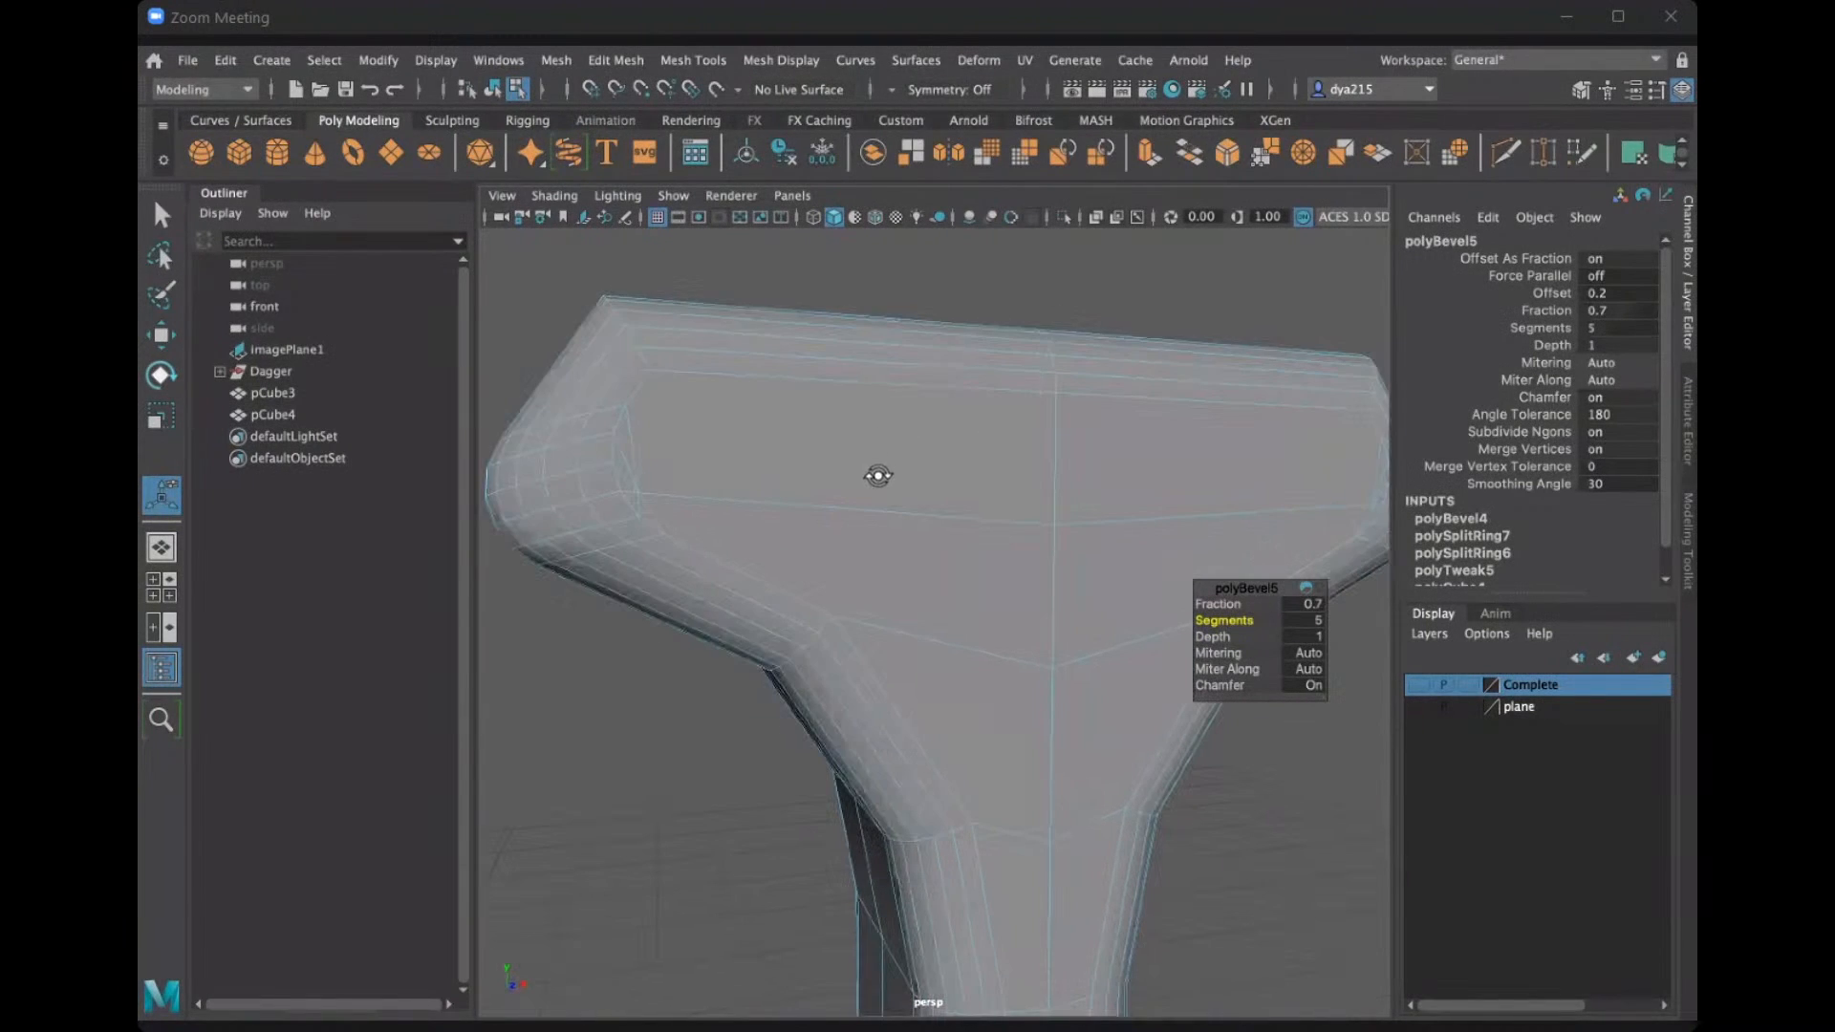
alt+middle_drag(876, 475, 894, 476)
alt+drag(897, 480, 762, 704)
scroll(876, 606, up, 3)
alt+middle_drag(799, 741, 872, 619)
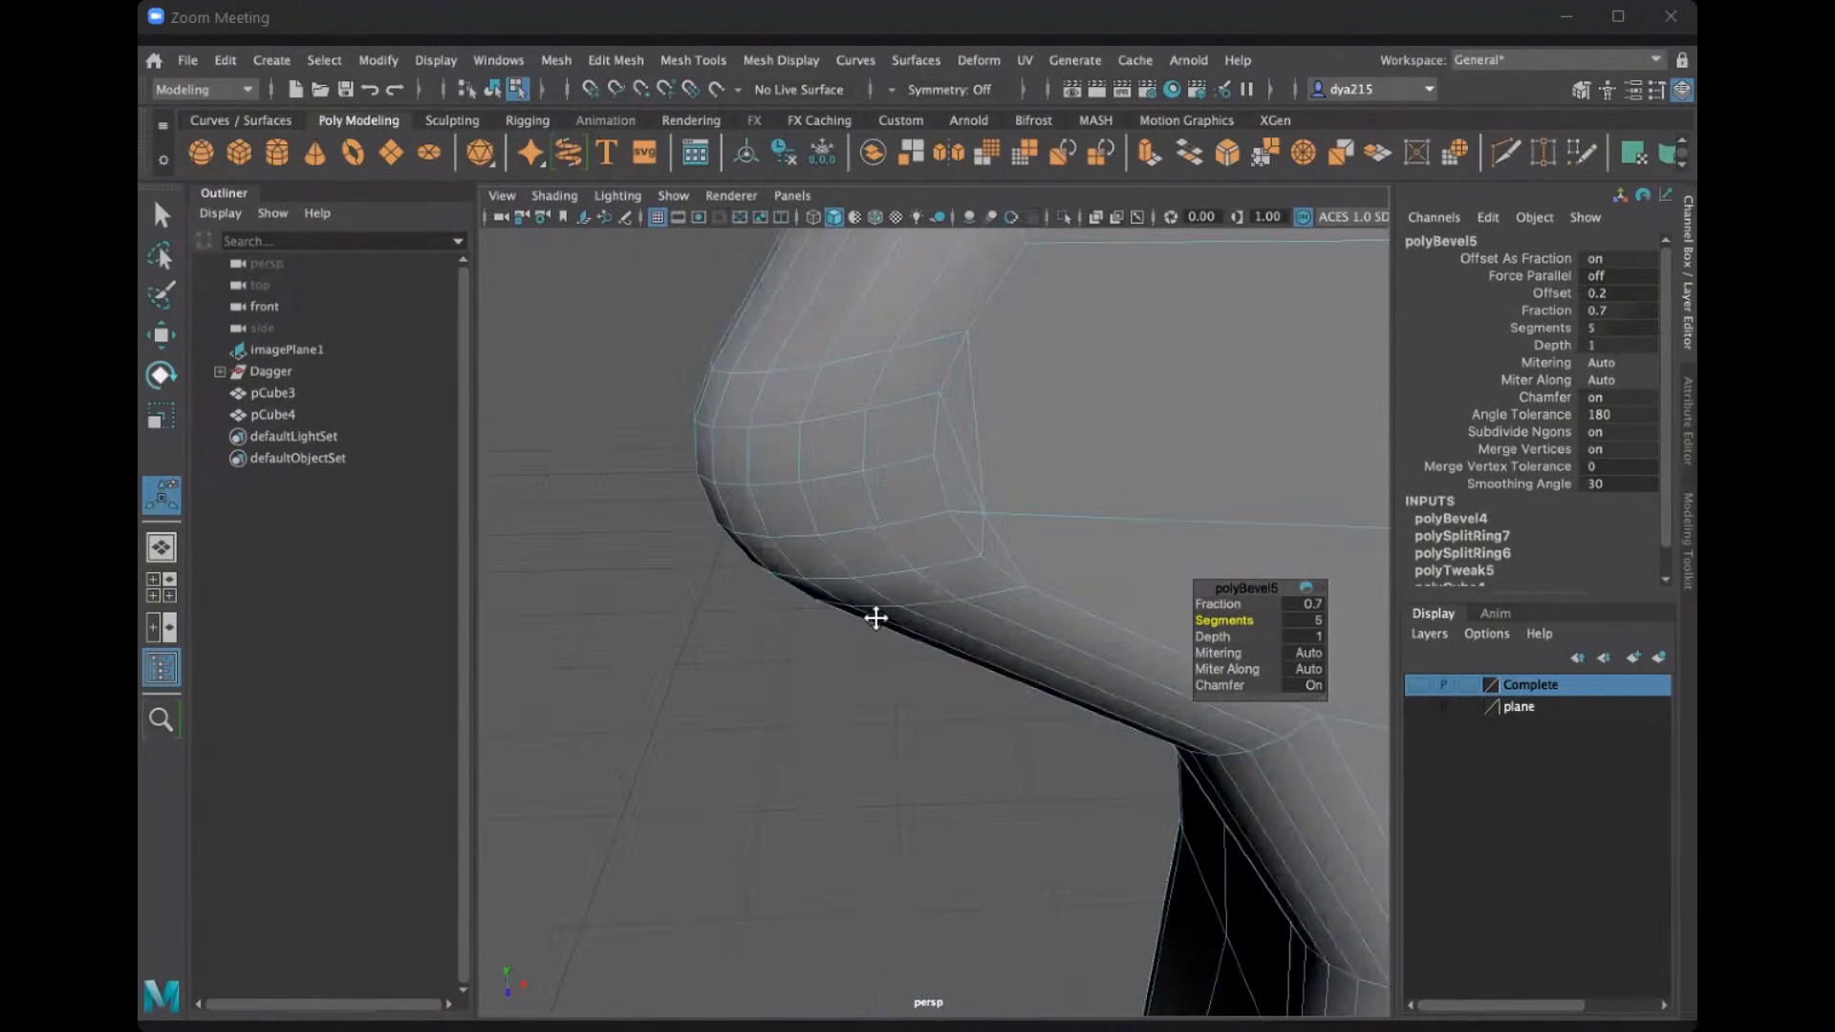
alt+drag(811, 879, 947, 595)
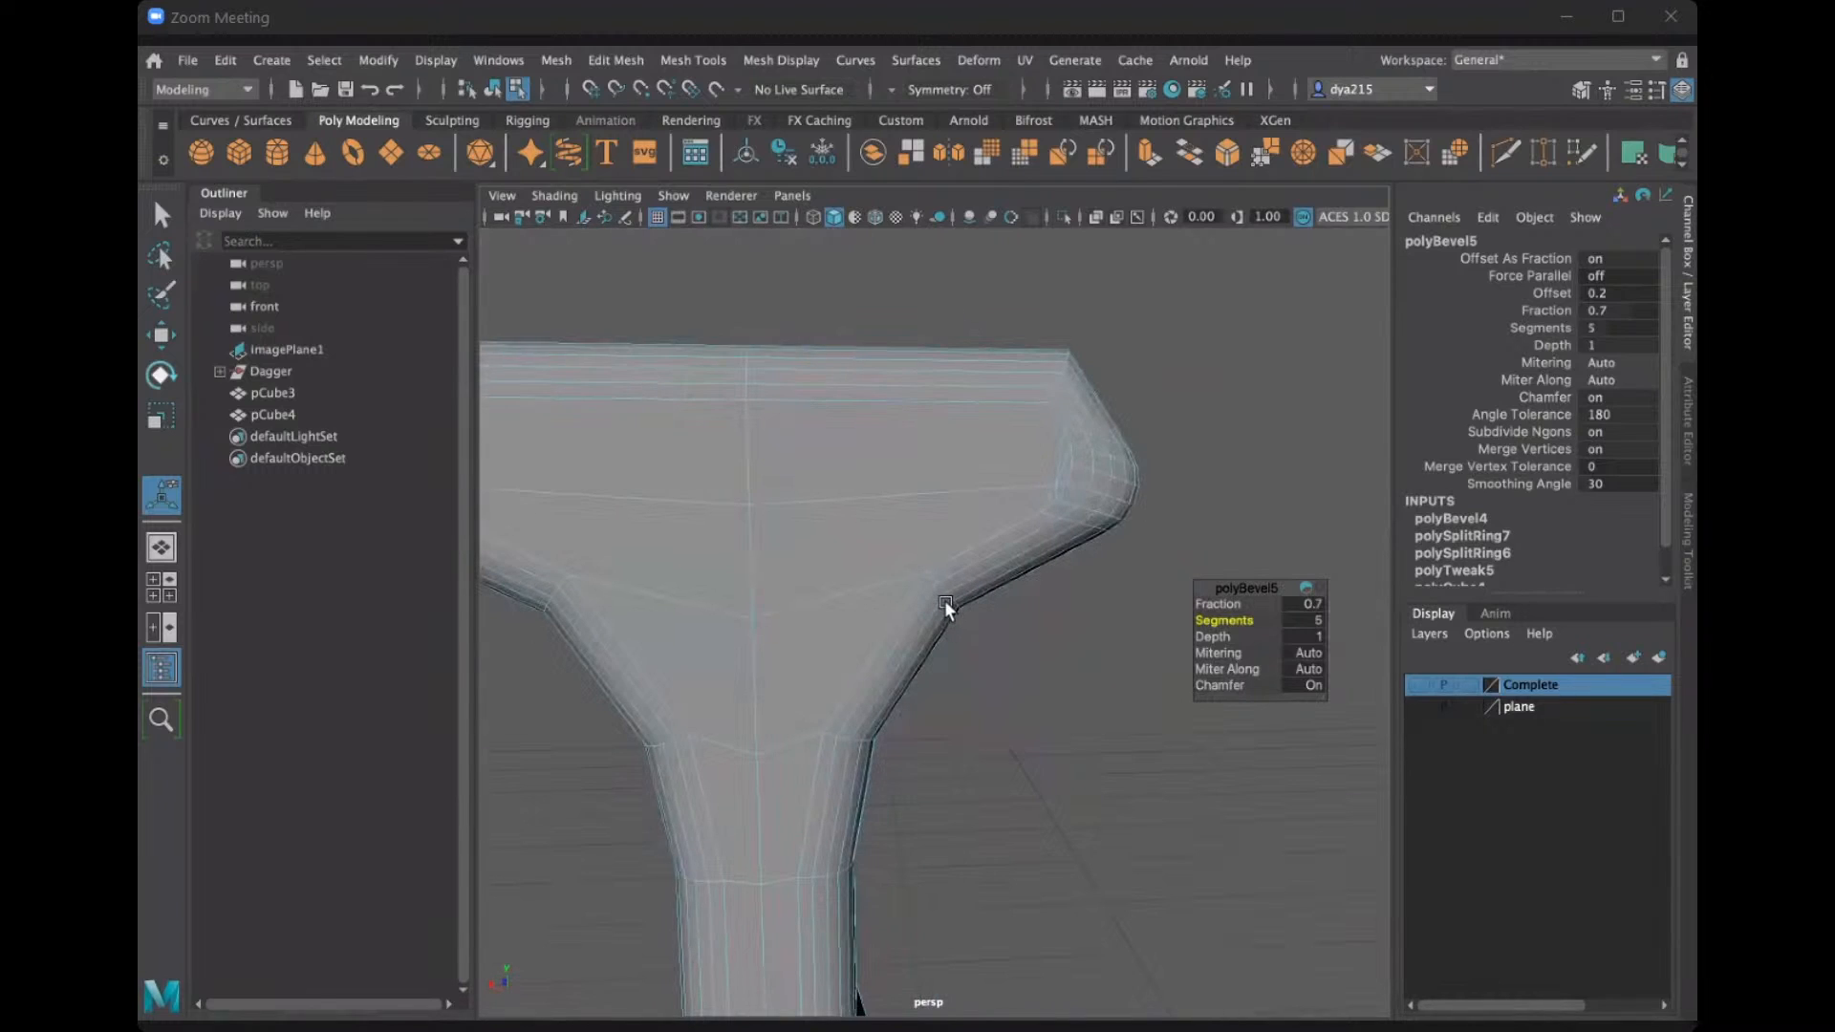
key(ctrl+z)
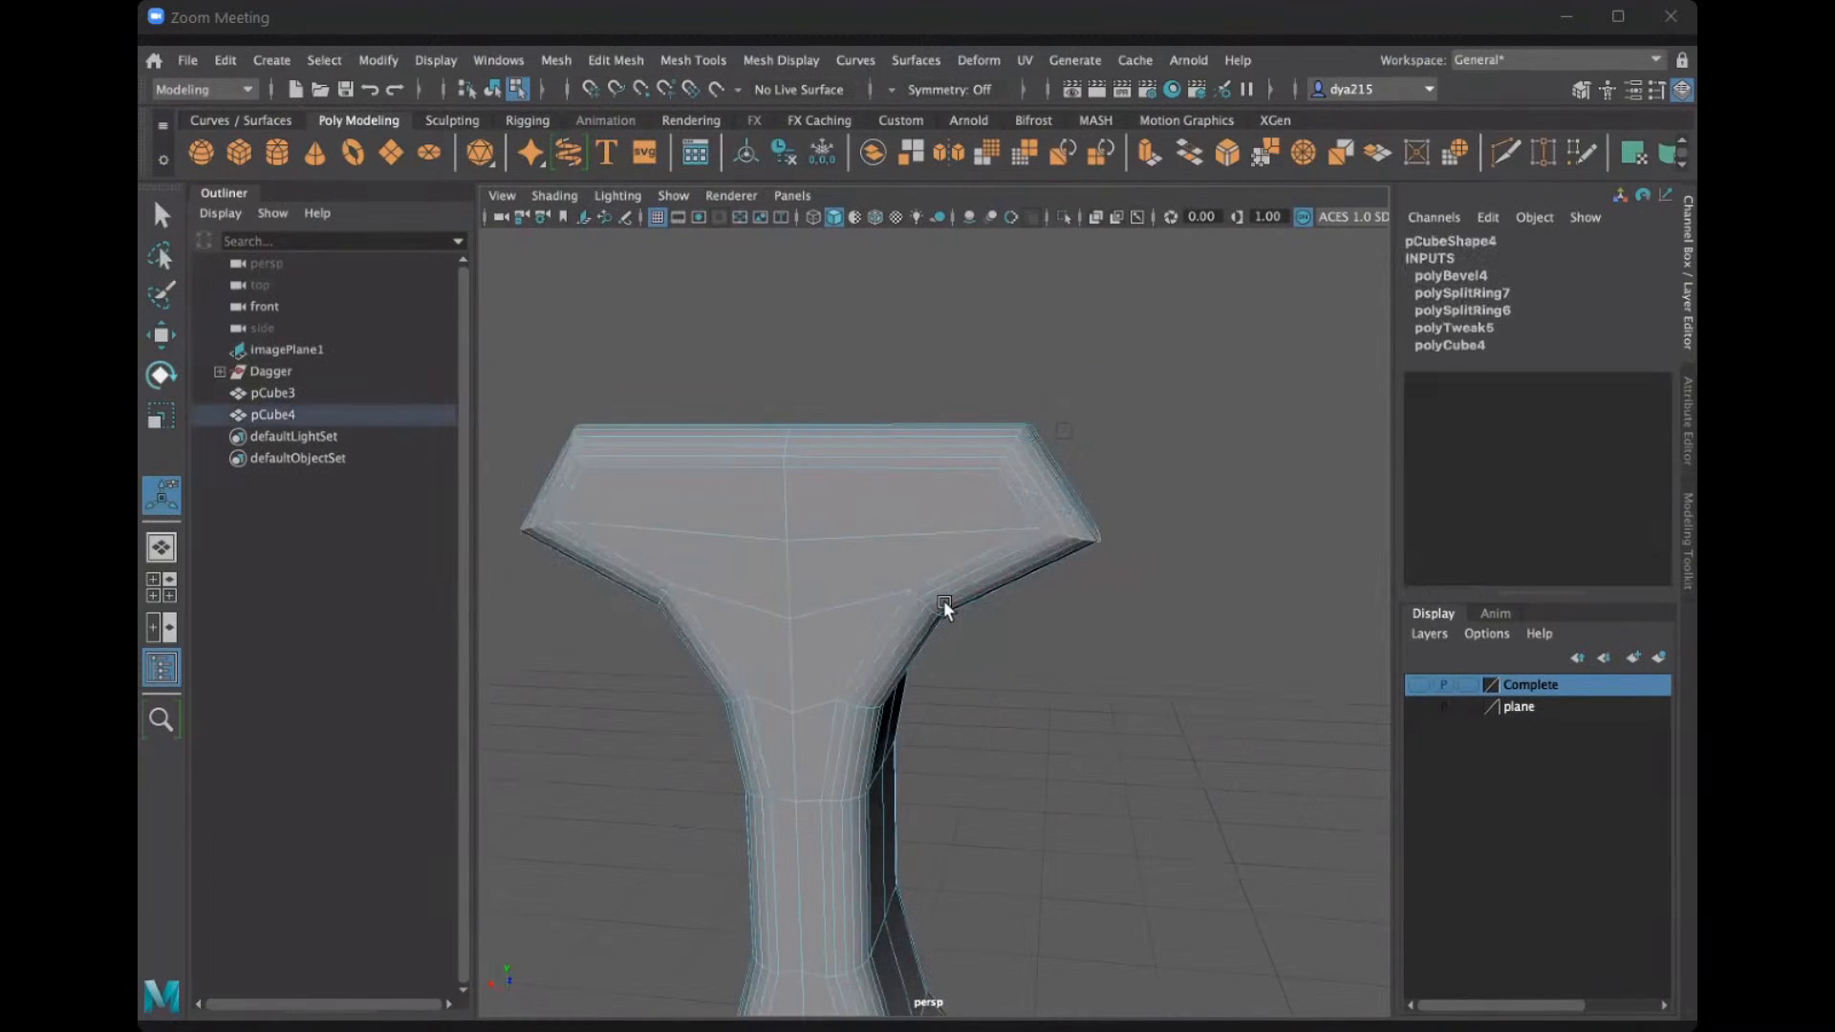
Check the edge selection around both pommel corners and complete it with the missed short edges.
mouse_move(994, 535)
alt+mouse_down()
mouse_move(1061, 512)
mouse_move(984, 598)
mouse_move(918, 598)
mouse_move(995, 602)
mouse_move(995, 571)
alt+mouse_up()
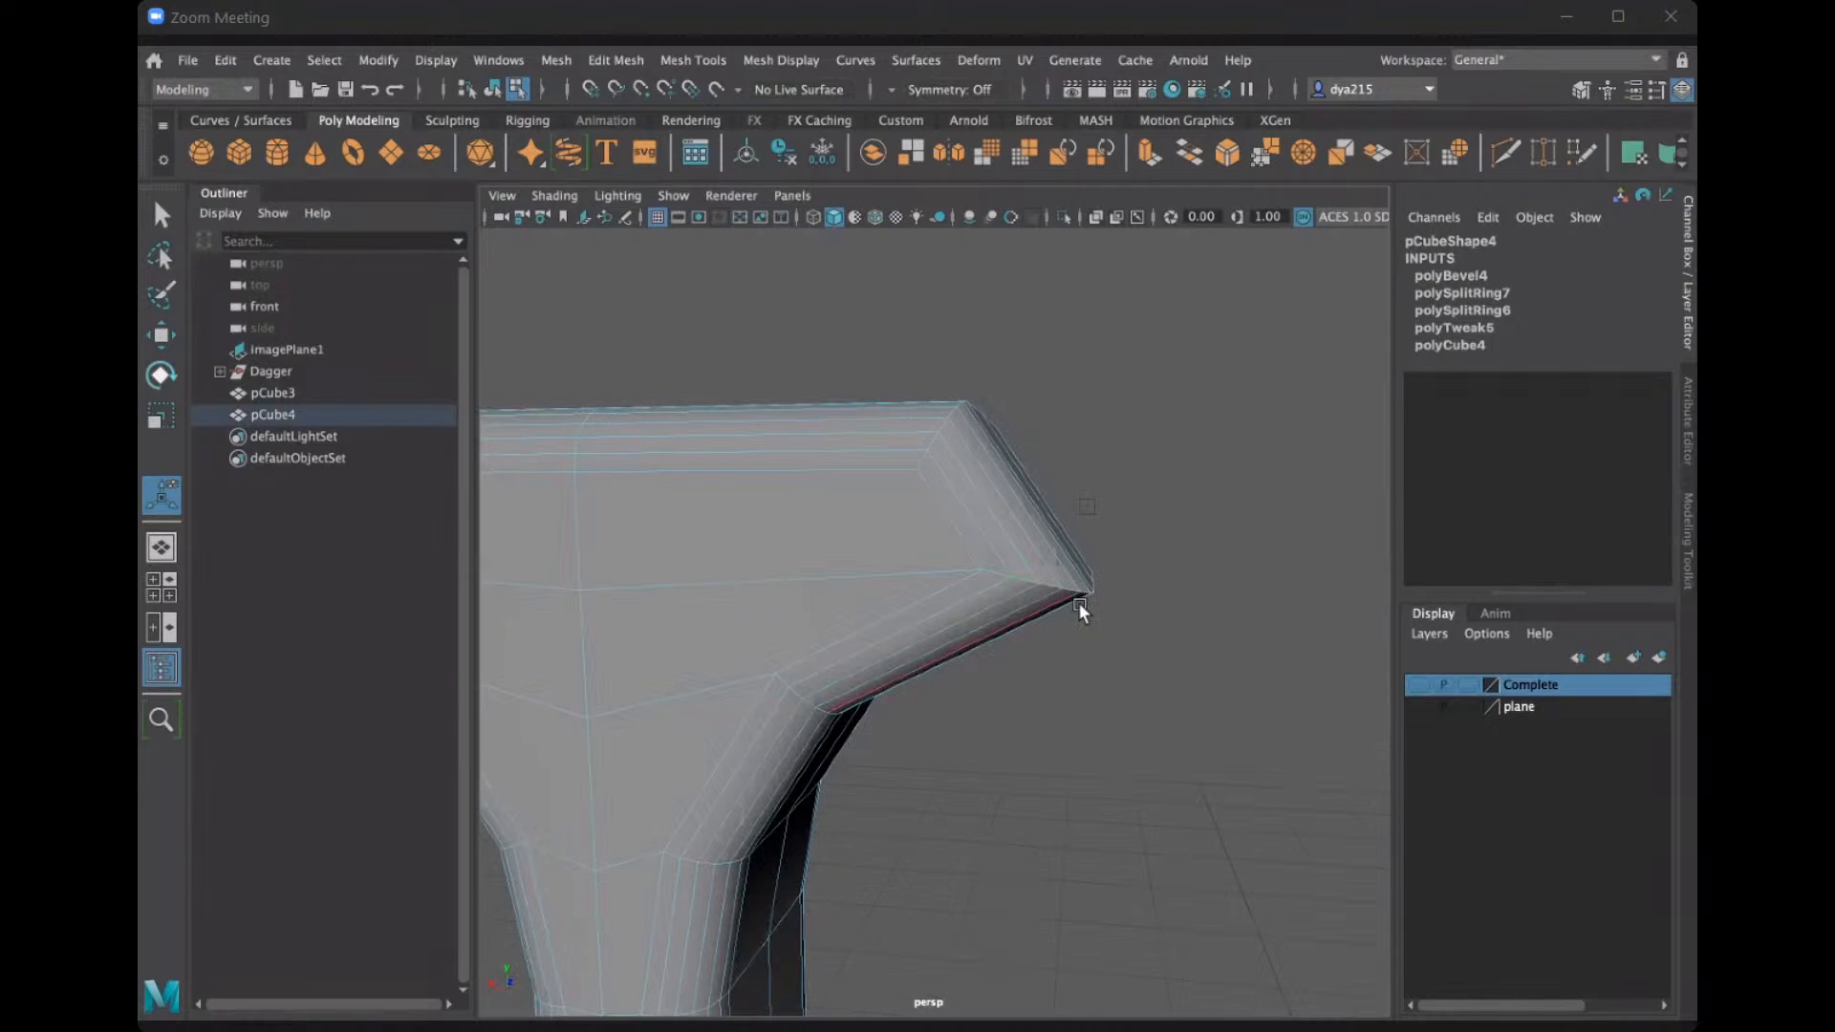
alt+drag(1052, 599, 1059, 666)
alt+middle_drag(1080, 675, 1424, 652)
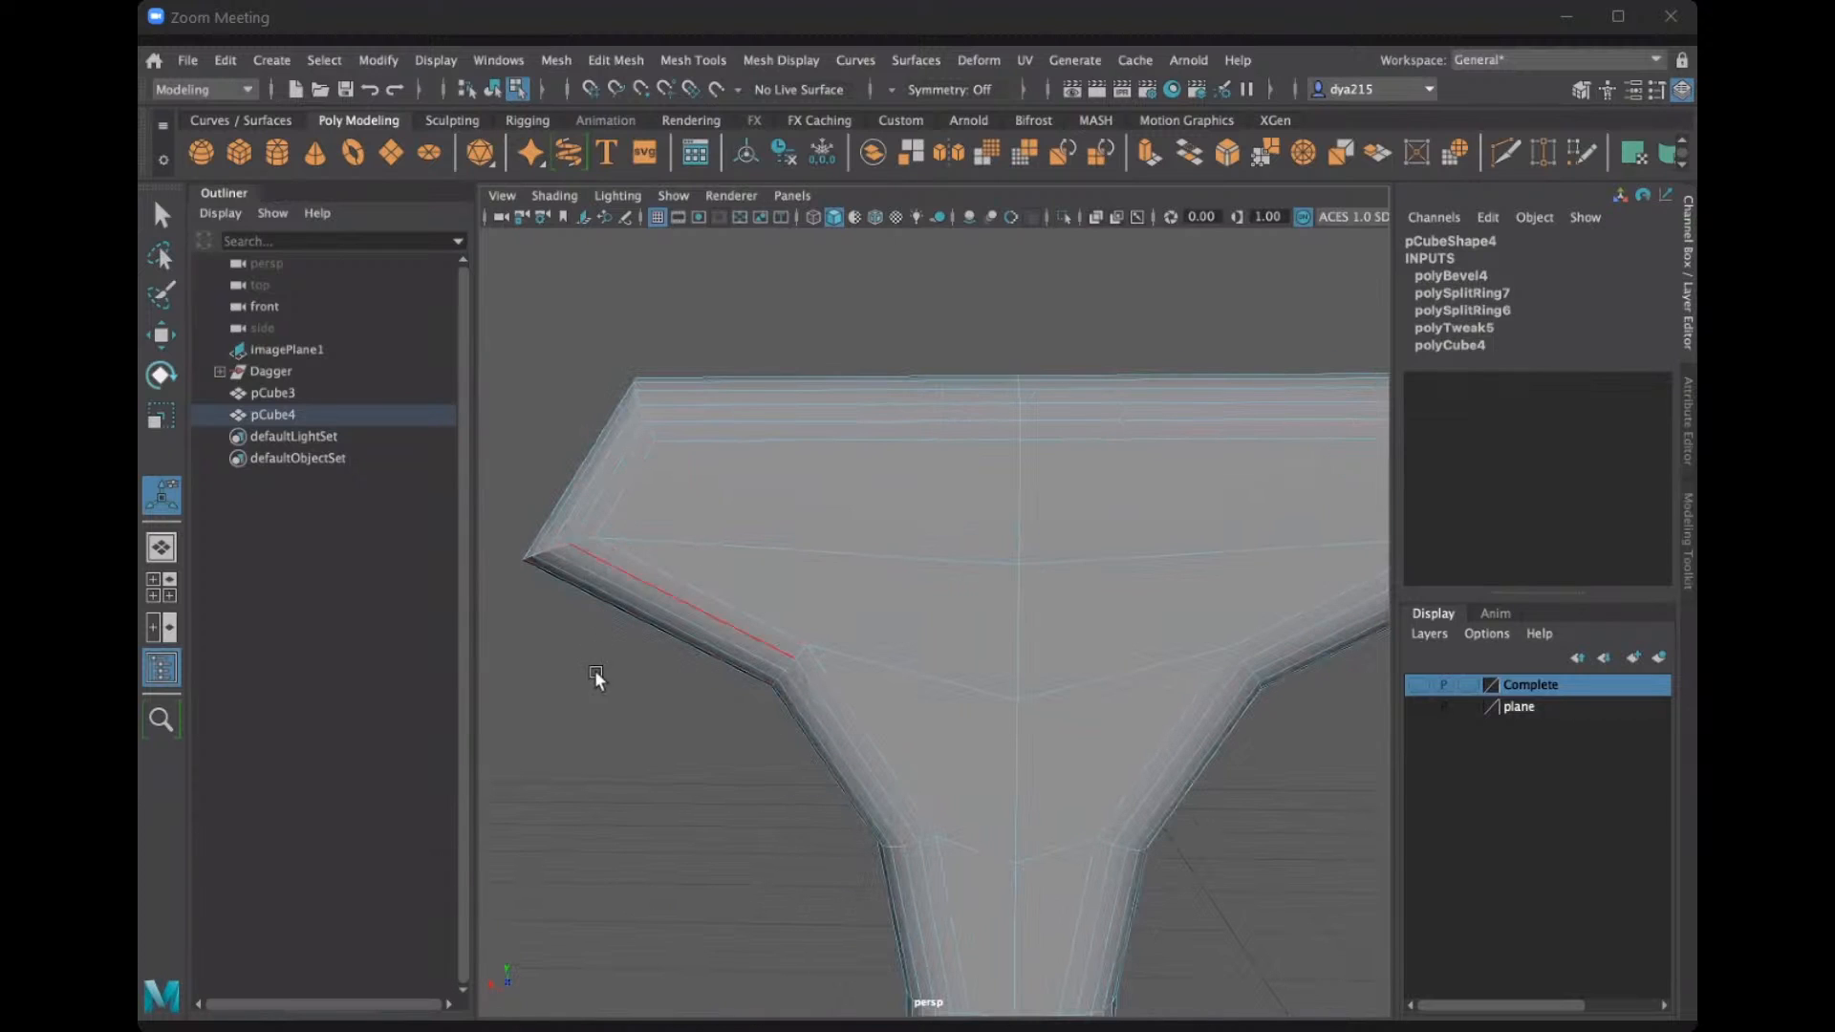
alt+drag(893, 708, 1175, 653)
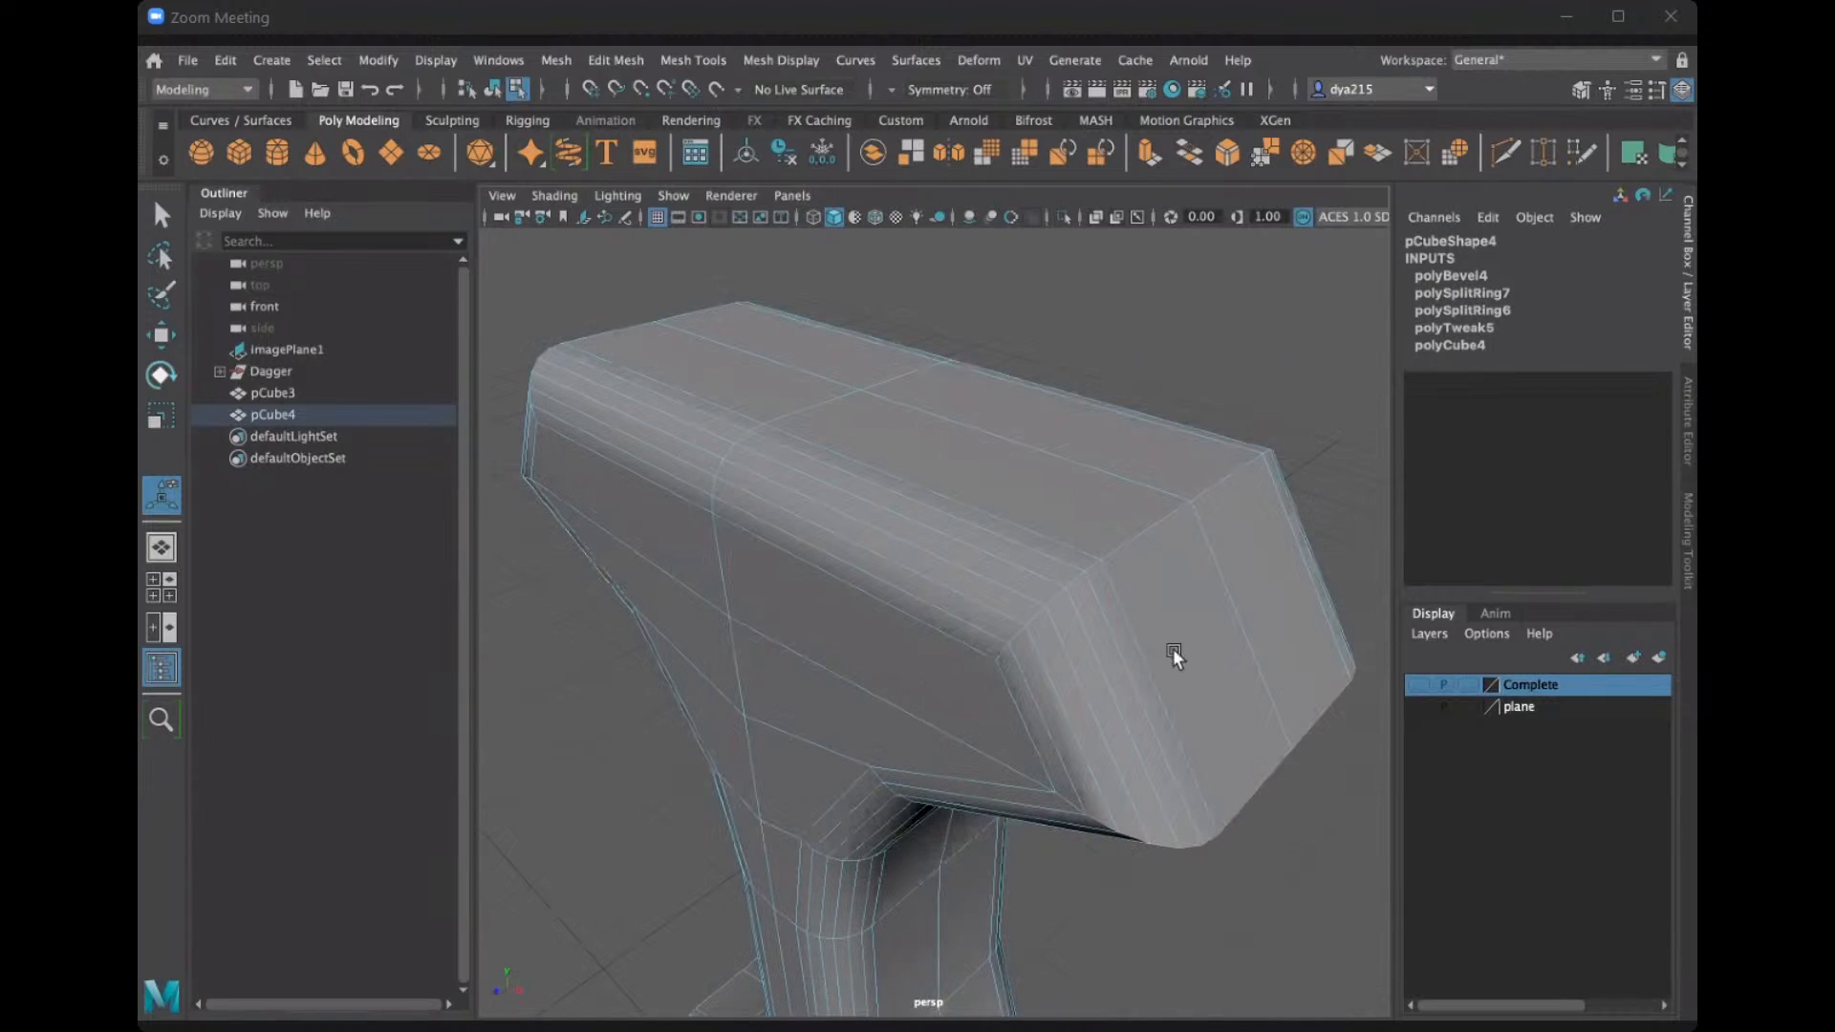
scroll(1288, 592, up, 4)
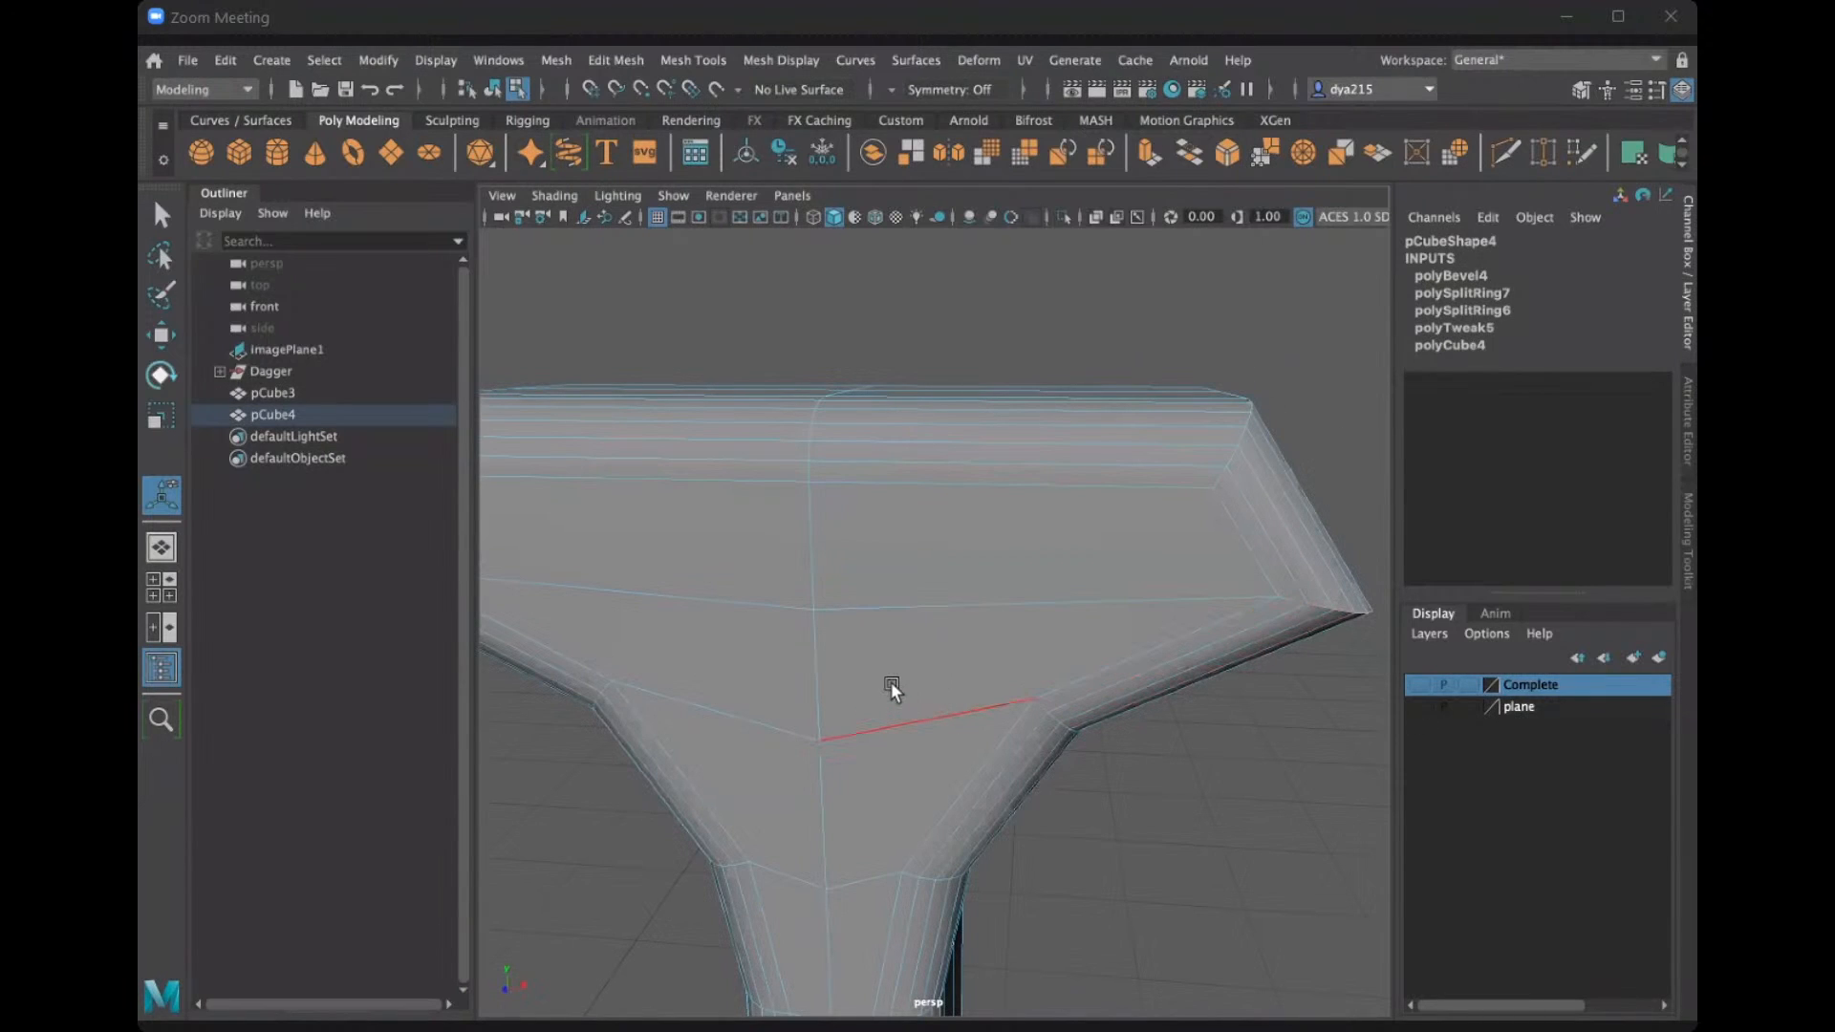
alt+drag(1213, 659, 797, 543)
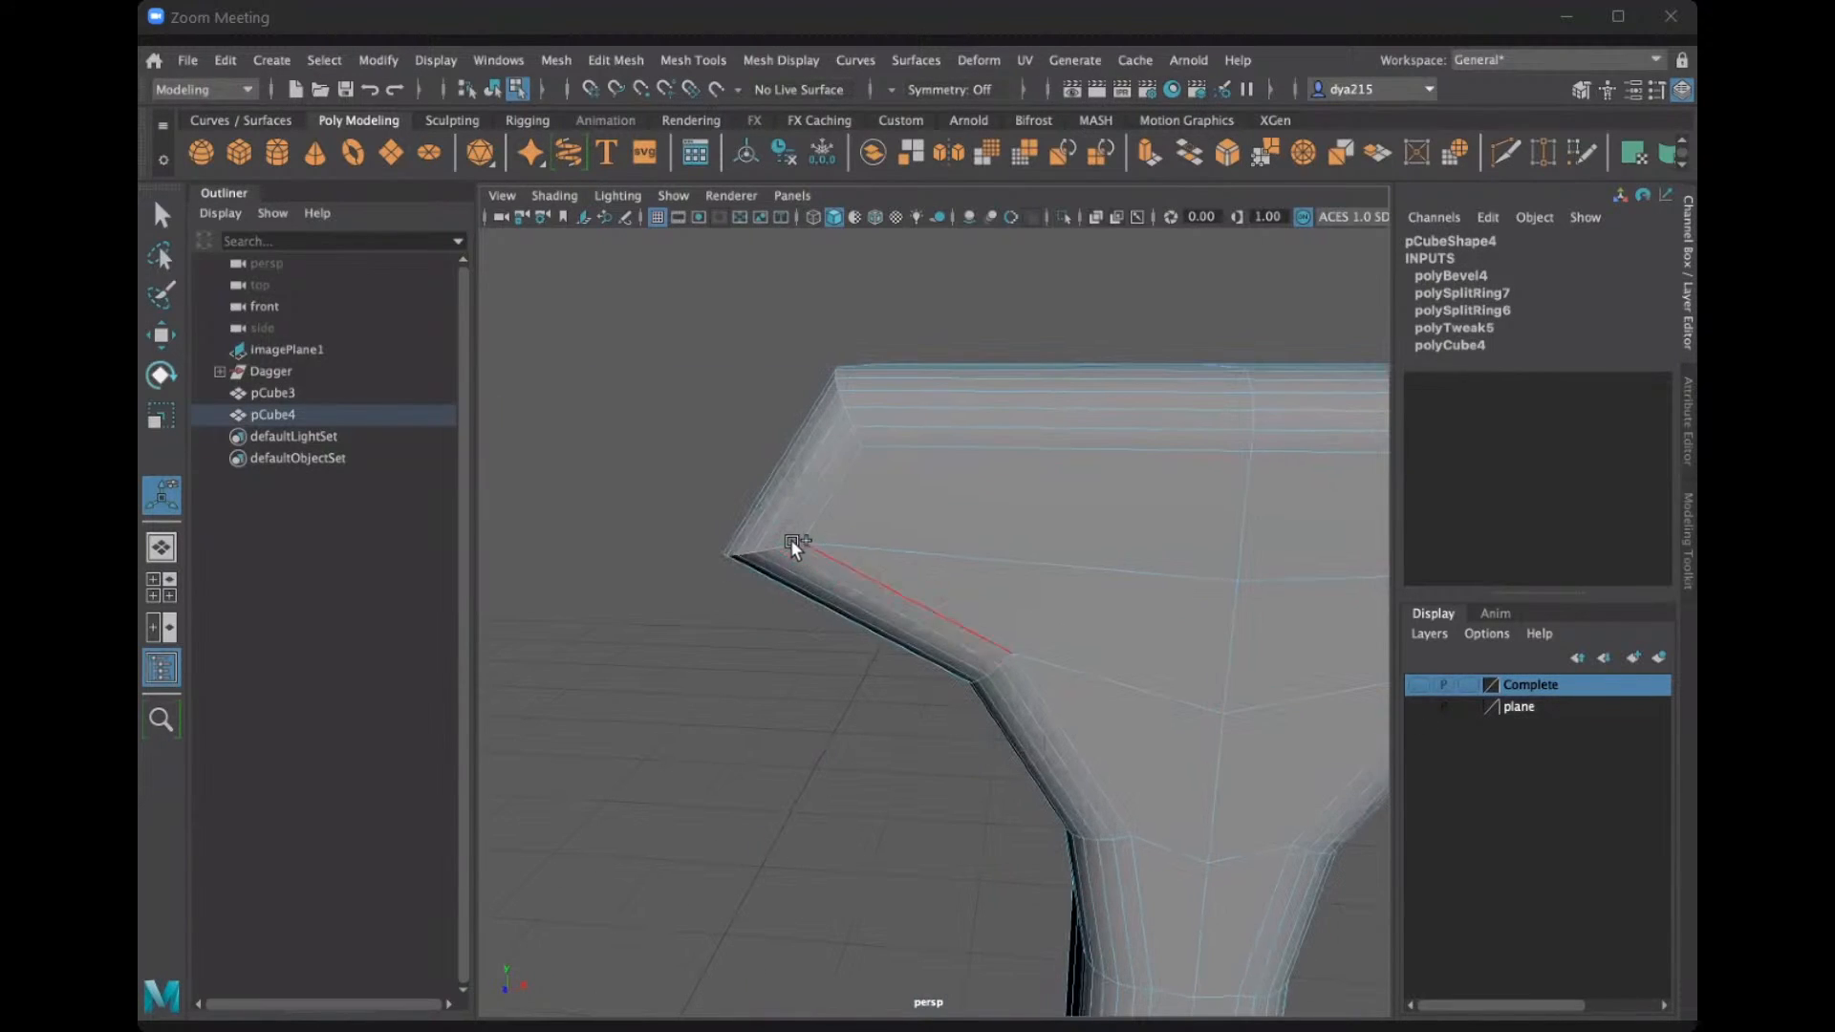
alt+drag(921, 643, 1099, 692)
alt+middle_drag(1099, 692, 1114, 646)
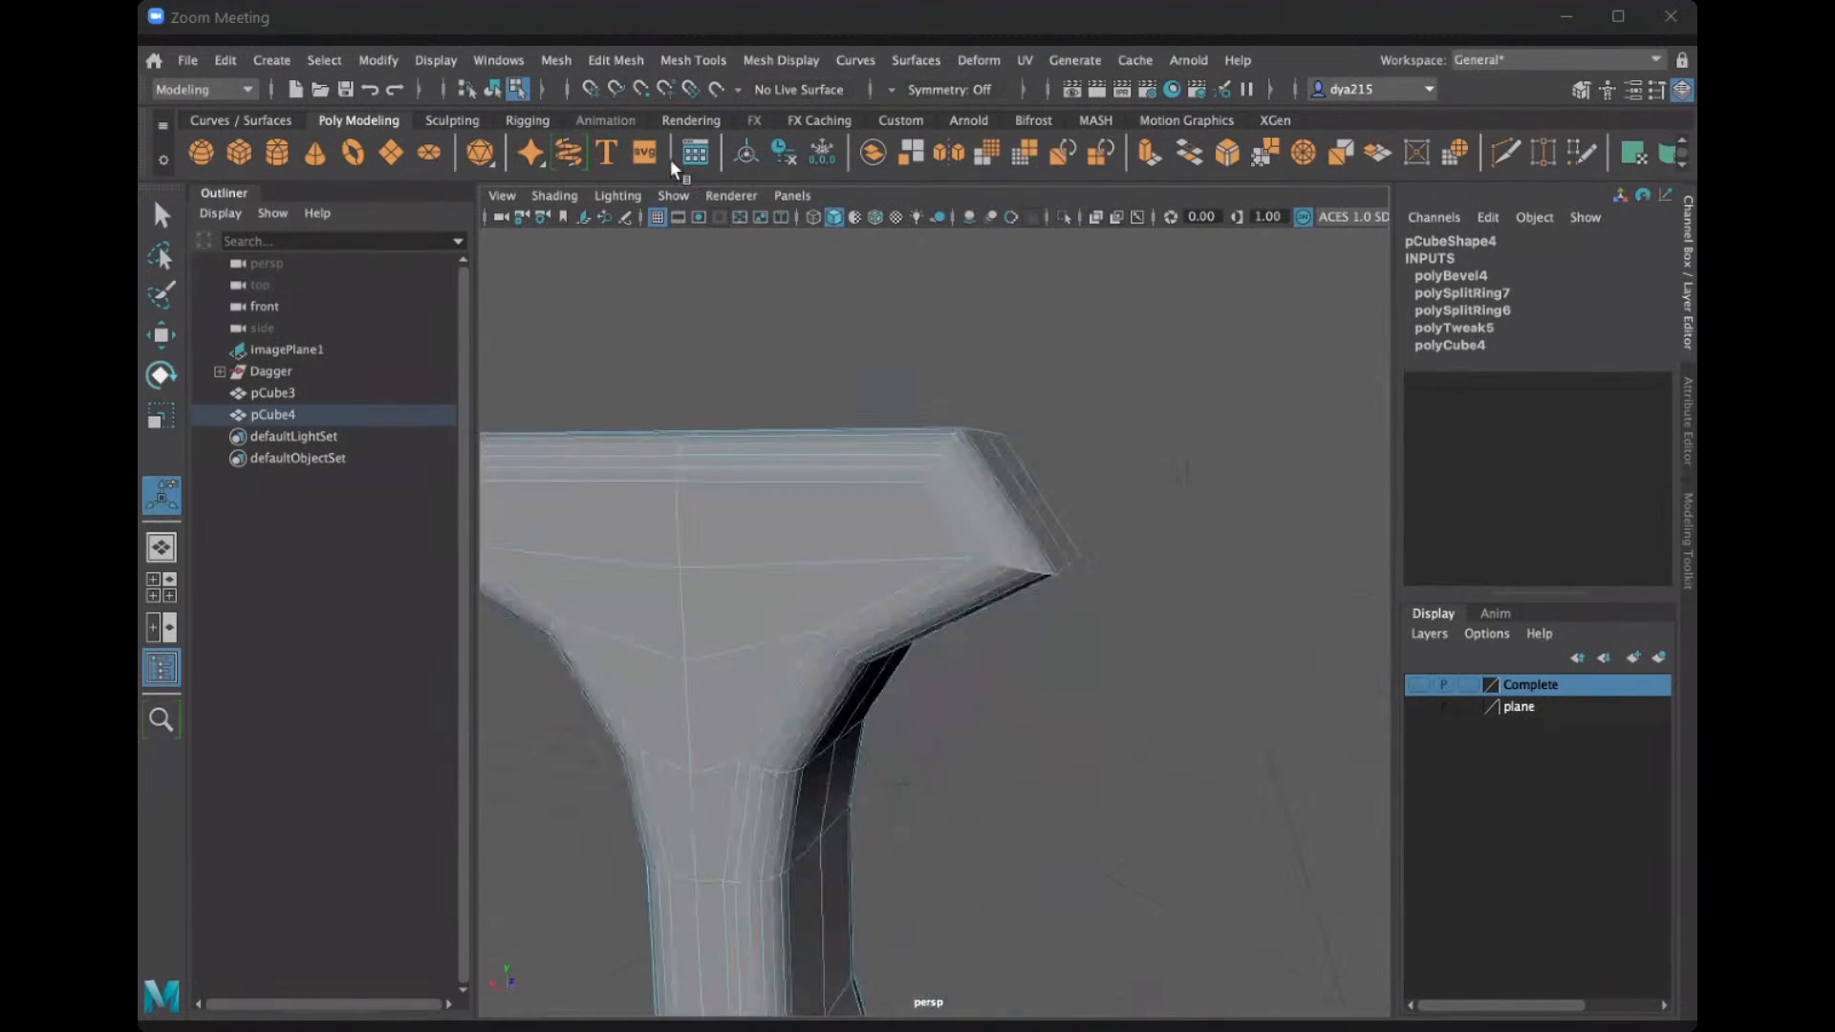
Bevel the pommel's outer corner edges with a fraction of 1 and 5 segments, and clear the selection.
click(633, 63)
click(684, 139)
alt+drag(794, 476, 793, 473)
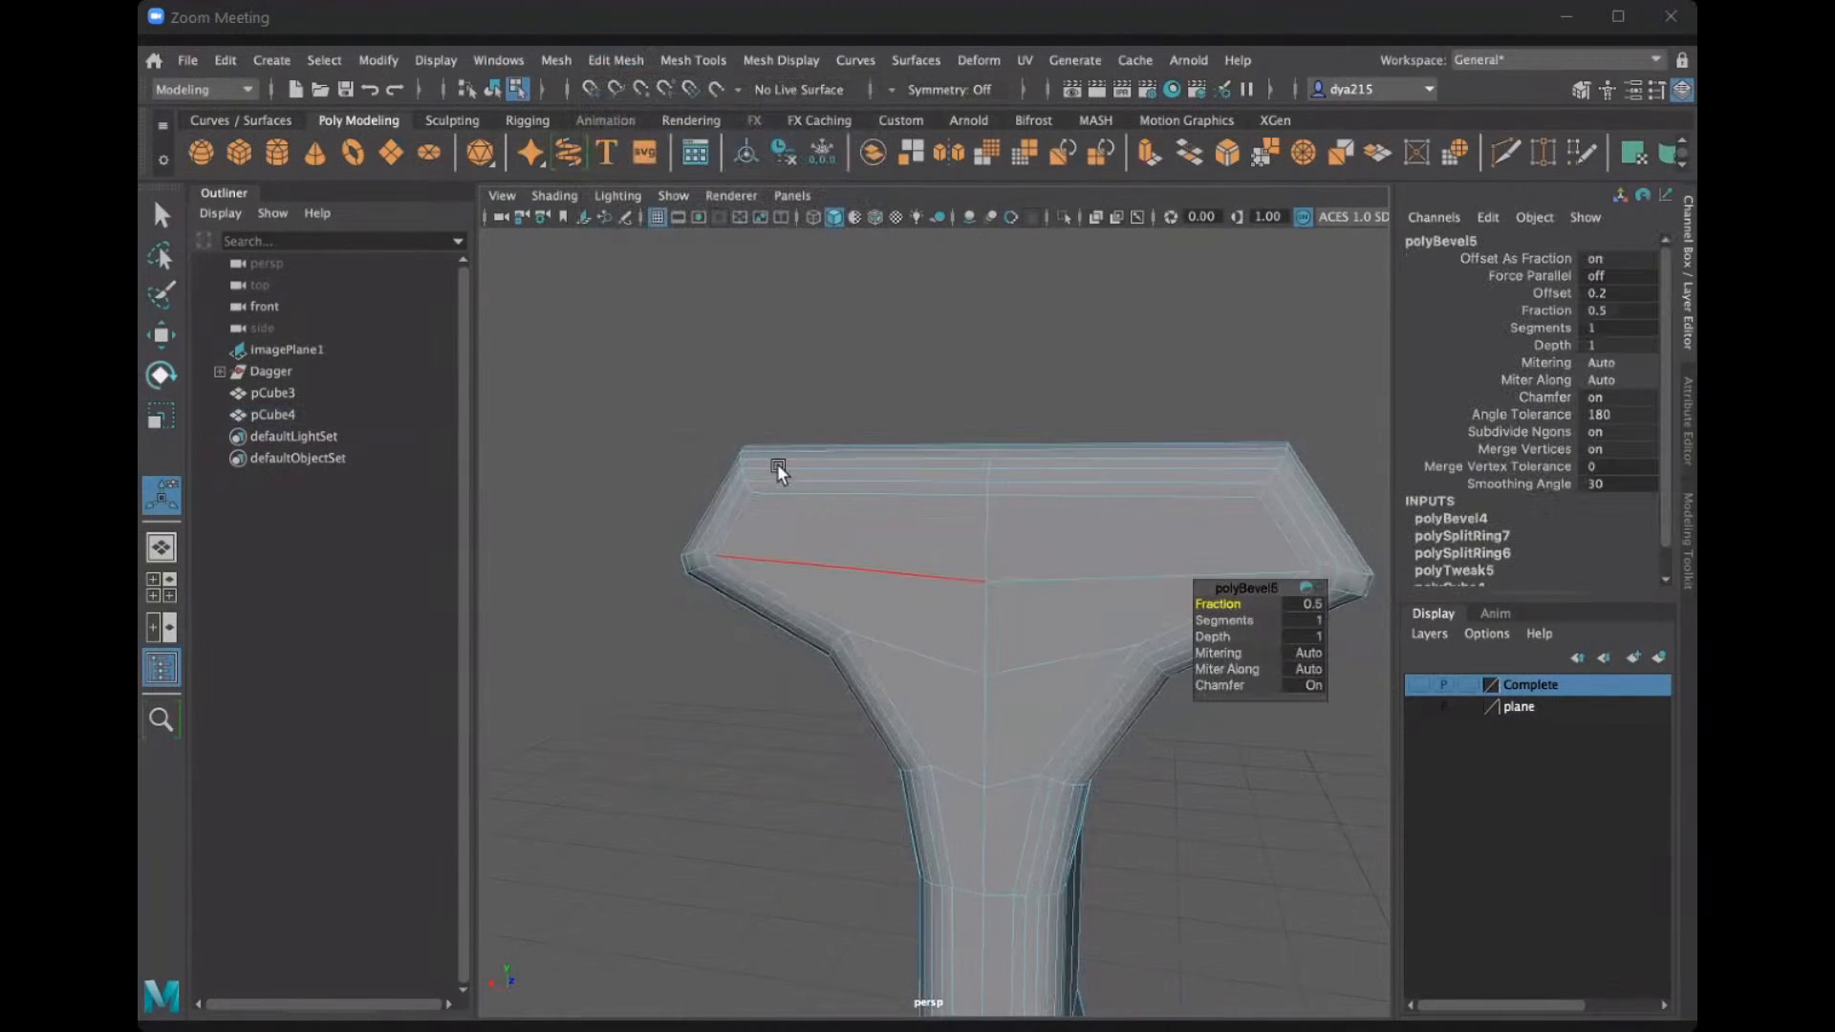
alt+middle_drag(793, 474, 692, 427)
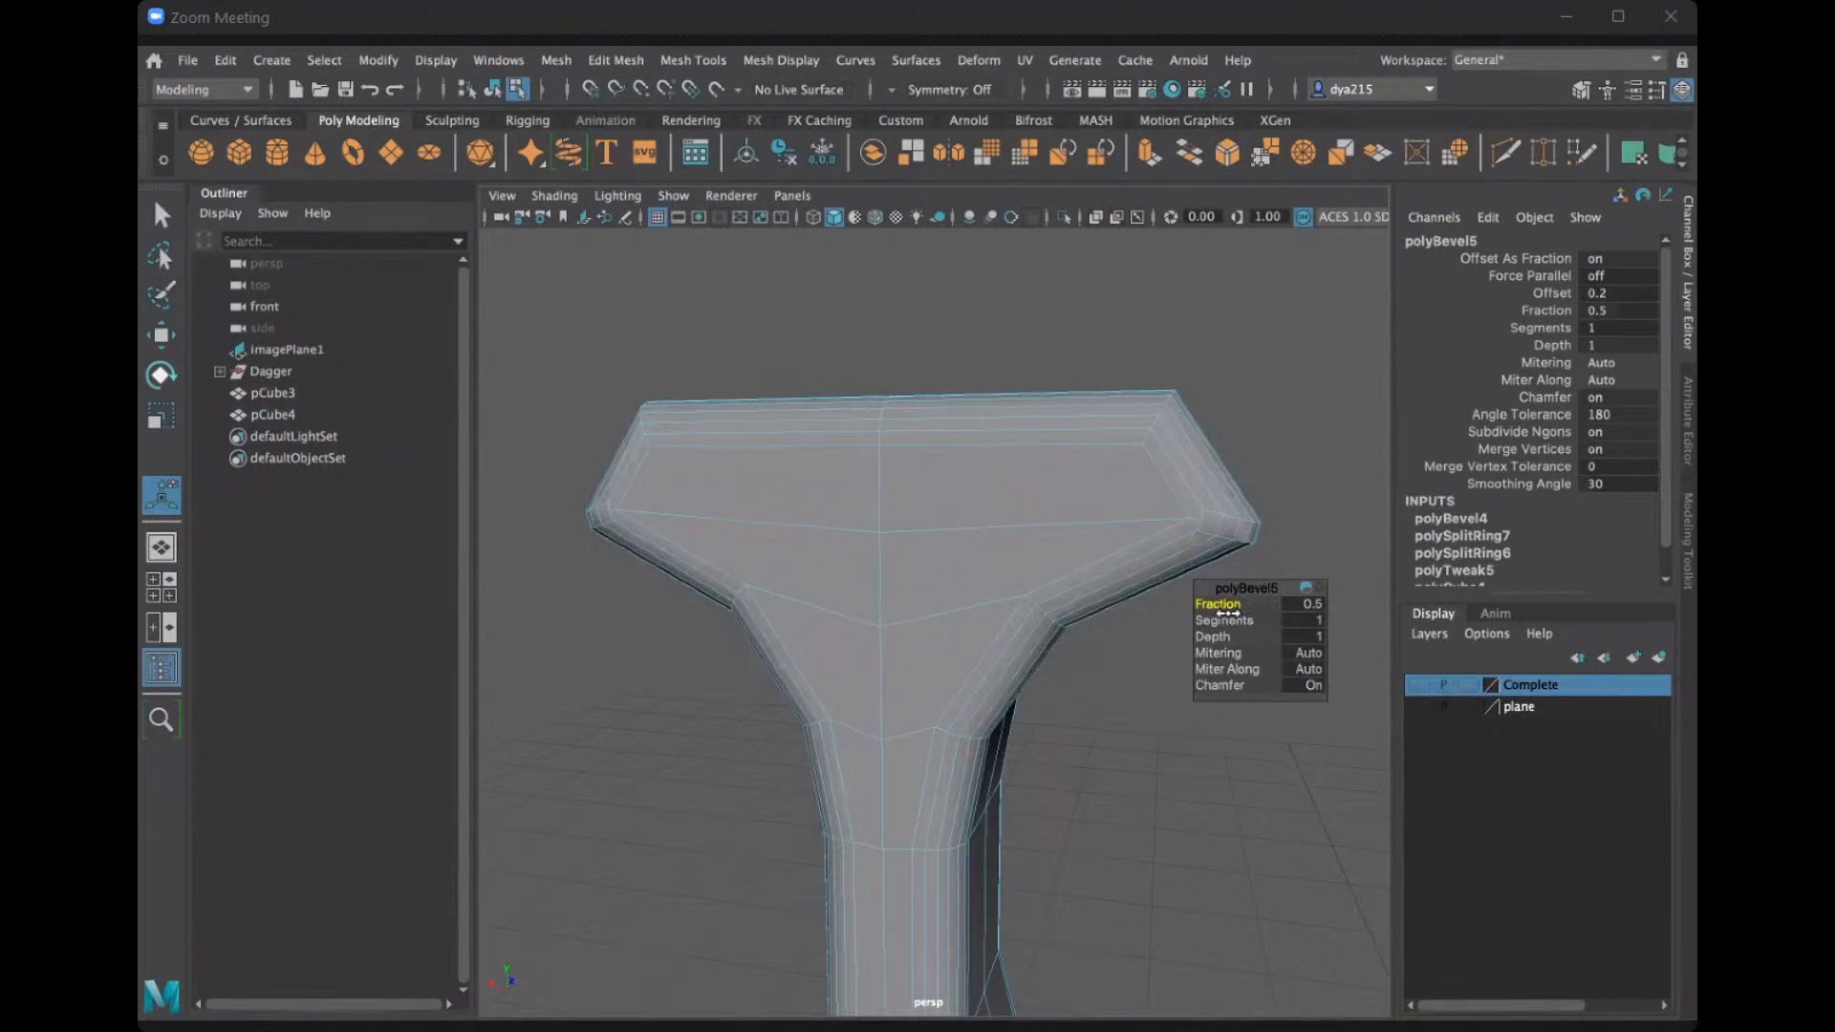
drag(1228, 613, 1240, 623)
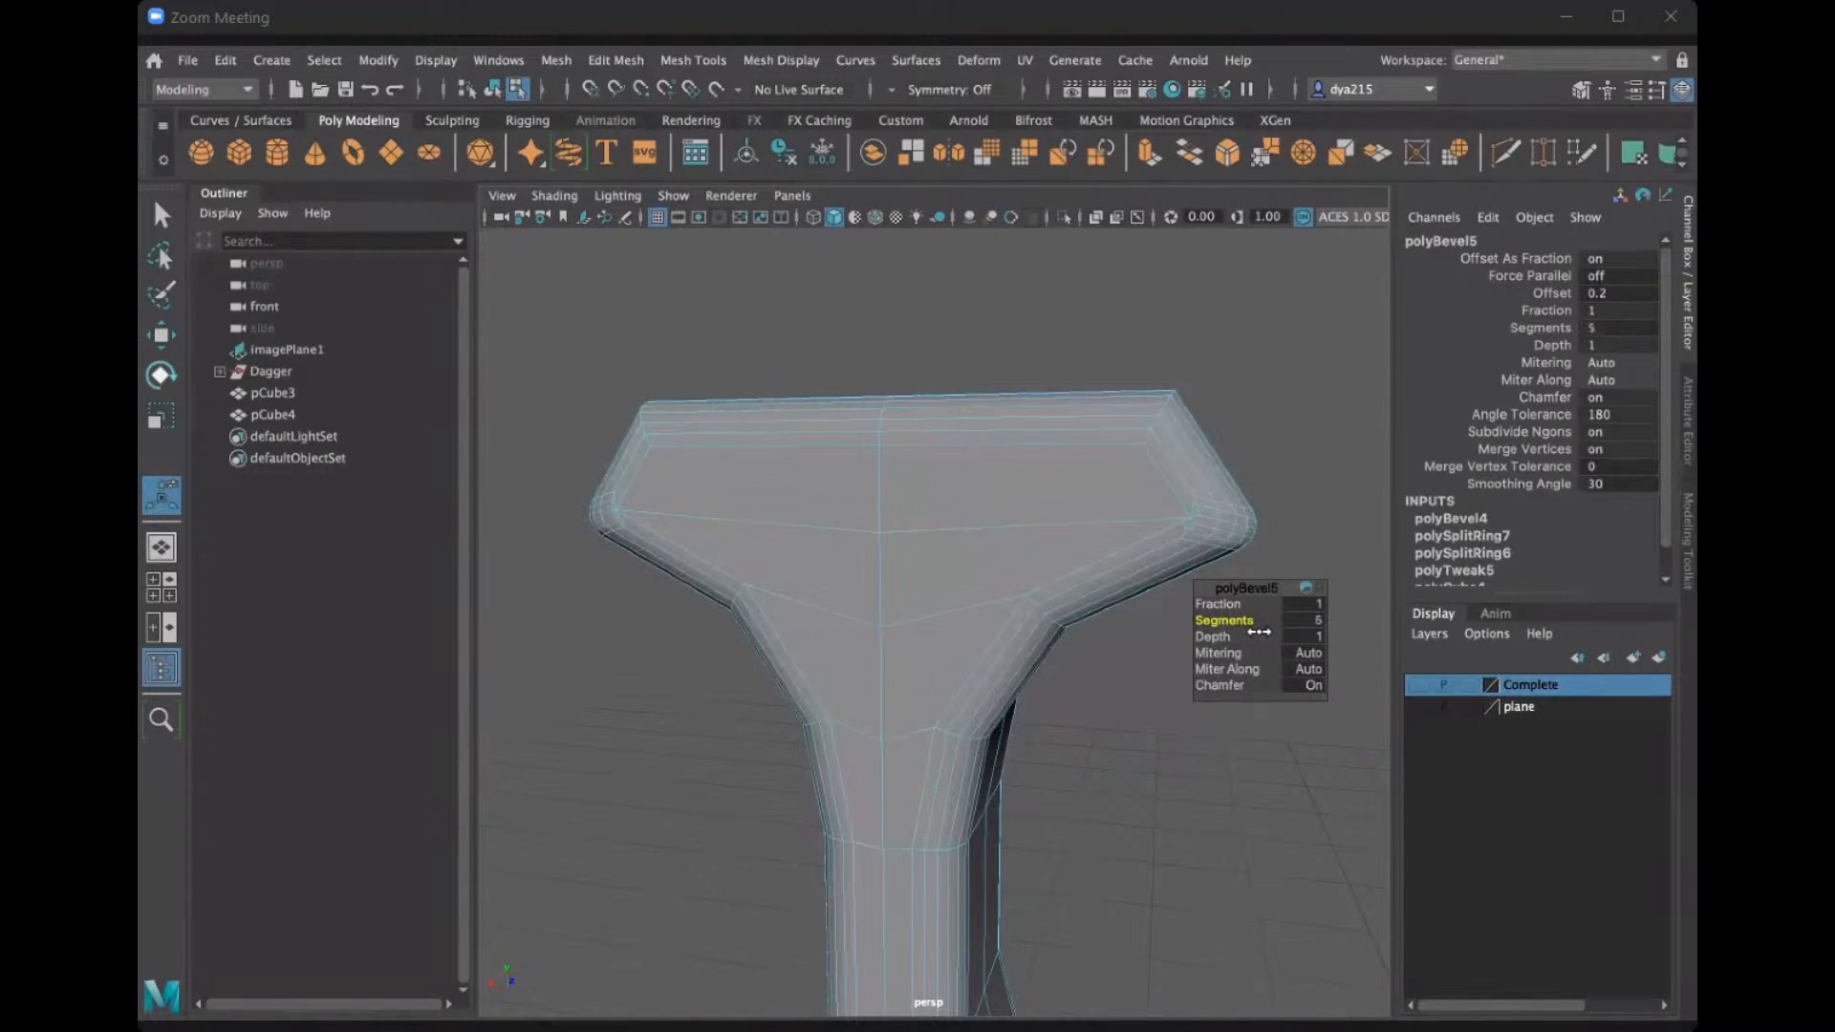
alt+drag(1019, 495, 944, 266)
click(945, 265)
alt+drag(1058, 479, 1091, 514)
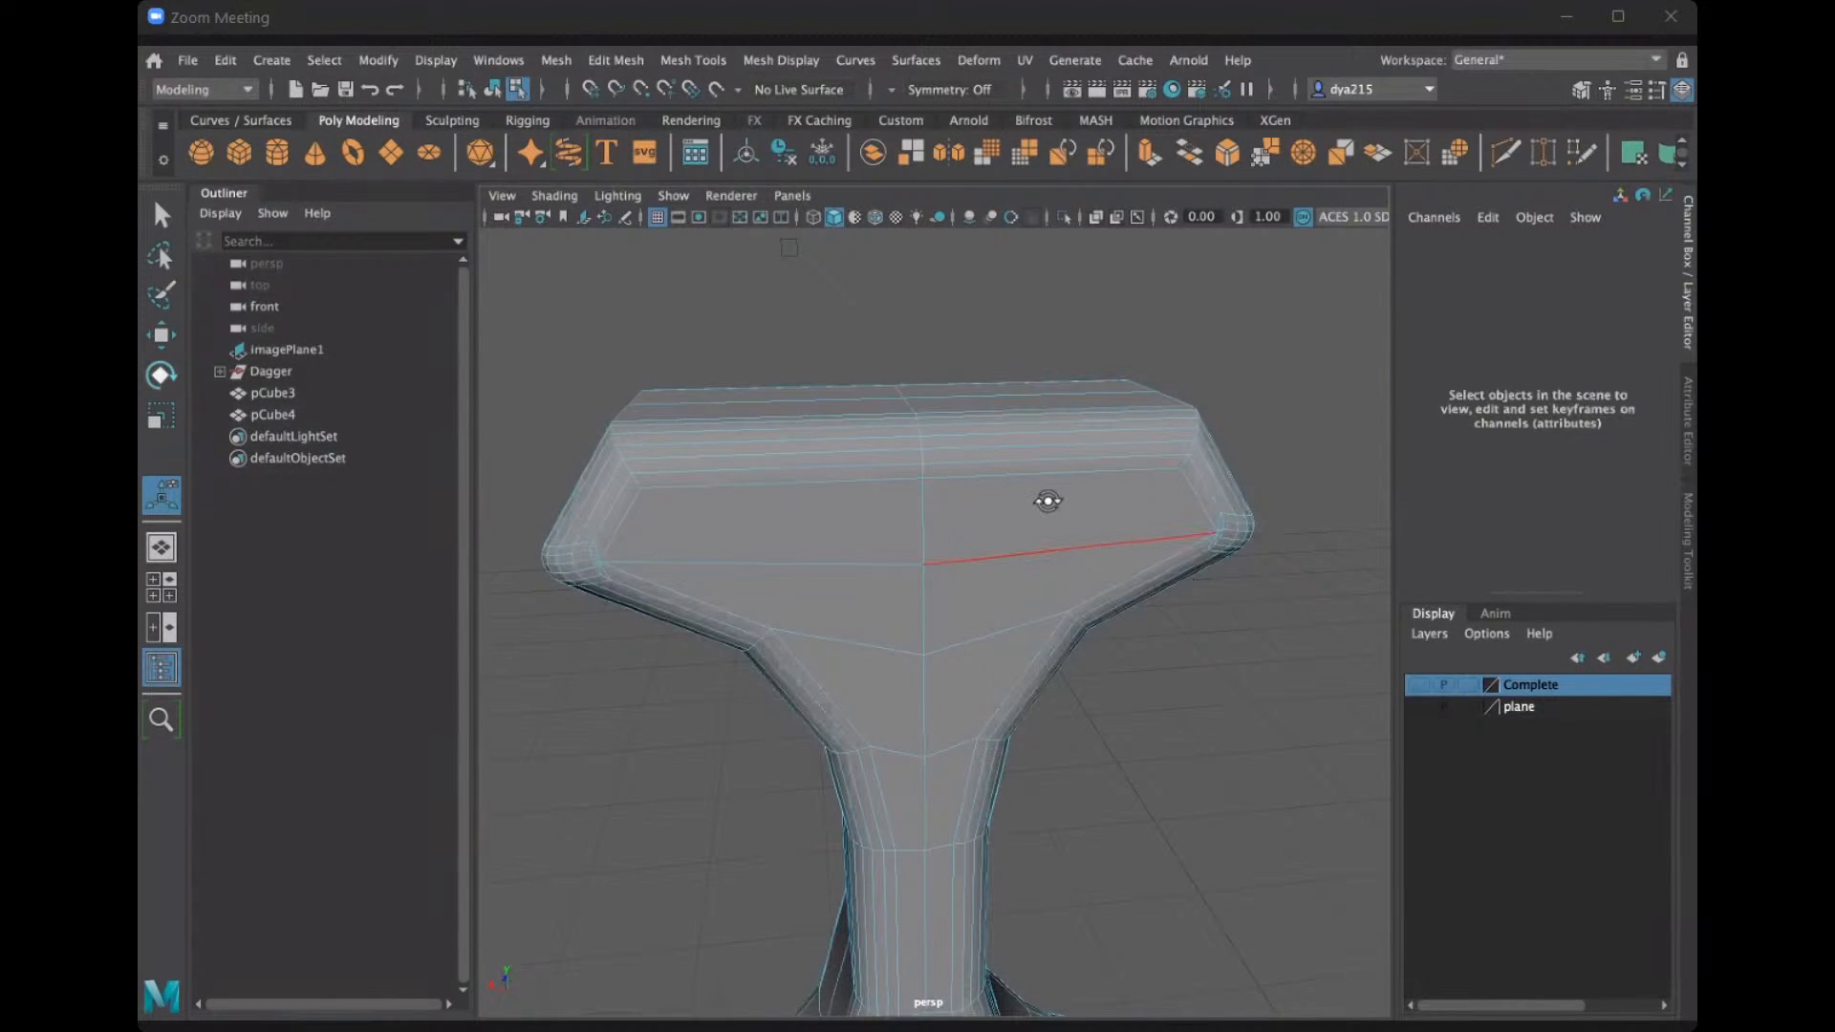
Select the upper outer edges at the guard's ends, including the short edges across the rounded corners.
alt+drag(958, 516, 984, 606)
alt+drag(880, 557, 829, 619)
click(929, 618)
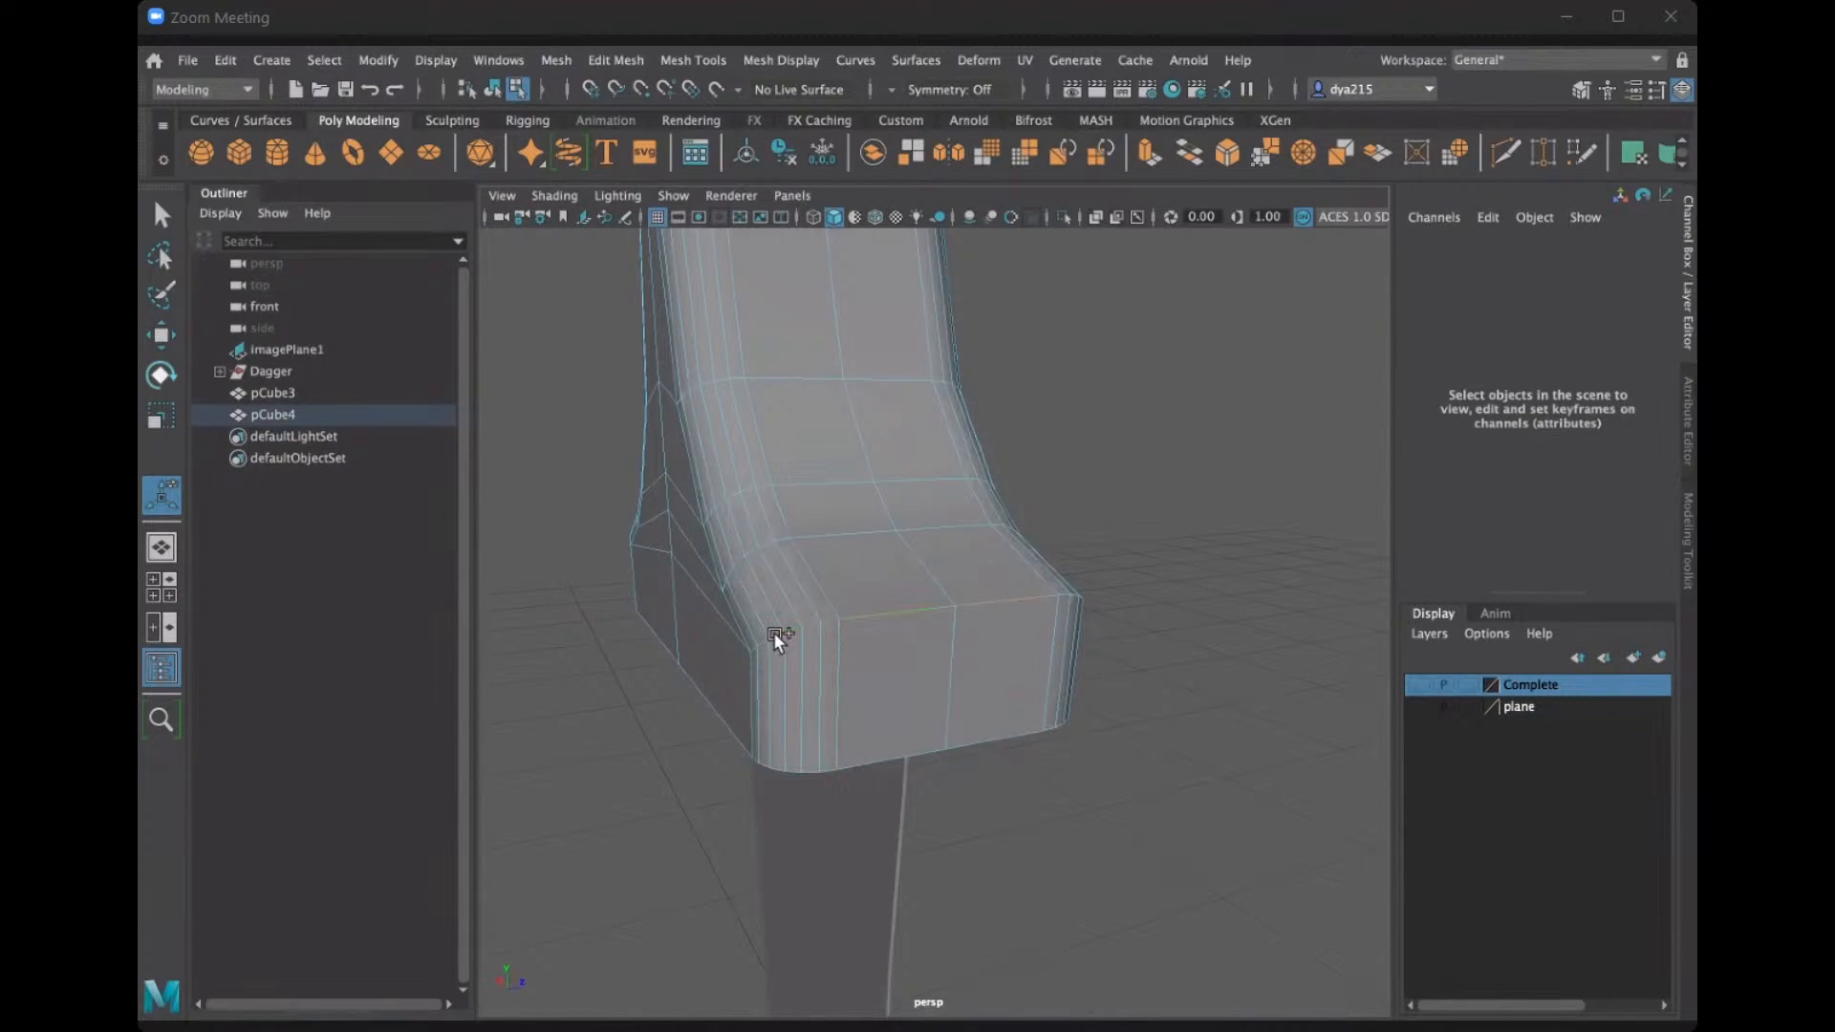
alt+drag(931, 705, 992, 701)
alt+middle_drag(975, 698, 1081, 630)
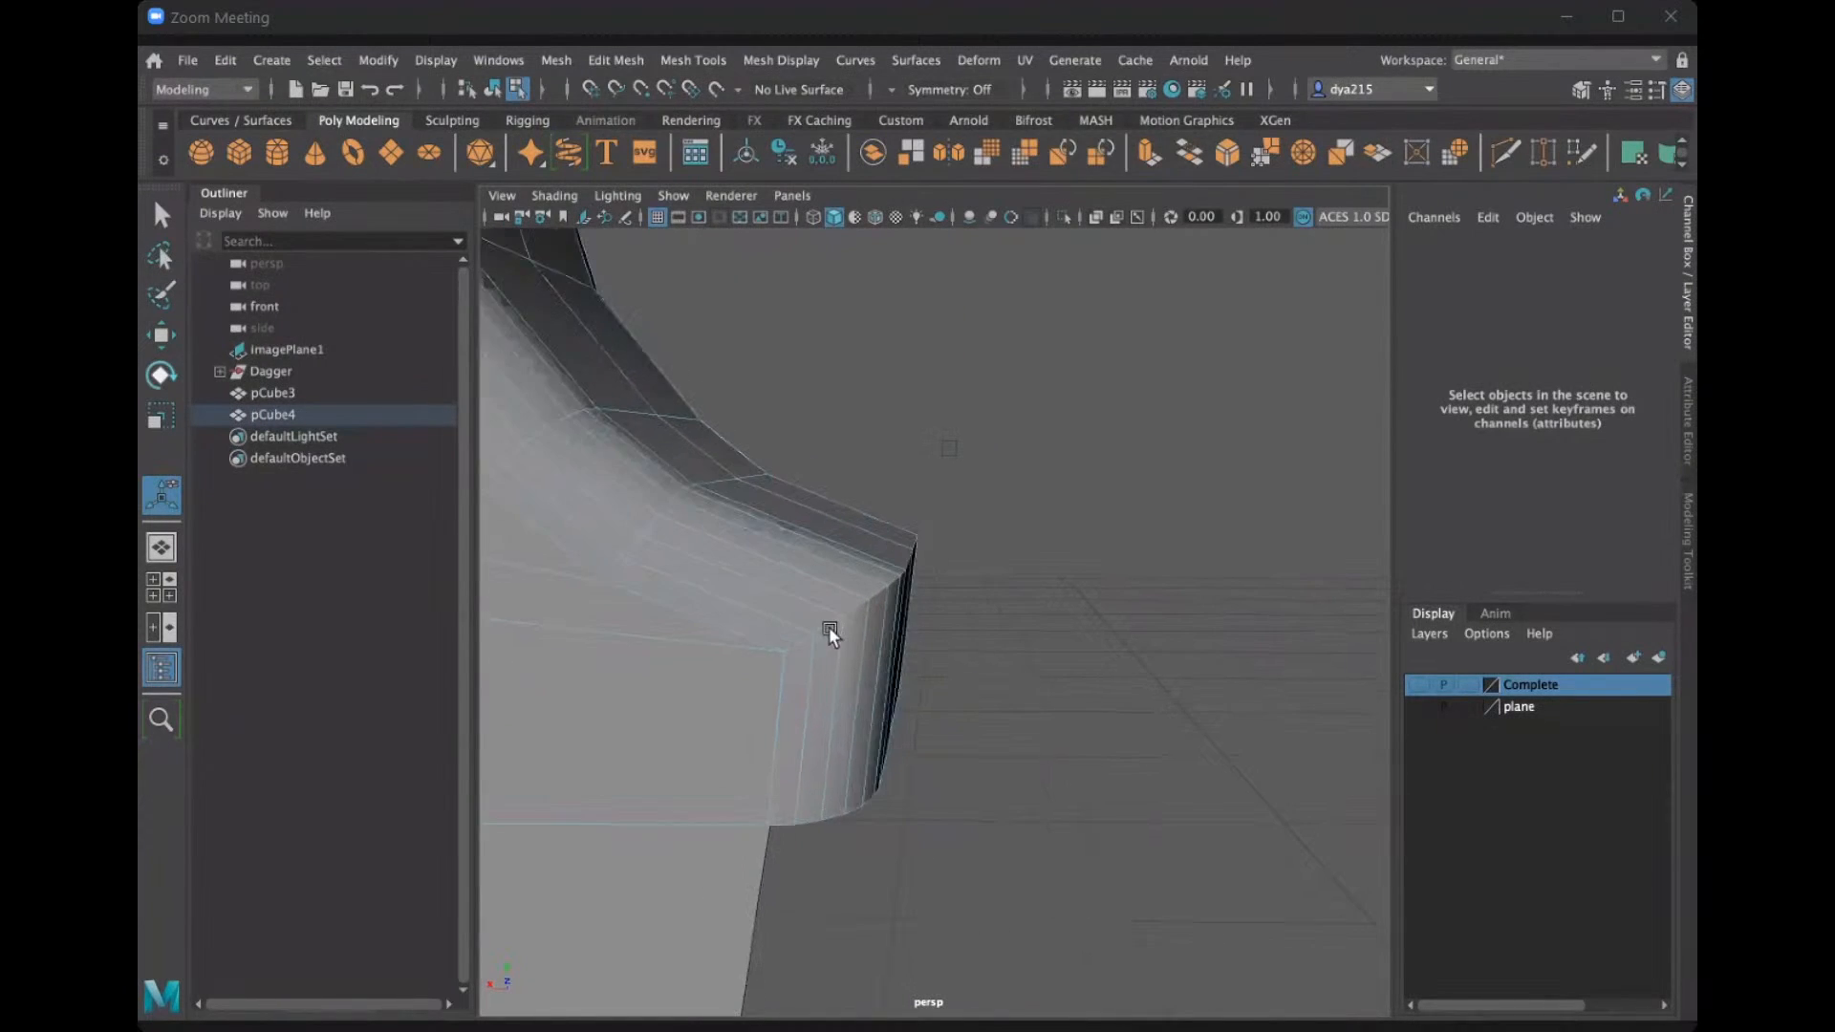
alt+drag(941, 603, 878, 600)
alt+drag(1213, 598, 978, 602)
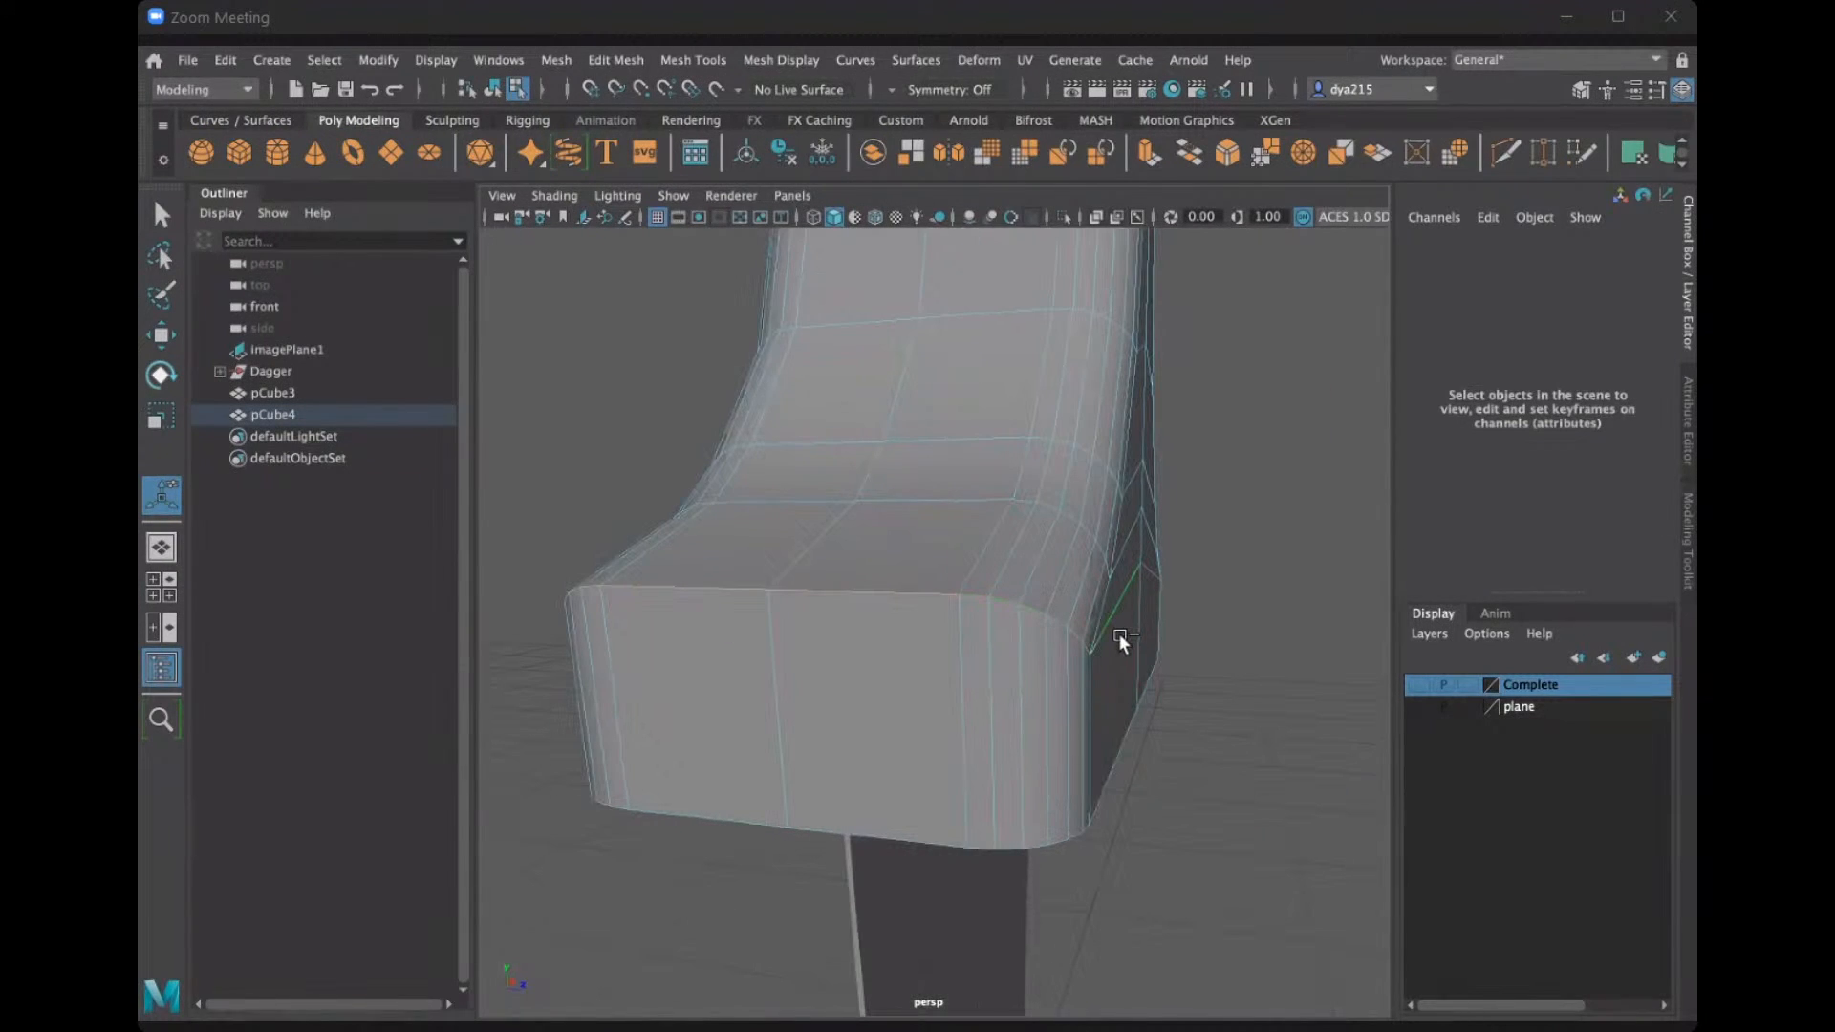
alt+drag(1182, 644, 1094, 627)
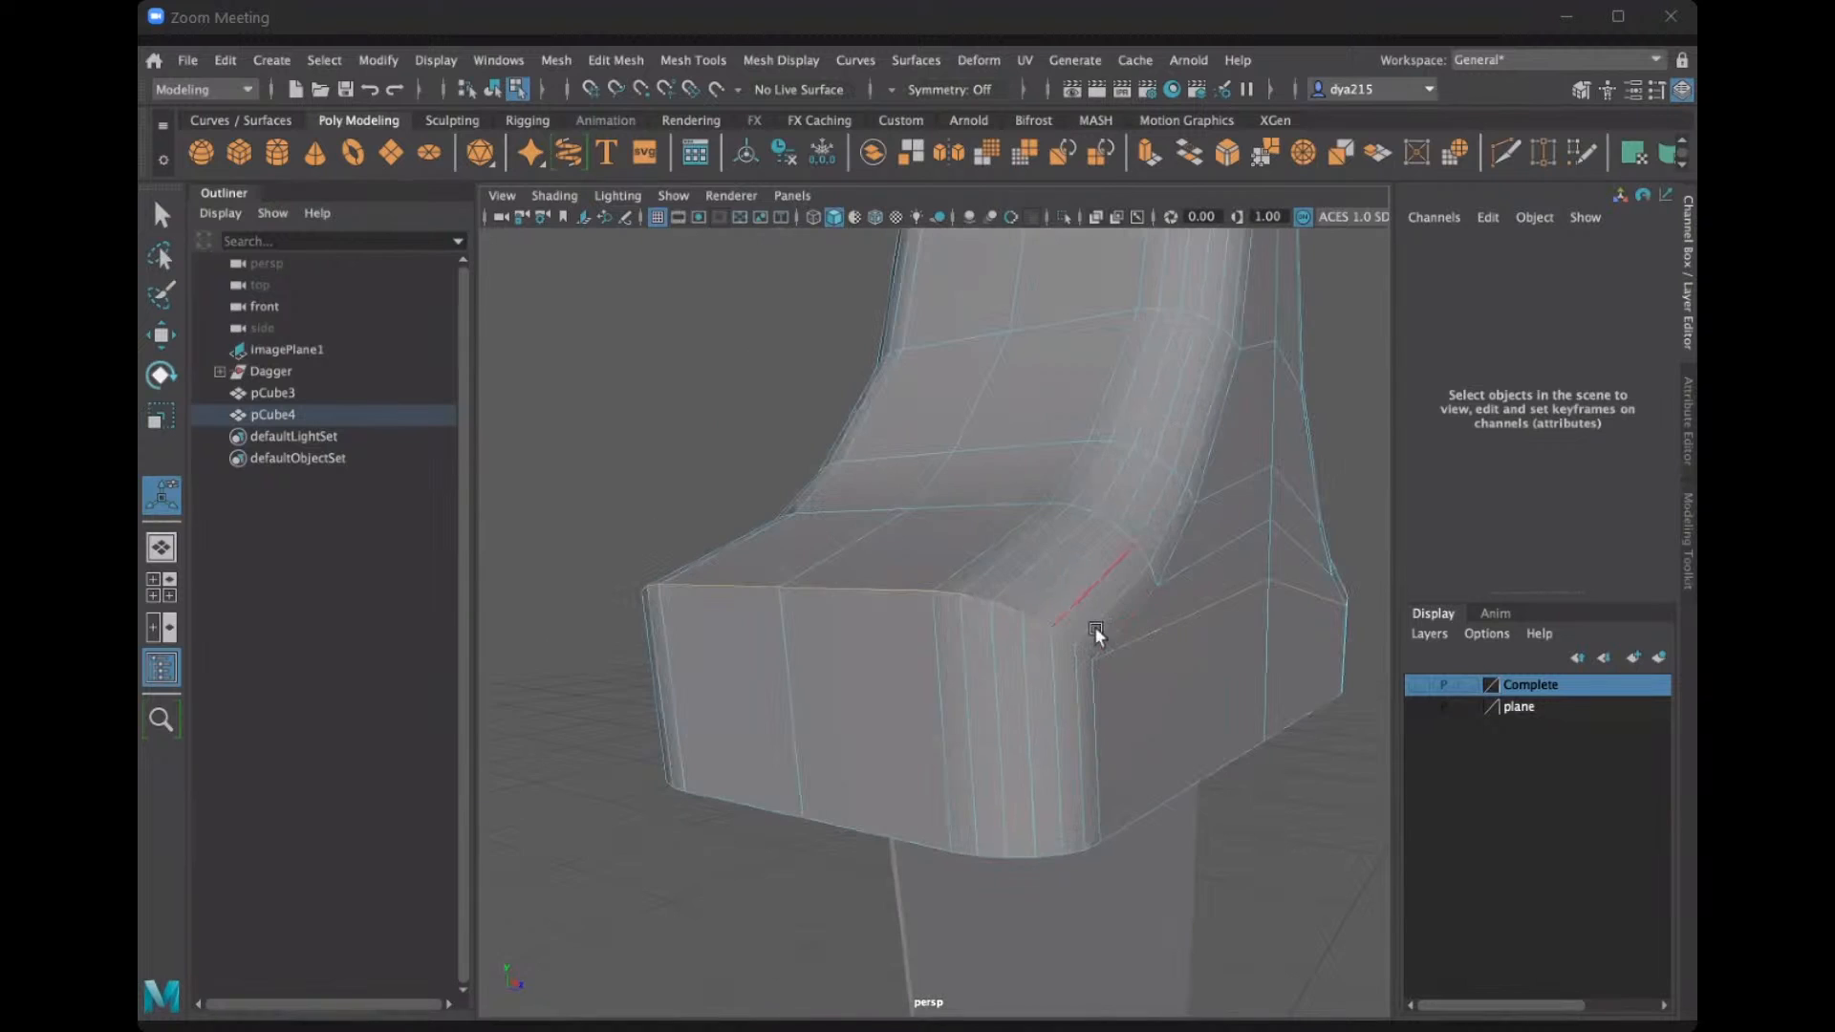
click(1036, 619)
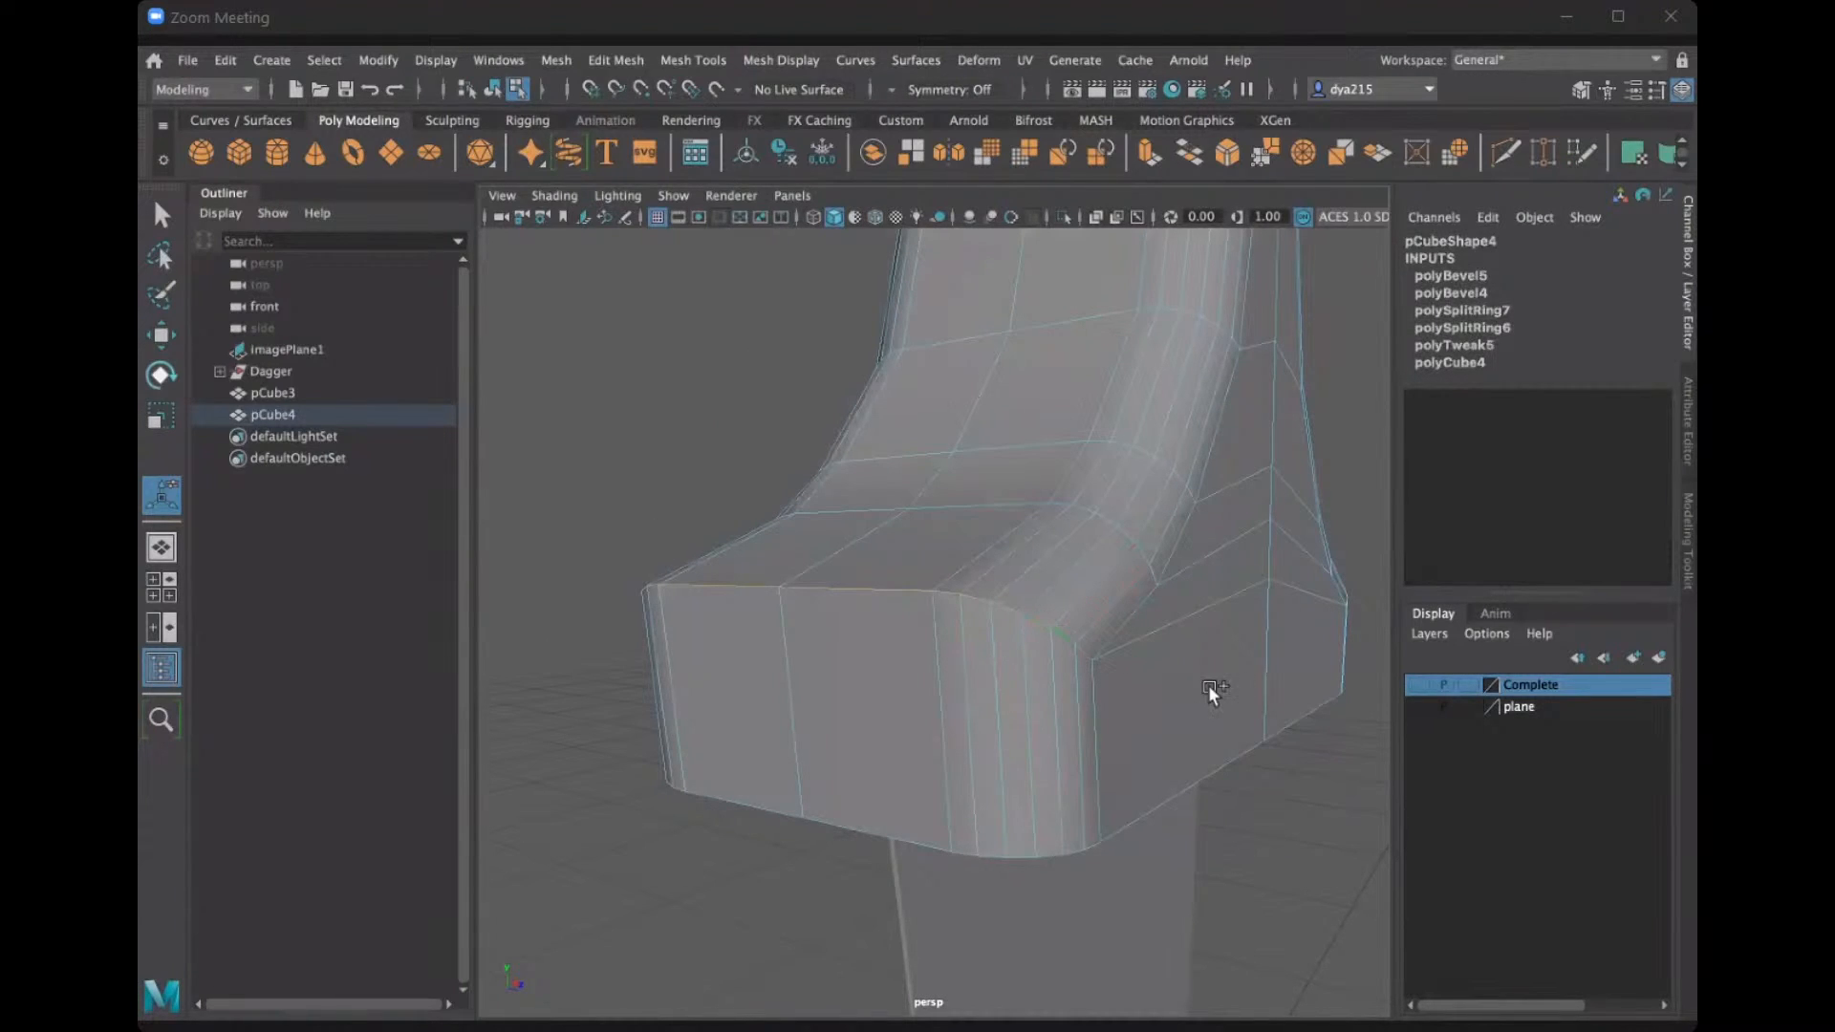
Check the edge selection around the guard's remaining rounded corners and complete it along the upper outer edges.
alt+drag(1176, 692, 988, 646)
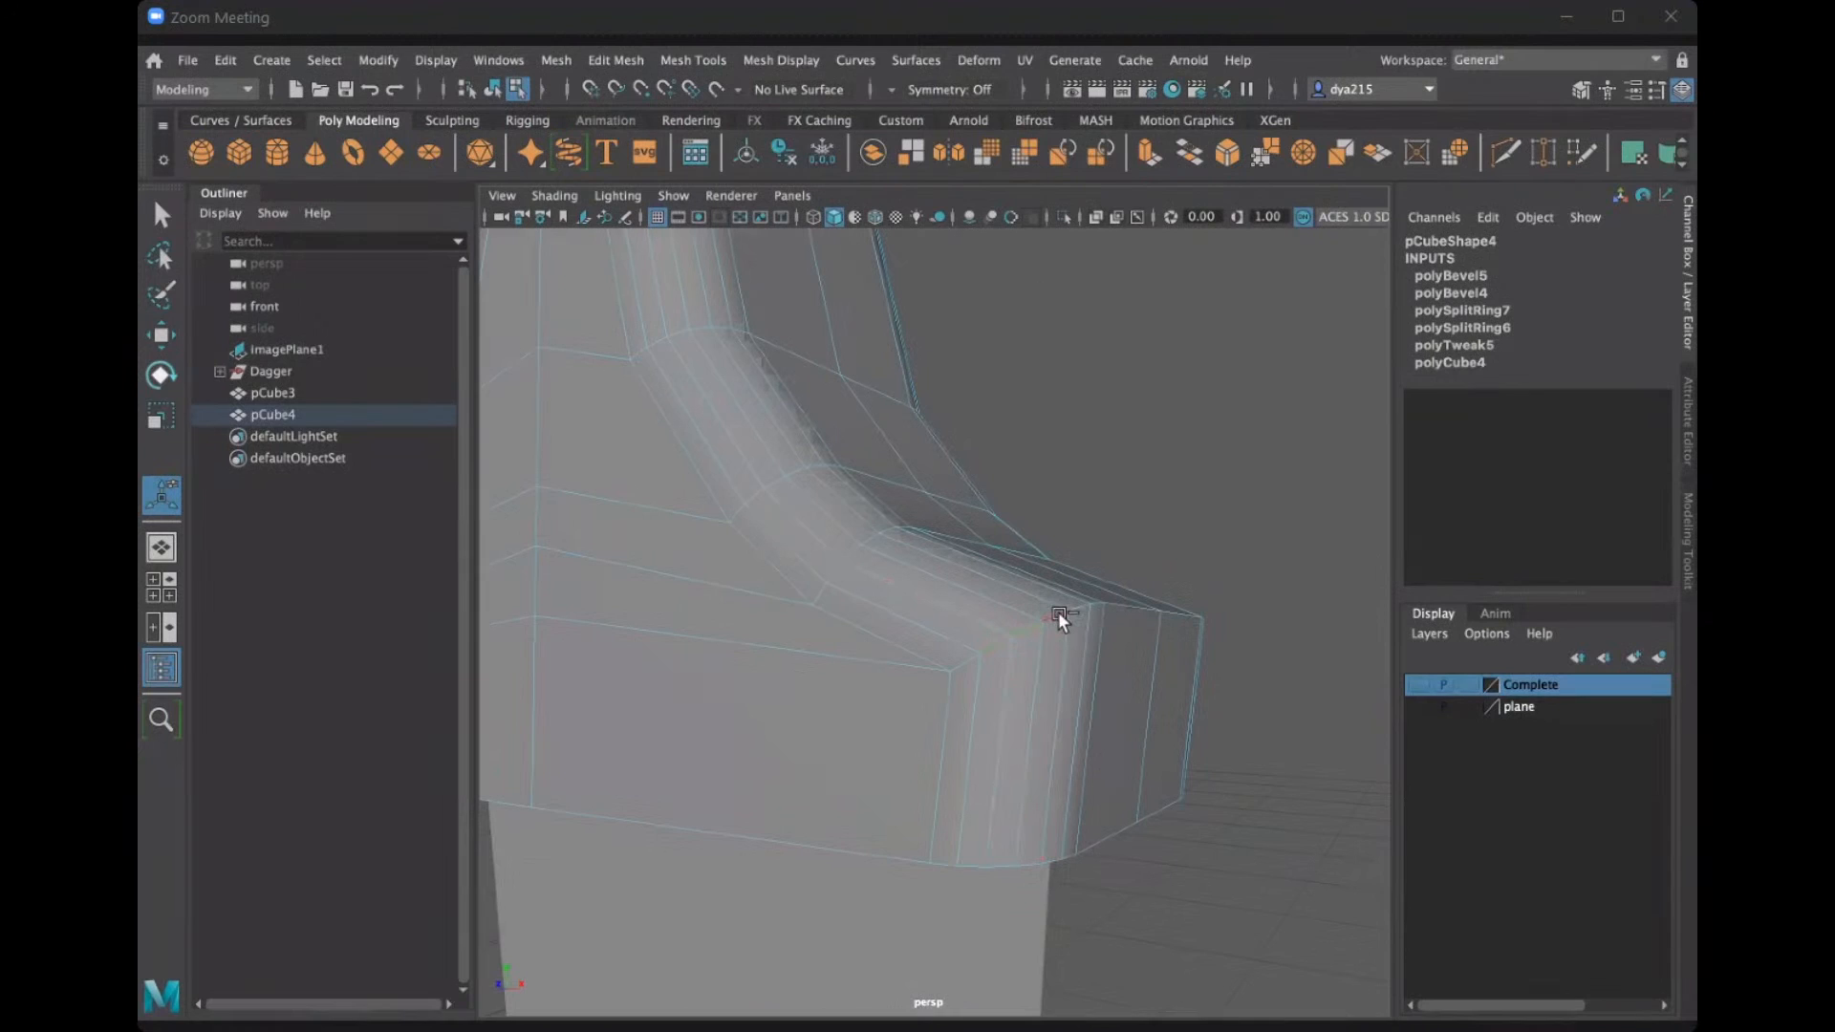
alt+drag(1269, 621, 1076, 647)
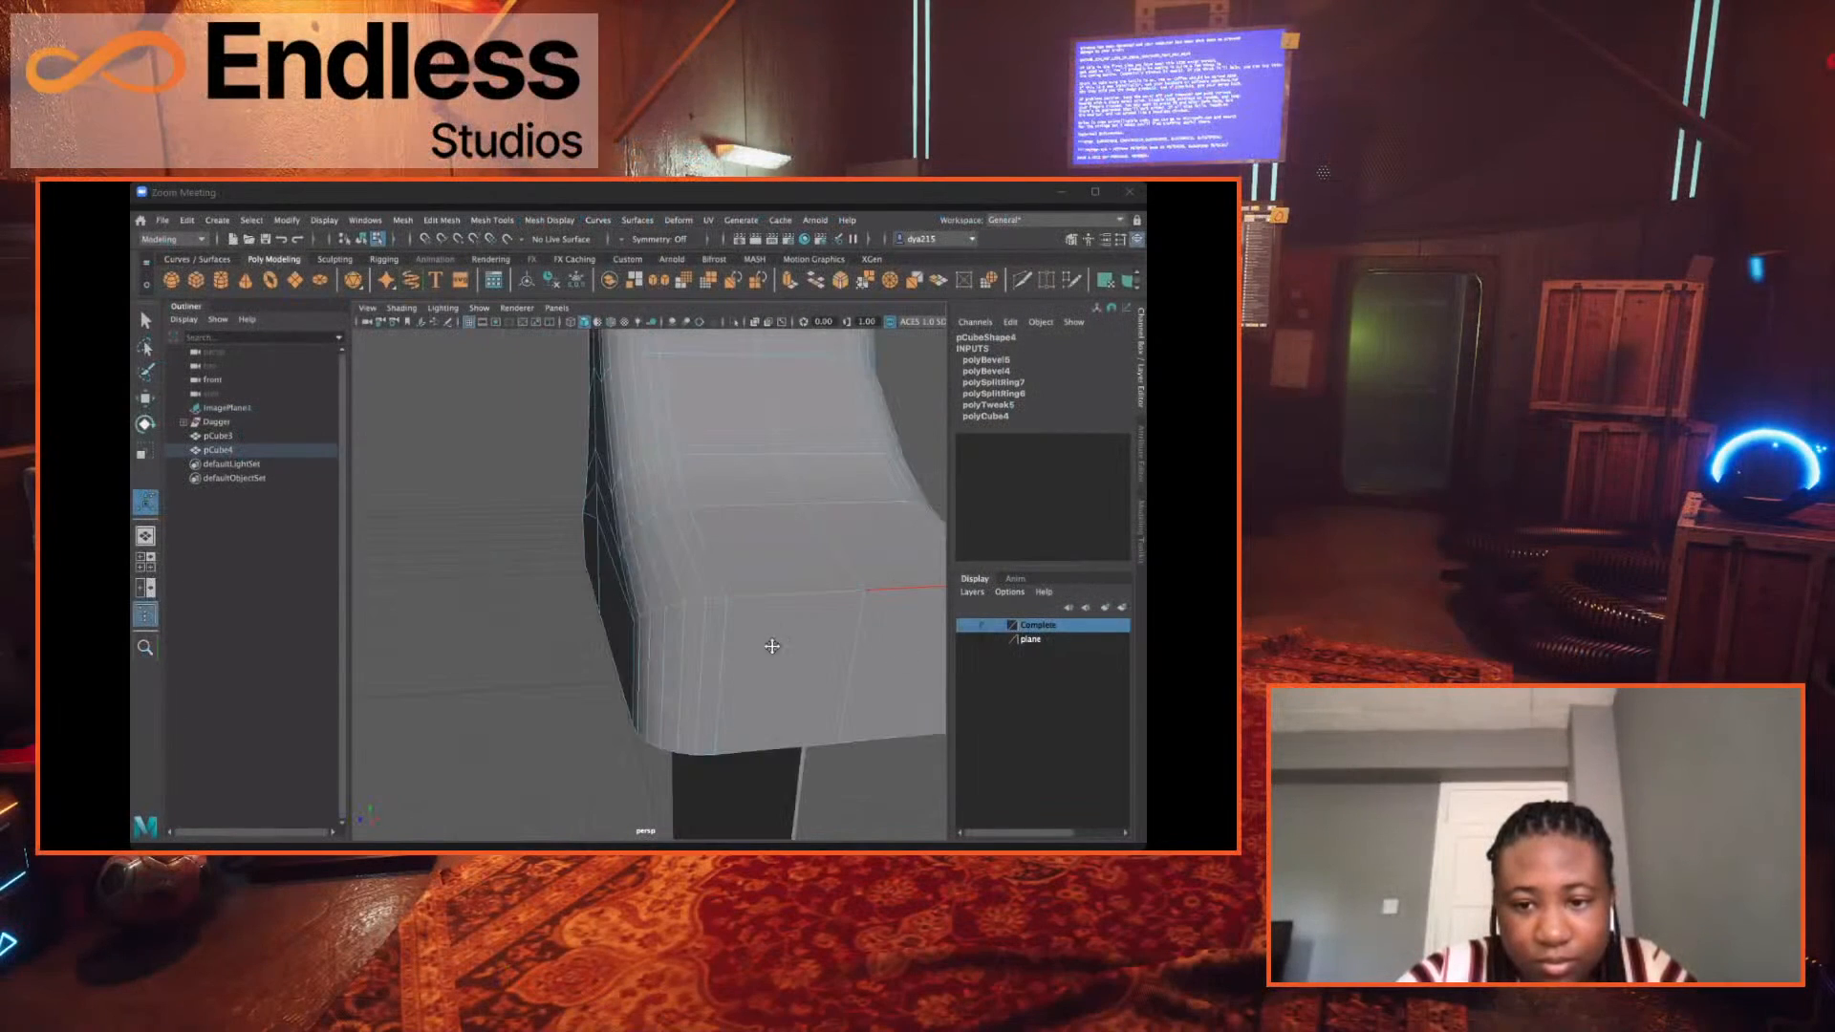
alt+drag(643, 656, 700, 598)
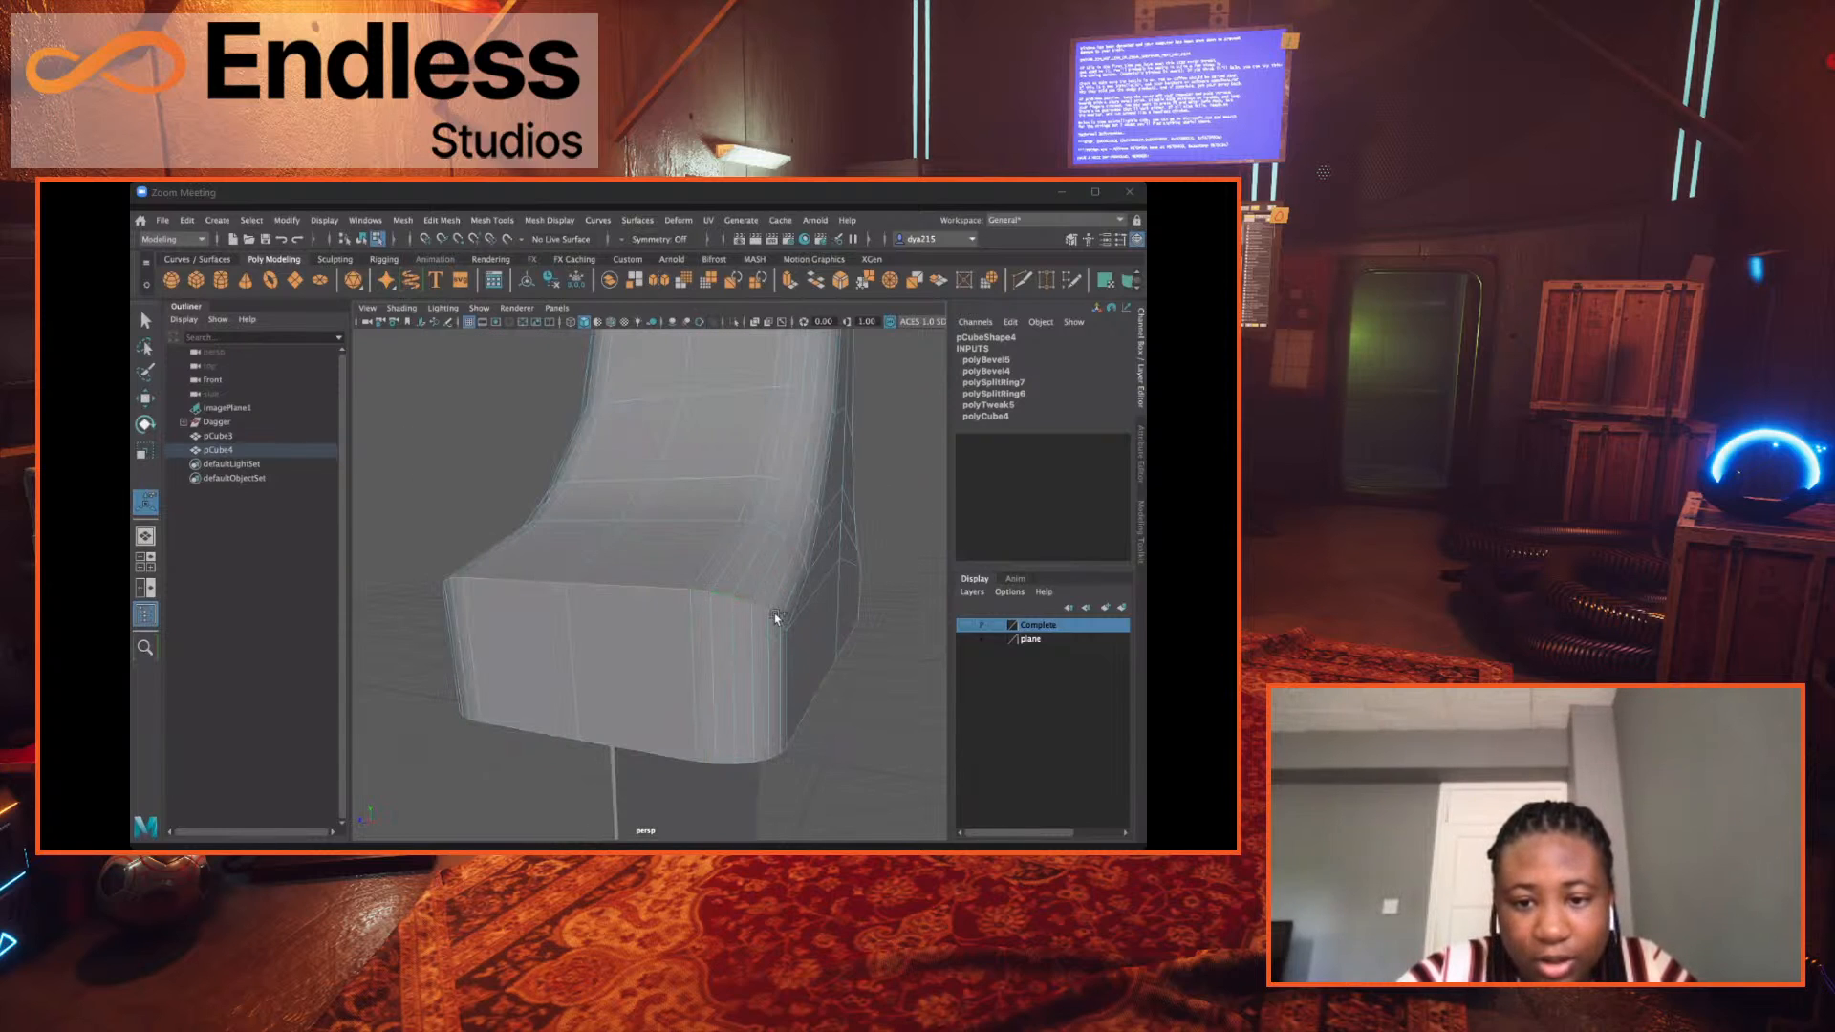
alt+drag(868, 611, 832, 573)
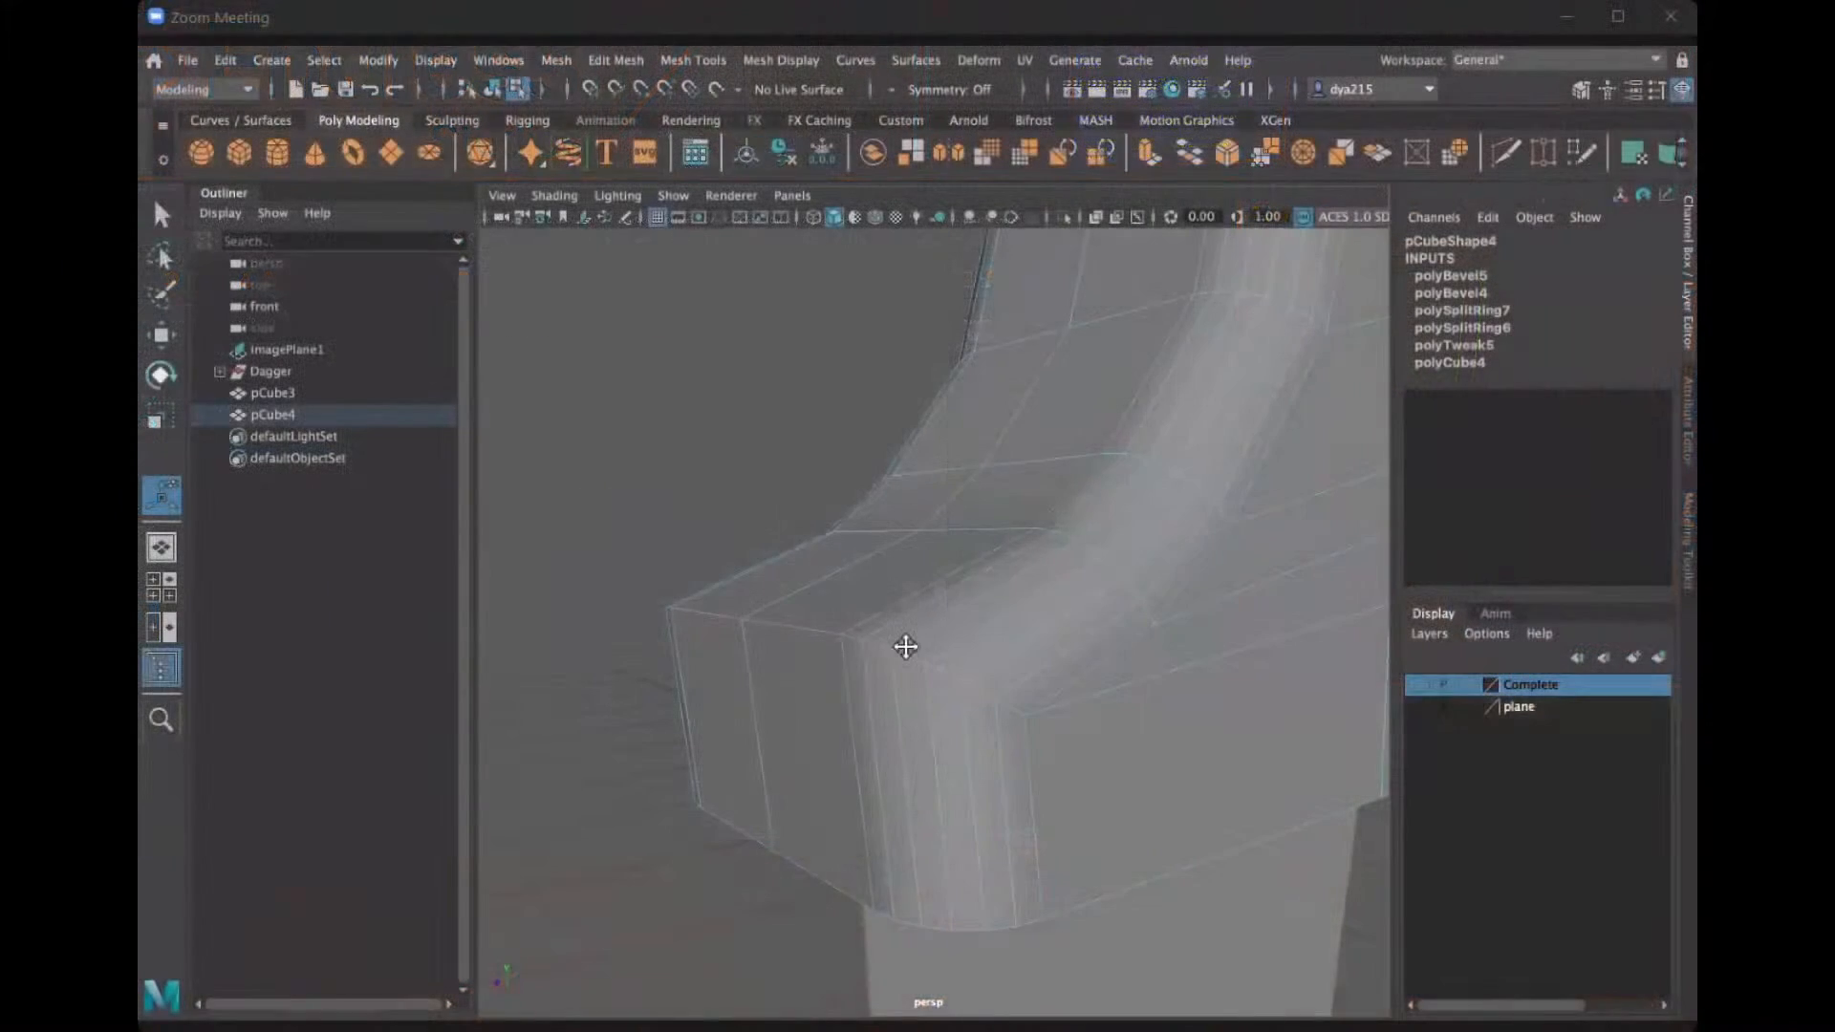
alt+middle_drag(905, 647, 558, 520)
alt+drag(1245, 598, 1061, 627)
scroll(1061, 627, down, 8)
alt+middle_drag(1061, 627, 1286, 815)
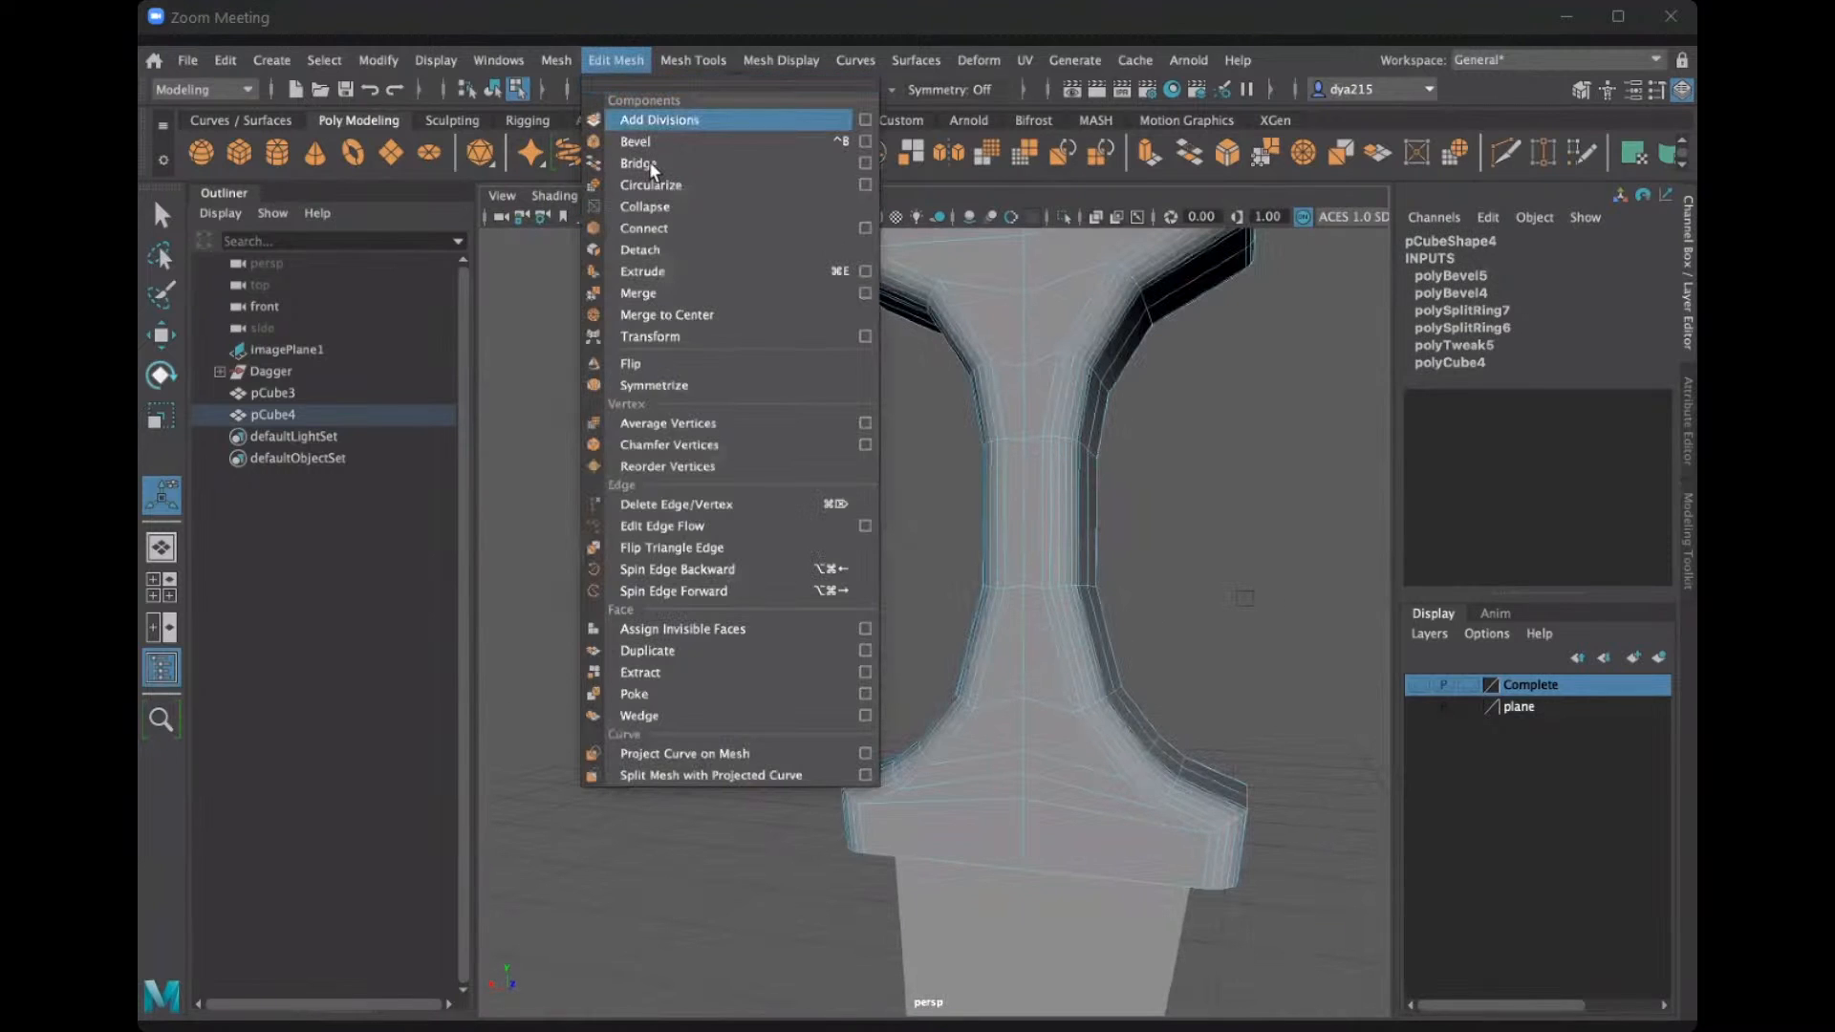
Bevel the selected guard edges with a fraction of 1 and 4 segments.
click(653, 140)
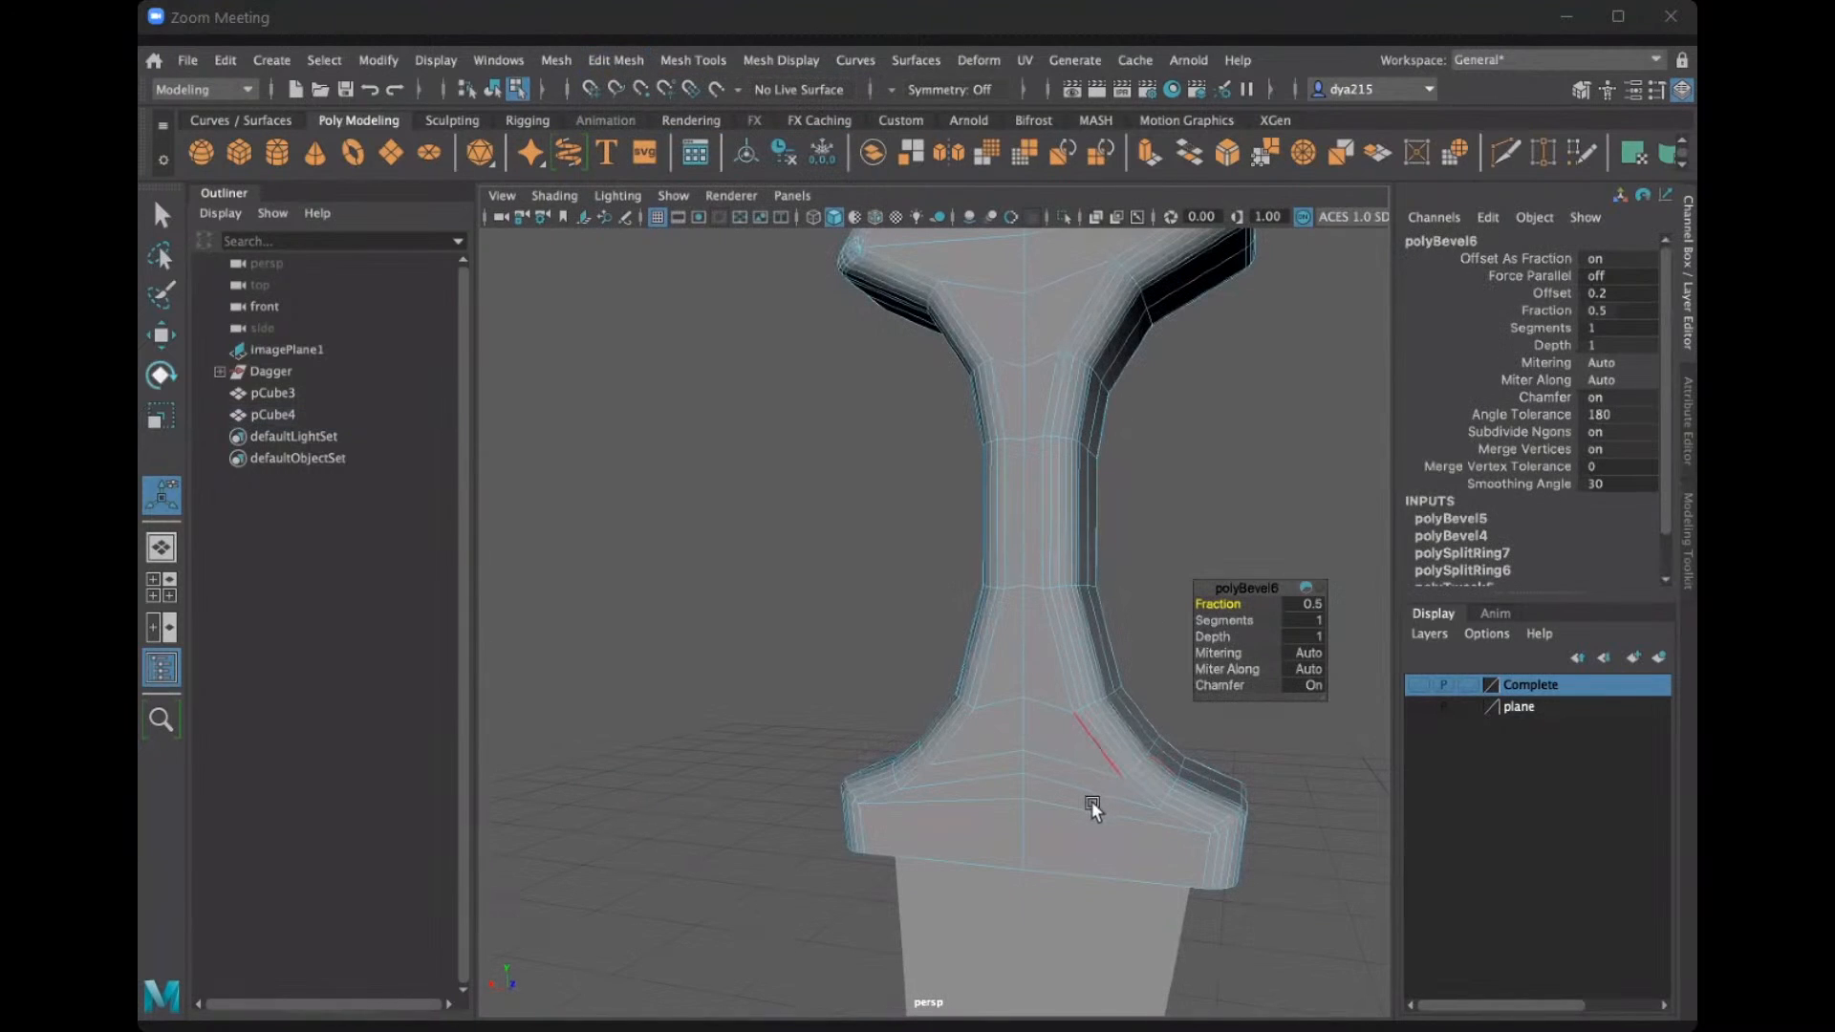
scroll(1092, 803, up, 5)
alt+middle_drag(1092, 802, 1024, 680)
alt+drag(1024, 680, 1161, 651)
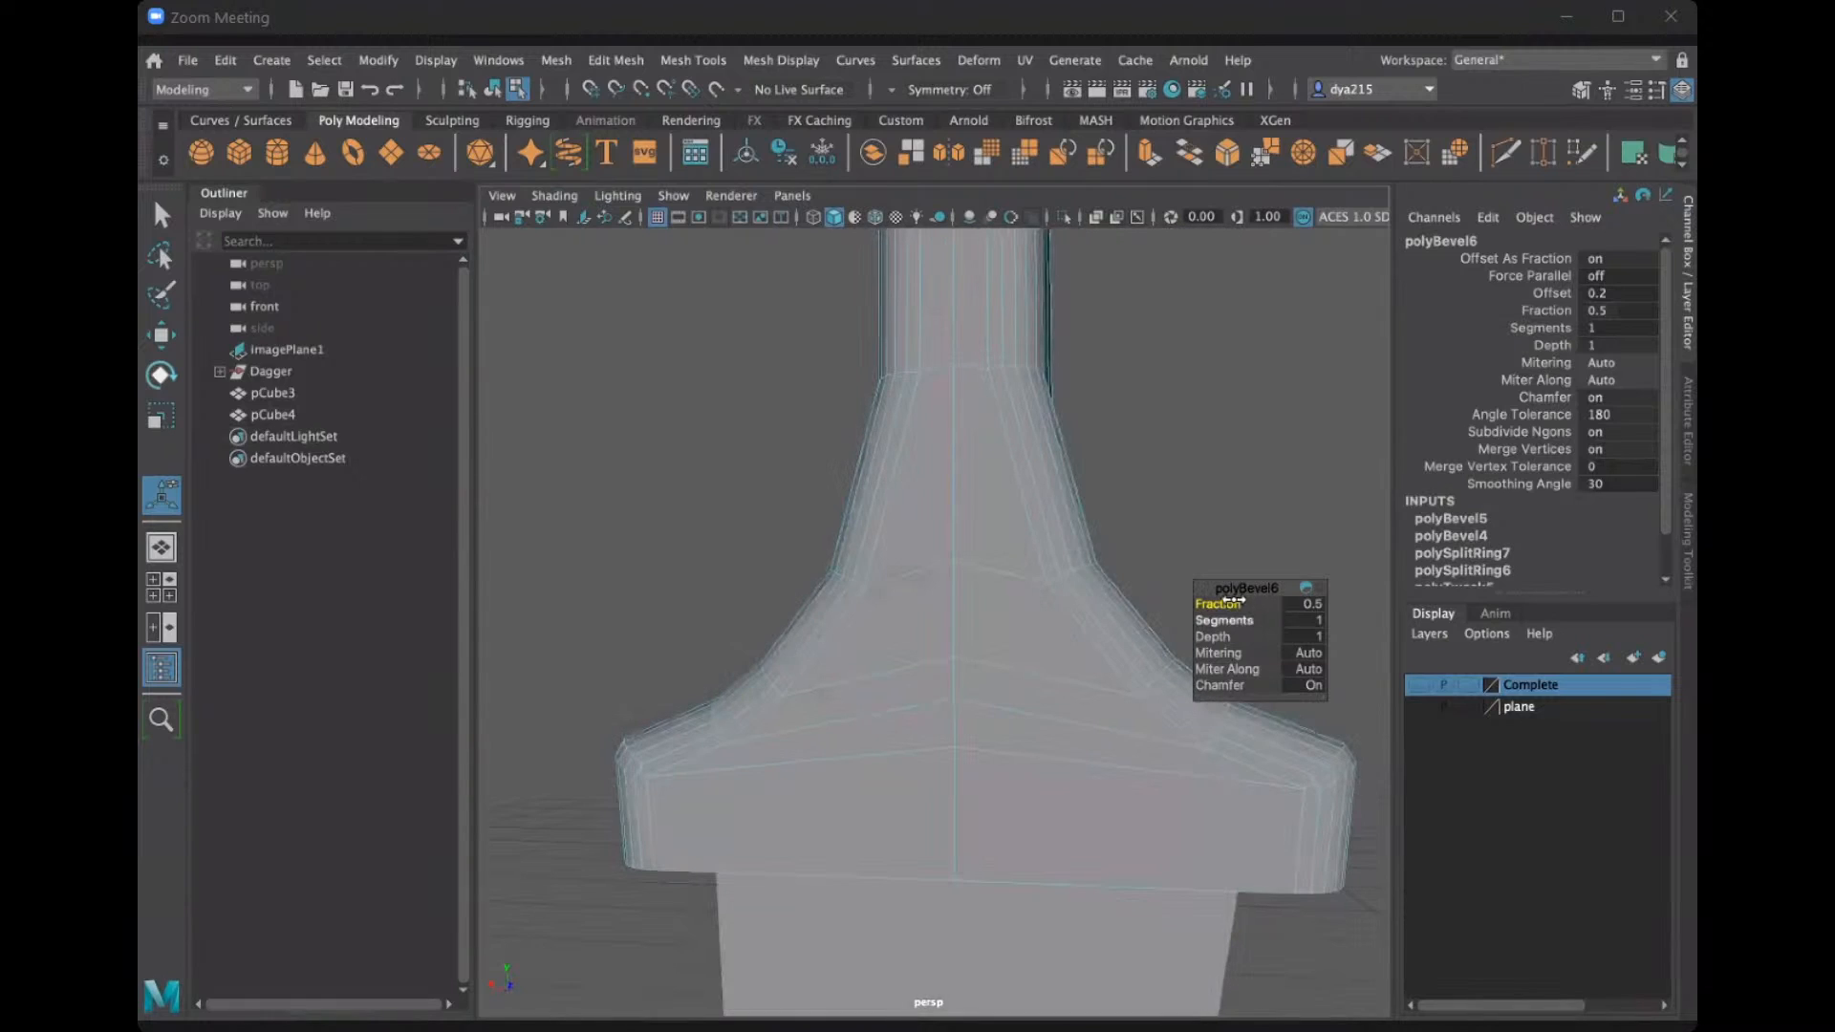
drag(1243, 598, 1239, 622)
scroll(925, 657, down, 3)
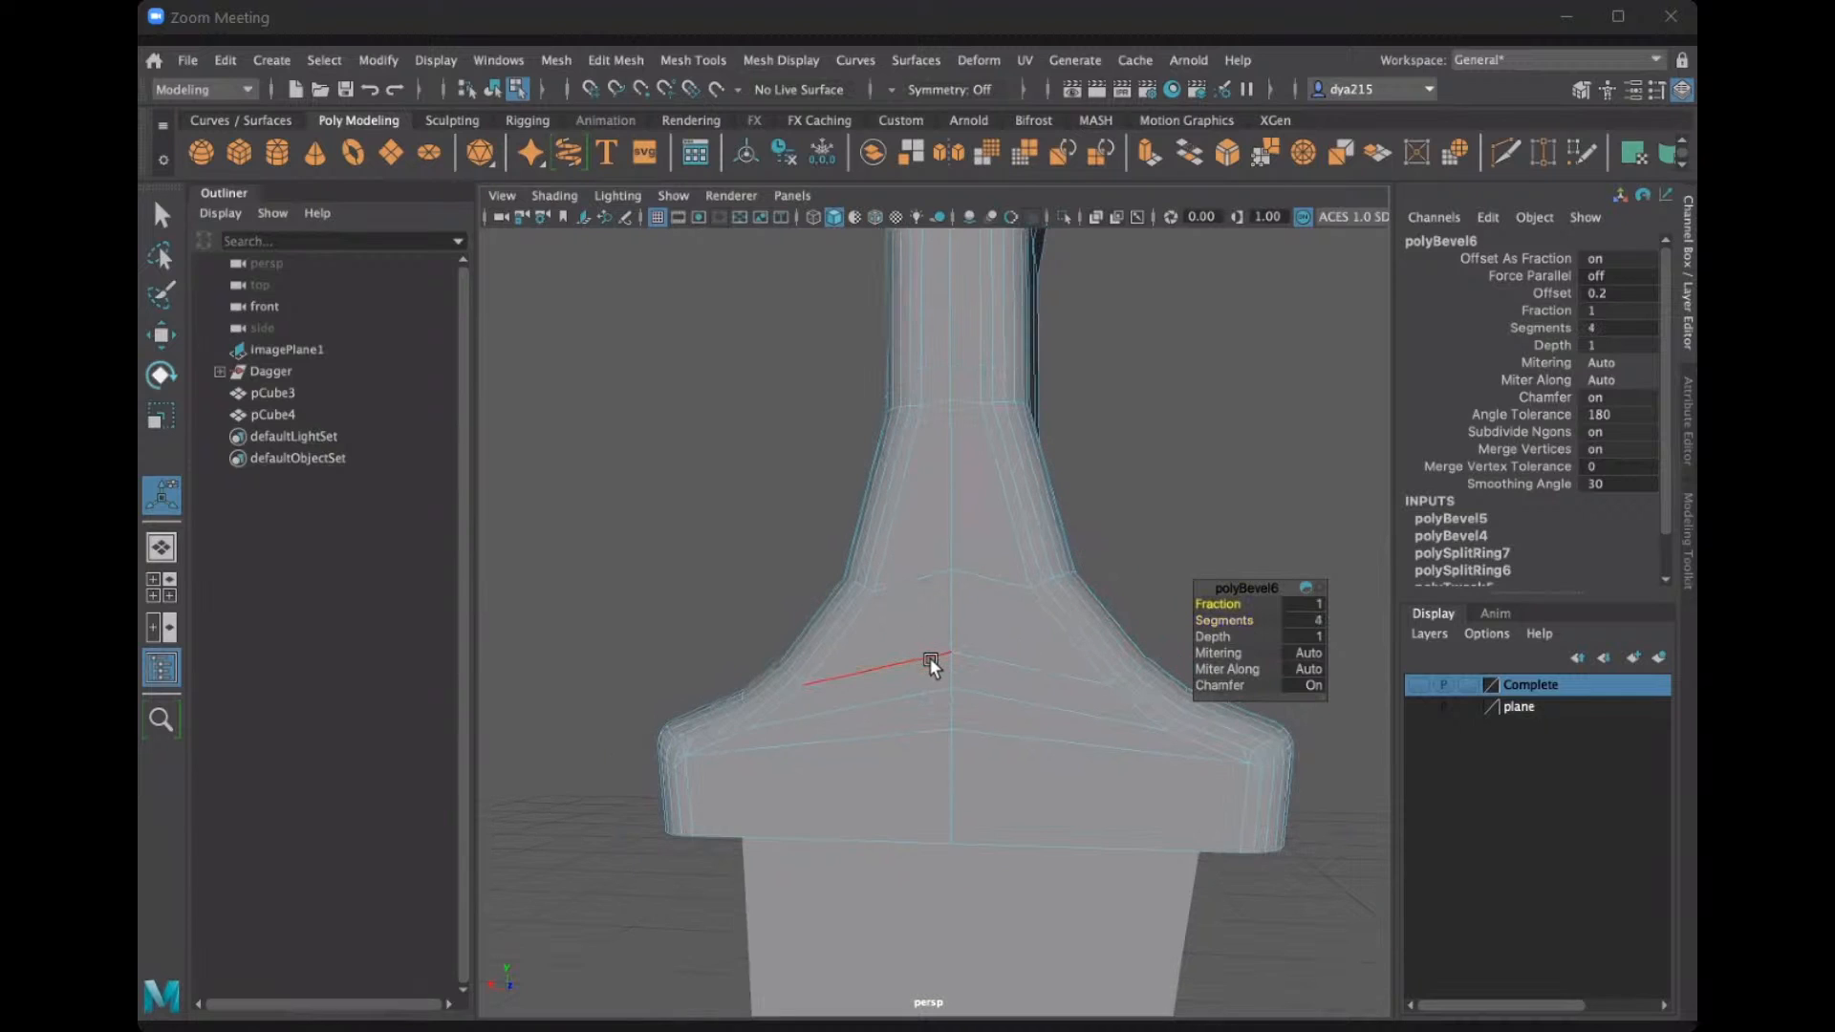
Select the edges at the pommel's top corners and bevel them with a fraction of 1 and 3 segments.
alt+drag(919, 646, 1162, 543)
alt+drag(1183, 536, 1007, 623)
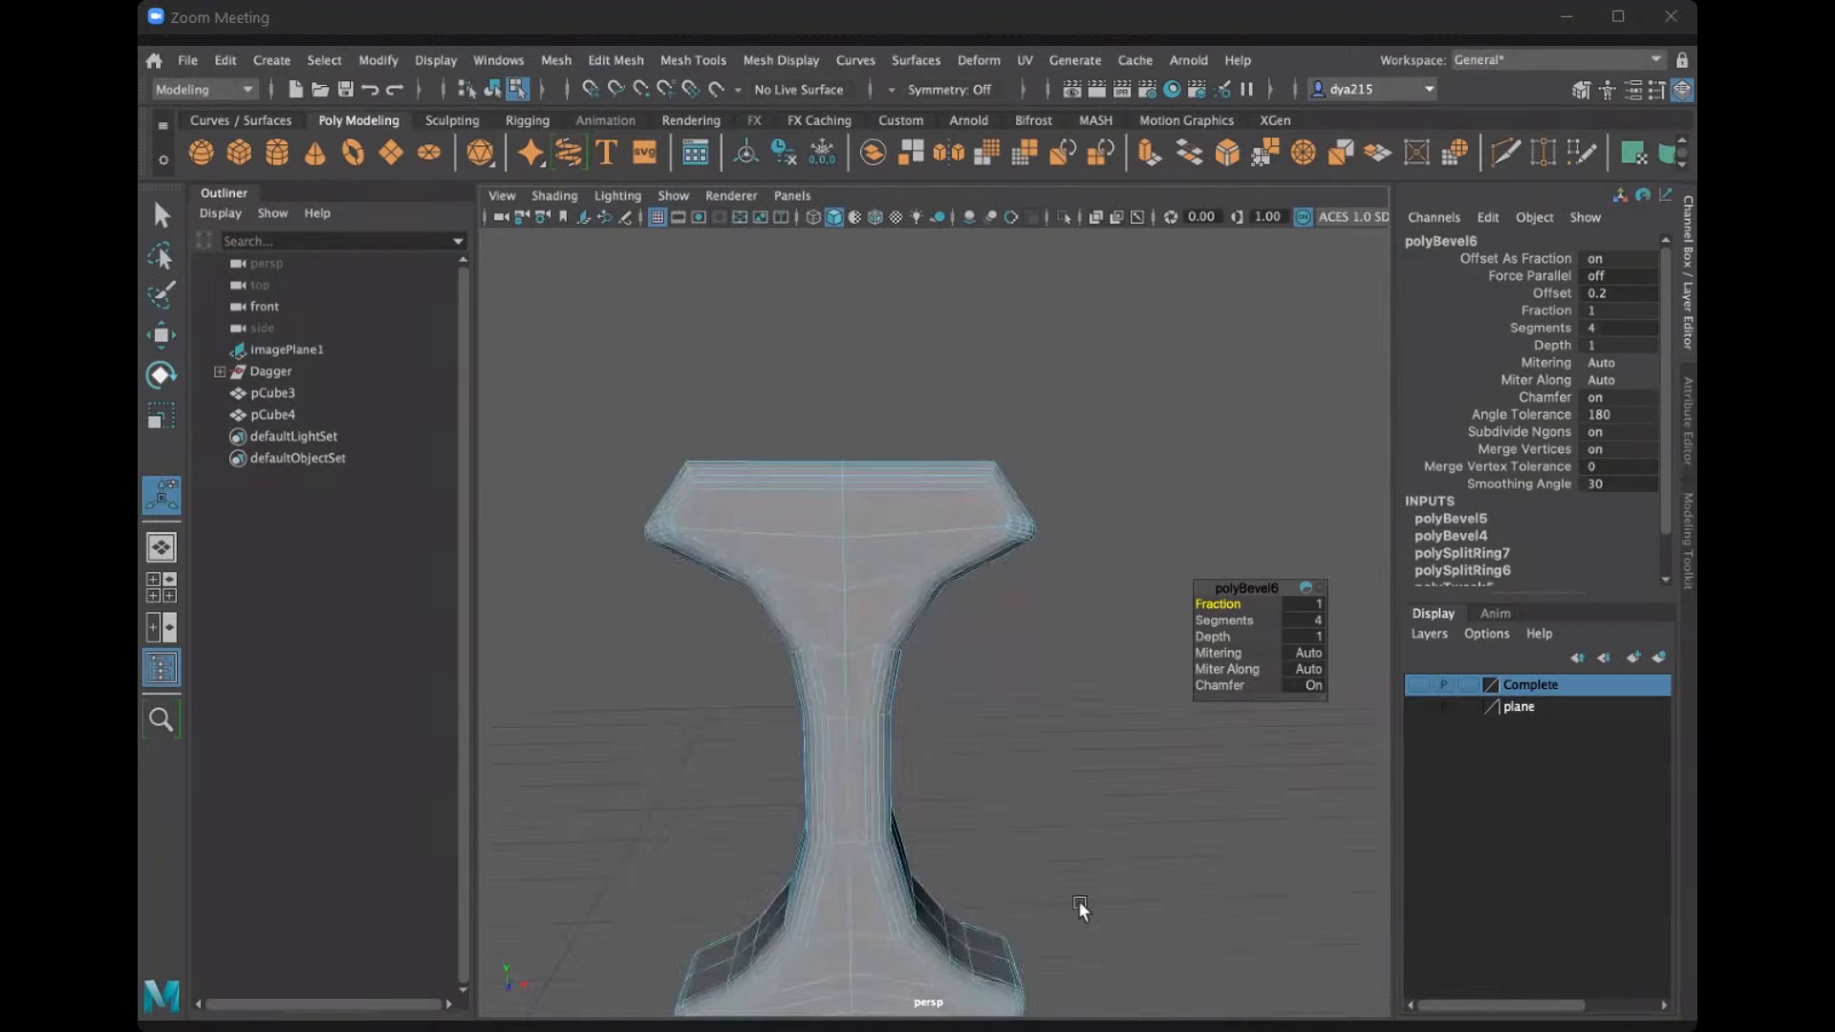
alt+drag(983, 803, 953, 687)
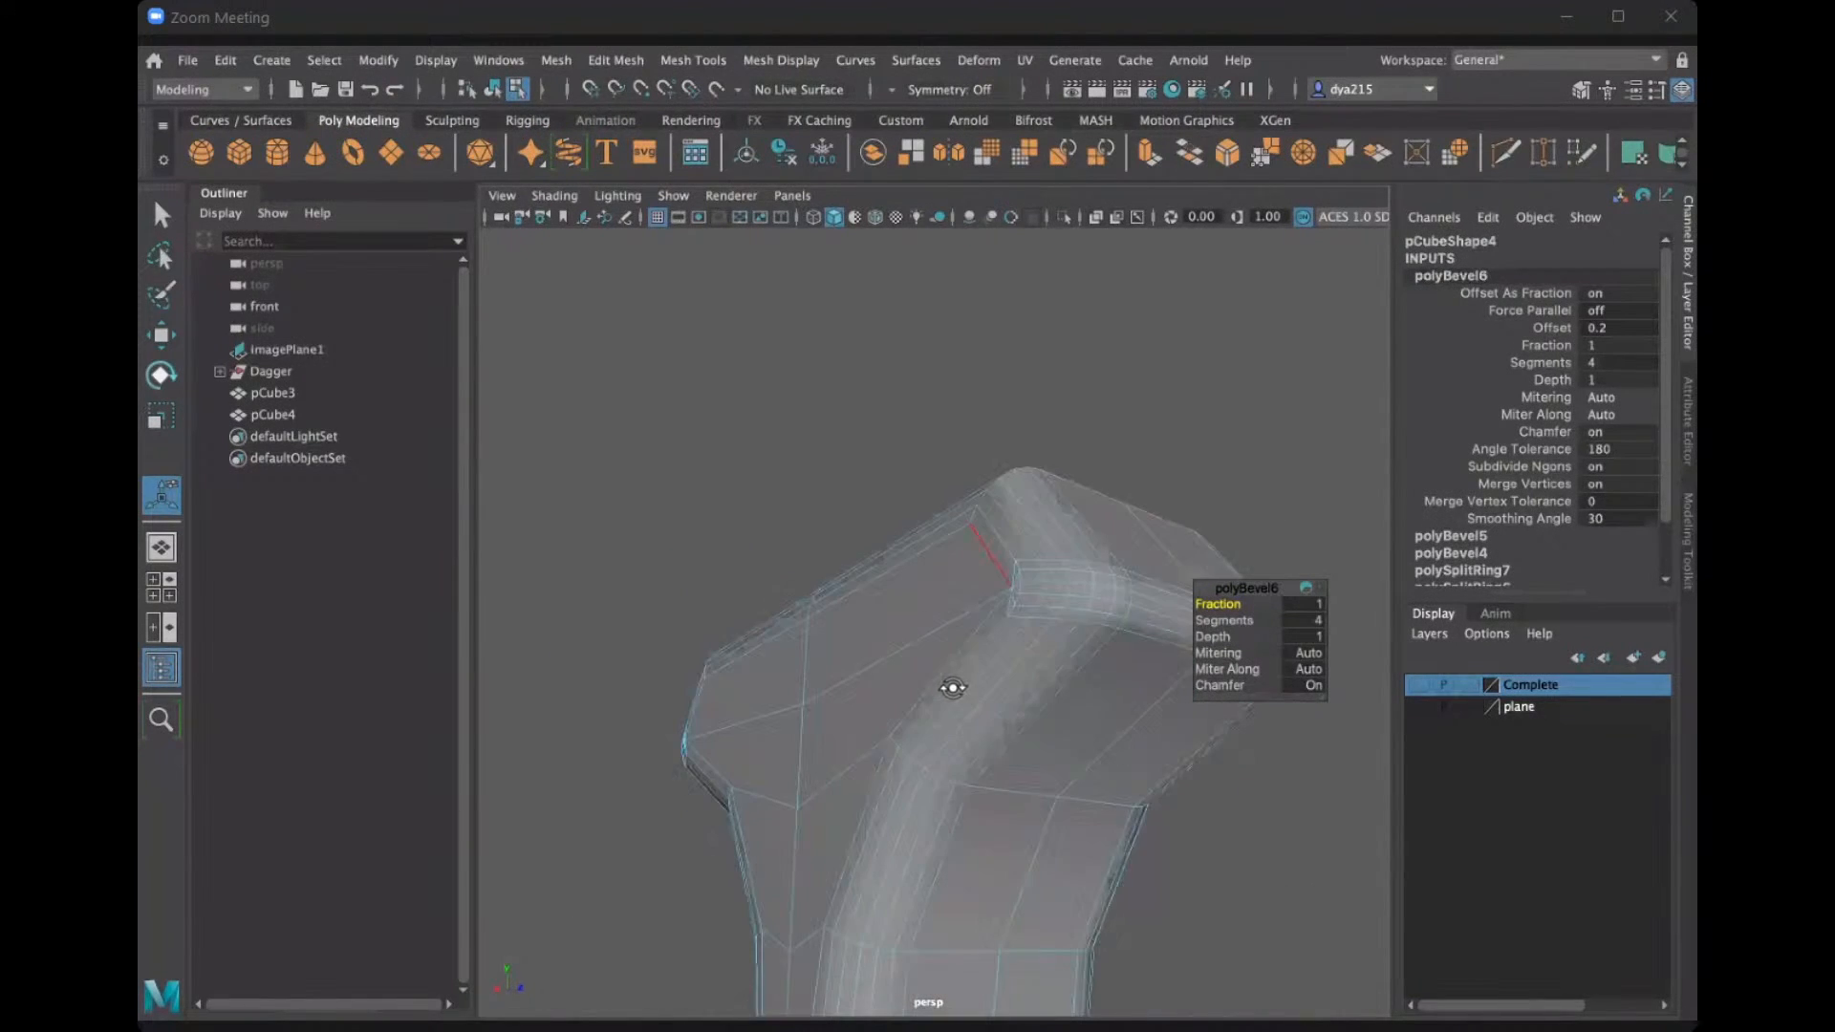
alt+drag(781, 559, 823, 558)
alt+drag(975, 674, 737, 774)
alt+drag(933, 679, 932, 755)
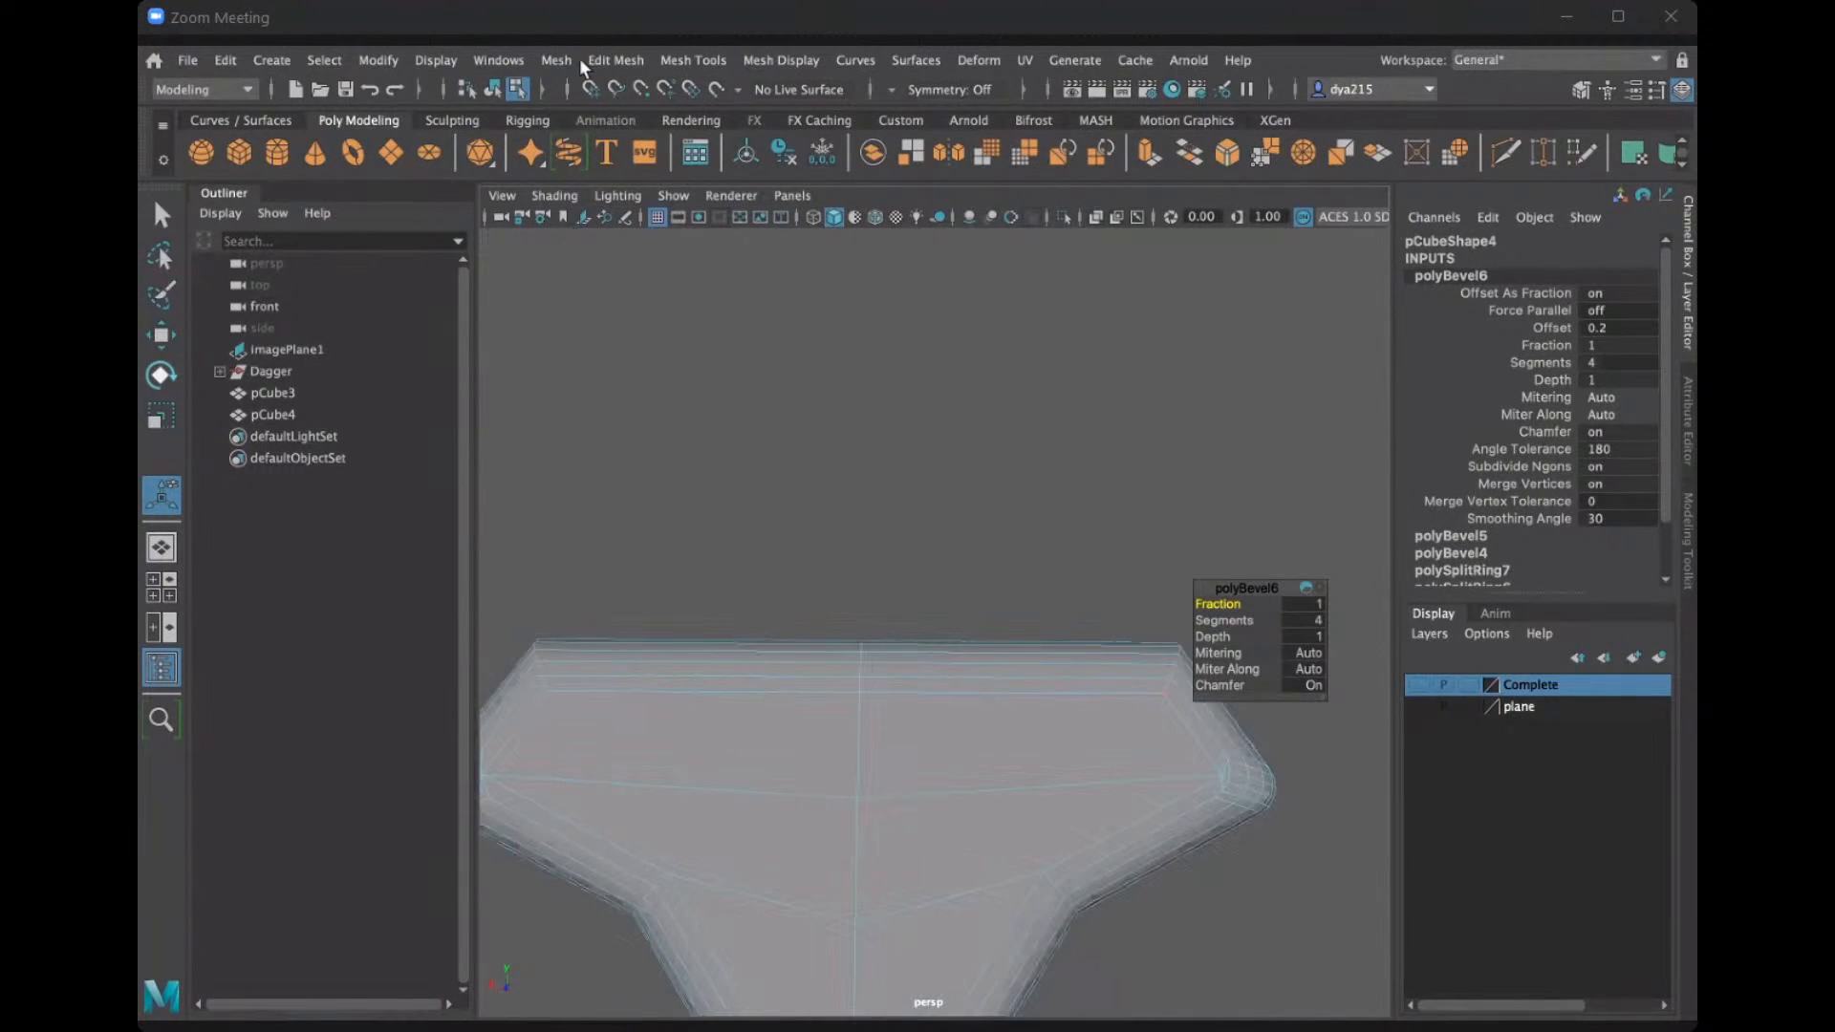
click(615, 59)
click(673, 144)
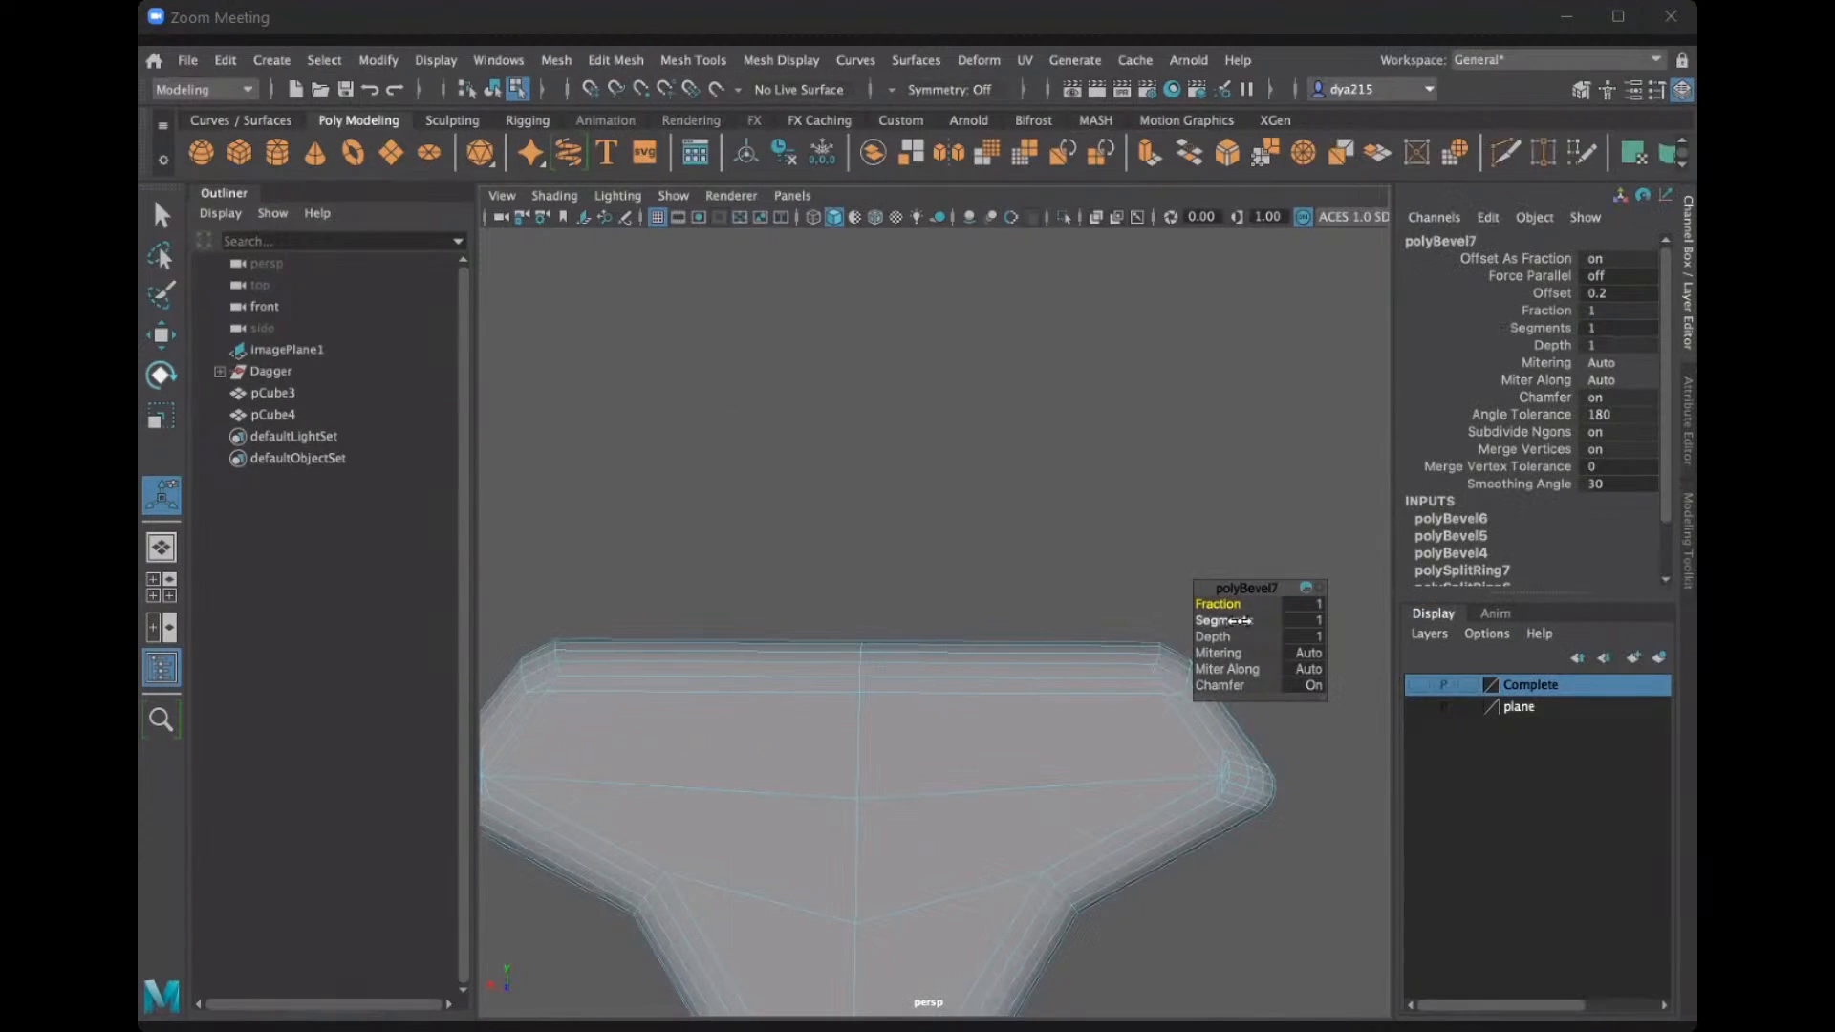
drag(1231, 621, 1240, 620)
Inspect the beveled hilt from all sides, checking the rounding of the pommel, grip and guard.
scroll(878, 612, down, 5)
alt+drag(820, 544, 820, 611)
alt+drag(966, 627, 824, 511)
alt+drag(1041, 484, 1150, 442)
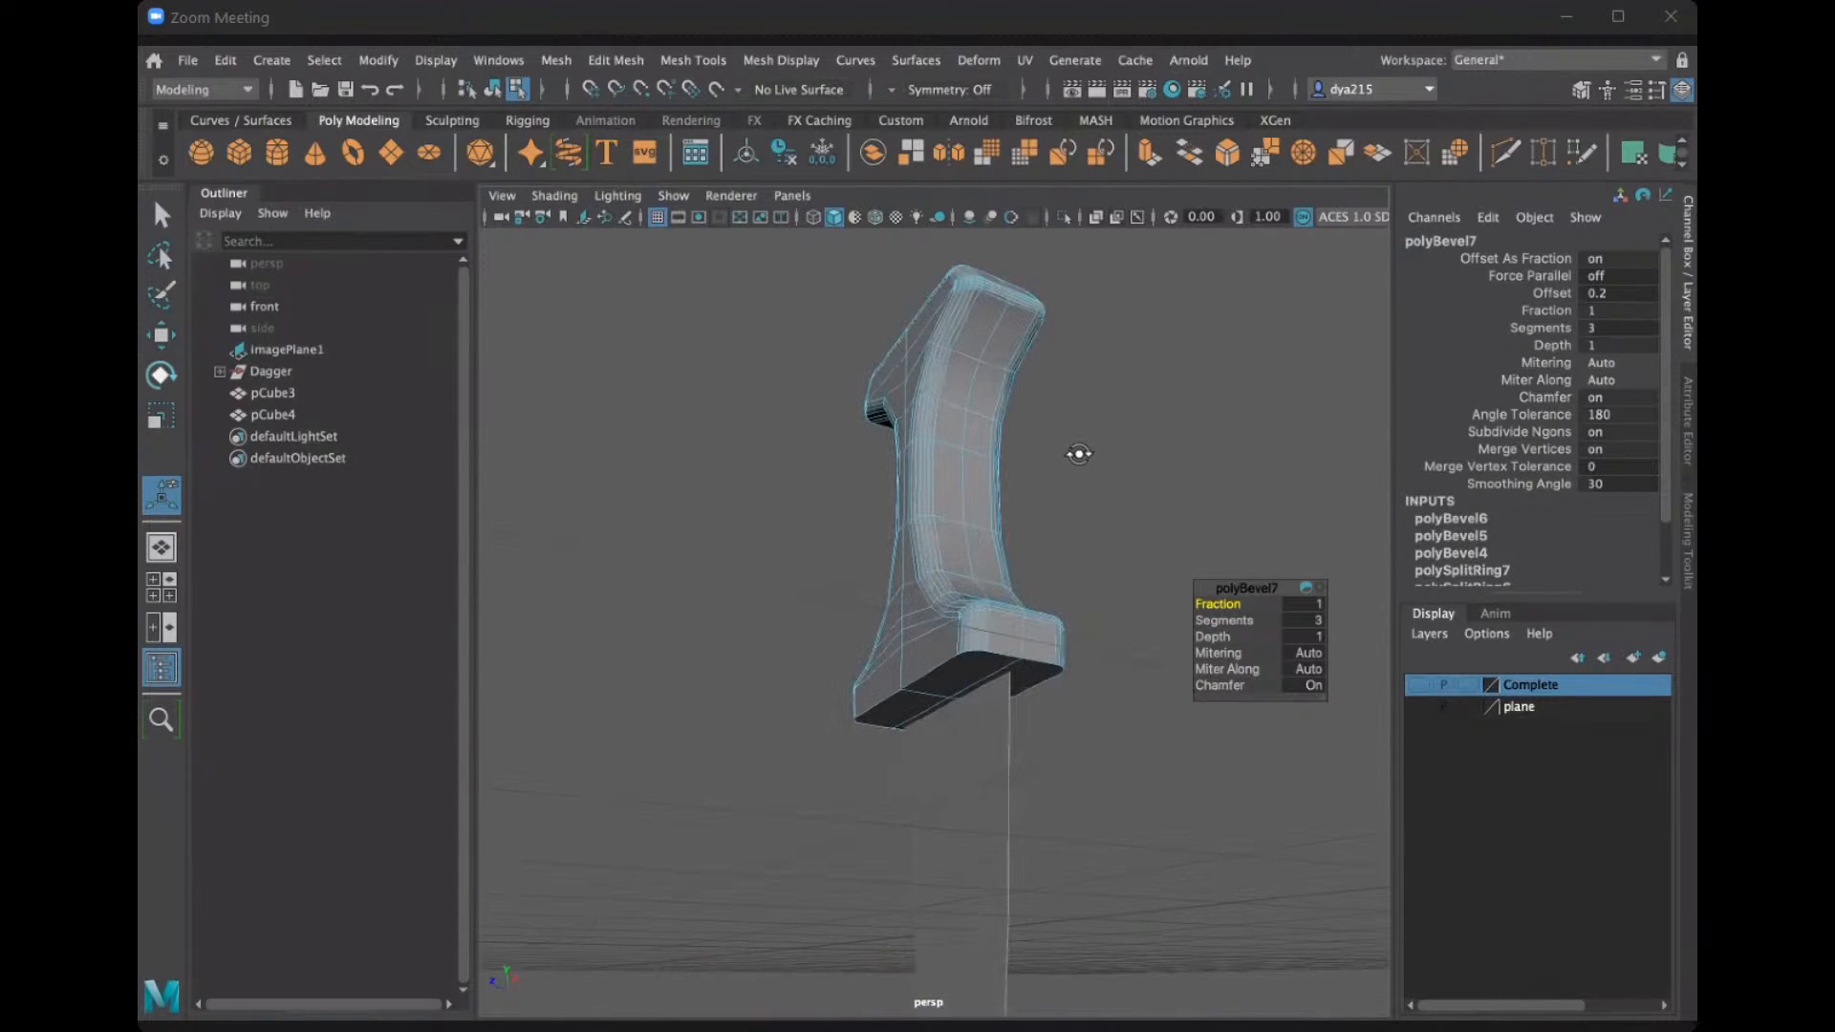
alt+drag(1007, 464, 565, 504)
alt+drag(794, 516, 1053, 483)
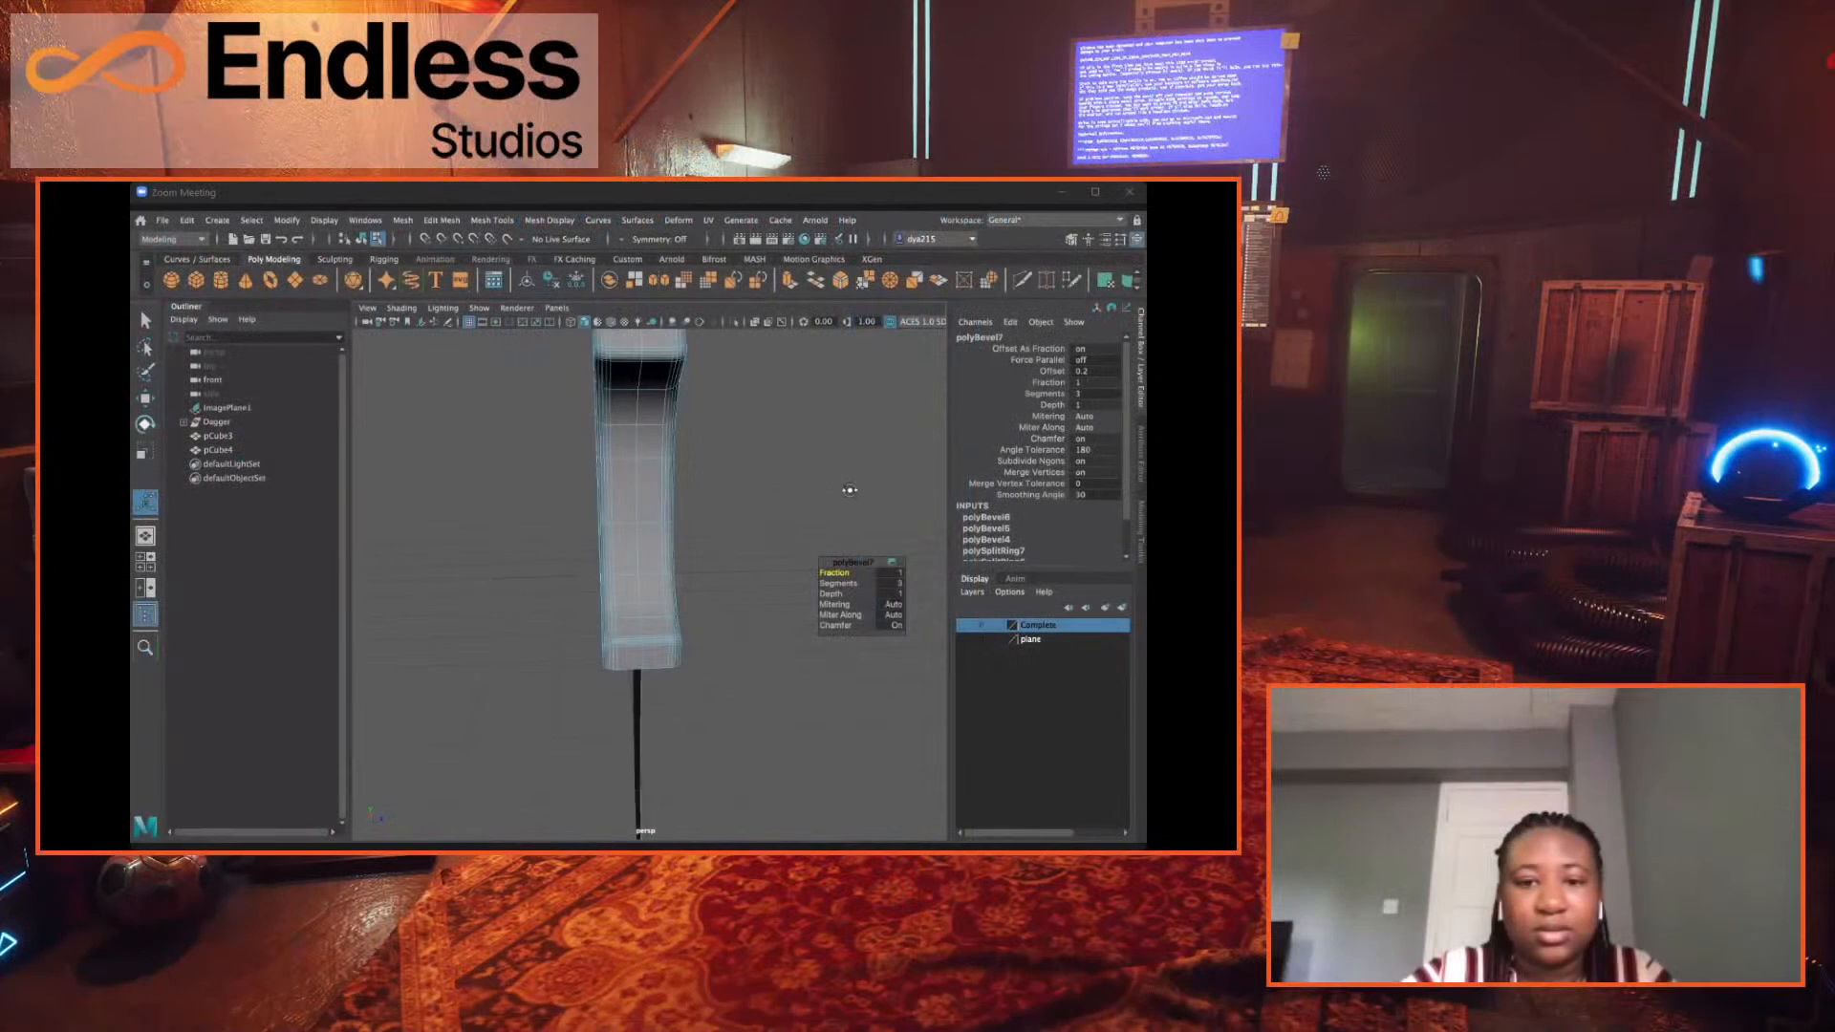
alt+drag(1232, 485, 1227, 503)
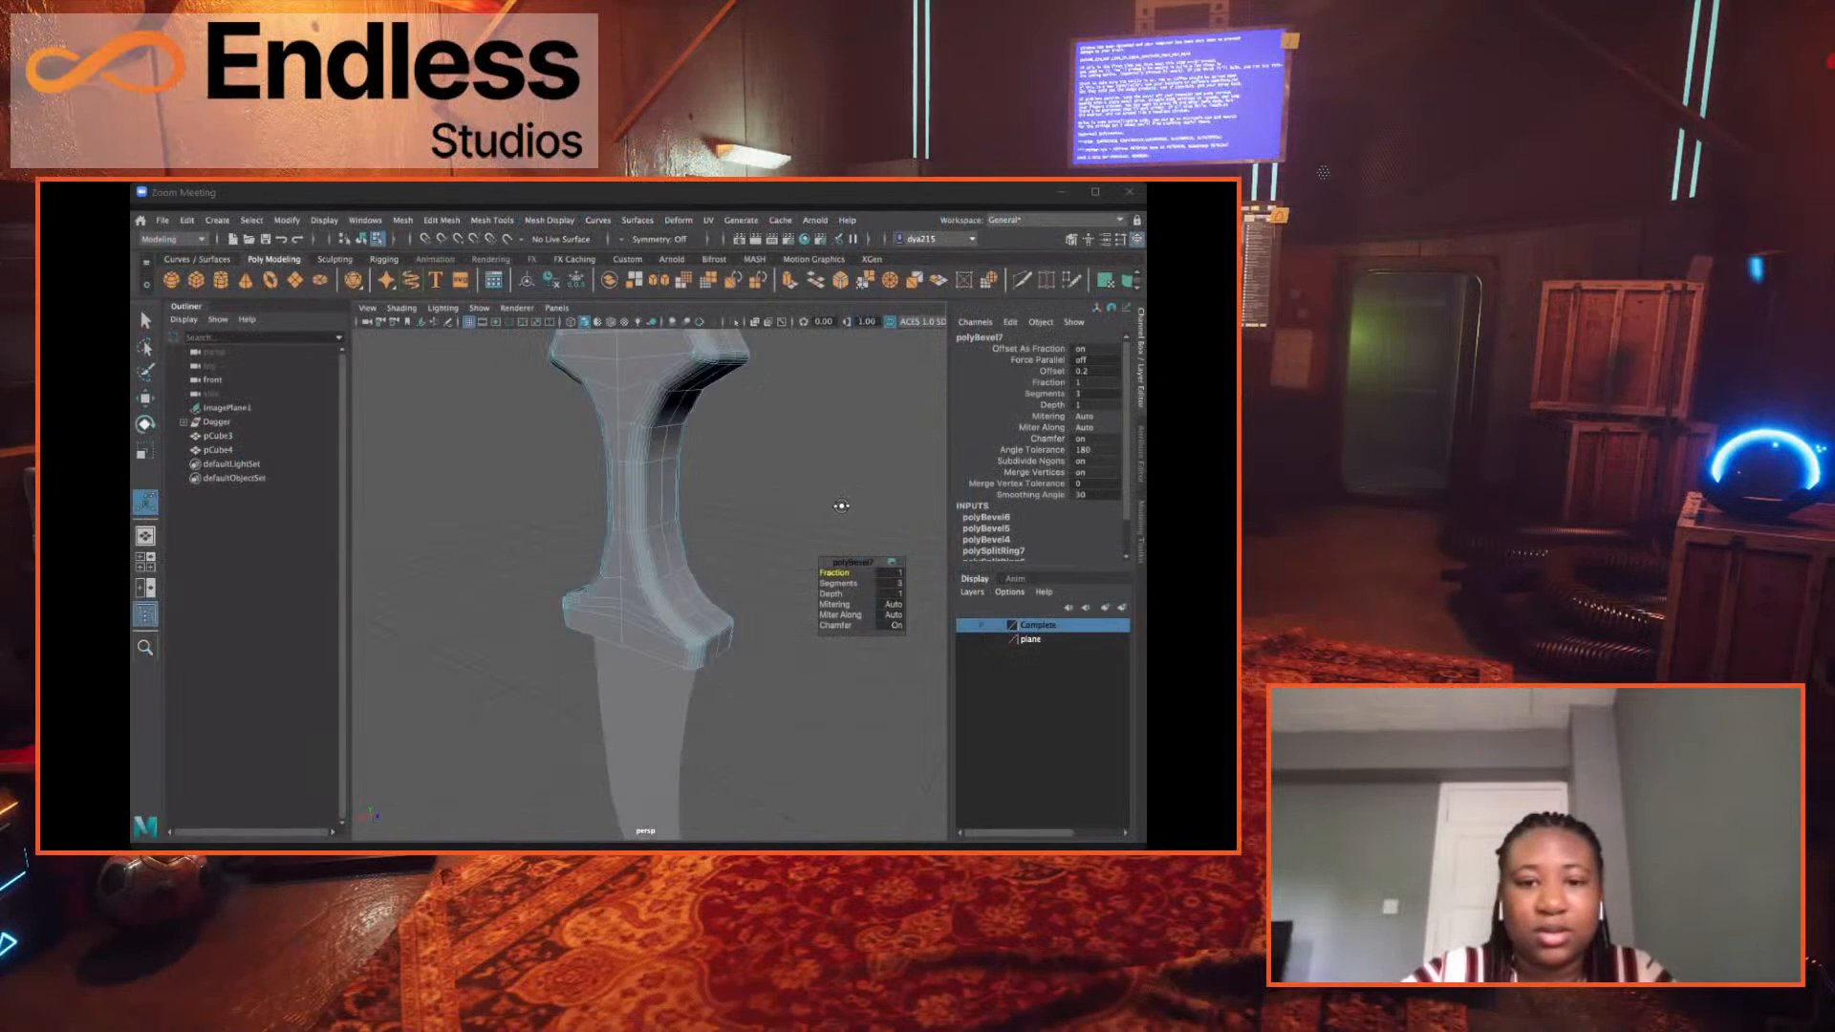
alt+drag(874, 494, 733, 480)
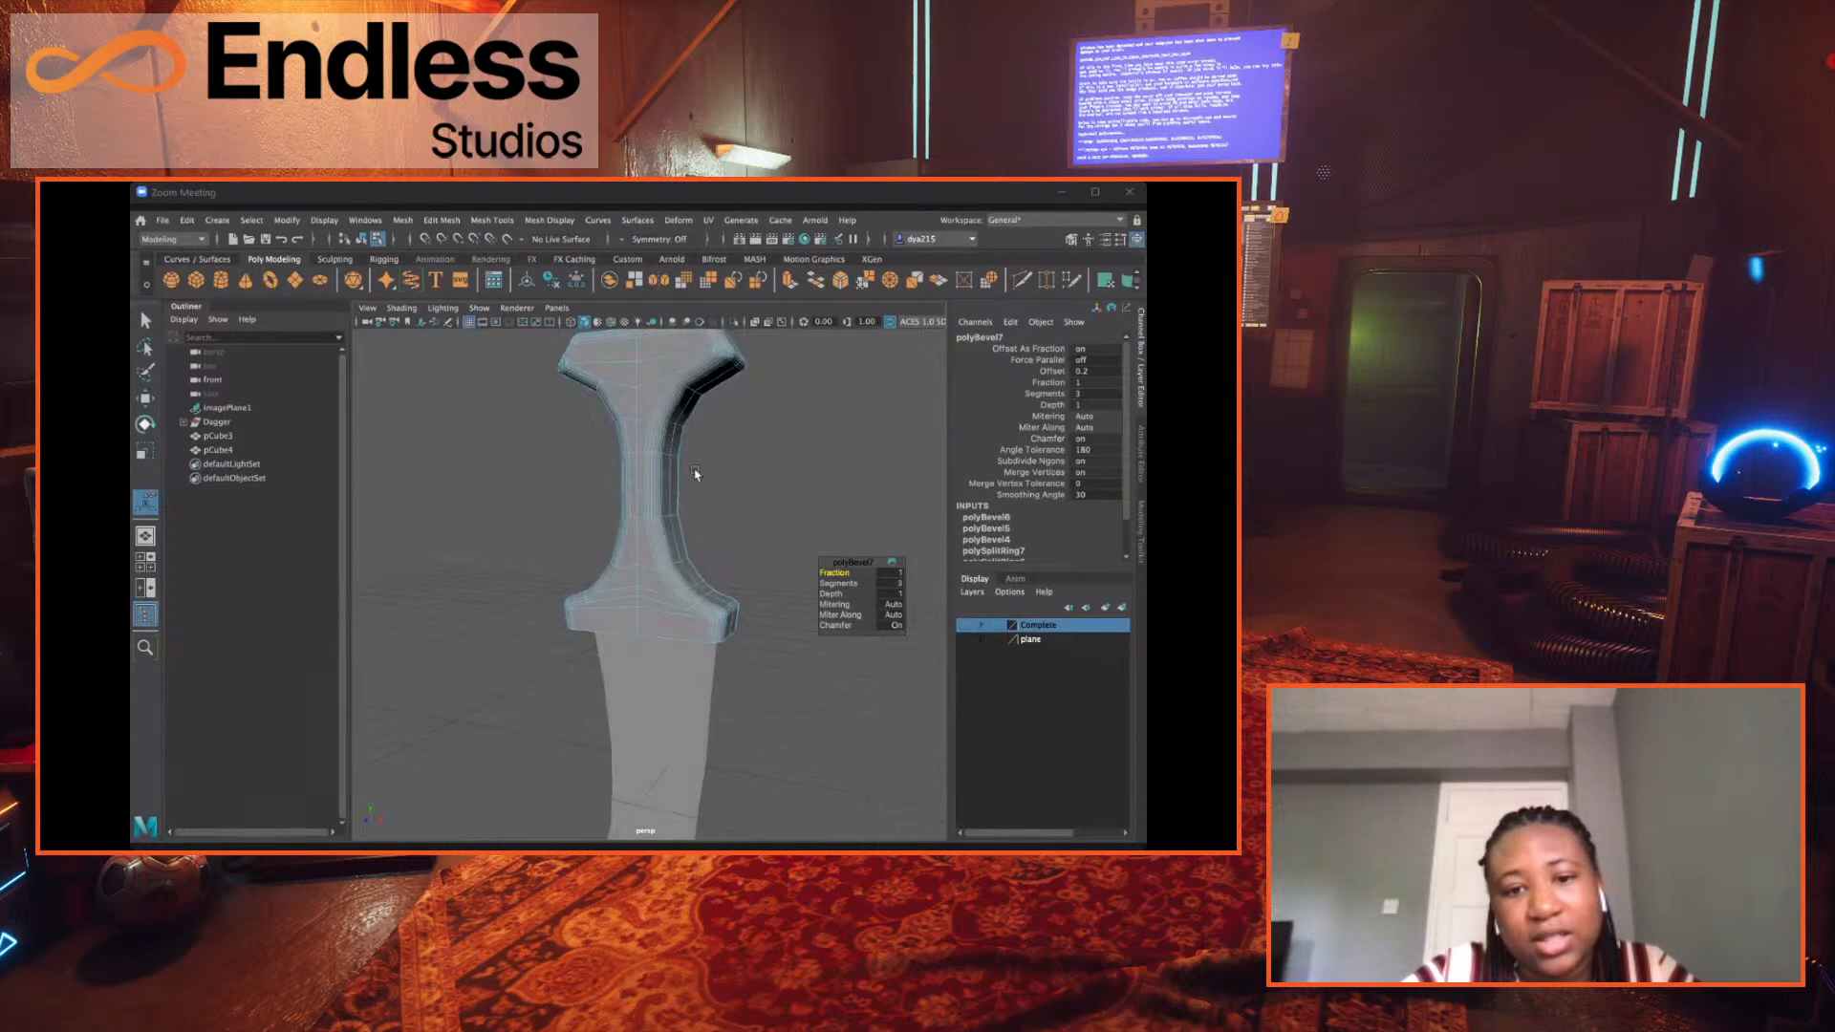
Compare the dagger hilt's outline with the reference image in the front view.
alt+drag(702, 480, 767, 475)
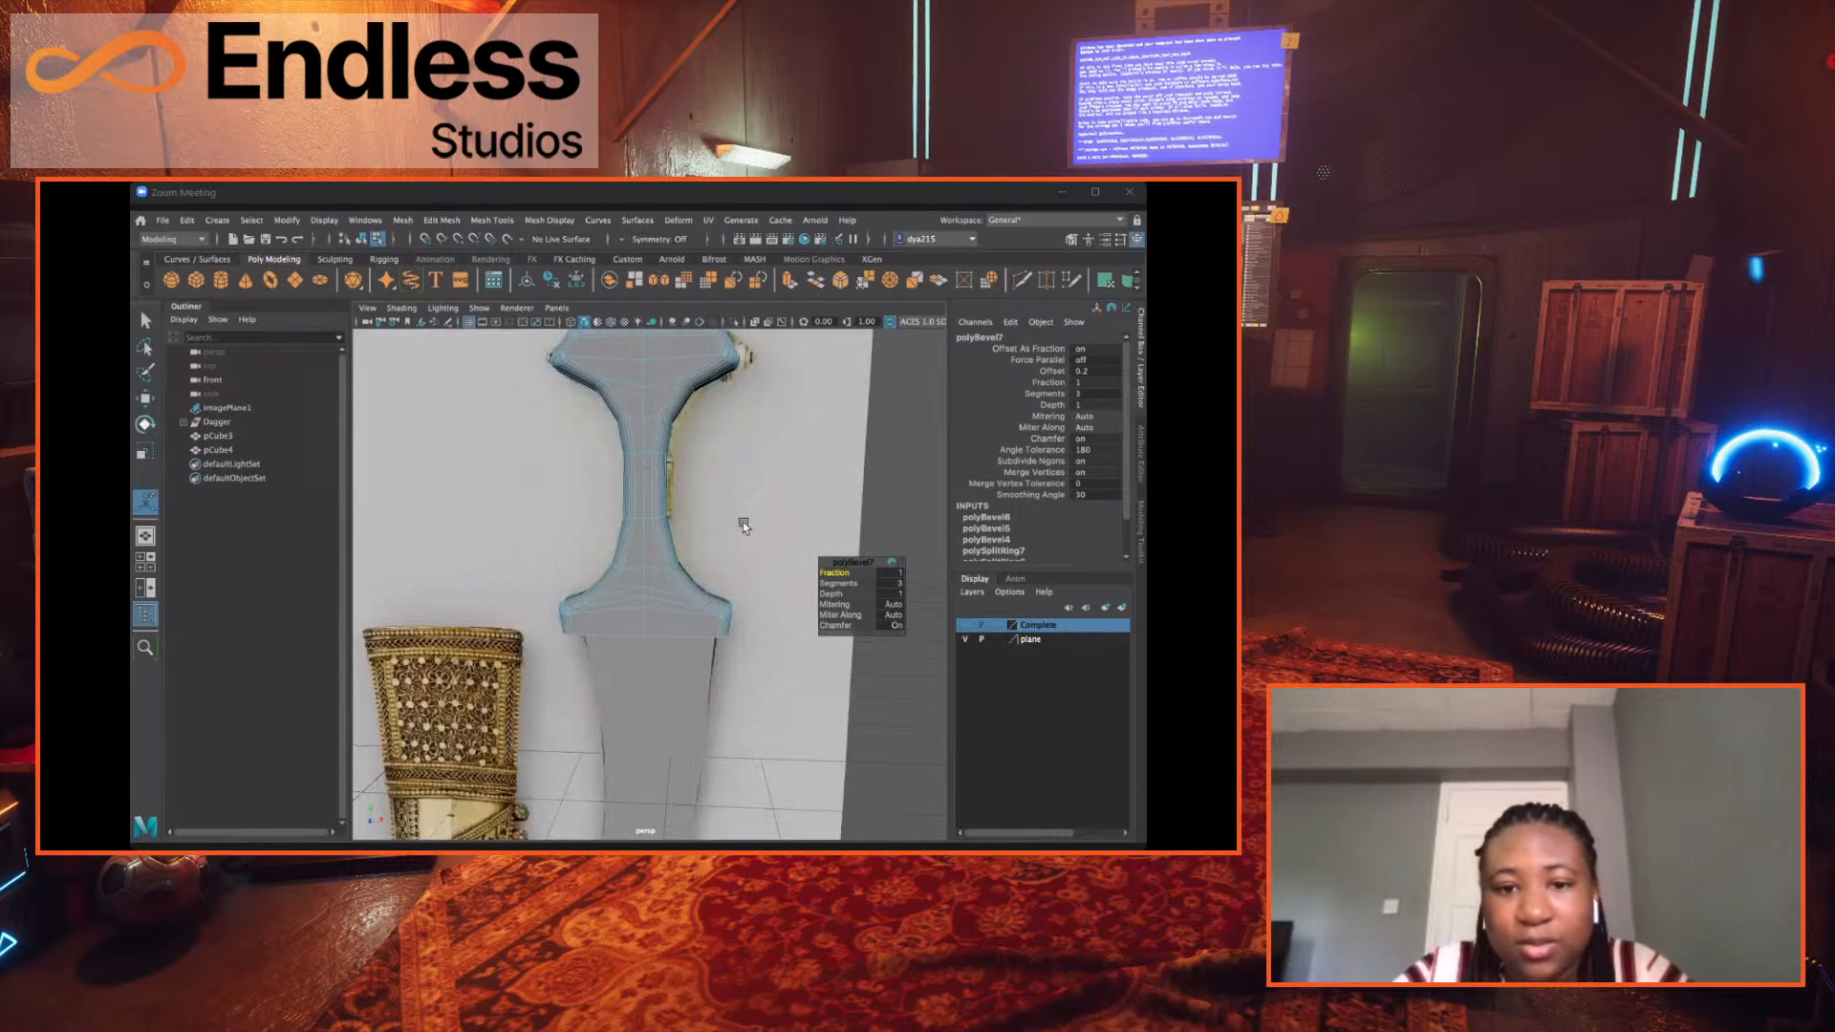
scroll(1072, 524, down, 5)
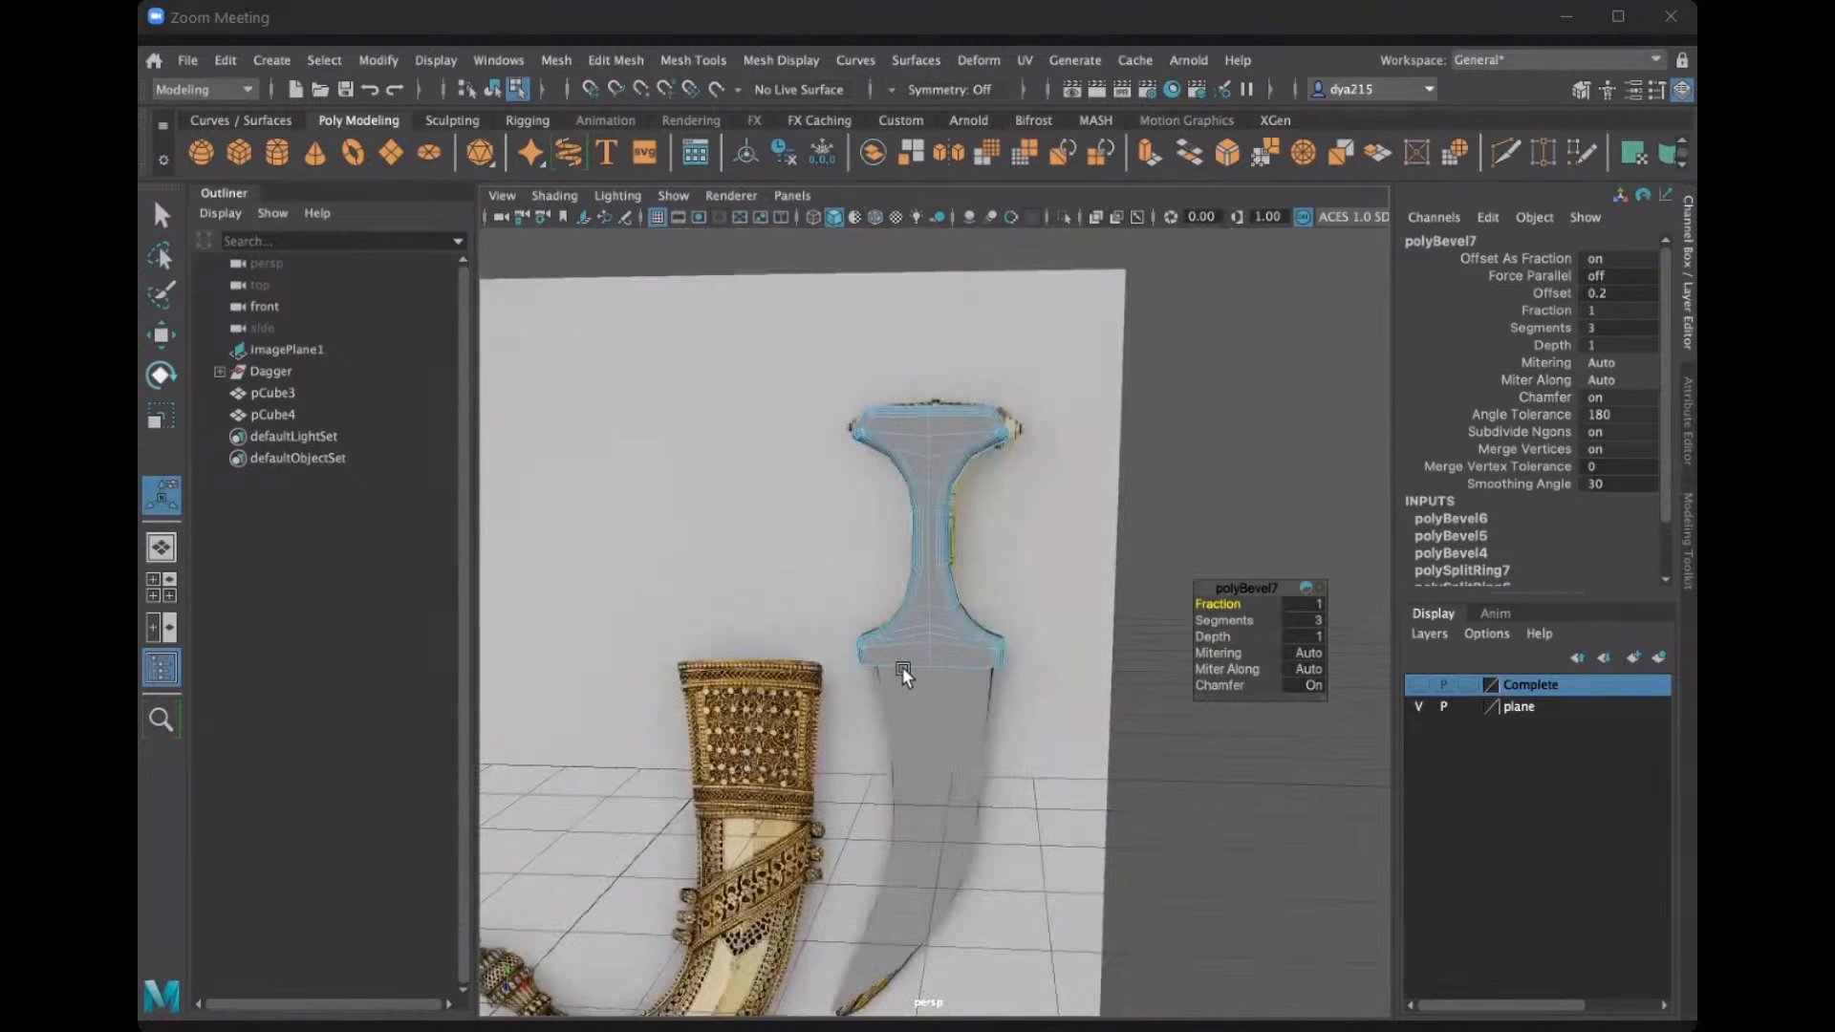
key(space)
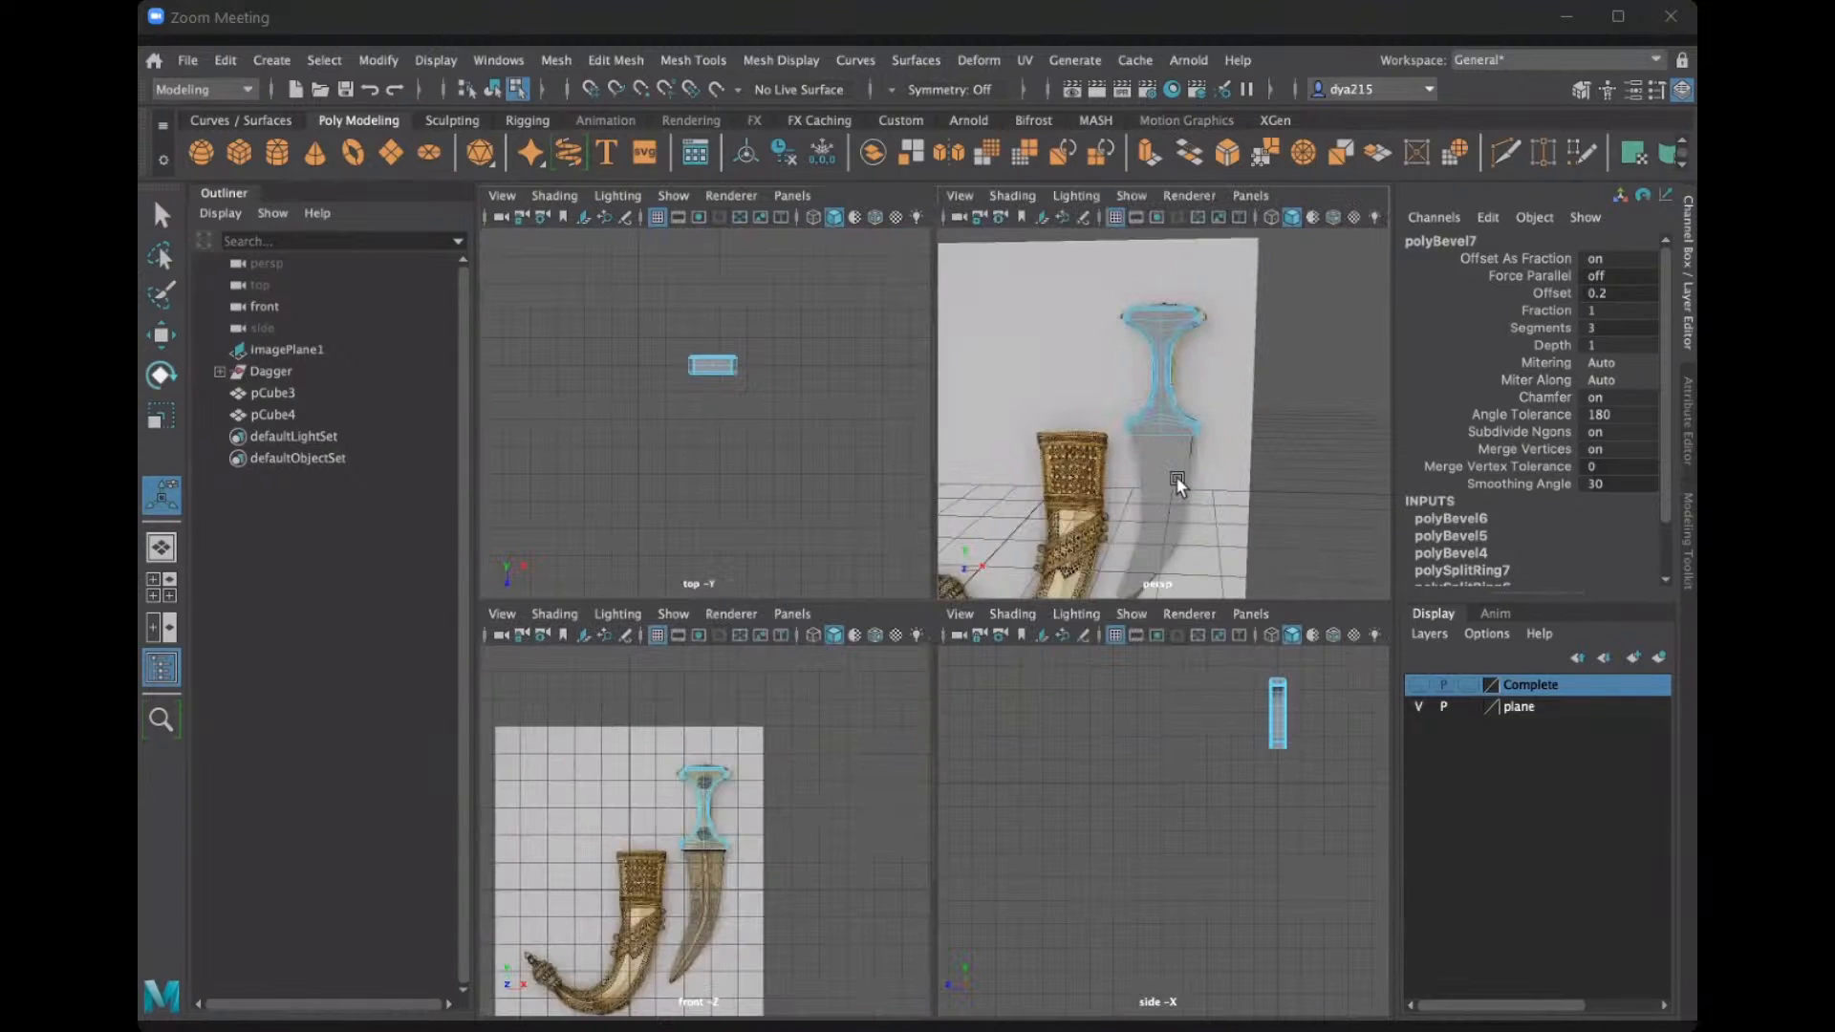
key(space)
scroll(1057, 634, up, 5)
click(882, 607)
scroll(882, 607, up, 3)
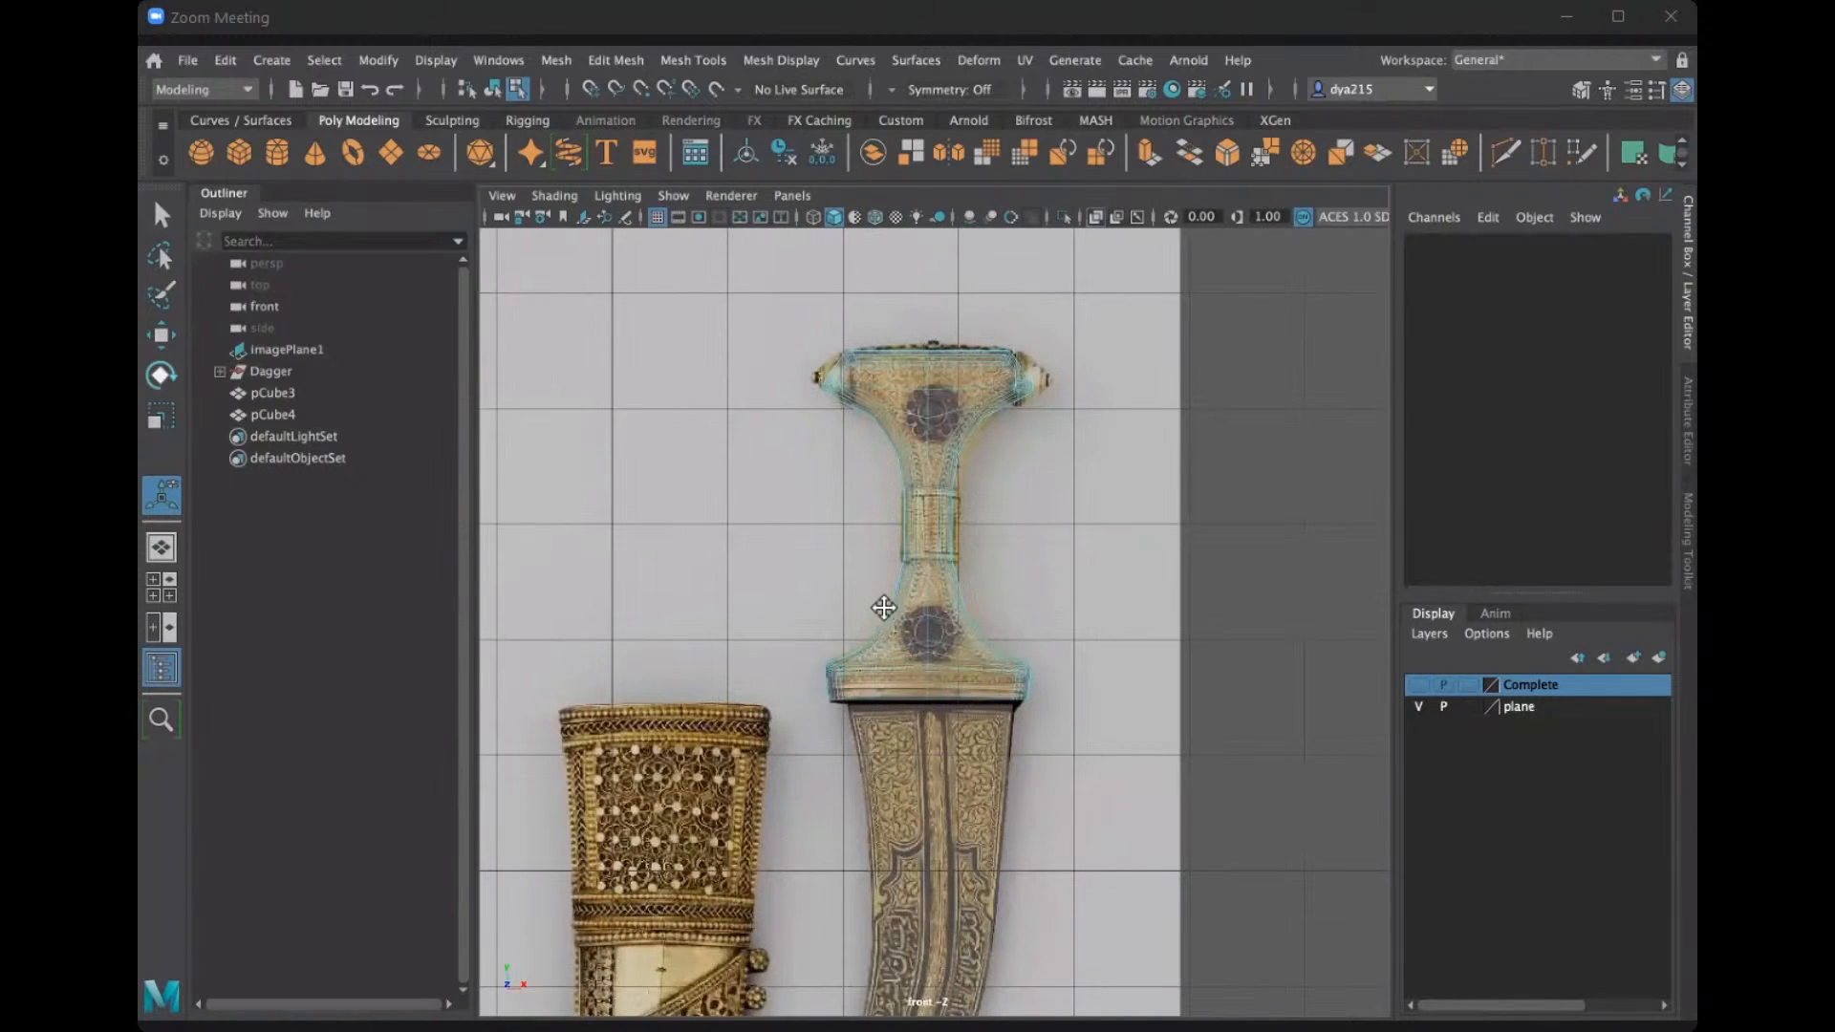
alt+middle_drag(893, 659, 877, 451)
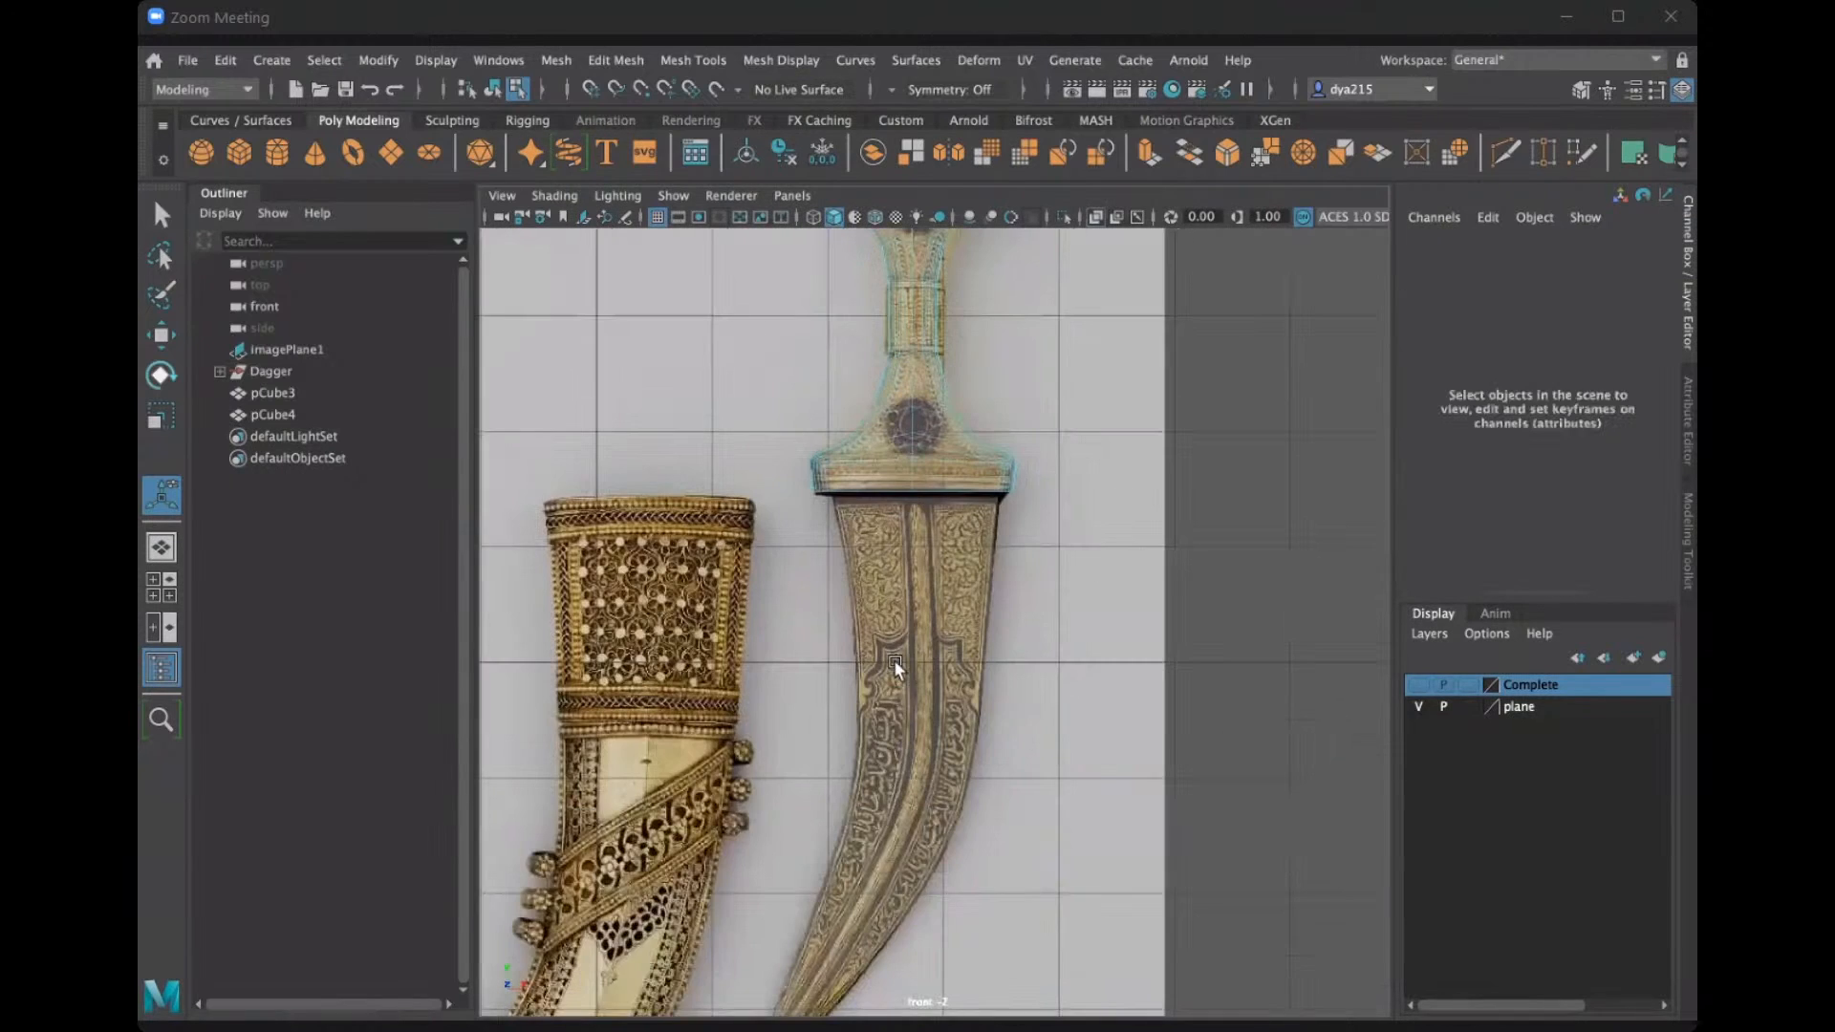
alt+middle_drag(967, 271, 898, 642)
scroll(898, 642, up, 3)
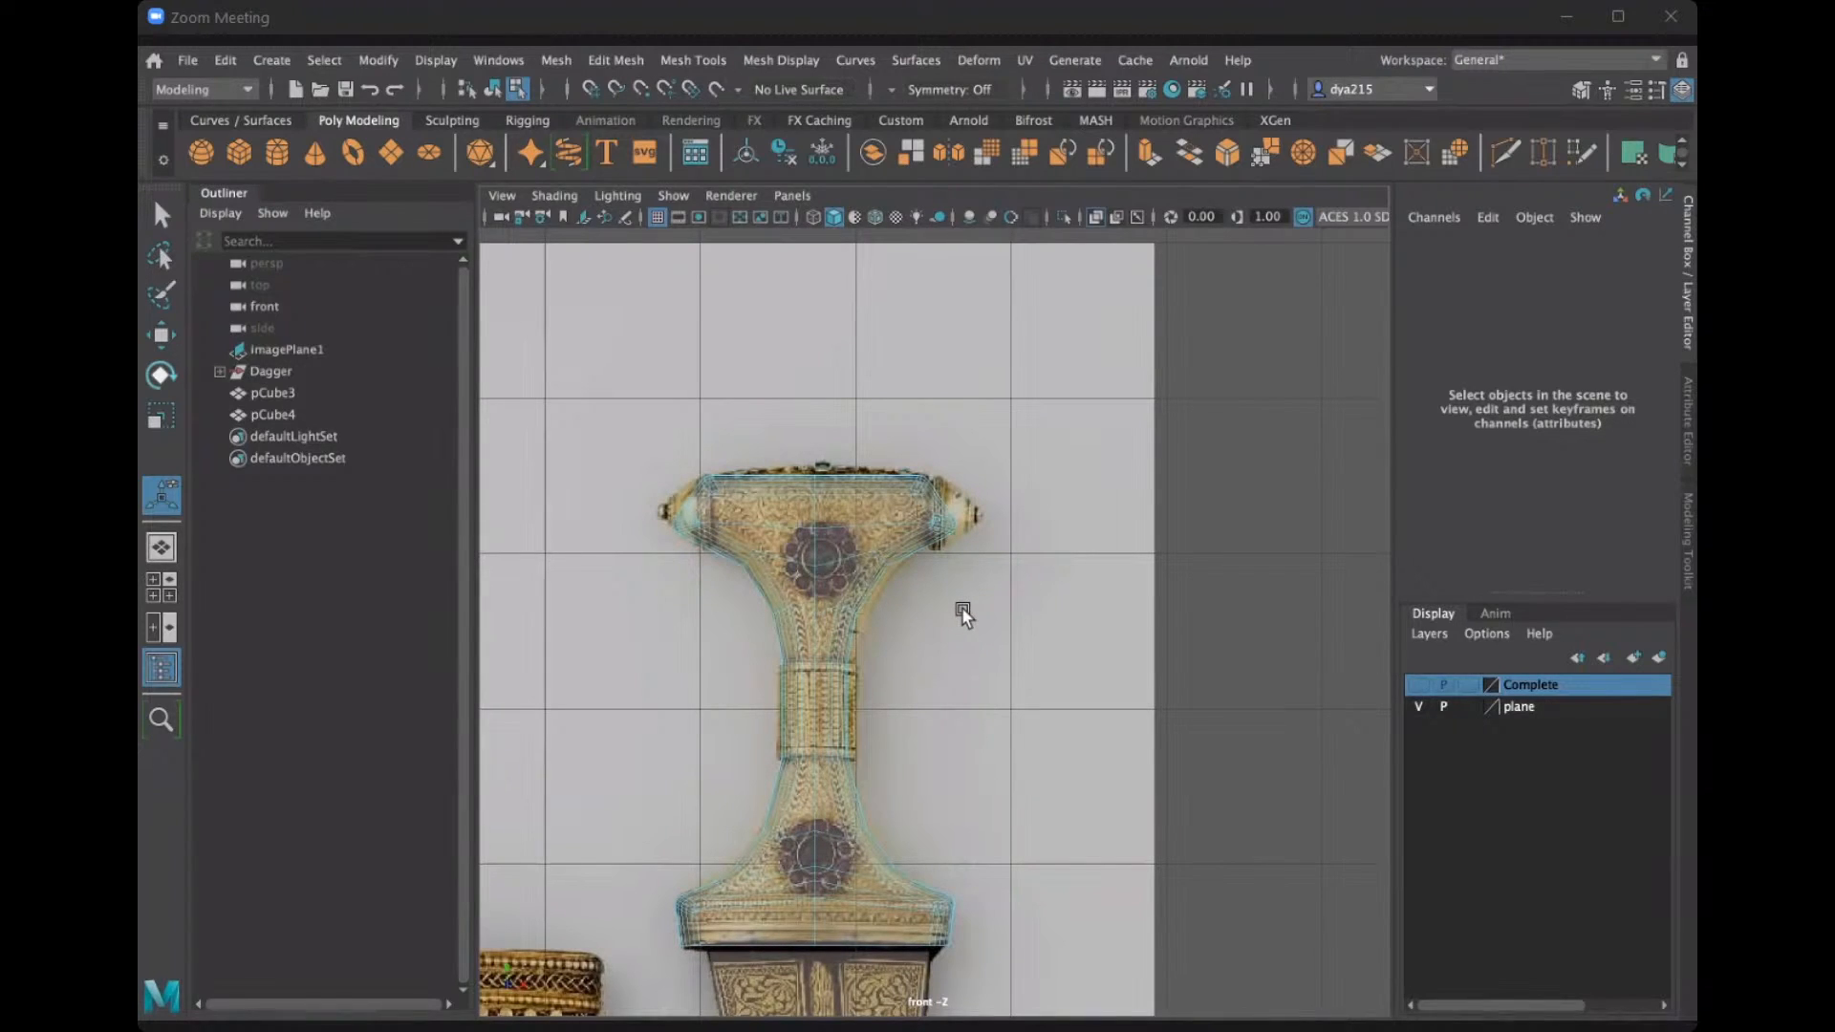
scroll(970, 602, down, 5)
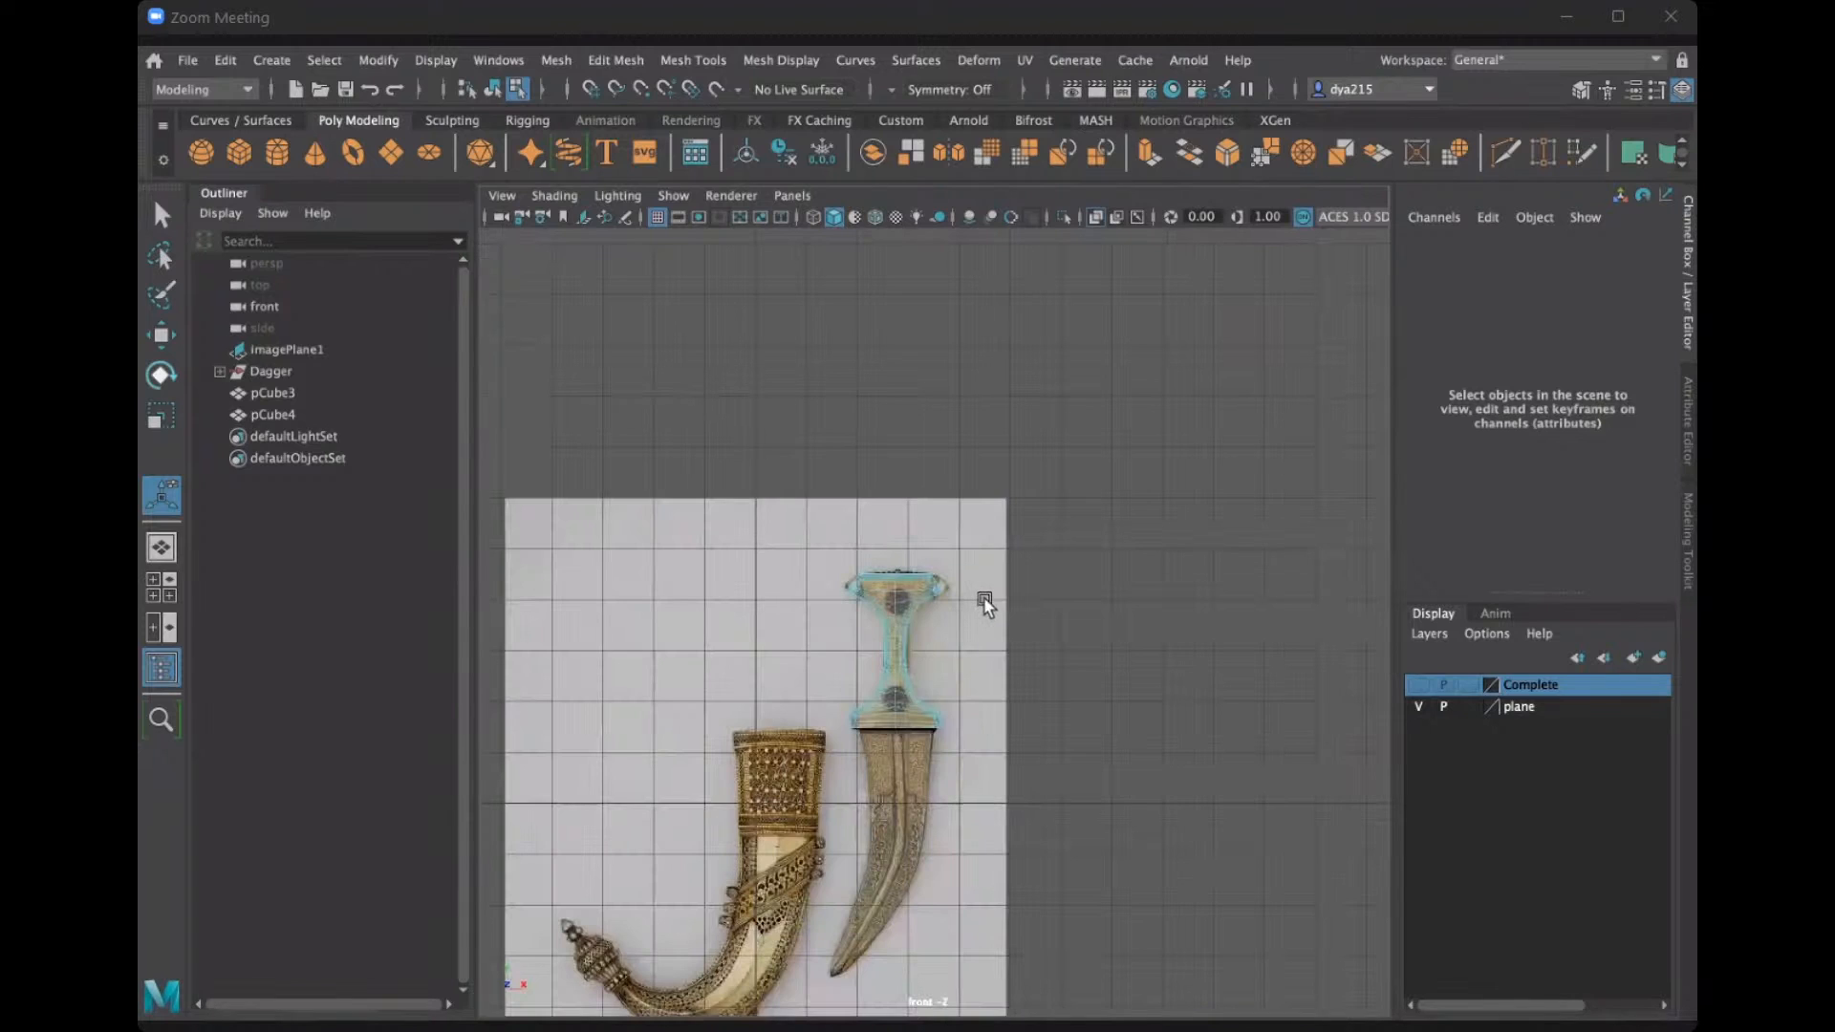
scroll(1004, 633, up, 2)
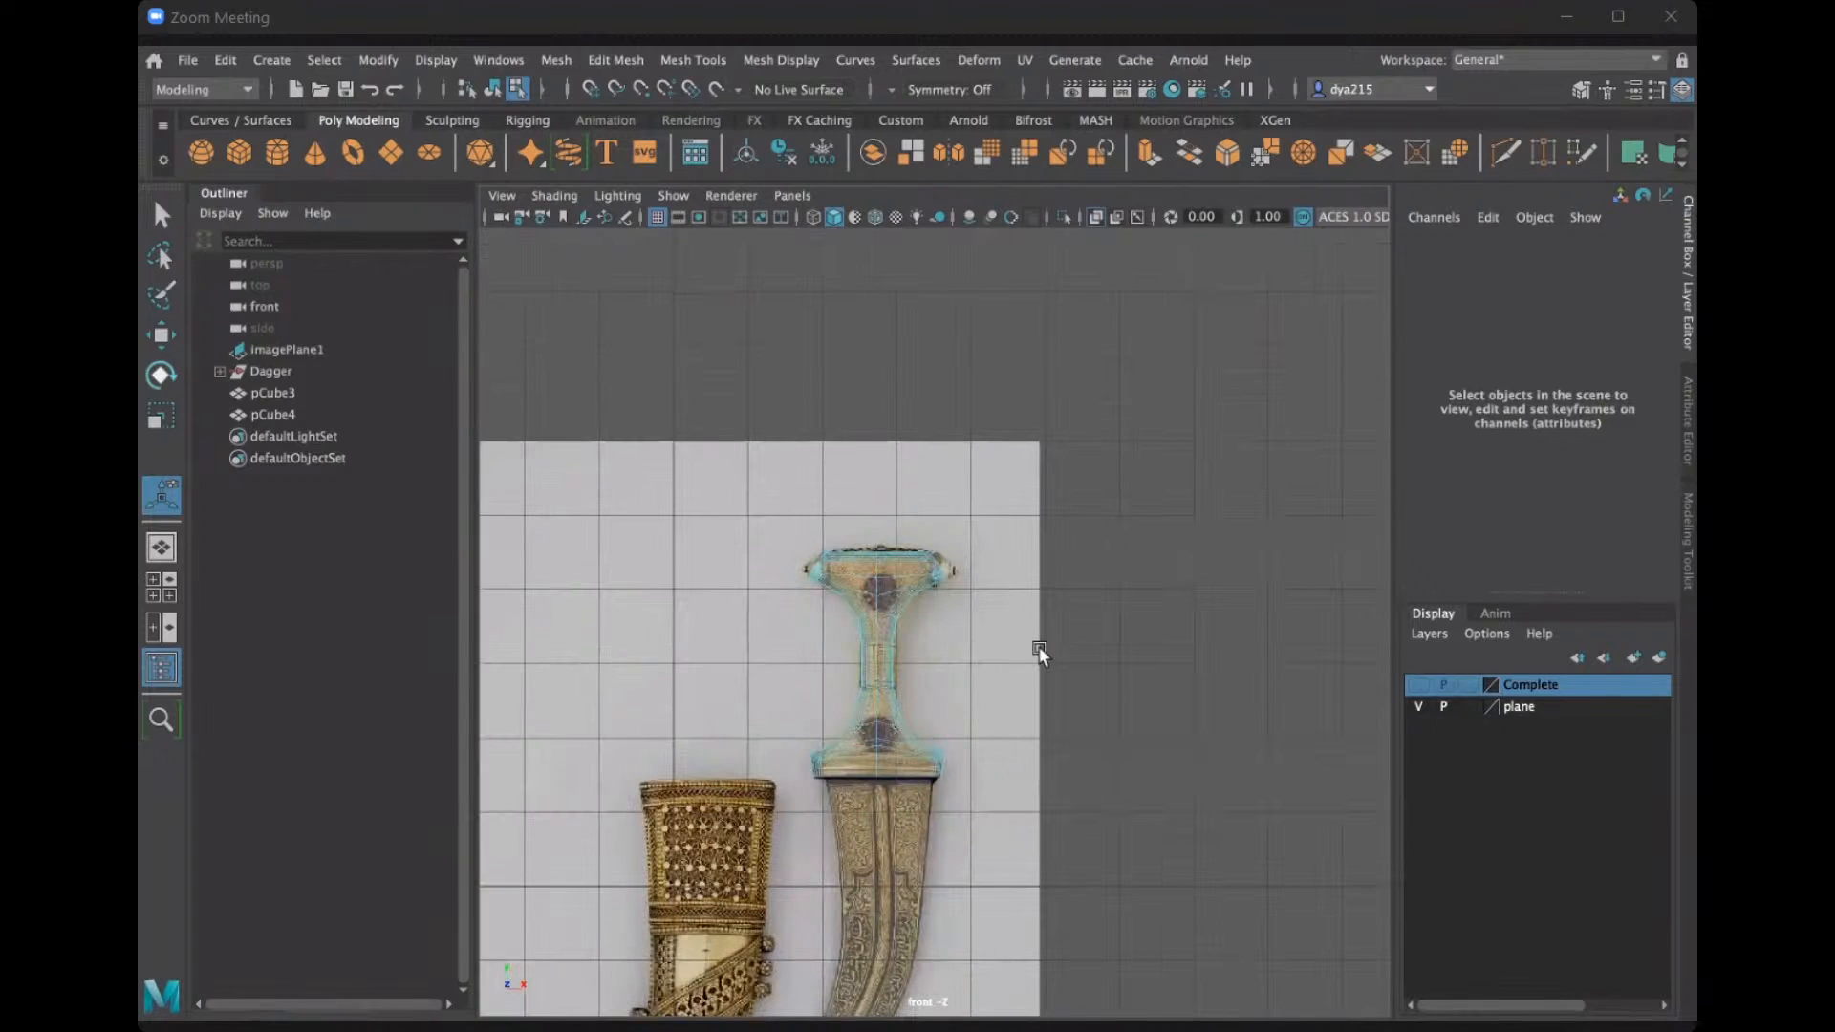
scroll(1040, 645, up, 4)
alt+middle_drag(1042, 642, 1143, 563)
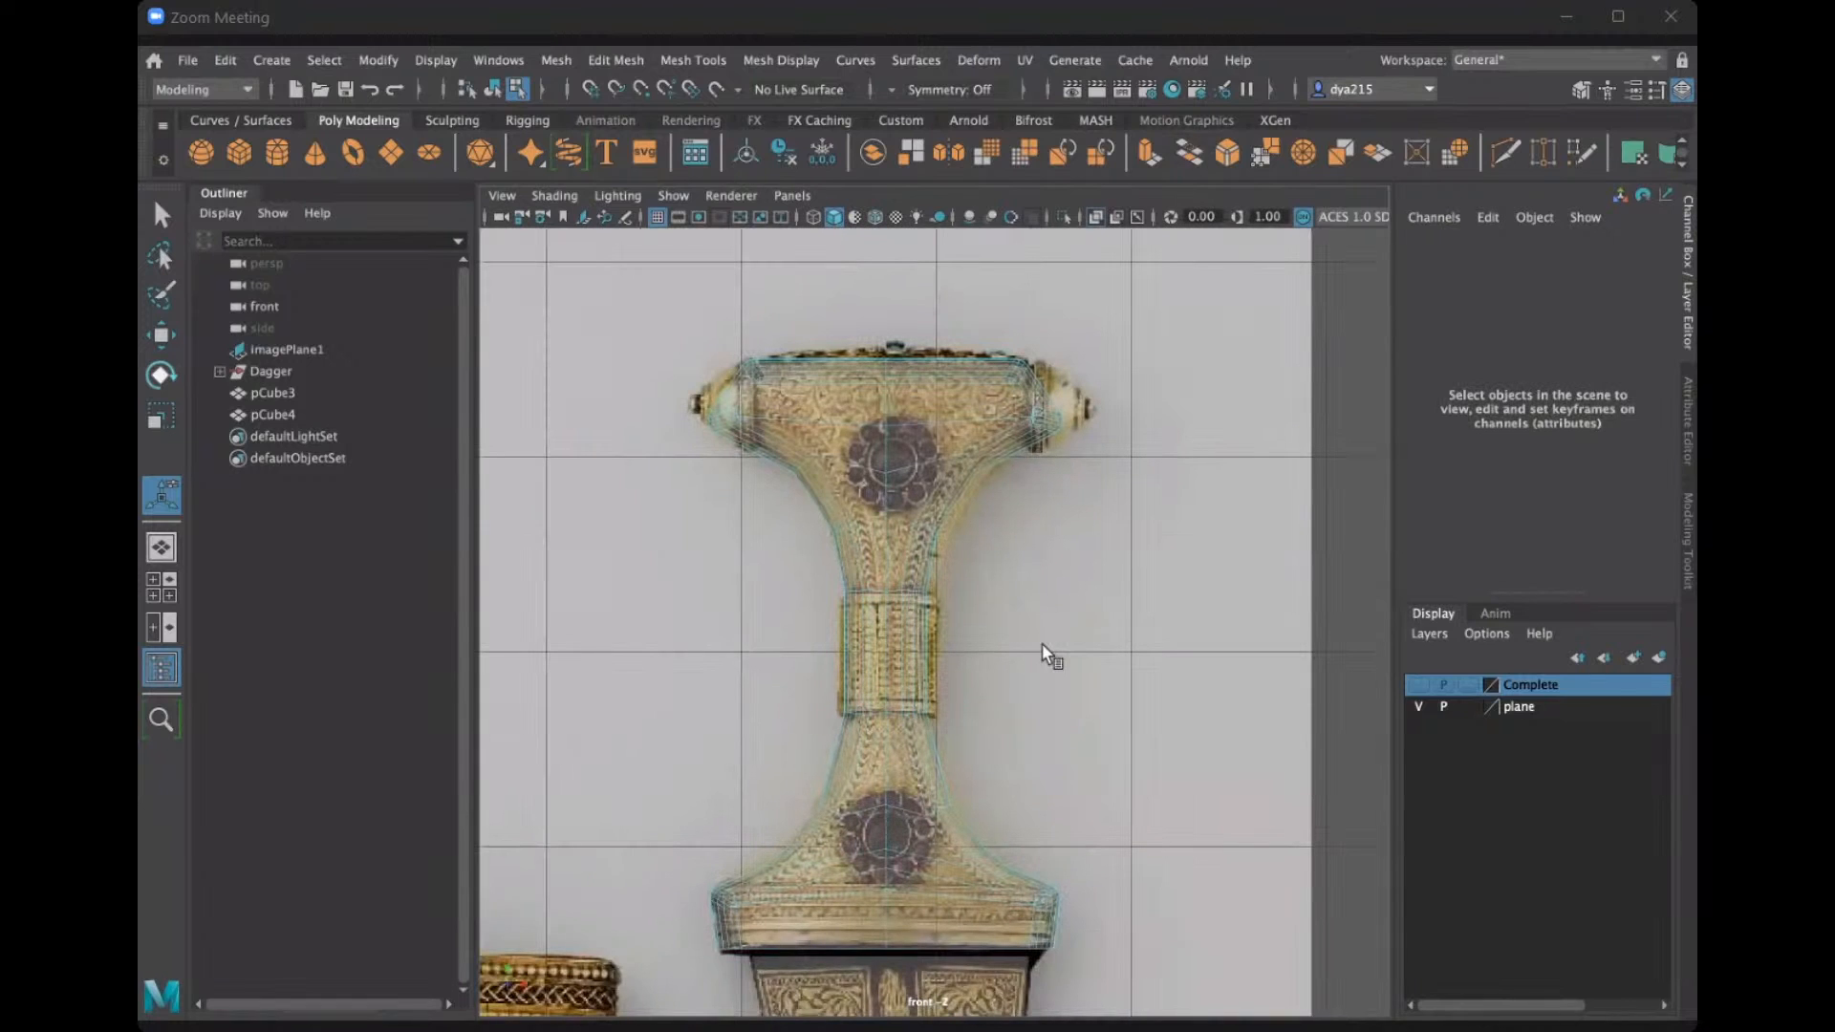
key(space)
key(space)
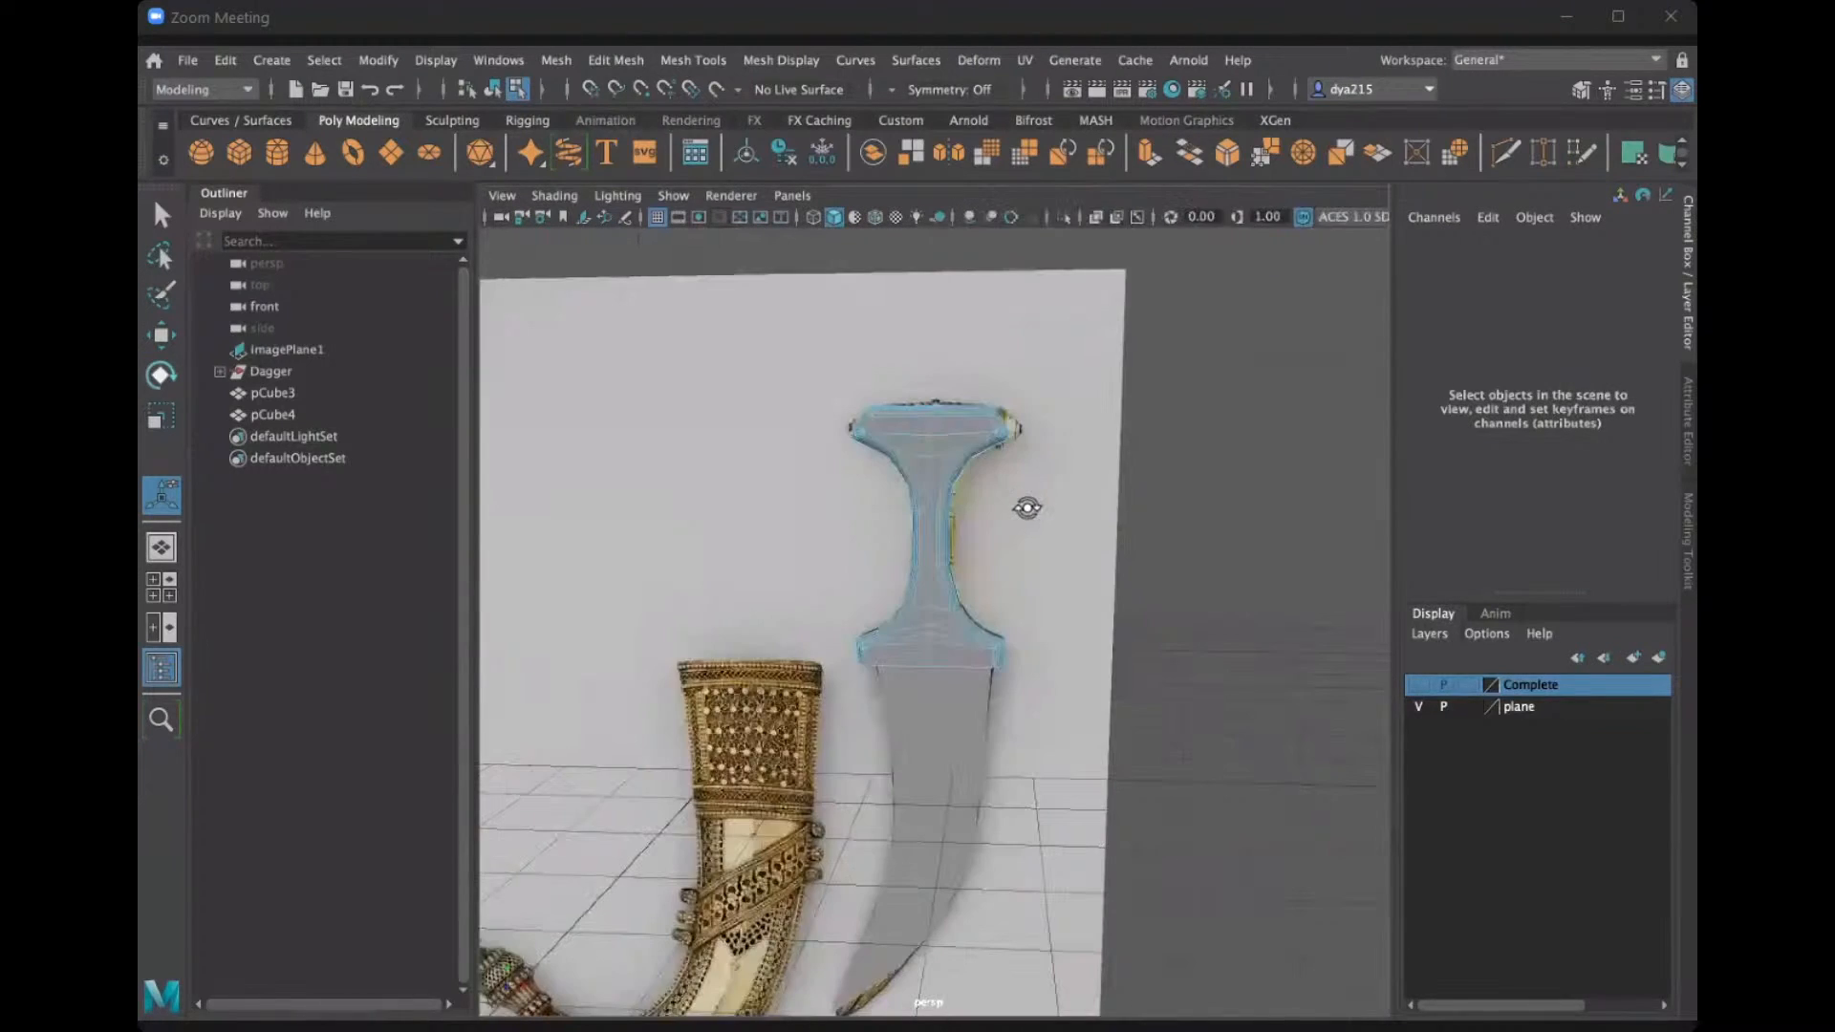
Examine the bevelled edges and grip curvature of the hilt from the front, sides and back in the perspective view.
alt+drag(1410, 701, 1114, 564)
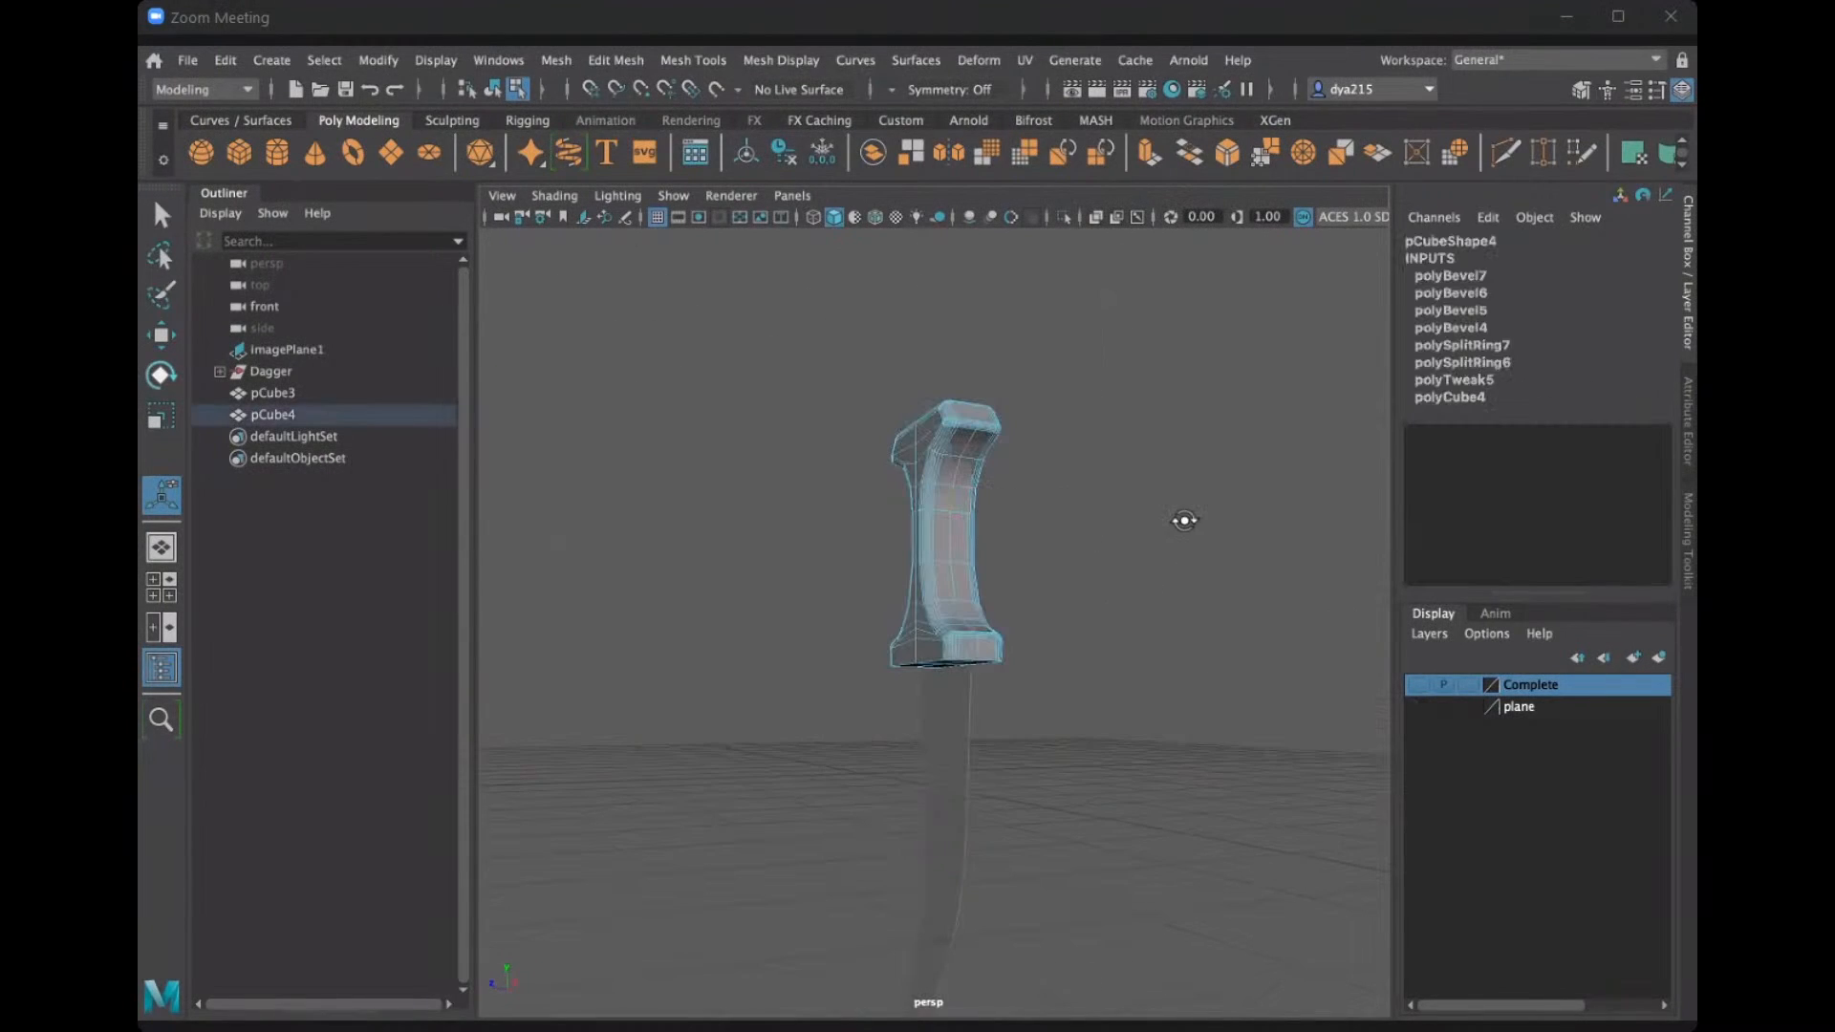
alt+drag(1236, 520, 969, 545)
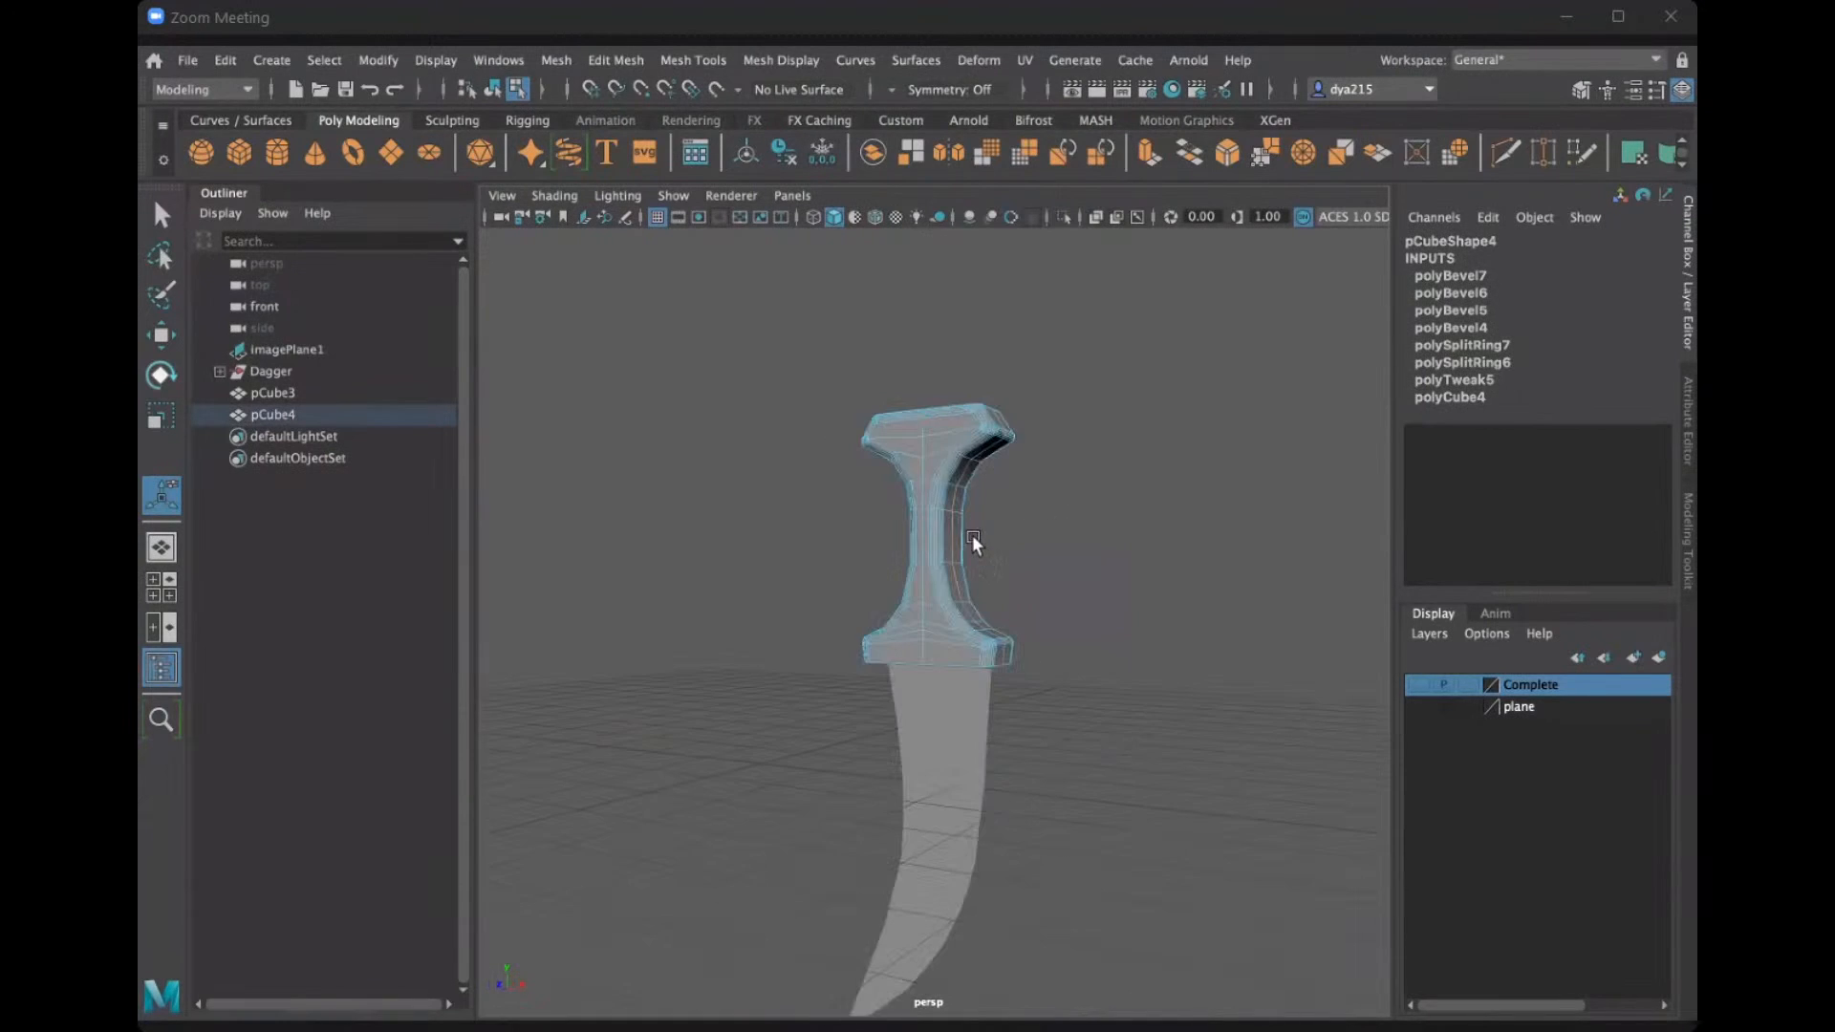
key(r)
alt+drag(1065, 587, 1042, 555)
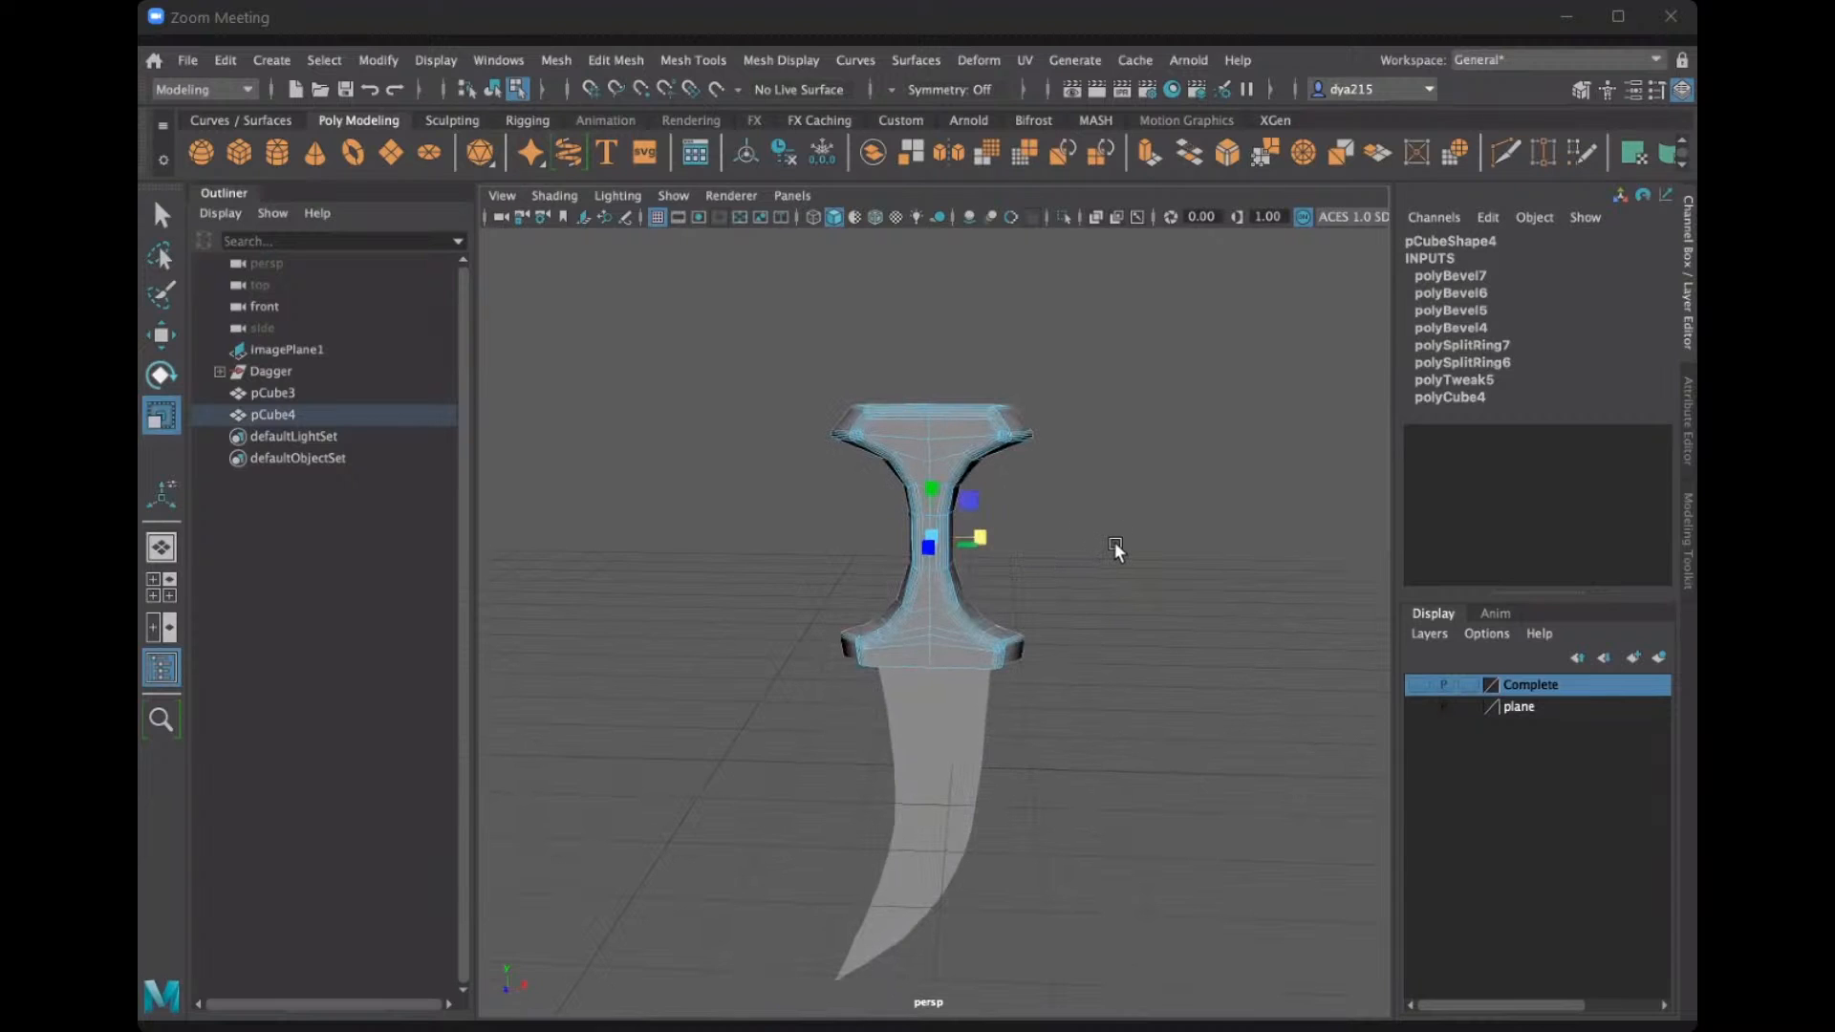
alt+drag(1114, 542, 867, 452)
alt+right_drag(829, 451, 858, 403)
alt+drag(857, 393, 931, 525)
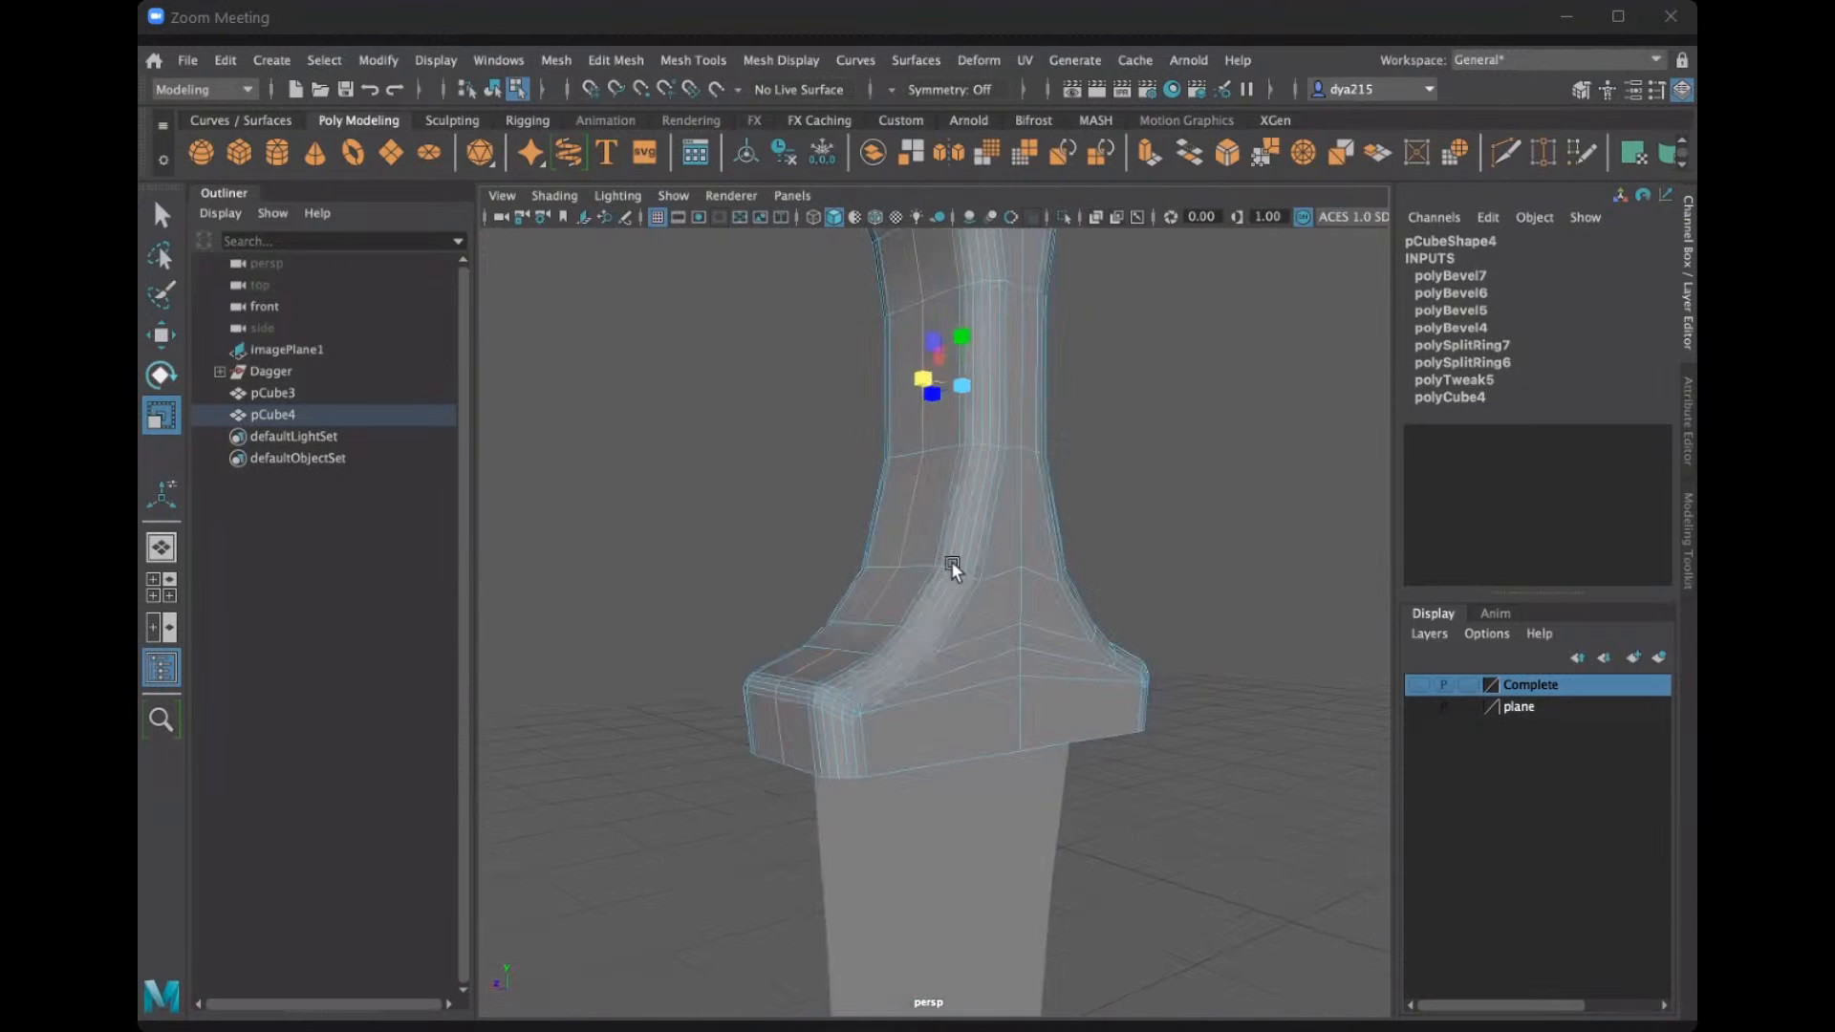
alt+drag(1035, 590, 1124, 585)
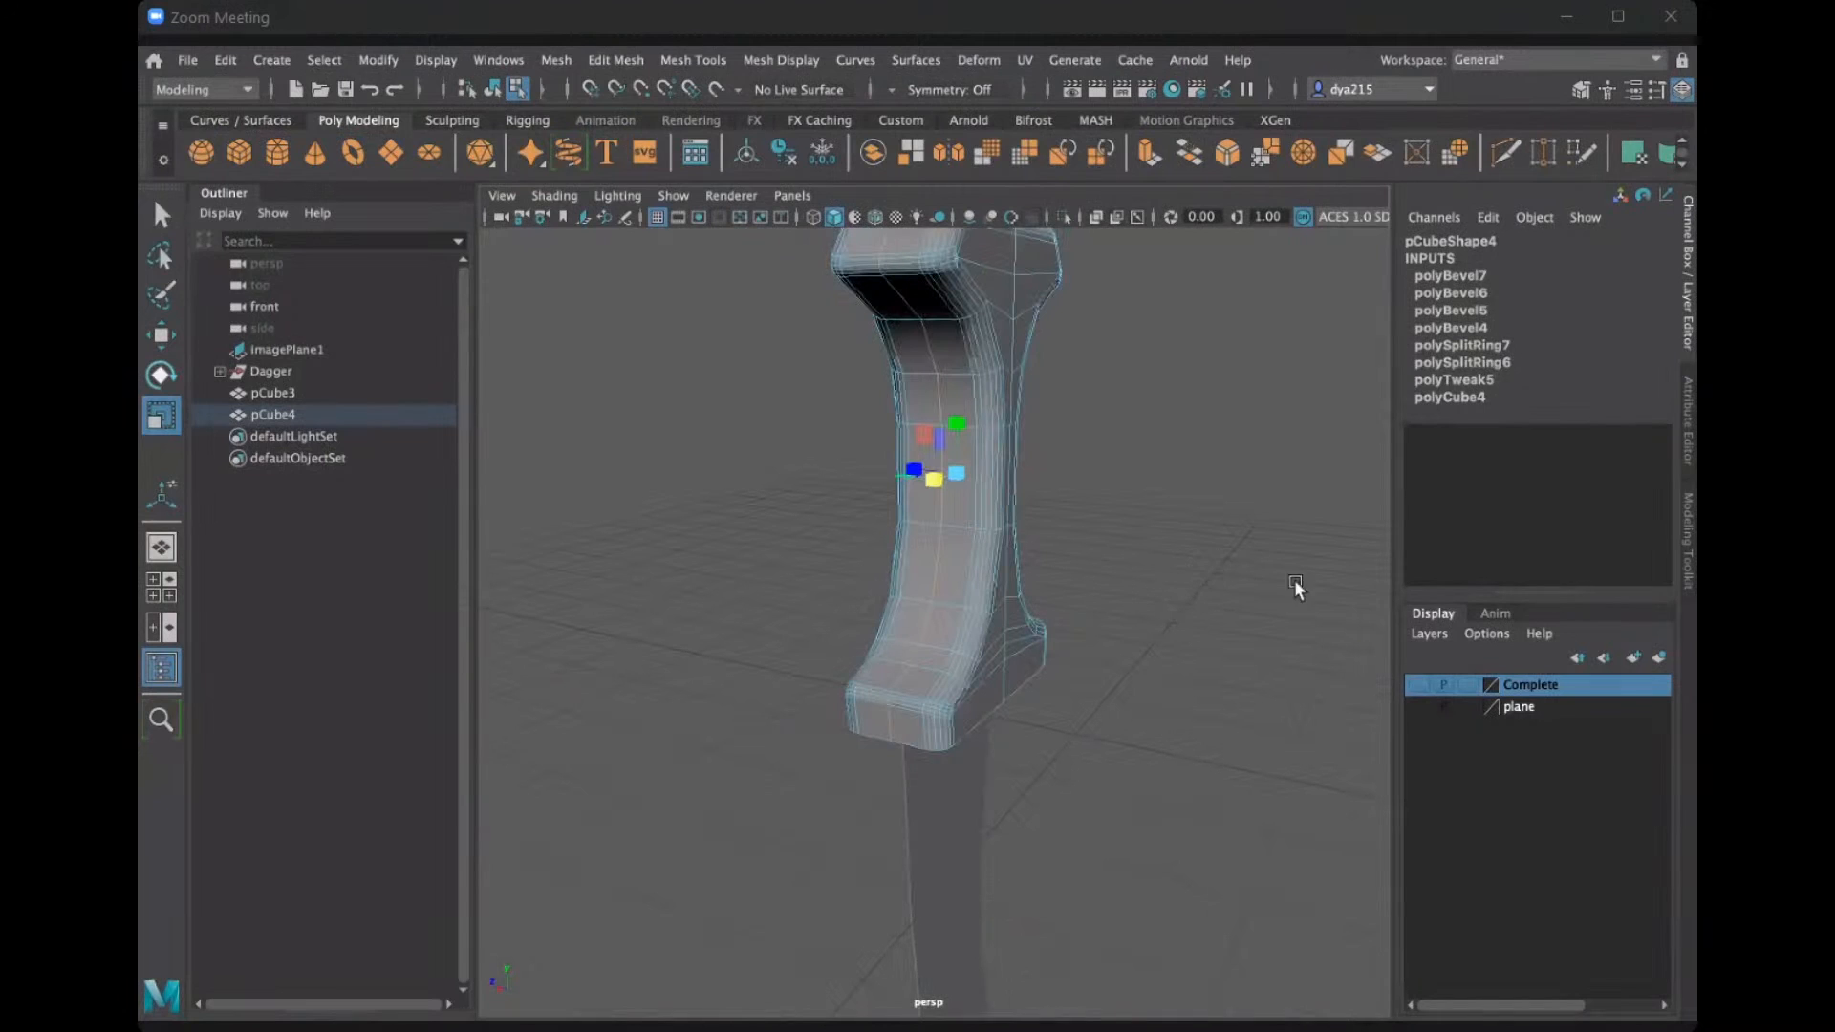
alt+drag(1328, 579, 1397, 570)
alt+drag(1167, 514, 1056, 507)
alt+drag(840, 351, 854, 432)
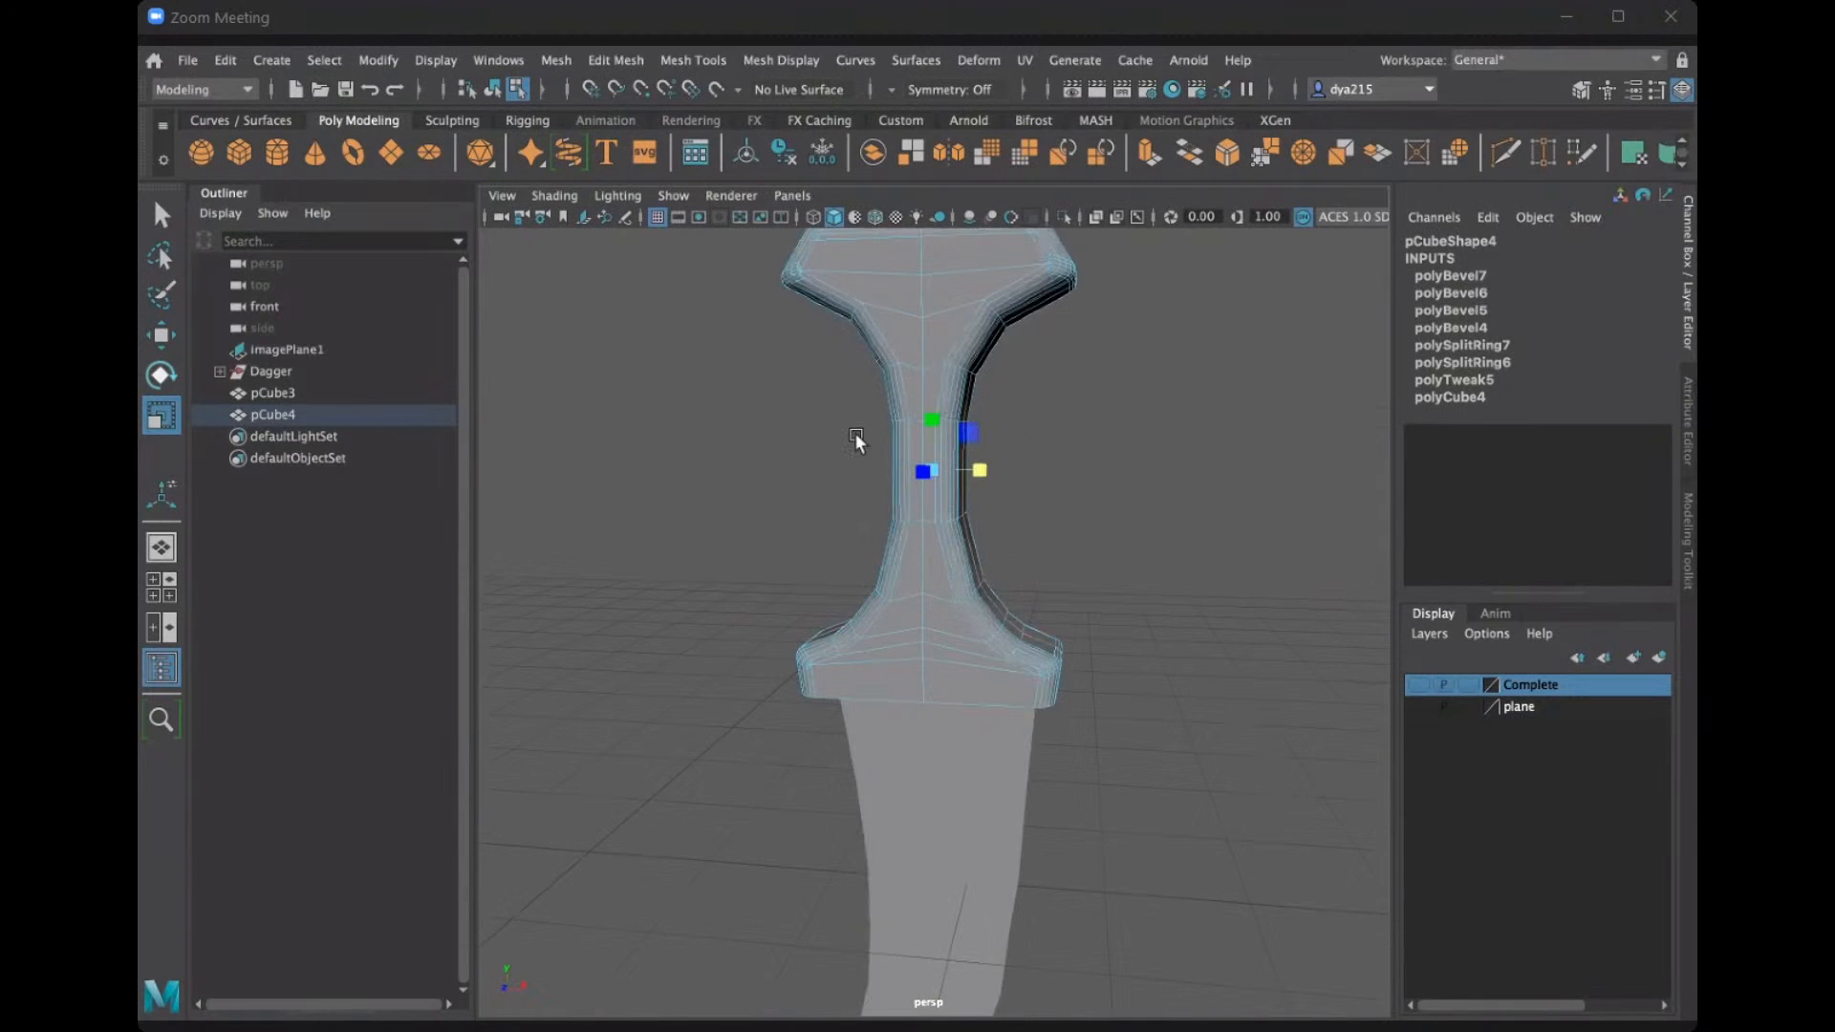
alt+drag(1048, 484, 1050, 489)
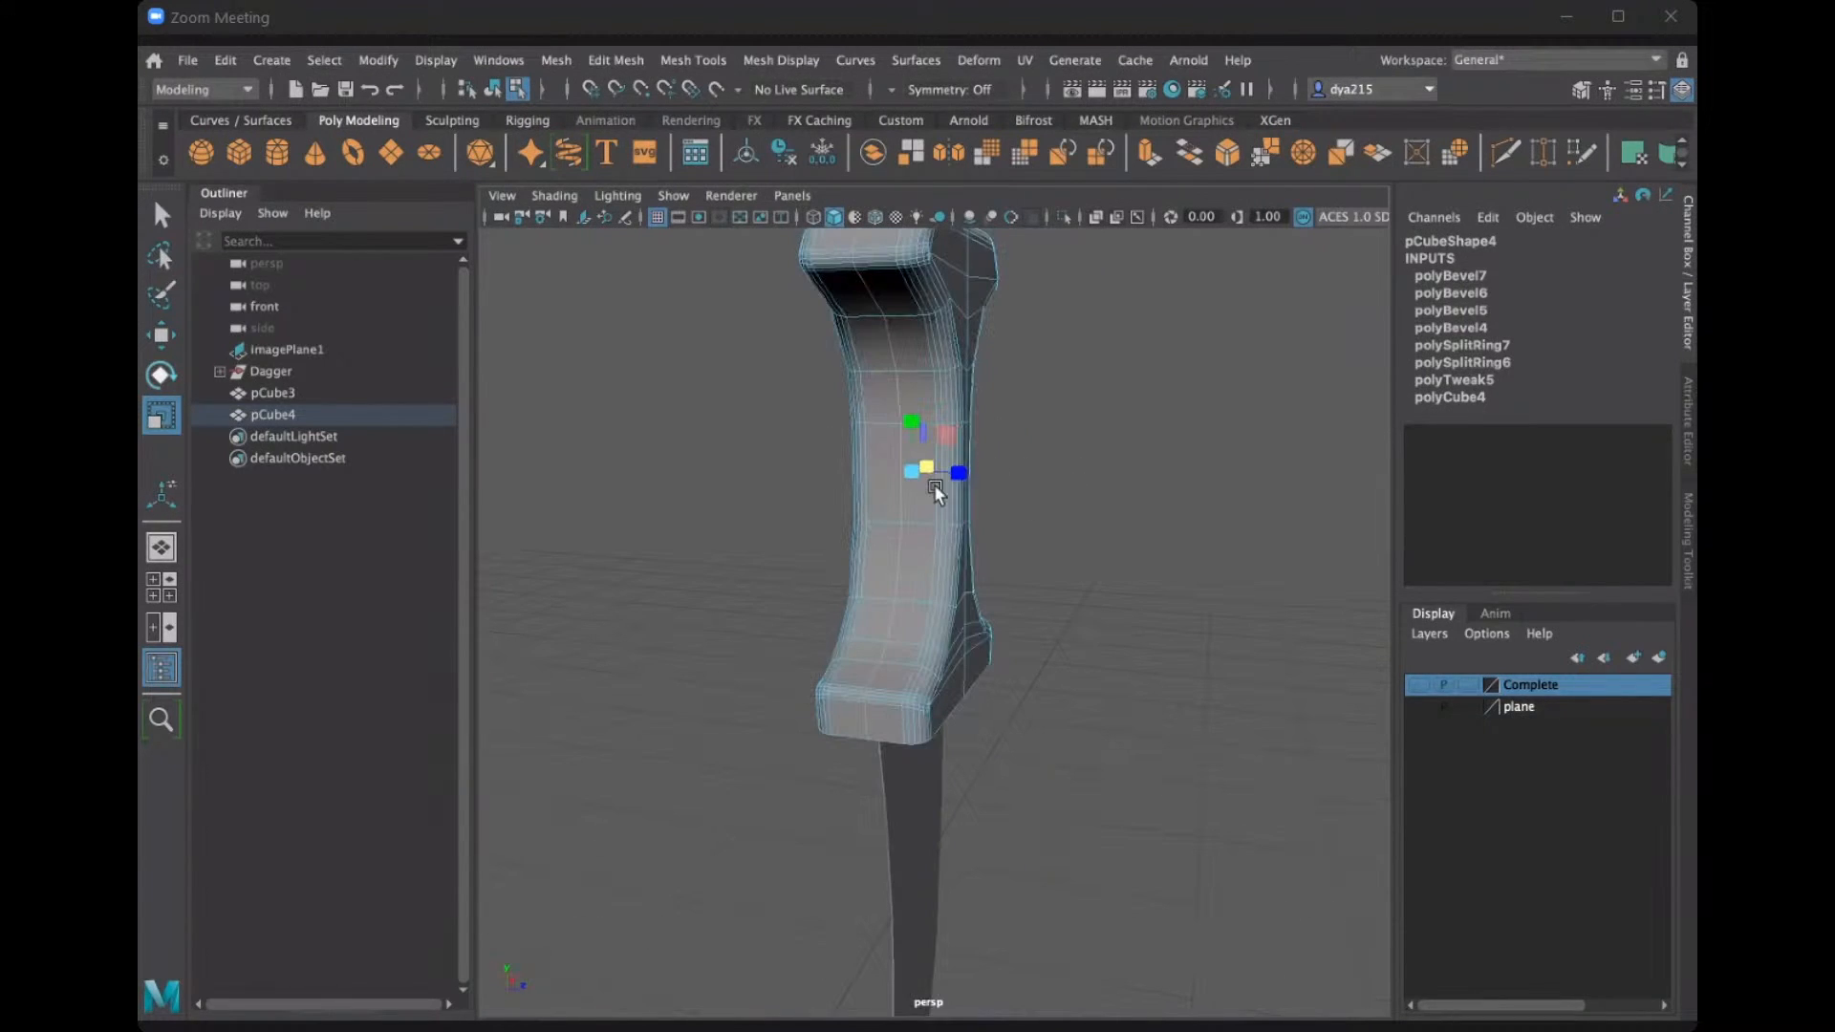
alt+drag(935, 487, 804, 489)
alt+drag(673, 474, 869, 490)
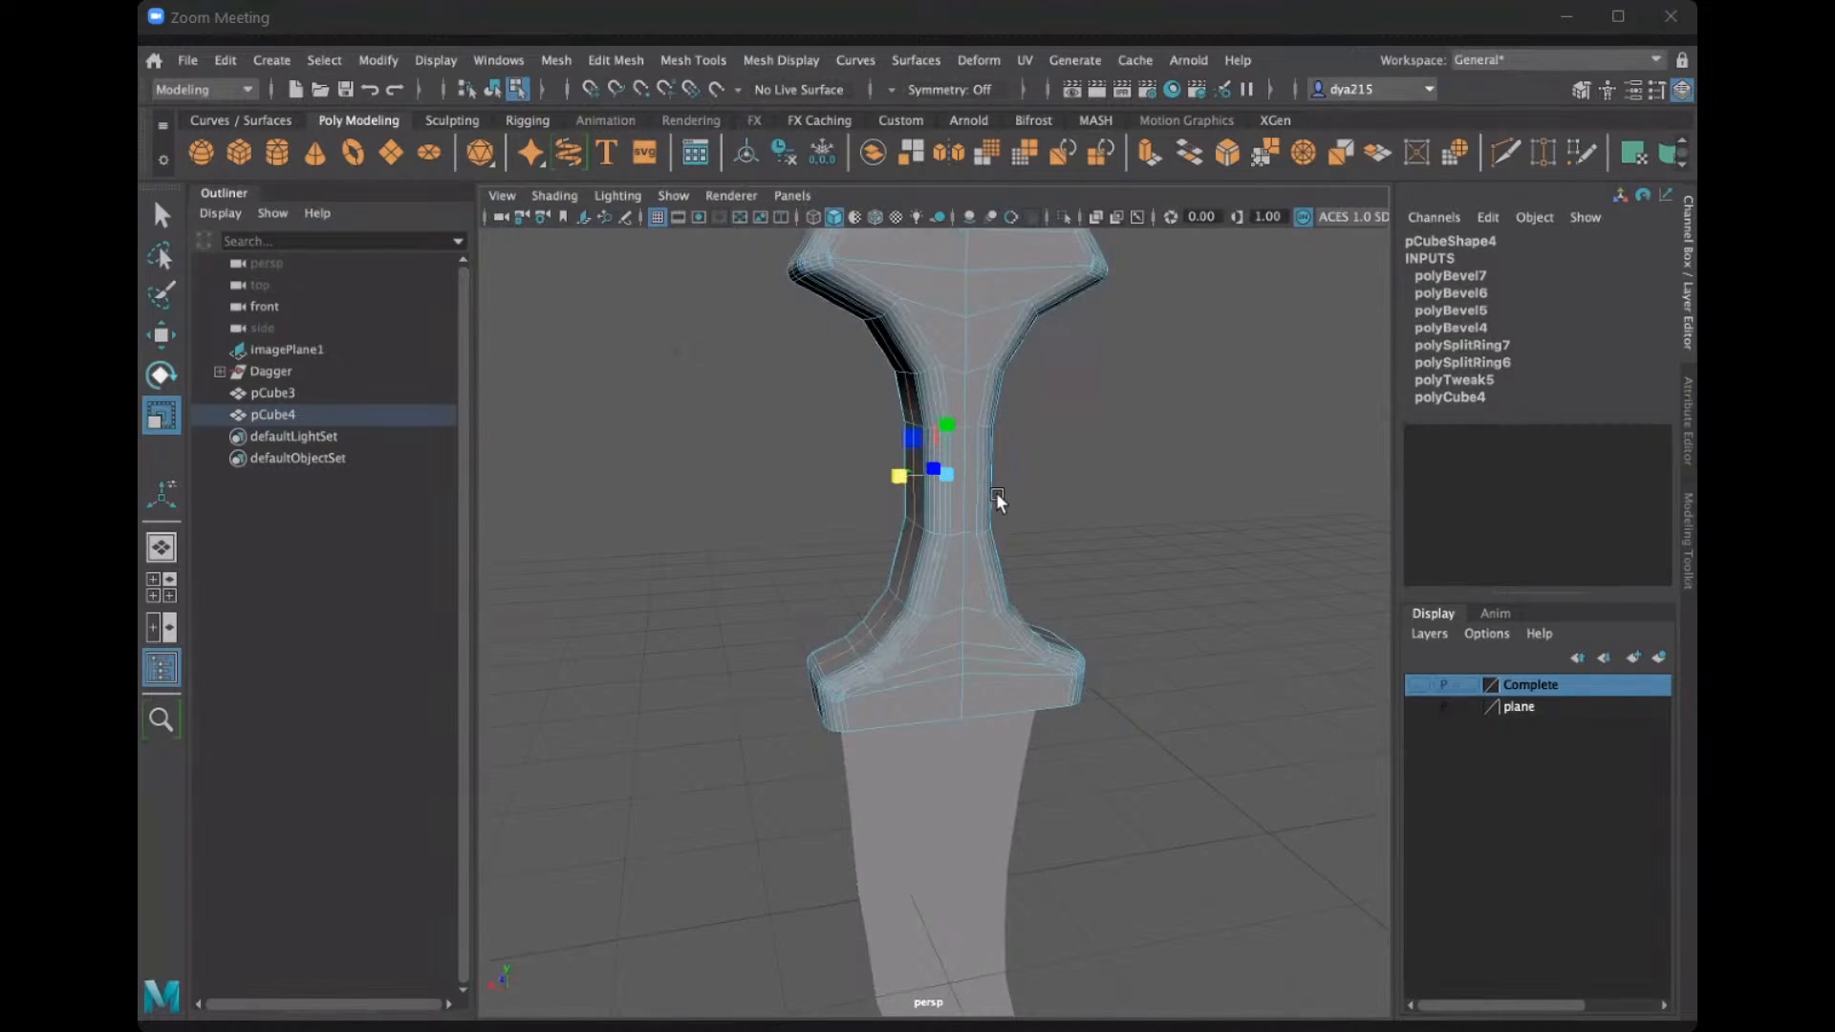
alt+drag(995, 491, 1046, 493)
mouse_move(1045, 572)
alt+mouse_down()
mouse_move(1136, 533)
mouse_move(1176, 541)
mouse_move(1141, 539)
mouse_move(1185, 545)
mouse_move(1155, 613)
alt+mouse_up()
alt+right_drag(1087, 616, 876, 635)
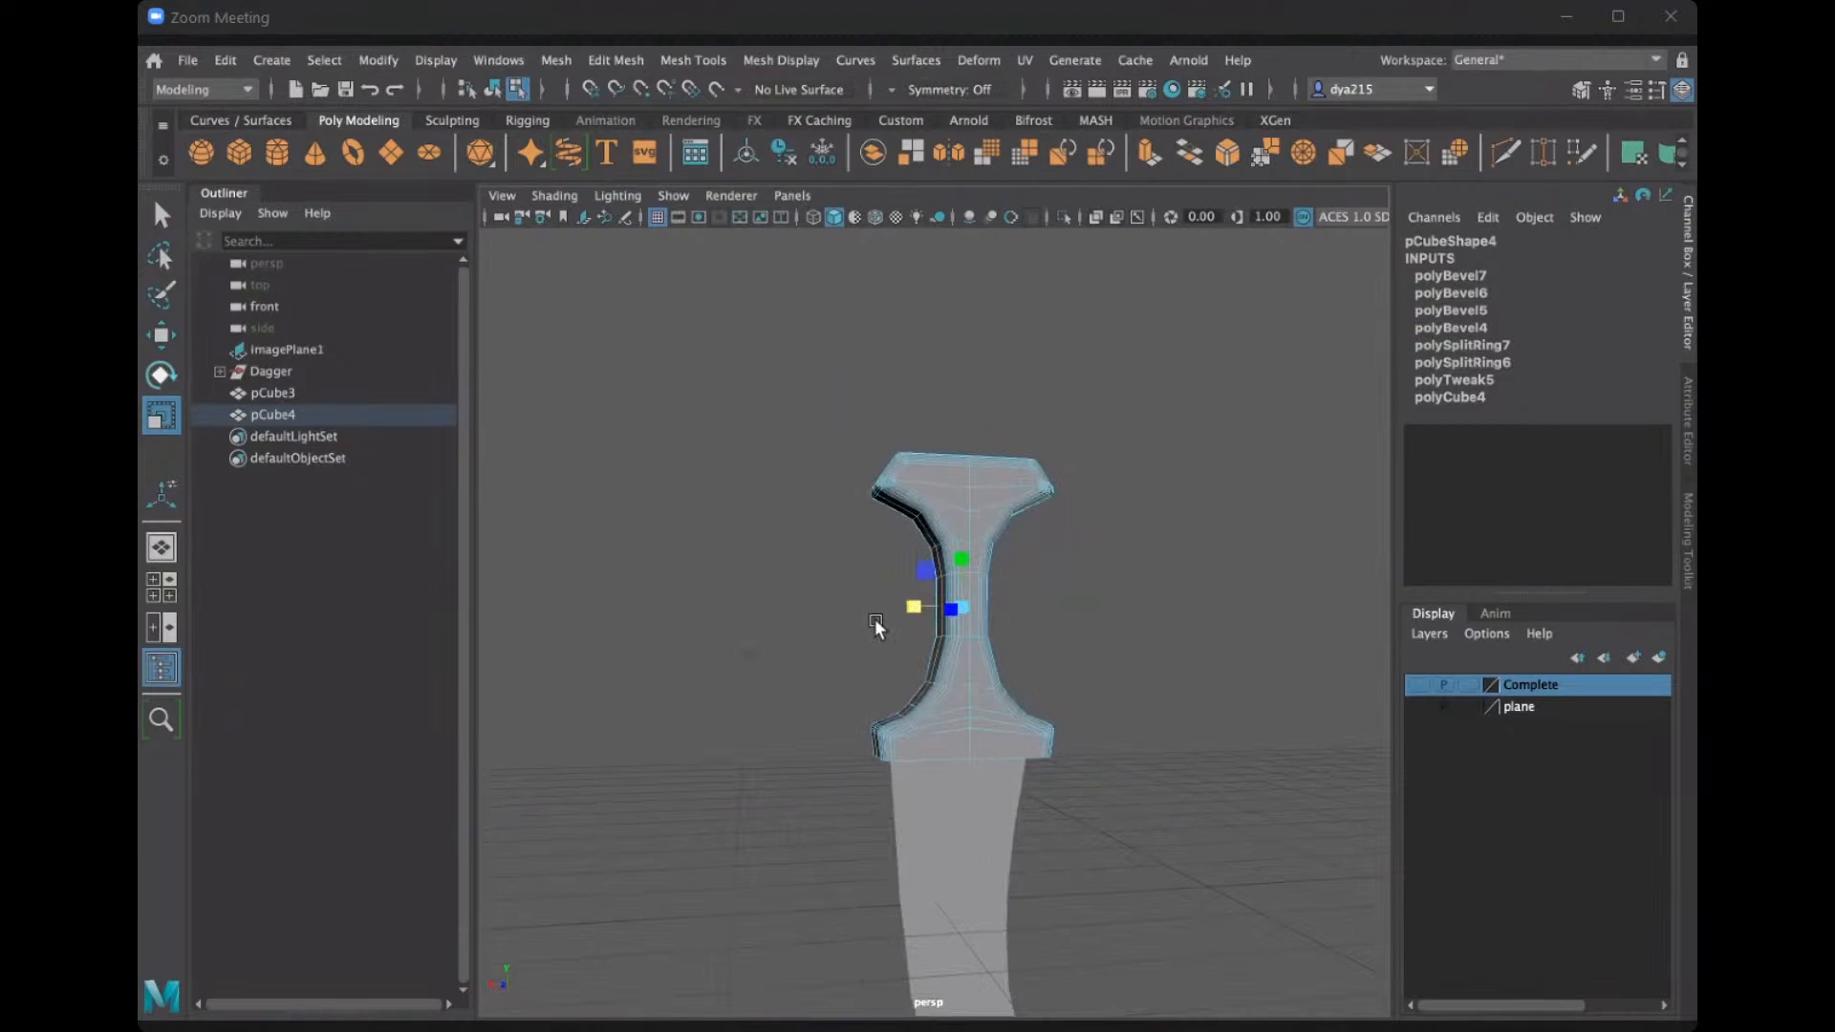
alt+drag(875, 618, 1078, 593)
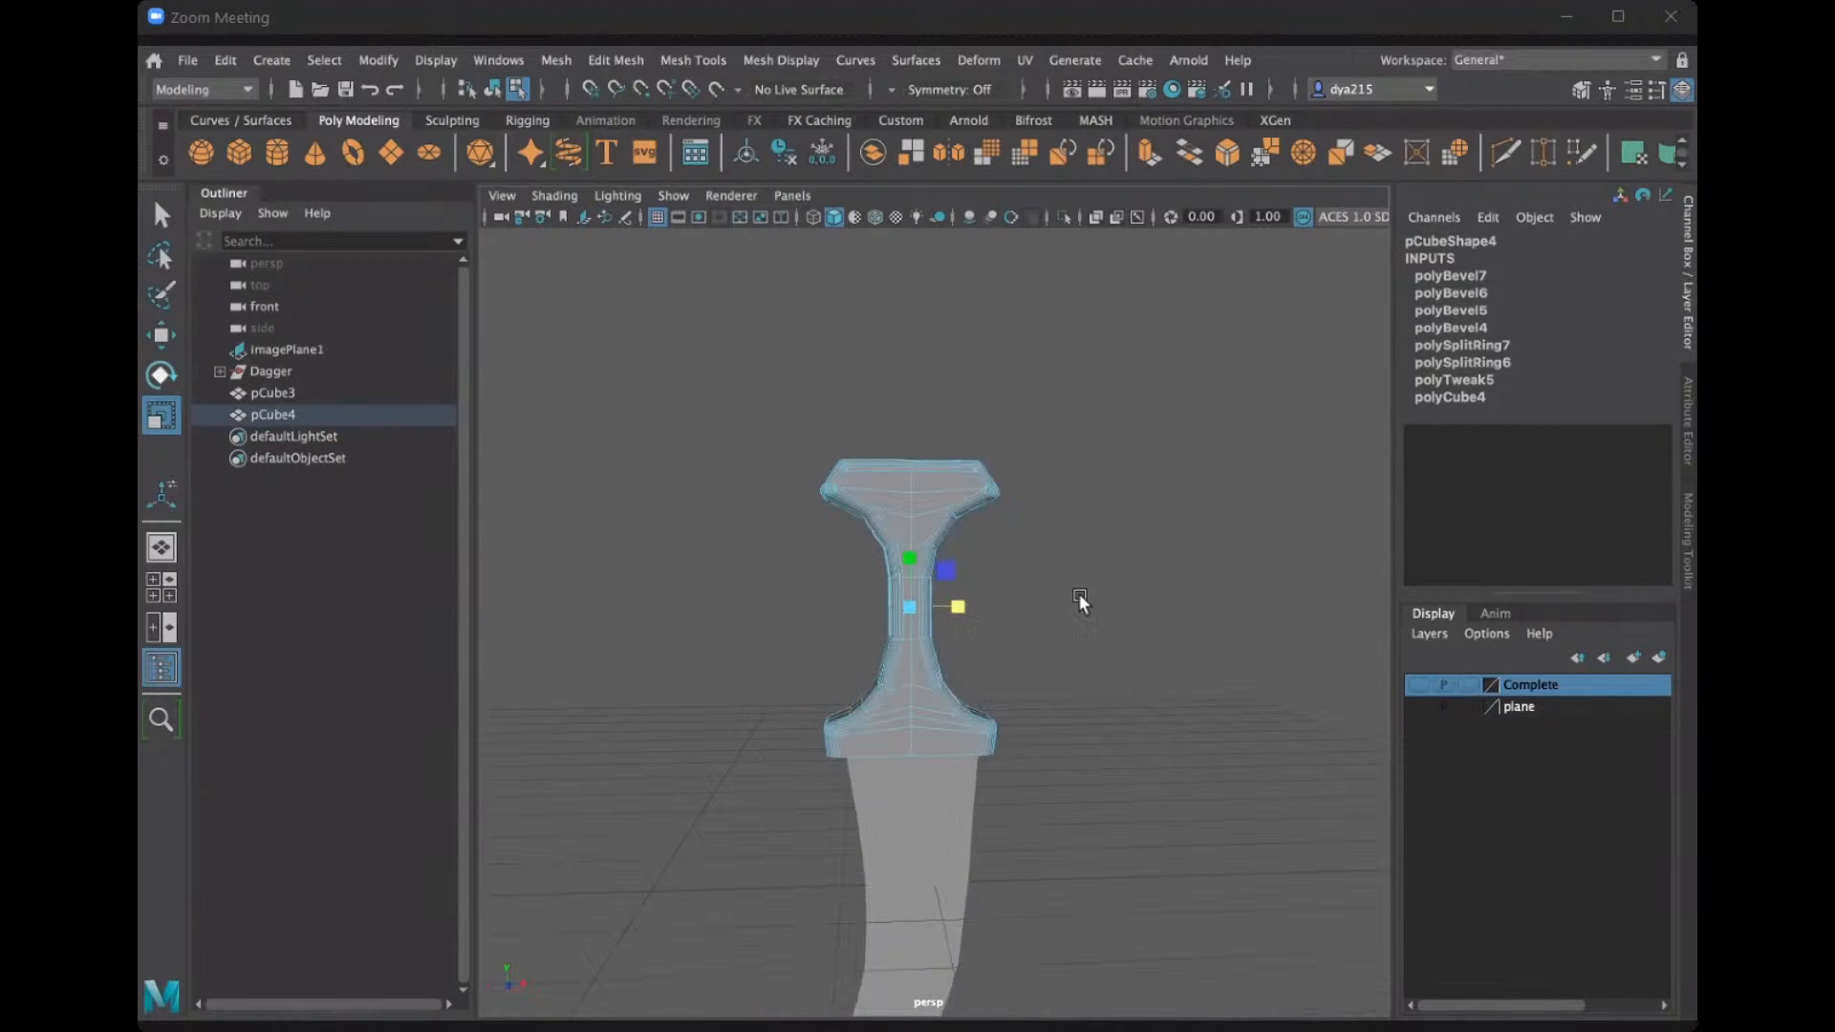
alt+middle_drag(1064, 547, 1041, 381)
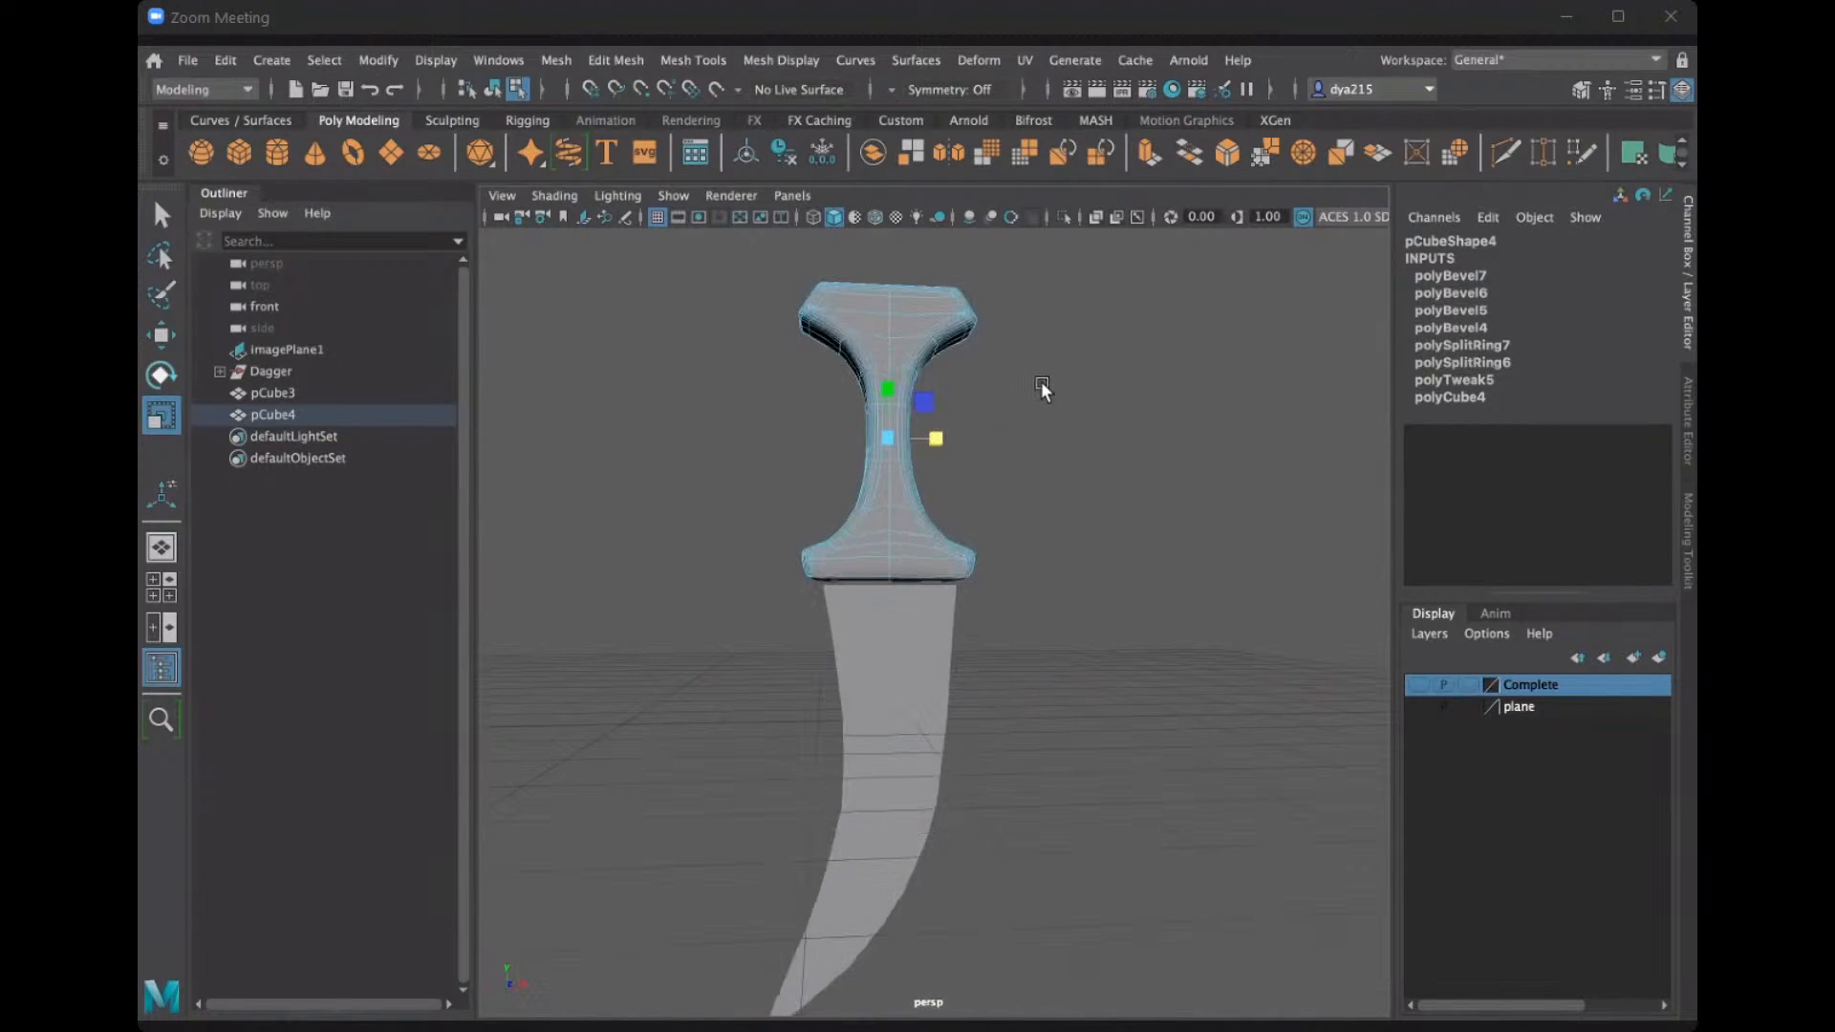
Return the hilt to object mode and preview it as a smoothed mesh.
click(1040, 381)
right_drag(892, 343, 1023, 396)
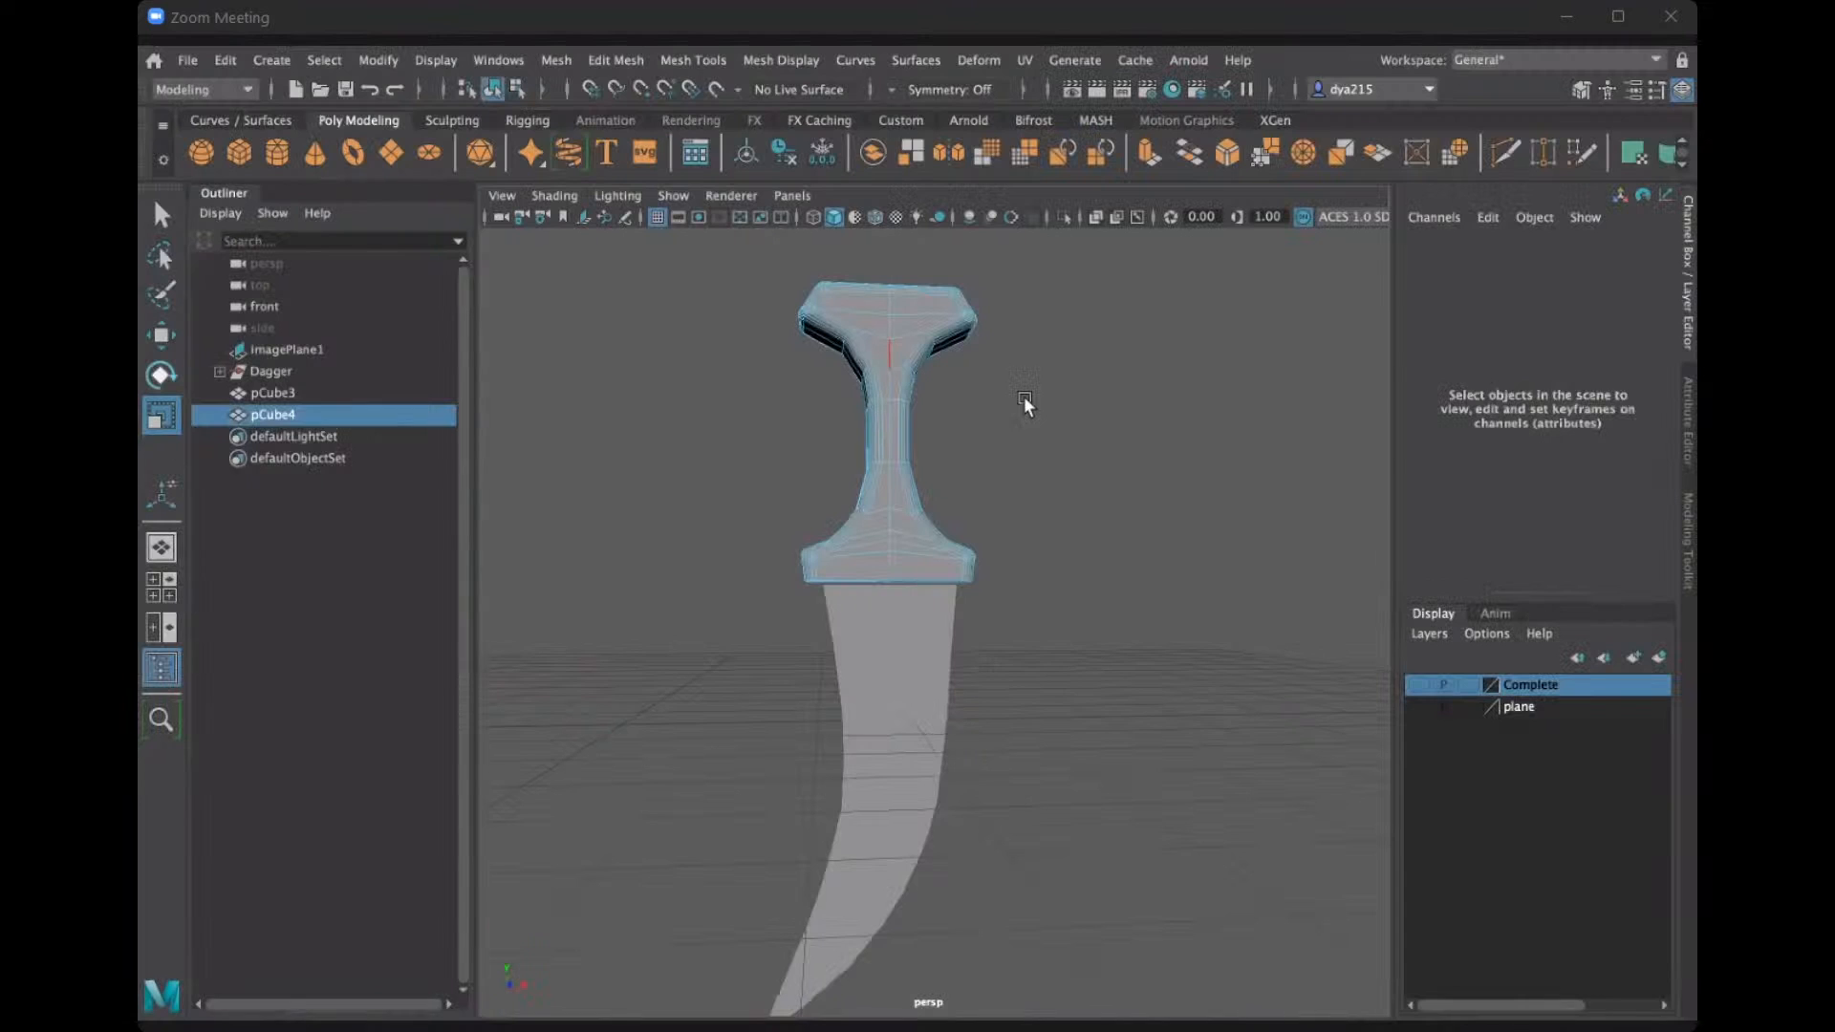
key(3)
key(q)
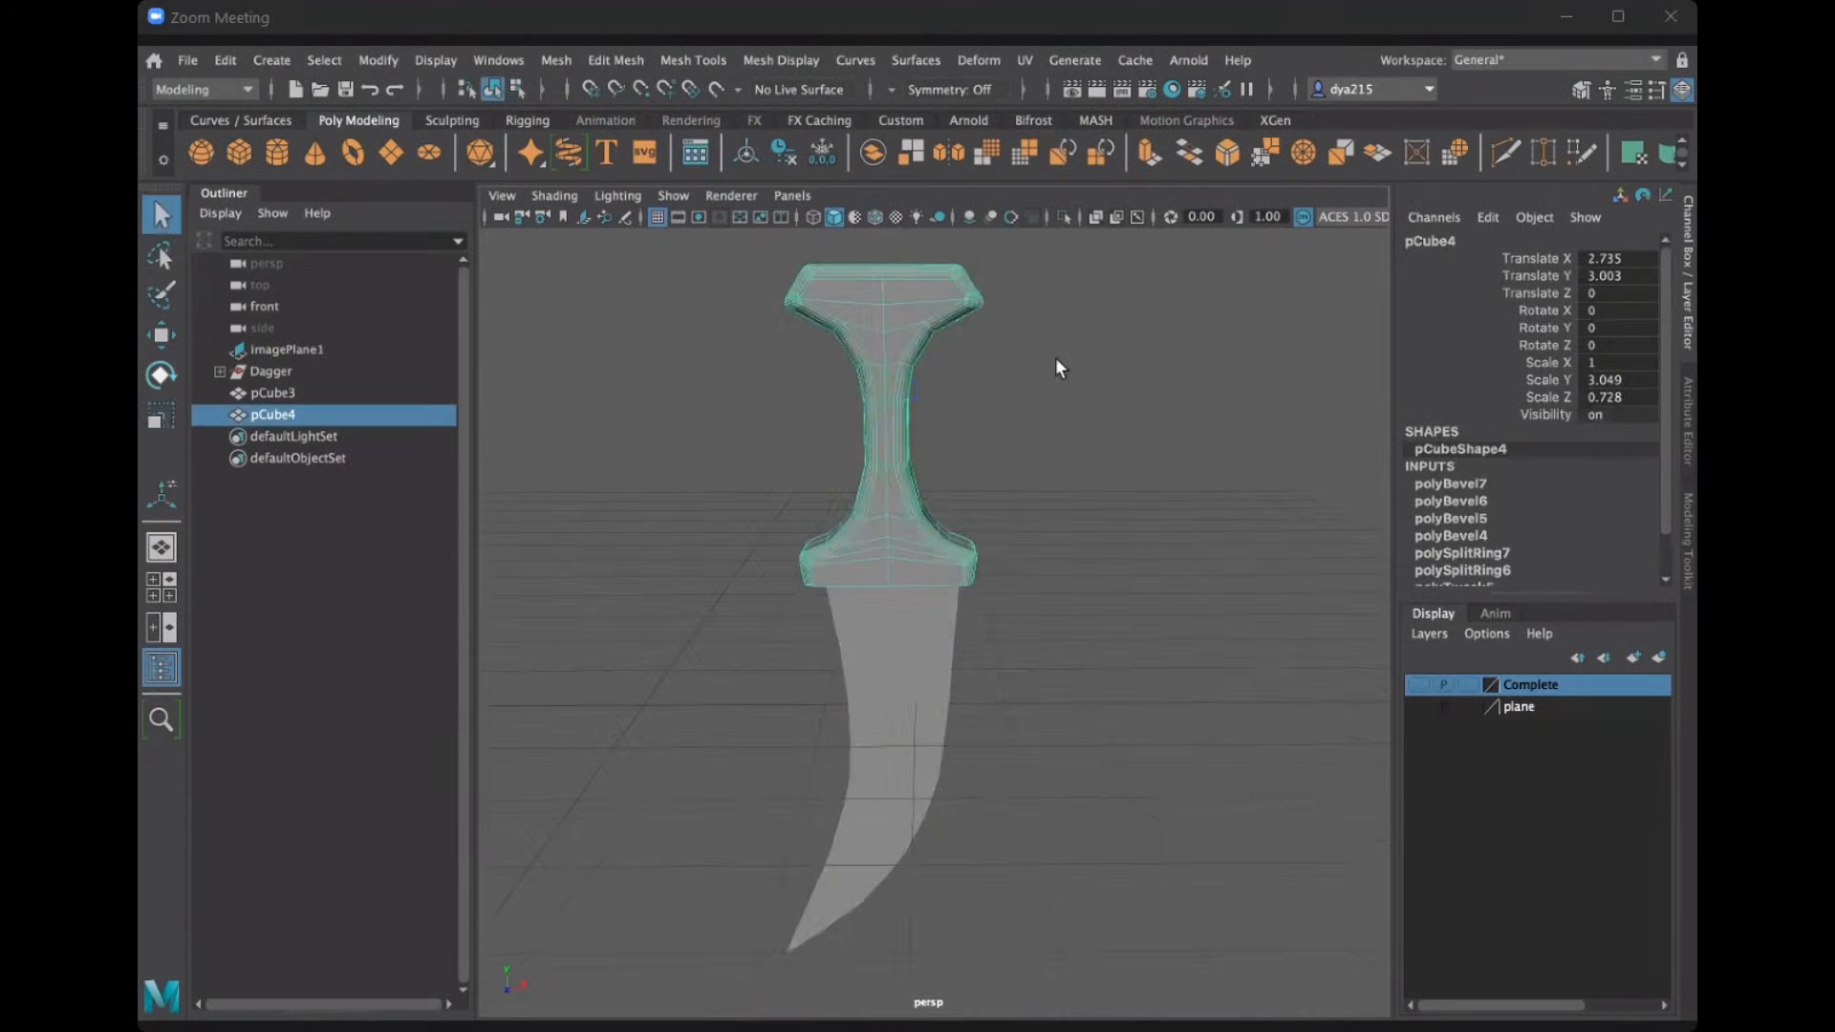
click(1080, 376)
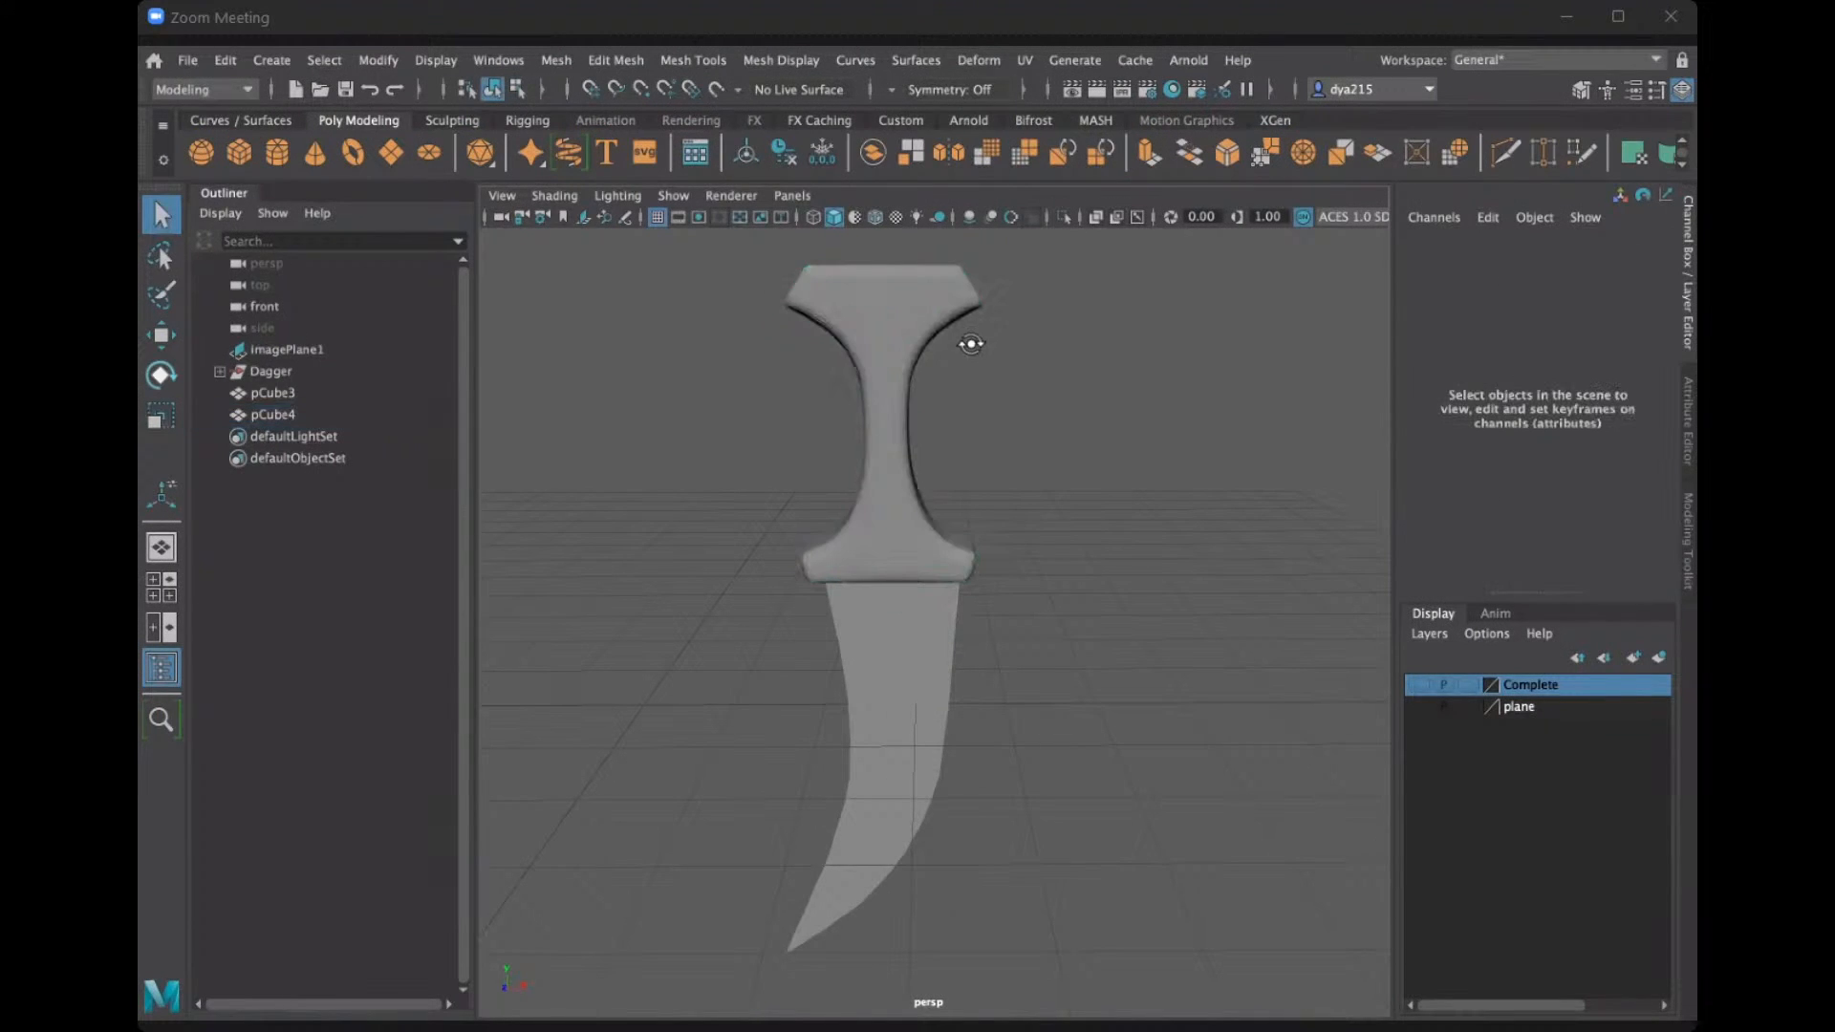
alt+drag(844, 353, 1136, 397)
key(ctrl+z)
key(ctrl+z)
key(ctrl+z)
key(shift+z)
key(shift+z)
key(shift+z)
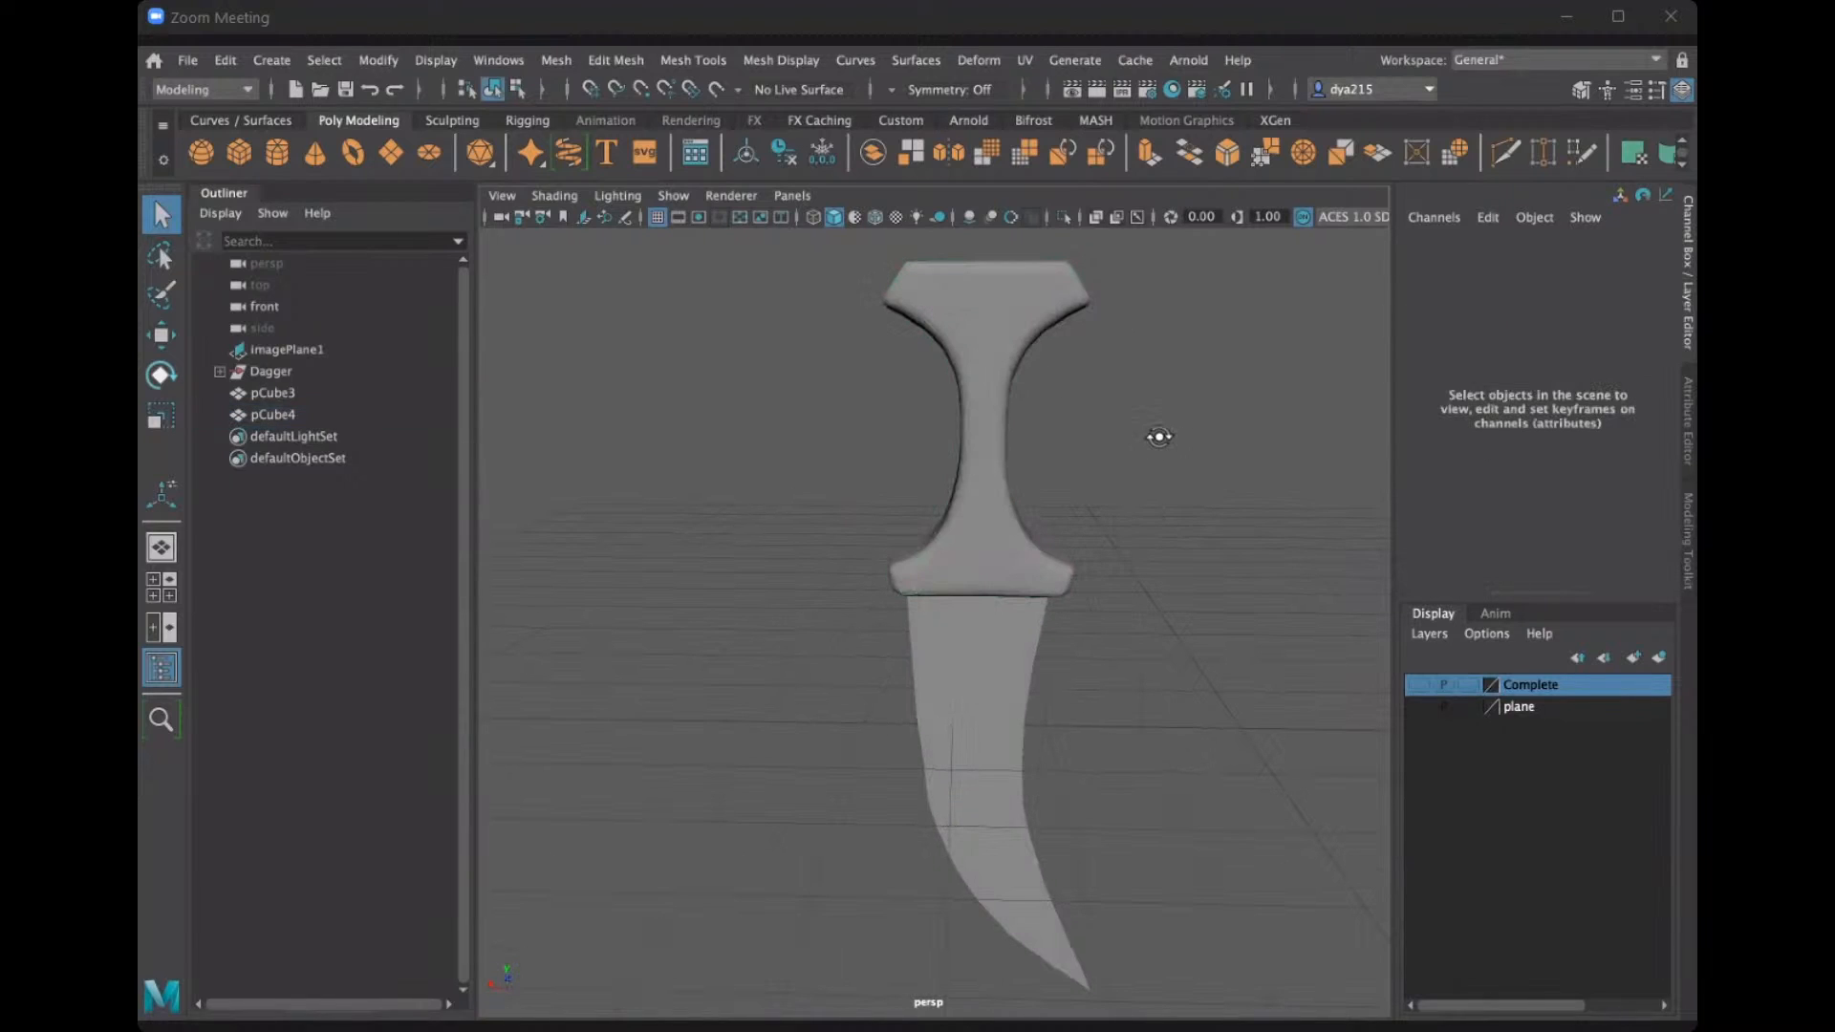
Examine the hilt from several angles with the smooth mesh preview on and off.
alt+drag(983, 427, 939, 352)
click(939, 353)
click(1000, 363)
alt+drag(1105, 326, 978, 513)
alt+middle_drag(978, 515, 1146, 441)
alt+drag(1037, 524, 1013, 521)
click(927, 456)
key(3)
click(1042, 451)
alt+drag(959, 536, 835, 568)
alt+drag(800, 552, 979, 467)
click(979, 467)
click(1131, 499)
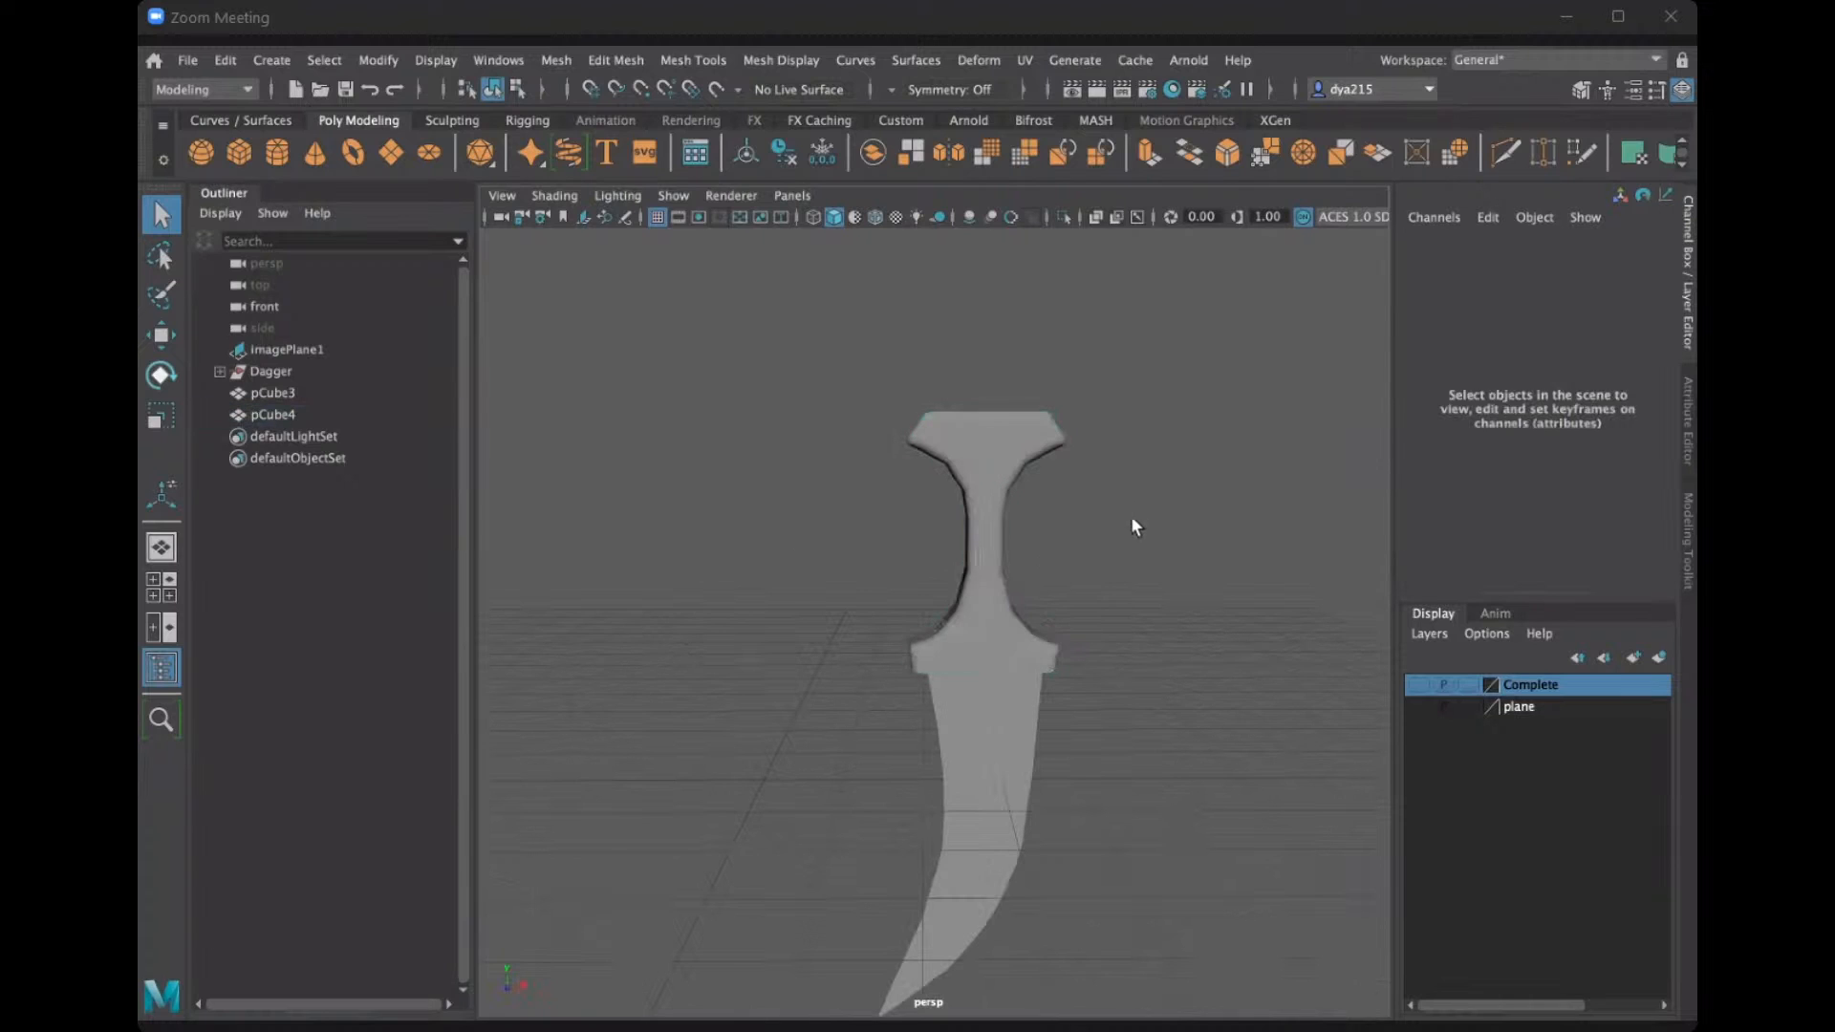
Check the hilt's smoothed shape while selecting and deselecting it, and switch it back to the unsmoothed display.
alt+drag(1106, 479, 853, 461)
click(854, 462)
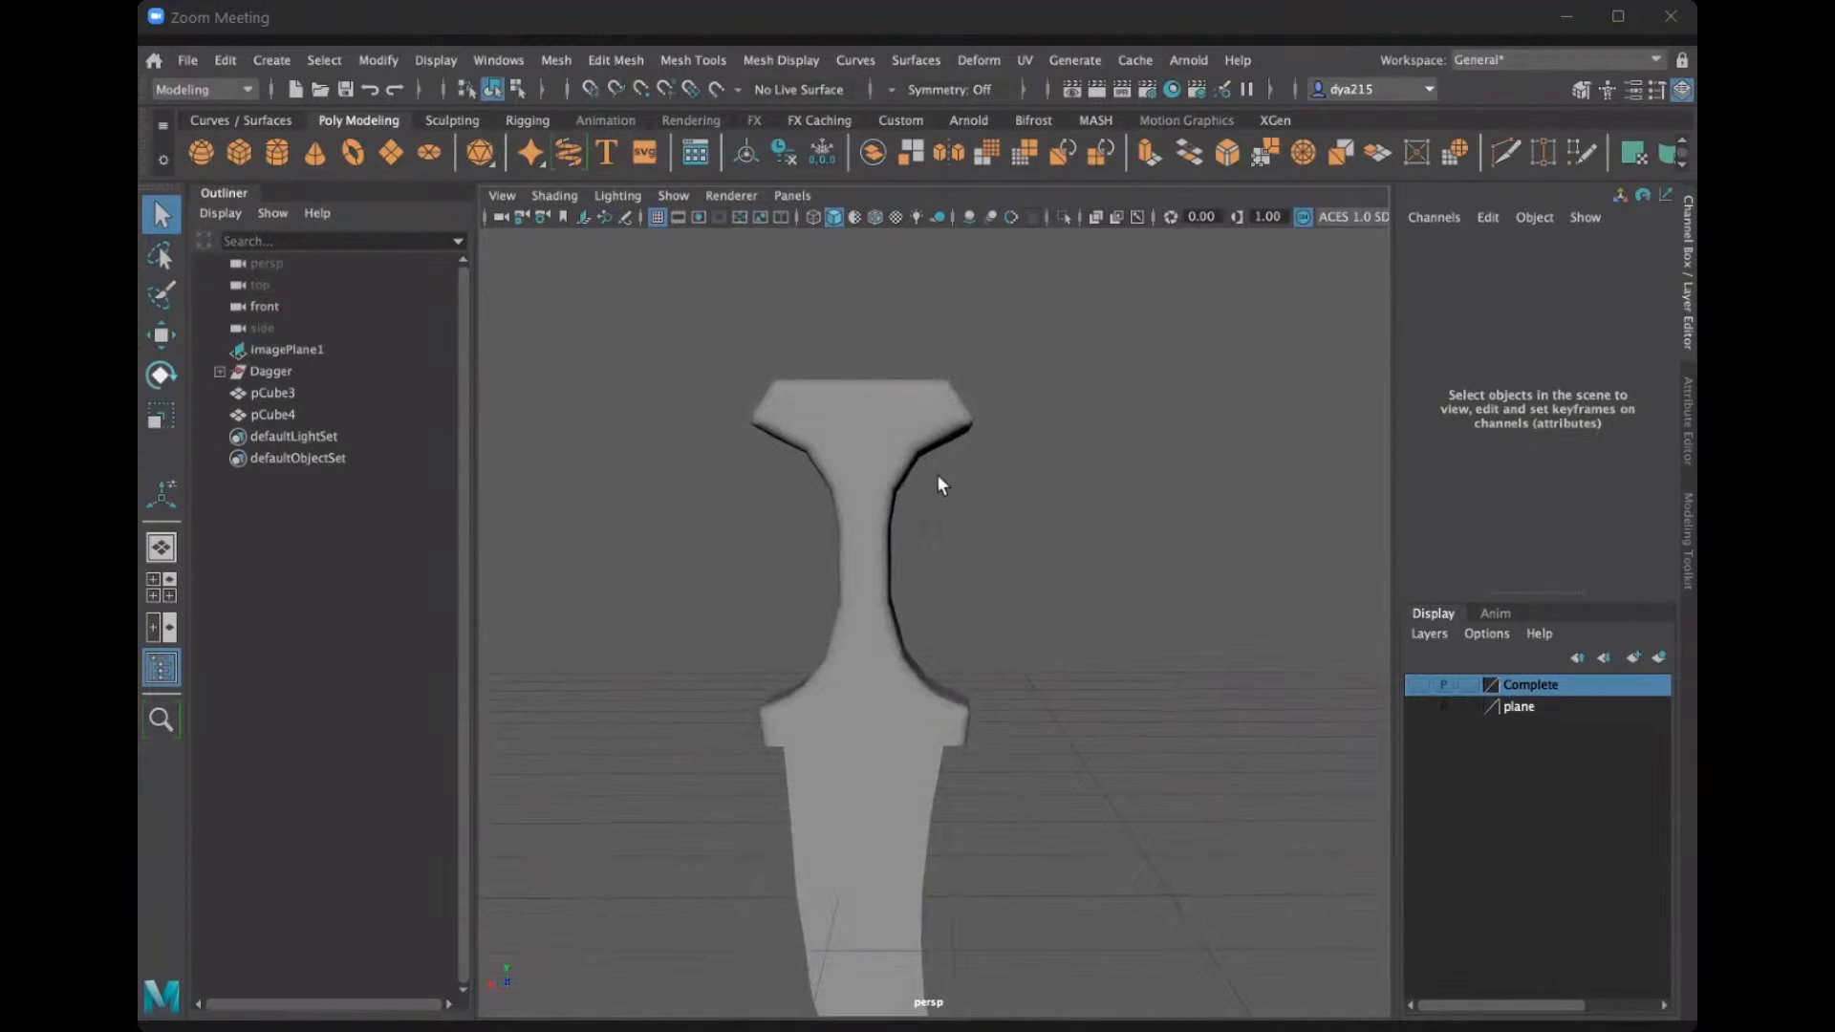
click(1052, 496)
click(881, 425)
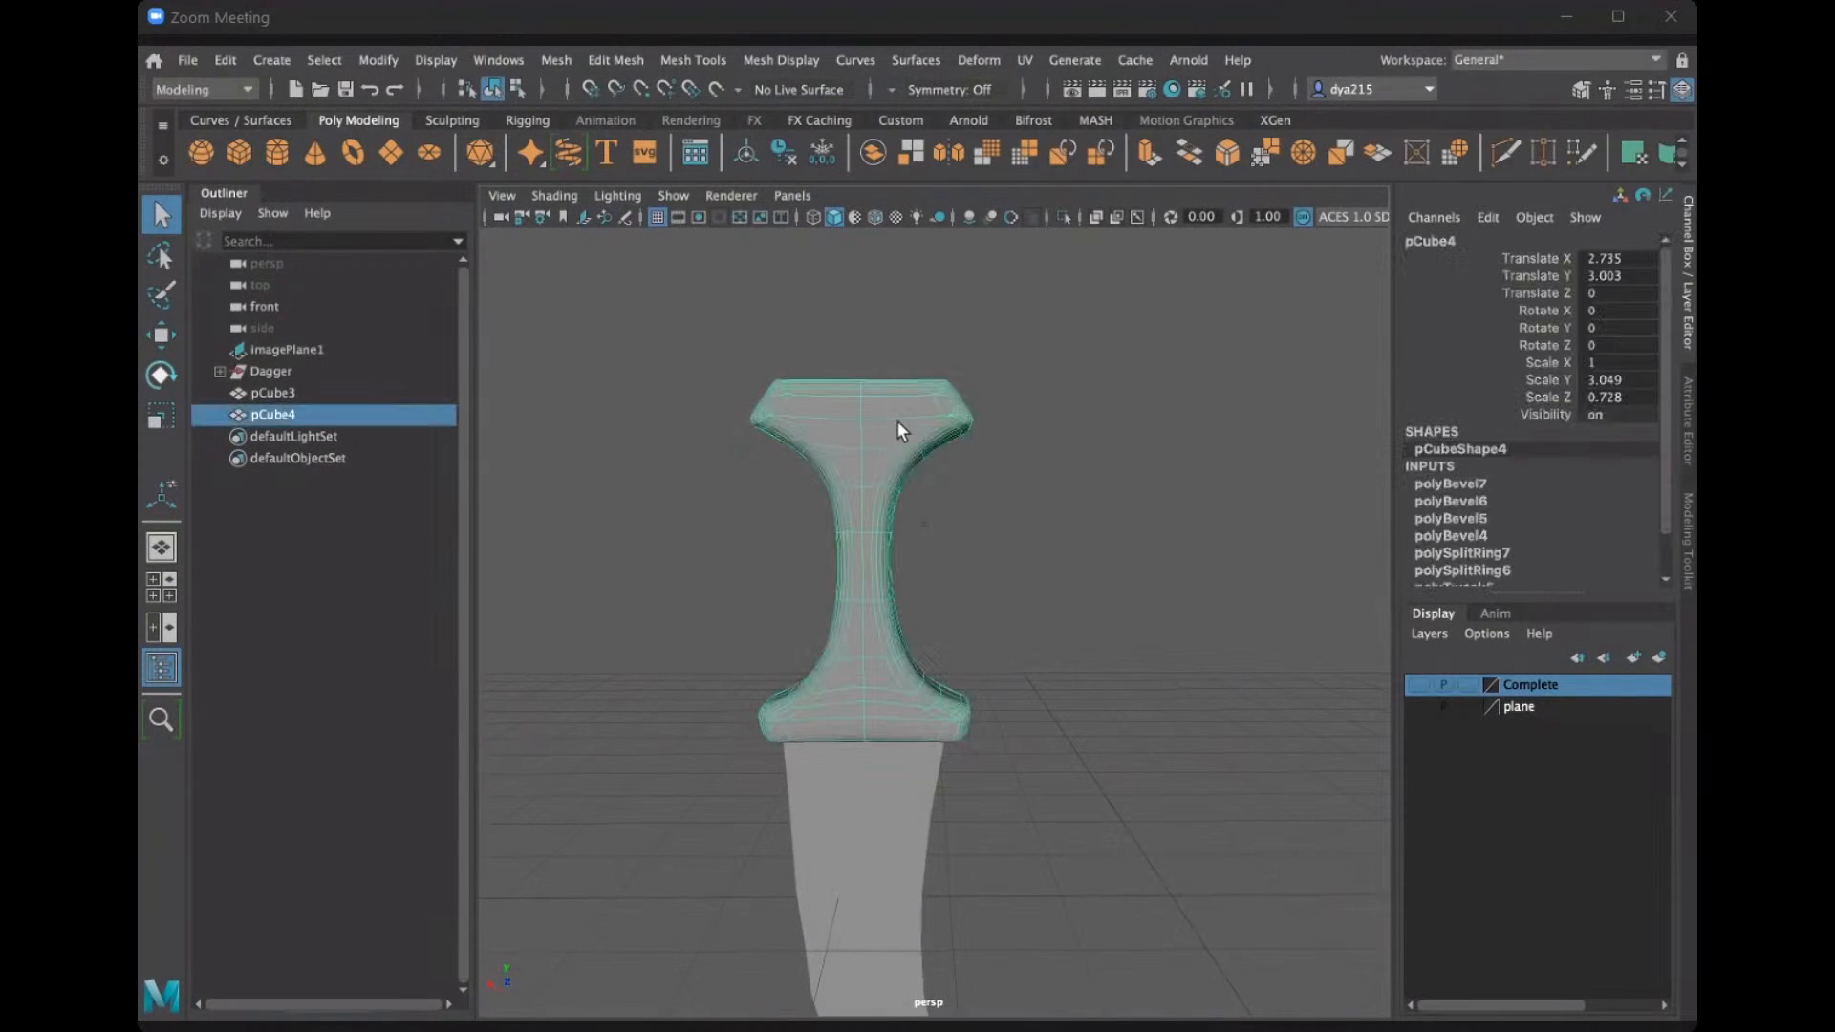
click(993, 487)
click(846, 444)
click(1000, 484)
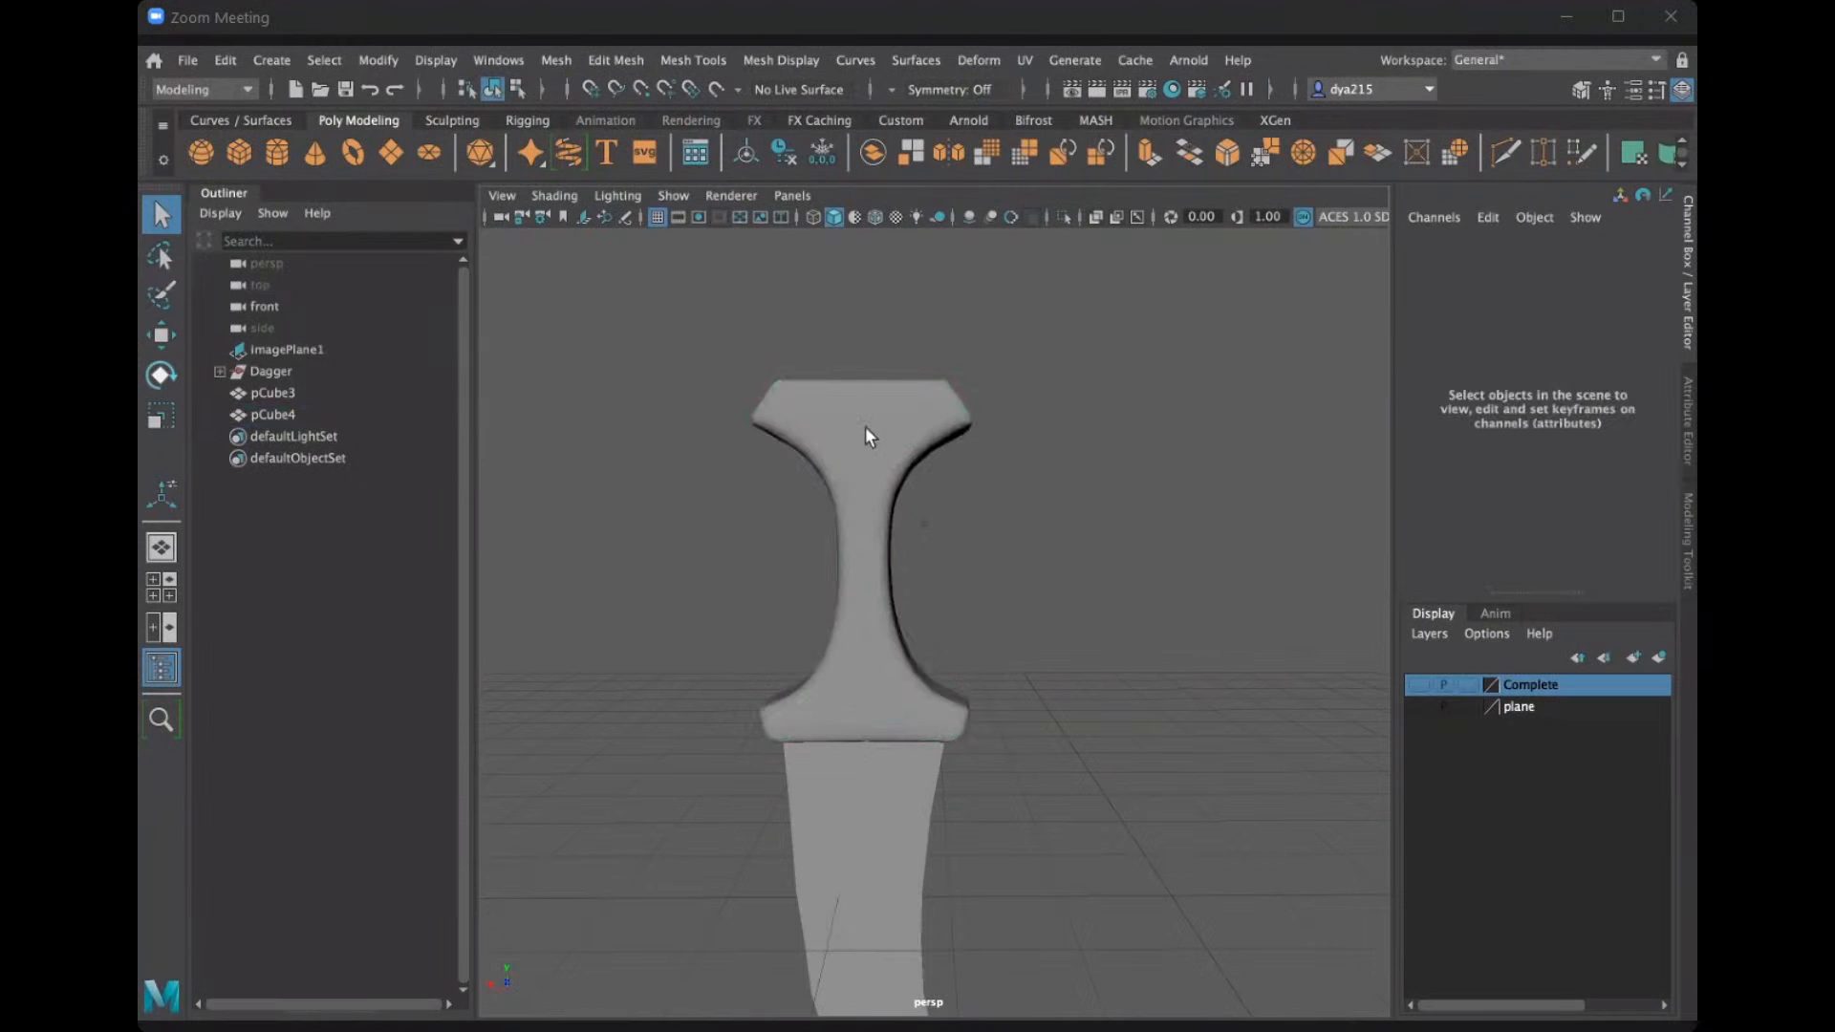
click(847, 421)
click(980, 494)
click(839, 427)
key(1)
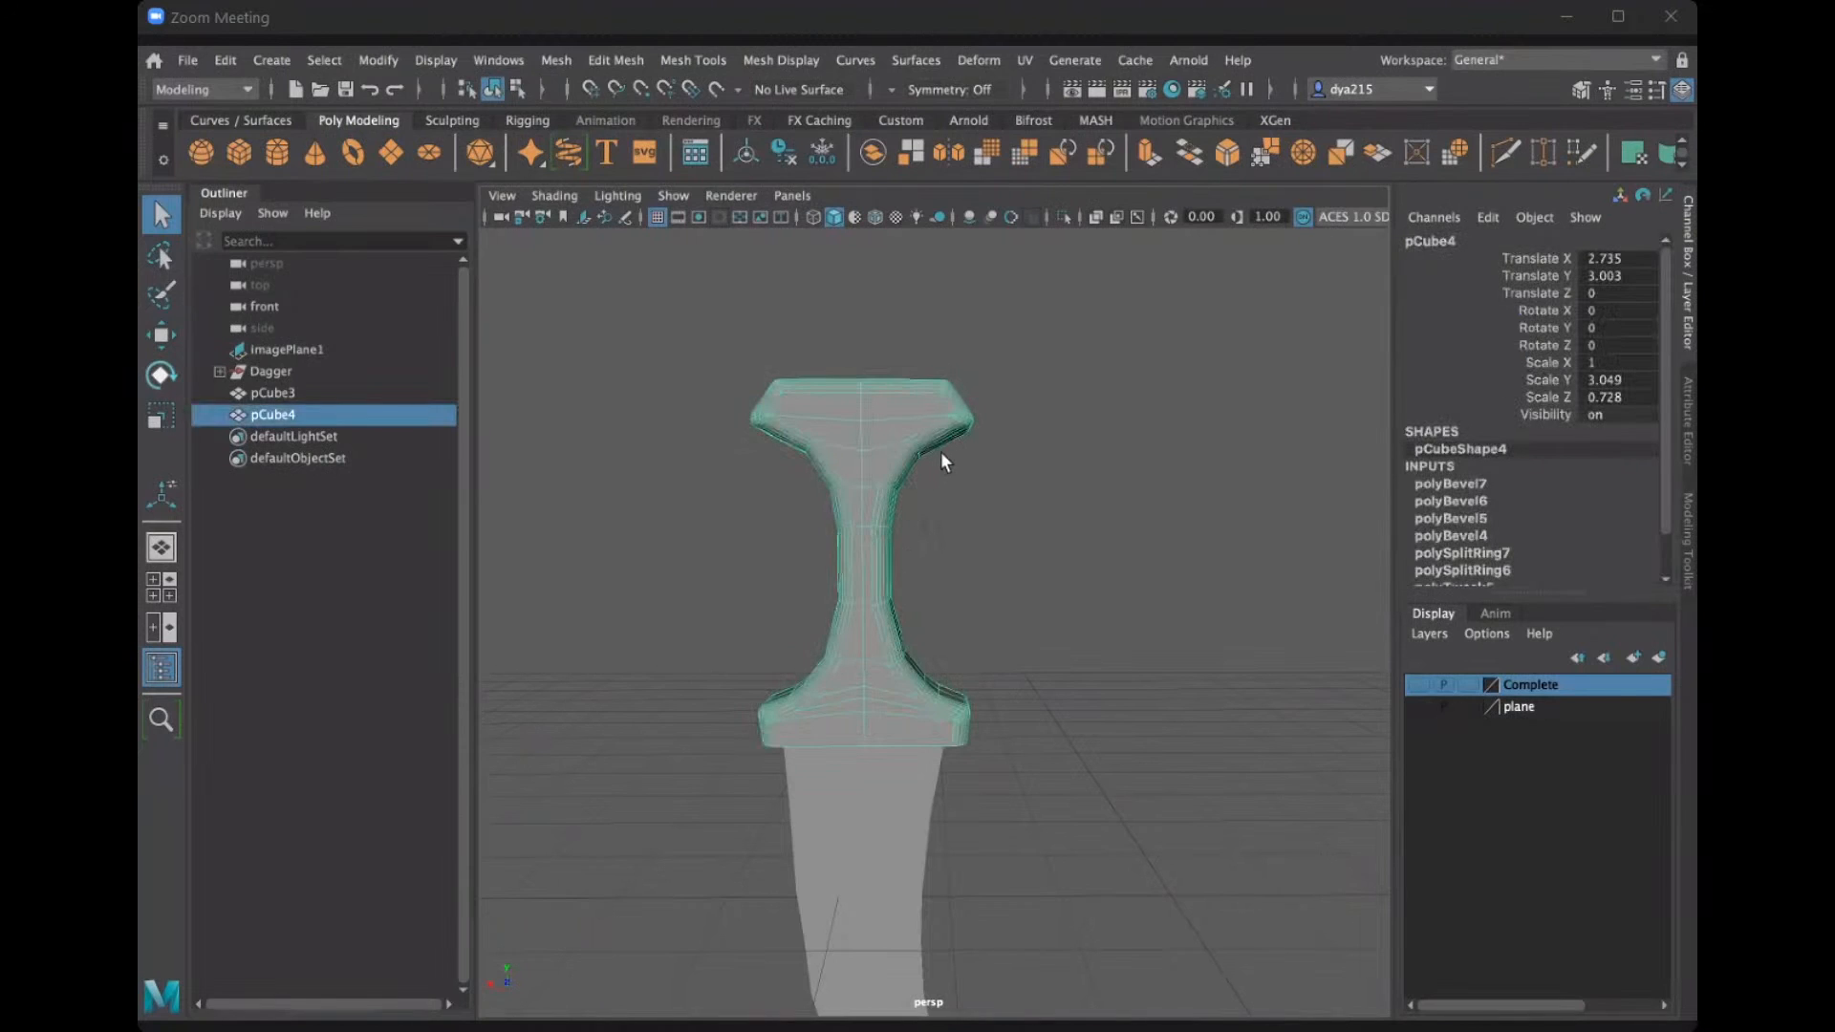
Insert a horizontal edge loop around the upper neck of the hilt, just below the pommel.
click(957, 467)
click(845, 438)
click(671, 59)
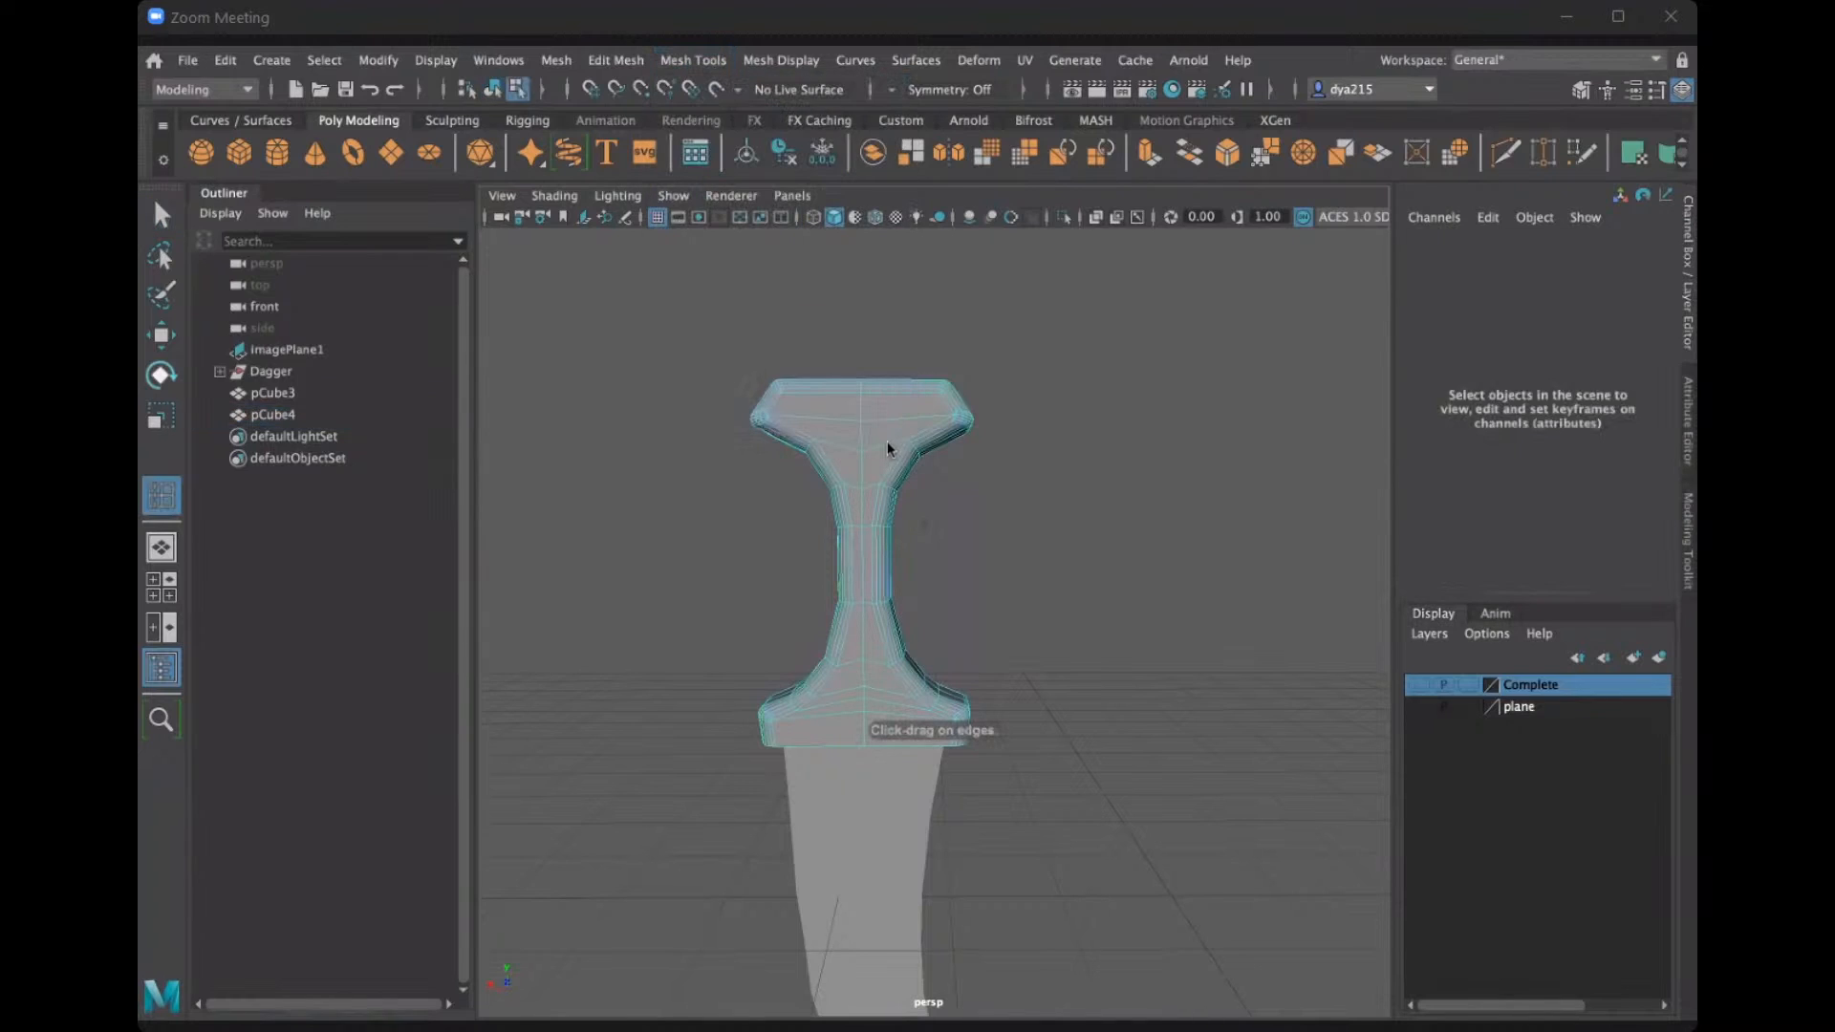
scroll(883, 441, up, 5)
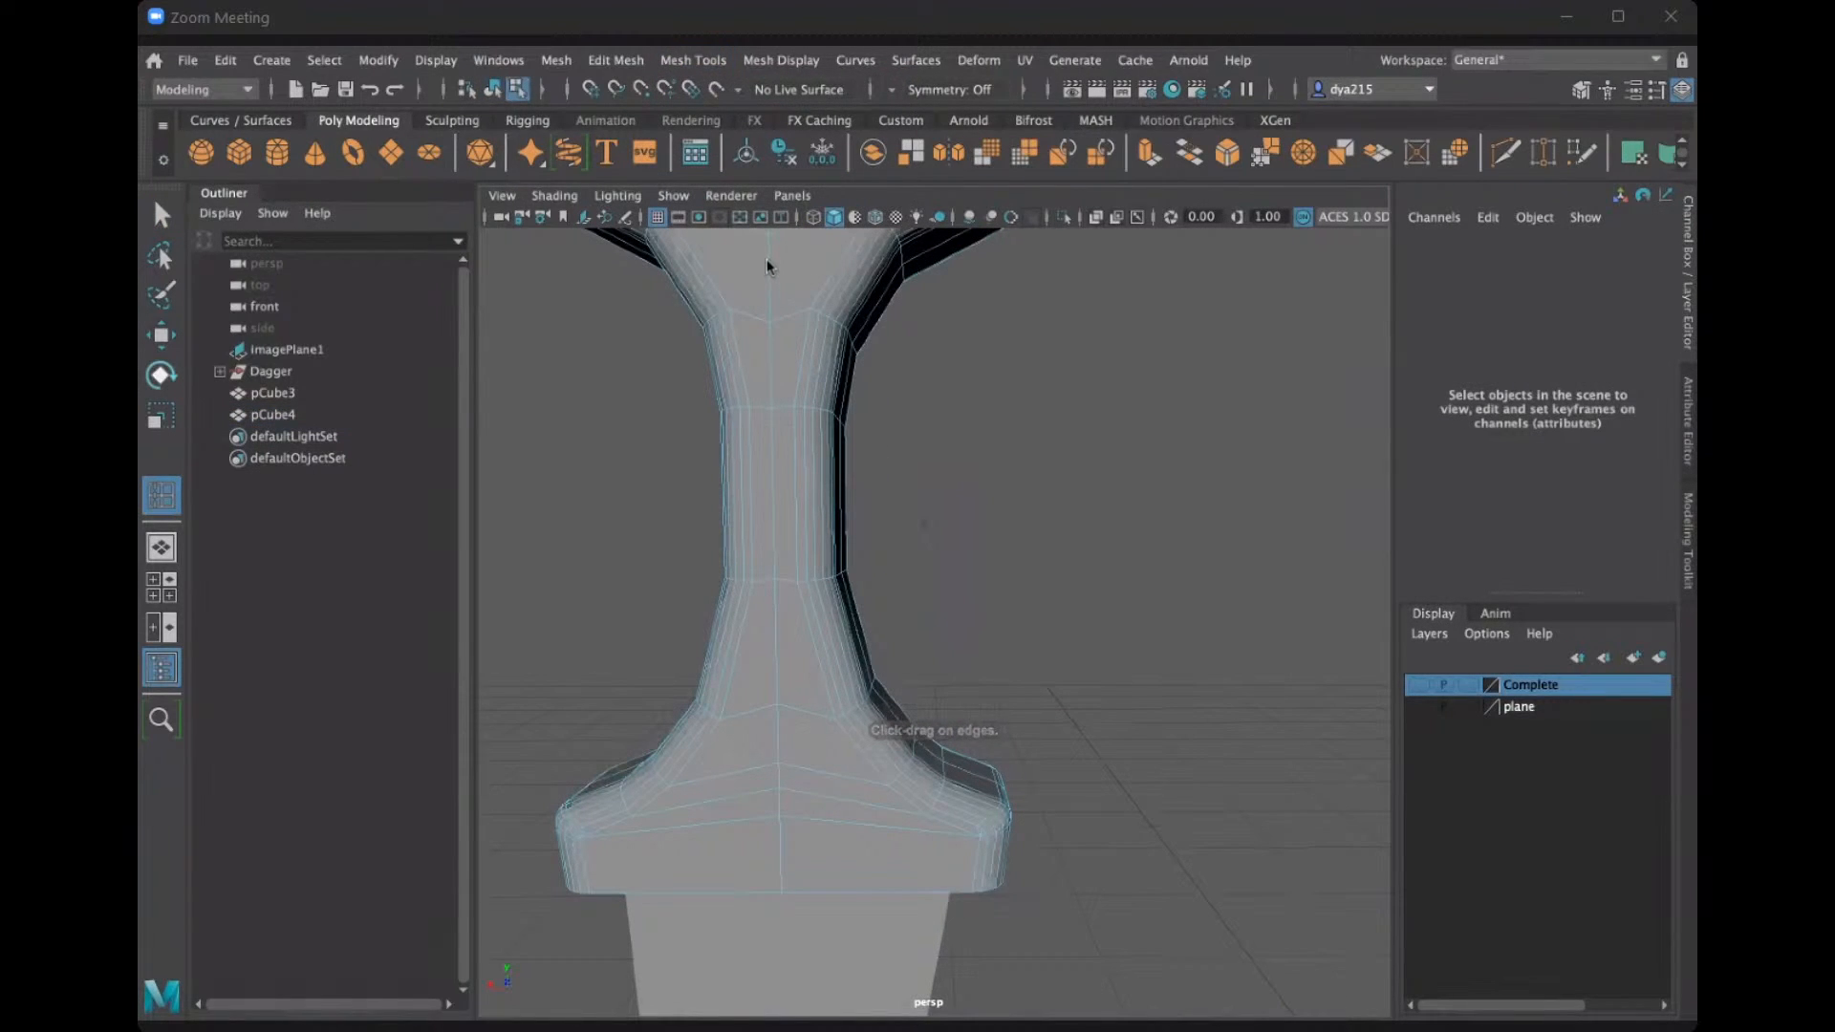
click(855, 304)
alt+middle_drag(910, 329, 826, 476)
scroll(825, 476, down, 3)
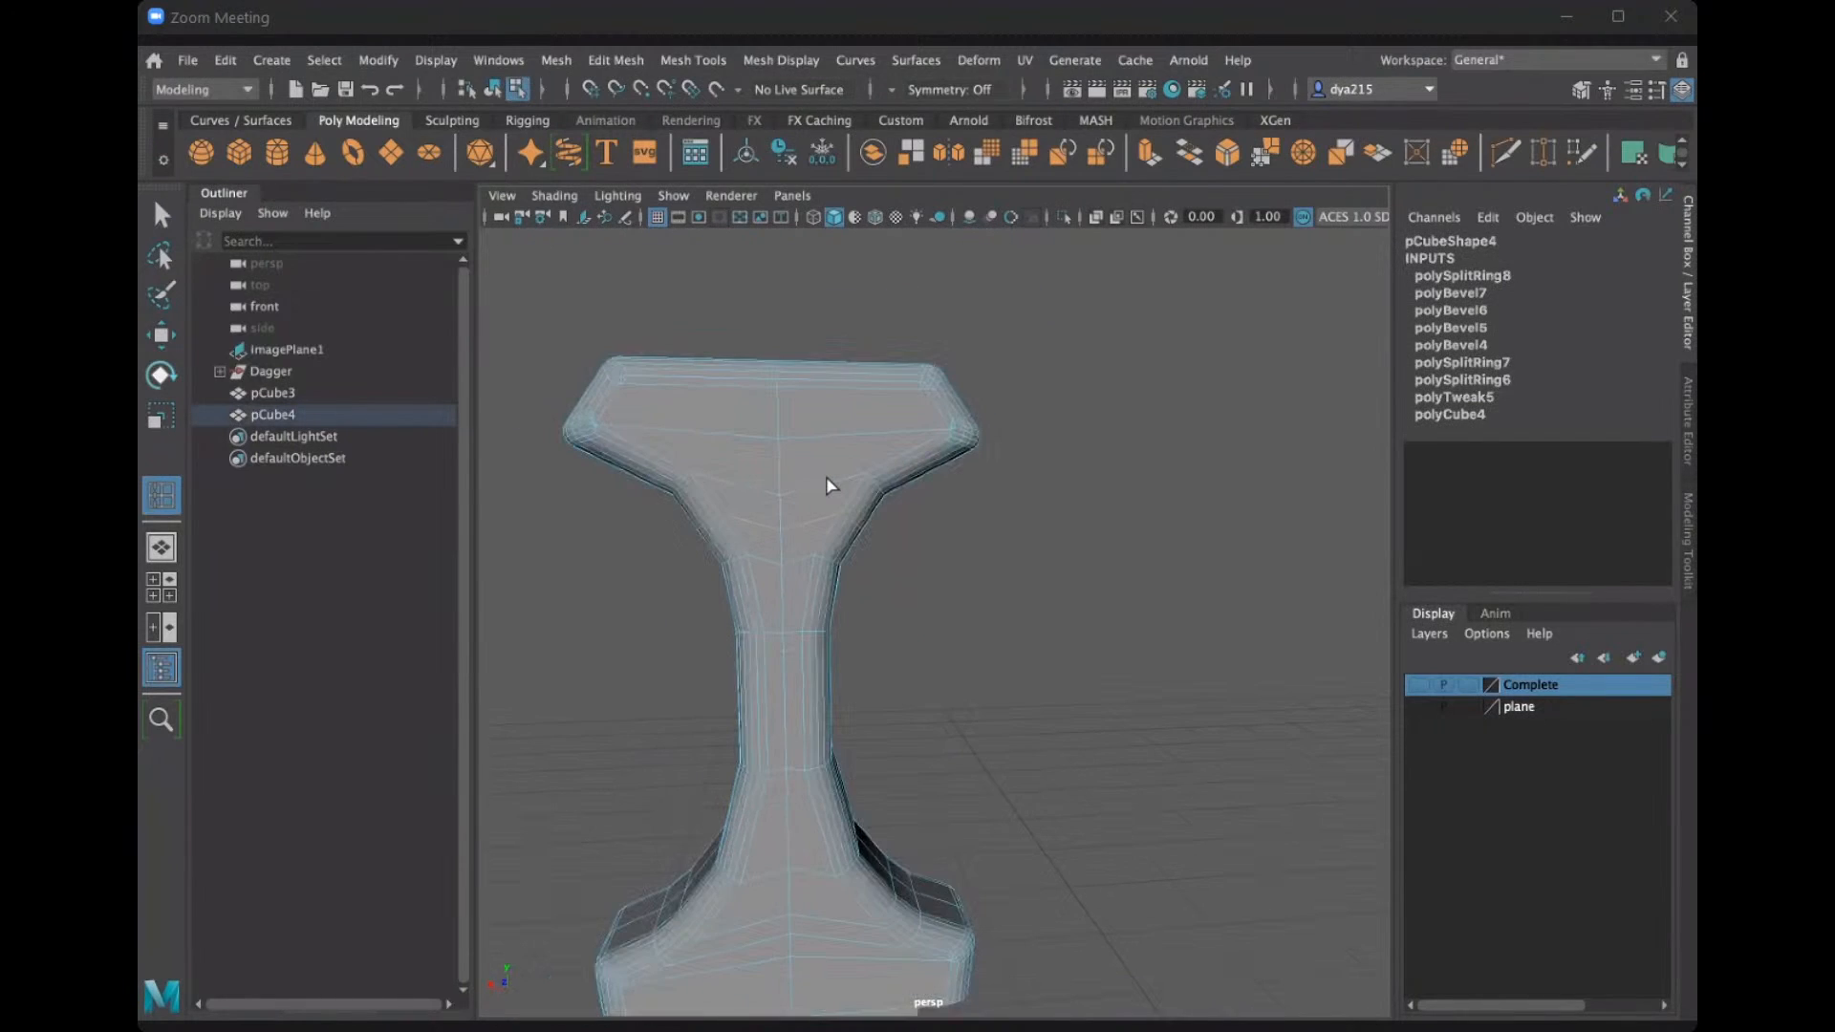
Scale the new edge loop below the pommel slightly along the hilt's width.
scroll(826, 476, up, 2)
key(r)
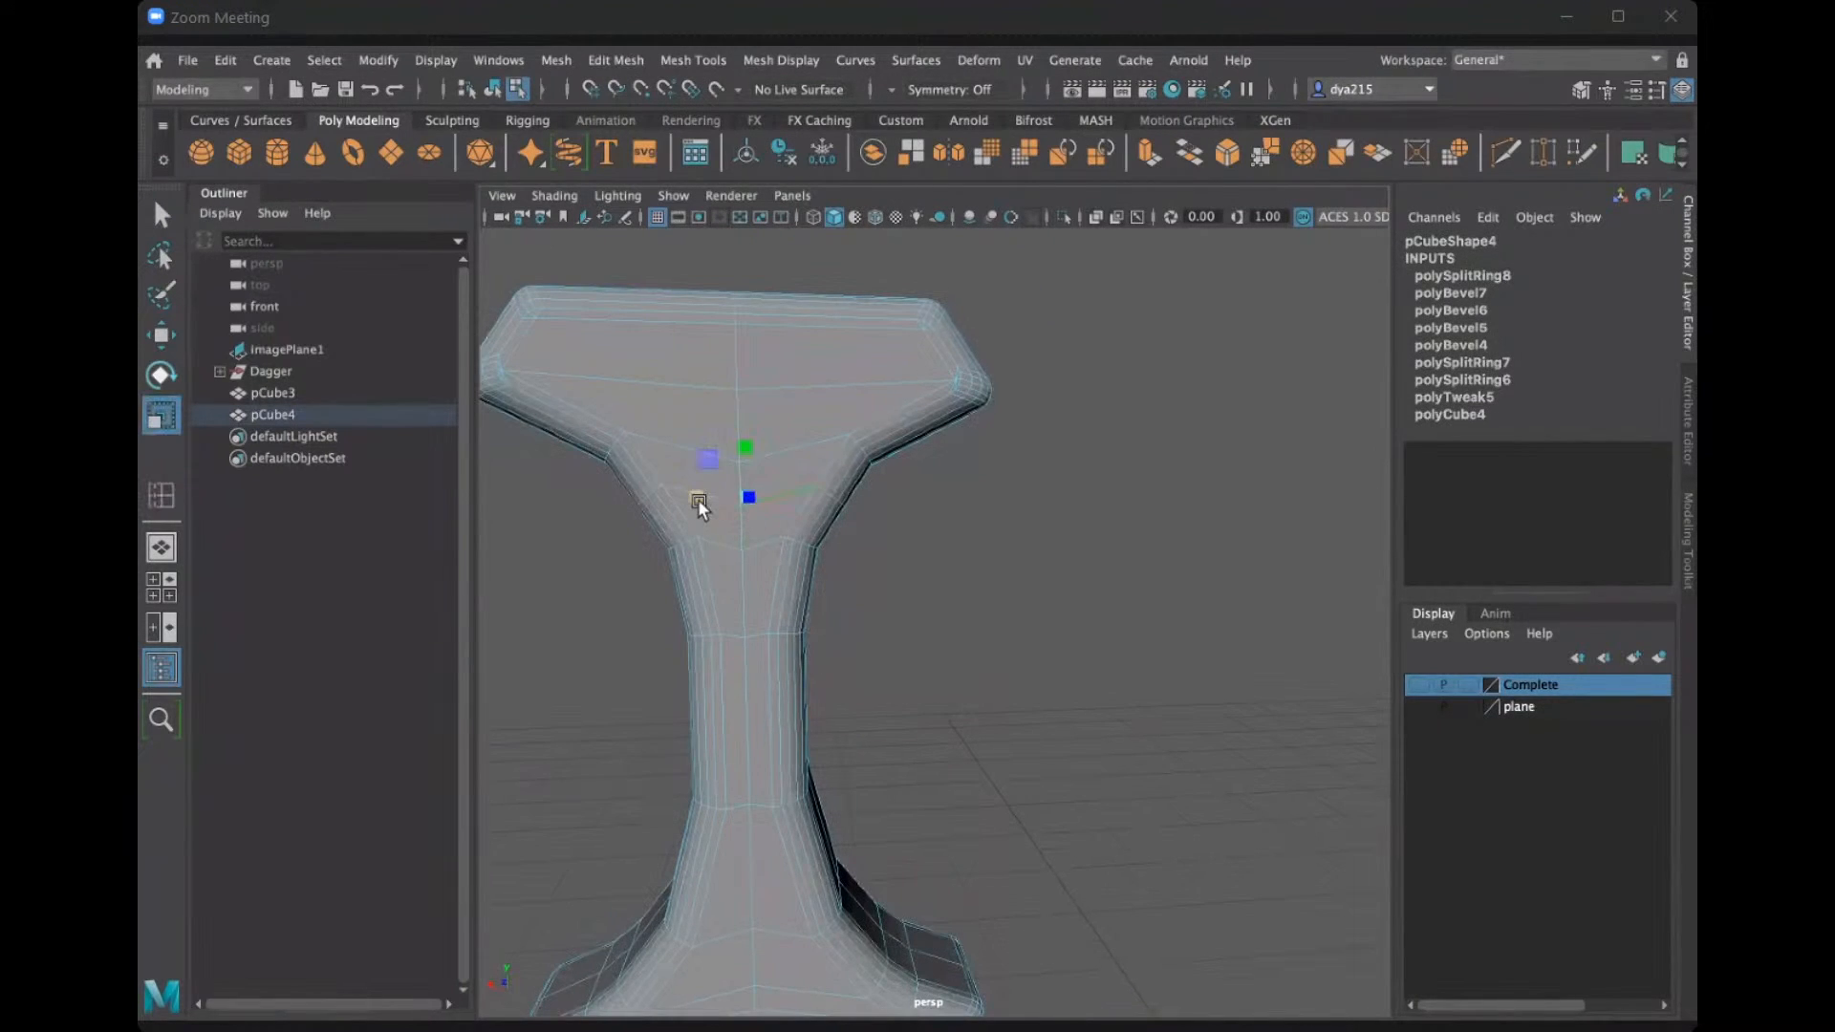
drag(698, 496, 703, 492)
scroll(702, 491, down, 4)
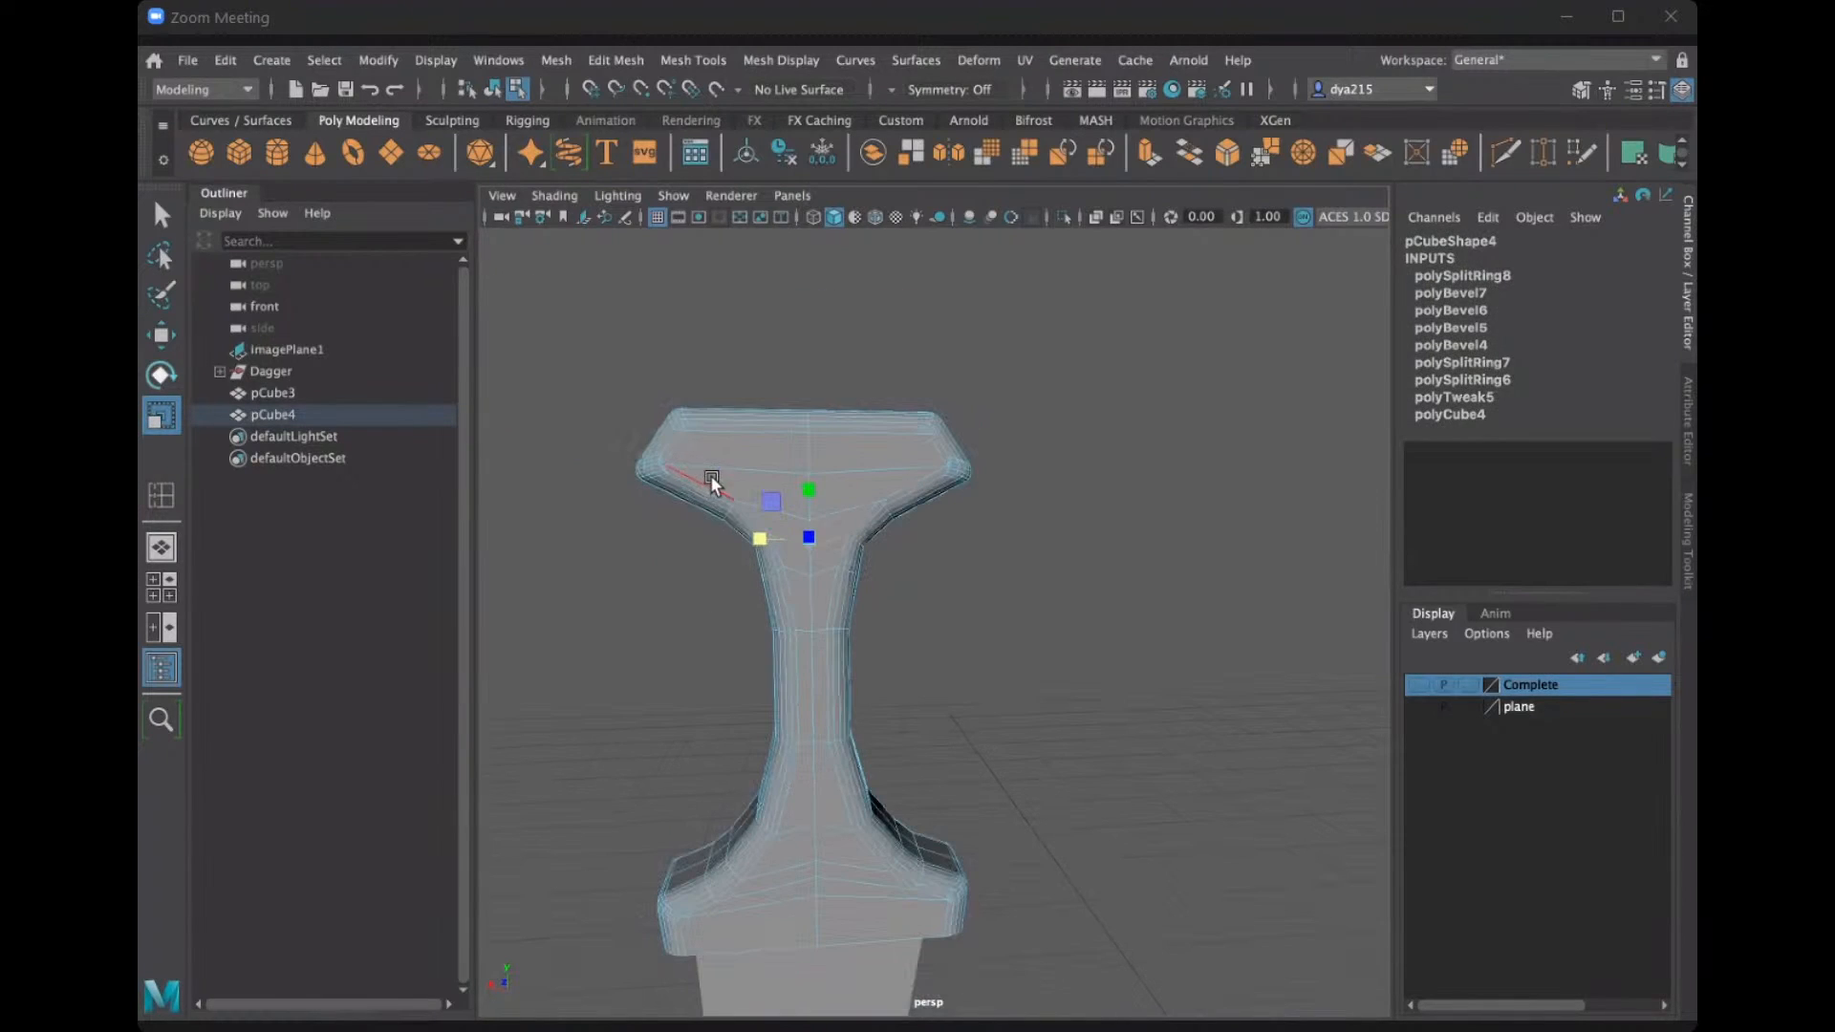
Return the hilt to object selection, deselect it and view the whole dagger.
right_drag(814, 426, 869, 387)
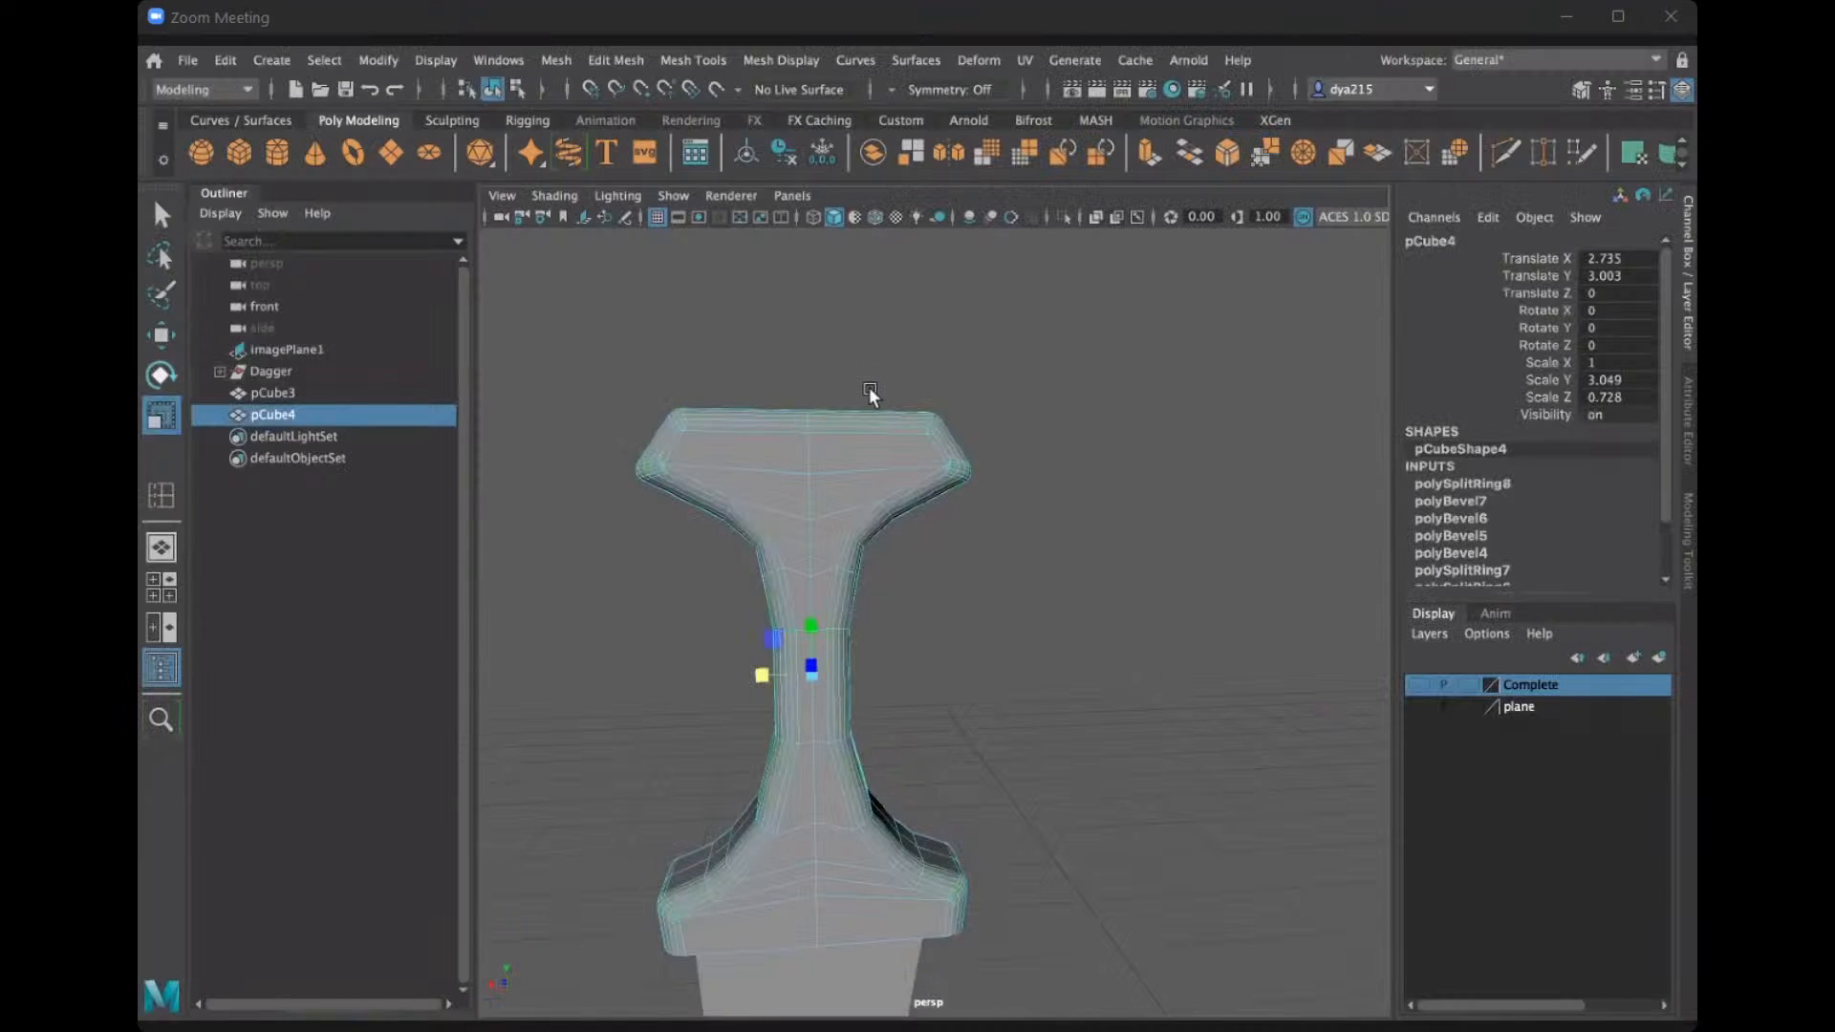
click(966, 382)
alt+drag(898, 455, 737, 447)
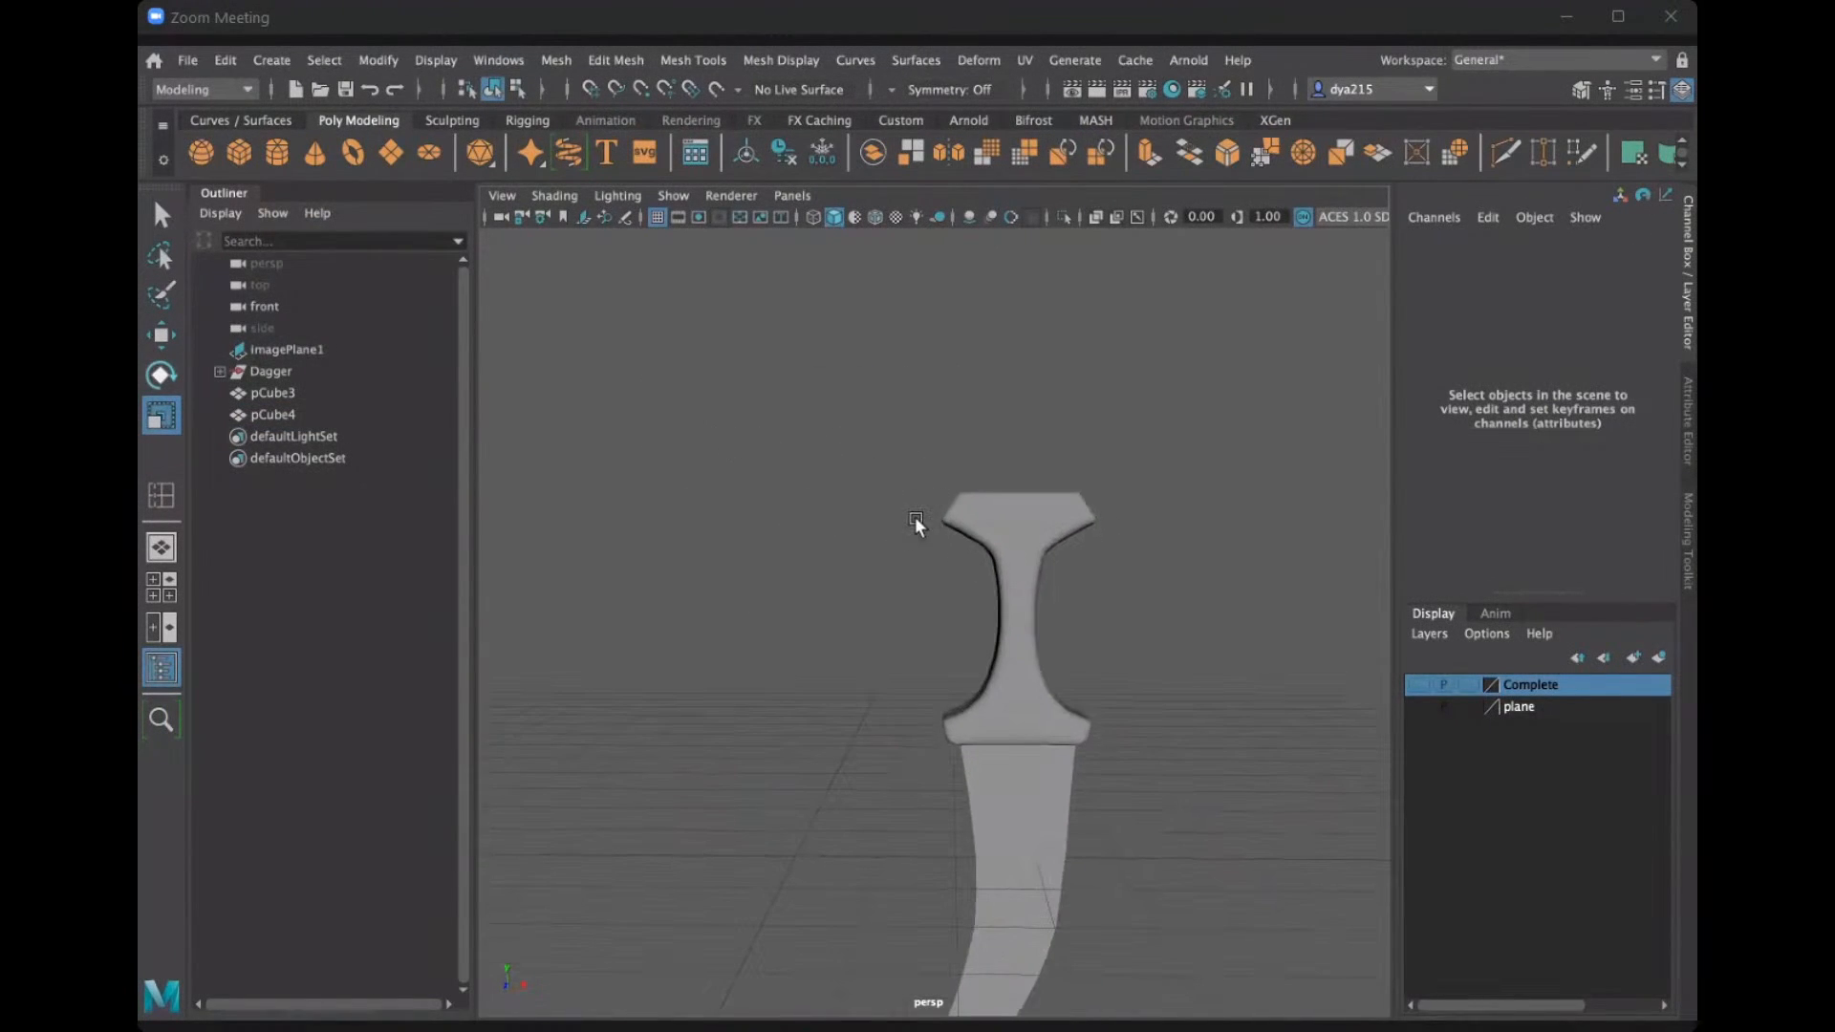
scroll(1055, 530, up, 1)
alt+middle_drag(985, 533, 918, 472)
alt+drag(917, 471, 721, 385)
Move the blade slightly up into the base of the hilt, to a Translate Y of about 1.02.
click(952, 618)
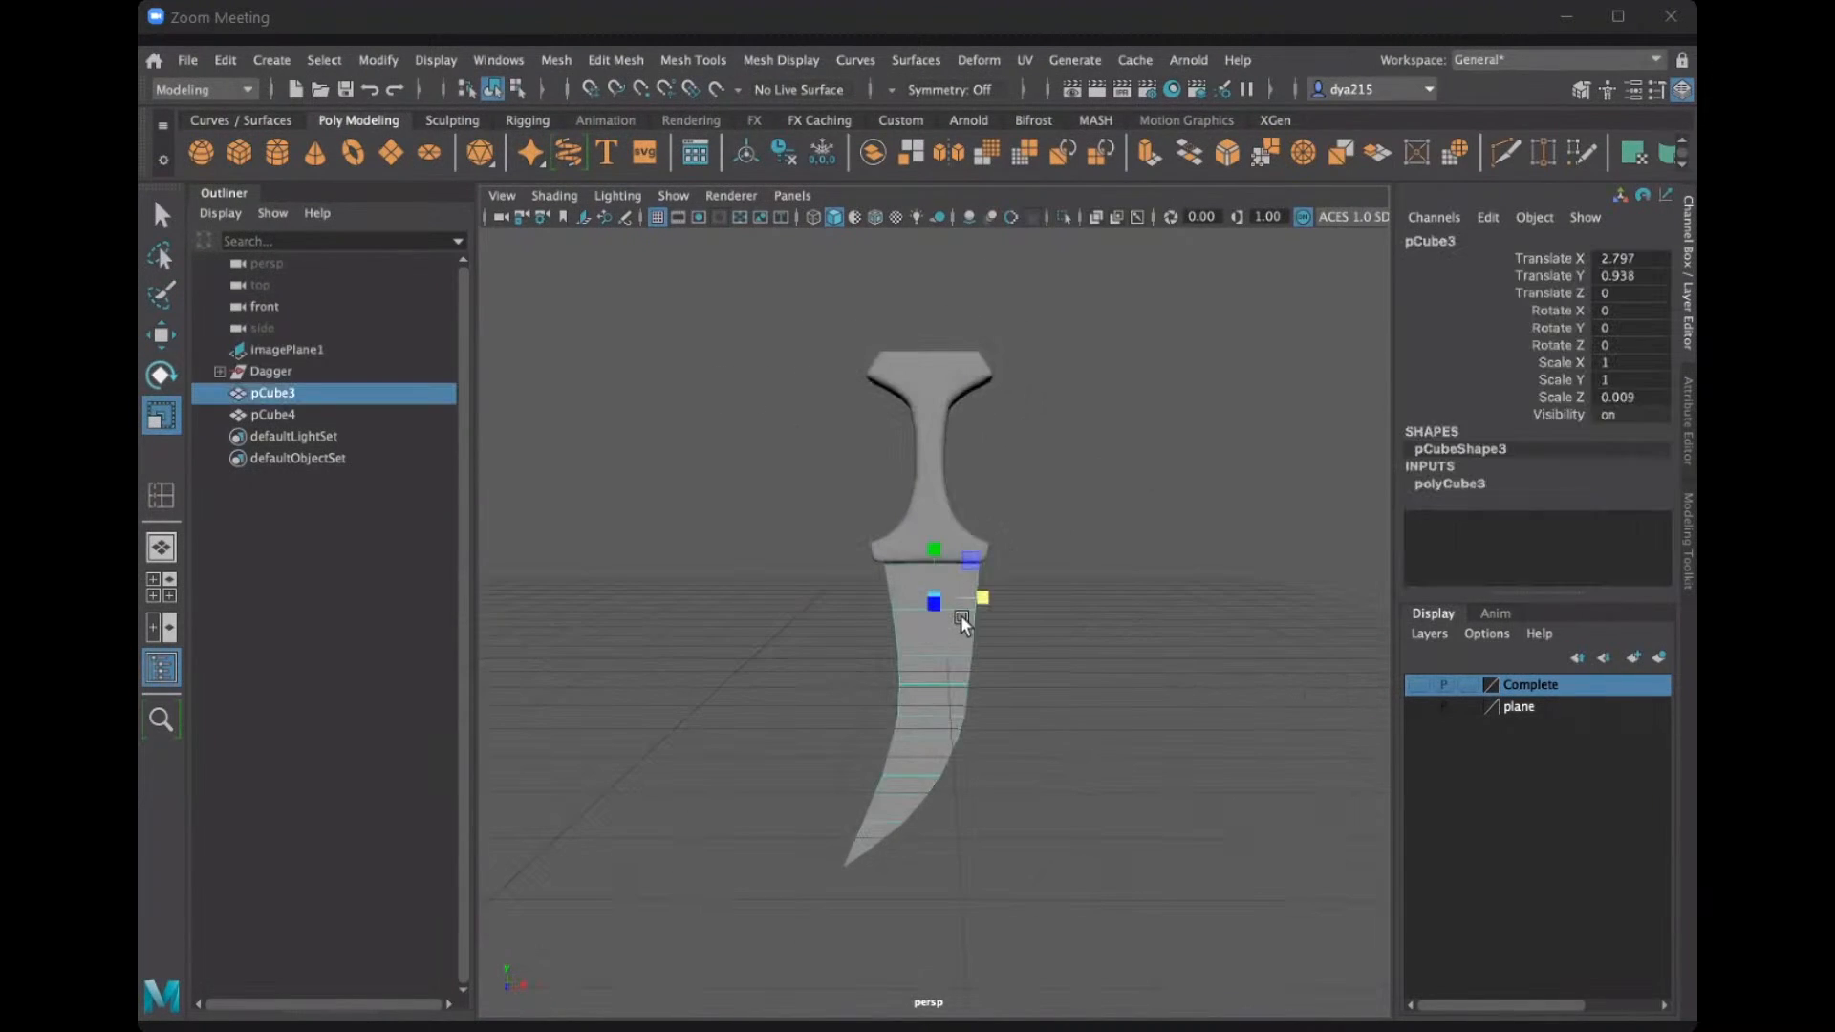
key(w)
drag(933, 544, 934, 538)
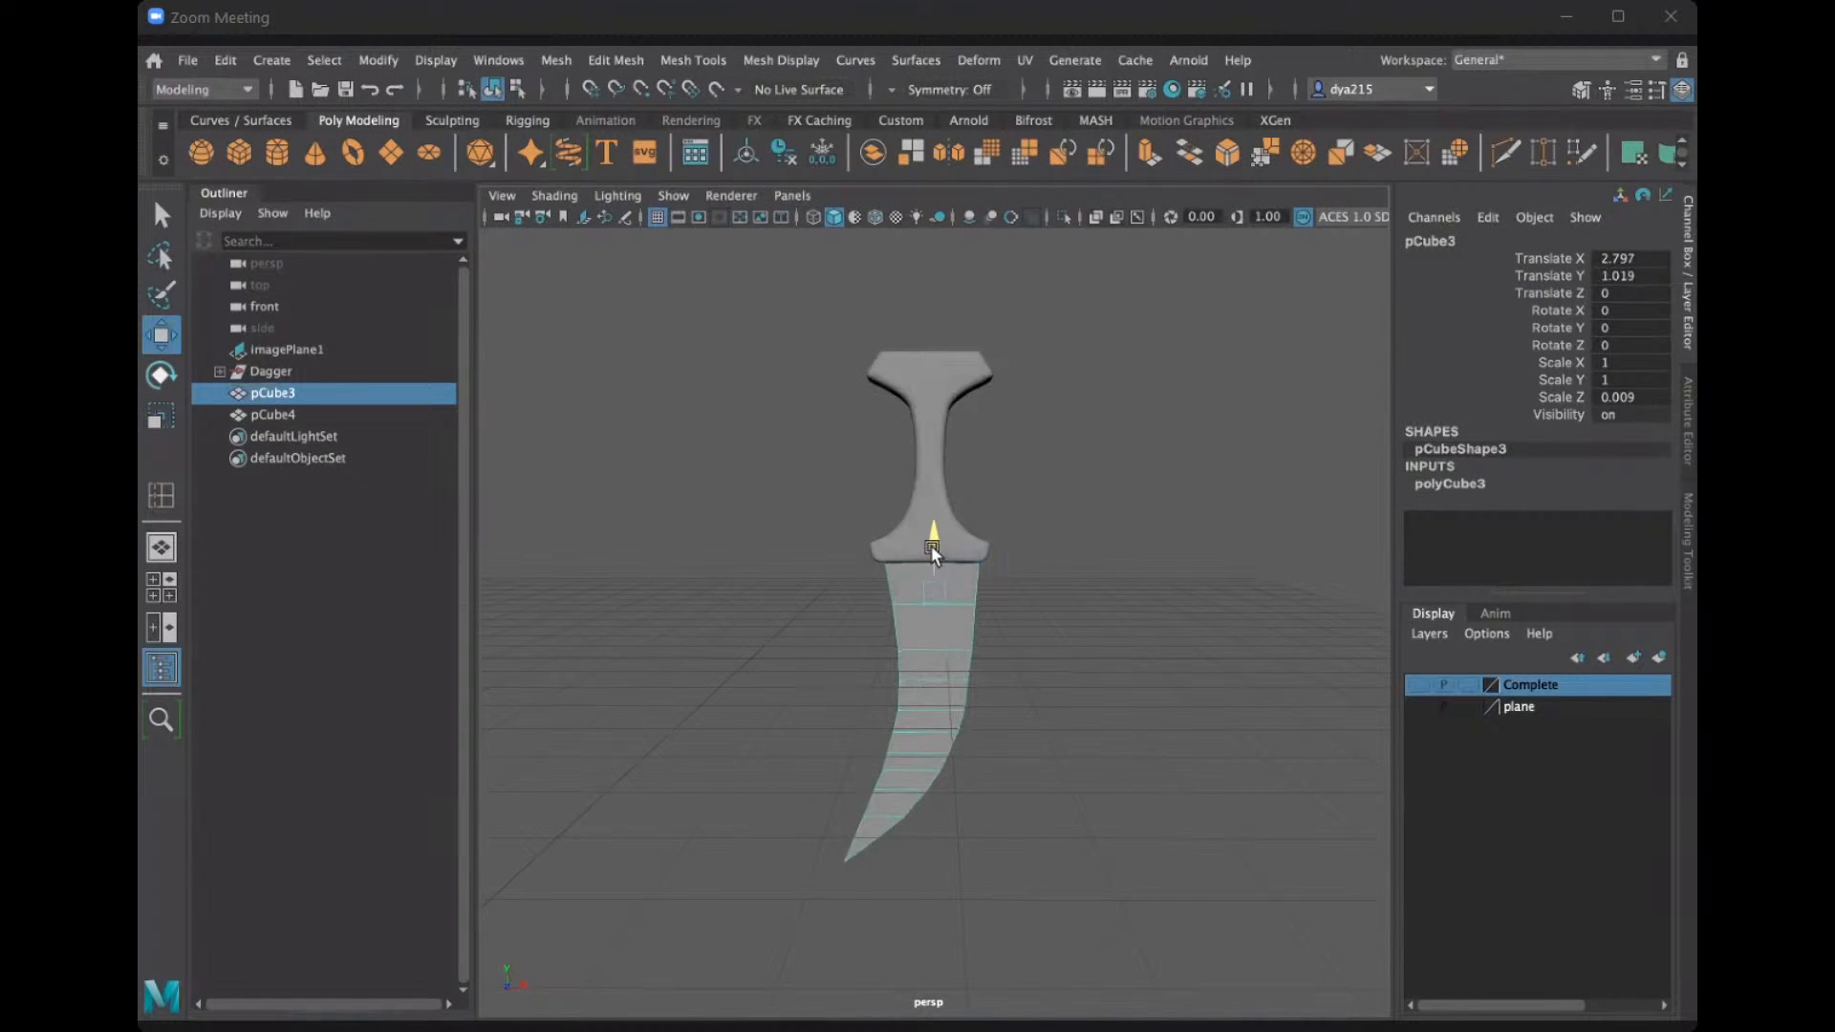
click(1073, 509)
alt+drag(1092, 515, 915, 526)
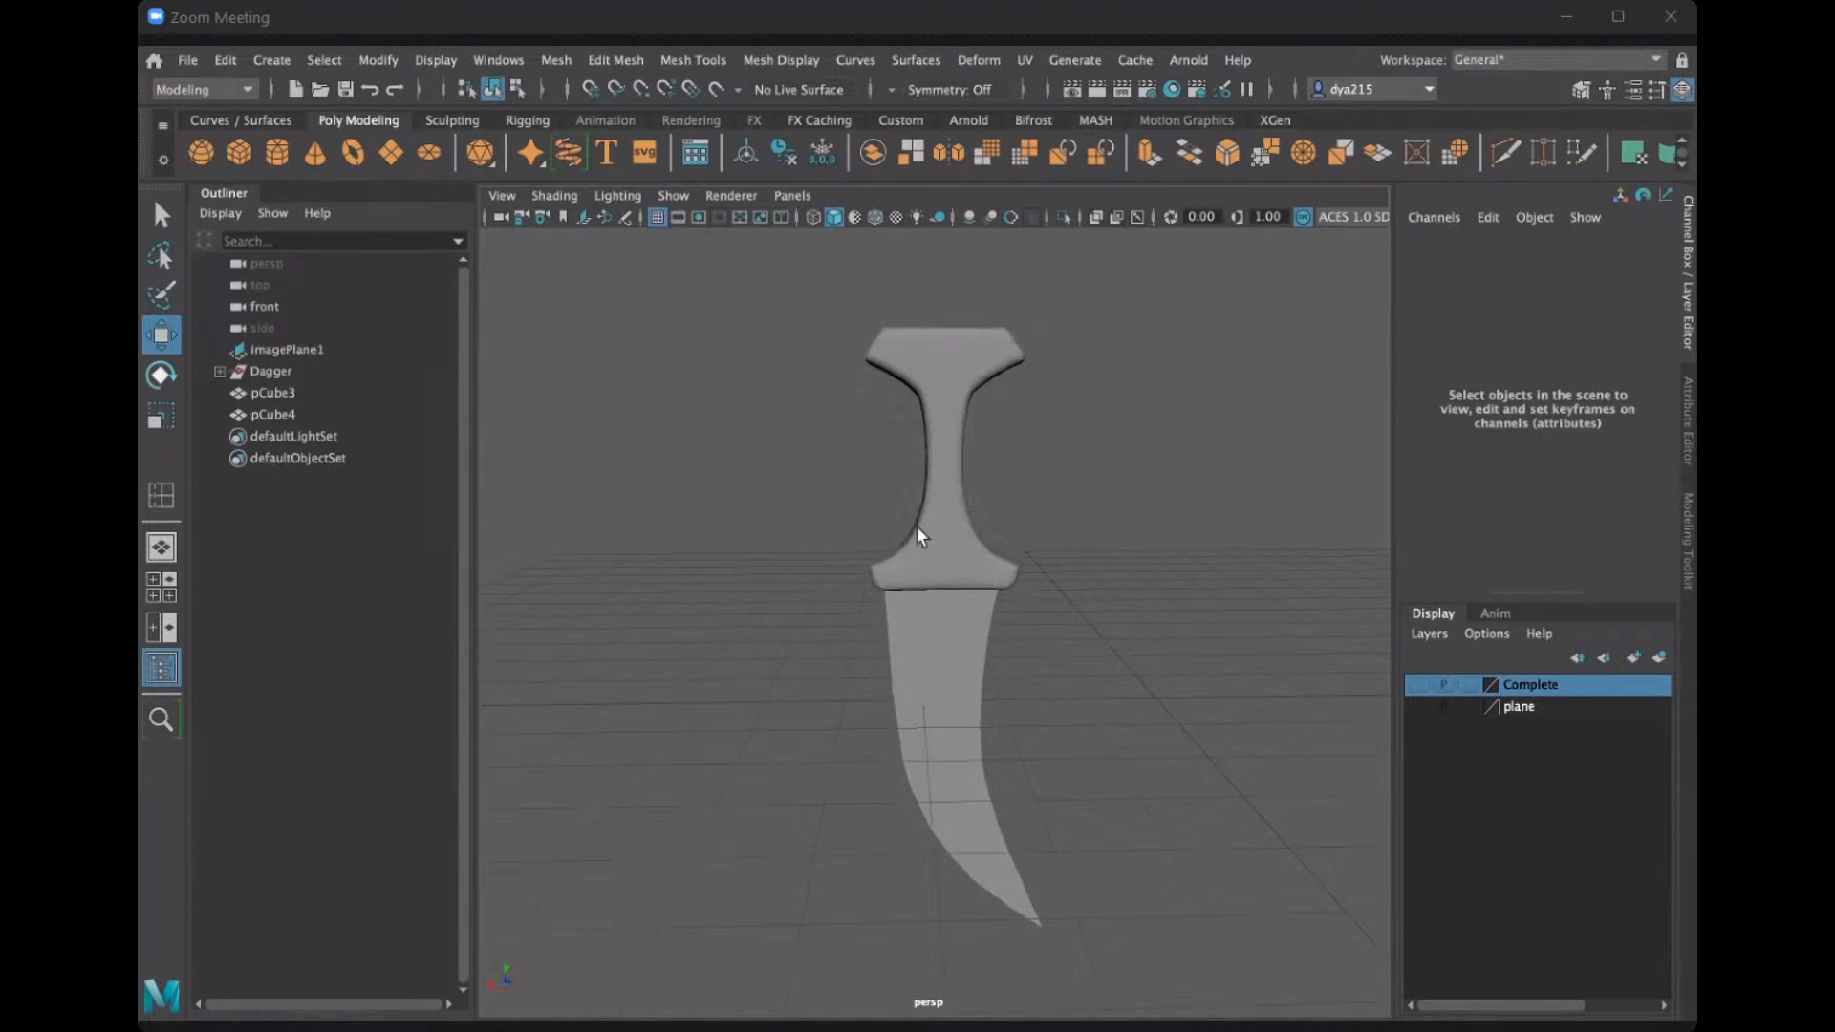
Show the reference image layer and frame the reference dagger in the front view.
click(1418, 707)
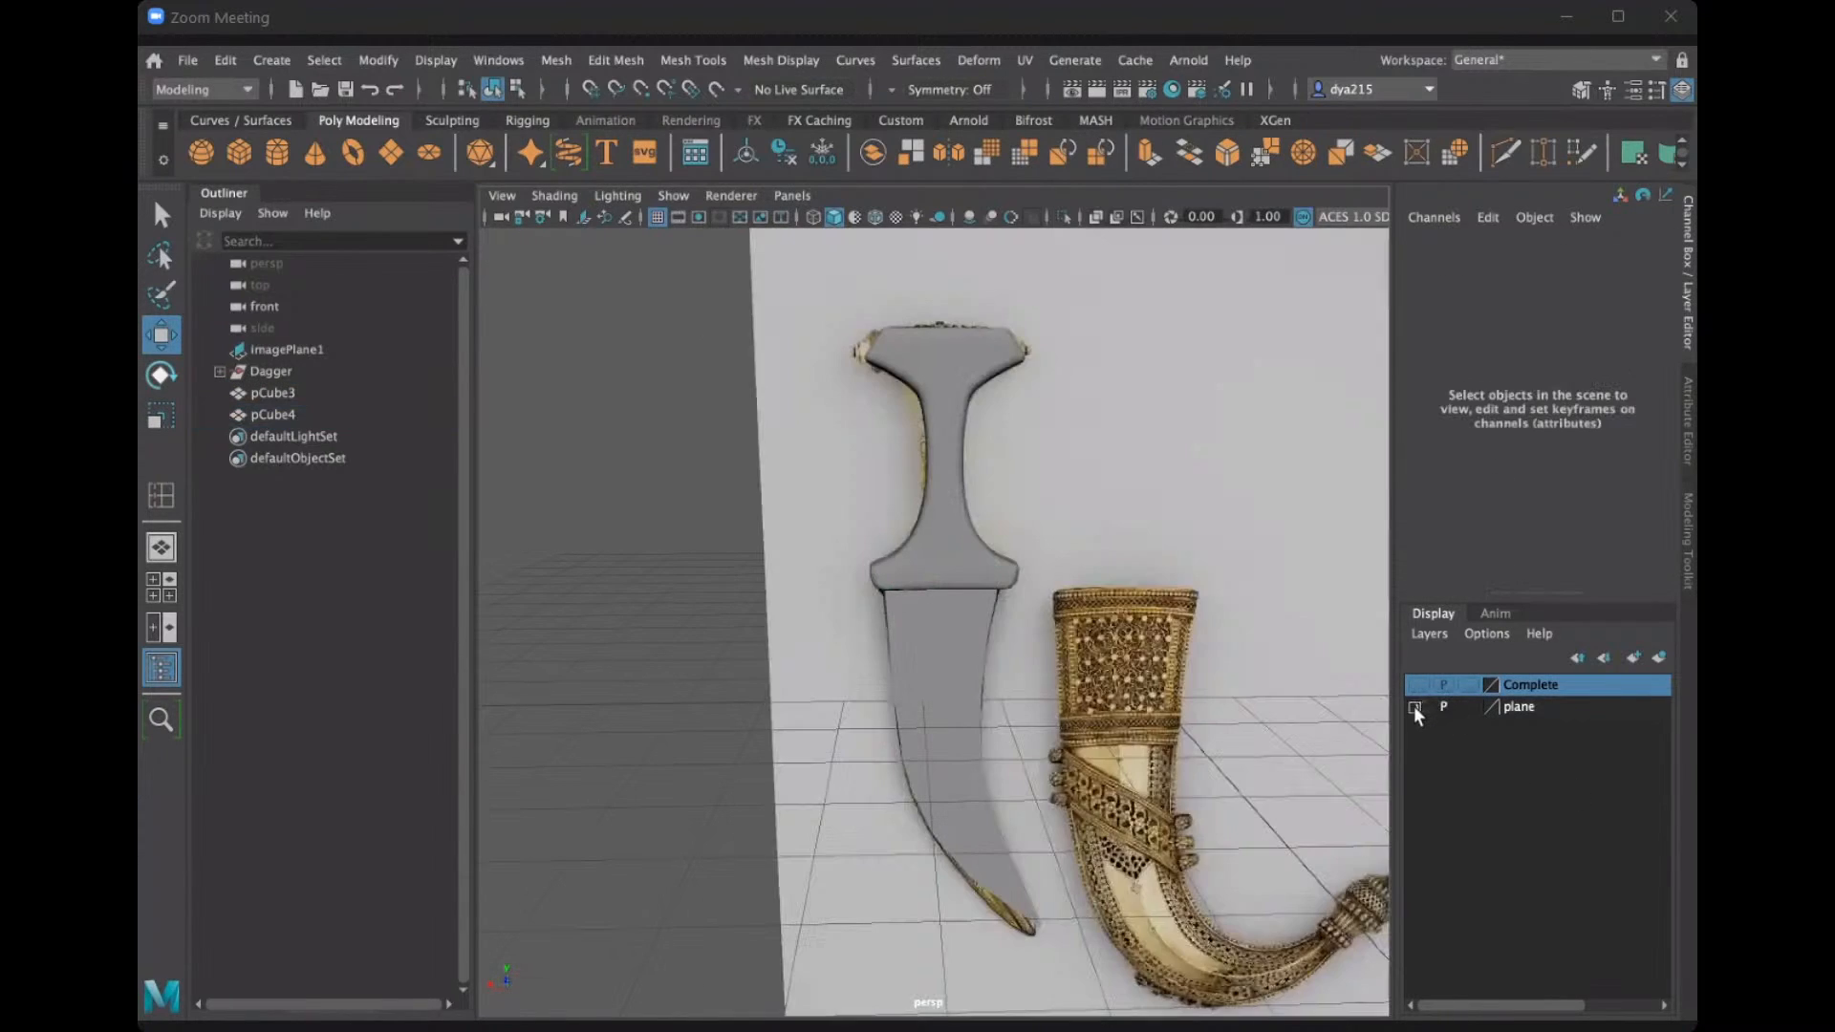
key(space)
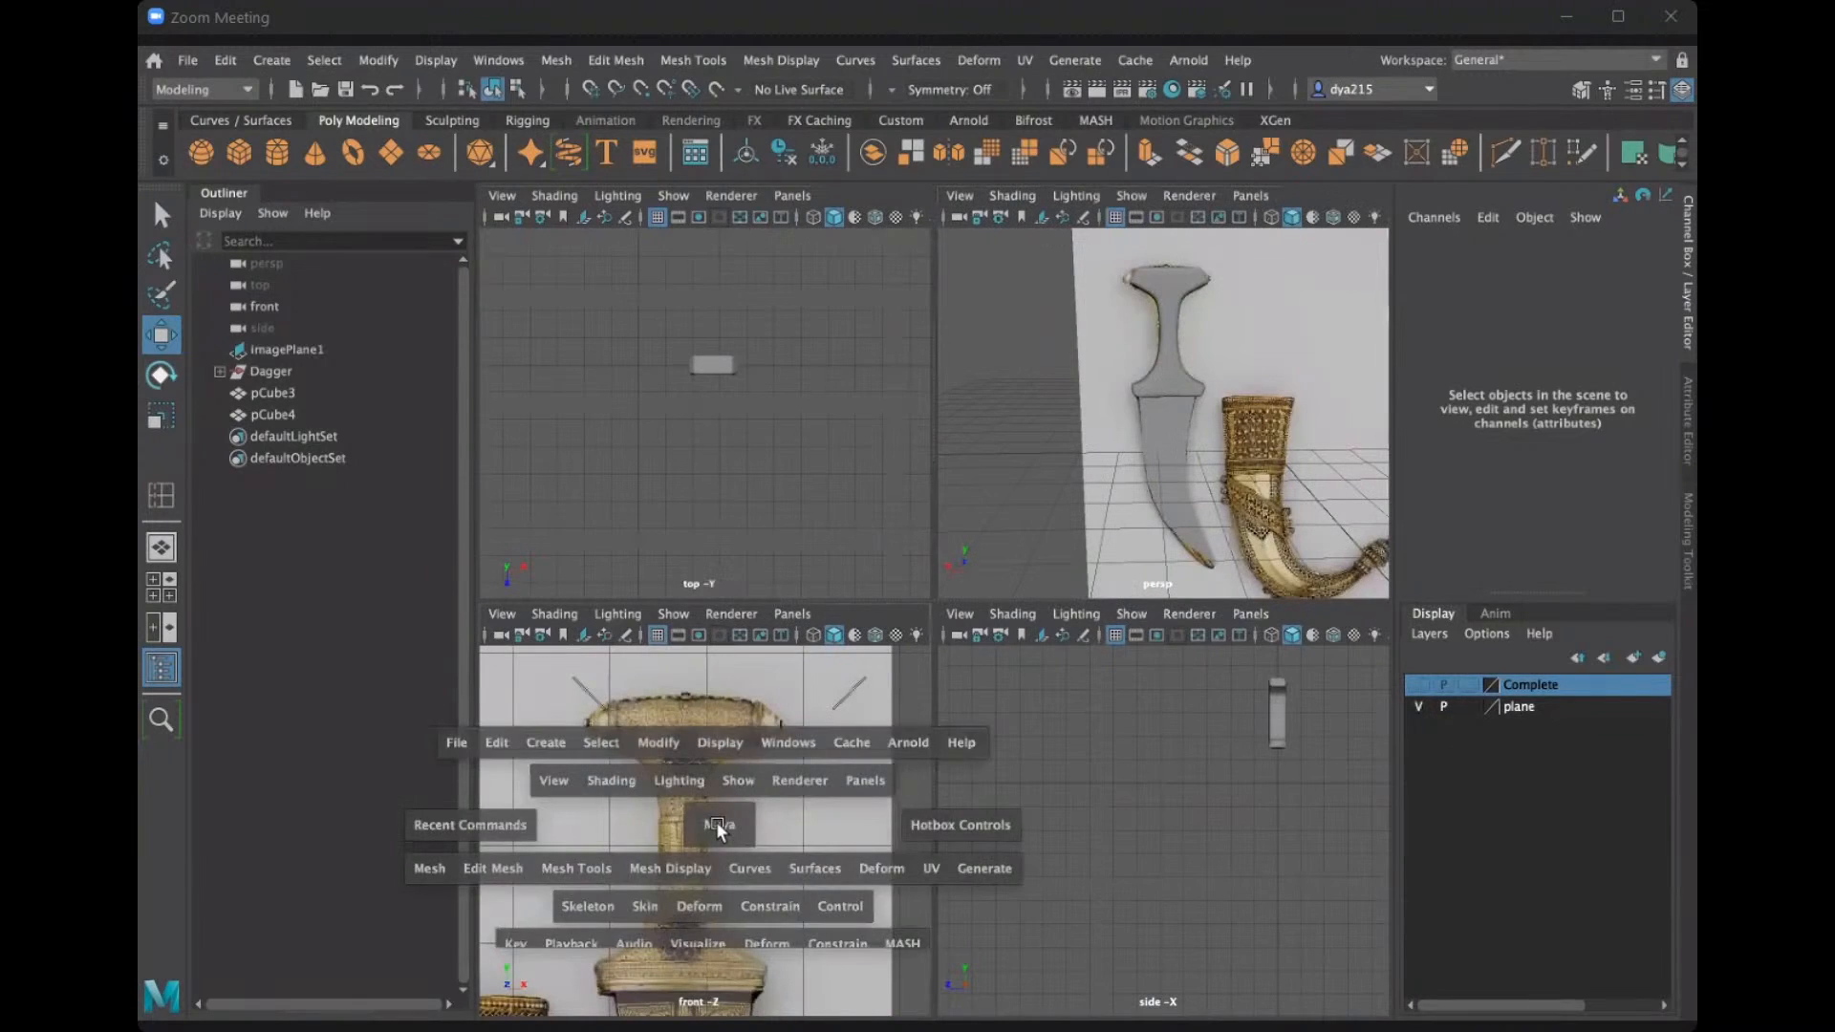
key(space)
scroll(732, 841, up, 5)
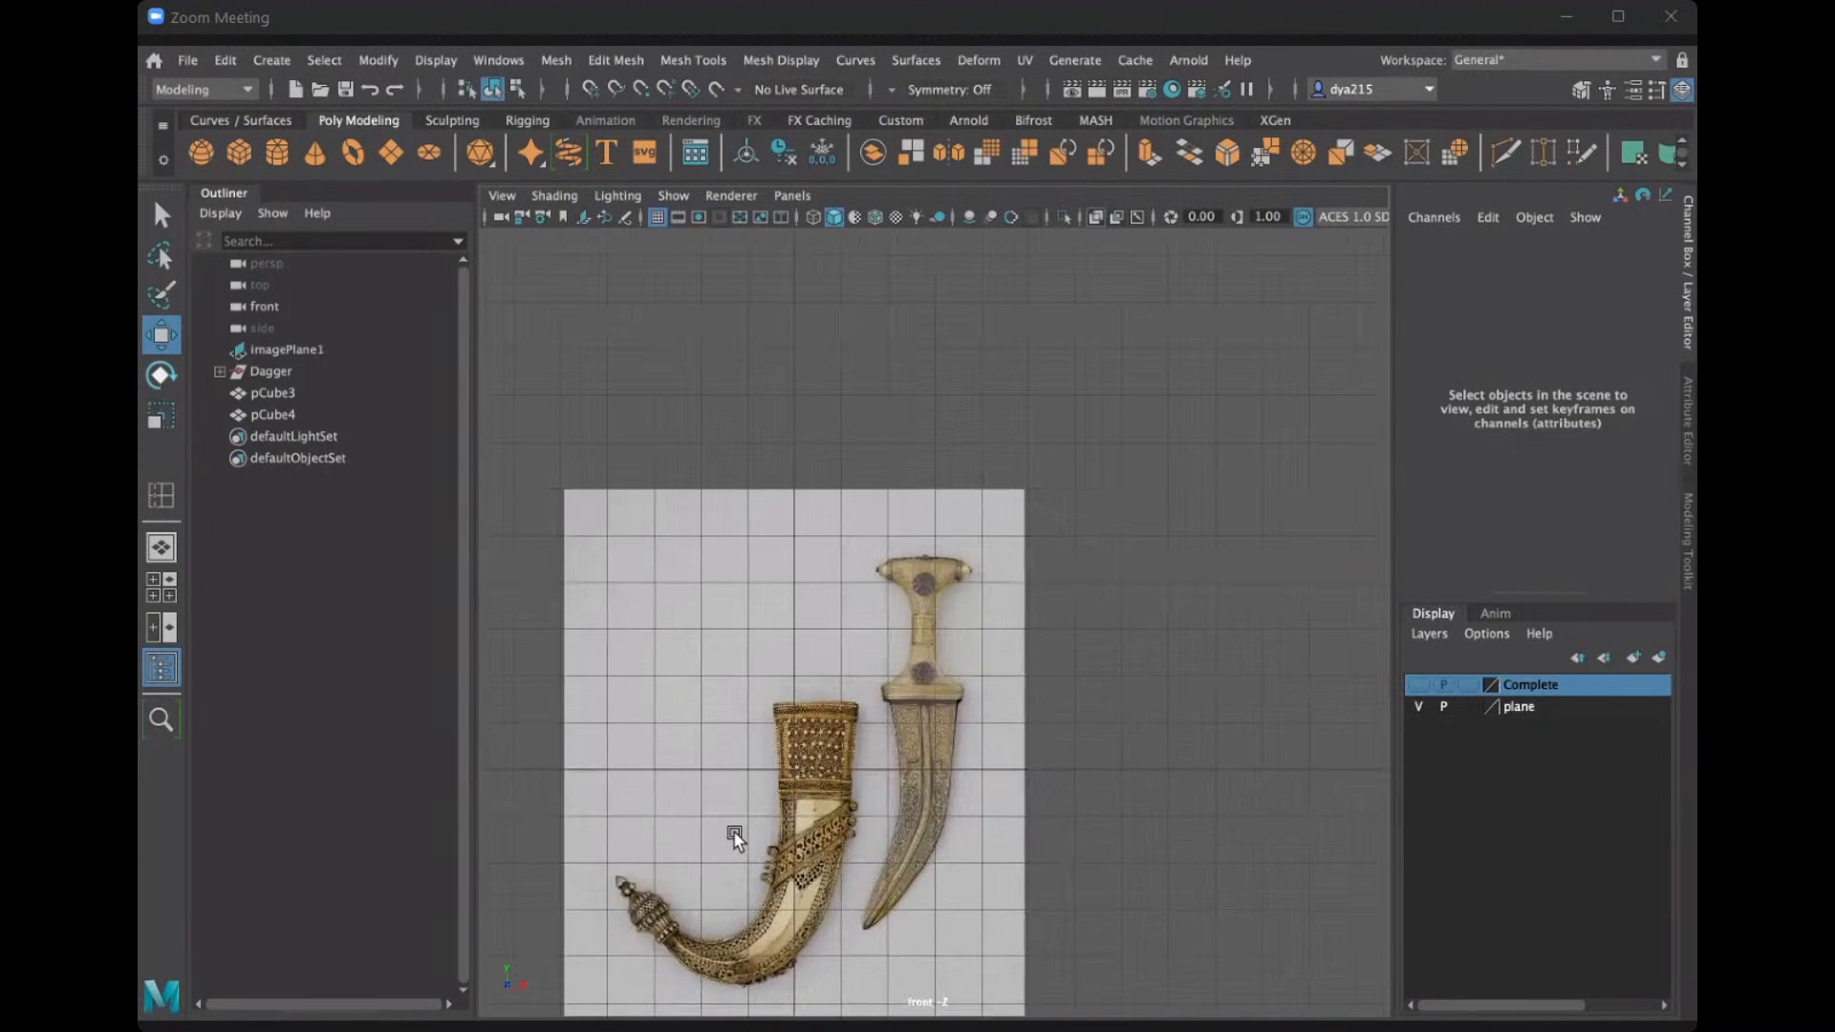
alt+middle_drag(826, 537, 858, 566)
scroll(847, 418, up, 5)
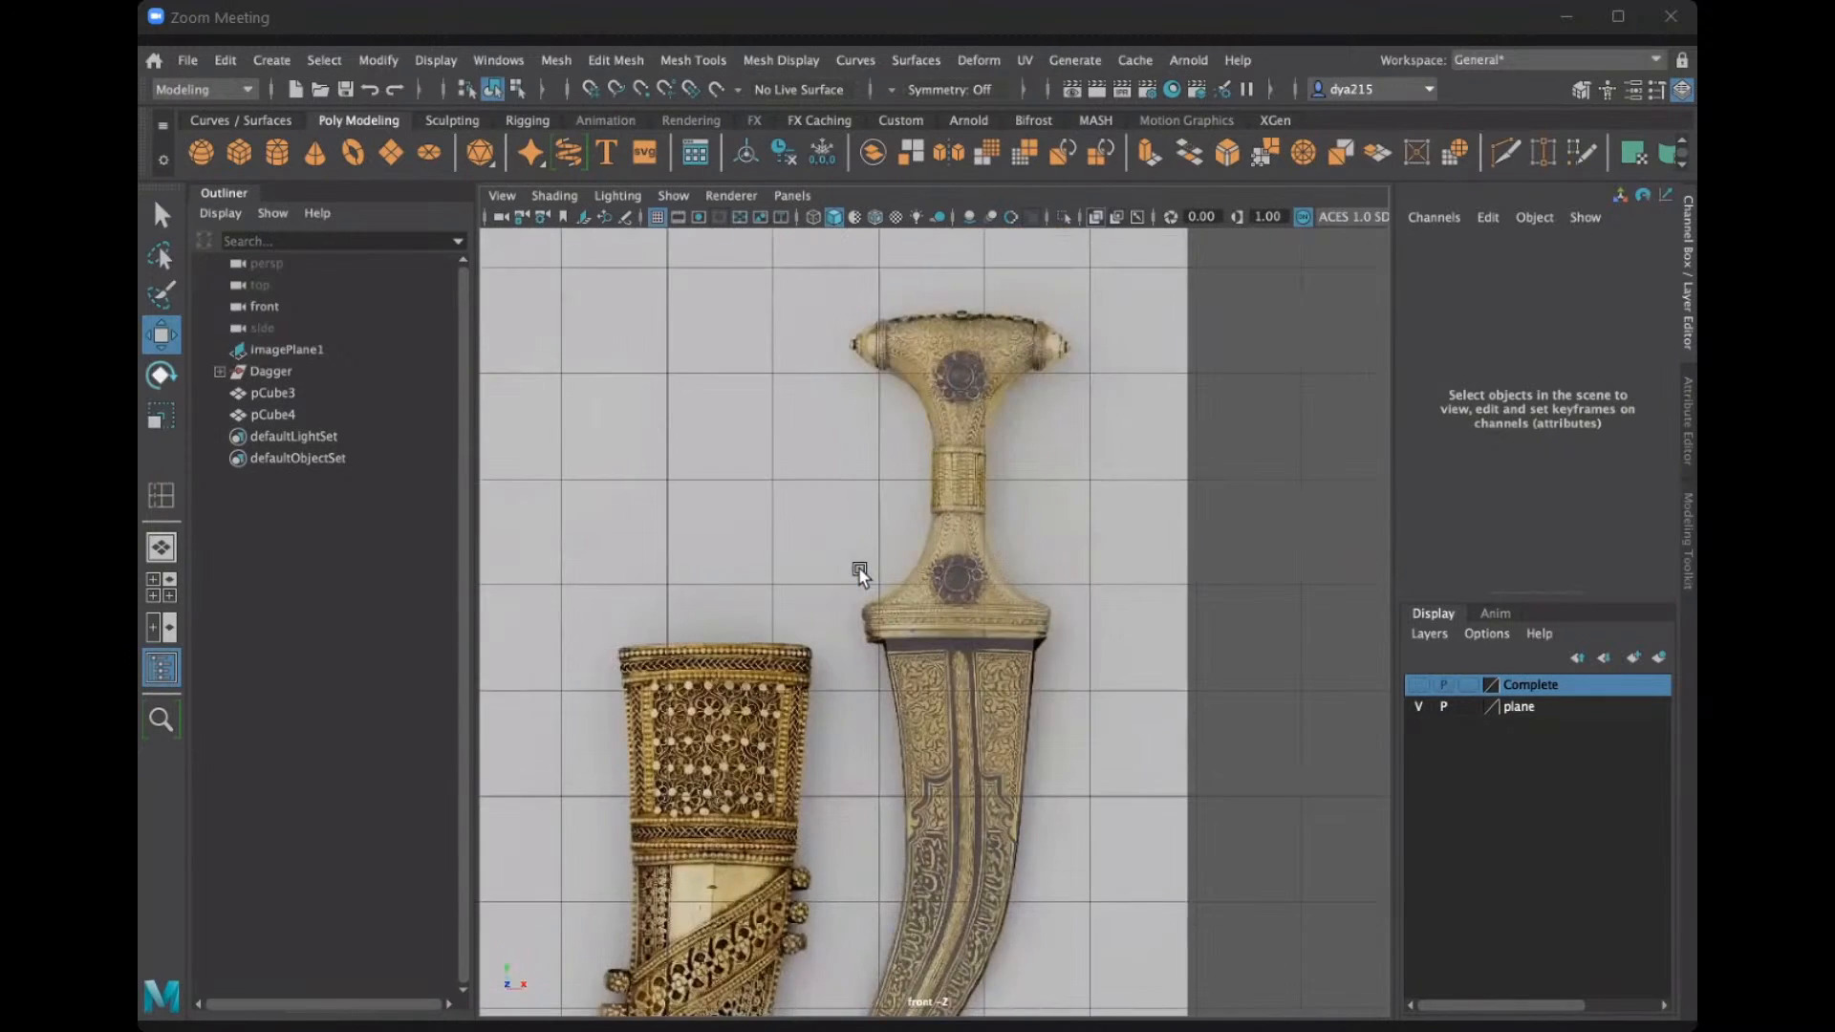
Examine the blade, guard, grip and pommel details of the dagger in the reference image.
alt+middle_drag(956, 717, 943, 538)
scroll(956, 488, up, 2)
scroll(958, 480, up, 4)
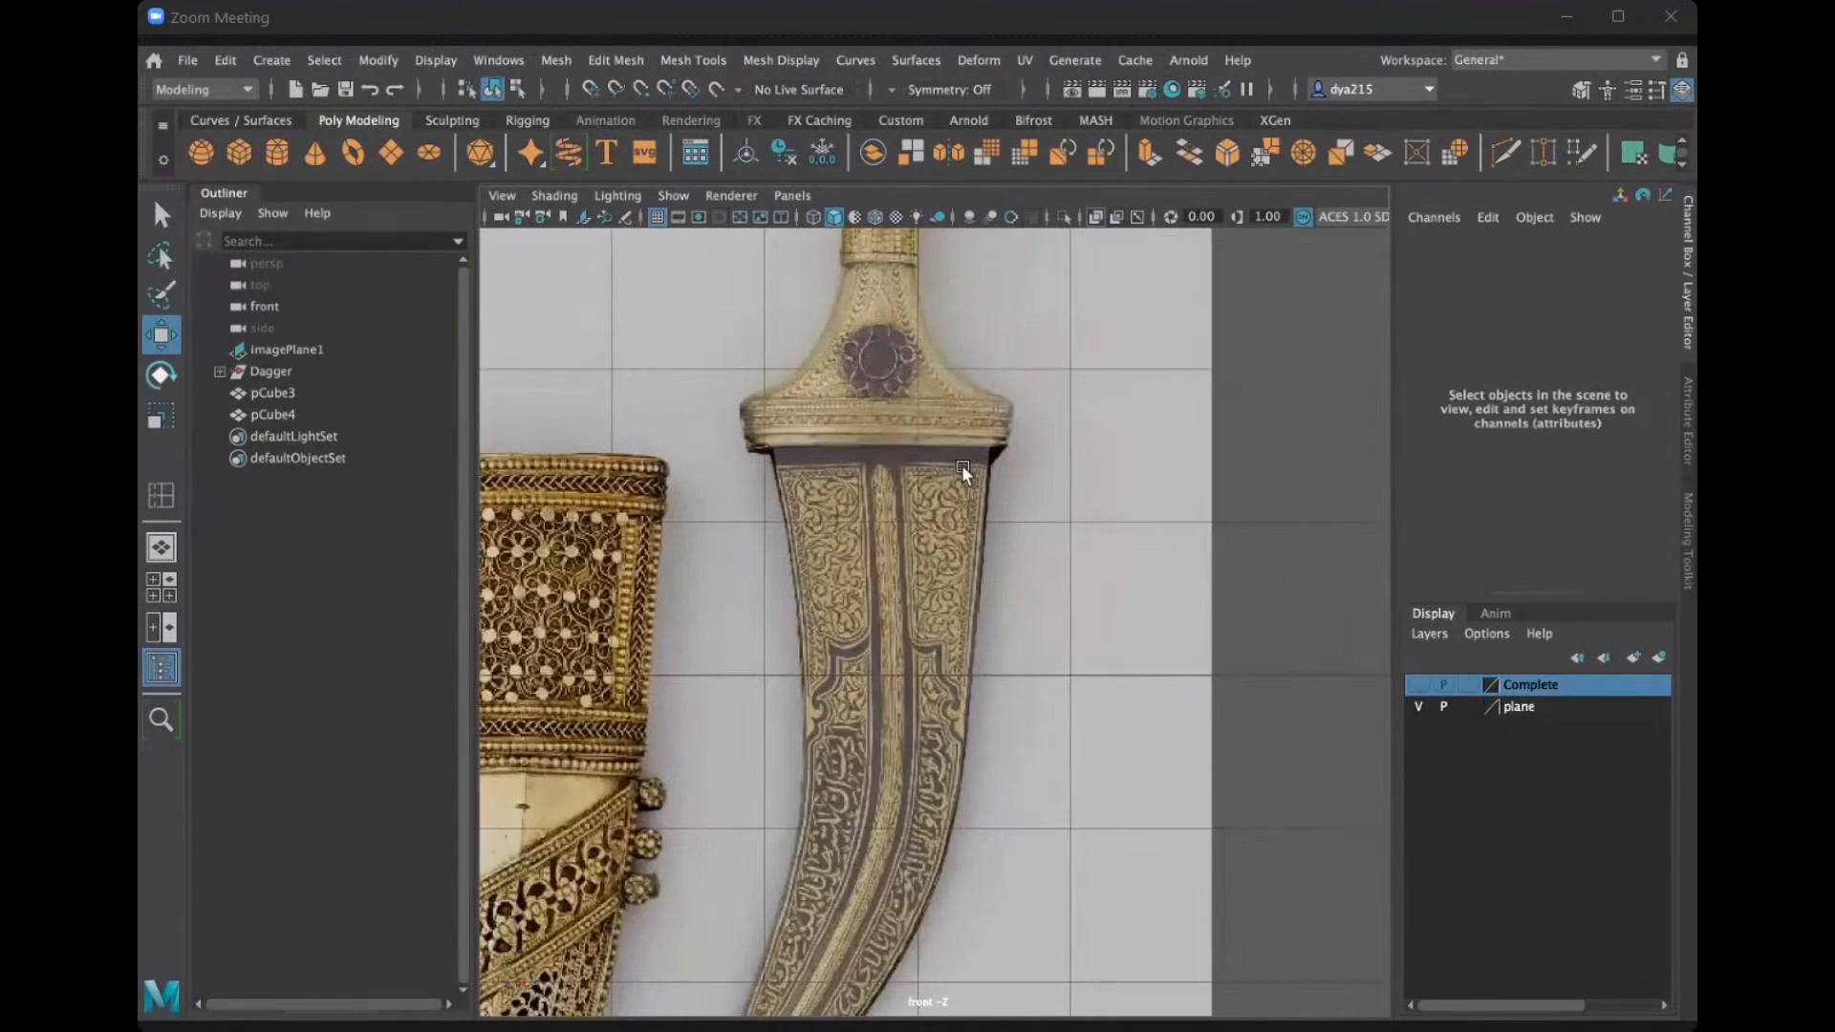
scroll(1018, 405, down, 10)
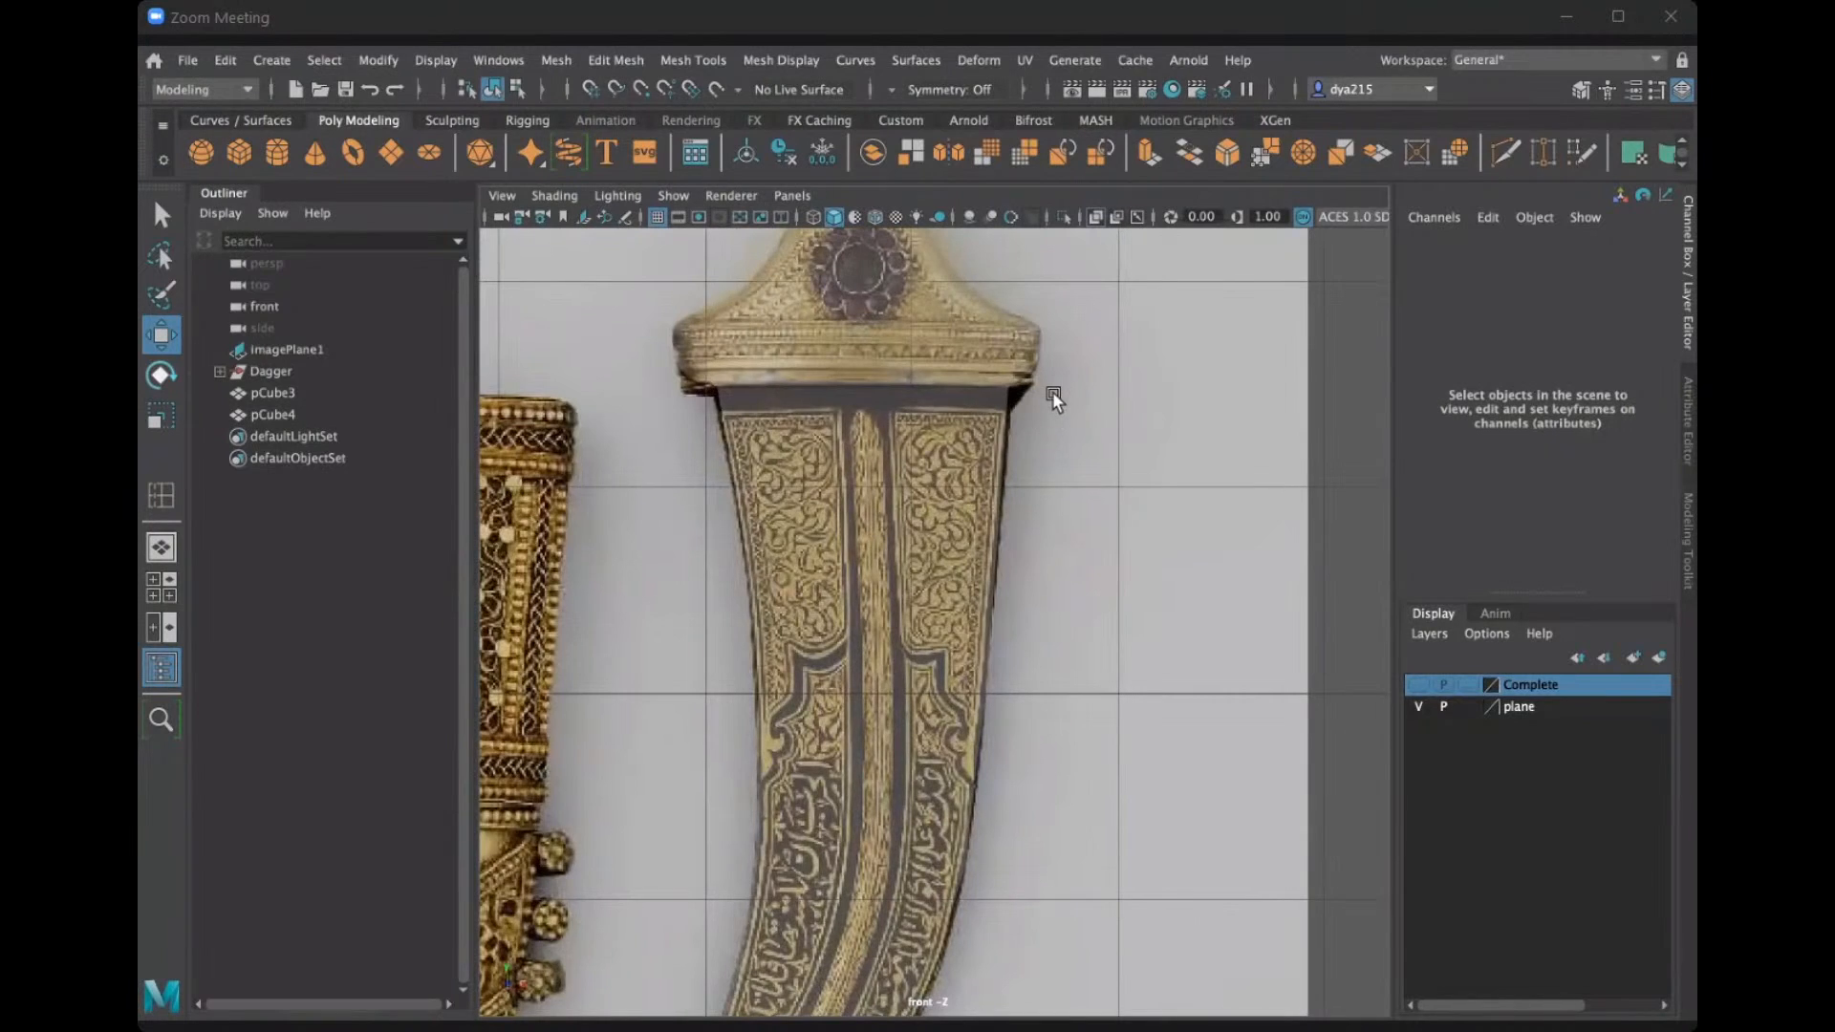
scroll(1061, 398, up, 1)
scroll(1044, 401, up, 3)
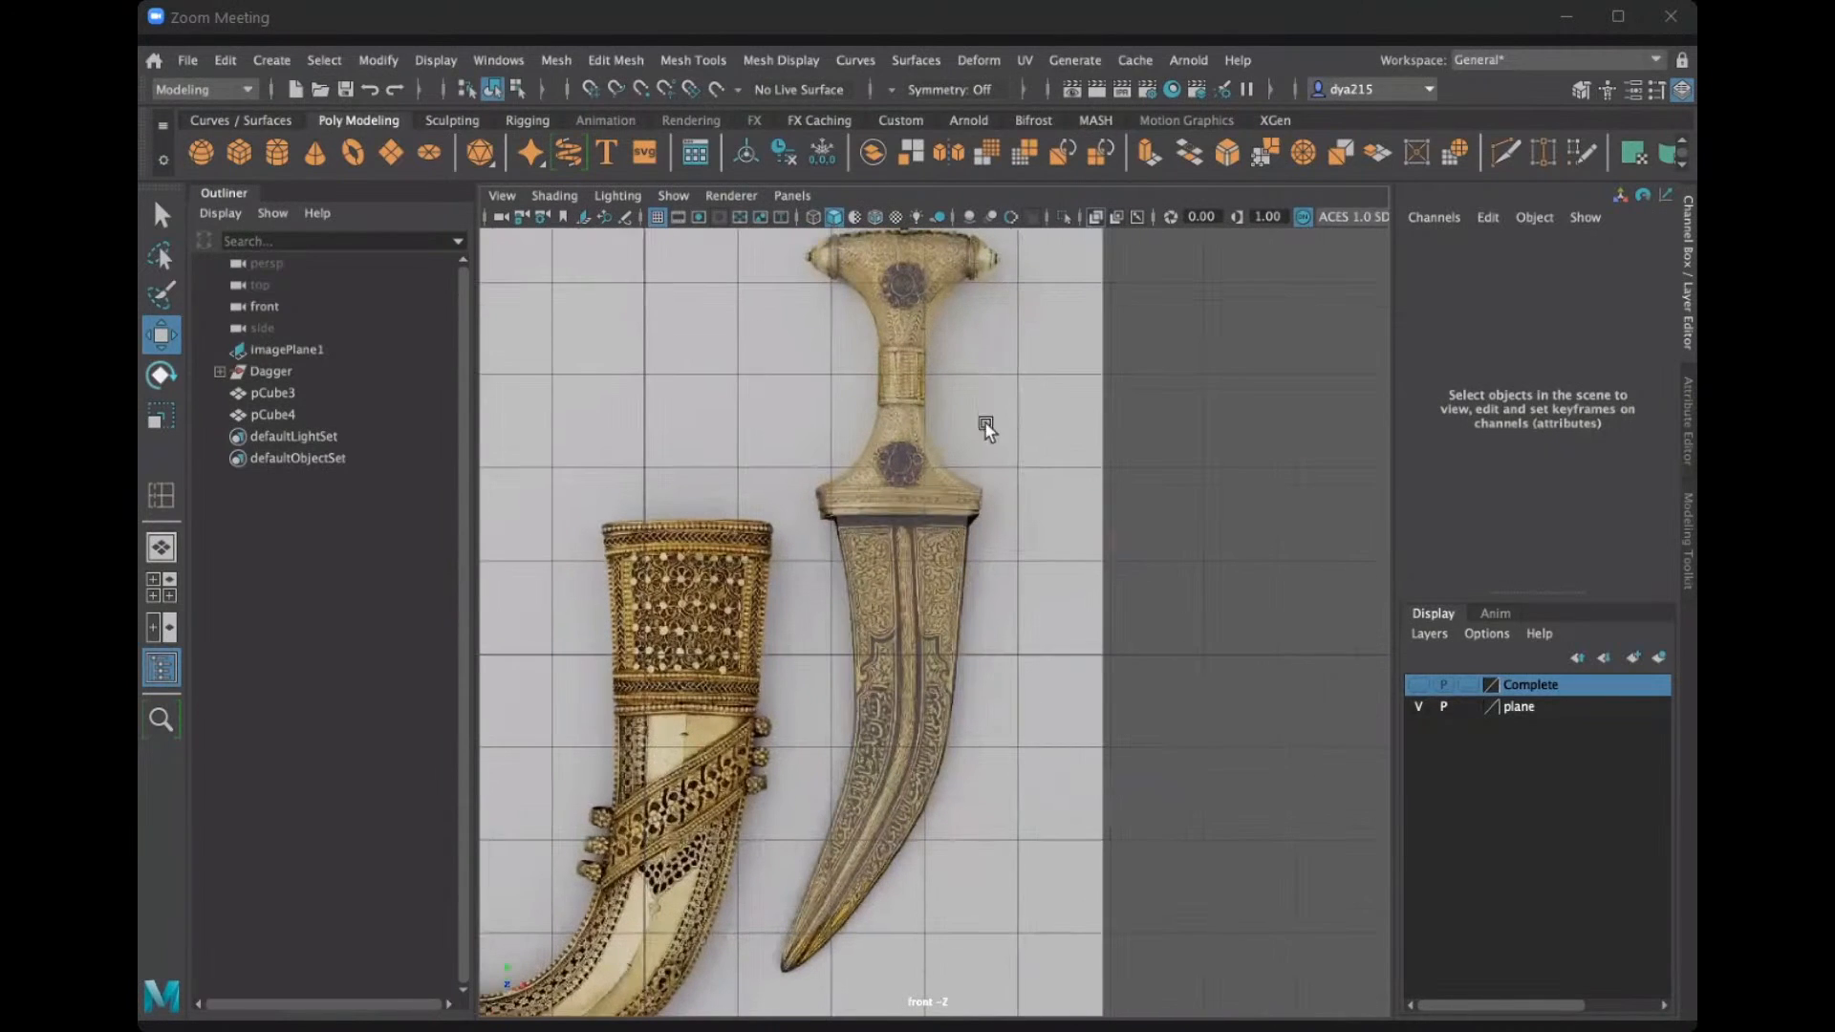
scroll(860, 462, up, 7)
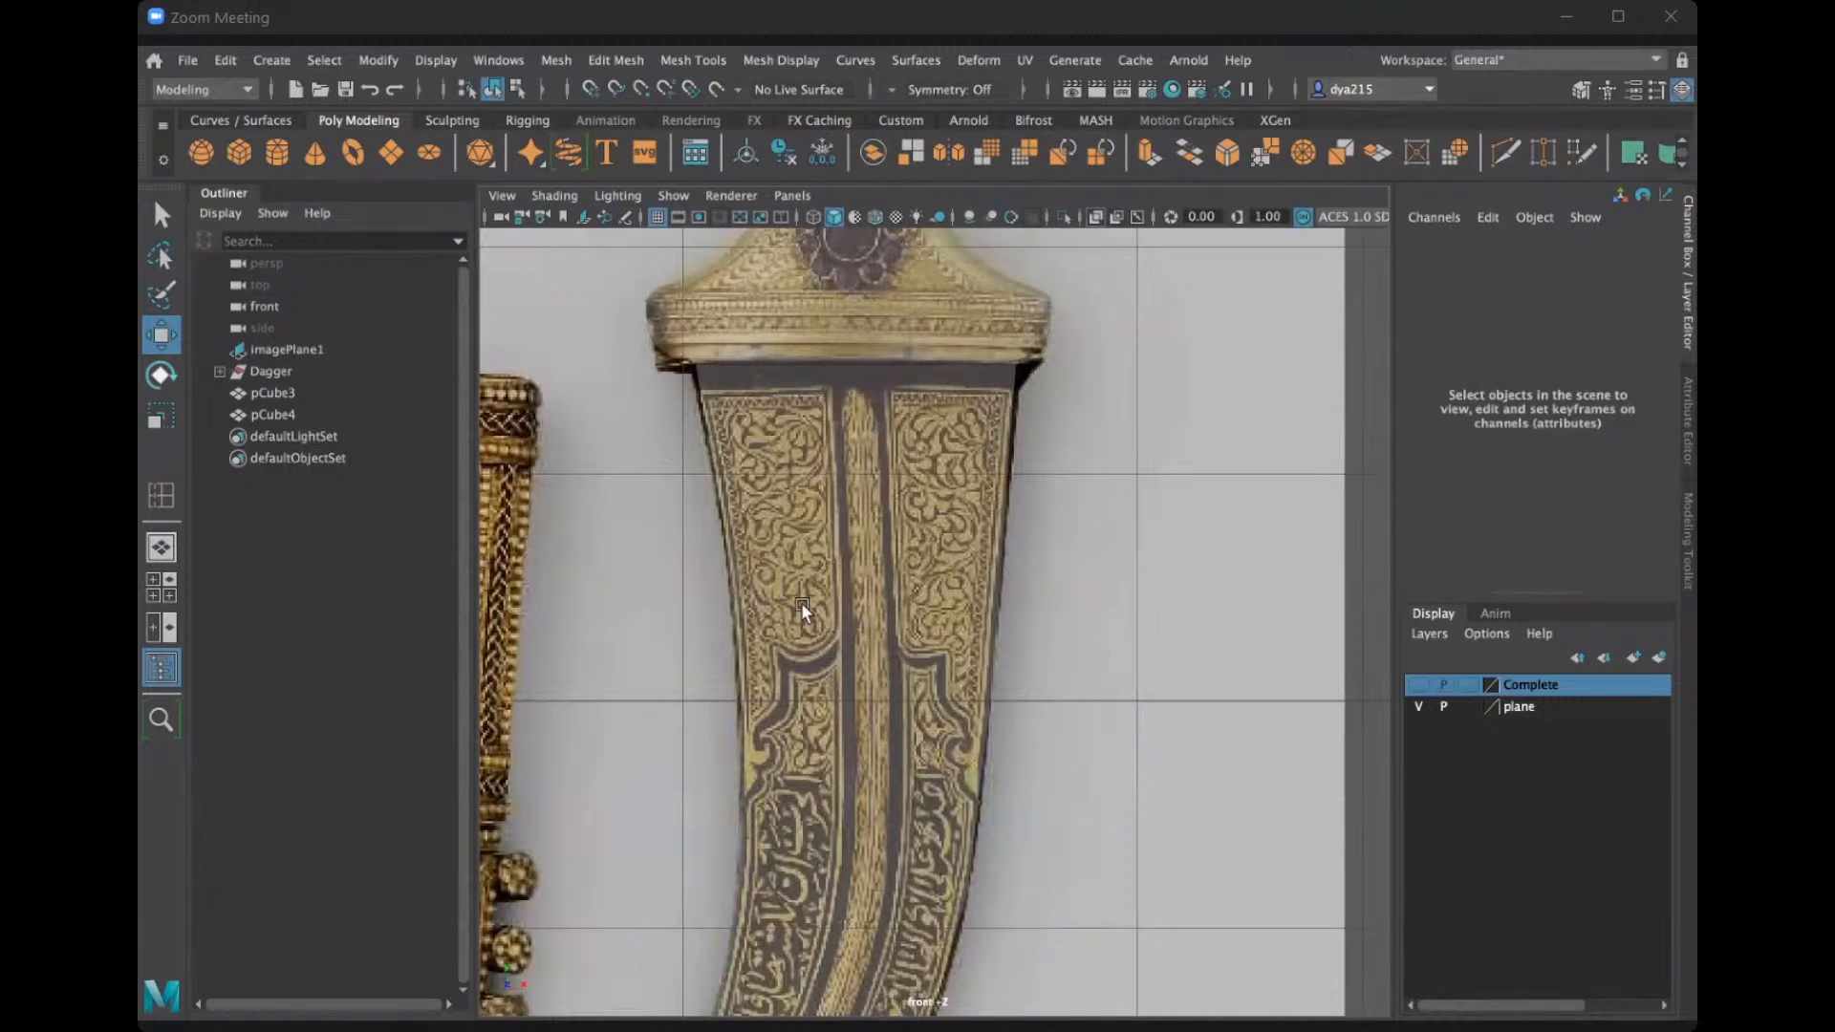
alt+middle_drag(801, 602, 807, 450)
scroll(1075, 680, down, 10)
scroll(1001, 579, up, 1)
scroll(920, 627, up, 1)
scroll(927, 543, up, 3)
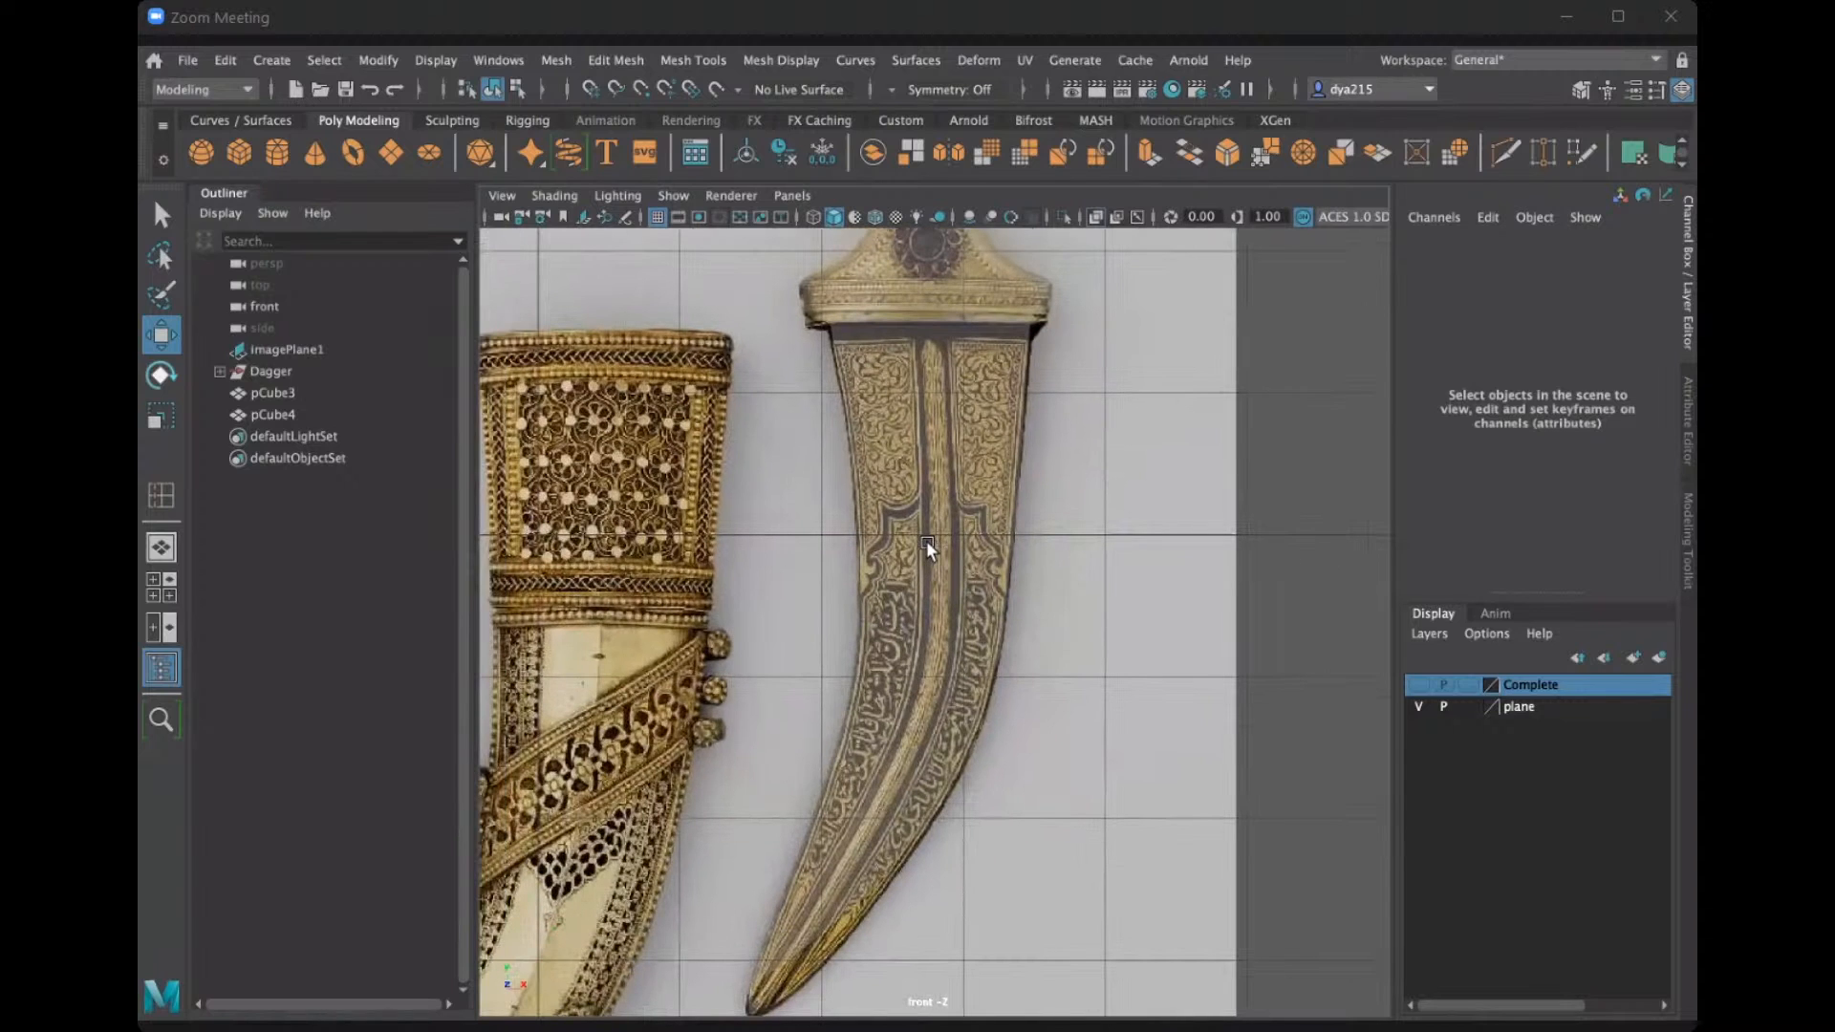
scroll(926, 541, up, 2)
scroll(1069, 413, down, 8)
scroll(1070, 413, up, 7)
alt+middle_drag(1008, 365, 977, 541)
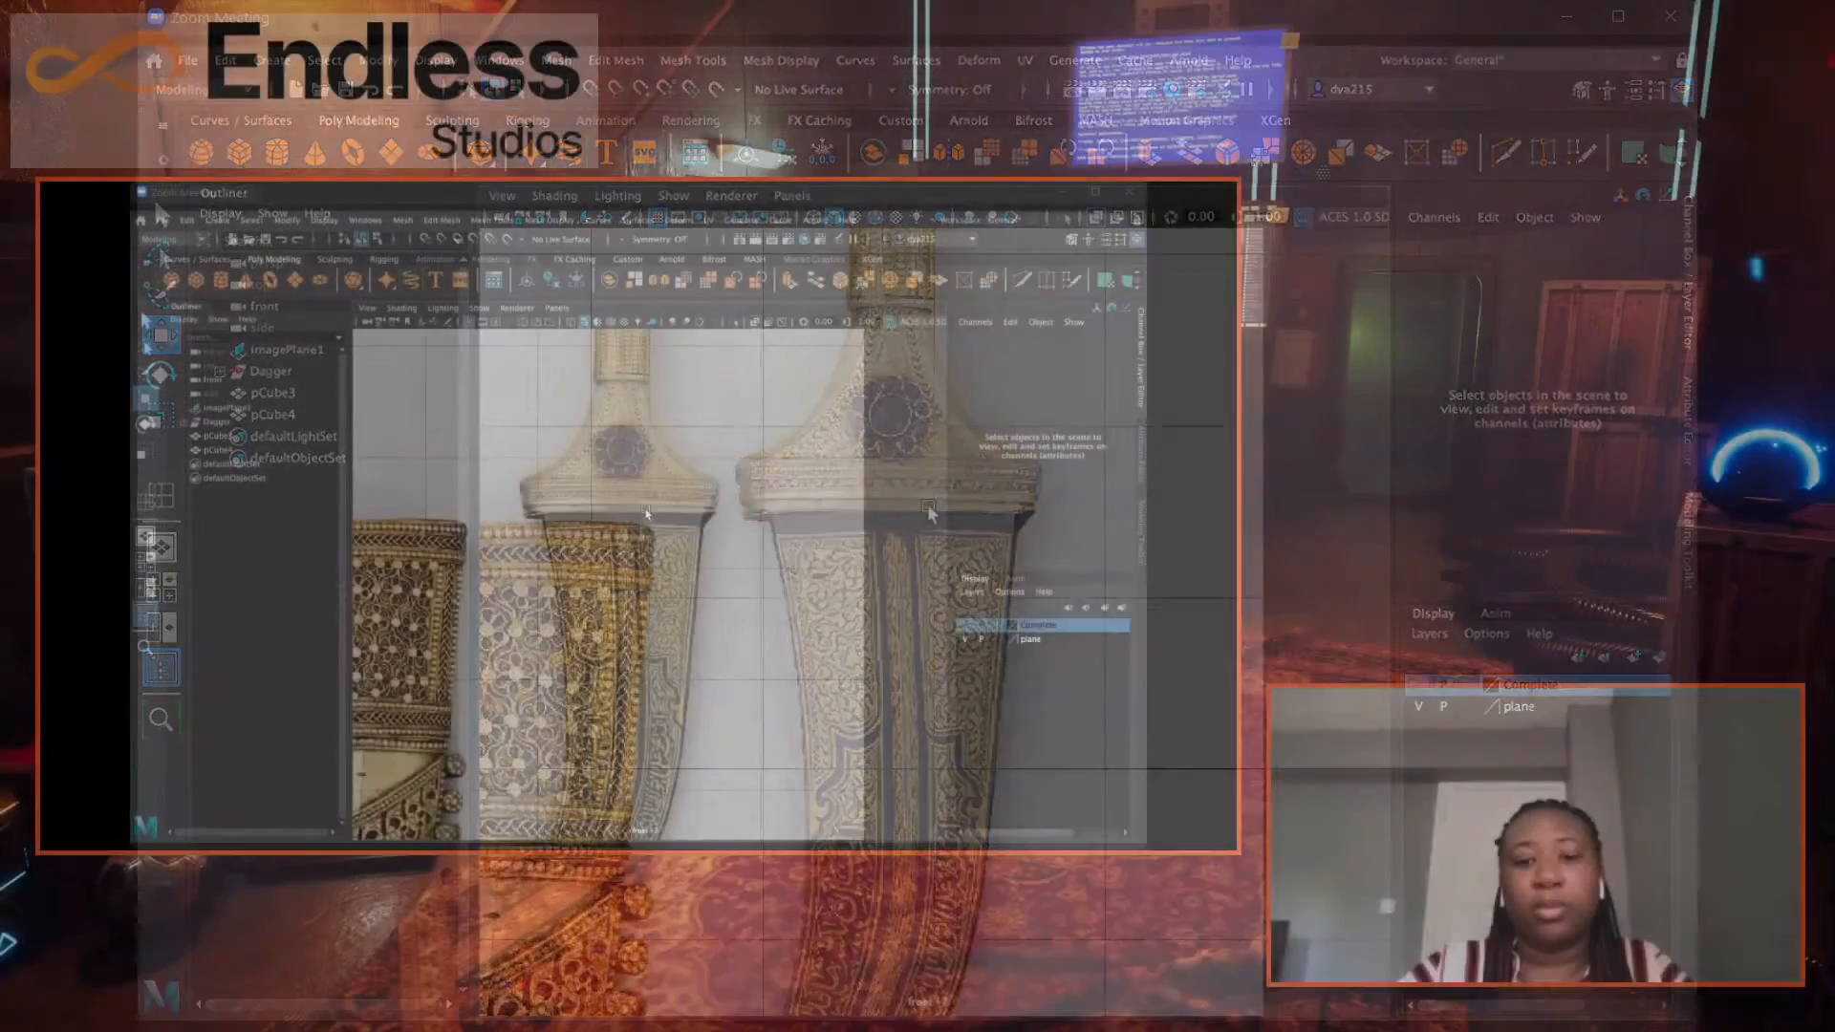
scroll(641, 527, up, 4)
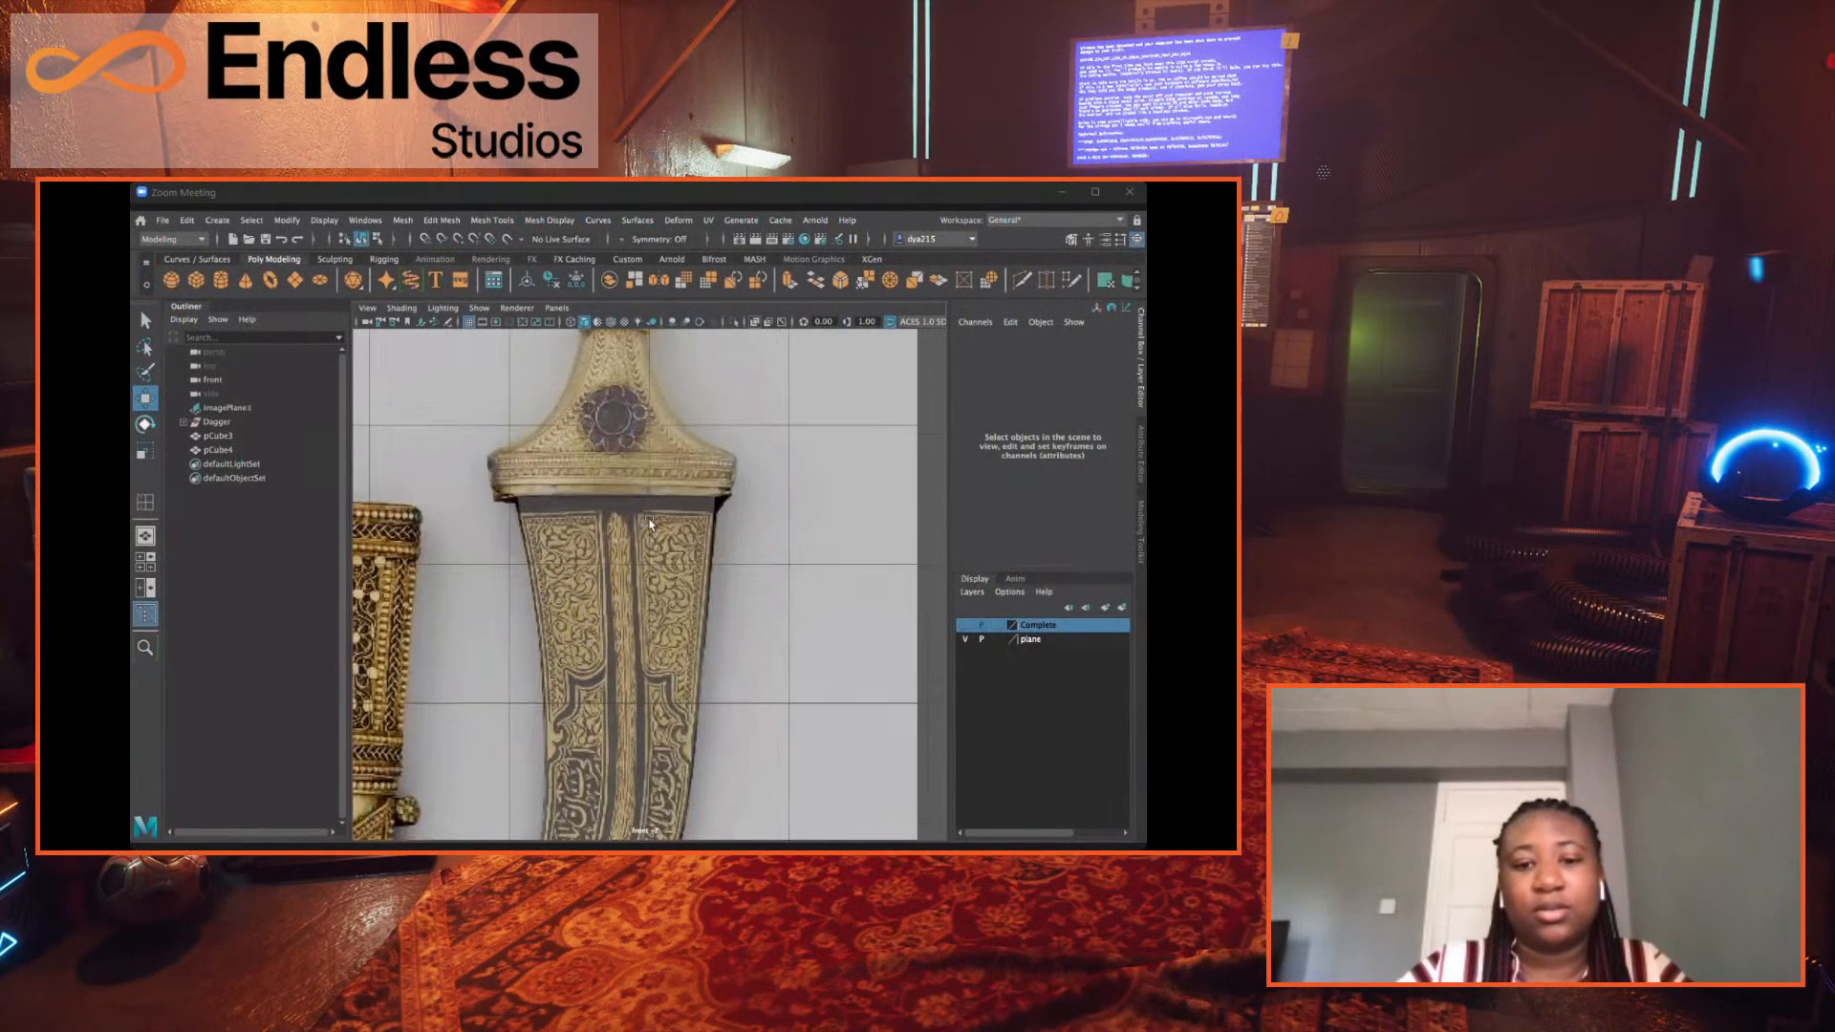
alt+middle_drag(603, 582, 562, 750)
scroll(562, 745, up, 1)
alt+middle_drag(546, 484, 608, 627)
alt+middle_drag(643, 387, 617, 642)
scroll(617, 641, down, 8)
scroll(590, 611, up, 6)
Return to the full perspective view and hide the reference image layer.
key(space)
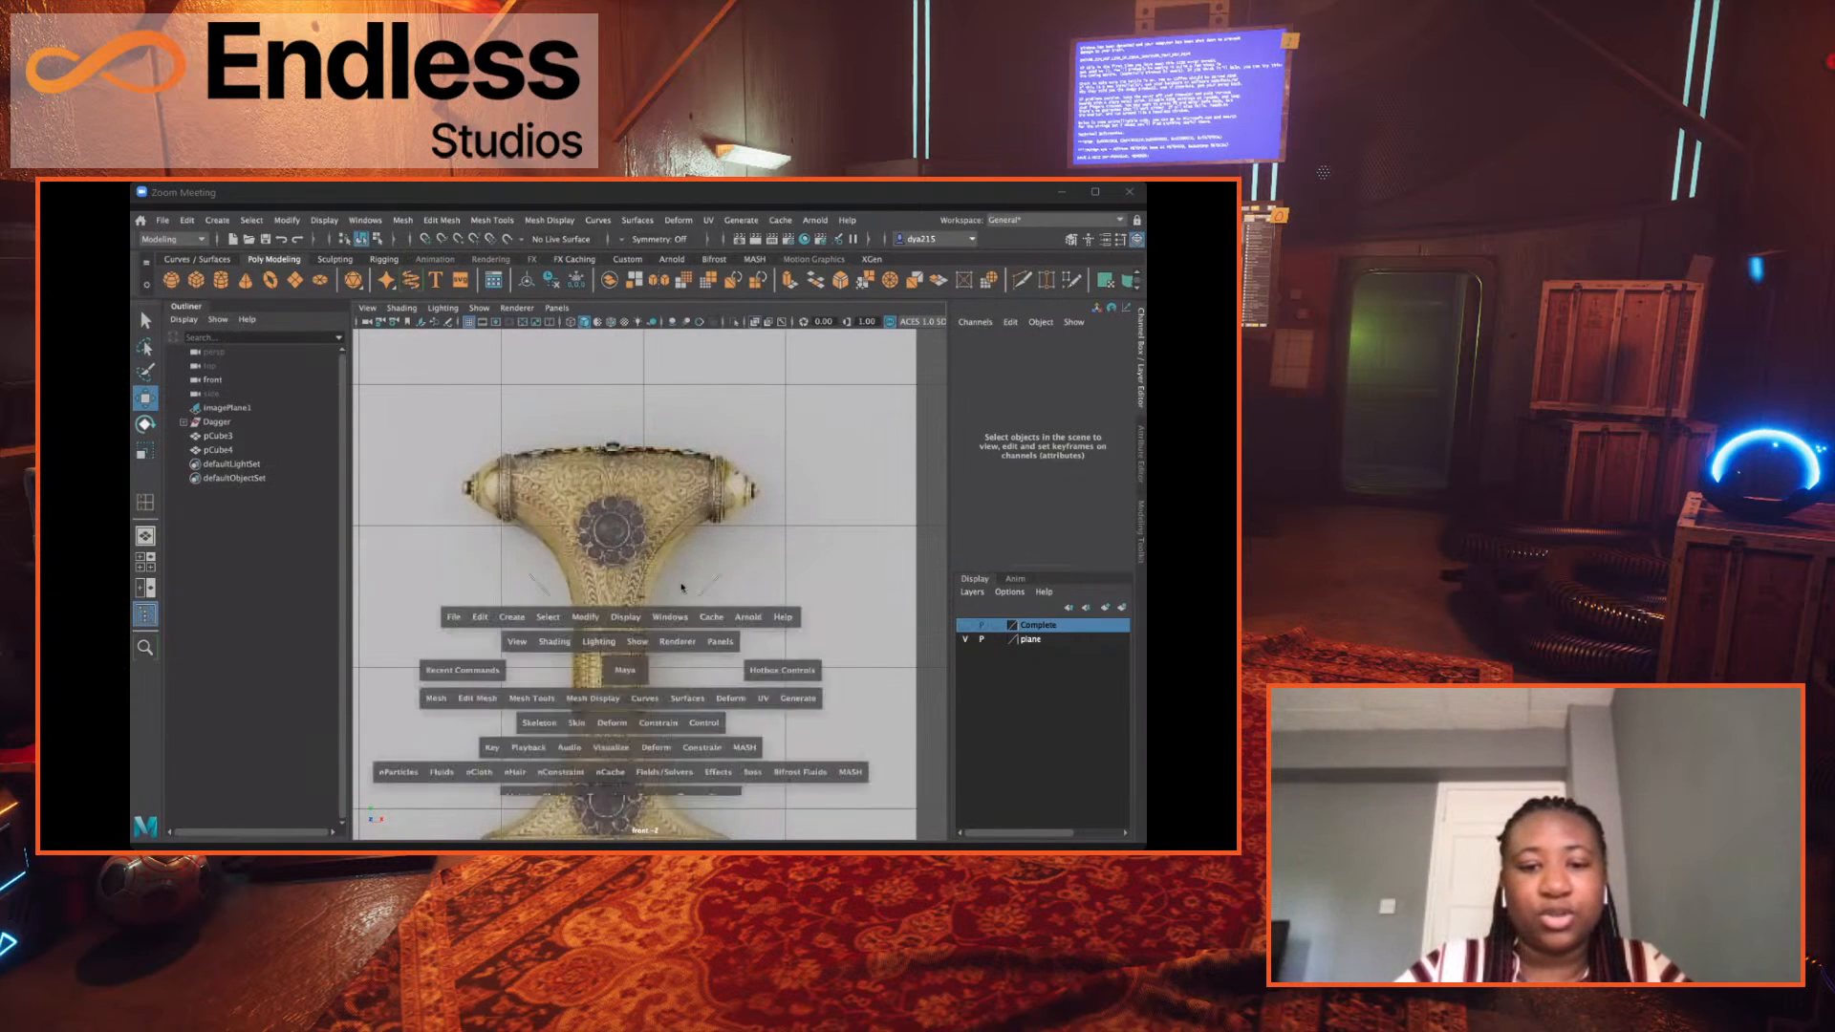
key(space)
key(space)
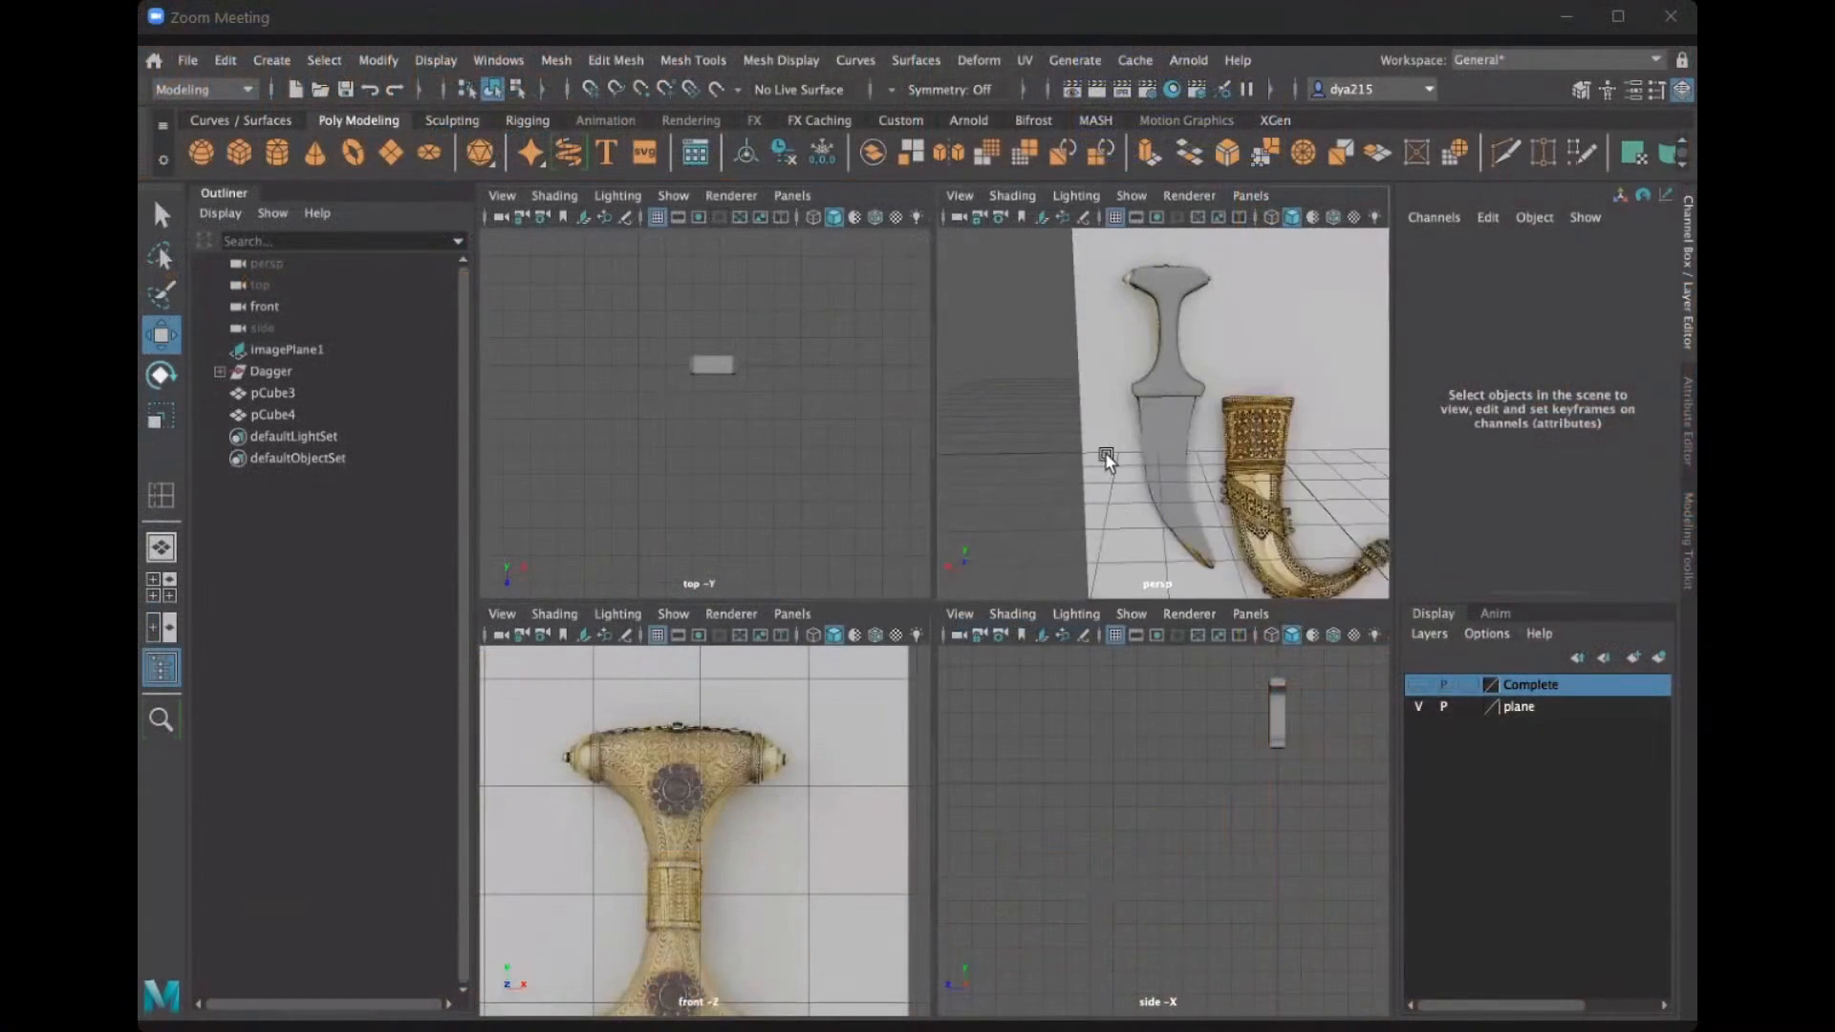
key(space)
click(1417, 706)
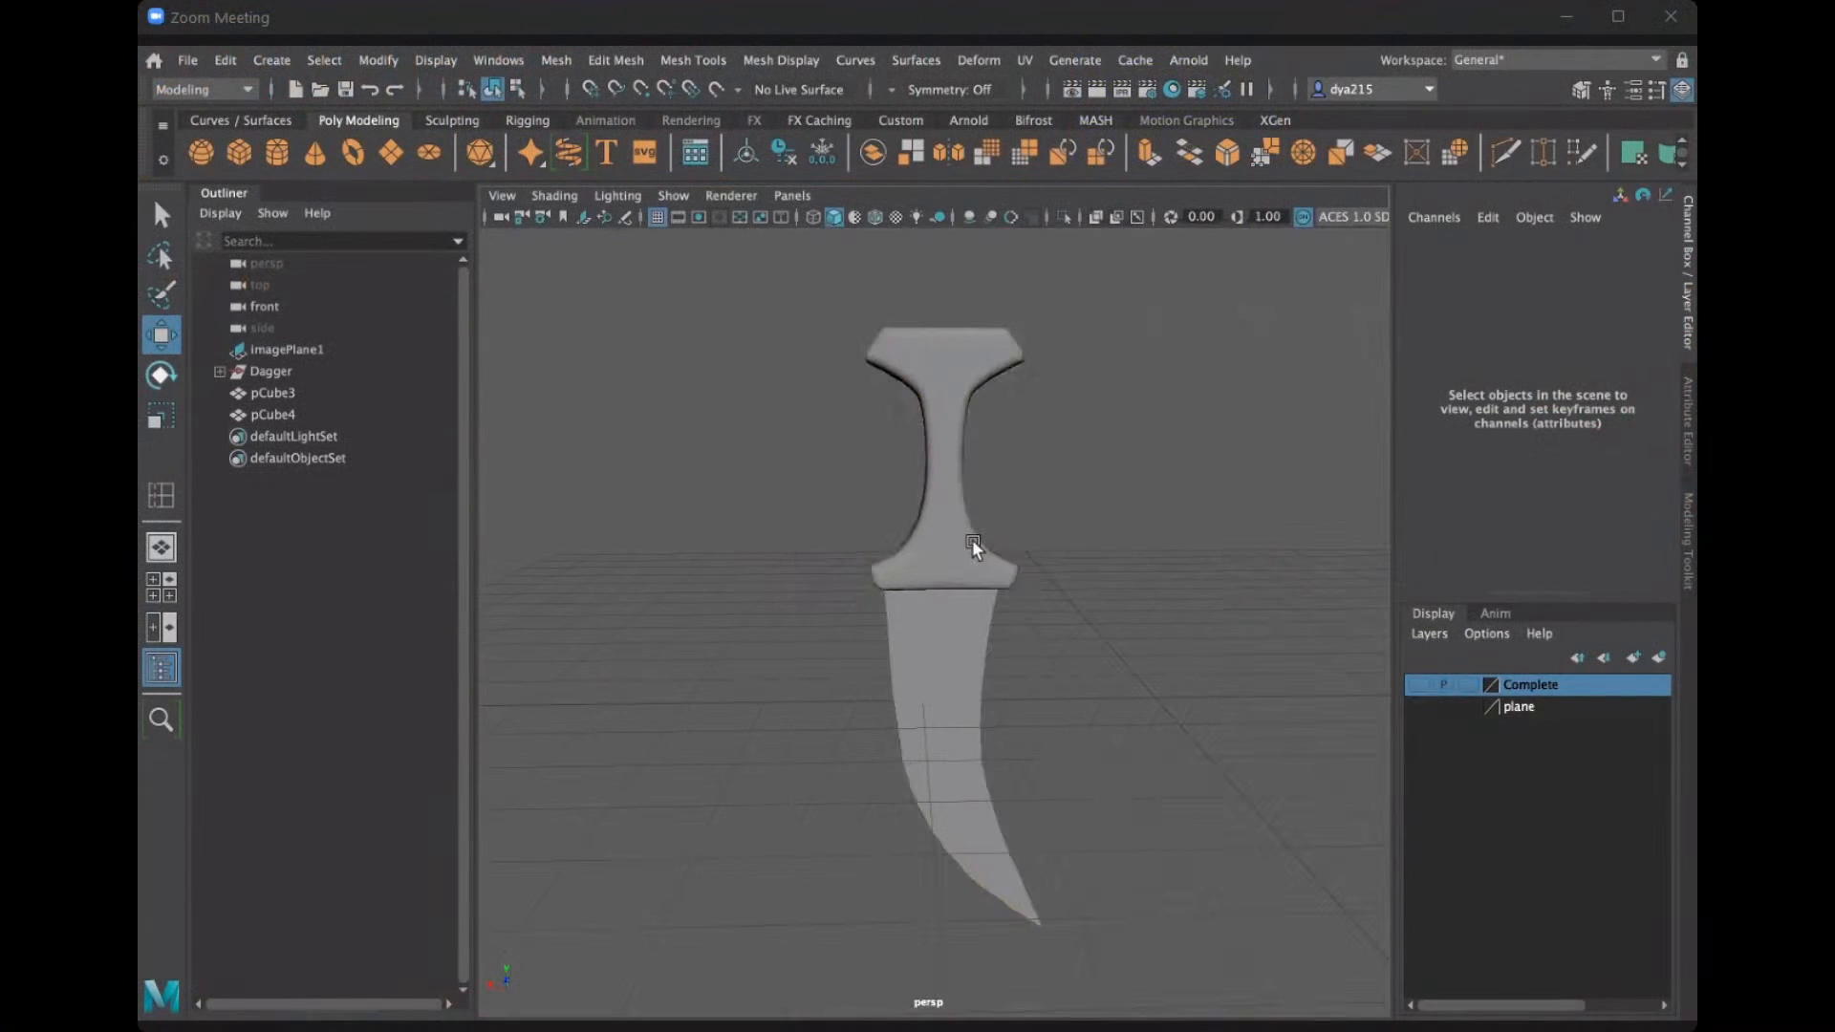
Switch the hilt to face selection and select the full band of faces around the middle of the grip.
mouse_move(1192, 541)
alt+mouse_down()
mouse_move(988, 421)
mouse_move(955, 376)
mouse_move(958, 444)
alt+mouse_up()
click(945, 441)
scroll(944, 441, up, 3)
scroll(944, 441, up, 2)
alt+middle_drag(958, 443, 955, 496)
alt+middle_drag(954, 317, 958, 399)
scroll(920, 623, up, 5)
alt+middle_drag(920, 623, 920, 631)
alt+middle_drag(902, 260, 866, 403)
right_drag(901, 360, 882, 424)
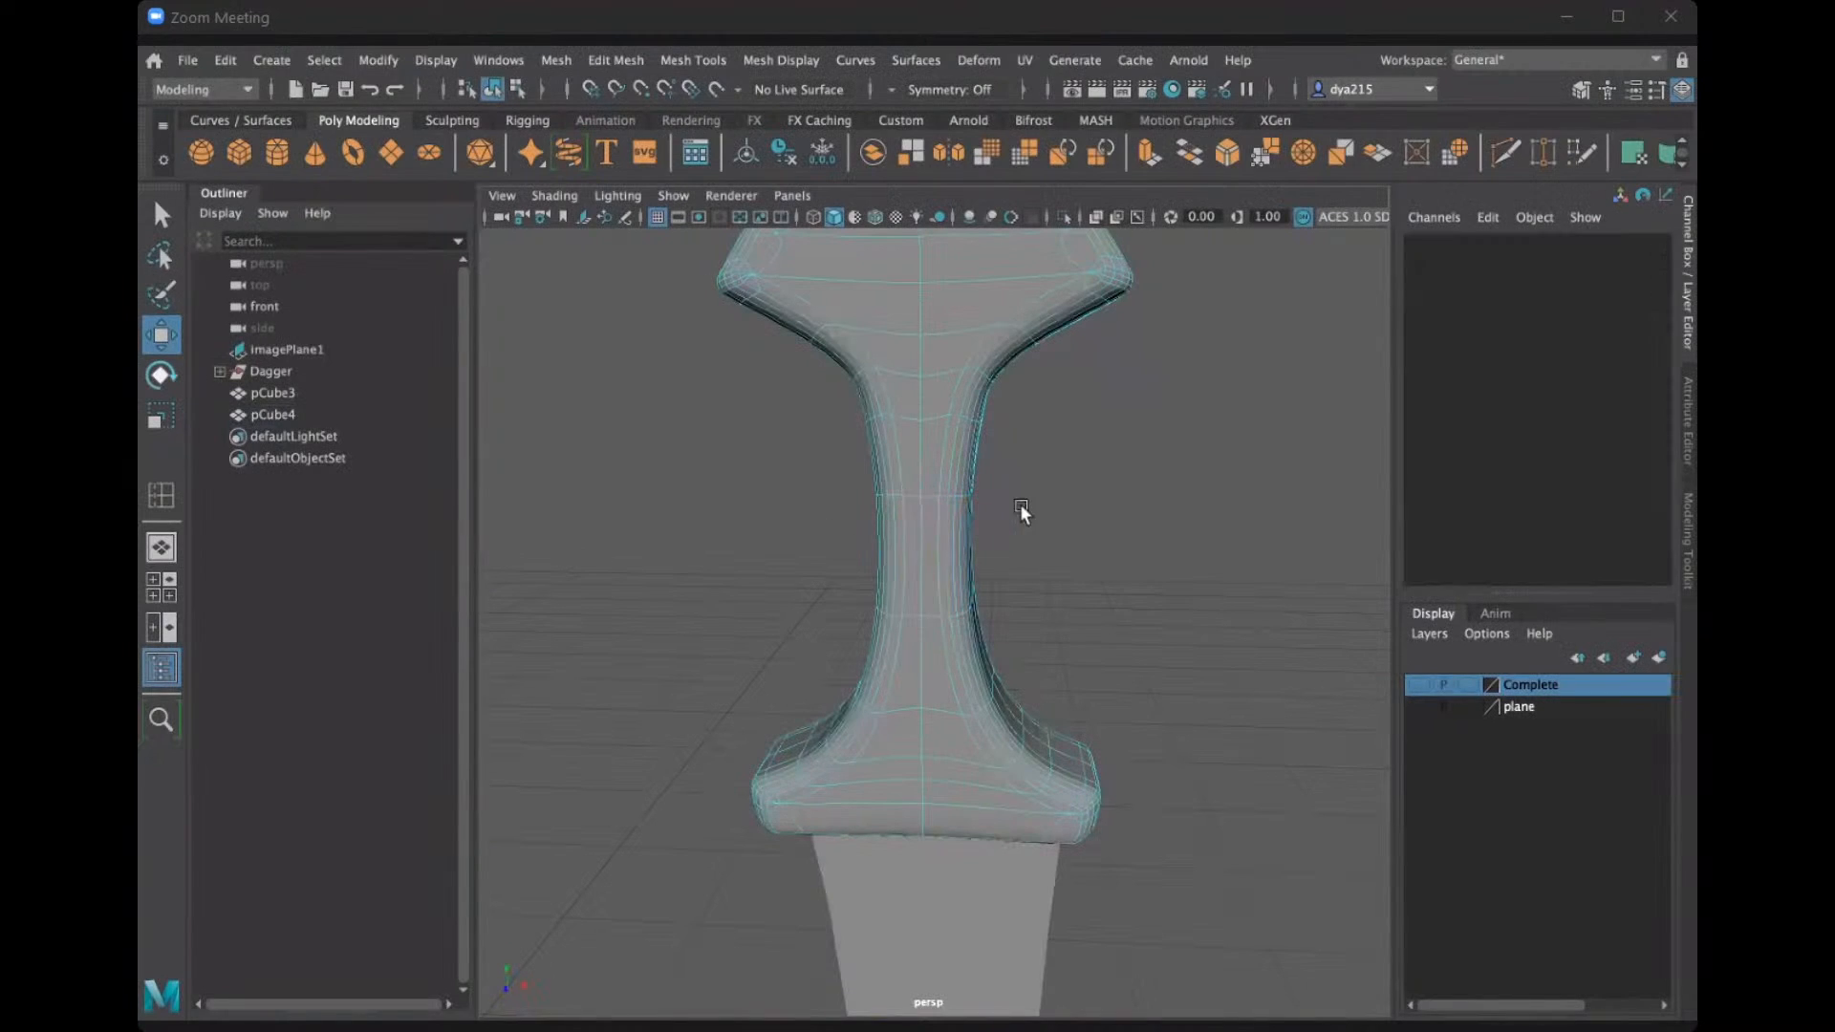
alt+drag(1024, 490, 1029, 486)
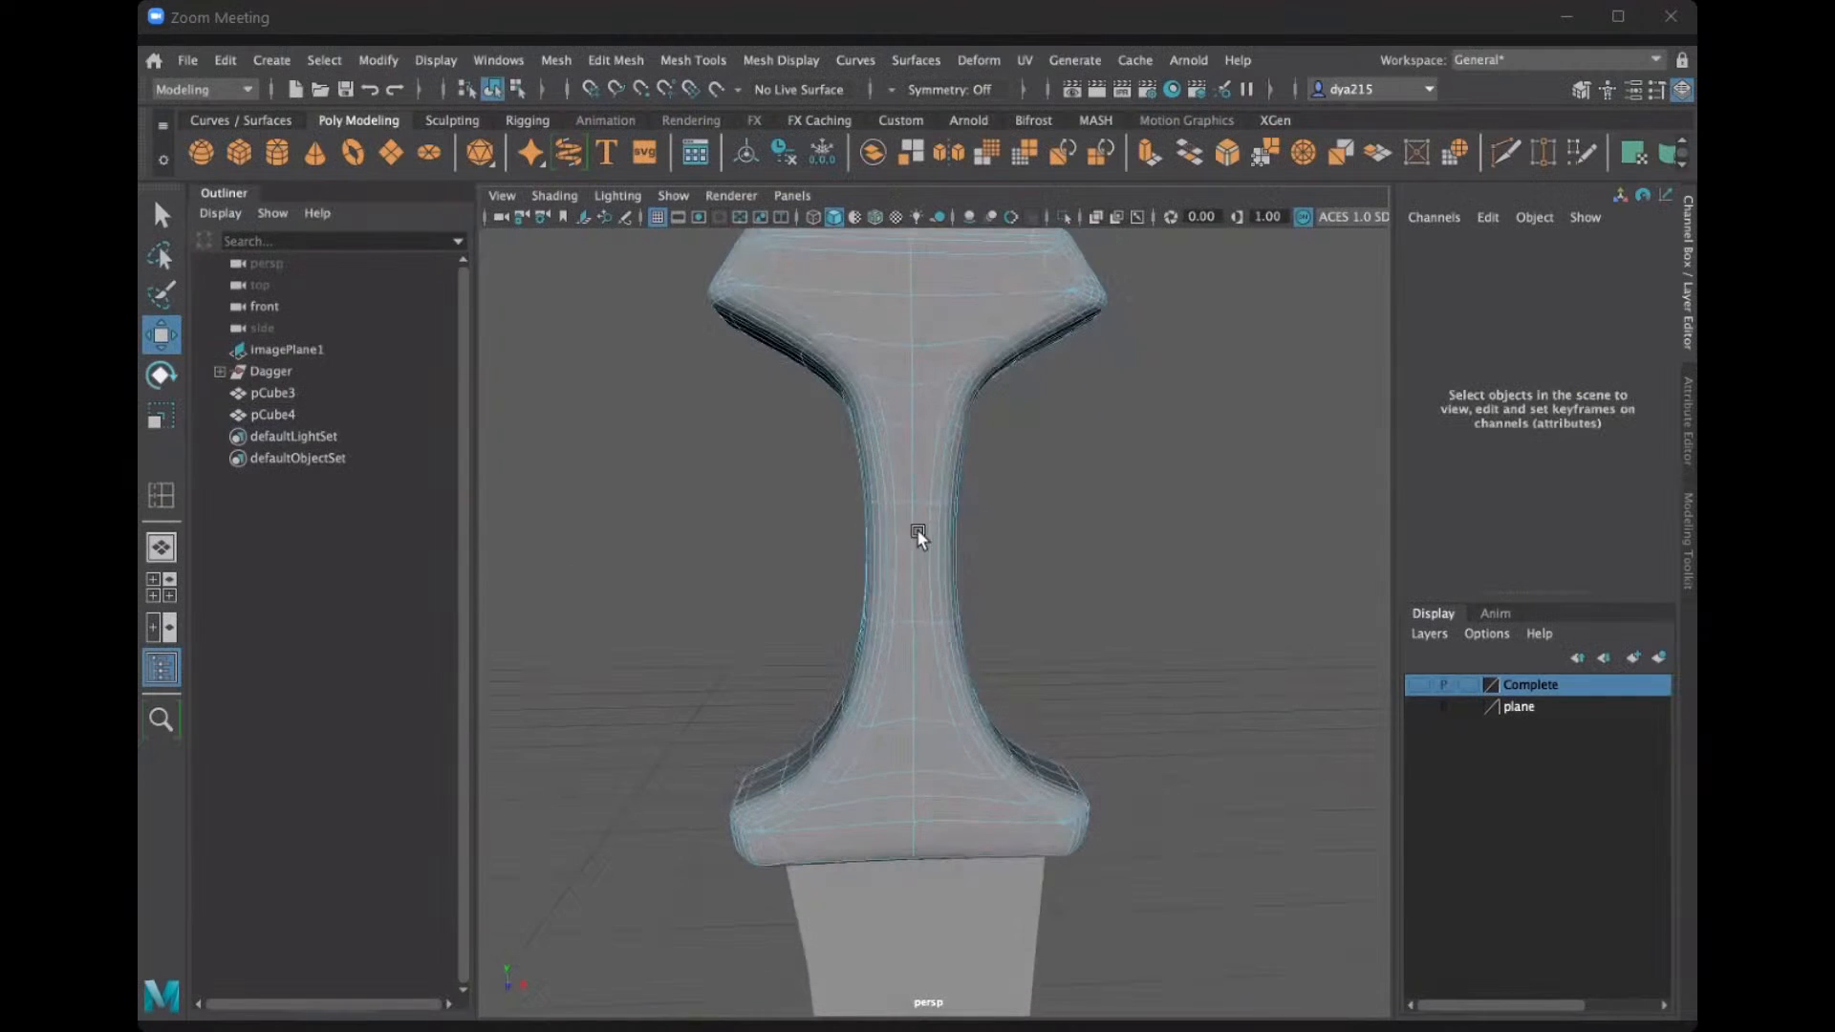
alt+drag(820, 545, 1067, 592)
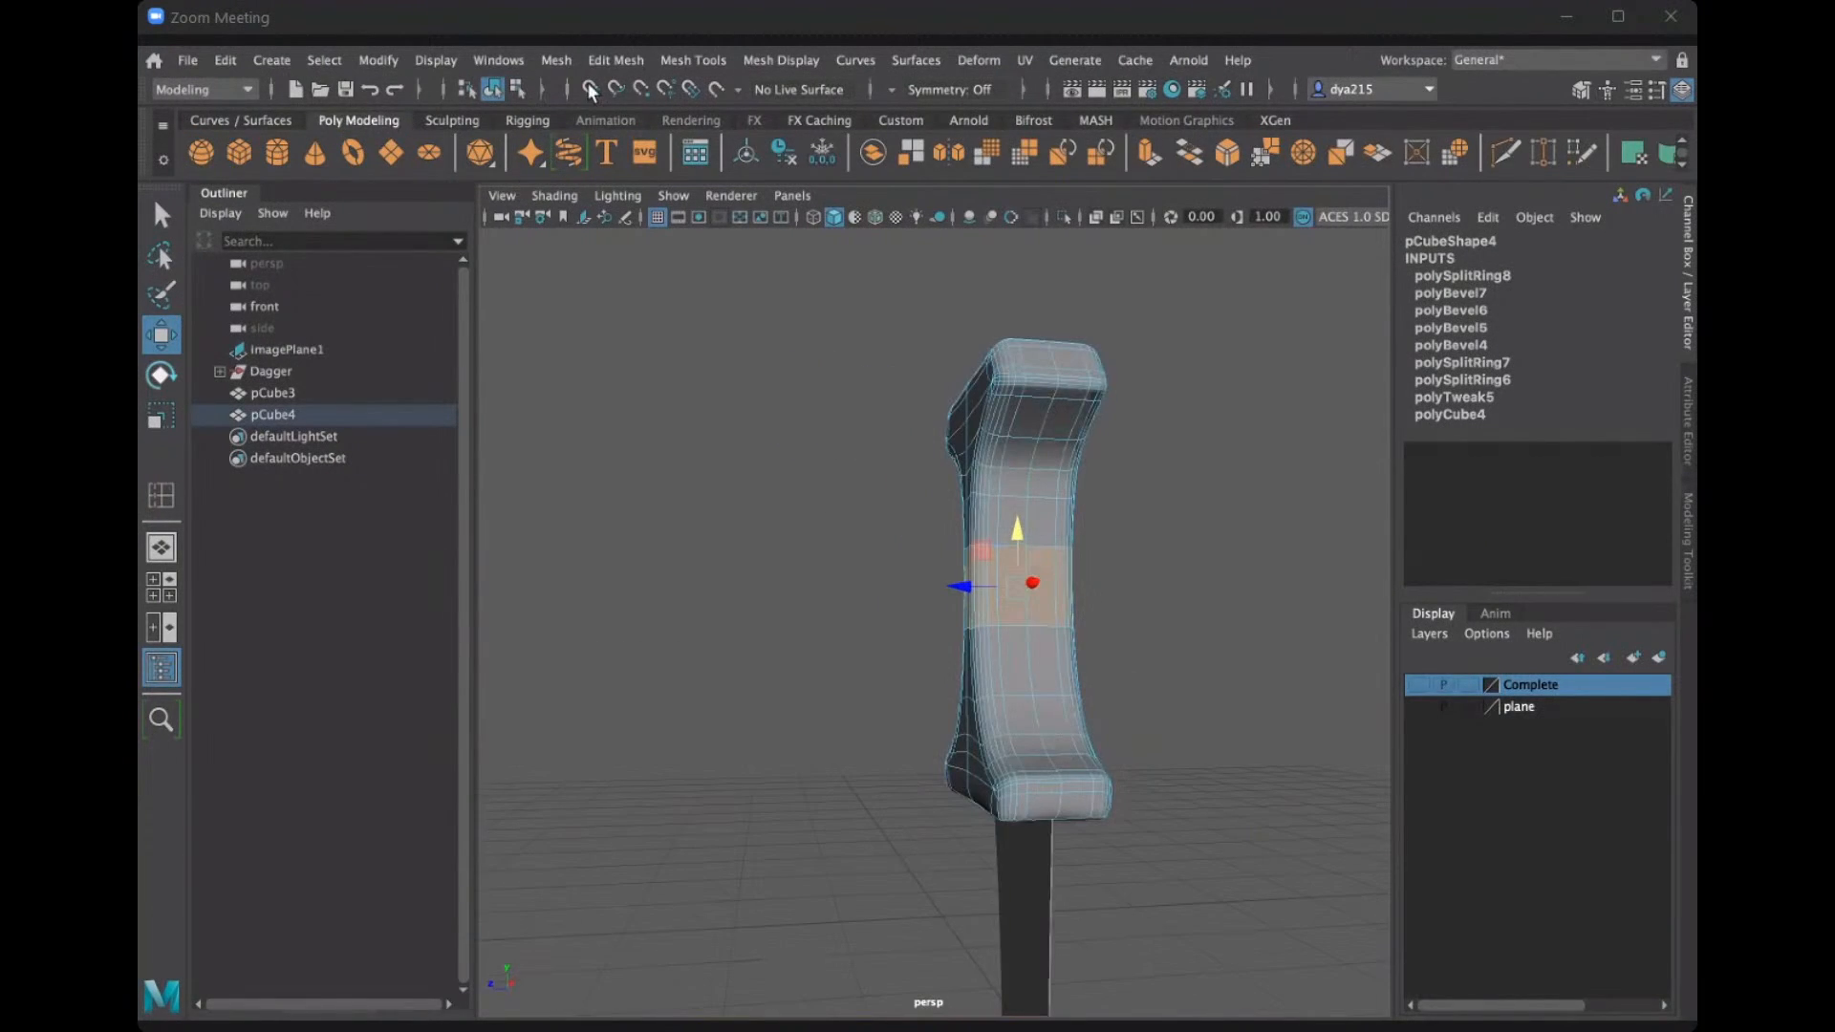
Extrude the selected band of grip faces outward with a thickness of 0.5, working in the unsmoothed display.
click(611, 63)
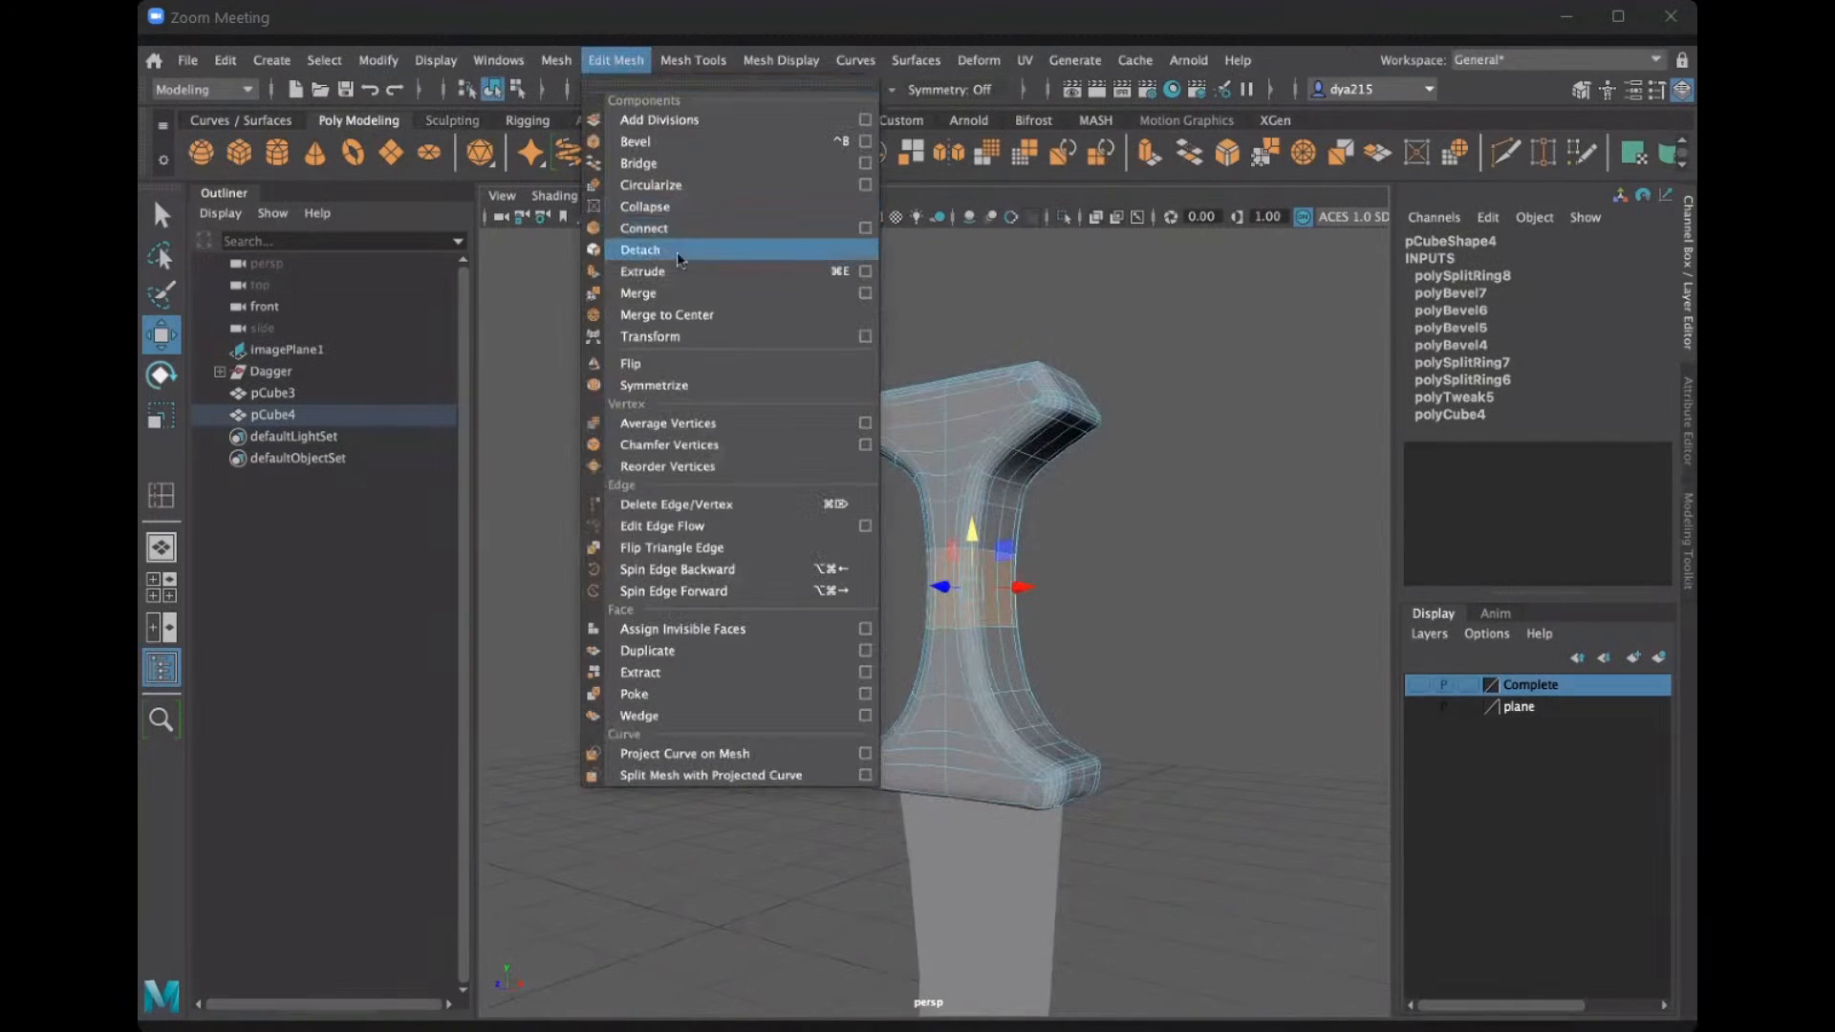
click(666, 273)
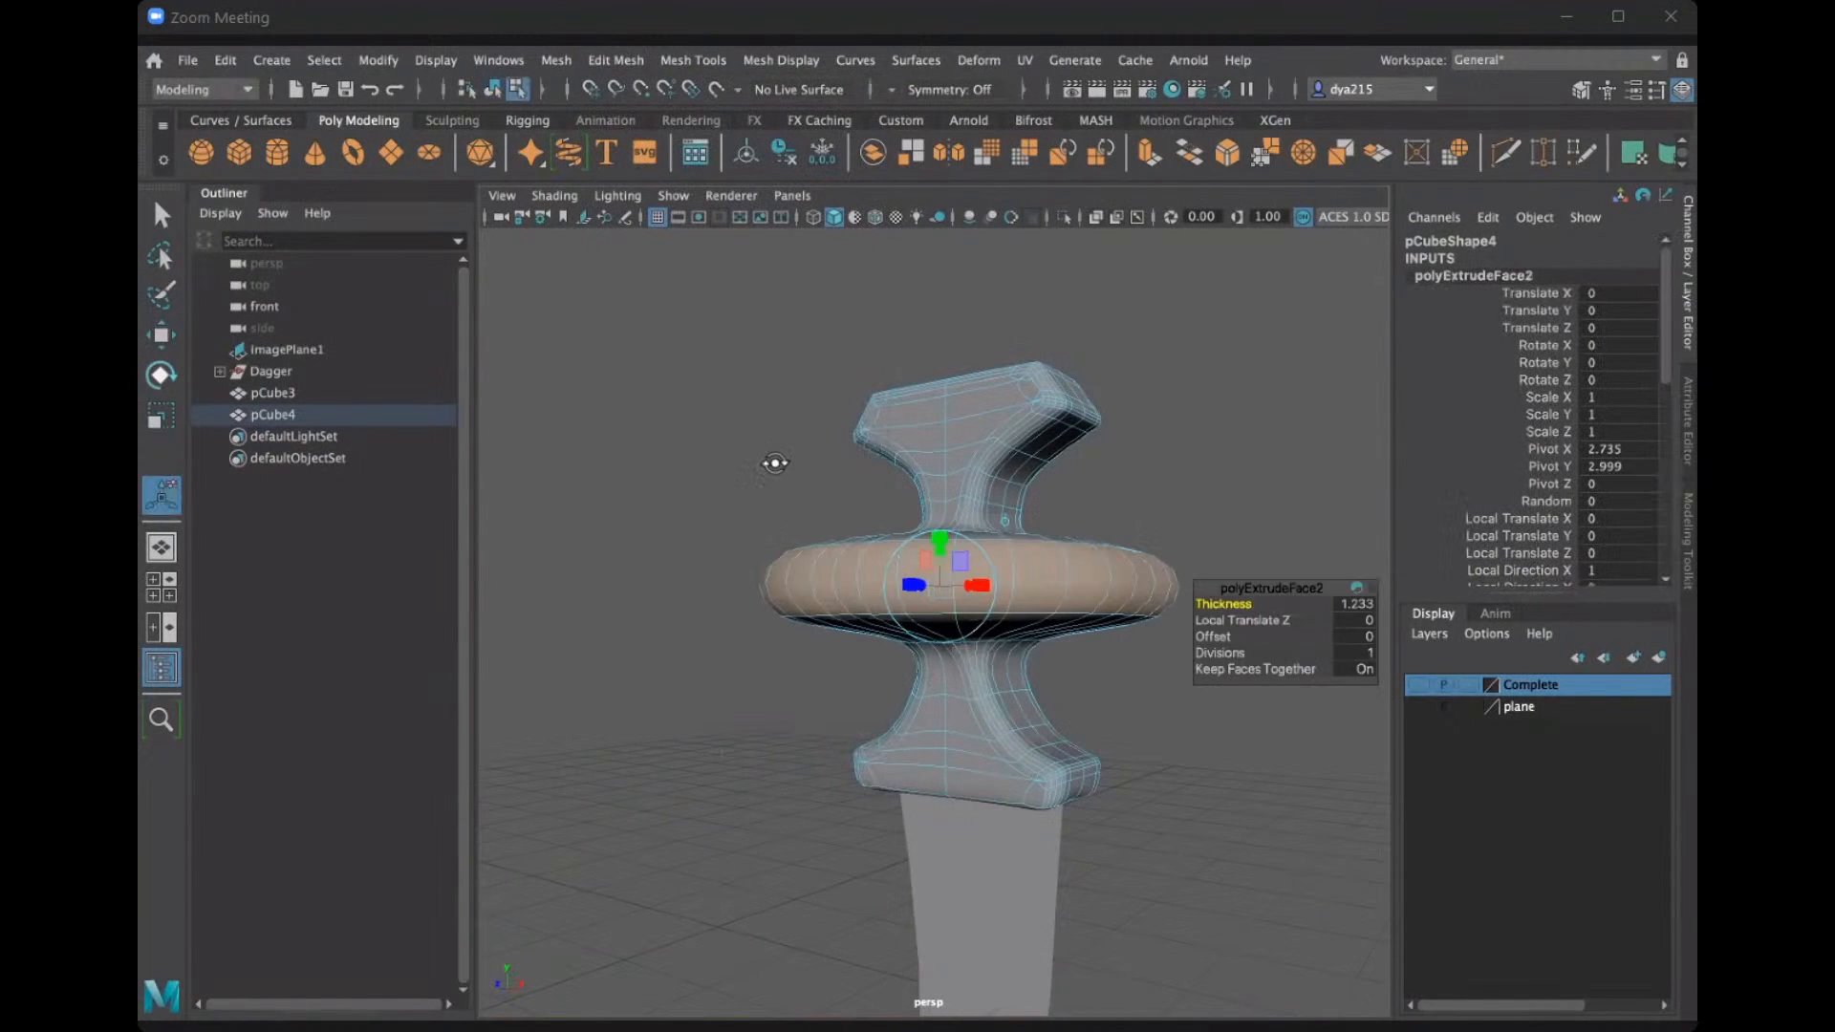
alt+drag(800, 467, 1213, 489)
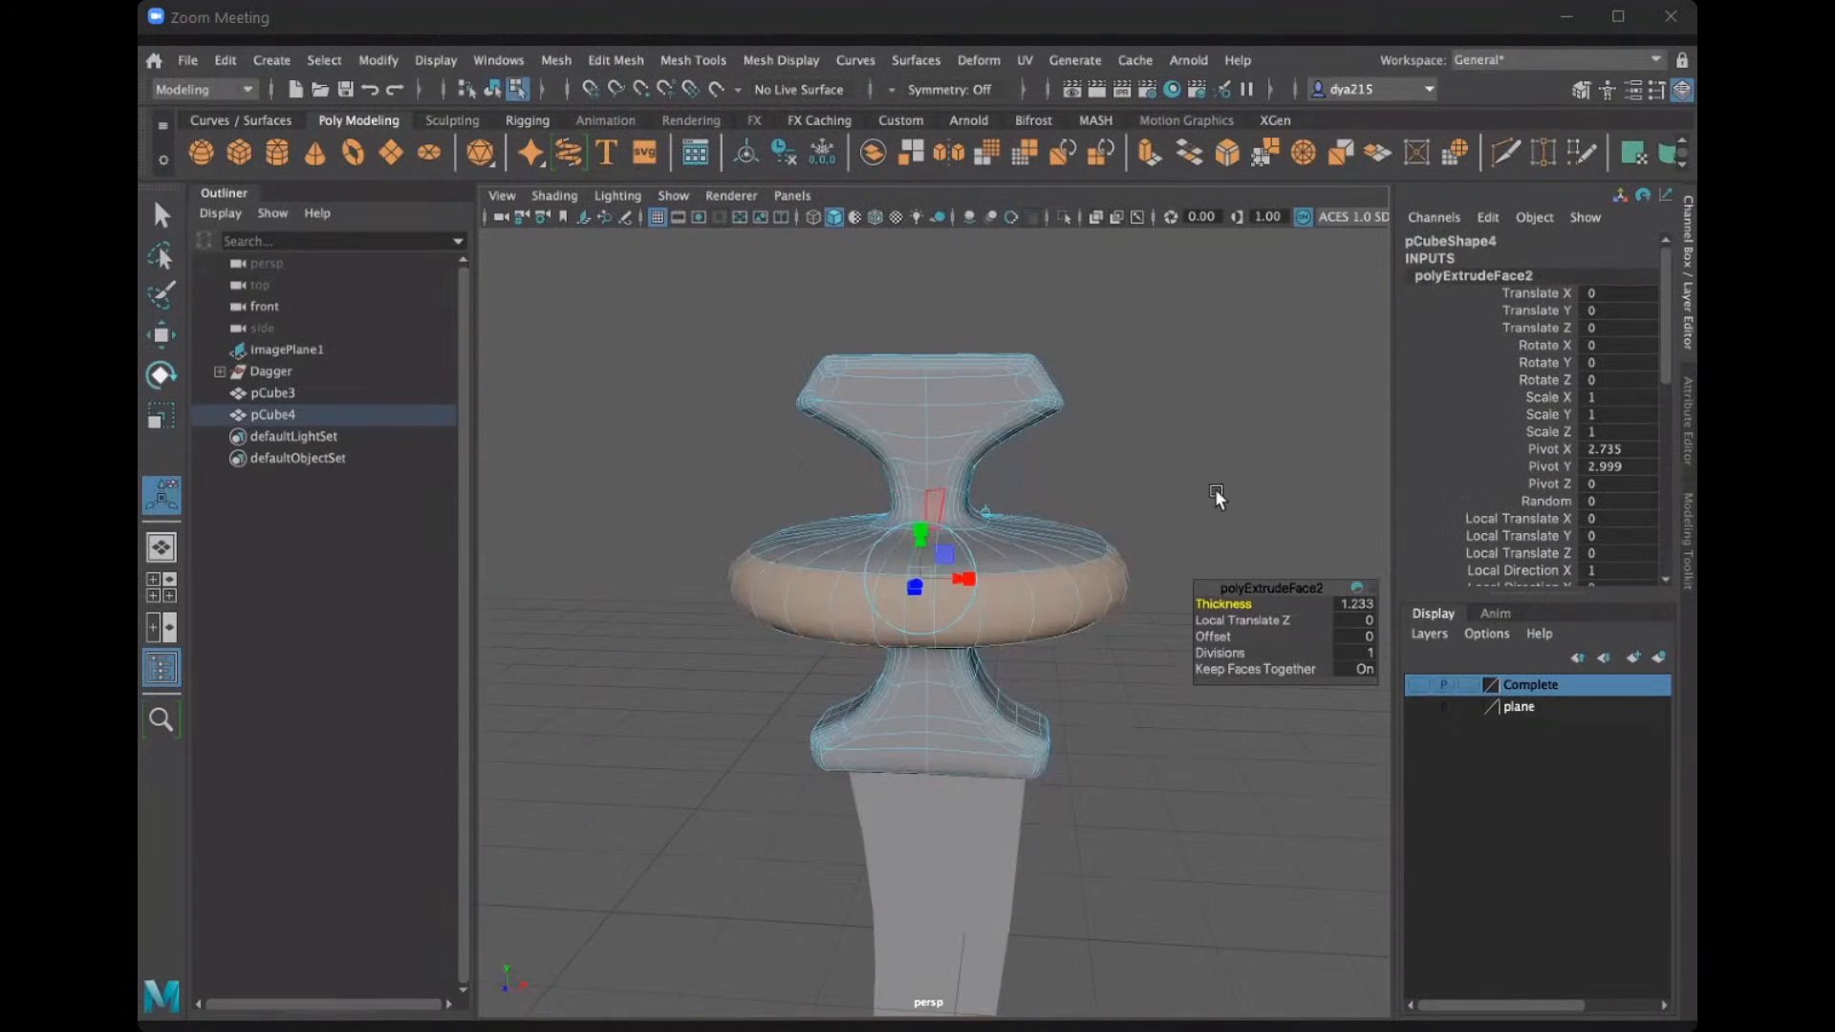
click(958, 554)
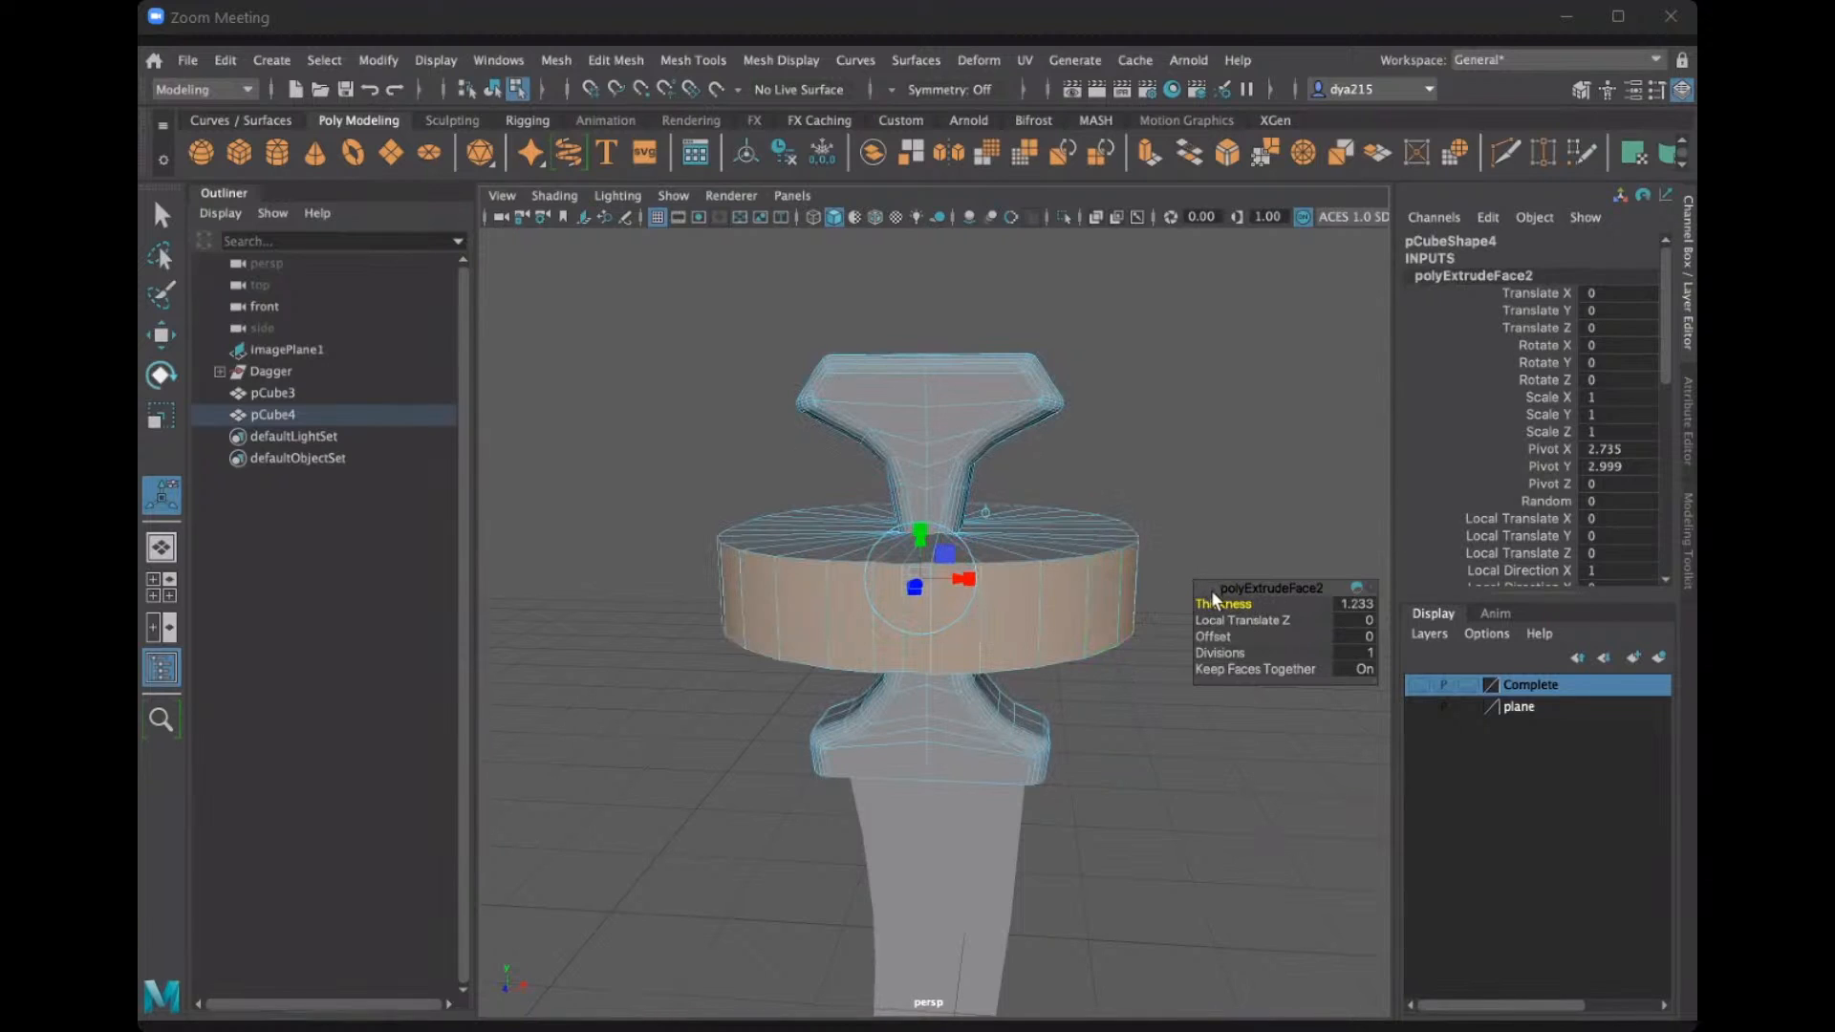
drag(1214, 603, 1209, 603)
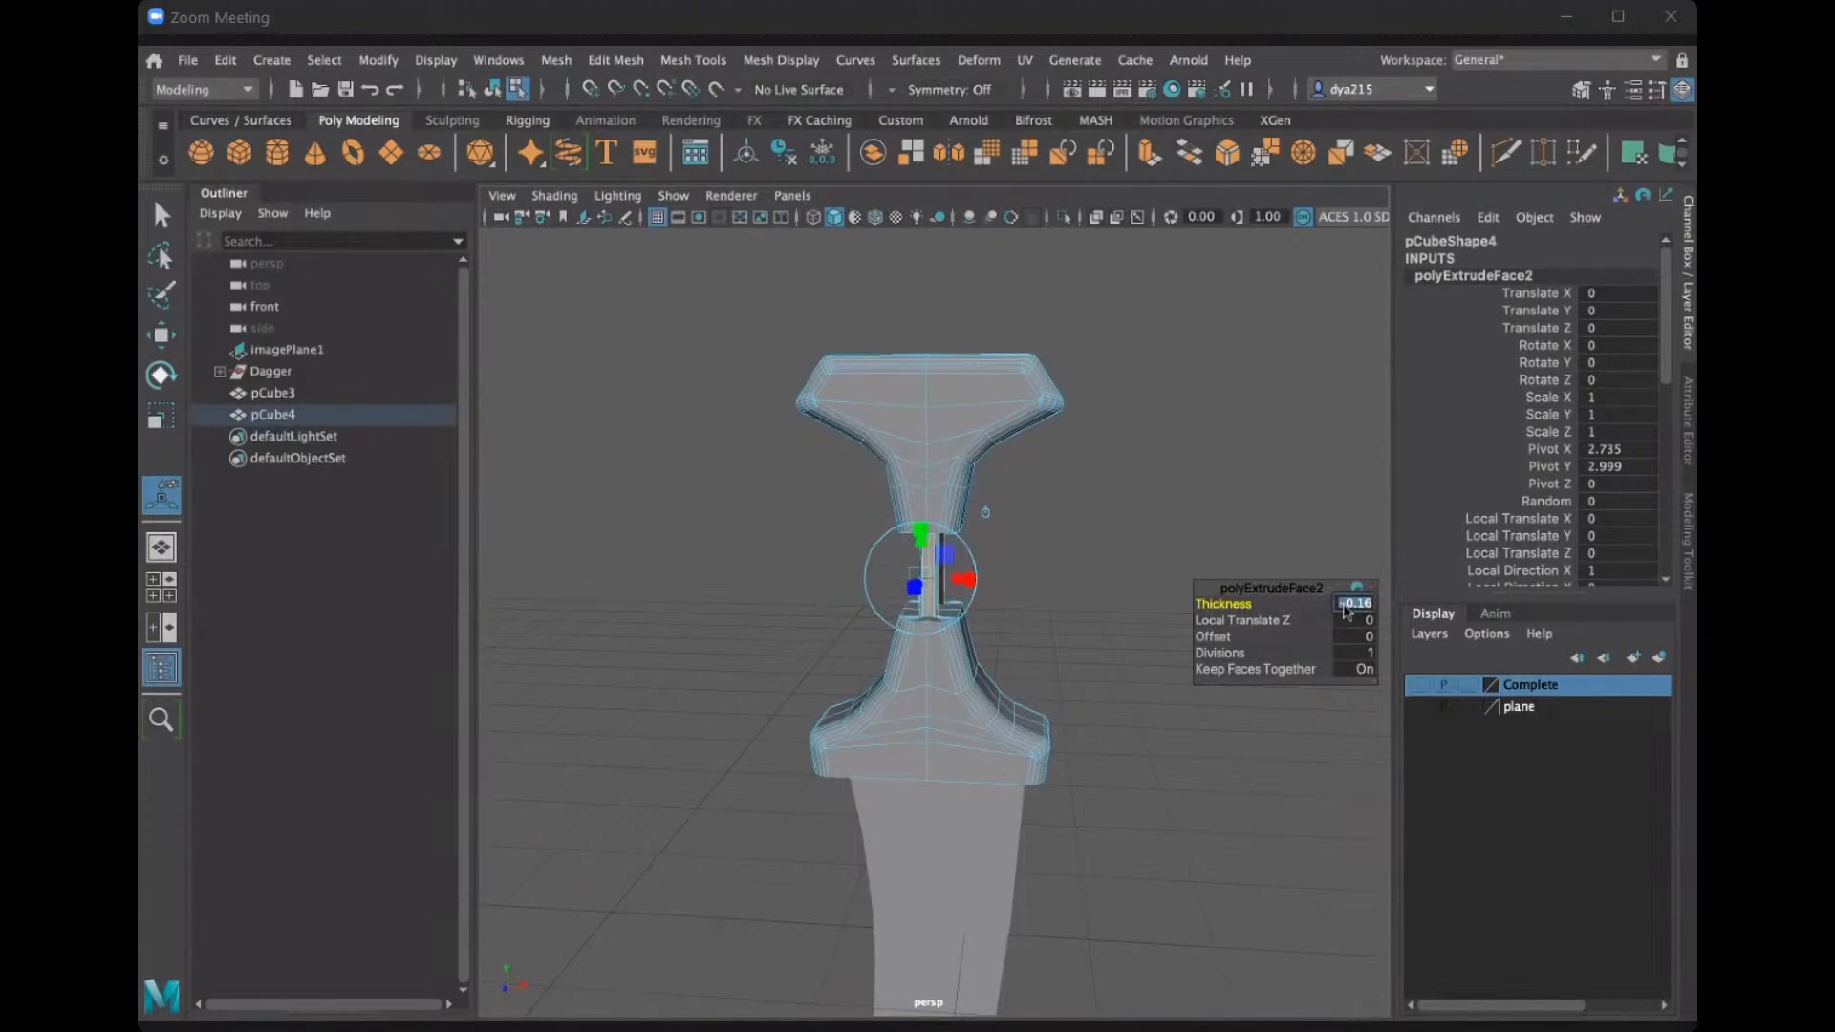
text(0.5)
key(Return)
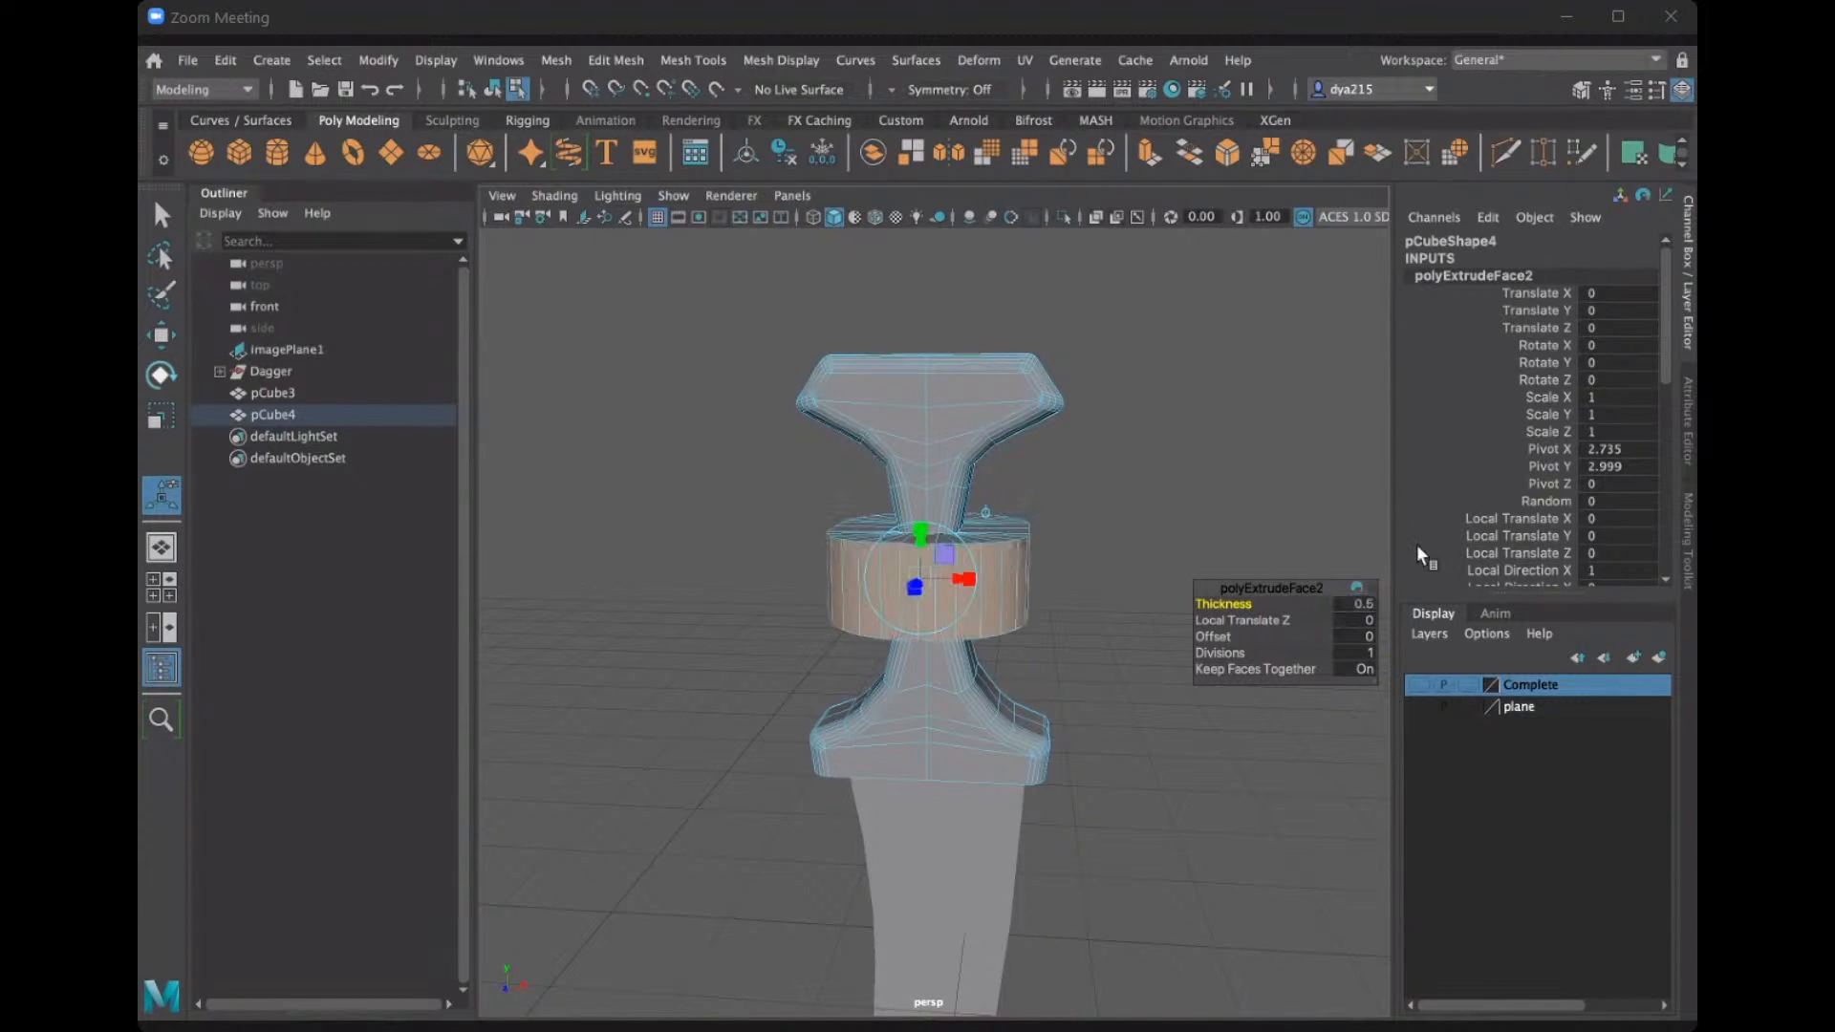
Set the grip band's extrusion thickness to 0.1 and inspect it from above.
click(1355, 610)
text(0.1)
key(Return)
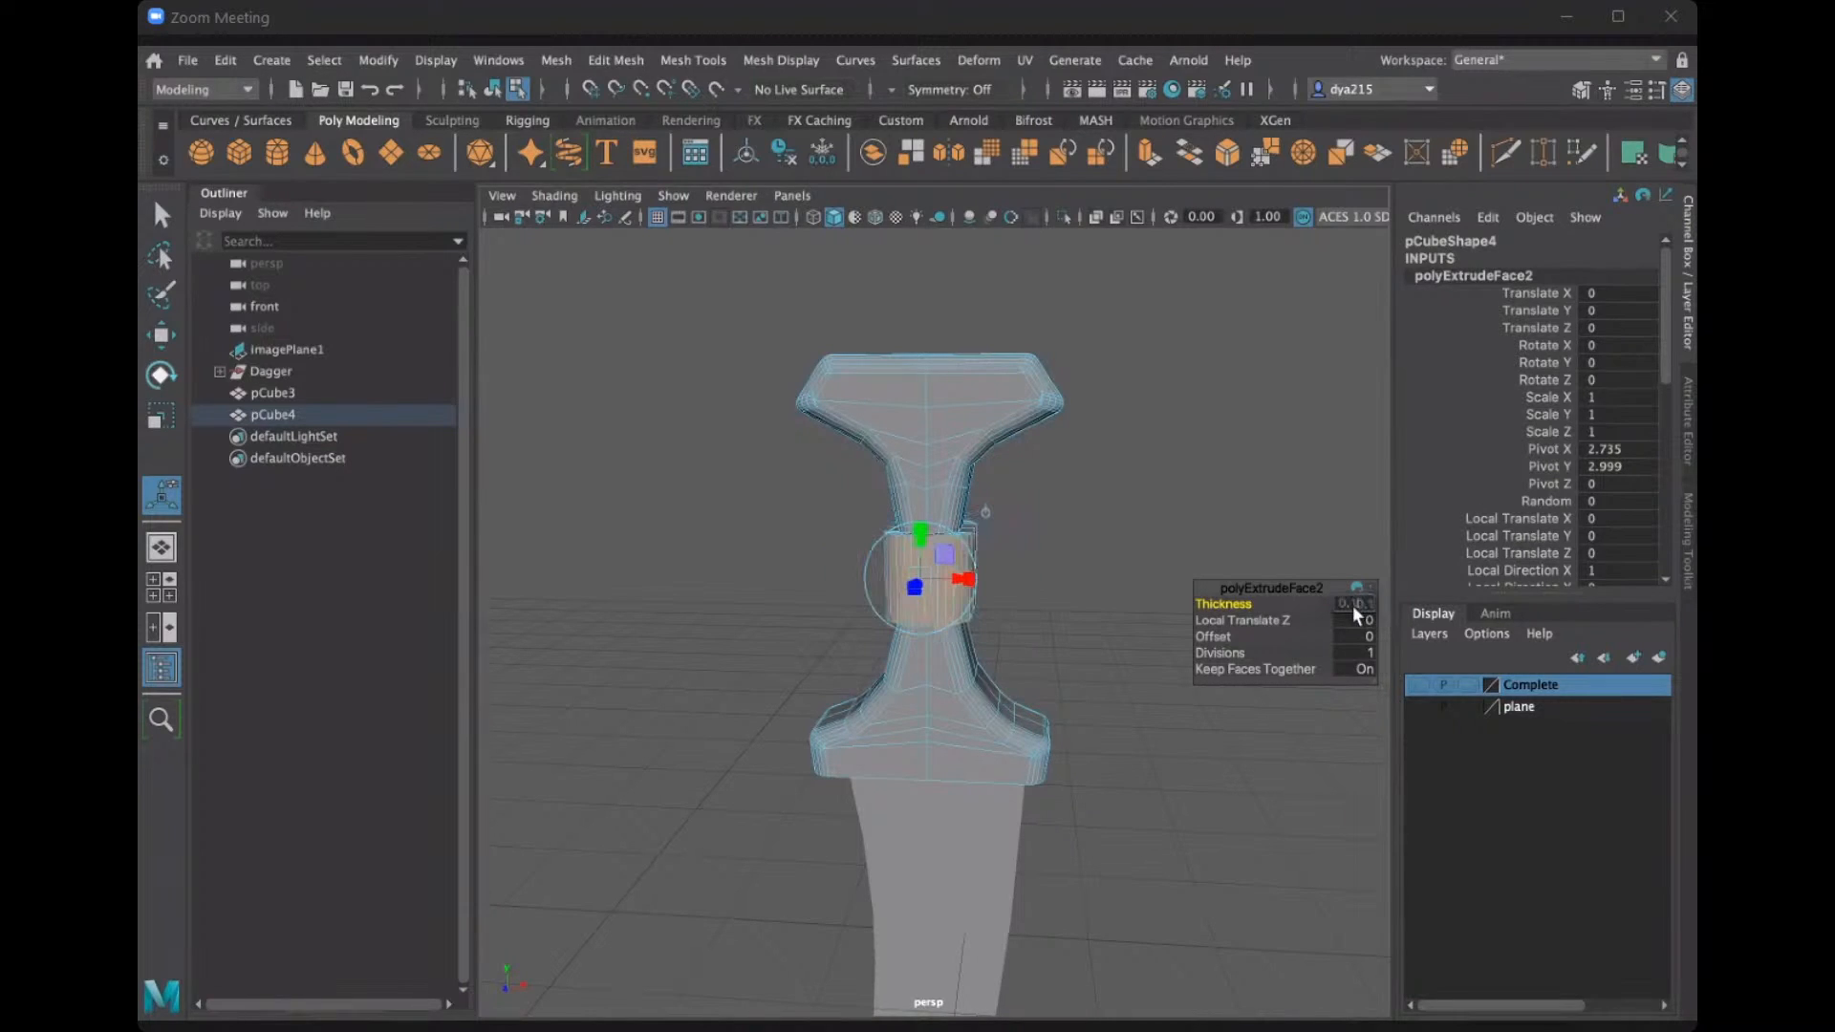
scroll(1017, 449, up, 5)
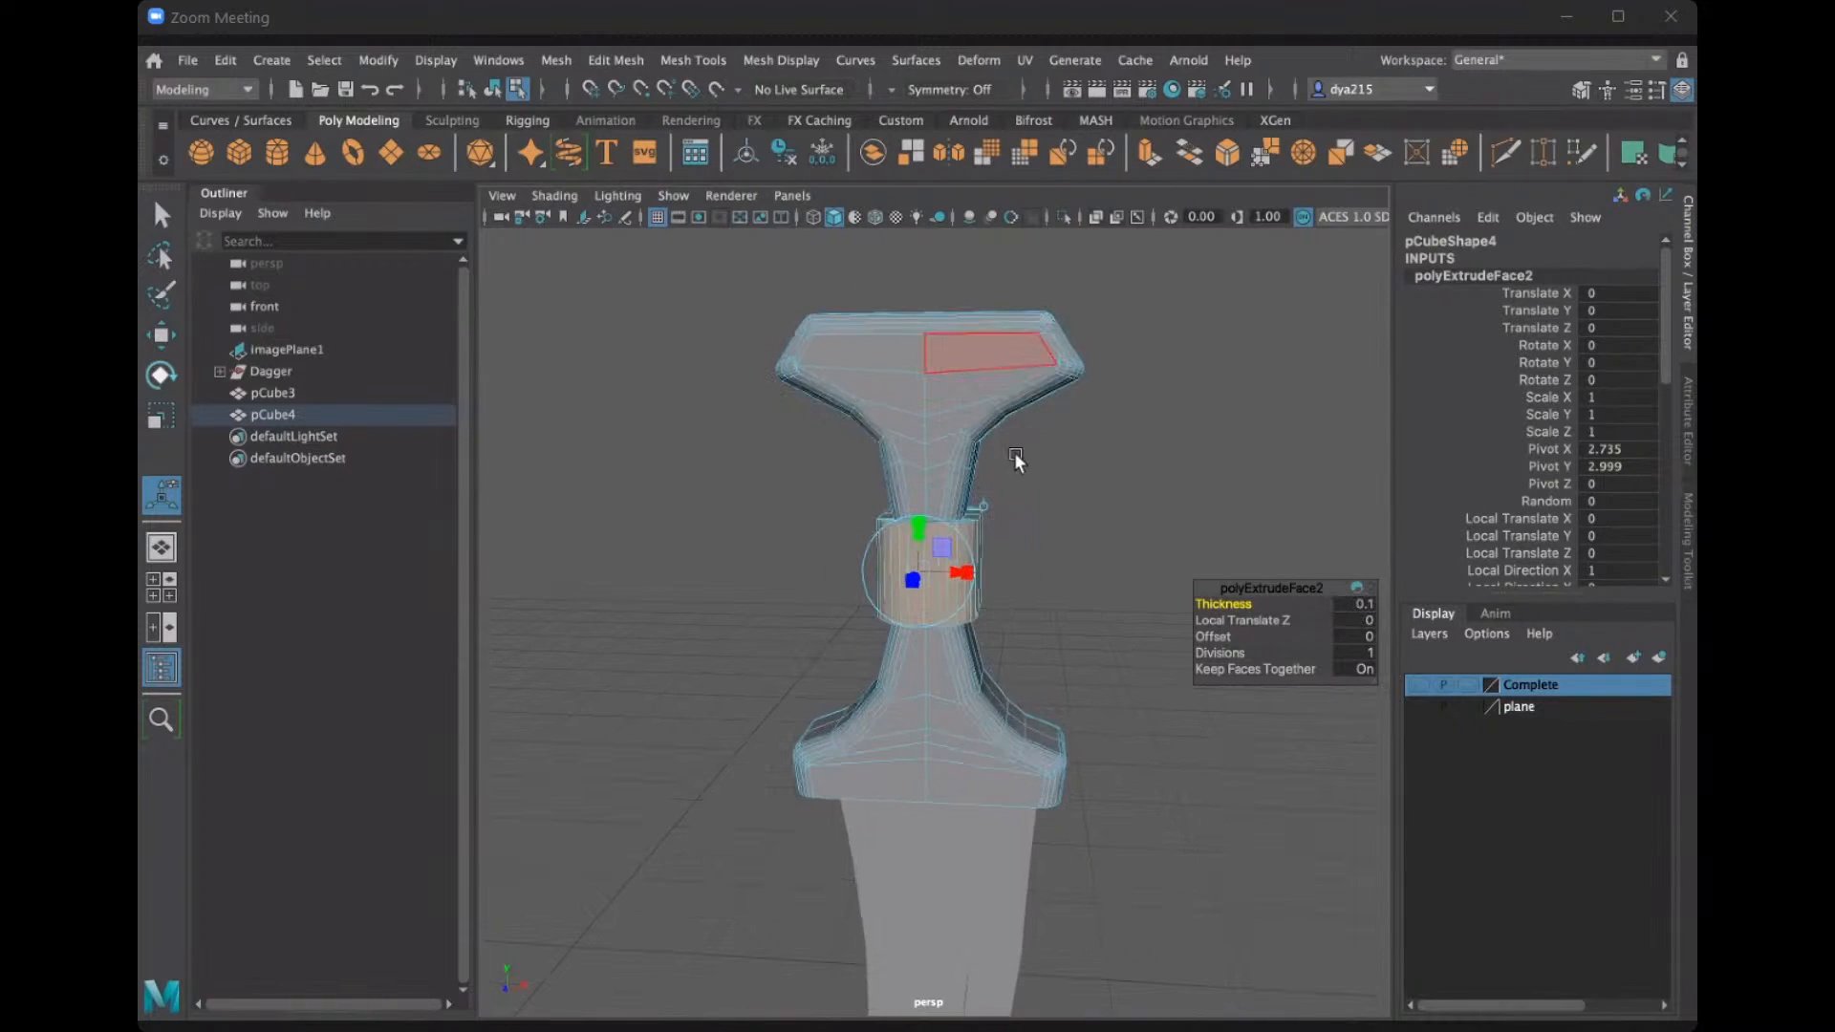
alt+drag(1127, 486, 1305, 601)
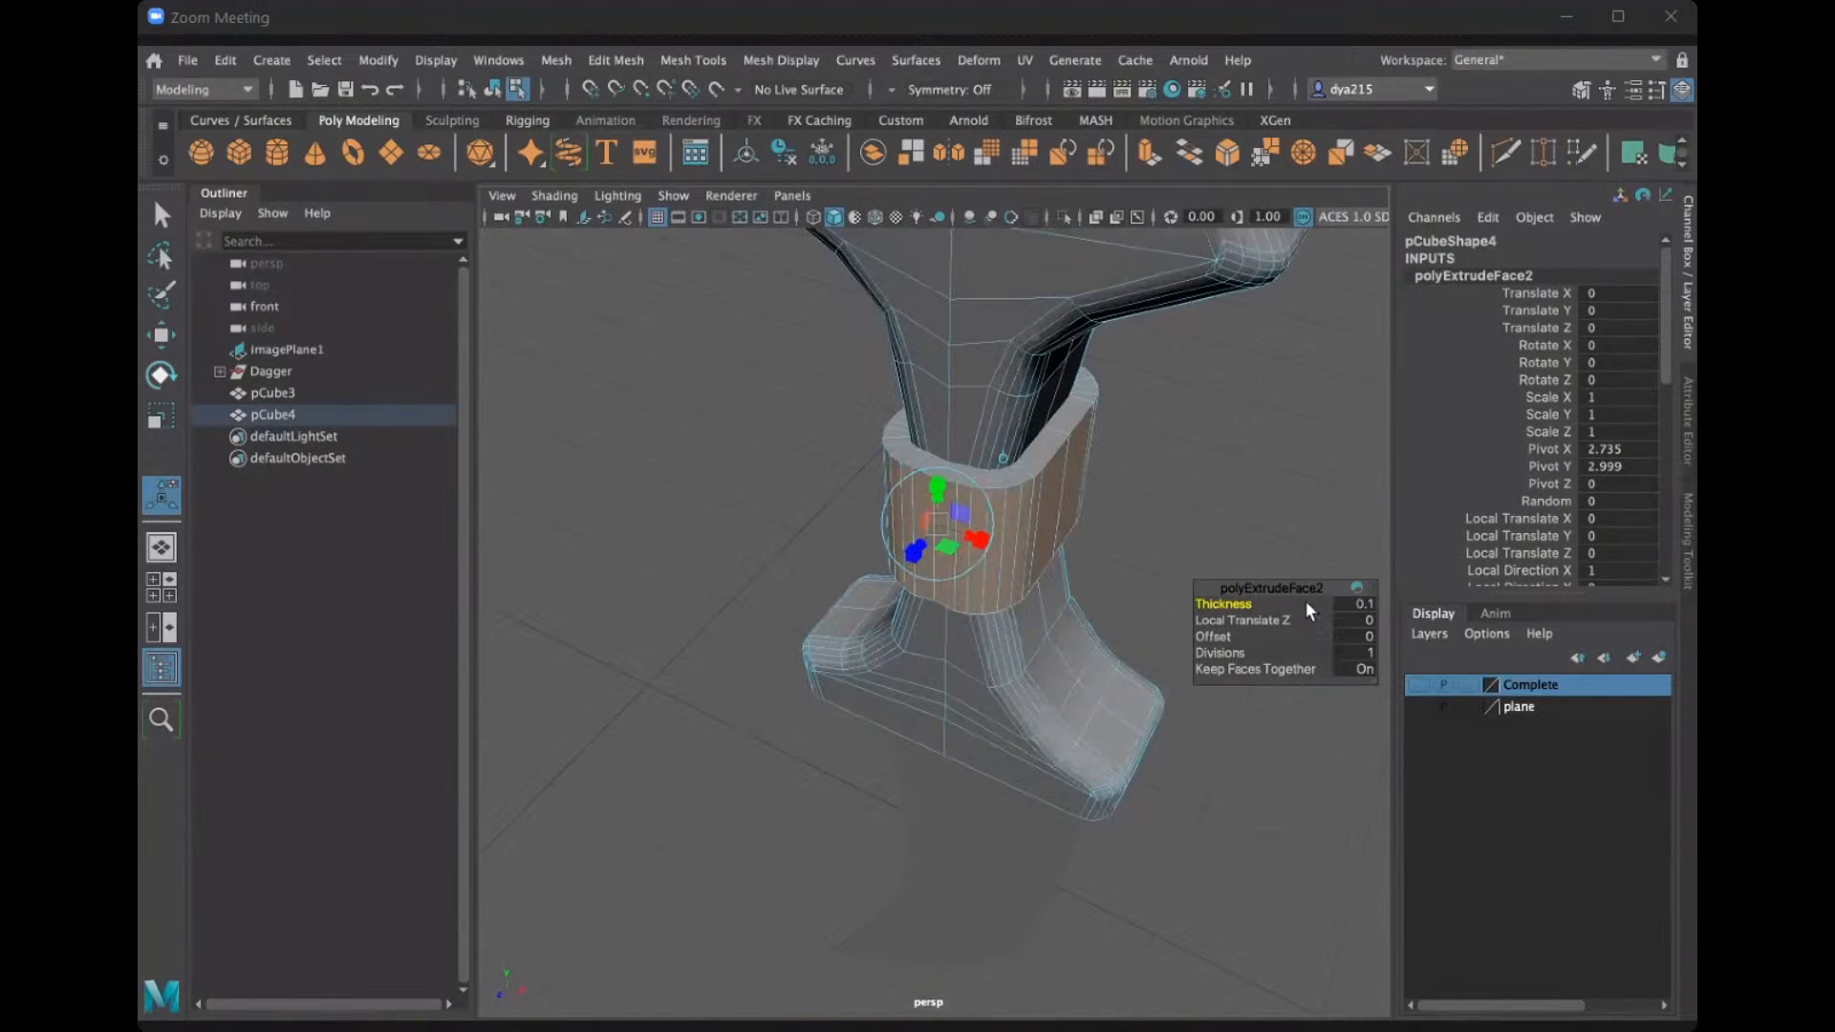
Set the grip band's extrusion thickness to 0.05, deselect the faces and check the band from the front and side.
click(1362, 608)
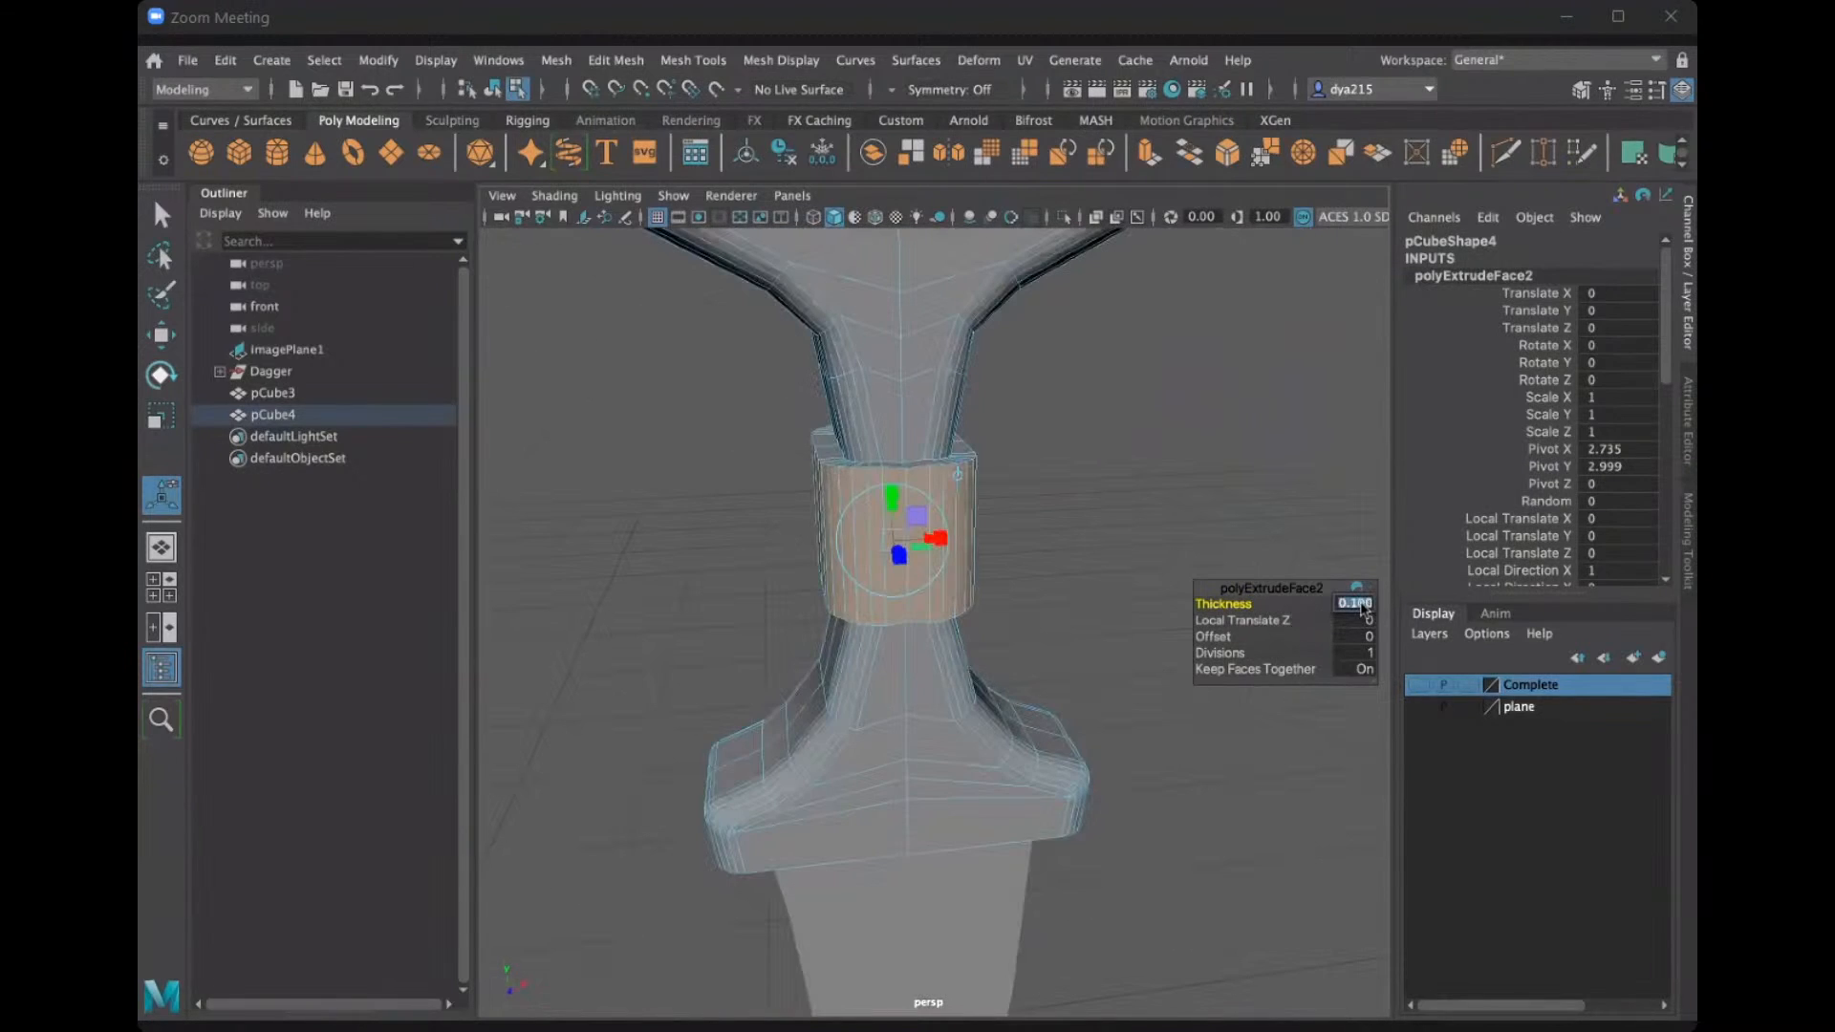
text(0.05)
key(Return)
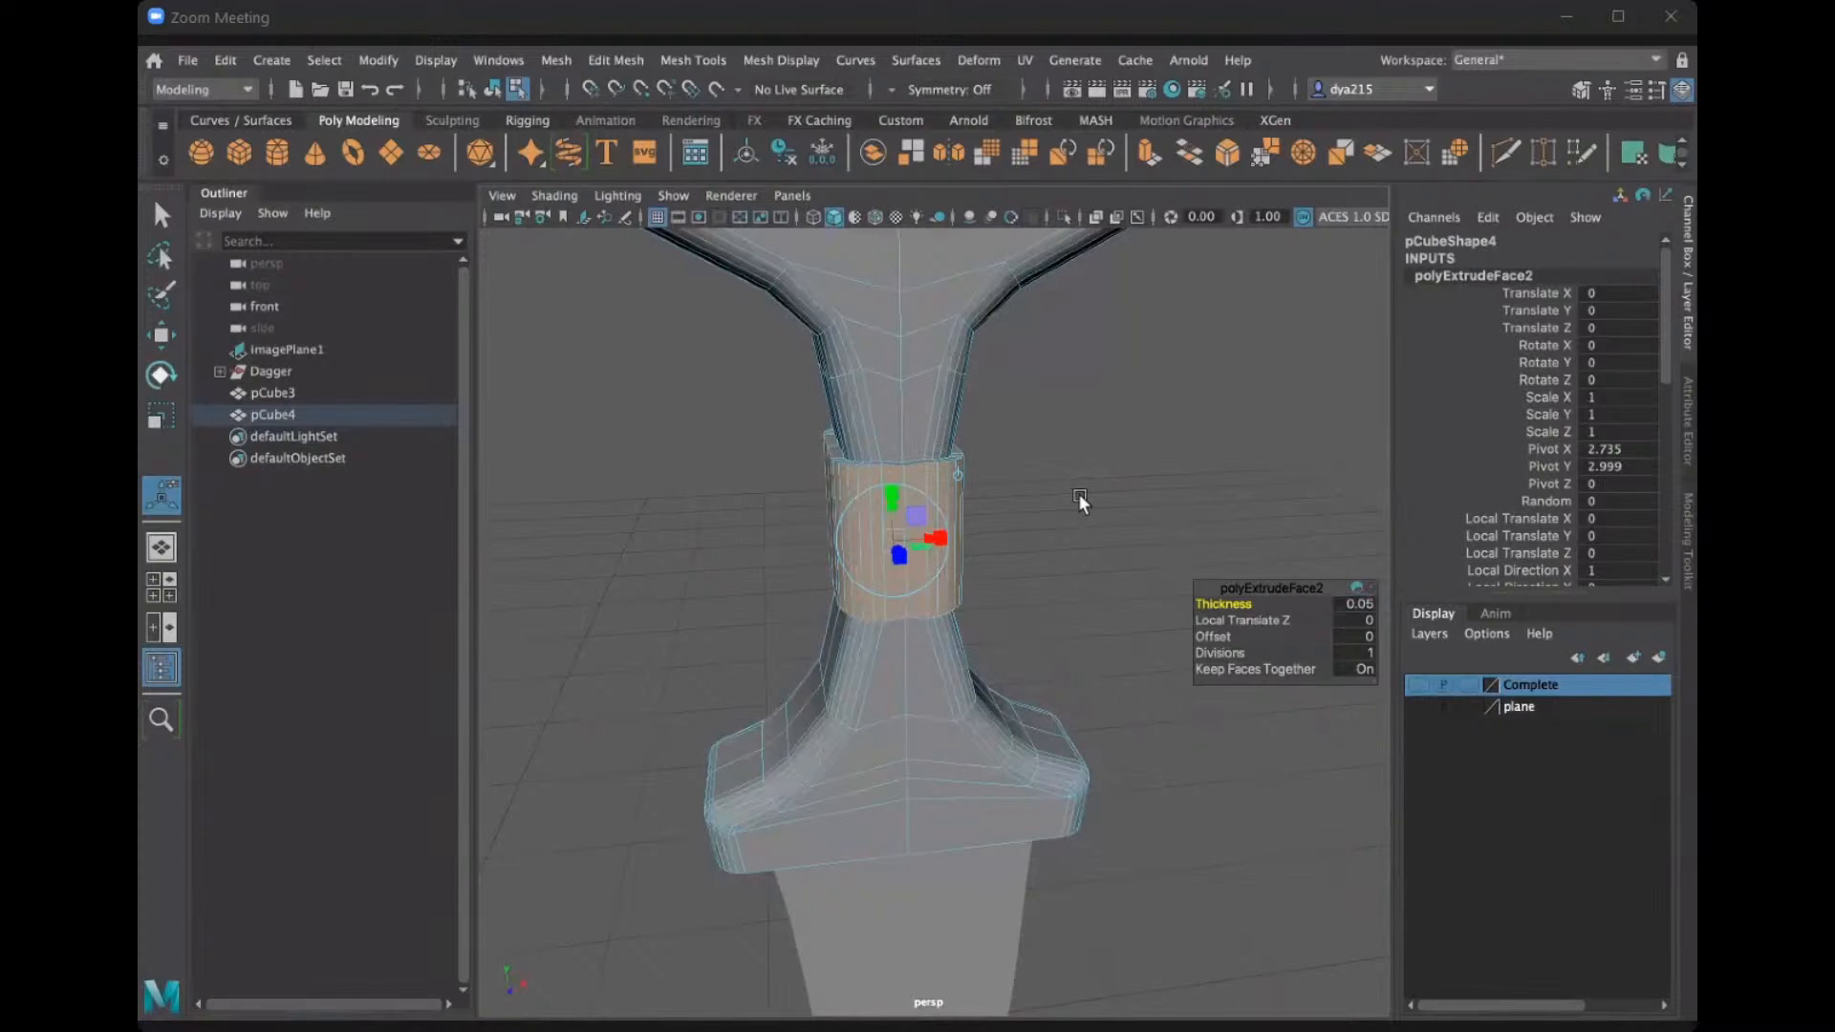
alt+drag(971, 463, 1042, 600)
click(1195, 678)
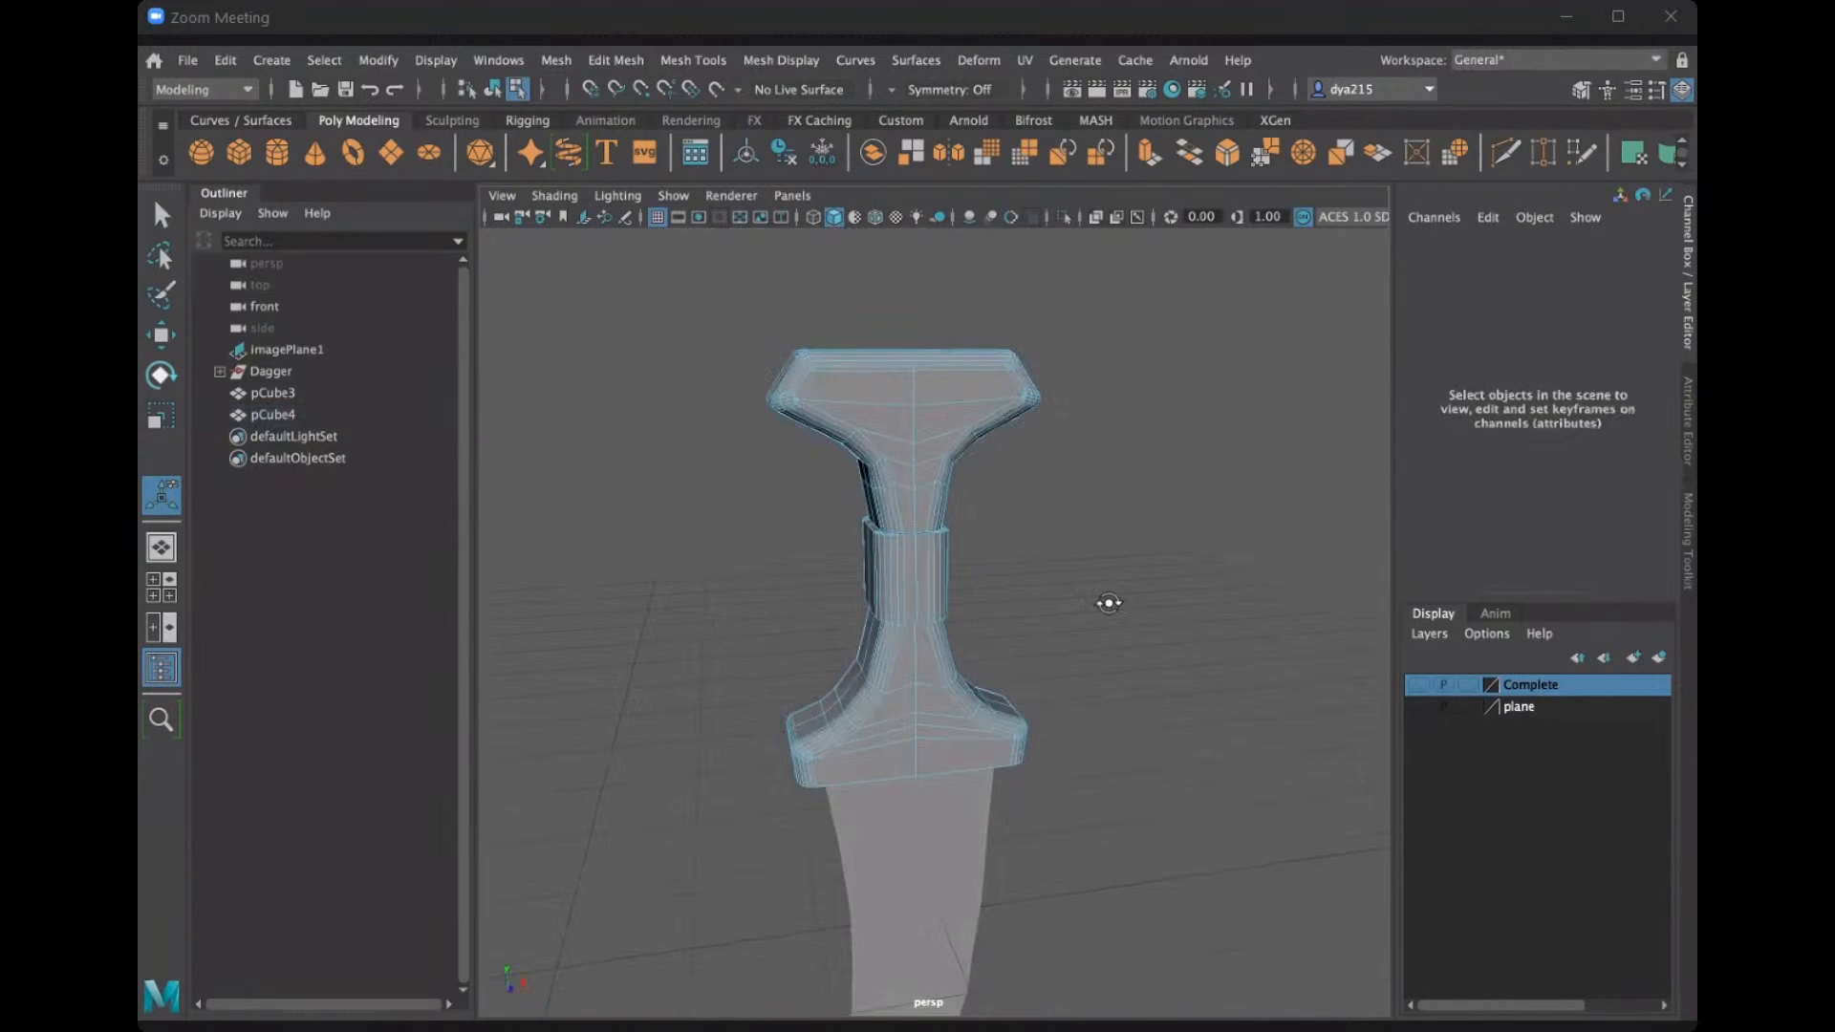
alt+drag(1213, 601, 1028, 561)
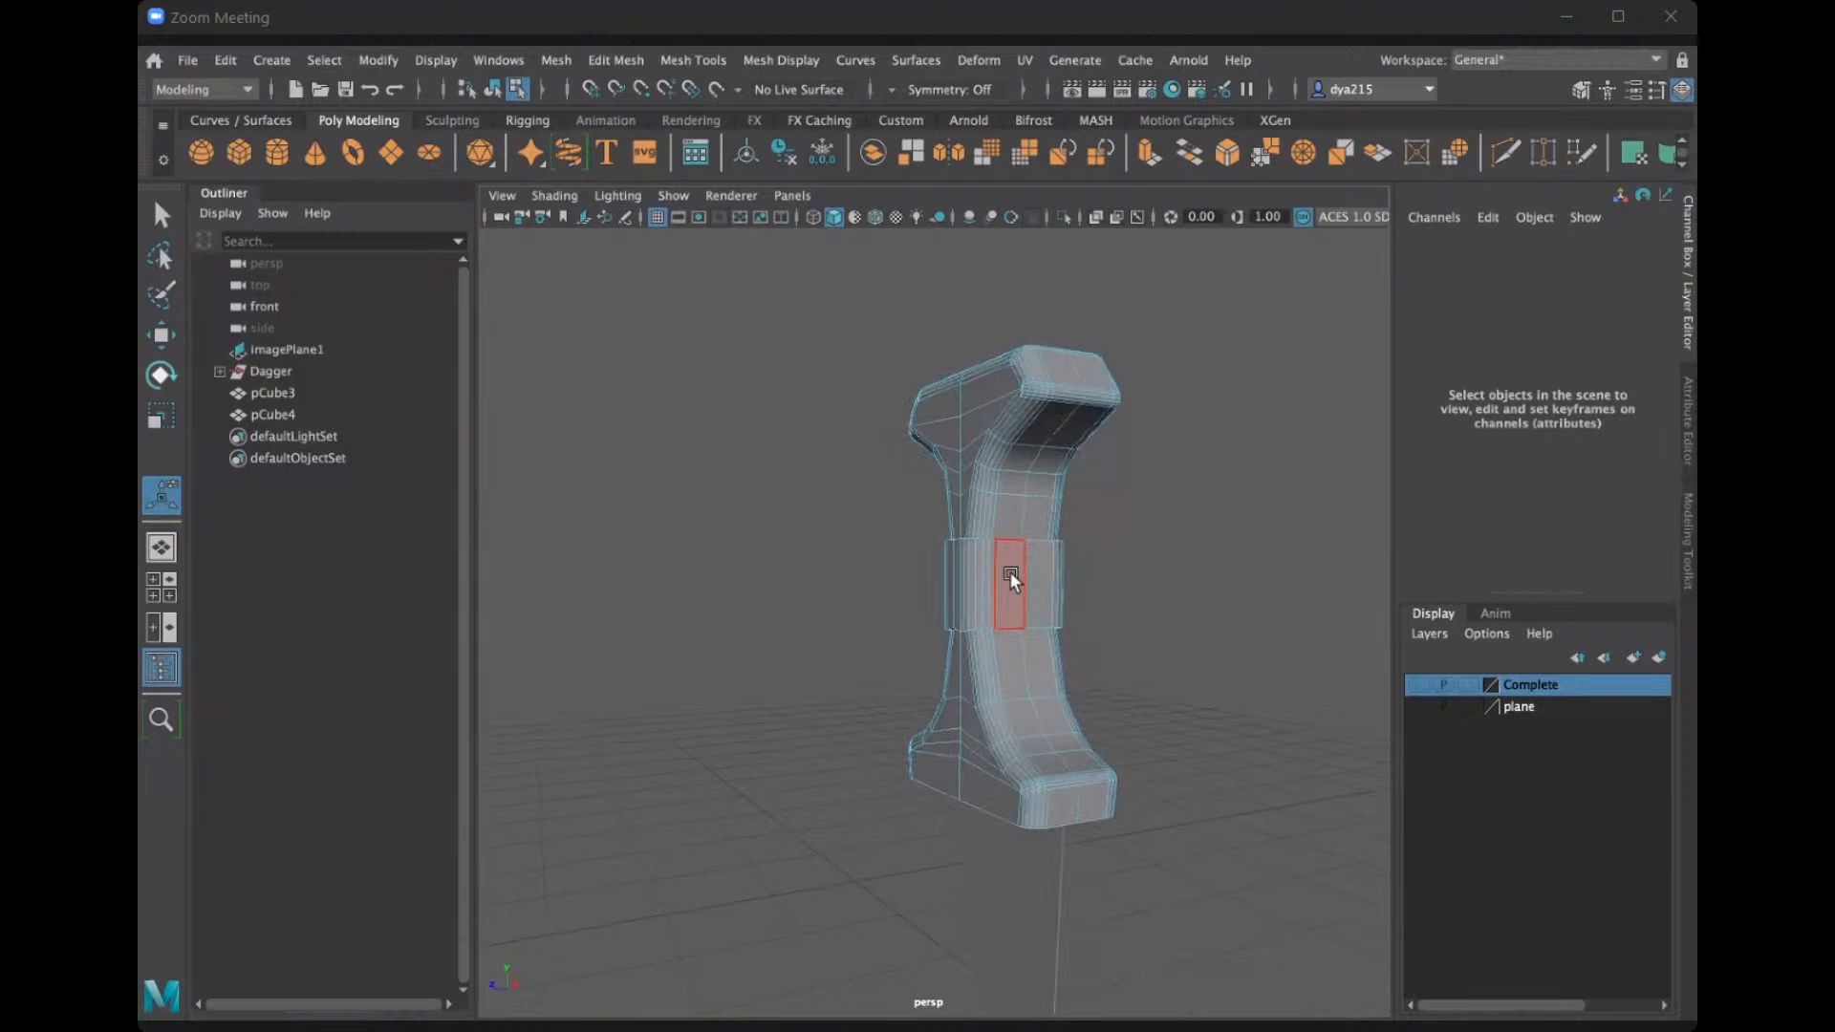
click(1011, 573)
alt+drag(1011, 575, 1058, 590)
key(w)
alt+drag(1160, 680, 1162, 671)
alt+drag(1000, 577, 874, 576)
key(b)
key(r)
key(b)
click(1076, 589)
right_drag(879, 401, 858, 367)
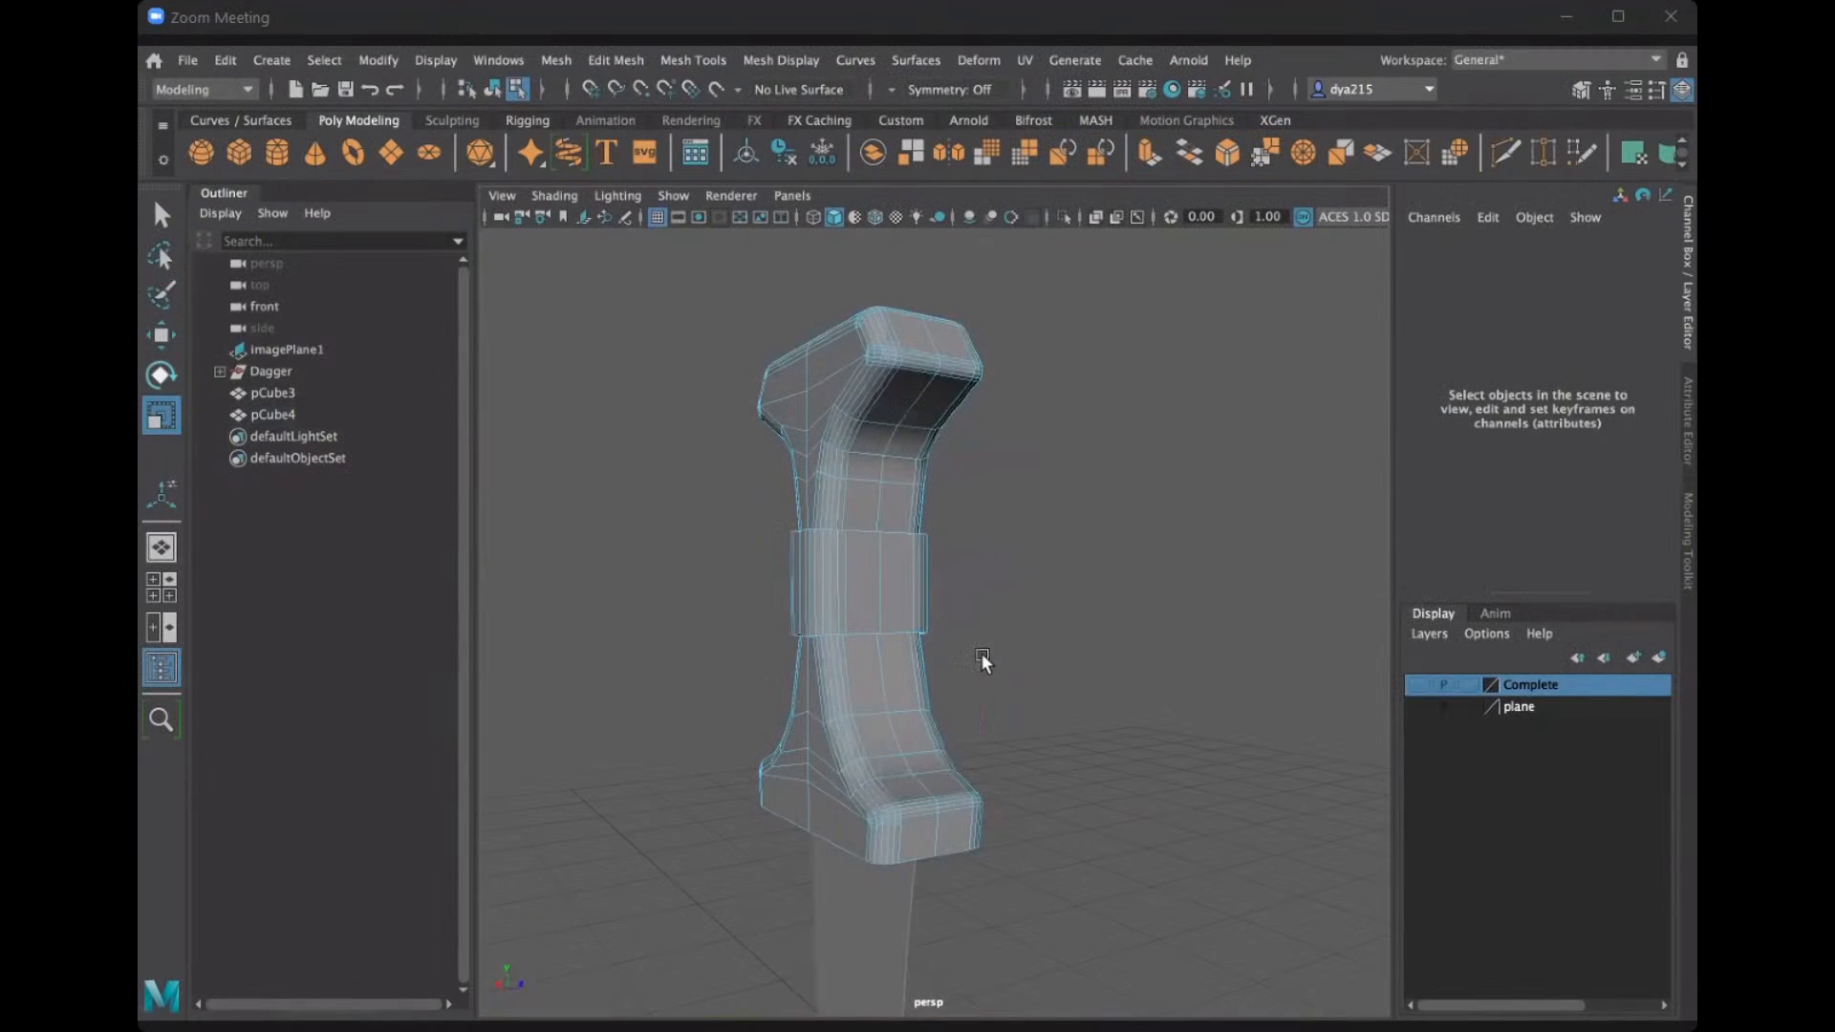
Show the plane layer with the reference image and change to the front view of the hilt.
scroll(994, 674, down, 5)
alt+drag(1045, 683, 870, 638)
scroll(869, 639, down, 3)
scroll(811, 674, up, 10)
alt+middle_drag(810, 674, 650, 548)
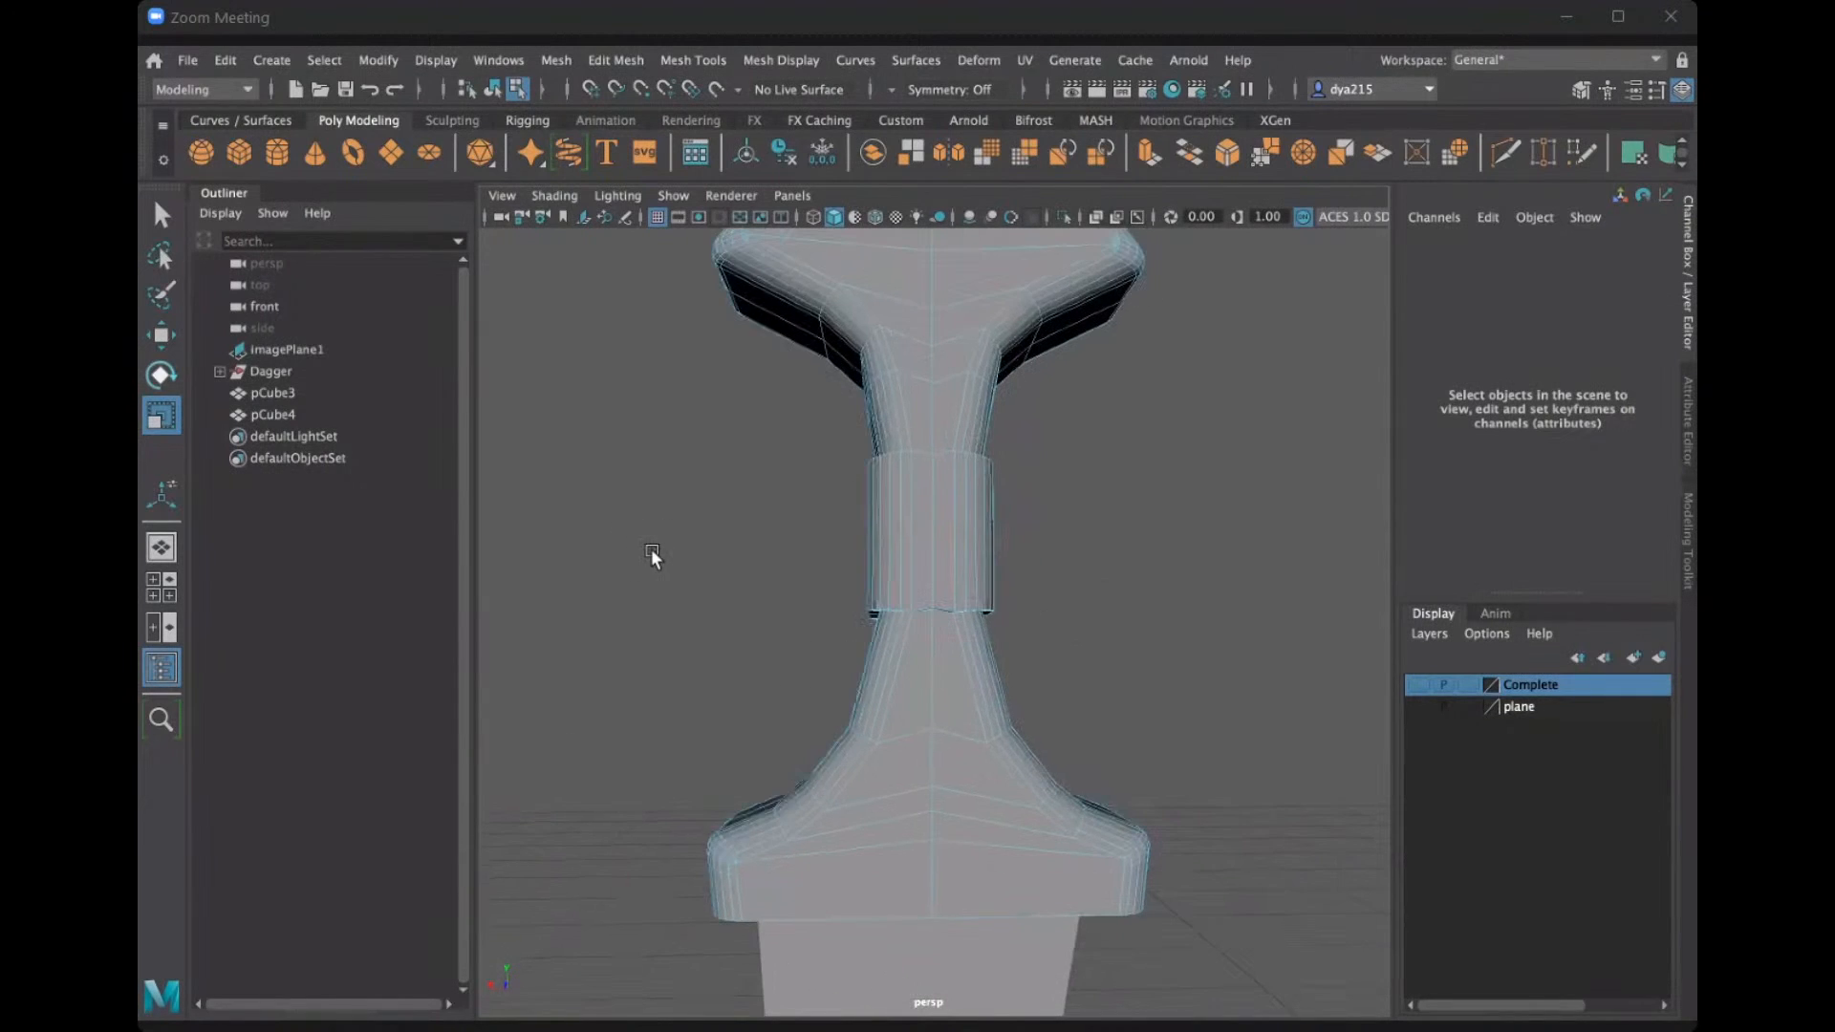
click(1419, 706)
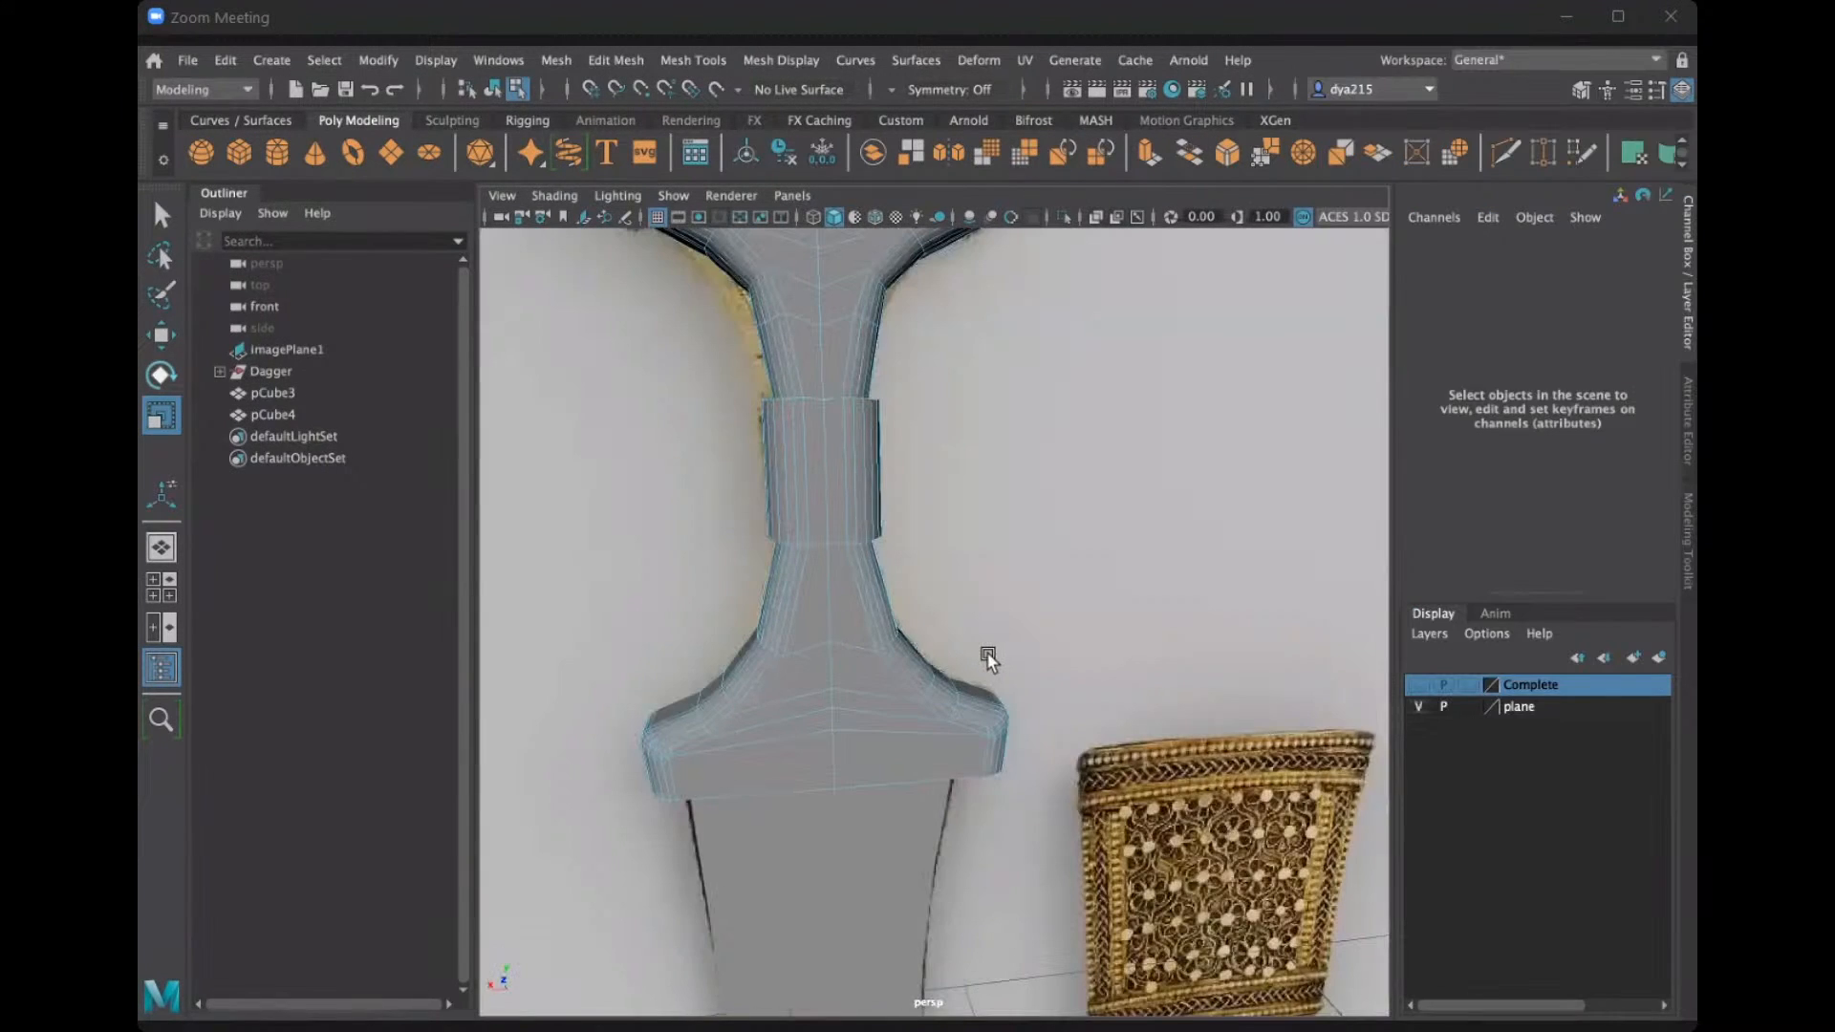
scroll(989, 657, down, 6)
key(space)
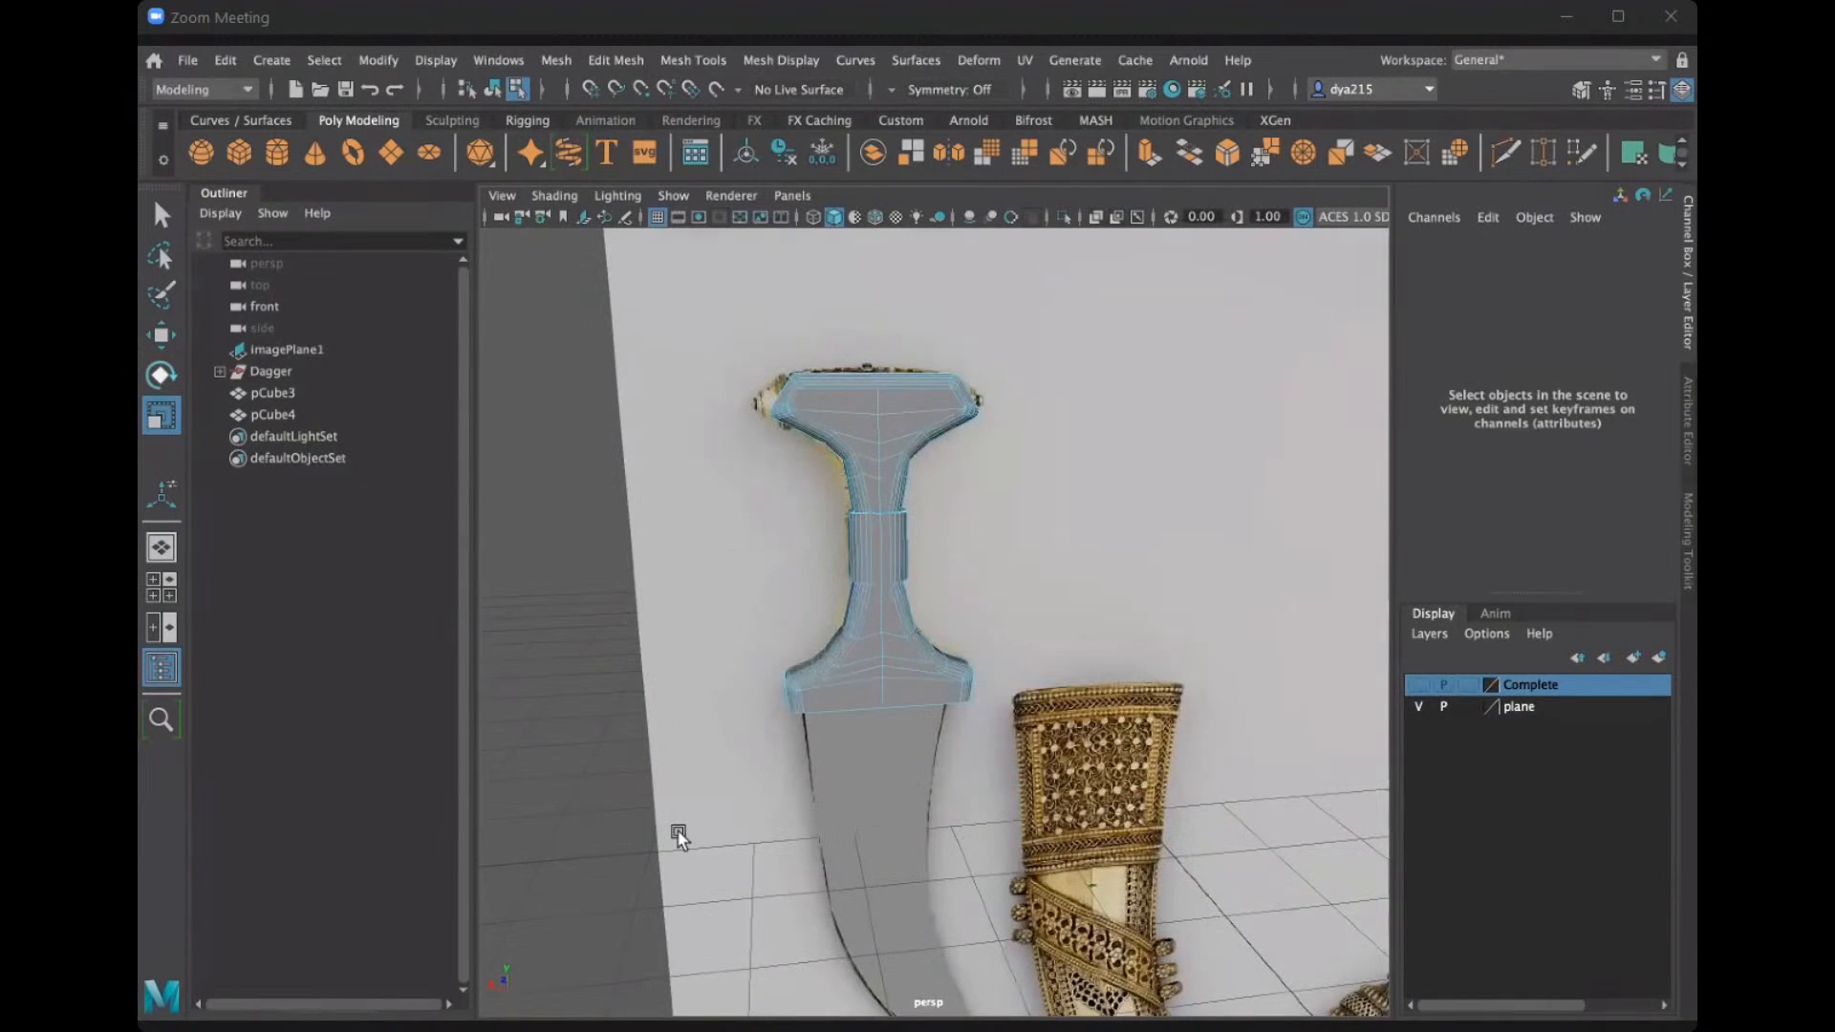
key(space)
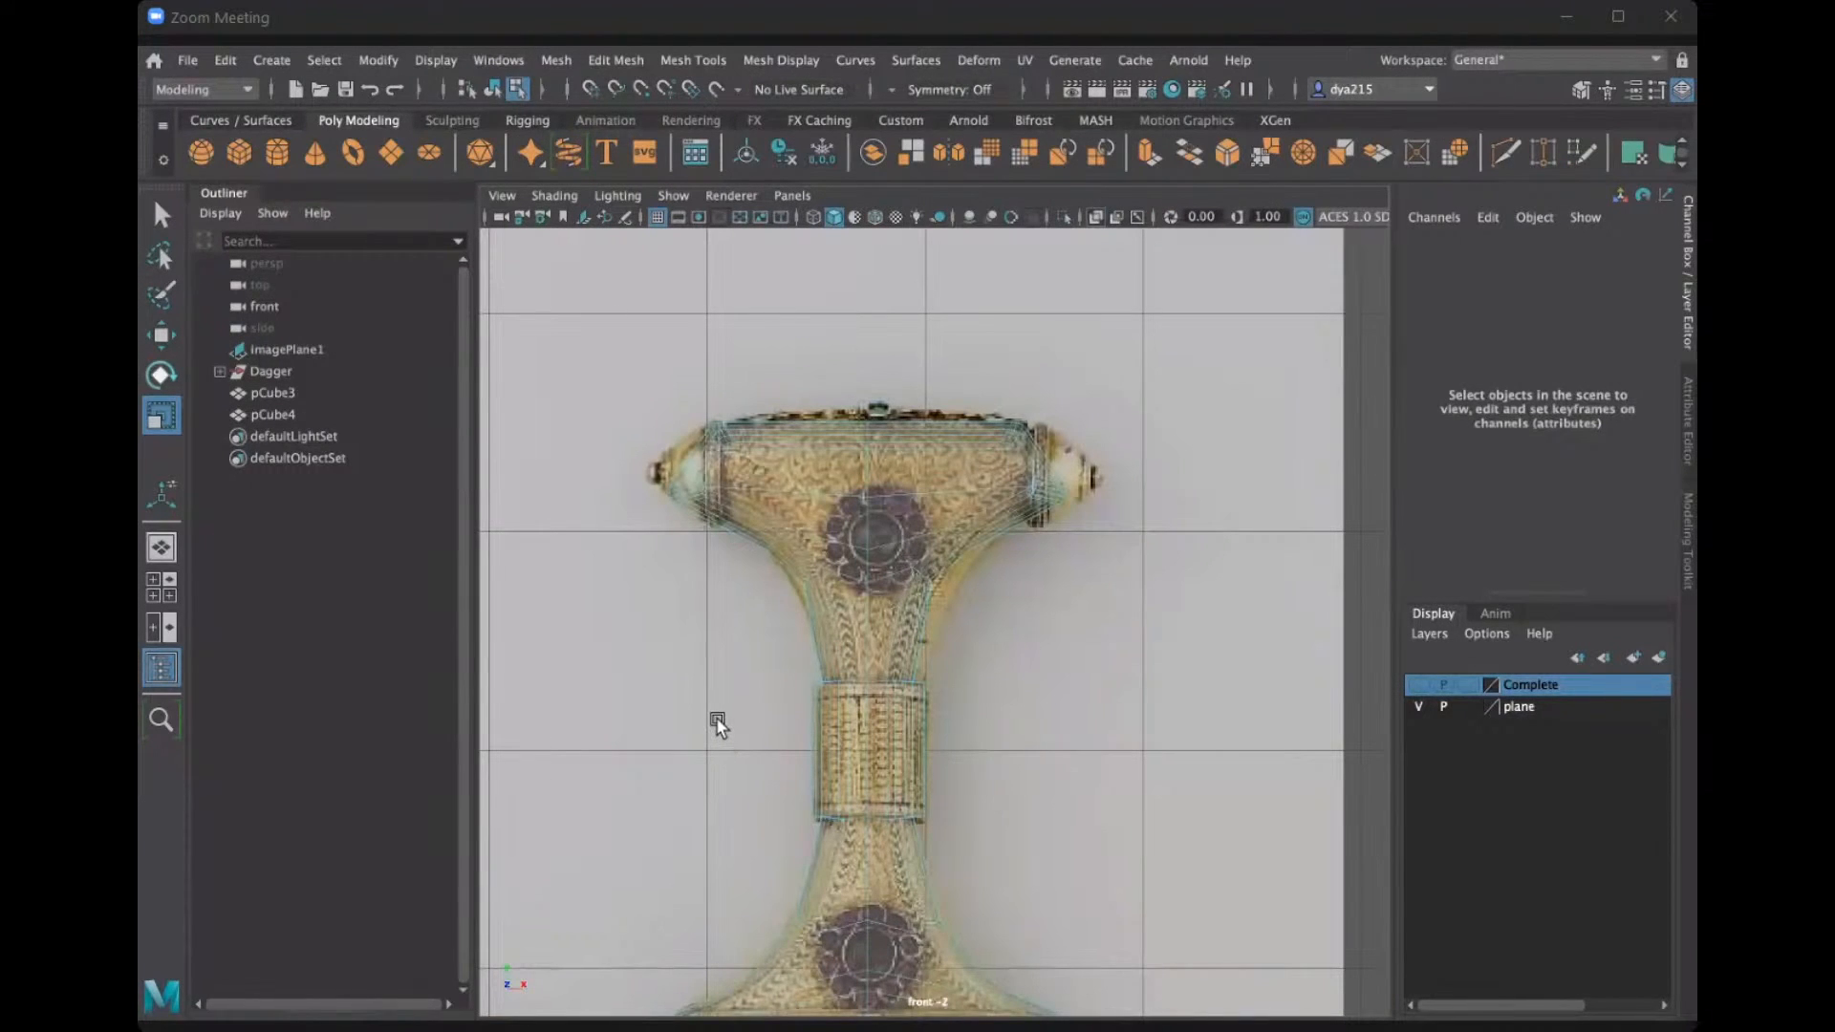
Compare the hilt's outline and the raised grip band with the reference image in the front view.
scroll(778, 743, down, 5)
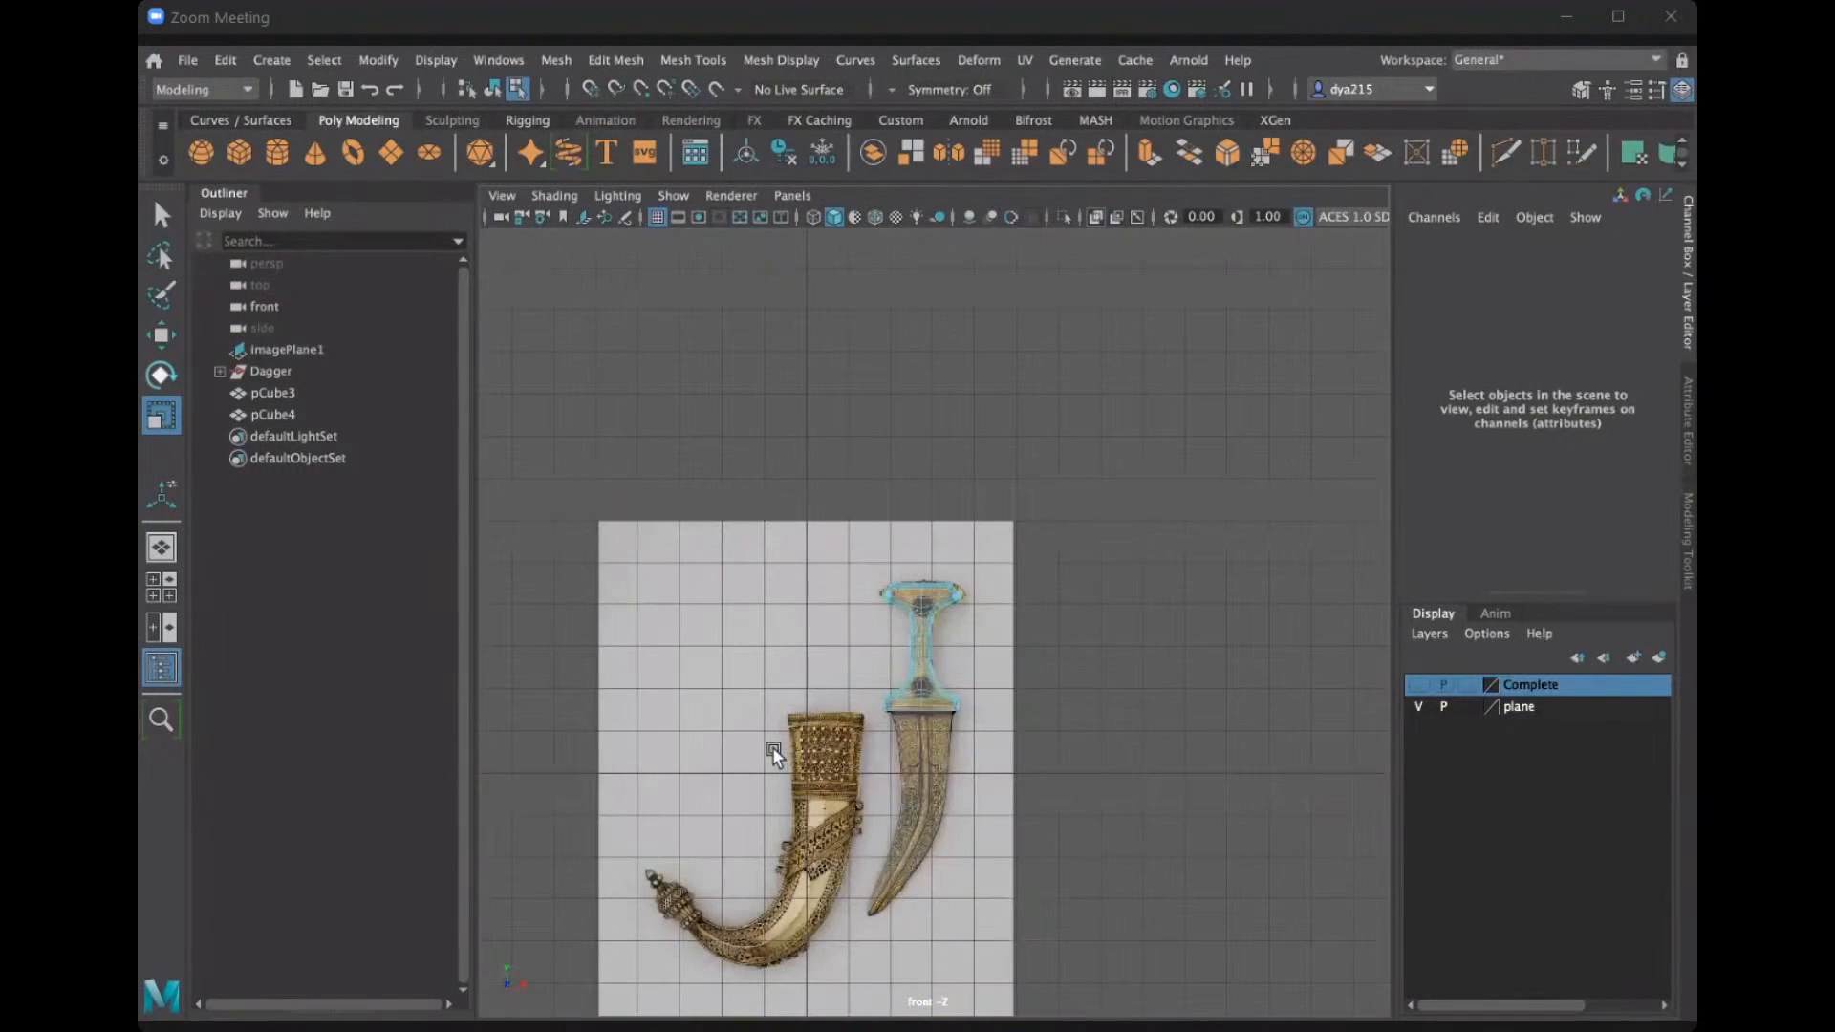
scroll(770, 749, up, 1)
scroll(921, 484, up, 8)
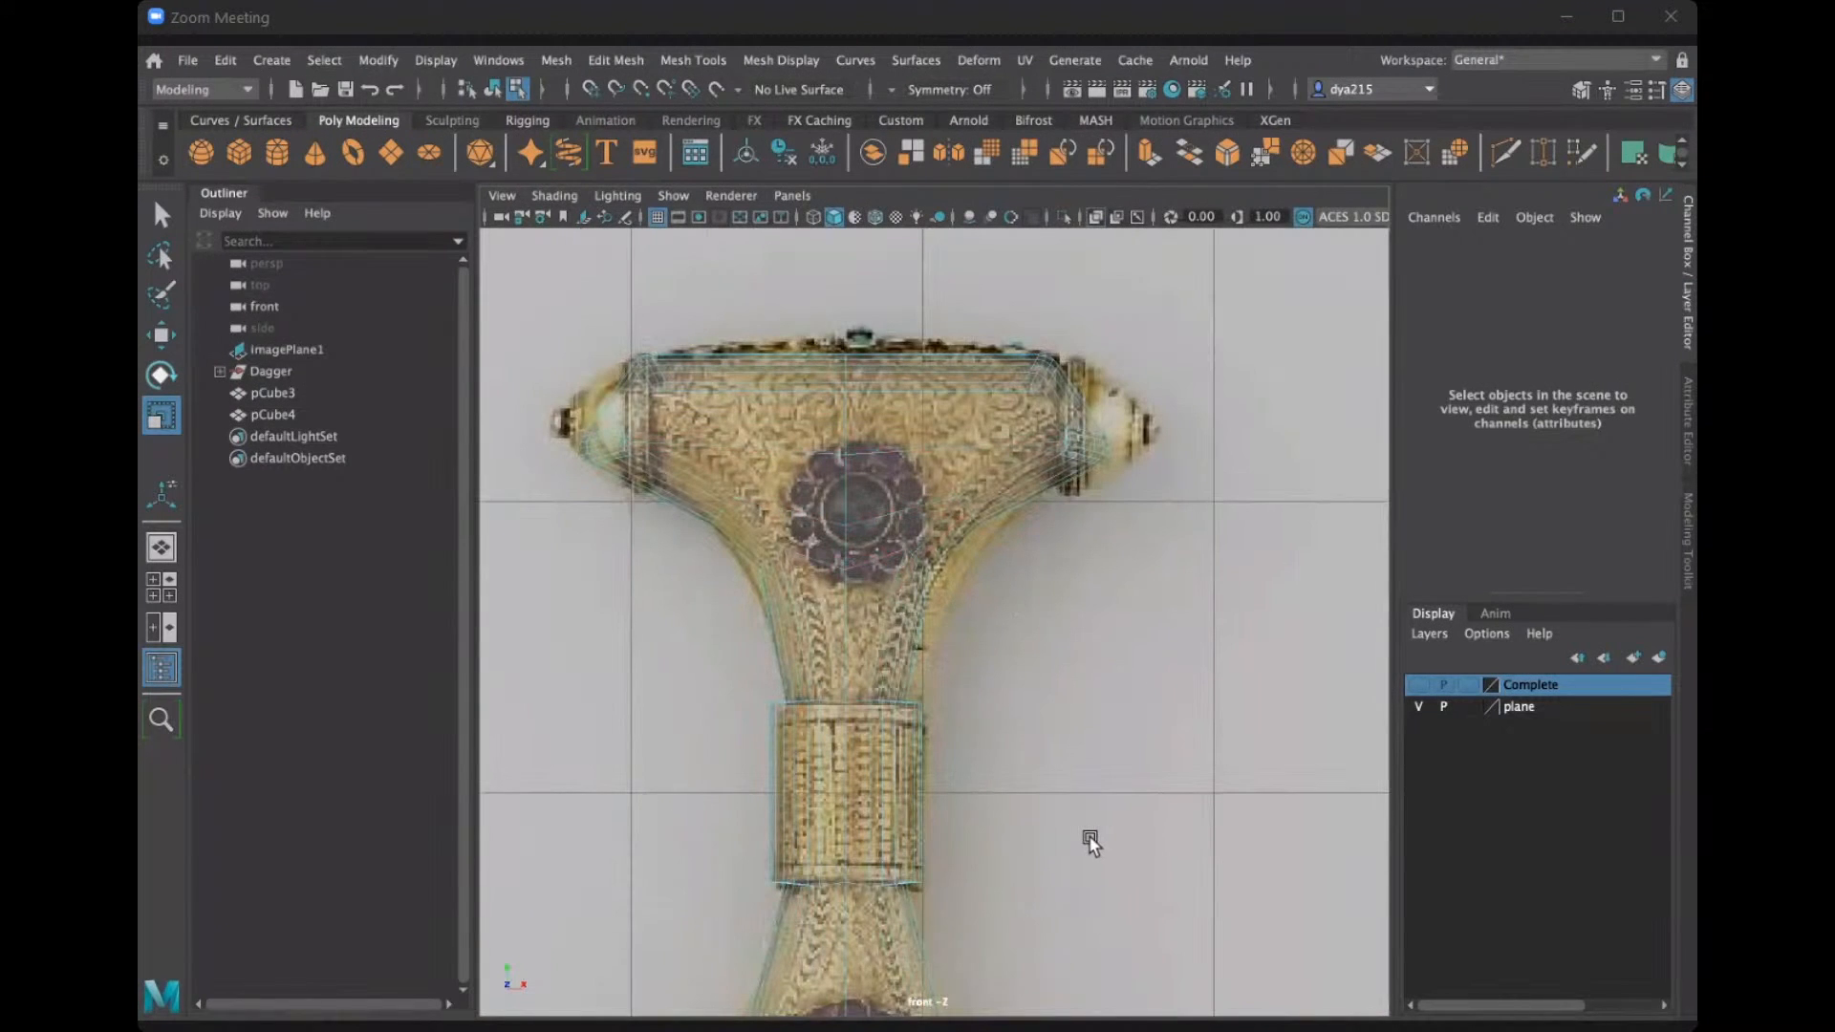
scroll(1080, 829, down, 5)
scroll(1075, 830, up, 1)
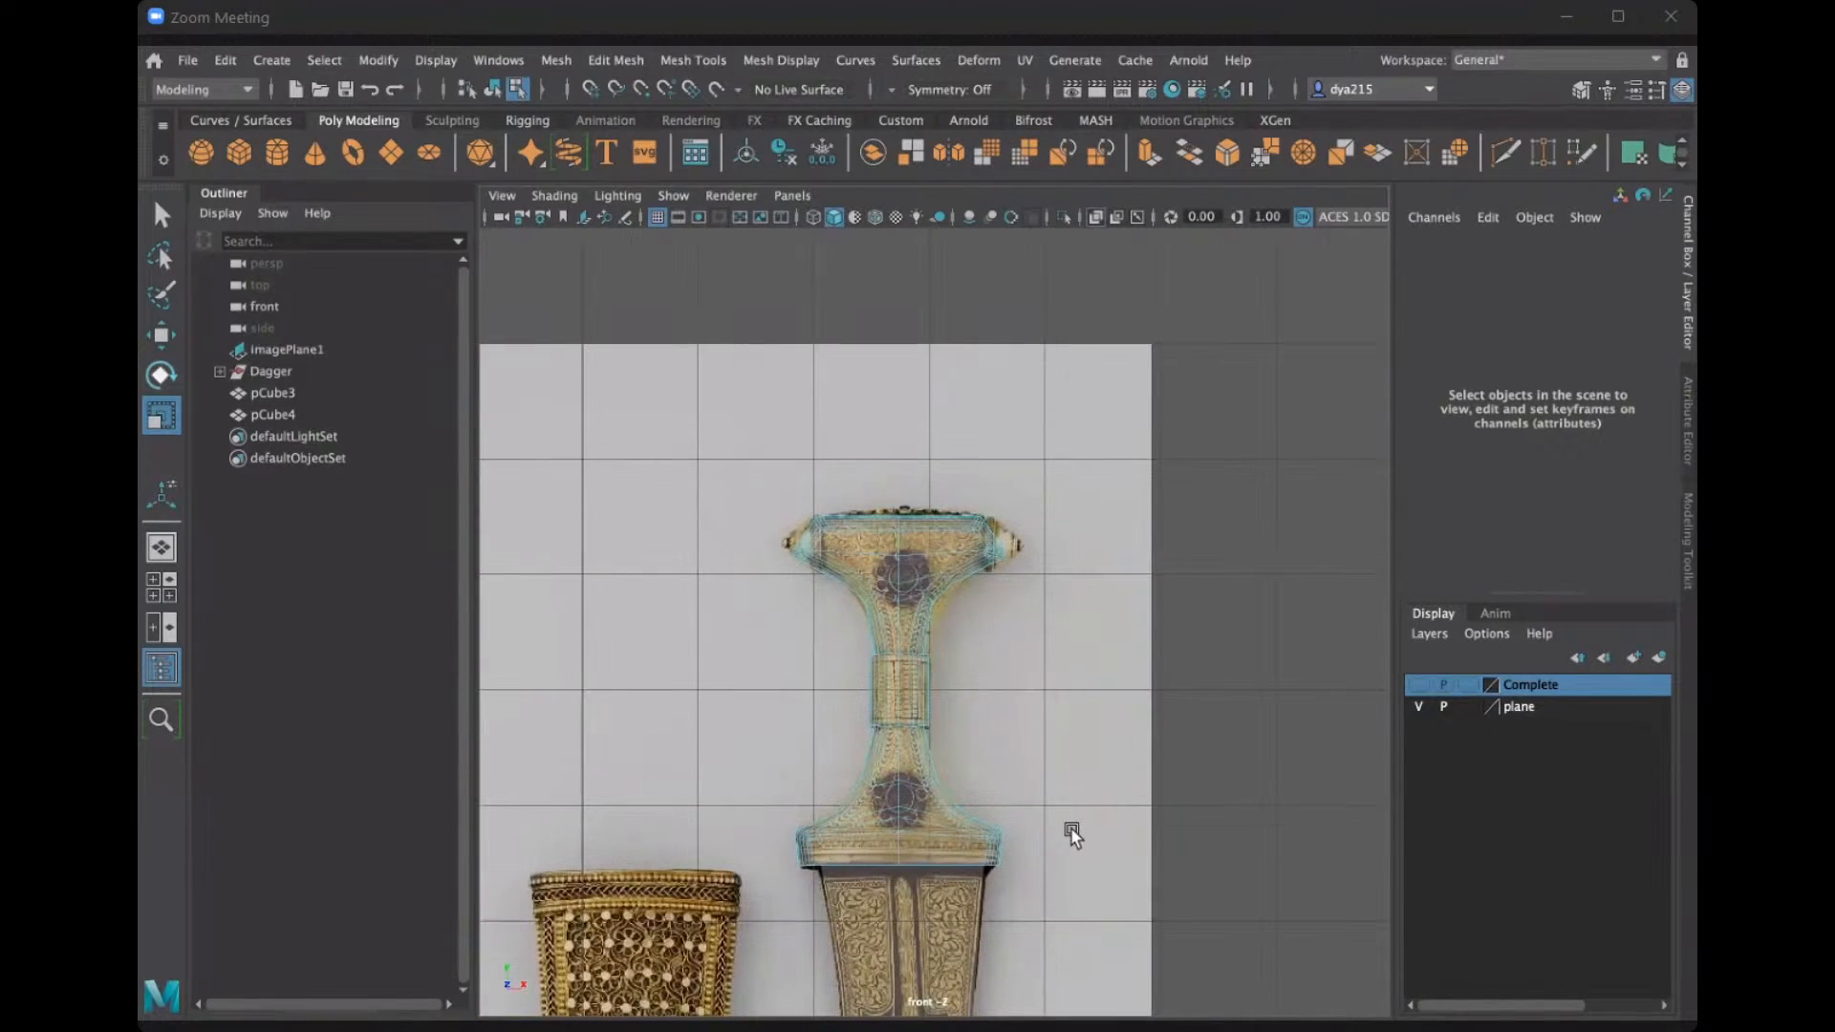
scroll(1018, 817, up, 2)
scroll(999, 731, up, 2)
scroll(984, 655, down, 1)
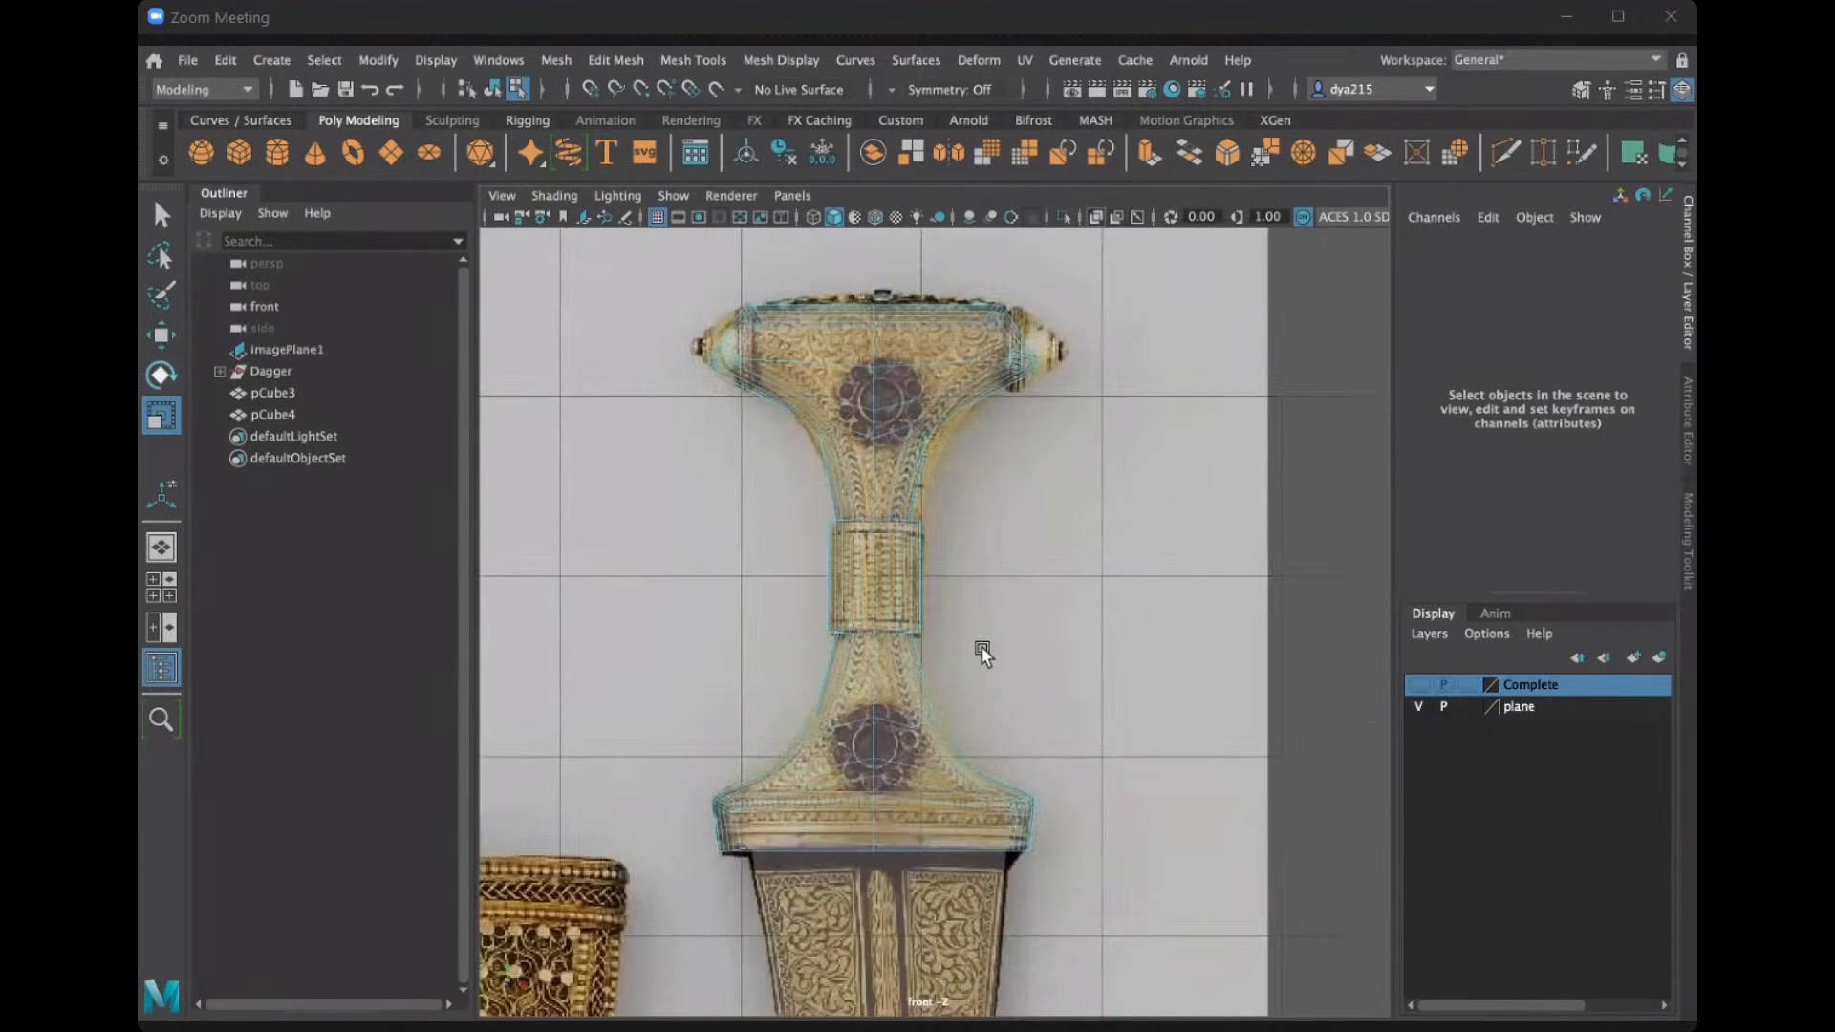
scroll(1019, 590, up, 5)
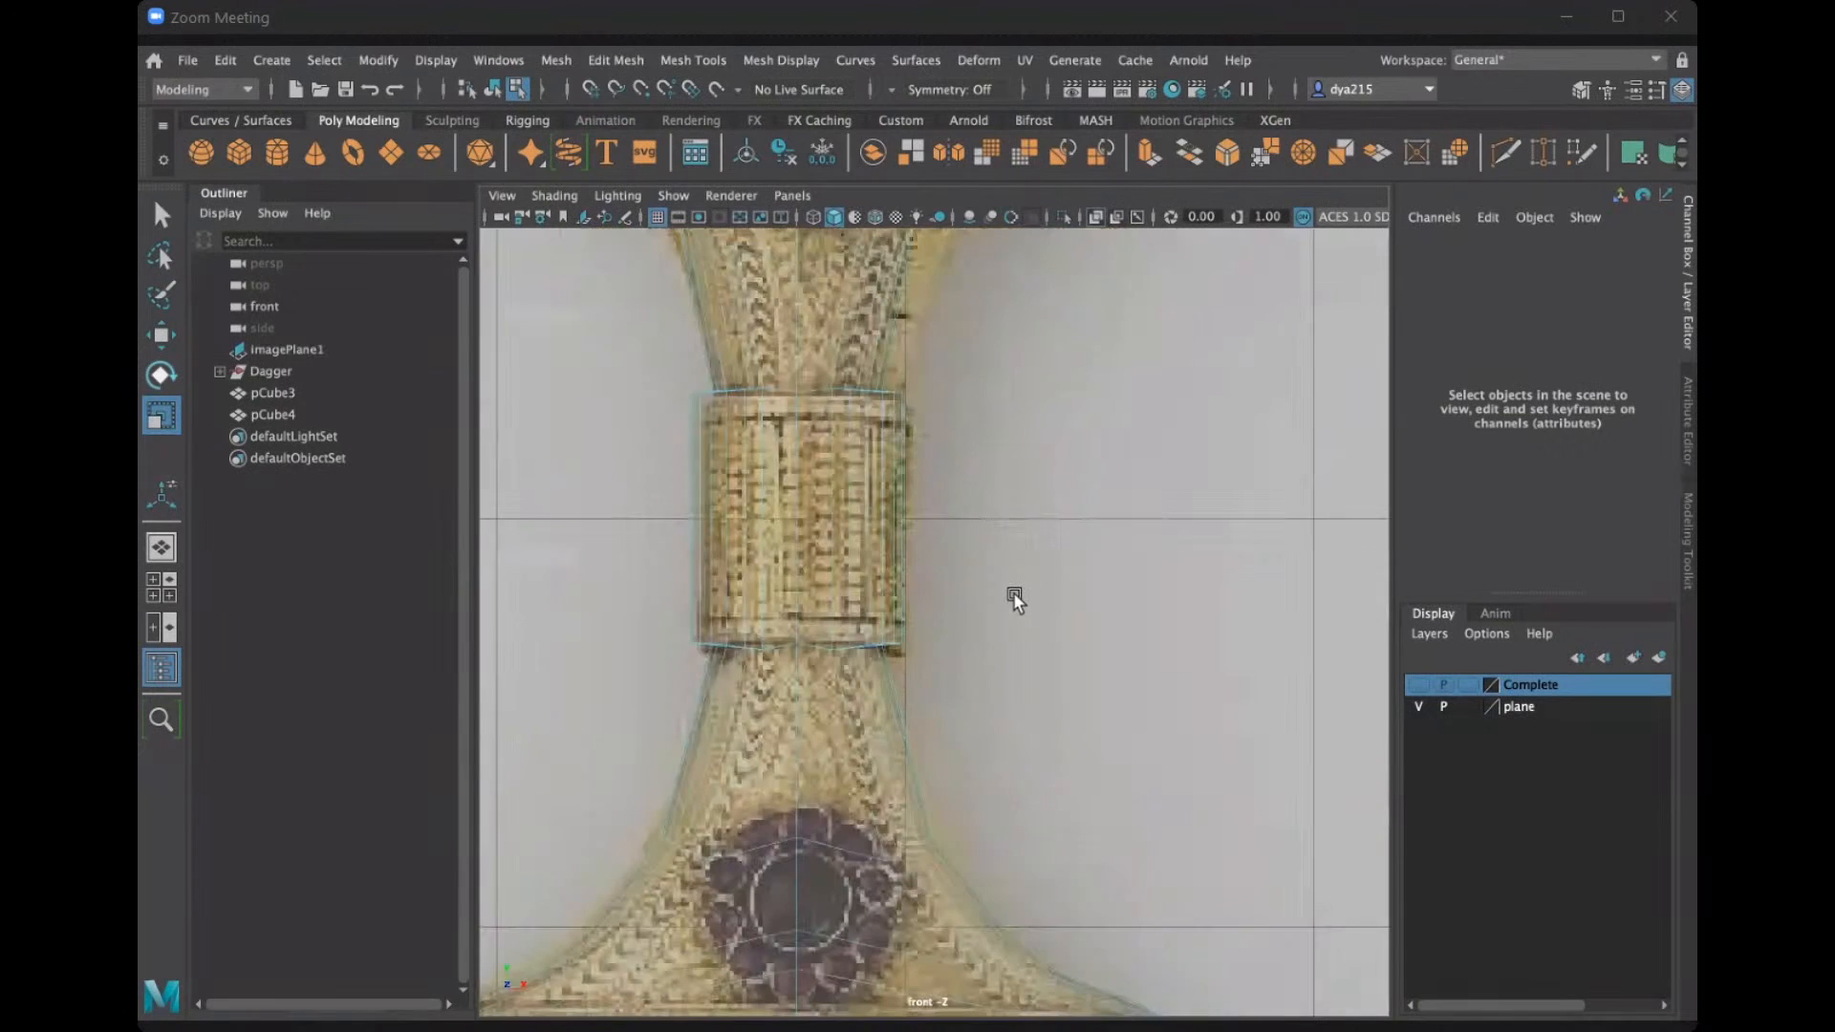
scroll(1013, 593, down, 8)
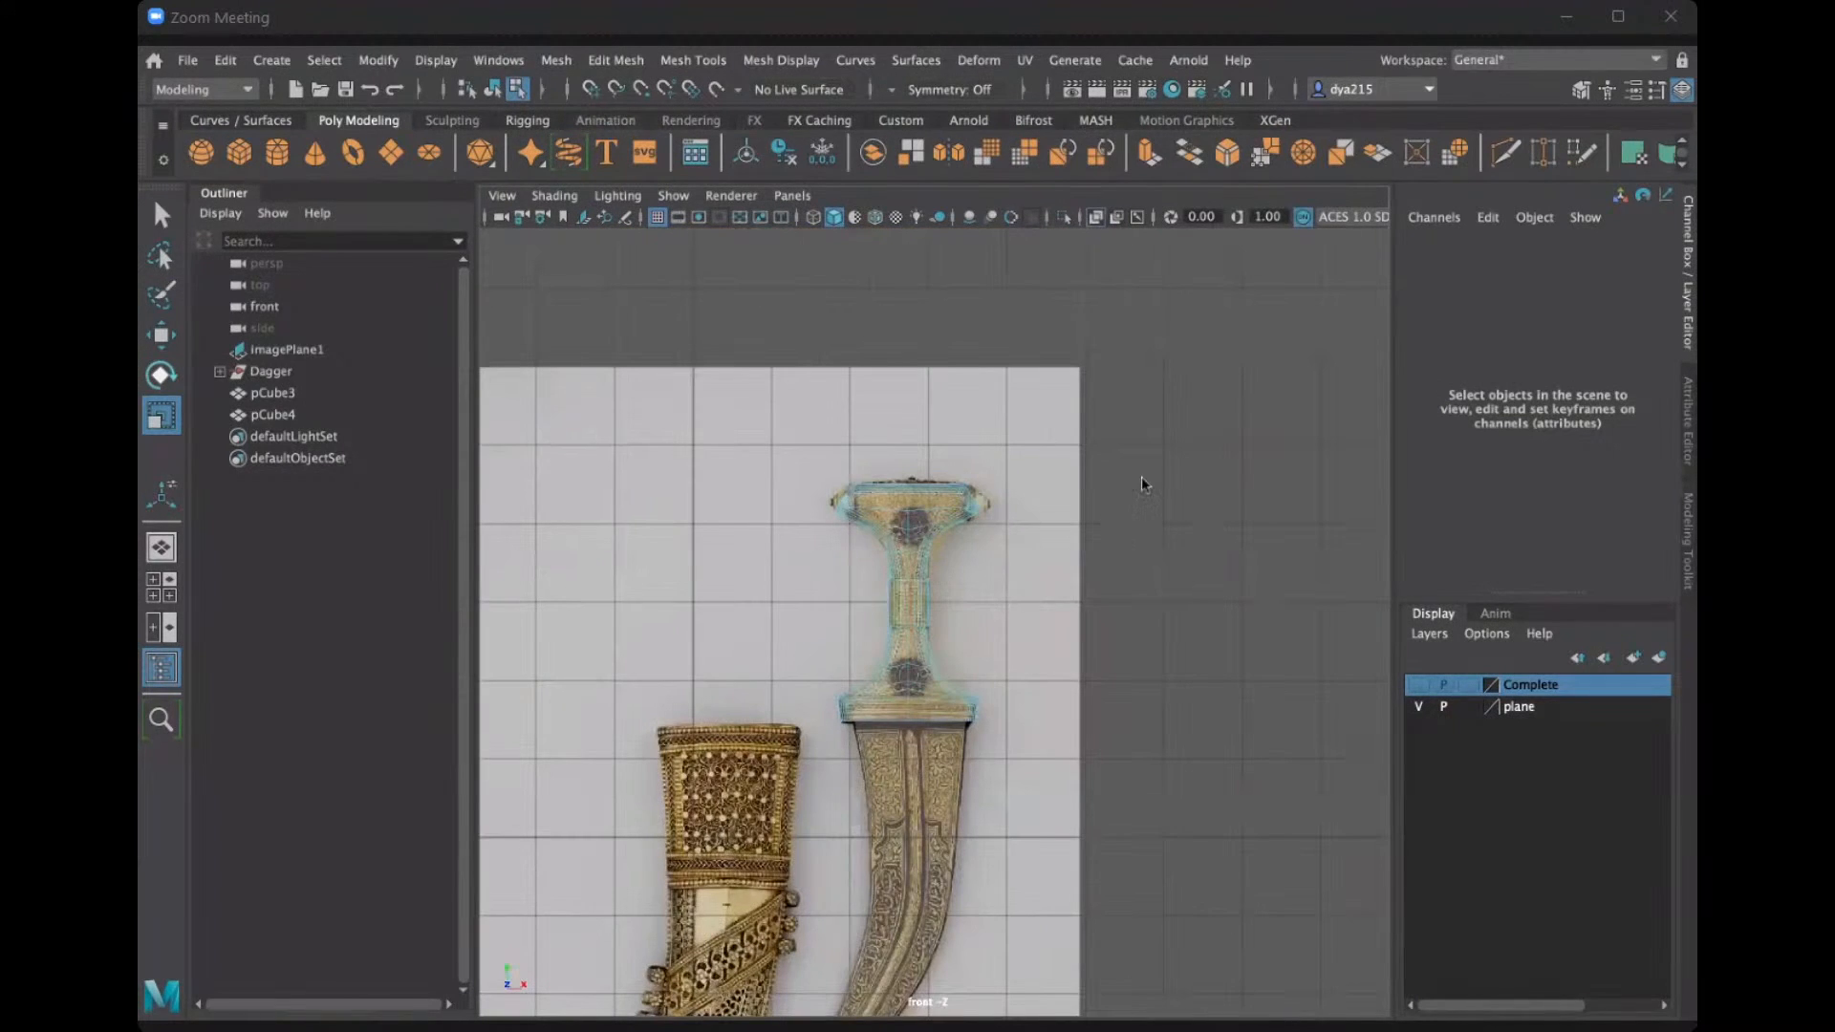
scroll(1142, 482, up, 1)
Return to the perspective view, switch the hilt back to object selection and activate the Select tool.
key(space)
key(space)
alt+drag(1089, 461, 1107, 589)
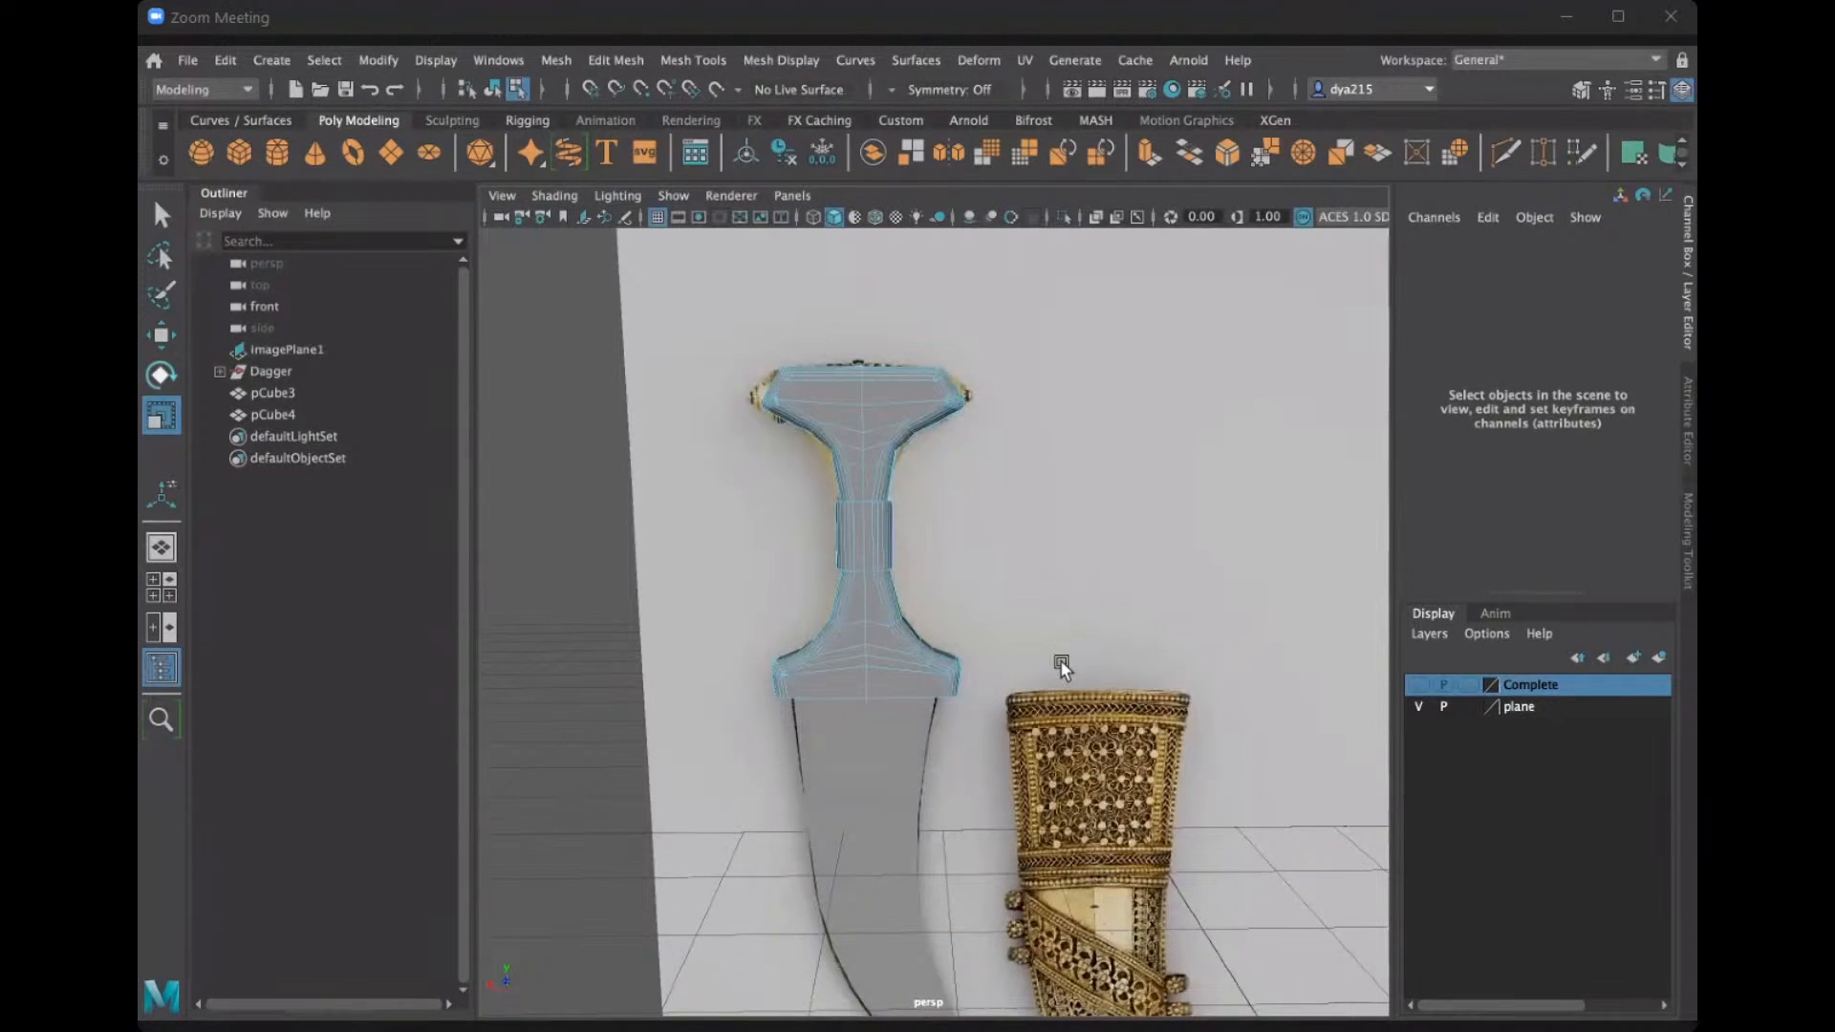
alt+drag(1057, 664, 1310, 713)
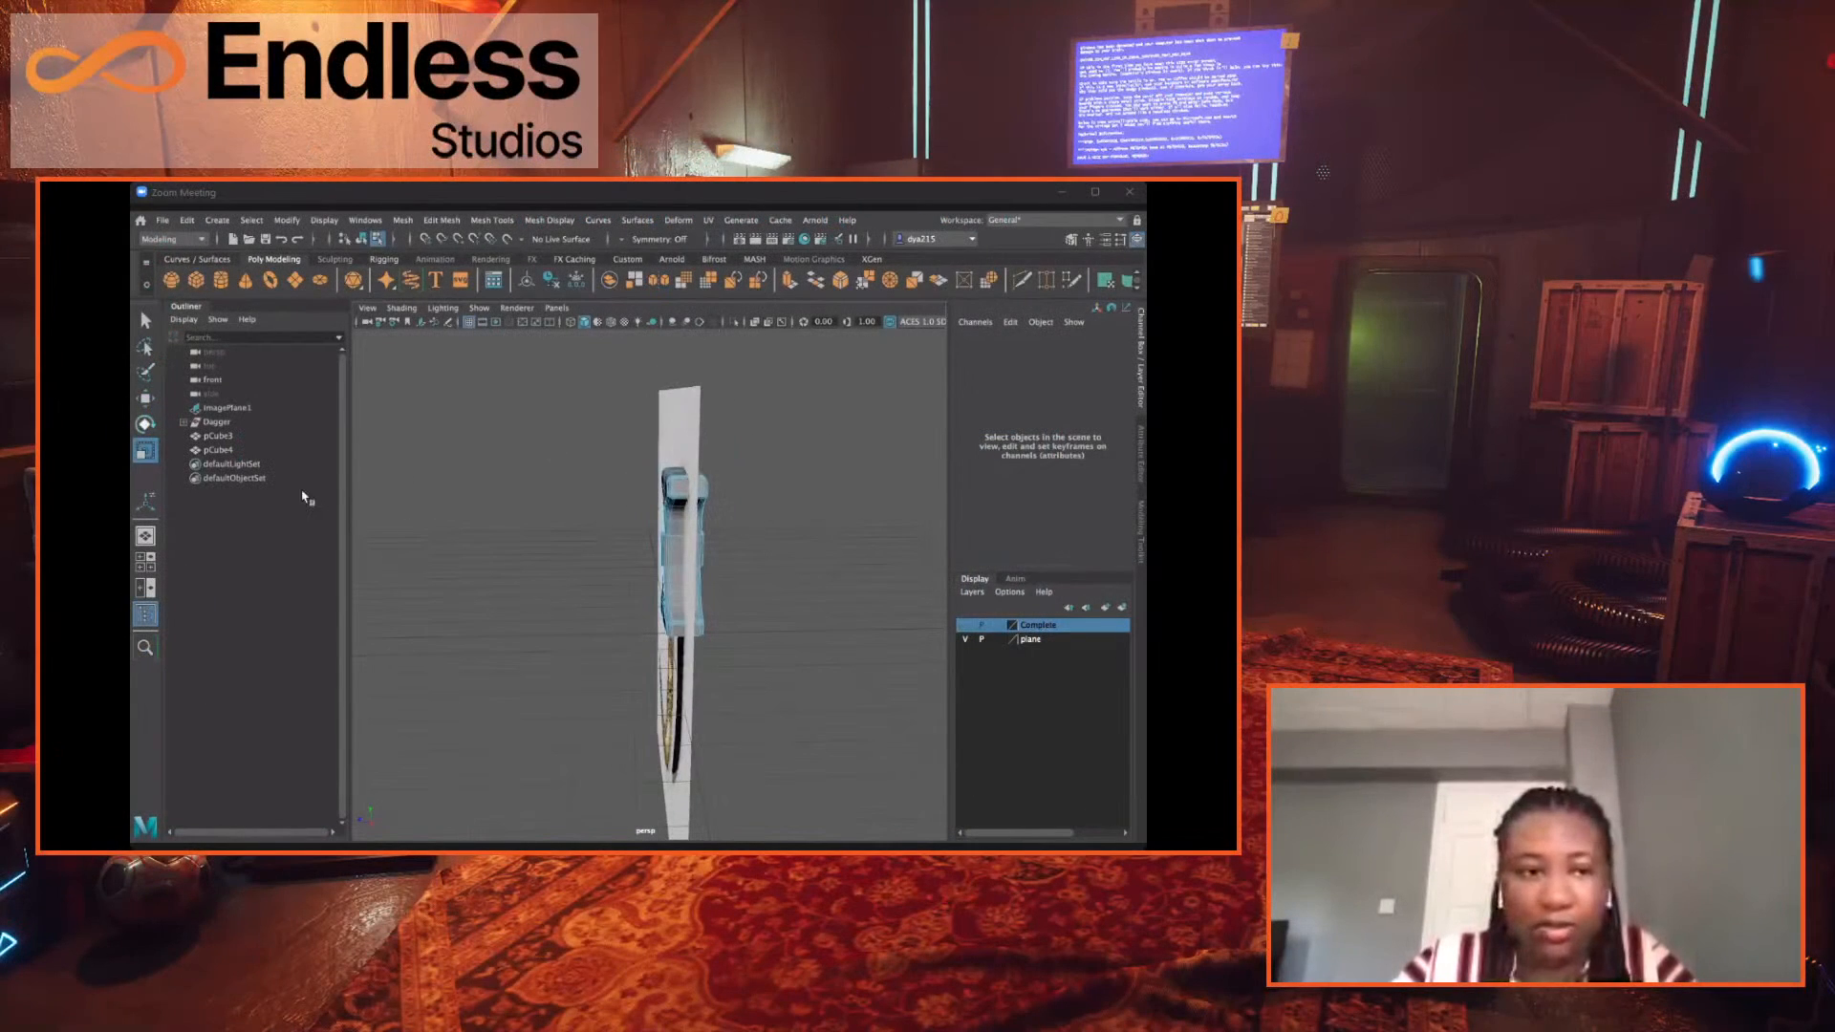
alt+drag(794, 608, 690, 441)
right_click(690, 441)
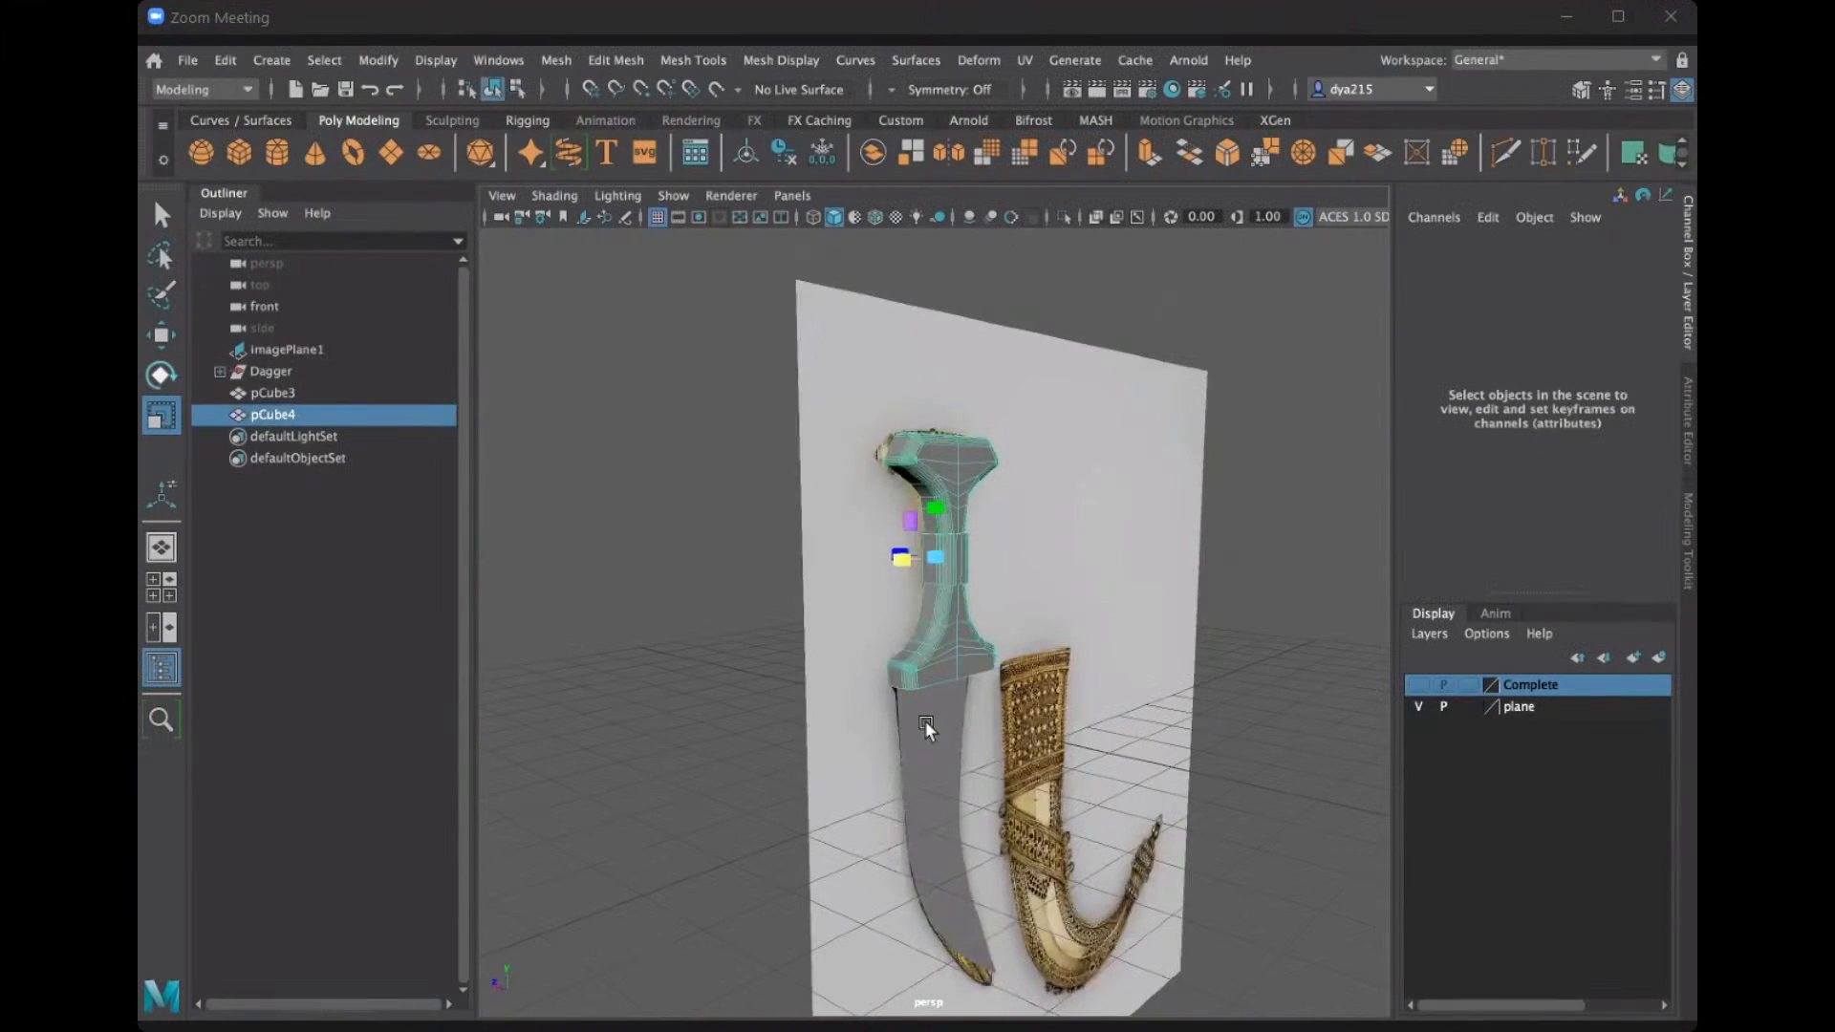
key(q)
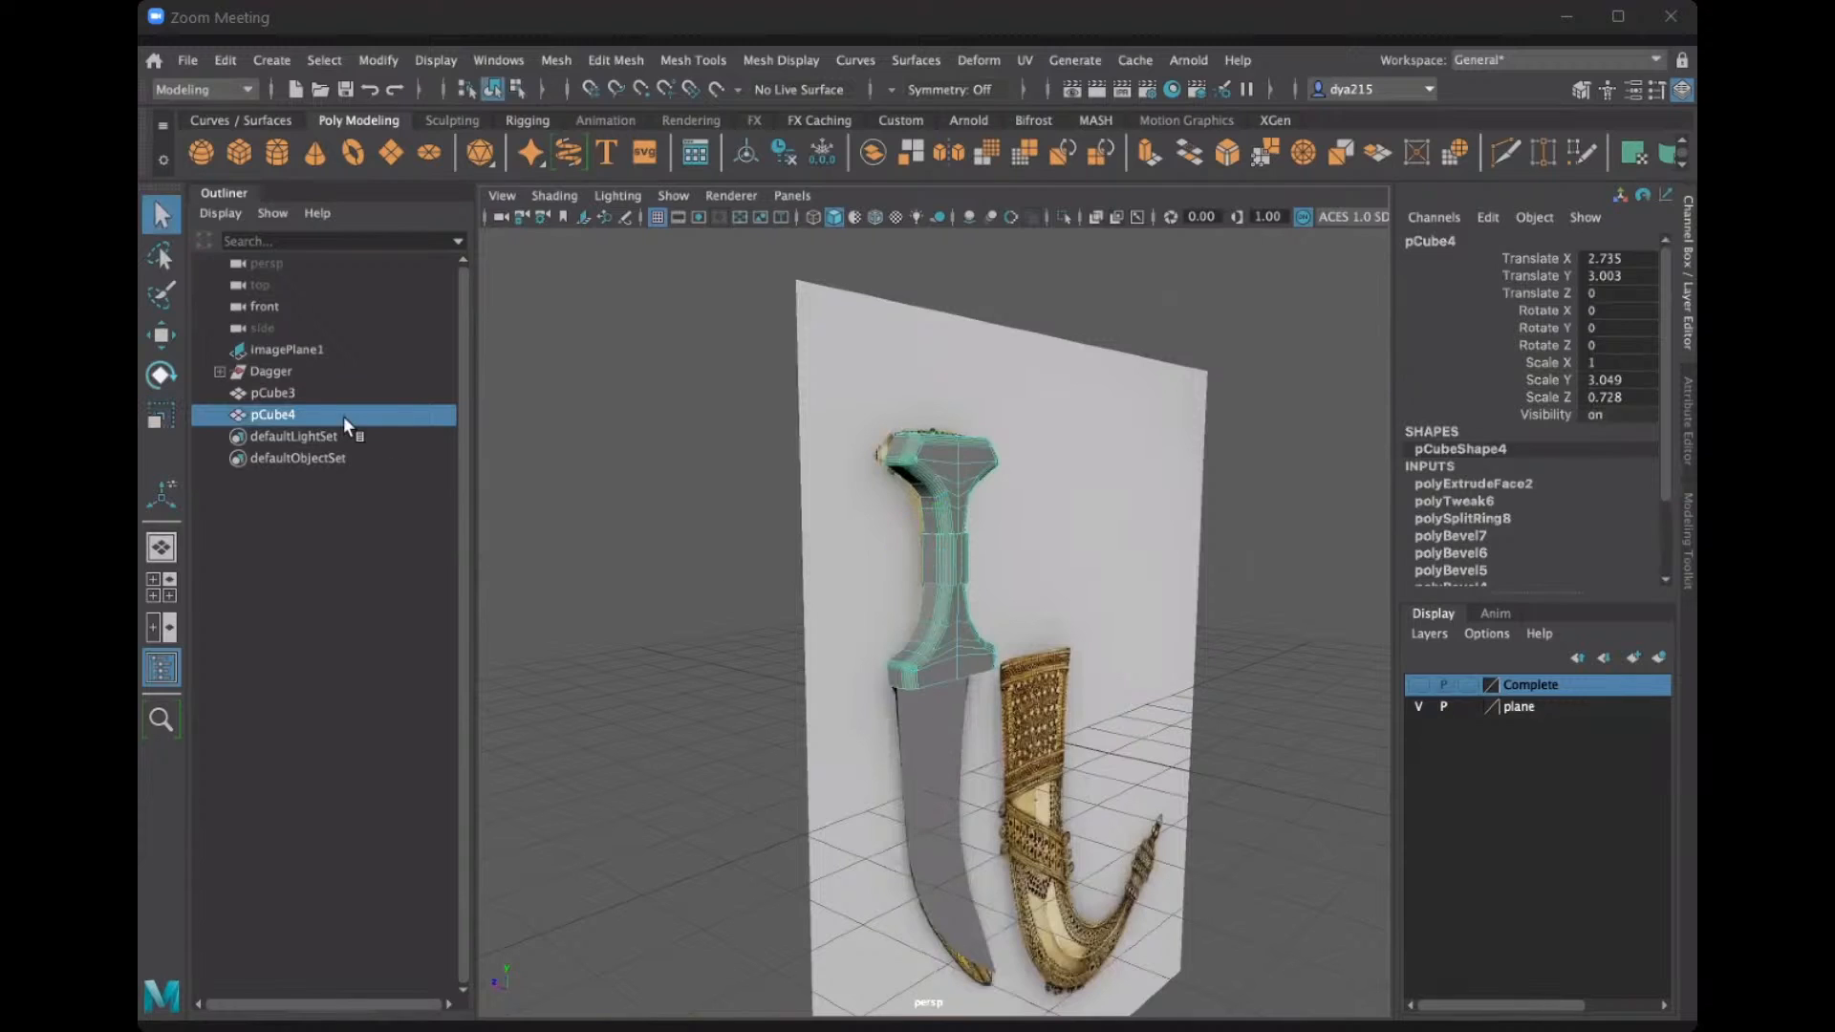
Rename the blade object pCube3 as knife.
double_click(279, 392)
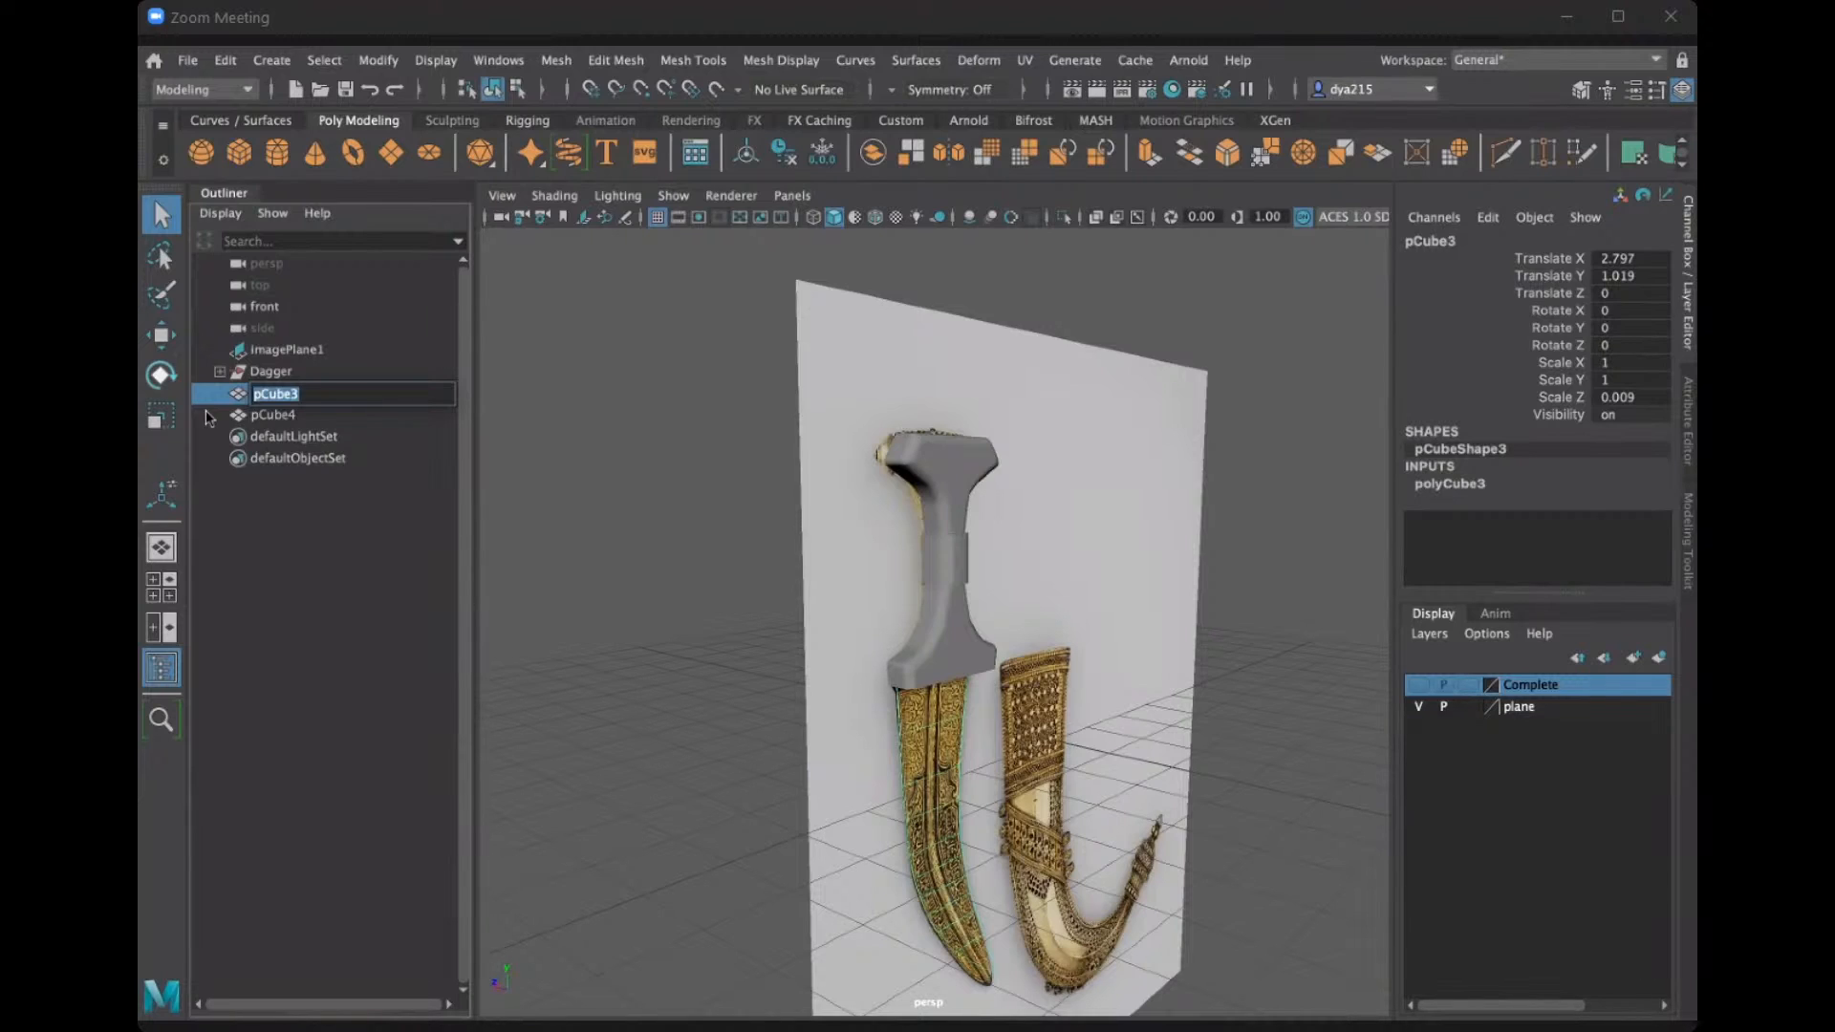
text(sw)
key(BackSpace)
key(BackSpace)
text(knife)
key(Return)
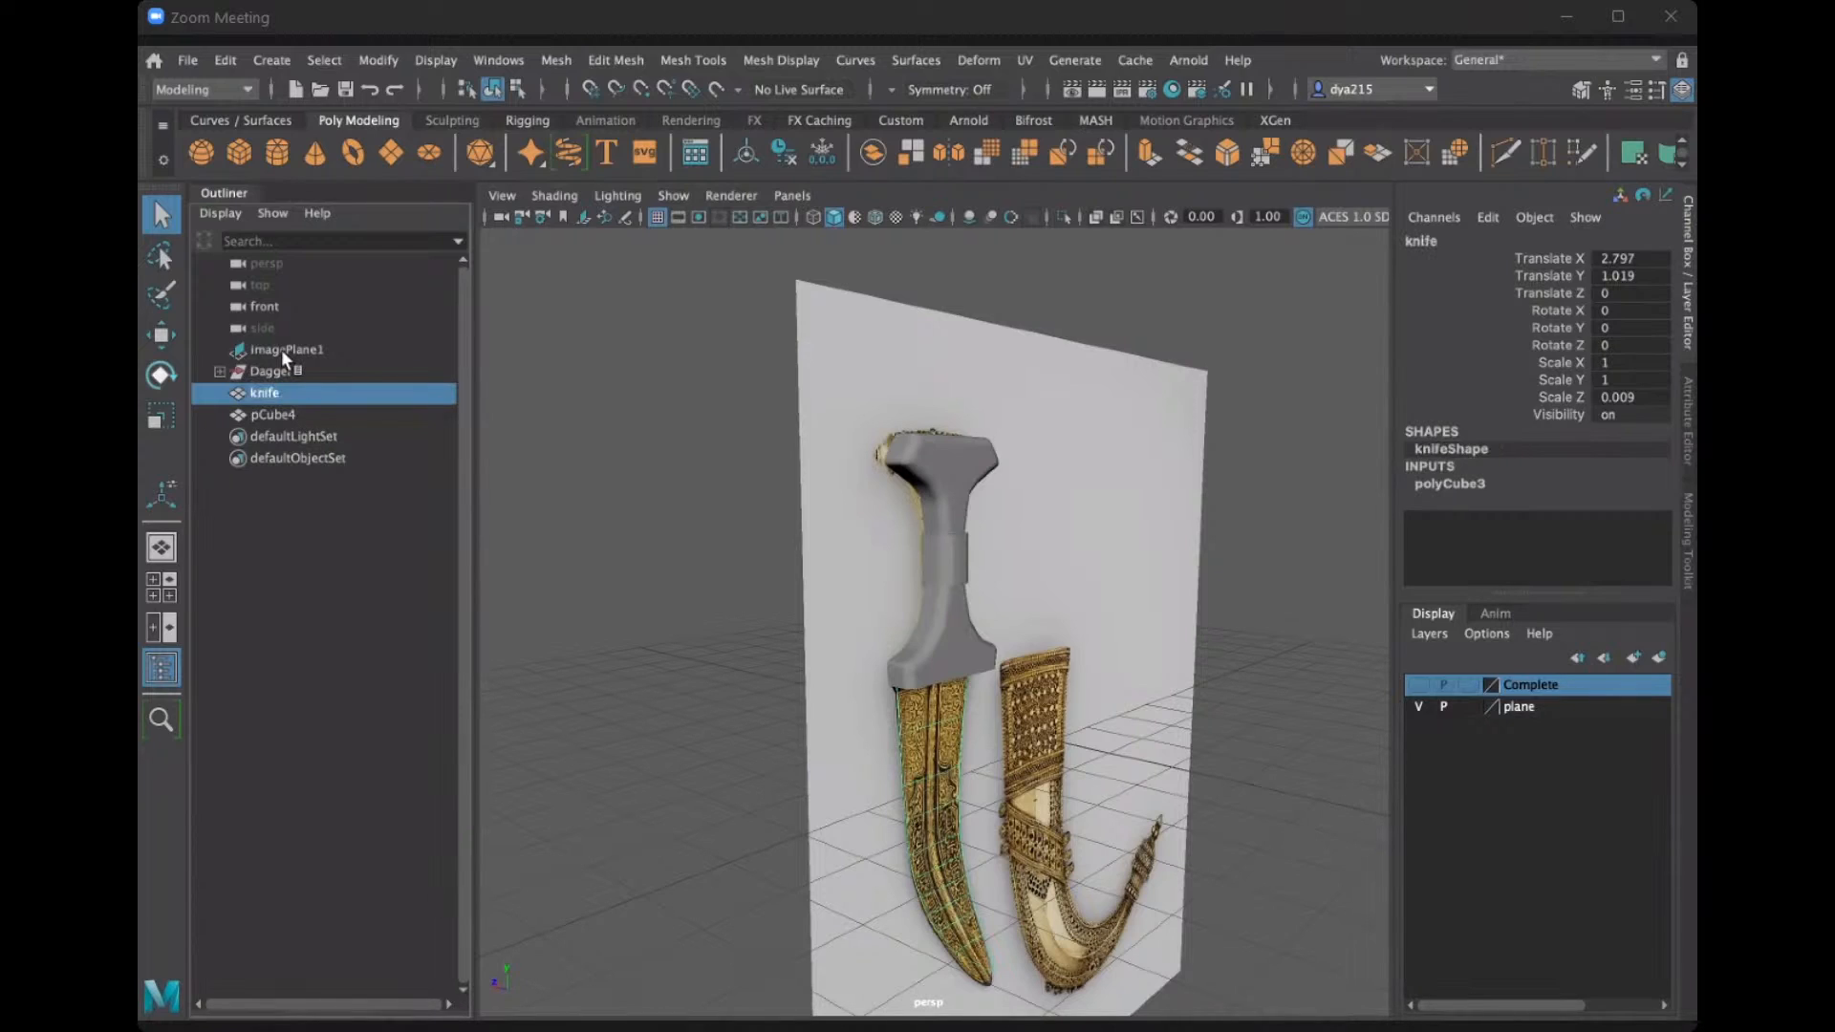
Rename the hilt object pCube4 as handle.
double_click(288, 414)
text(hand)
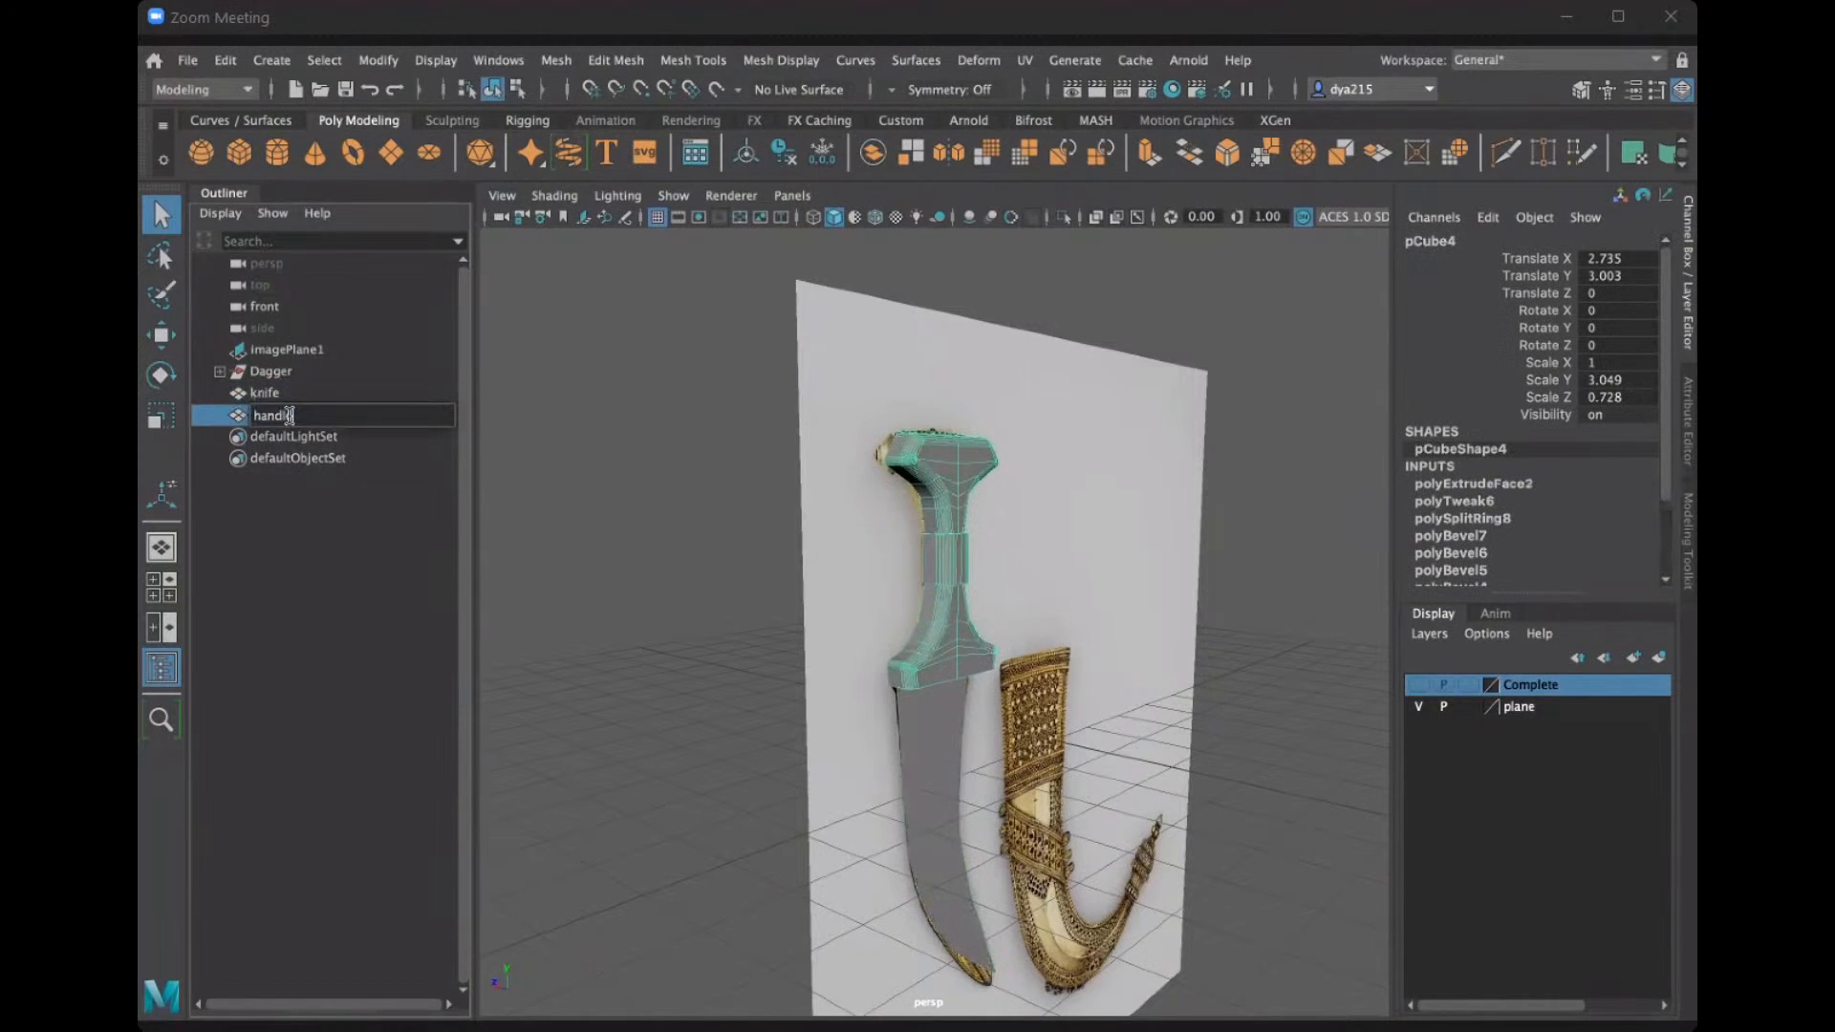
text(le)
key(Return)
Group the knife and handle objects and name the group Dagger2.
click(277, 395)
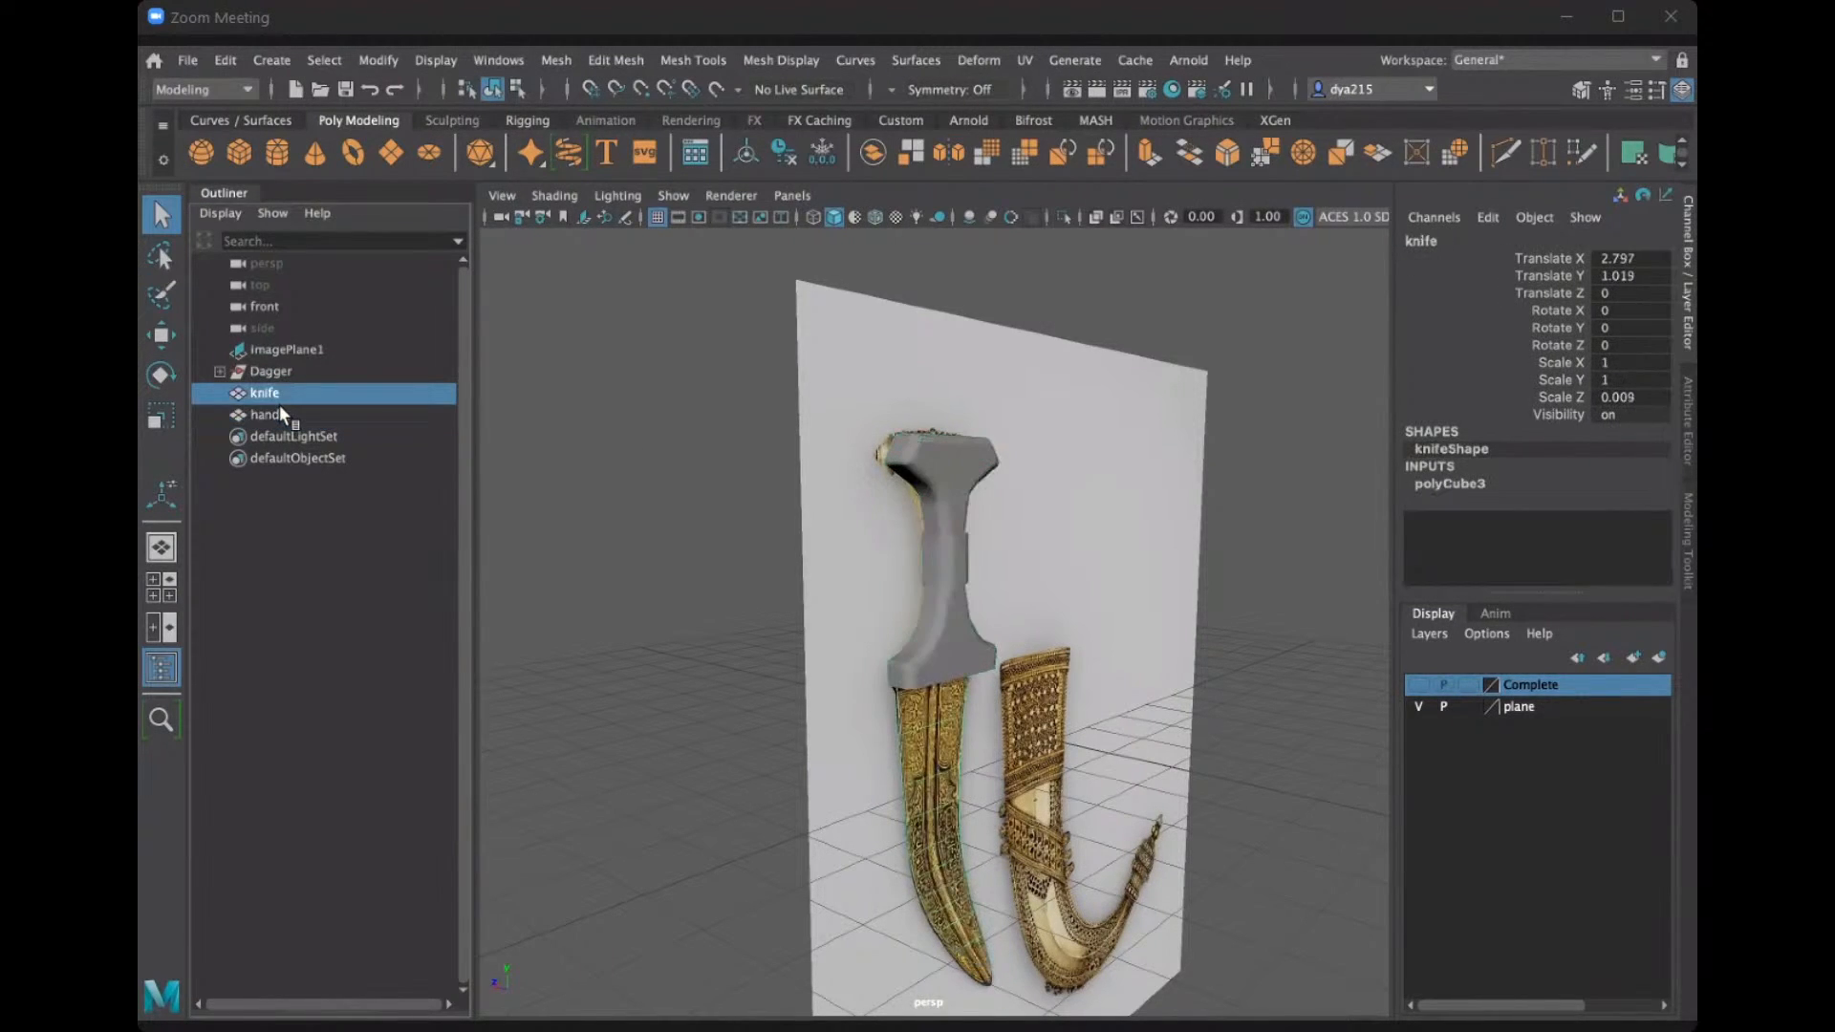
shift+click(289, 411)
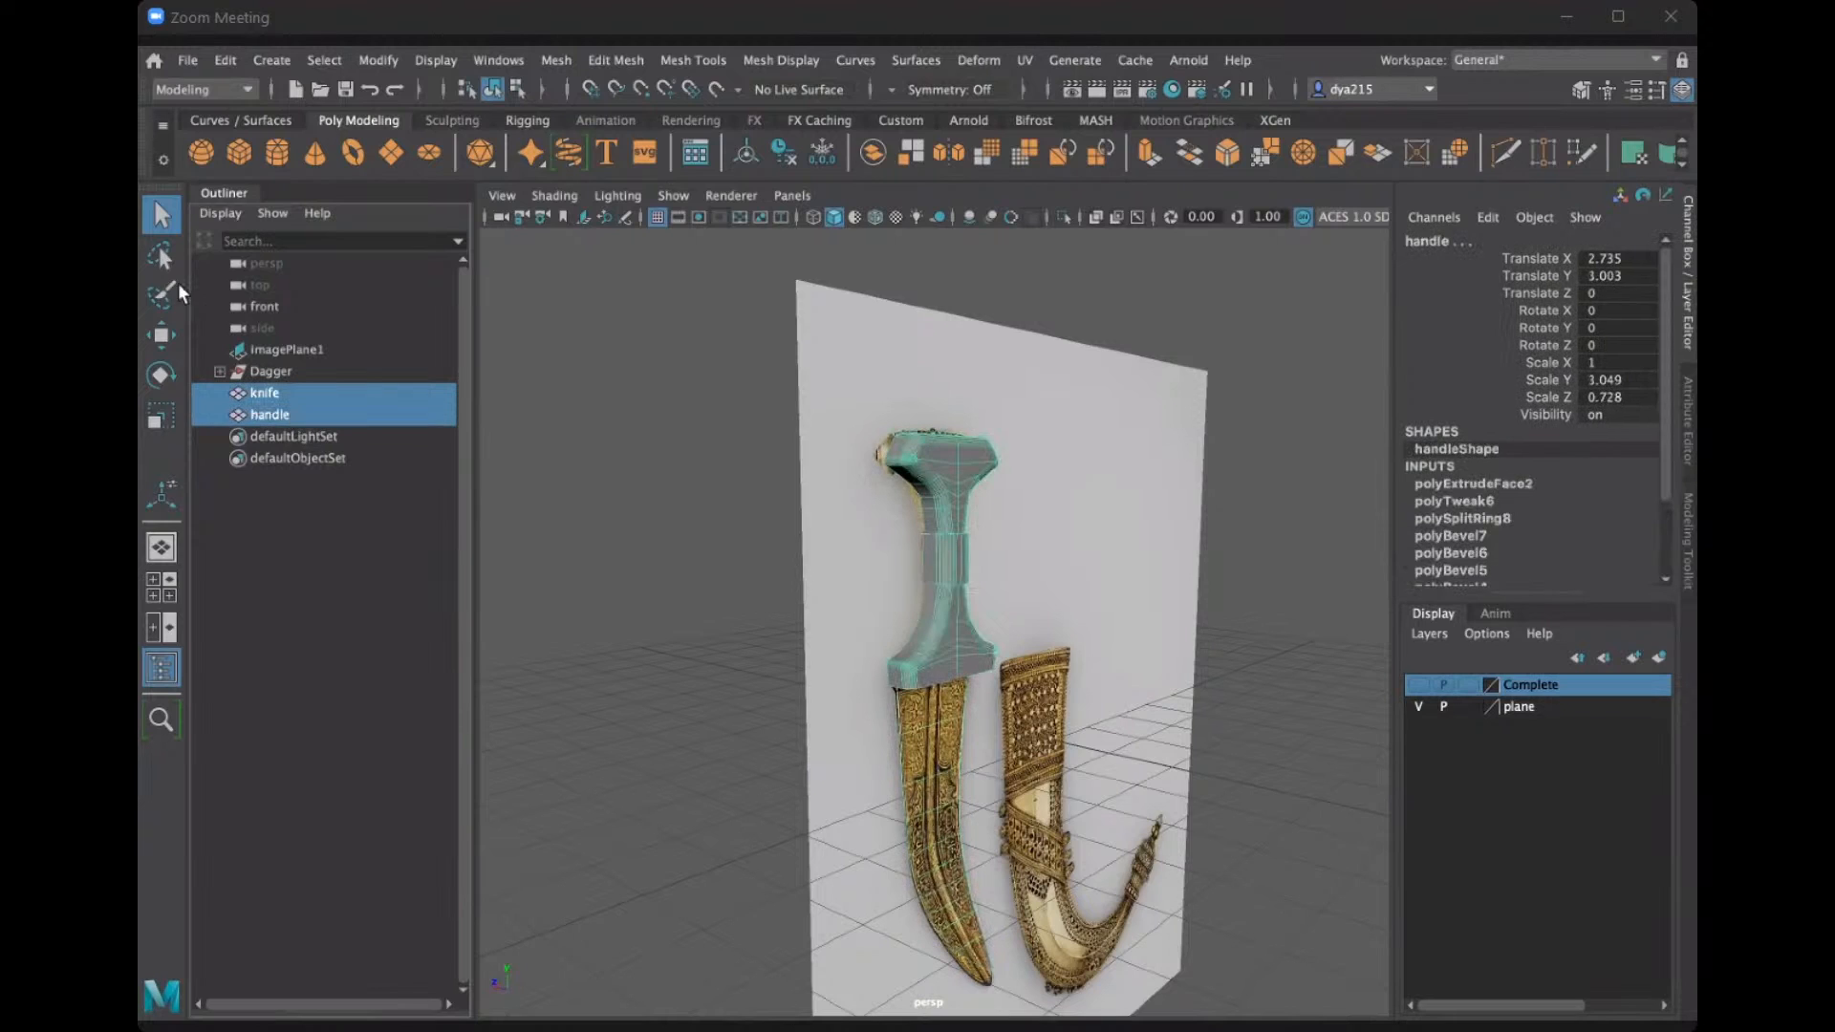
click(226, 61)
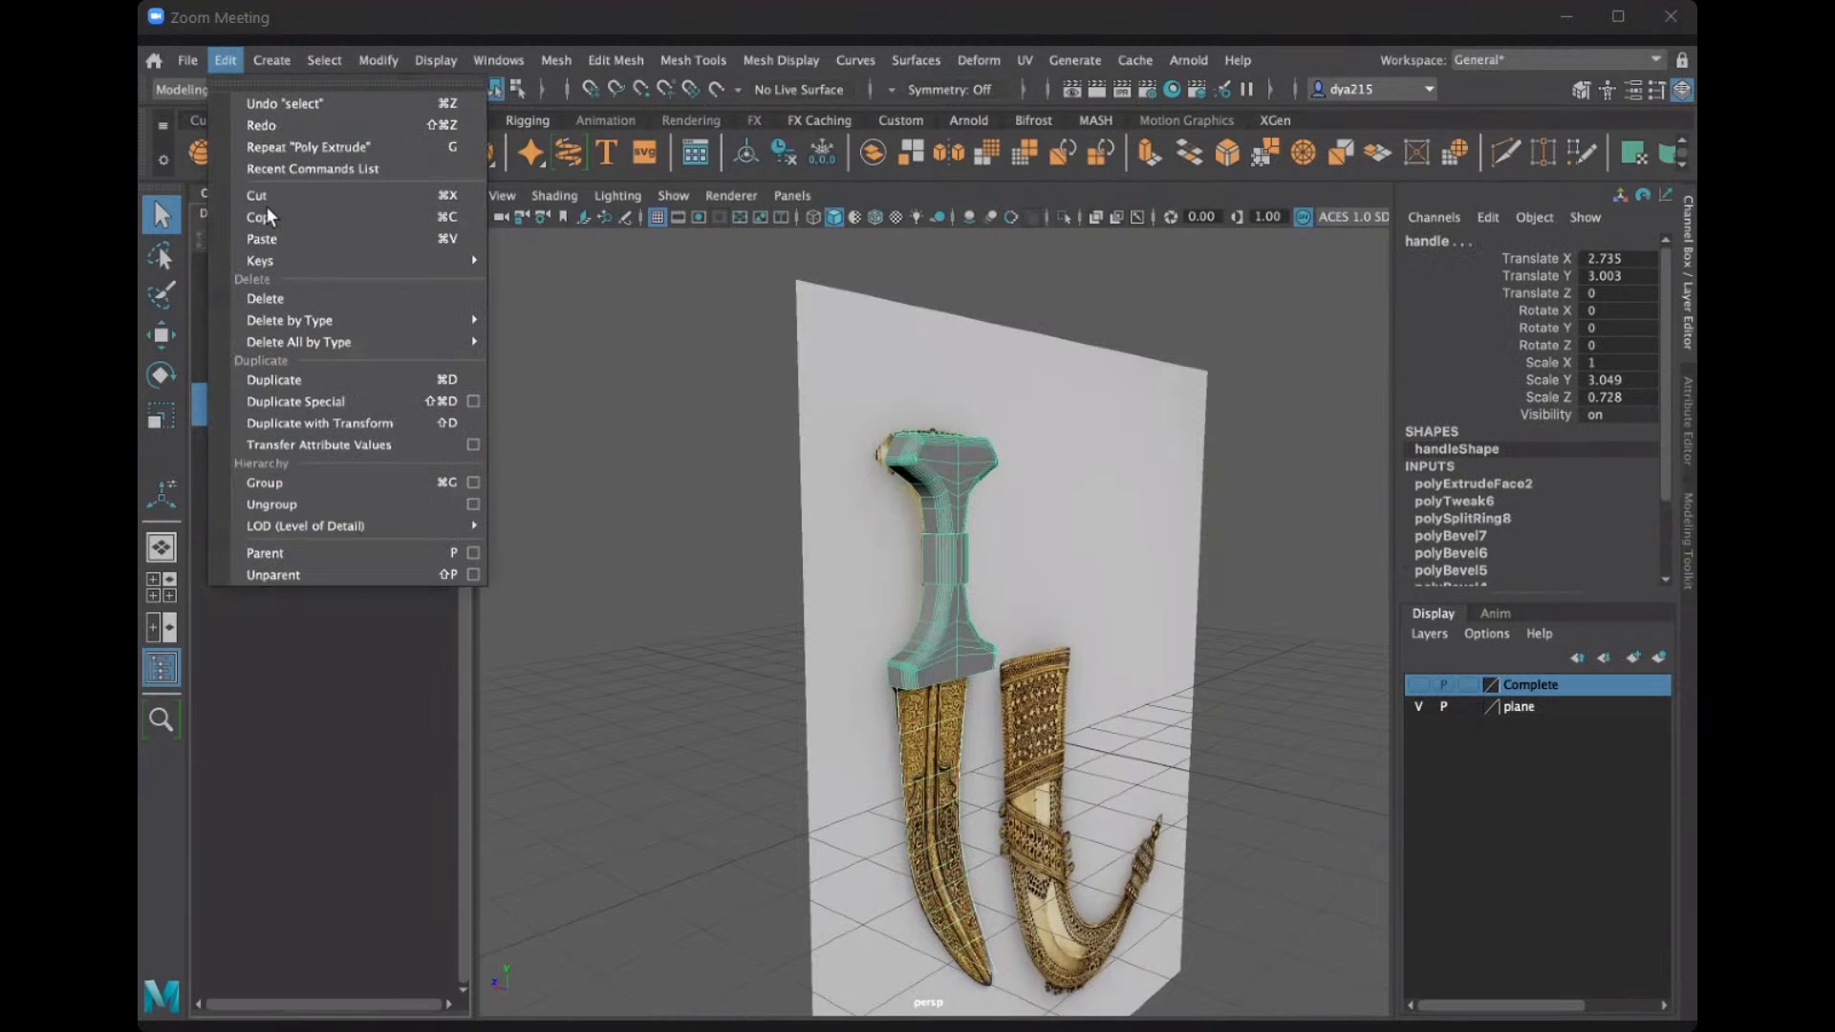
click(304, 482)
double_click(279, 394)
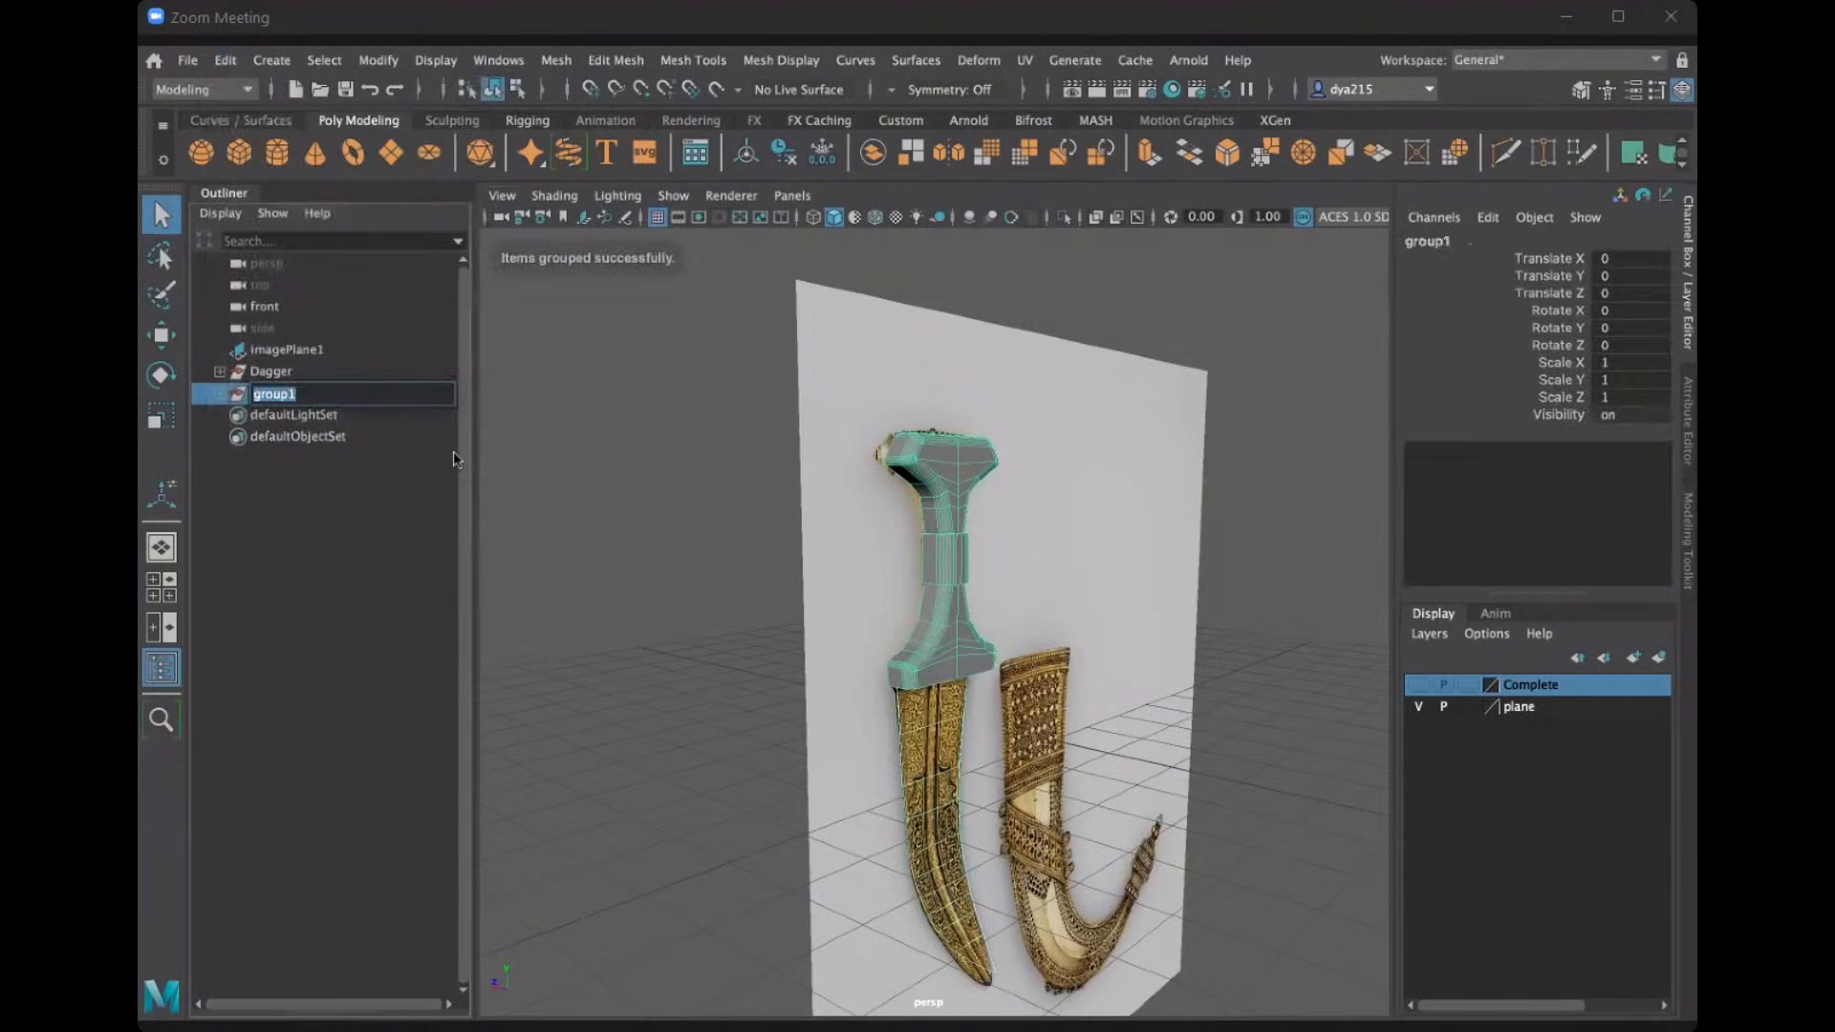
text(Dagge)
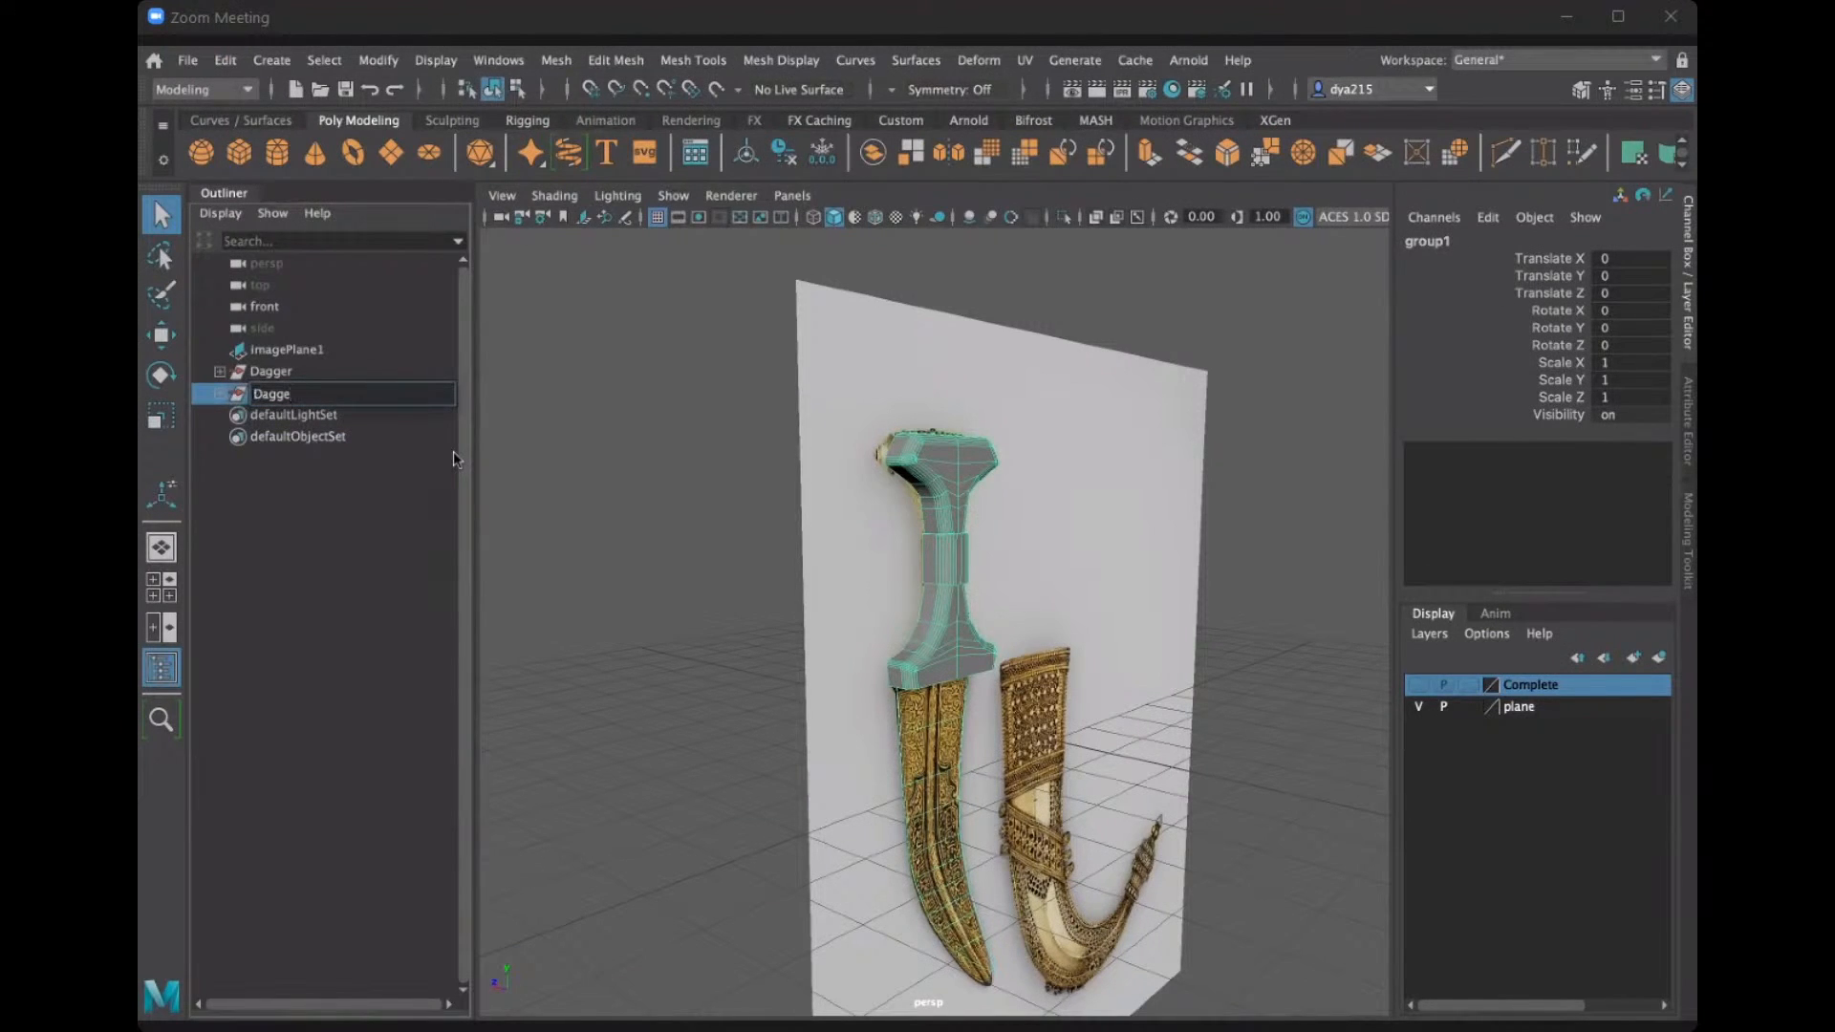
key(ctrl+a)
key(BackSpace)
text(Dagger2)
key(Return)
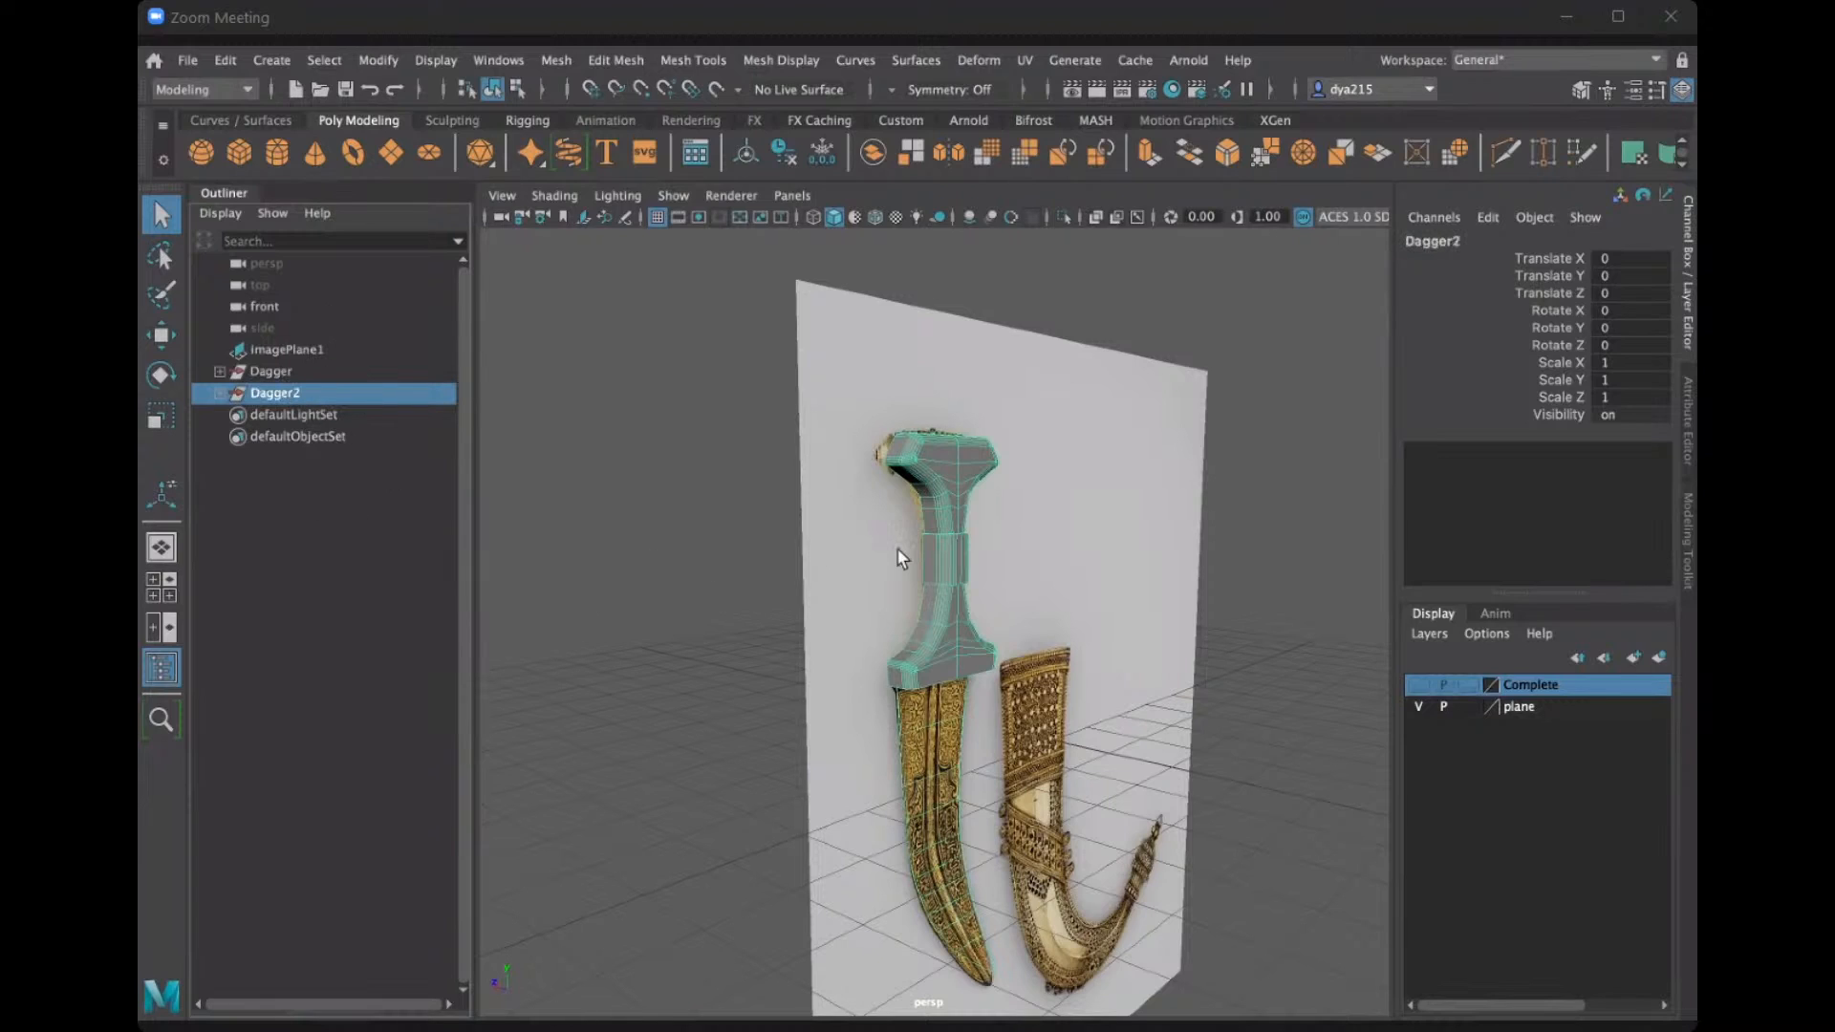
Move the Dagger2 group forward from the reference image, to a Translate Z of about 4.1.
mouse_move(1006, 600)
alt+mouse_down()
mouse_move(1000, 580)
mouse_move(943, 592)
mouse_move(975, 597)
alt+mouse_up()
alt+drag(961, 681, 909, 713)
key(w)
middle_drag(781, 752, 776, 798)
alt+drag(797, 526, 836, 420)
alt+drag(771, 606, 663, 625)
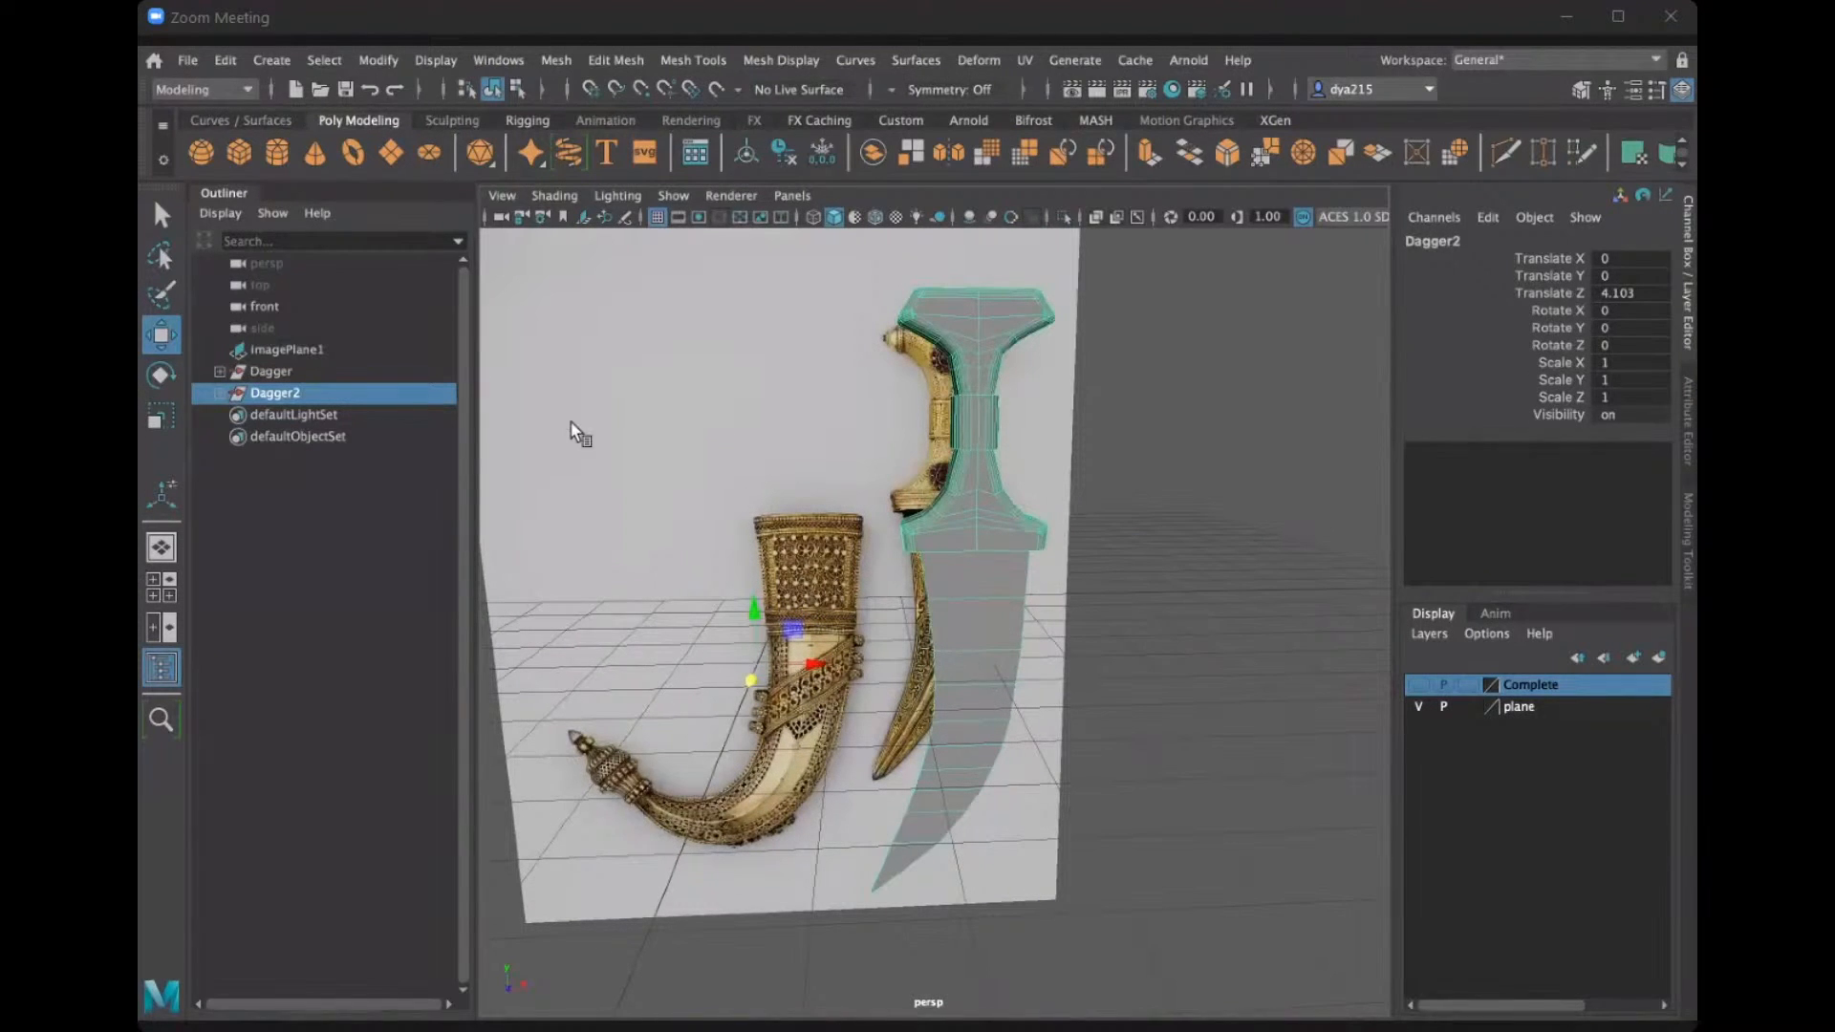
Move the Dagger2 group's pivot along X from the scene origin onto the dagger.
alt+drag(839, 624, 950, 659)
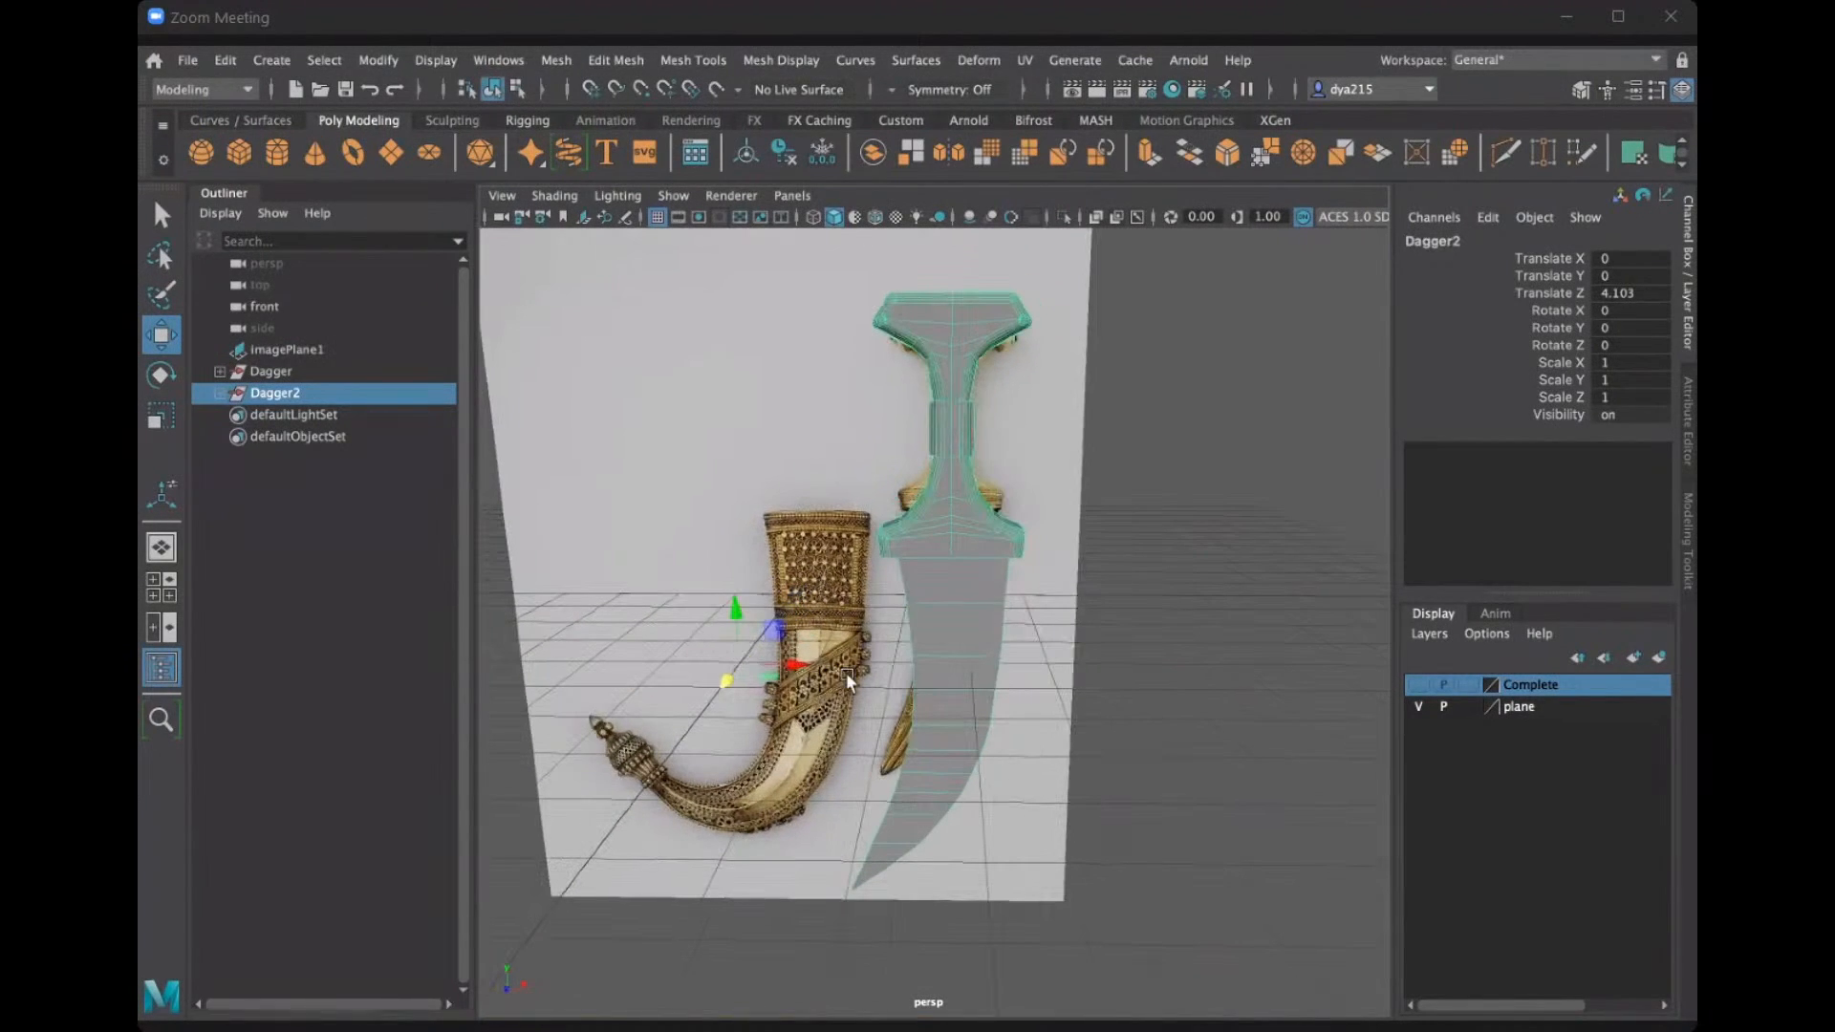
key(d)
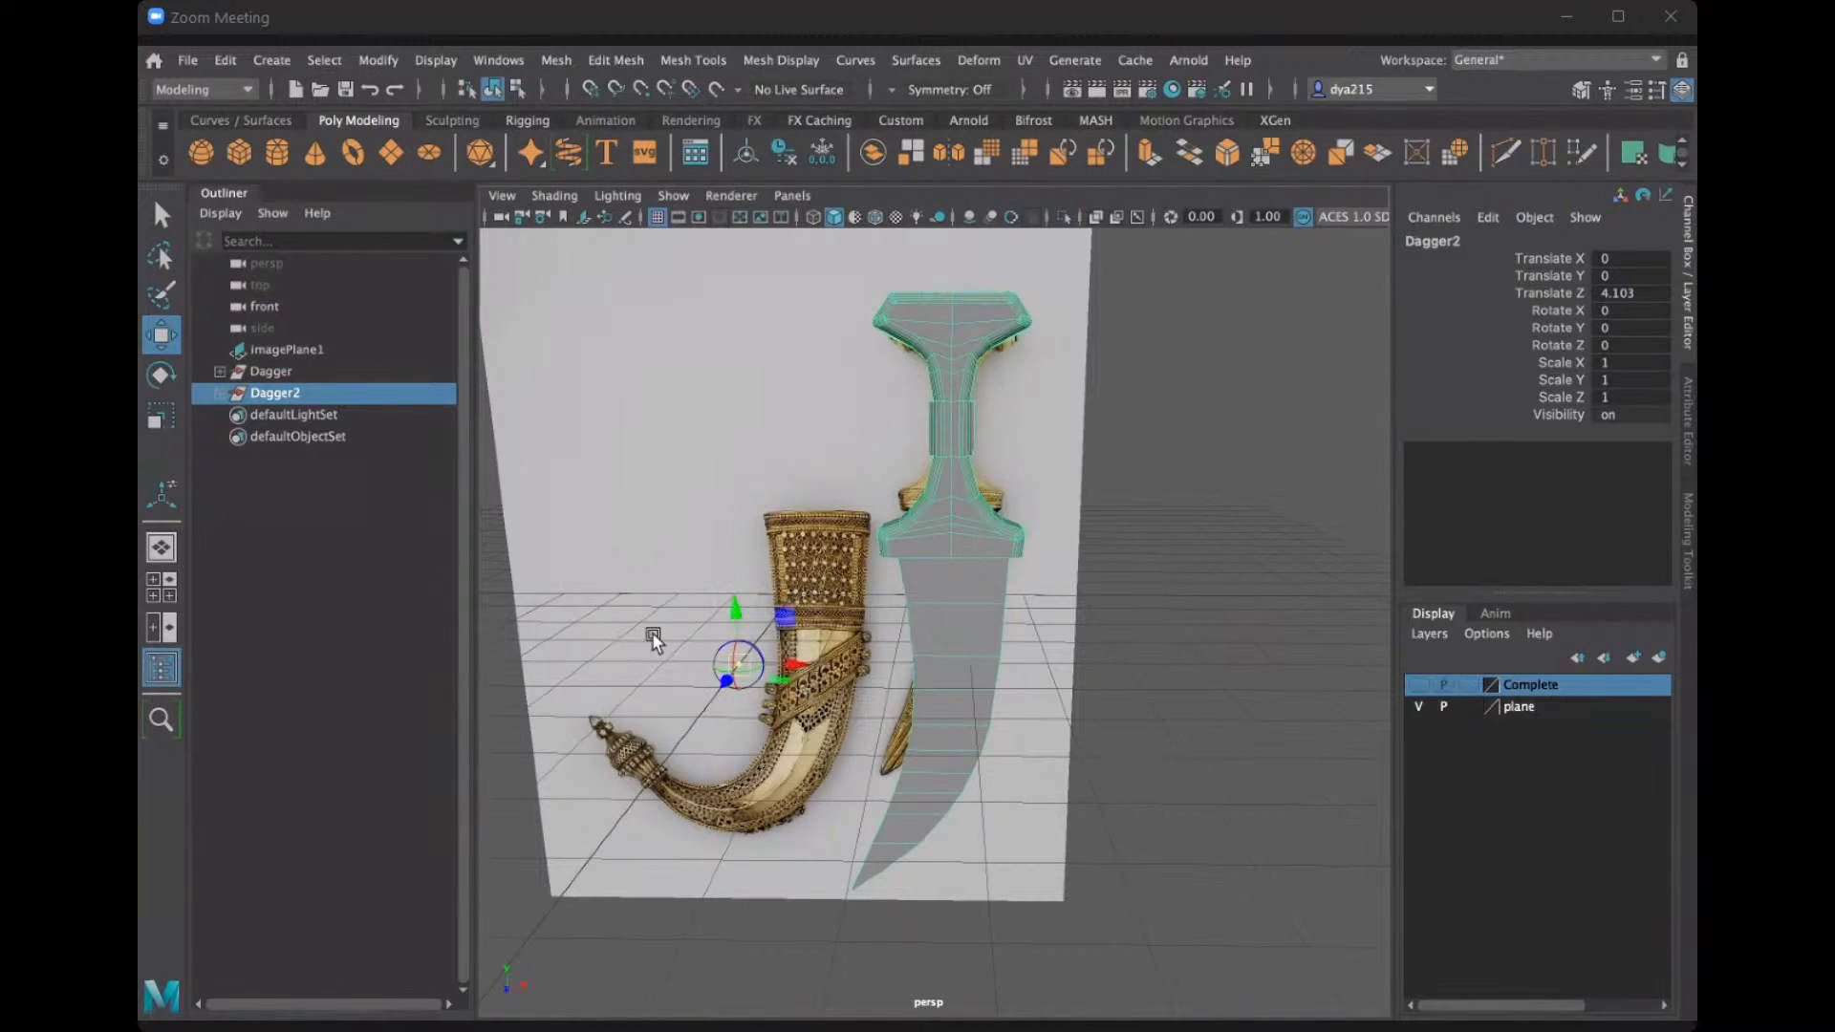
drag(798, 672, 1048, 685)
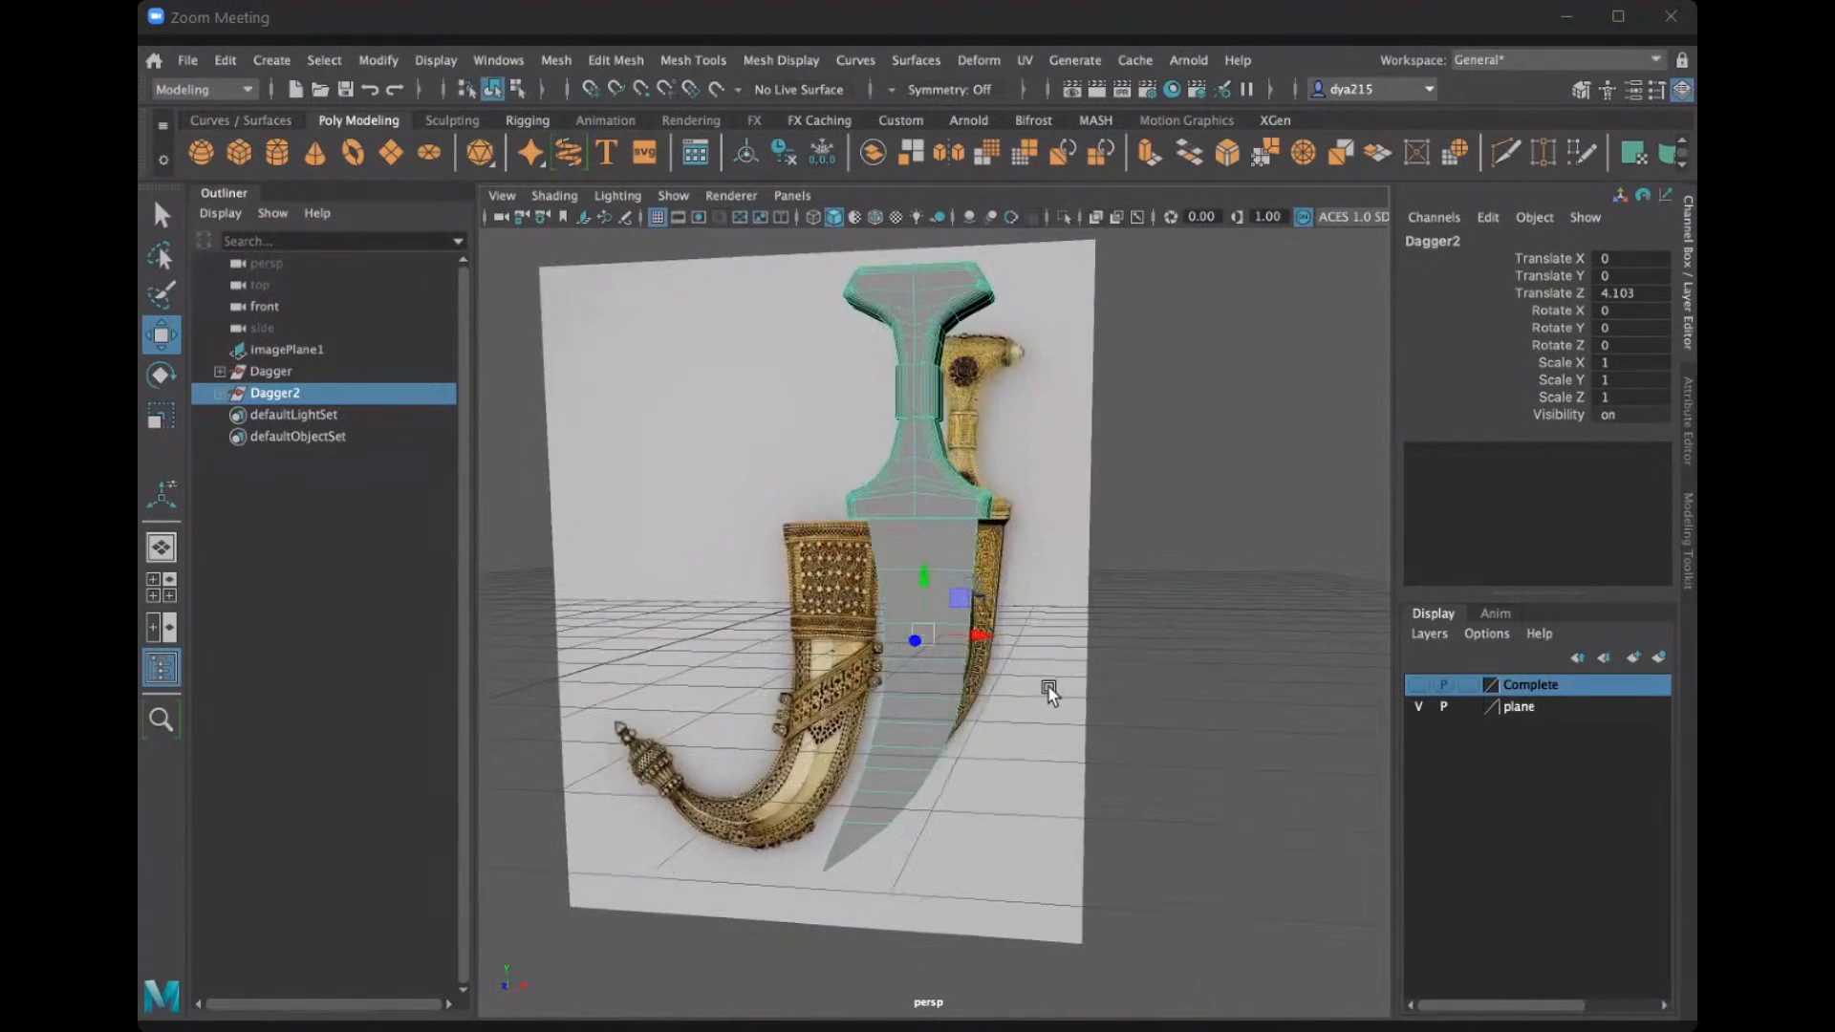
Move the Dagger2 group along X until it stands beside the reference image, at a Translate X of about 3.76.
drag(959, 632, 980, 630)
alt+drag(1075, 668, 1110, 920)
scroll(1016, 526, up, 10)
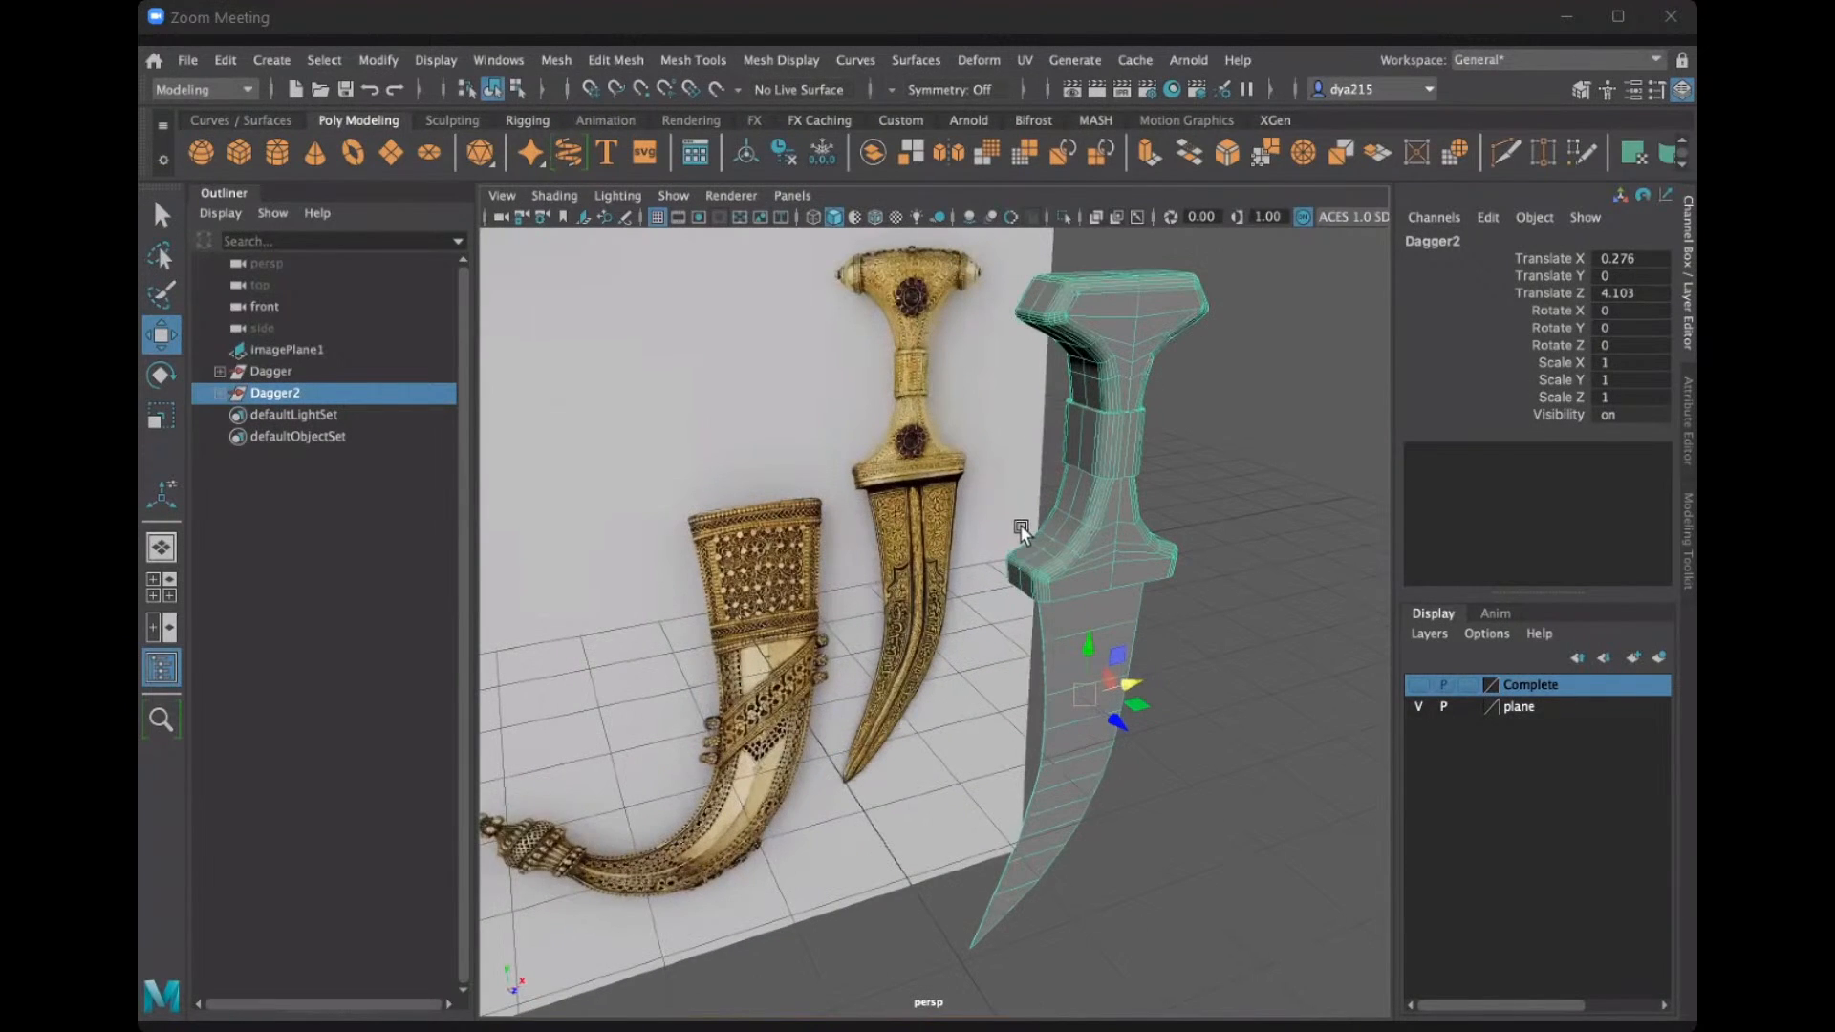
alt+middle_drag(1002, 424, 961, 642)
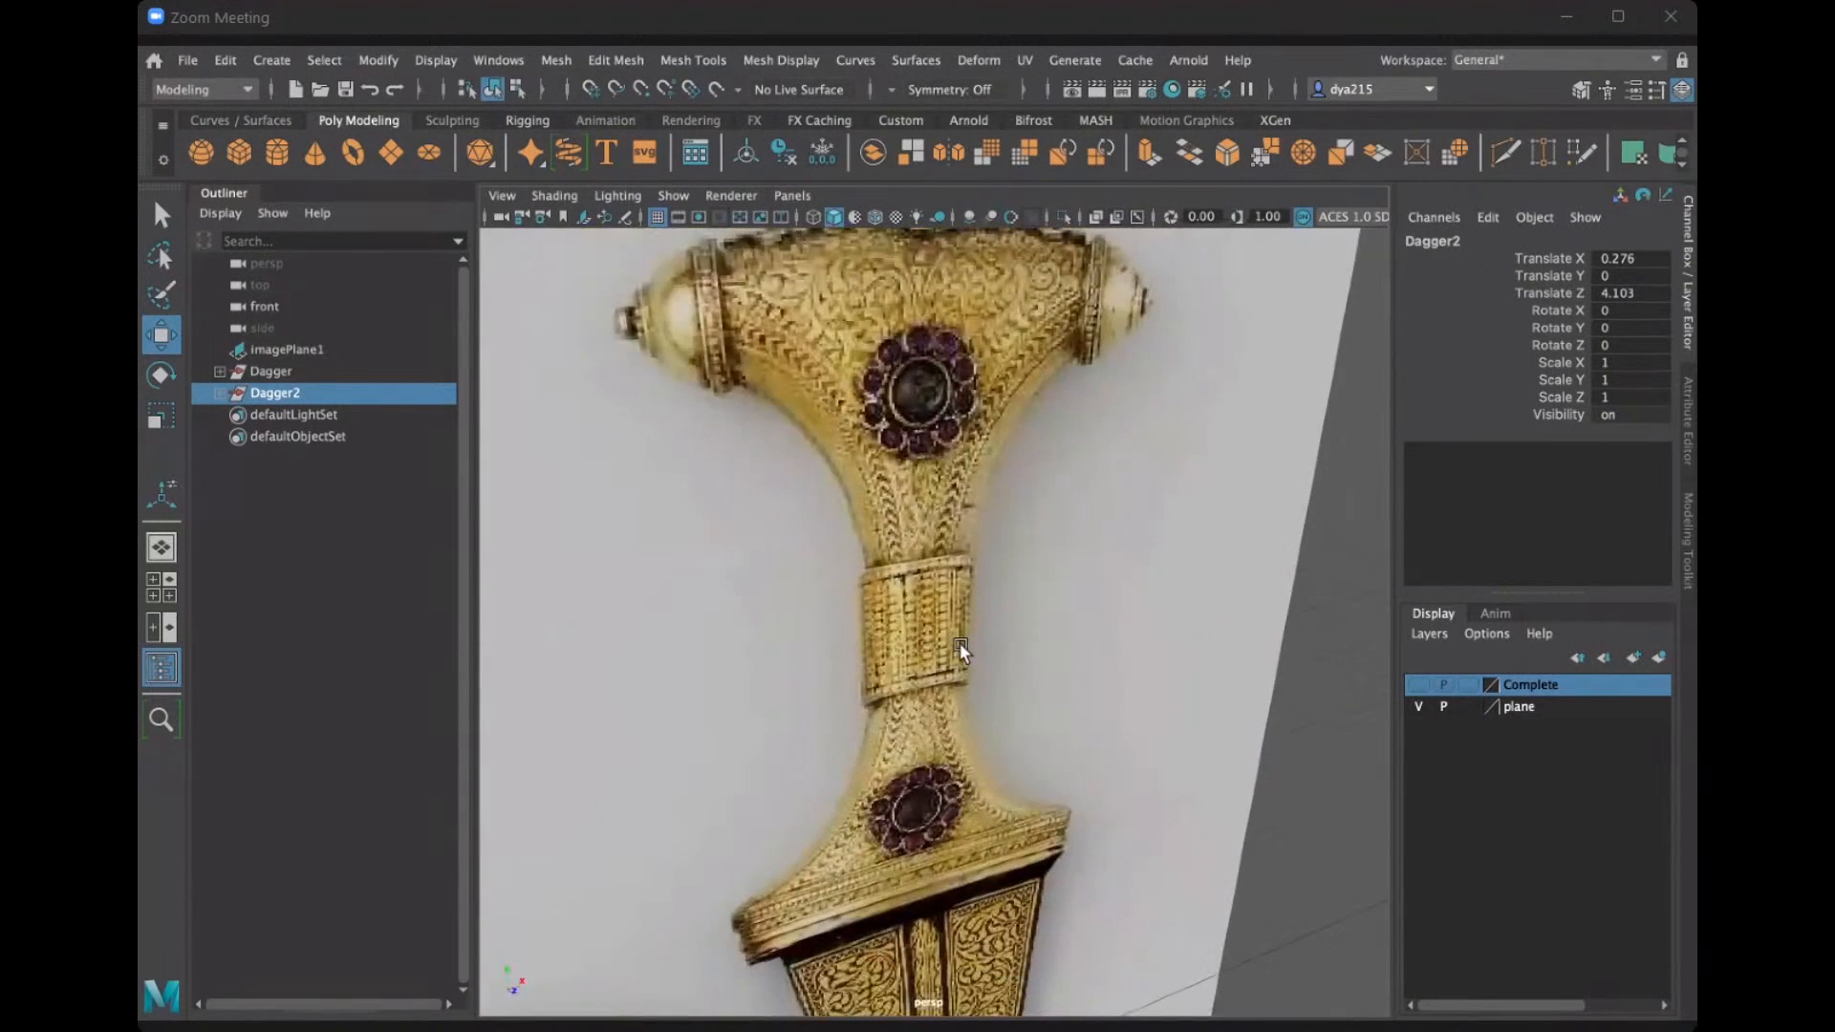
scroll(811, 564, down, 5)
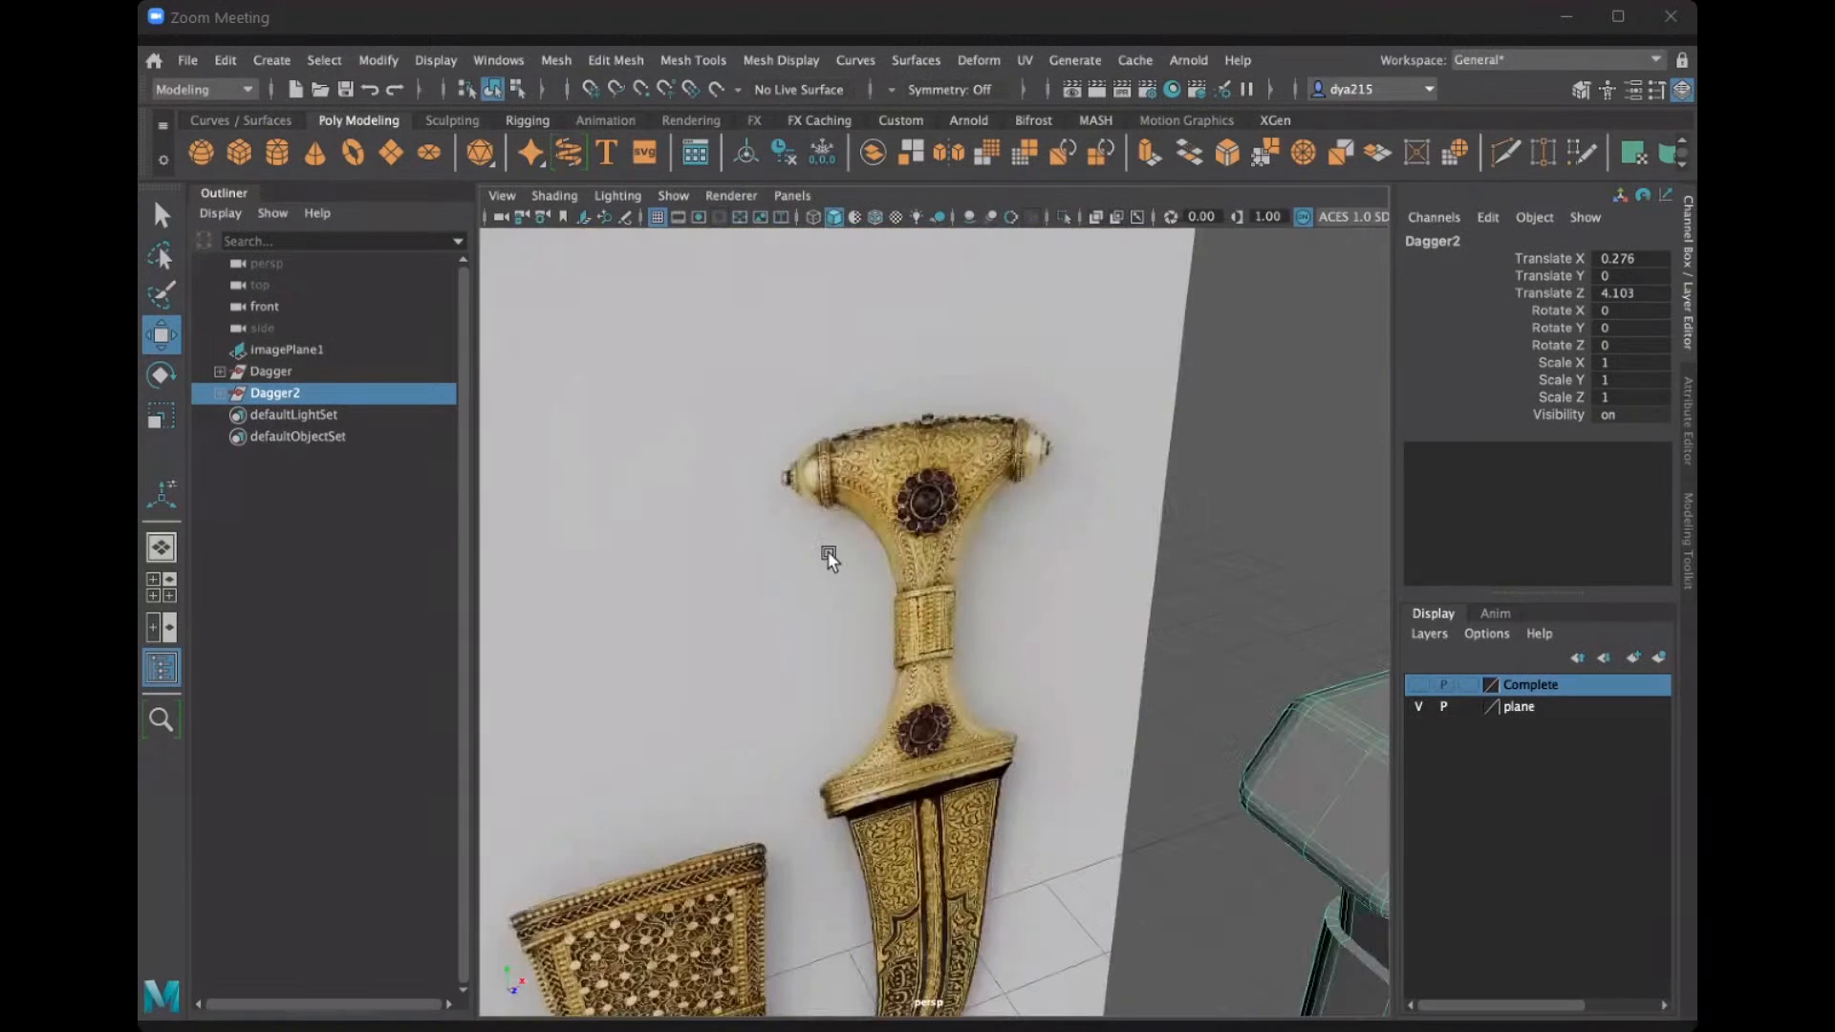
scroll(828, 557, down, 6)
alt+middle_drag(1004, 848, 950, 802)
alt+drag(1236, 791, 1223, 815)
alt+drag(1005, 692, 880, 627)
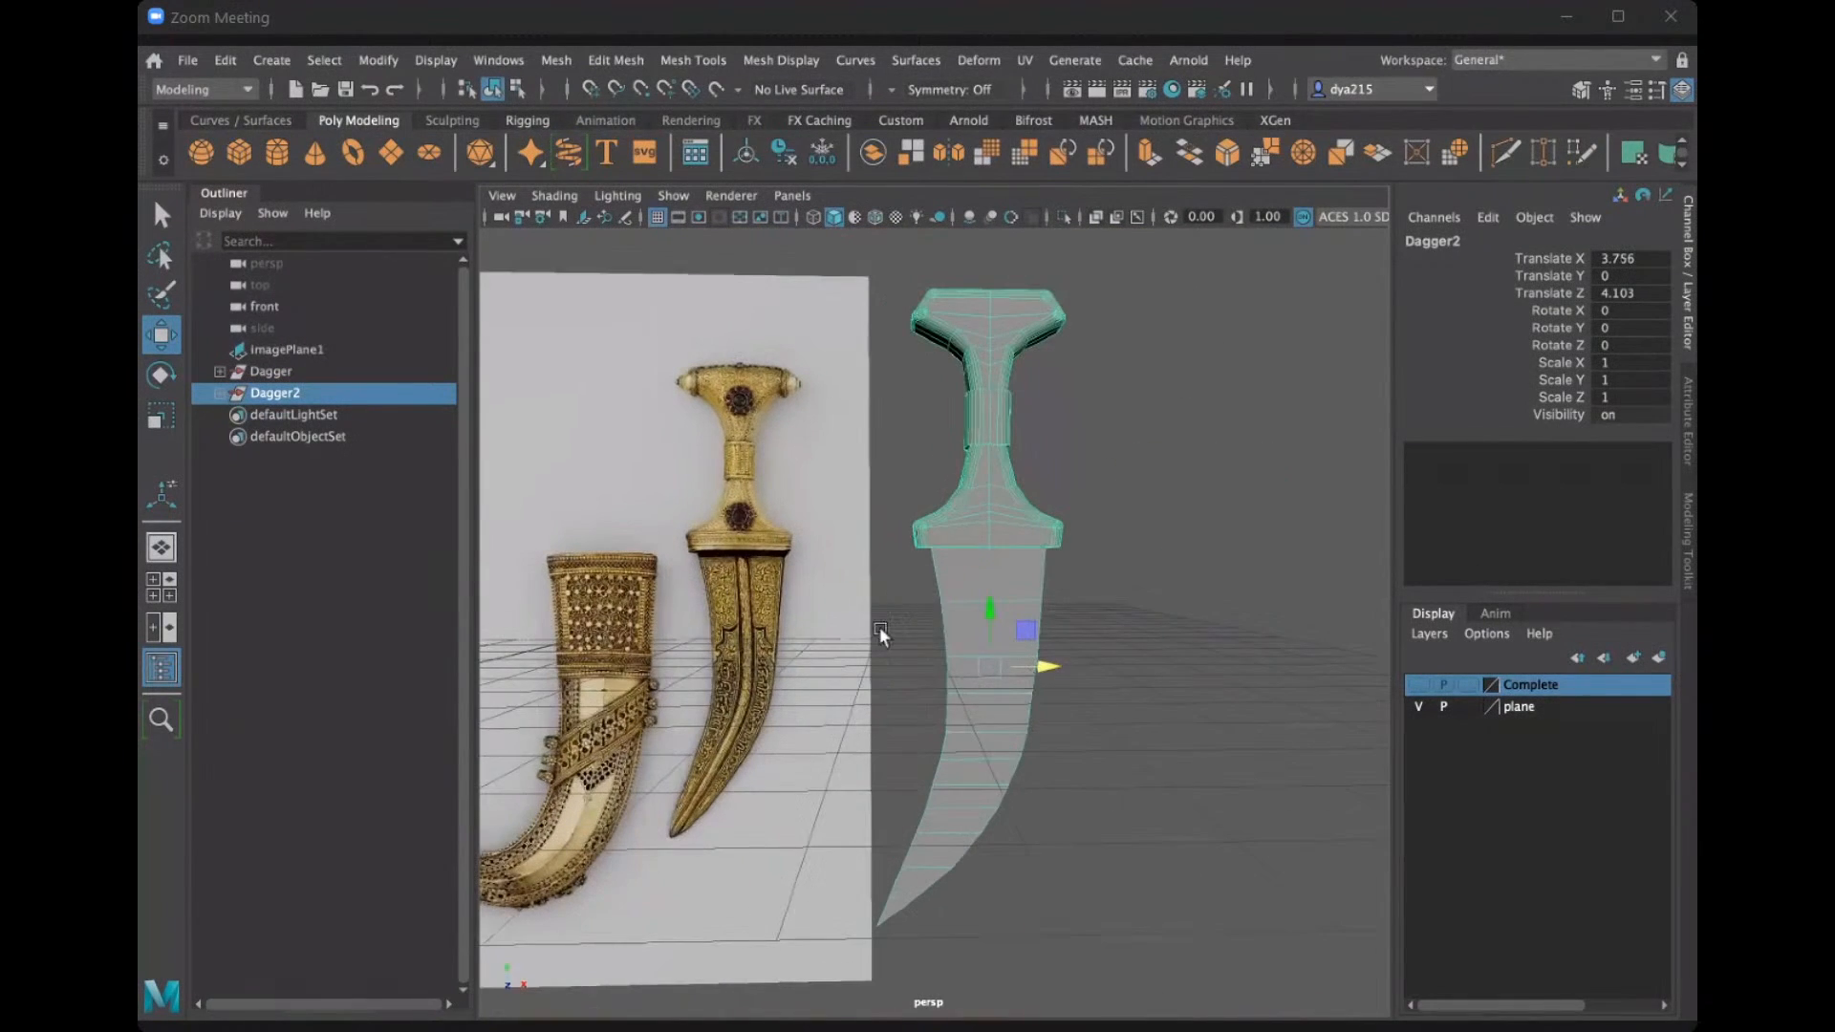
Create a polygon sphere and move it in front of the dagger's blade, to about X 5.92 and Z 4.36.
click(197, 147)
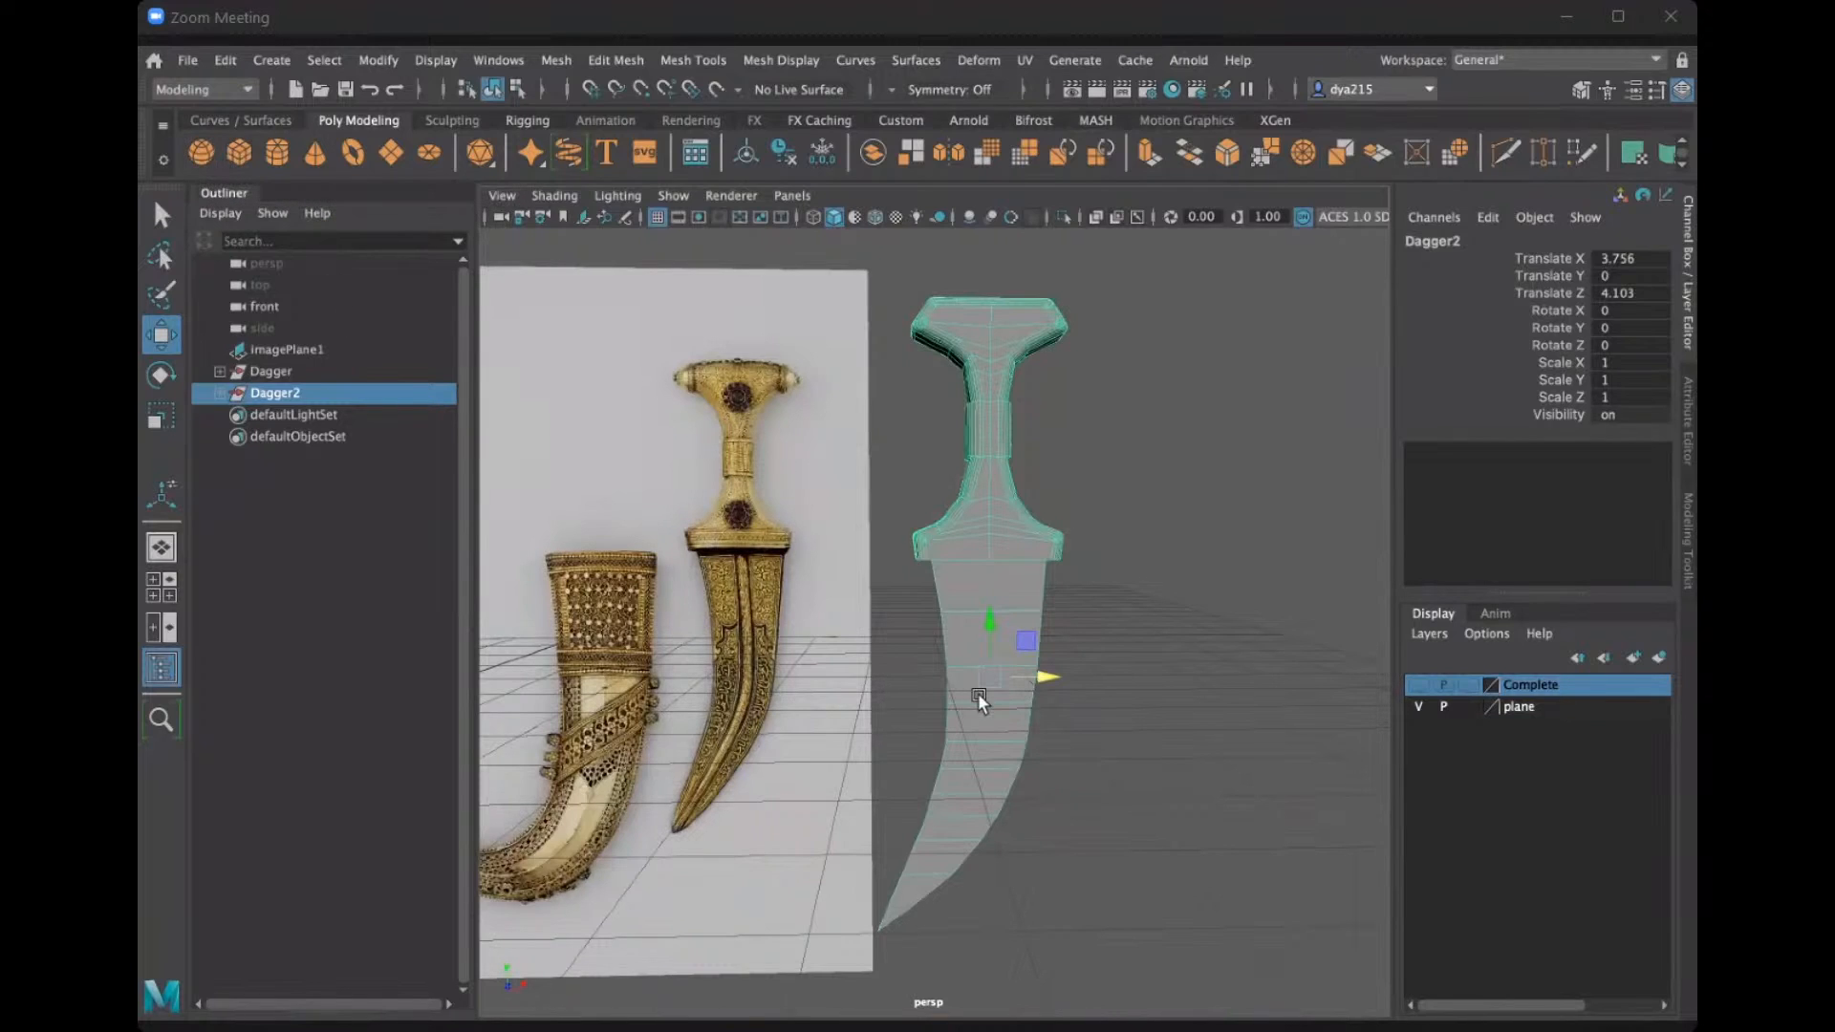
drag(627, 635, 732, 711)
mouse_move(801, 627)
mouse_down()
mouse_move(738, 737)
mouse_move(1120, 705)
mouse_move(813, 633)
mouse_up()
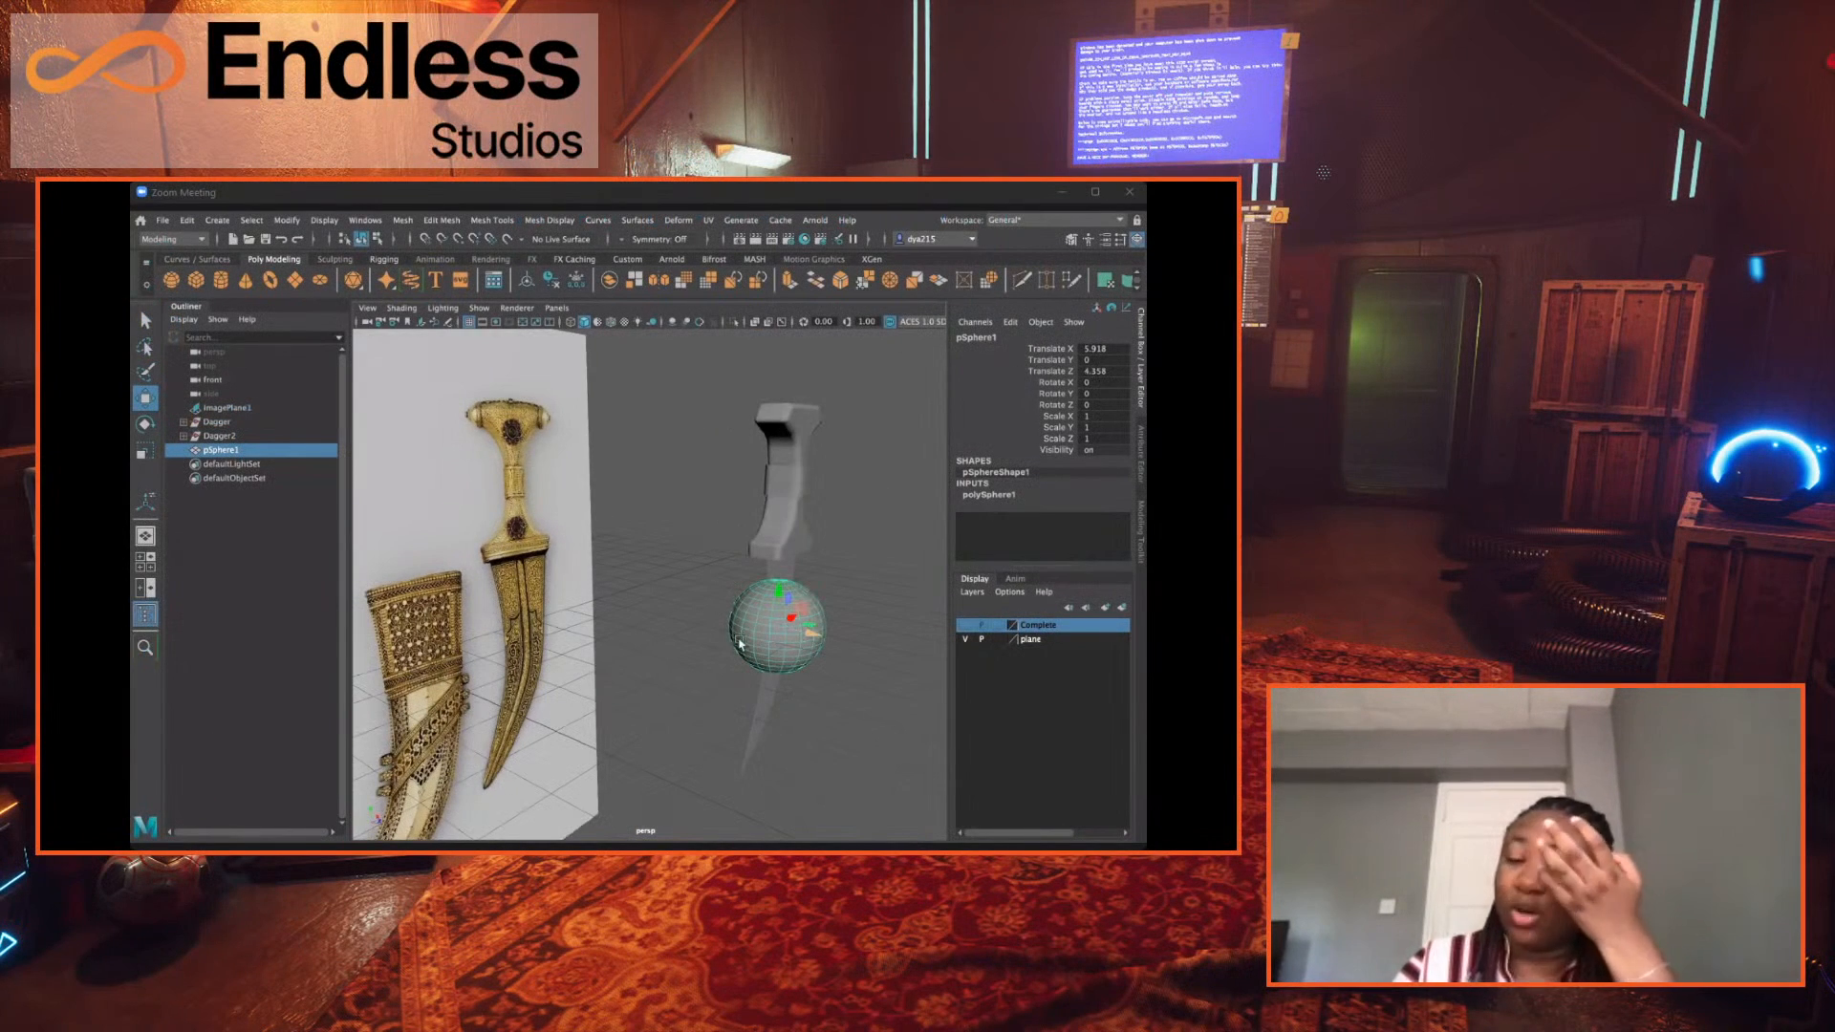
alt+drag(688, 644, 631, 612)
scroll(631, 611, up, 2)
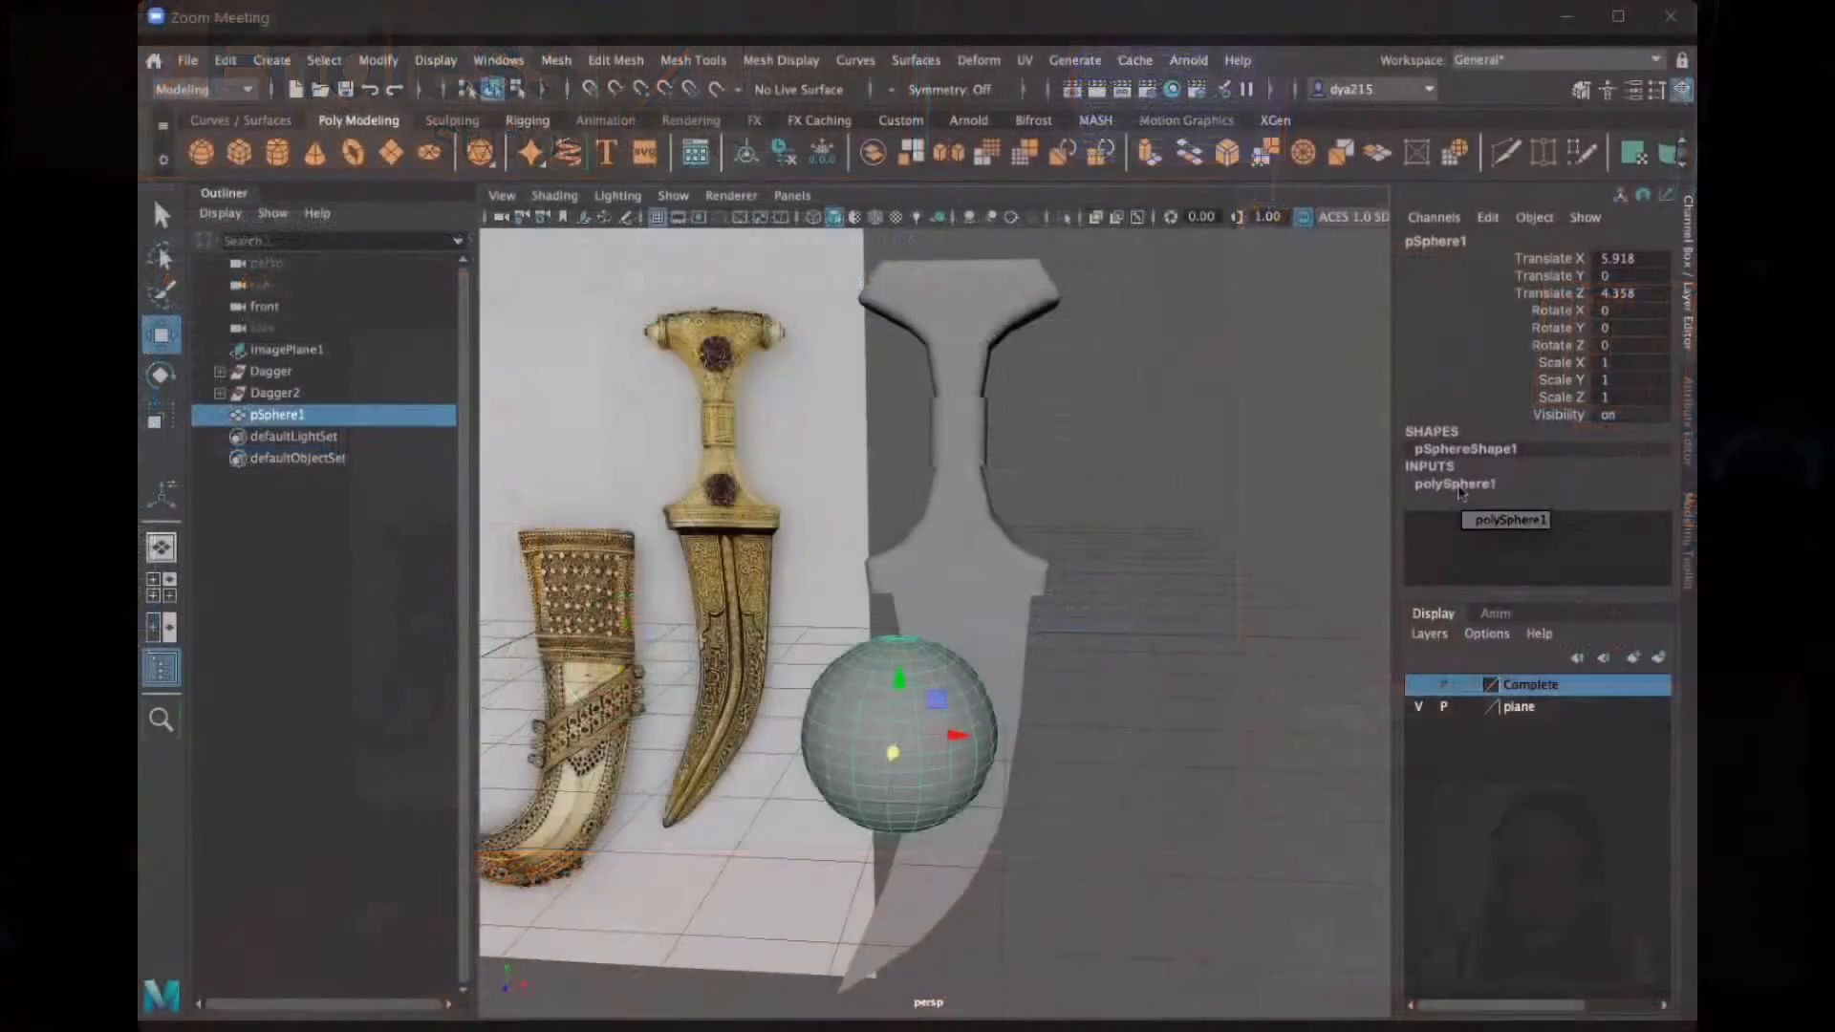
Set the sphere's axis and height subdivisions to 10 each.
click(992, 497)
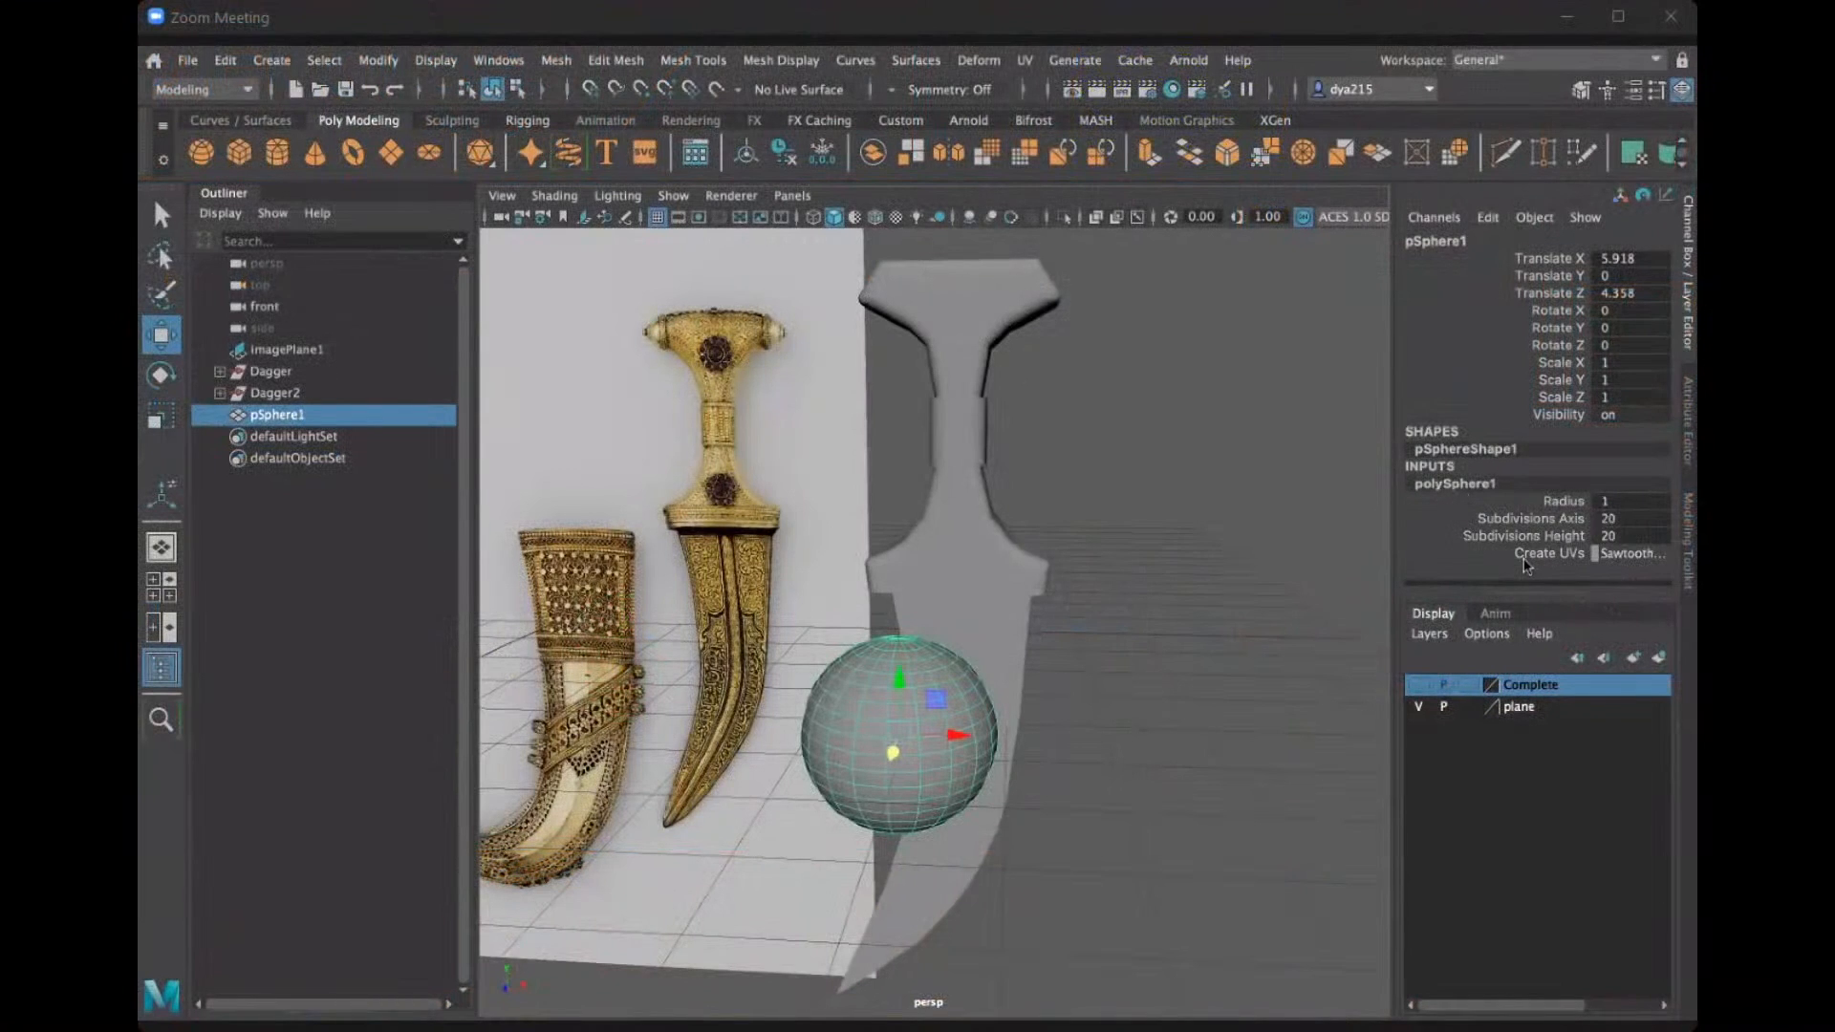
click(1644, 517)
key(Return)
click(1642, 542)
text(10)
key(Return)
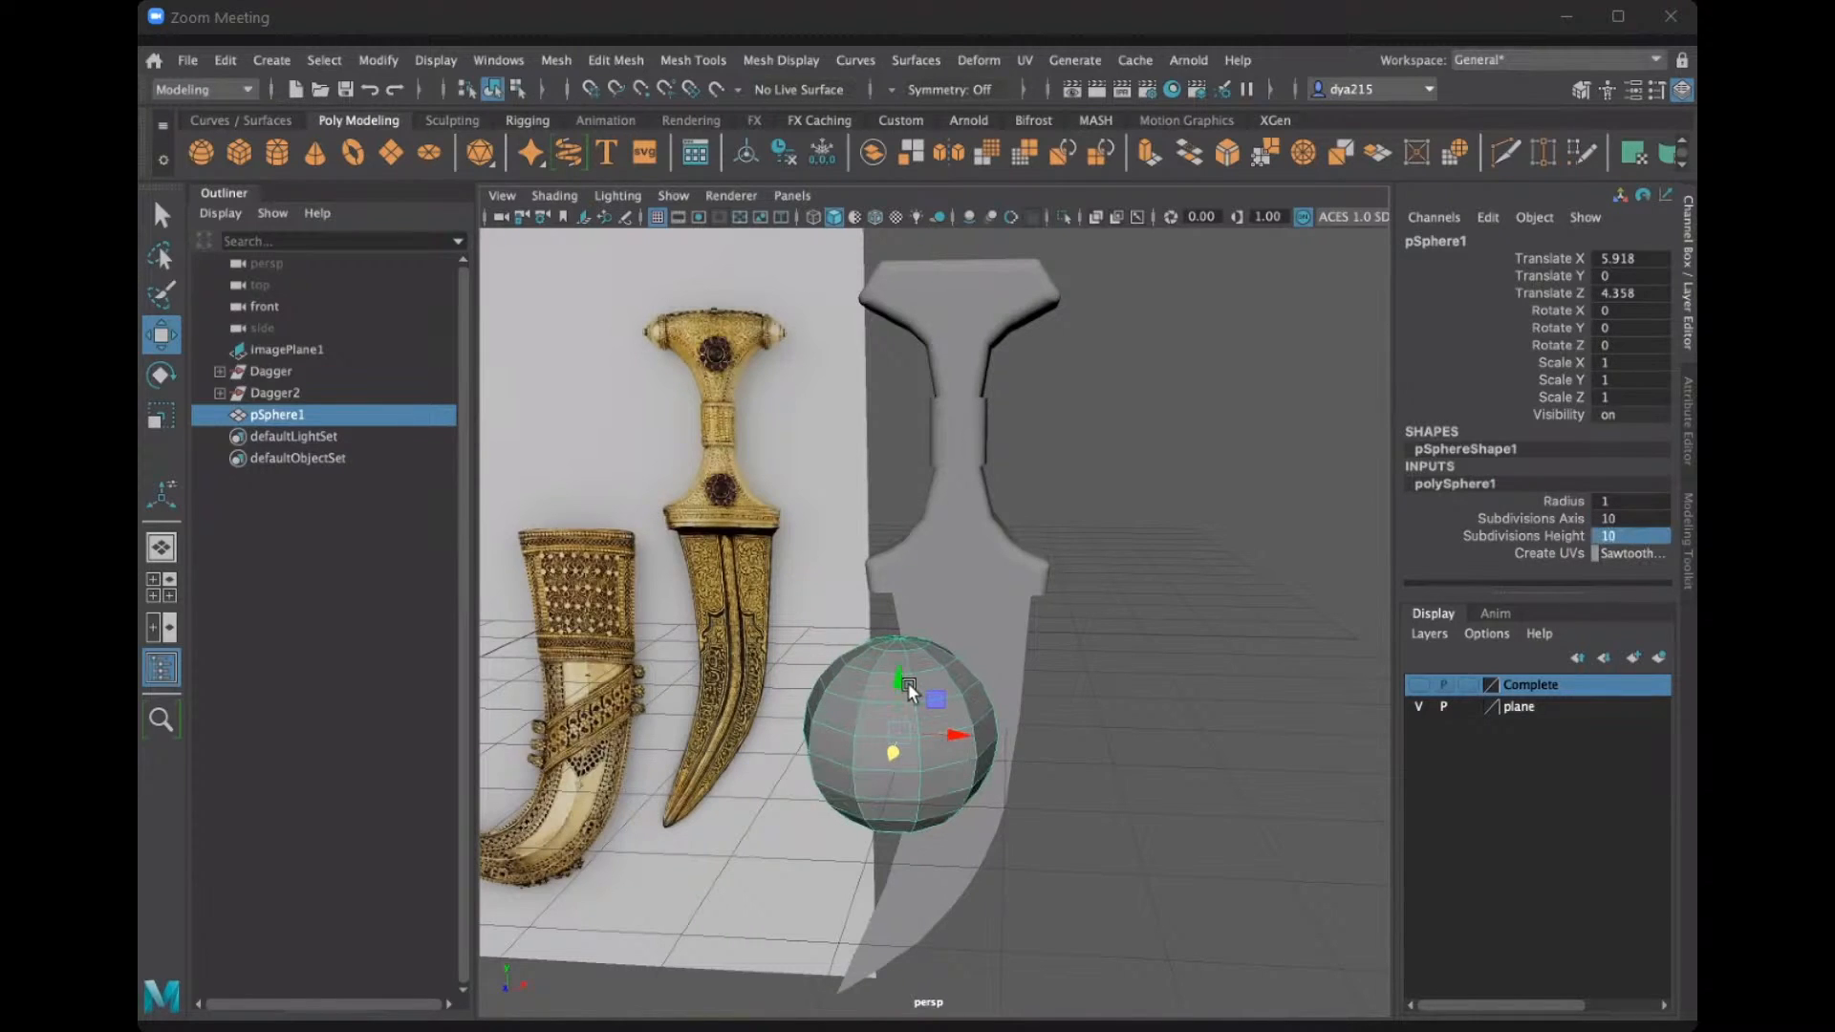
Inspect the sphere in smooth mesh preview and return it to its unsmoothed display.
alt+drag(925, 713, 1006, 761)
alt+drag(889, 680, 1030, 606)
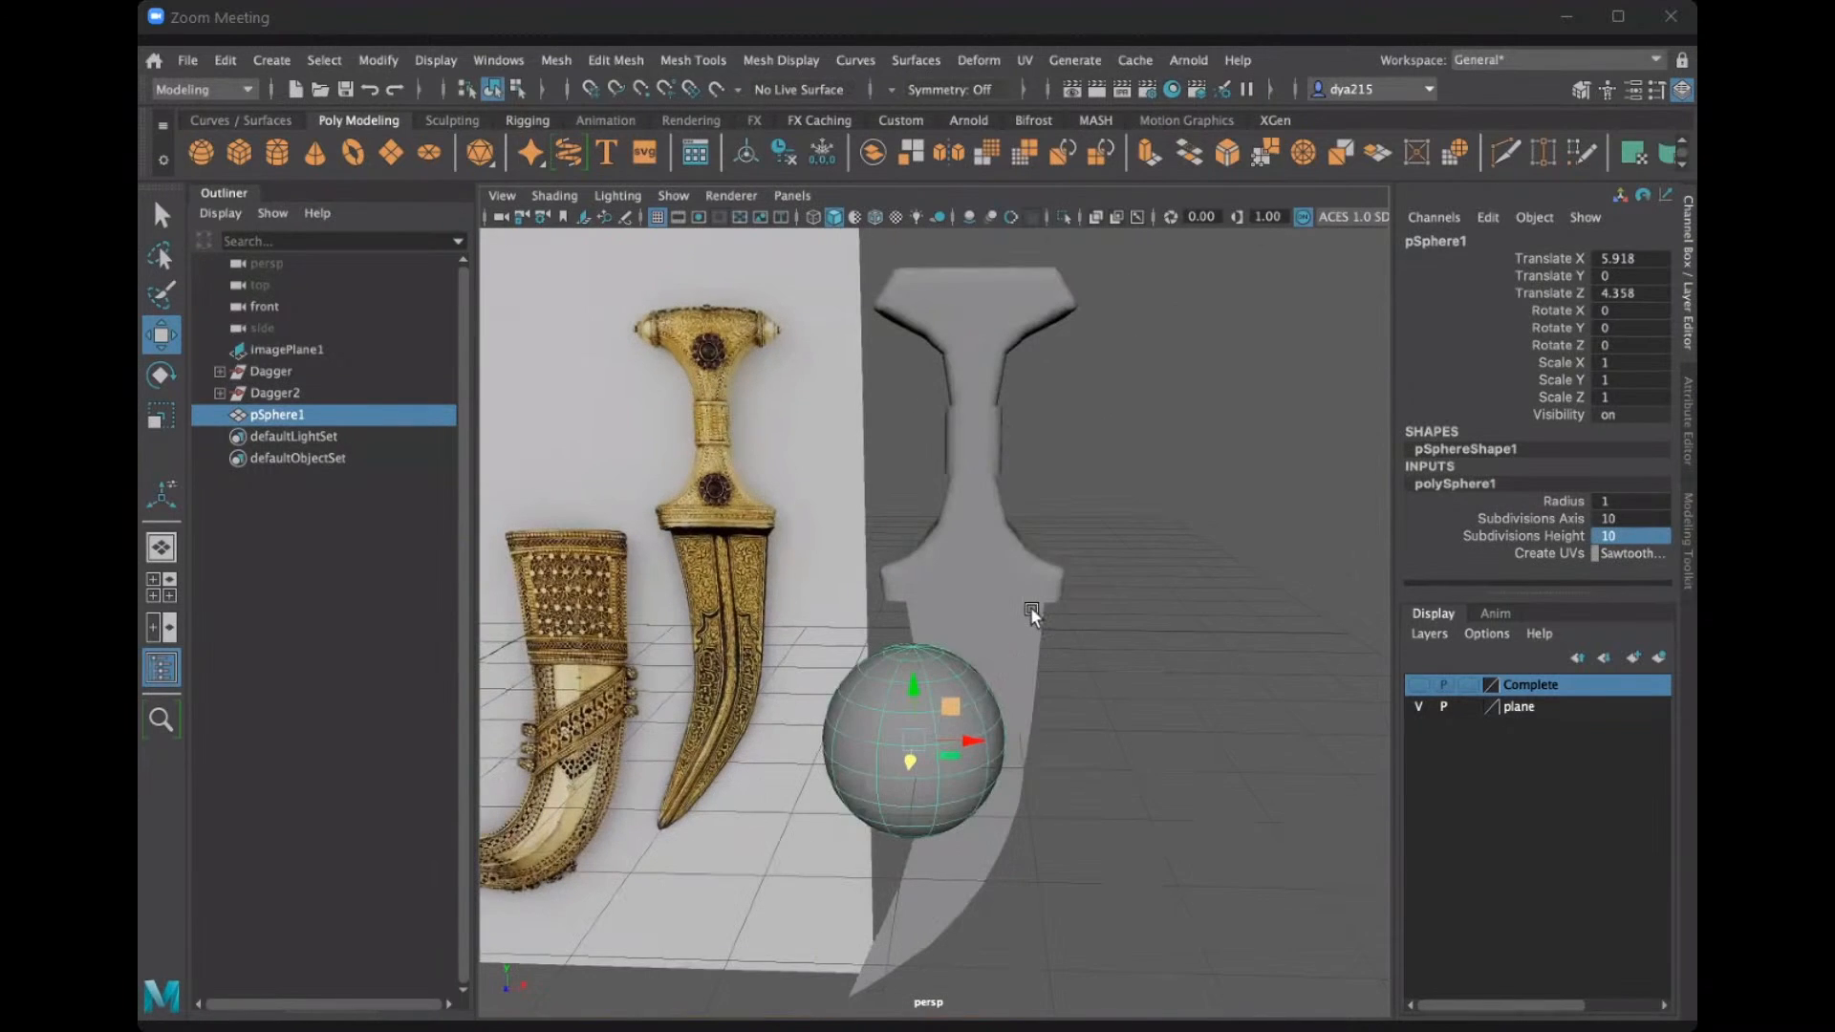
alt+drag(981, 669, 1355, 629)
click(981, 669)
key(ctrl+z)
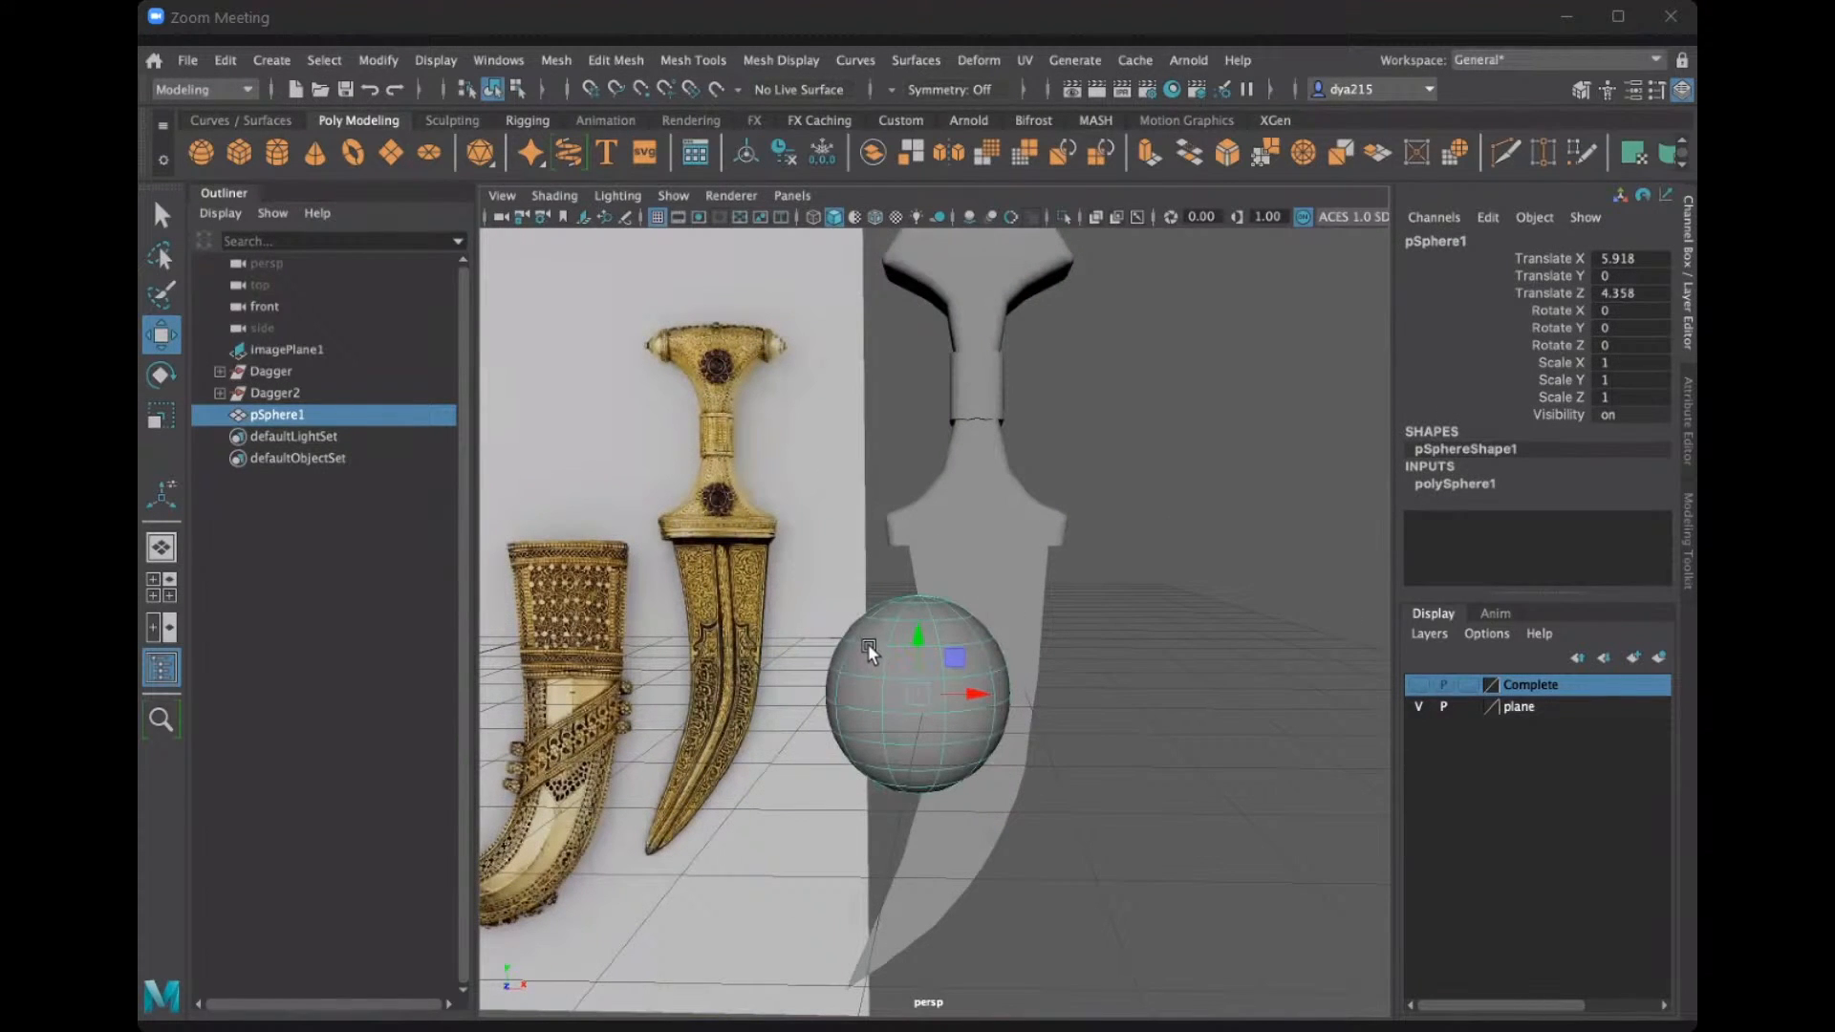
key(1)
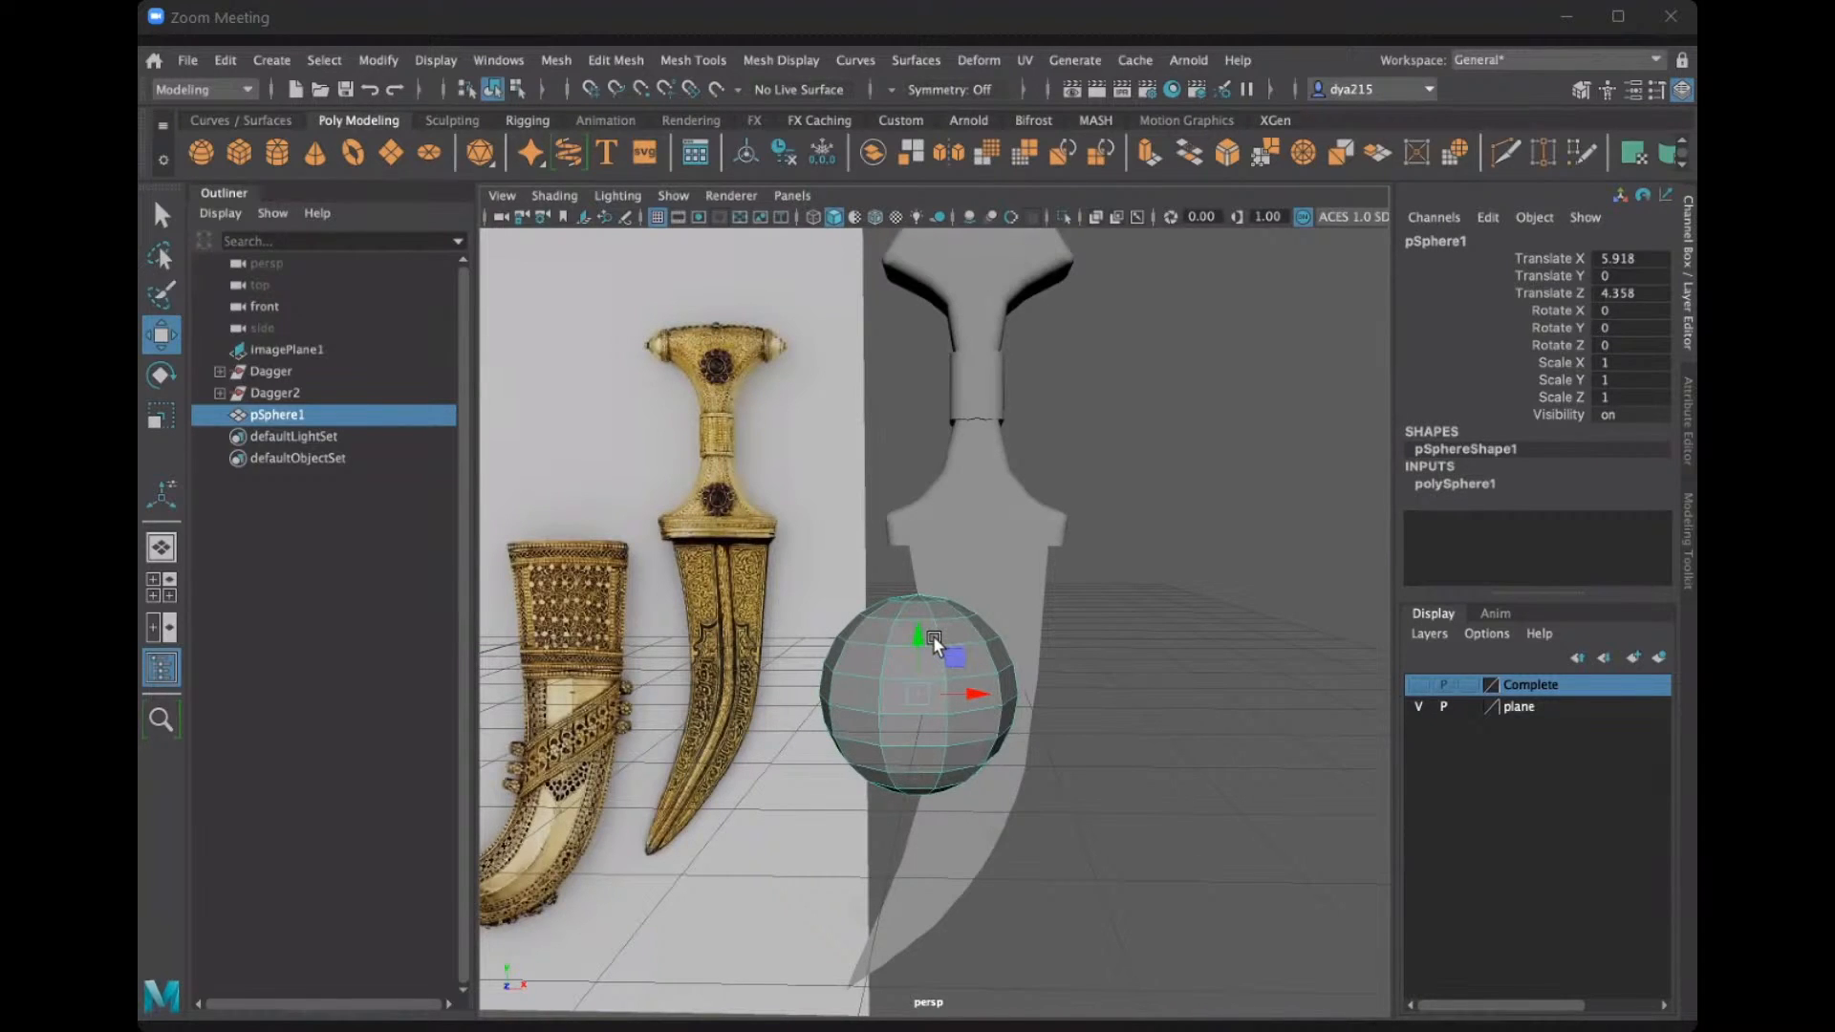
Rotate the sphere to exactly 90 degrees about X so its pole faces forward.
key(e)
drag(912, 664, 925, 741)
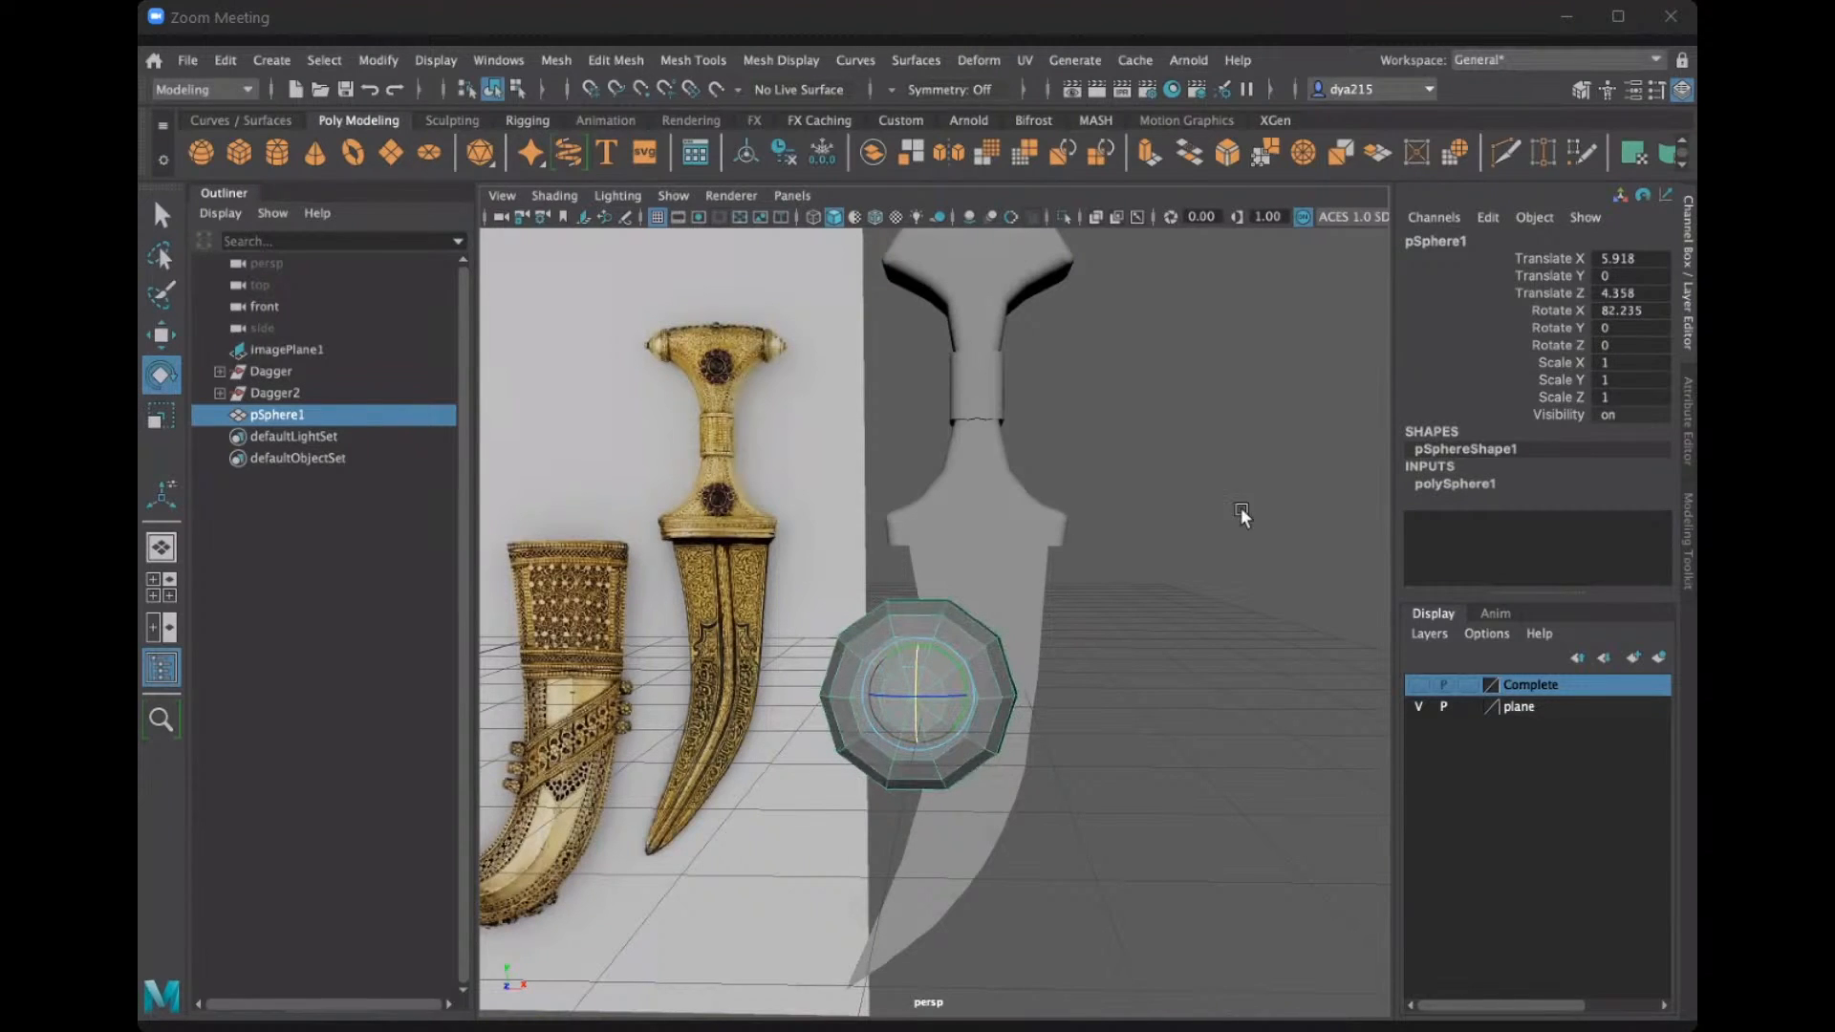
double_click(1622, 309)
text(90)
key(Return)
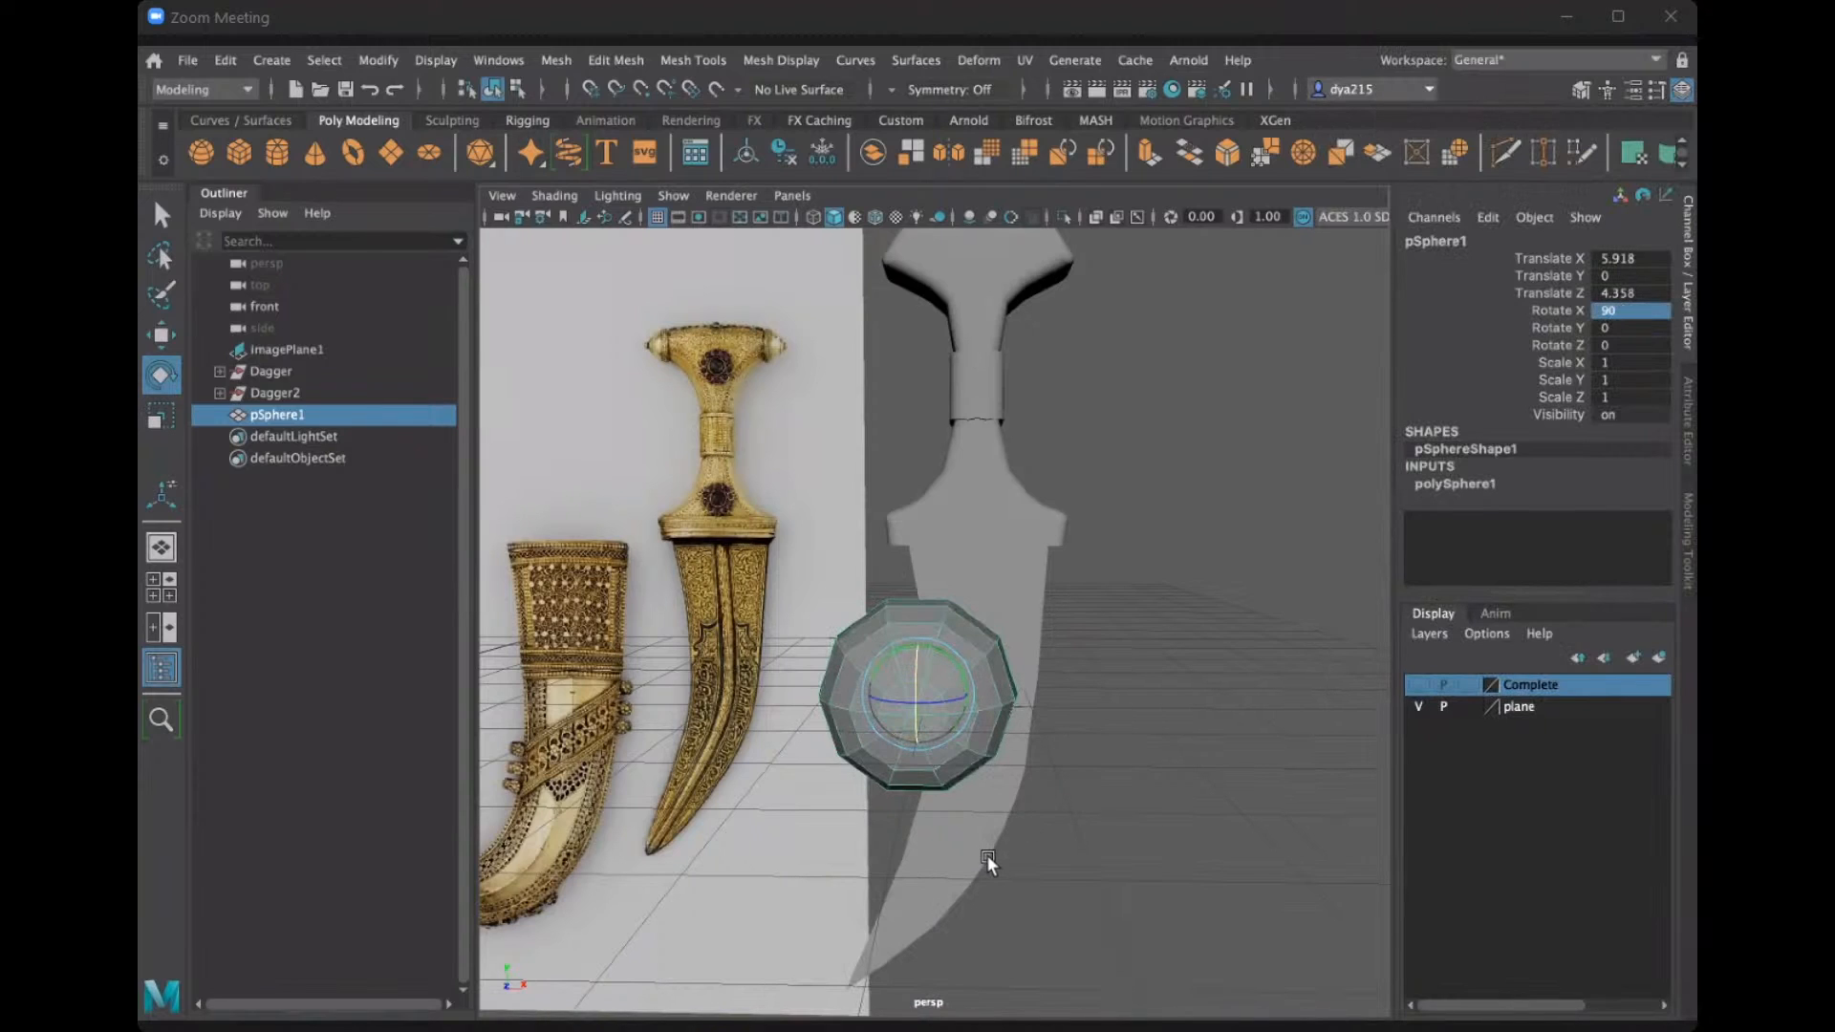
Scale the sphere down uniformly to about 0.287.
key(w)
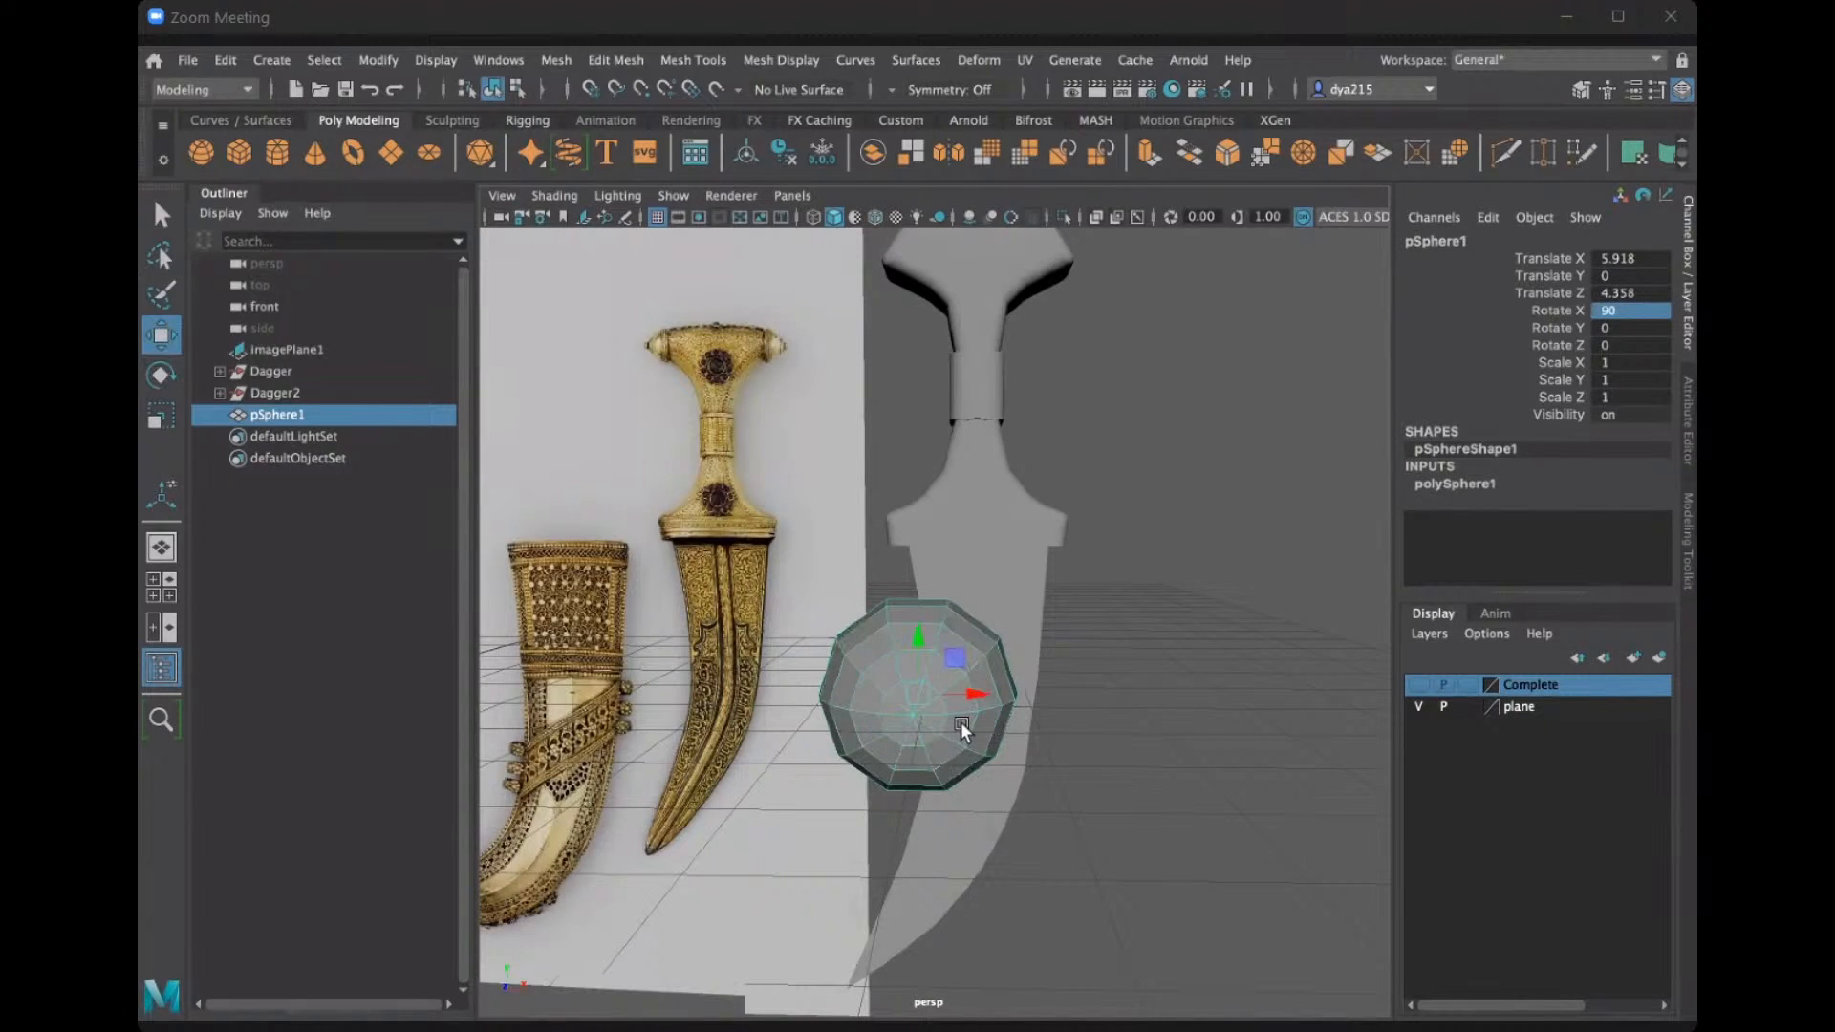
alt+drag(974, 727, 752, 786)
key(r)
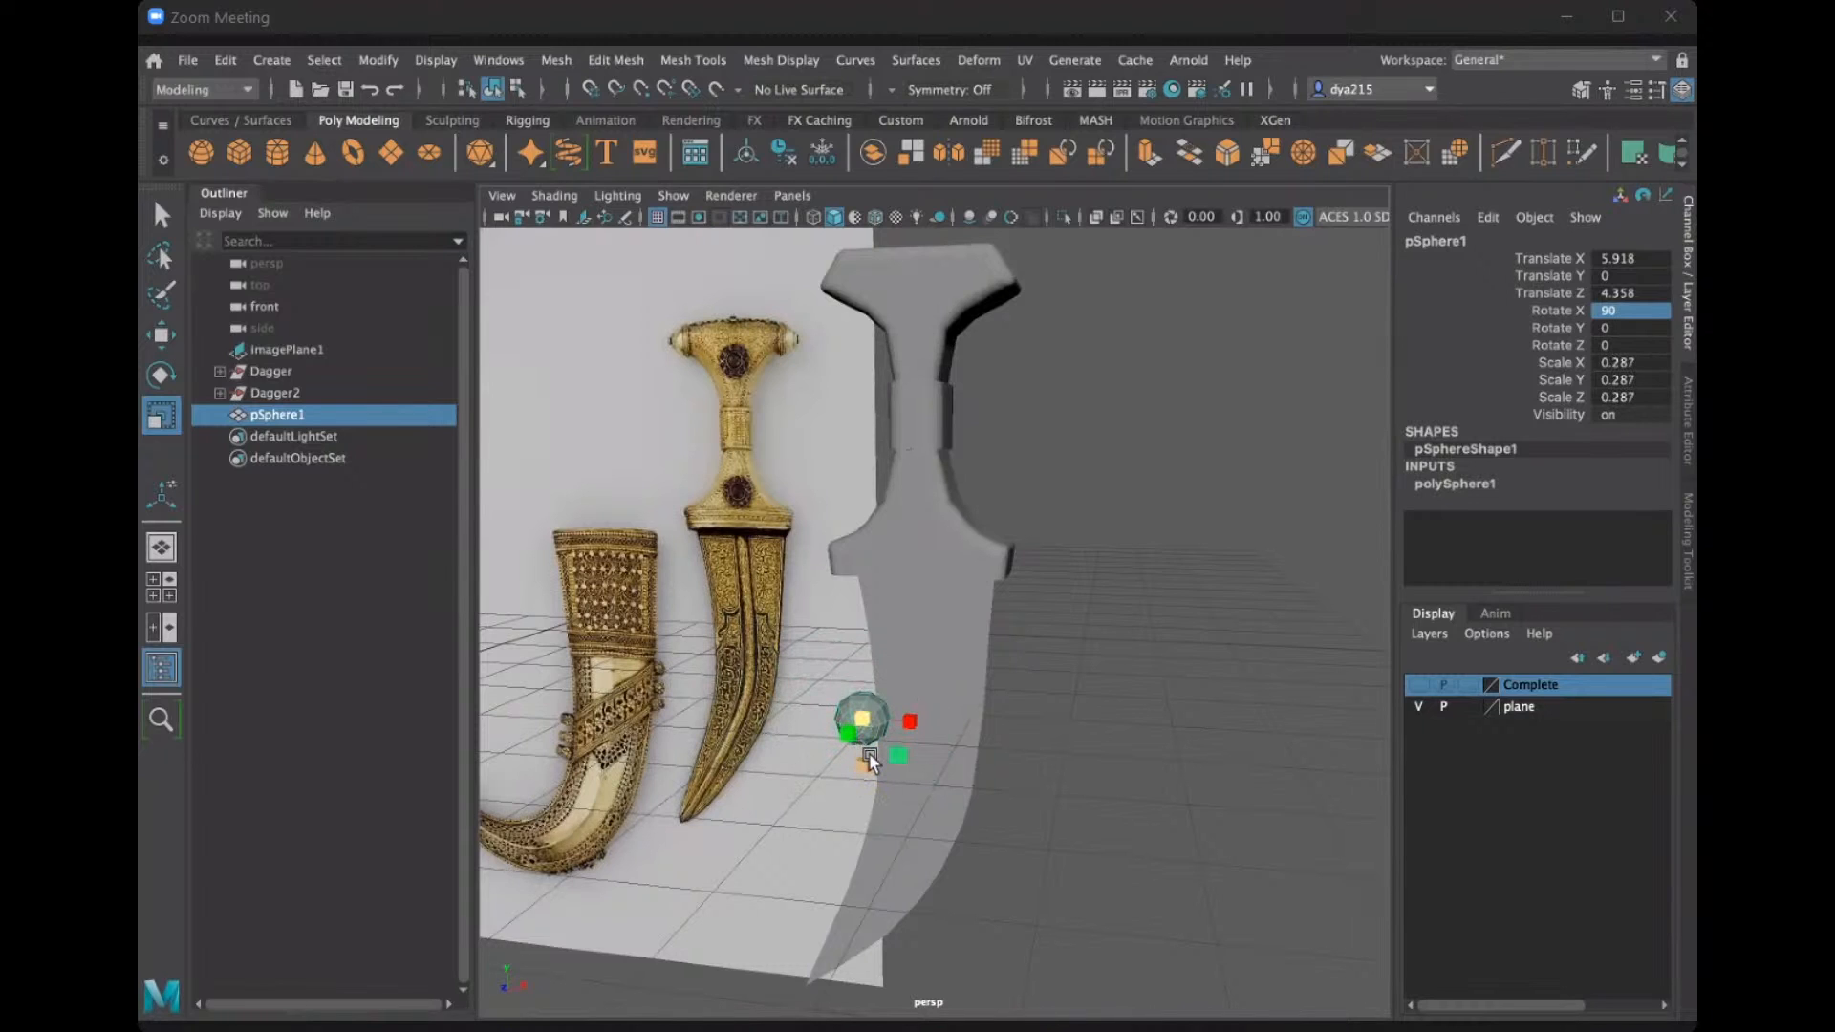
Move the sphere up onto the dagger's pommel, to about X 6.46 and Y 4.1.
key(w)
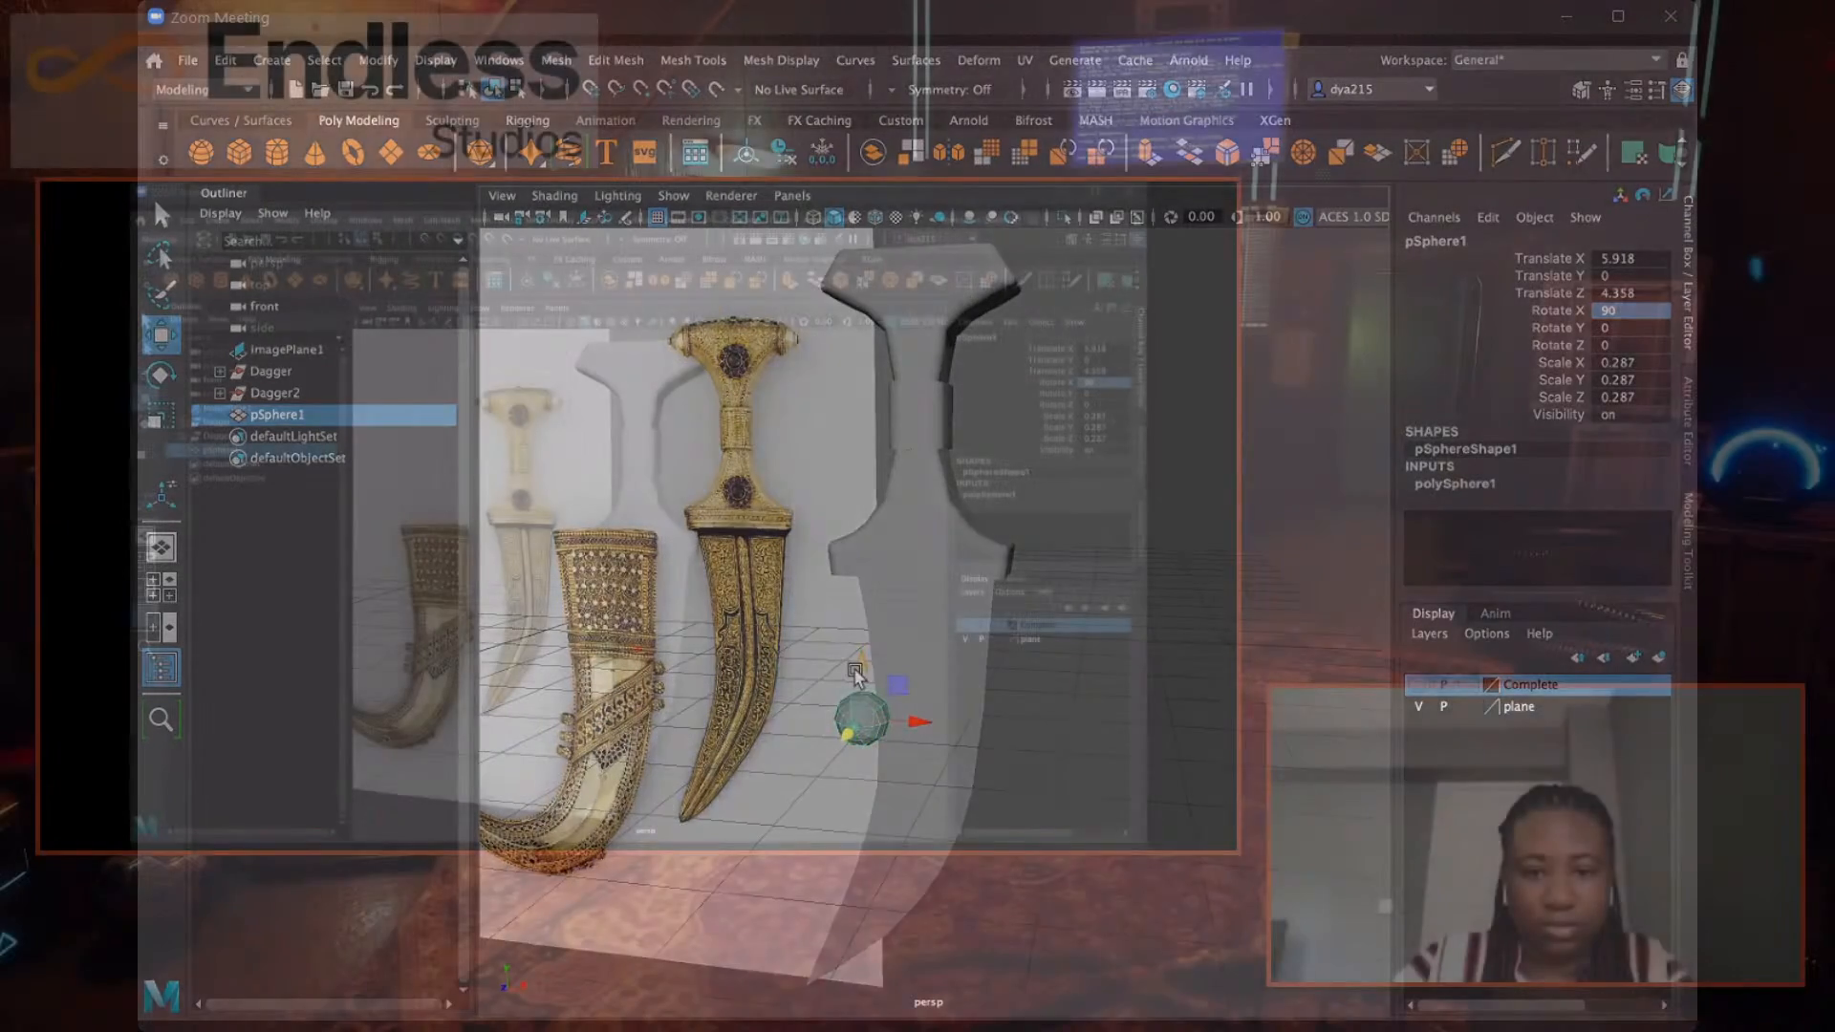
drag(861, 666, 865, 449)
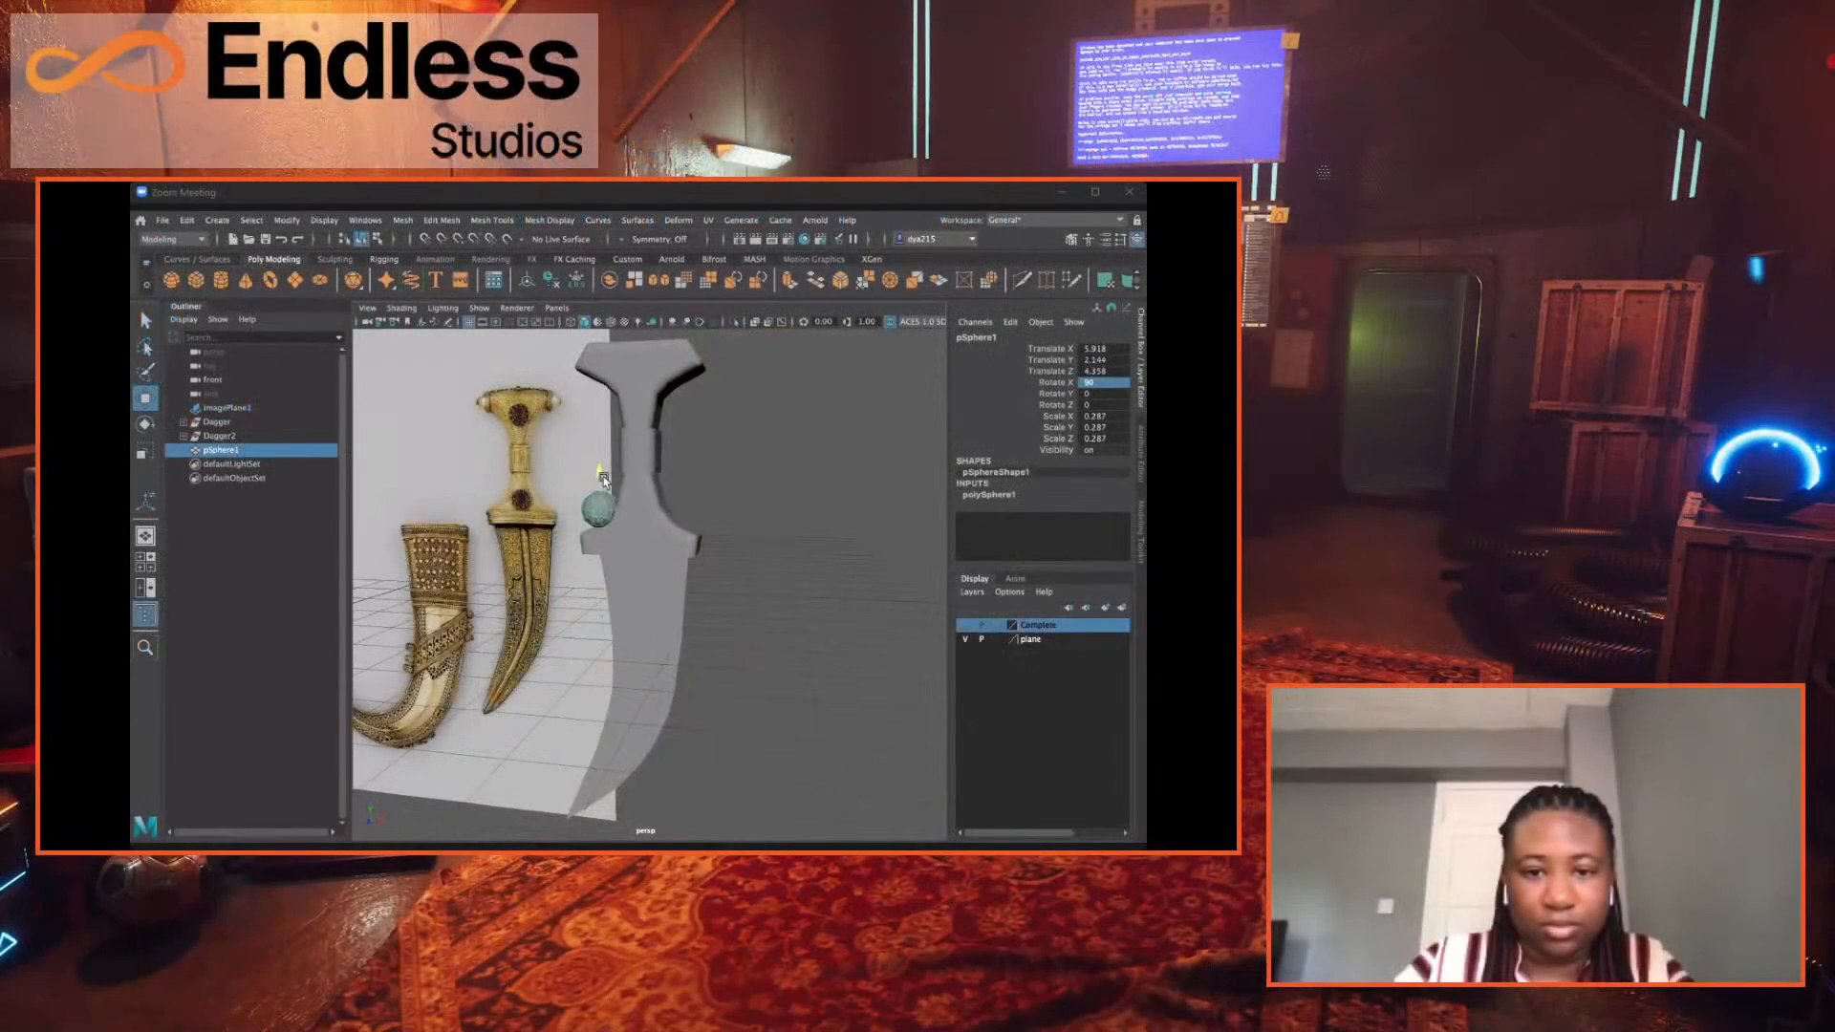
alt+drag(1019, 484, 971, 478)
alt+drag(674, 493, 708, 425)
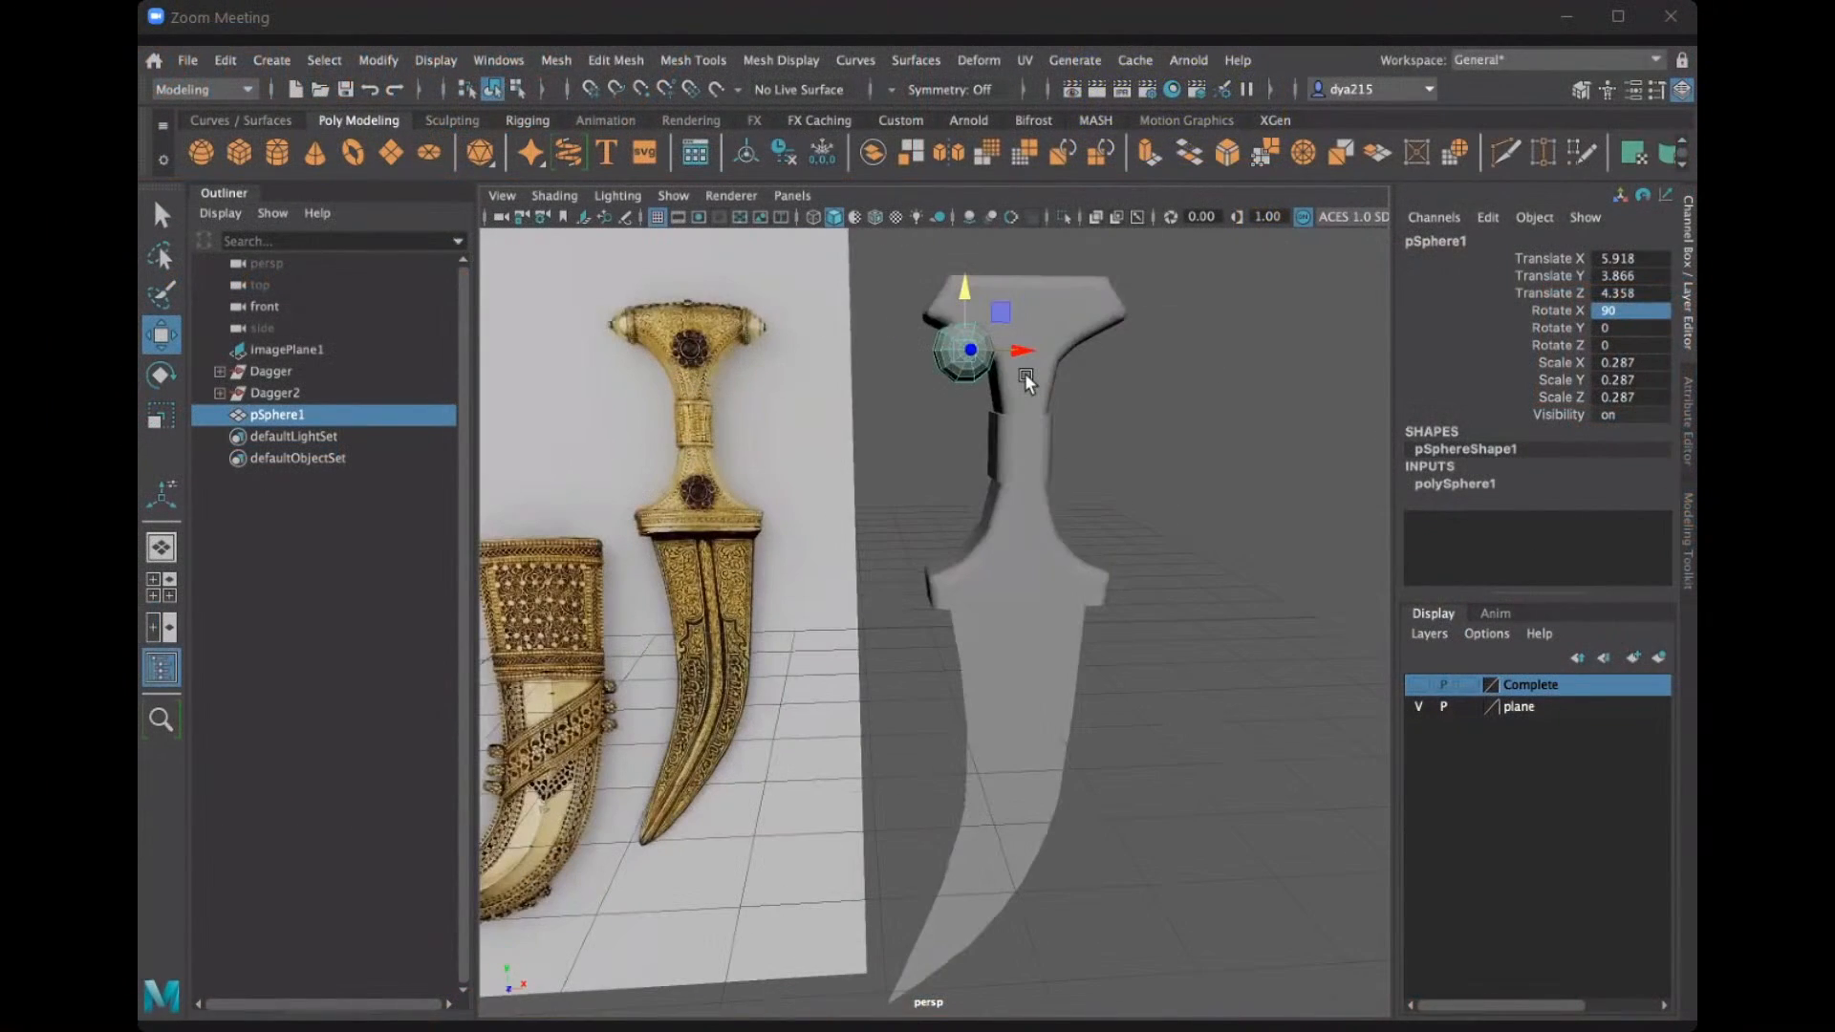
drag(1024, 373, 1029, 371)
drag(979, 315, 980, 290)
Centre the sphere on the pommel in the front view, at about X 6.487 and Y 4.139.
key(space)
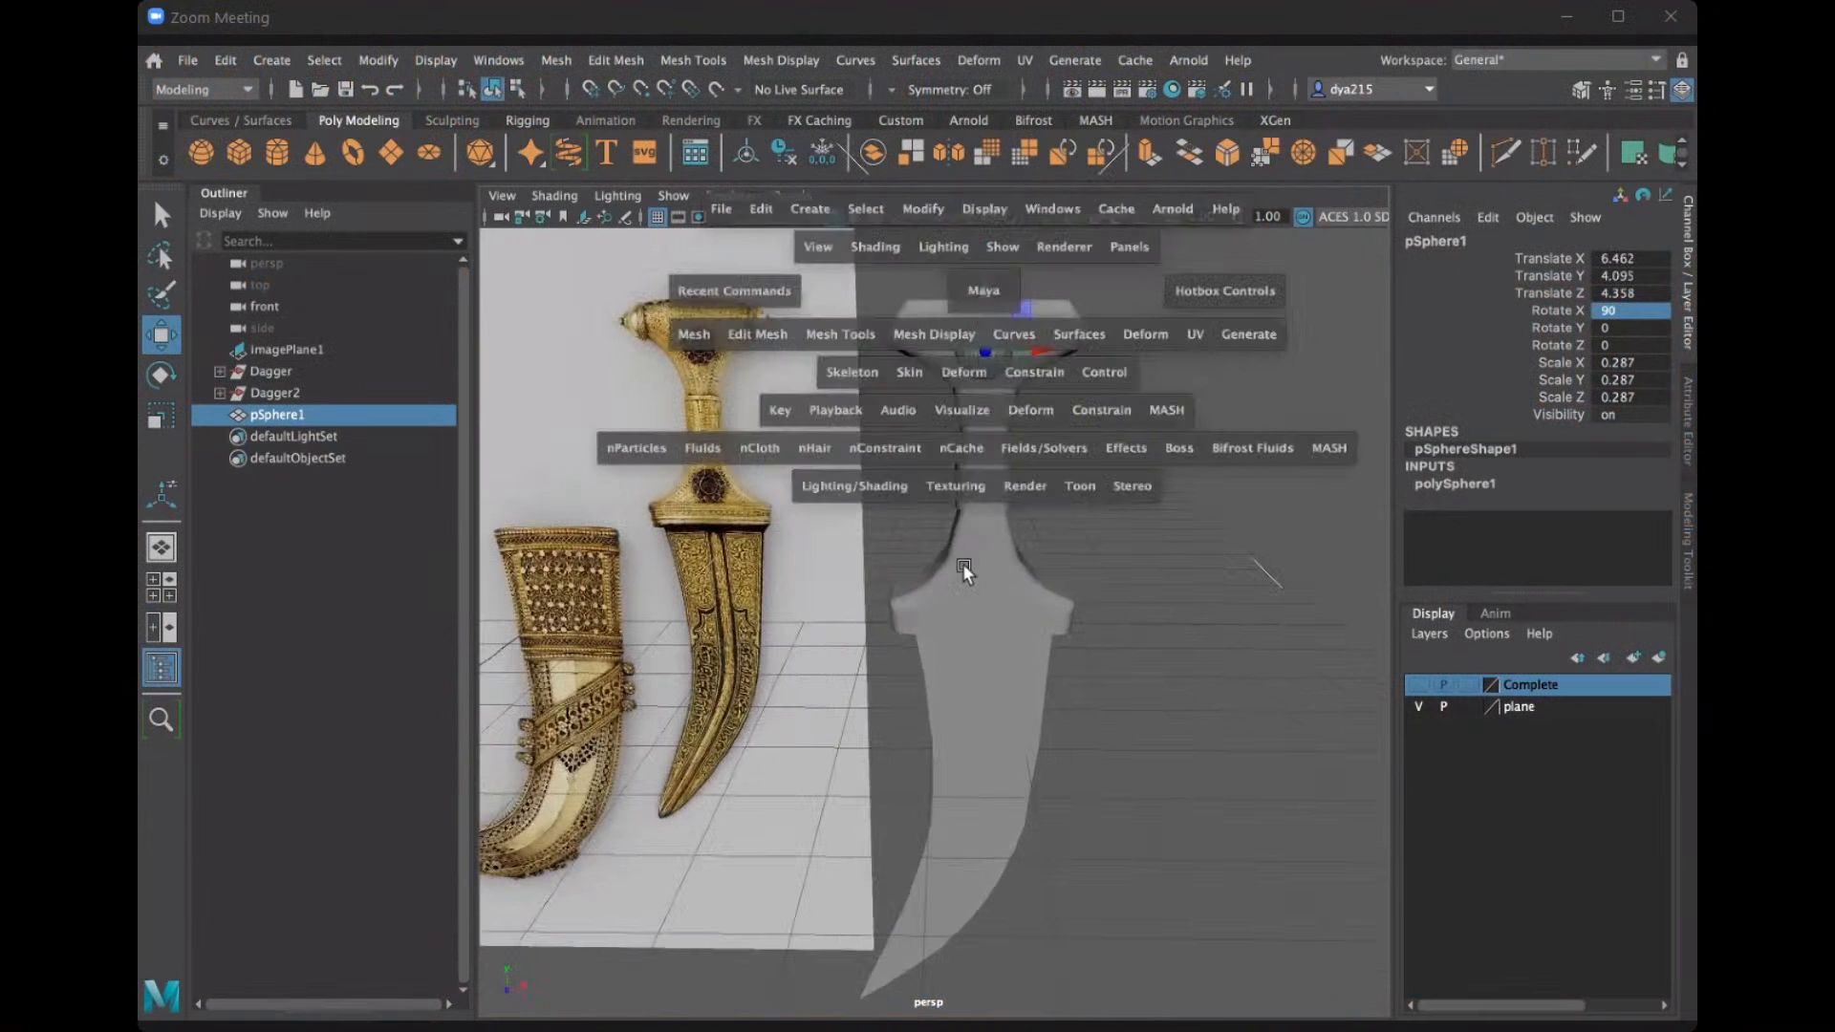
scroll(698, 760, up, 5)
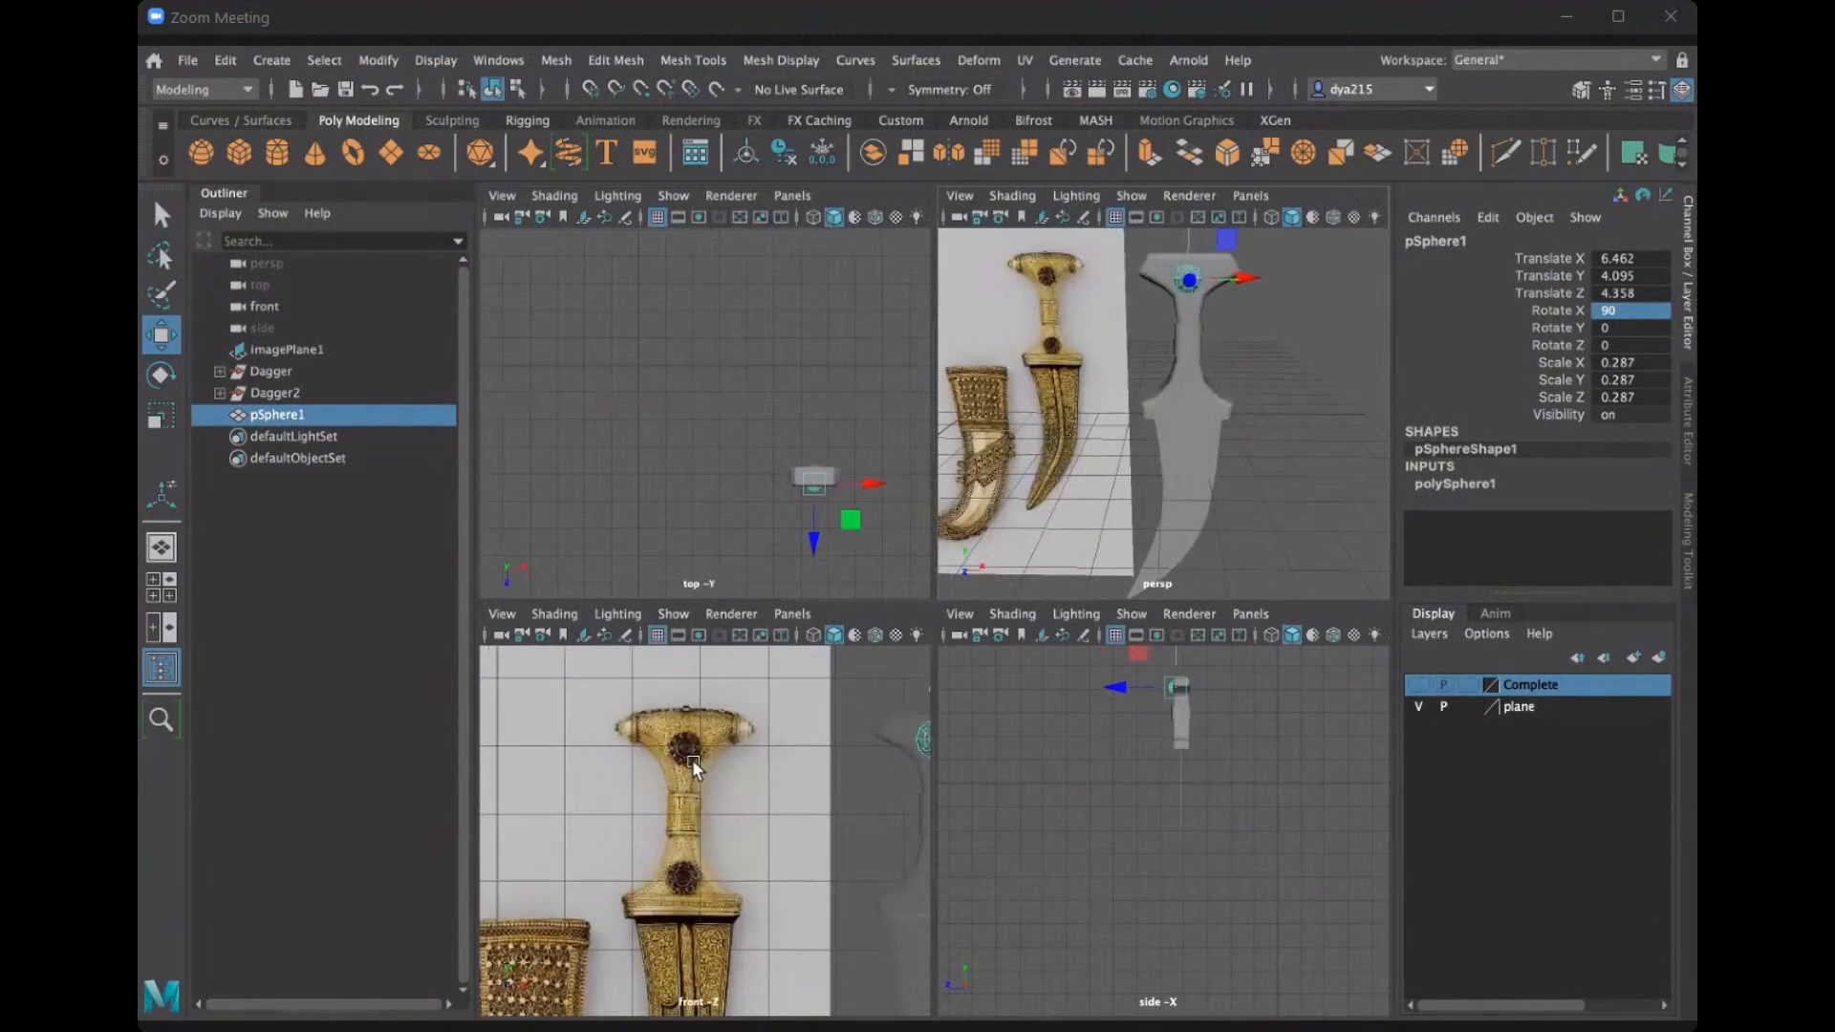
scroll(673, 755, up, 5)
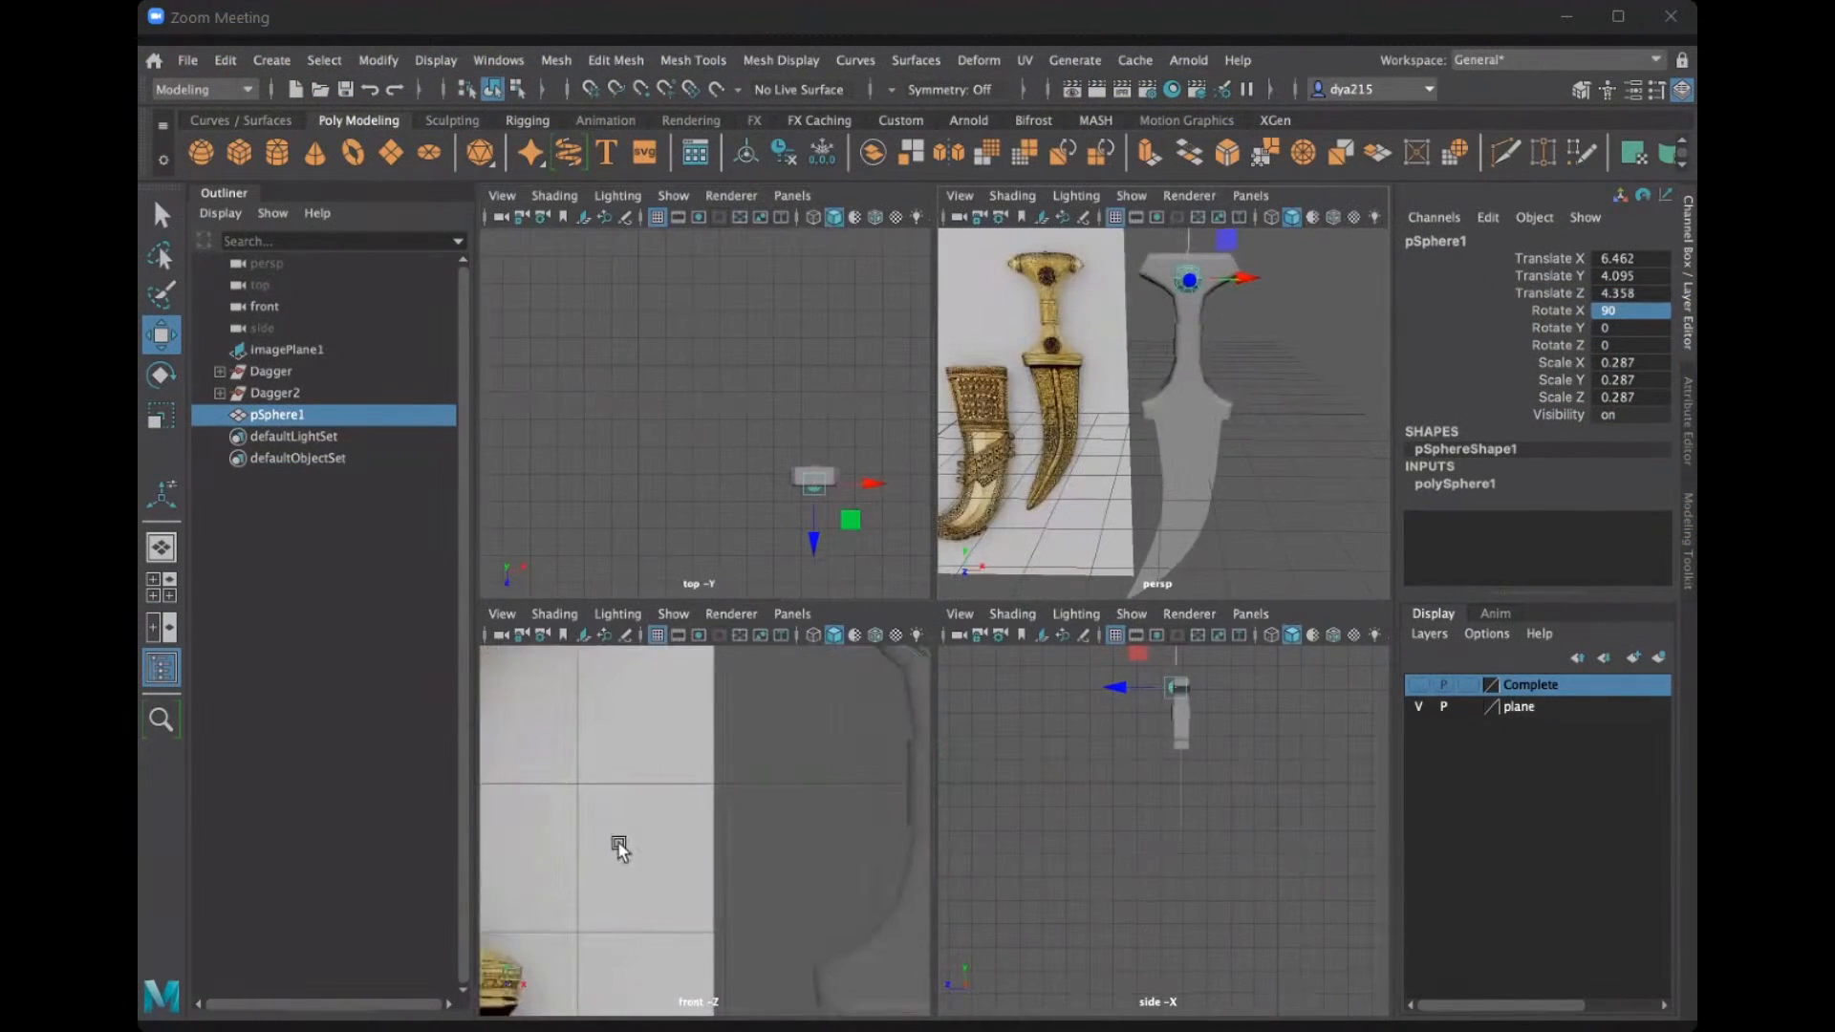
alt+middle_drag(840, 697, 631, 840)
scroll(671, 760, up, 2)
alt+middle_drag(671, 755, 652, 782)
drag(784, 762, 793, 761)
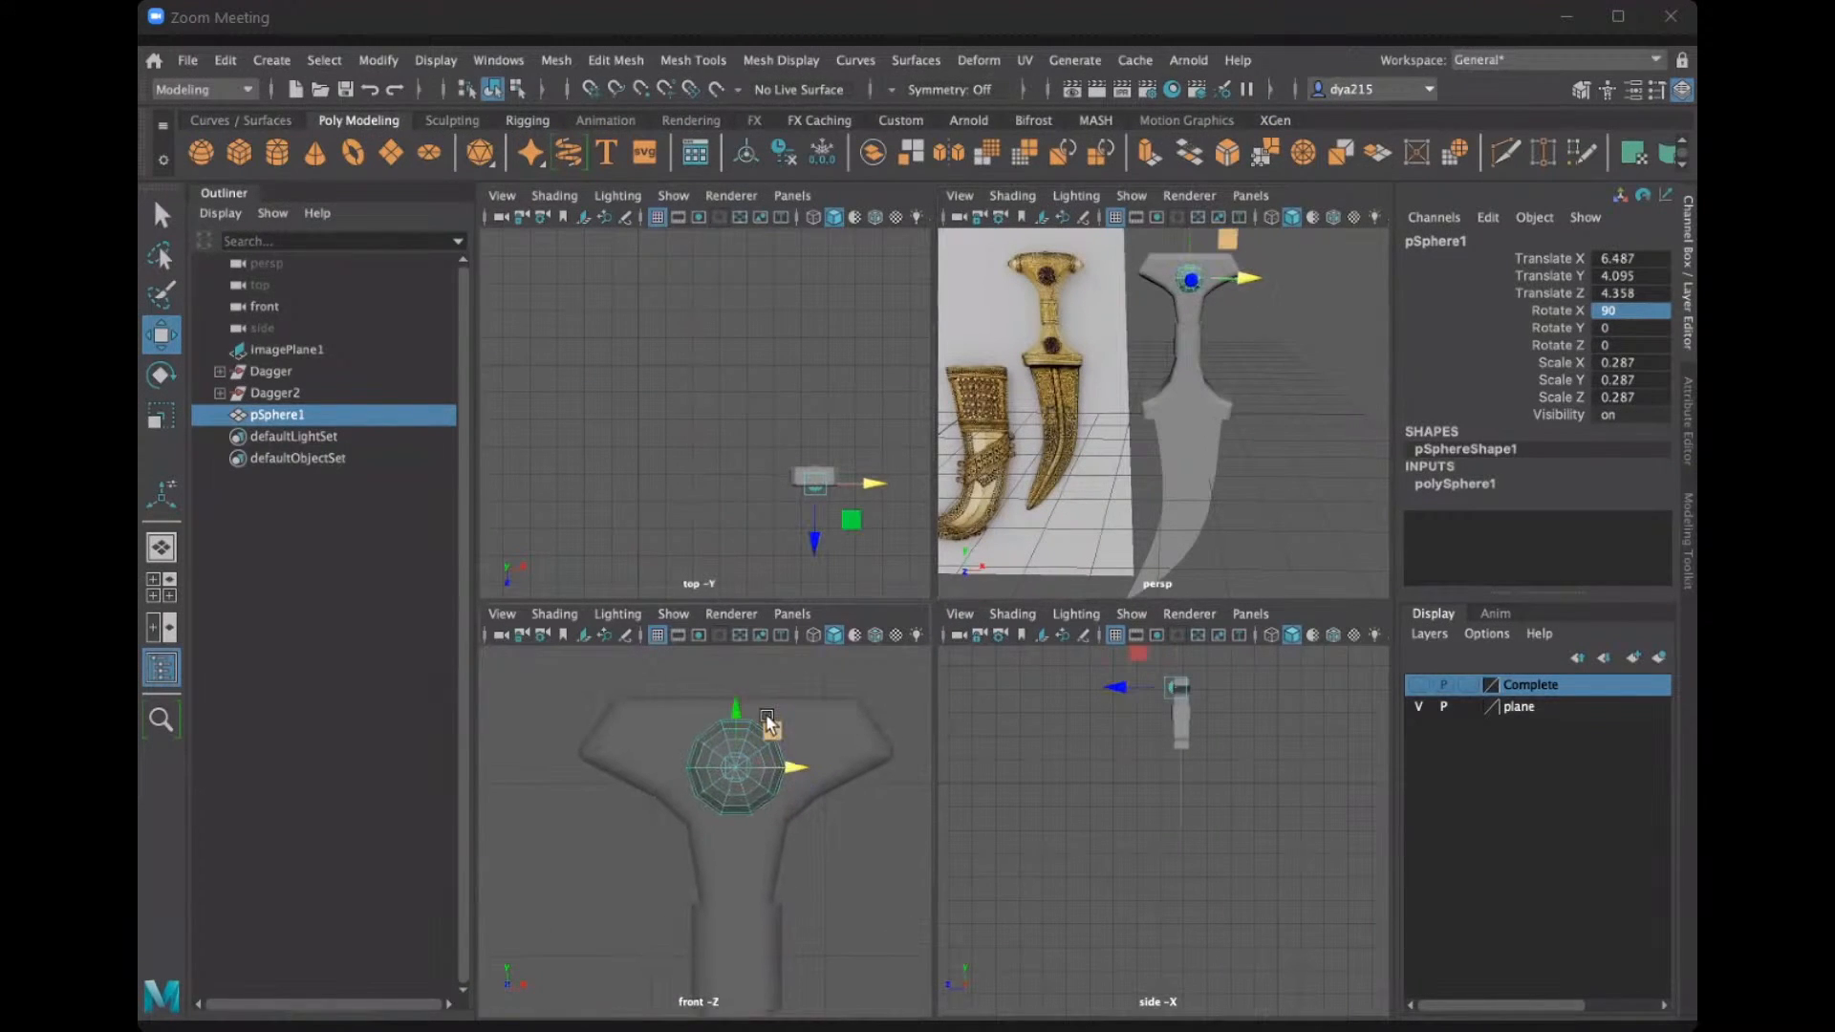
drag(732, 709, 732, 703)
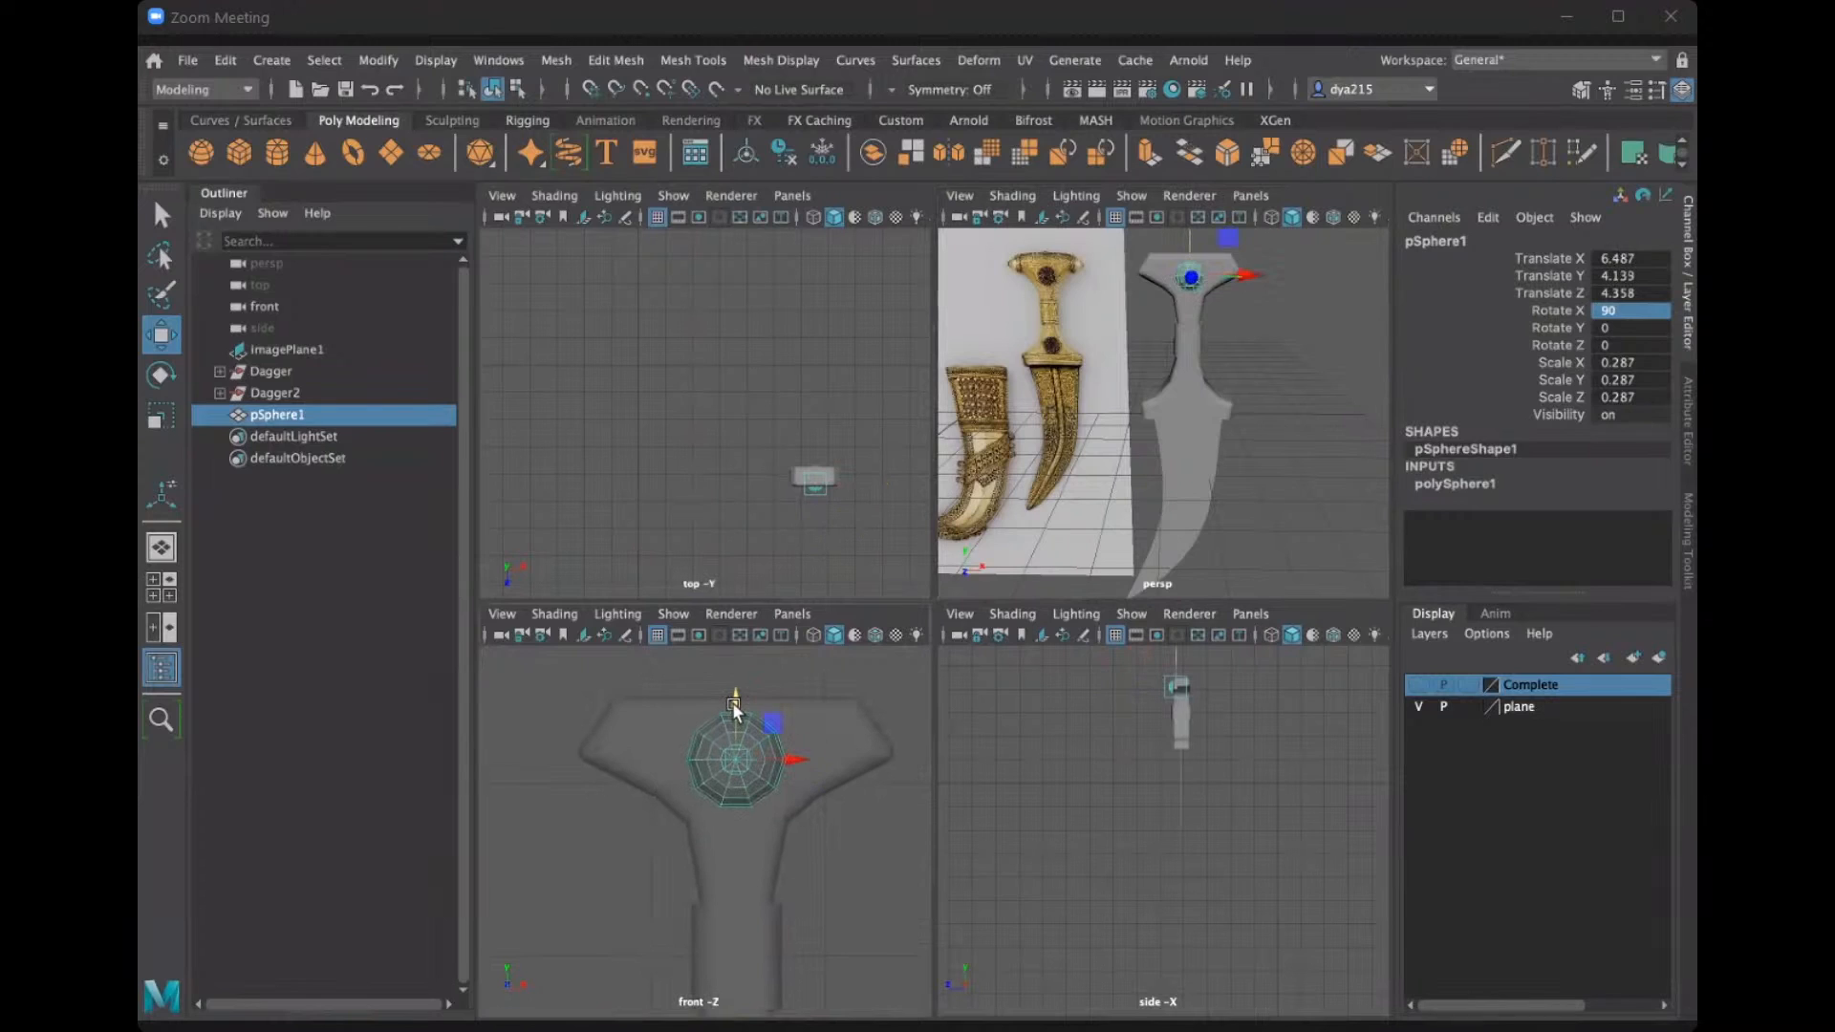
Reduce the sphere to stud size on the pommel, with a uniform scale of about 0.166.
key(r)
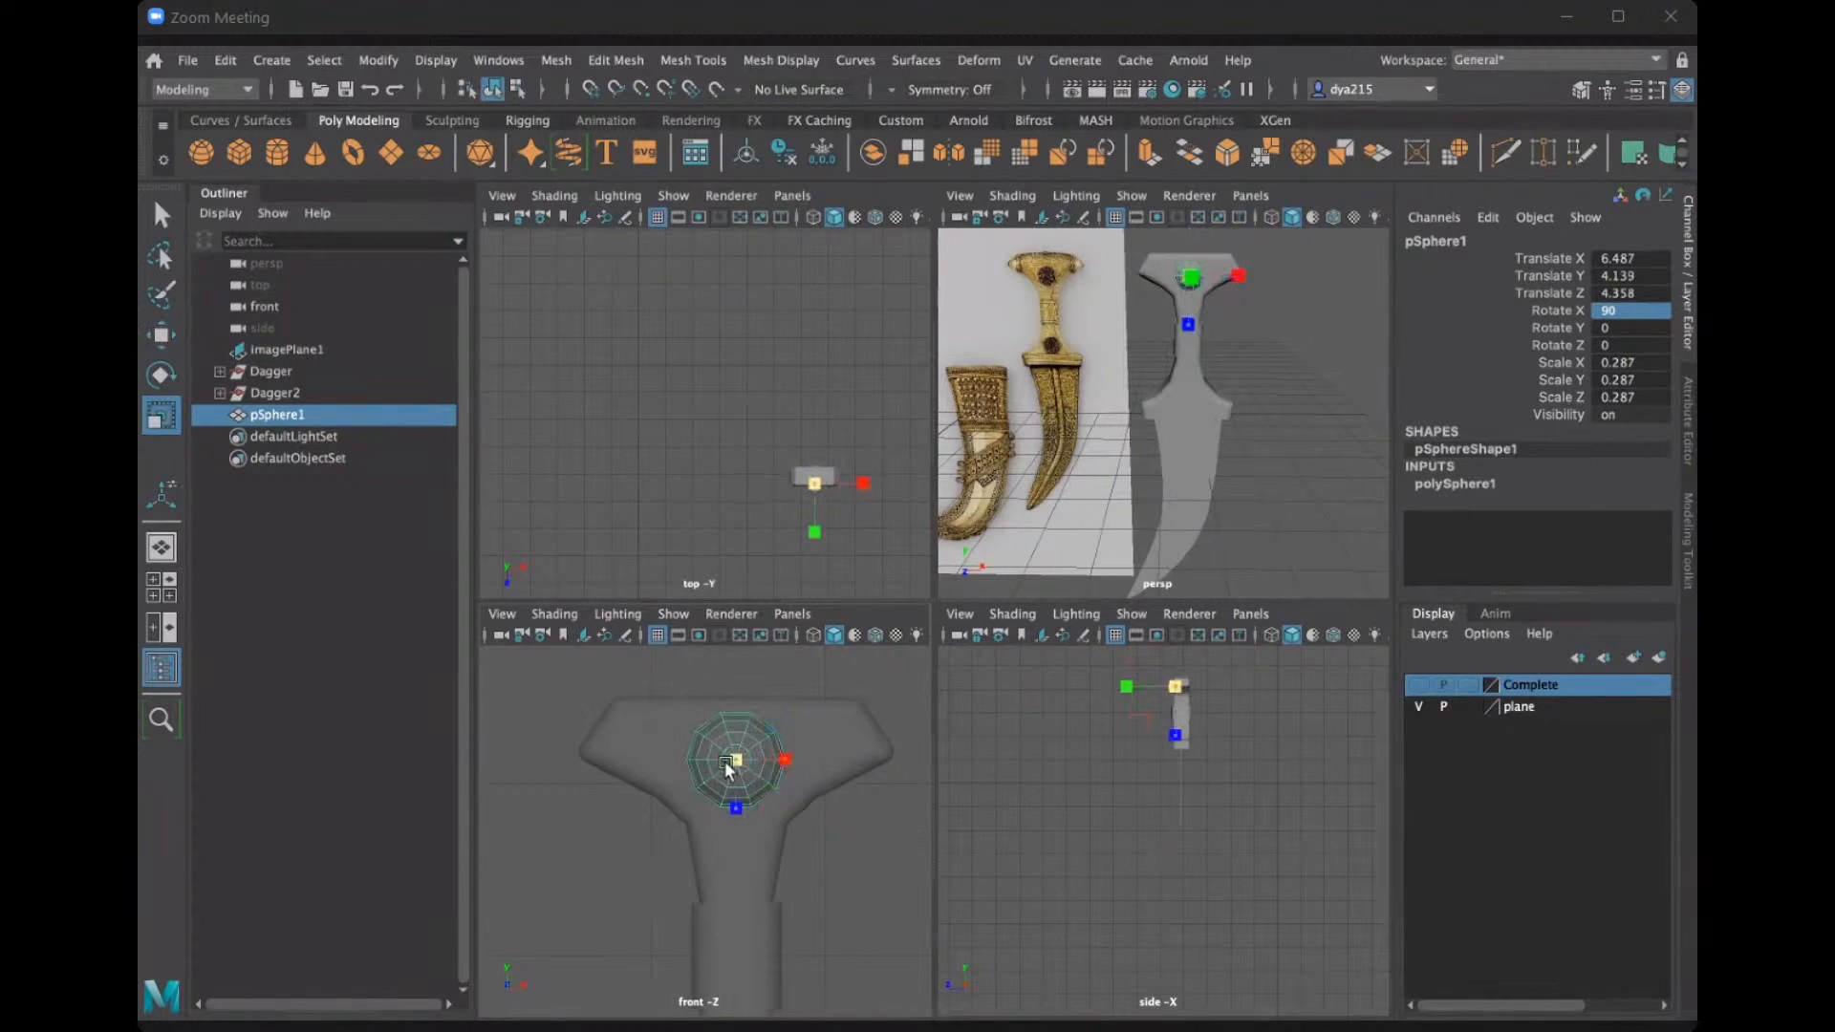
drag(724, 760, 703, 773)
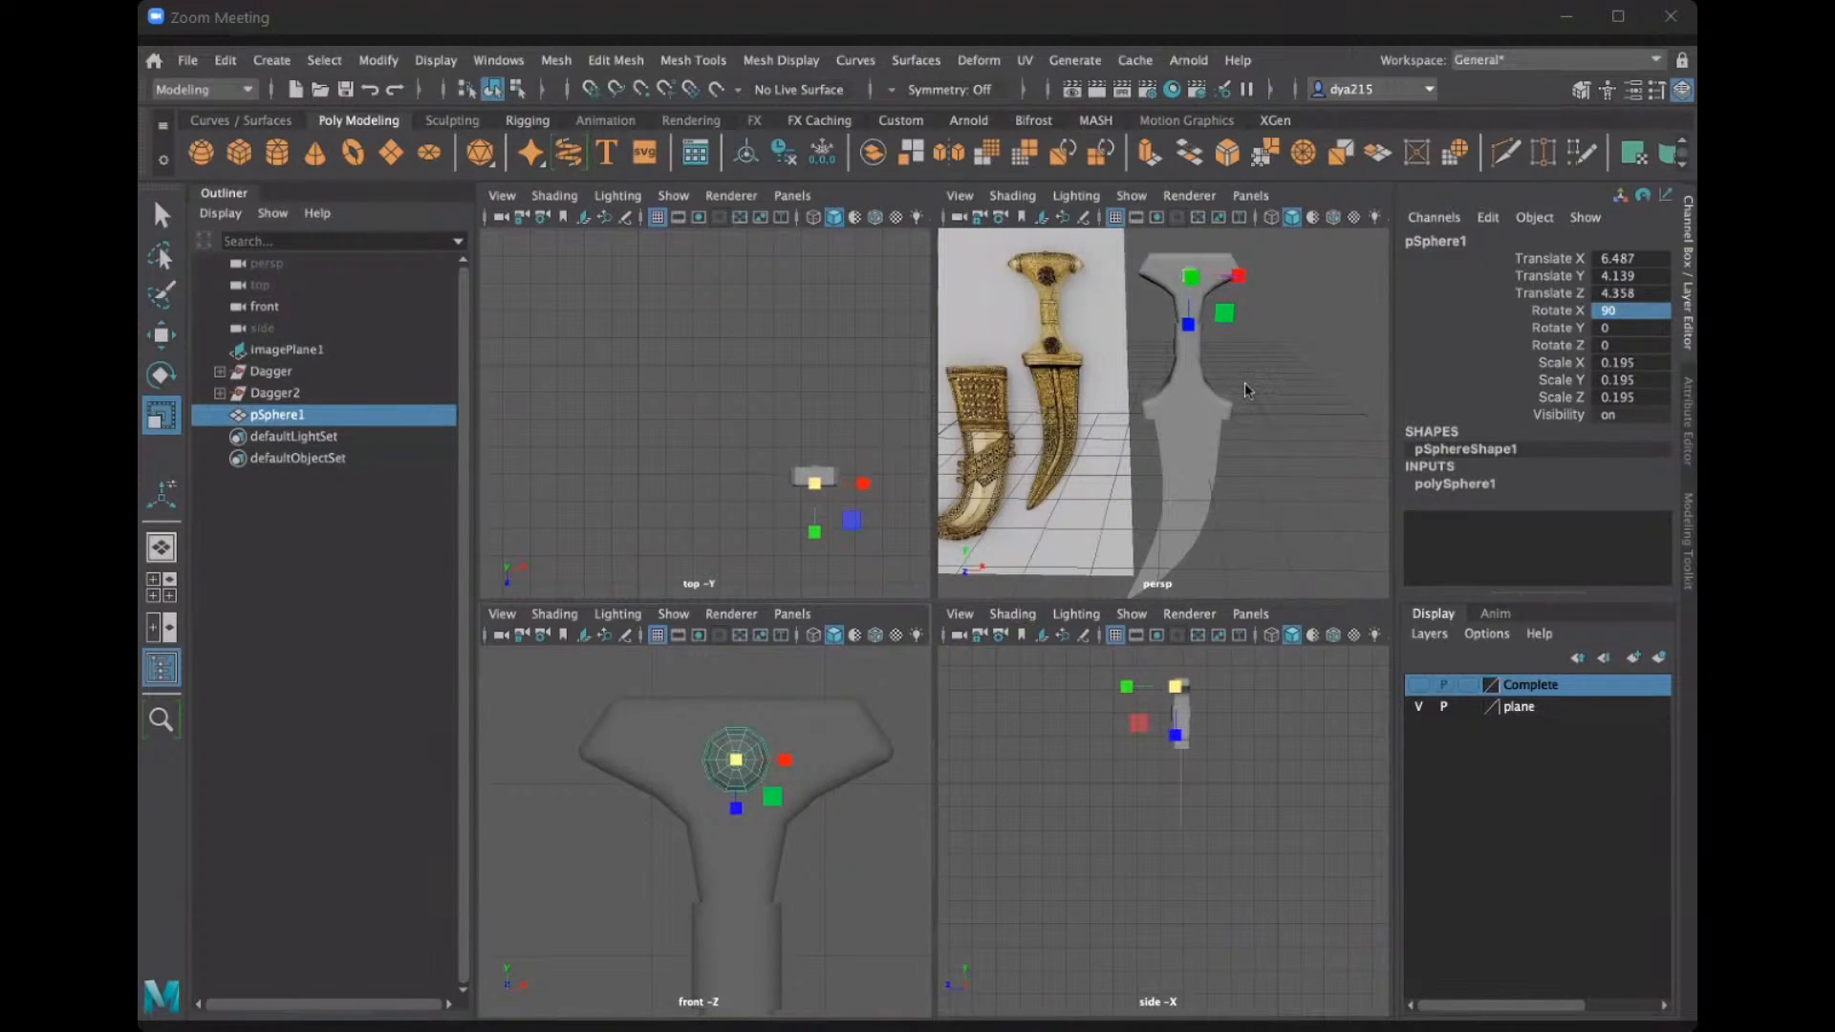
key(space)
alt+drag(1182, 436, 1112, 443)
key(space)
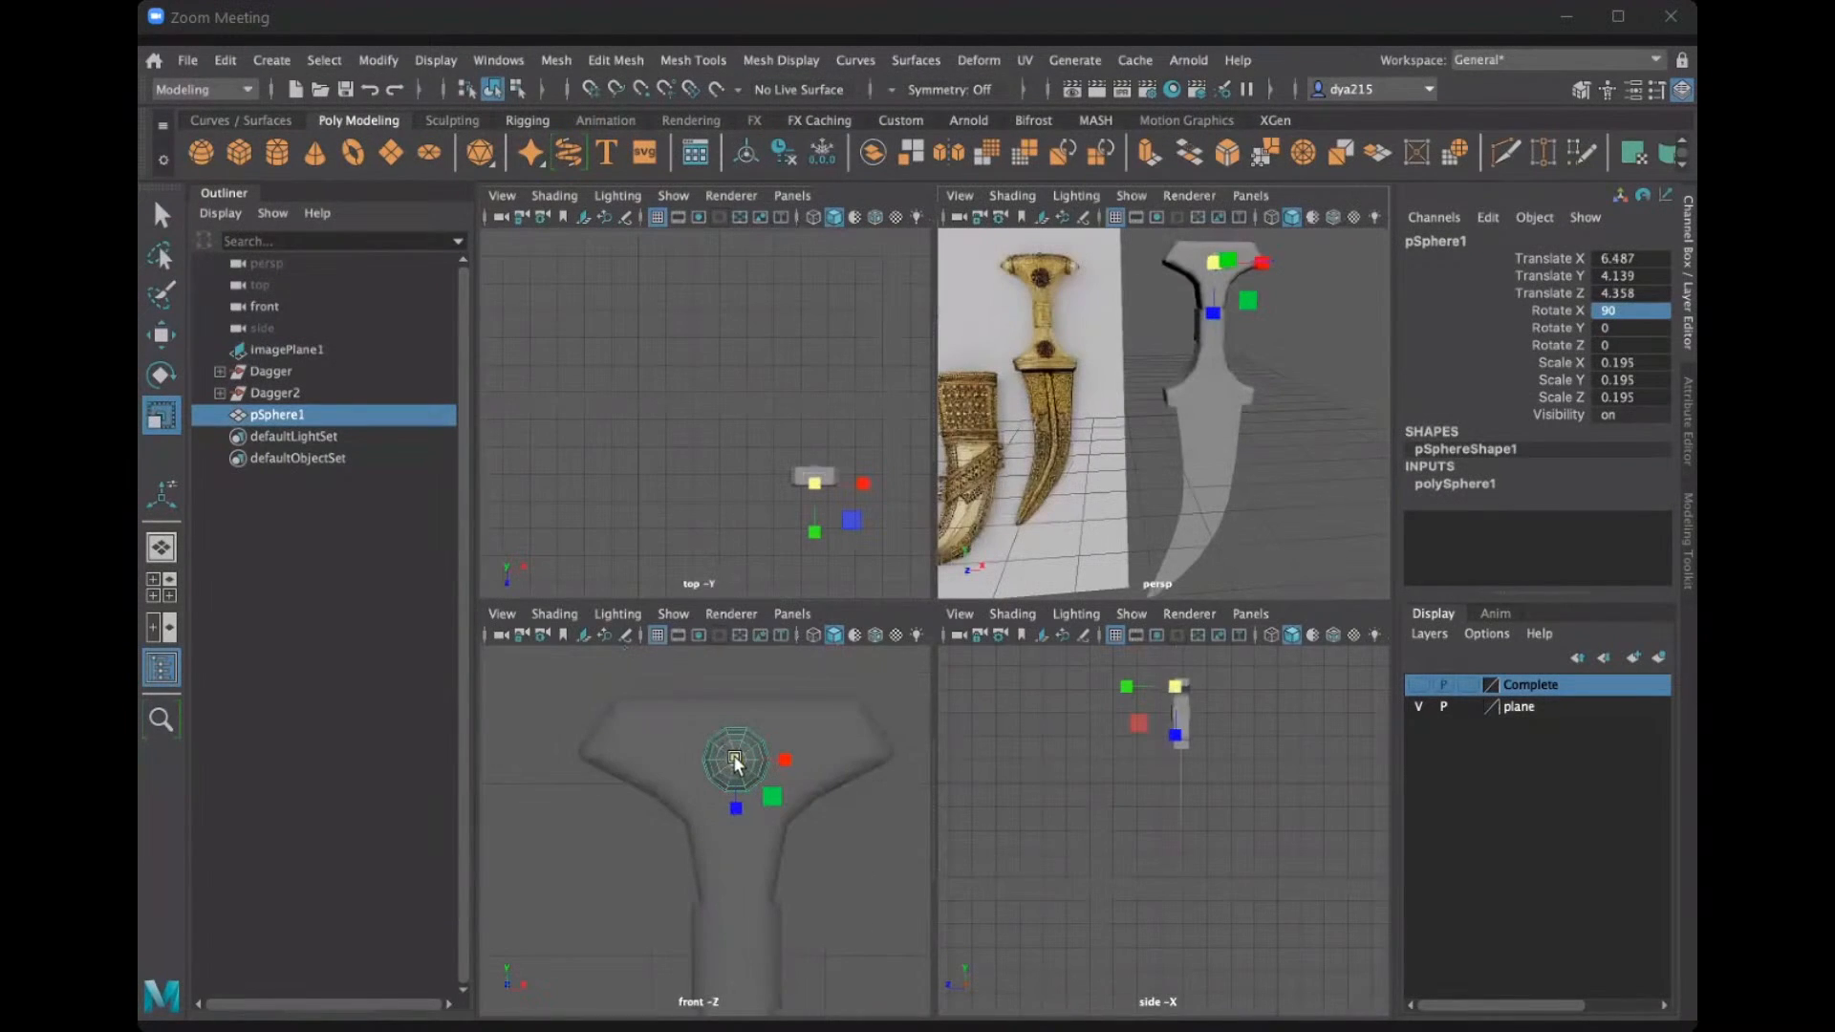
drag(731, 757, 728, 766)
key(space)
alt+drag(1196, 365, 1000, 439)
key(q)
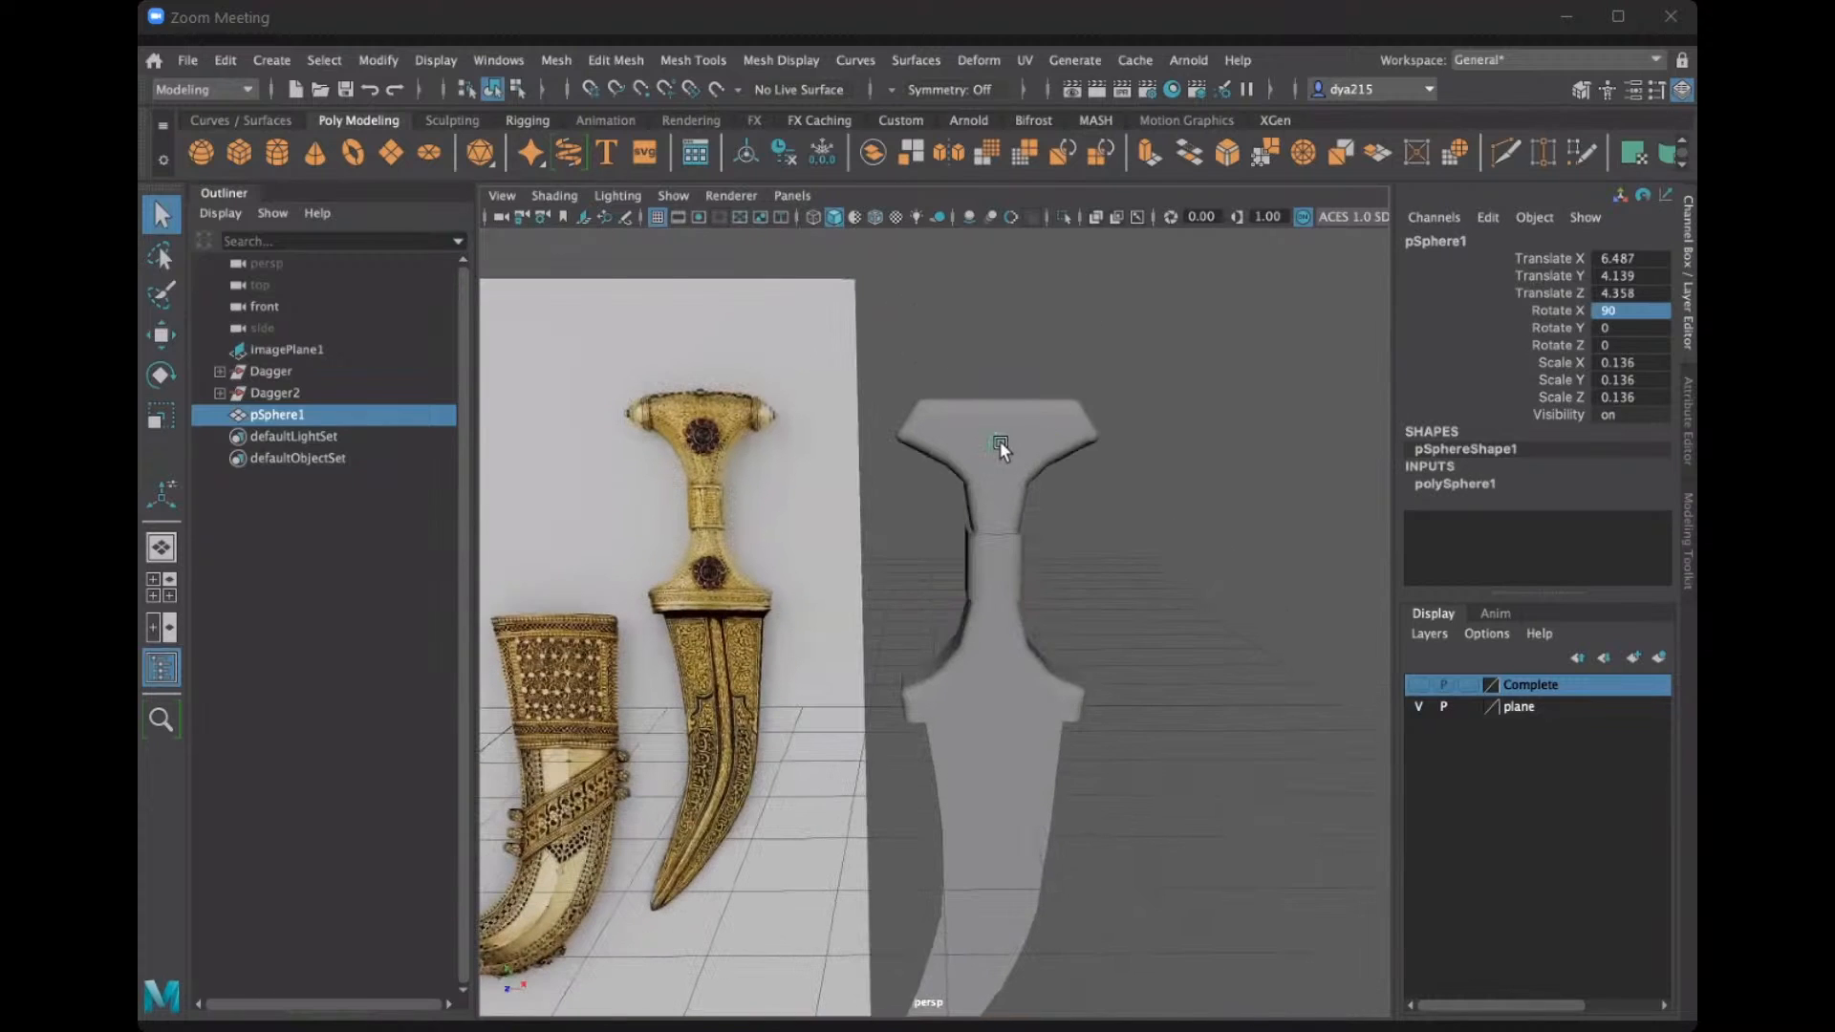
key(r)
key(space)
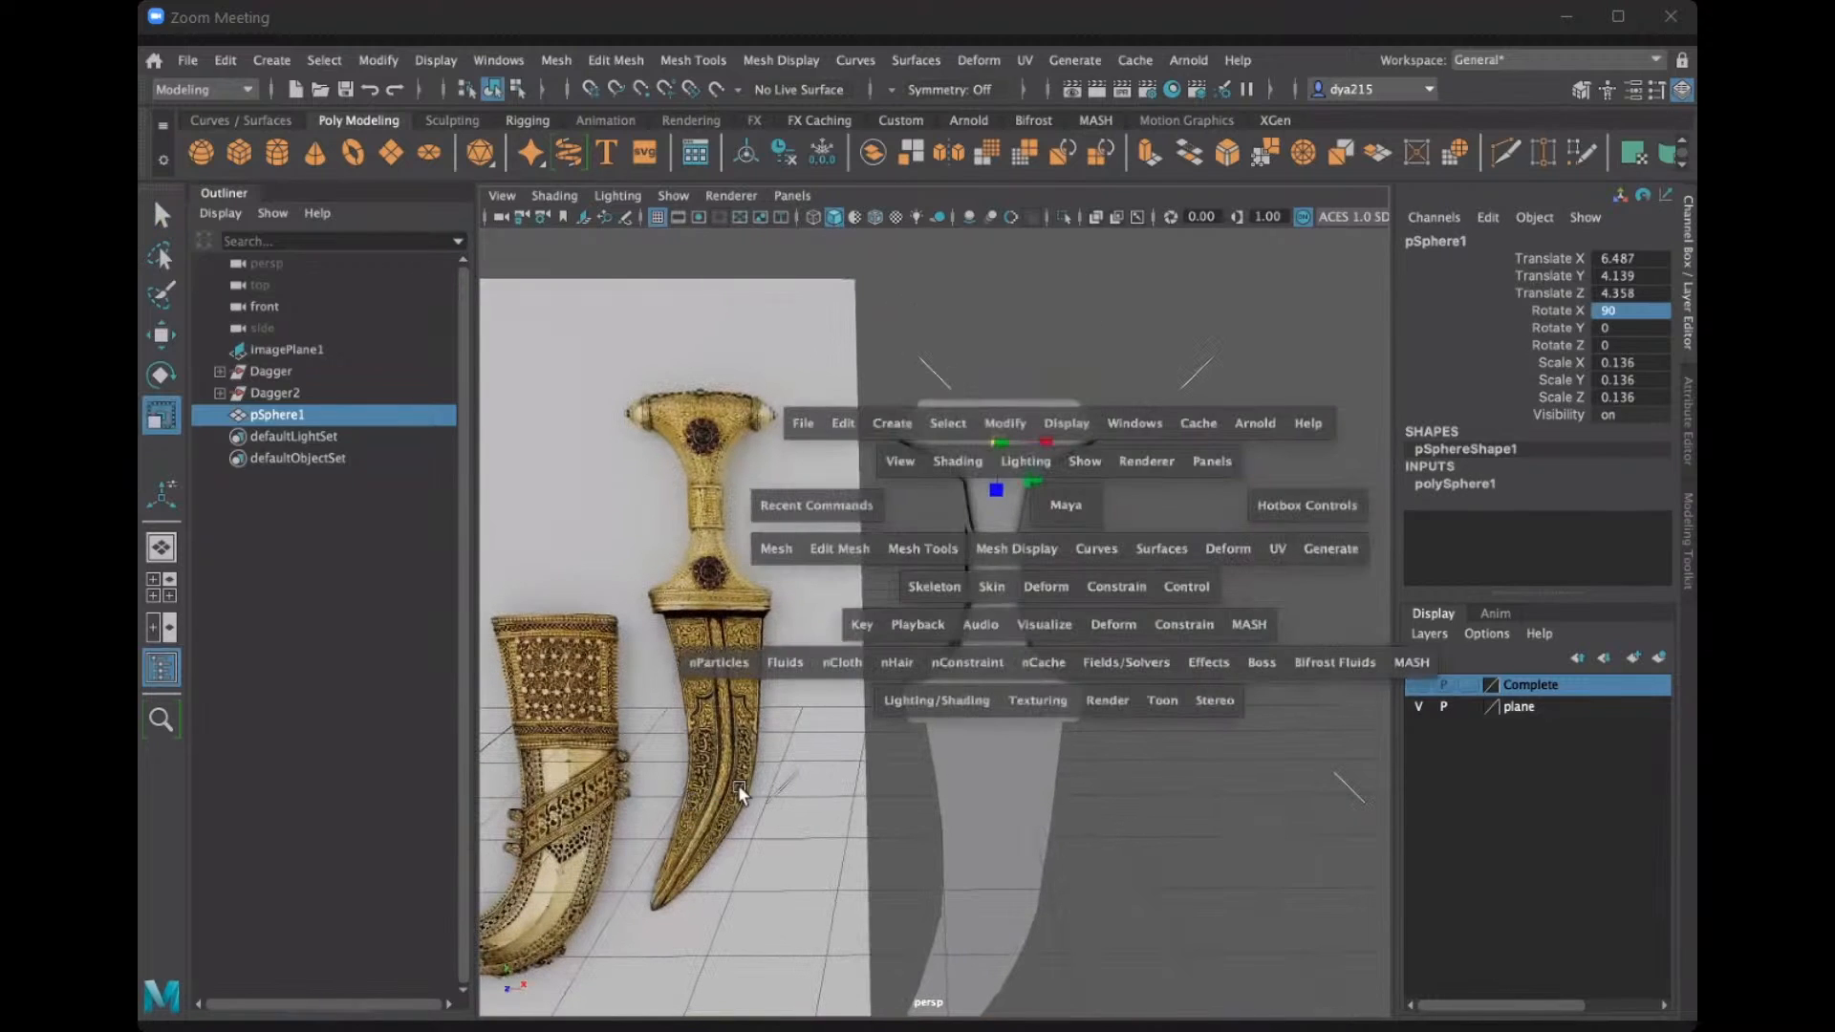
drag(733, 760, 746, 763)
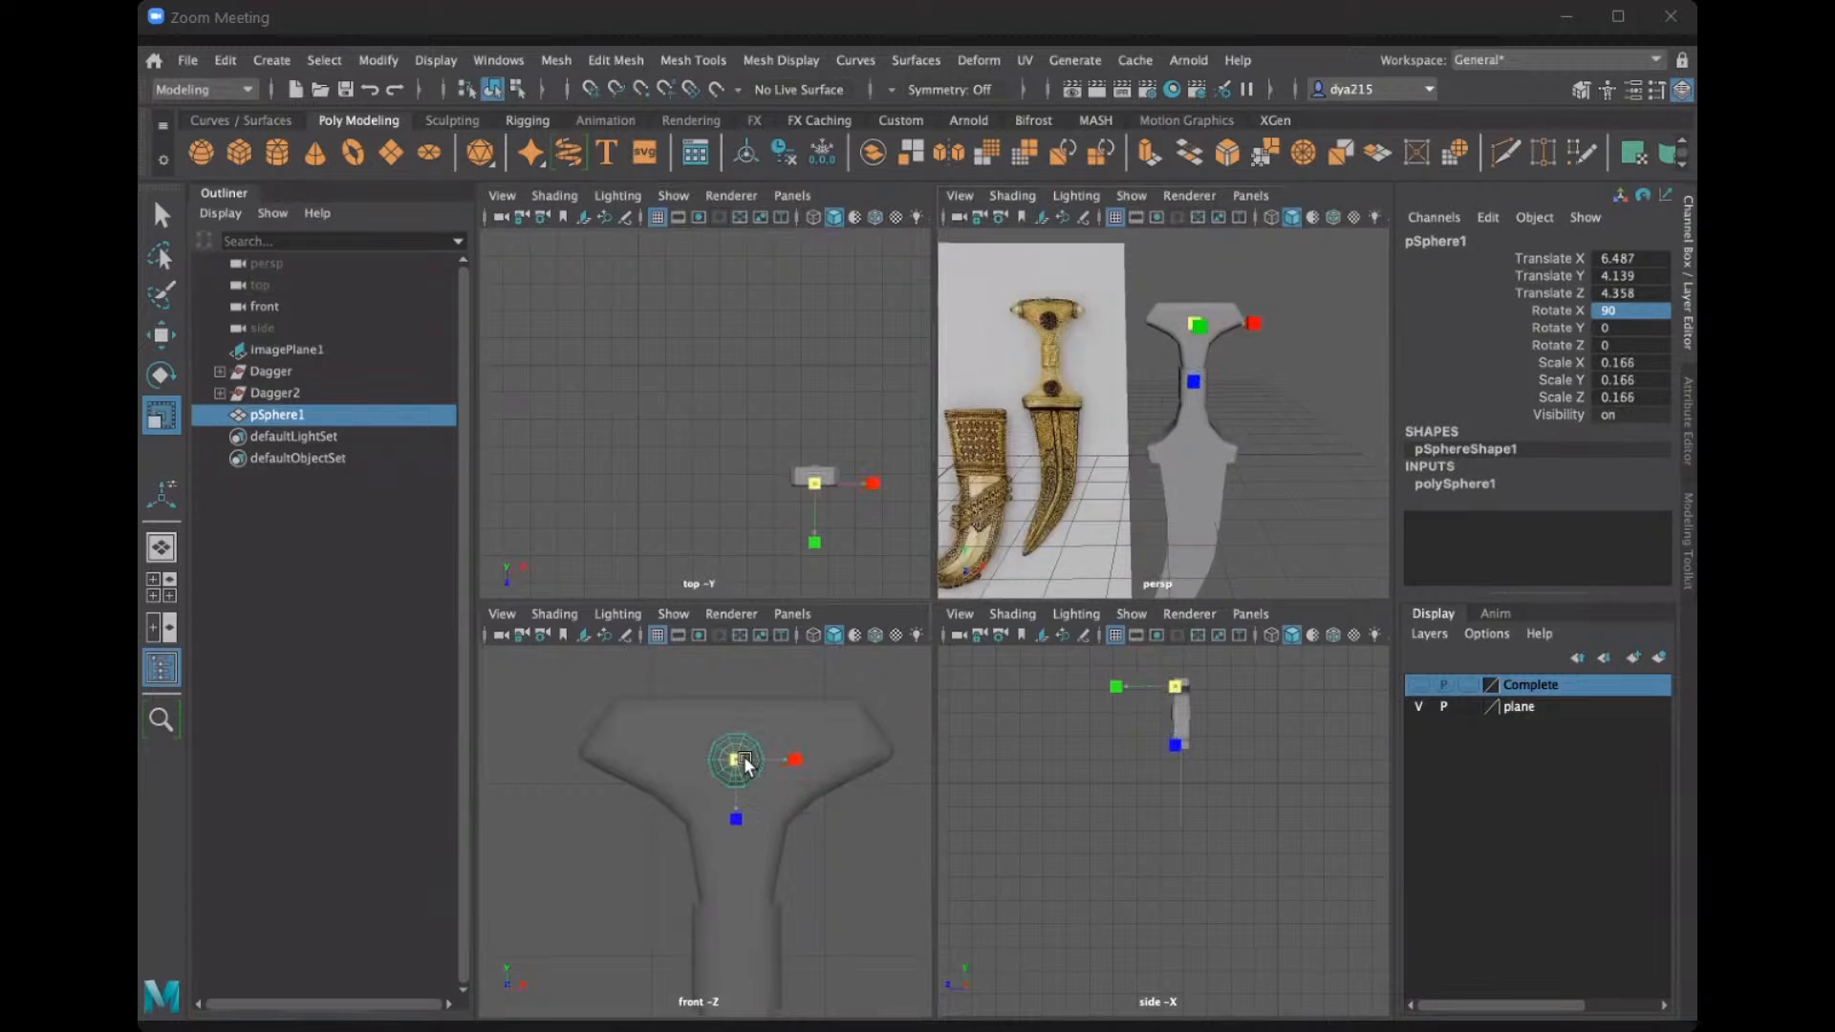
key(space)
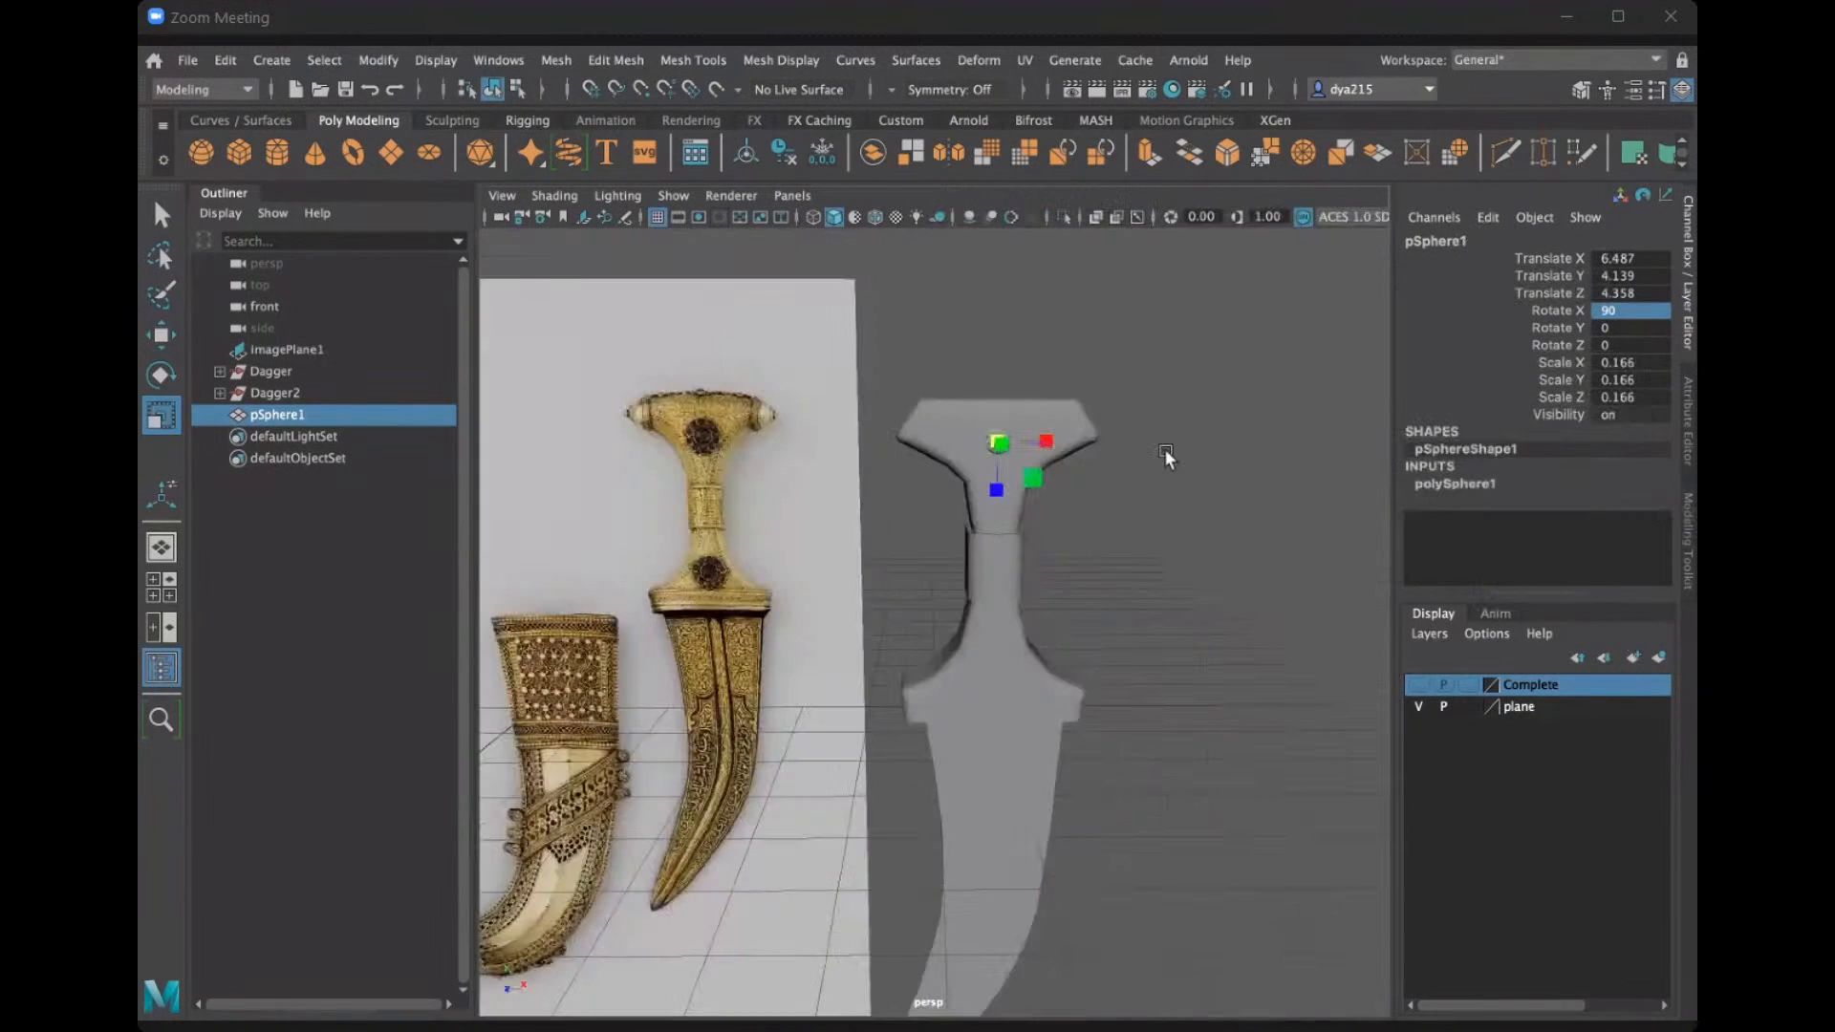
Move the sphere forward to about Z 4.385 so it protrudes from the pommel's front face.
alt+drag(881, 480, 890, 488)
scroll(933, 485, up, 5)
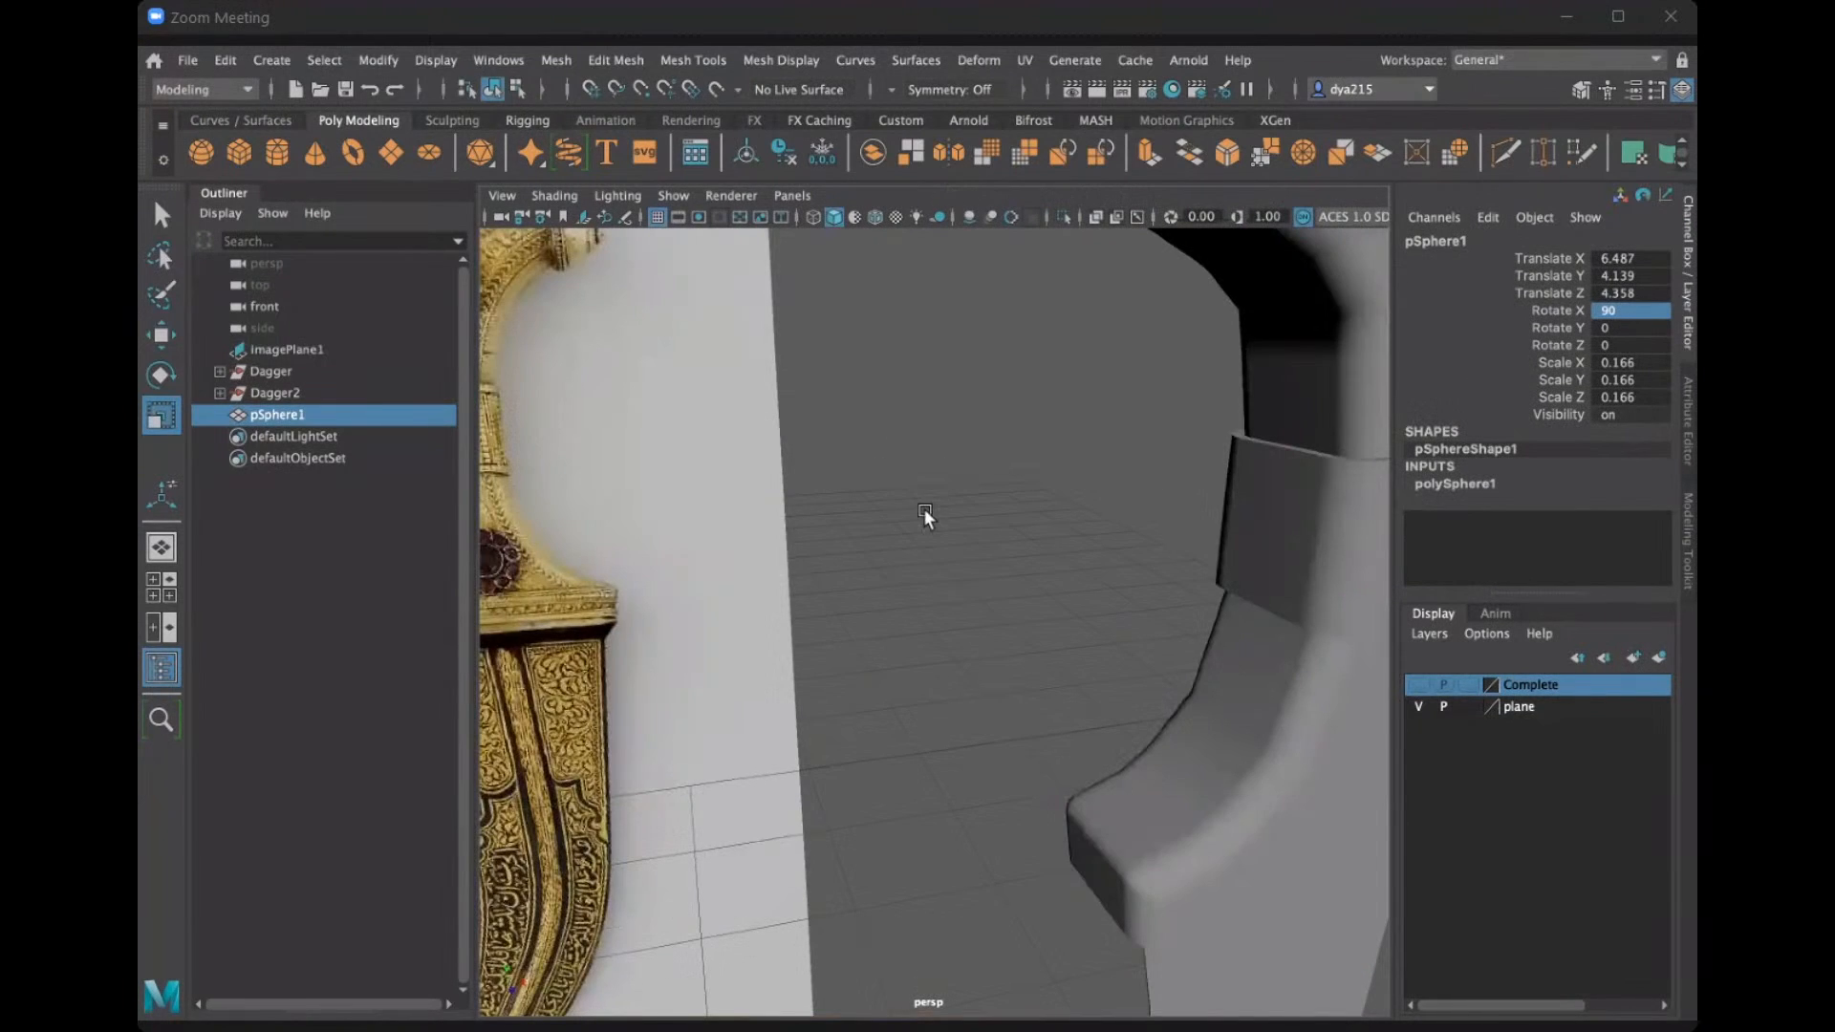
scroll(923, 508, down, 5)
mouse_move(1300, 599)
alt+mouse_down()
mouse_move(1282, 598)
mouse_move(1298, 602)
alt+mouse_up()
key(w)
click(1183, 444)
alt+drag(1158, 428, 1277, 565)
click(1277, 565)
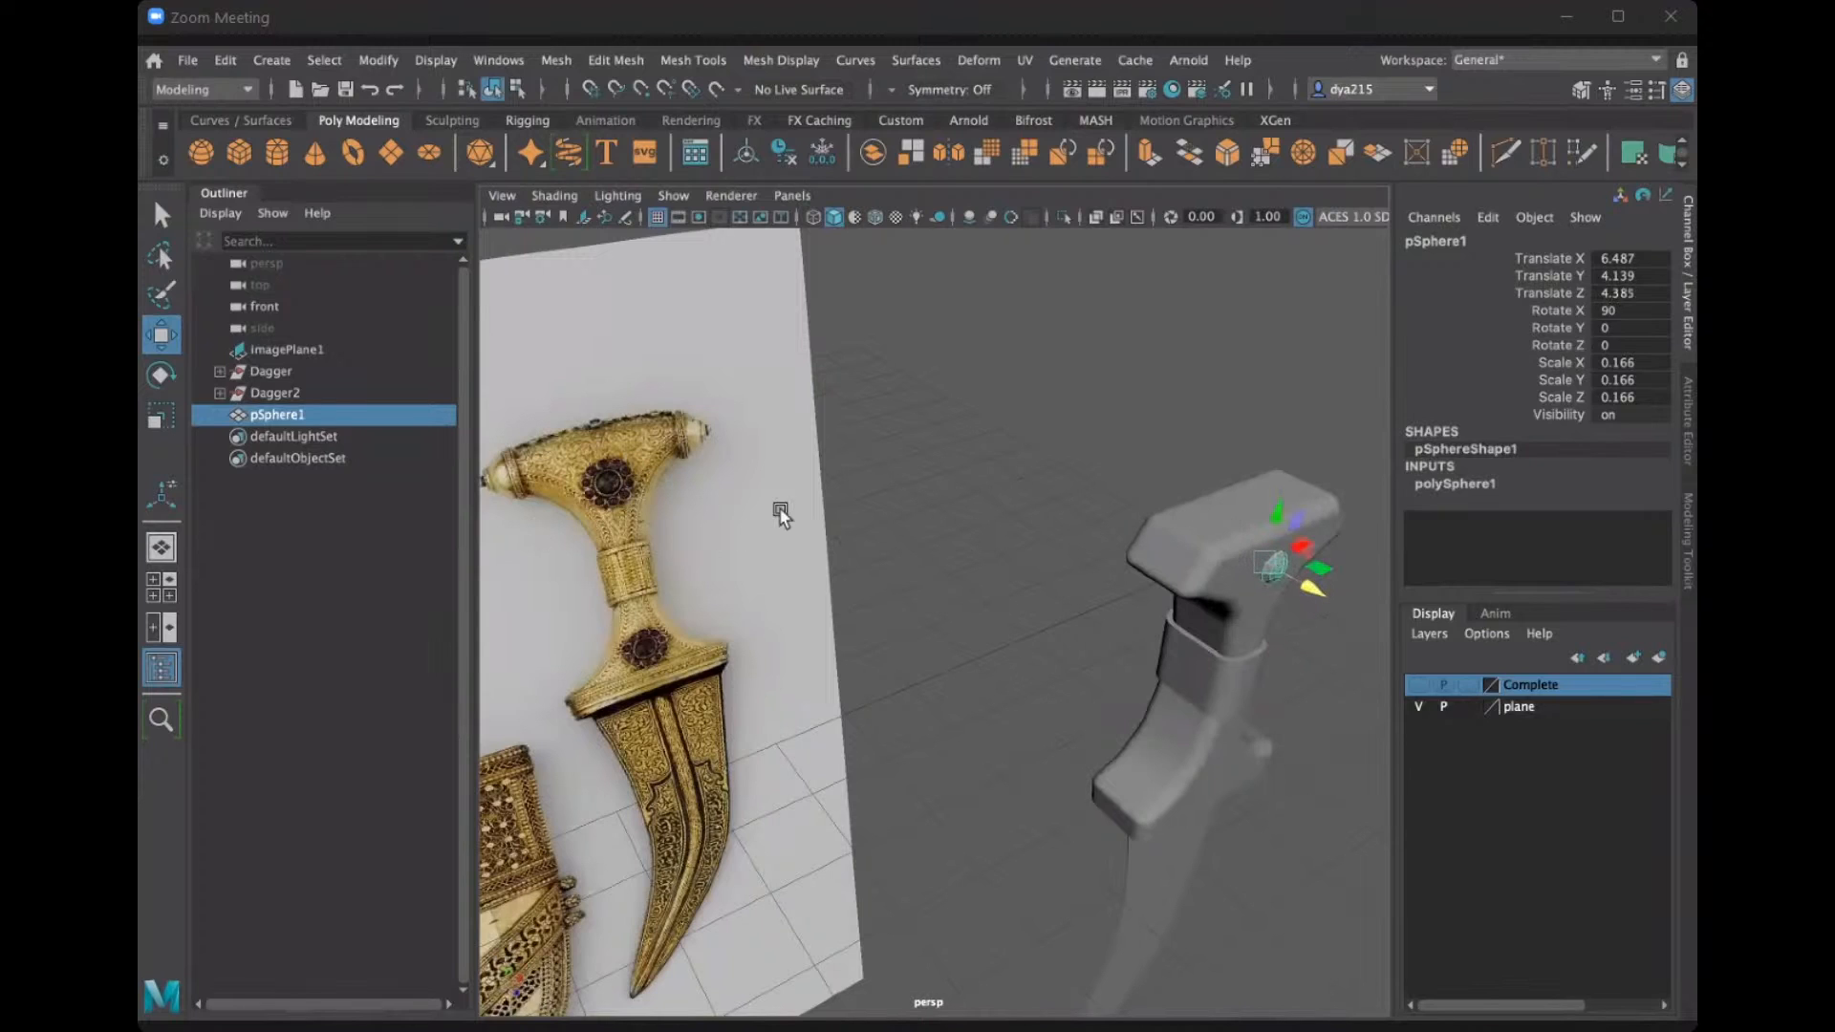
alt+drag(1038, 394, 998, 413)
alt+drag(1150, 411, 1315, 497)
click(1220, 427)
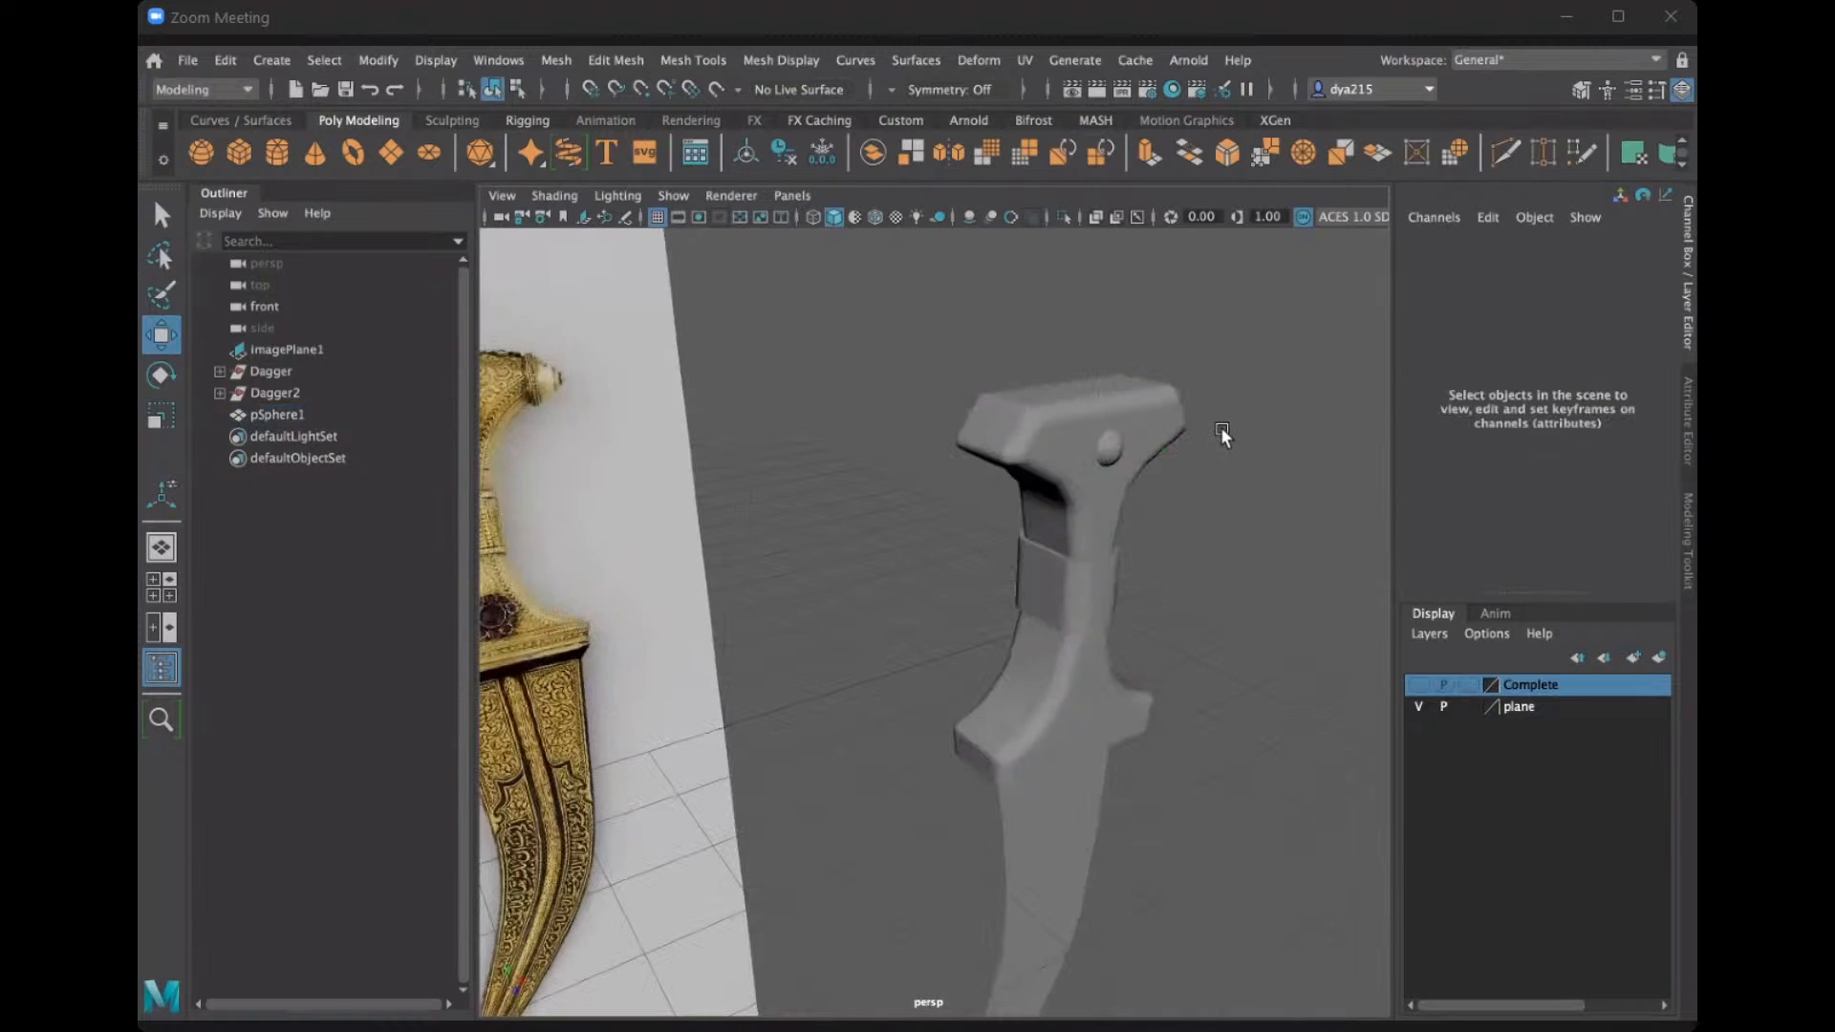
alt+drag(1174, 411, 1059, 456)
Duplicate the pommel sphere and move the copy above the original, to about Y 4.412.
click(996, 442)
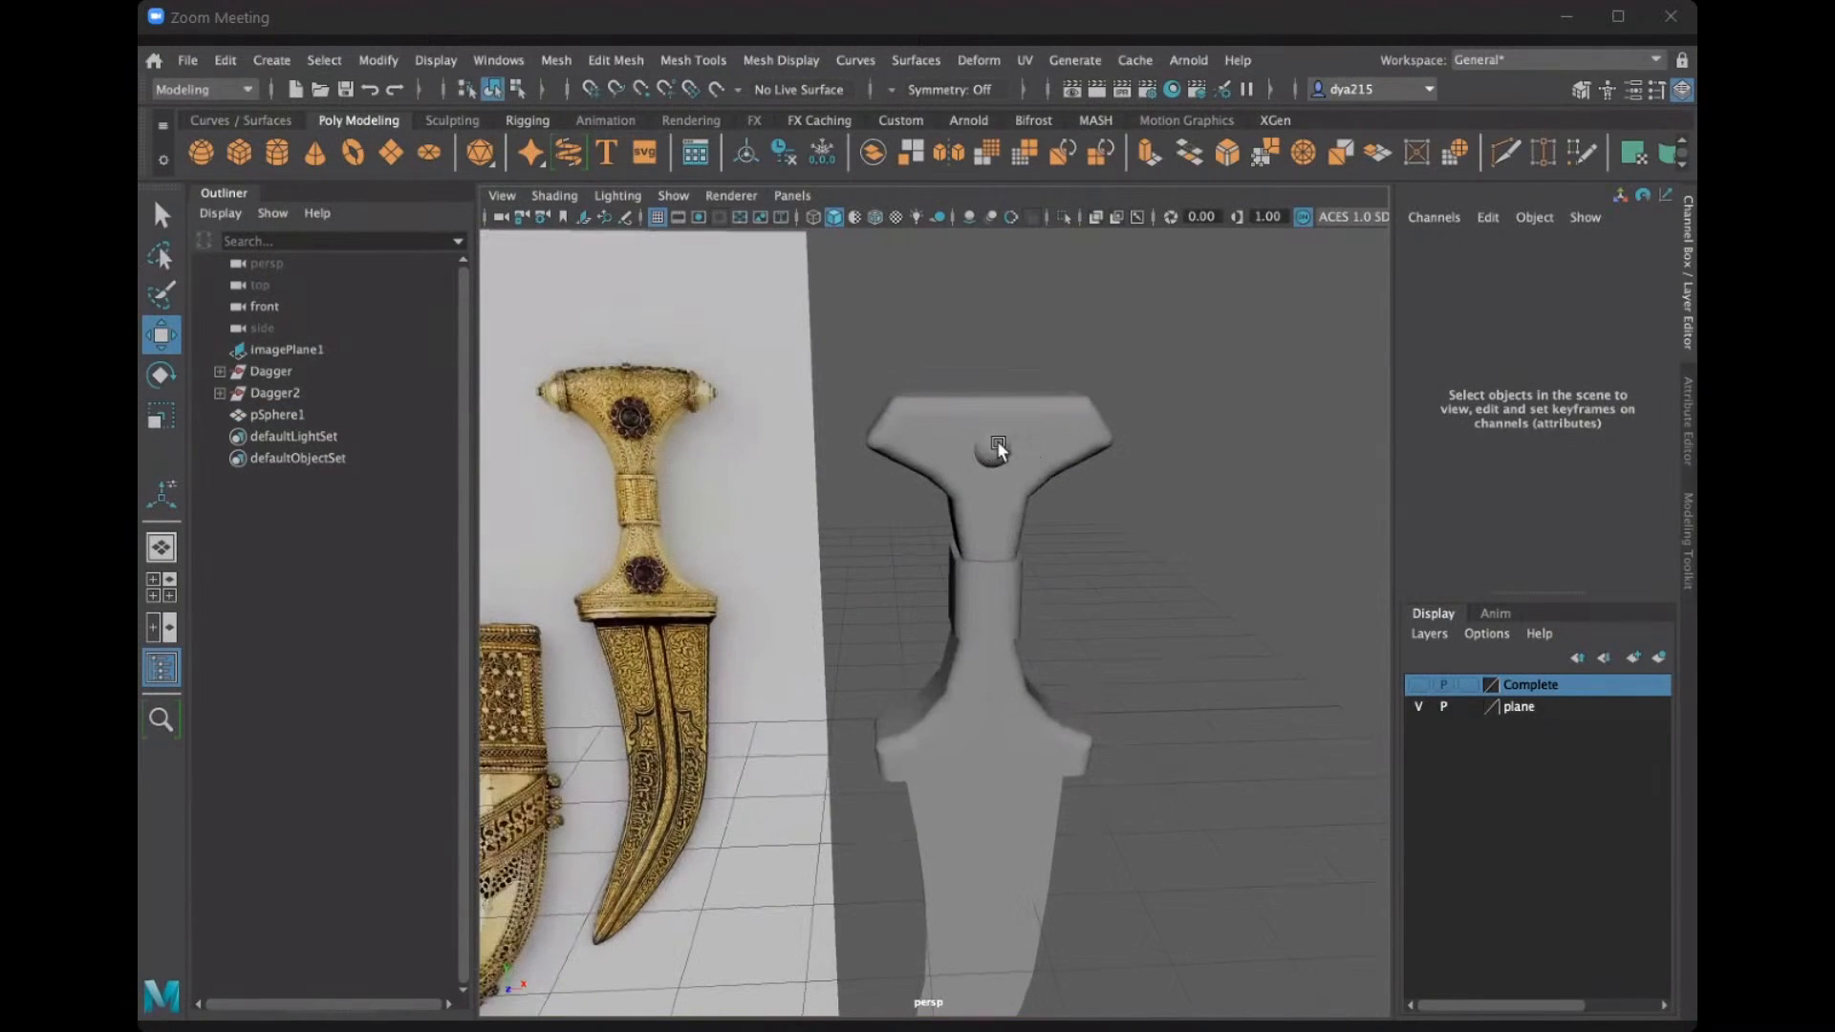
alt+drag(1002, 438, 954, 507)
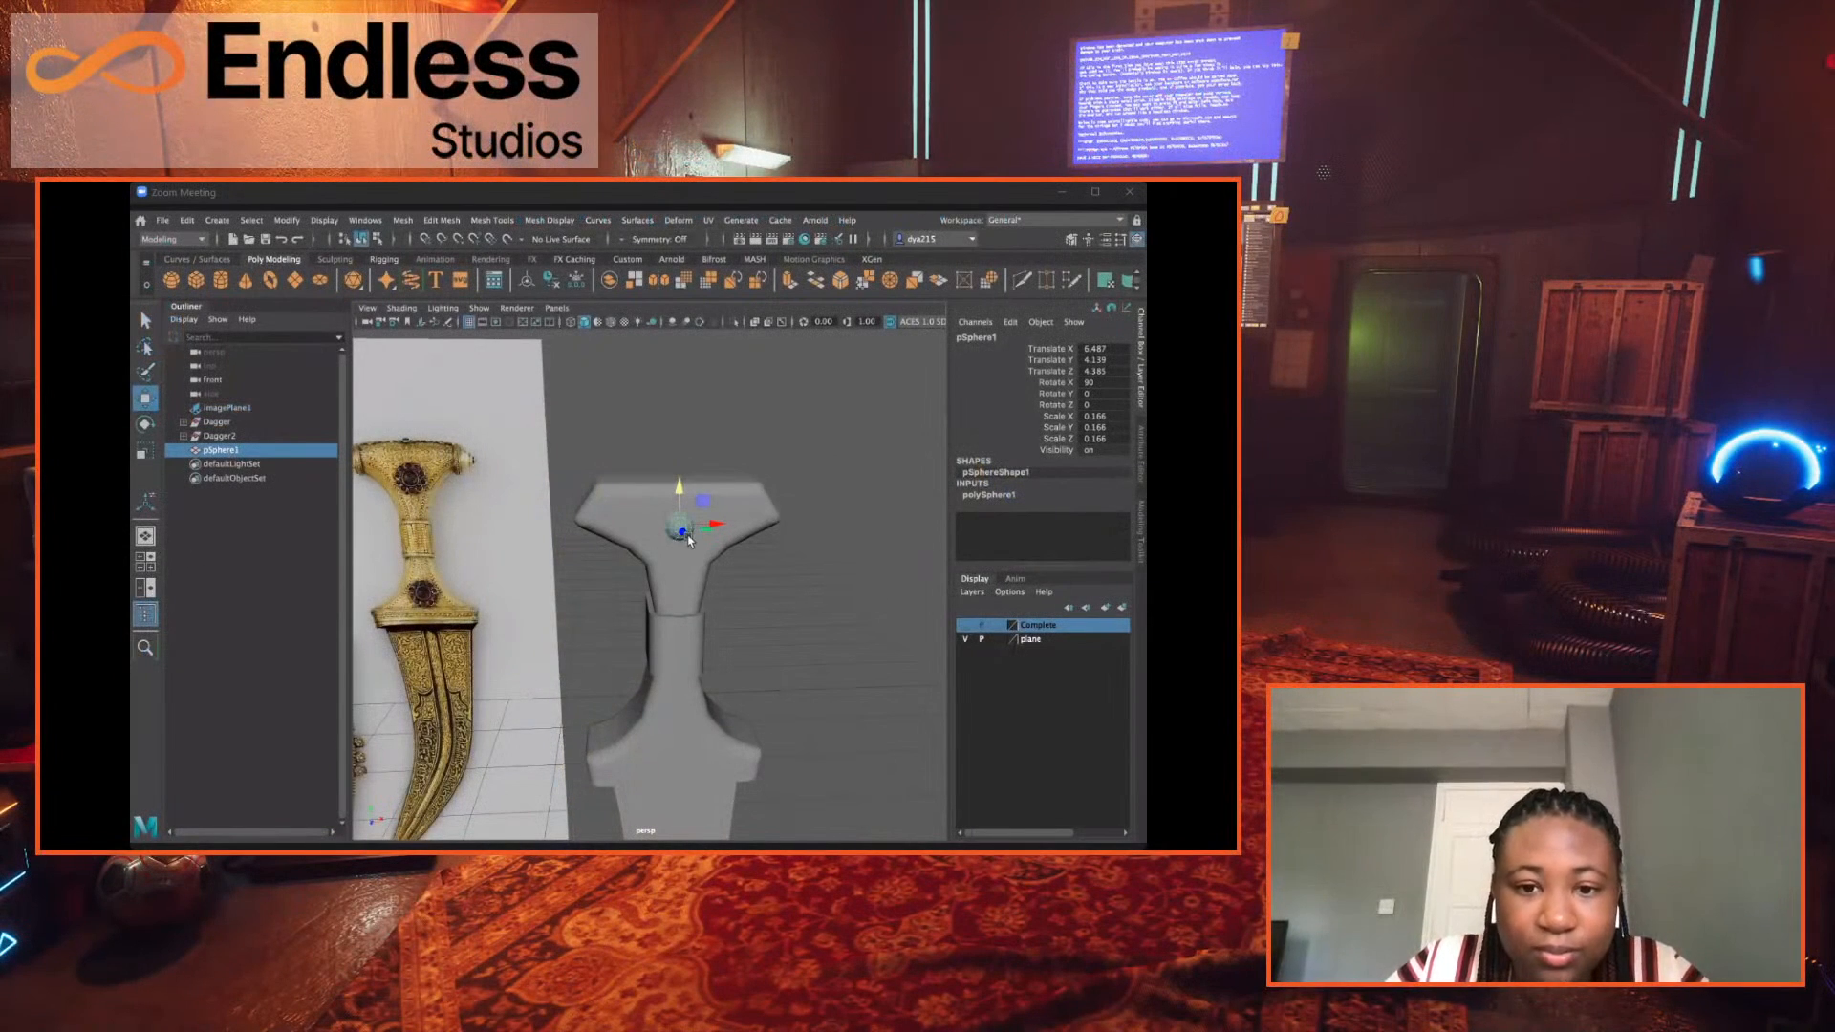
key(ctrl+d)
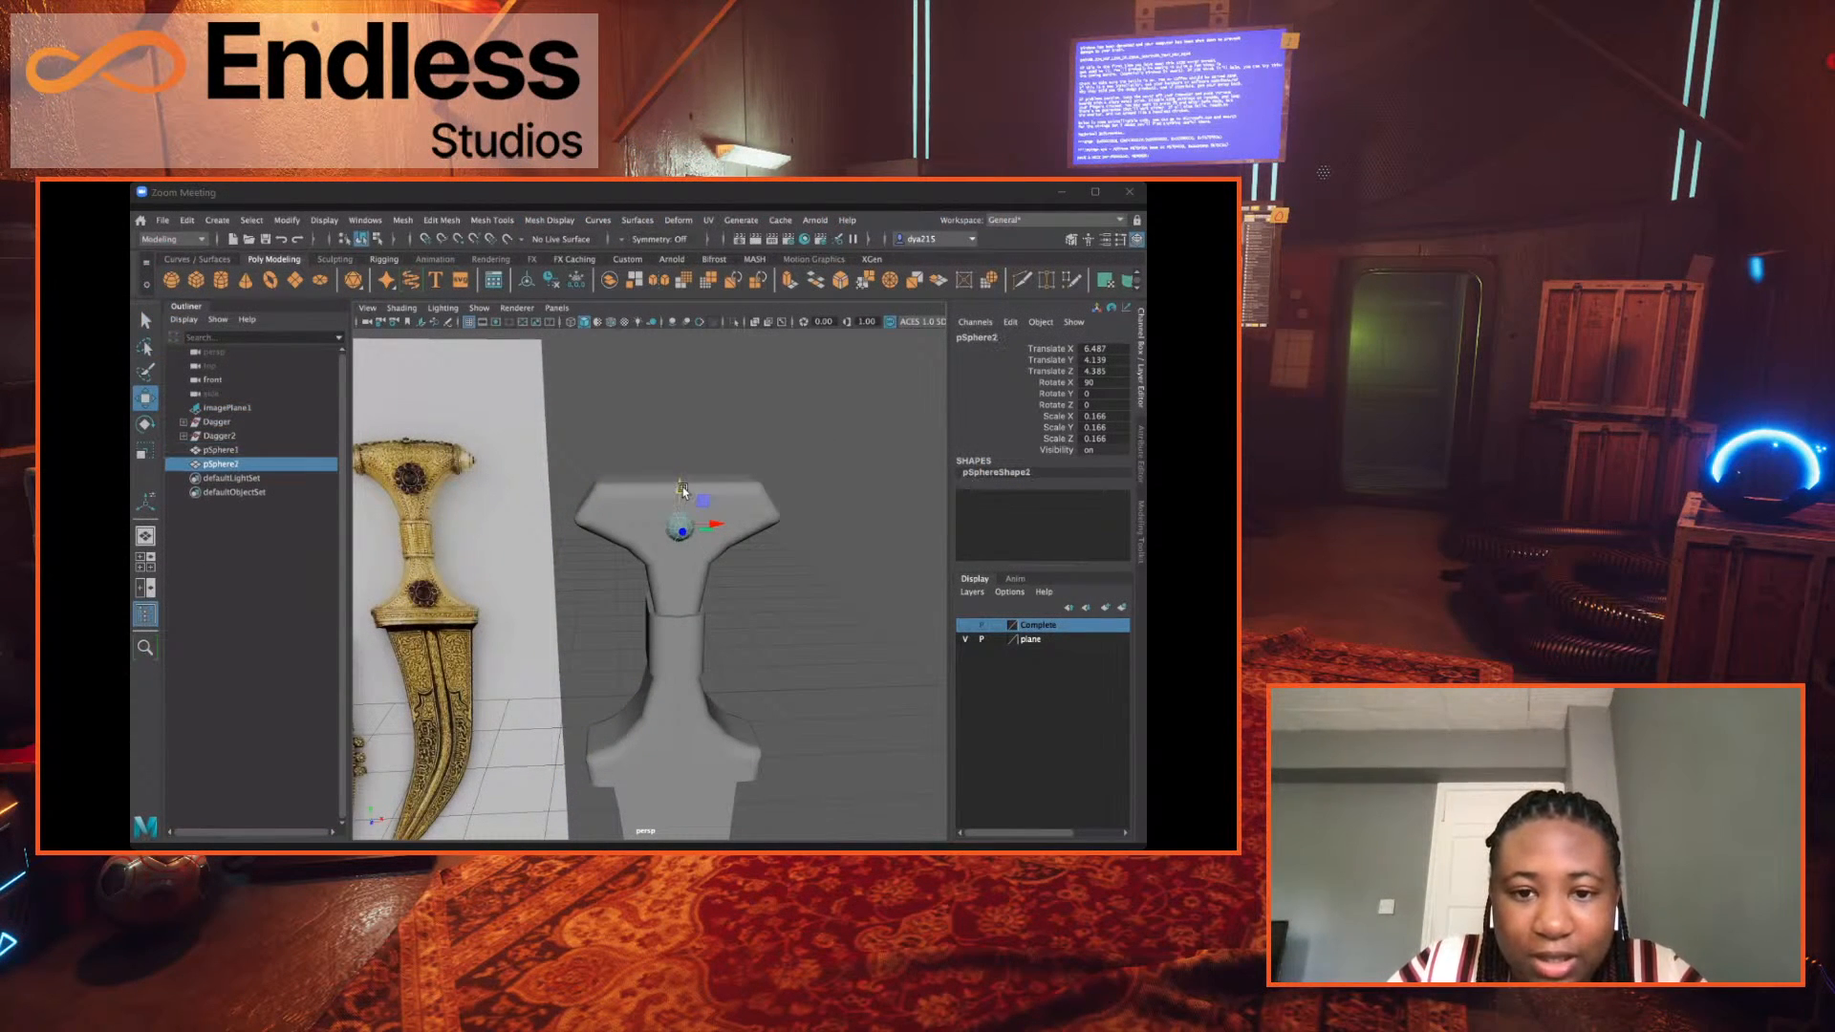
drag(682, 494, 687, 460)
Scale the copied sphere to about 0.09 and place it just above the larger one, at about X 6.474 and Y 4.316.
key(r)
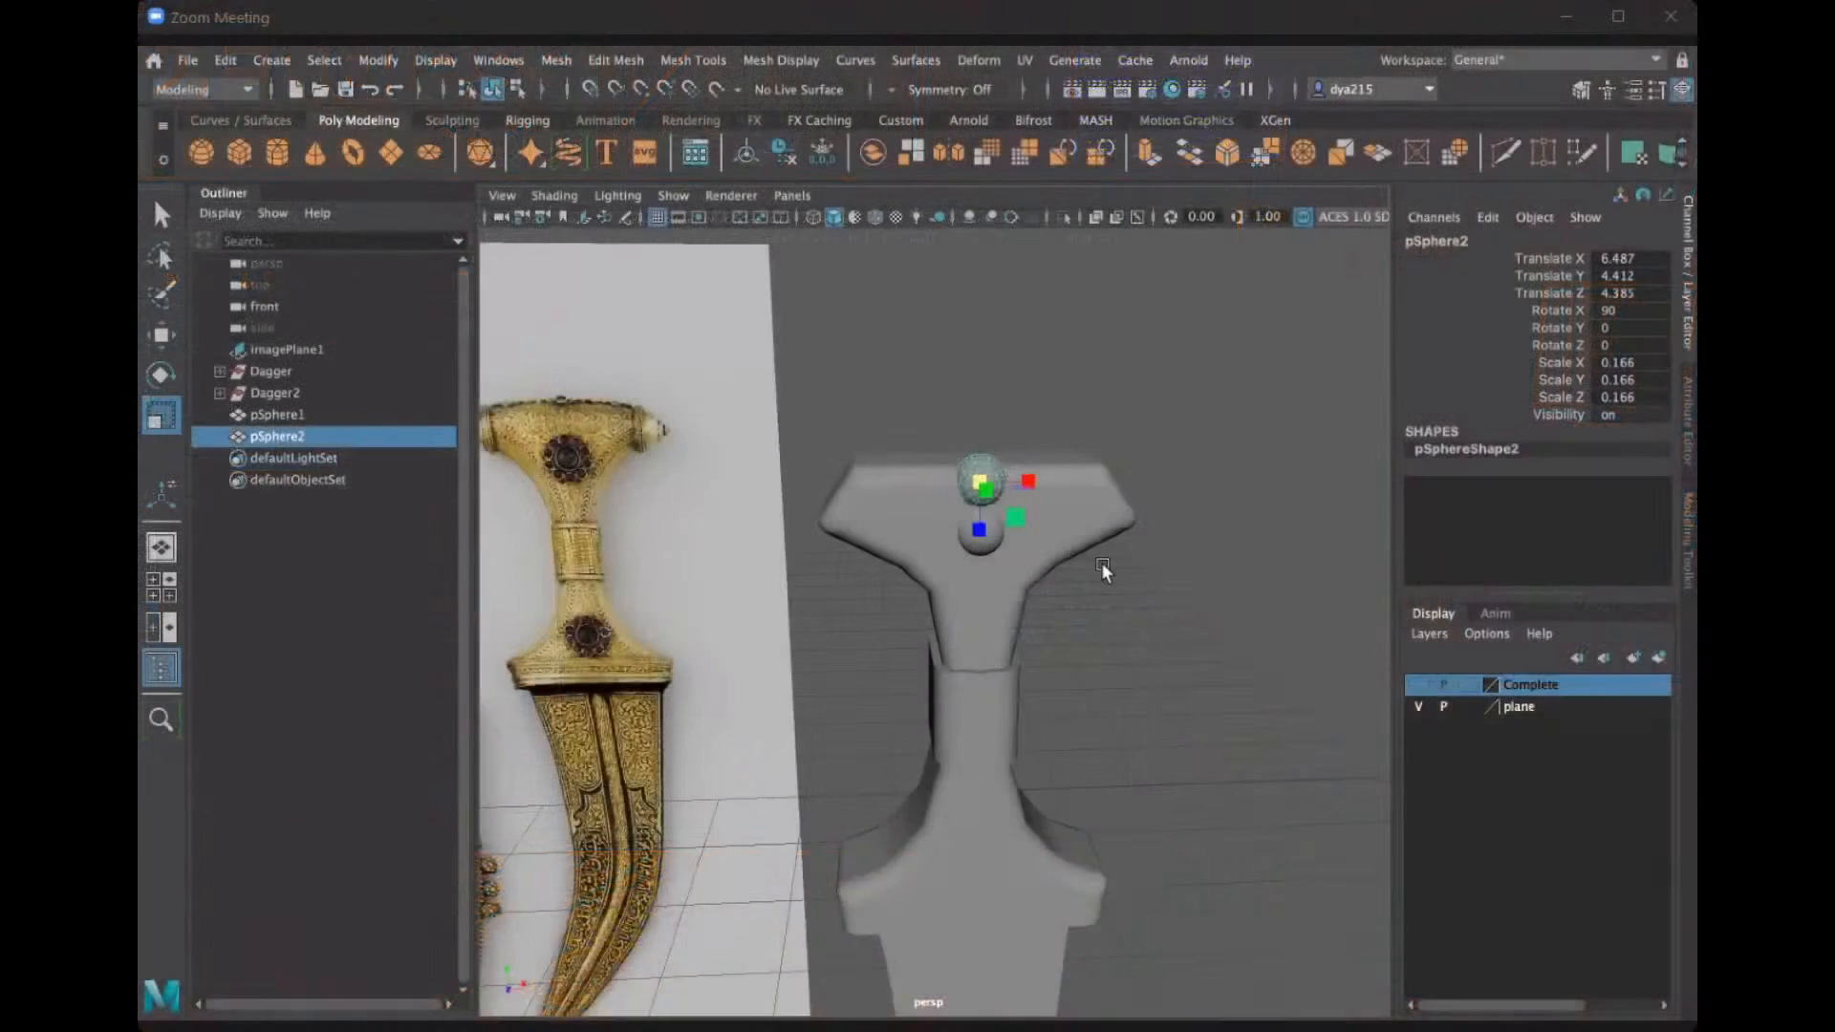
alt+drag(758, 545, 774, 607)
drag(1123, 654, 1043, 465)
key(w)
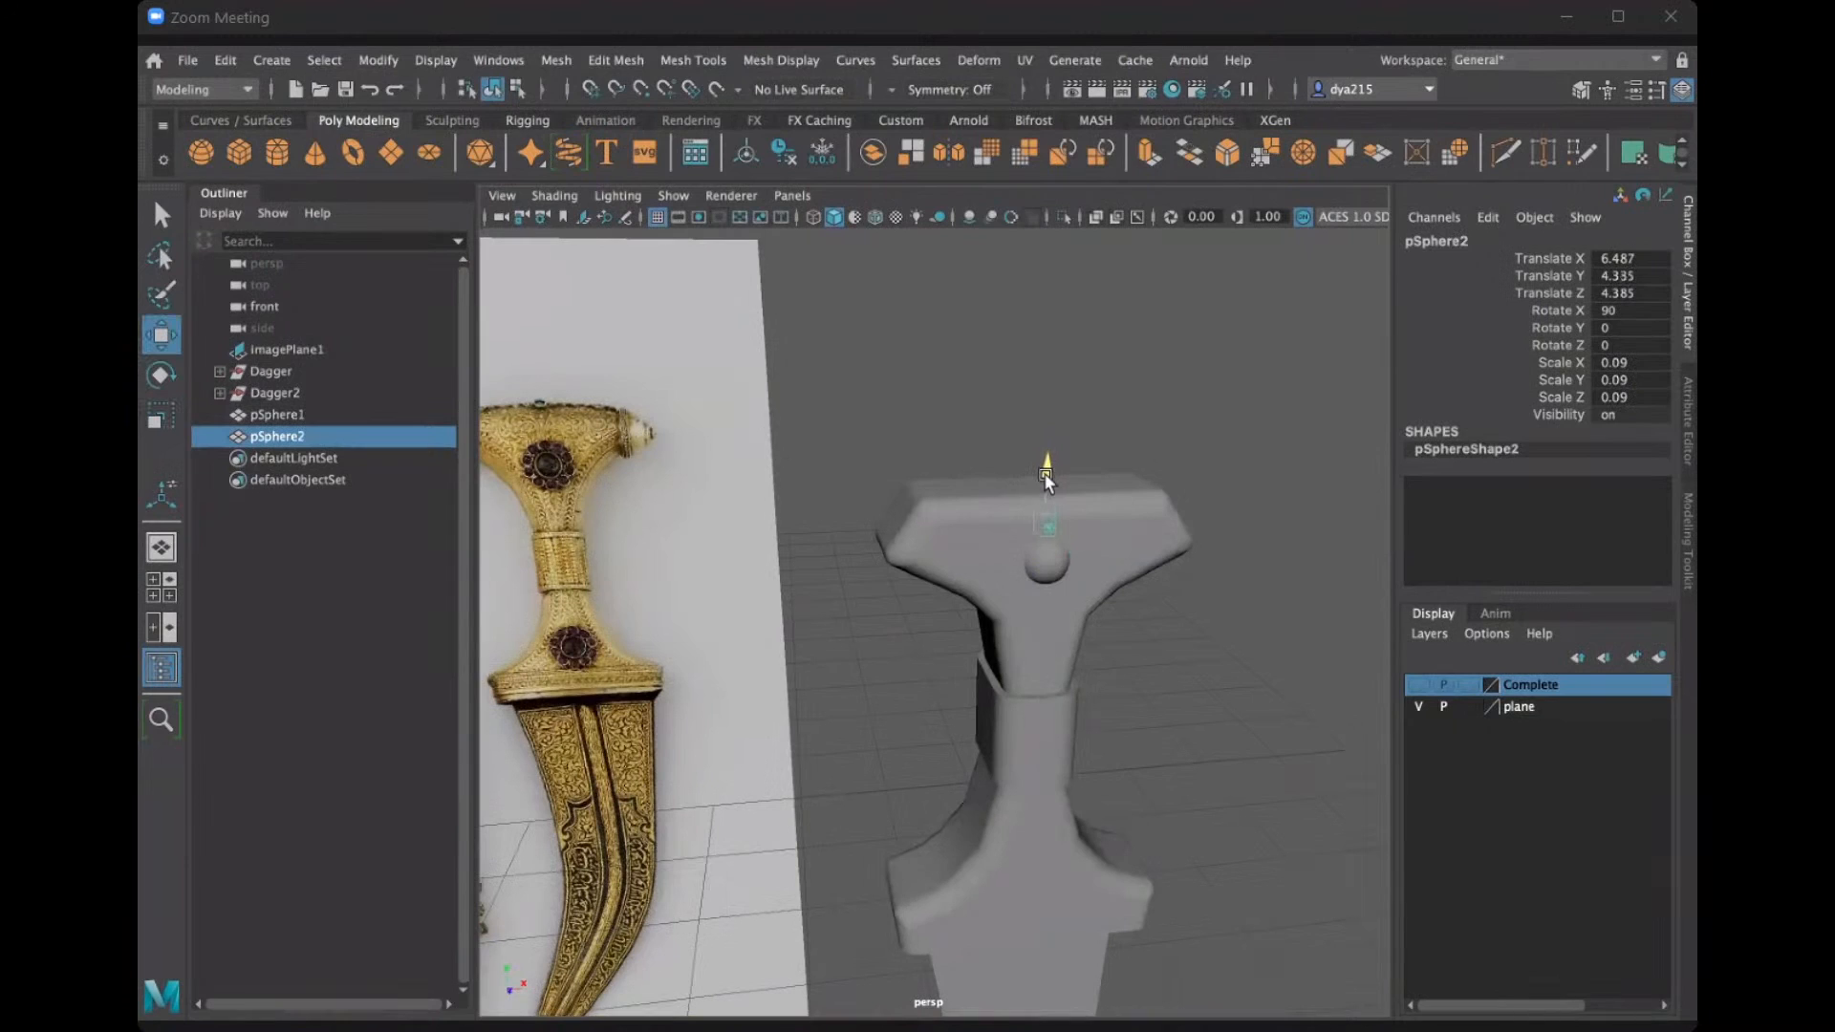
drag(1092, 524, 1092, 526)
scroll(935, 621, up, 10)
alt+middle_drag(917, 654, 920, 645)
scroll(921, 645, down, 6)
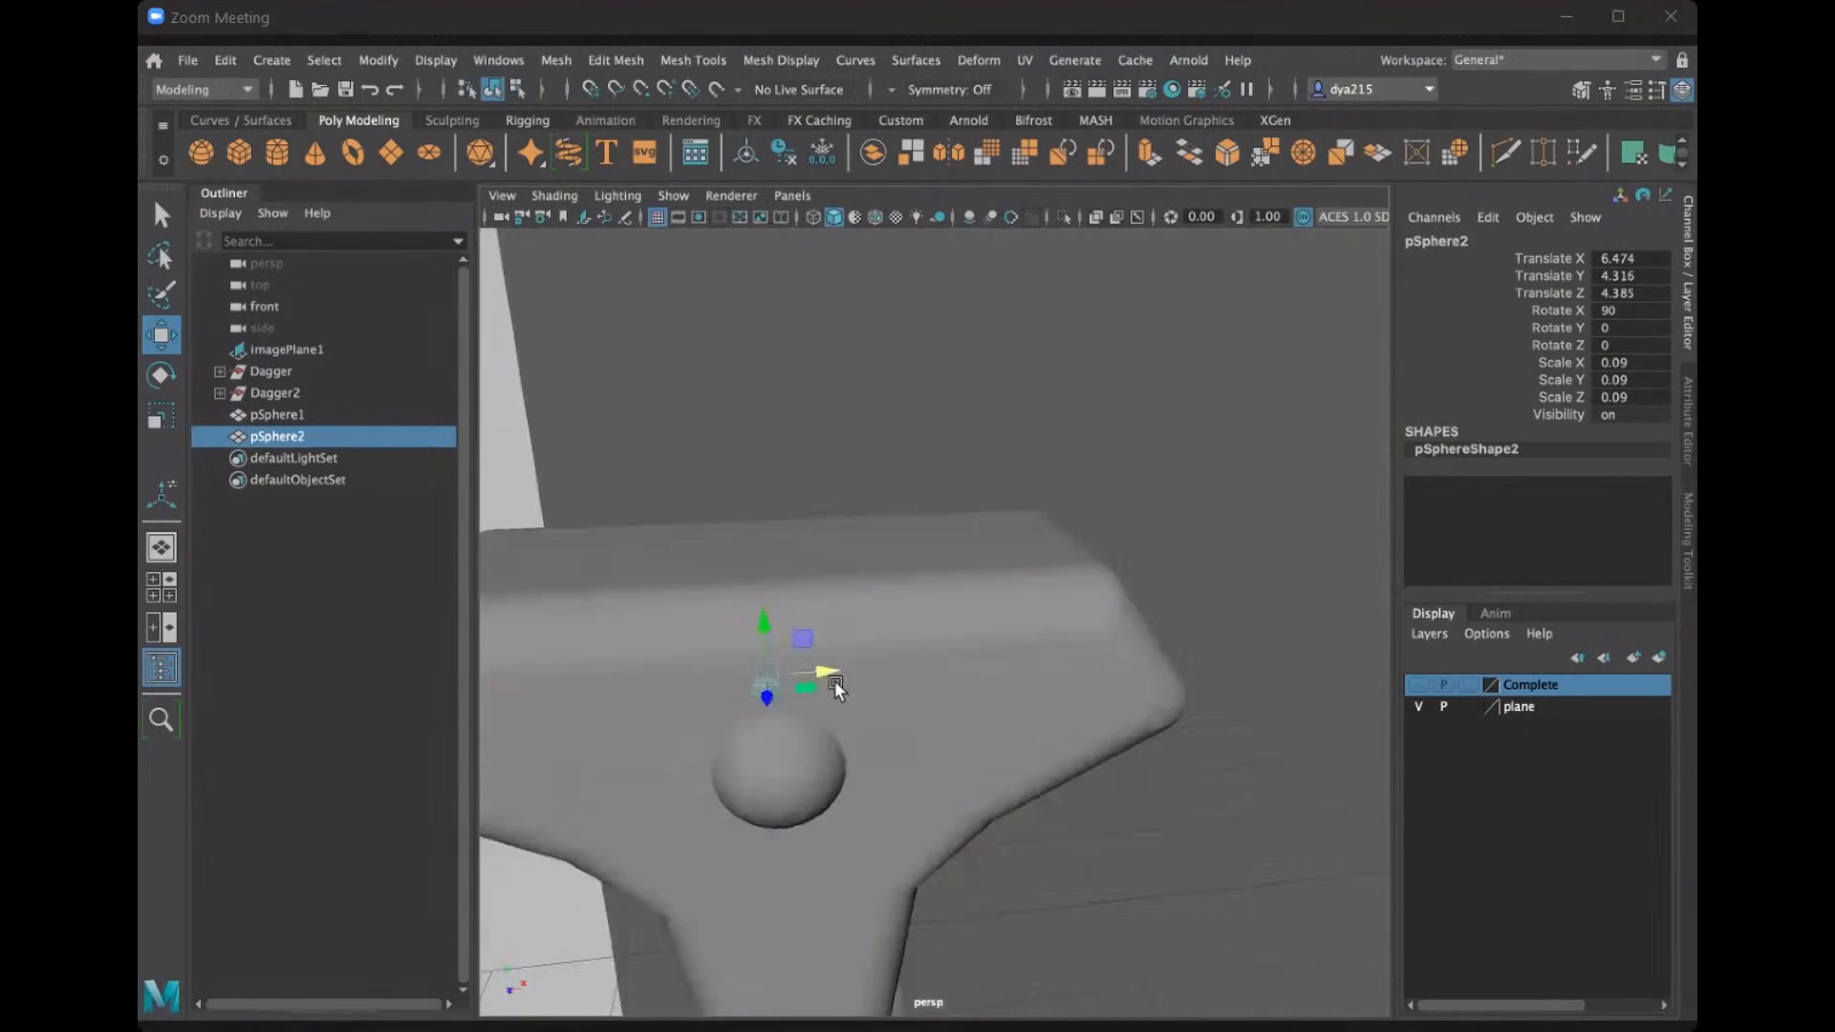
Refine the small sphere to a uniform scale of about 0.08 and a Translate Z of about 4.387.
scroll(845, 679, up, 5)
alt+drag(847, 673, 971, 665)
alt+drag(899, 617, 1076, 539)
key(r)
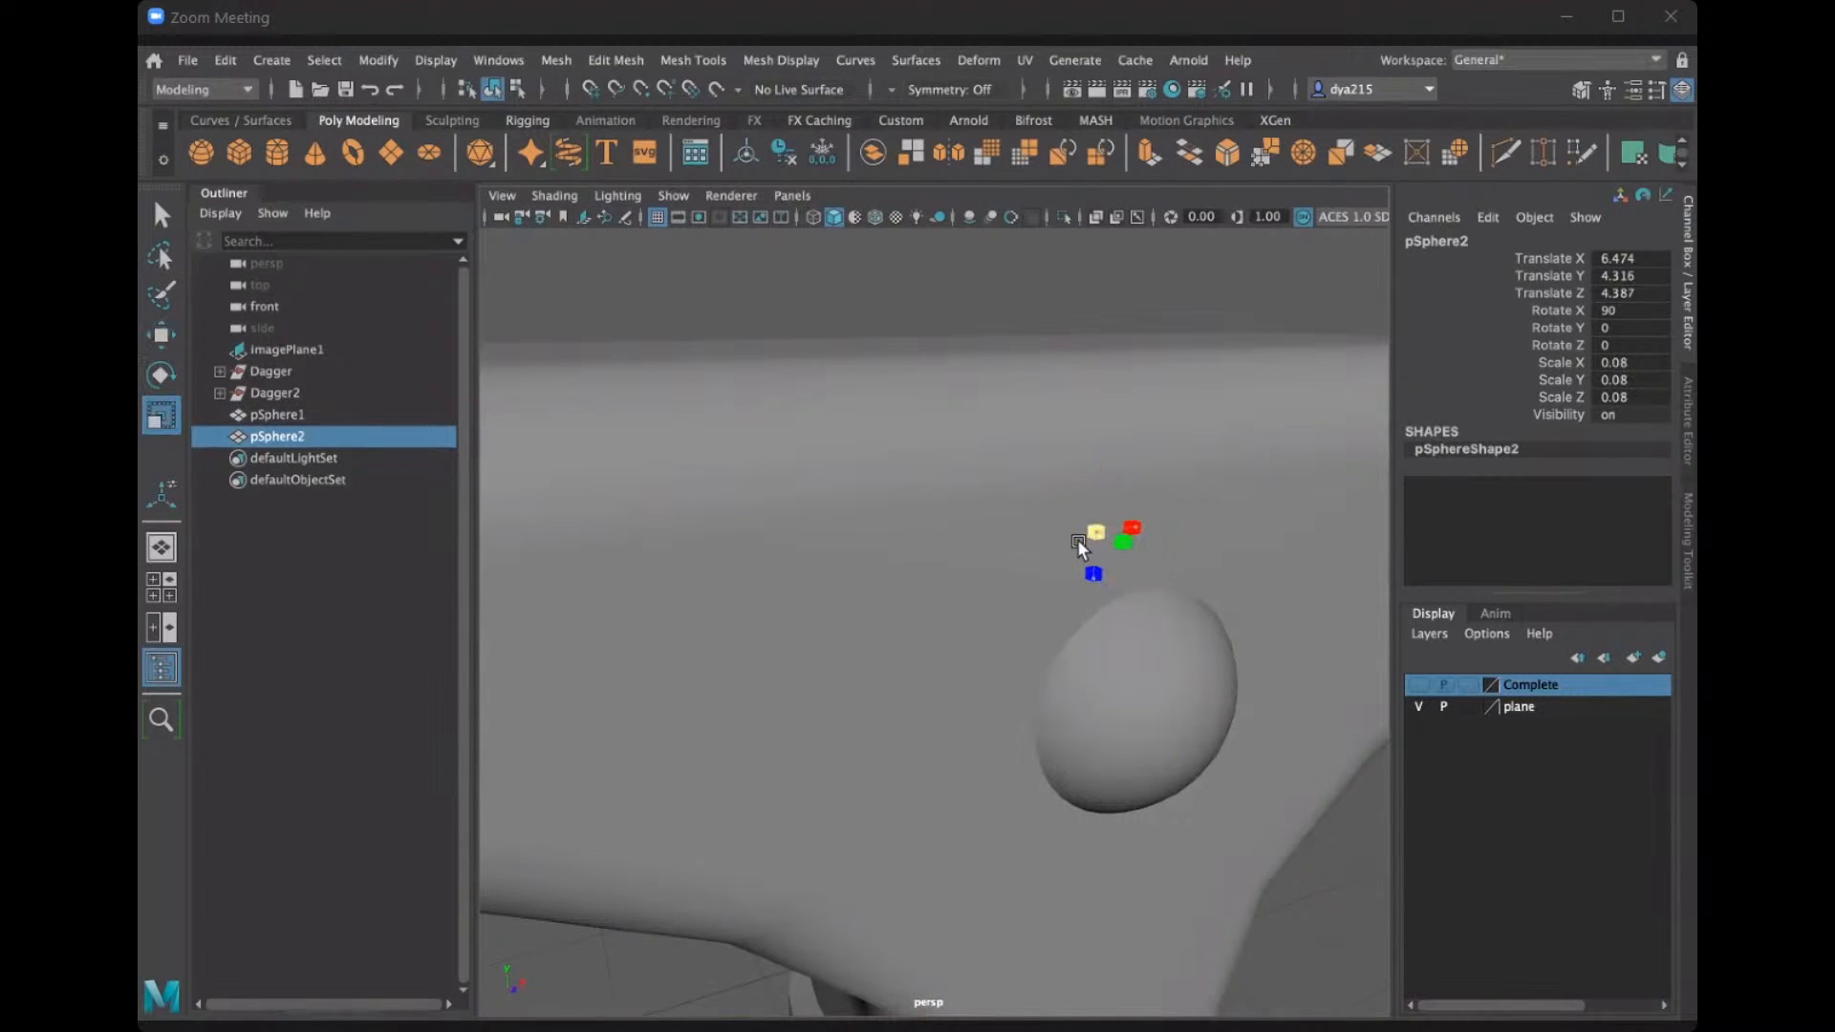
key(w)
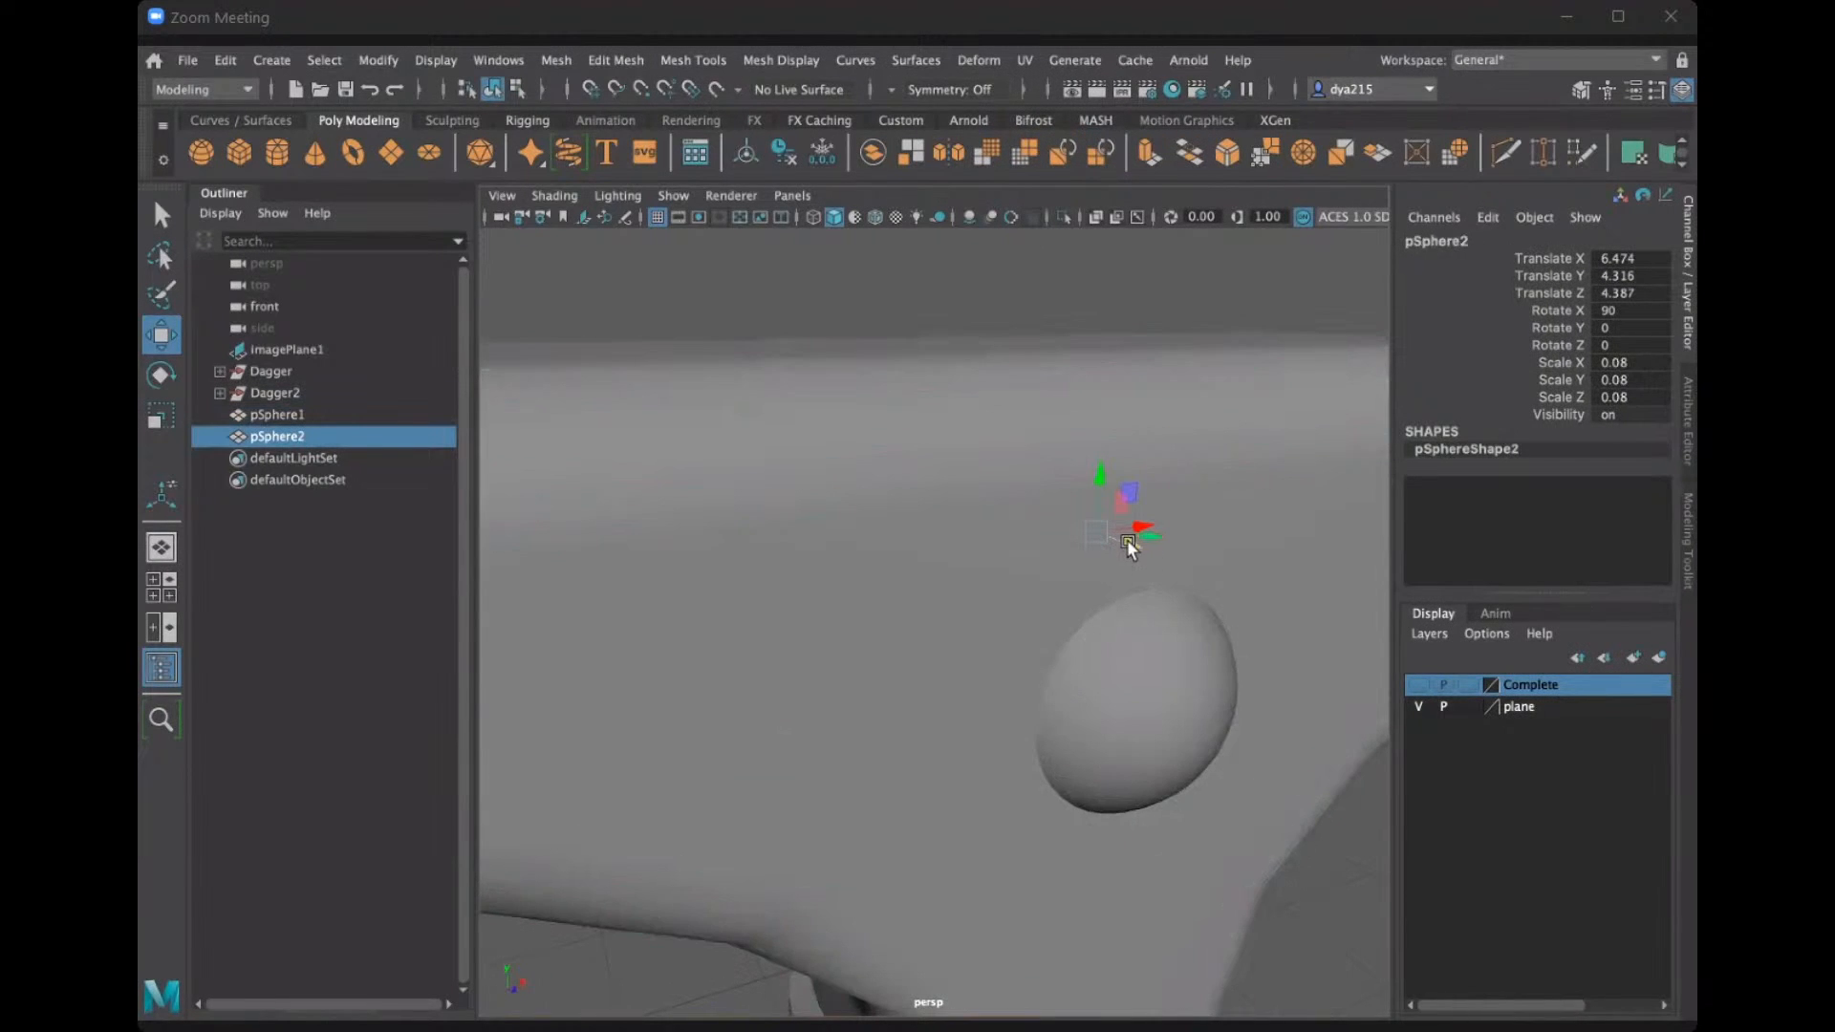
Move the small sphere forward to about Z 4.549 and shrink it to a uniform scale of about 0.039.
drag(1161, 564, 1113, 516)
scroll(1004, 626, down, 5)
key(r)
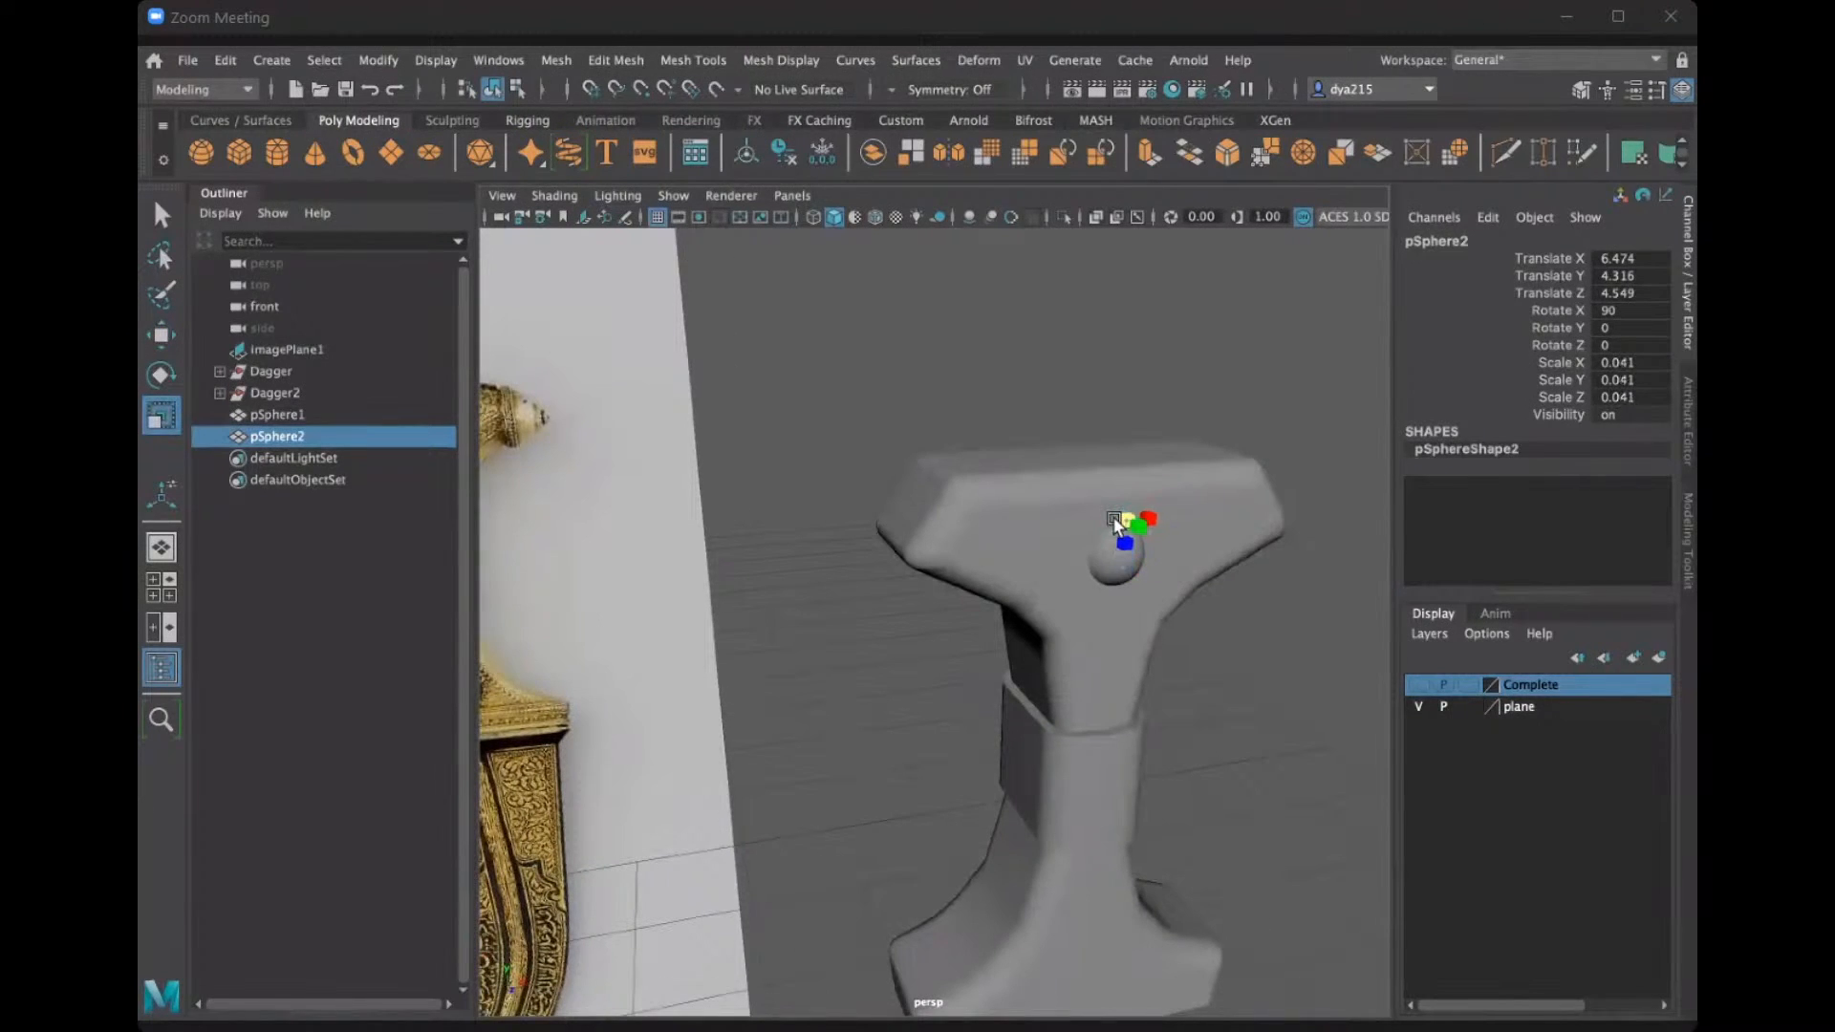
key(w)
alt+drag(1114, 460, 873, 509)
In the front view, centre the small sphere directly above the large one at about X 6.488 and Y 4.346.
key(space)
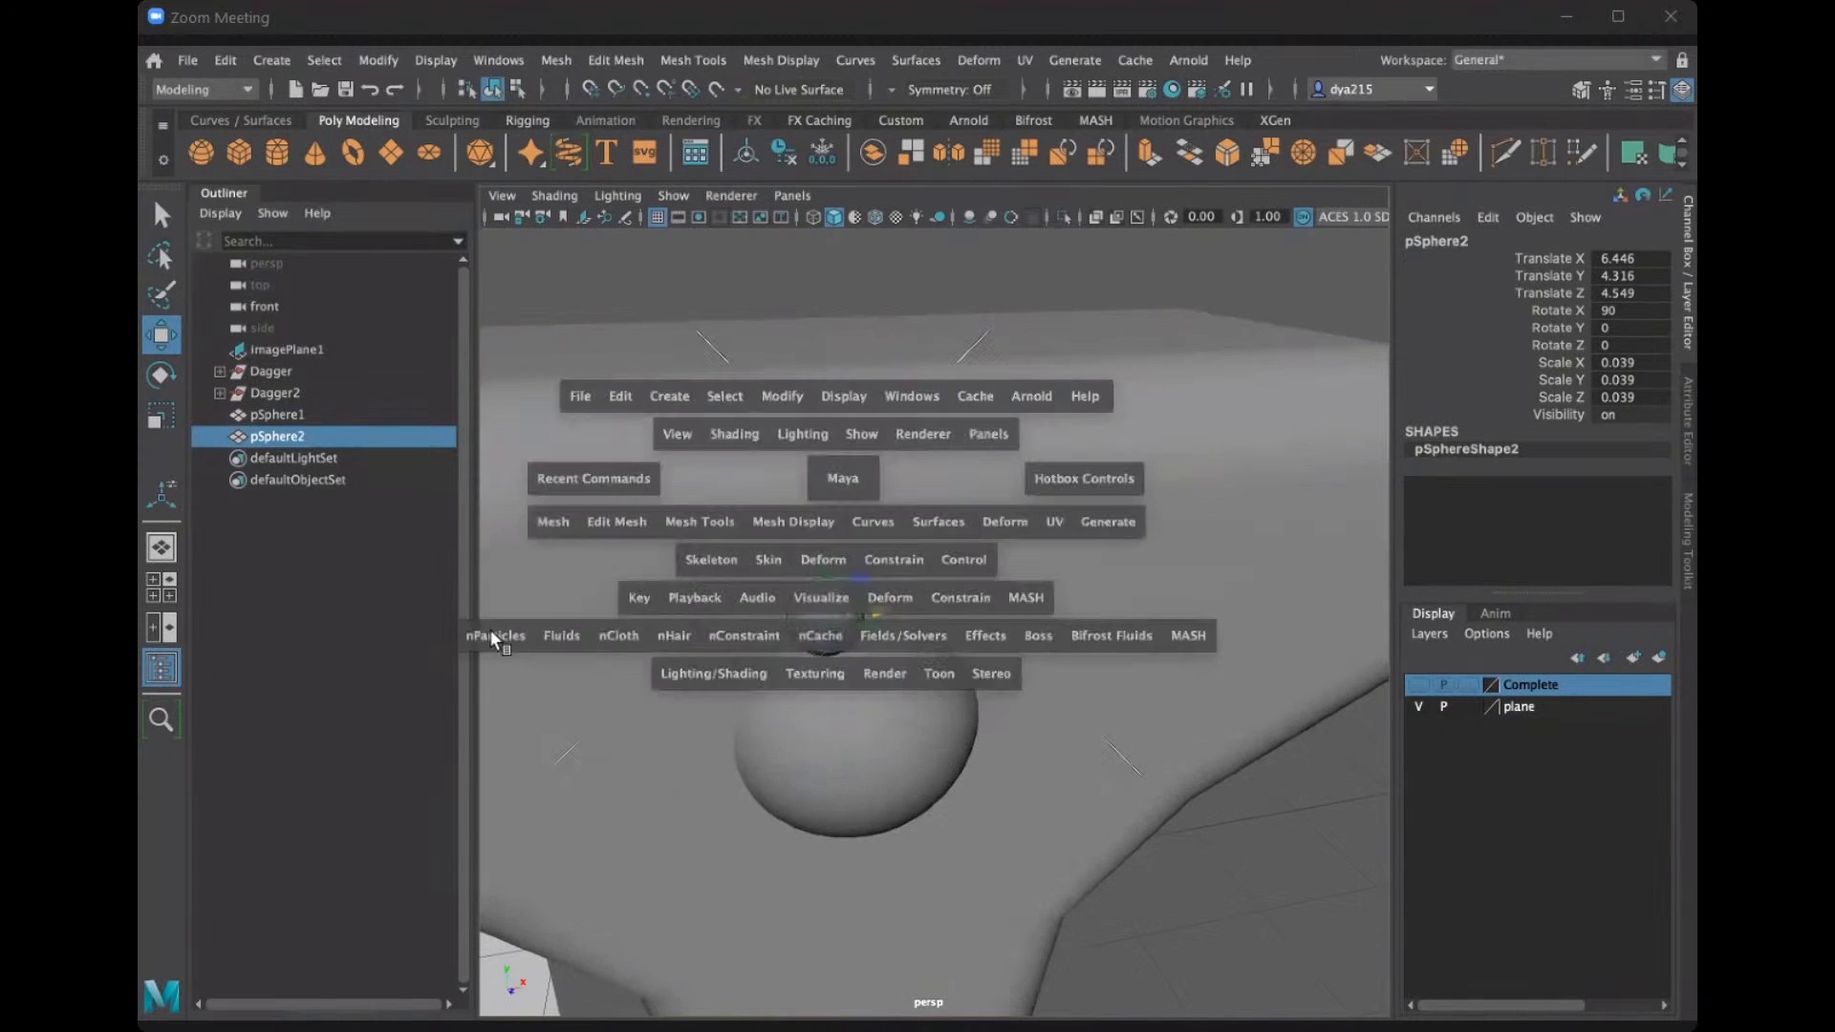
key(space)
key(space)
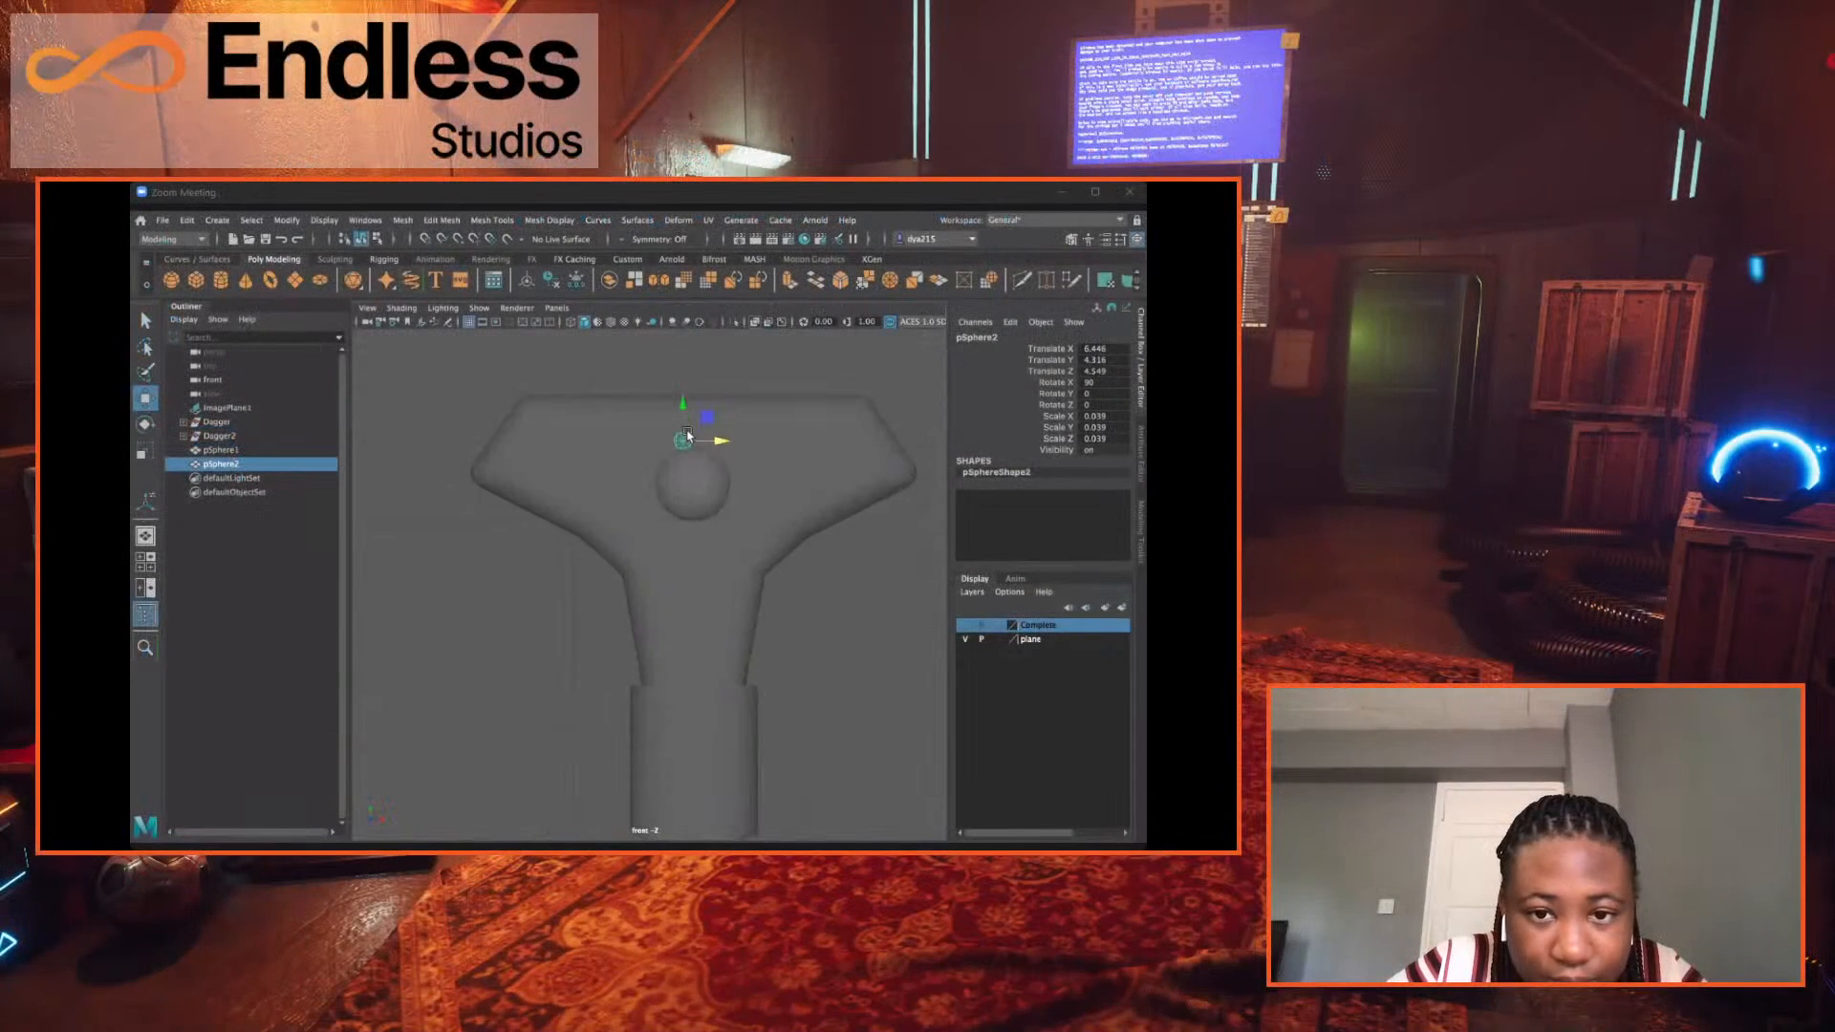
alt+middle_drag(644, 598, 575, 723)
scroll(577, 721, up, 5)
drag(612, 472, 655, 490)
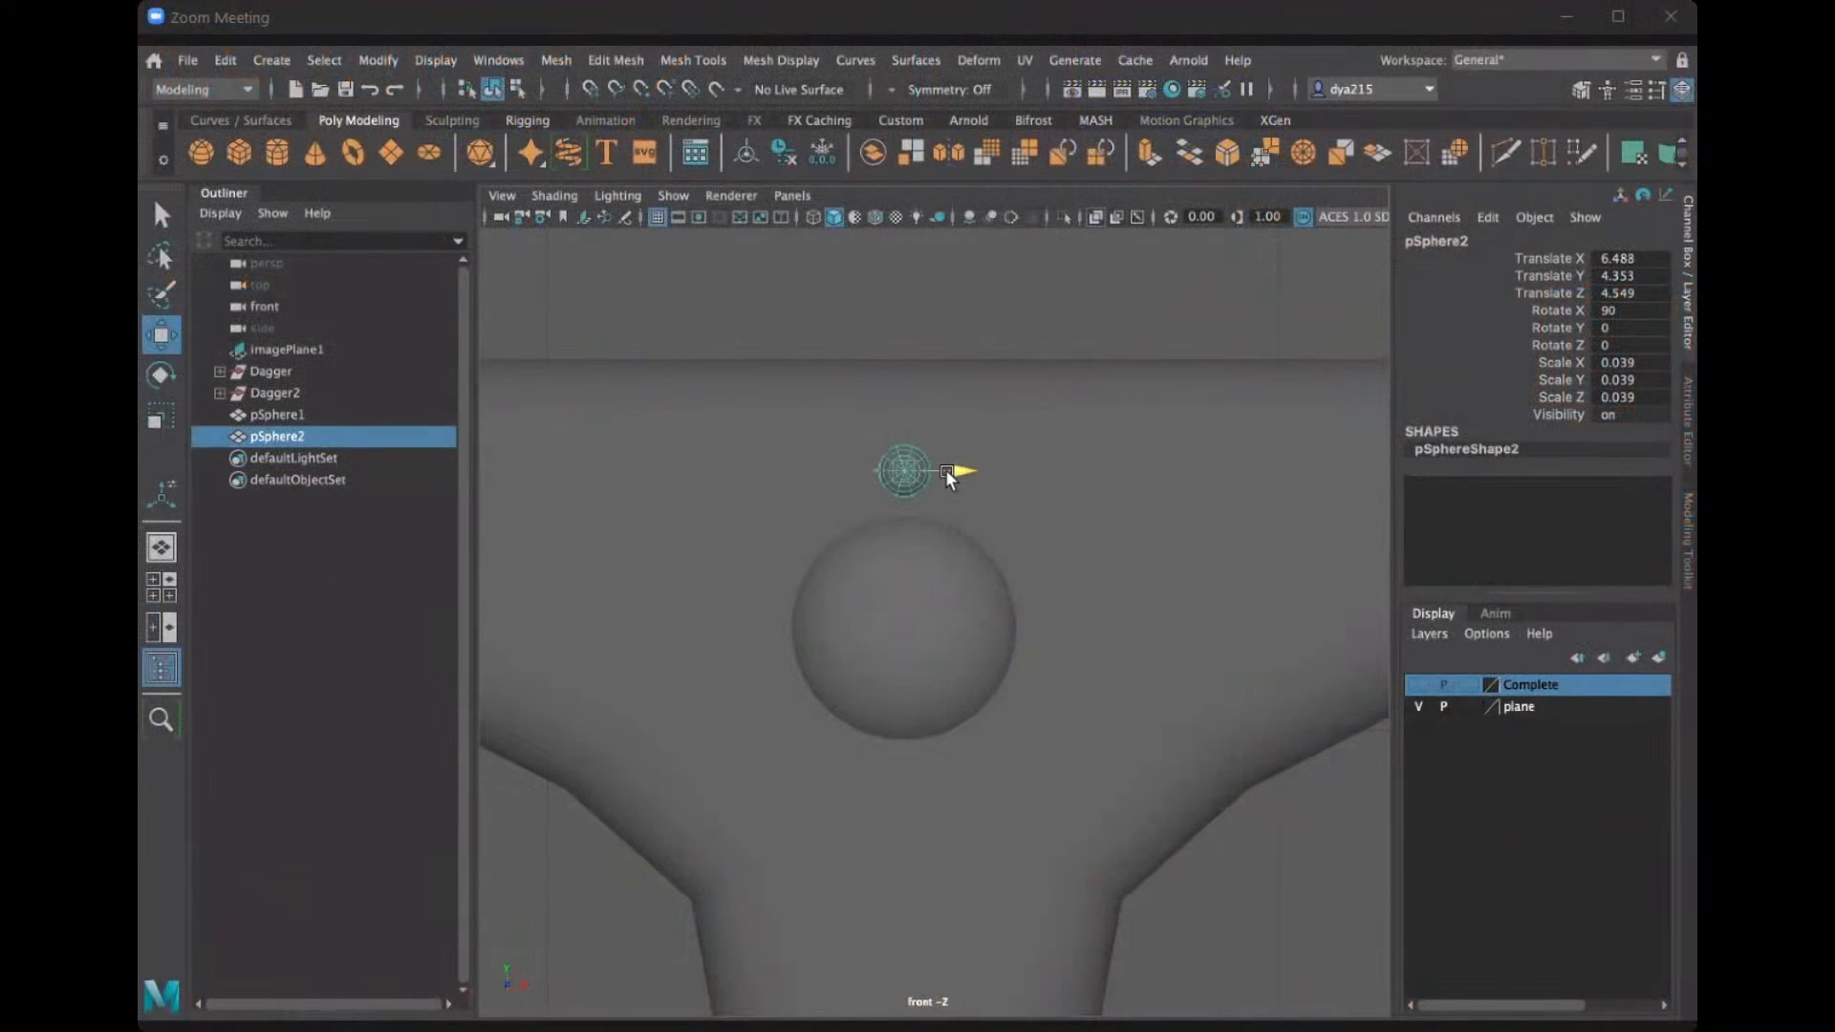
drag(944, 469, 939, 468)
drag(891, 412, 947, 467)
In the perspective view, move the small sphere back into the pommel's front face to about Z 4.47.
key(space)
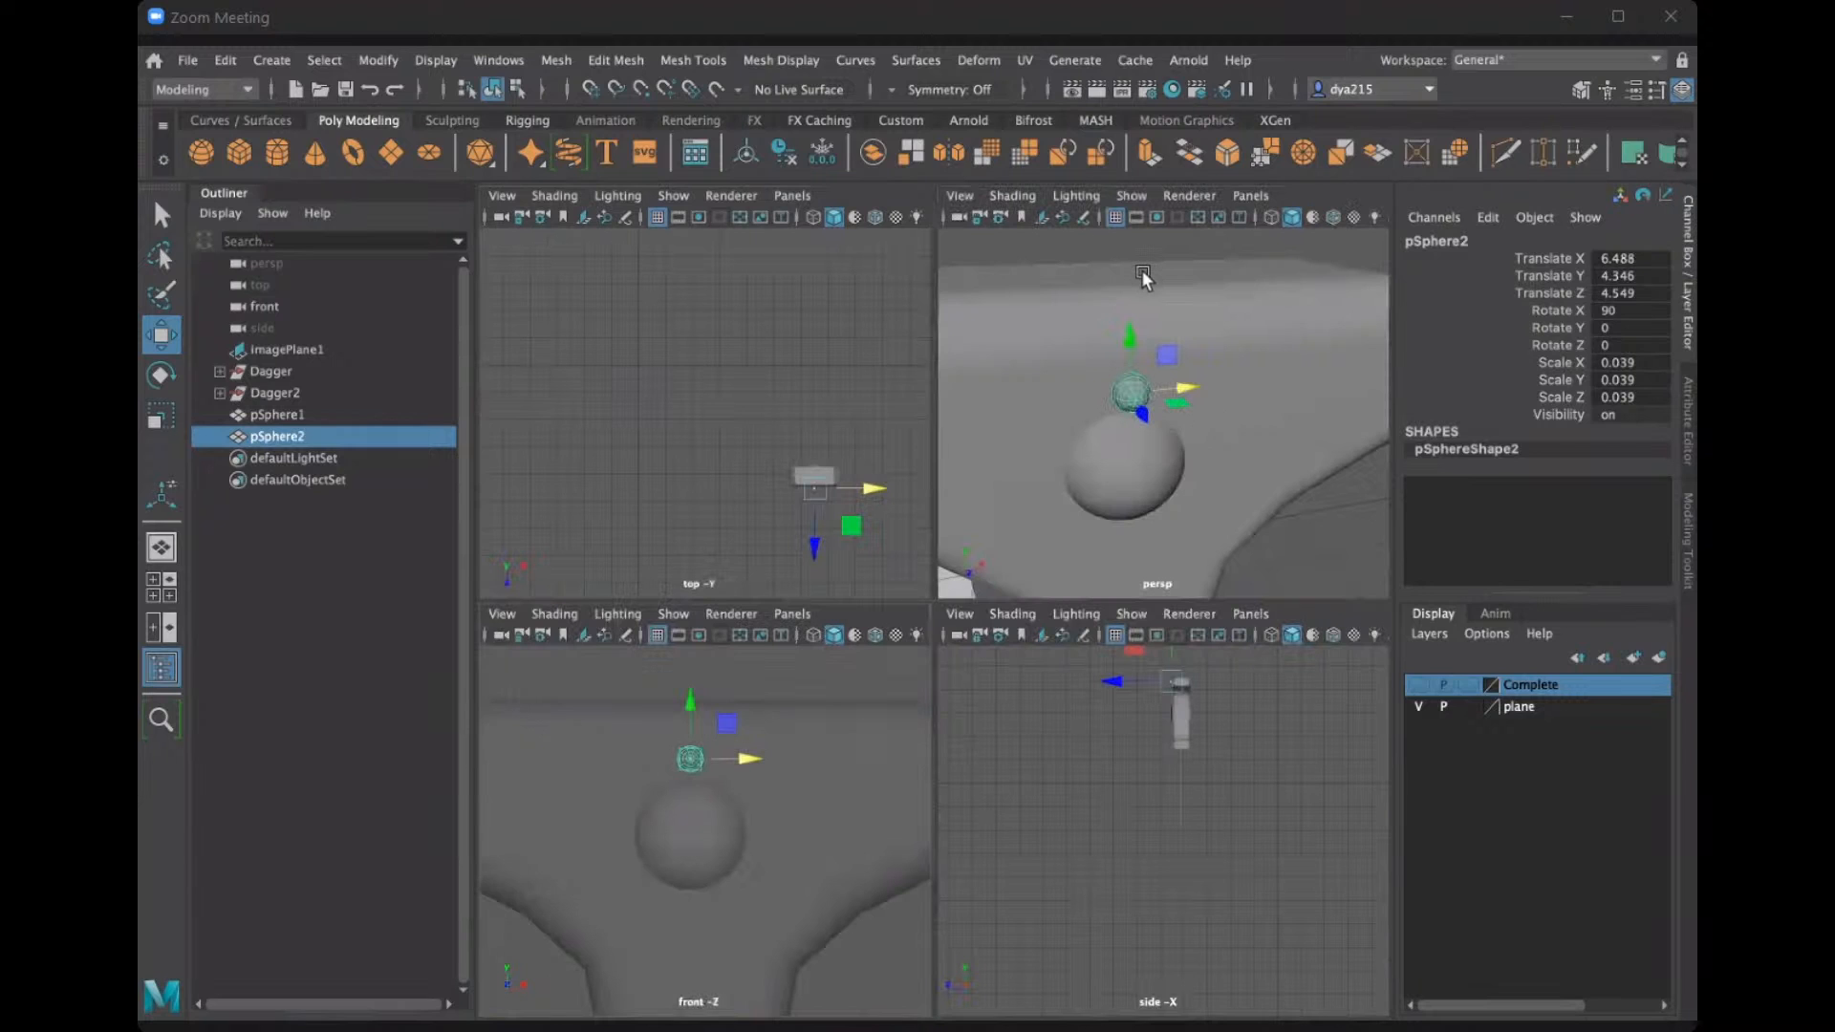
key(space)
alt+drag(1082, 436, 1095, 371)
scroll(824, 503, down, 10)
scroll(1046, 455, down, 2)
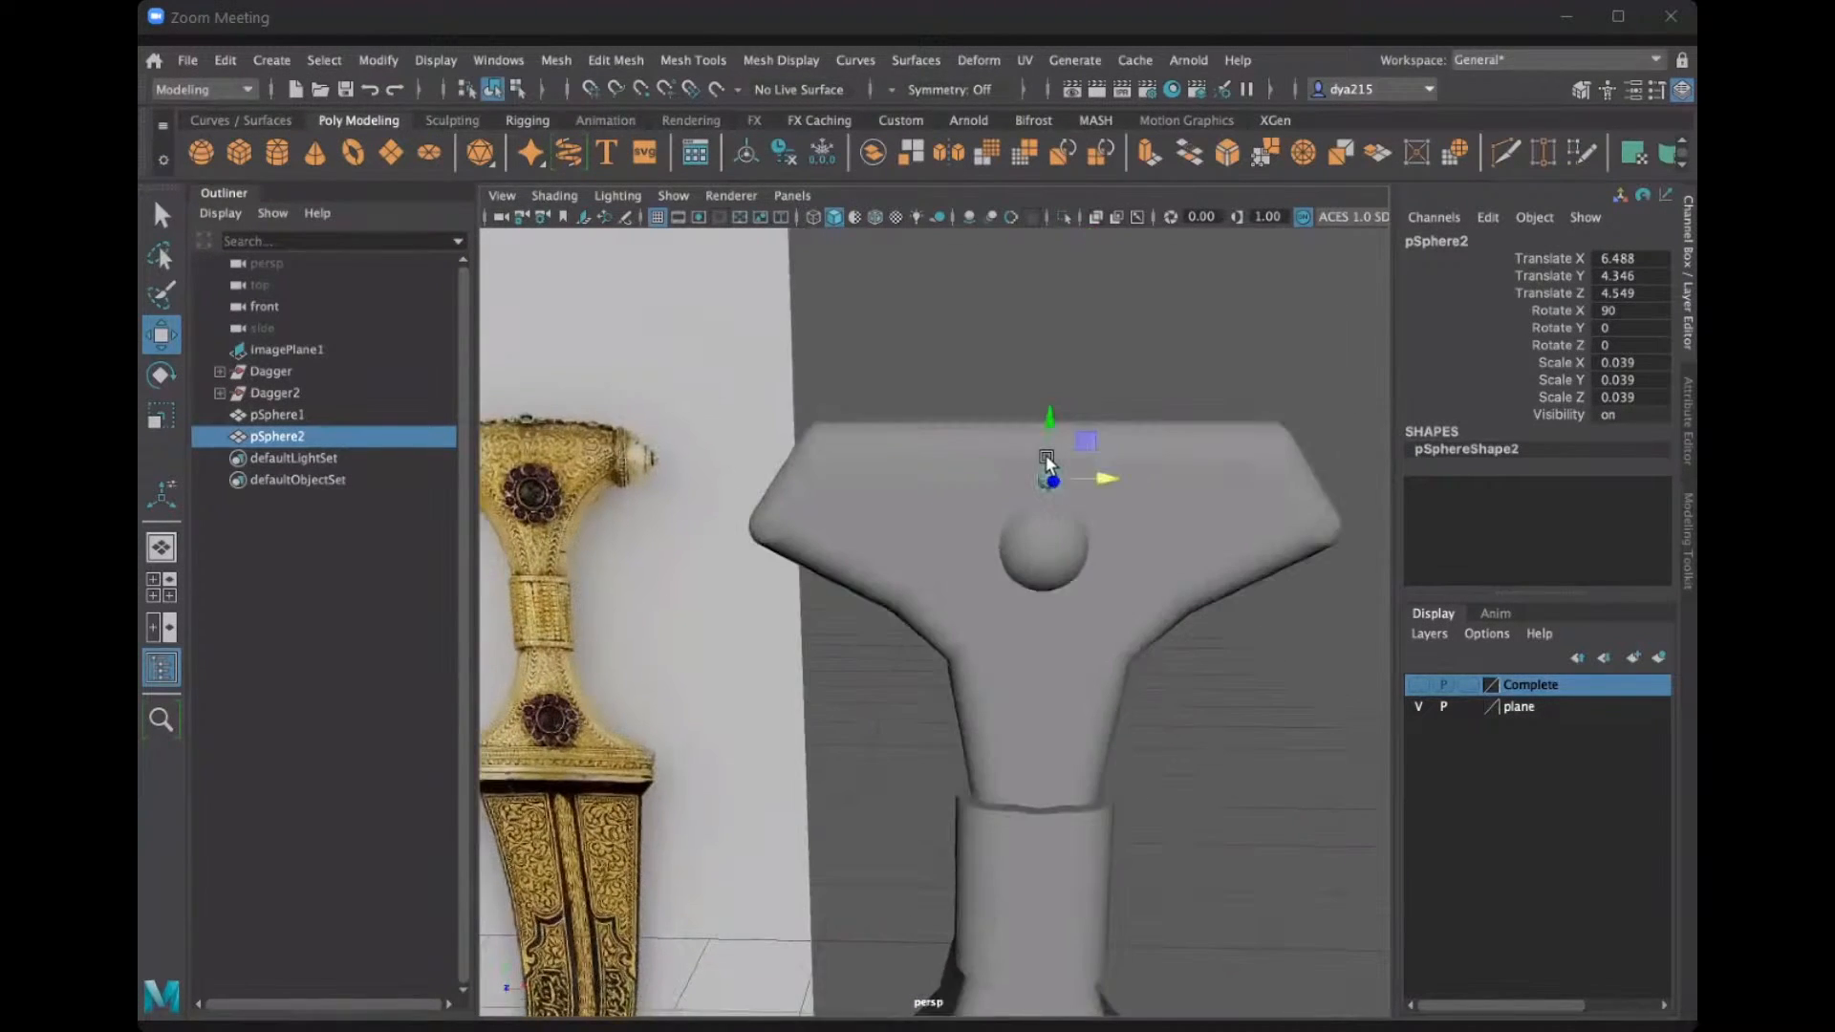
scroll(1038, 458, up, 5)
scroll(1061, 478, down, 2)
alt+drag(1088, 623, 1104, 509)
scroll(1104, 508, up, 5)
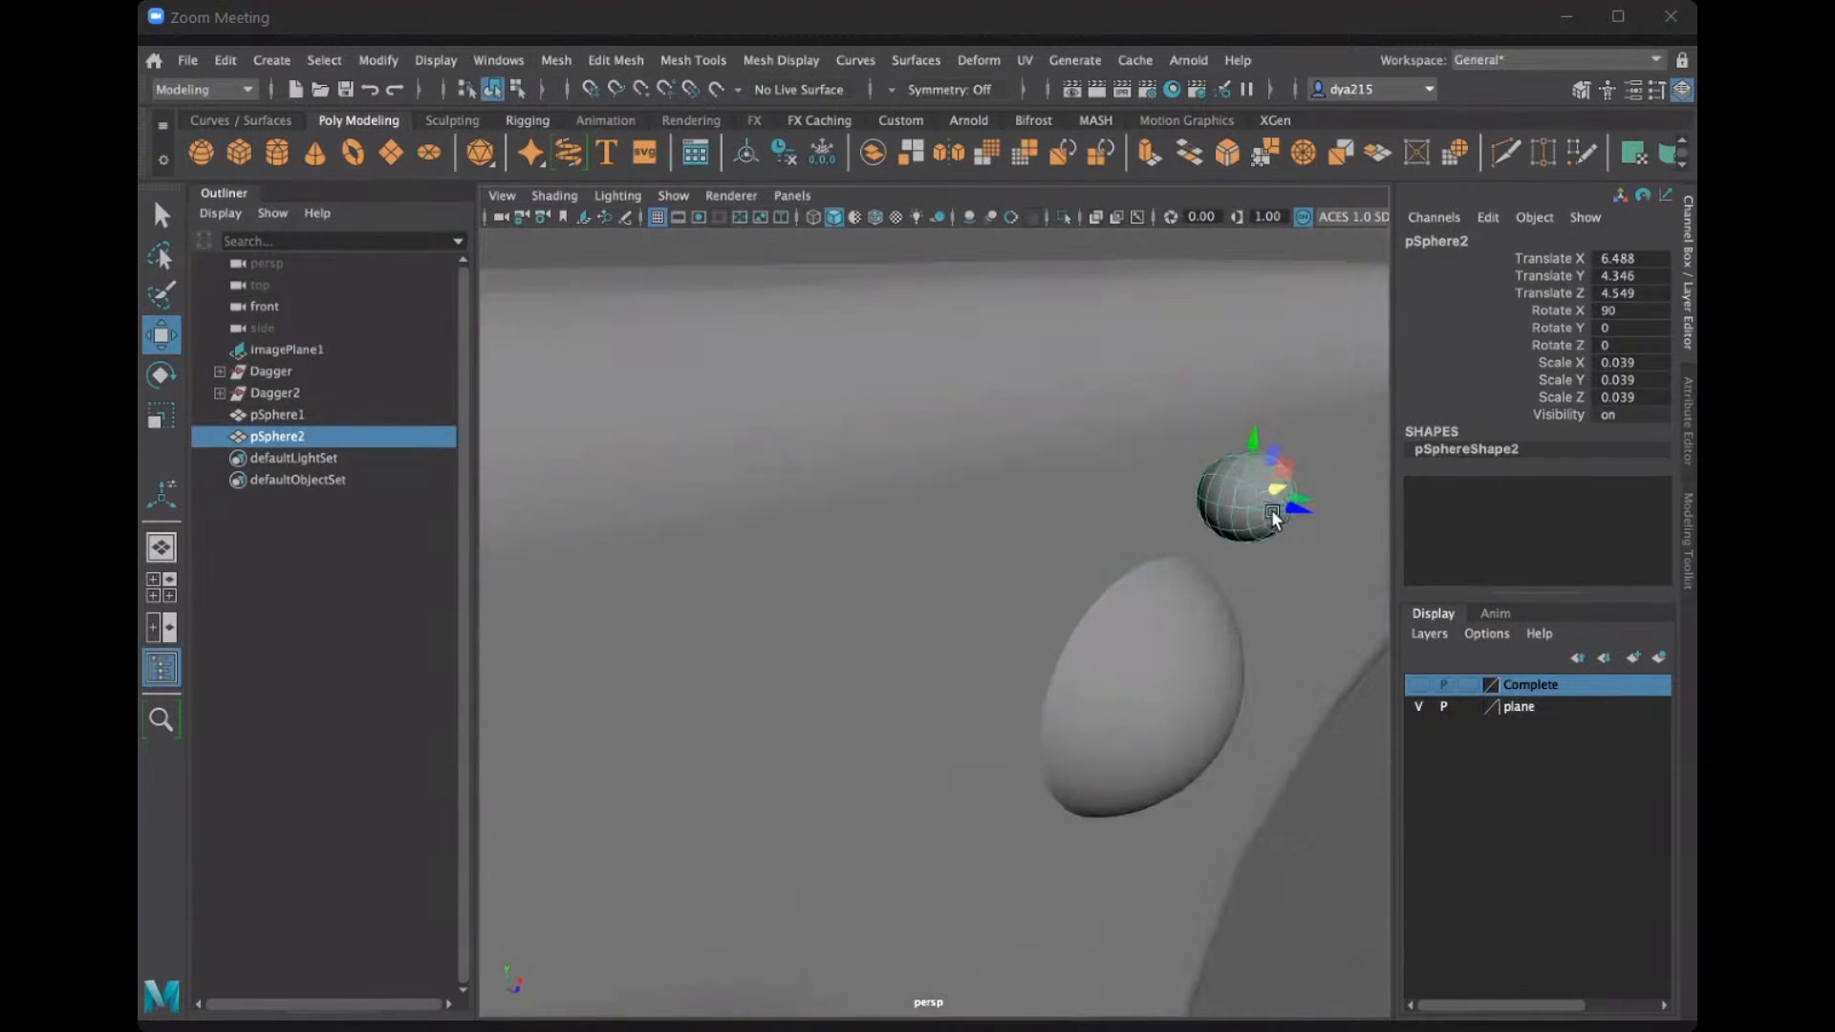
drag(1287, 507, 1197, 492)
alt+drag(1083, 580, 829, 543)
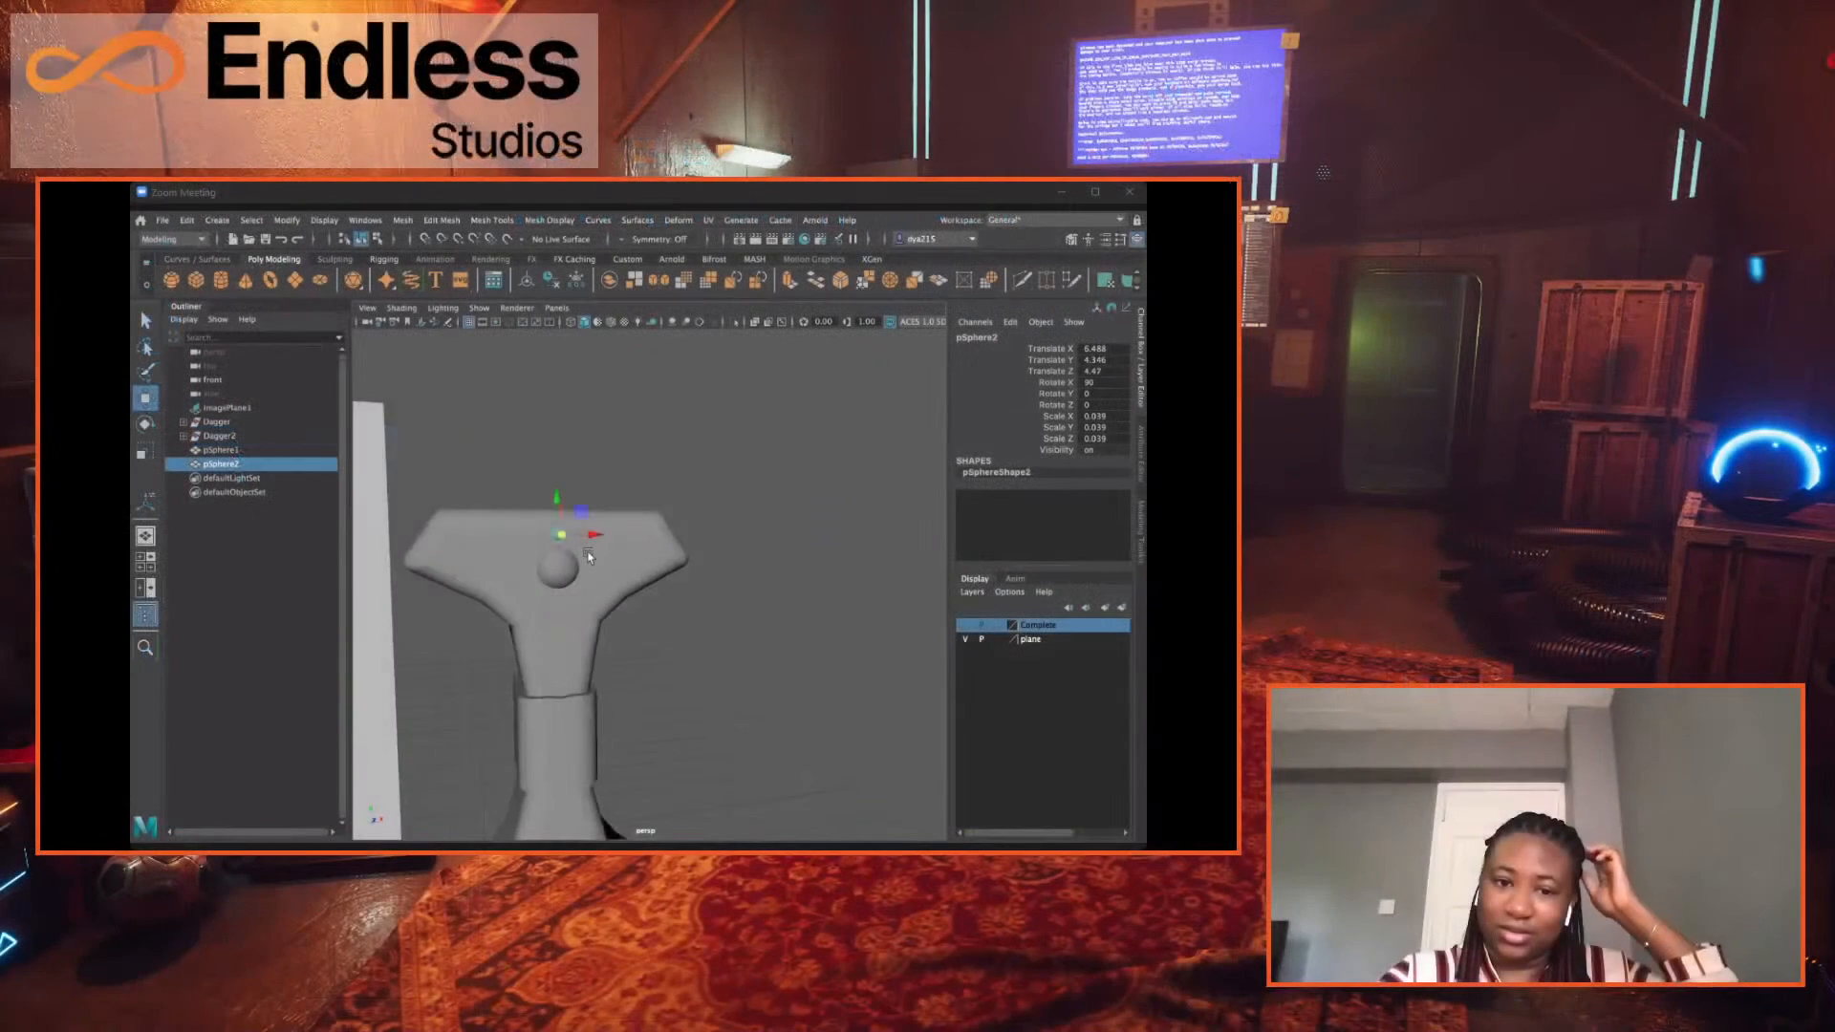
Try Duplicate Special on the small sphere with five instances under World, offset by 15 in Z.
scroll(808, 564, down, 3)
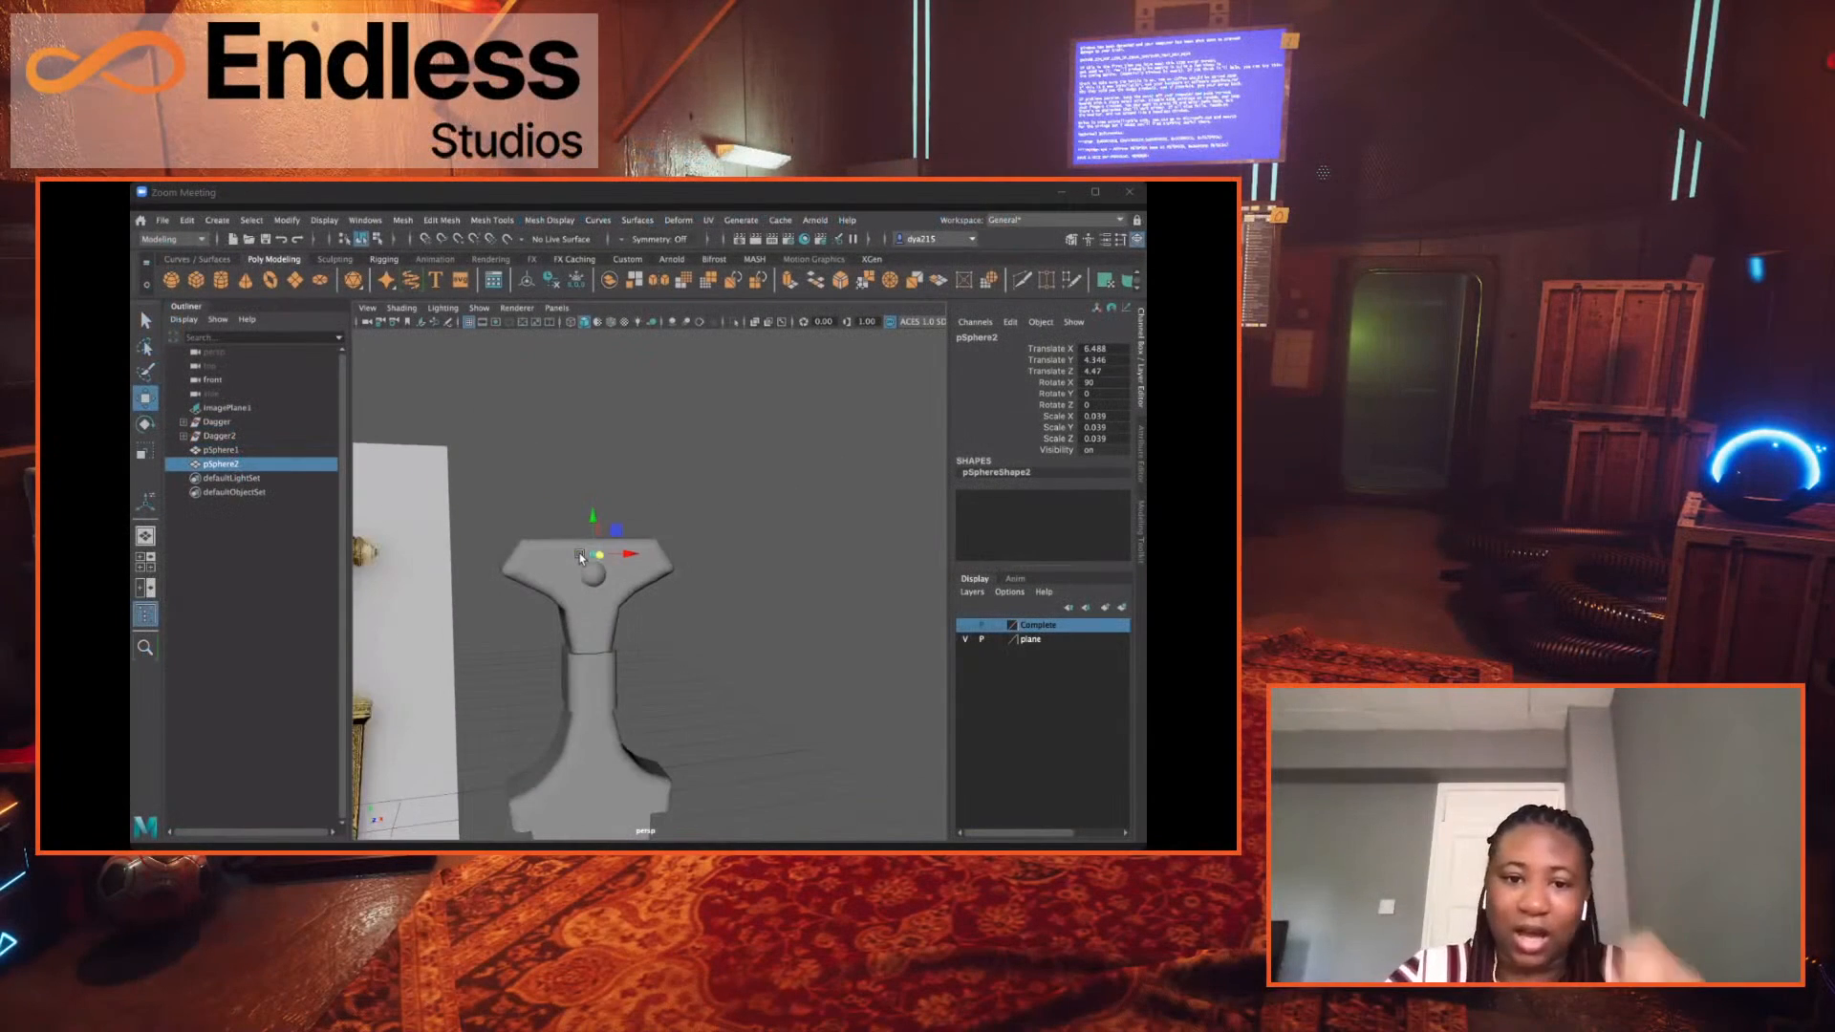
alt+drag(568, 548, 670, 429)
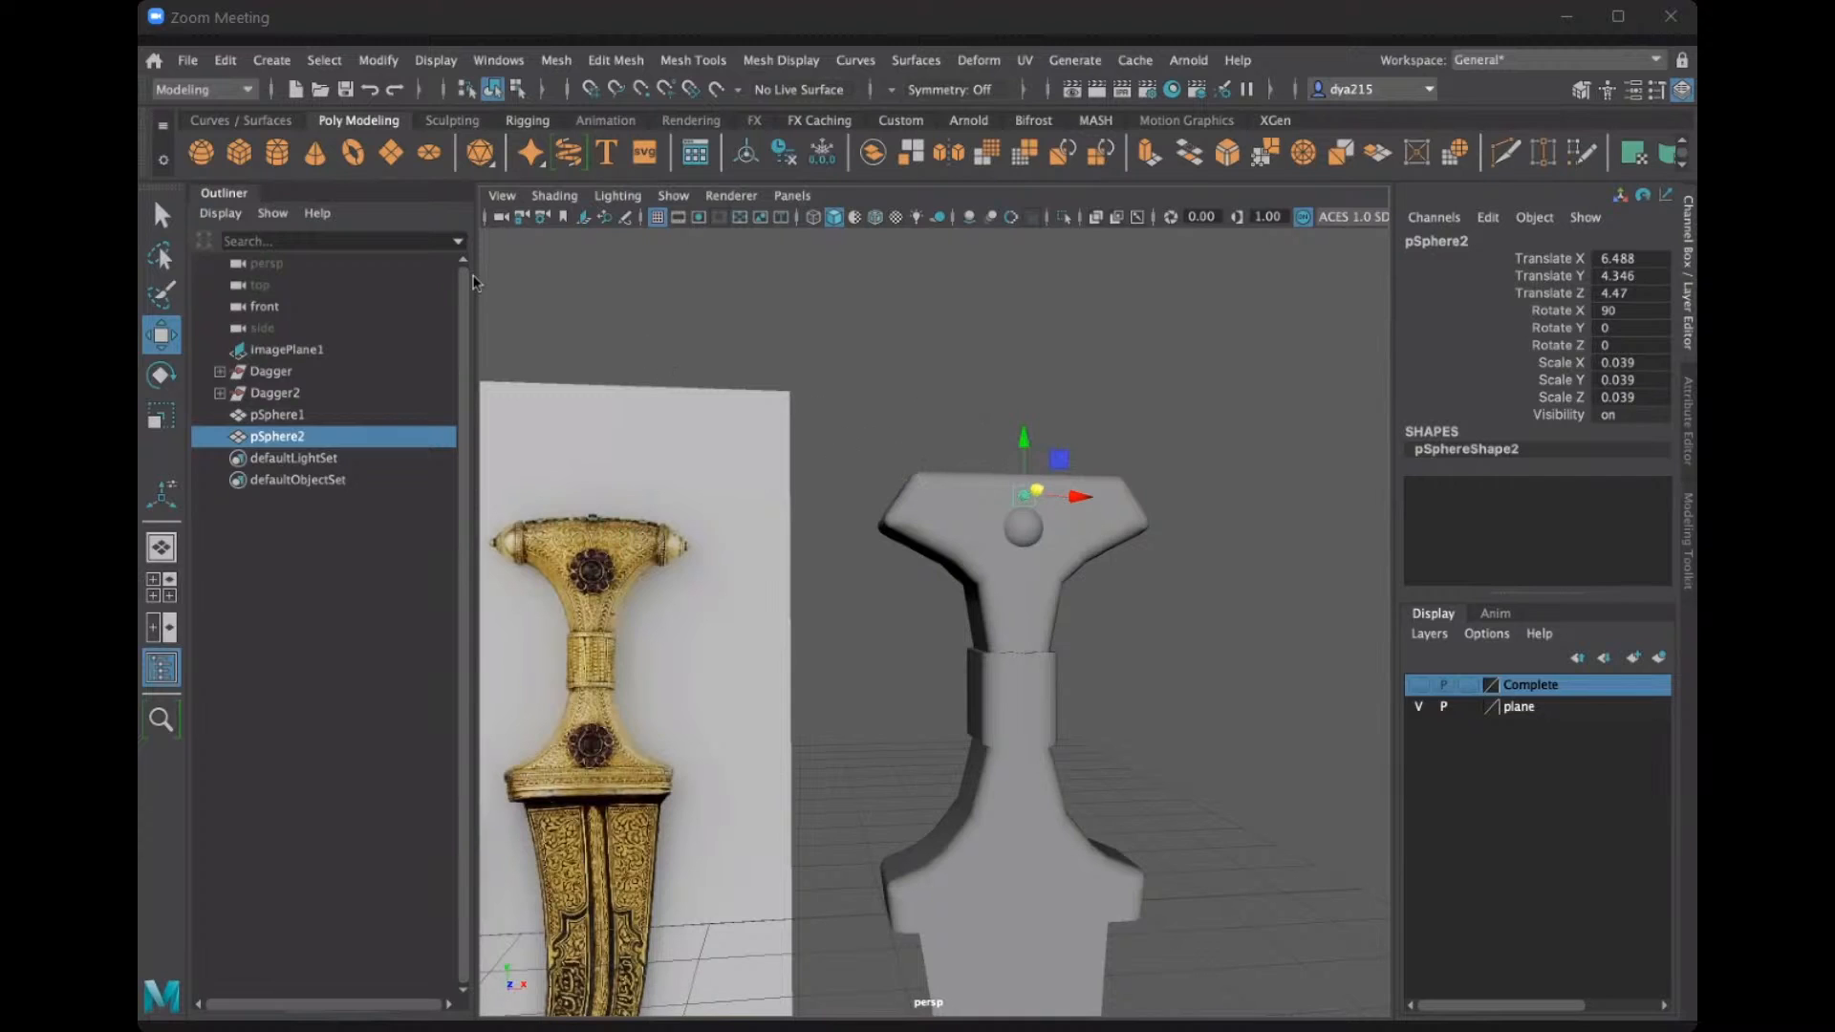
click(225, 62)
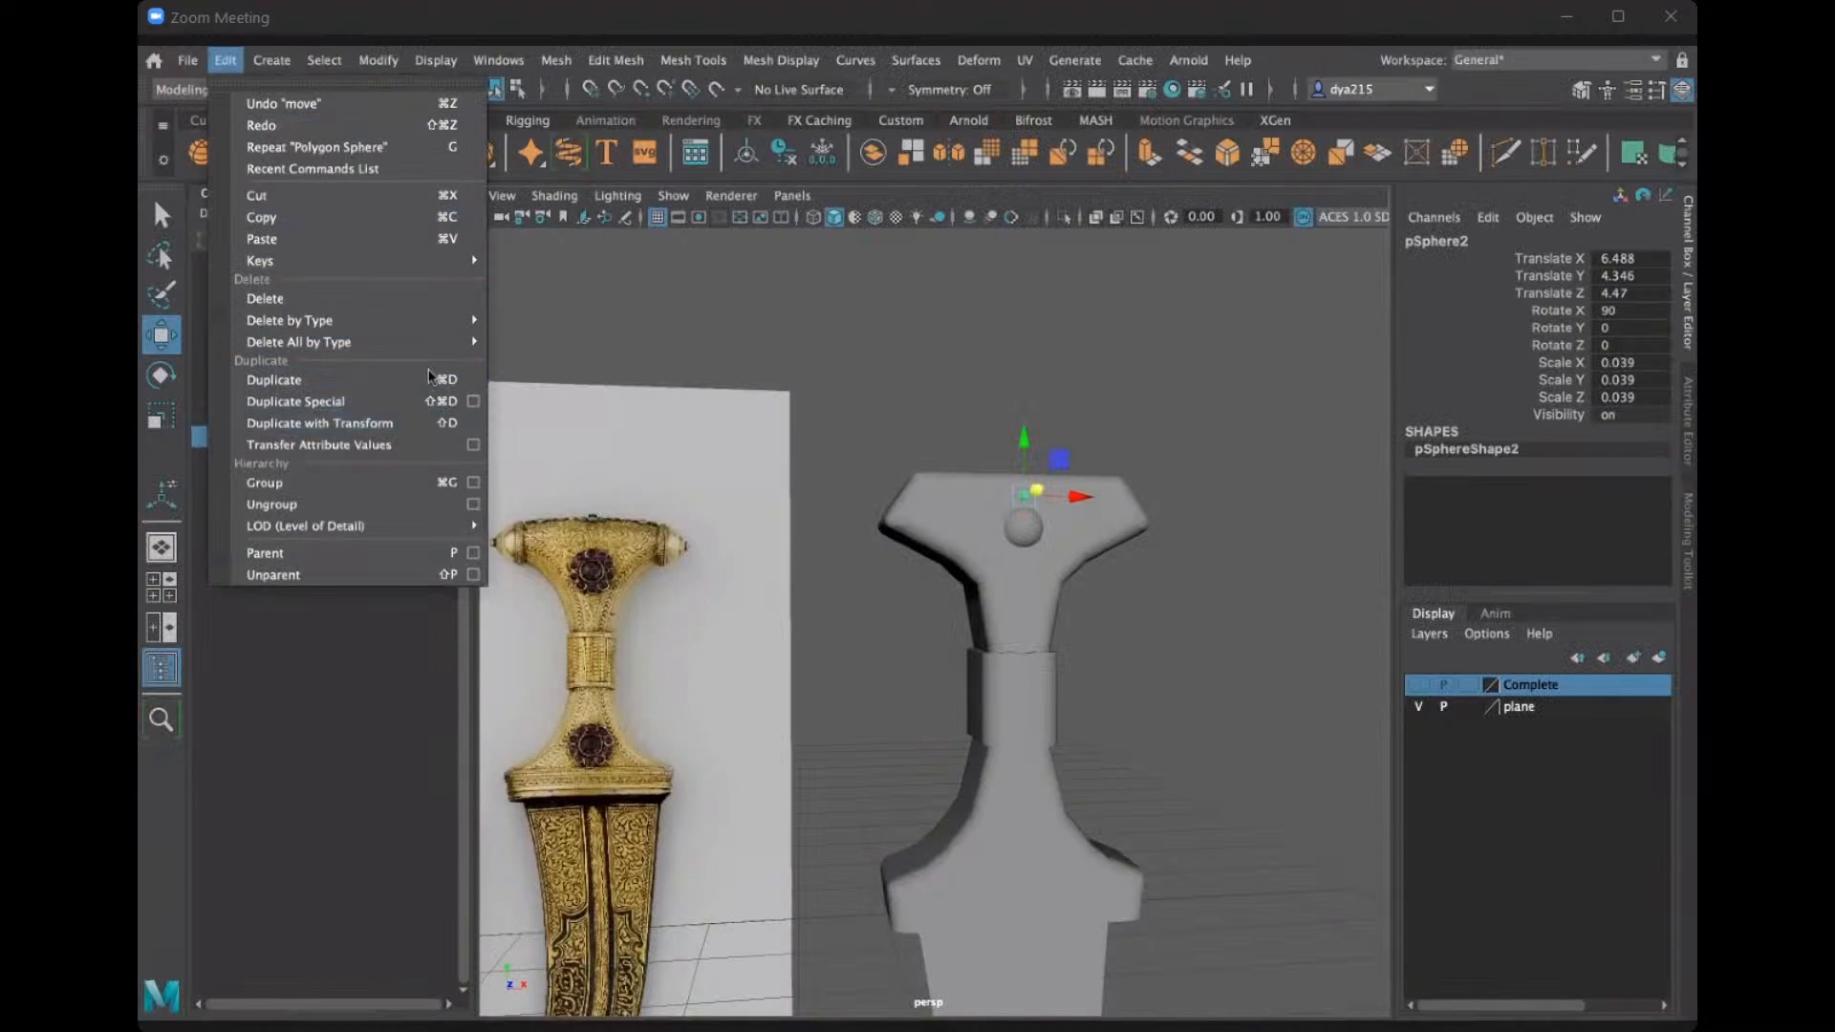
click(474, 404)
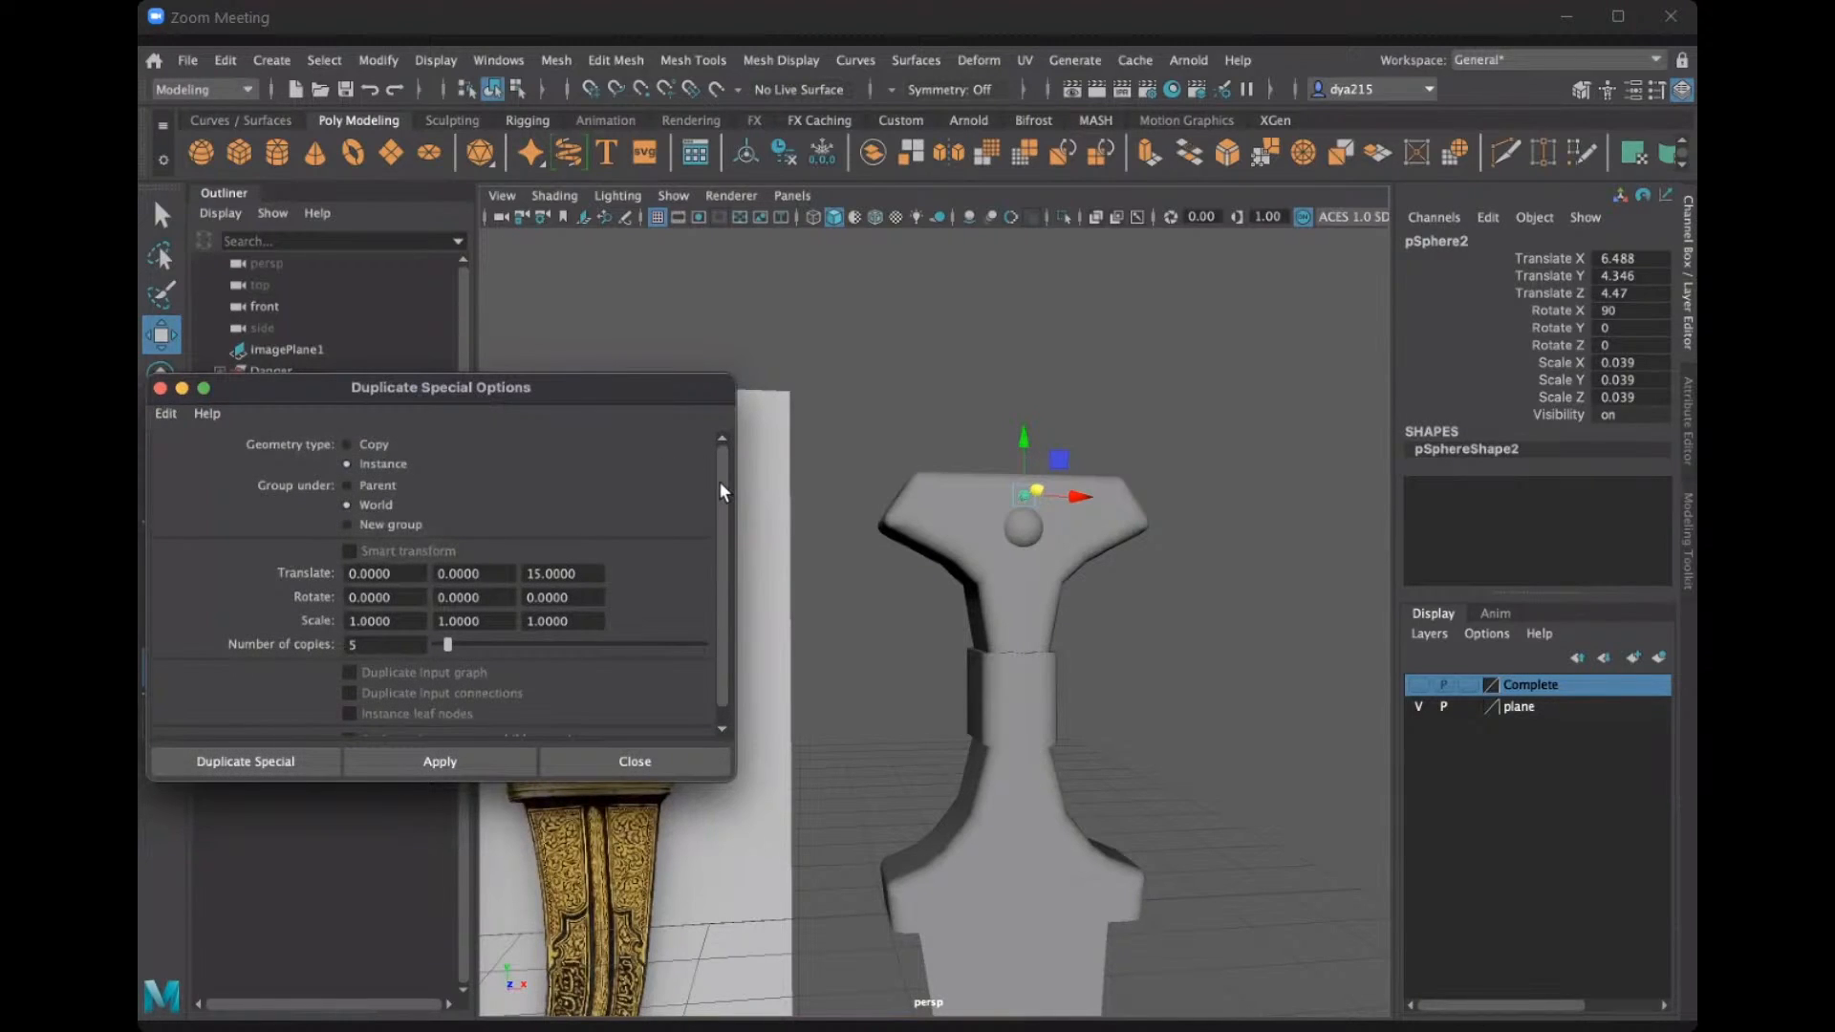
scroll(719, 480, down, 1)
scroll(719, 489, up, 1)
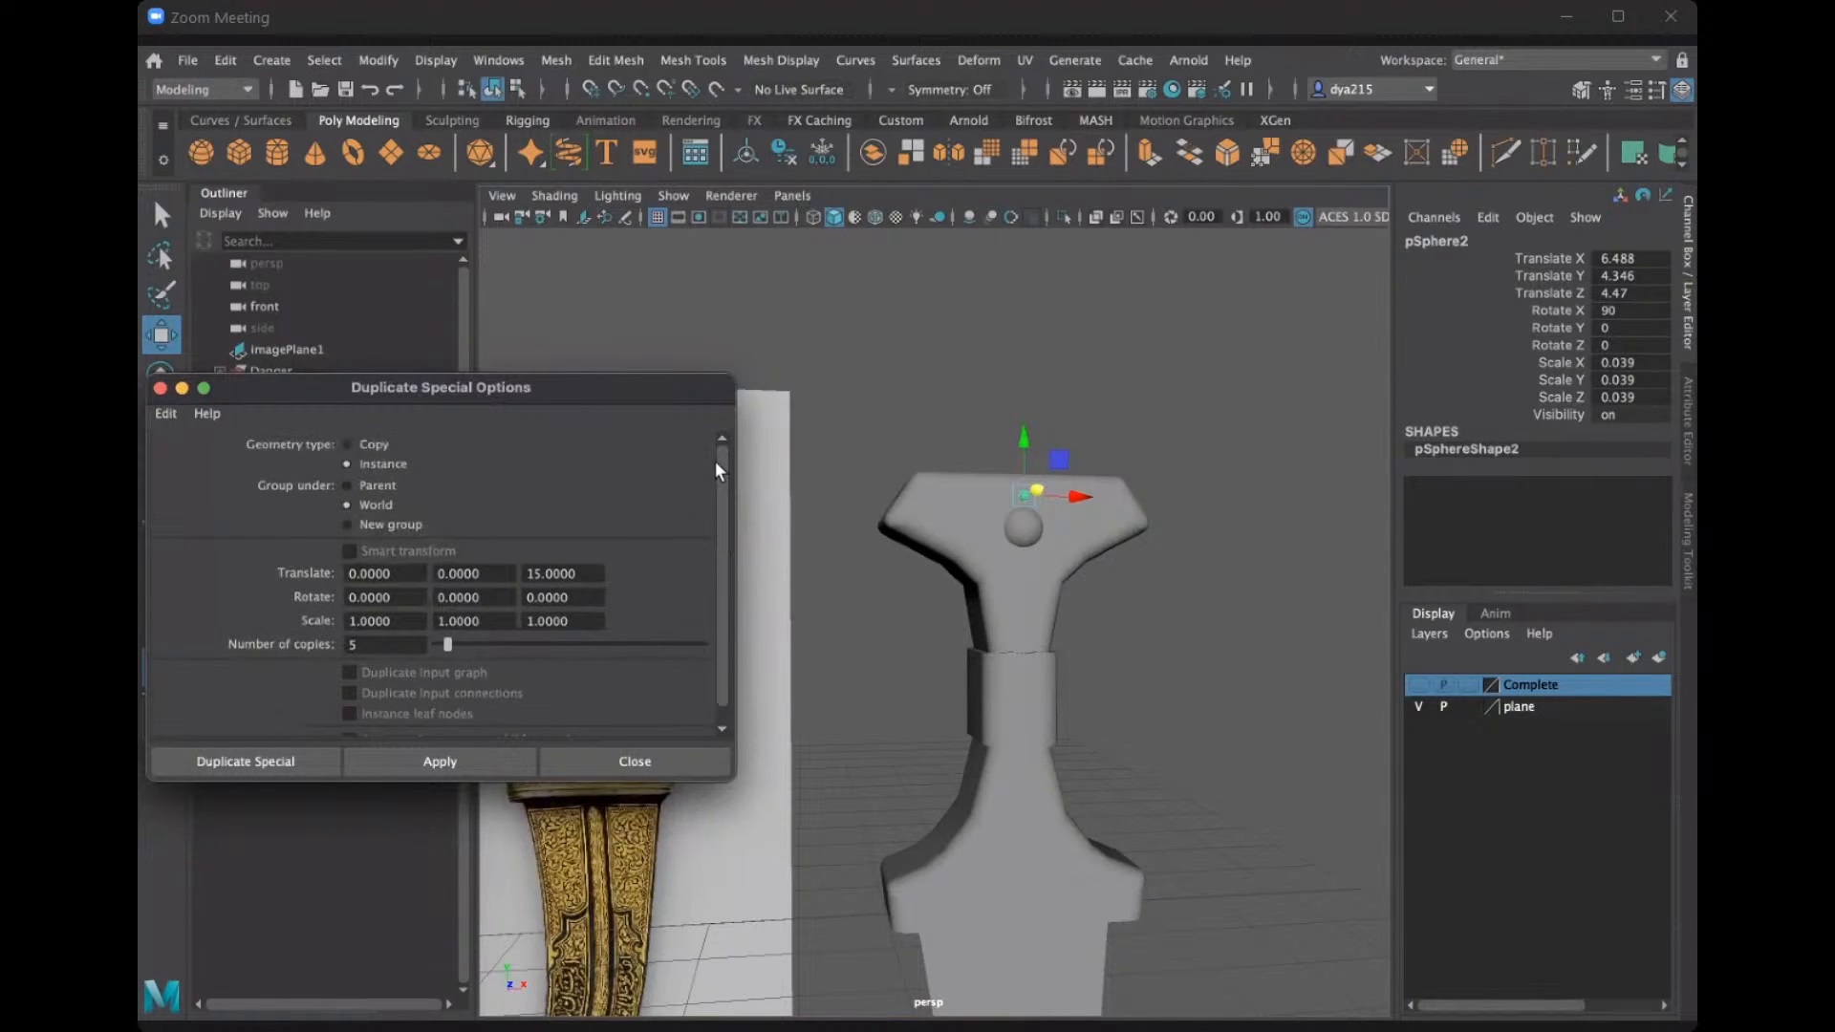
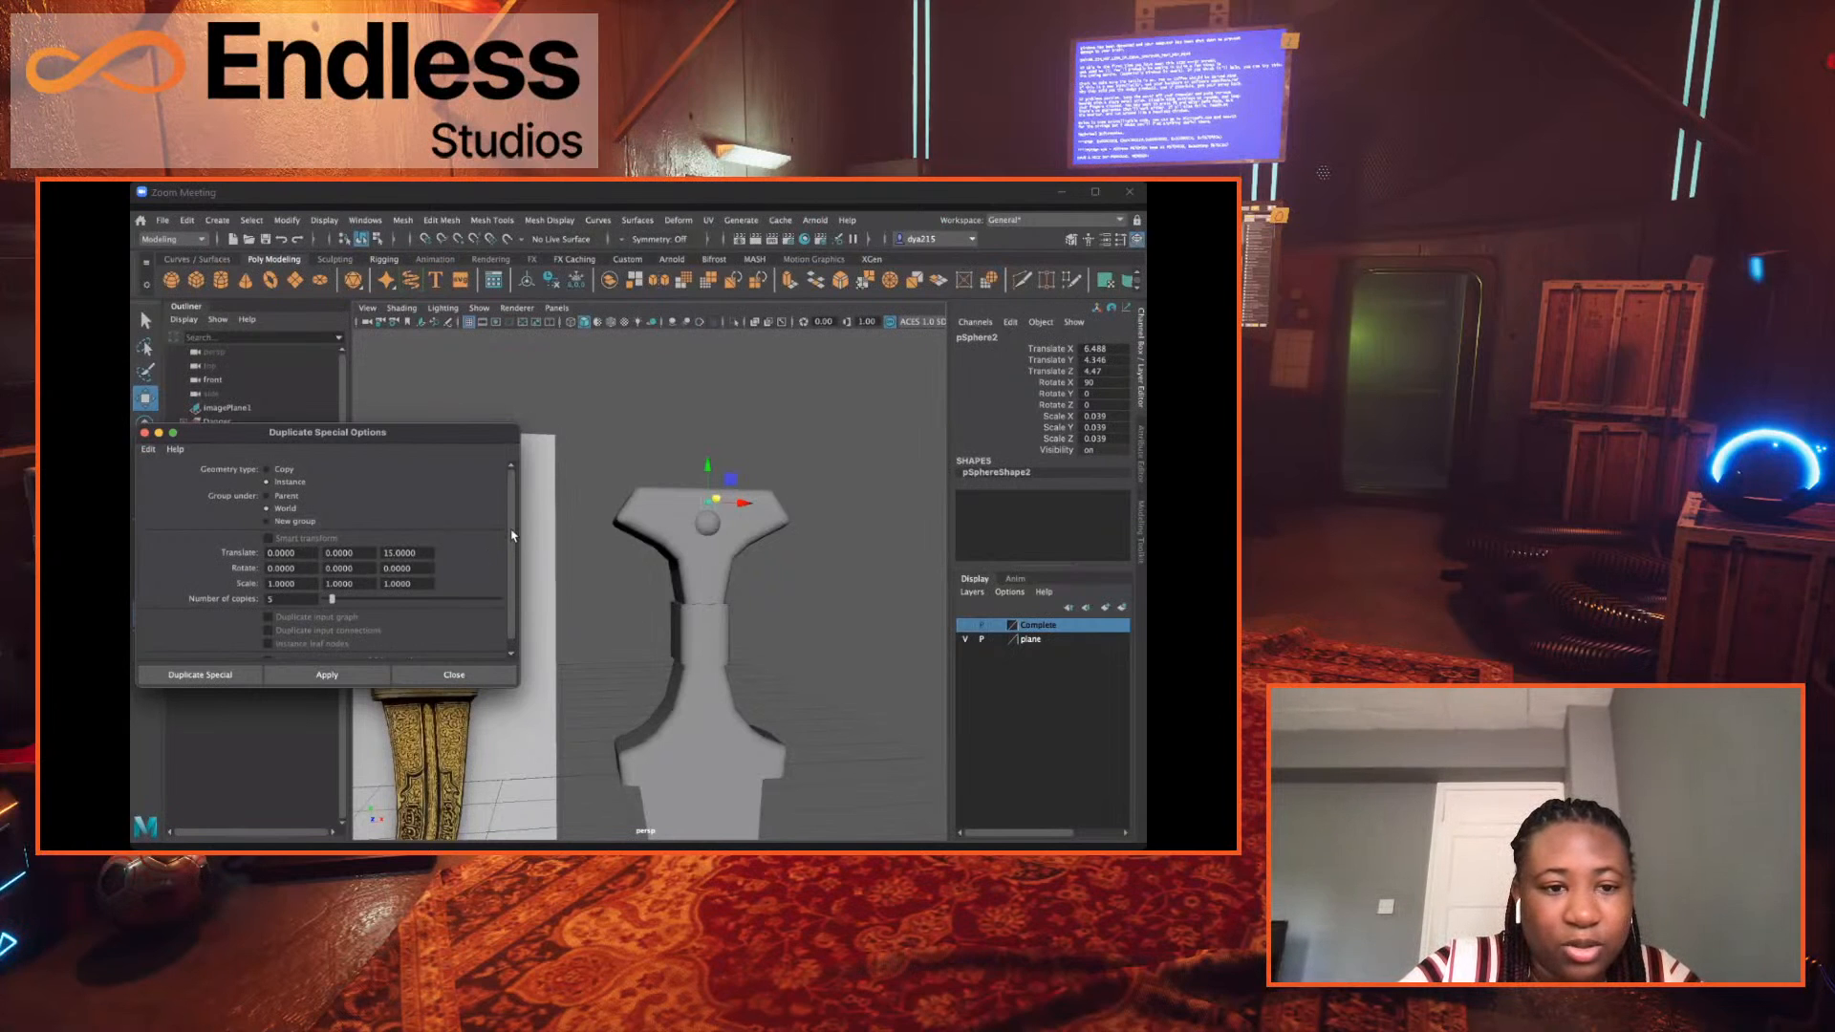
drag(513, 537, 513, 555)
click(272, 755)
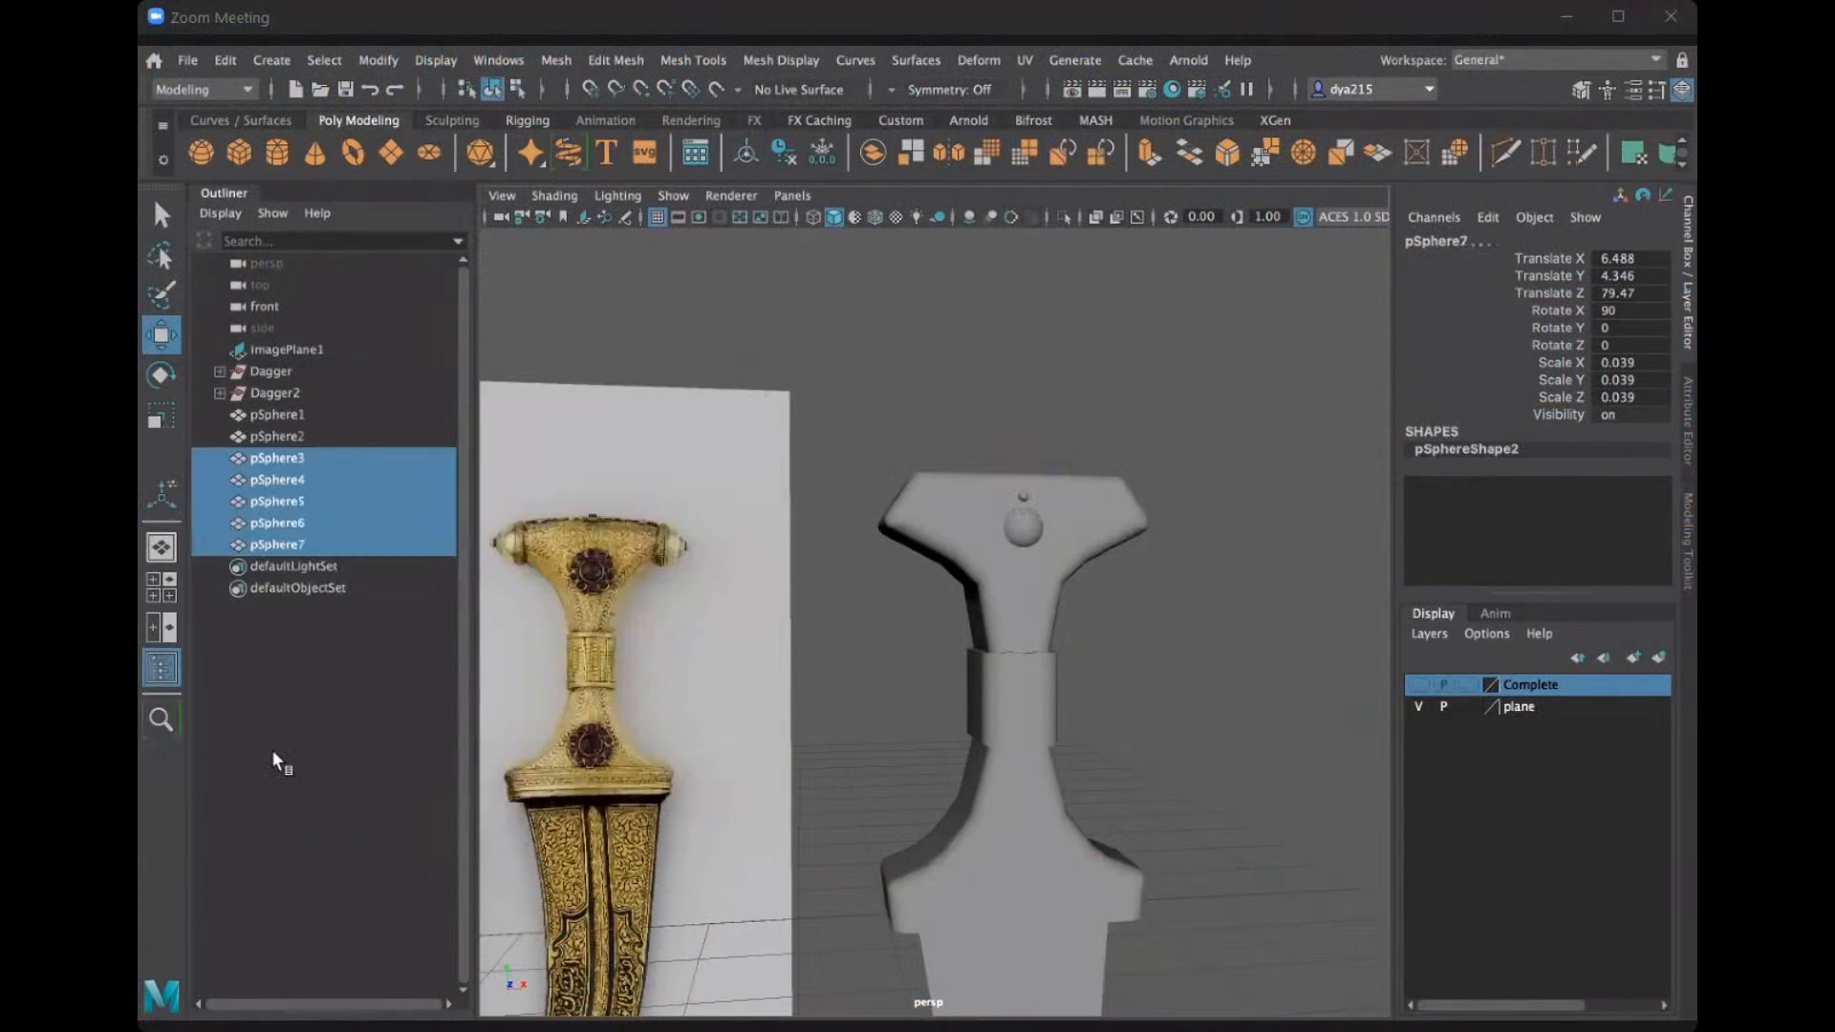
Inspect the five instanced spheres and undo the special duplication.
alt+drag(903, 648, 947, 653)
click(161, 336)
alt+right_drag(1160, 619, 1084, 612)
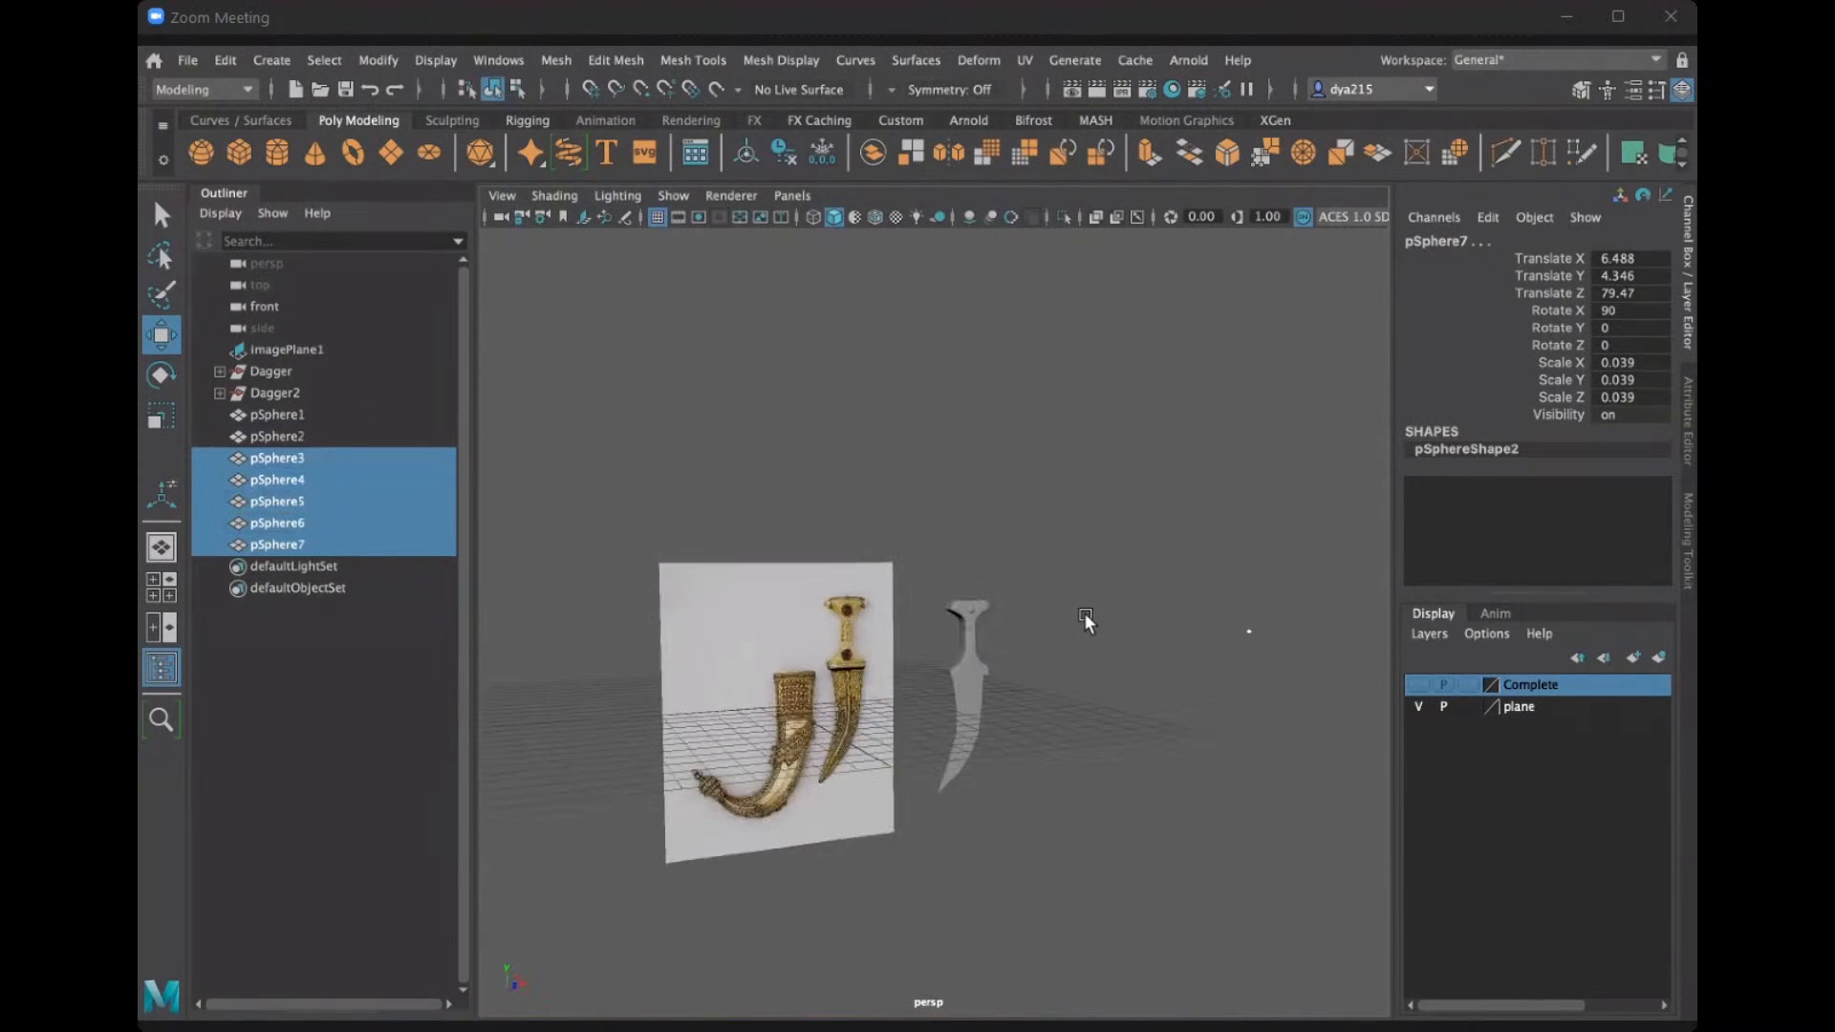
scroll(1076, 608, up, 5)
click(279, 478)
alt+drag(857, 553, 1032, 566)
scroll(1032, 567, down, 5)
drag(334, 545, 198, 458)
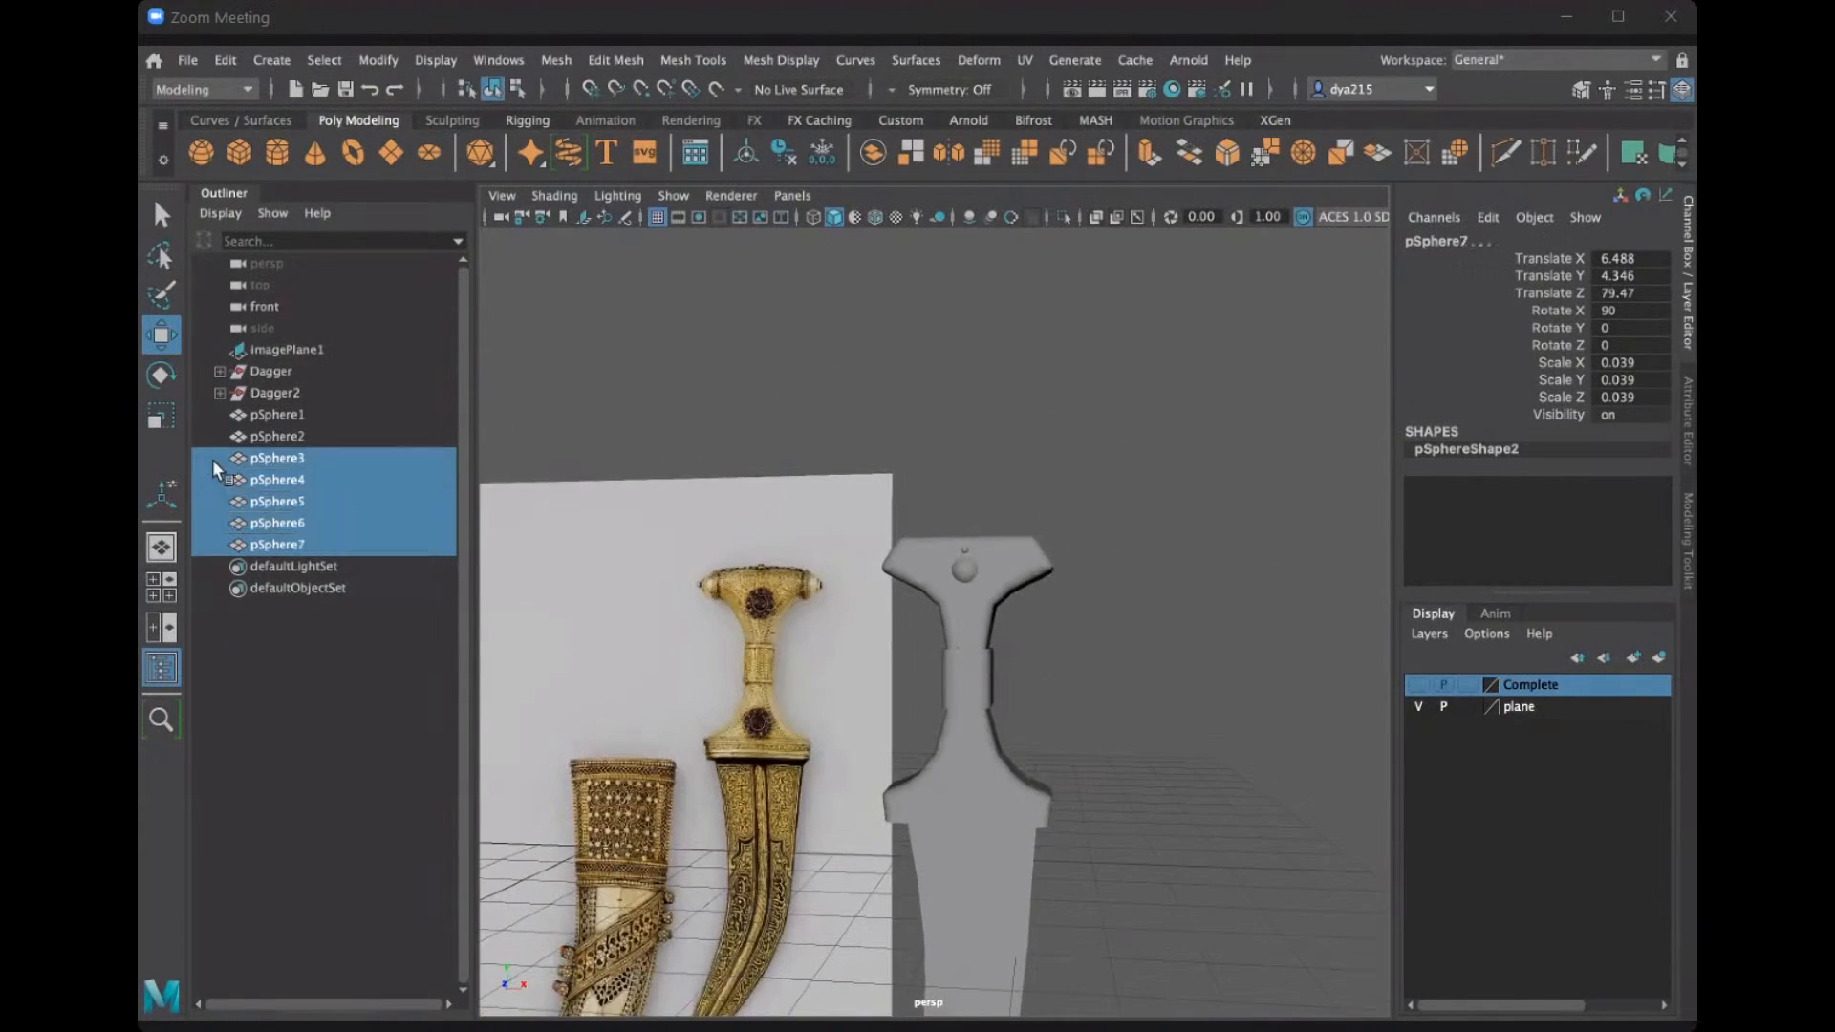
key(ctrl+z)
Duplicate the small sphere three times and place the copies below, left and right of the large sphere, the right one at about X 6.683, Y 4.149.
mouse_move(1099, 514)
alt+mouse_down()
mouse_move(1119, 523)
mouse_move(1095, 516)
alt+mouse_up()
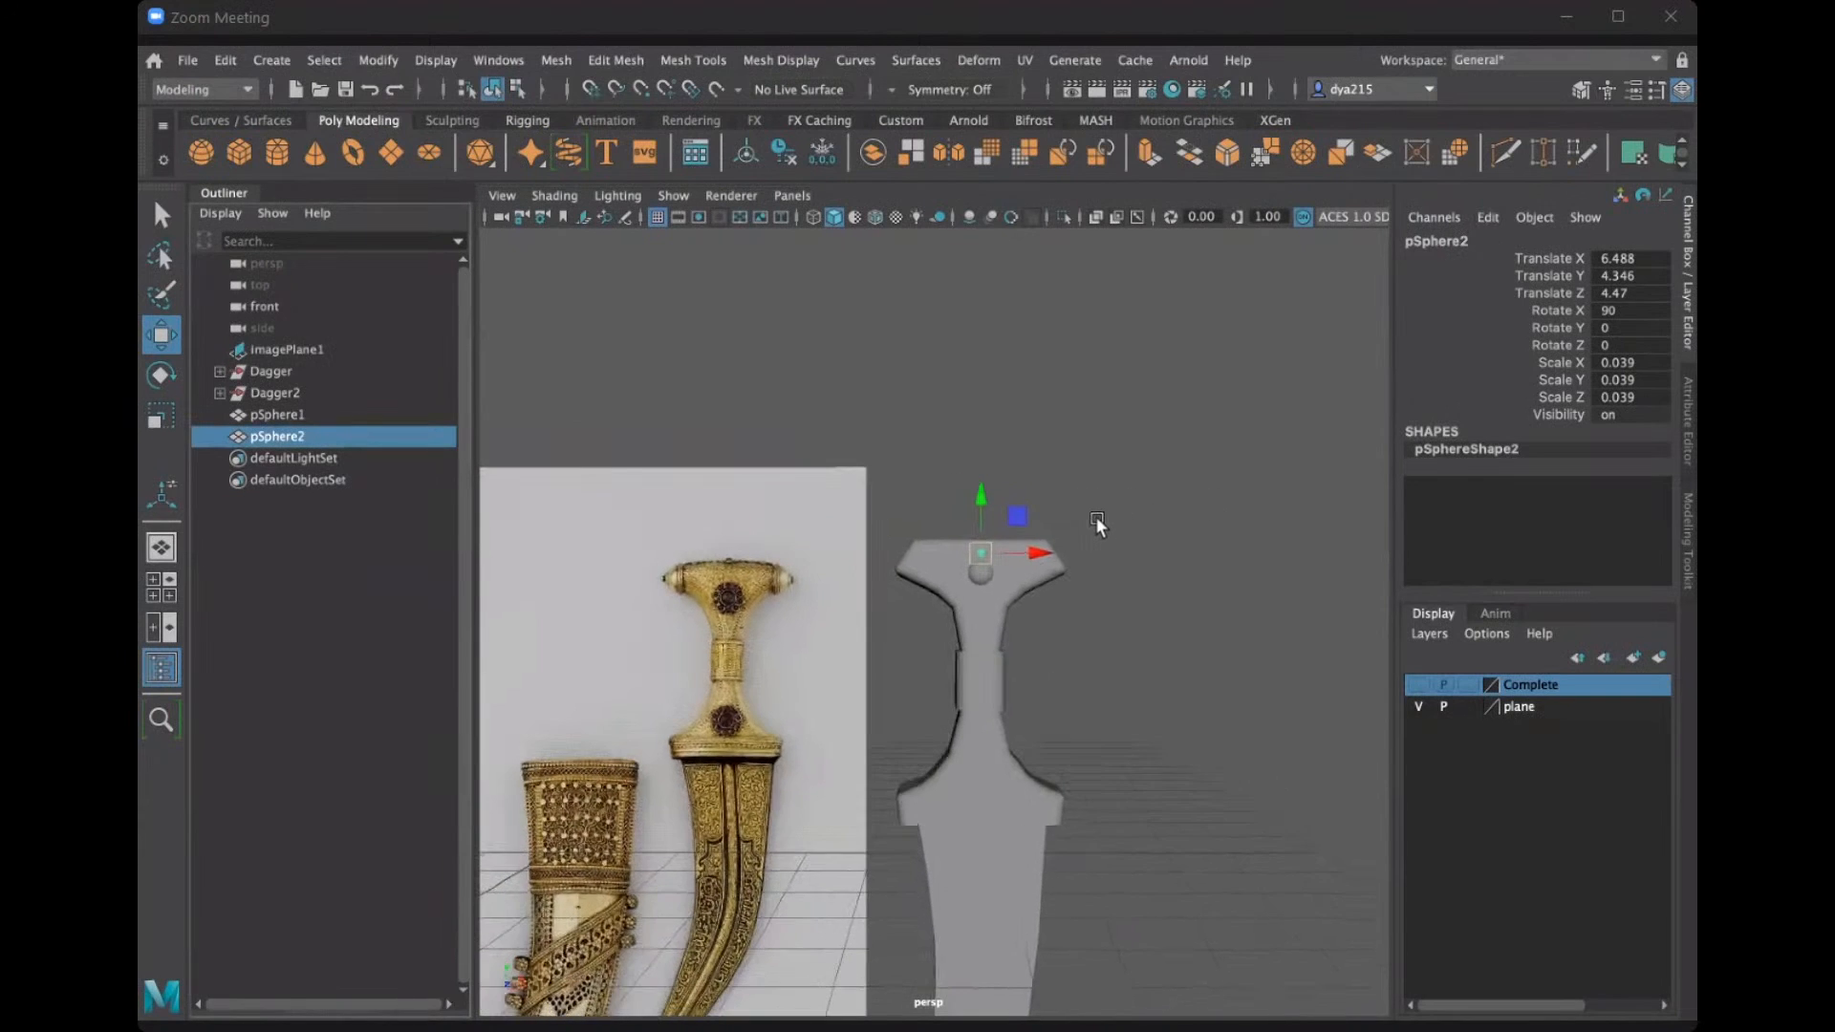
scroll(963, 568, up, 6)
scroll(887, 512, up, 5)
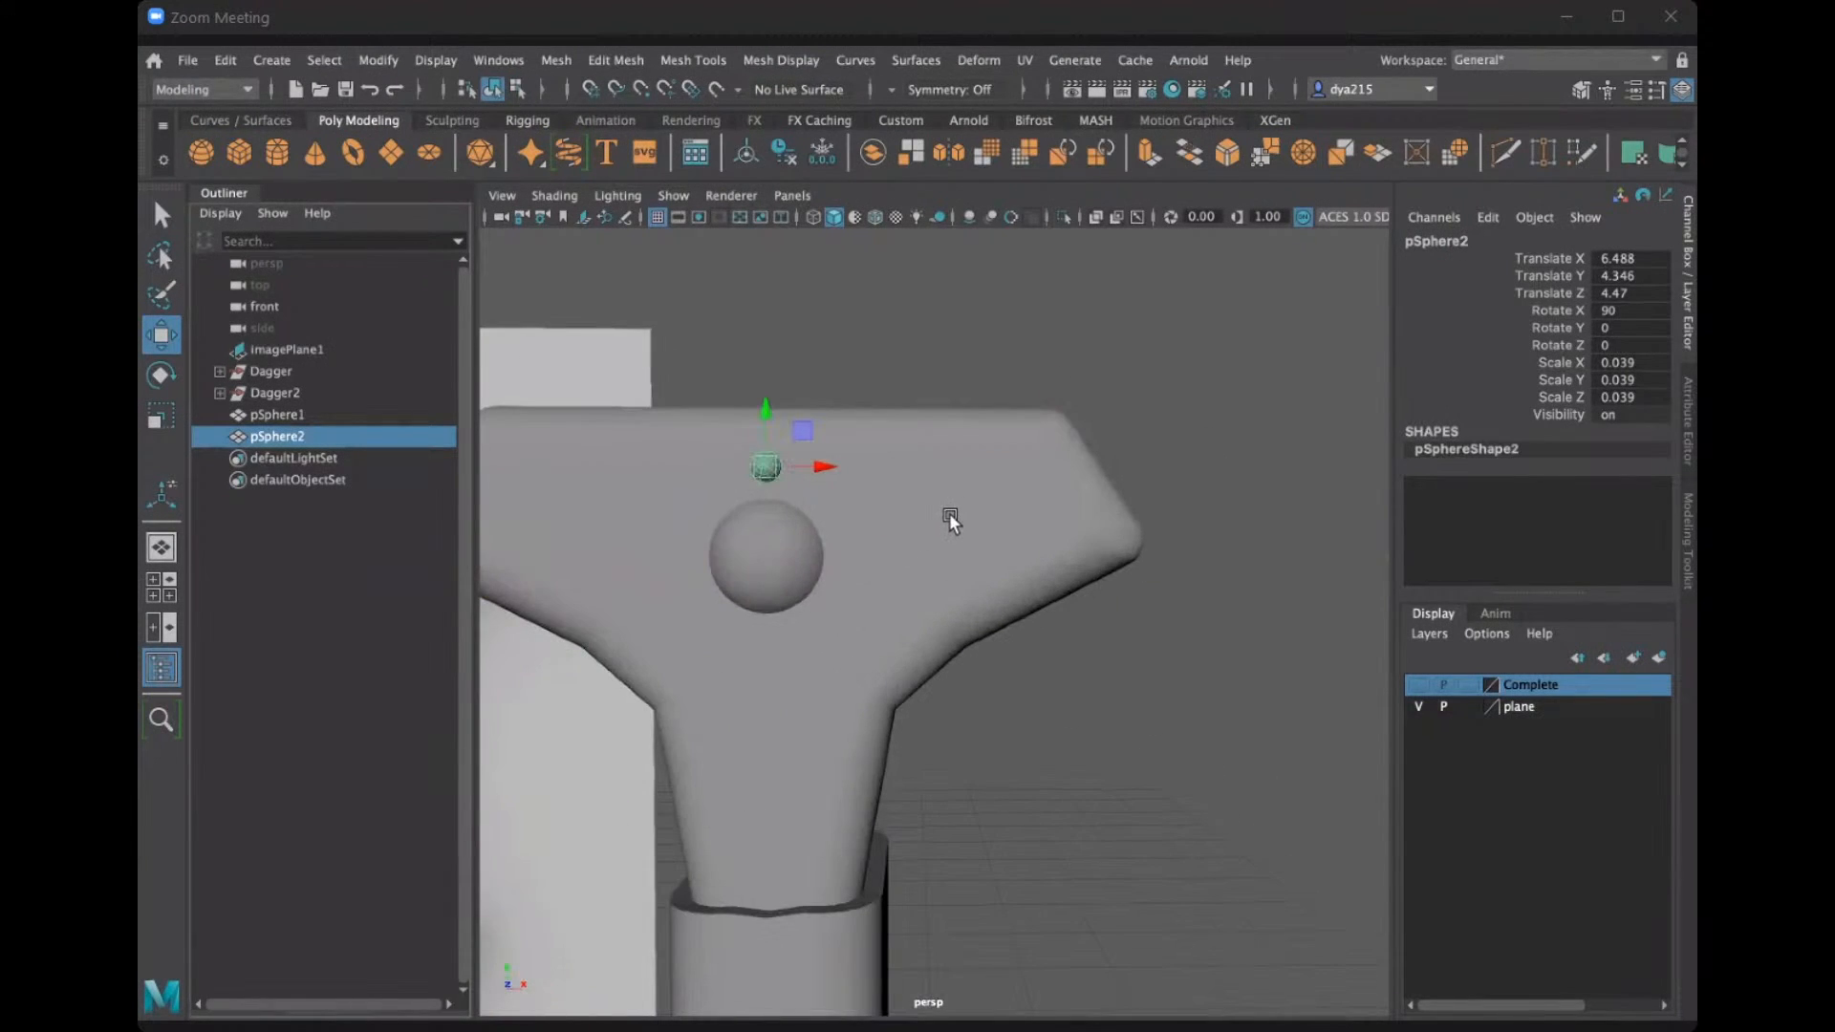
key(ctrl+d)
drag(794, 392, 708, 475)
key(ctrl+d)
alt+drag(879, 539, 982, 558)
key(ctrl+d)
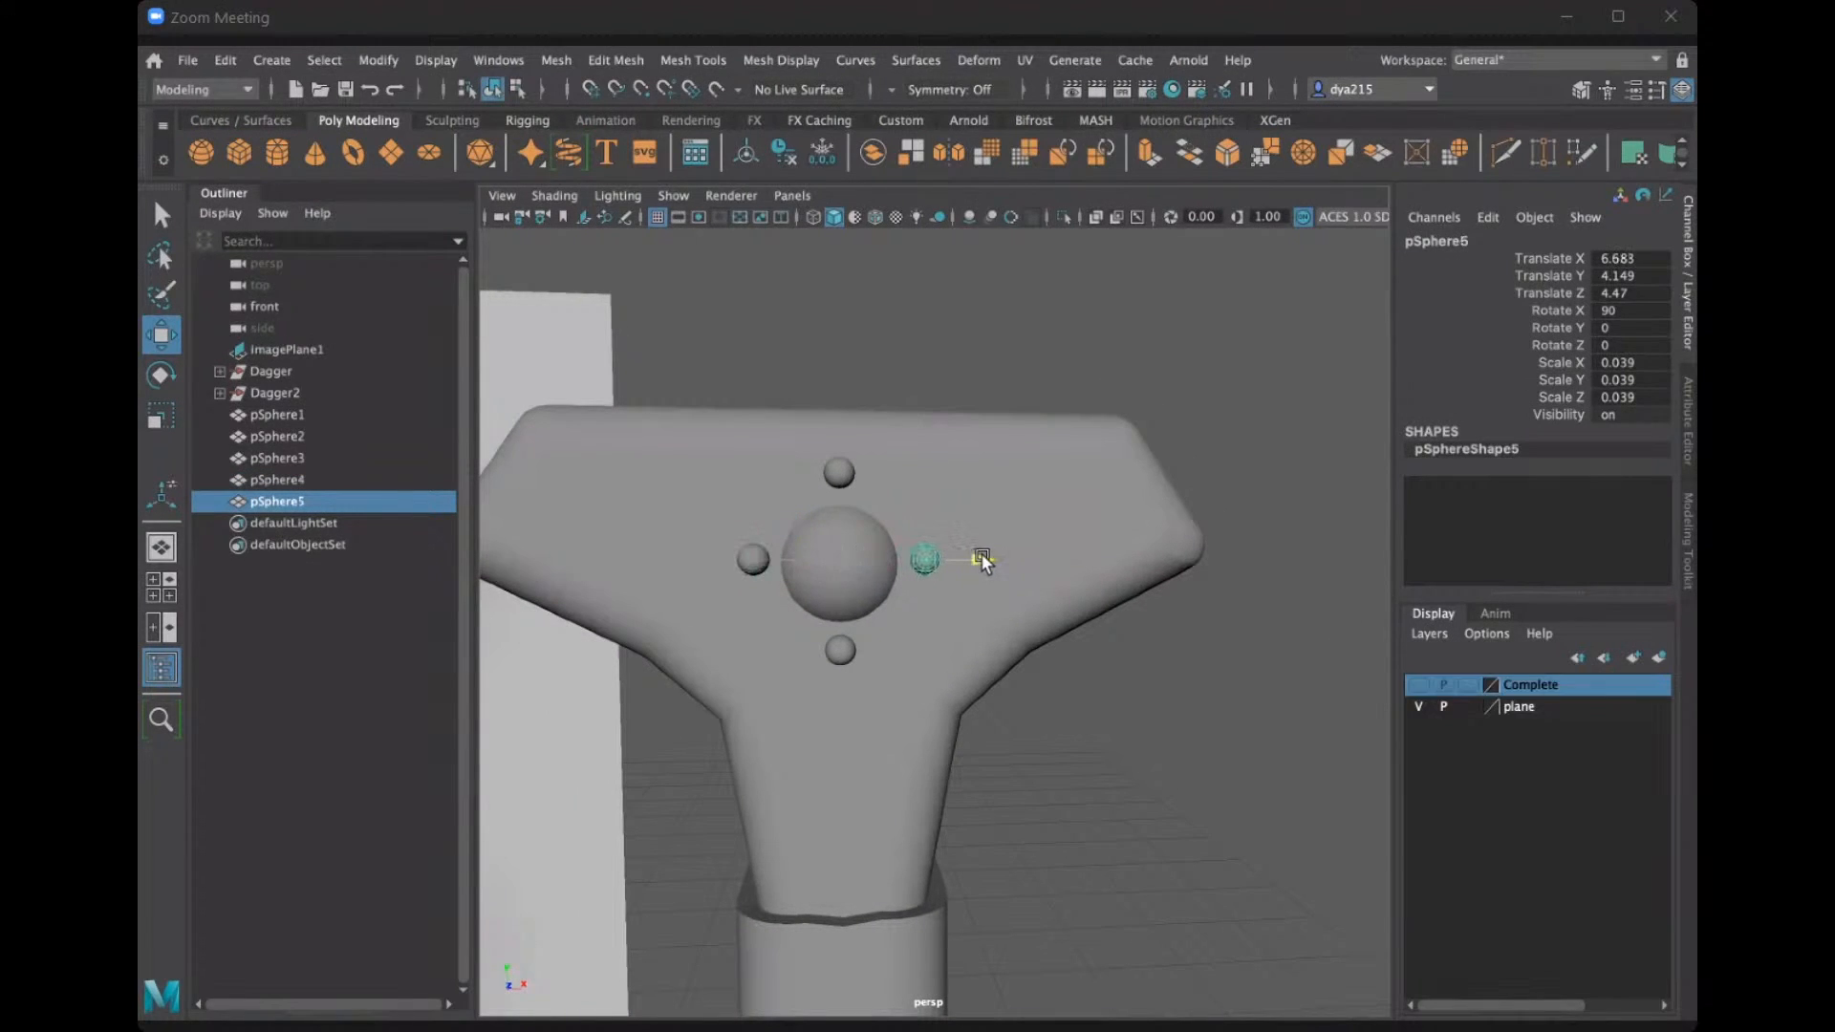
Add two more small sphere copies along the upper-right arc between the right and top ones, at about X 6.645 and X 6.577.
drag(983, 548, 925, 462)
key(ctrl+d)
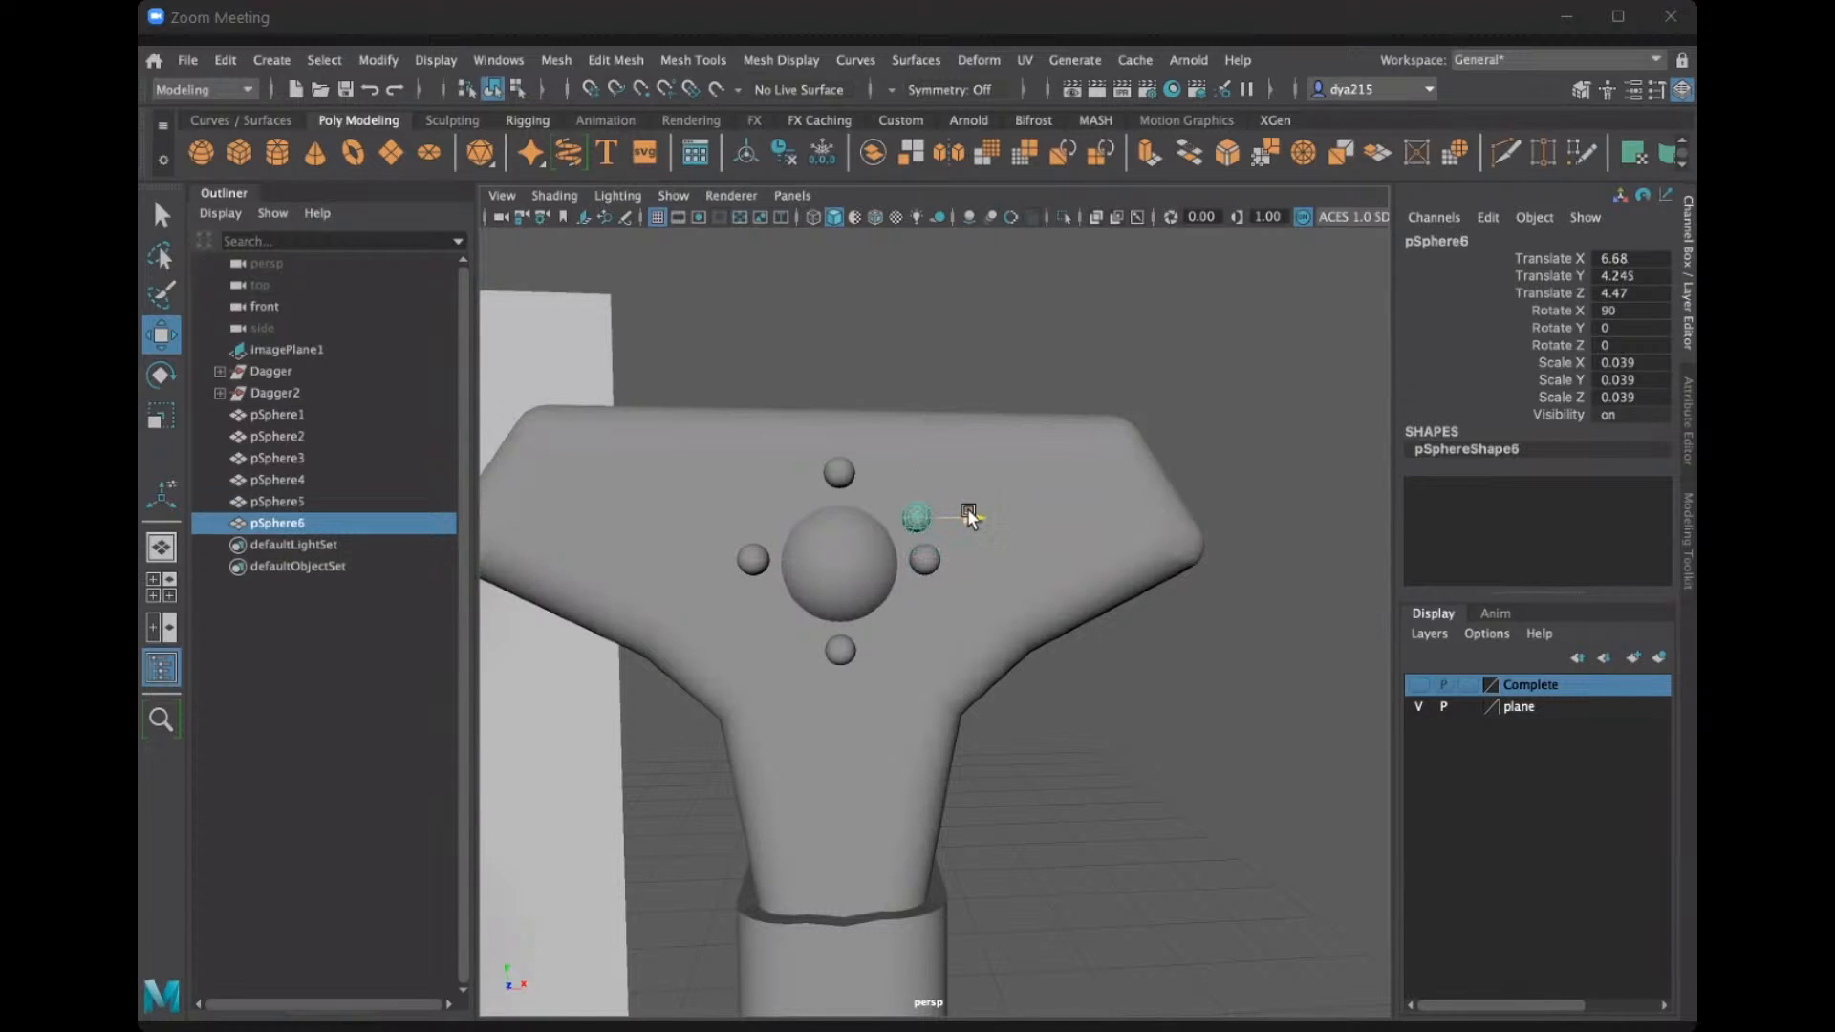
key(ctrl+d)
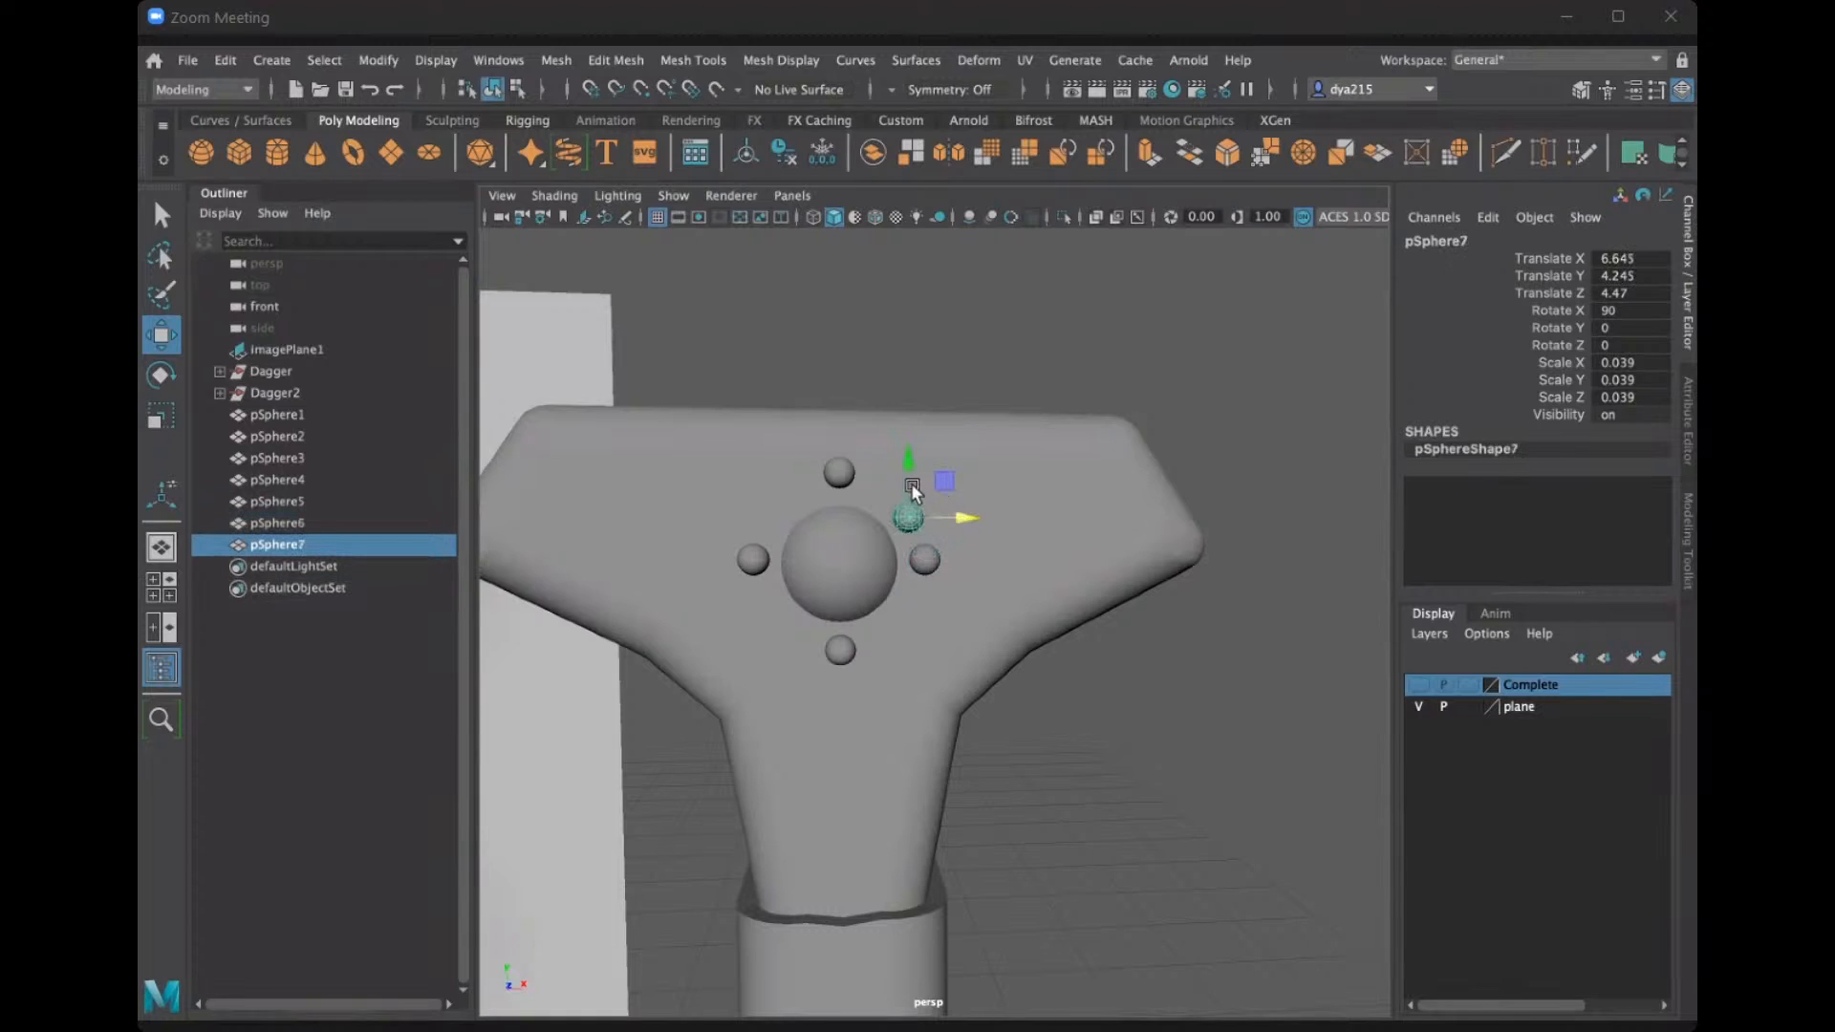
drag(902, 459, 902, 423)
drag(954, 489, 939, 490)
drag(877, 425, 877, 432)
drag(942, 486, 936, 486)
Tighten the ring by lowering the top and upper-right small spheres, the latter to about Y 4.294 and 4.231, and raising the bottom one.
click(836, 470)
drag(832, 426, 831, 432)
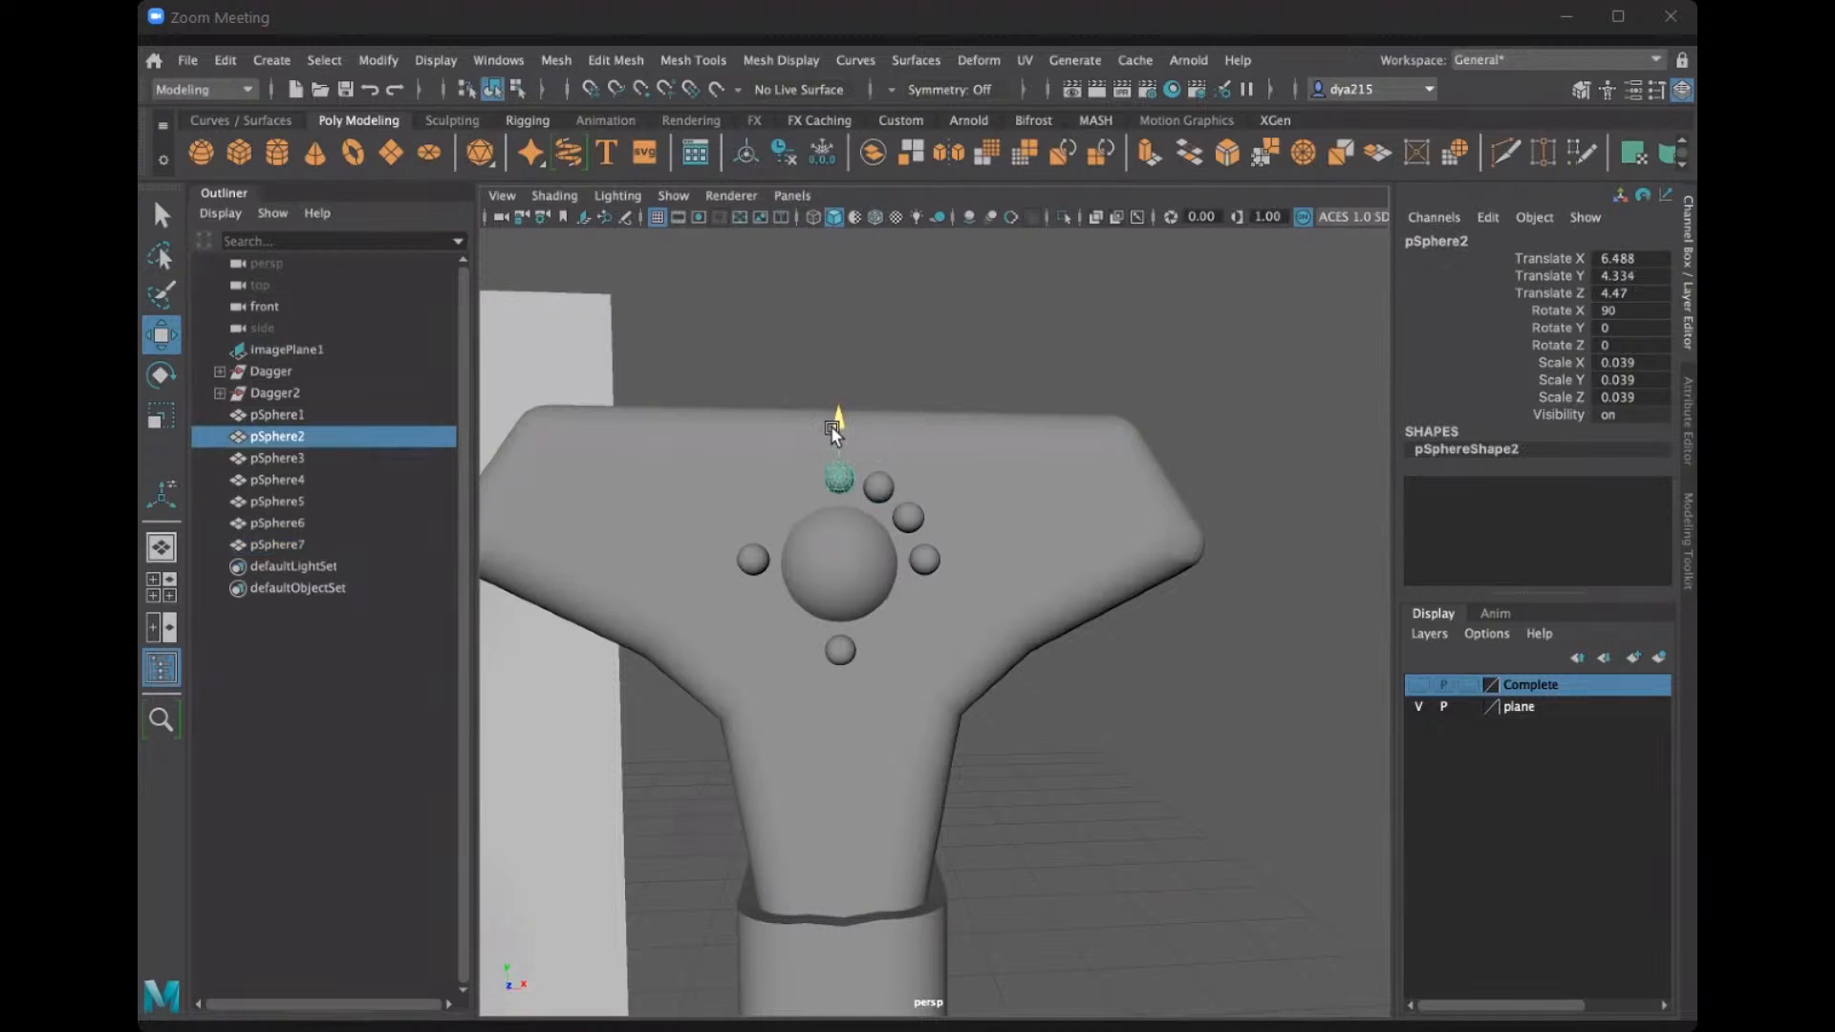
click(841, 653)
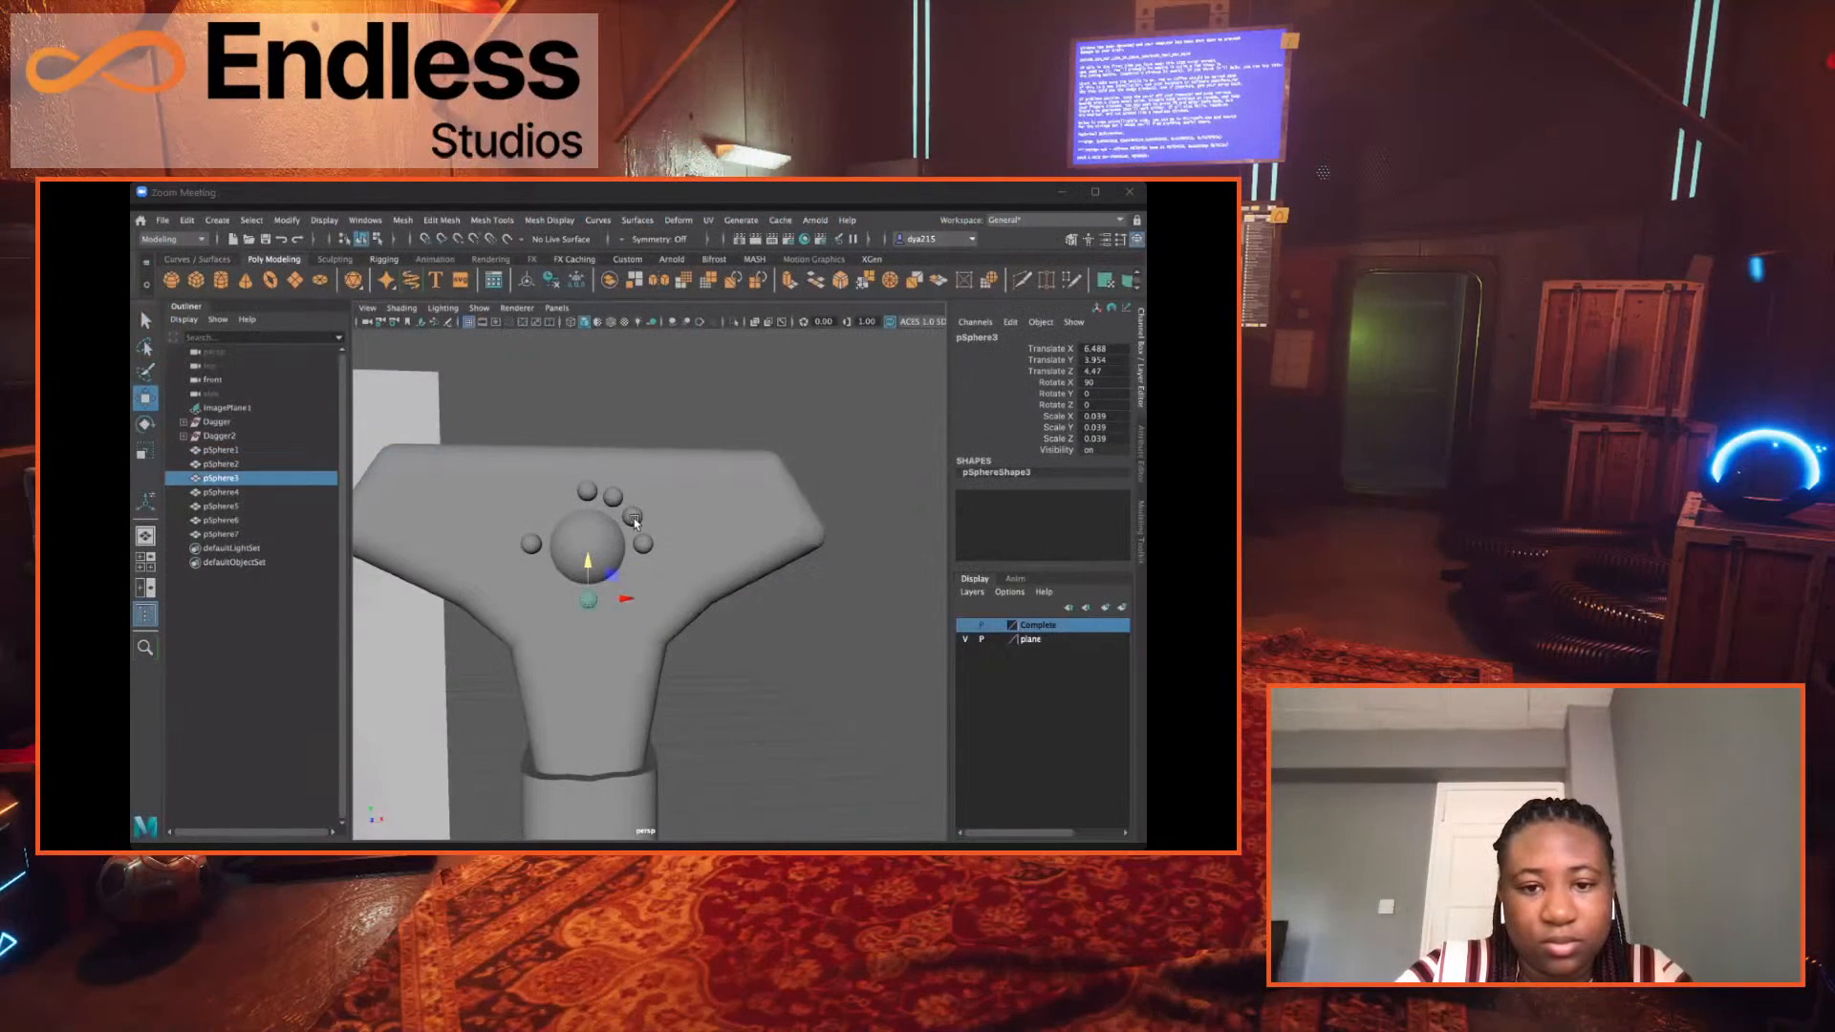
click(634, 521)
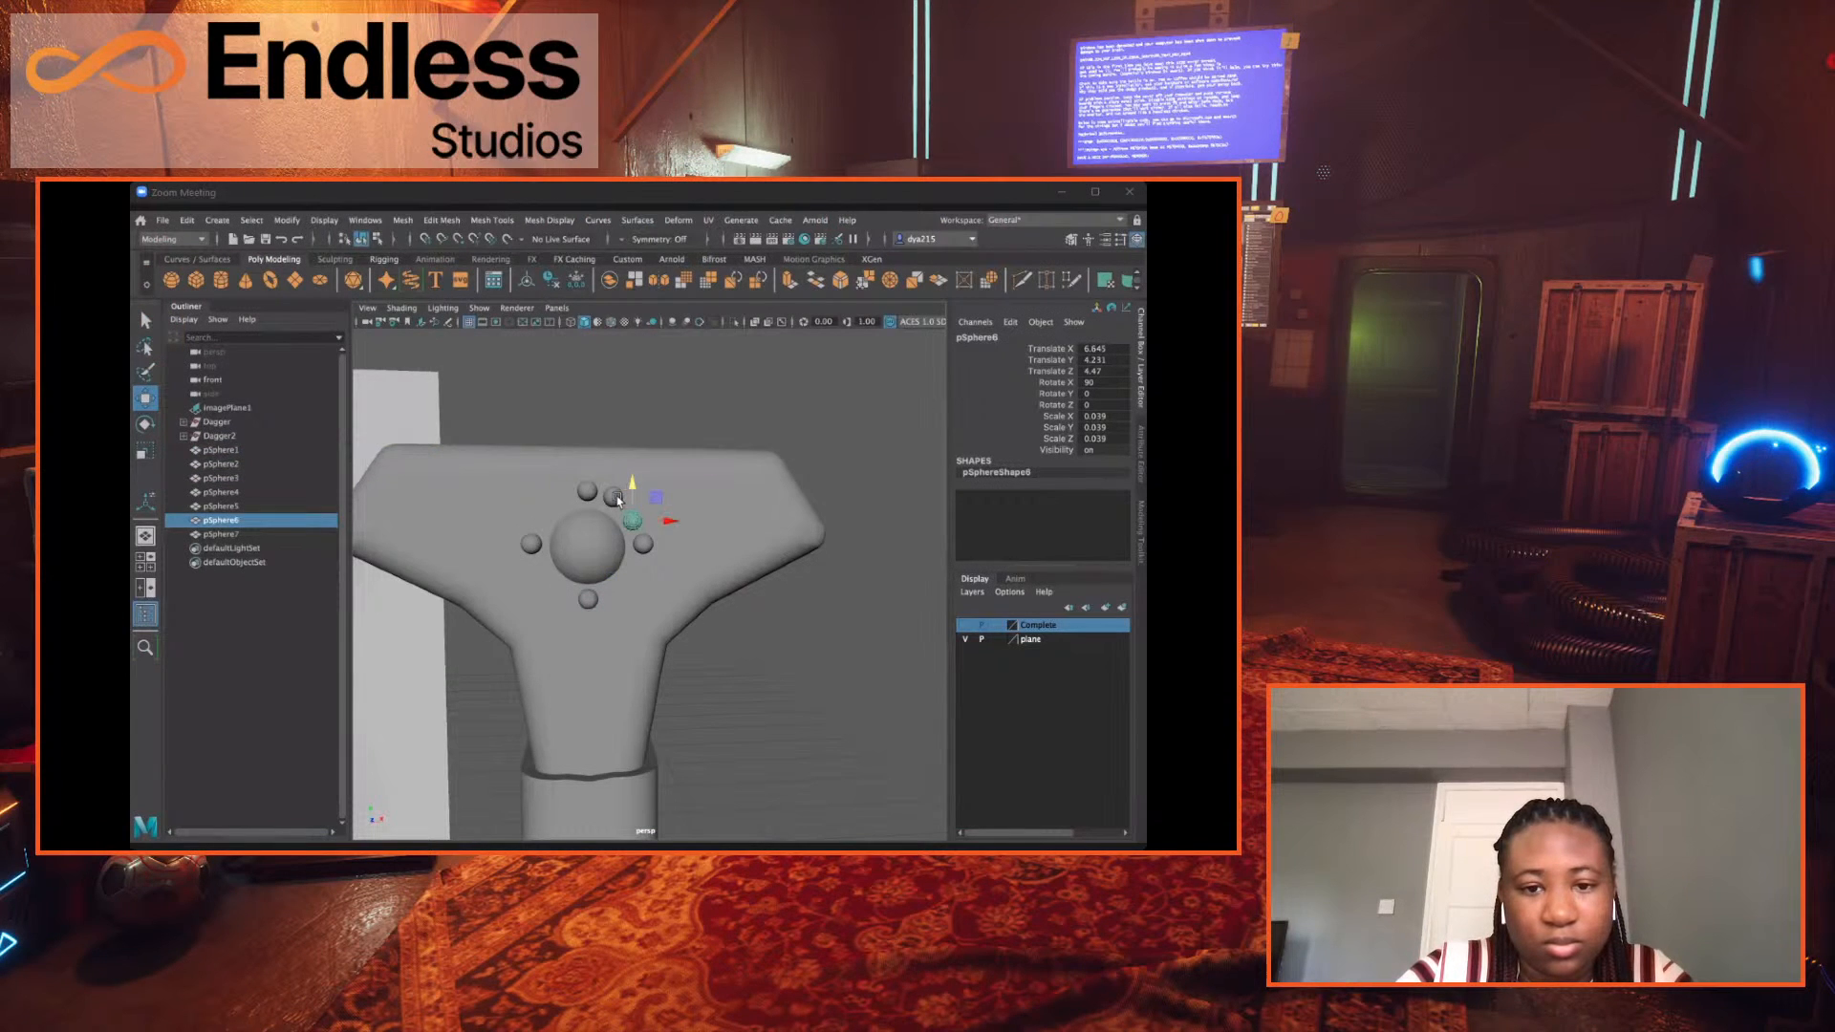
click(616, 496)
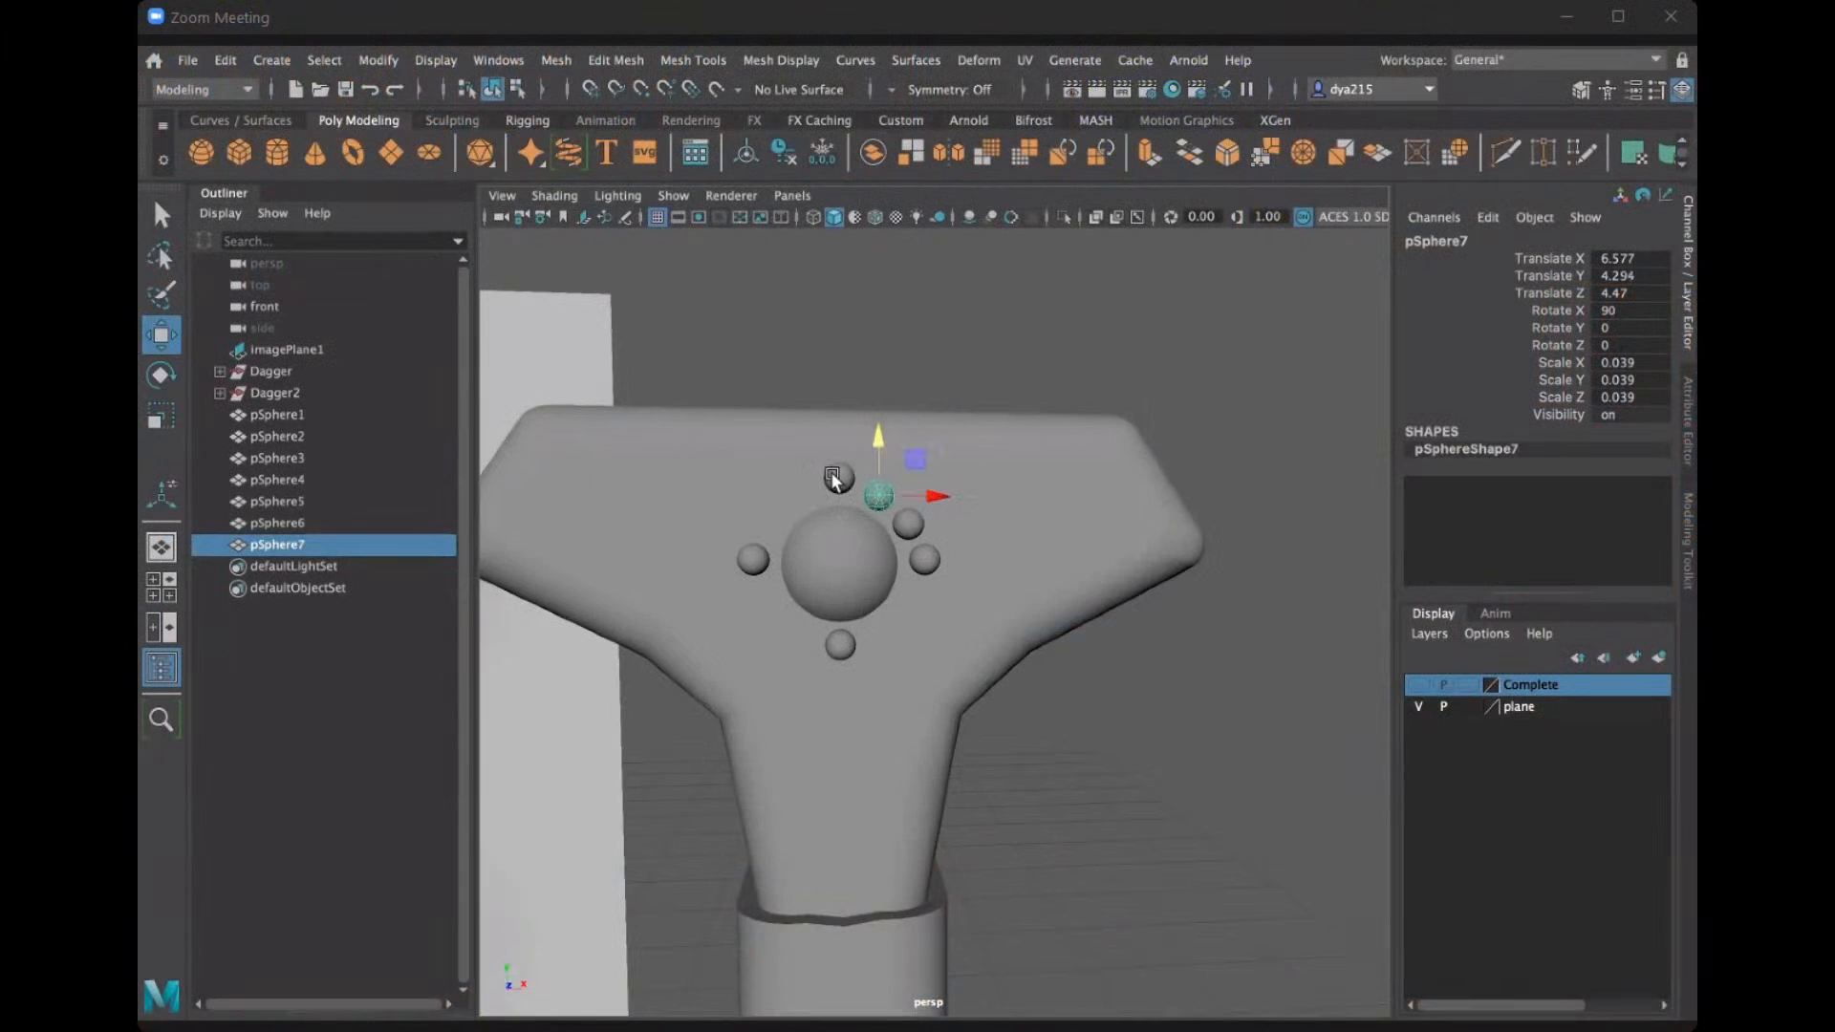
click(585, 489)
drag(835, 434, 834, 428)
Duplicate the two upper-right small spheres and shift the copies to the upper-left arc, at about X 6.334 and X 6.406.
click(891, 499)
click(904, 524)
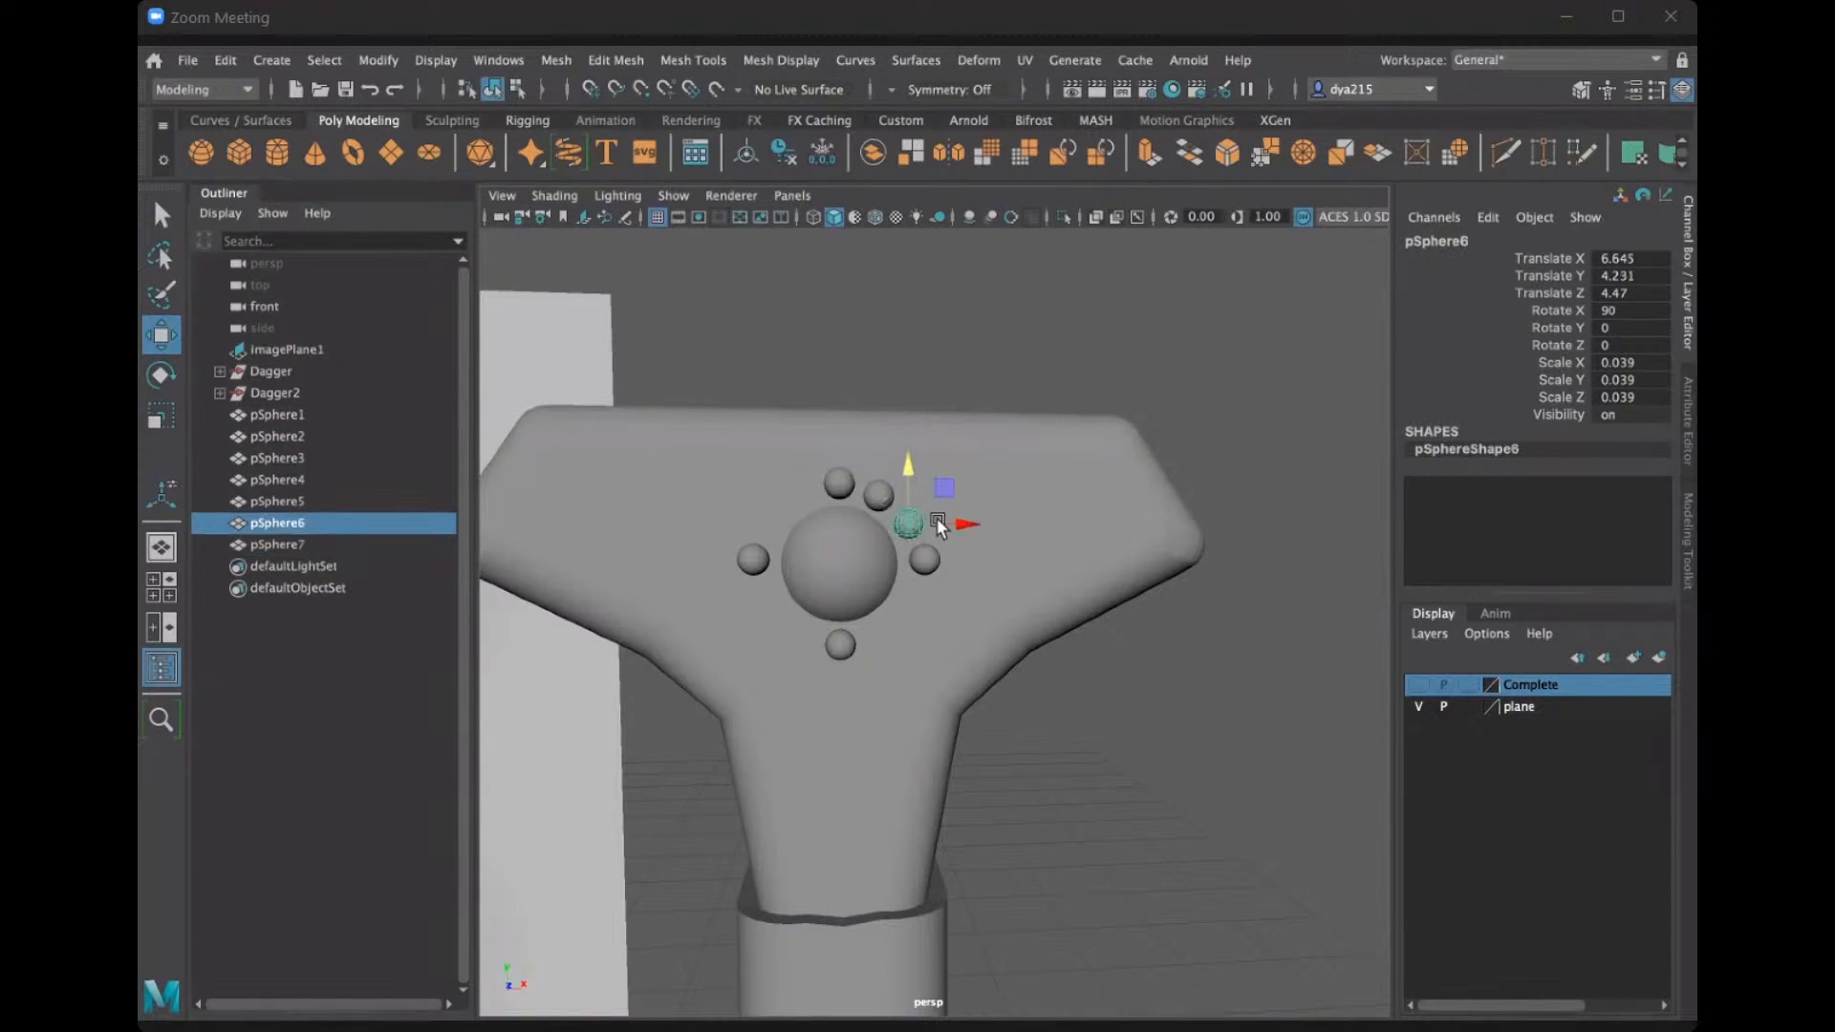
key(ctrl+d)
drag(957, 522, 823, 525)
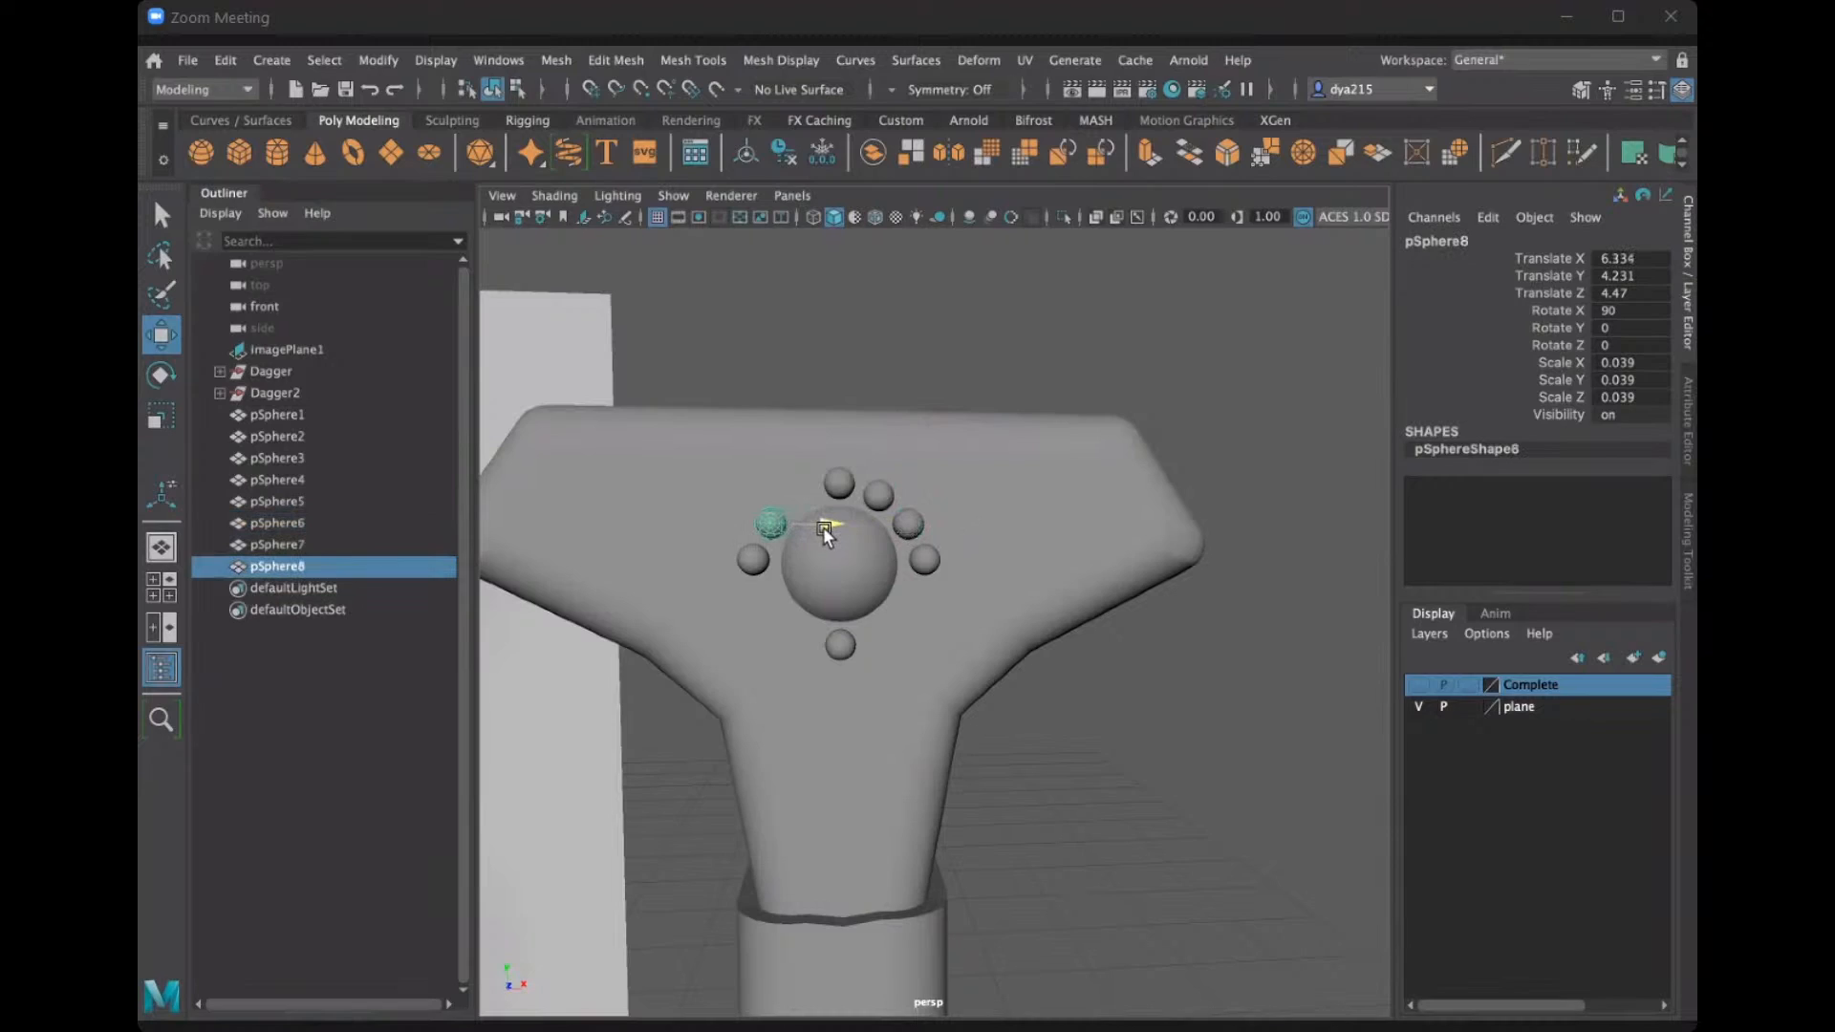
click(878, 495)
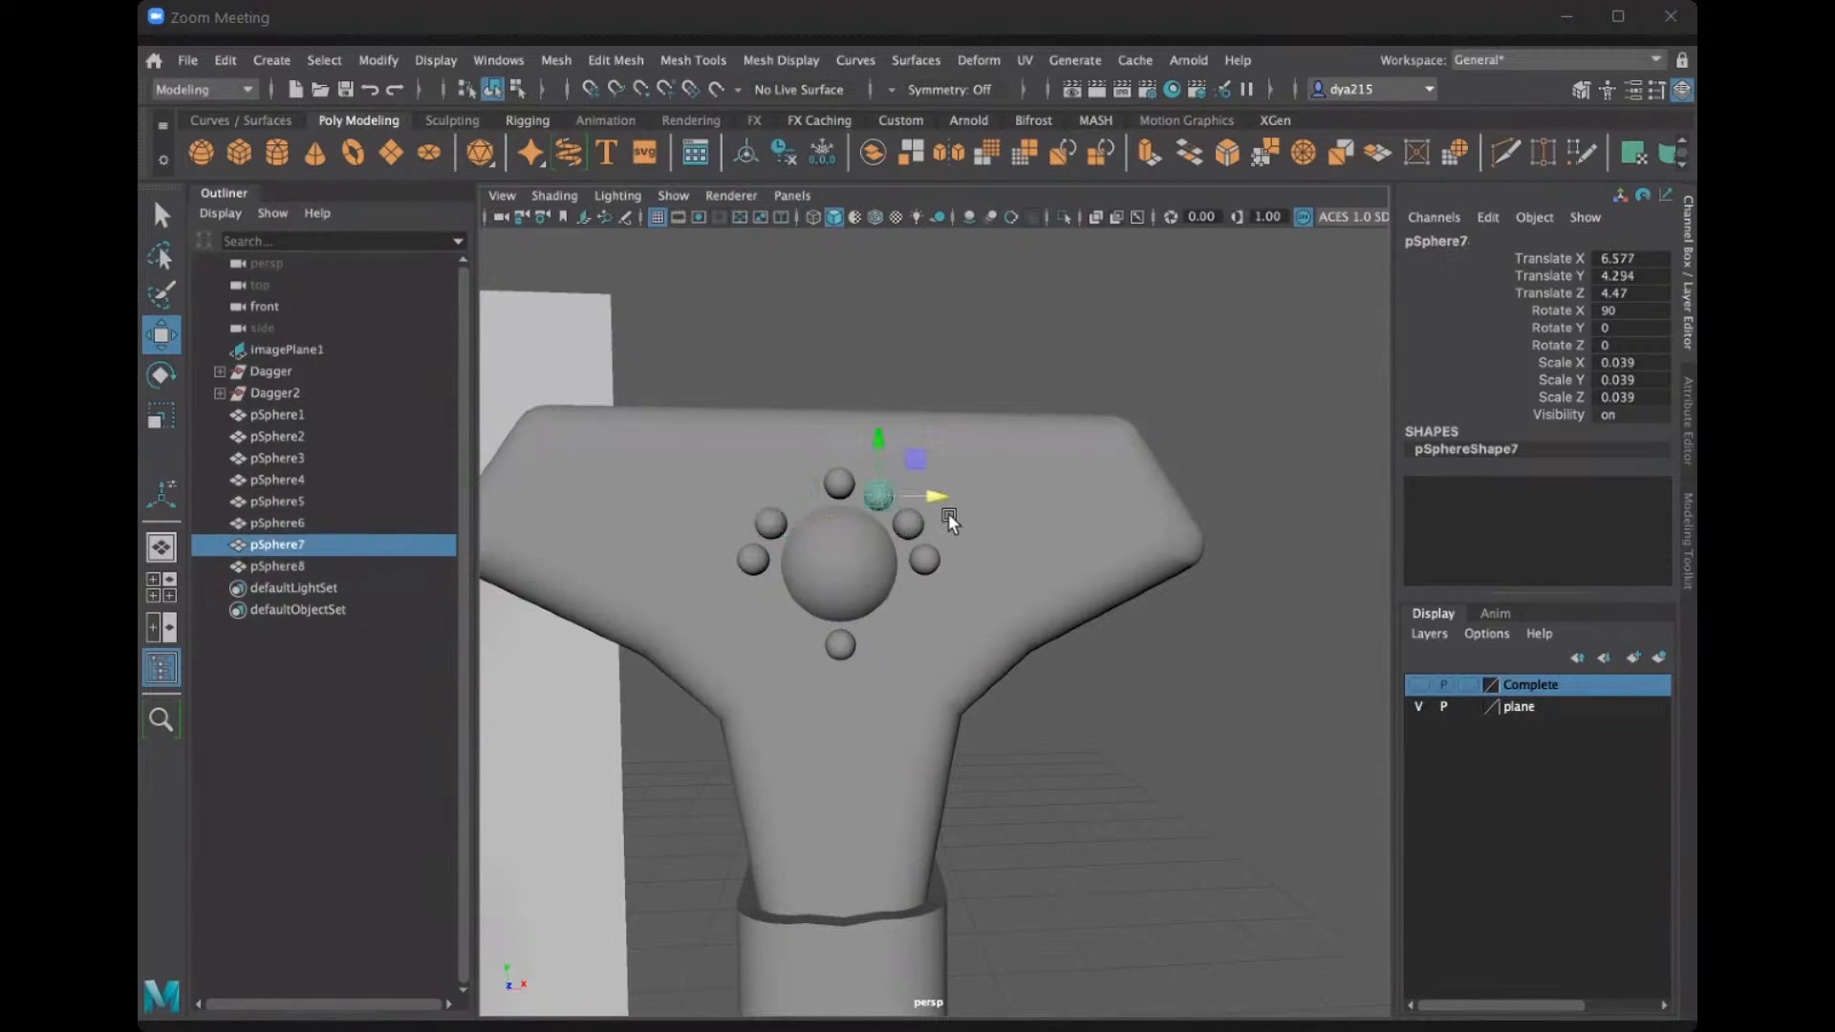
key(ctrl+d)
drag(938, 495, 857, 495)
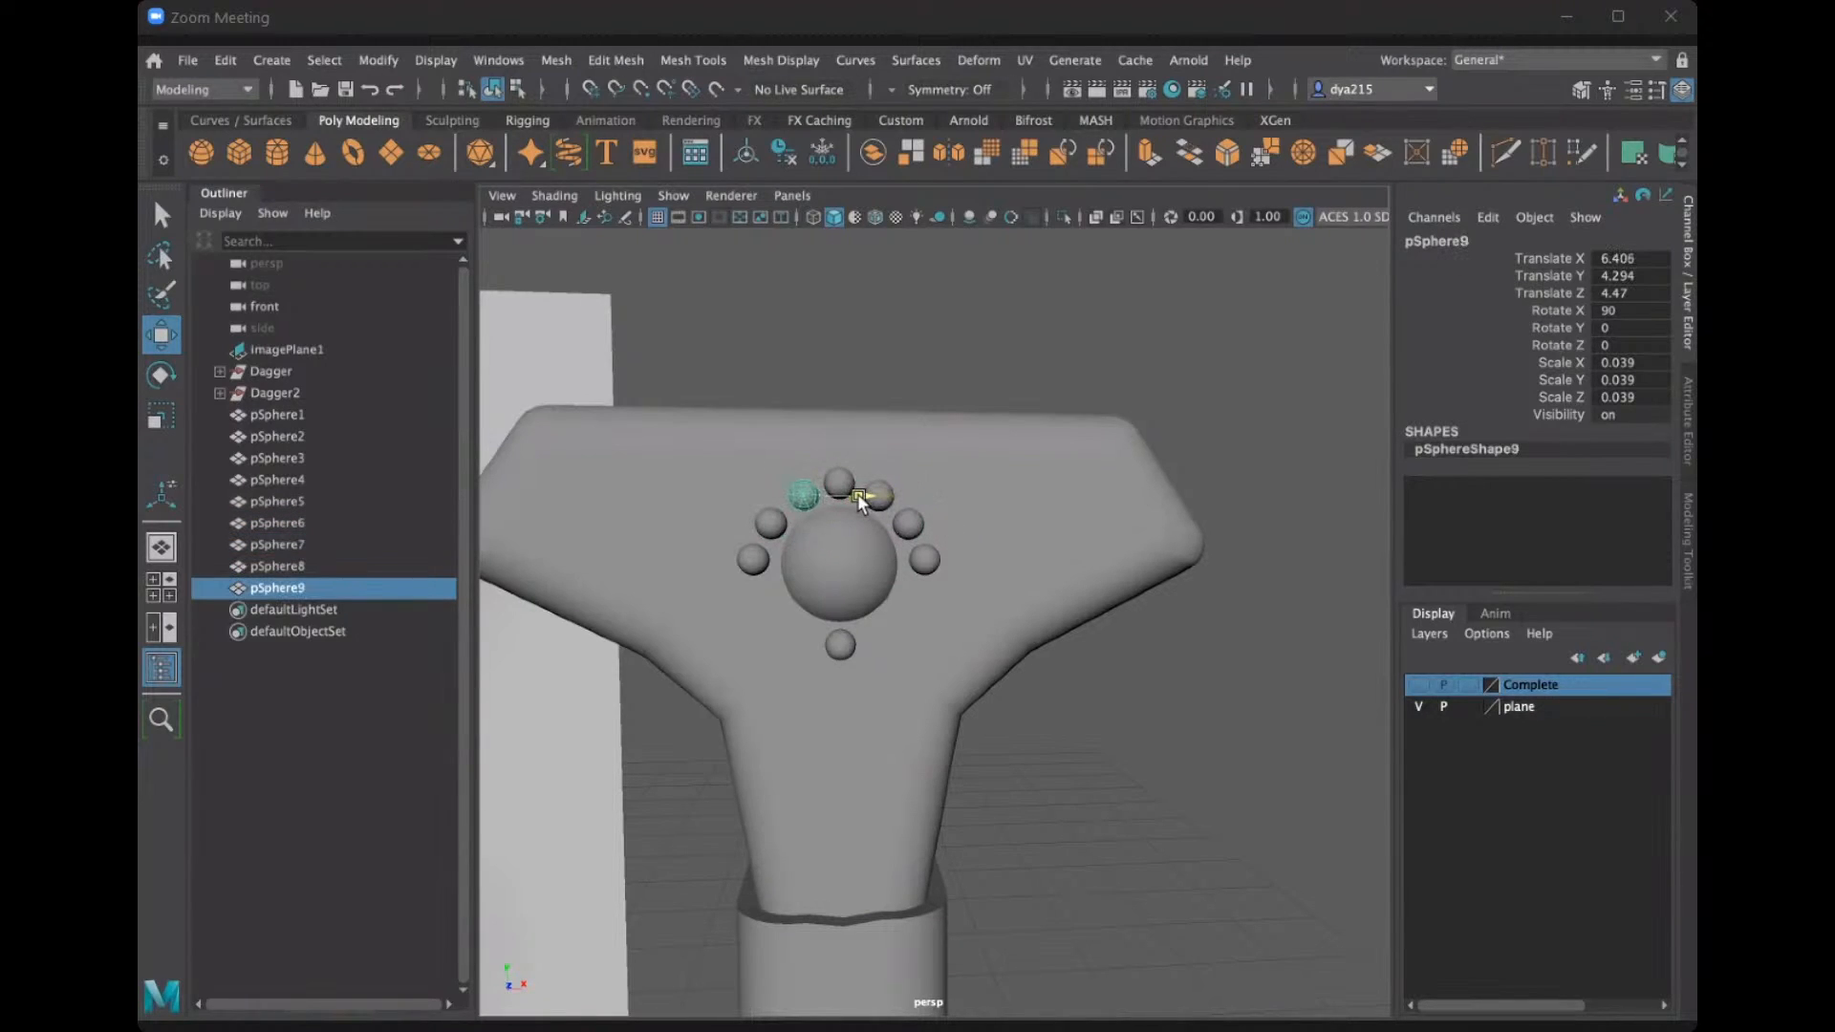
Duplicate the two upper-left small spheres and lower the copies to the lower-left arc, at about Y 3.977 and Y 4.031.
key(ctrl+d)
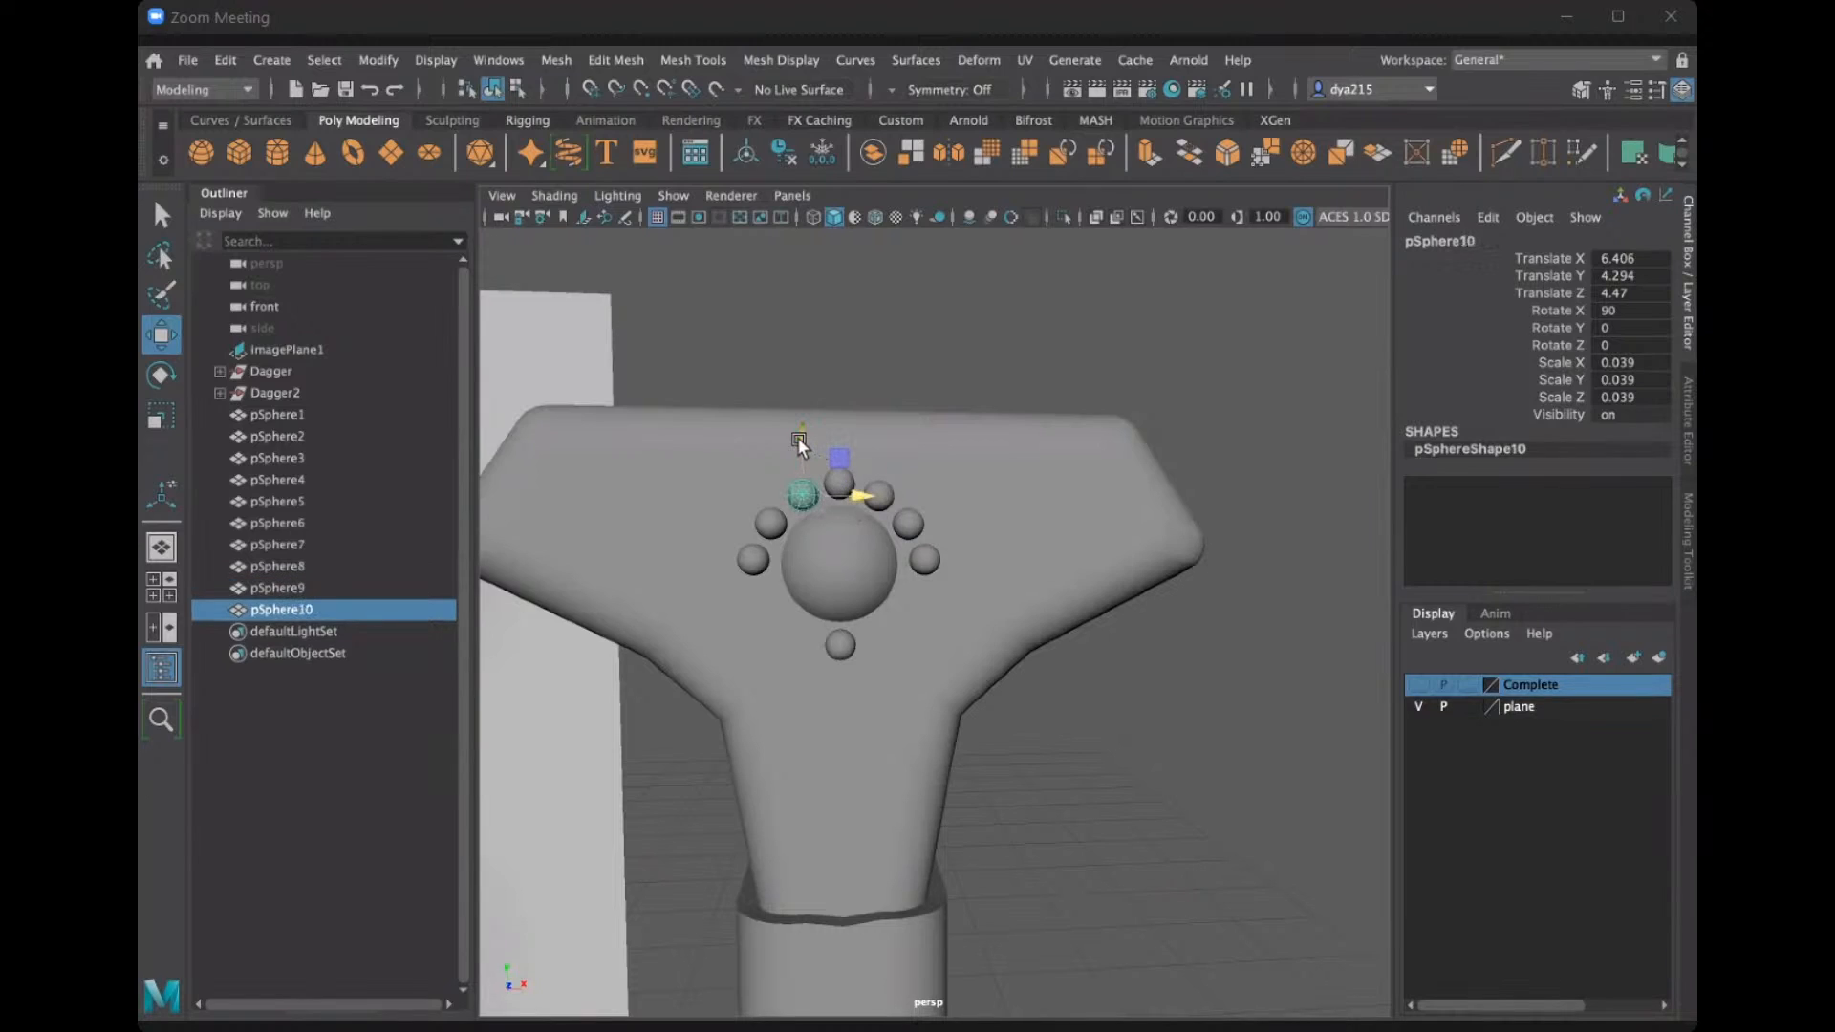
drag(800, 520, 808, 585)
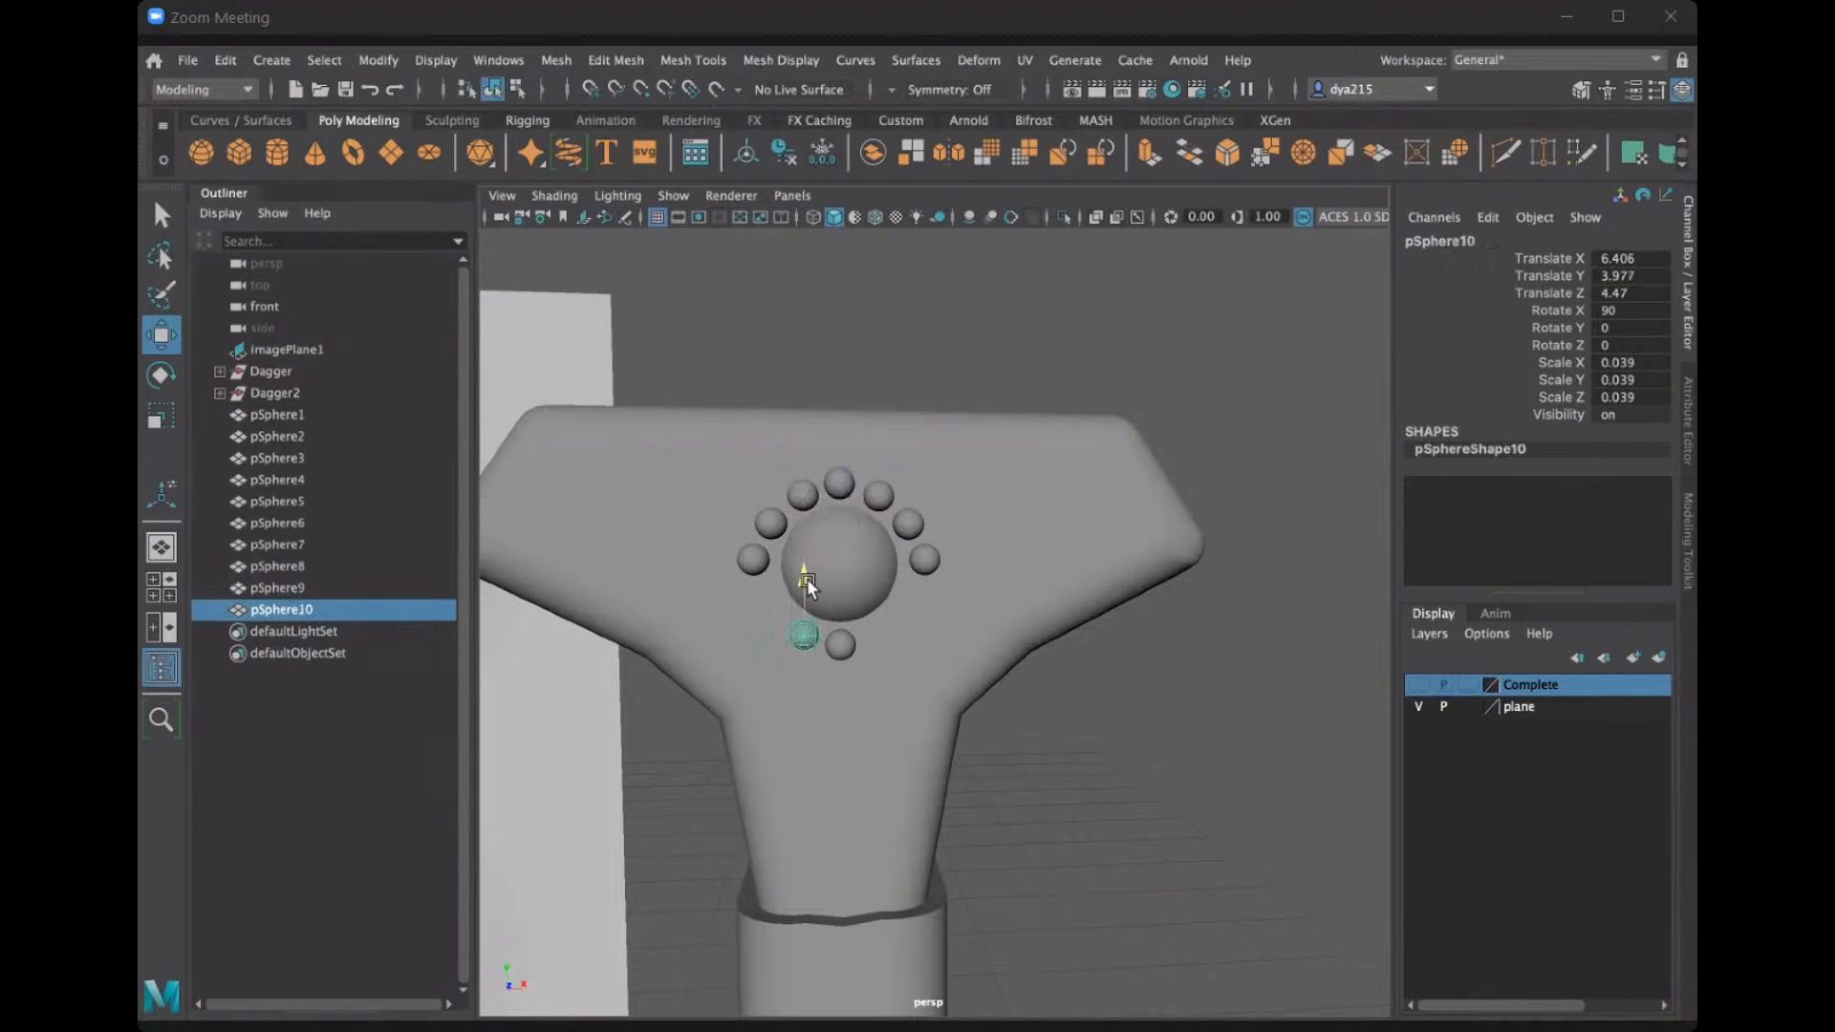
click(776, 514)
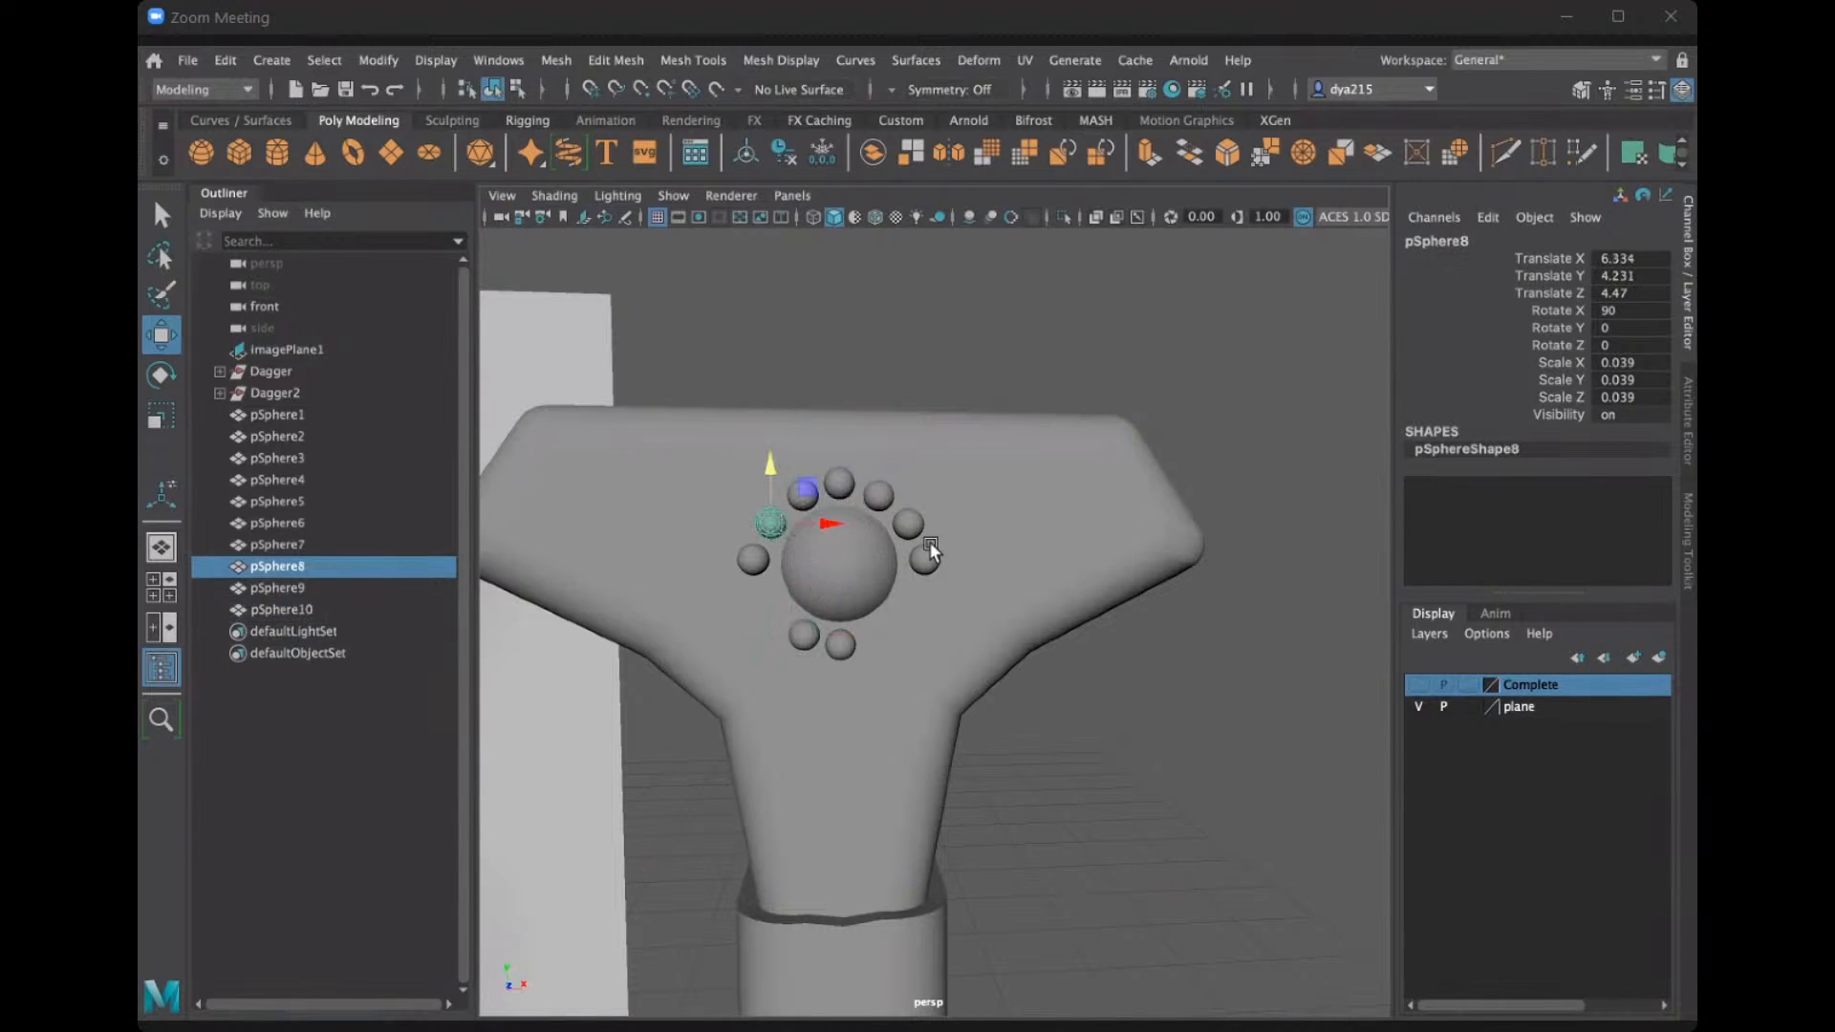
key(ctrl+d)
drag(762, 462, 765, 557)
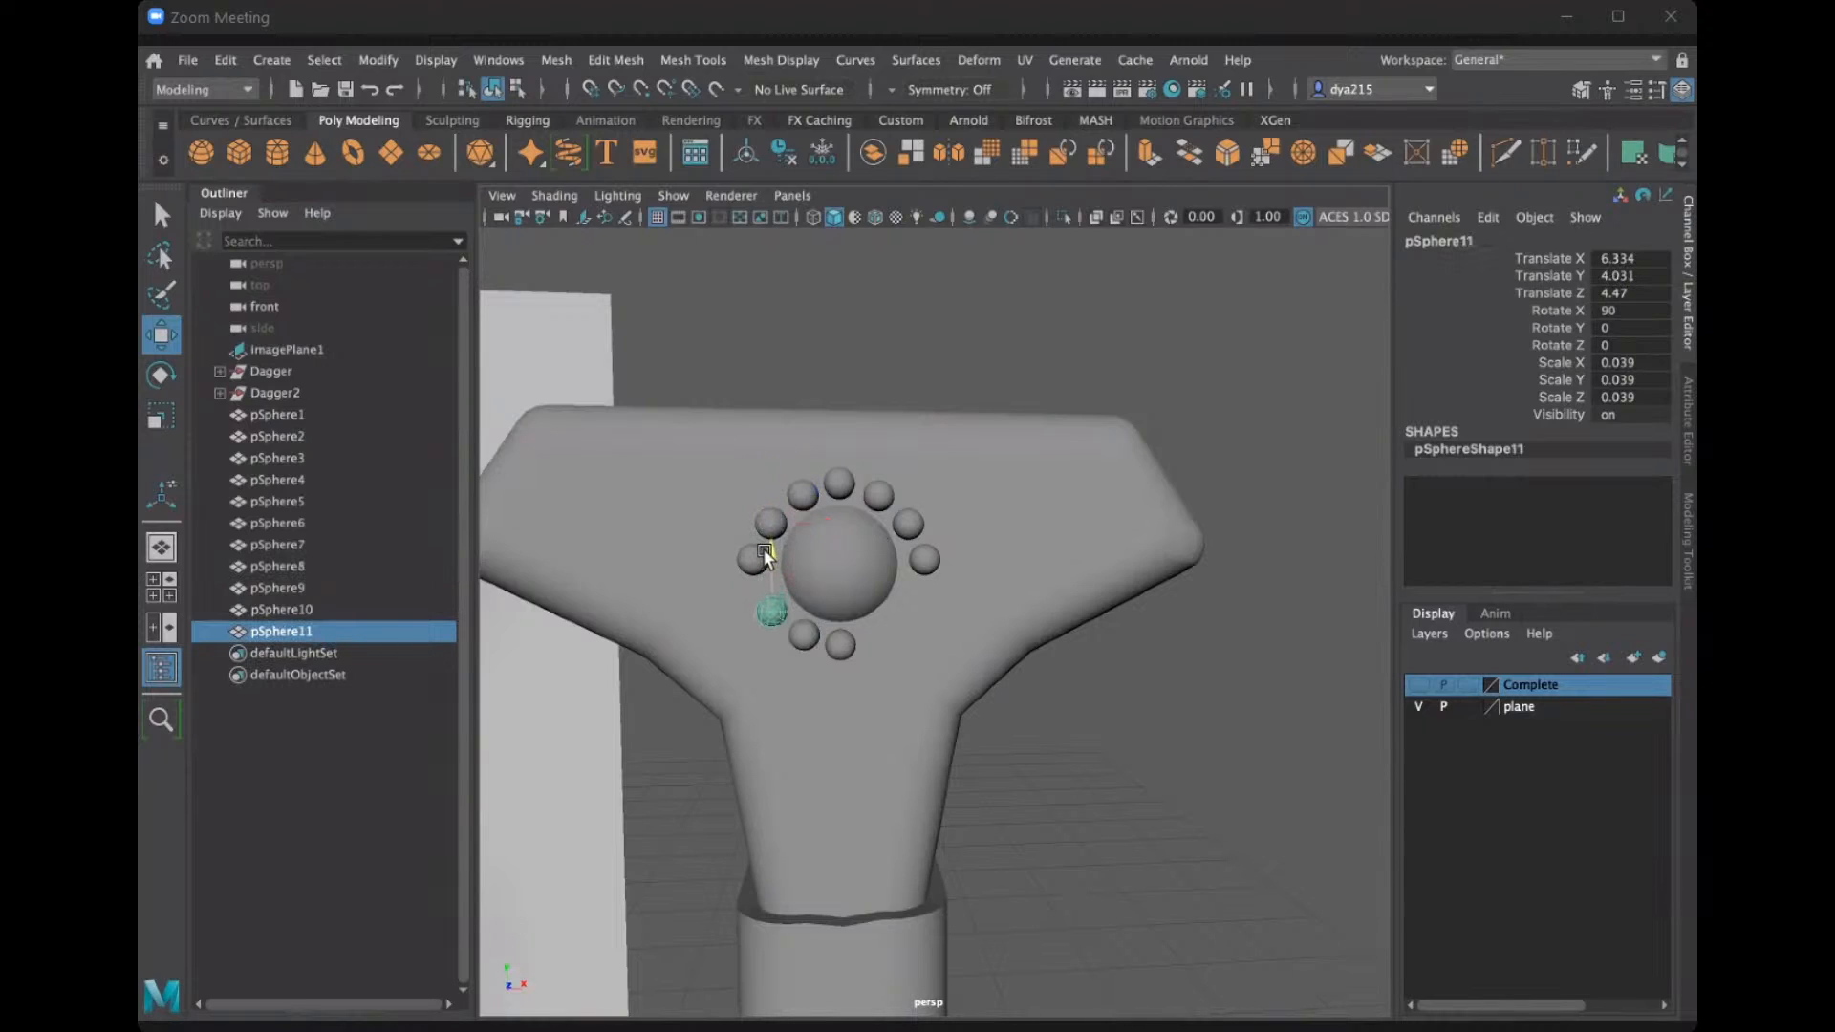
Duplicate the two upper-right small spheres and lower the copies to the lower-right arc, the inner one to about Y 3.989.
click(909, 527)
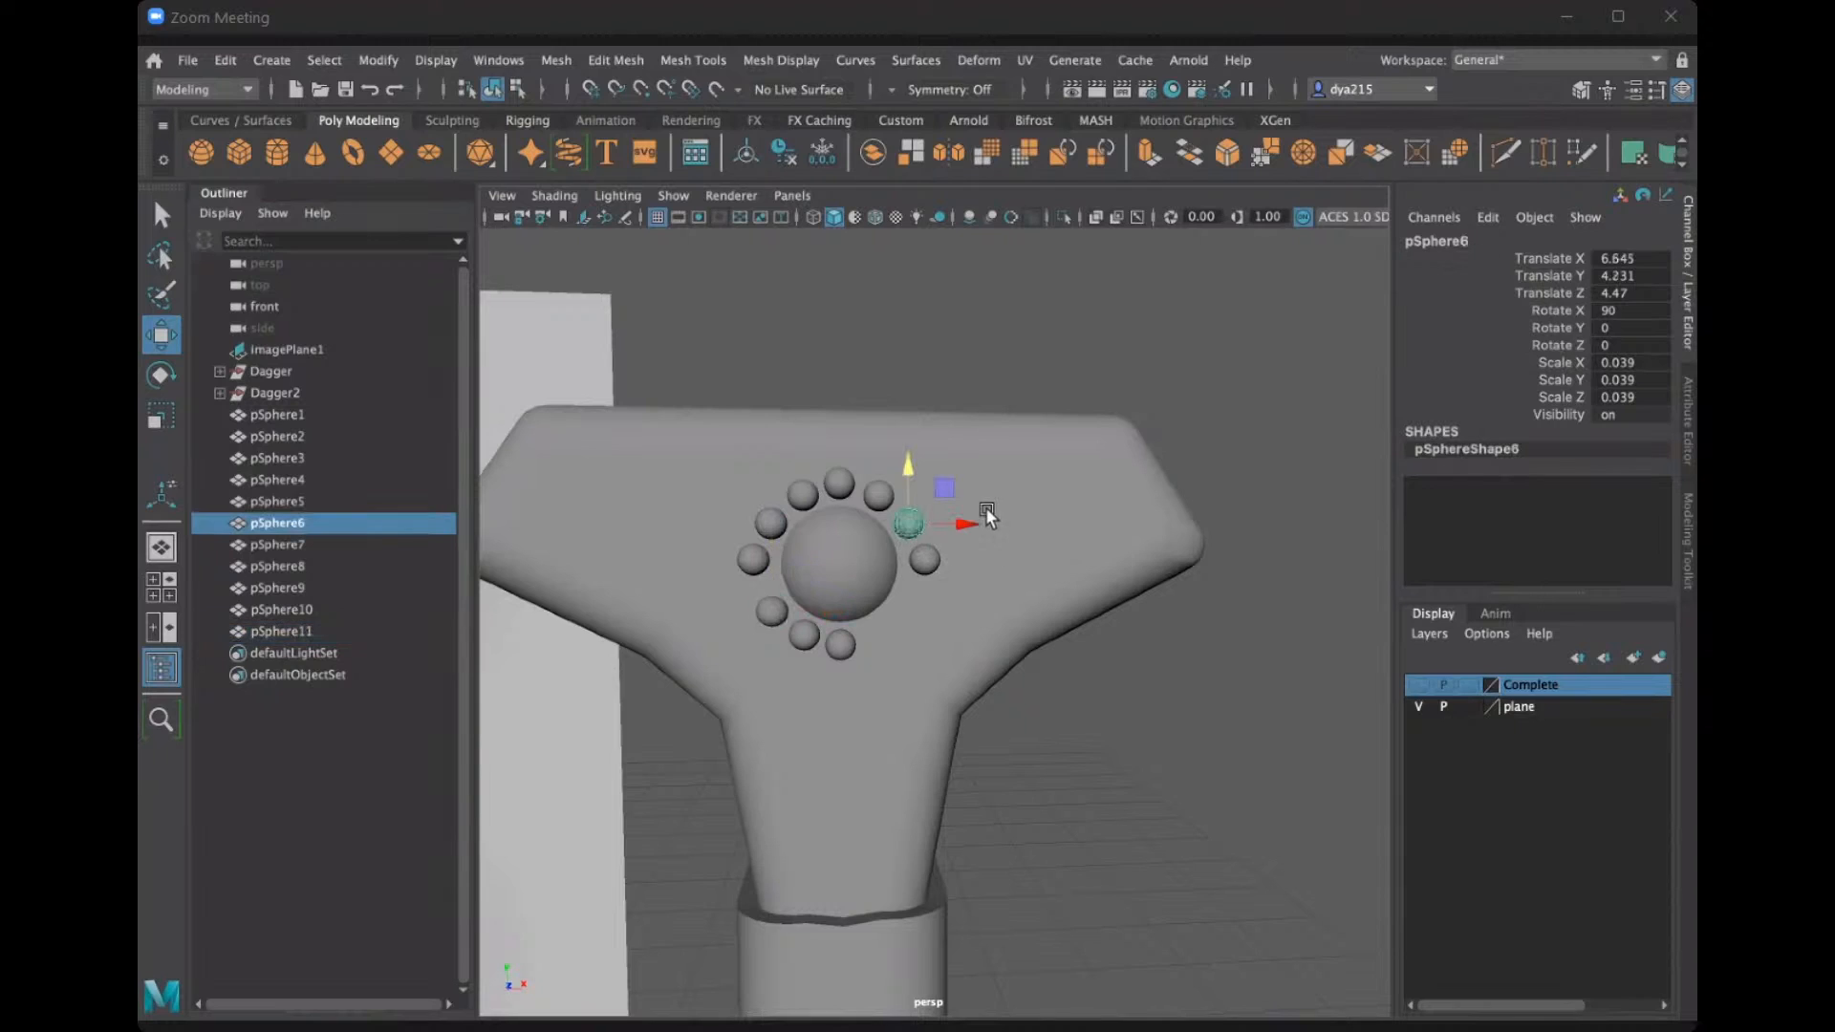
key(ctrl+d)
drag(904, 474, 903, 550)
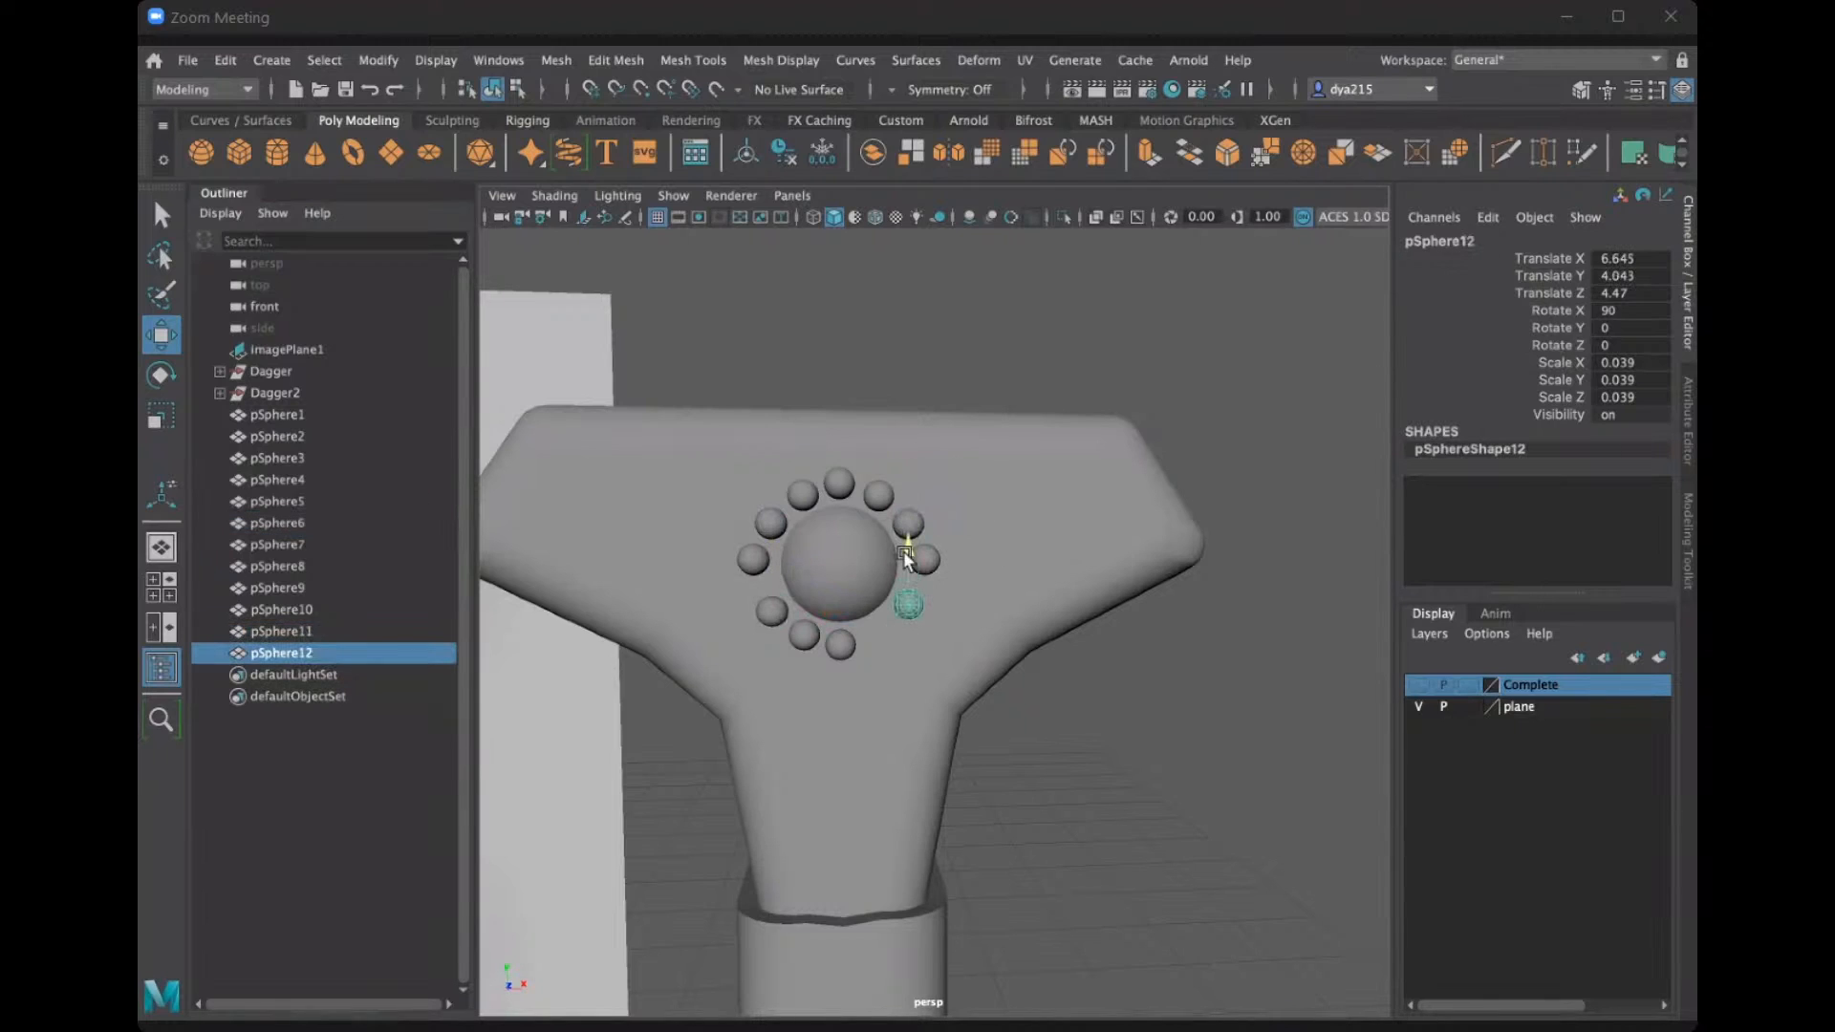
click(900, 491)
key(ctrl+d)
drag(877, 435, 904, 570)
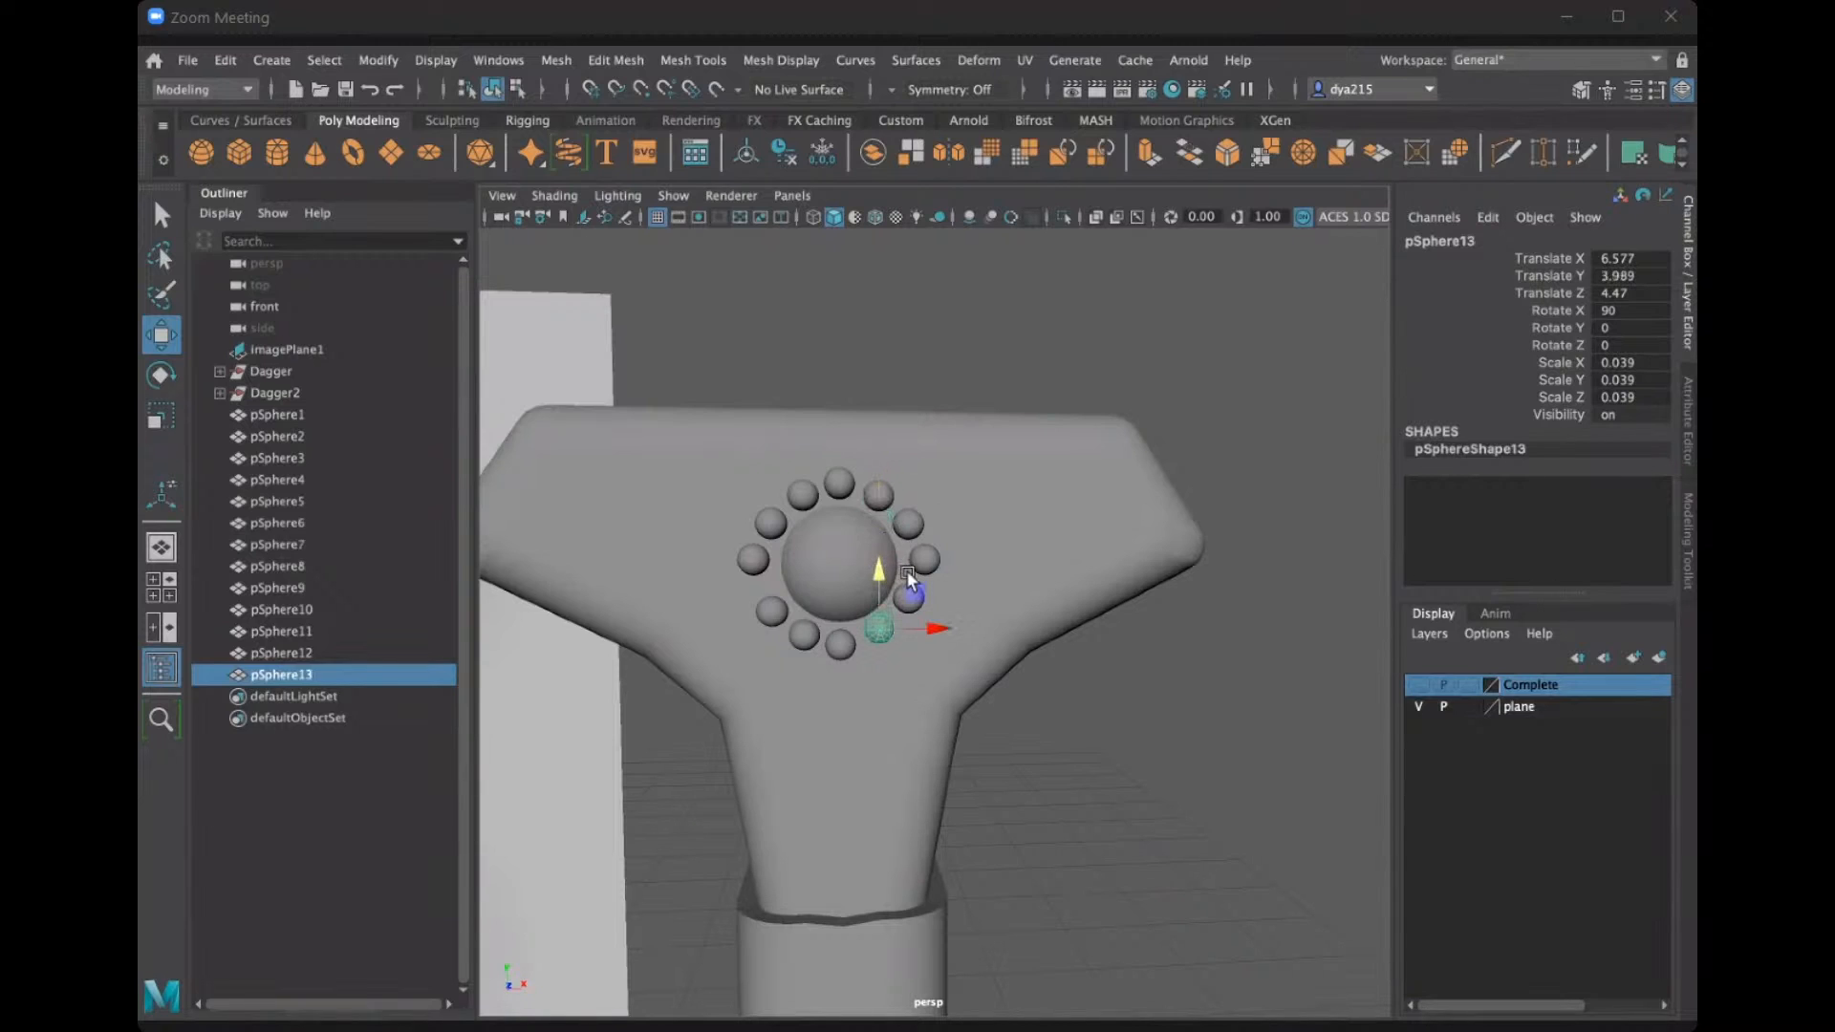
Switch to the front view and turn off X-Ray shading there.
key(space)
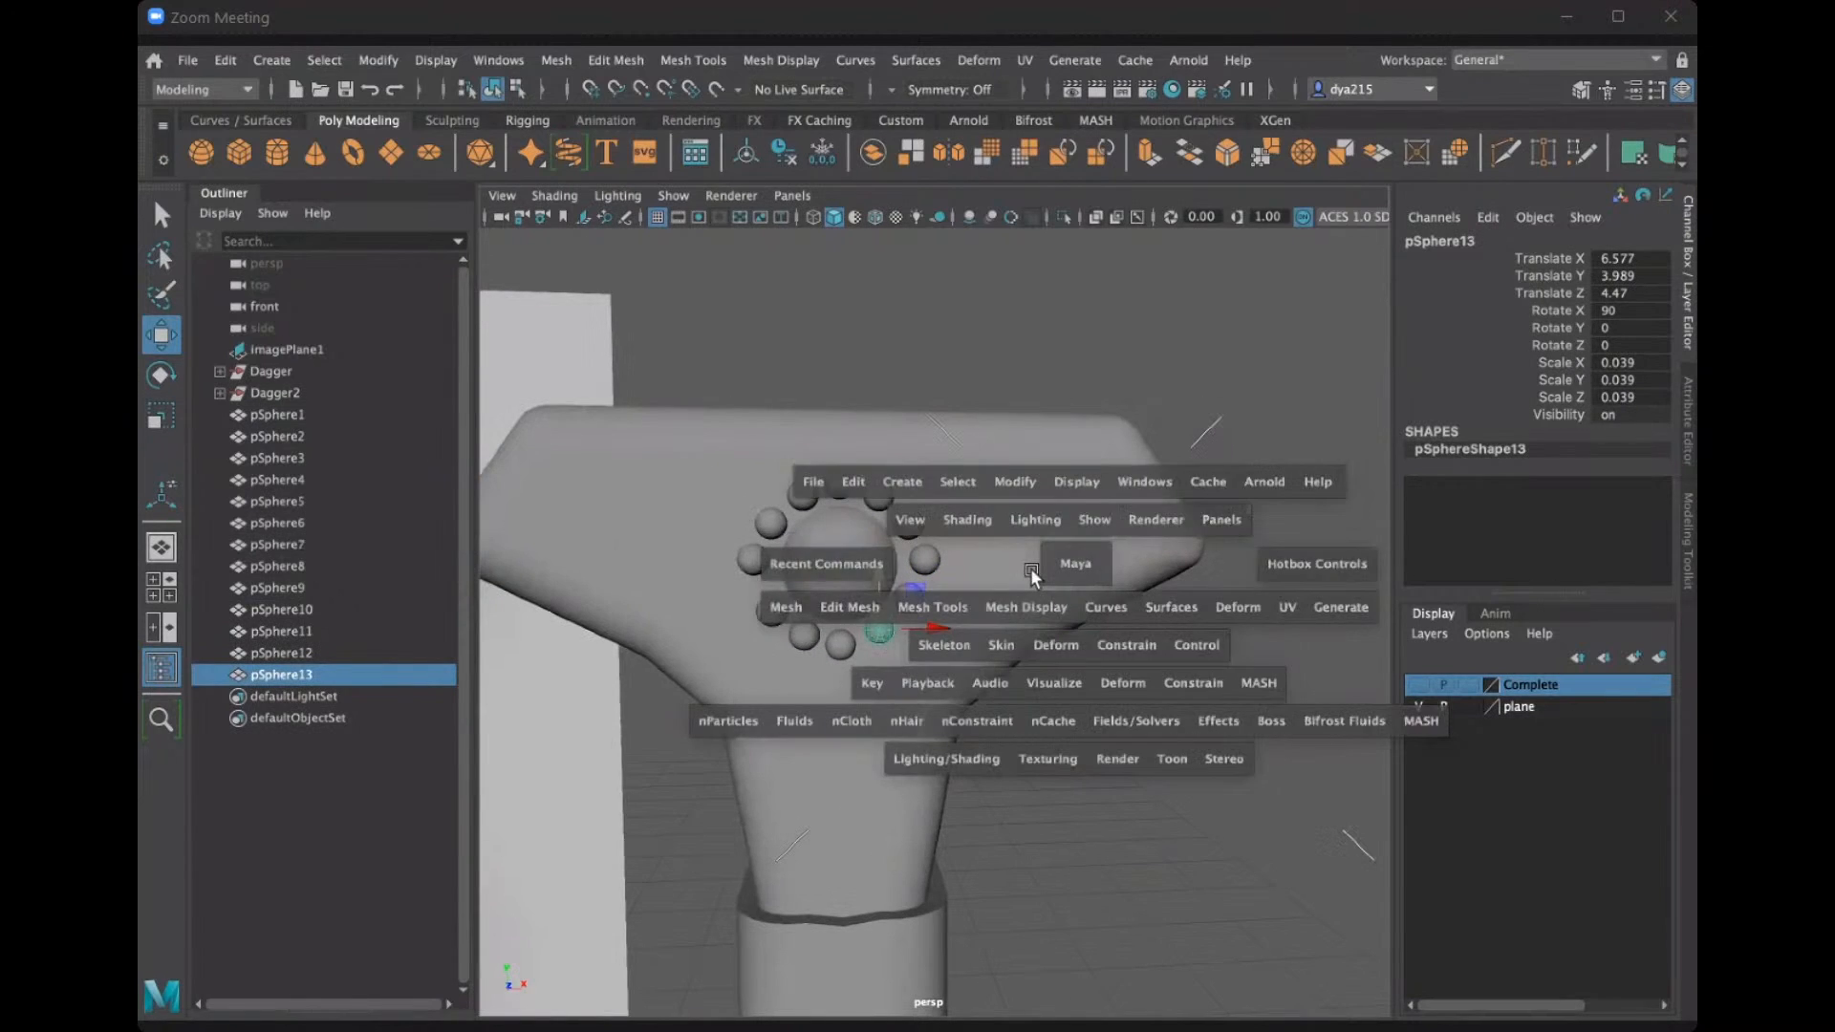
key(space)
key(space)
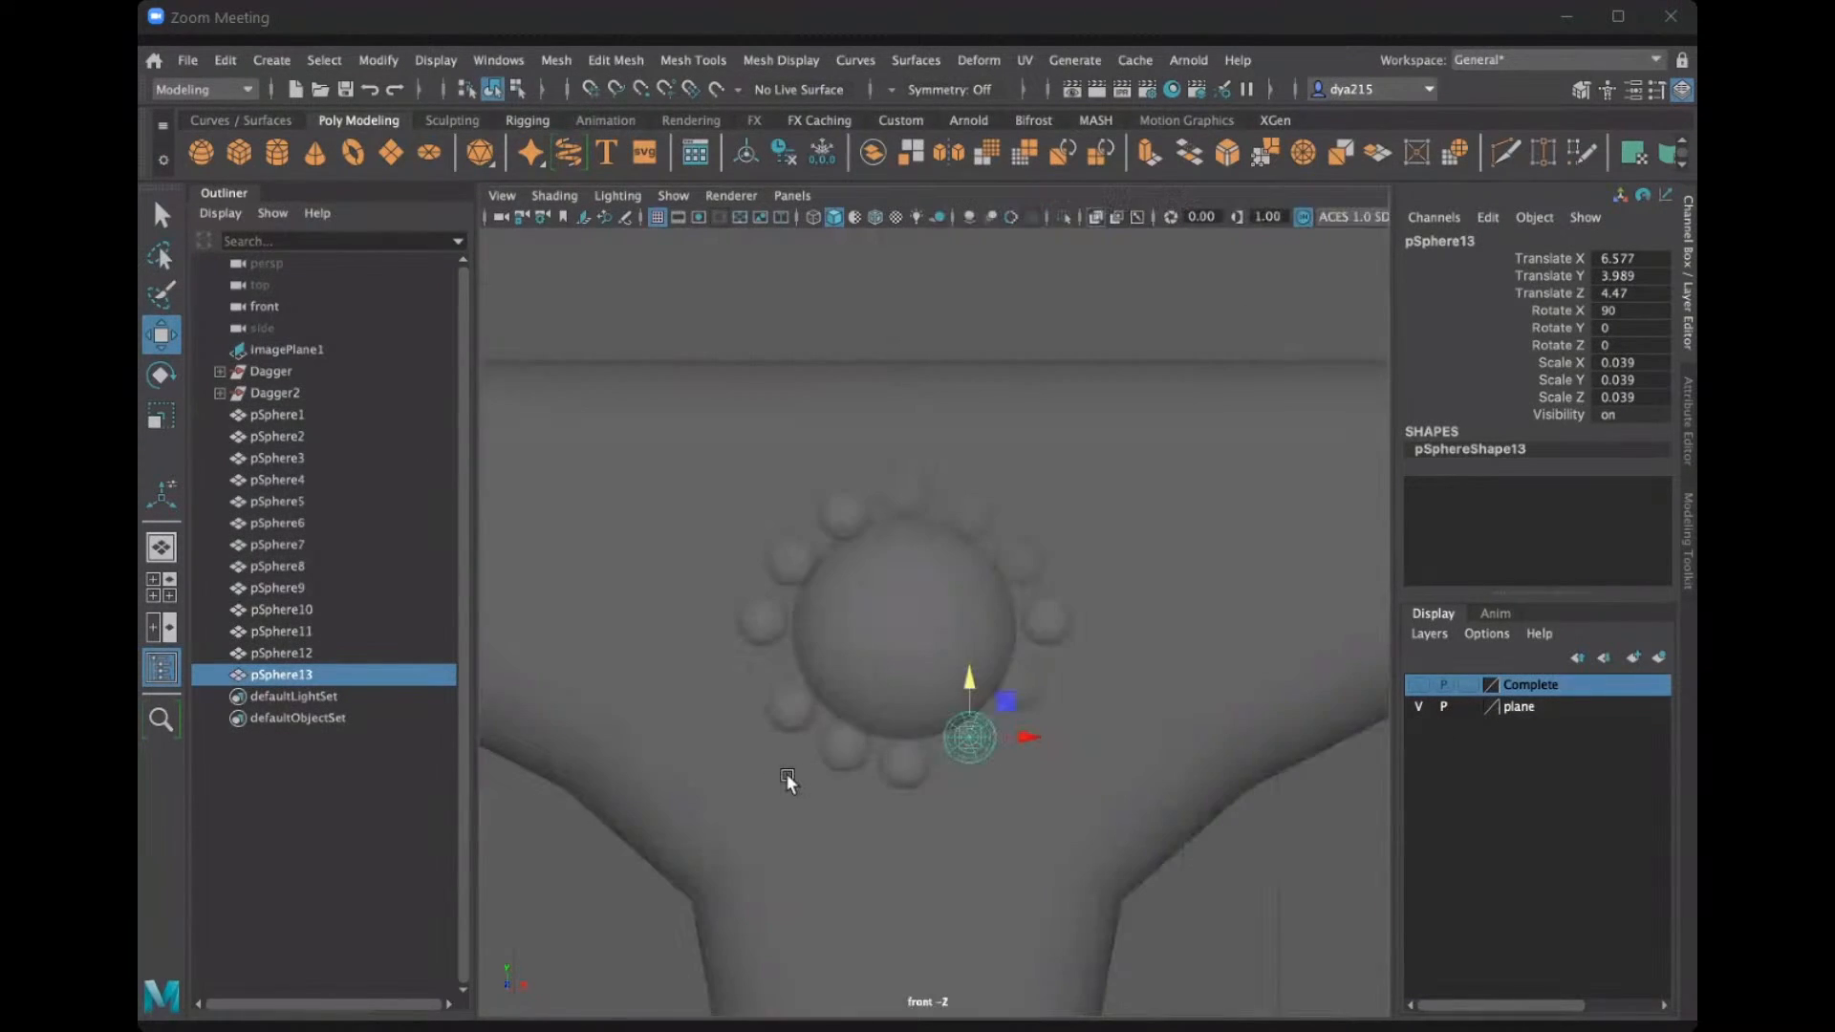
scroll(787, 774, down, 15)
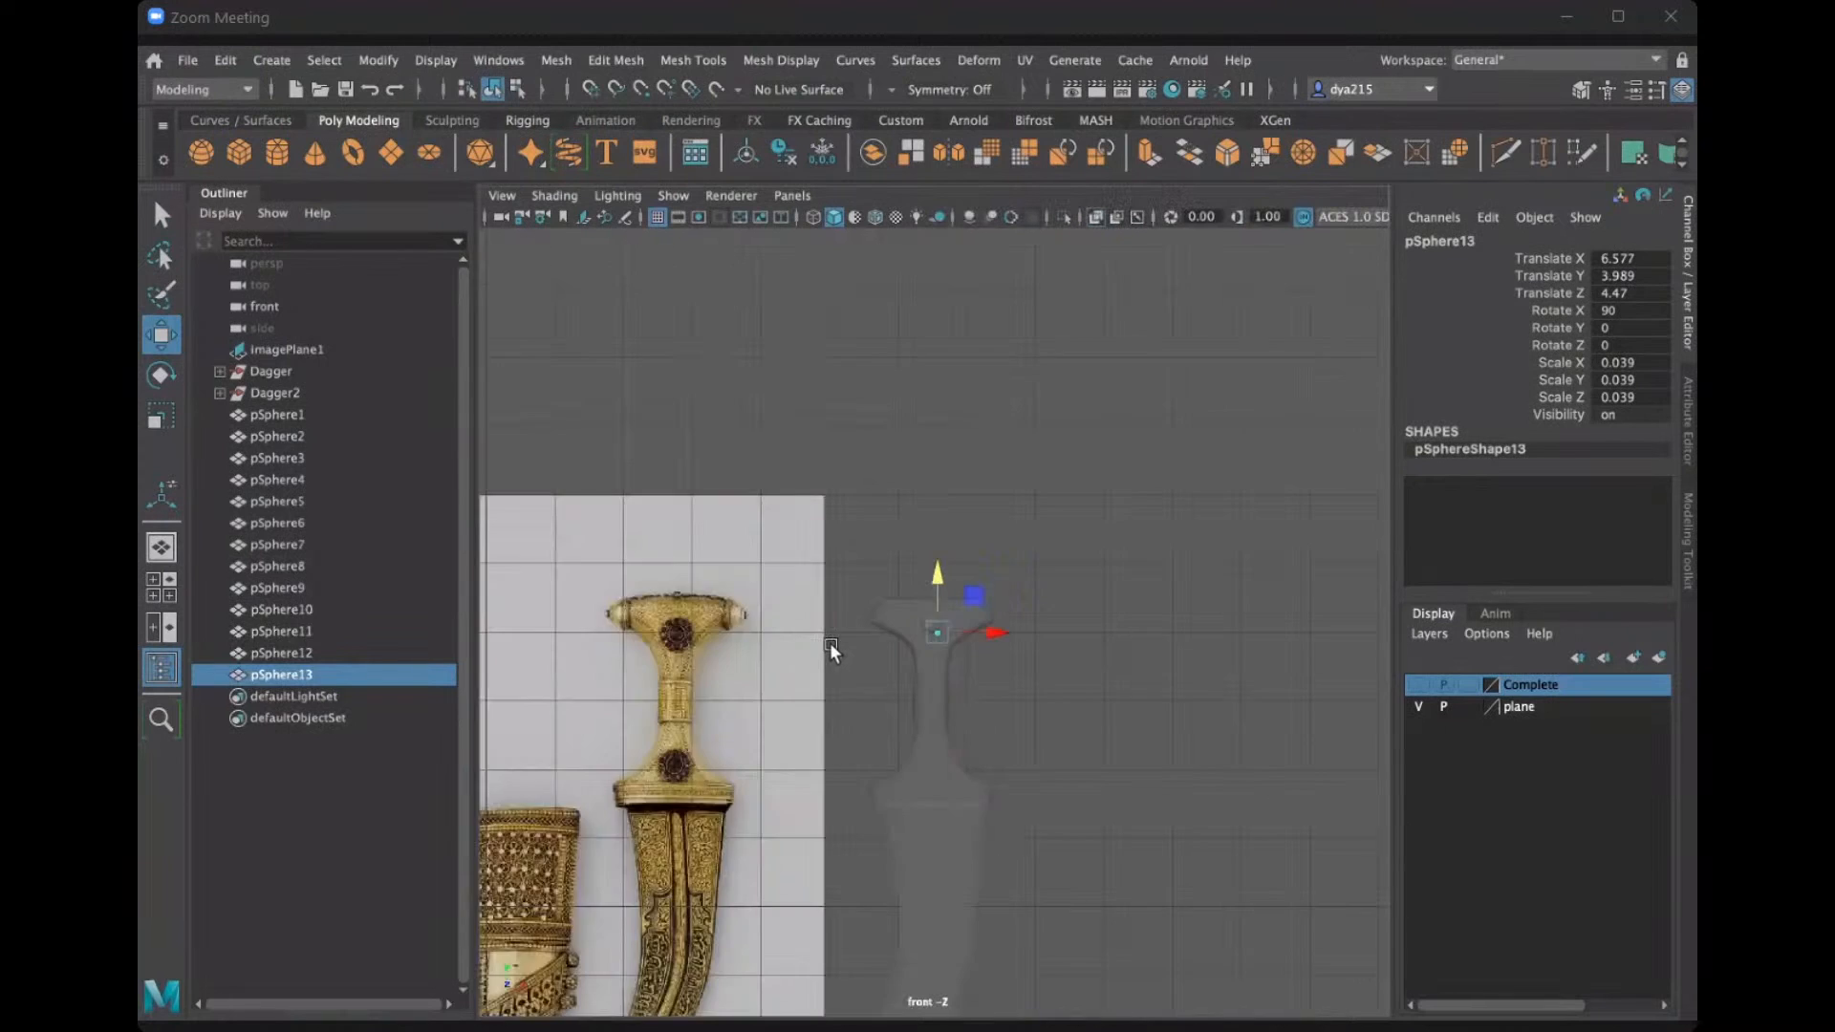
scroll(983, 621, up, 5)
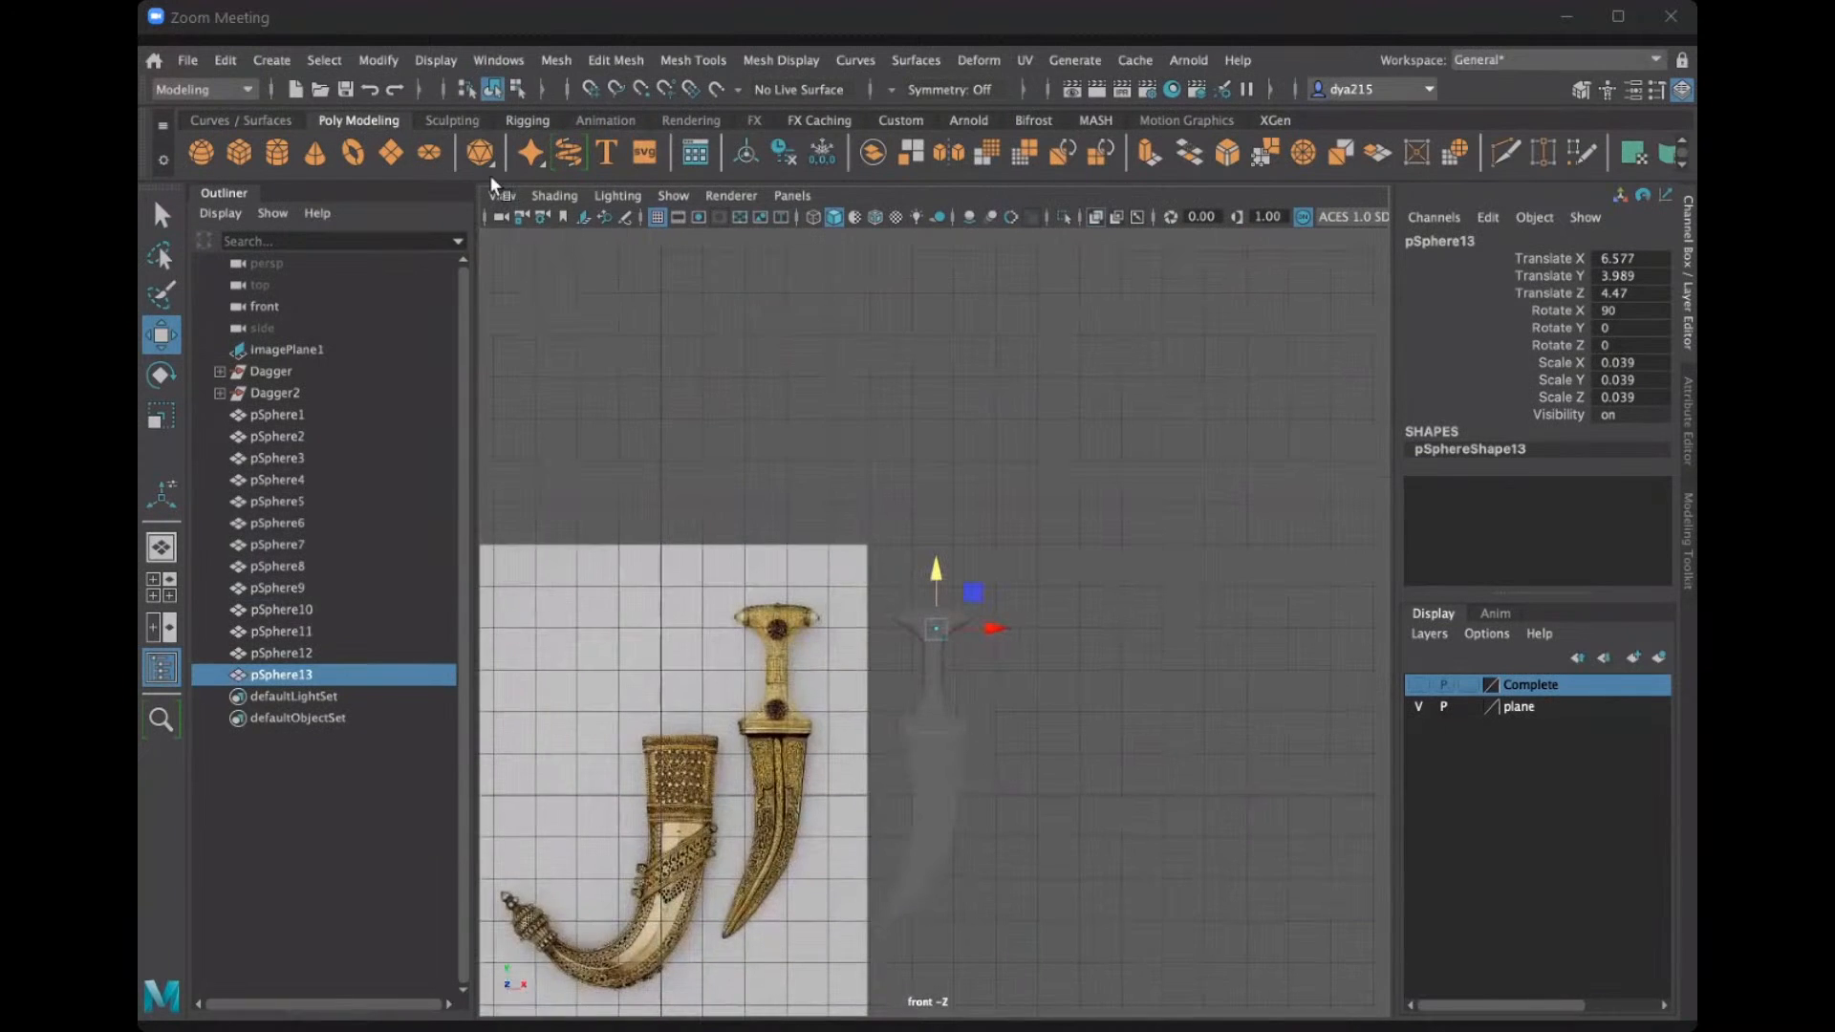
click(555, 195)
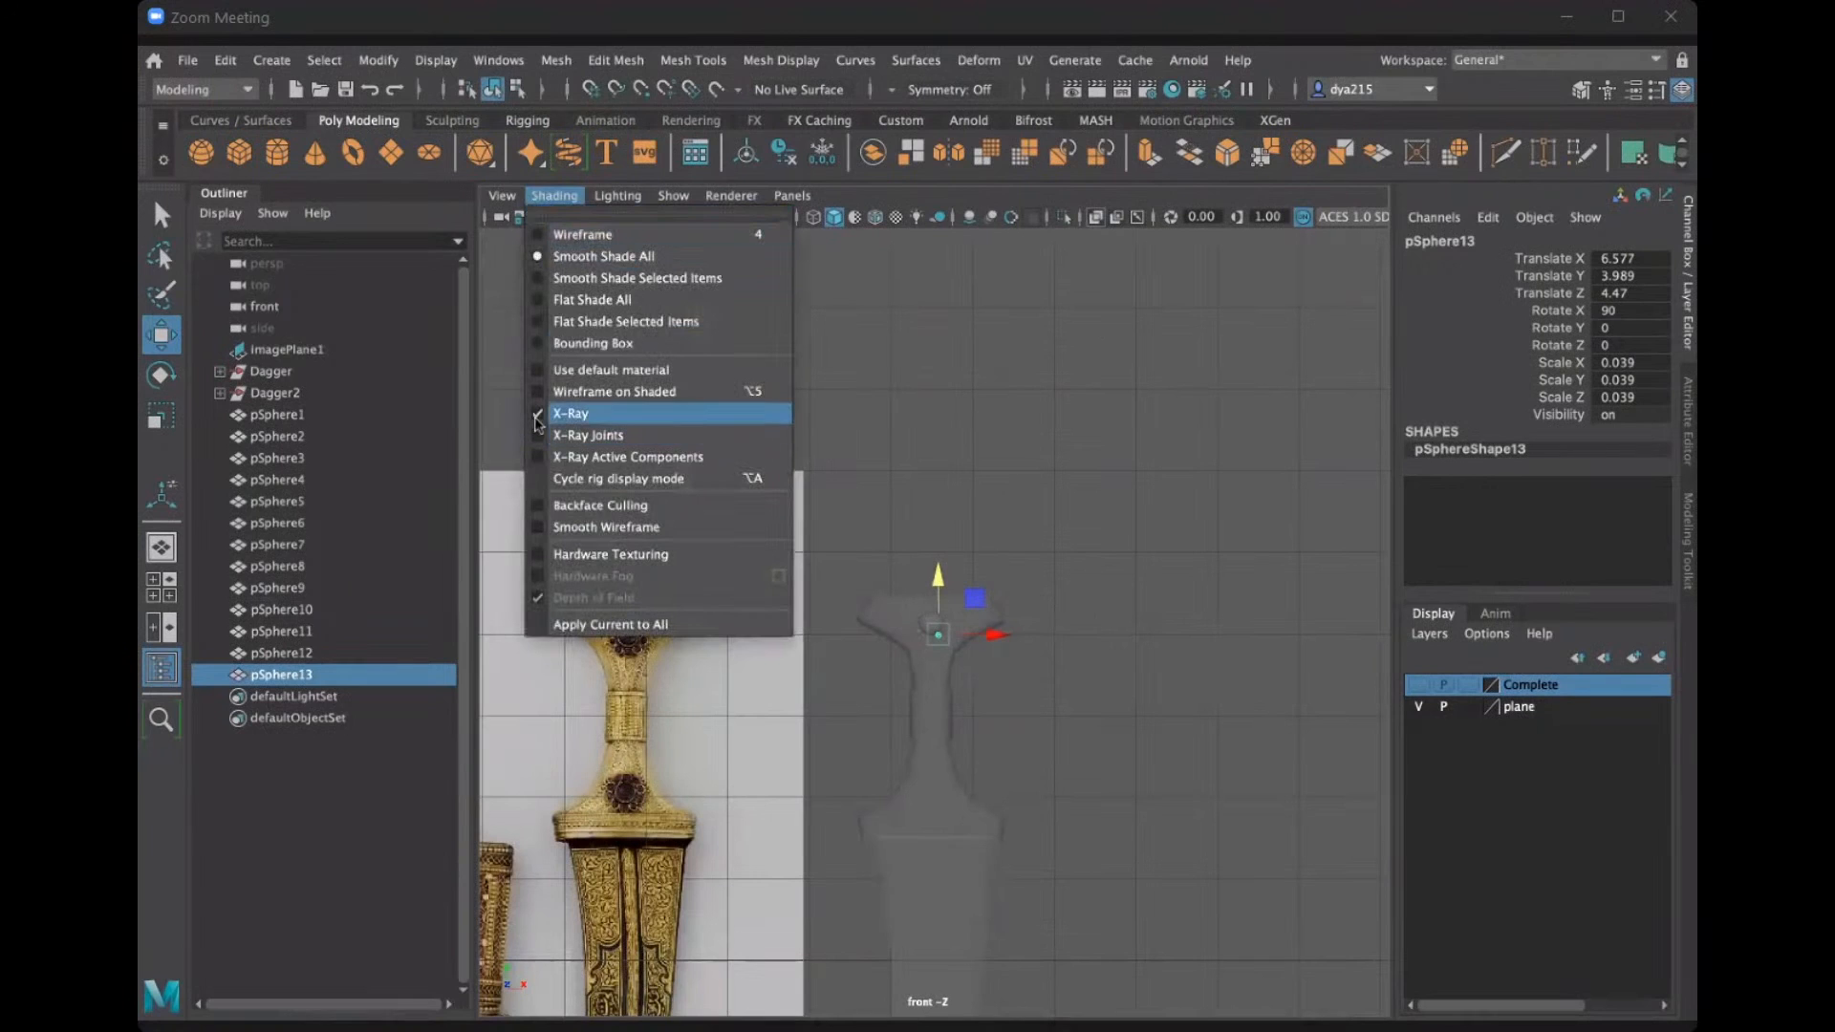
click(574, 414)
Compare the sphere ring on the modelled hilt with the round studs on the reference dagger.
scroll(996, 502, up, 10)
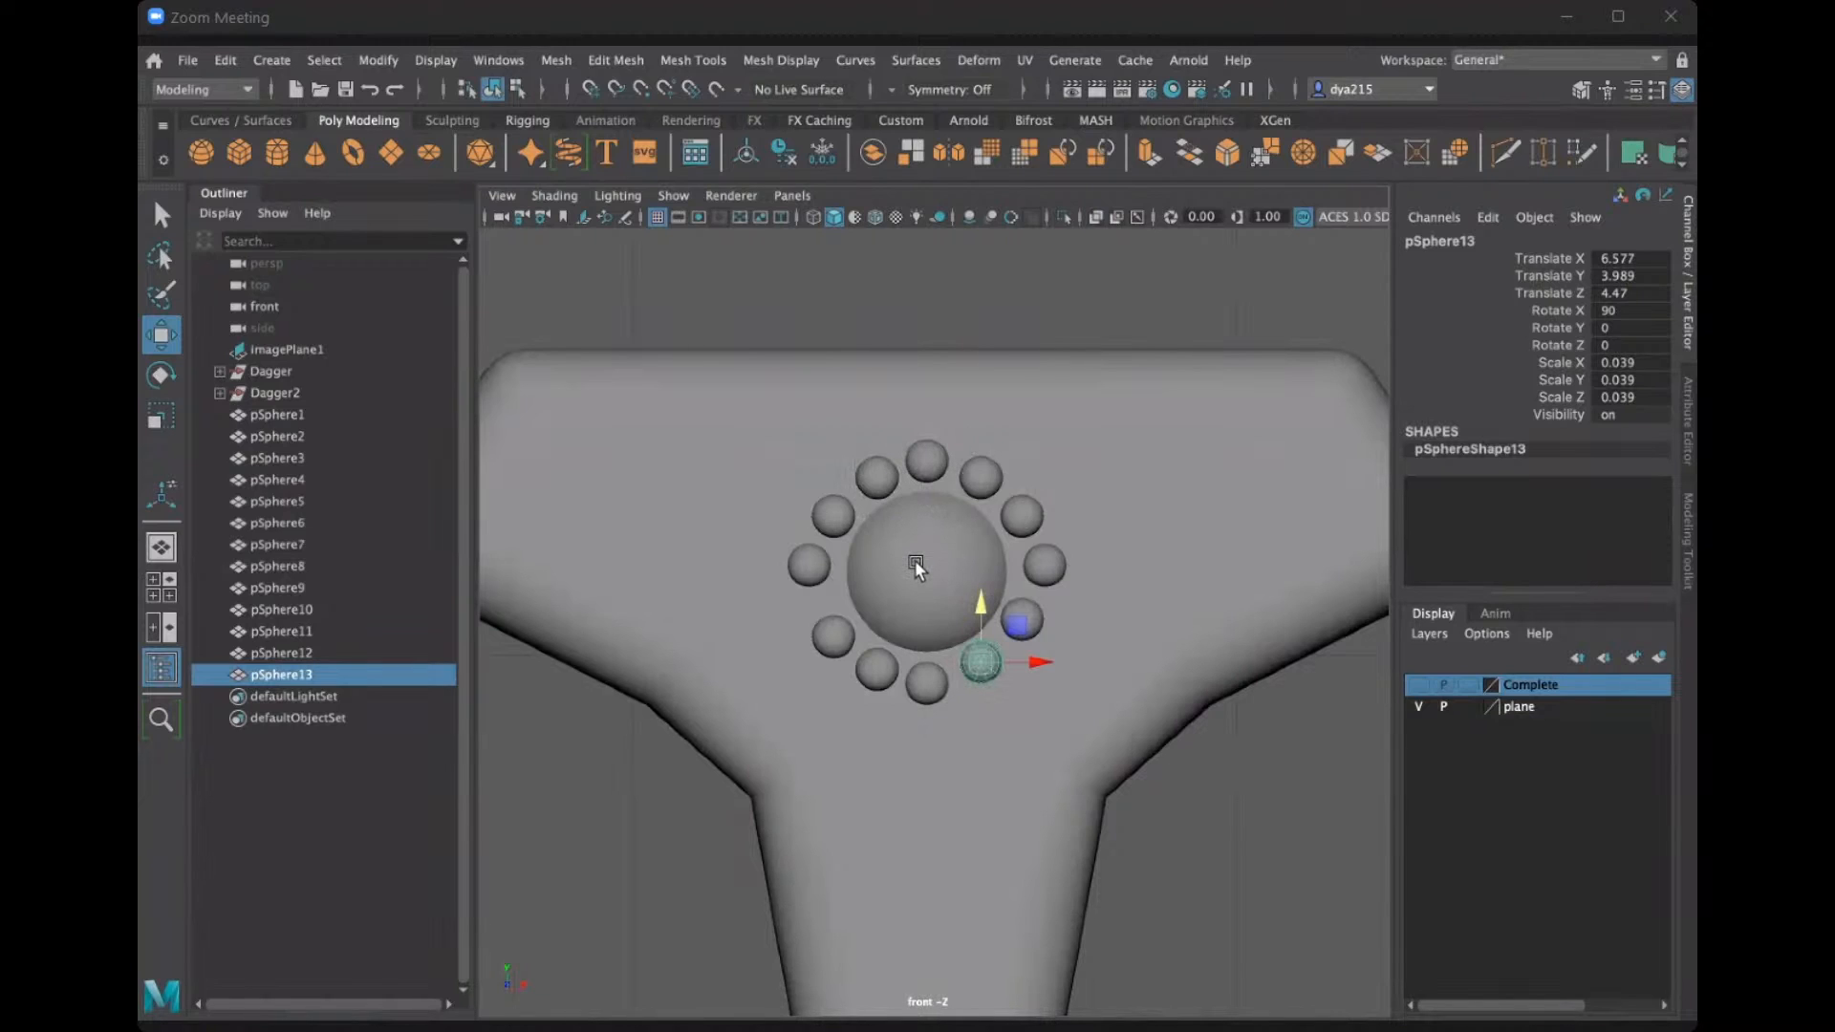
scroll(894, 545, down, 6)
scroll(888, 533, up, 4)
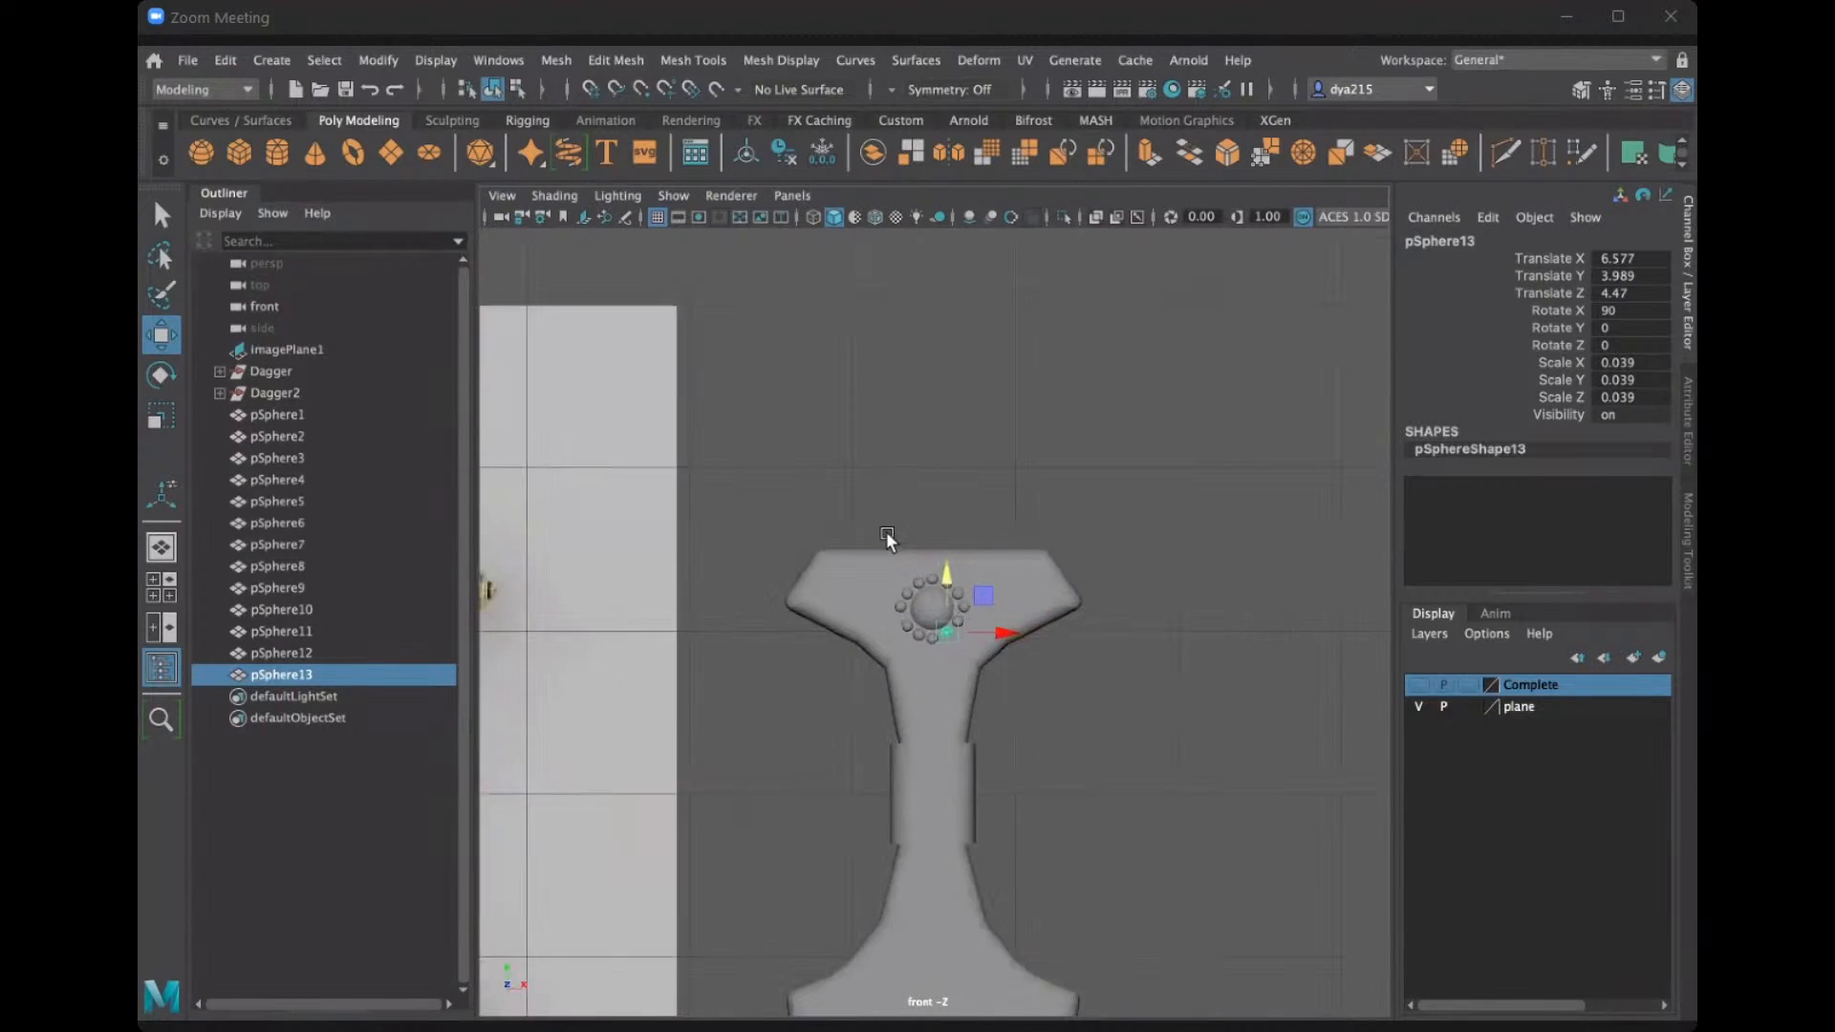
scroll(886, 527, up, 6)
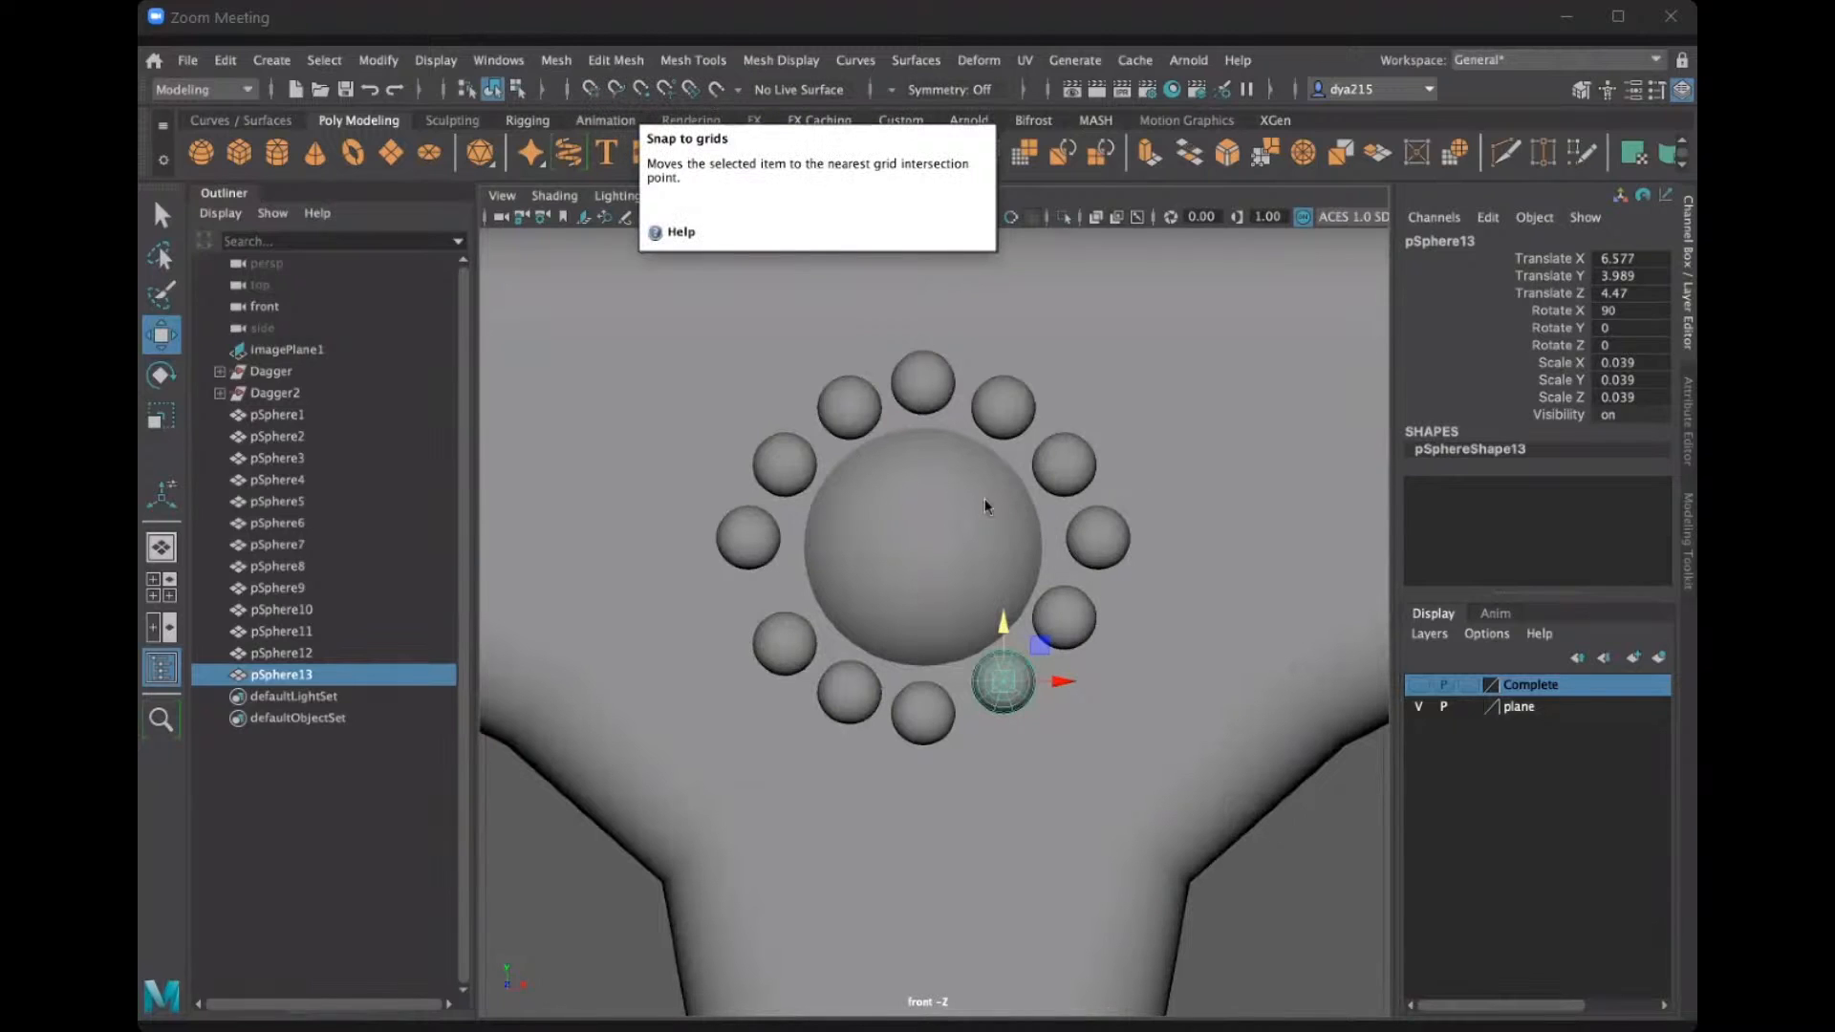
scroll(881, 590, down, 8)
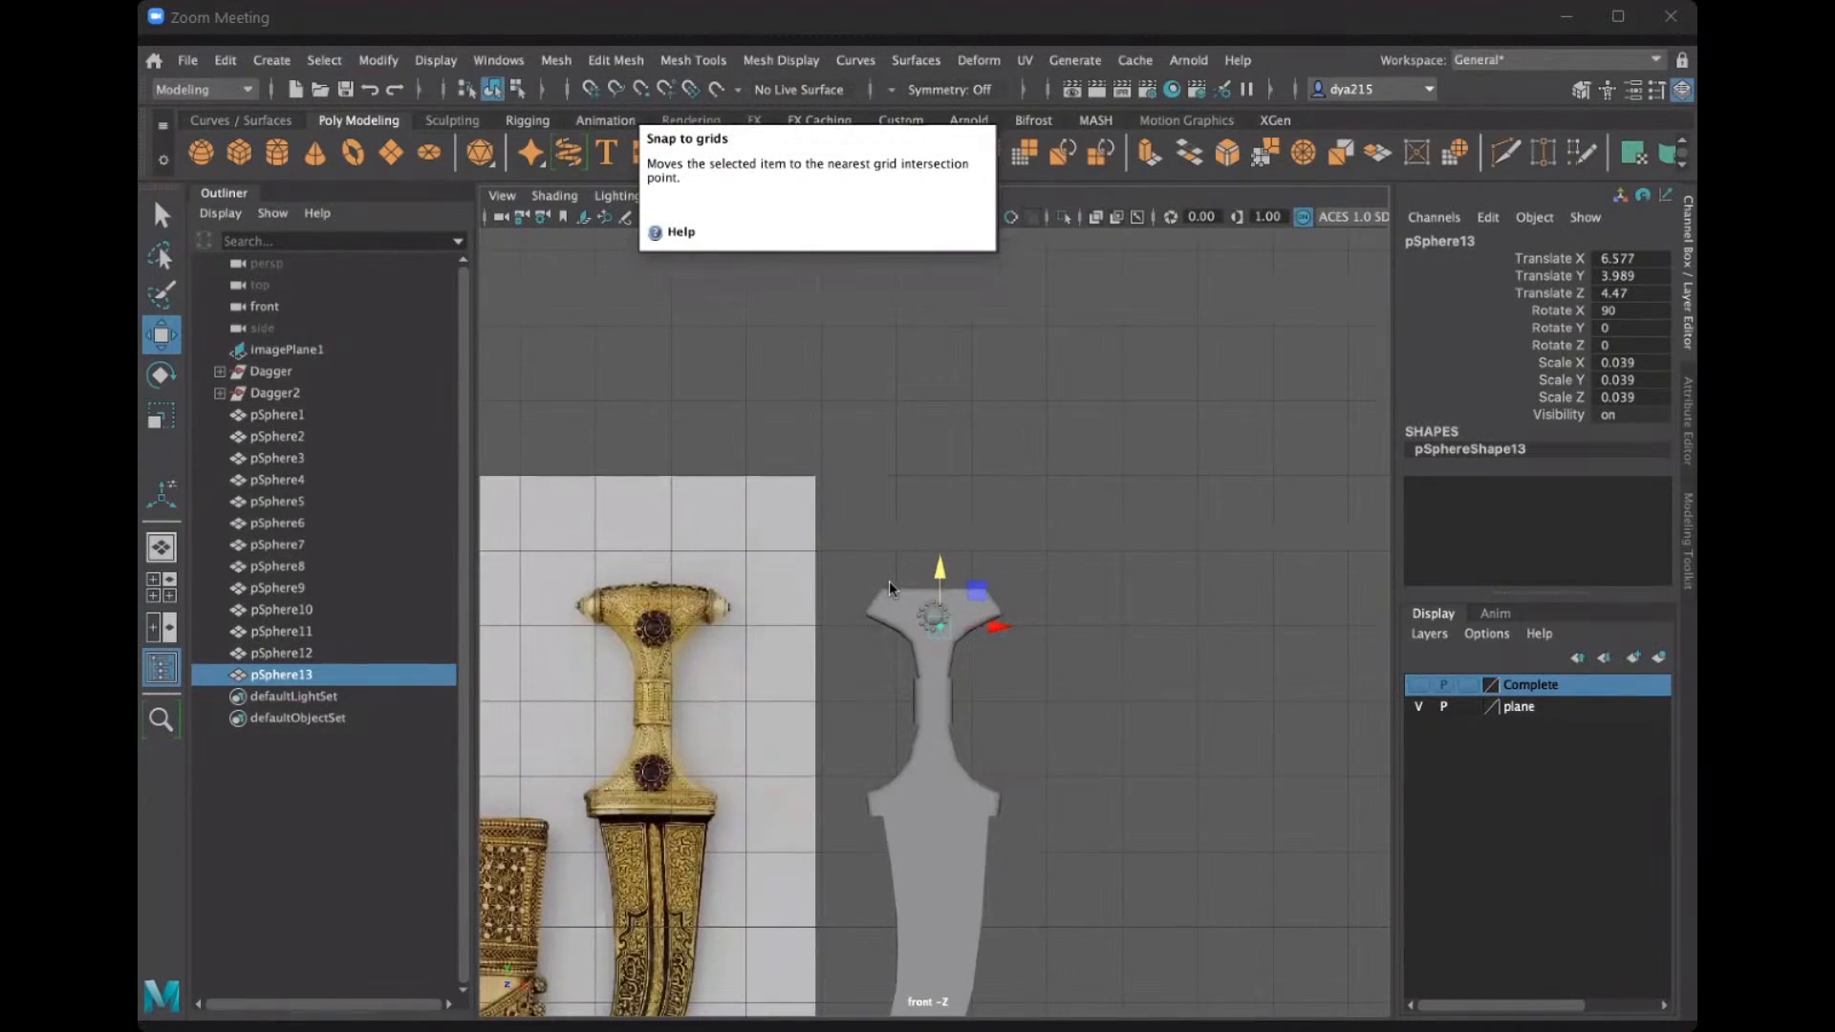
scroll(888, 581, up, 3)
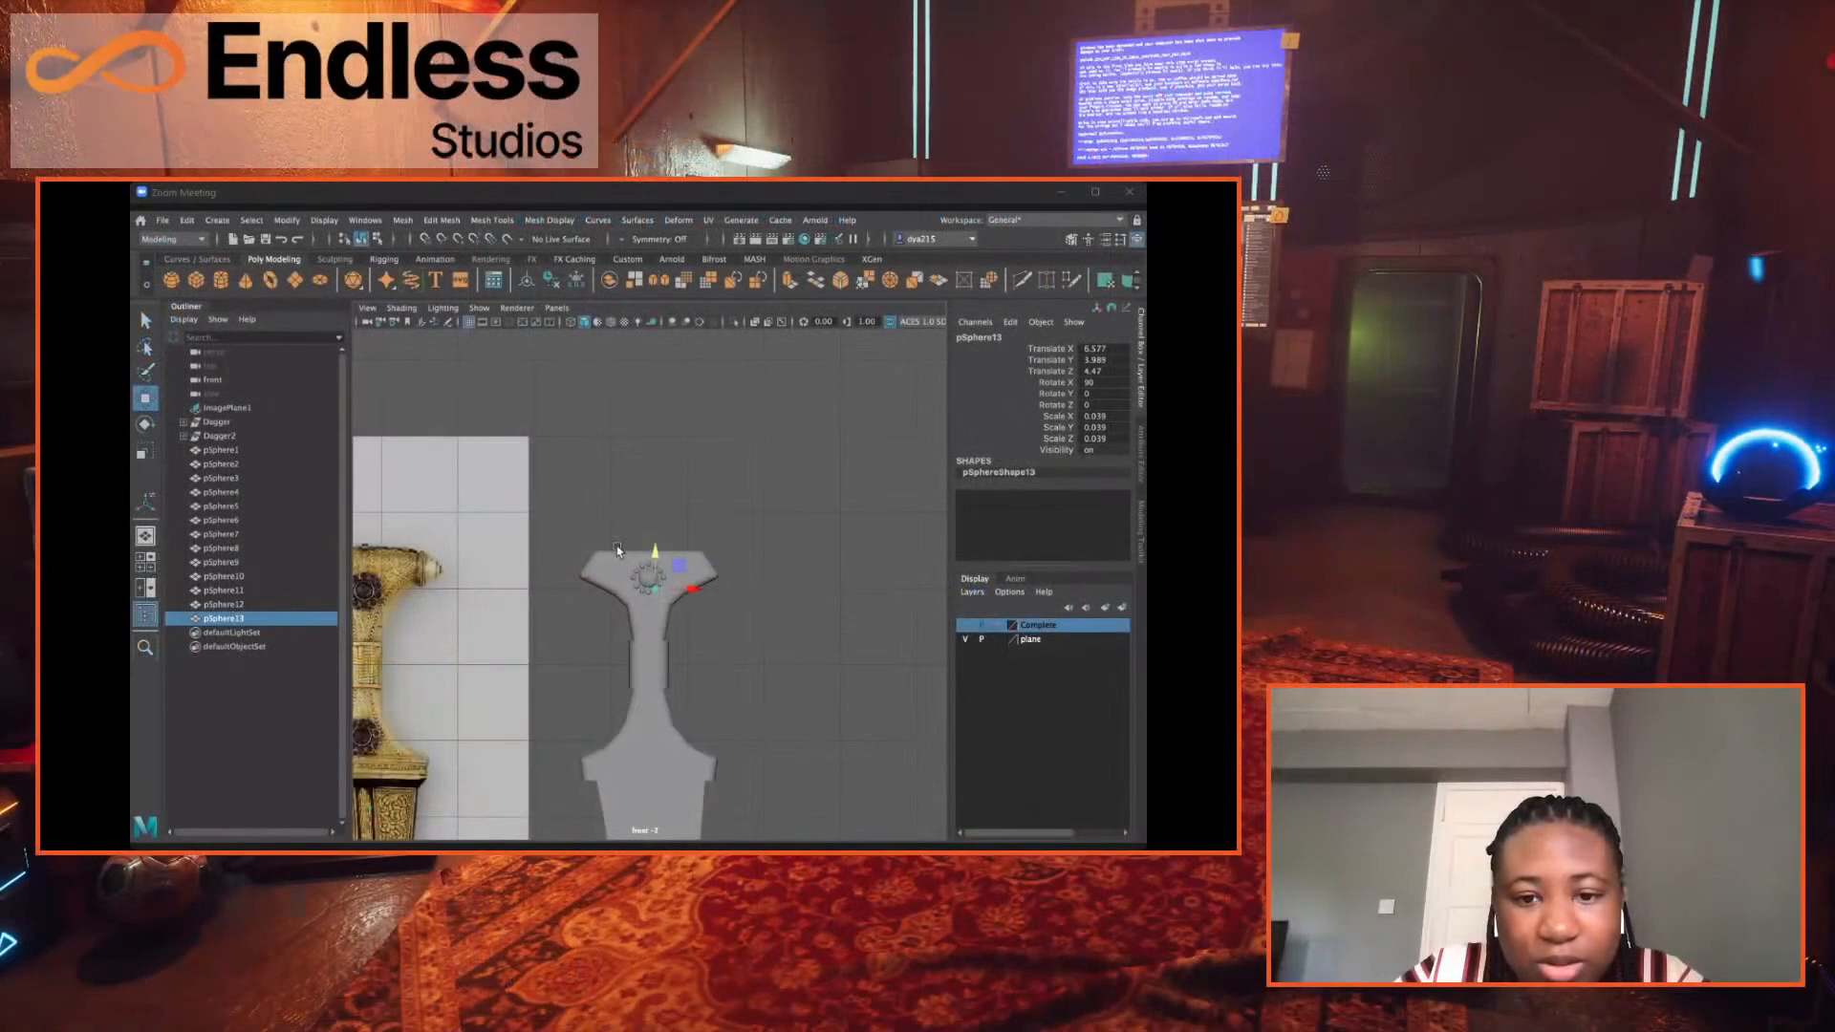
scroll(869, 521, up, 4)
scroll(607, 521, up, 6)
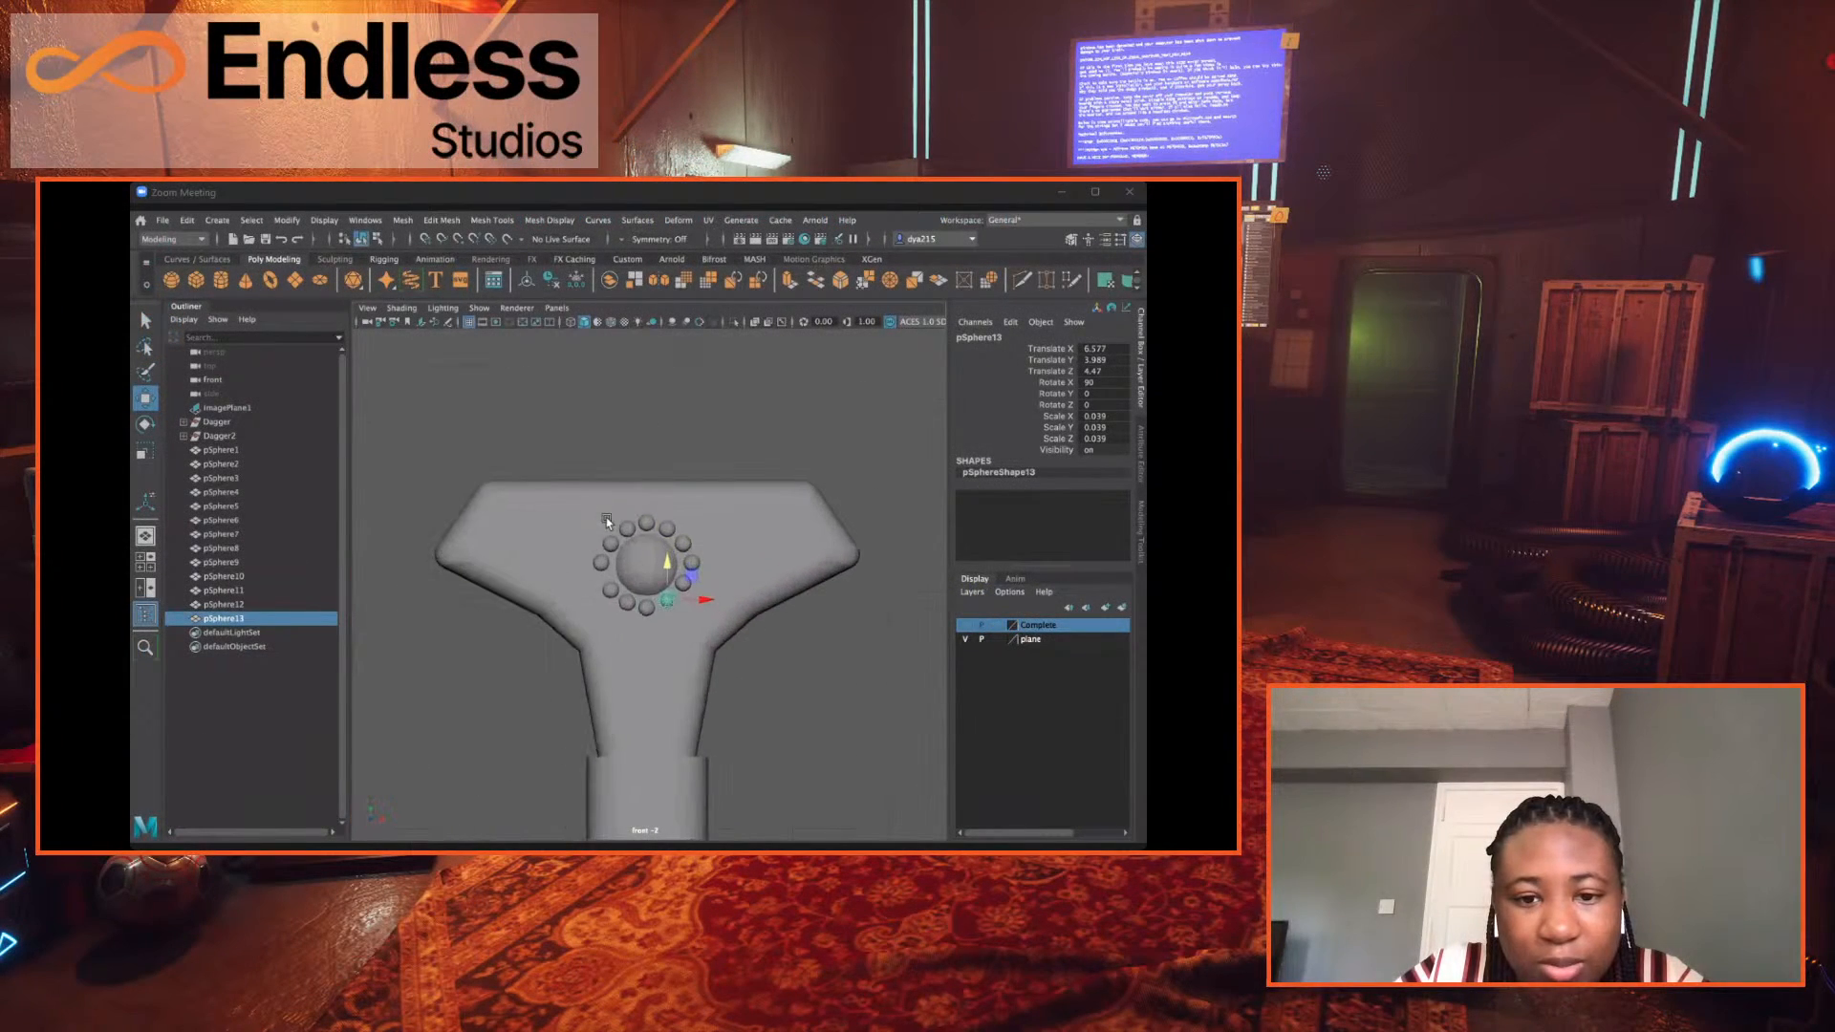
Try to shift the top small sphere sideways using grid and curve snapping, undoing the moves.
click(644, 507)
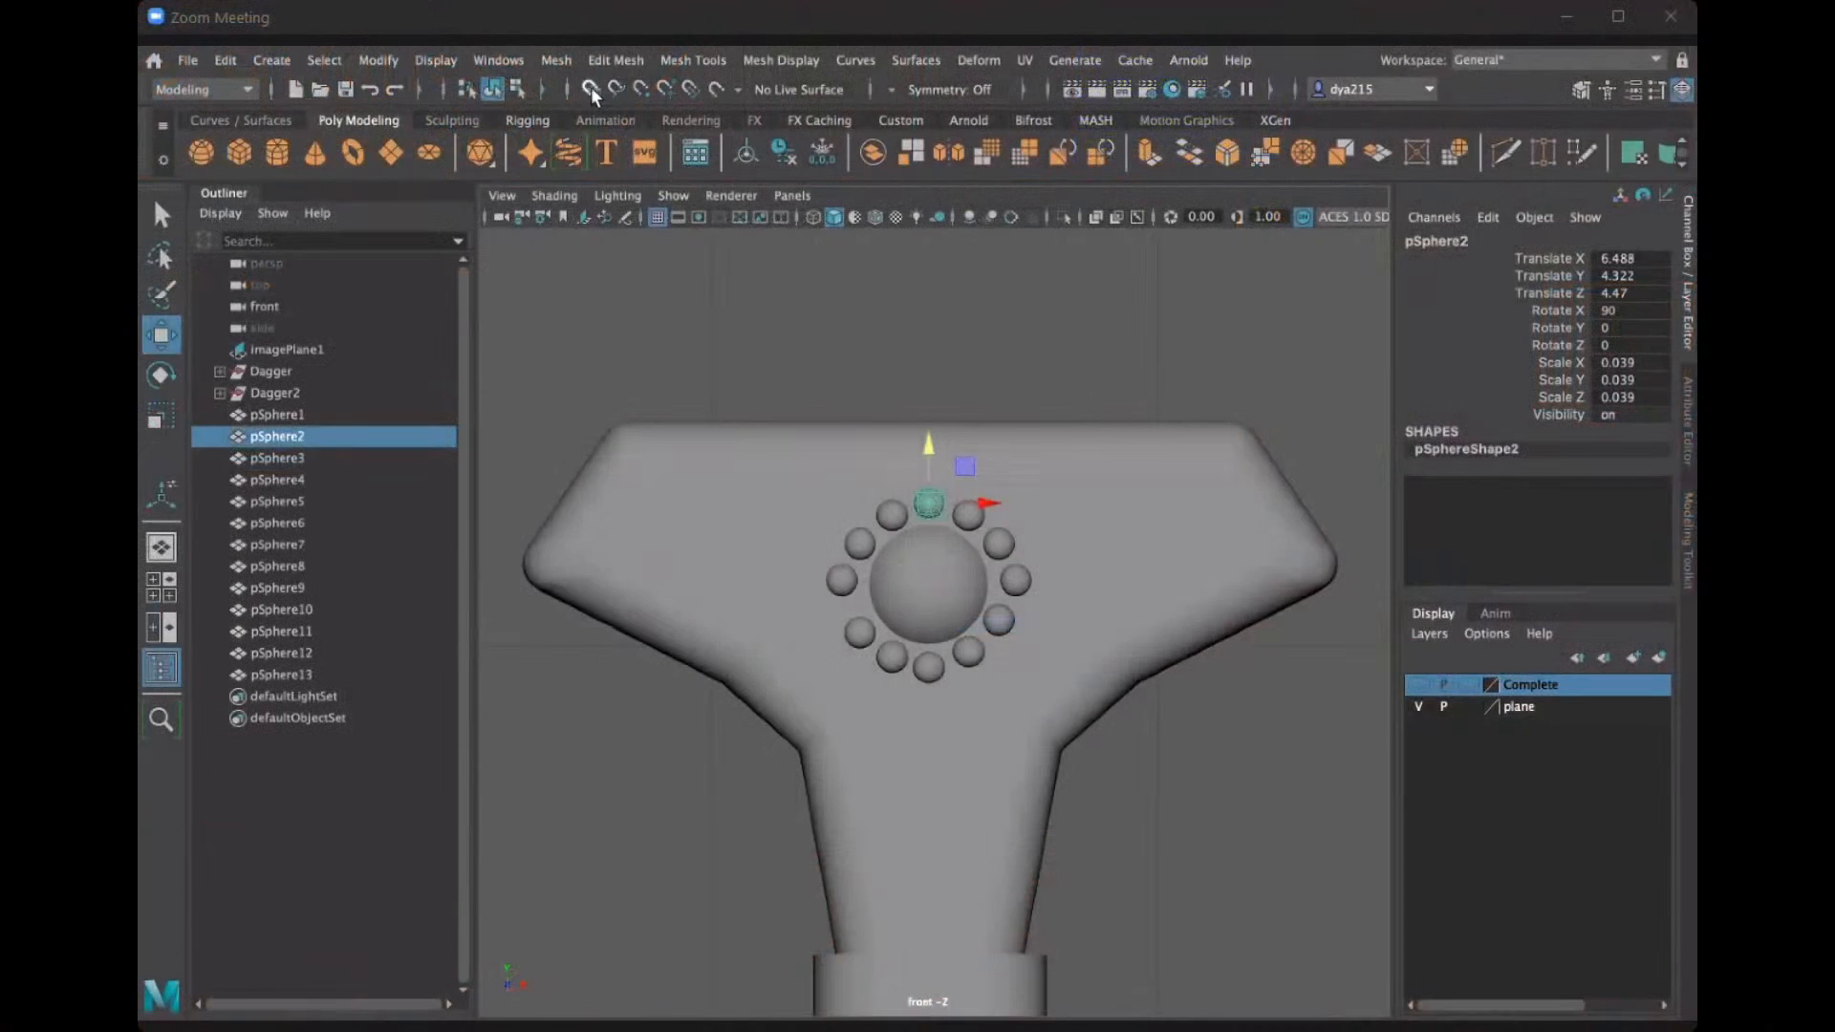
mouse_move(972, 502)
mouse_down()
mouse_move(881, 490)
mouse_move(949, 497)
mouse_up()
mouse_move(949, 497)
middle_down()
mouse_move(801, 501)
mouse_move(971, 510)
middle_up()
key(ctrl+z)
click(589, 90)
drag(985, 512, 1007, 511)
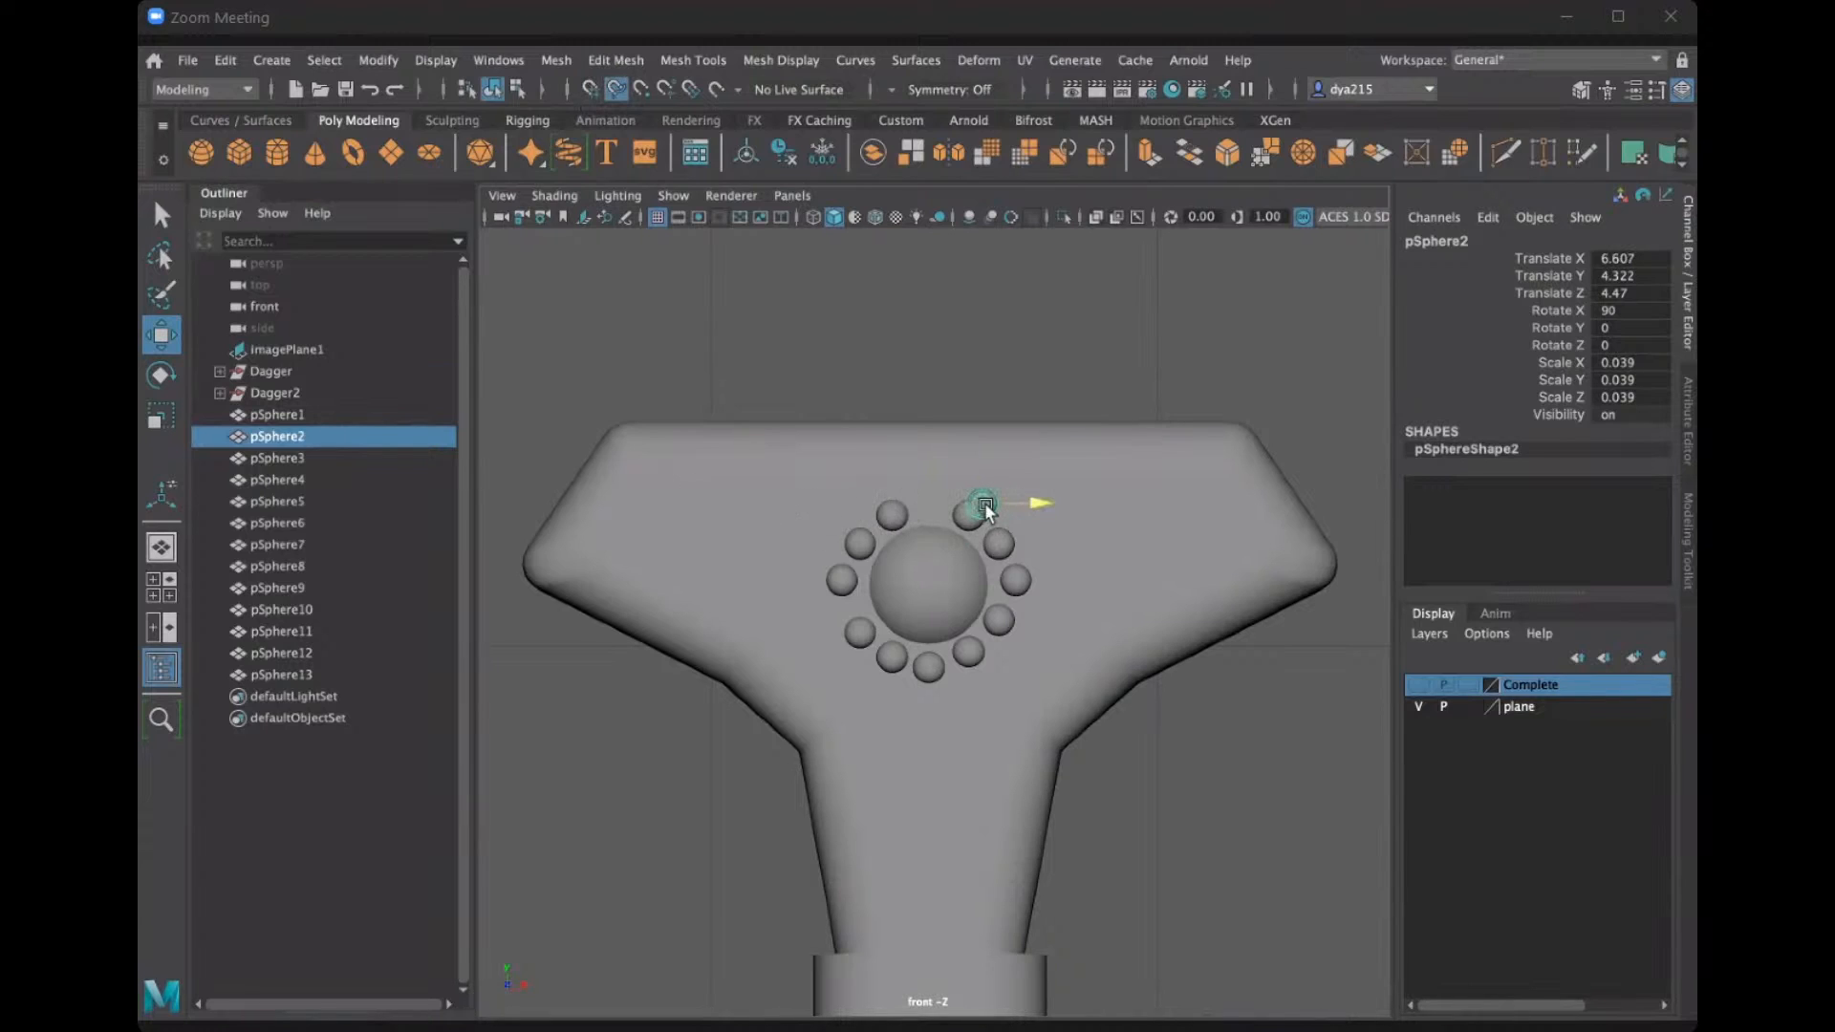
key(ctrl+z)
click(628, 85)
mouse_move(986, 504)
mouse_down()
mouse_move(899, 498)
mouse_move(1019, 512)
mouse_move(970, 511)
mouse_up()
click(975, 521)
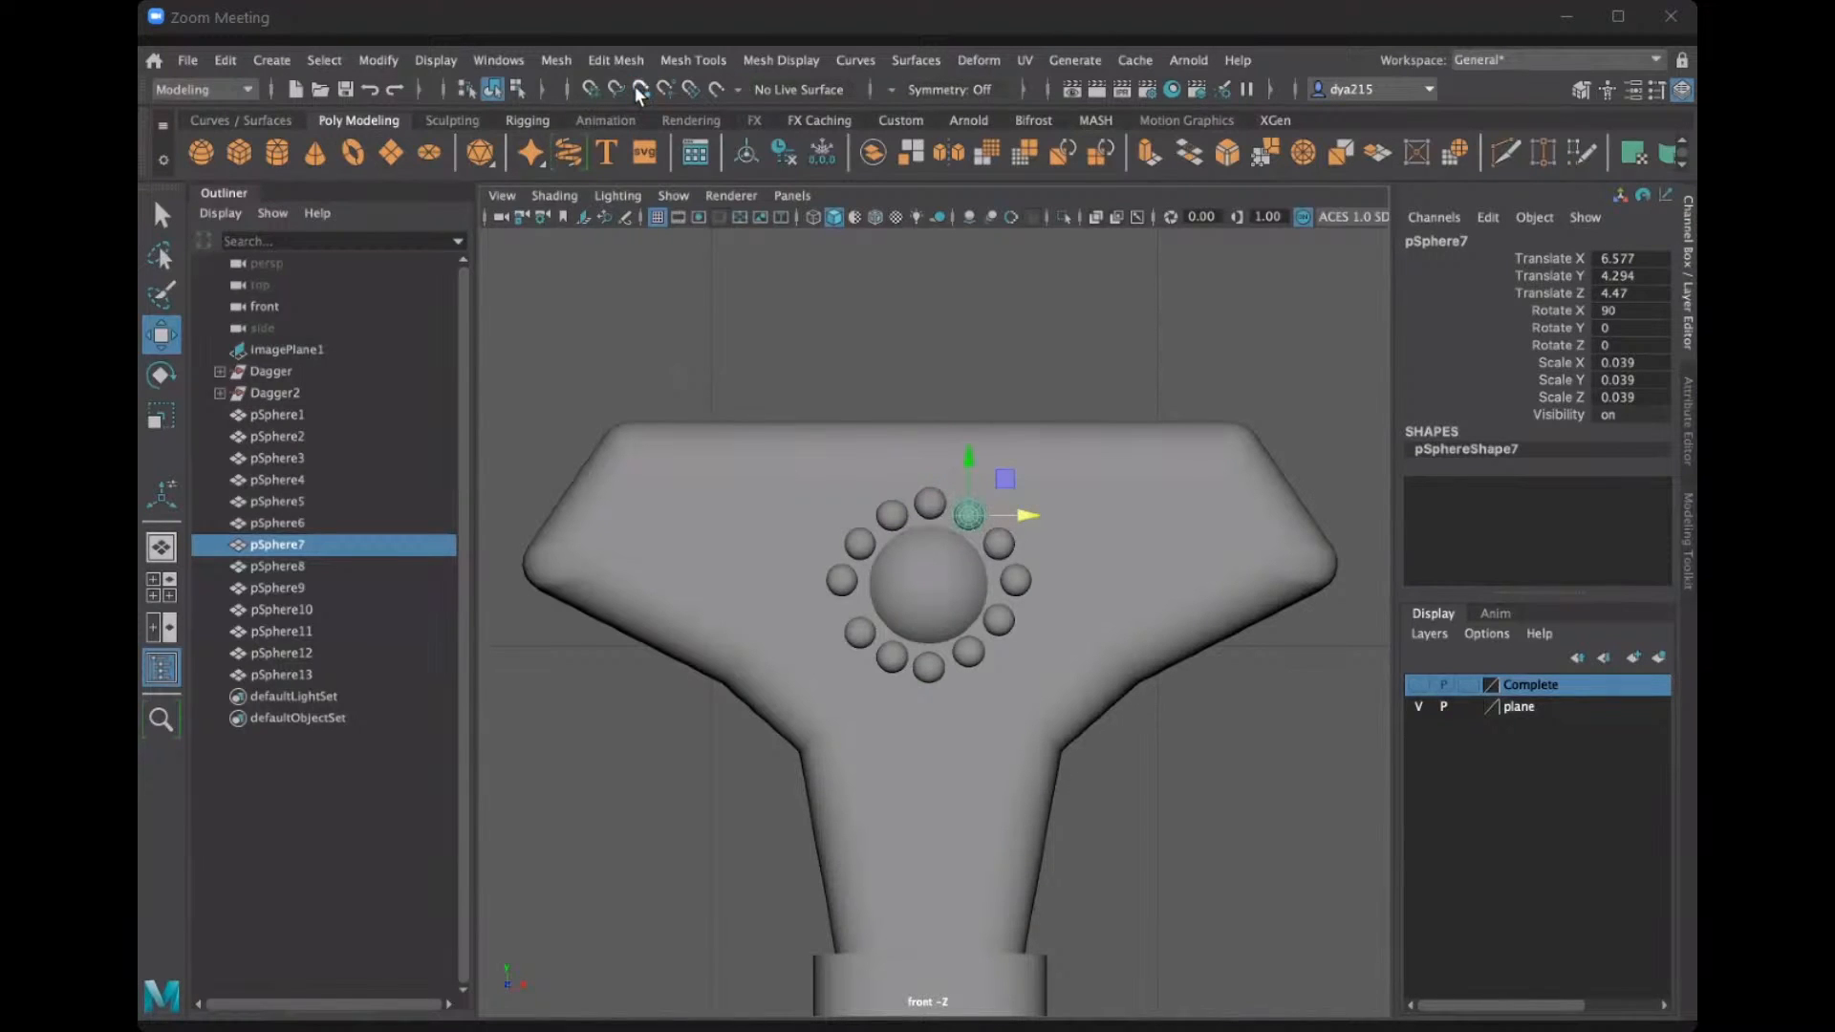
Lower the leftmost and rightmost small spheres of the ring to Y 4.139 with point snapping.
scroll(876, 468, down, 6)
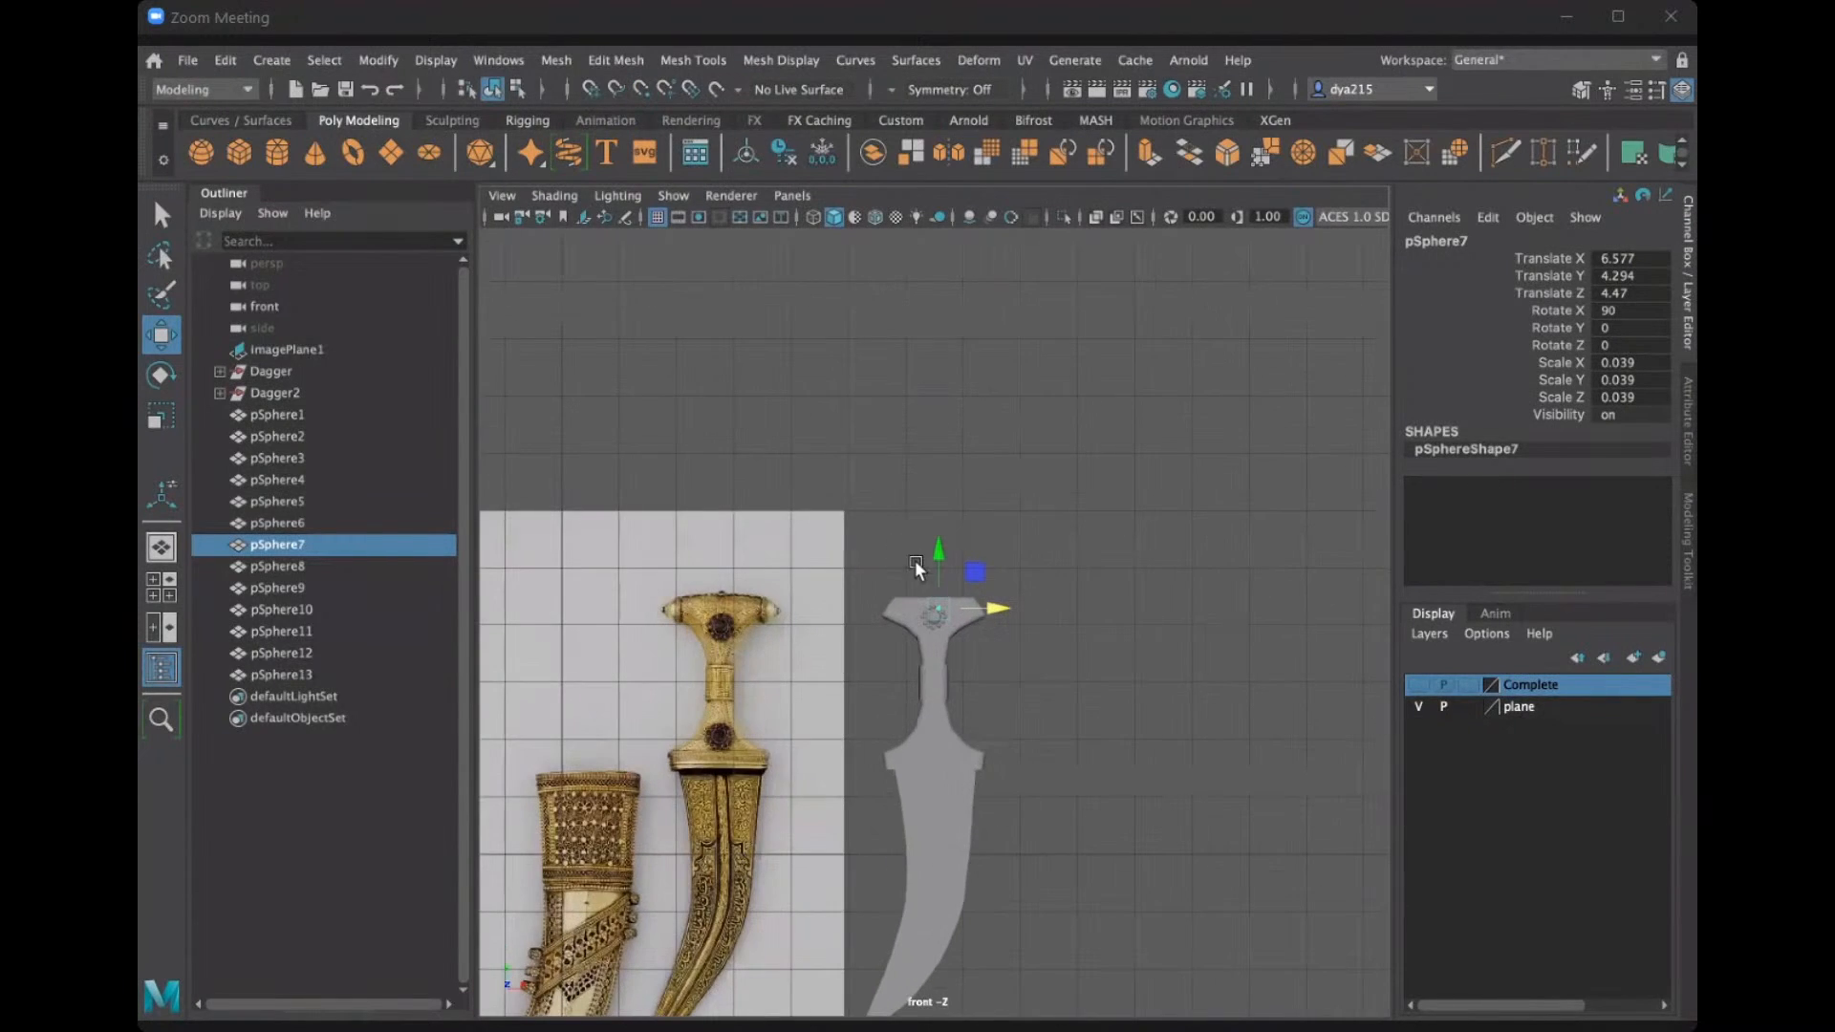
scroll(943, 451, up, 5)
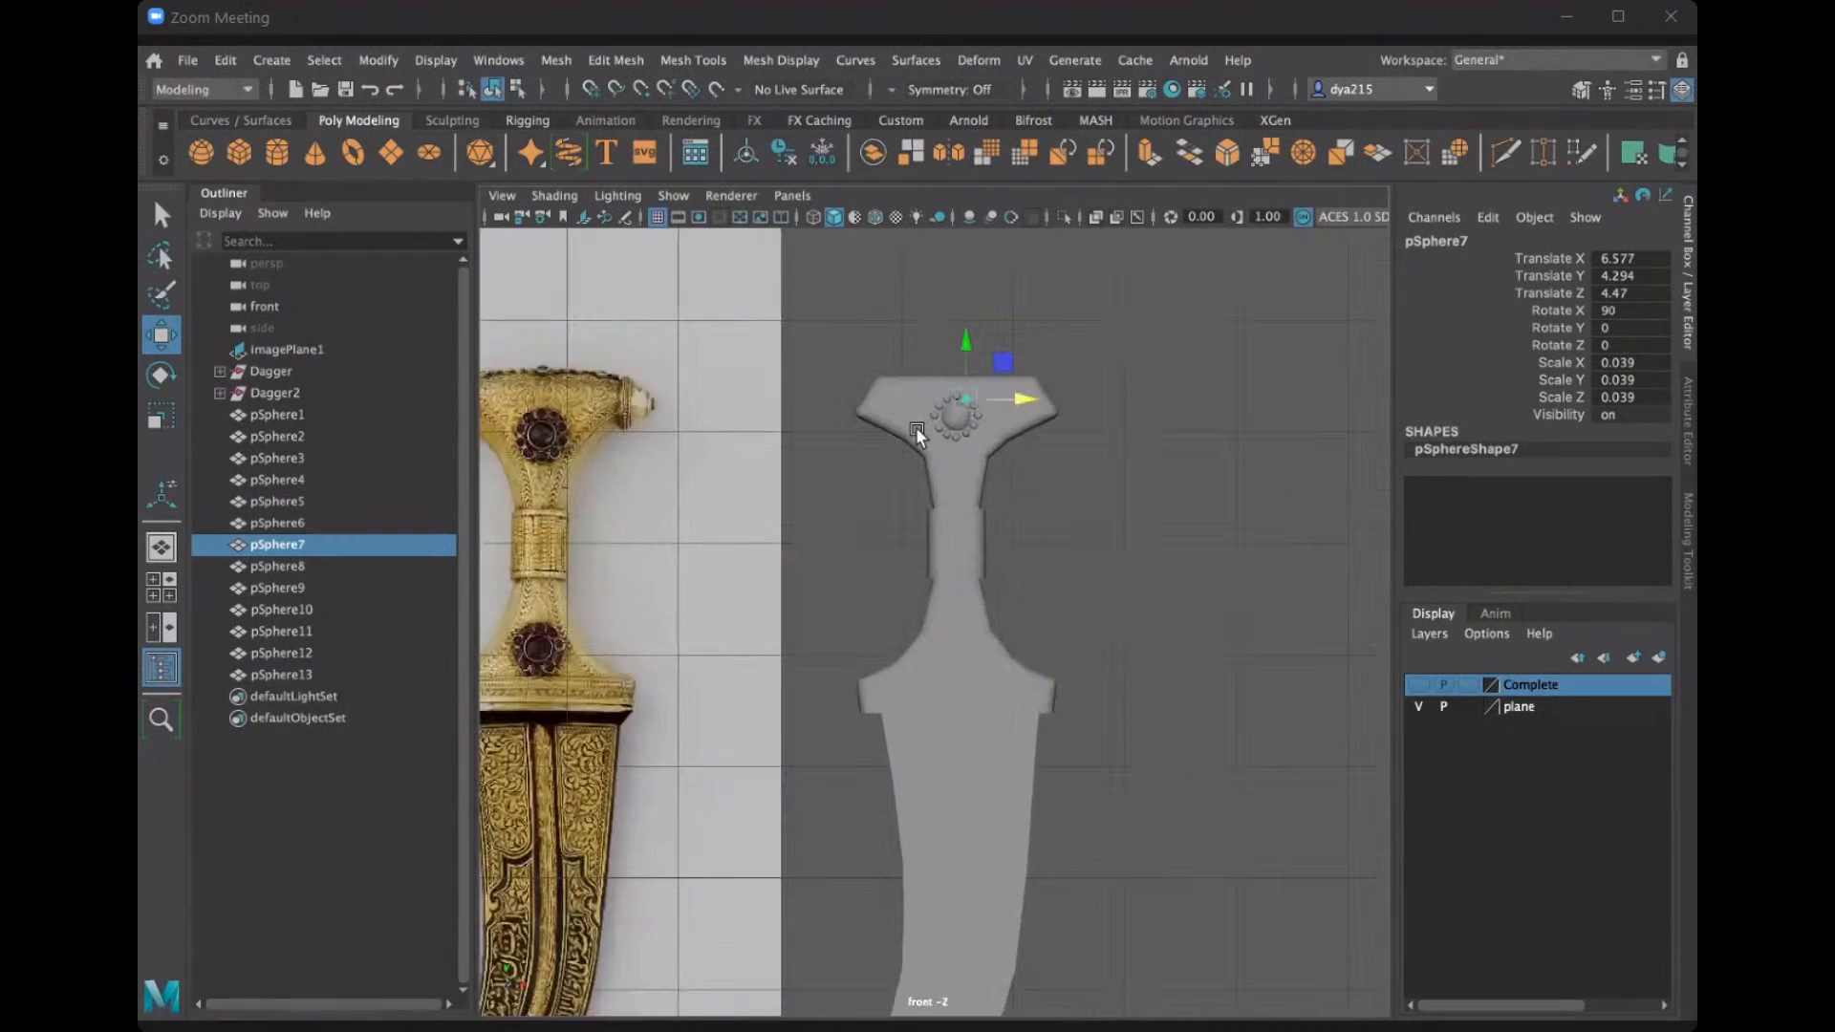
scroll(915, 426, up, 10)
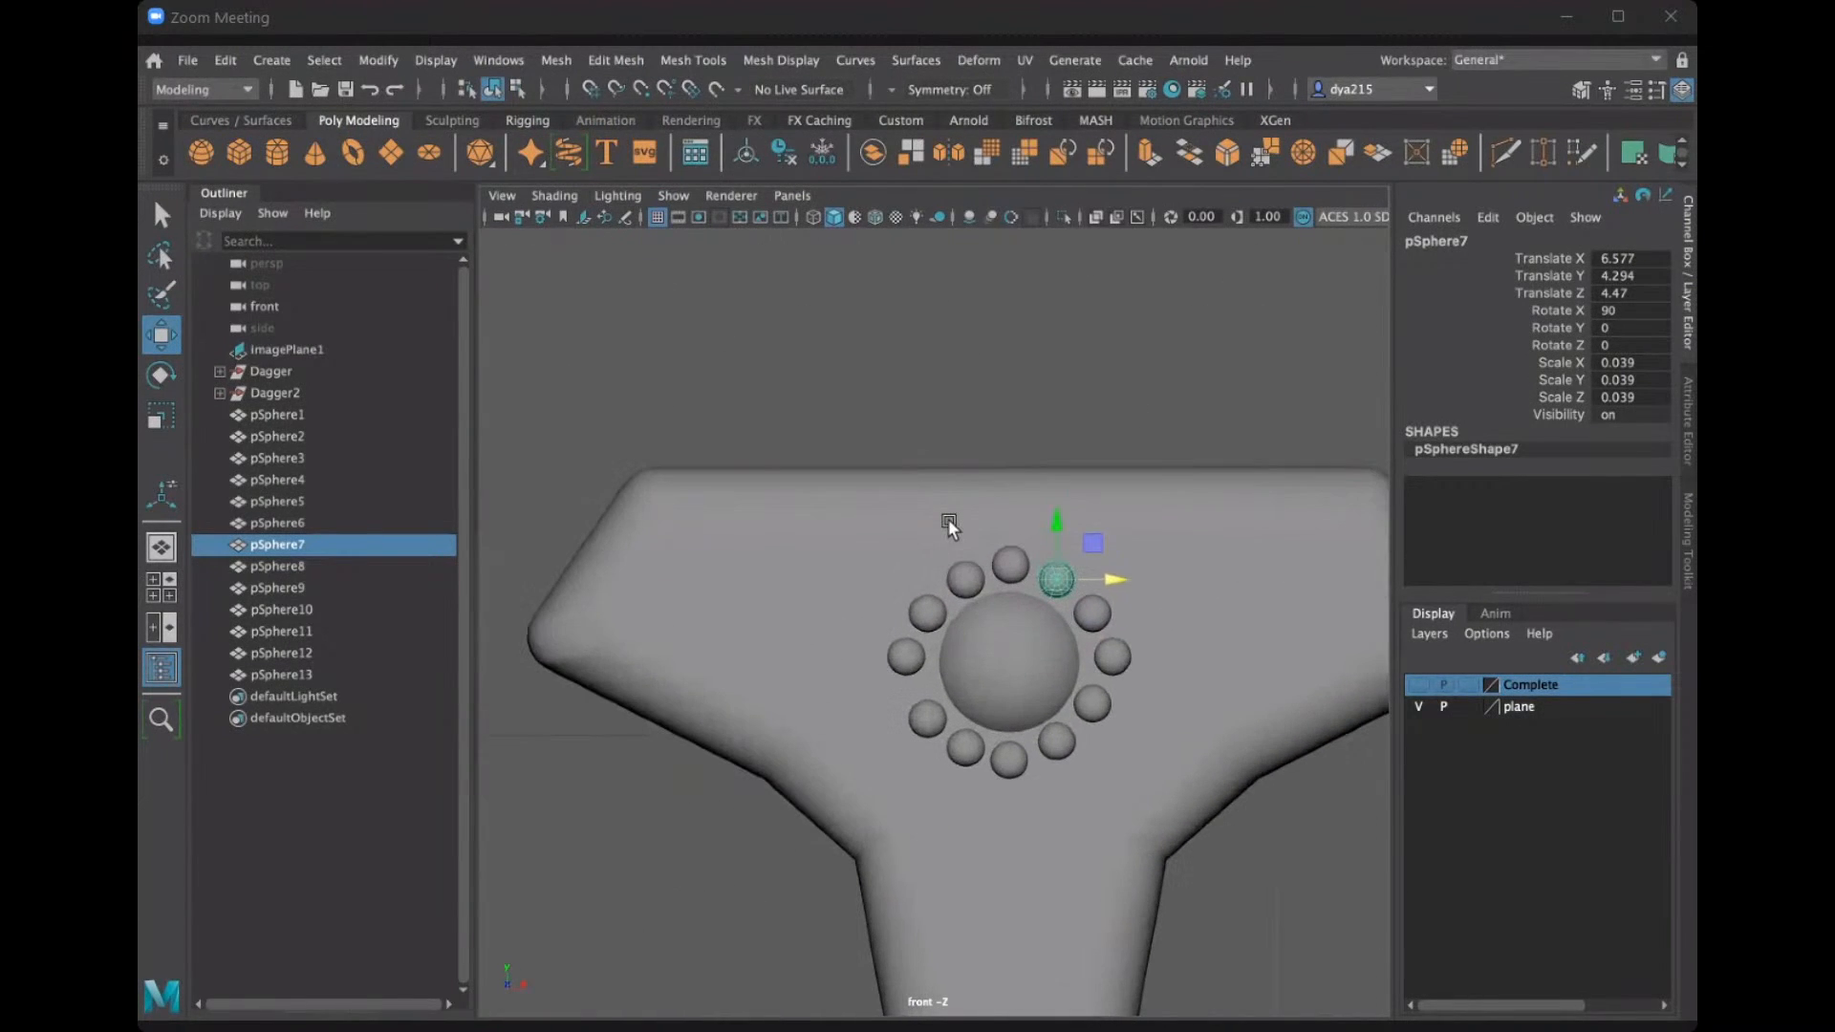
alt+middle_drag(993, 469, 911, 407)
scroll(943, 461, up, 3)
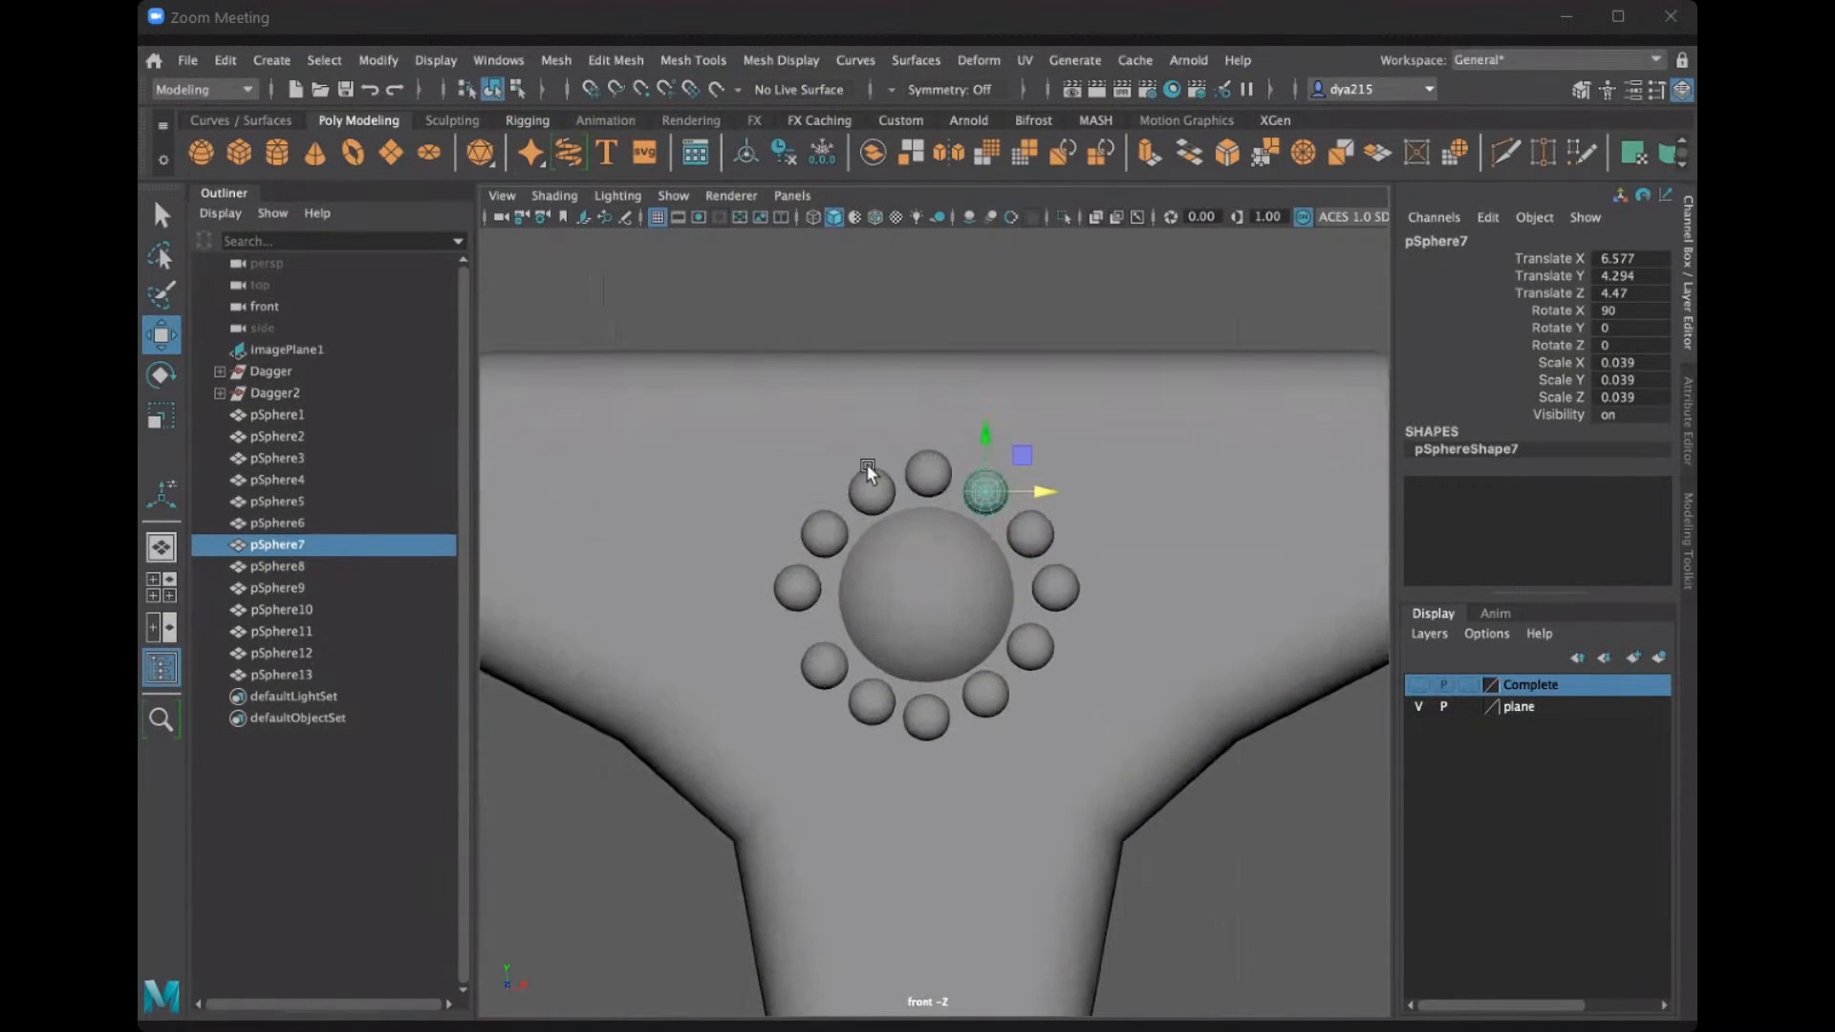
click(807, 587)
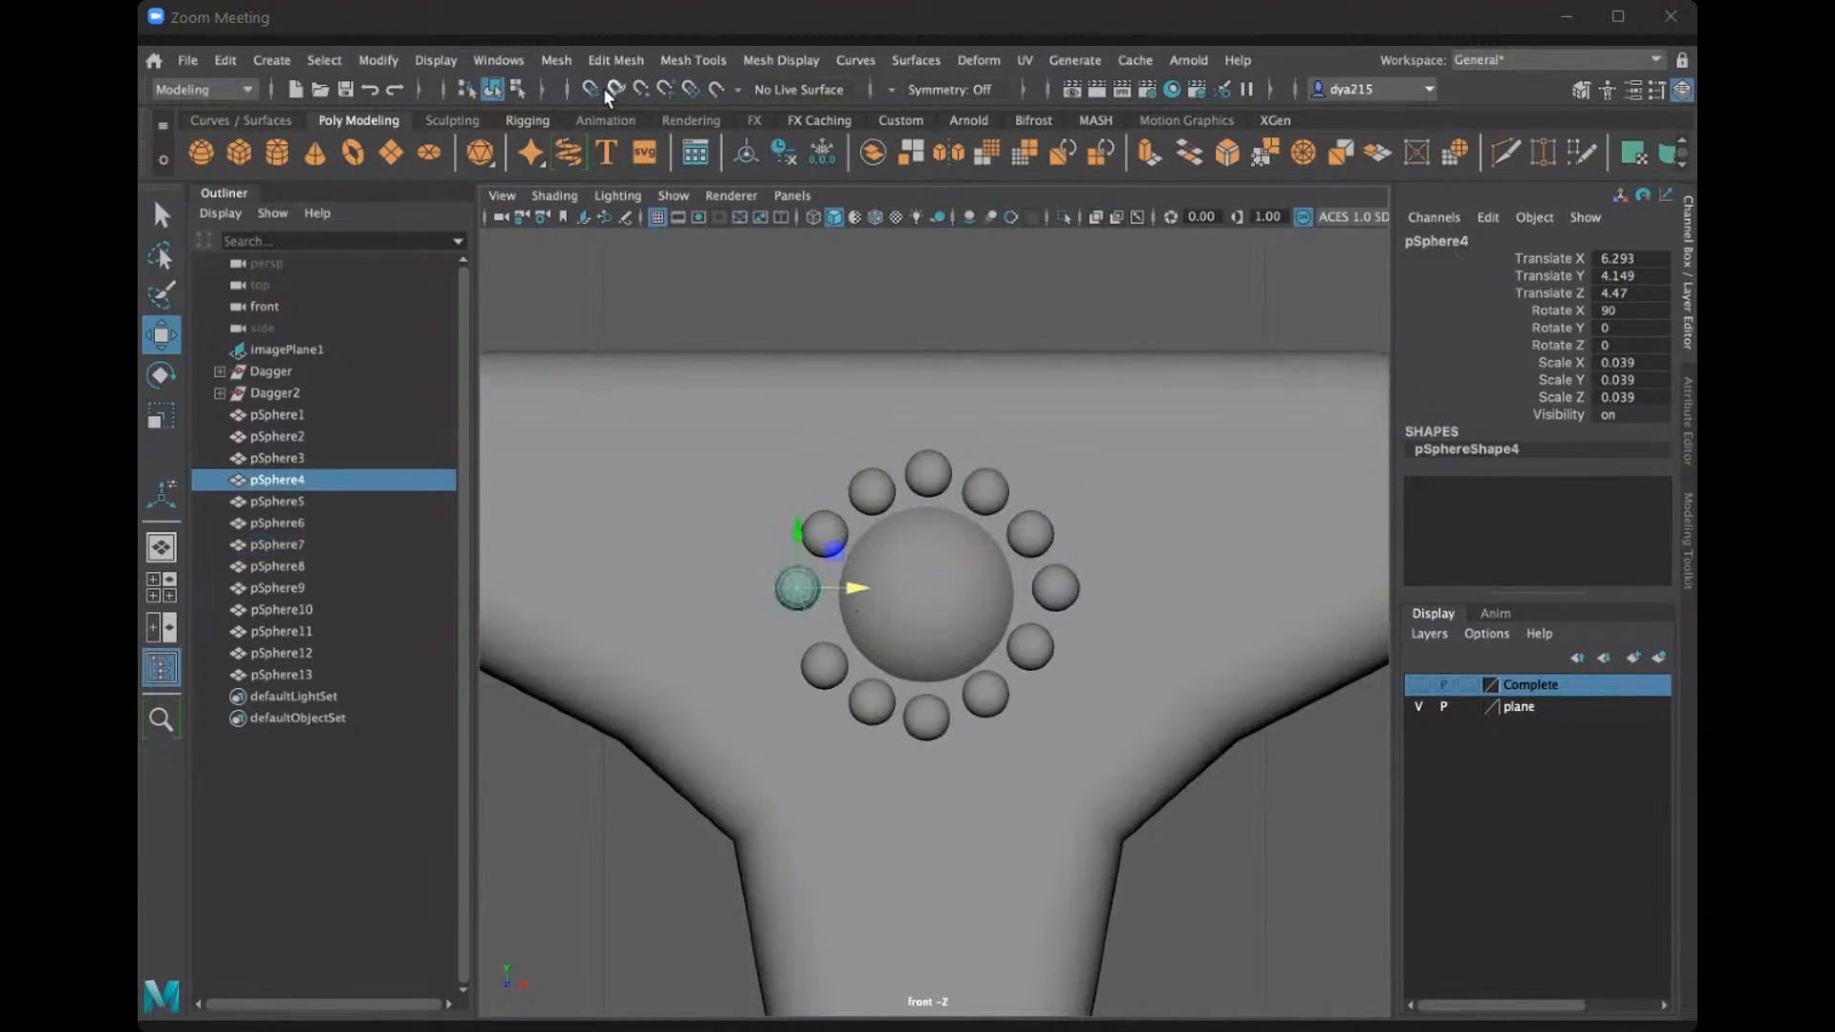
drag(800, 529, 793, 537)
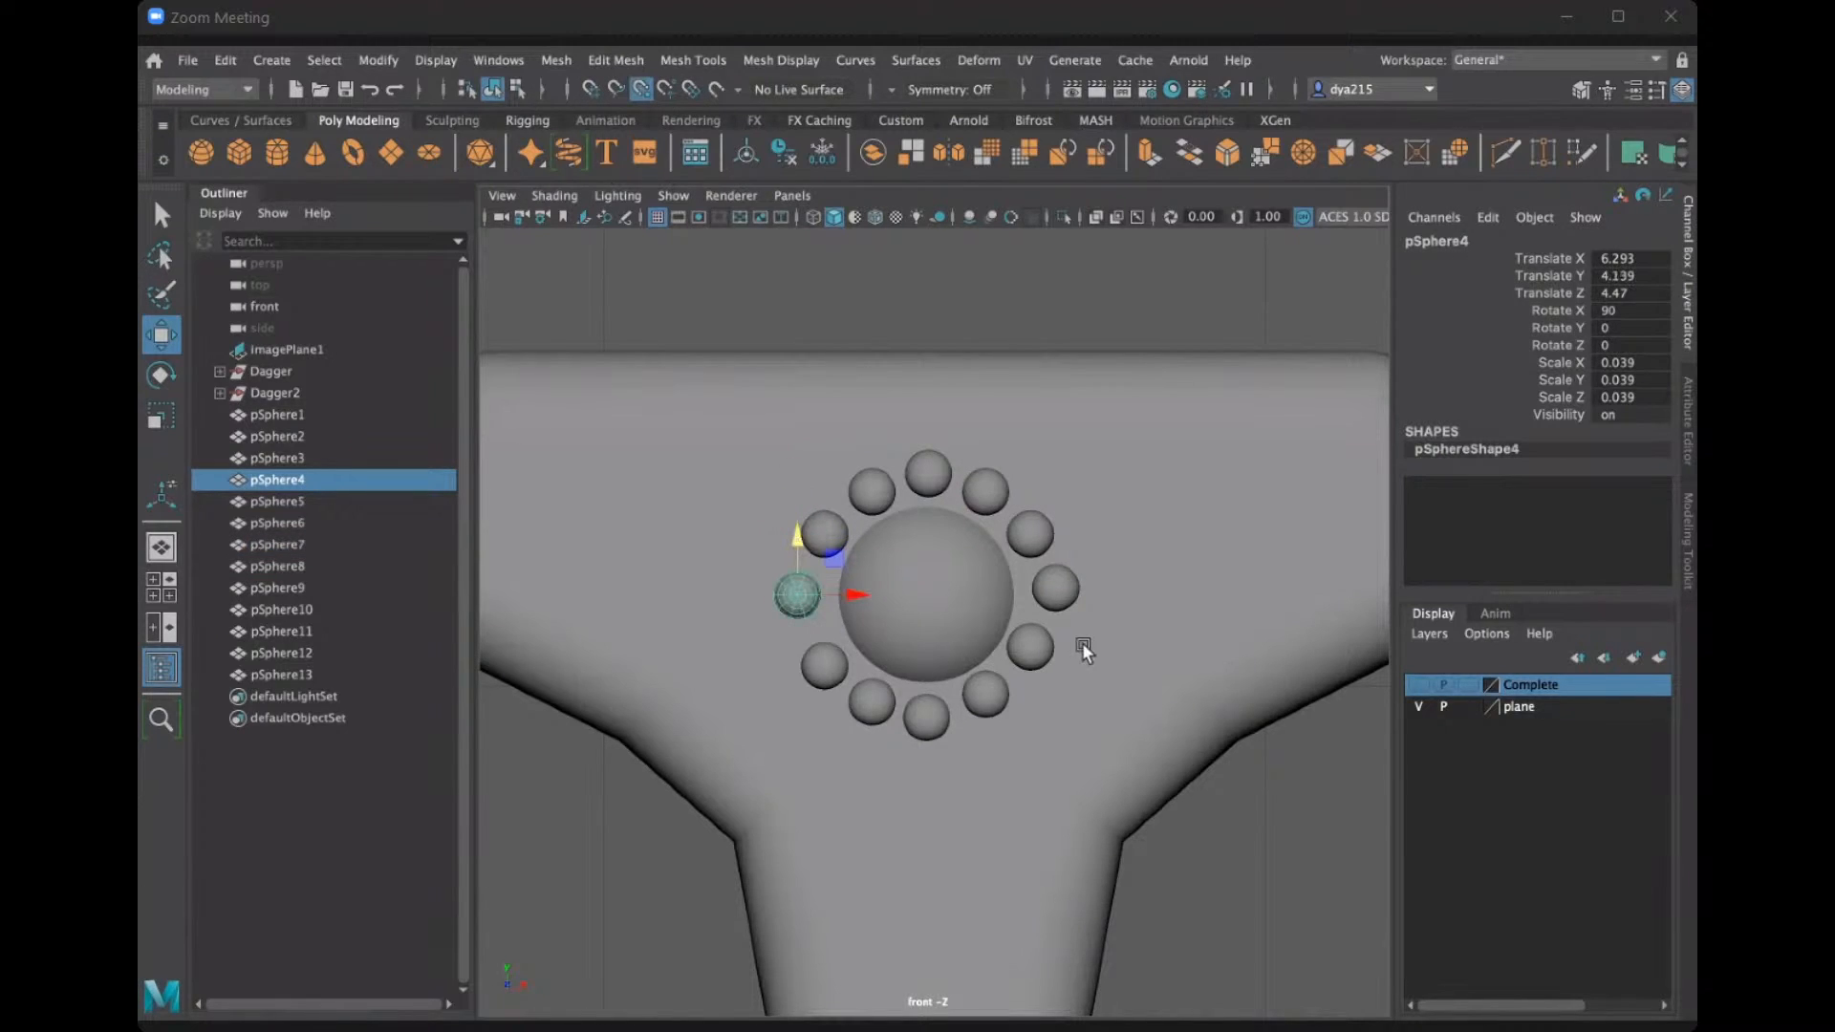
click(1053, 588)
mouse_move(1056, 588)
mouse_down()
mouse_move(1058, 555)
mouse_move(1058, 591)
mouse_up()
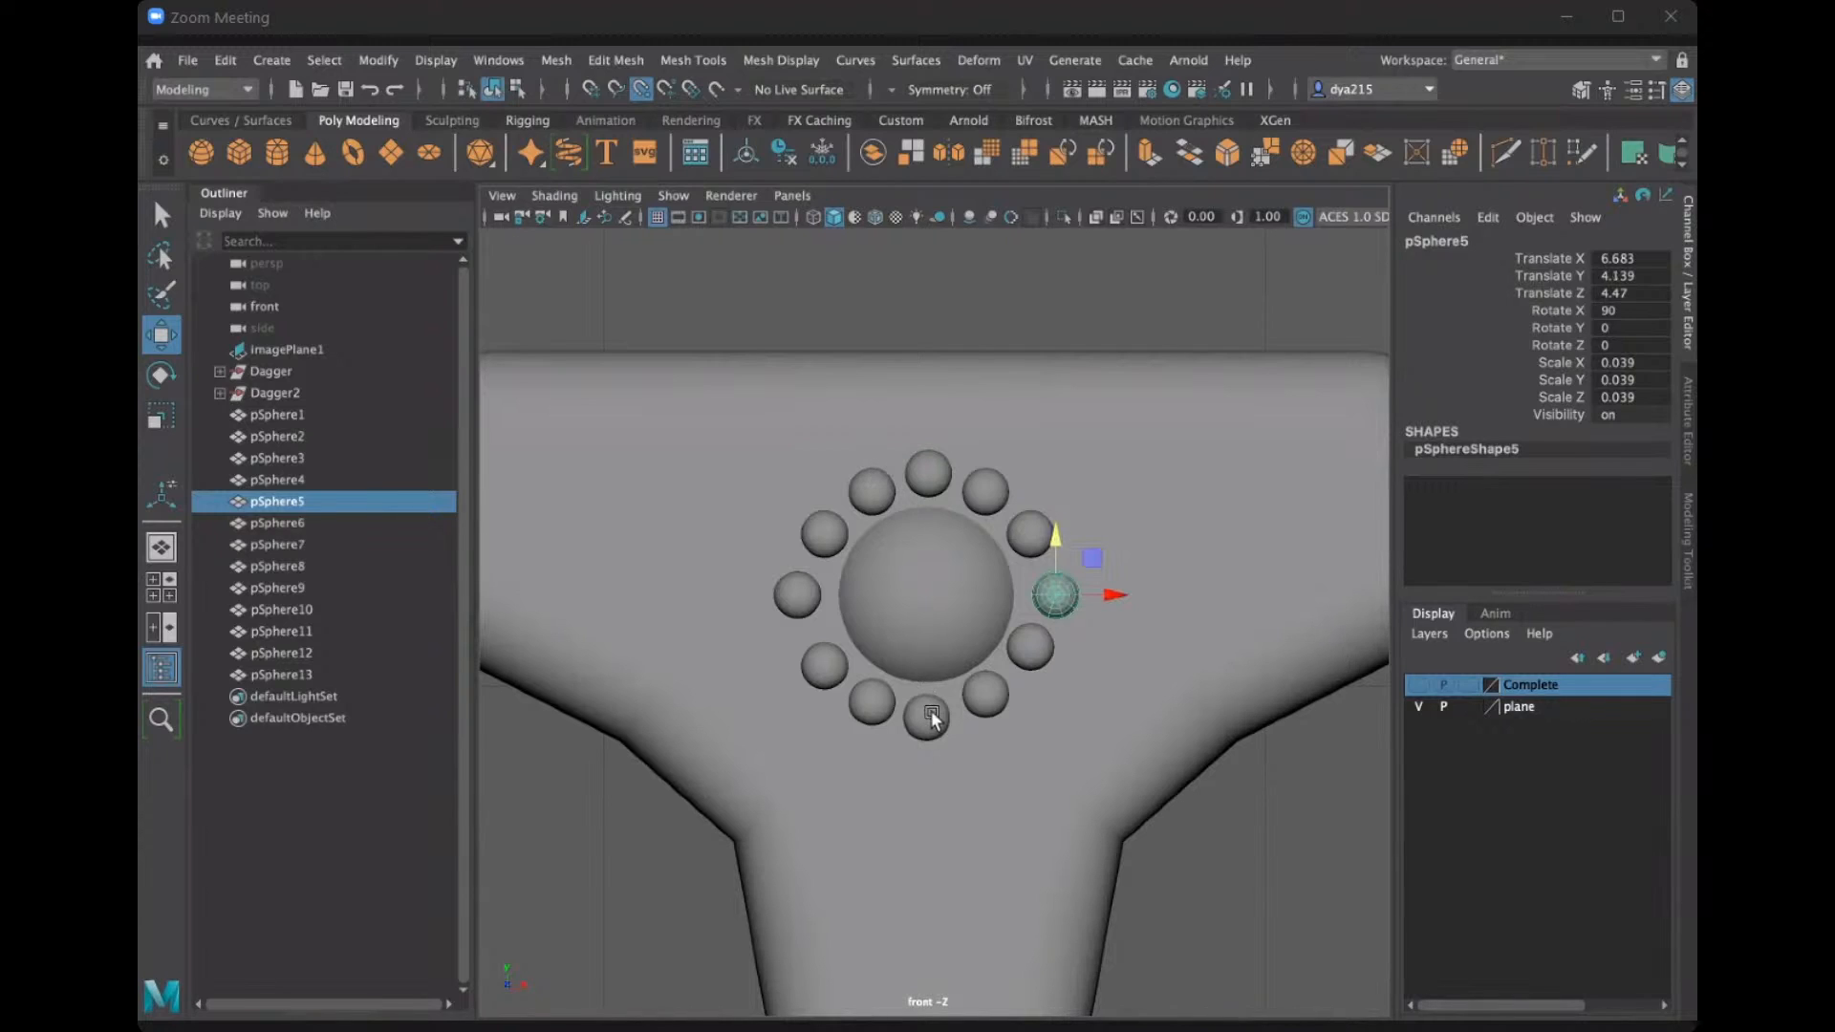
Move the two lower-left small spheres outward, to about X 6.304, Y 4.049 and X 6.384, and turn off snapping.
click(824, 666)
mouse_move(826, 666)
mouse_down()
mouse_move(827, 604)
mouse_move(827, 634)
mouse_move(868, 652)
mouse_move(811, 646)
mouse_up()
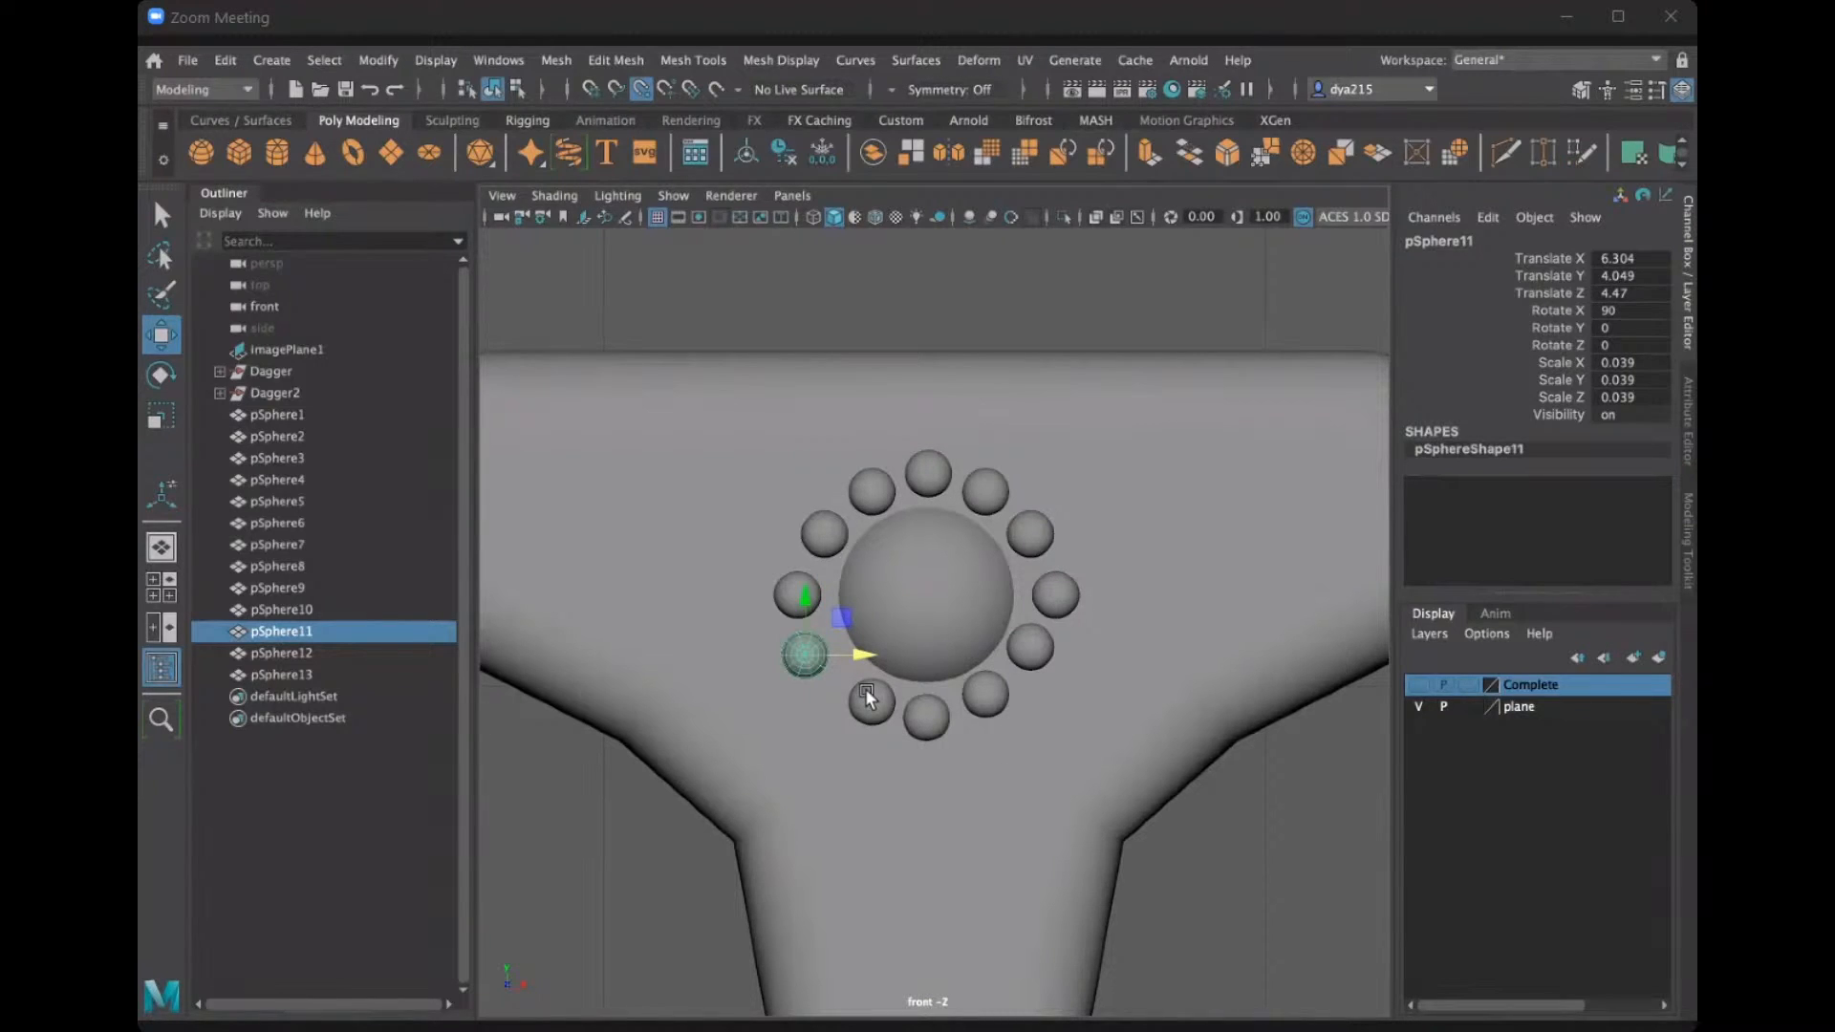
click(903, 698)
click(874, 697)
mouse_move(904, 700)
mouse_down()
mouse_move(852, 693)
mouse_move(912, 698)
mouse_up()
click(639, 87)
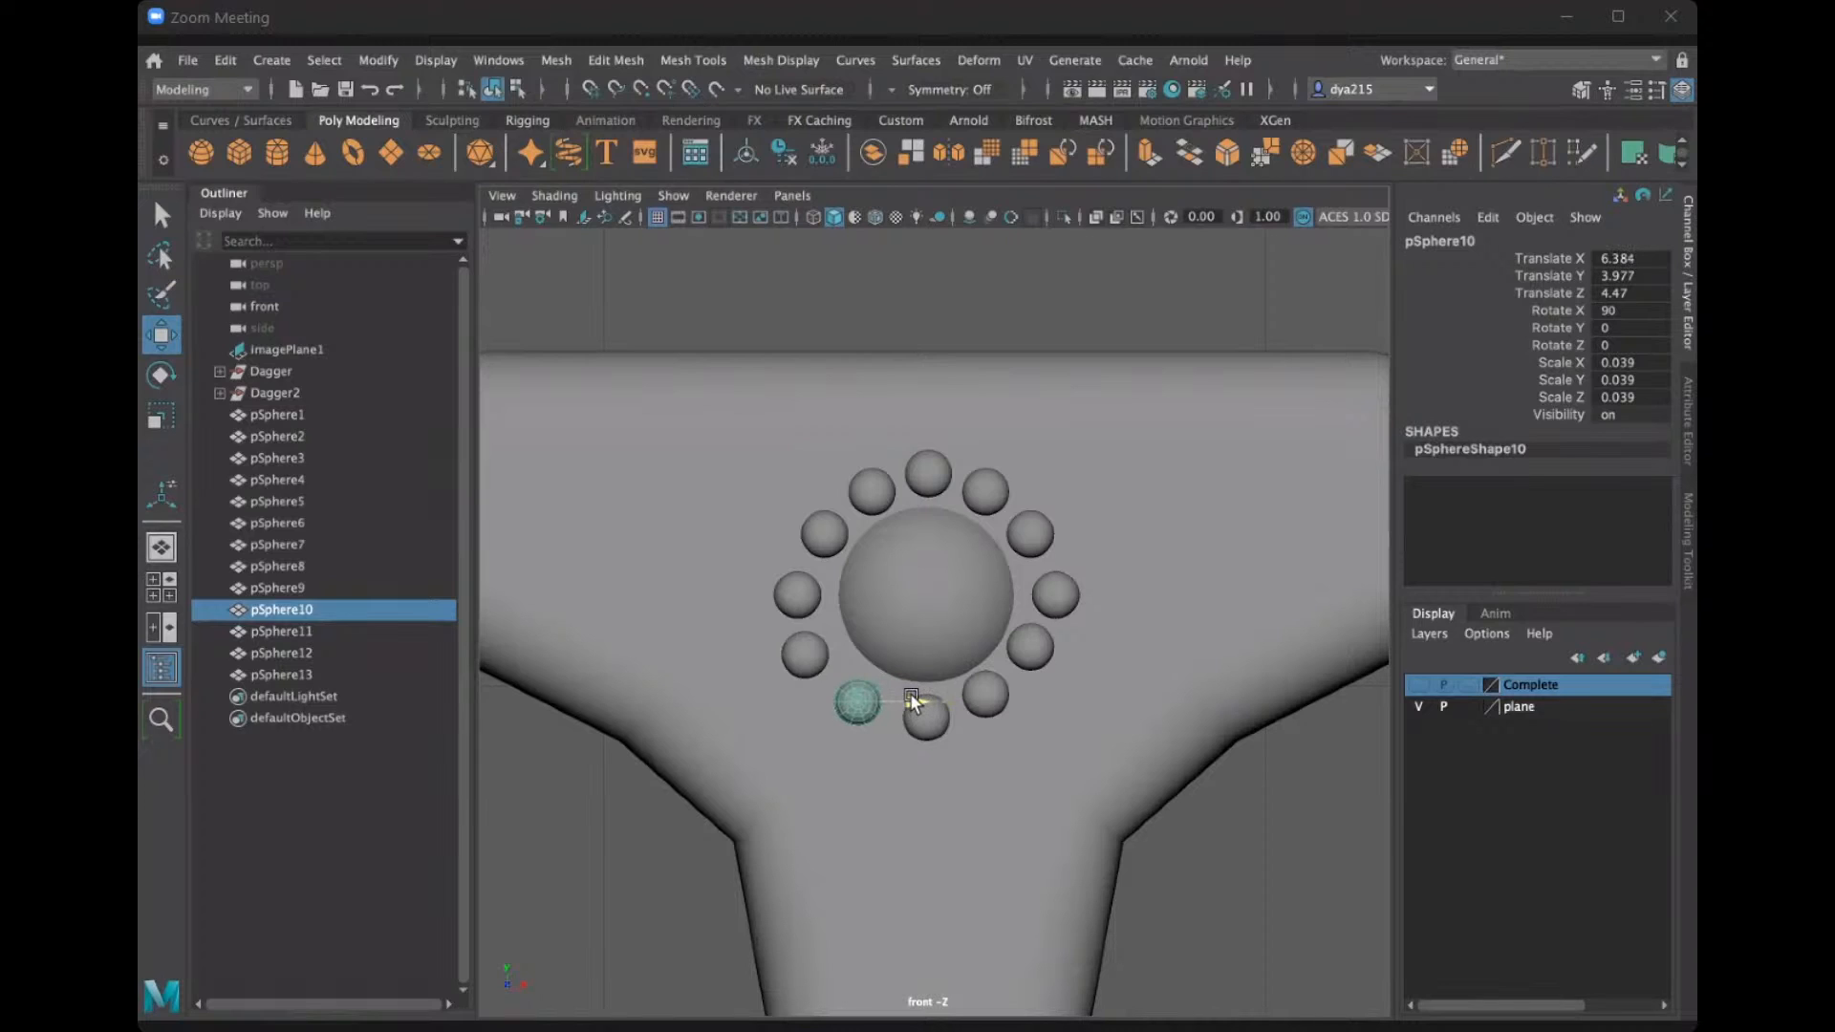
Shift the two upper-left small spheres slightly outward, the one nearest the top to about X 6.394.
click(828, 528)
drag(858, 529, 898, 490)
click(871, 491)
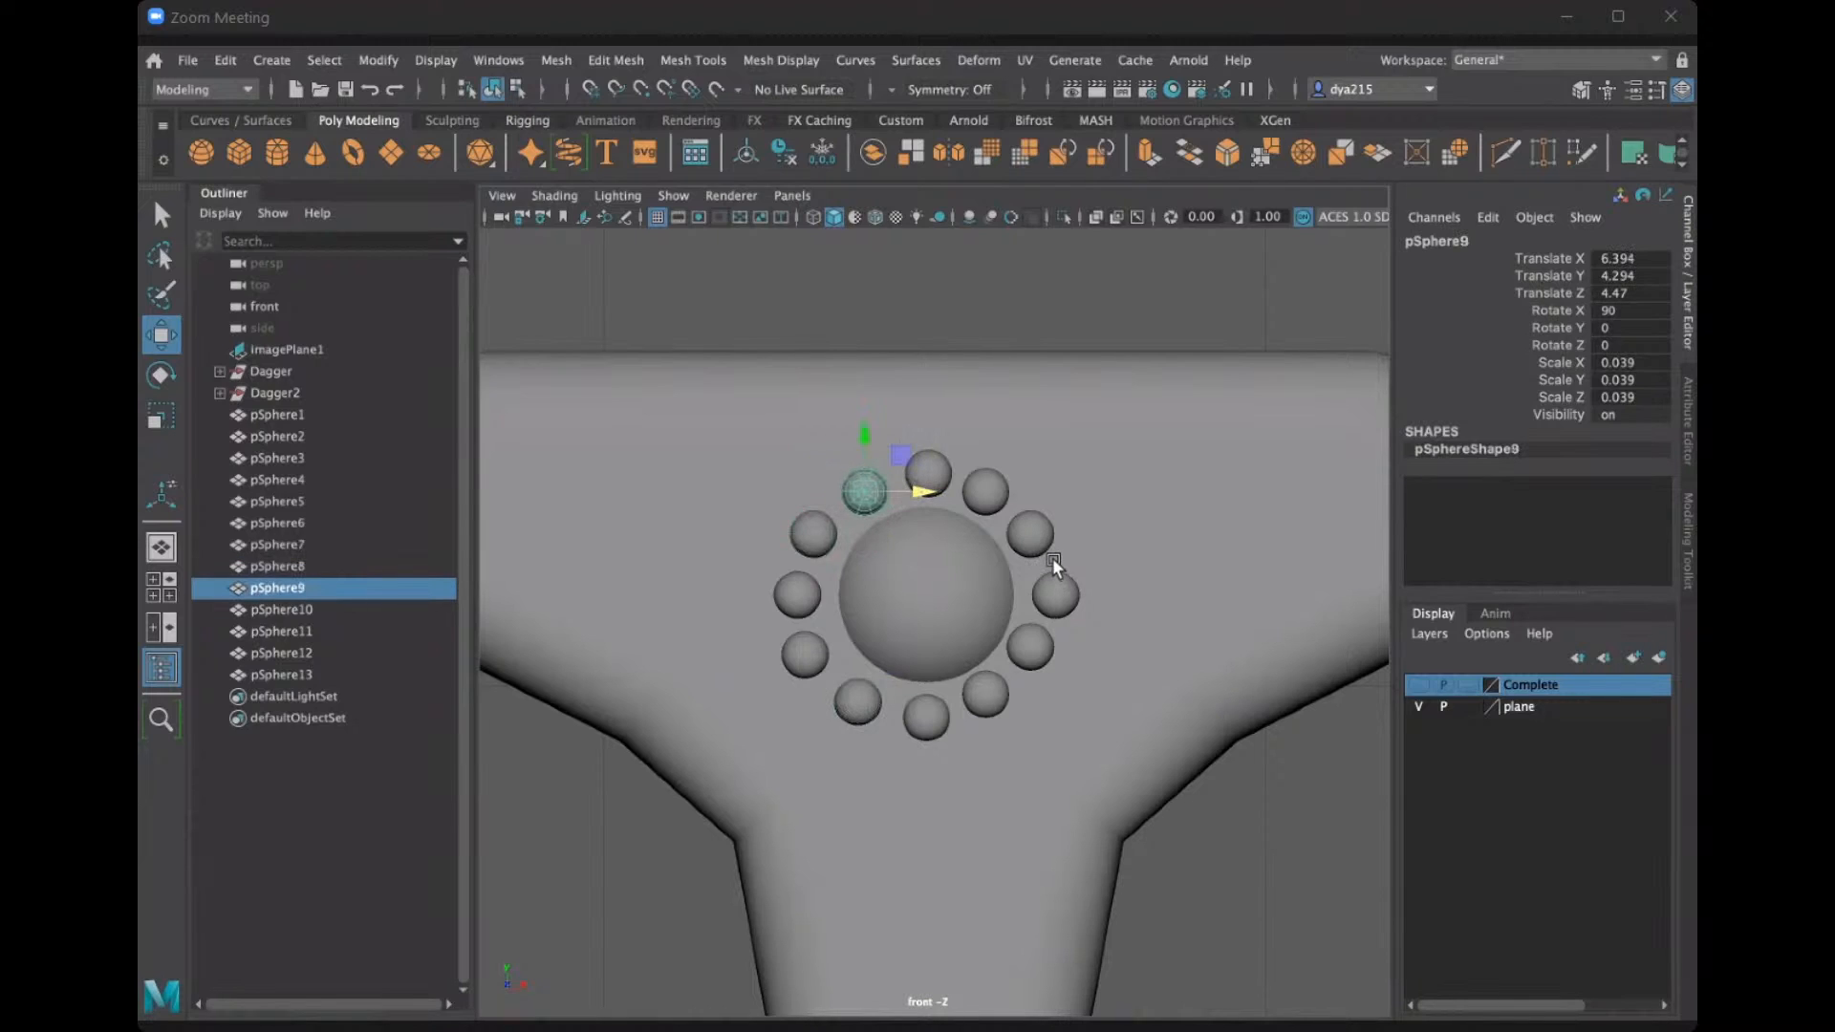
Move the two lower-right small spheres outward and down, the one nearest the bottom to about X 6.592, Y 3.971.
click(988, 705)
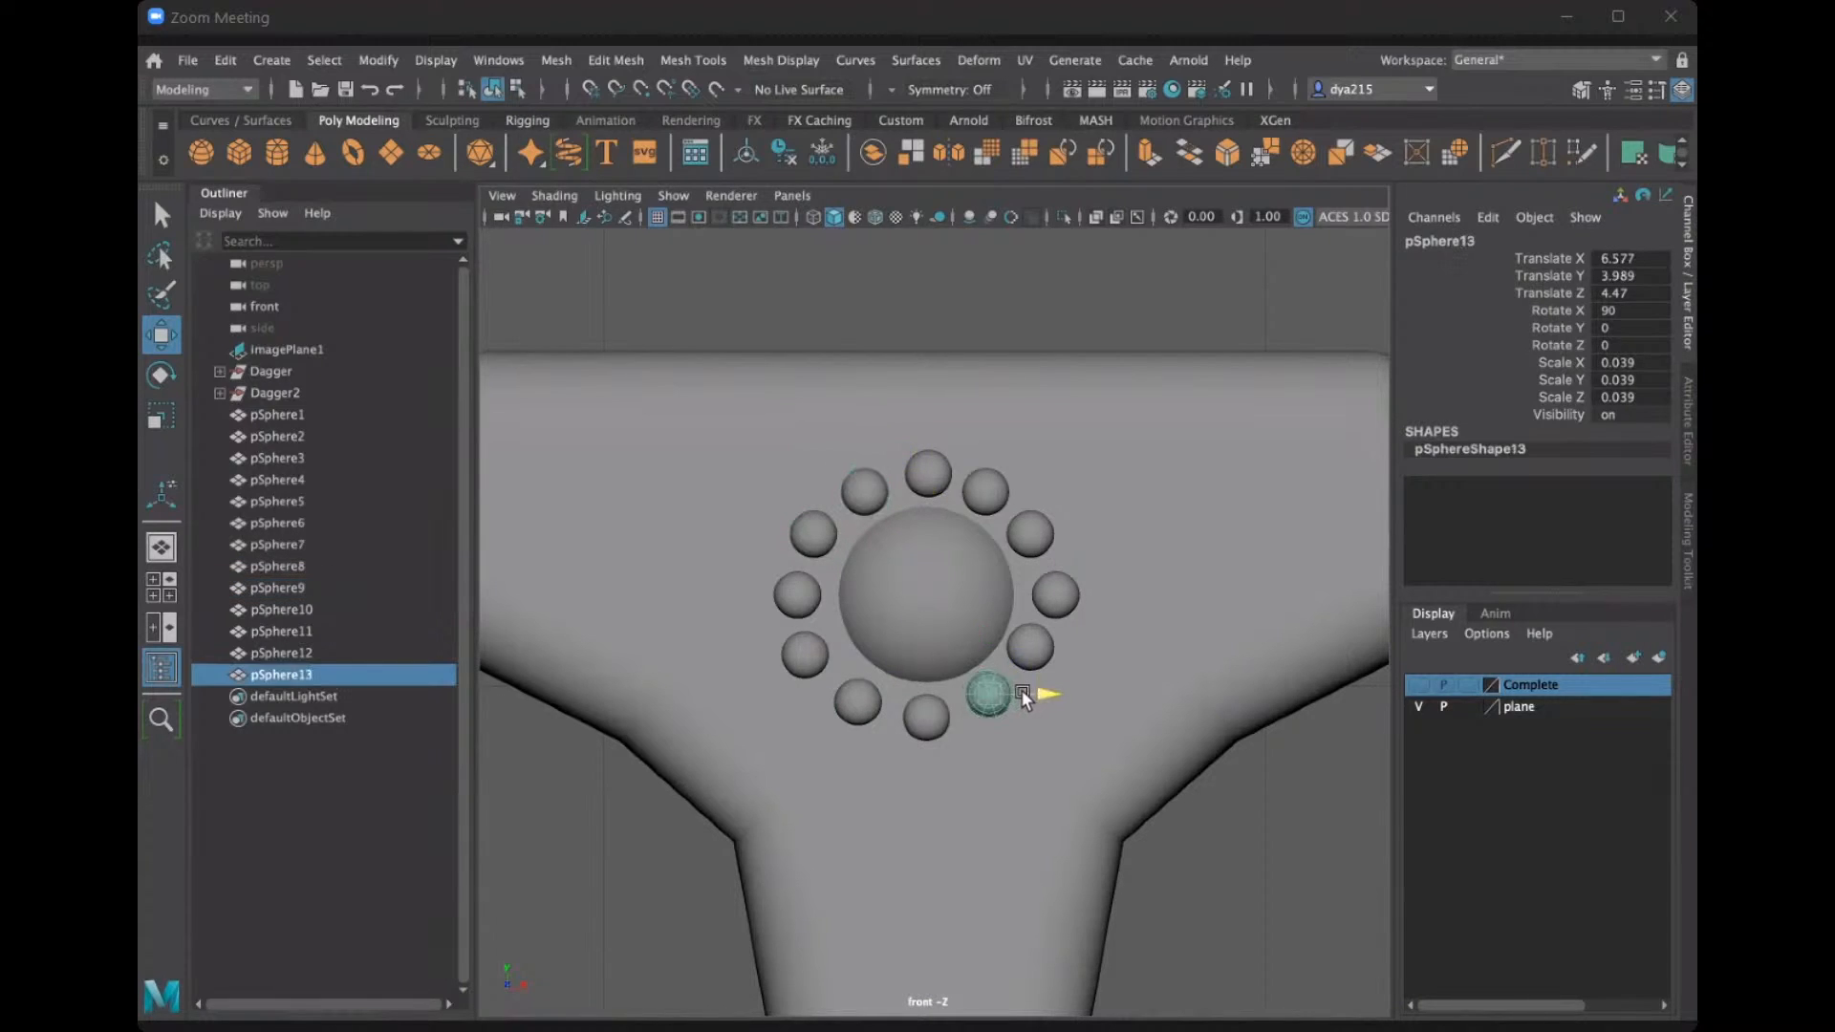
drag(986, 636, 1039, 701)
click(1043, 649)
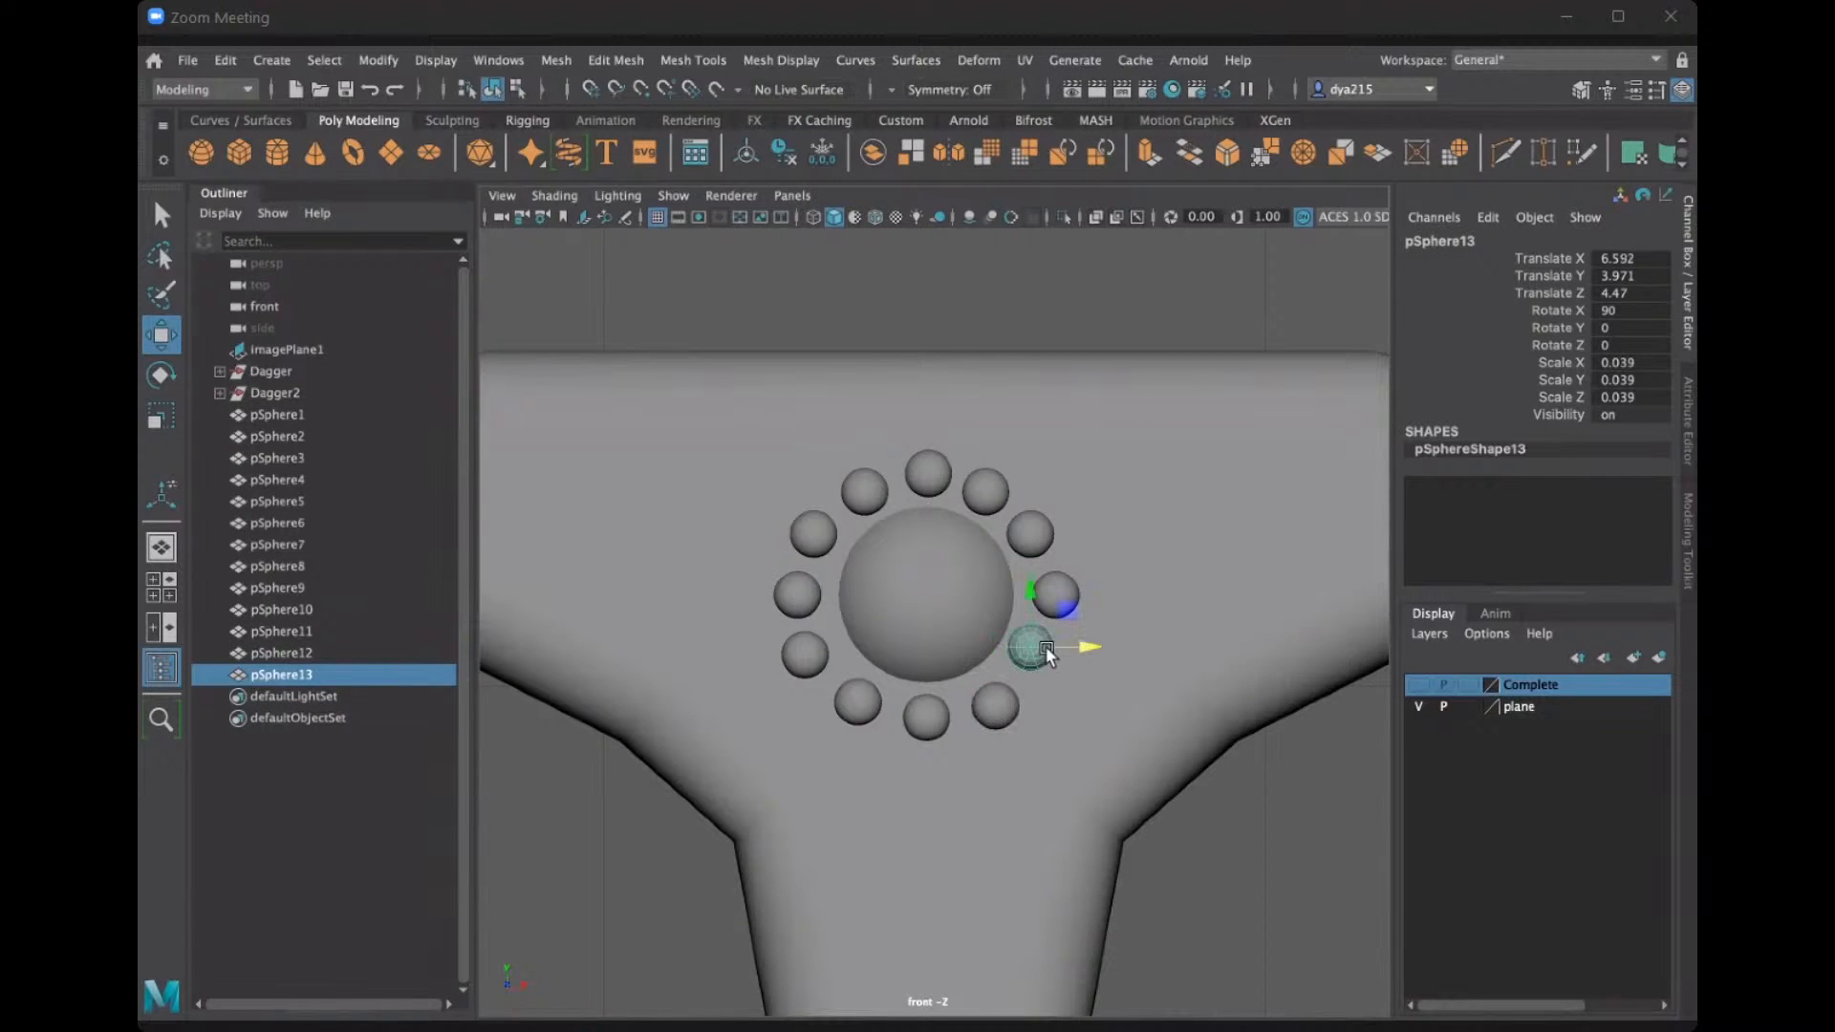
drag(1024, 588, 1026, 600)
drag(1077, 657, 1082, 657)
Shift the two upper-right small spheres slightly outward, the one nearest the top to about X 6.587, and clear the selection.
click(1046, 529)
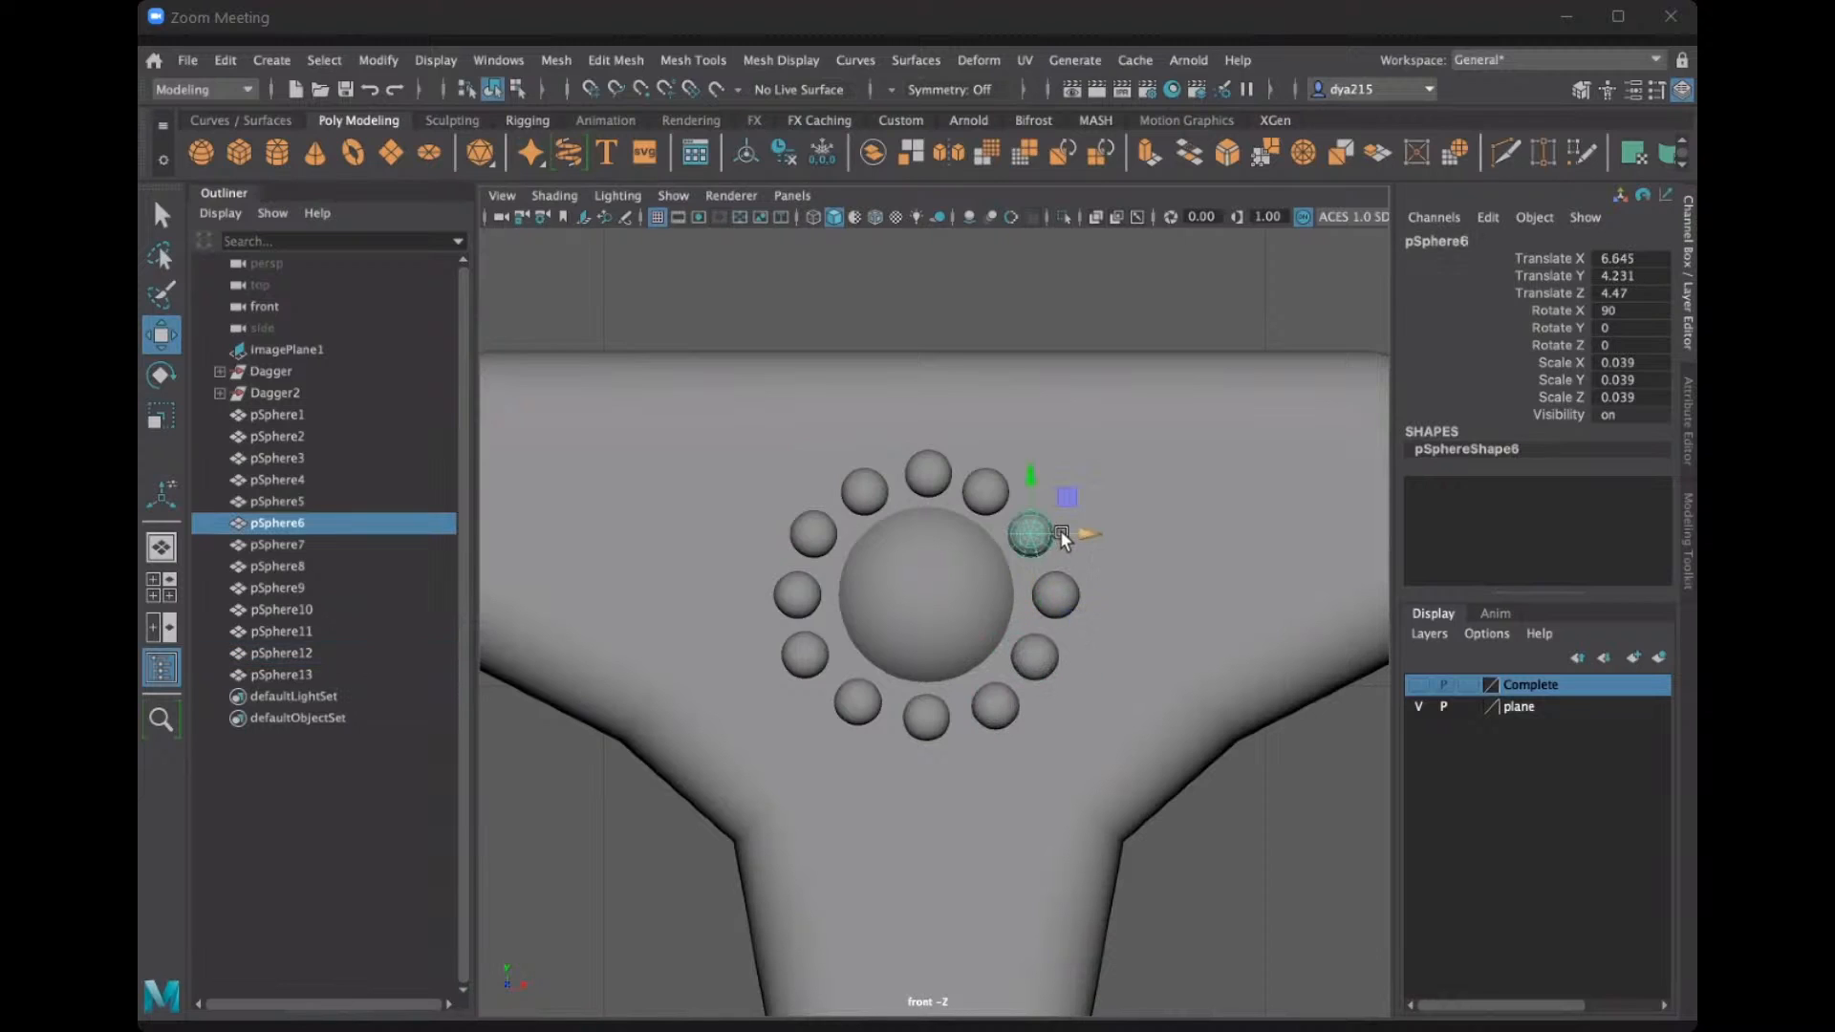
drag(1071, 538, 1075, 541)
drag(1068, 531, 1042, 494)
click(999, 495)
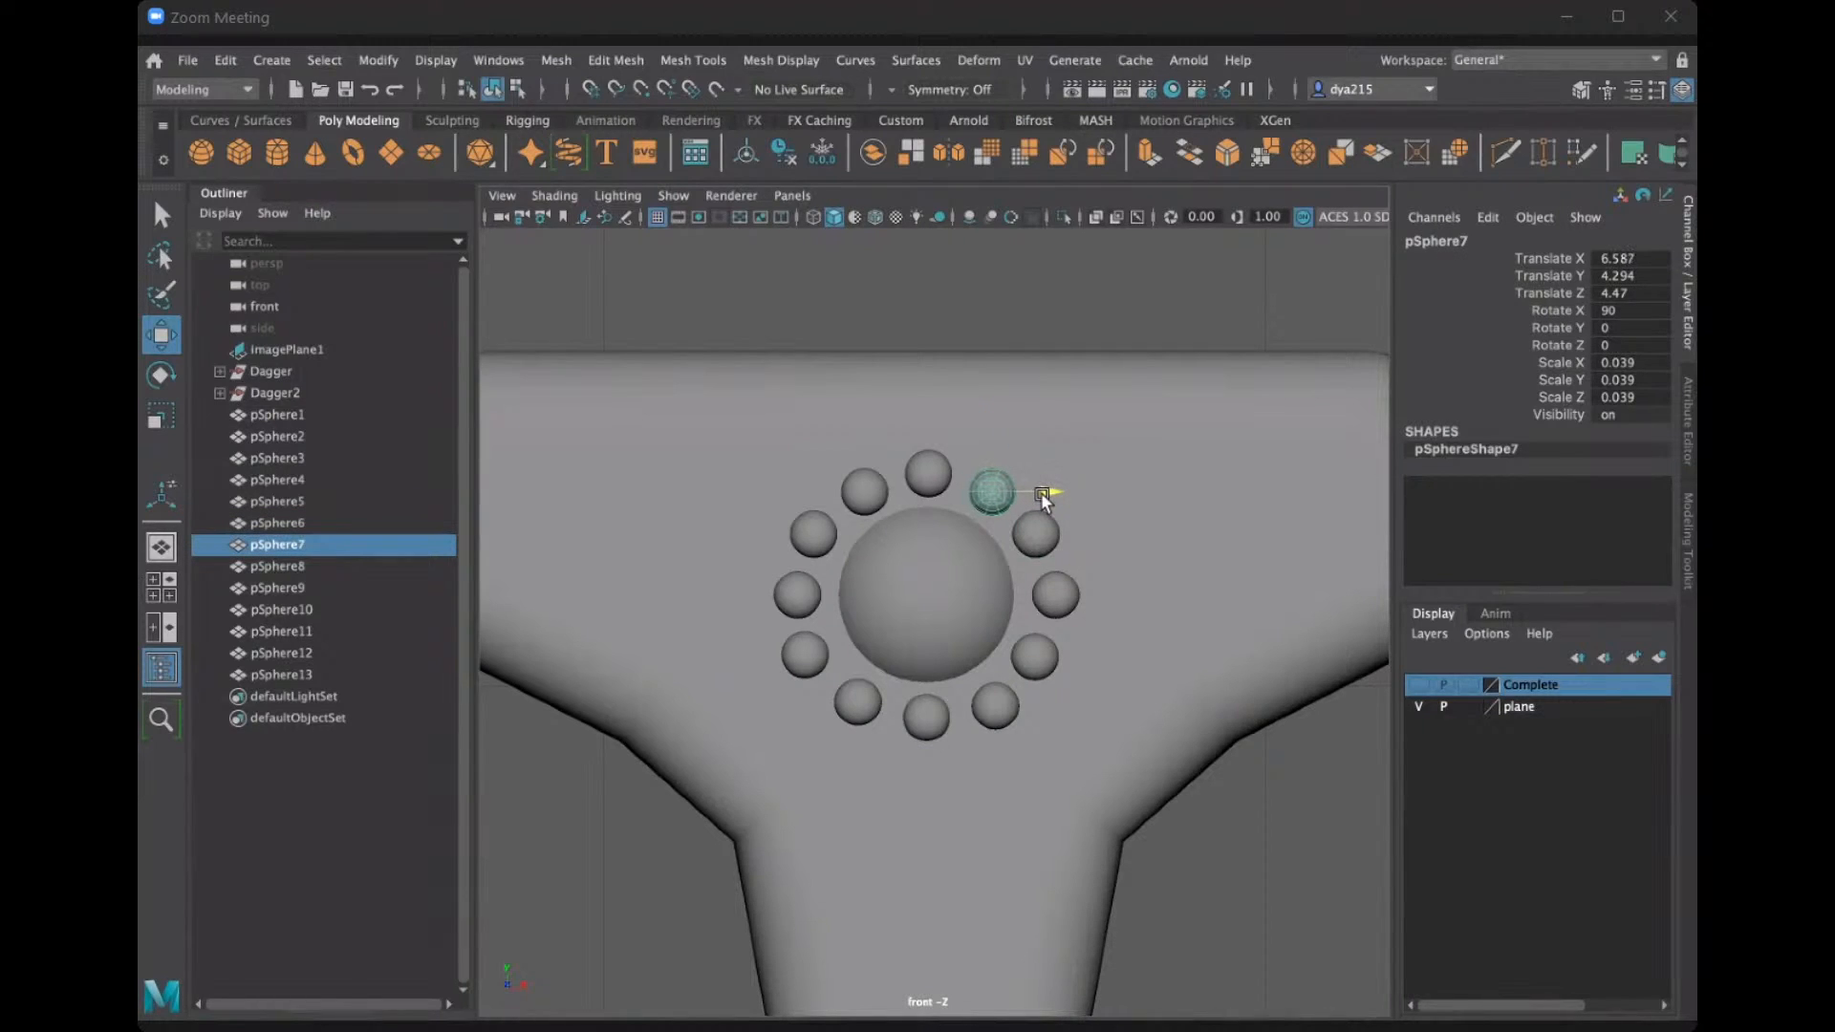
click(984, 330)
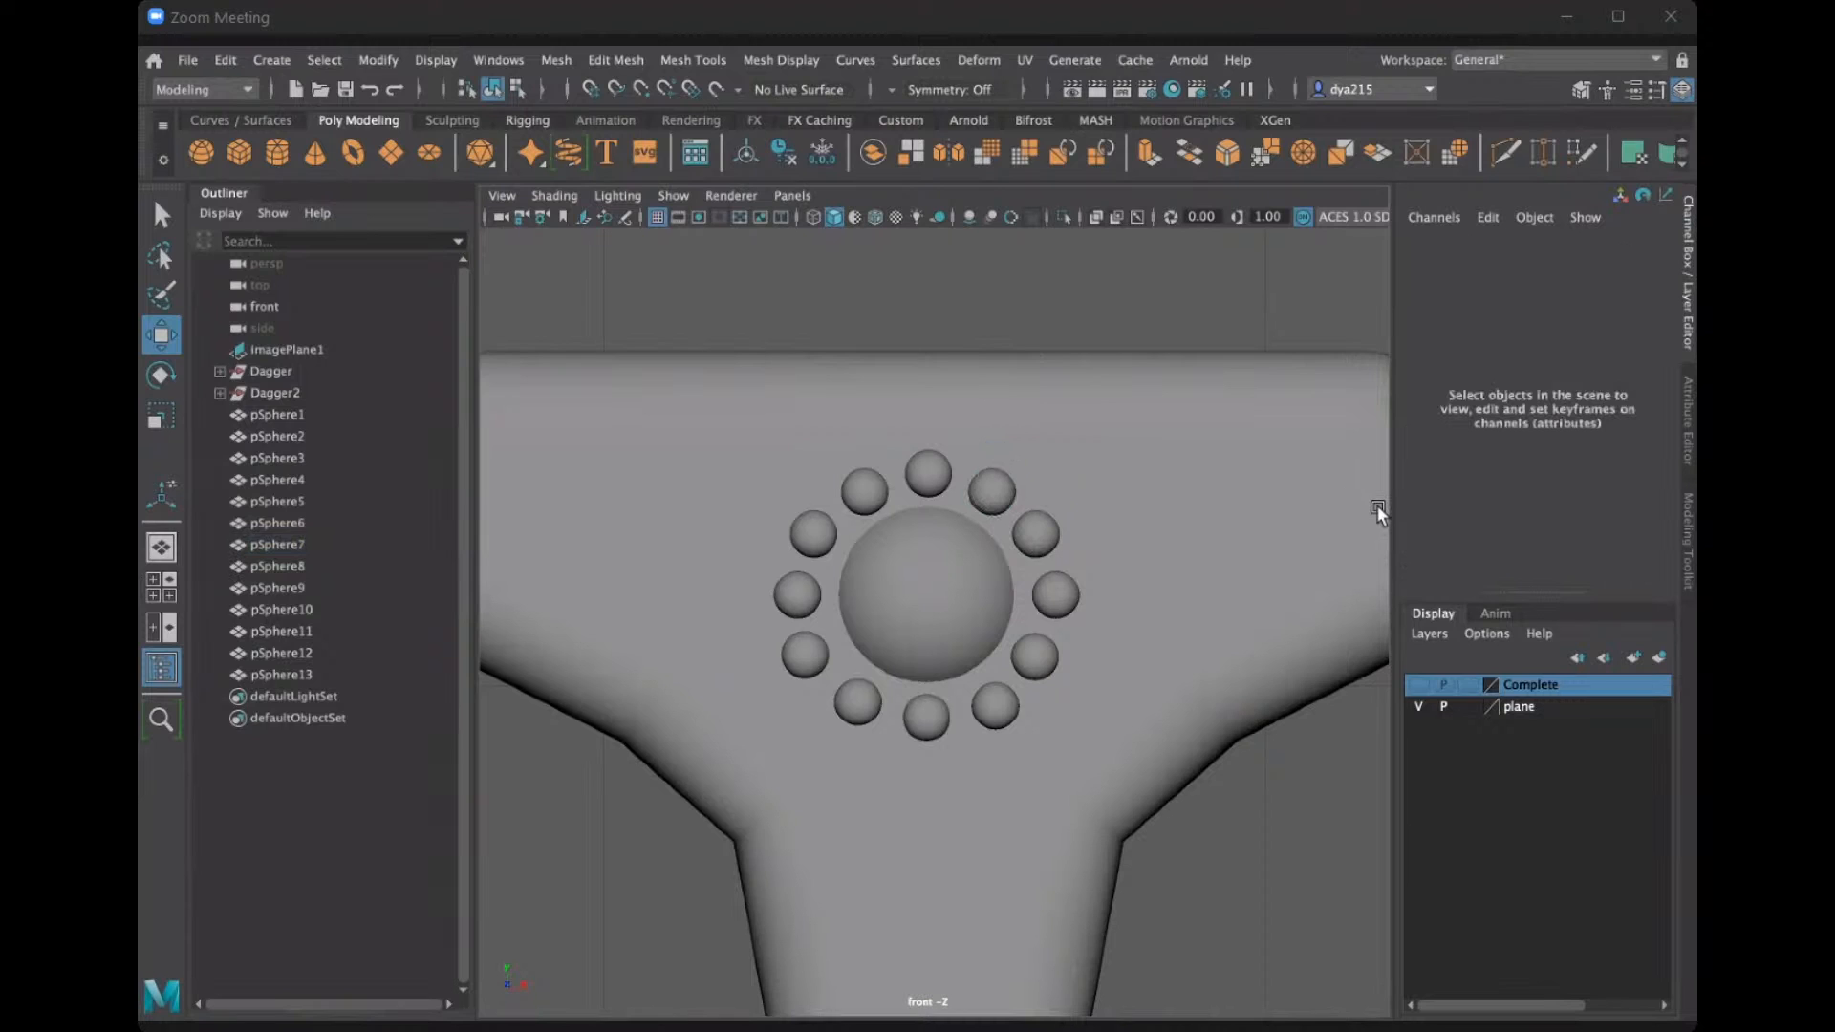
Inspect the evenly spaced ring on the hilt in the front view, the four-view layout and the perspective view.
scroll(1058, 519, down, 10)
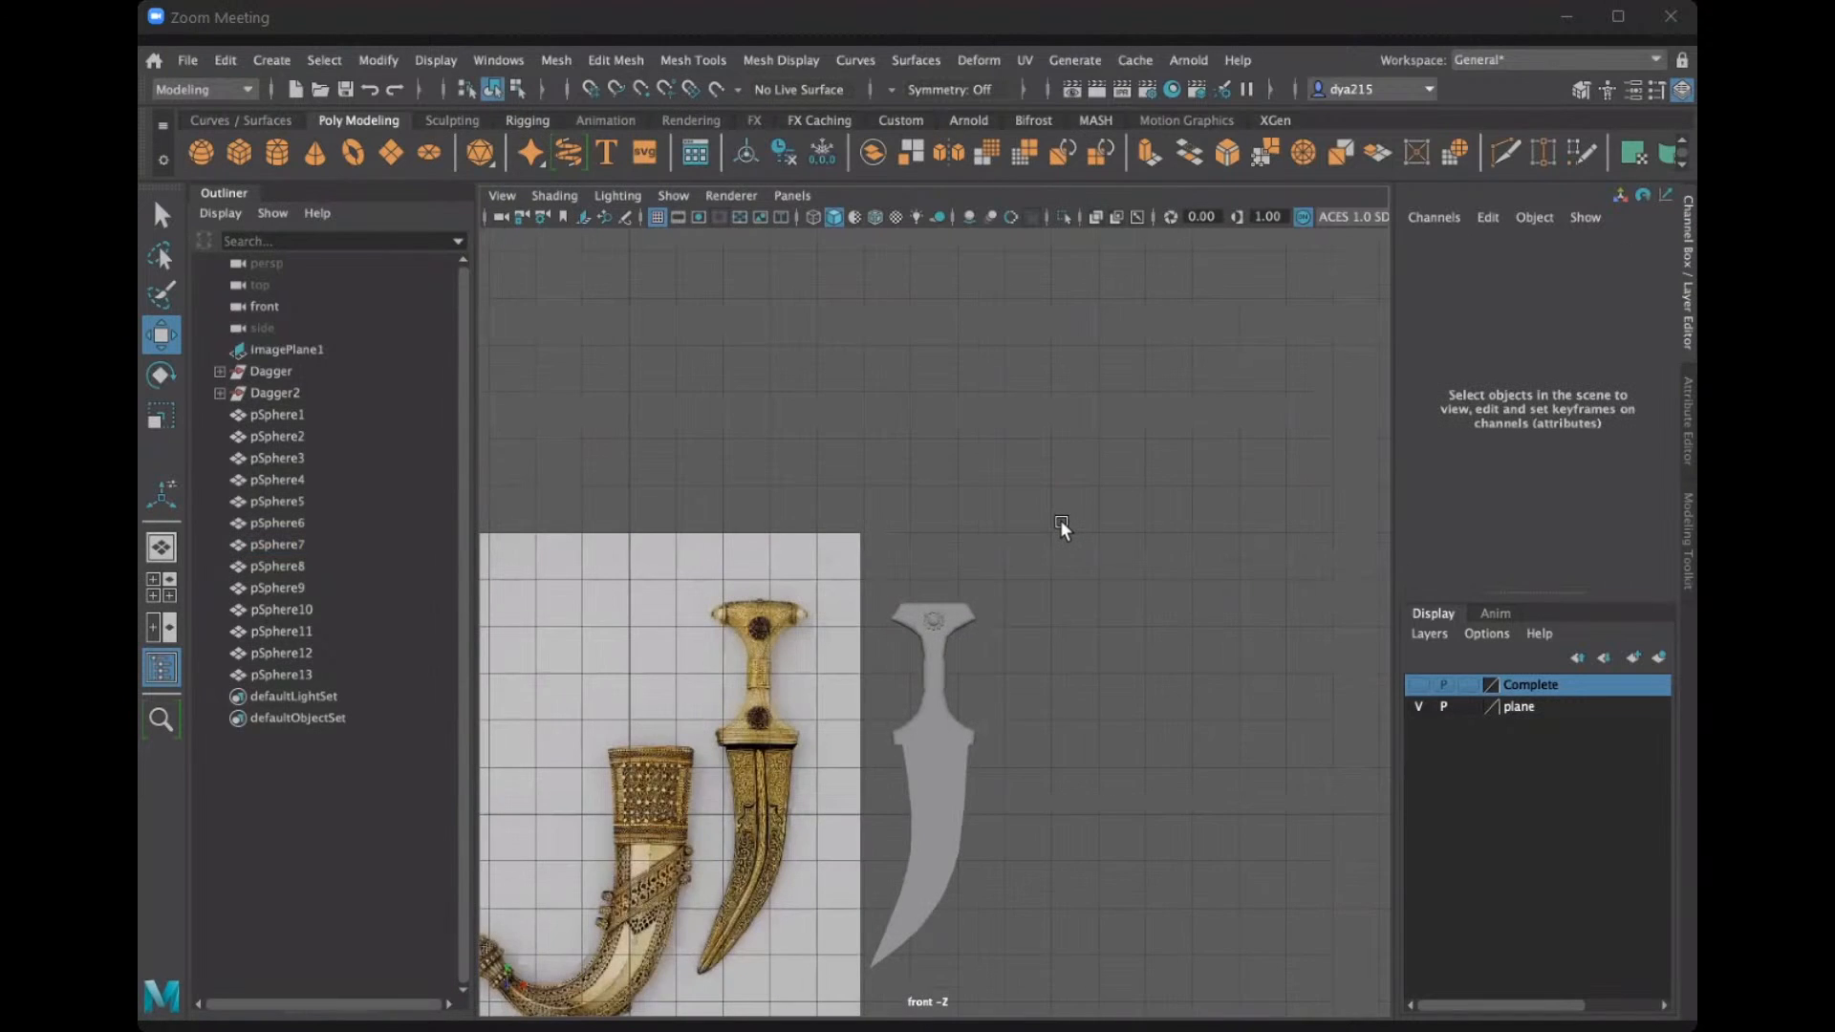
scroll(1067, 542, up, 8)
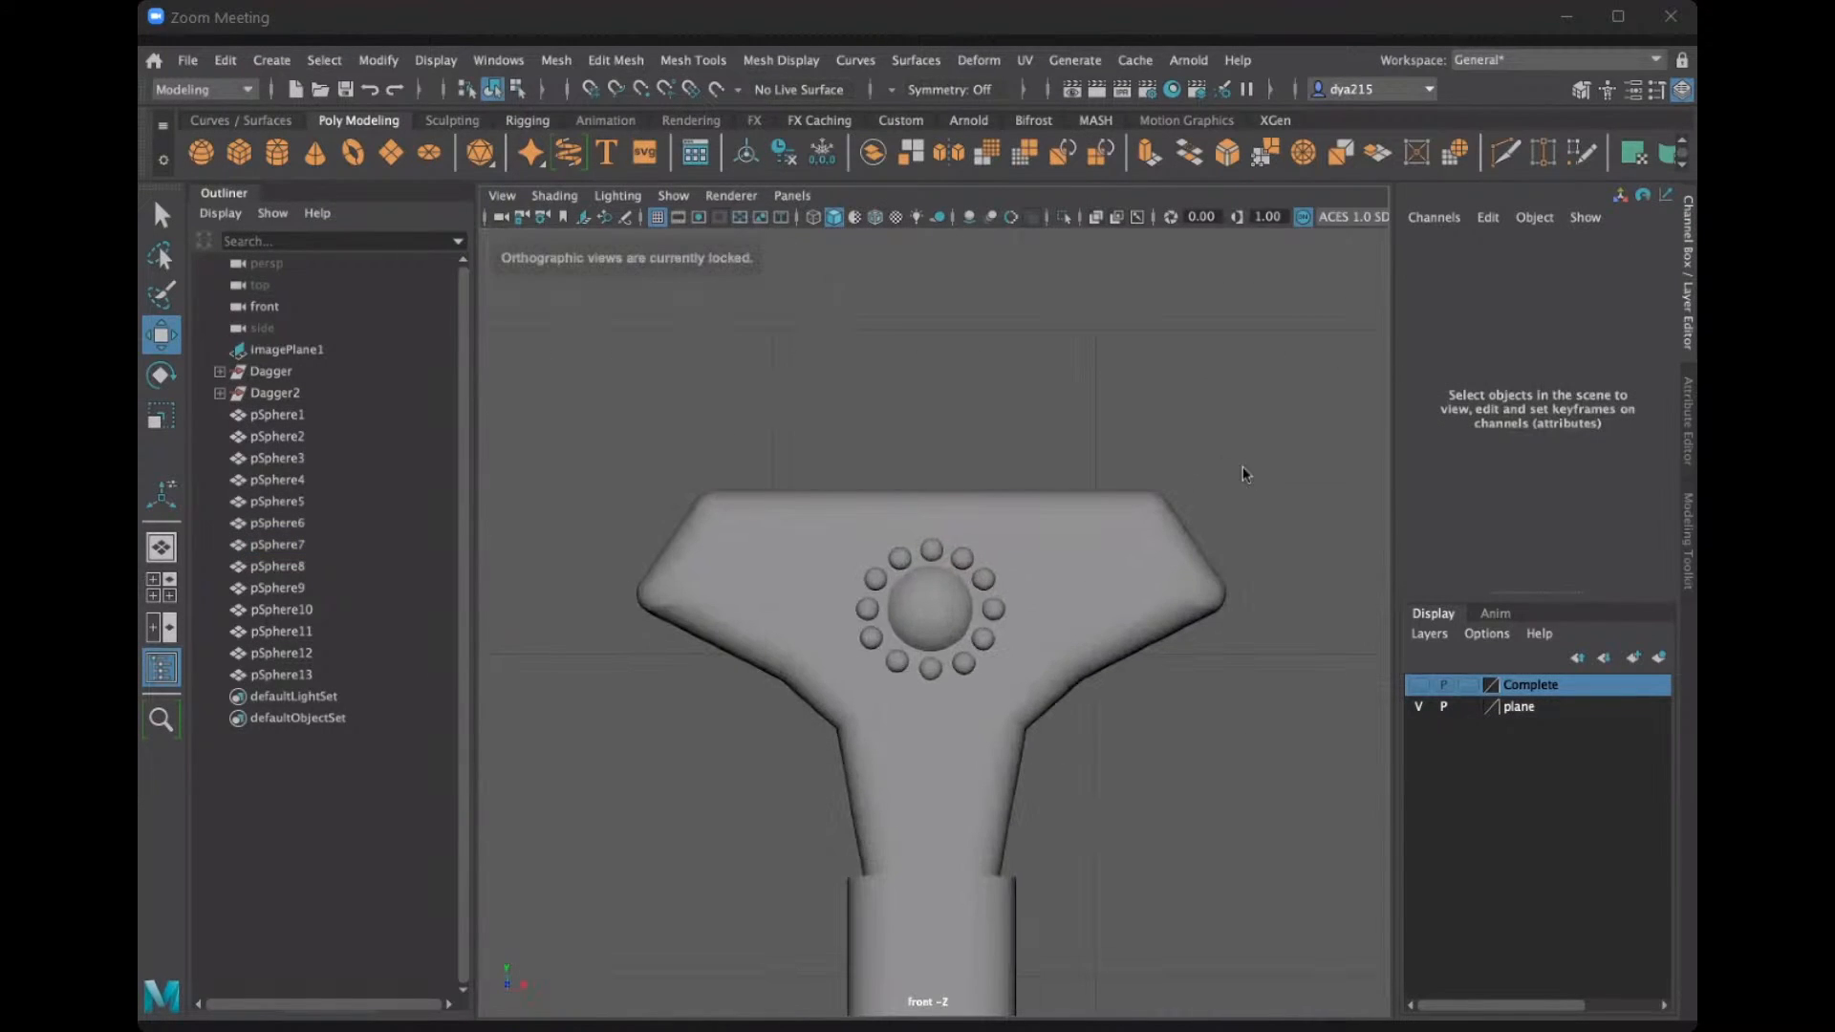
key(space)
key(space)
alt+drag(1151, 440, 1110, 364)
alt+drag(1224, 401, 1185, 384)
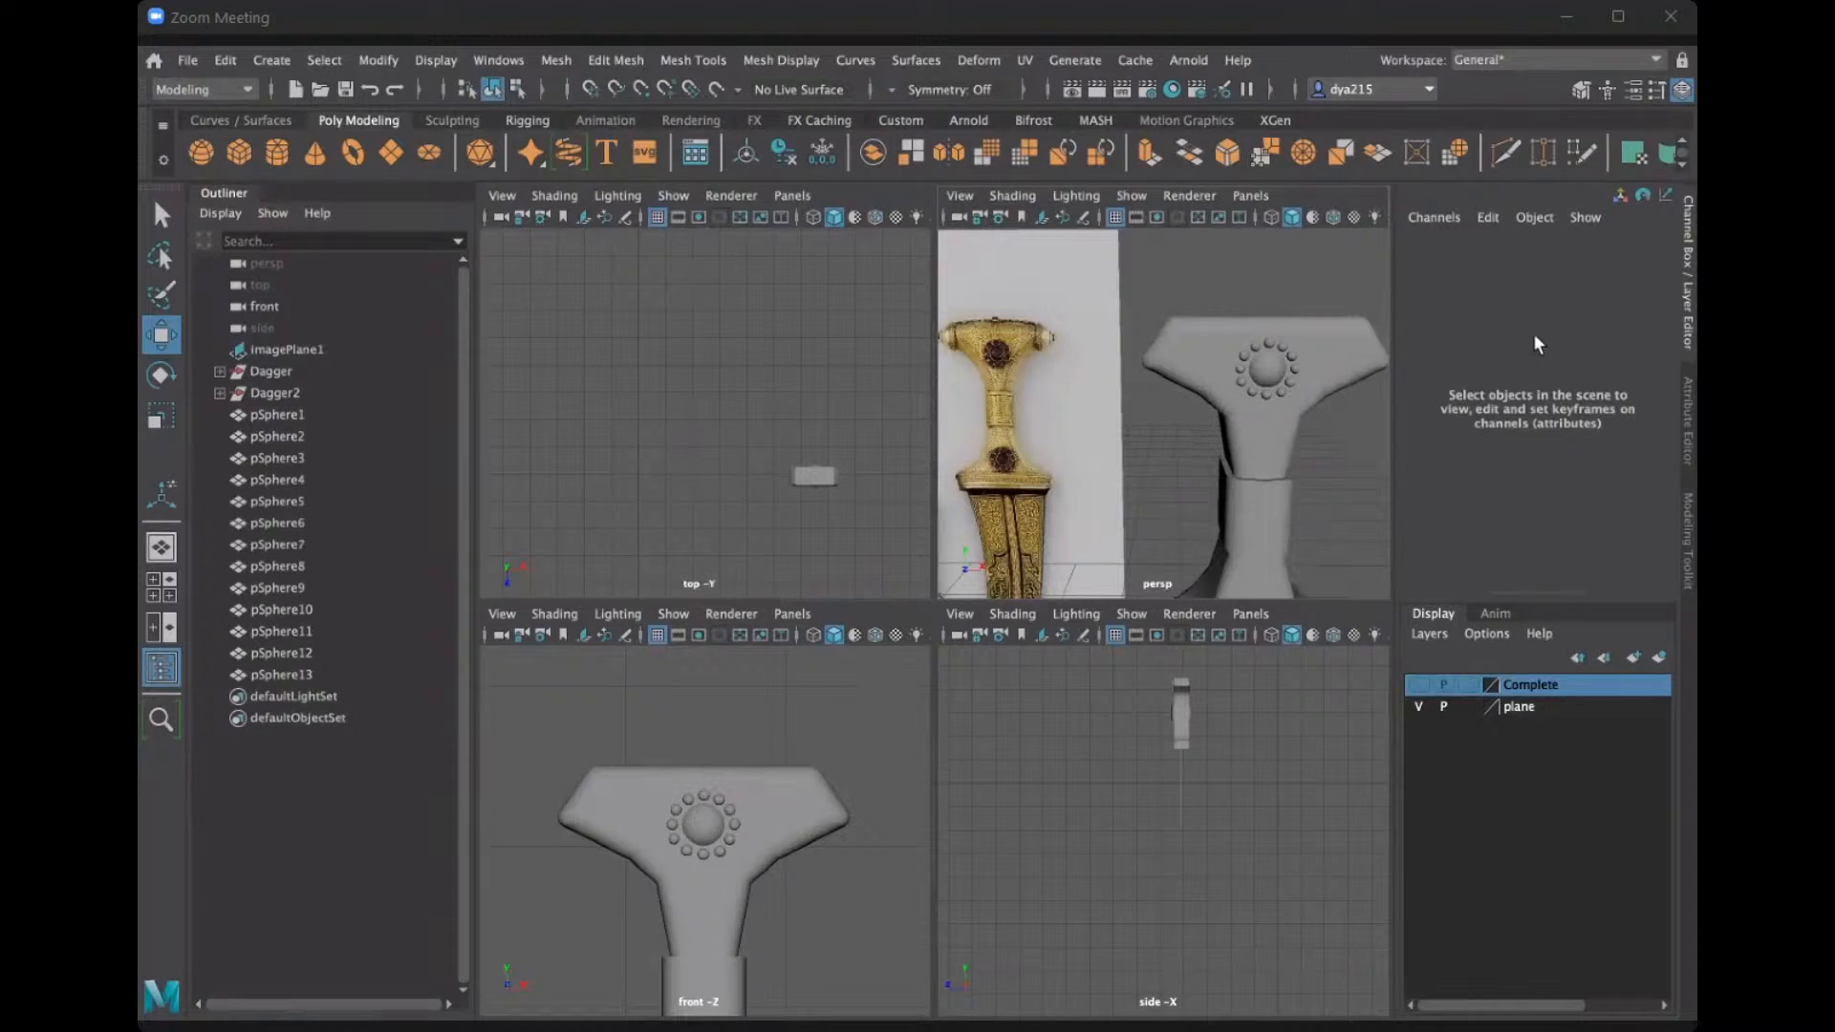
Group the central sphere together with its twelve surrounding small spheres and name the group jewel1.
key(space)
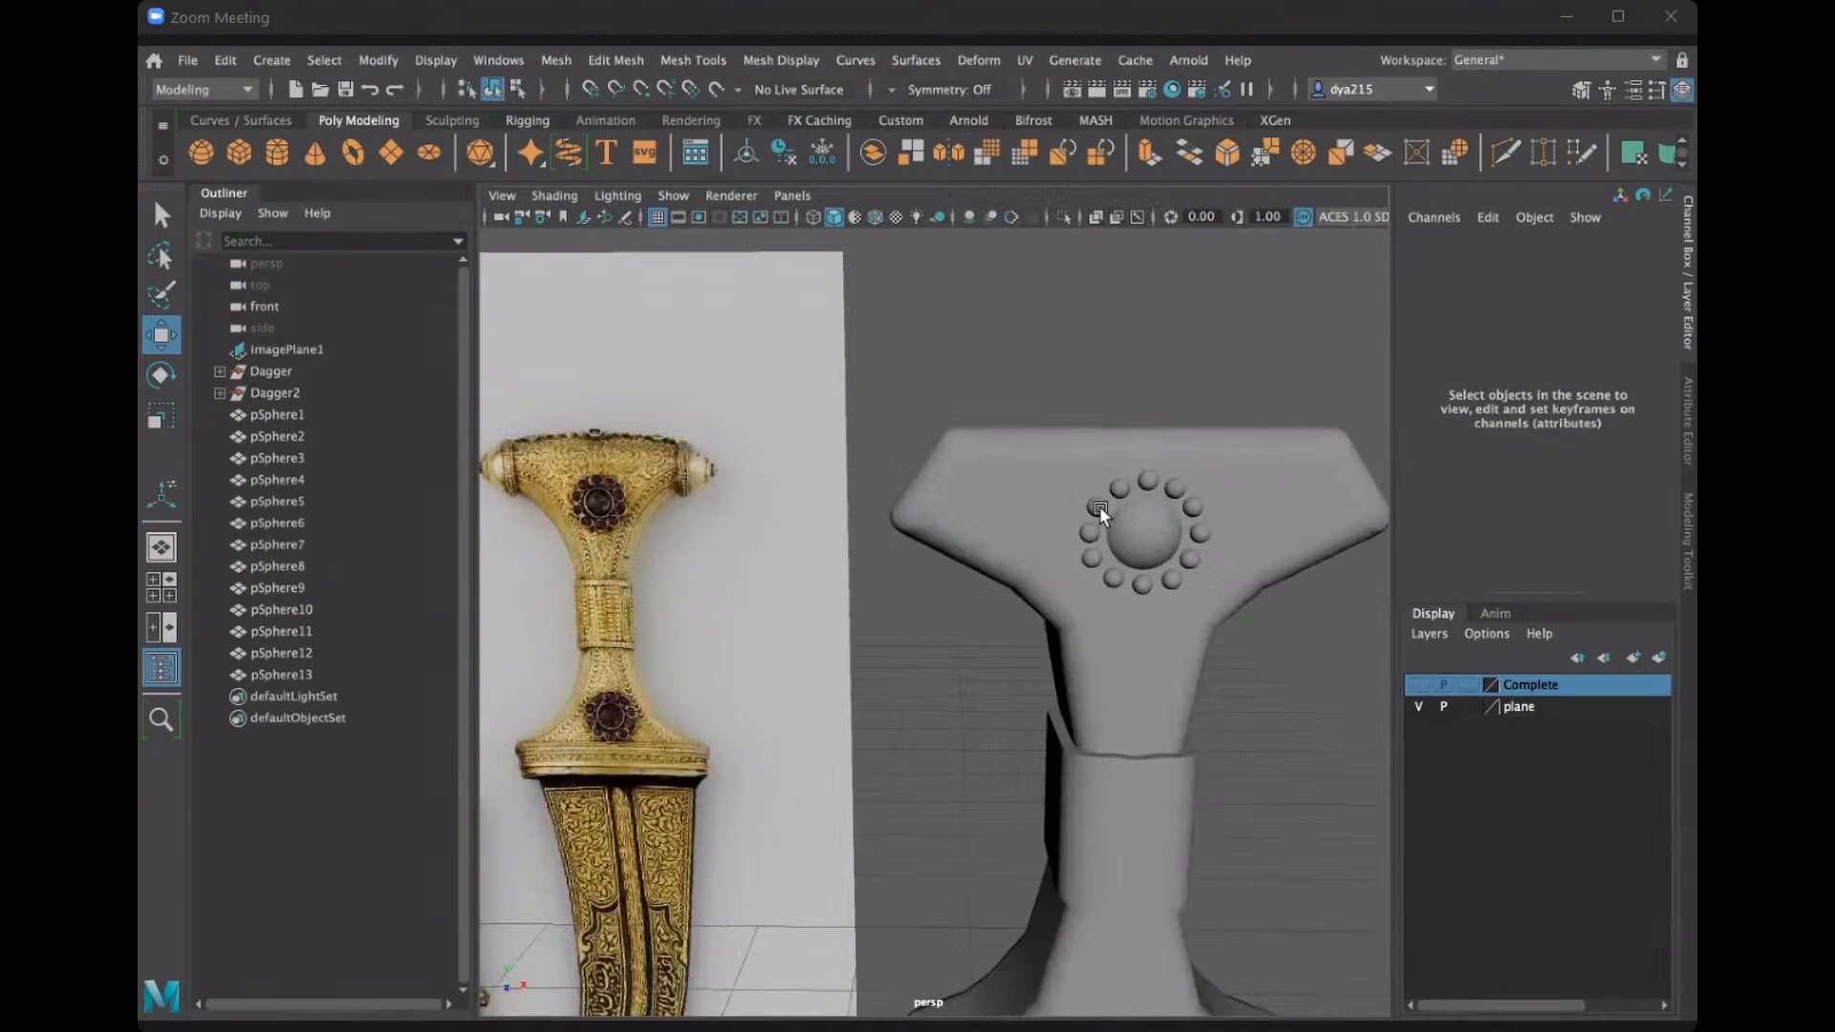
click(1099, 509)
key(q)
shift+click(1121, 487)
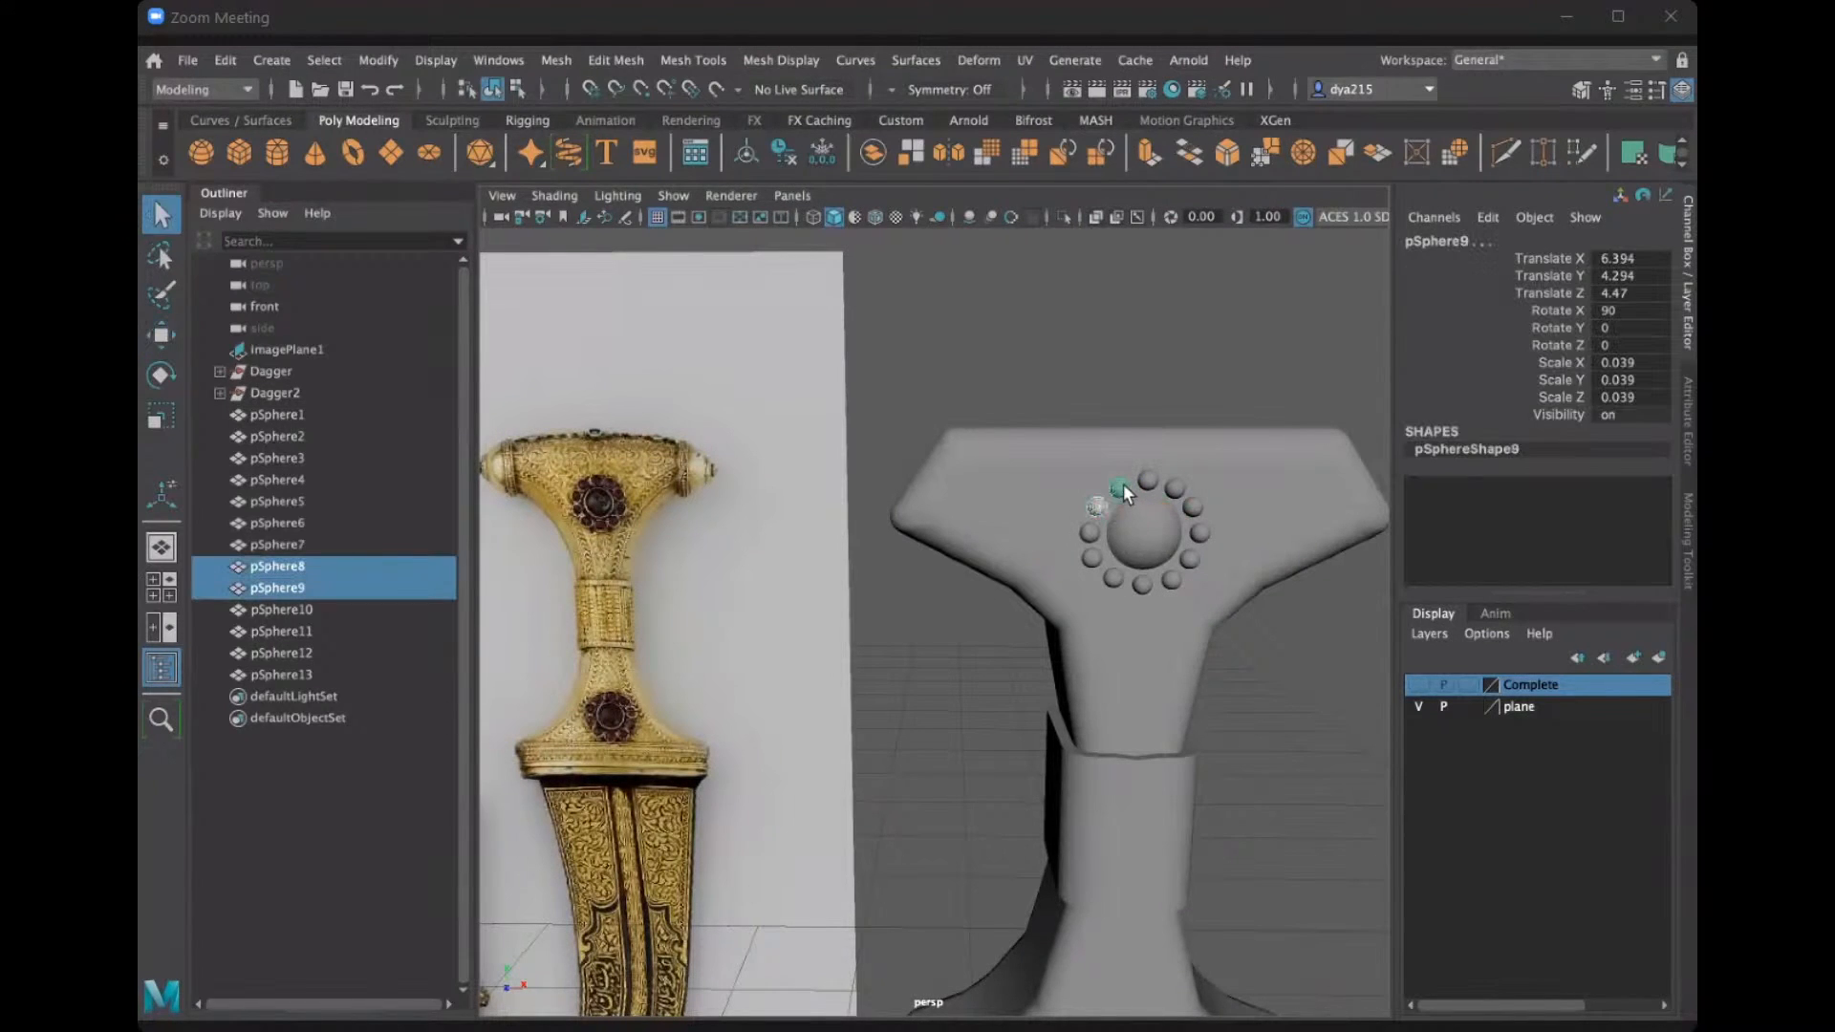
shift+click(1148, 478)
shift+click(1176, 486)
shift+click(1194, 507)
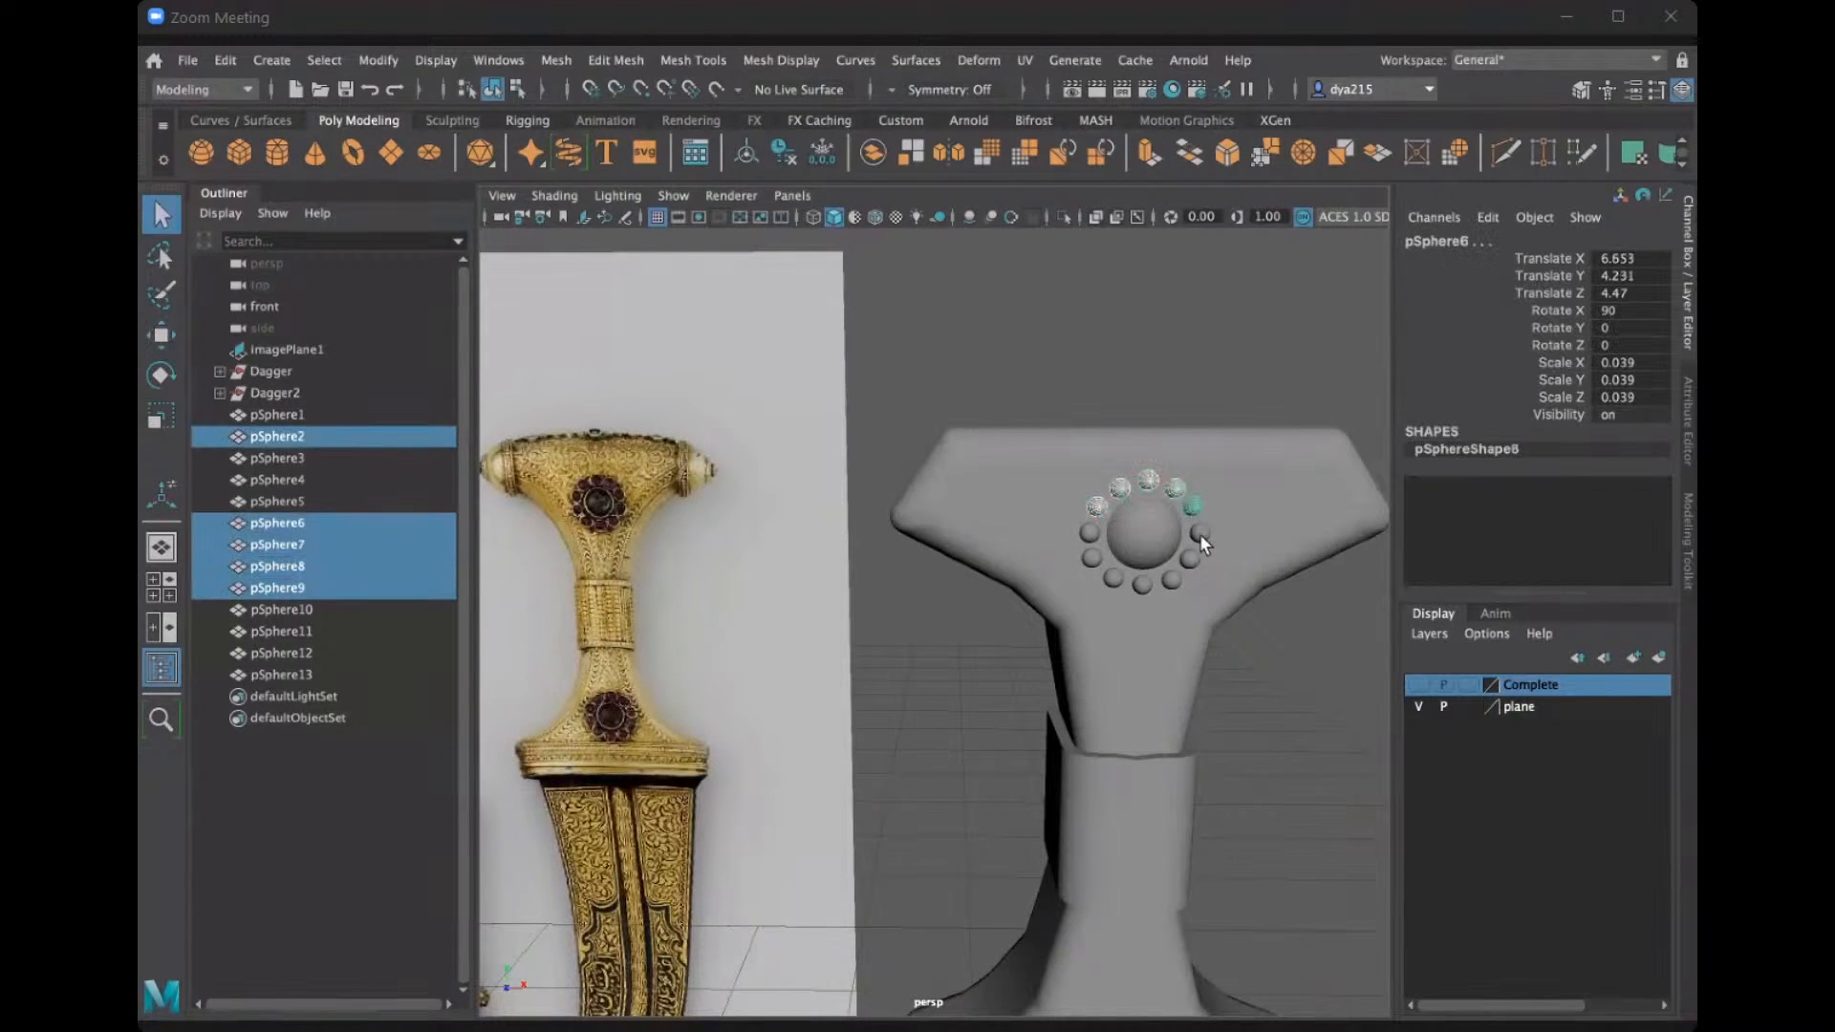
shift+click(1200, 532)
shift+click(1190, 560)
shift+click(1172, 580)
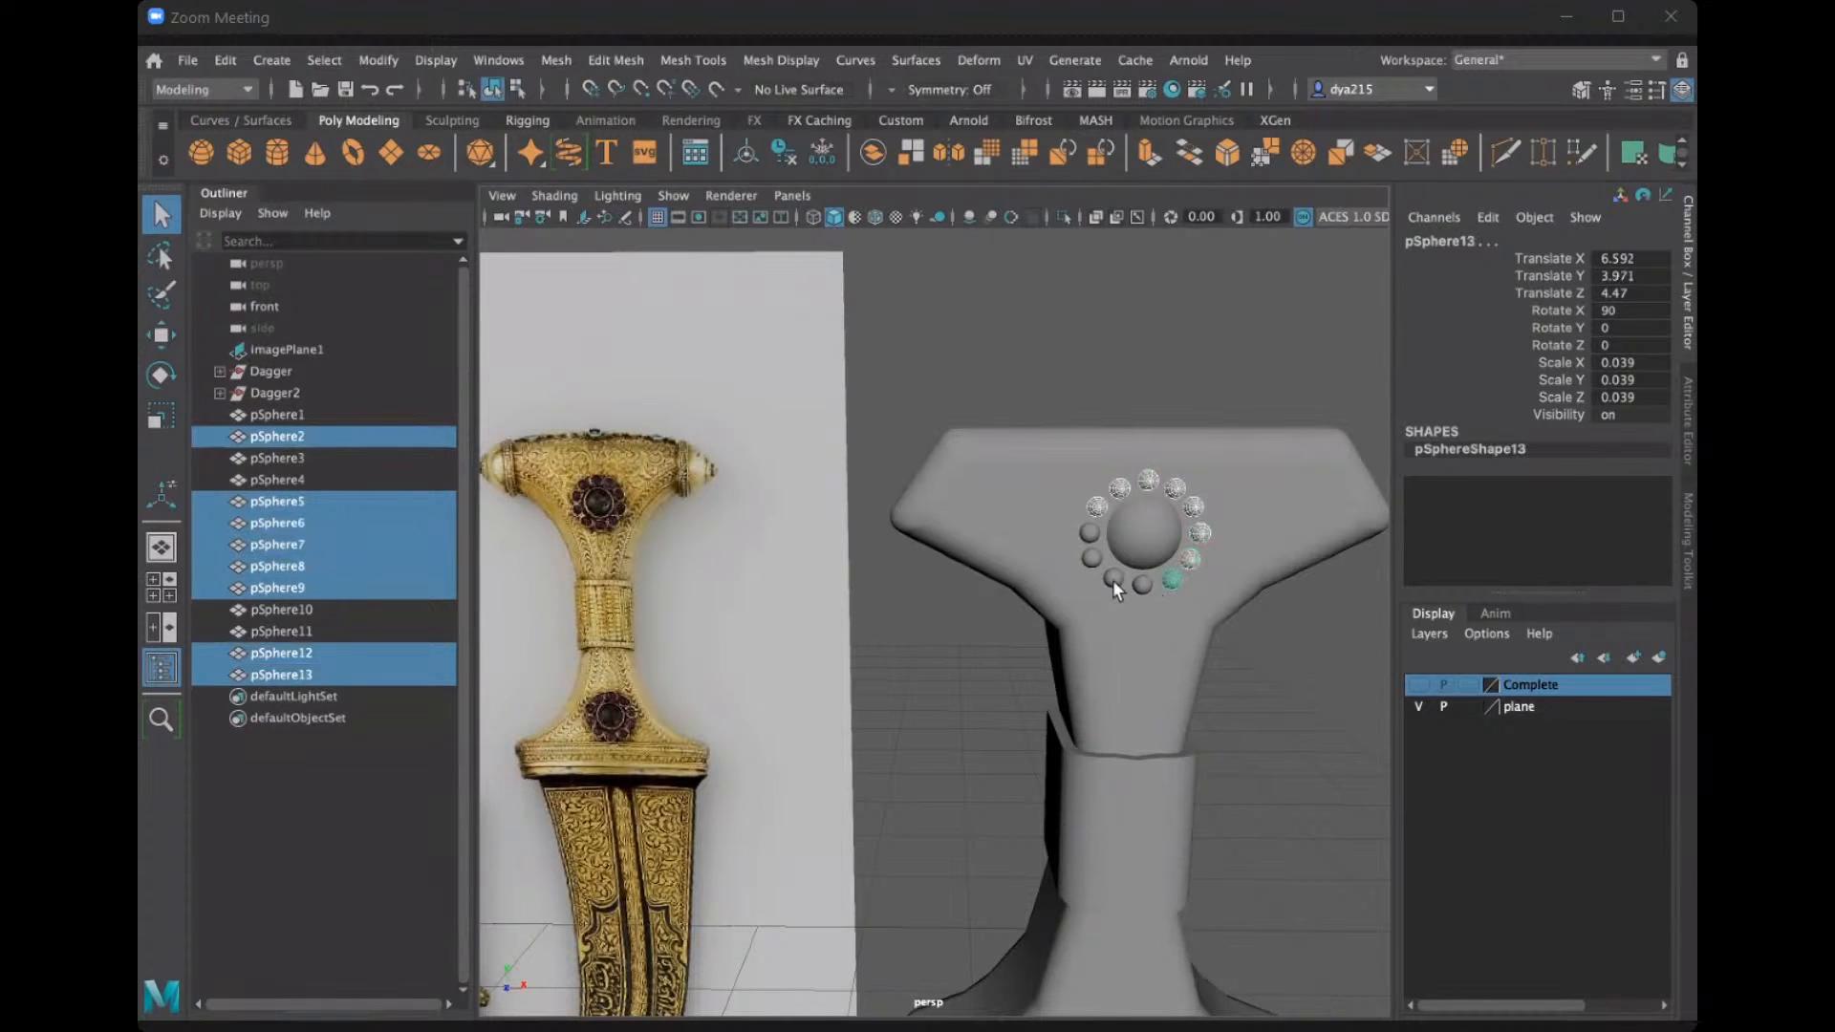
shift+click(1113, 579)
shift+click(1090, 557)
shift+click(1089, 532)
shift+click(1142, 585)
shift+click(1148, 533)
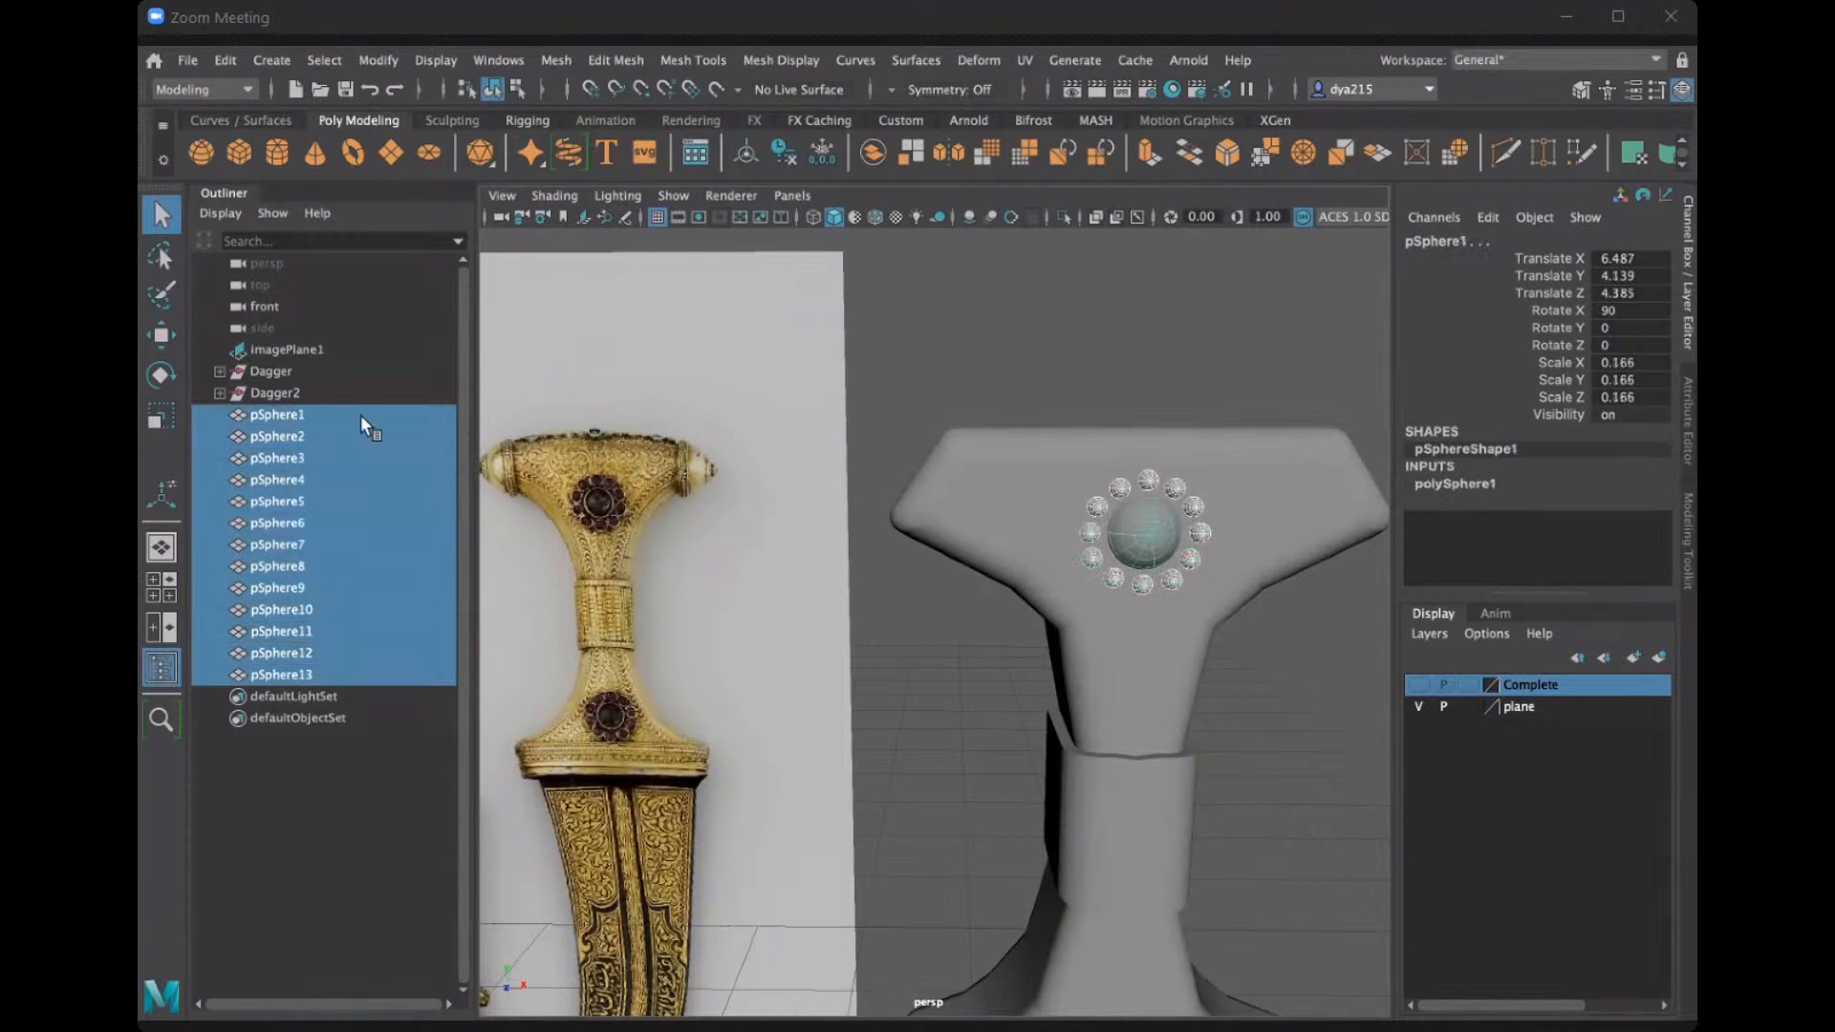
click(227, 59)
click(277, 472)
double_click(269, 416)
text(jewel1)
key(Return)
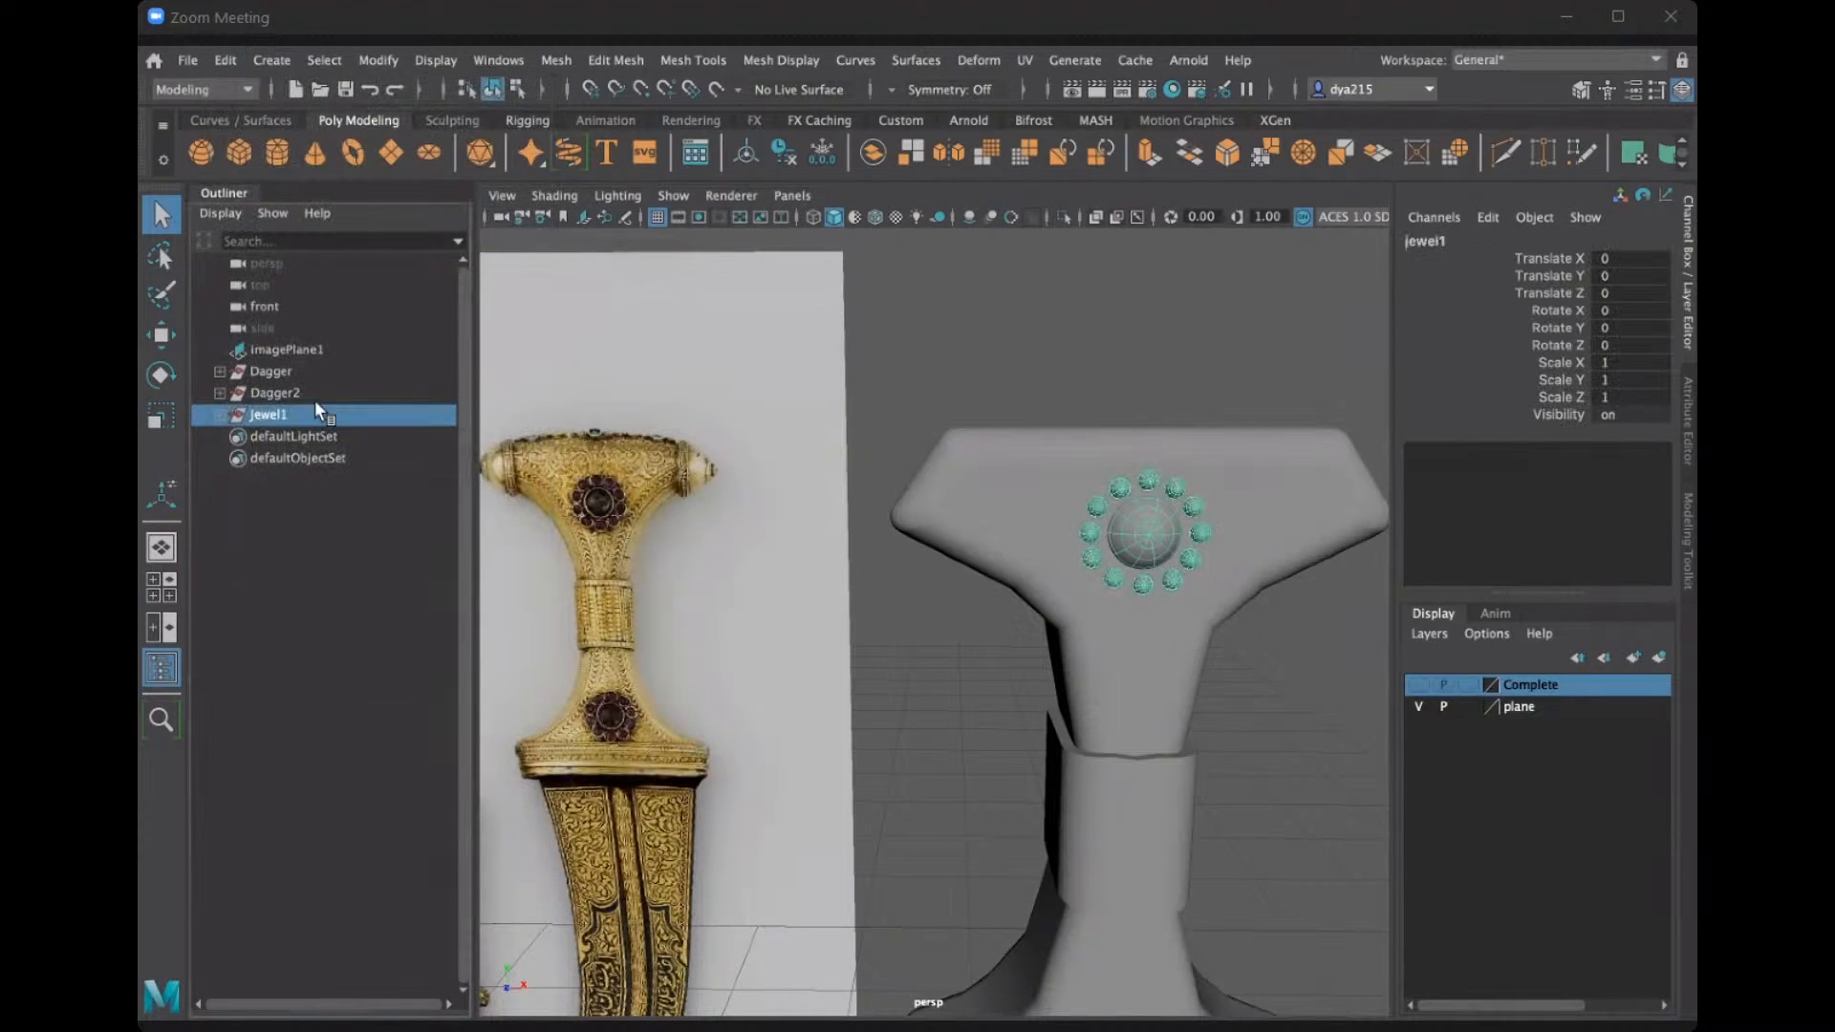
Duplicate the jewel1 group in place and get the copy ready for moving.
scroll(1120, 612, down, 3)
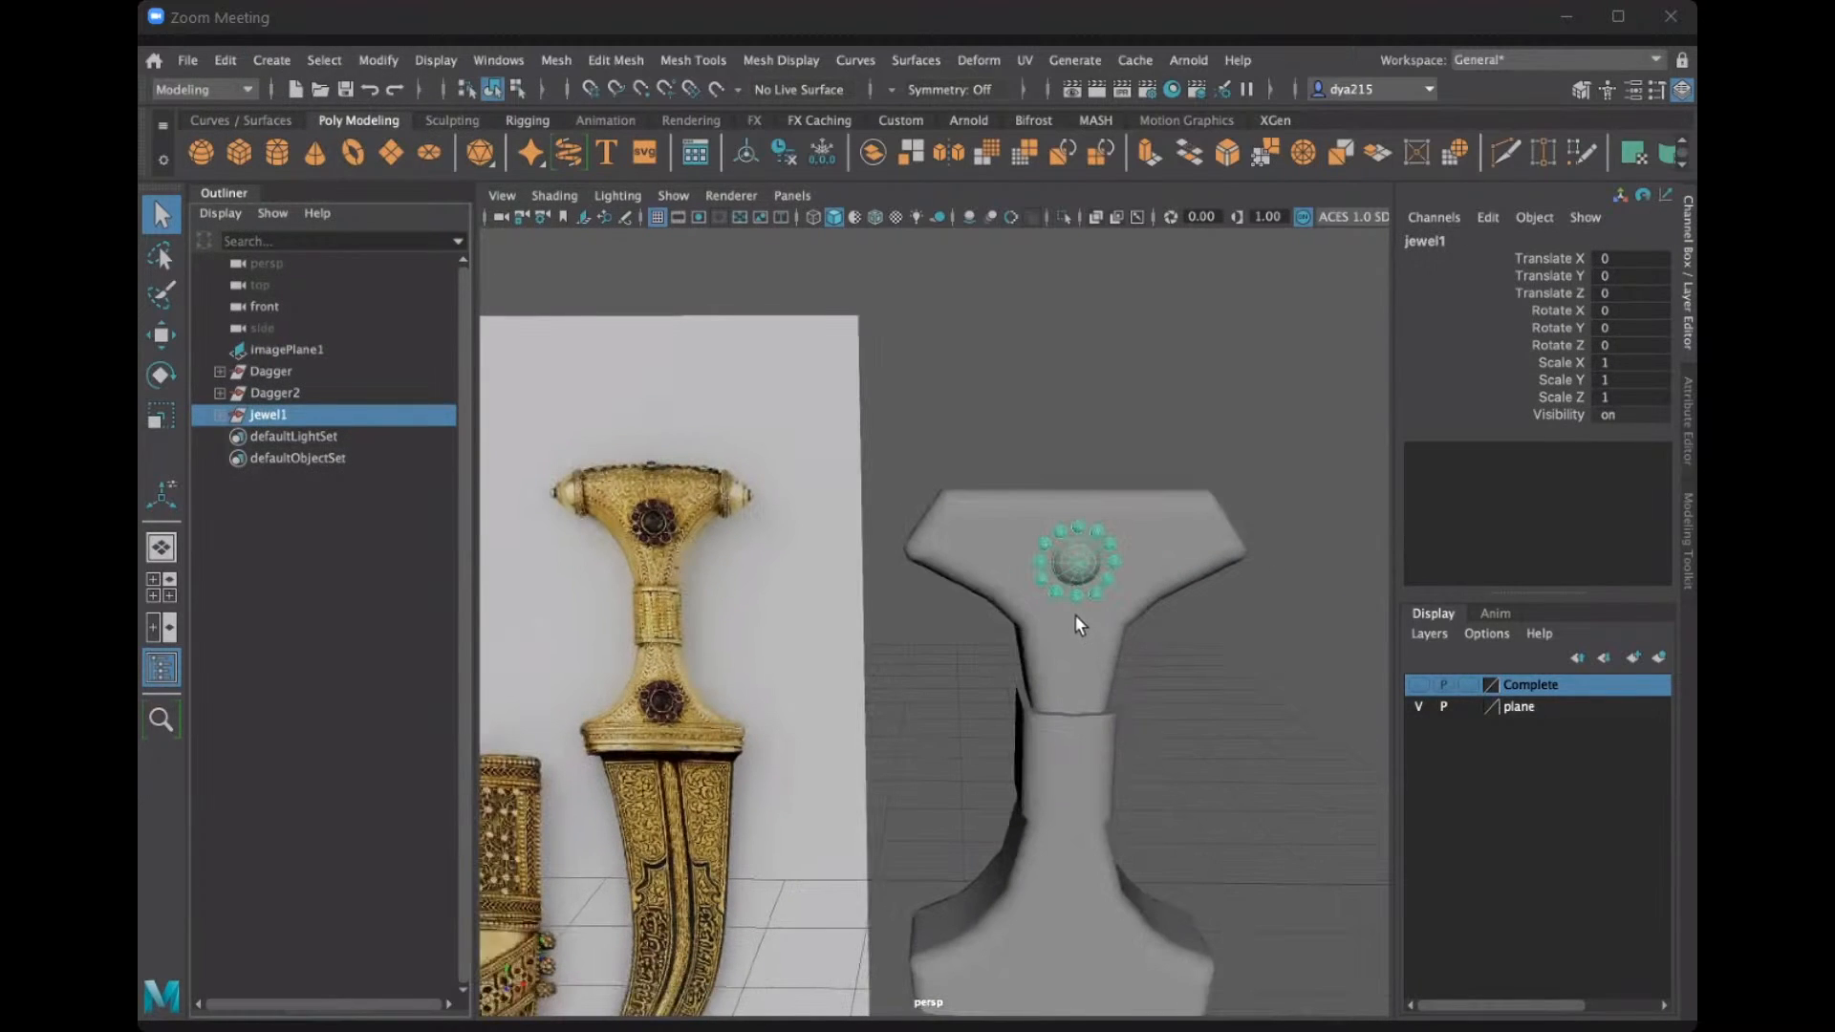
key(ctrl+d)
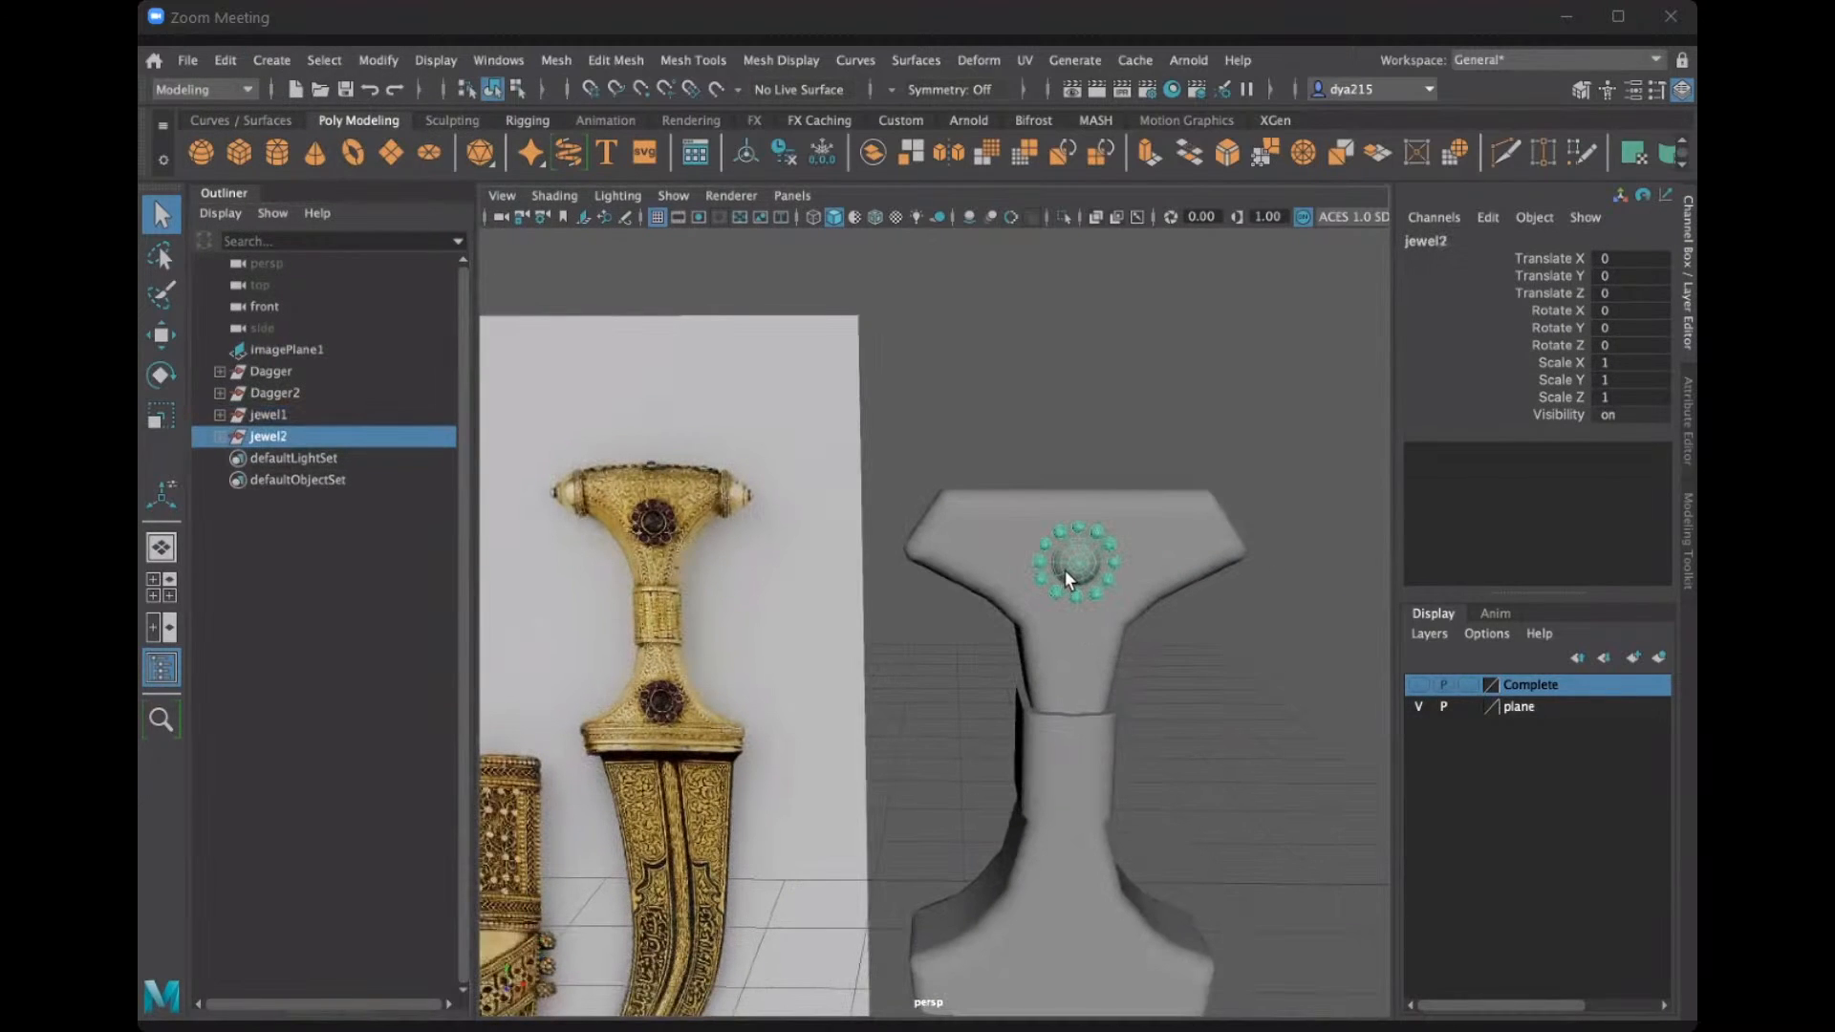
key(w)
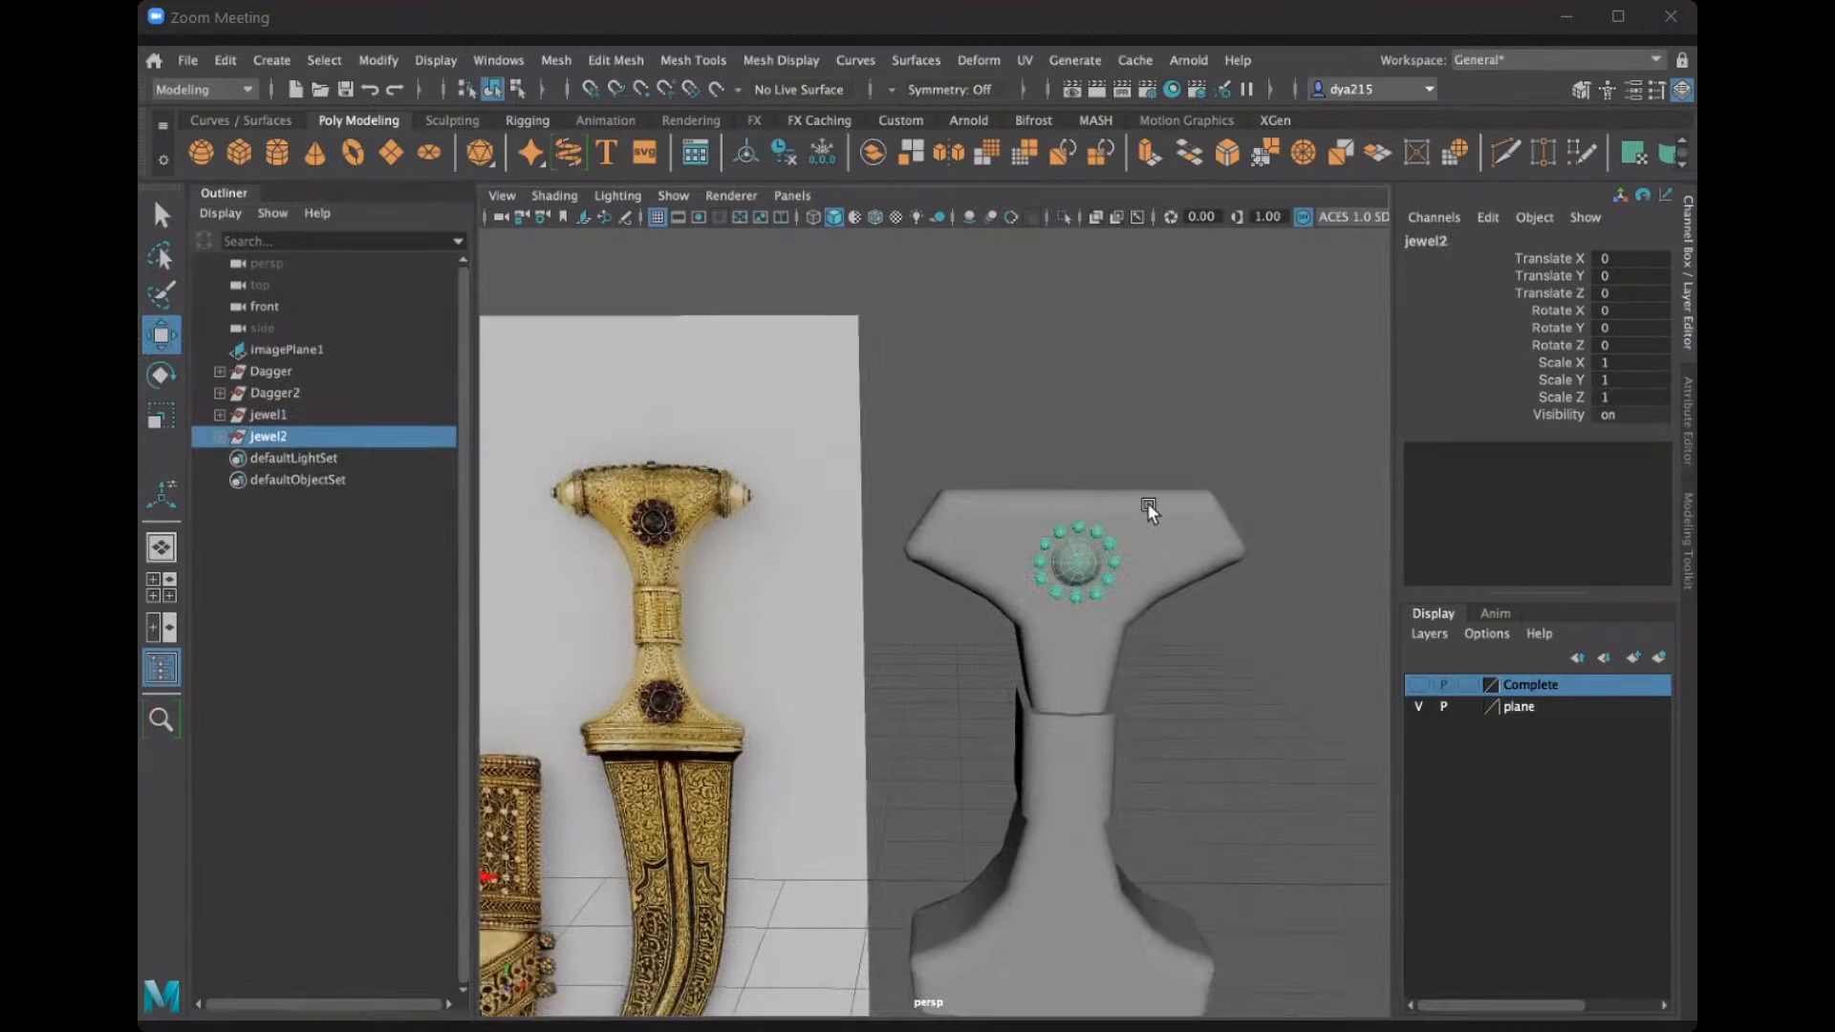
Move the jewel2 group's pivot onto the centre of the jewel on the upper hilt in the front view.
scroll(853, 575, down, 6)
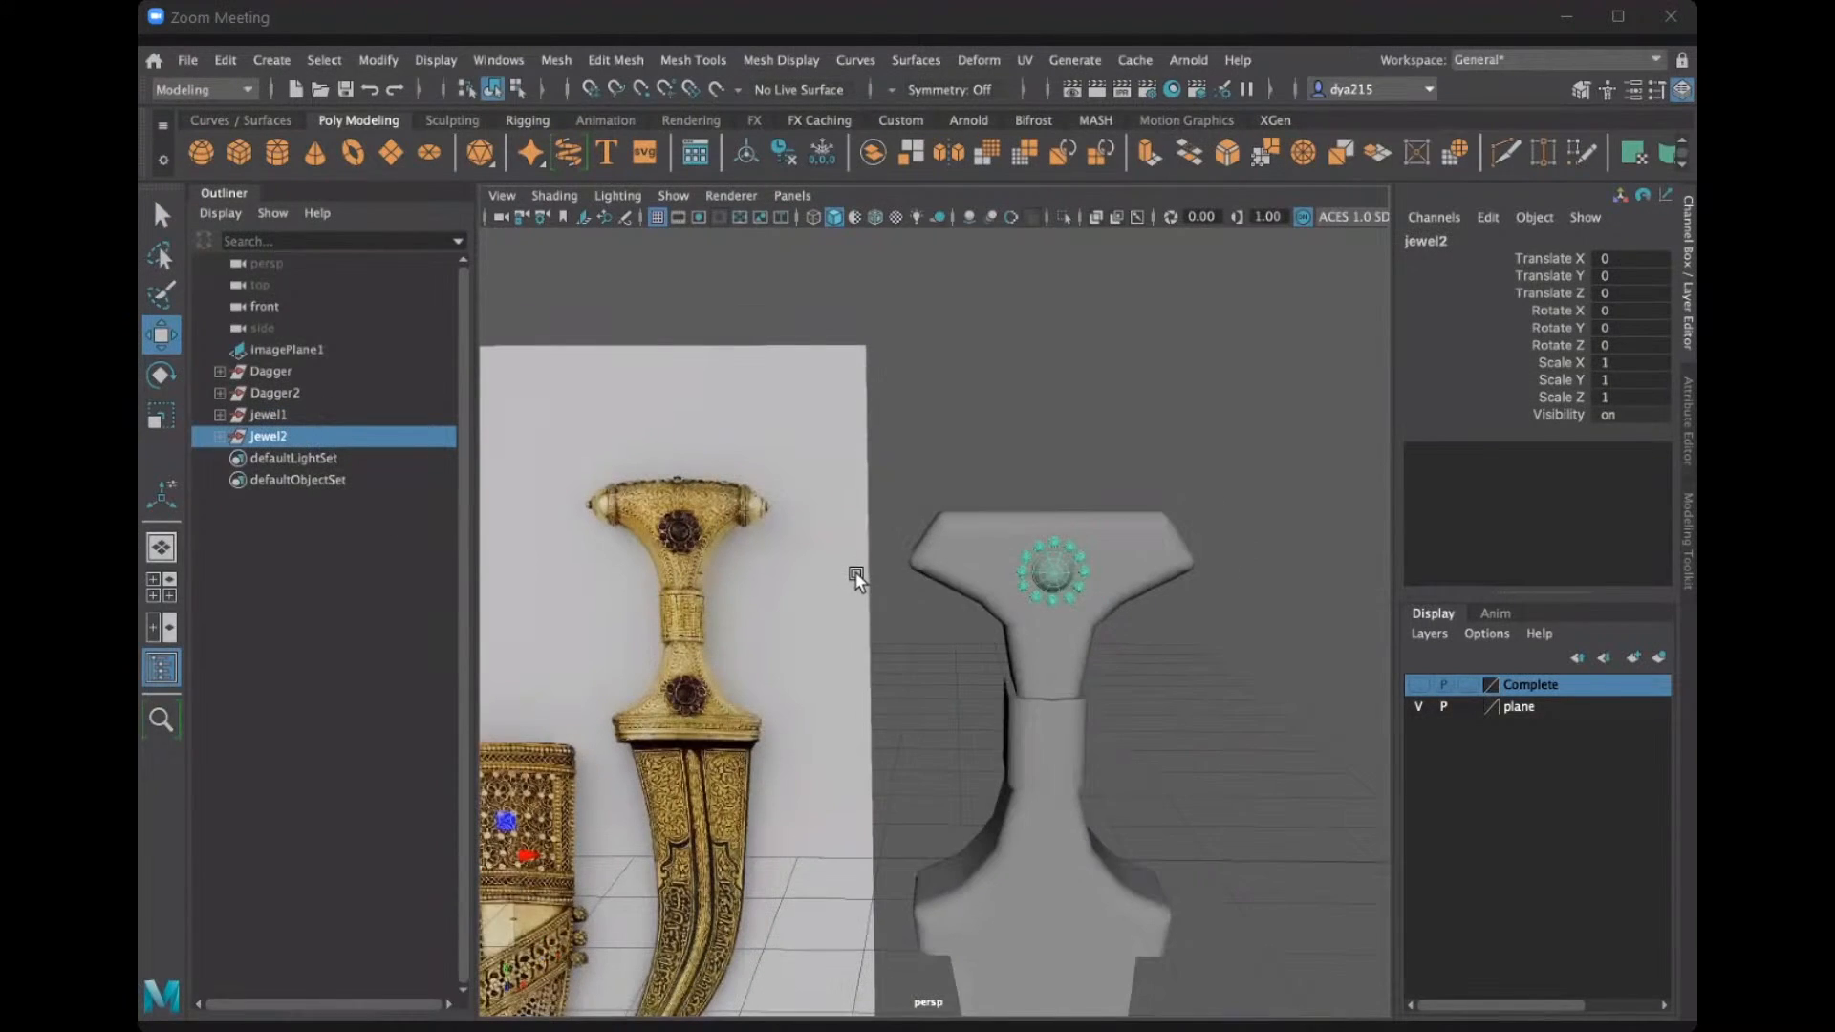
scroll(848, 679, up, 2)
scroll(551, 781, up, 2)
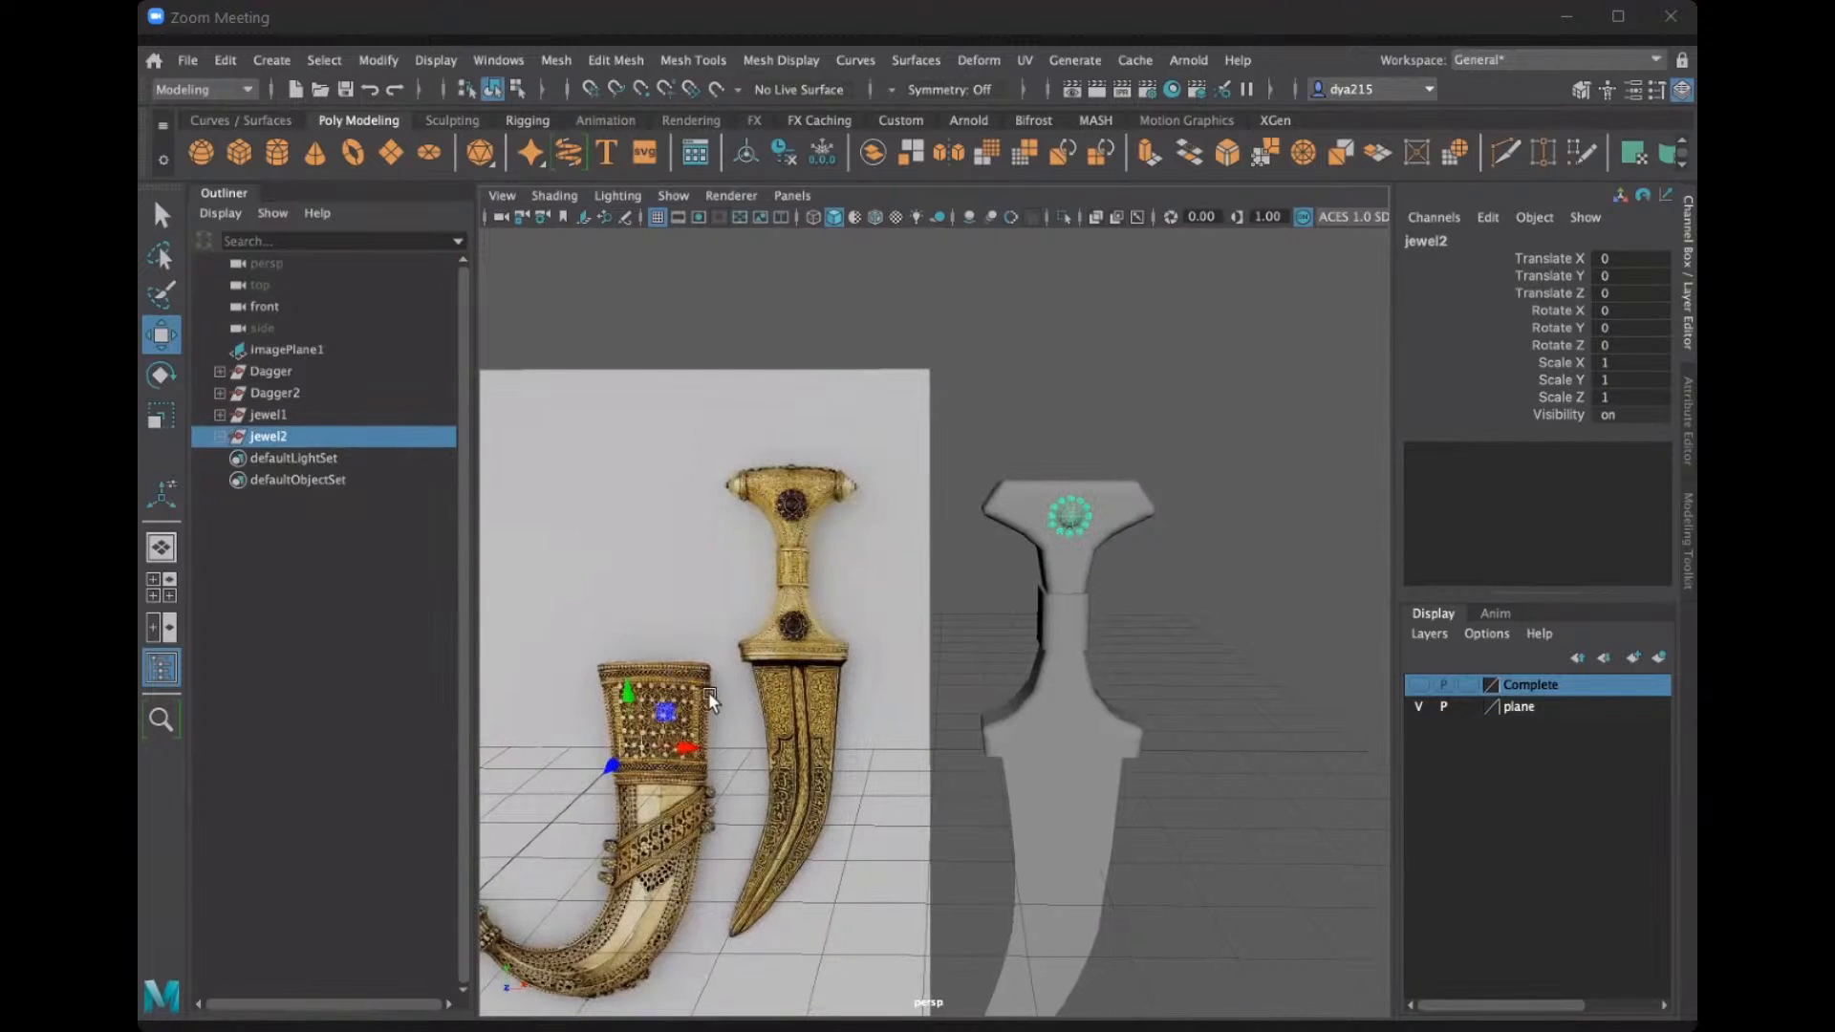
key(d)
key(space)
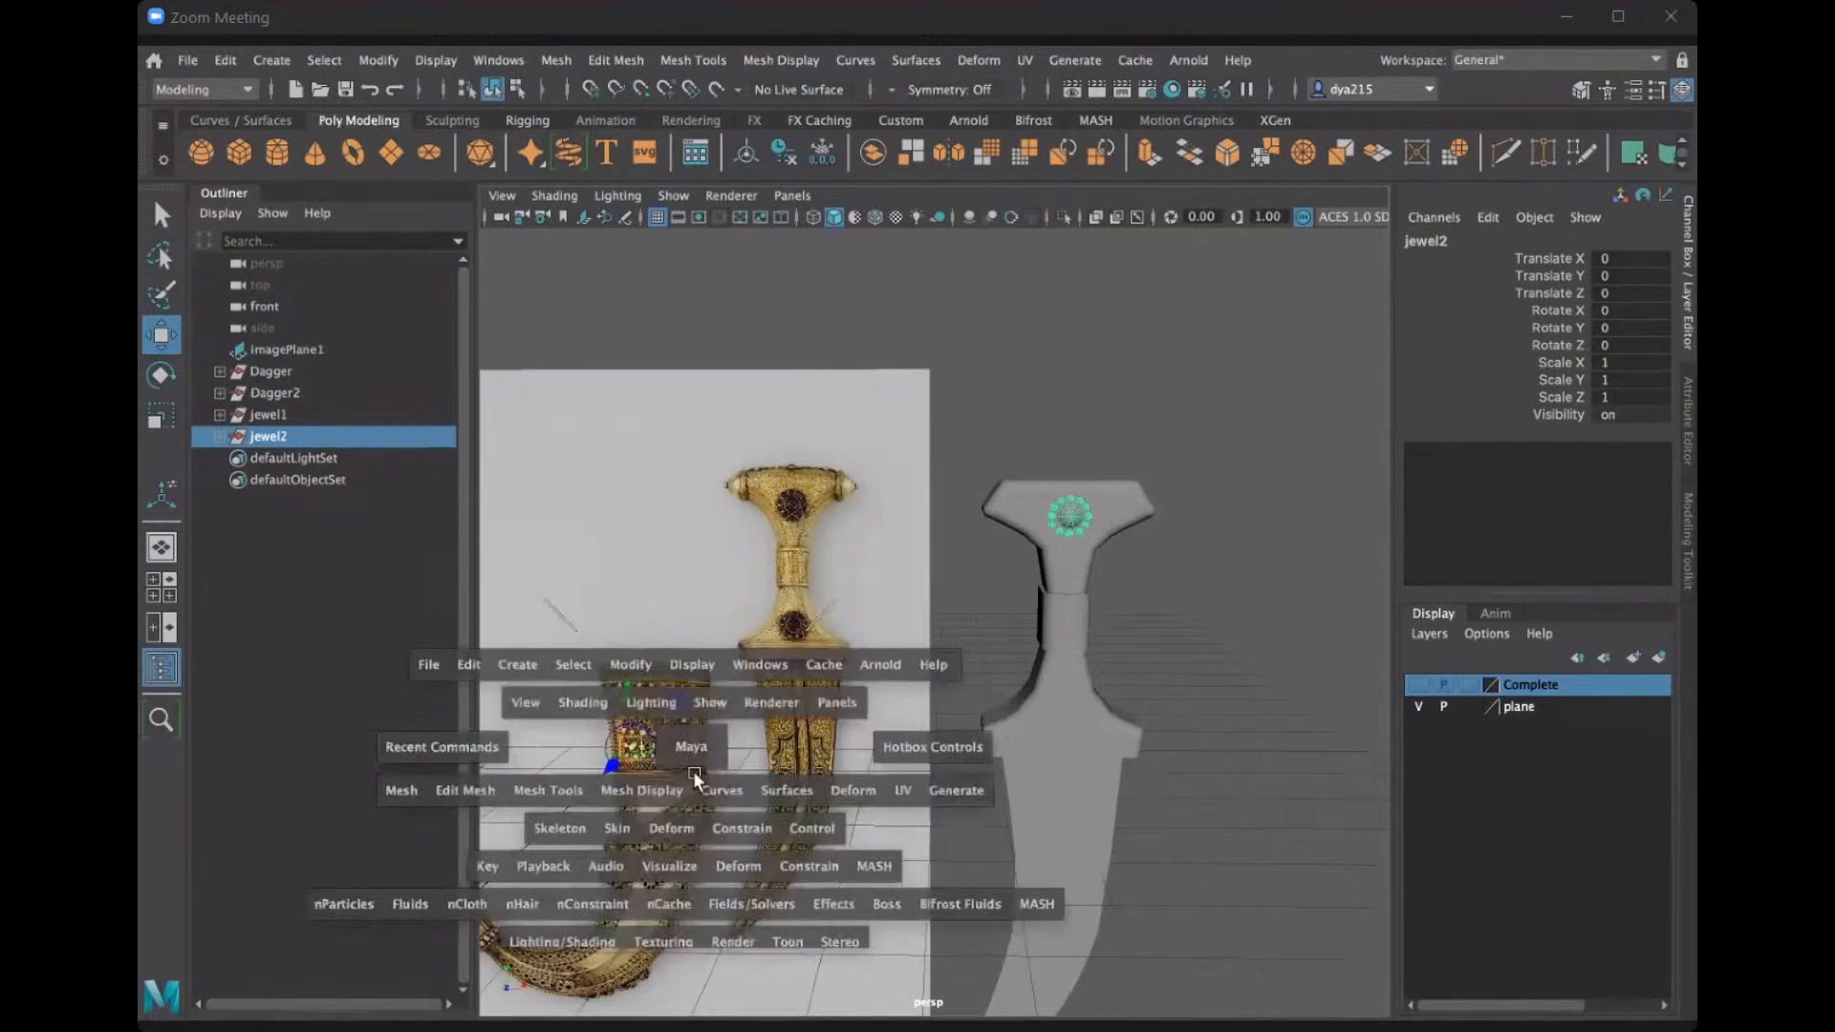
scroll(669, 884, up, 3)
key(space)
drag(725, 788, 978, 801)
drag(933, 727, 948, 561)
scroll(941, 560, up, 3)
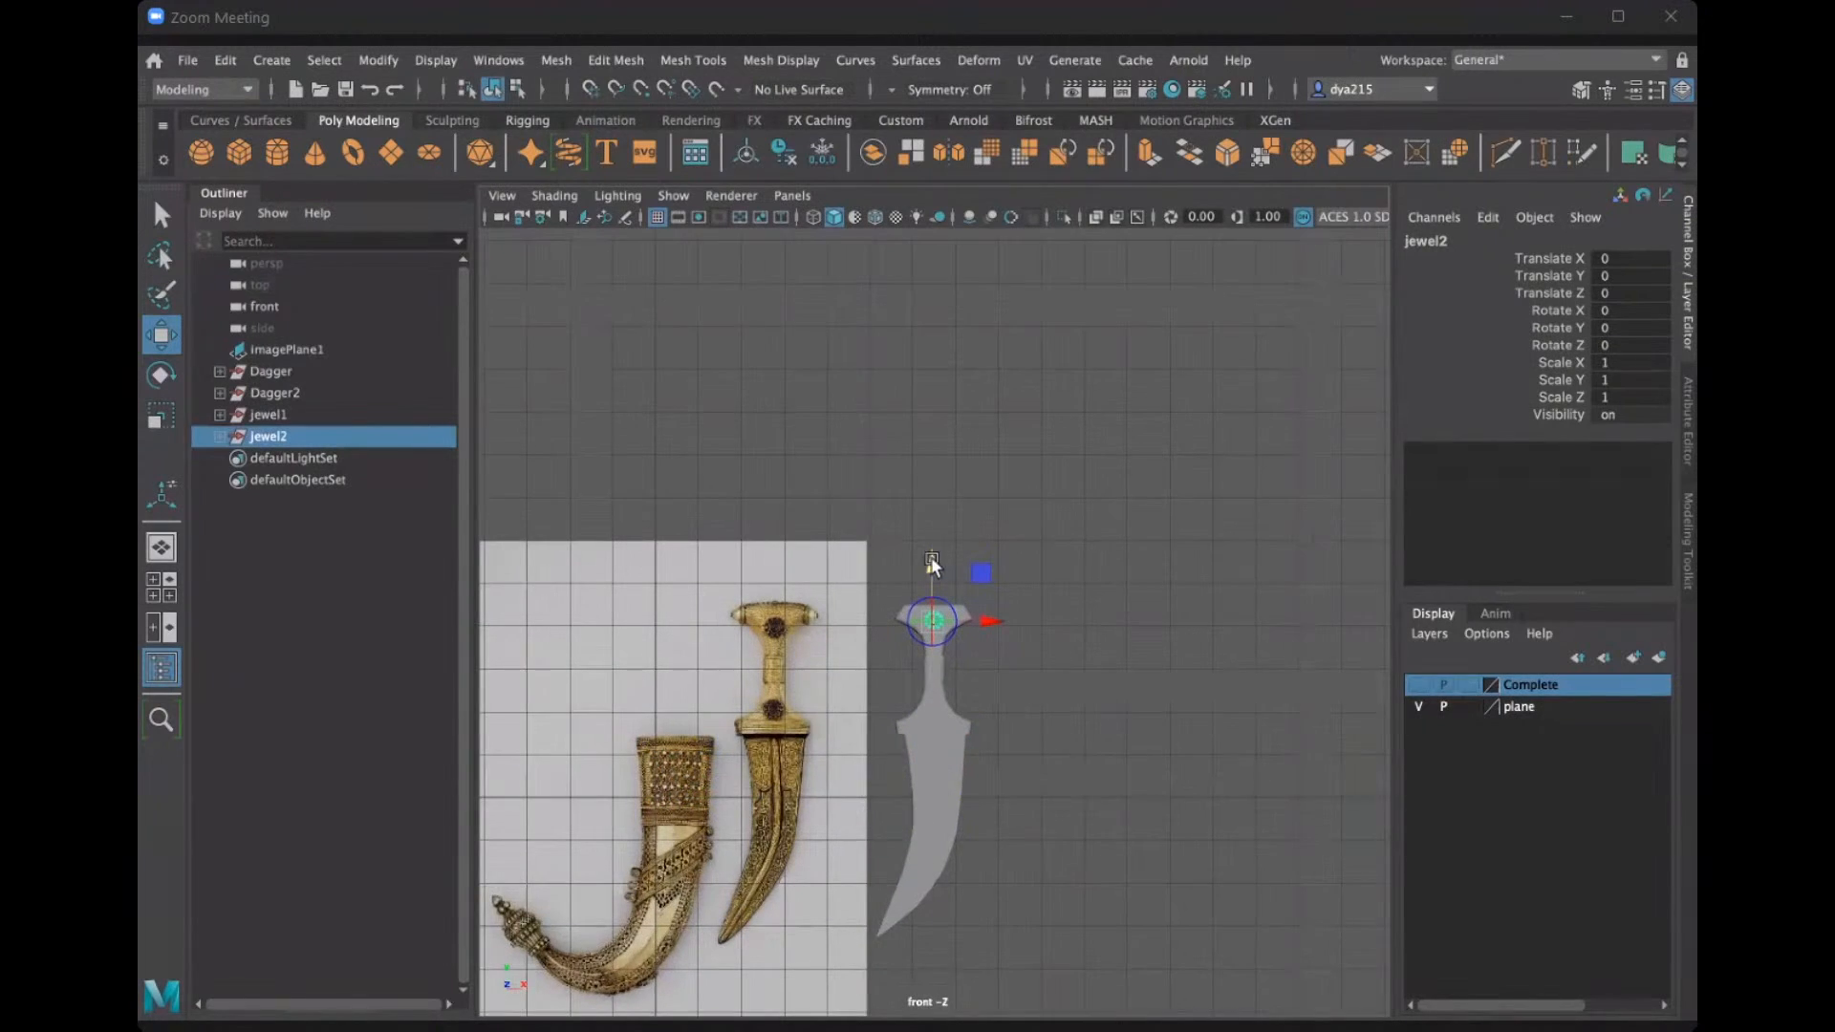
scroll(922, 569, up, 10)
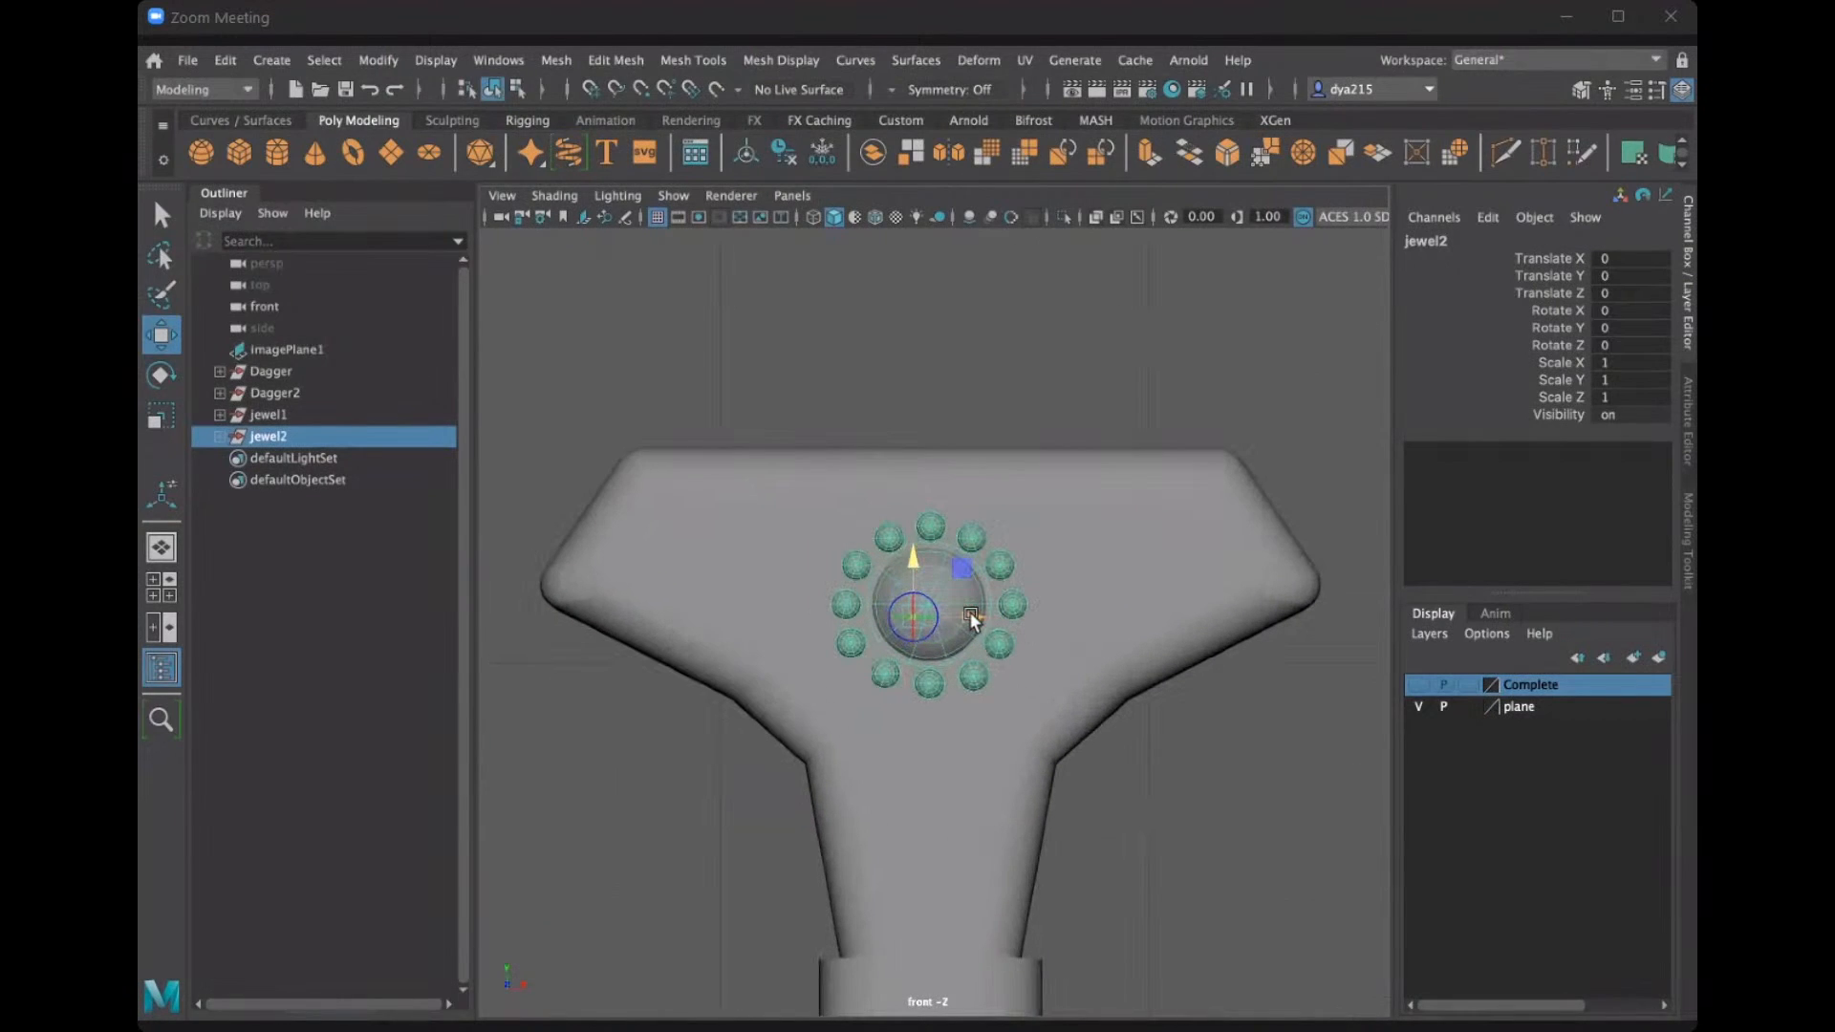
drag(980, 608, 932, 549)
Shift the jewel2 pivot forward in the top view so its depth matches the jewel on the hilt's front face.
key(space)
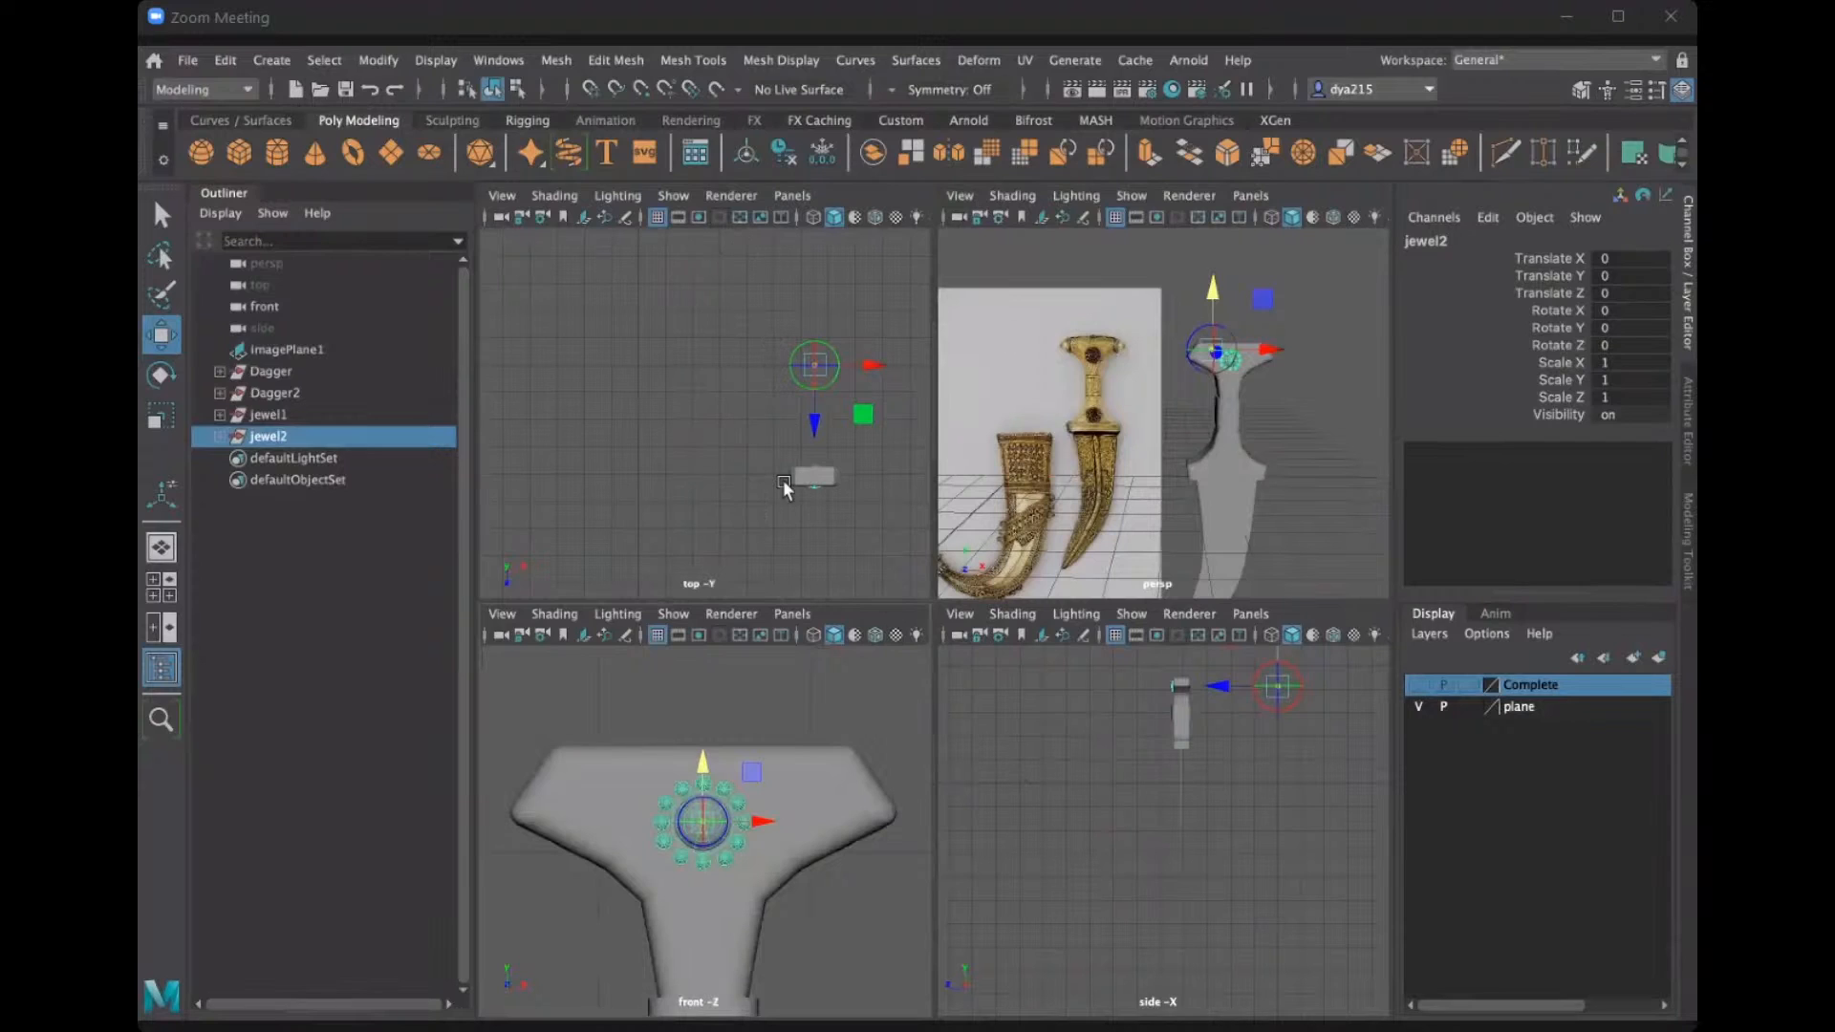
drag(814, 423, 797, 545)
key(space)
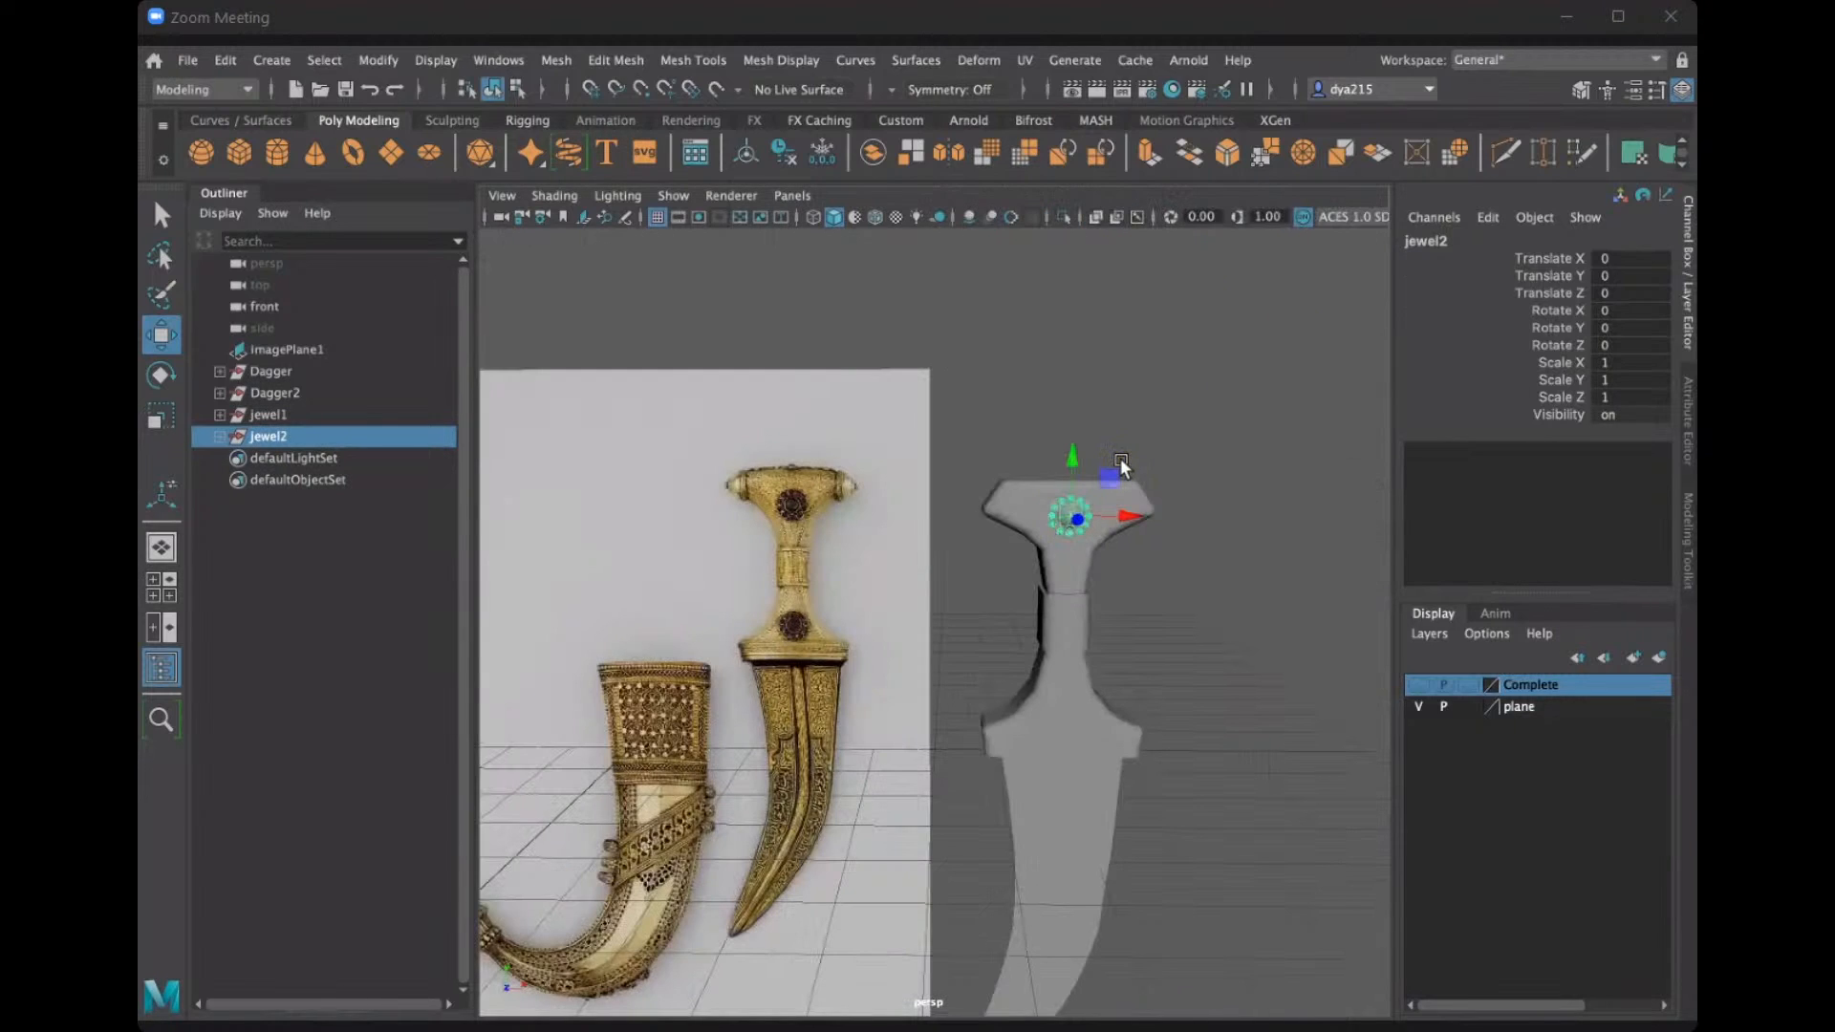
Duplicate the jewel2 group and move the copy straight down onto the lower hilt above the blade, to about Translate Y -2.348.
alt+drag(1085, 525, 1093, 529)
key(ctrl+d)
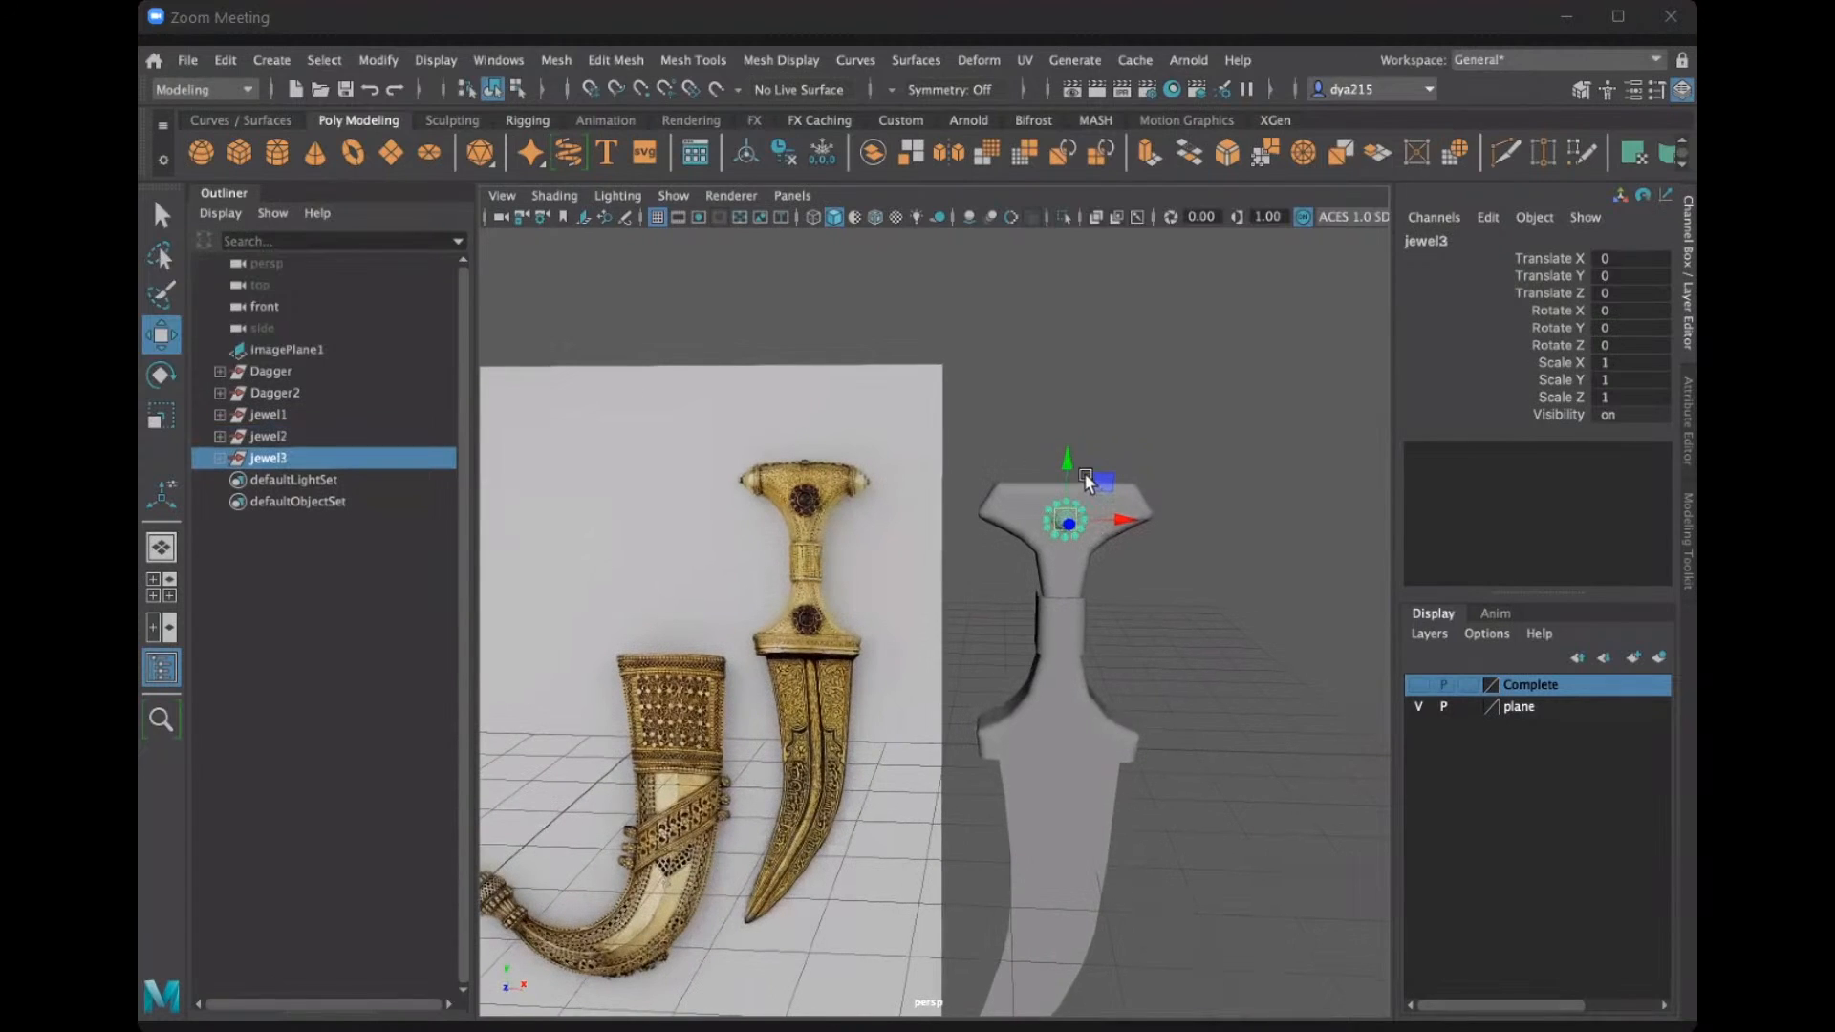
drag(1068, 461, 1088, 679)
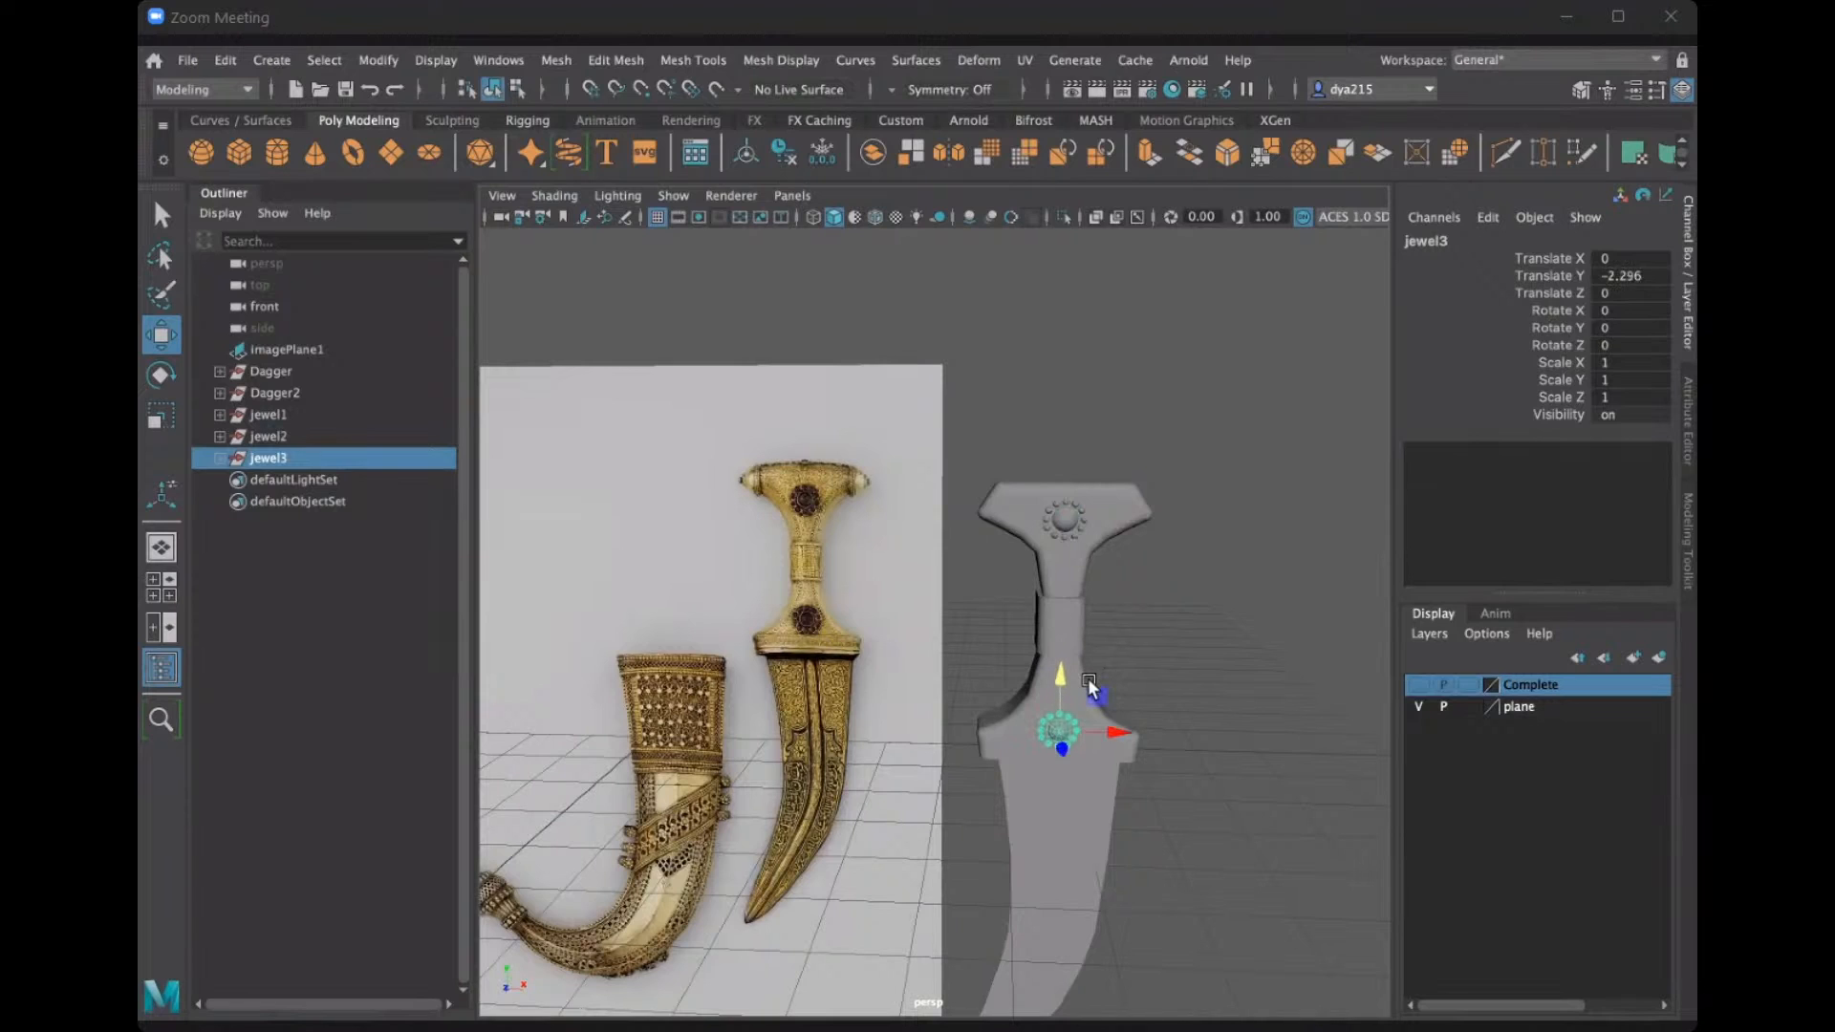
key(space)
scroll(801, 824, down, 5)
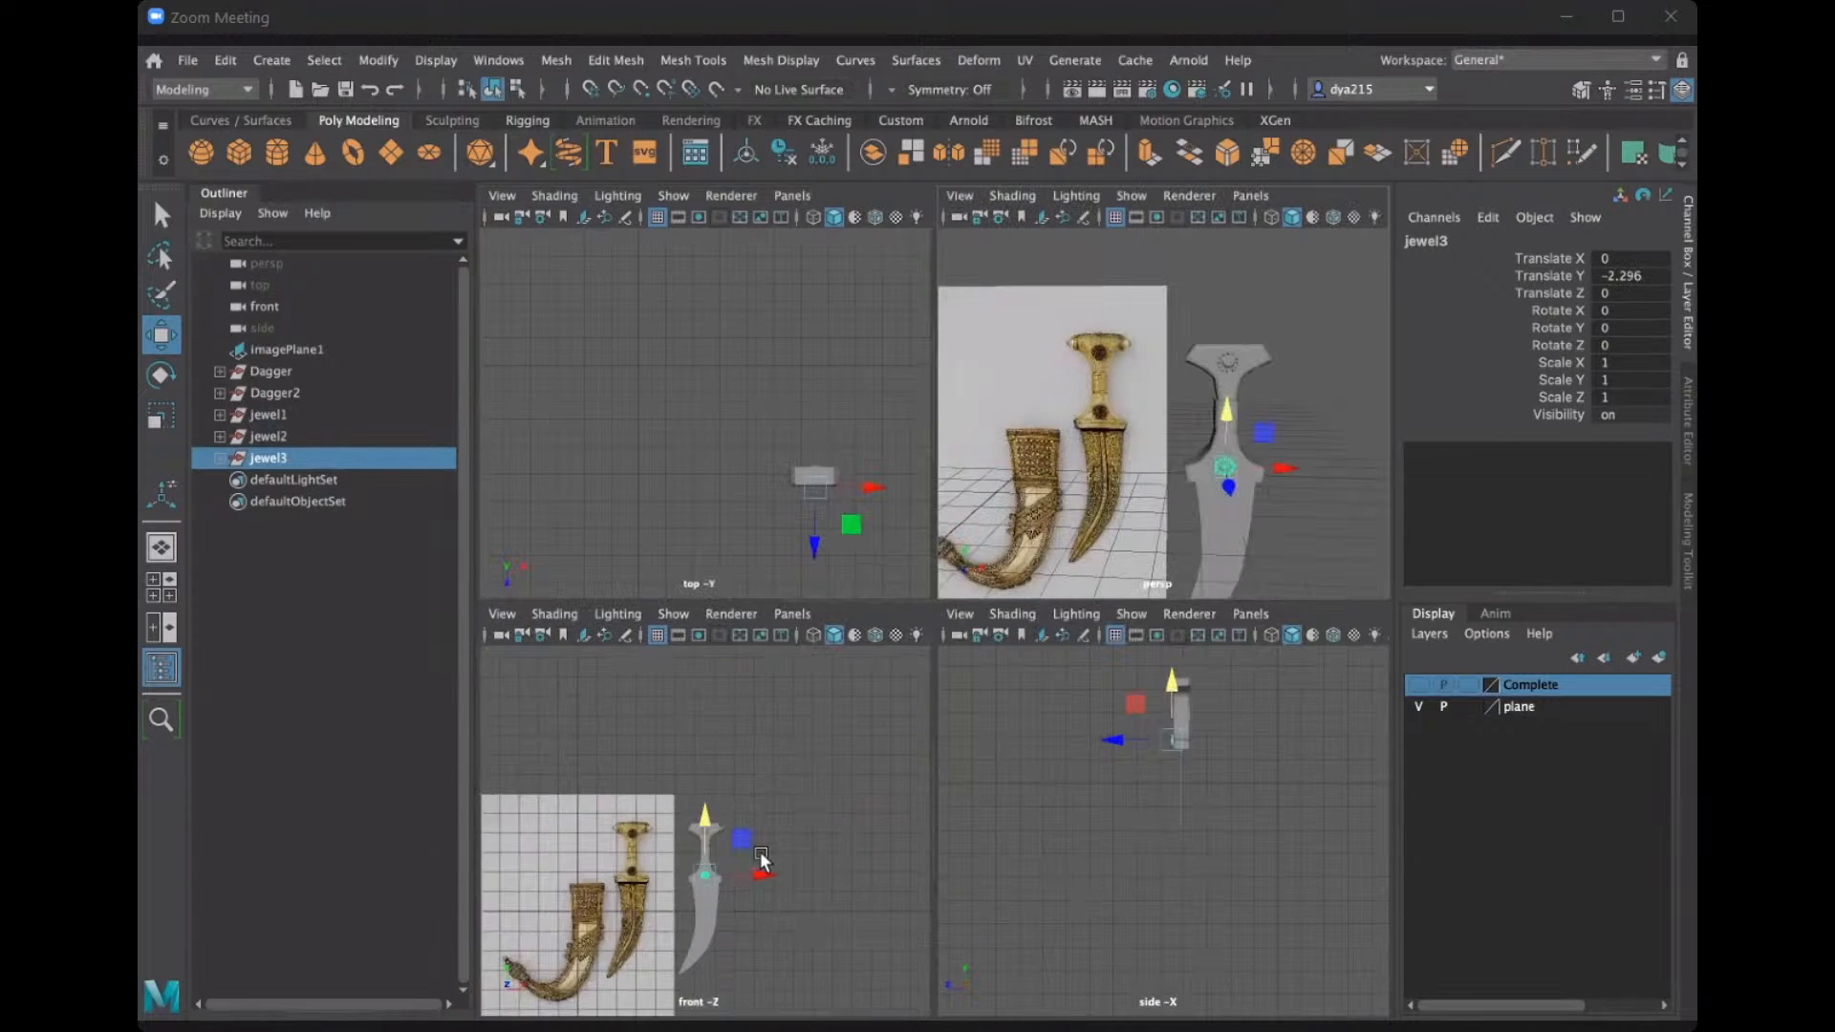
key(space)
scroll(801, 637, up, 6)
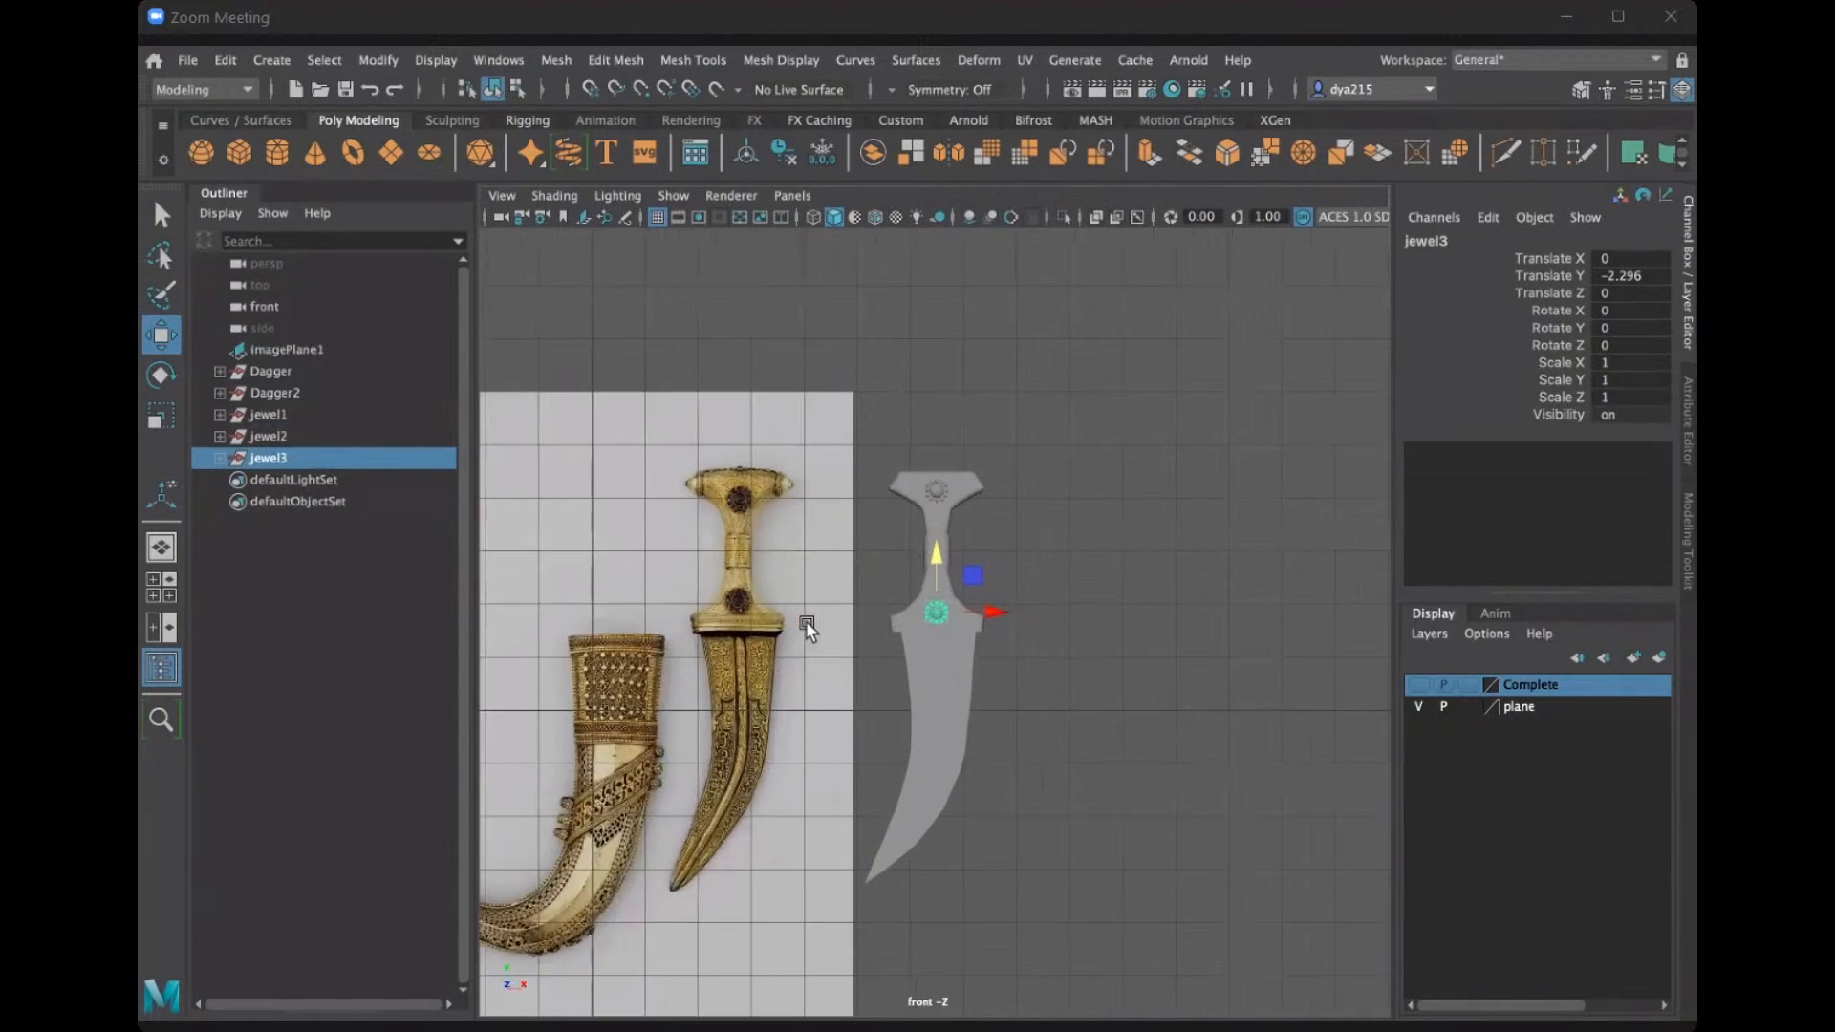
drag(937, 557, 937, 553)
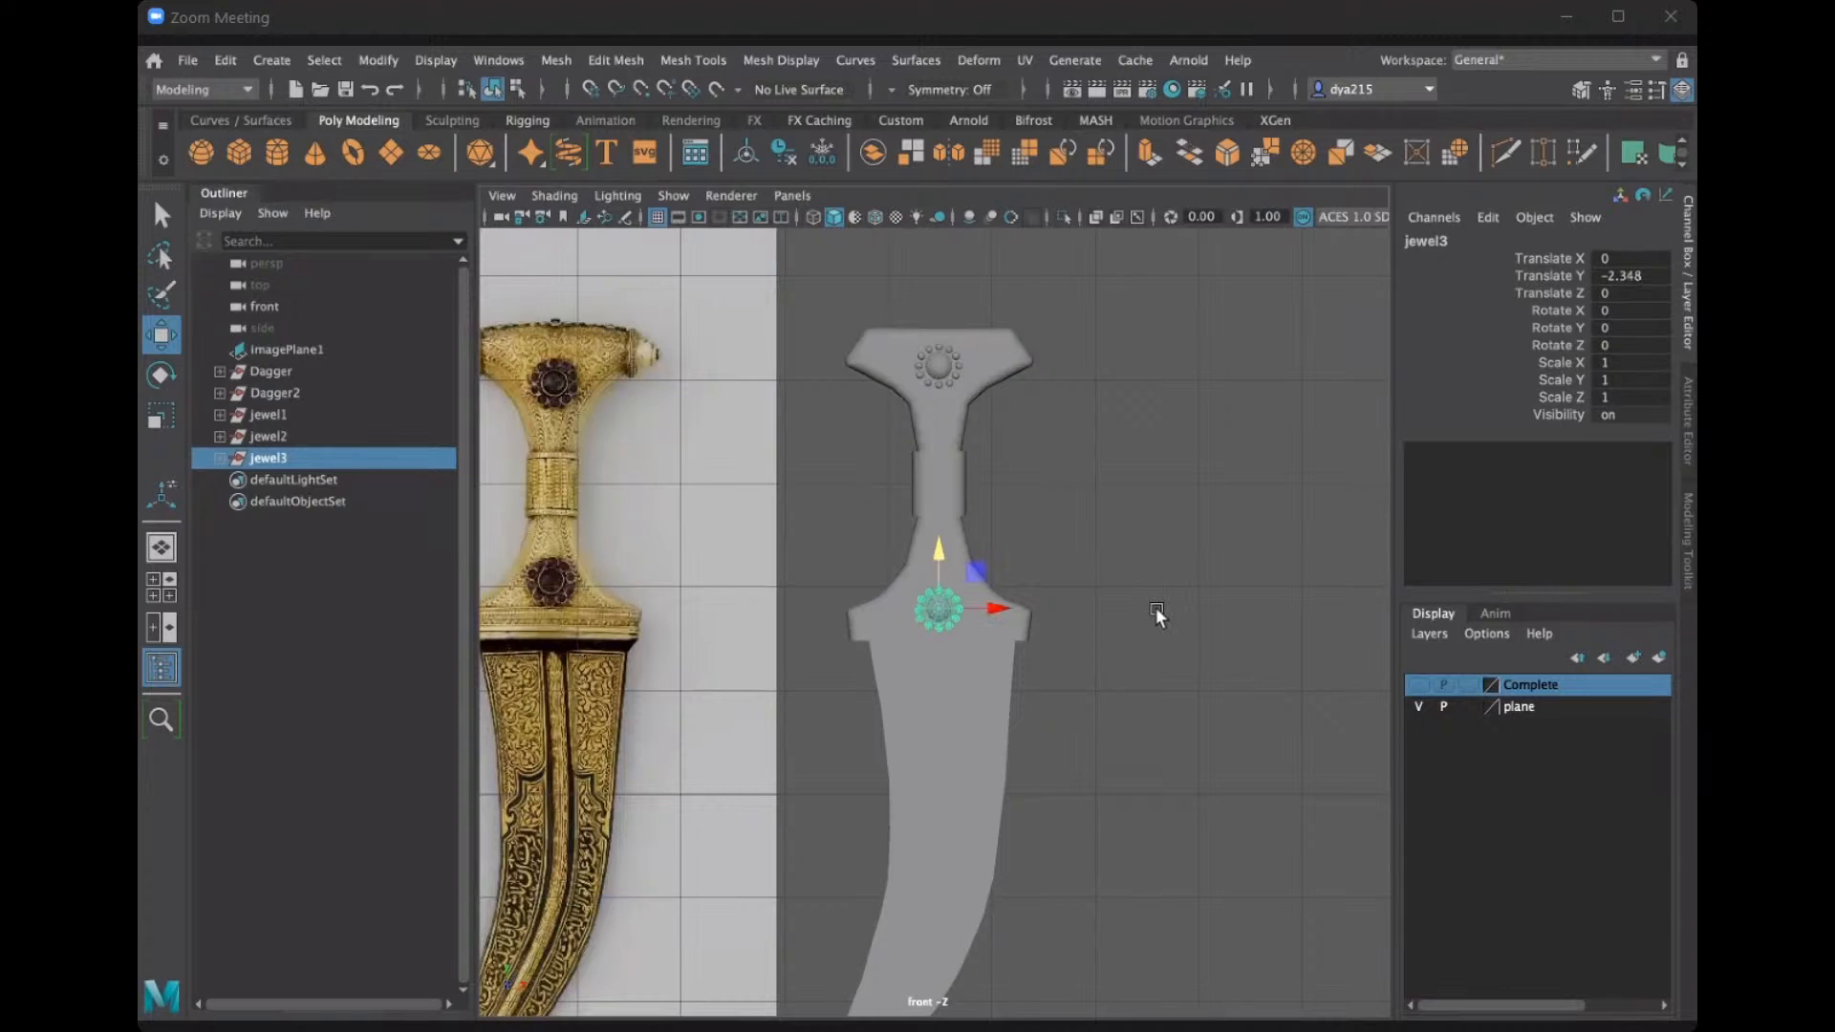
Clear the selection and inspect both jewels on the hilt against the reference image in the perspective view.
key(space)
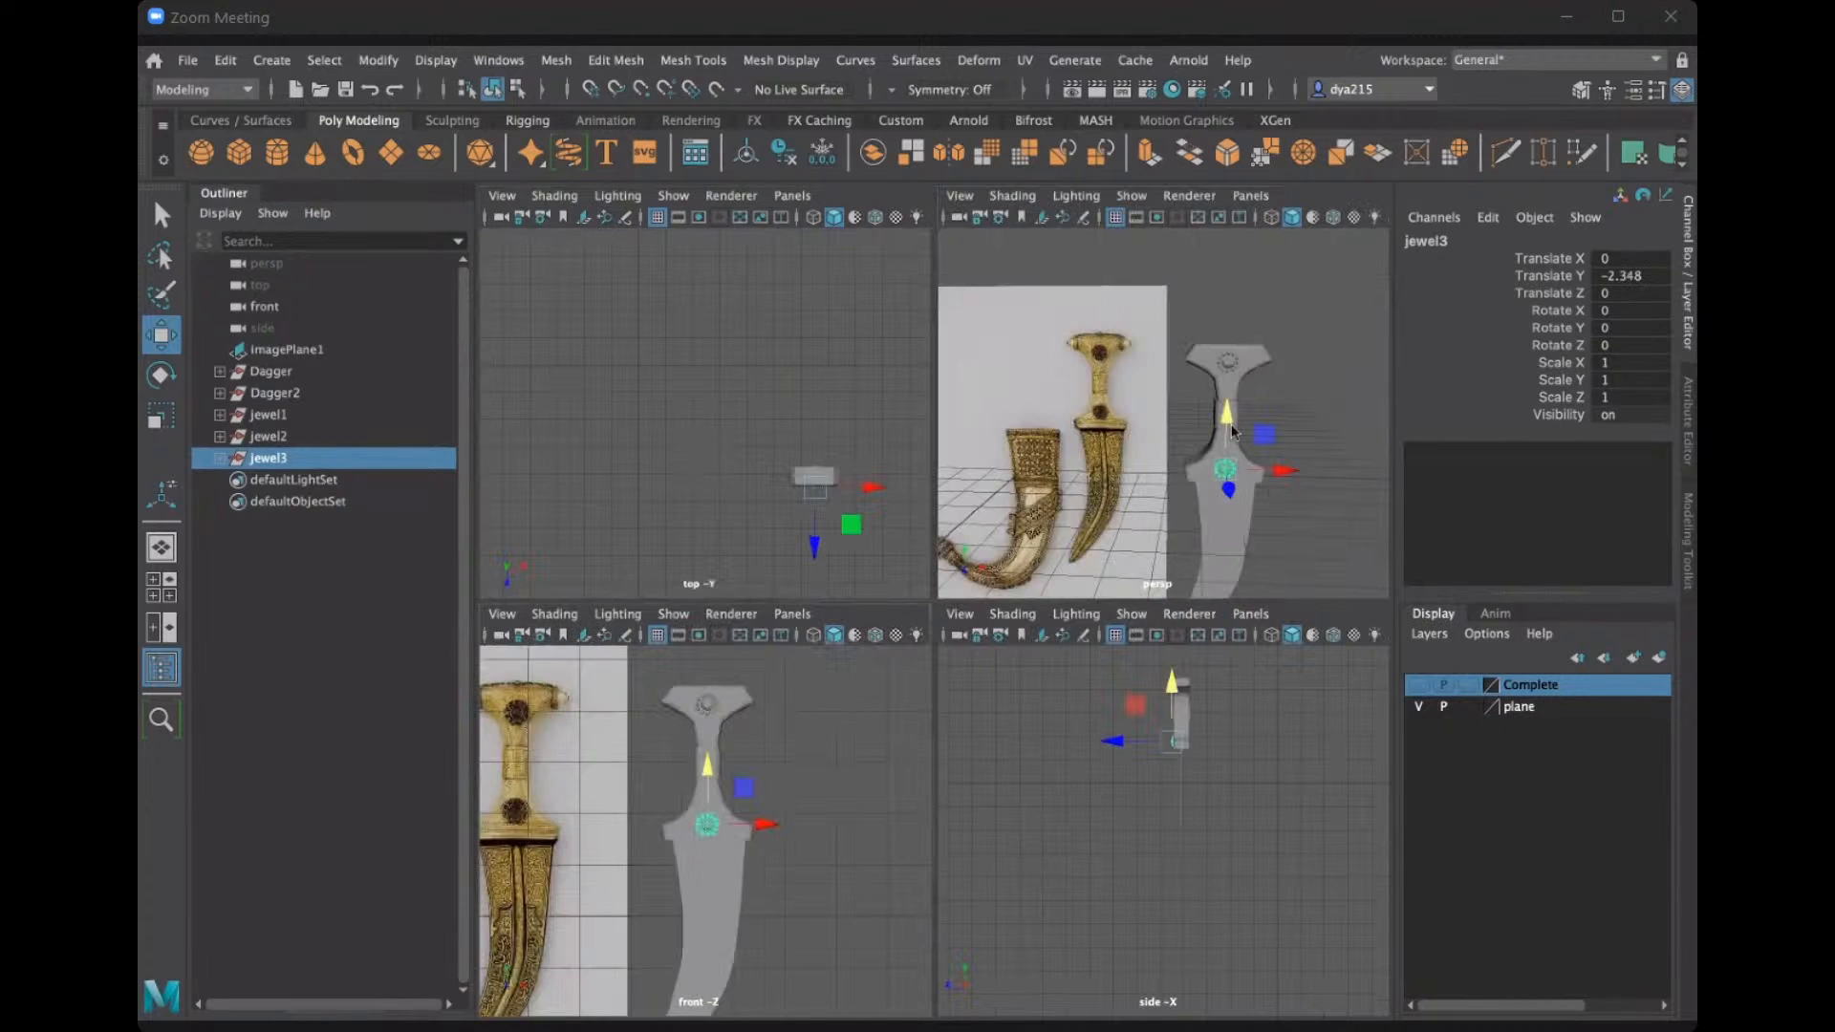
key(space)
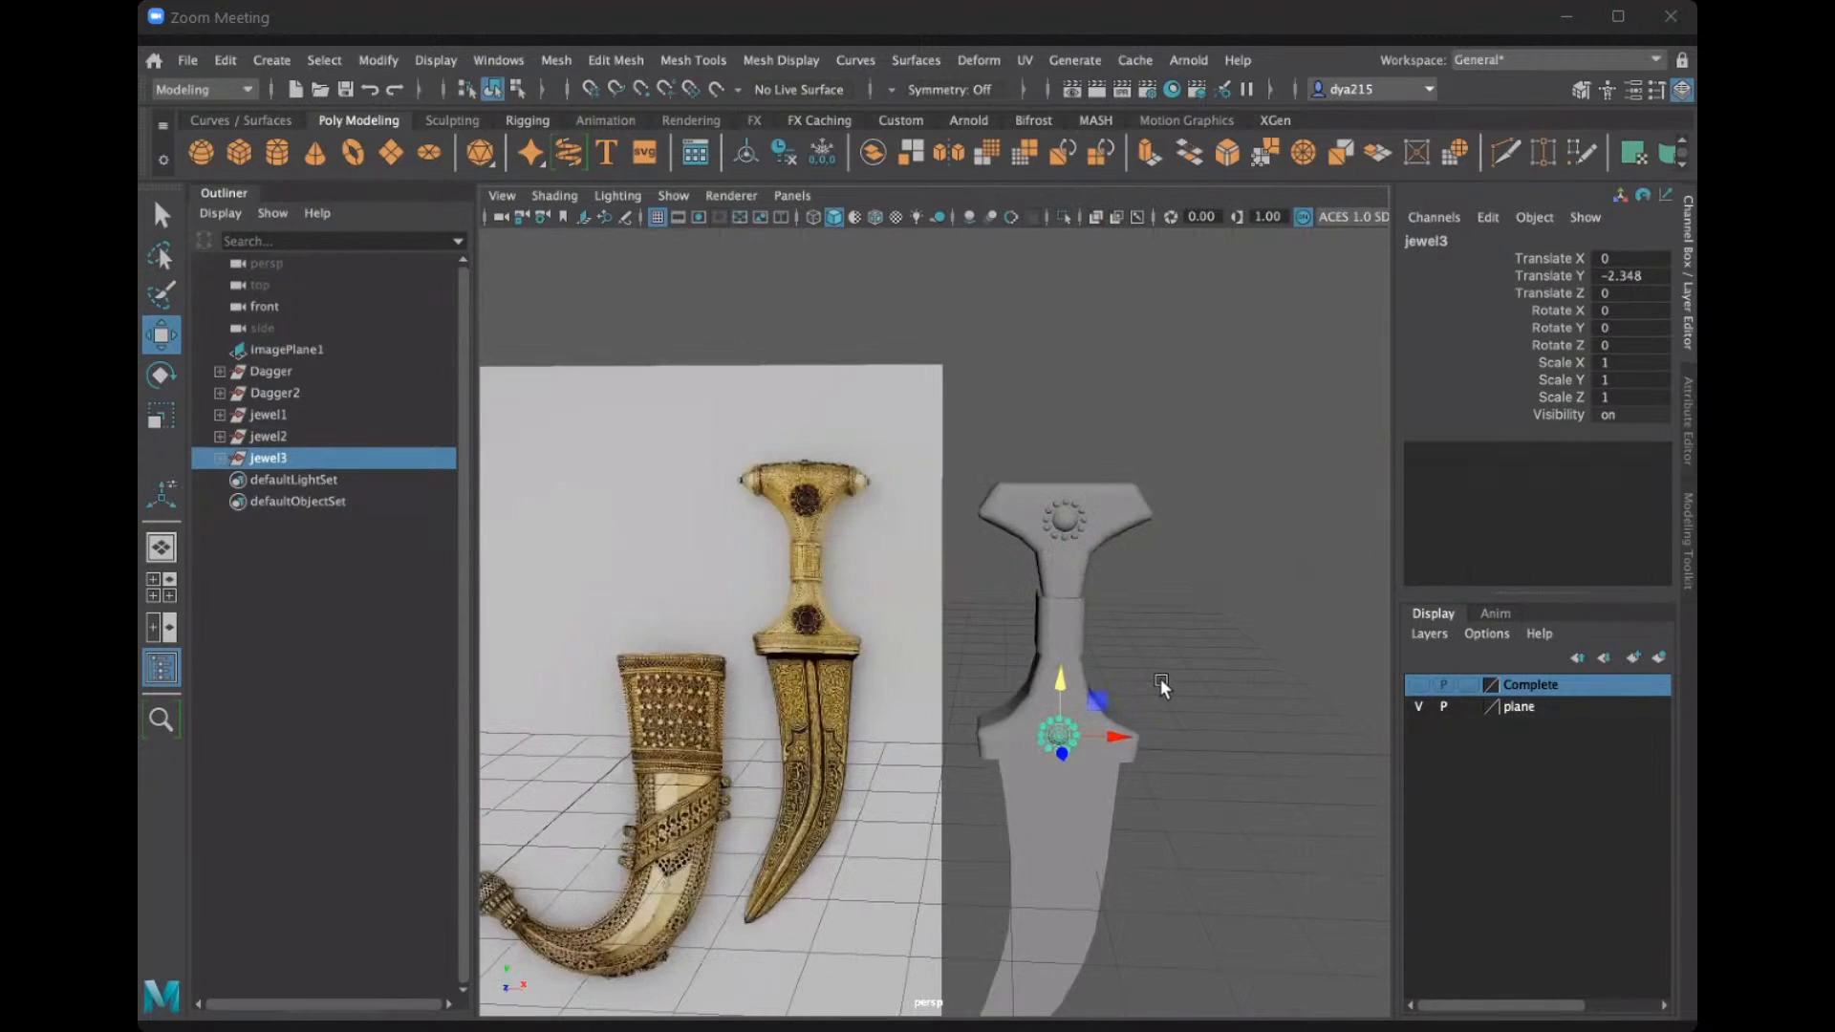
click(1160, 679)
alt+drag(1133, 679, 1077, 686)
scroll(977, 746, up, 8)
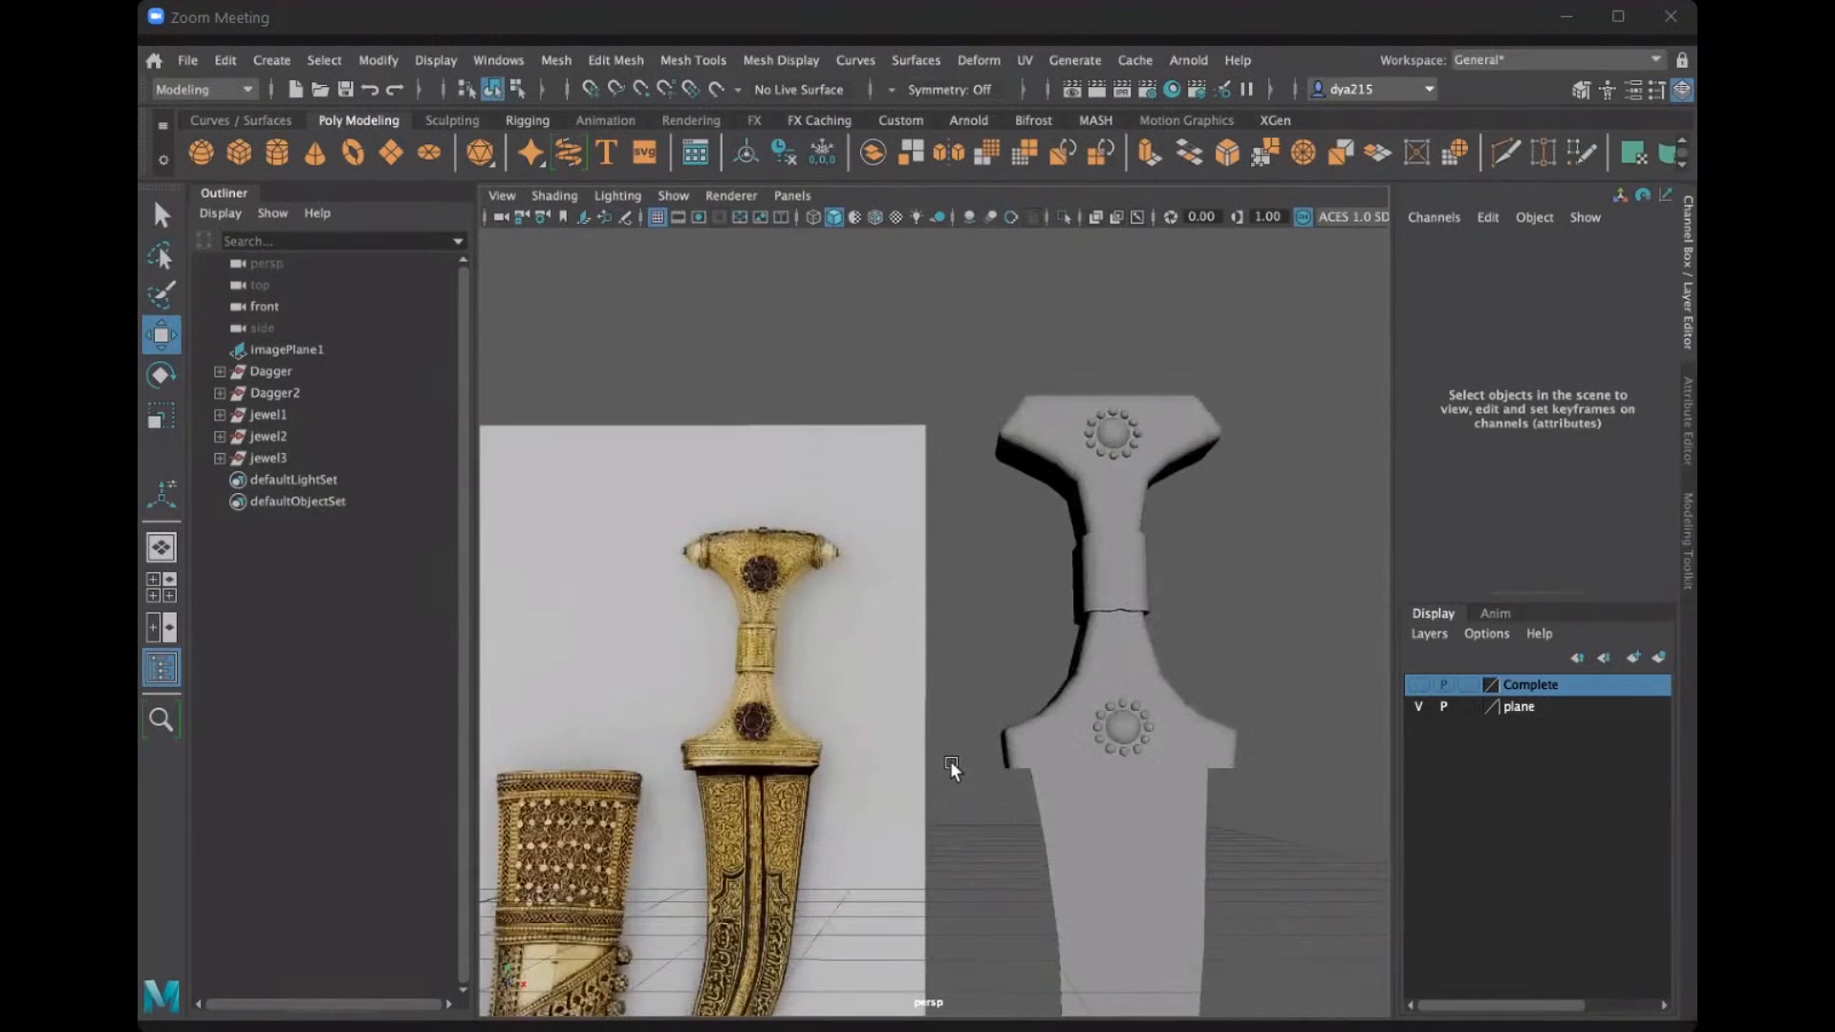
scroll(950, 761, down, 3)
mouse_move(1012, 766)
alt+mouse_down()
mouse_move(1114, 790)
mouse_move(994, 774)
alt+mouse_up()
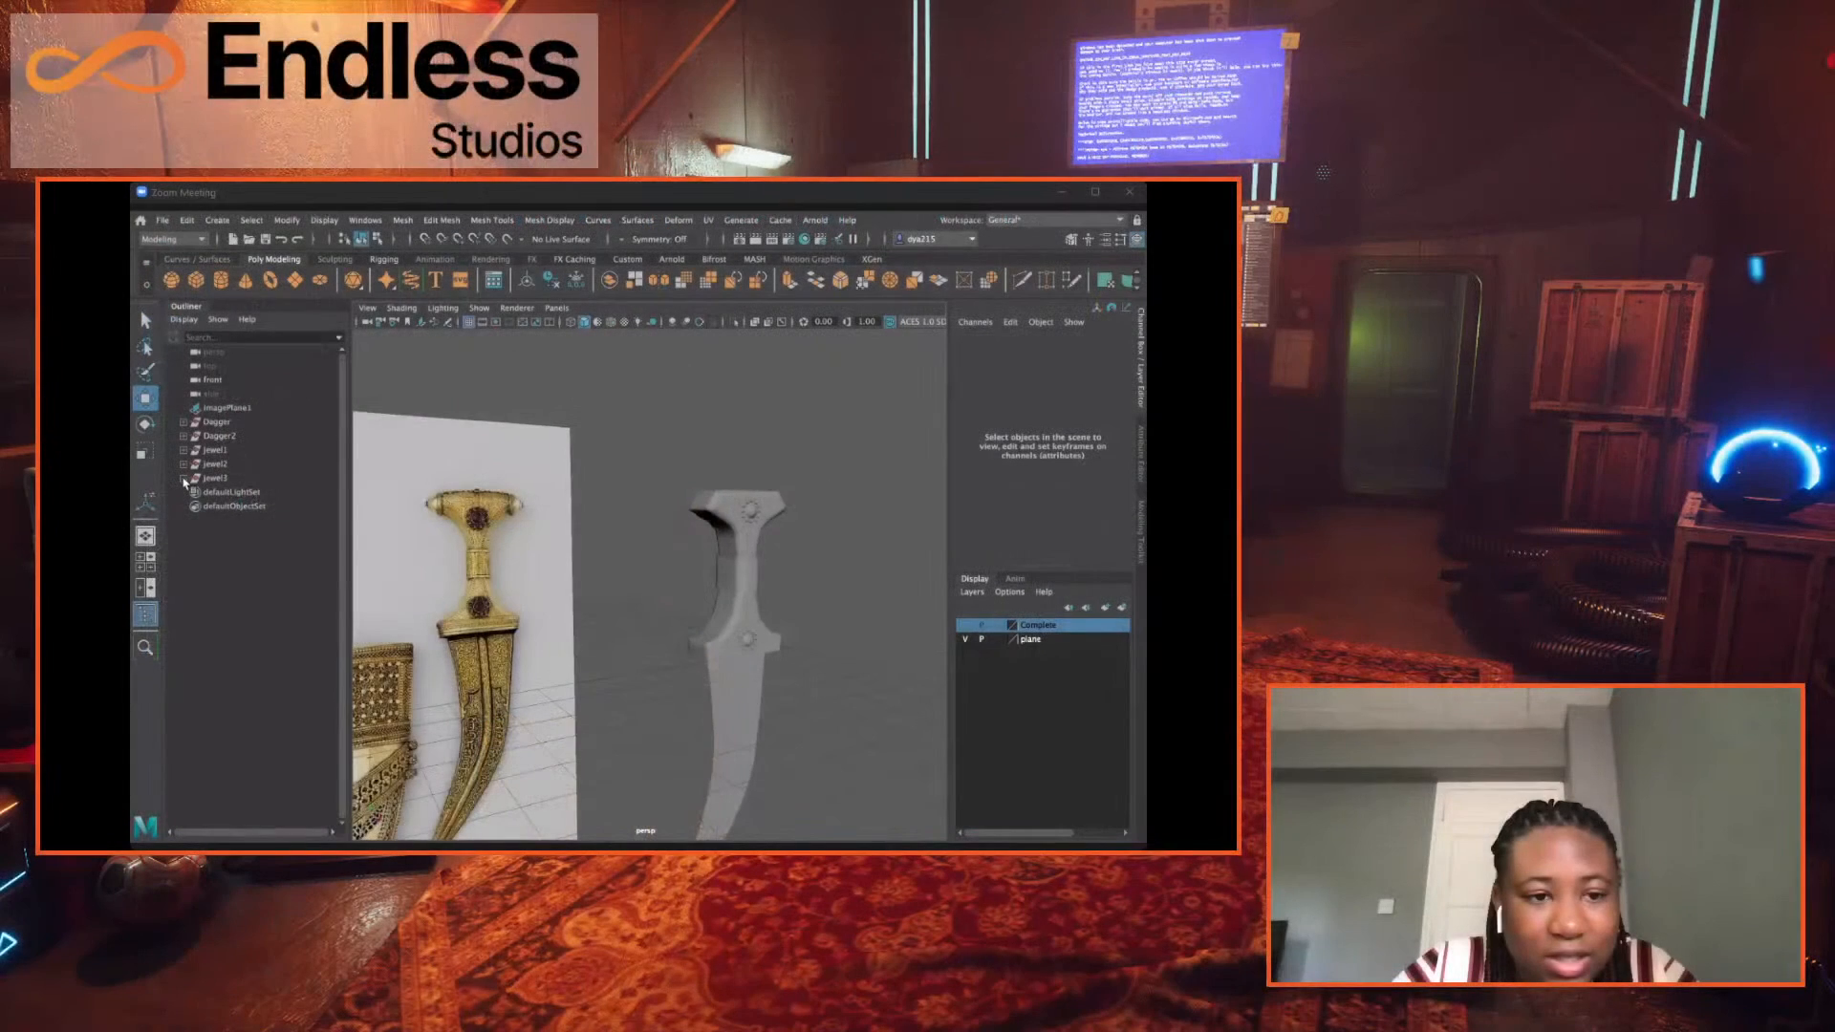
Expand the jewel groups in the Outliner to compare their contents and delete the redundant jewel1 group.
click(220, 458)
click(220, 437)
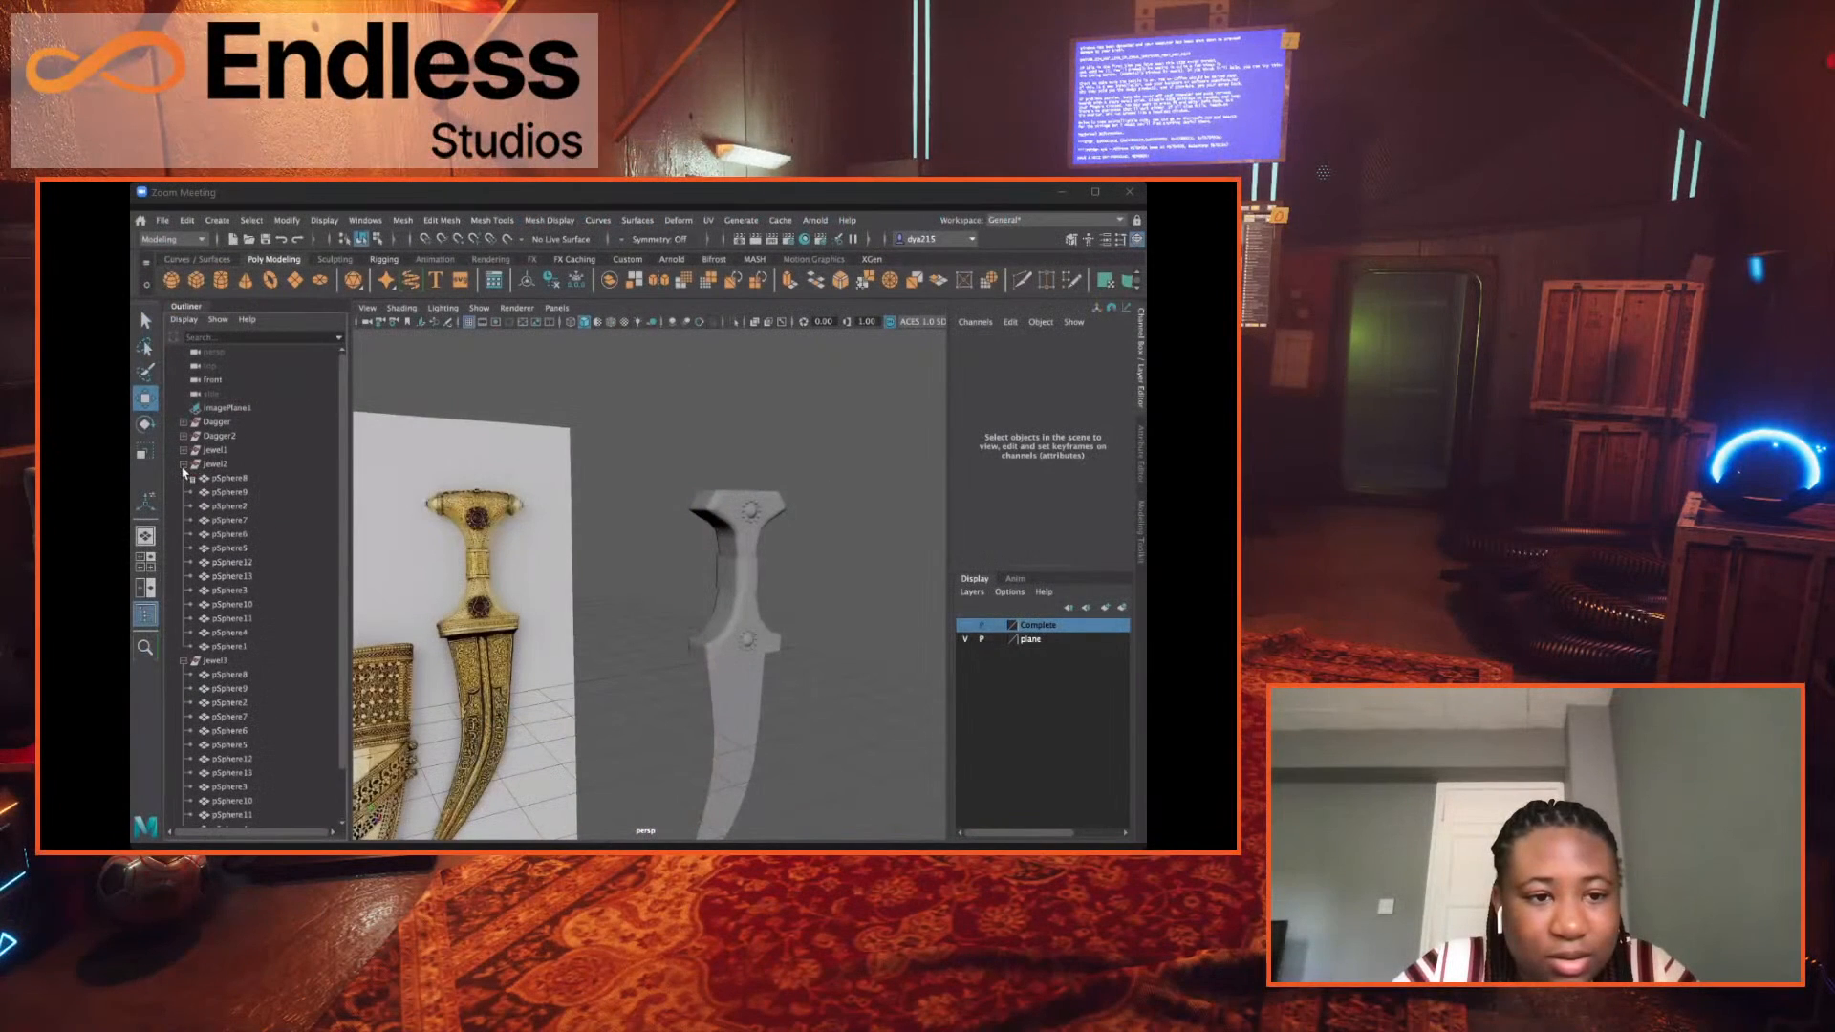
click(183, 450)
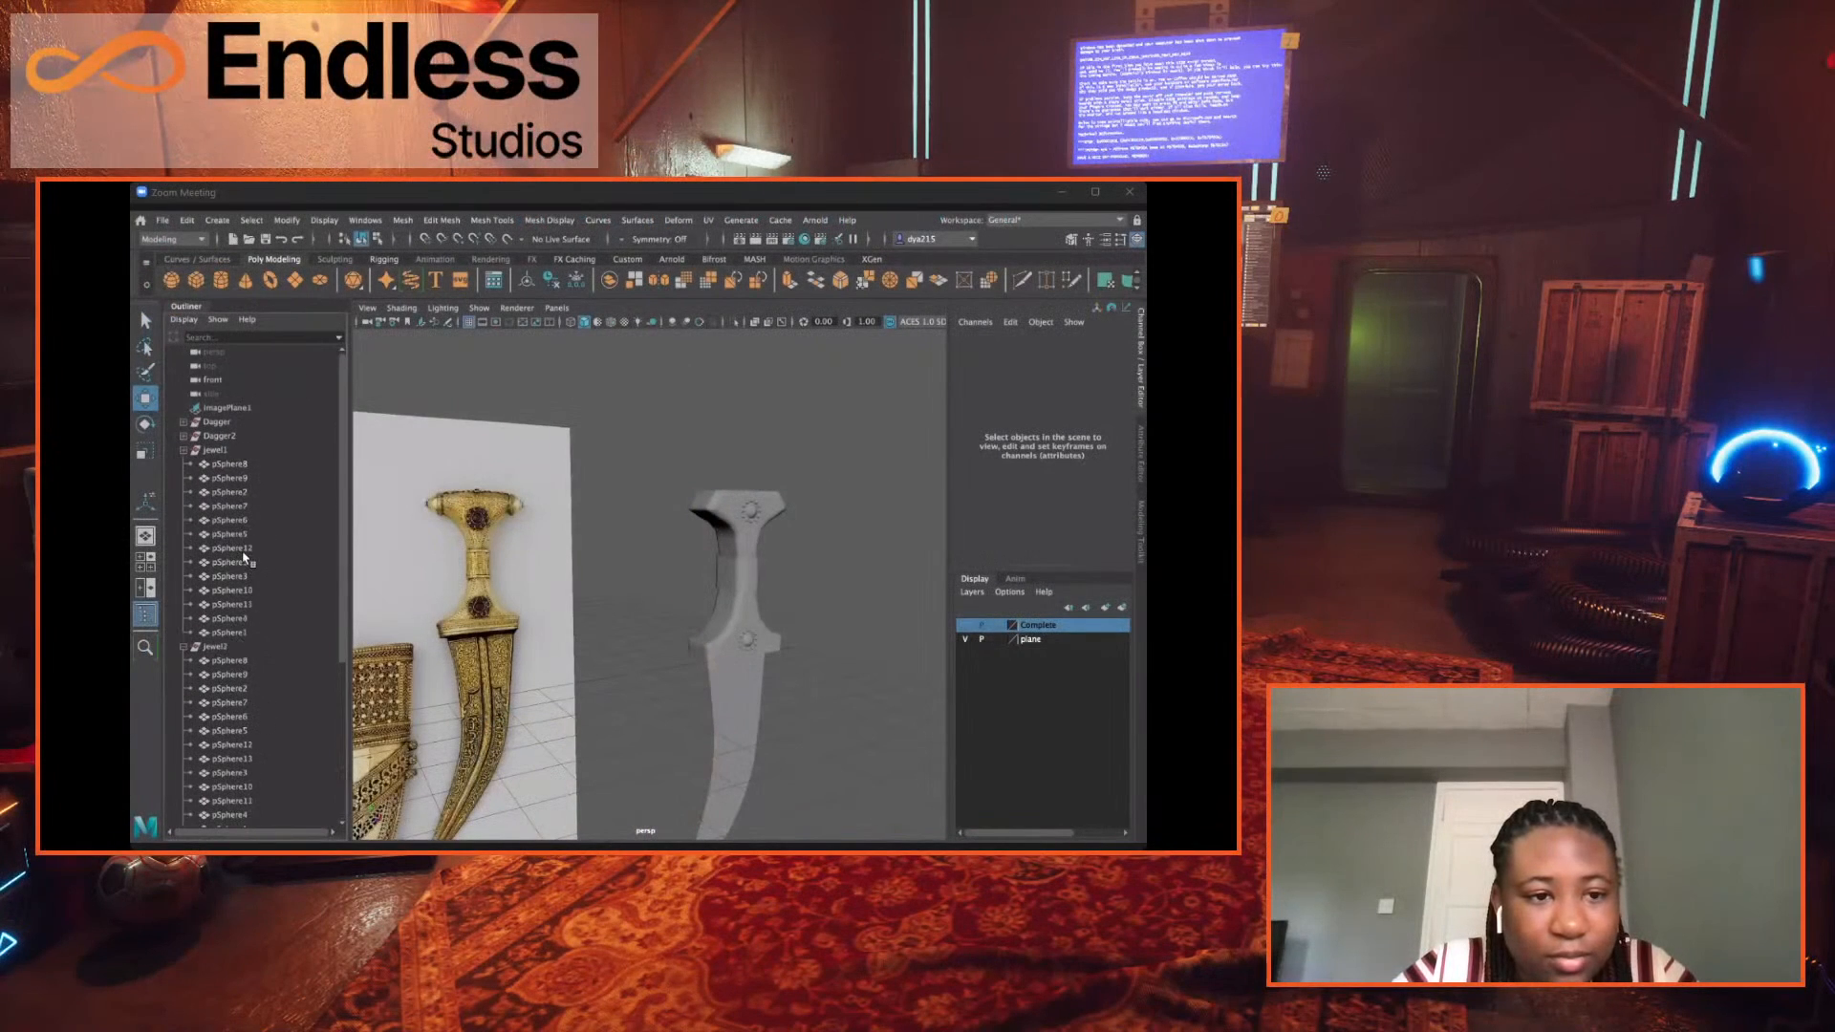
click(210, 647)
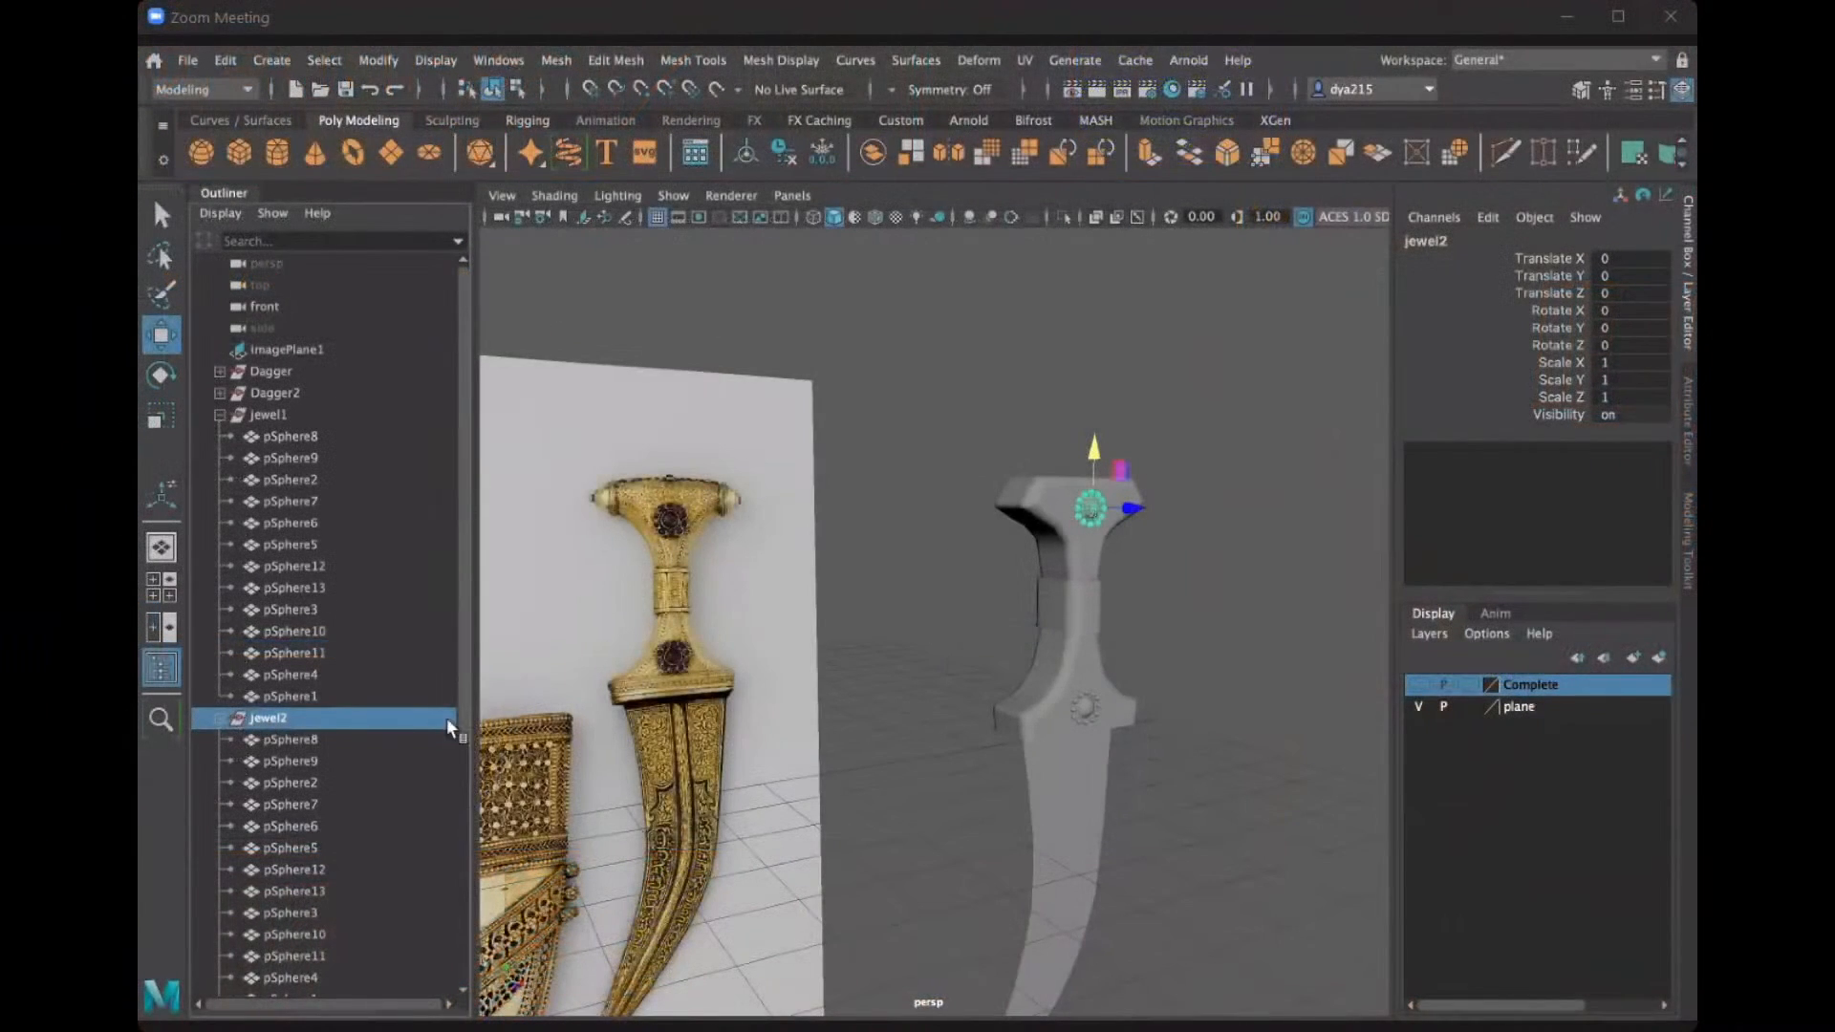
click(350, 416)
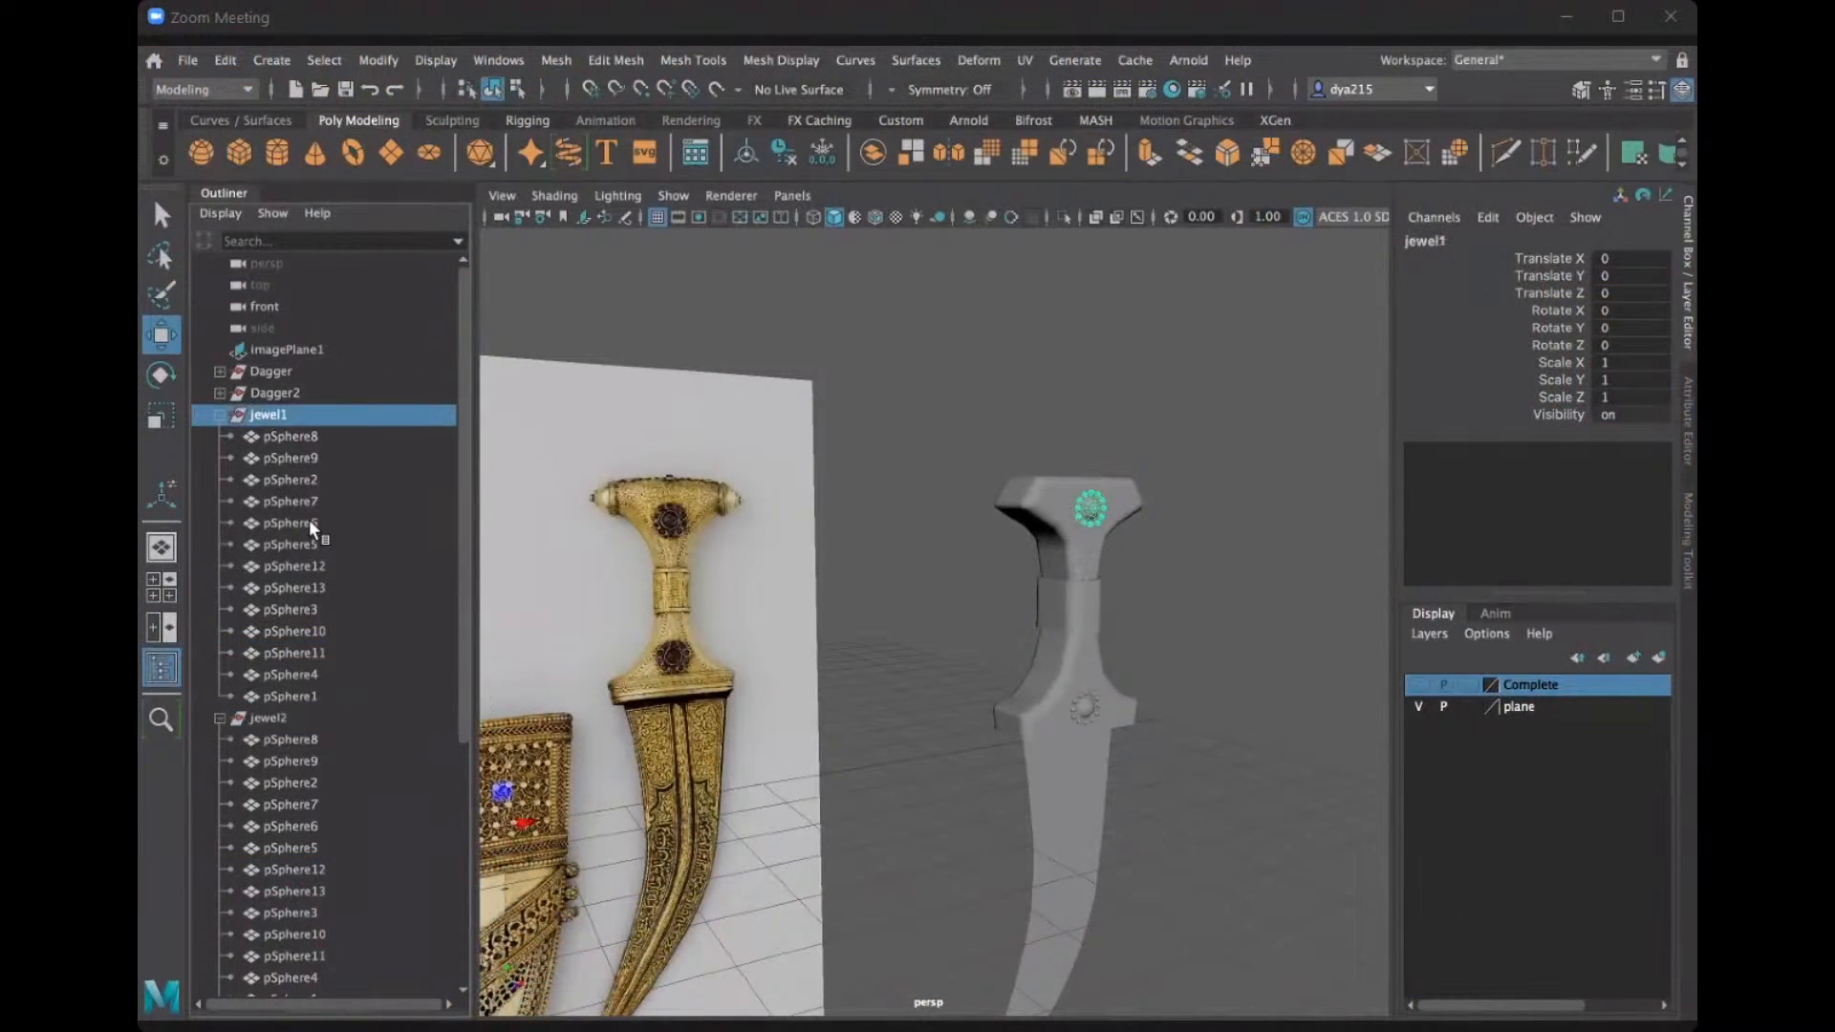
key(Delete)
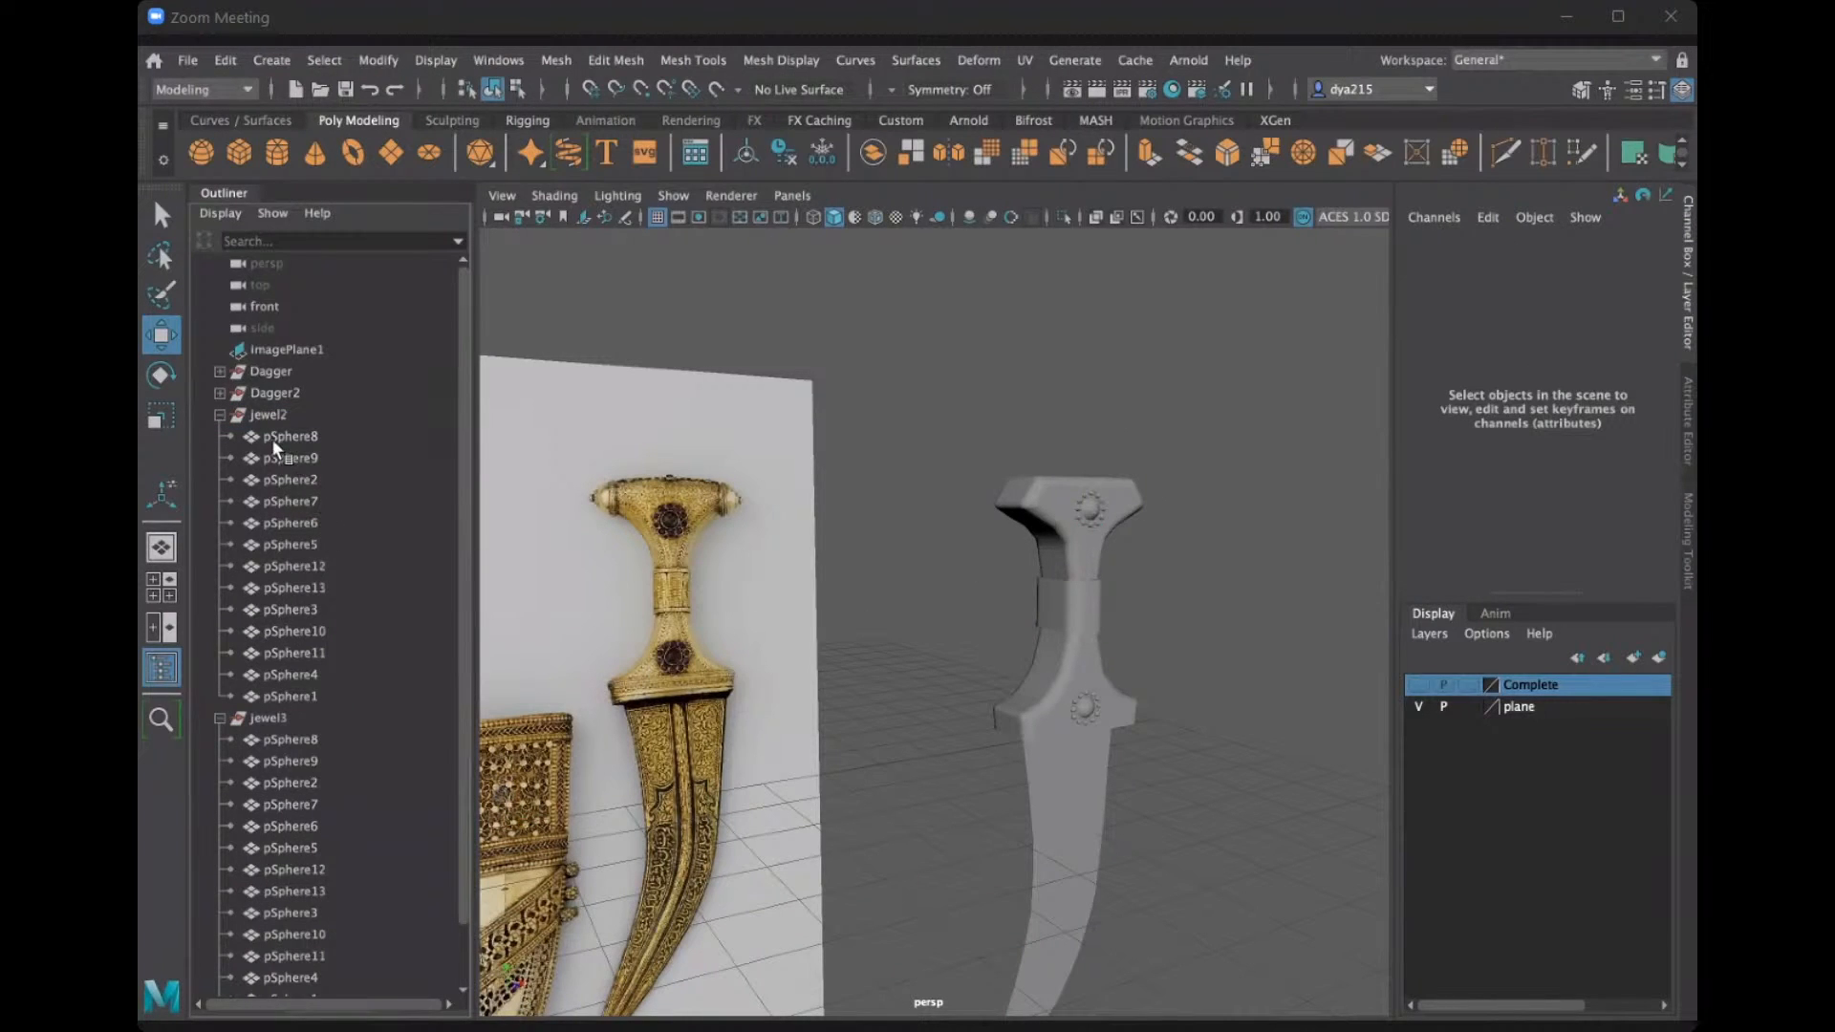
scroll(334, 779, down, 1)
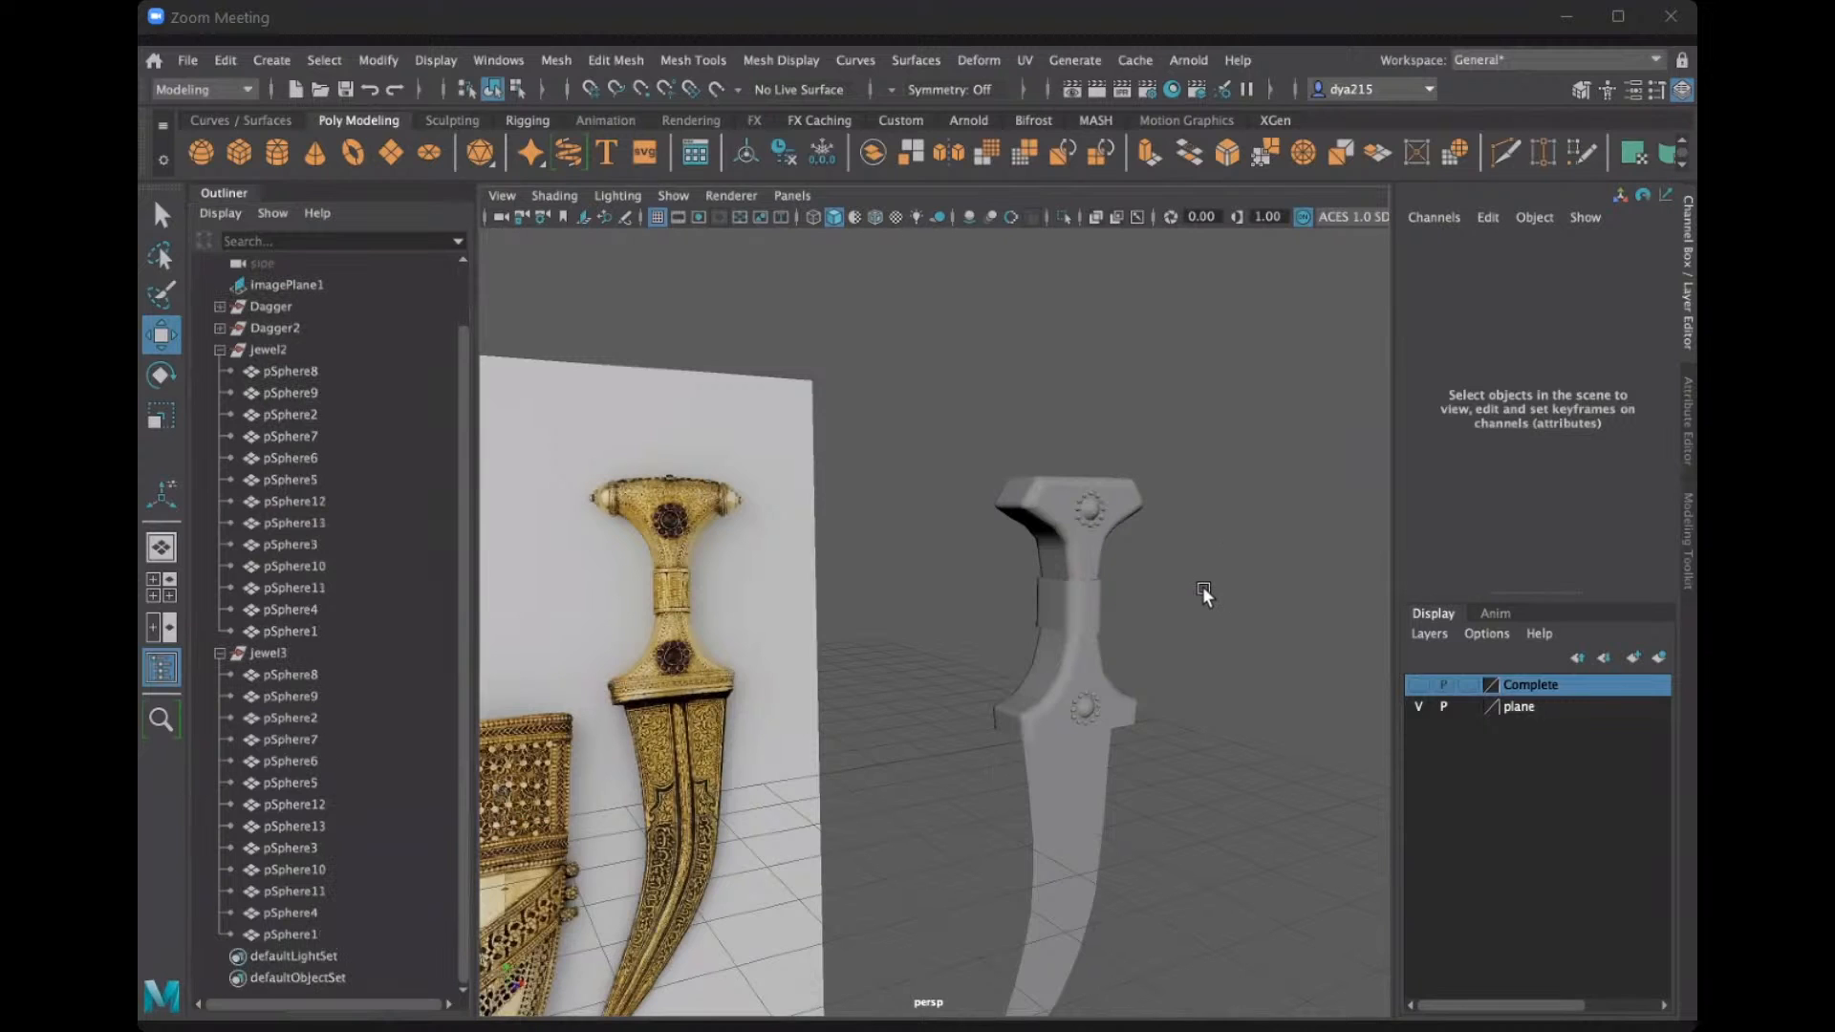
Select the knife blade and set the Insert Edge Loop tool to multiple edge loops with 2 loops per insertion.
alt+drag(1202, 587, 1181, 724)
click(1058, 661)
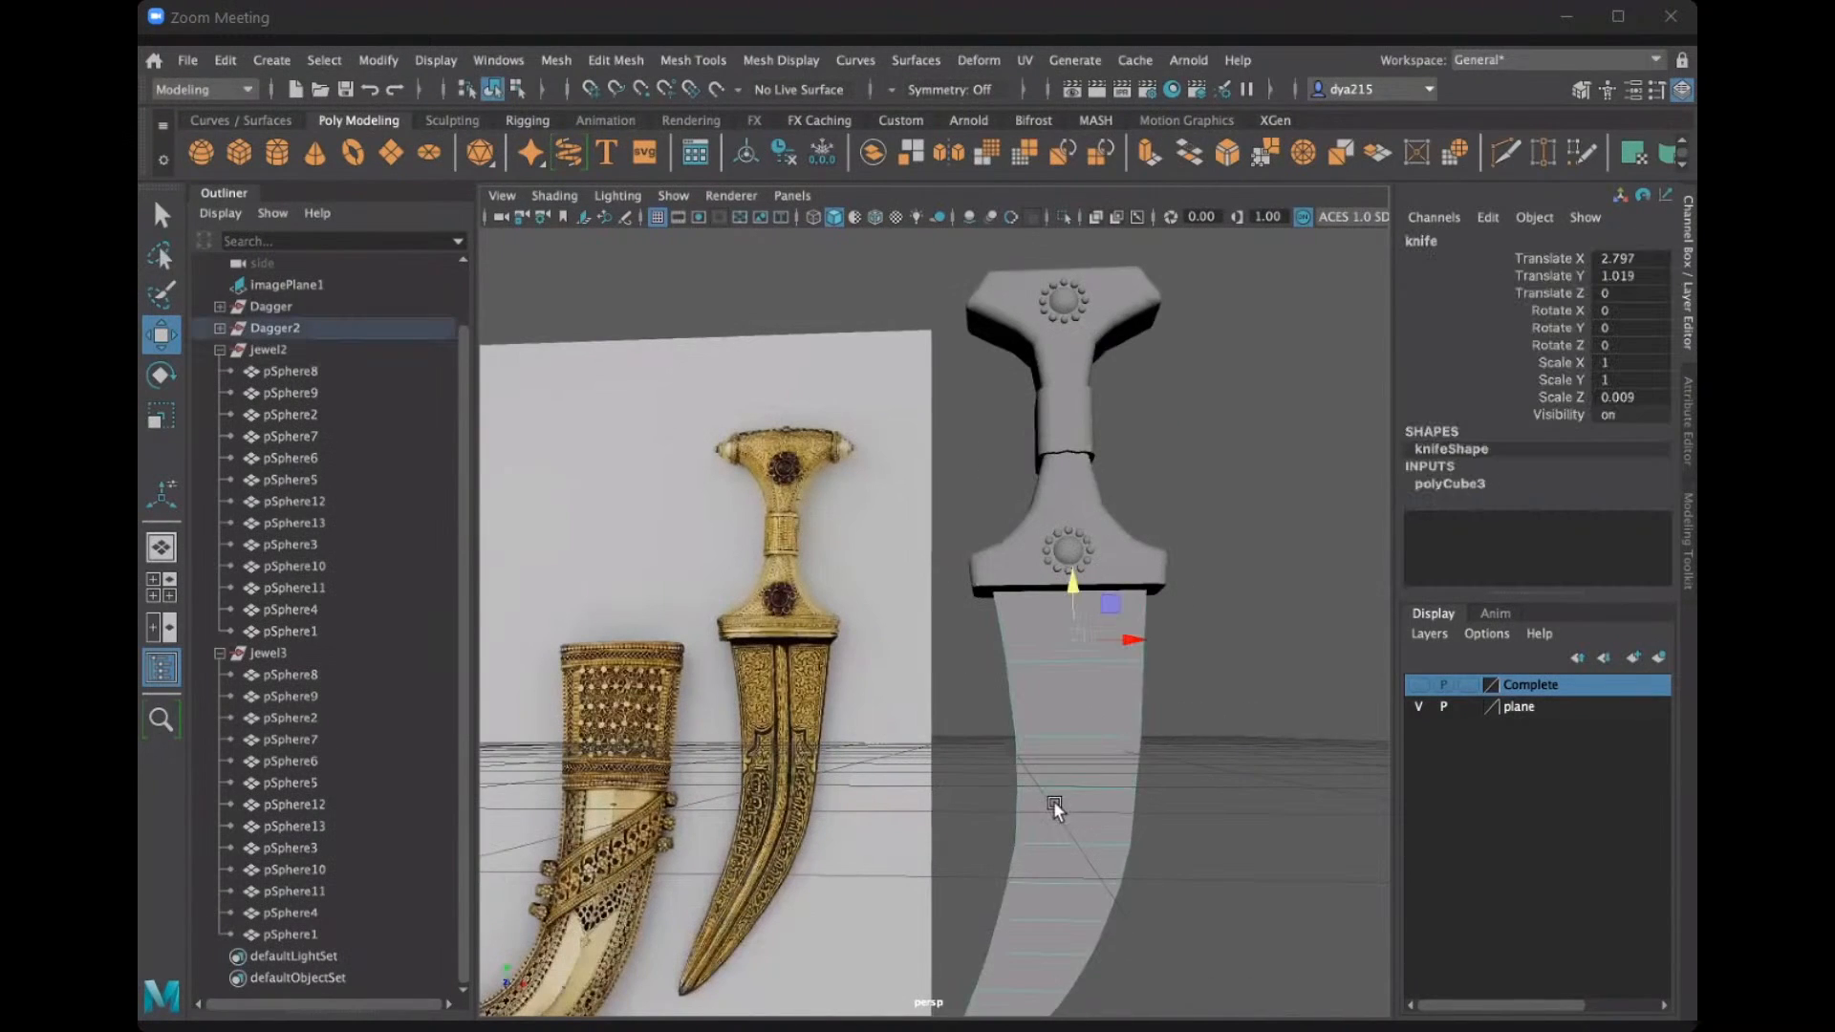
alt+drag(1047, 698, 1101, 569)
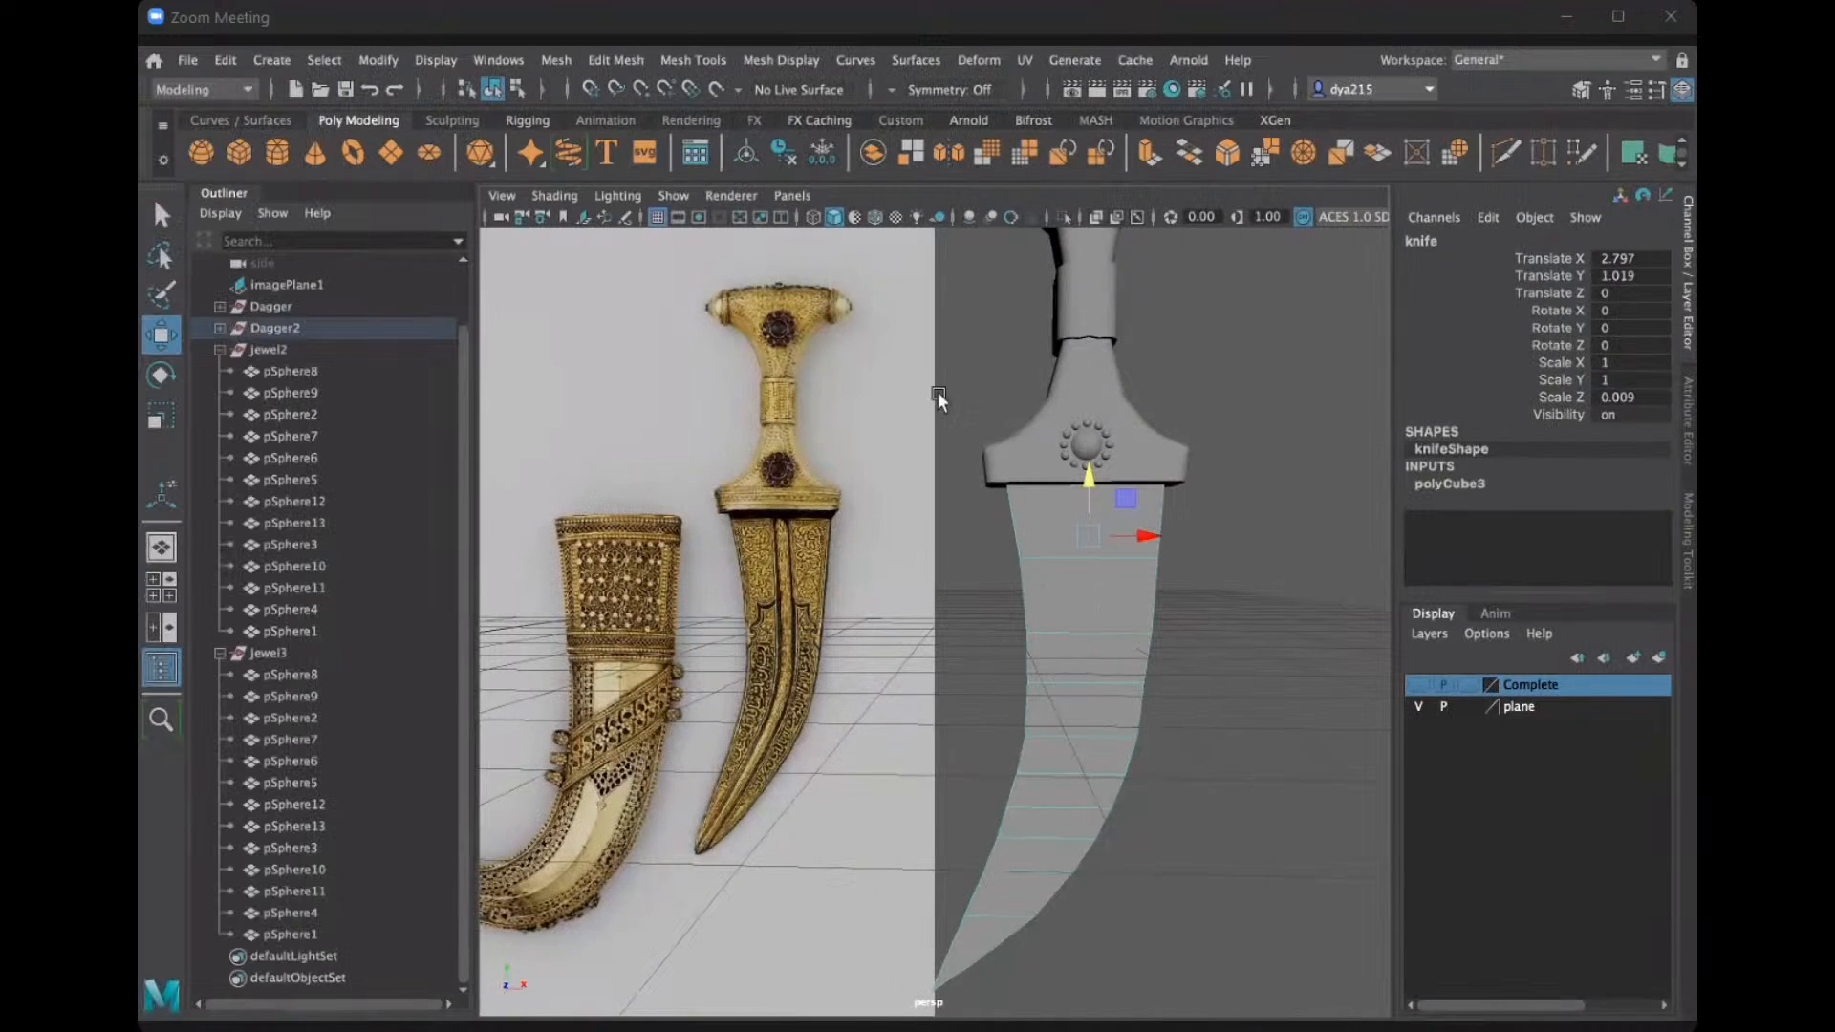
click(694, 58)
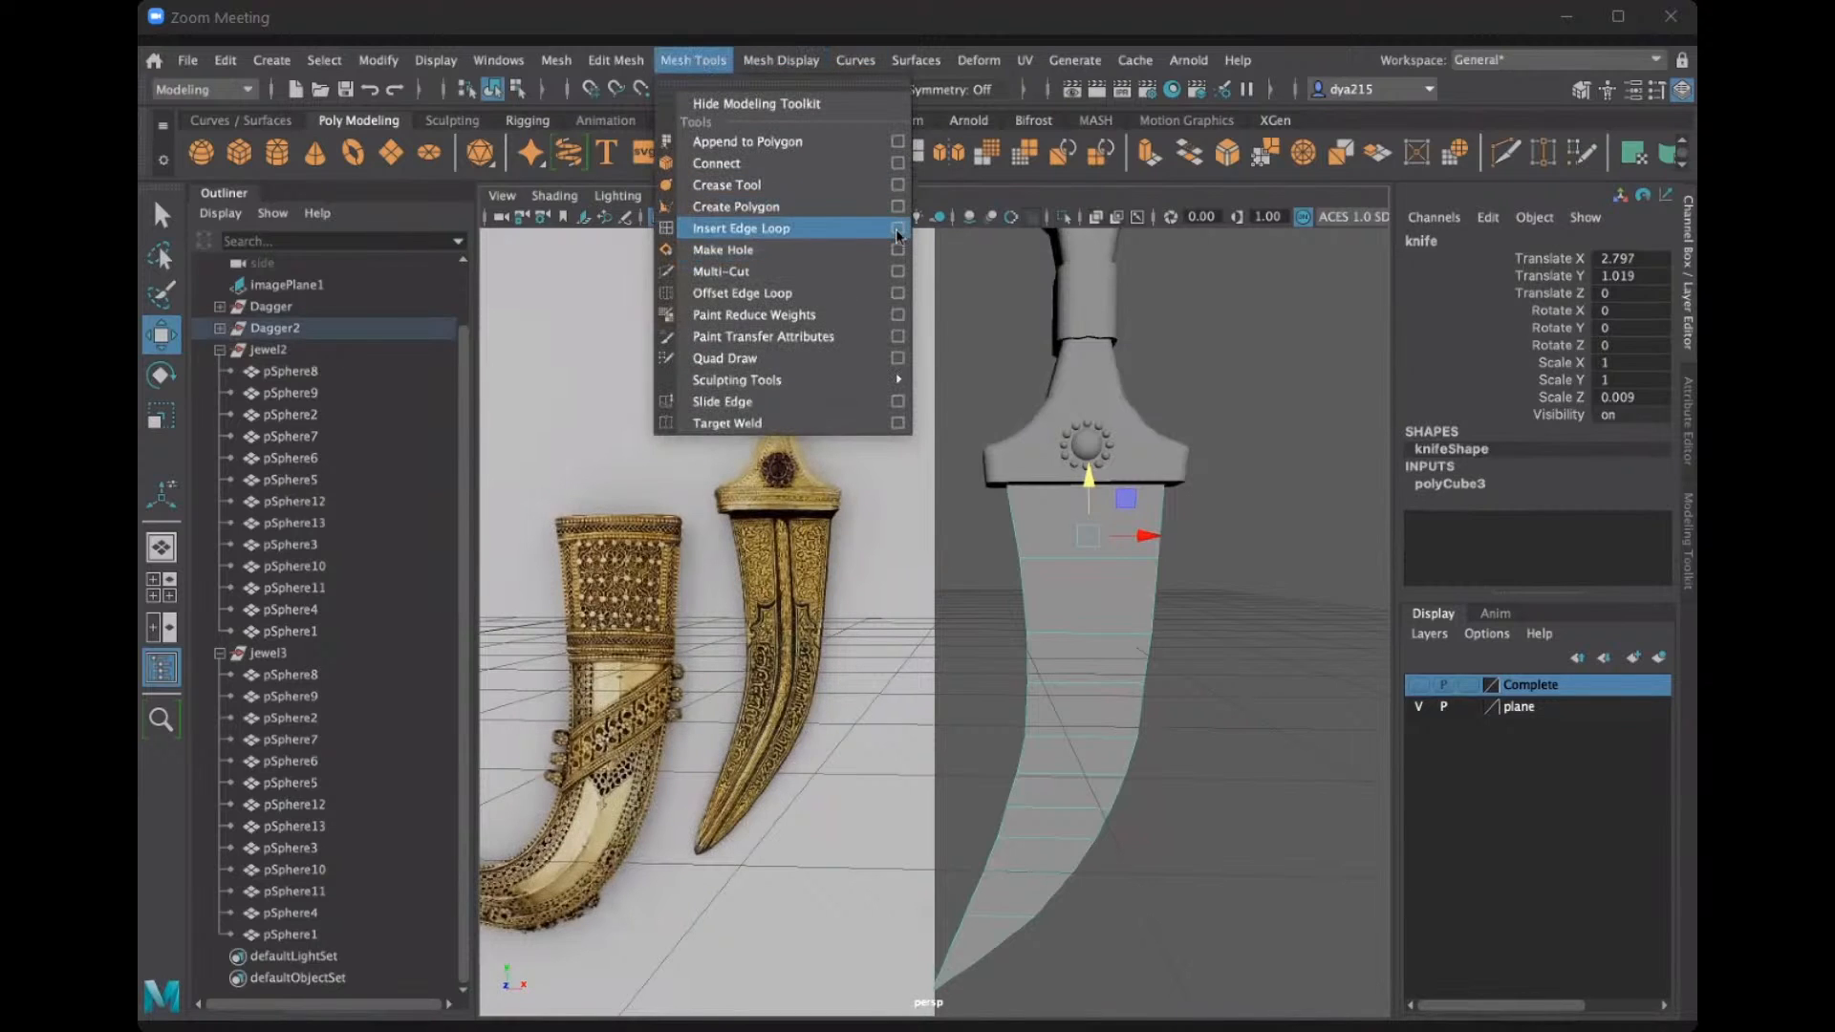
click(898, 232)
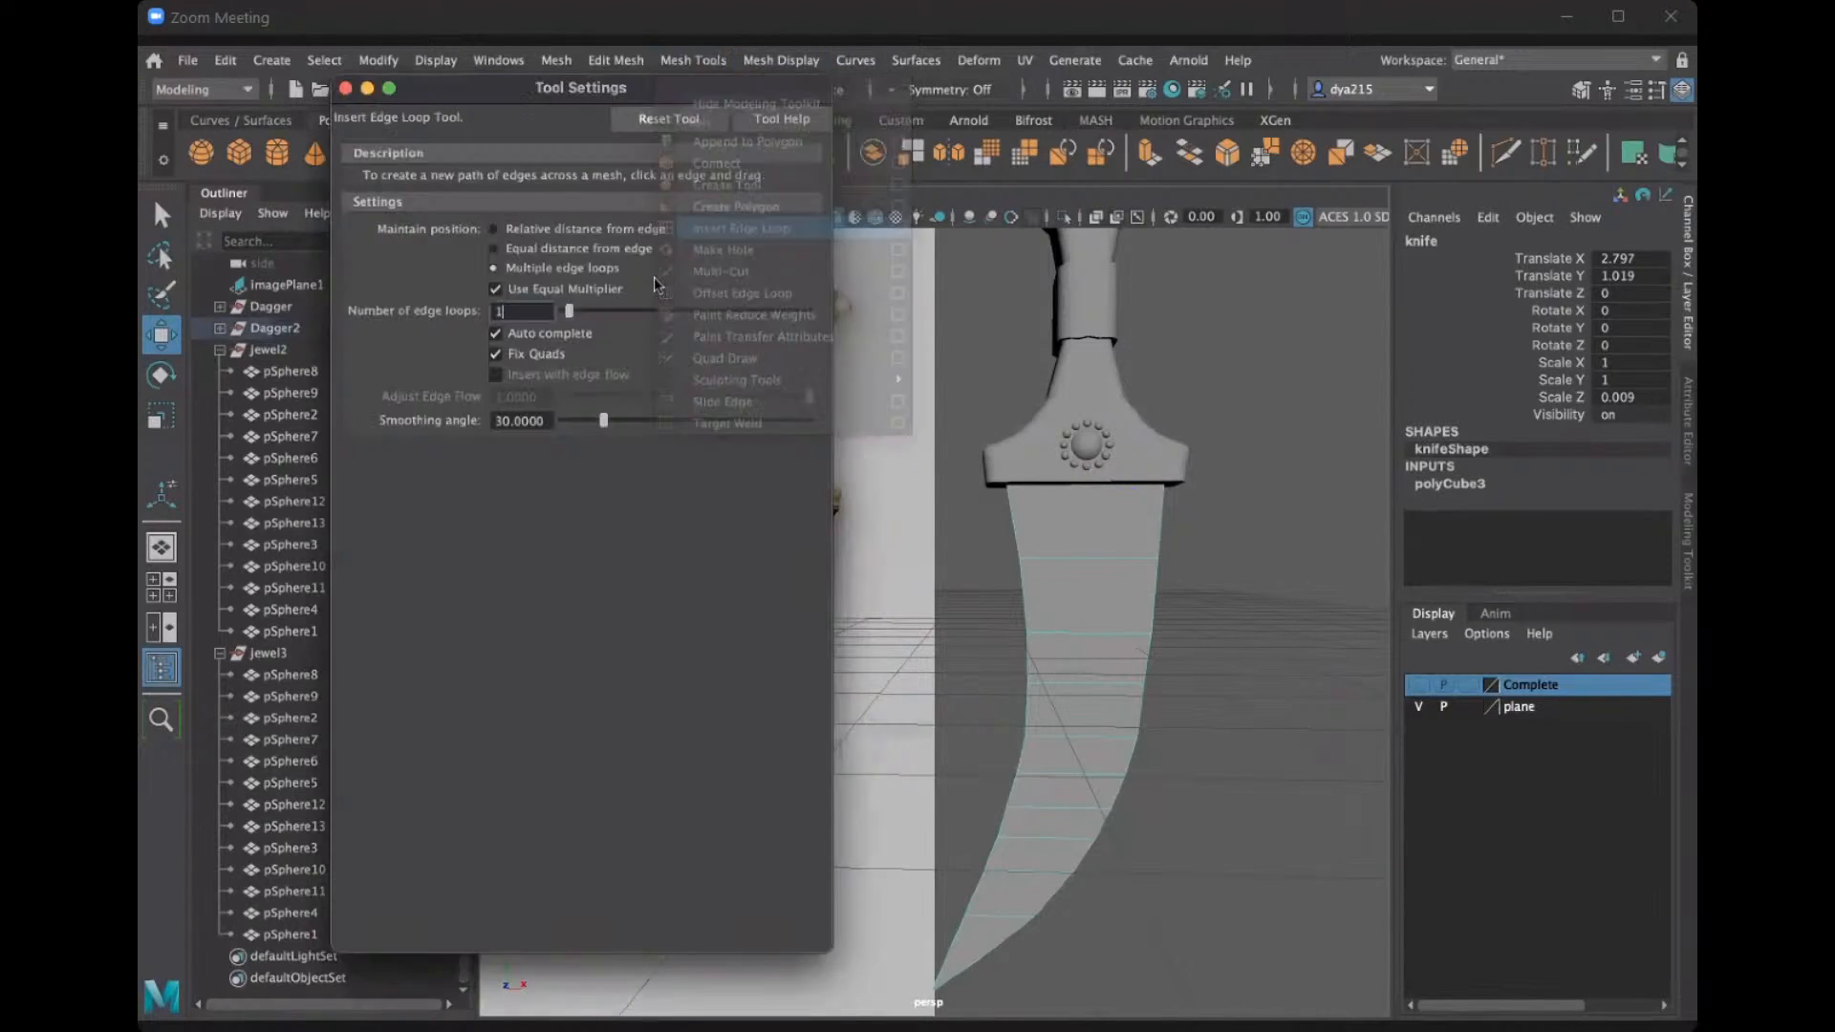
key(Return)
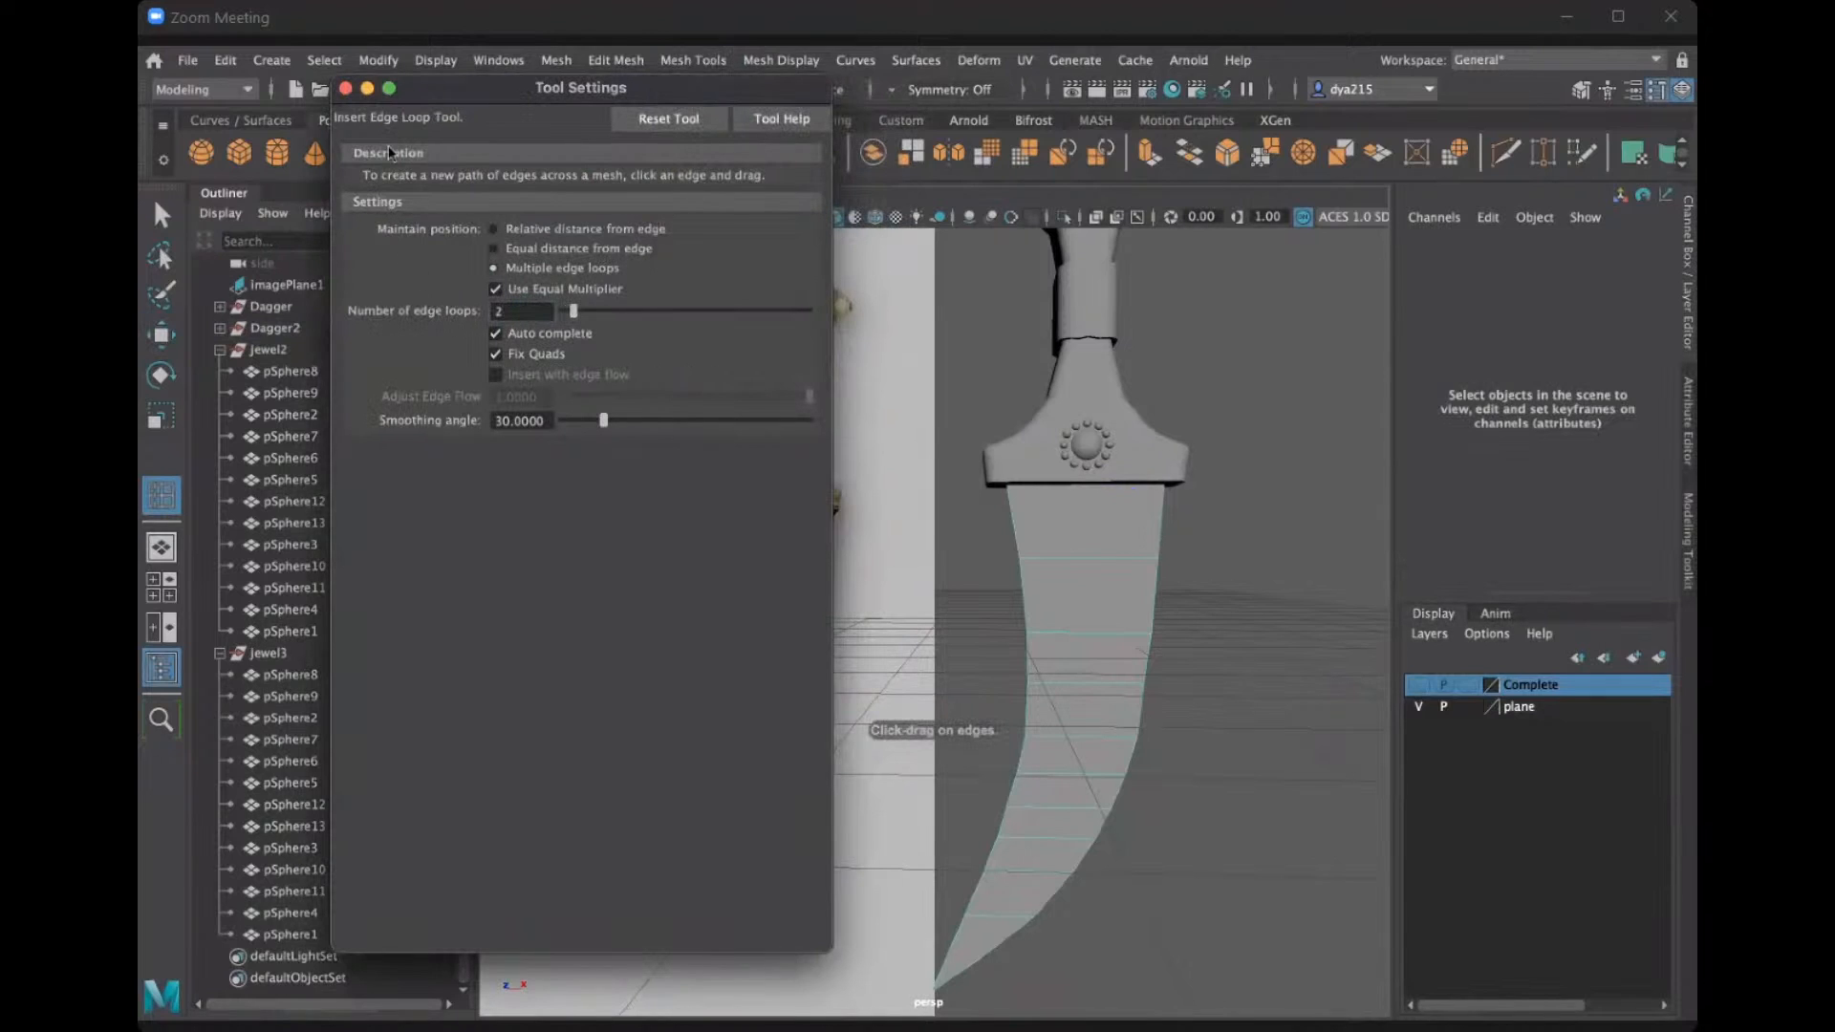
click(346, 88)
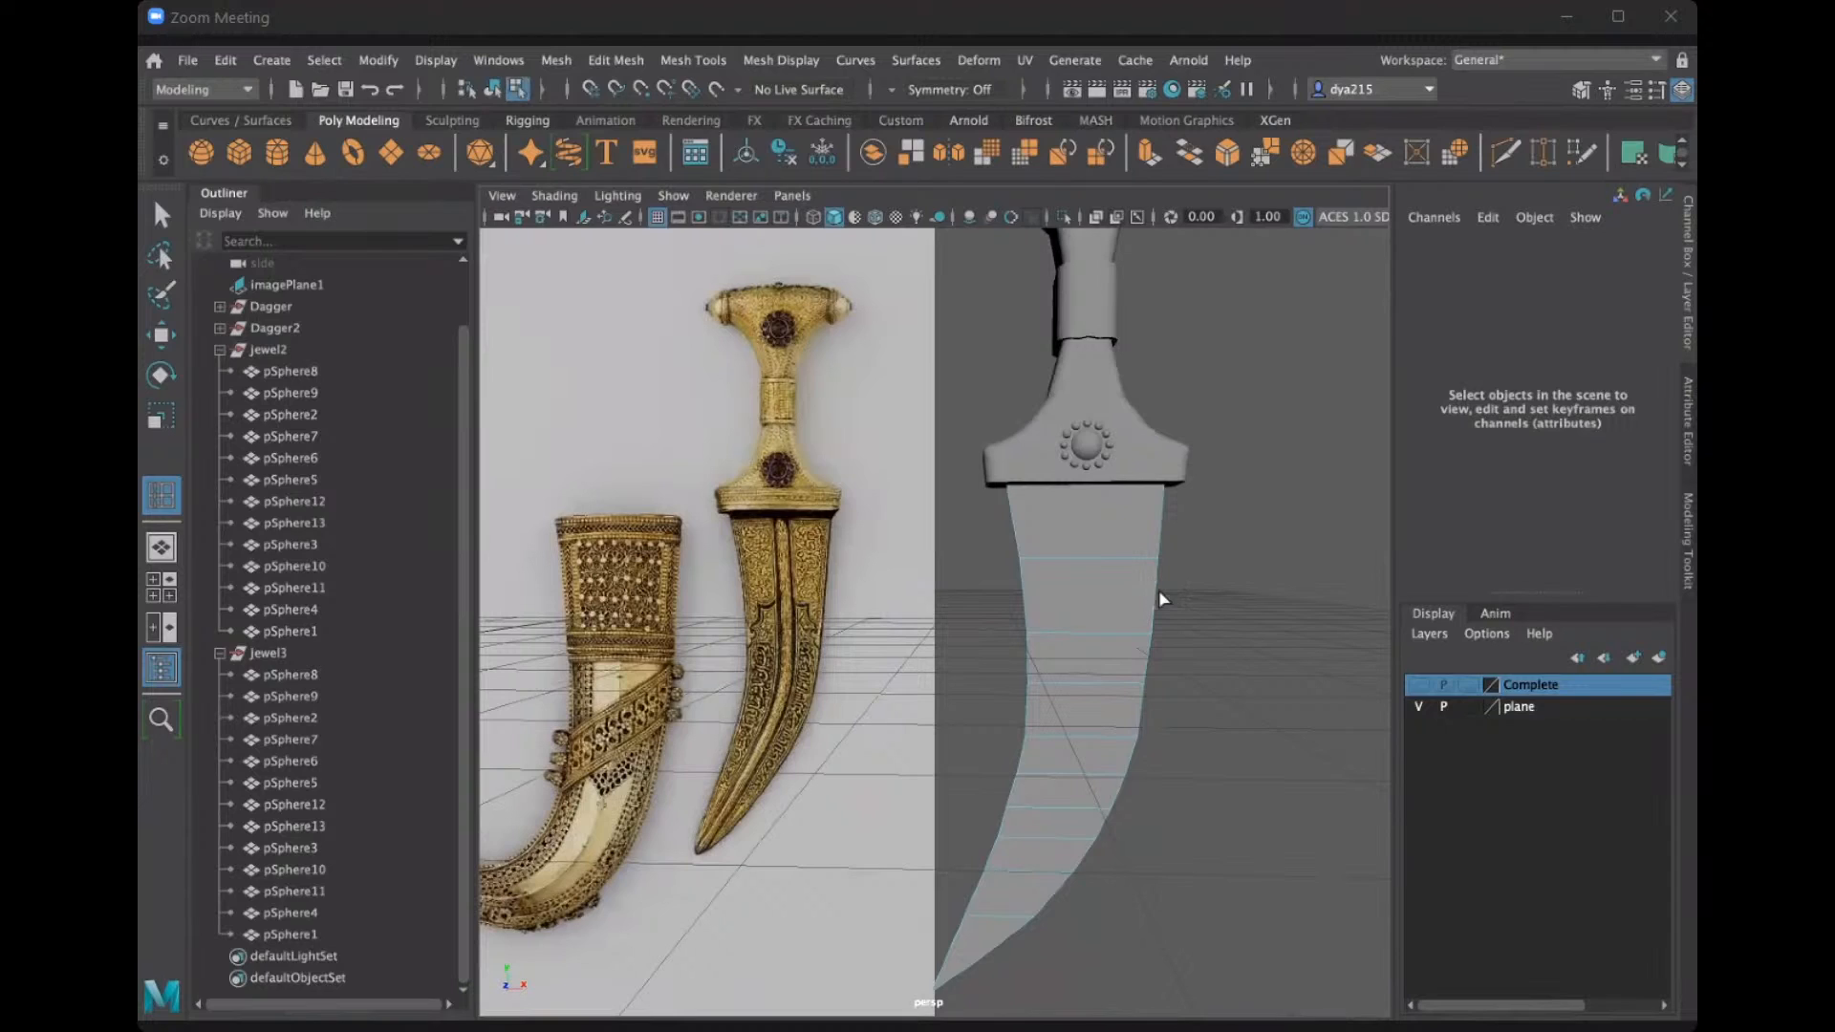
Insert pairs of edge loops across the blade's wider segments, working from below the hilt down to the tip.
click(1162, 520)
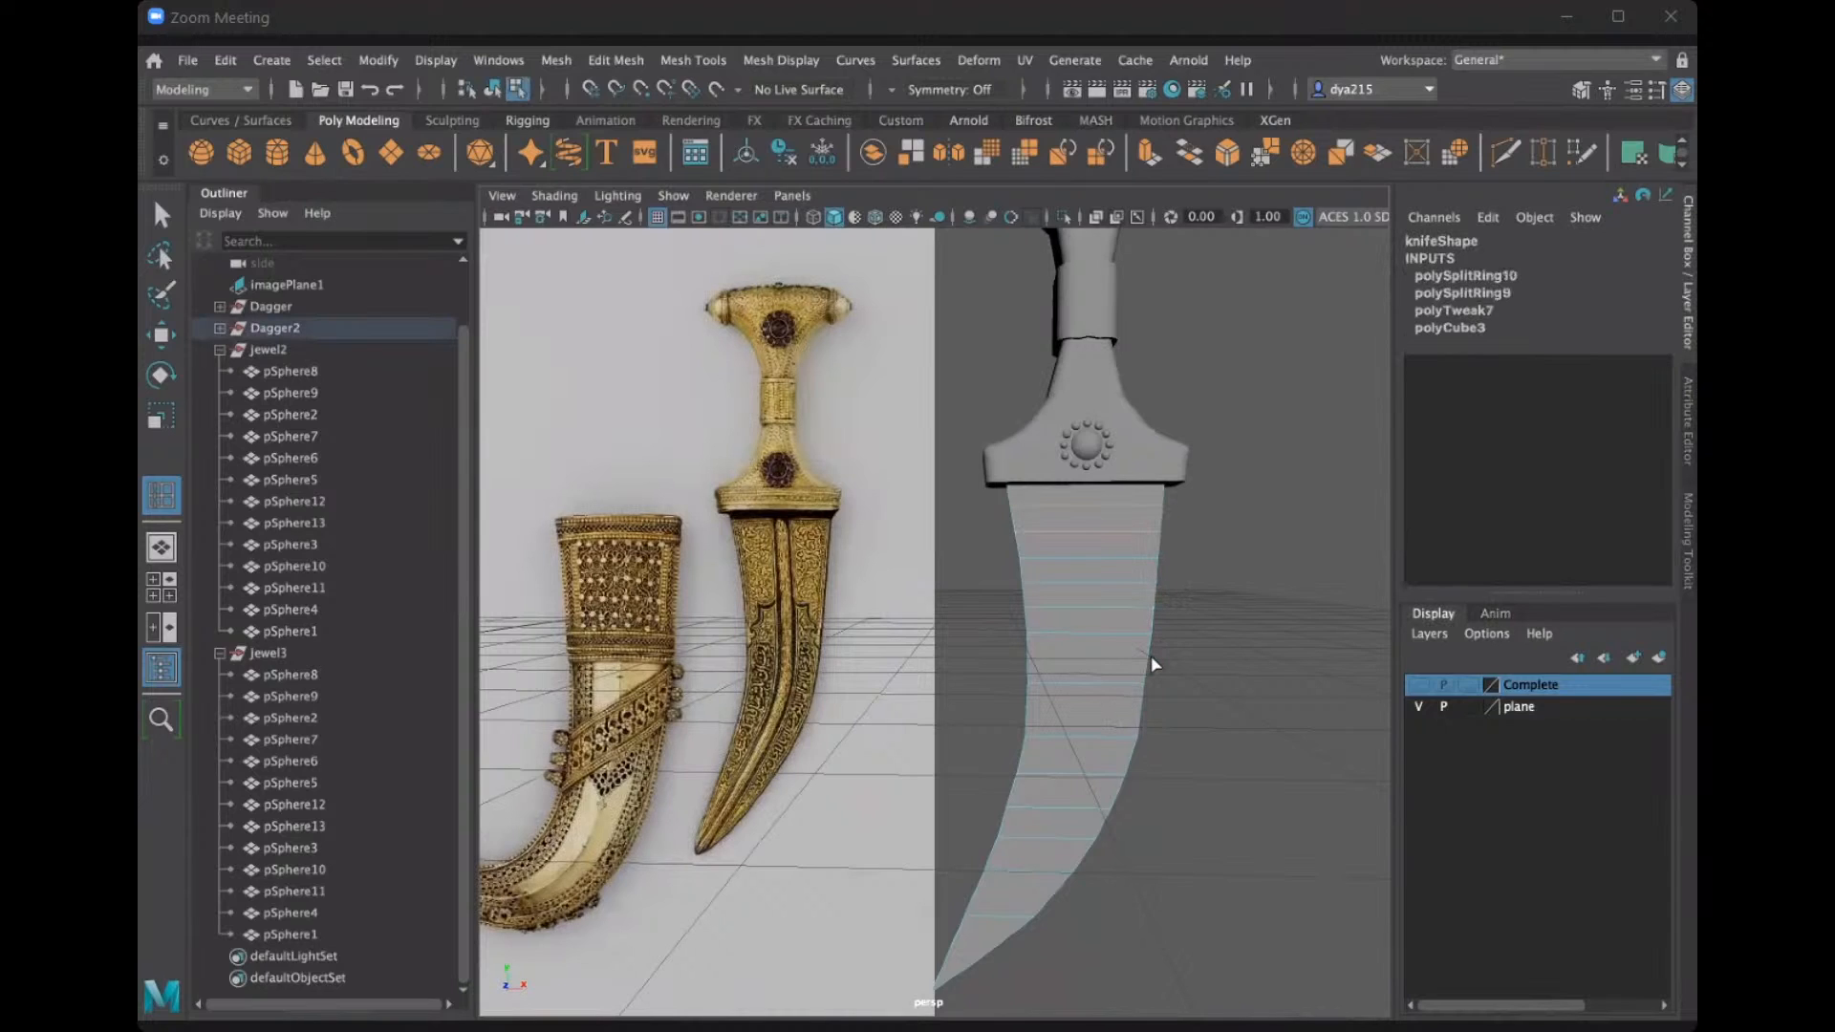
click(1129, 731)
click(1112, 772)
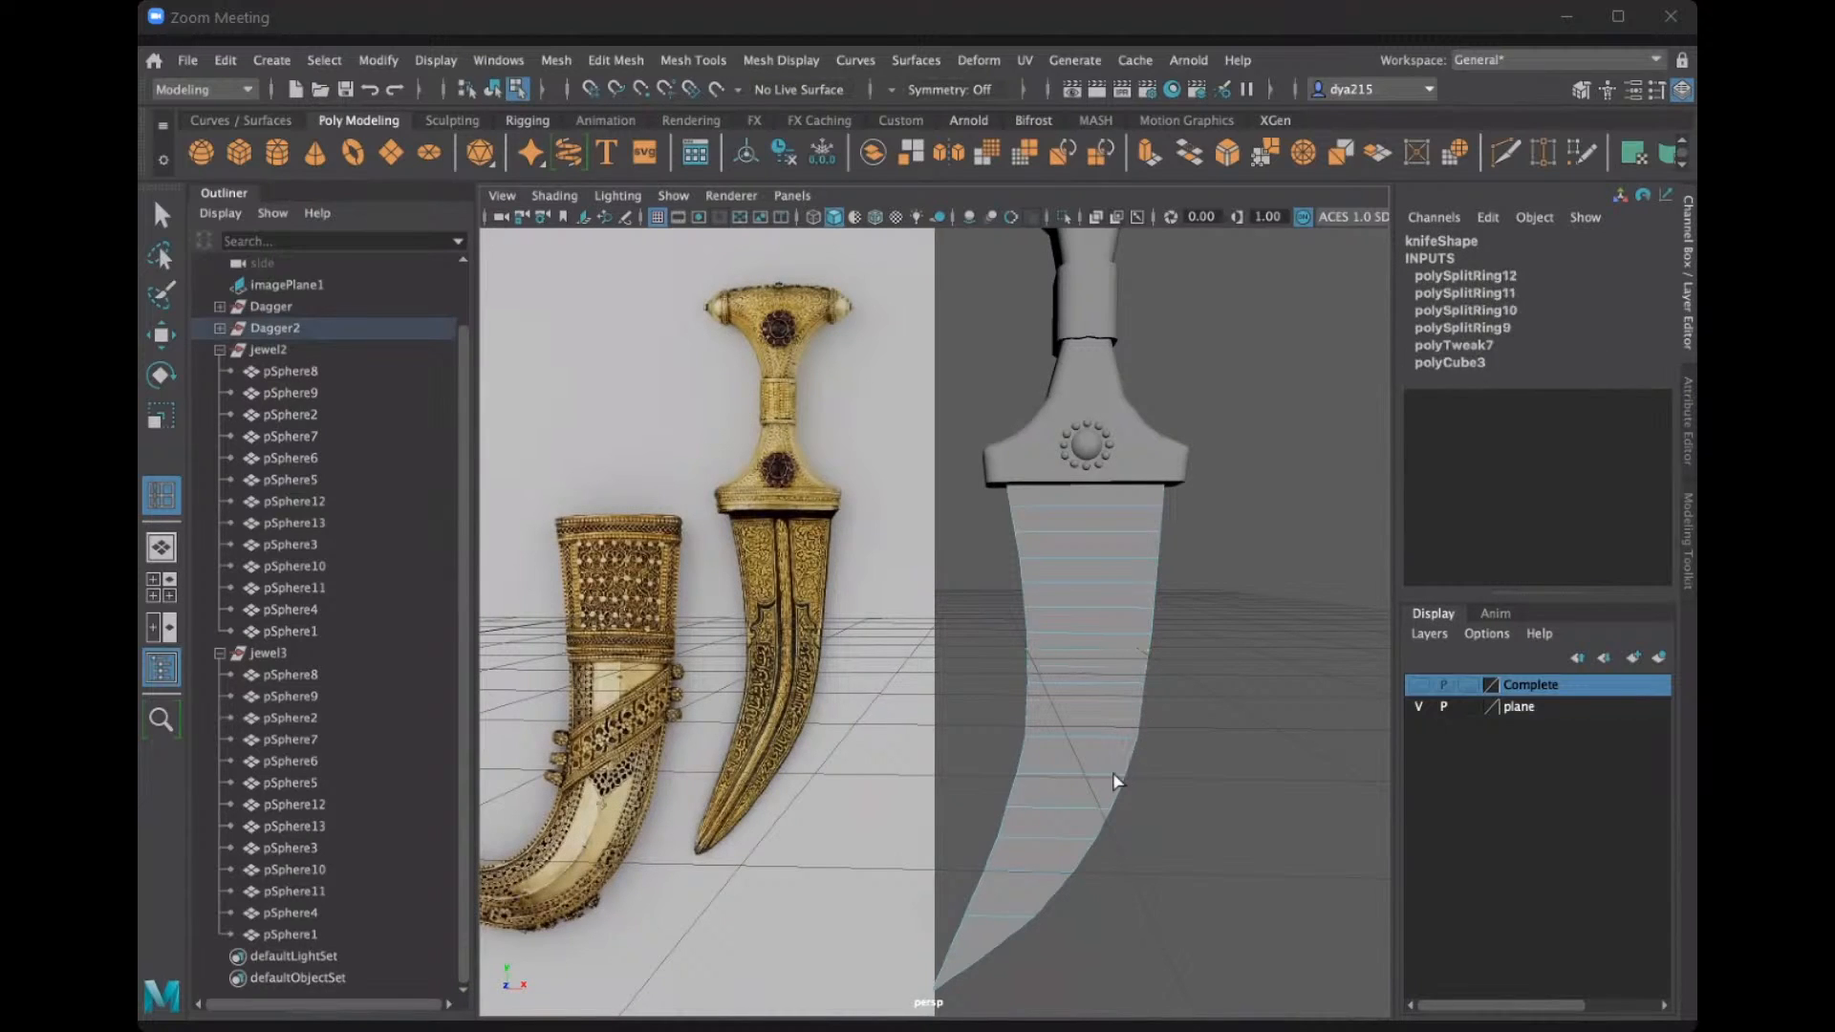
click(1105, 833)
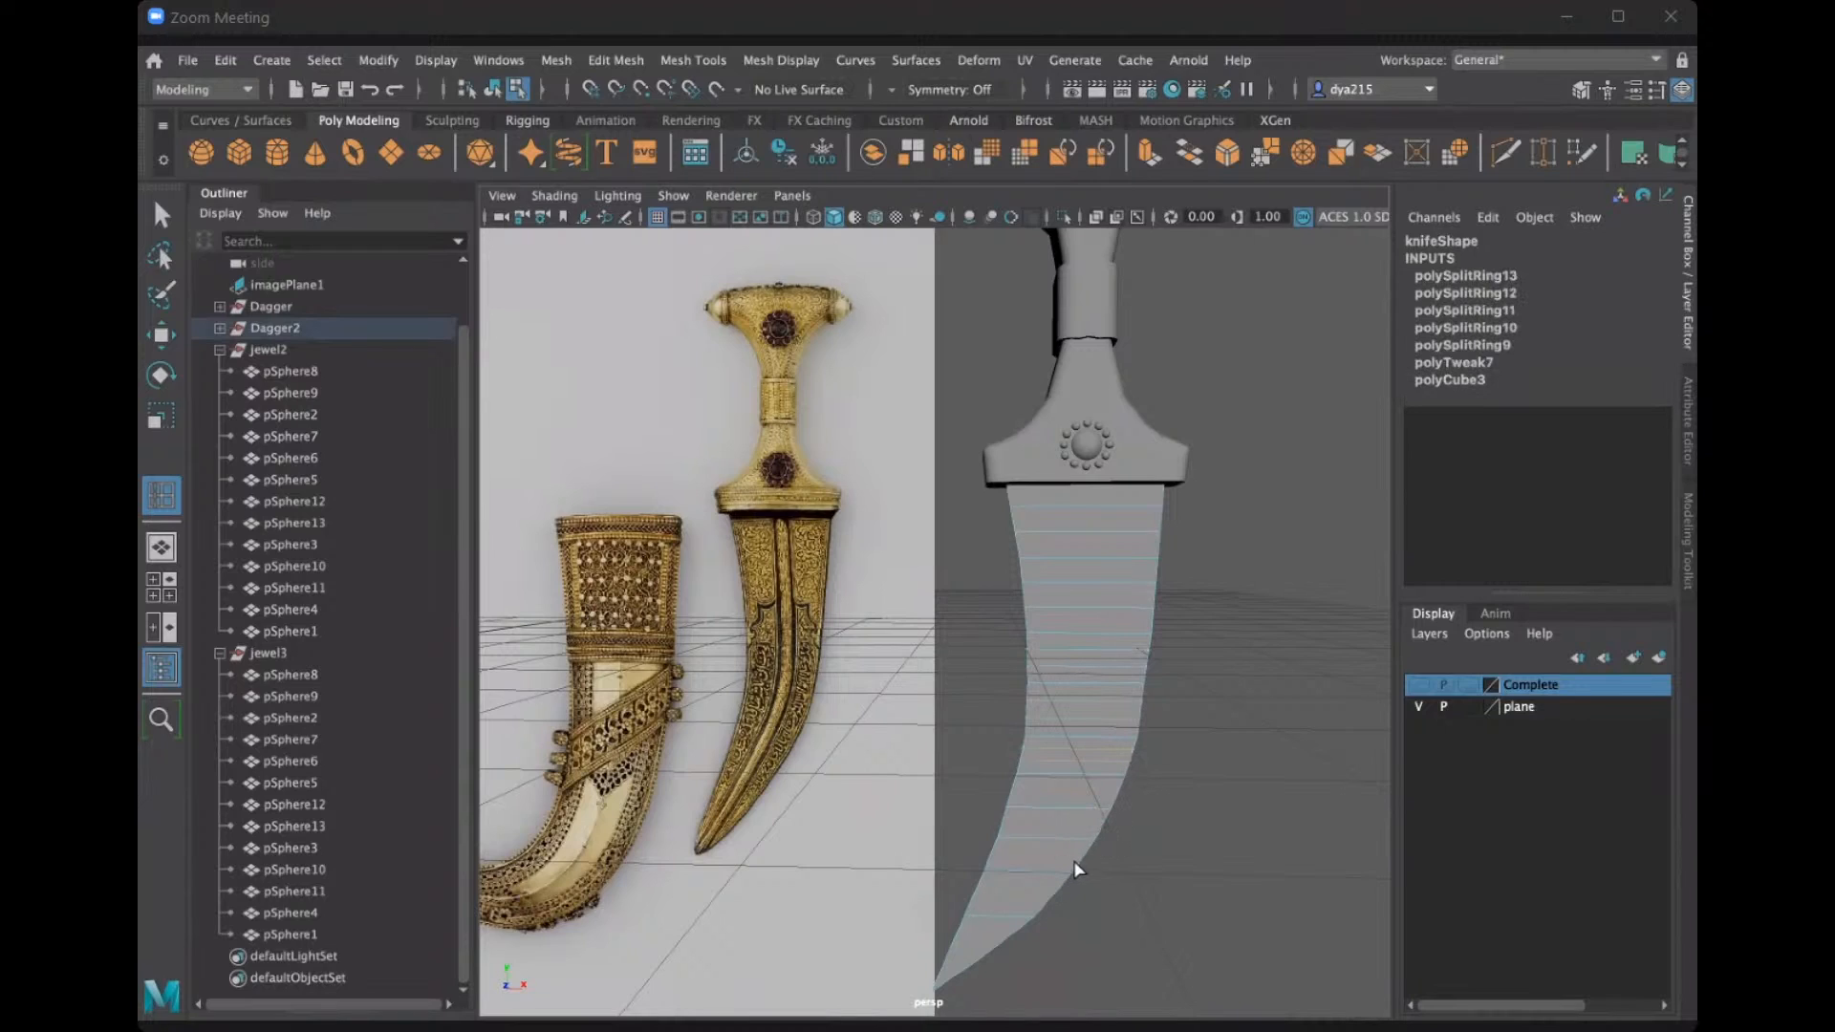
click(1072, 869)
click(1050, 896)
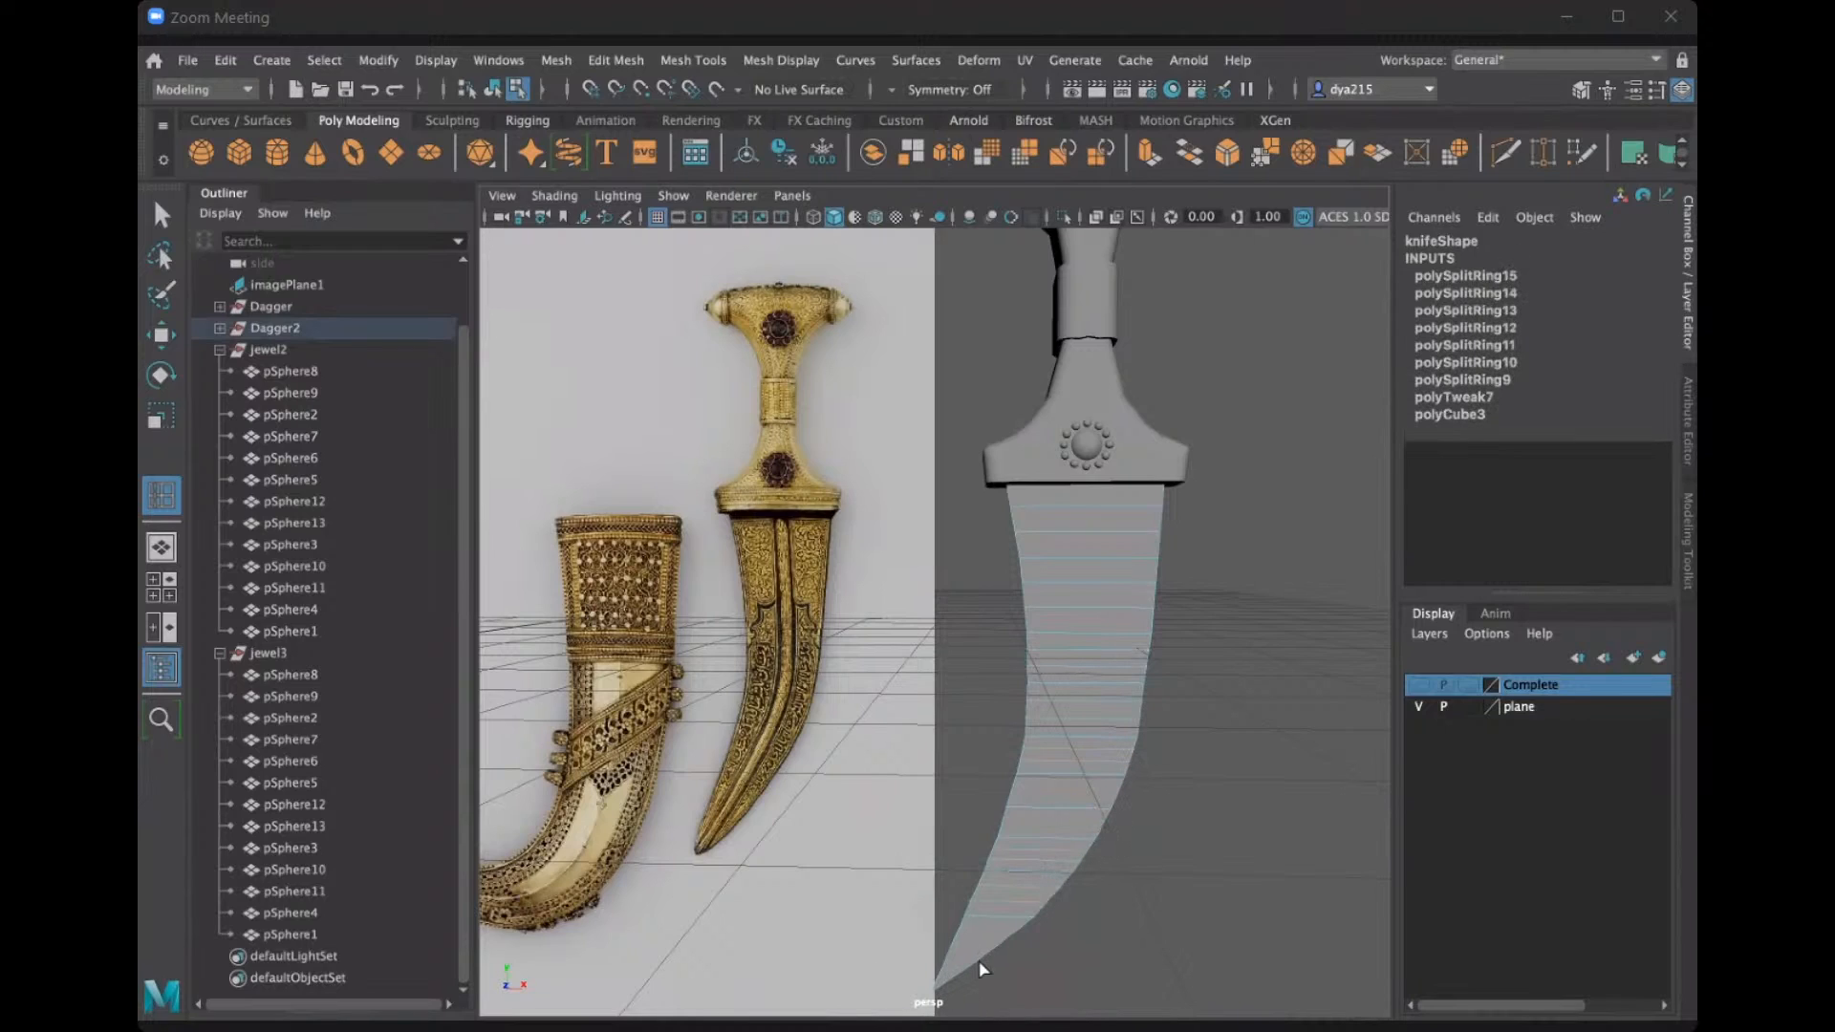
click(987, 957)
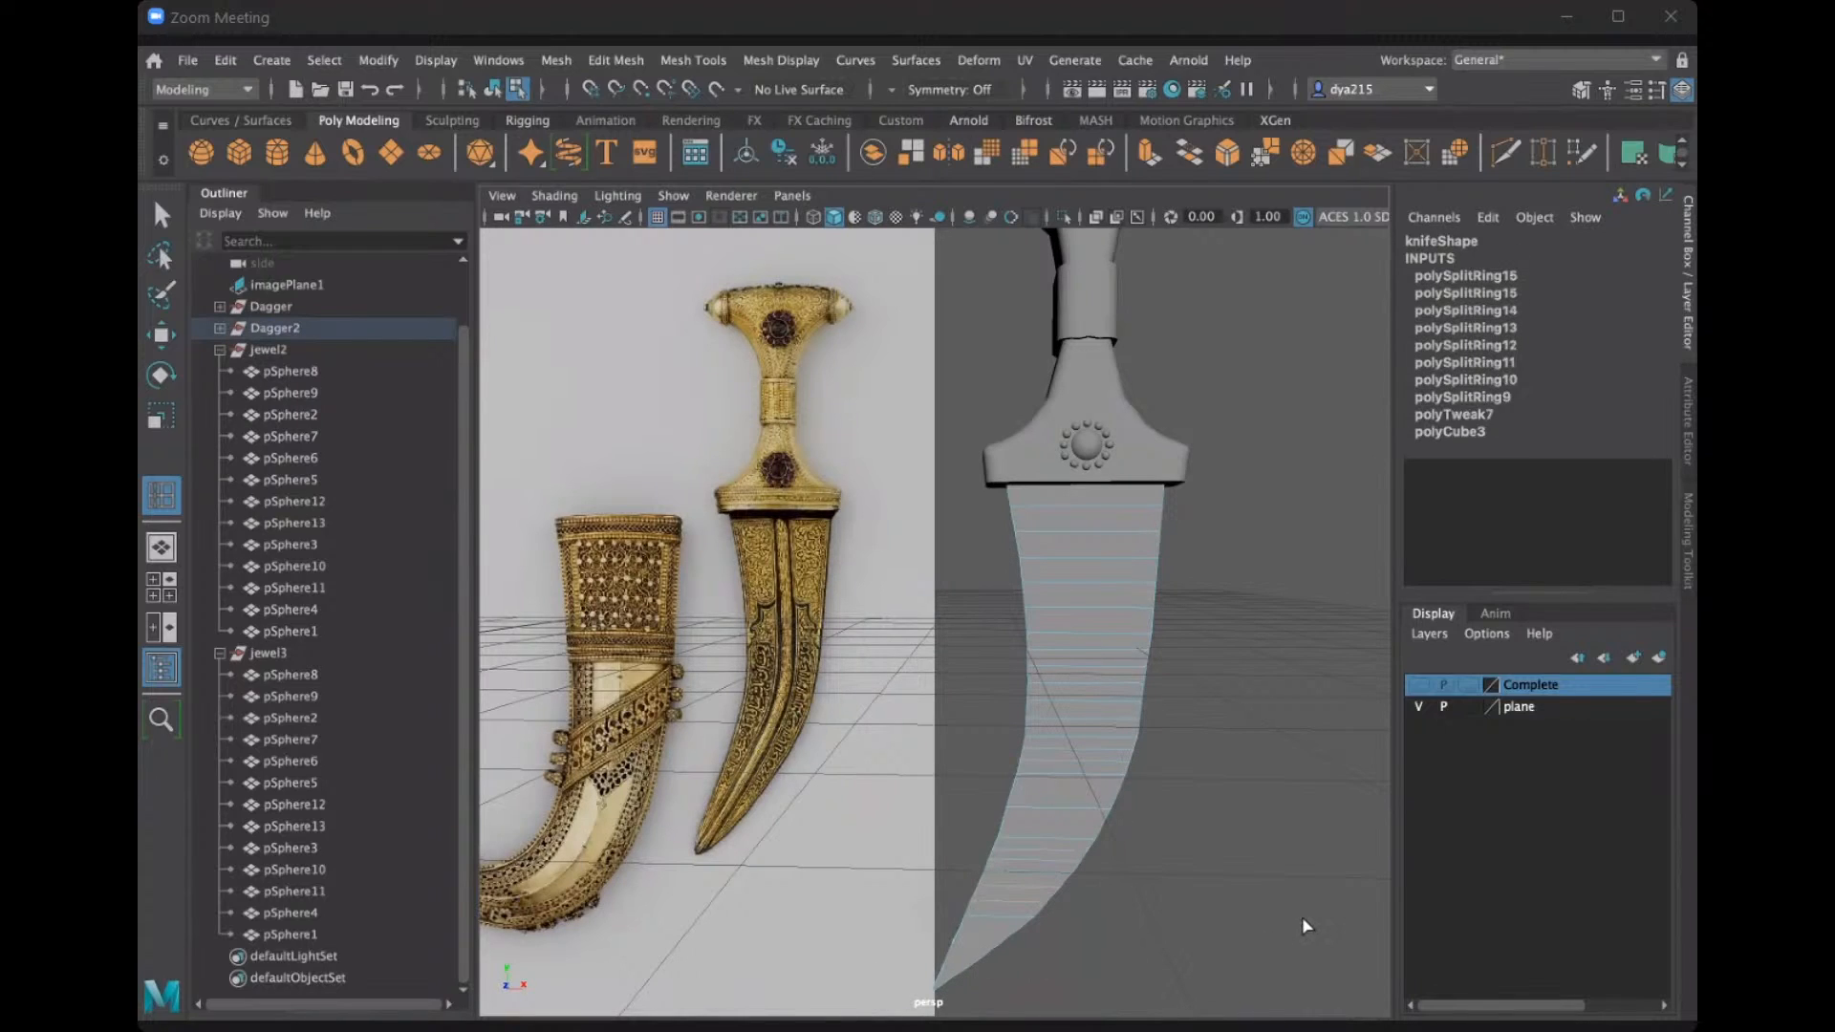
Preview the blade with smoothing in object mode and inspect its outline against the reference dagger.
alt+drag(1098, 758, 1101, 599)
key(1)
right_drag(1118, 400, 1182, 364)
click(1099, 578)
key(3)
click(1243, 594)
alt+drag(1122, 647, 868, 553)
alt+drag(1009, 574, 1052, 705)
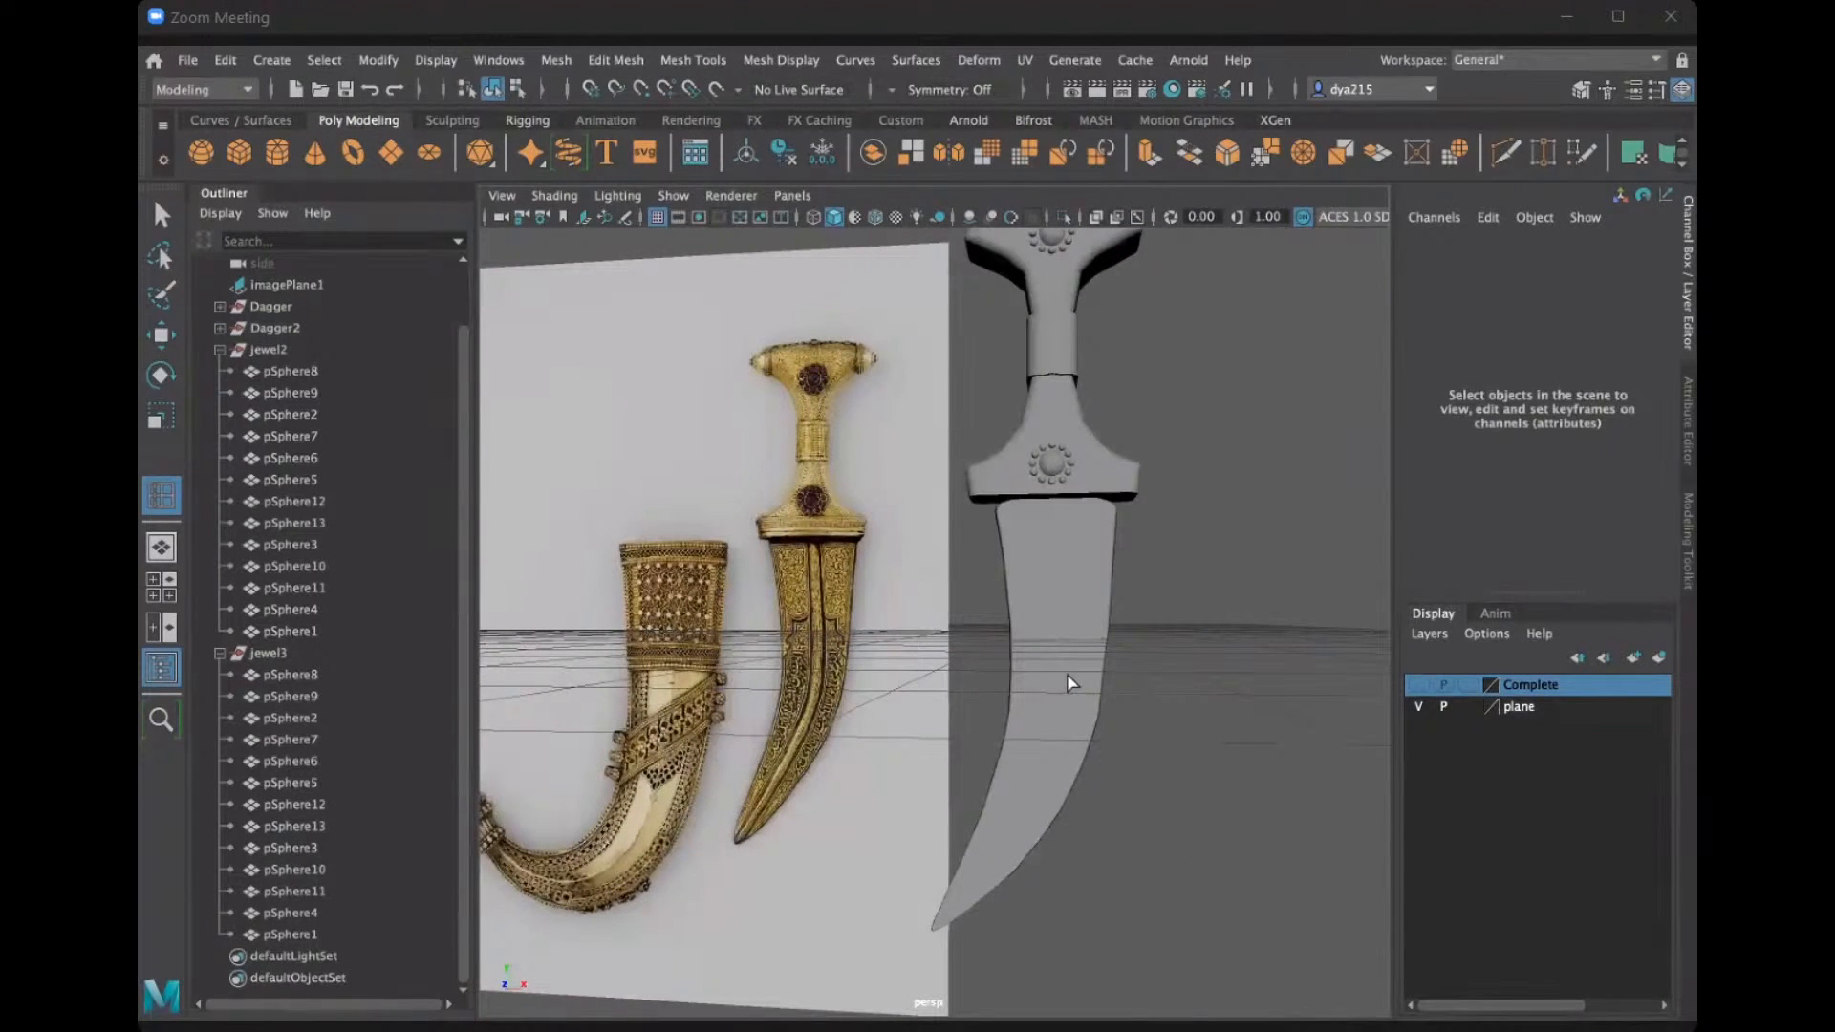
Turn off the blade's smooth preview and bring up its vertices in the front view.
click(1075, 593)
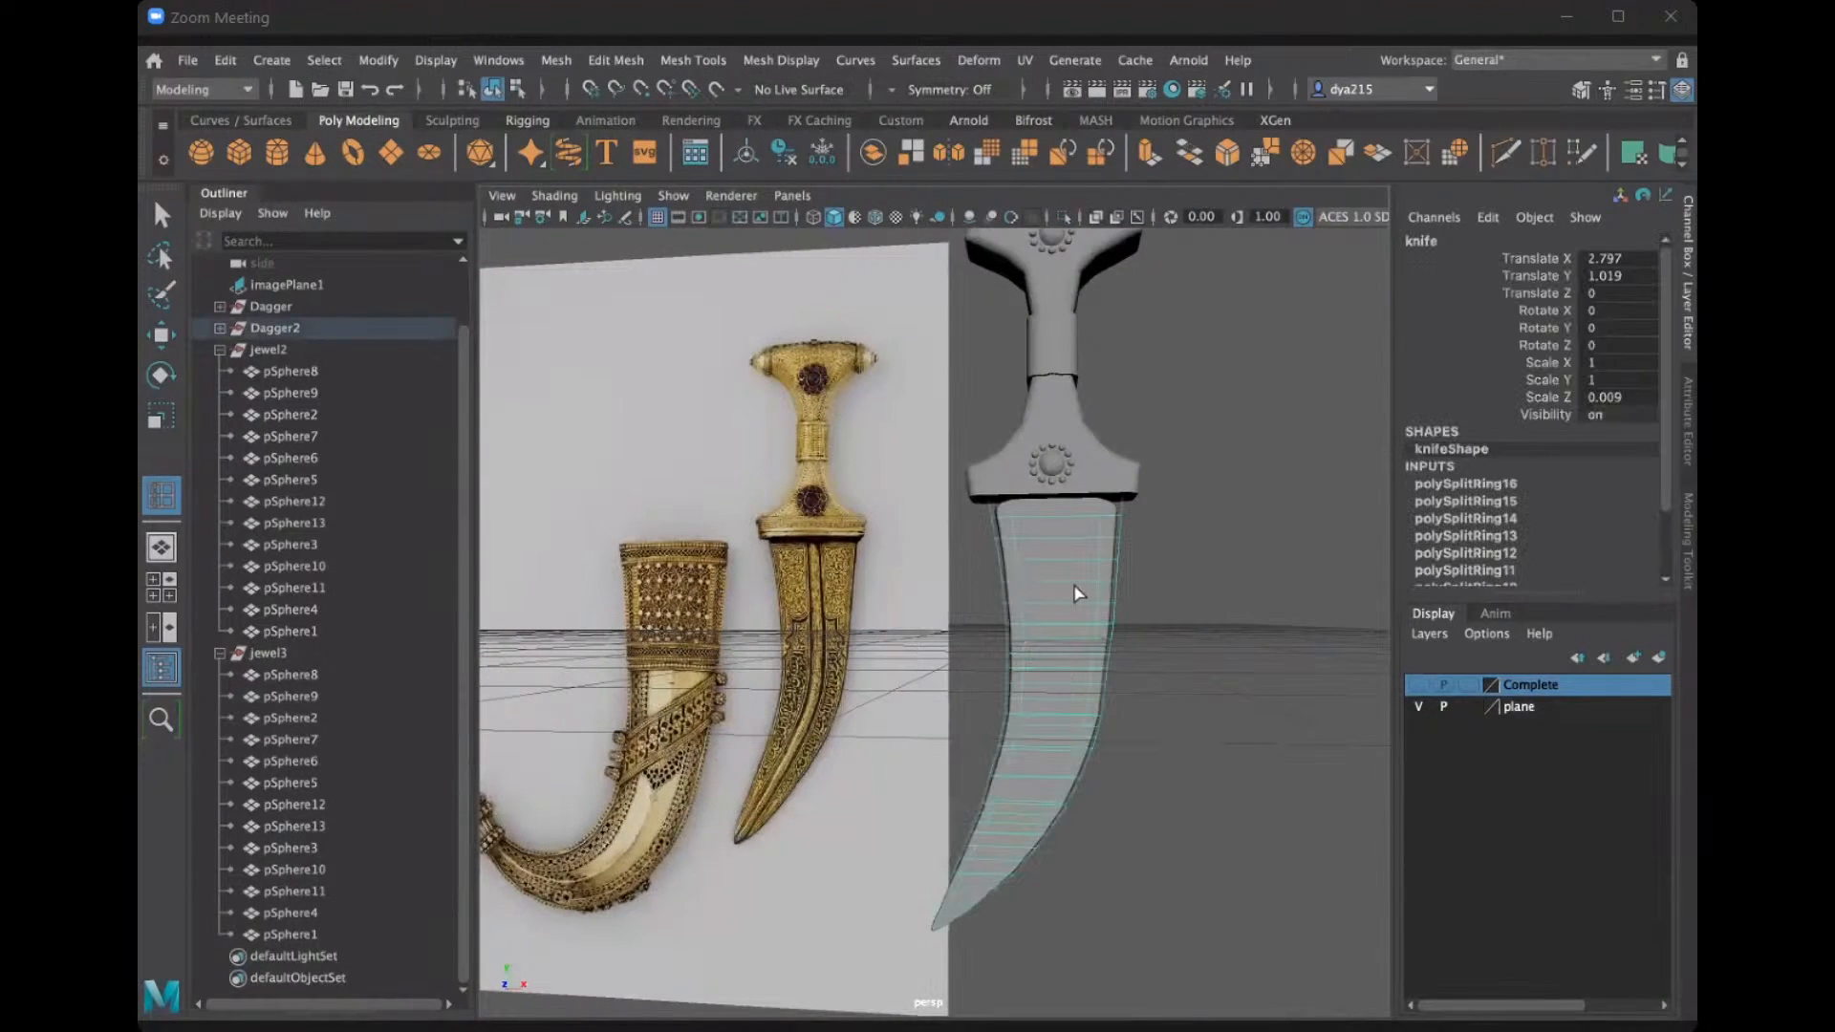
key(1)
right_drag(1057, 401, 985, 411)
key(space)
key(space)
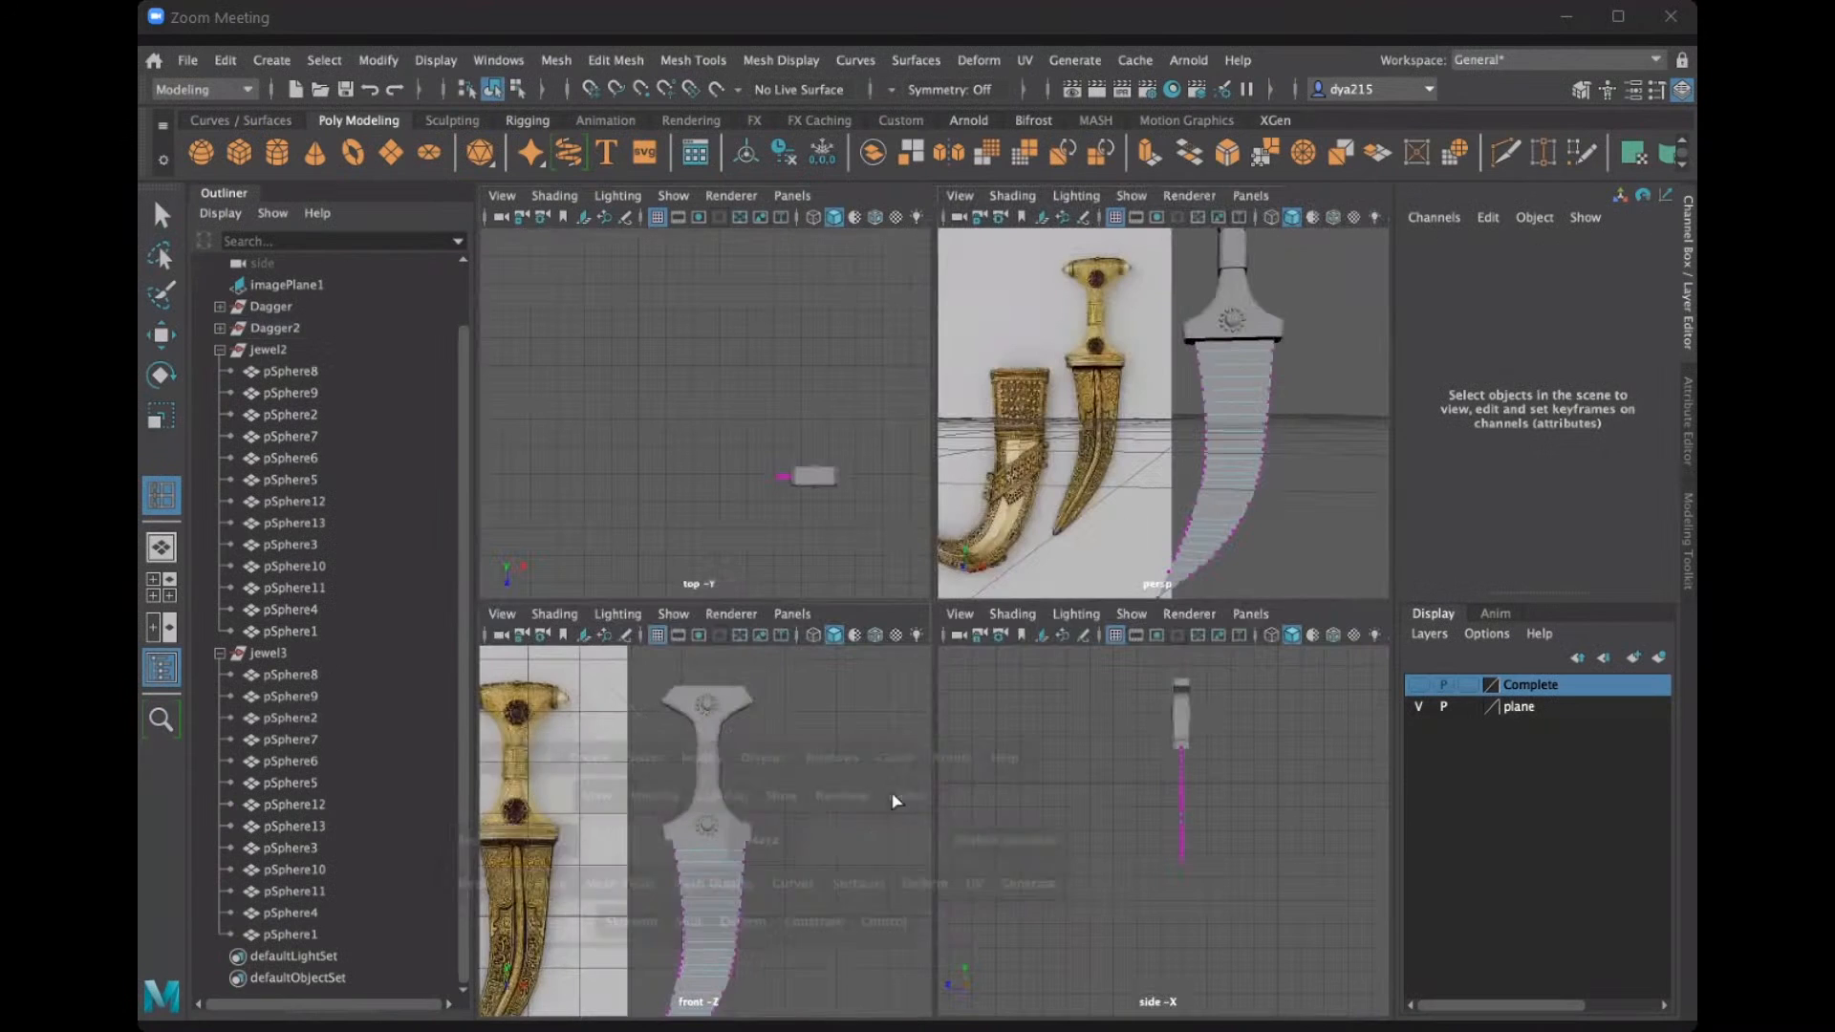
key(space)
scroll(921, 765, up, 2)
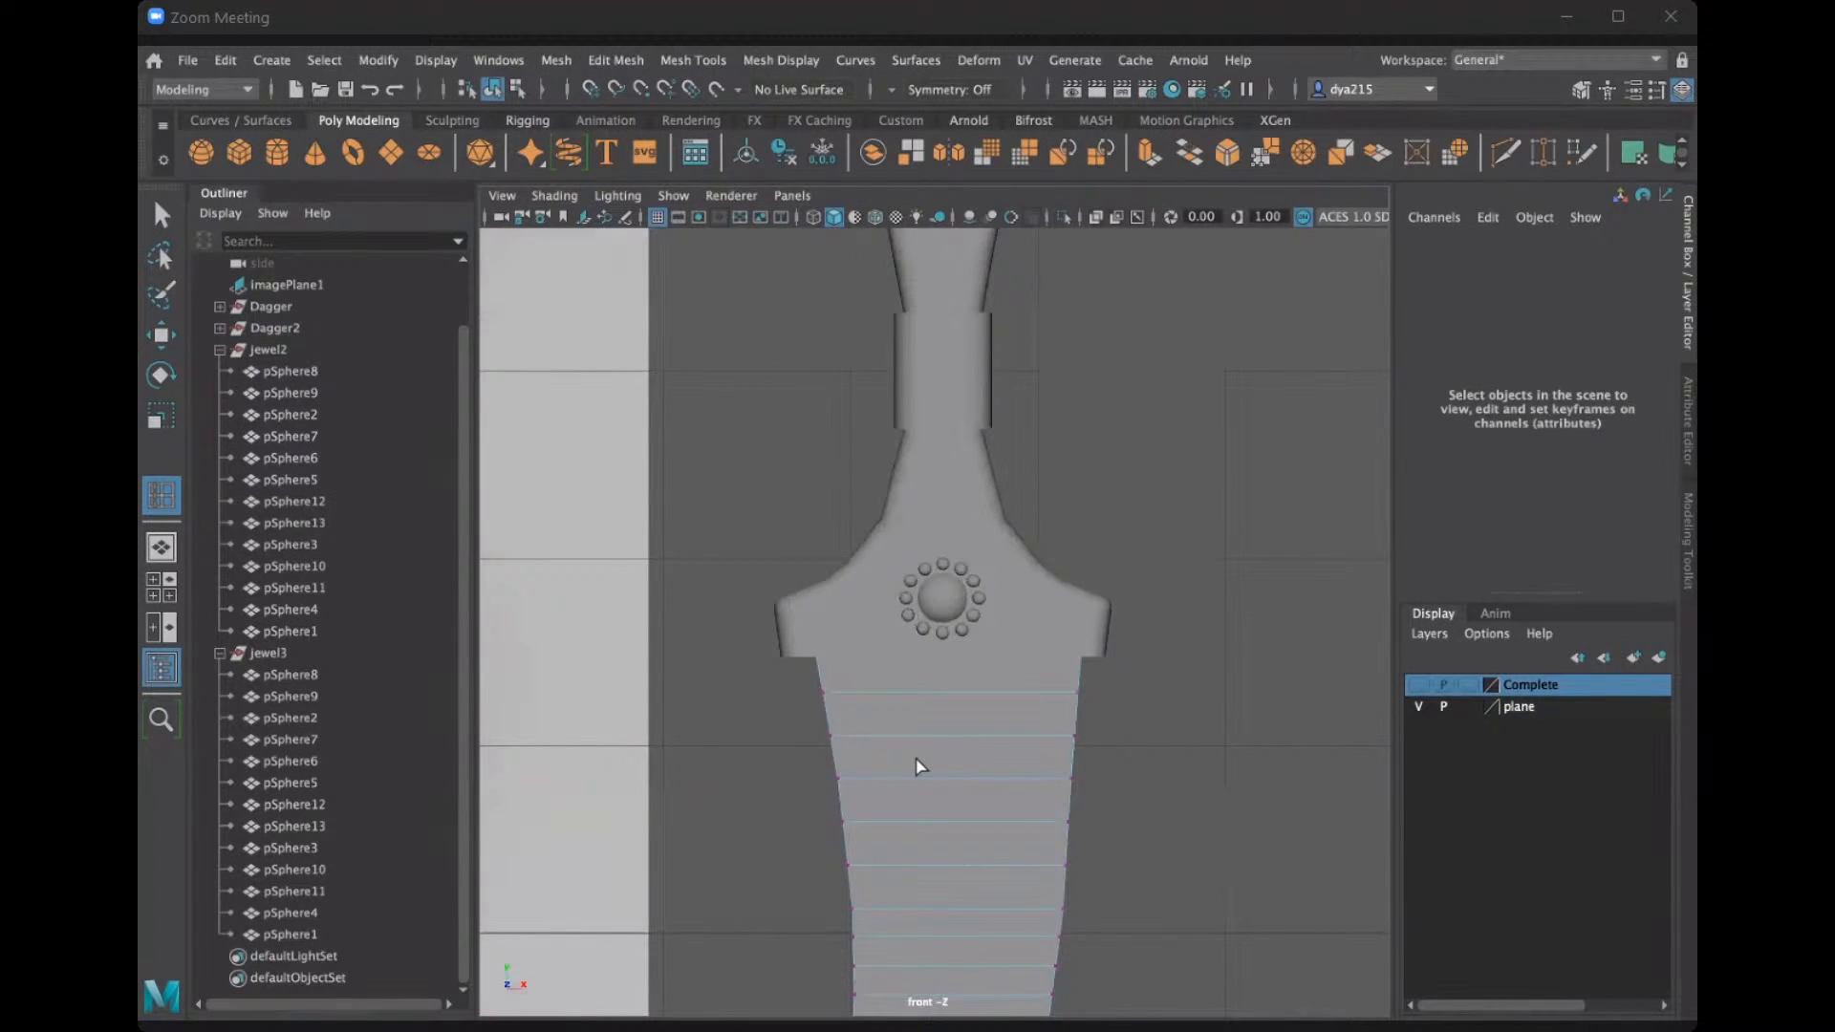
alt+middle_drag(918, 764, 815, 564)
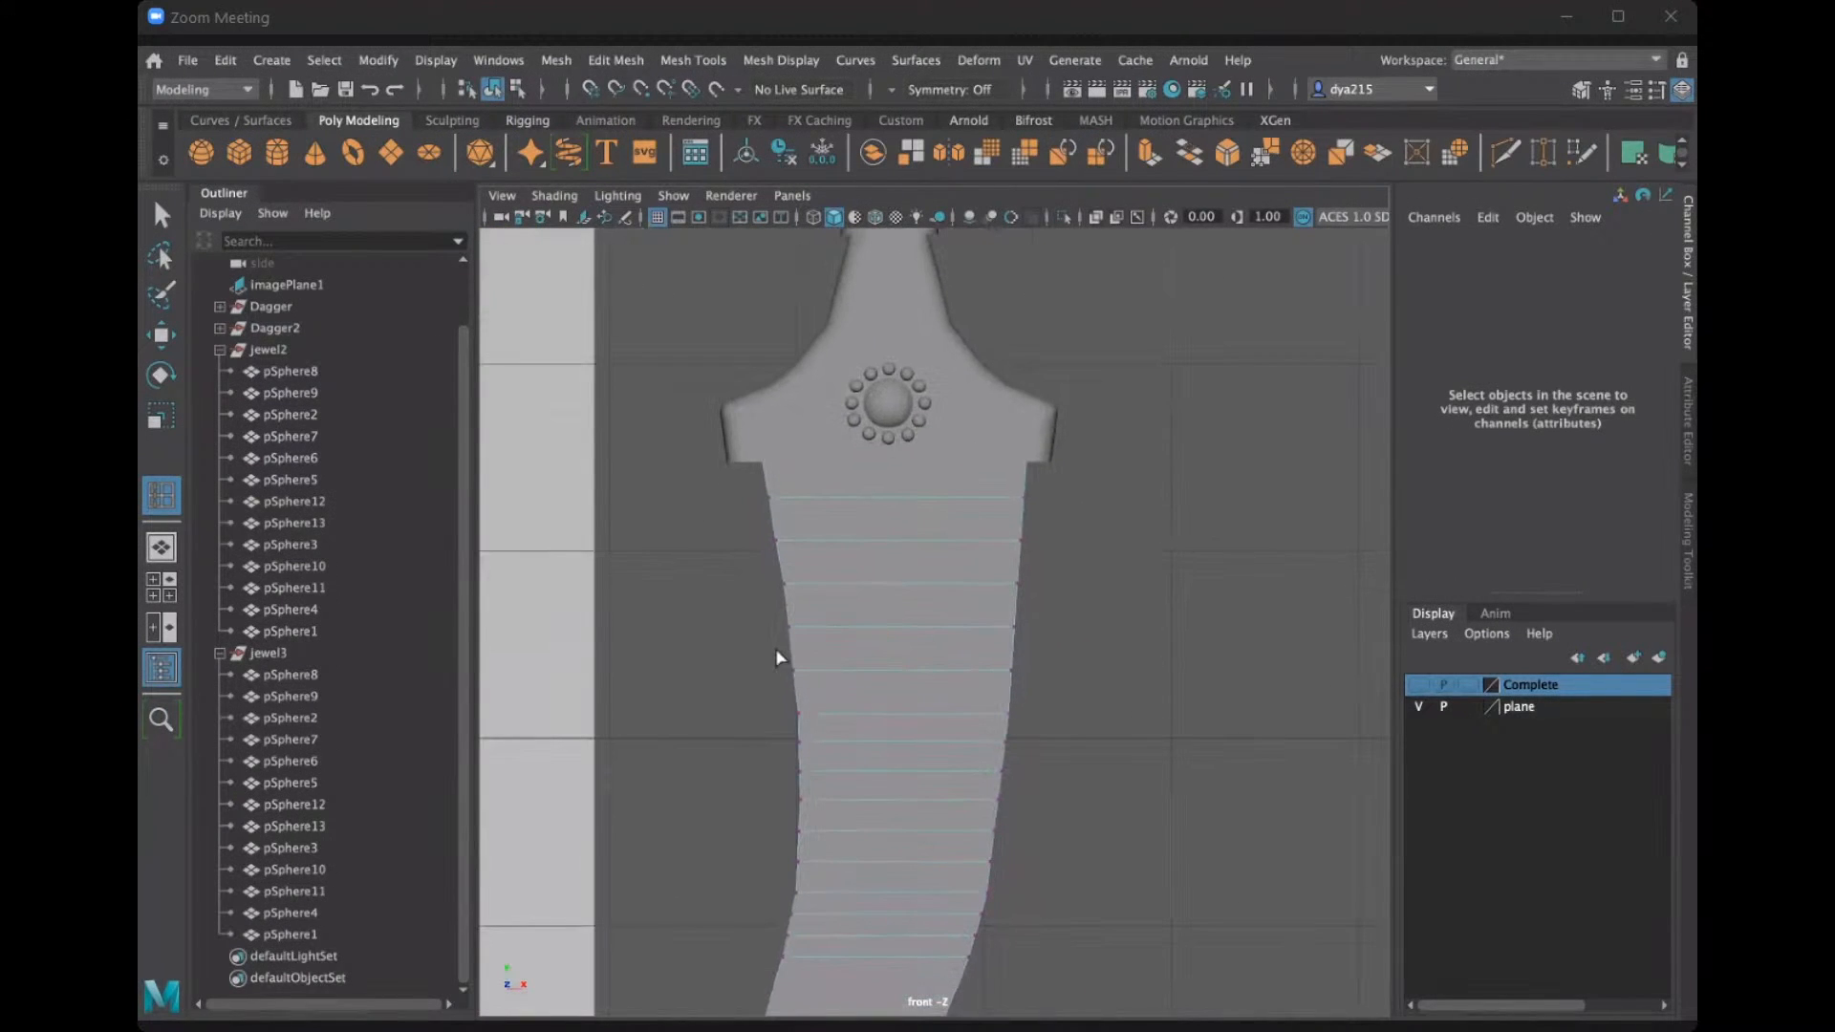
scroll(776, 655, up, 2)
click(752, 543)
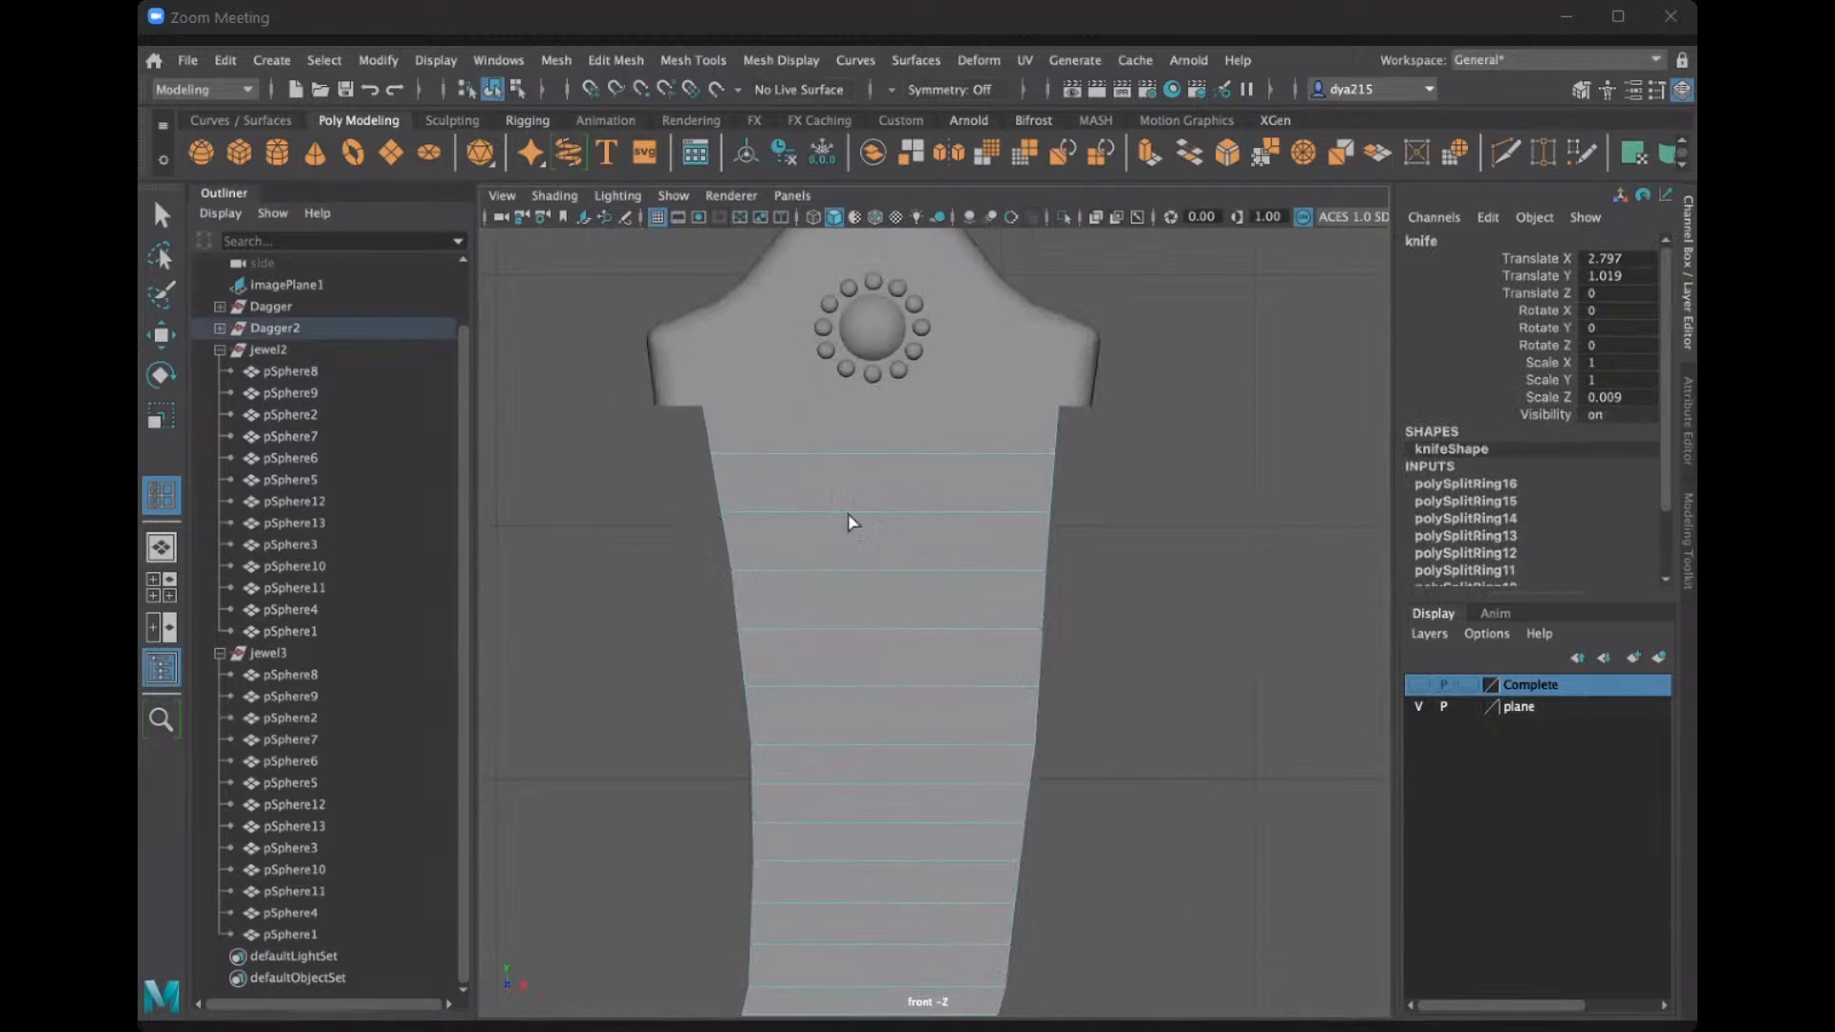
right_drag(767, 513, 651, 517)
drag(665, 495, 802, 519)
click(820, 573)
scroll(831, 572, down, 10)
scroll(866, 525, up, 6)
scroll(1016, 549, up, 3)
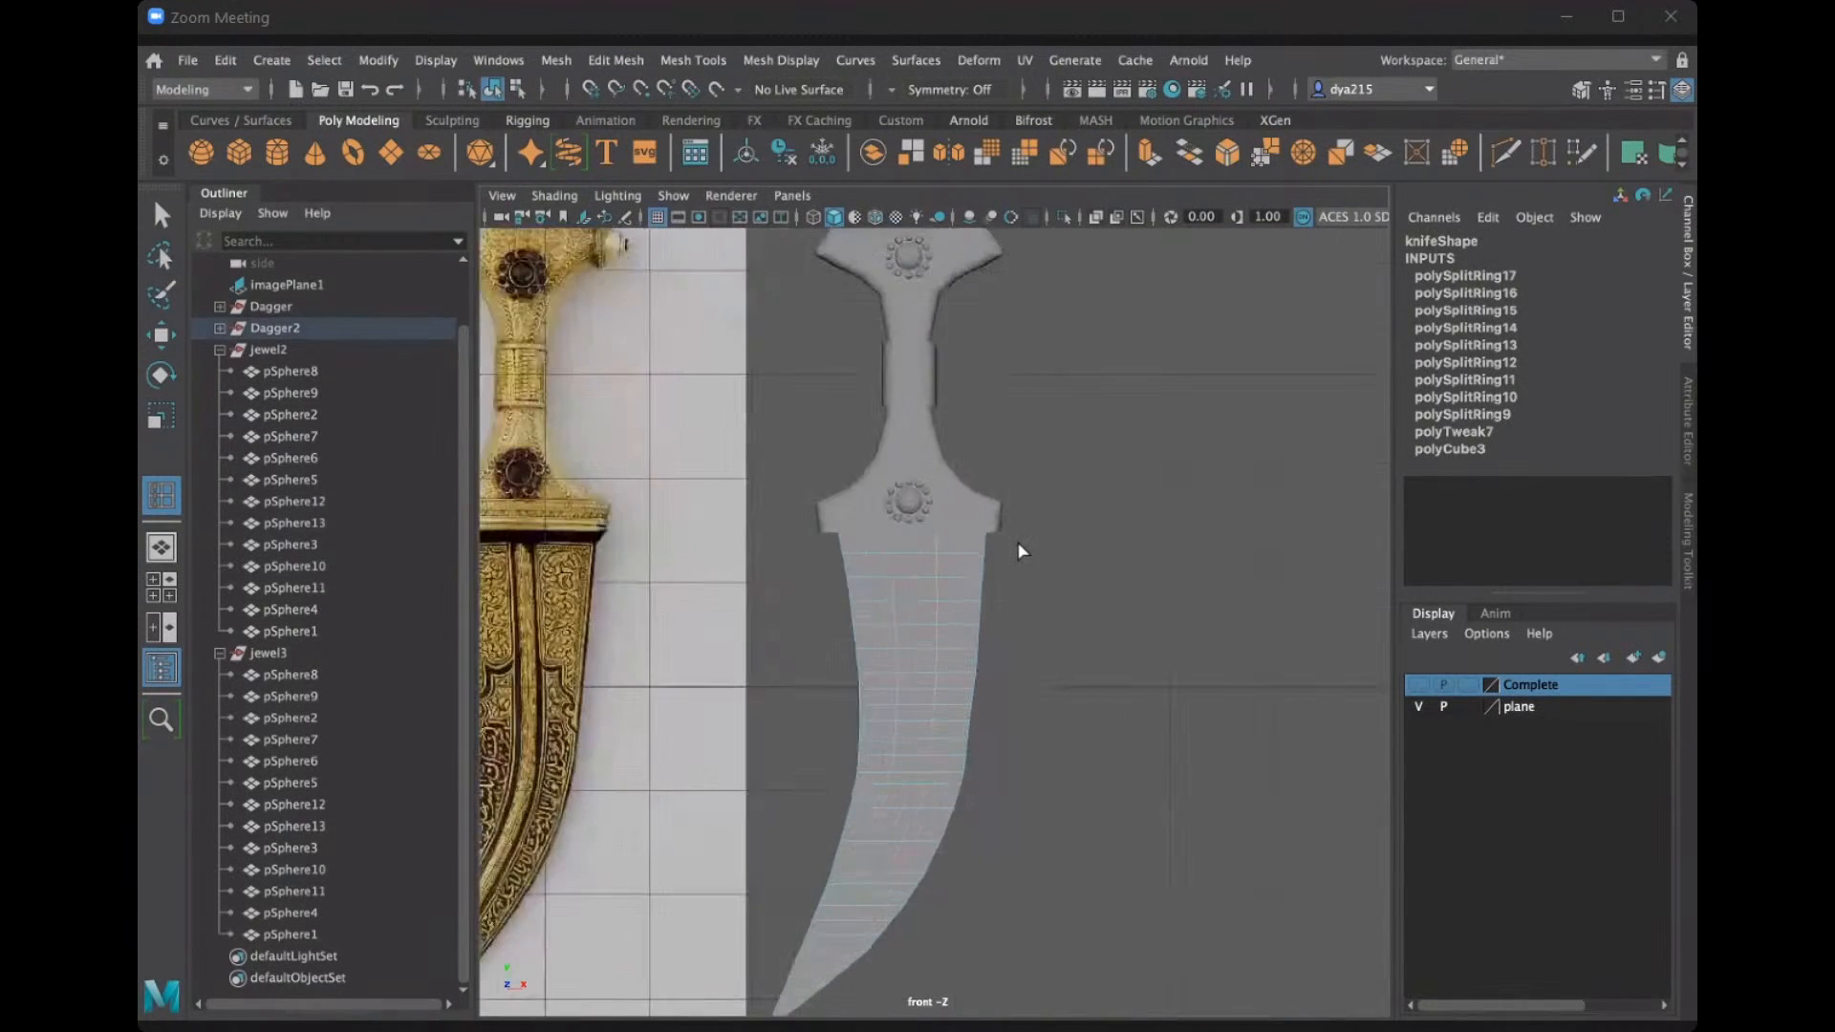
key(ctrl+z)
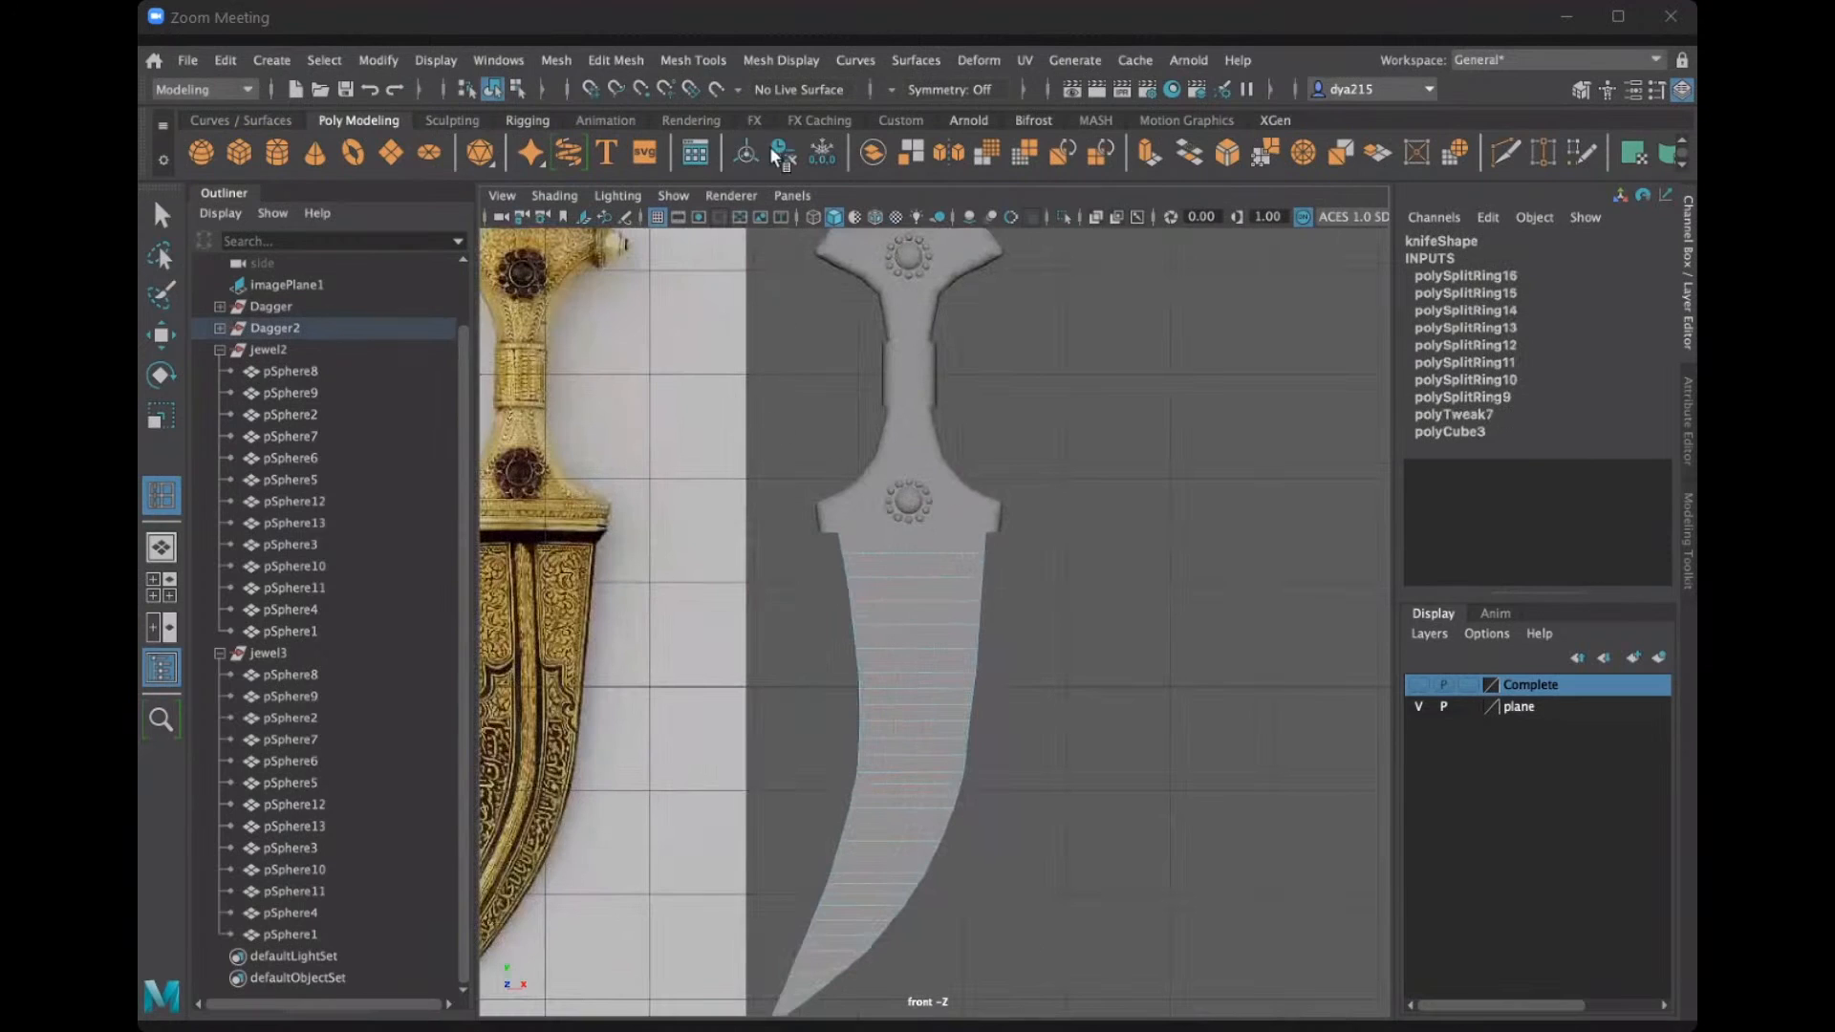
click(694, 60)
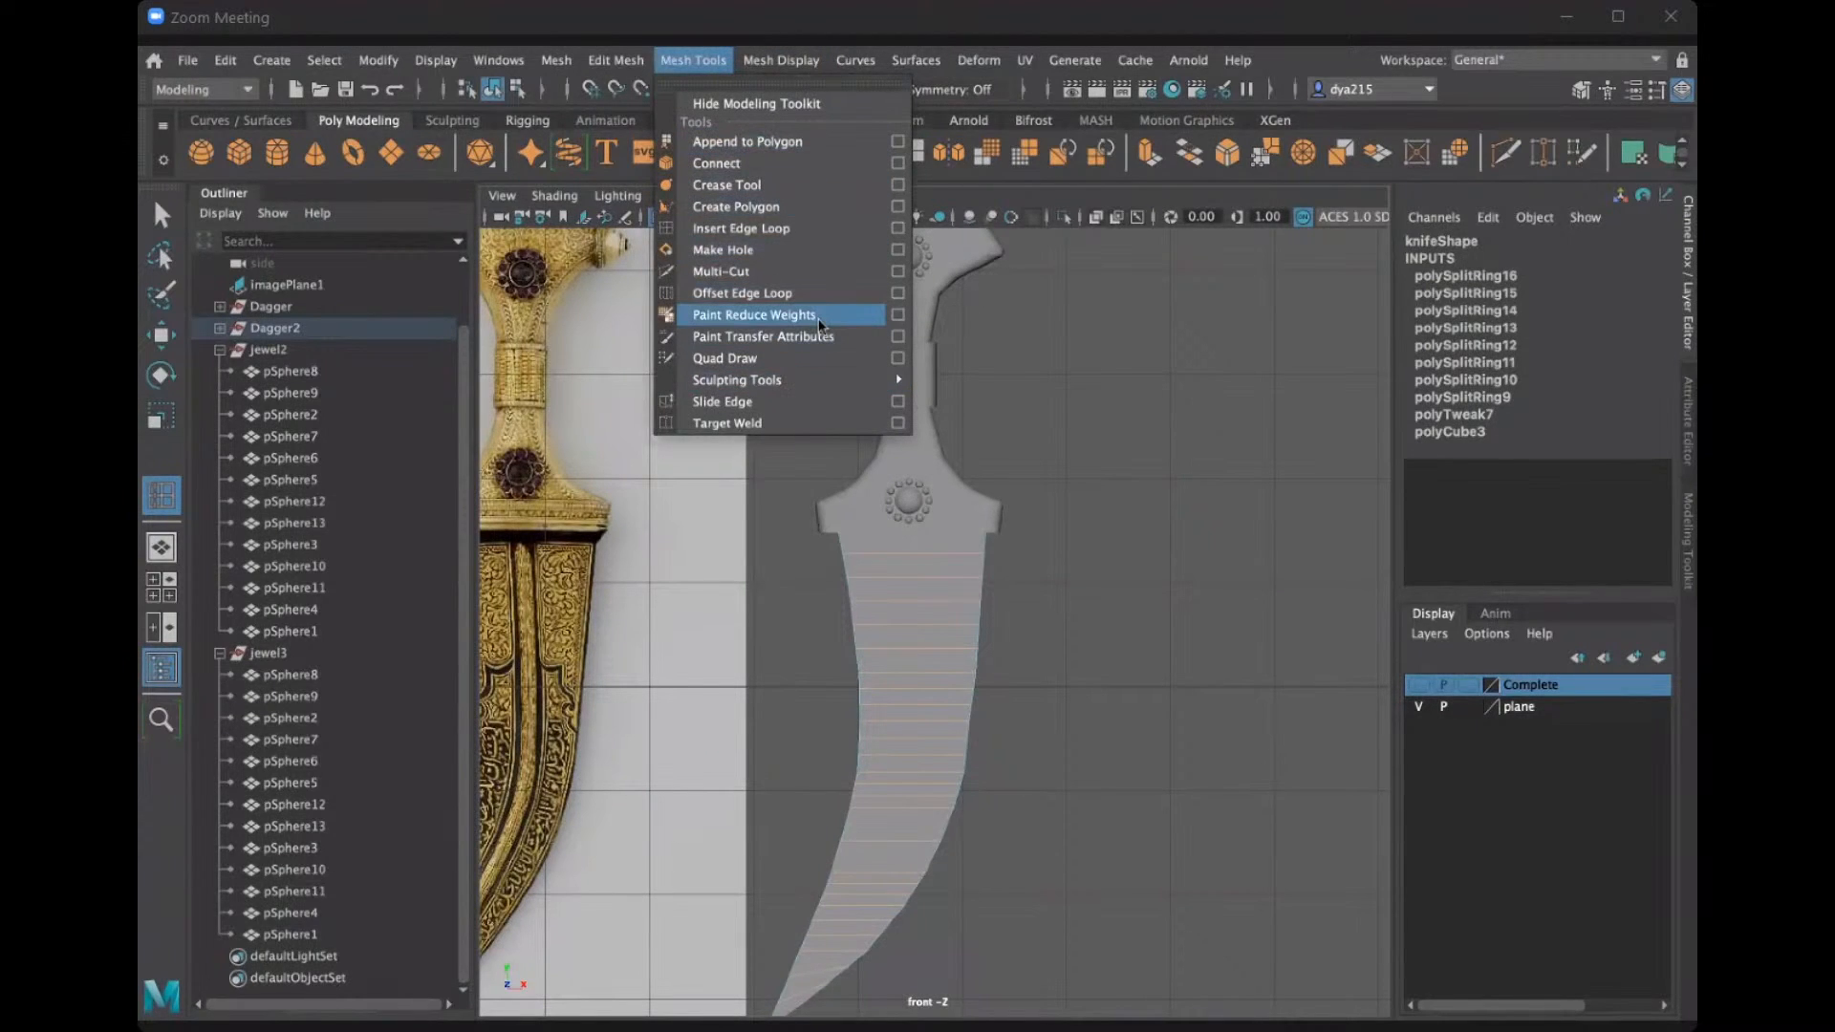
click(764, 270)
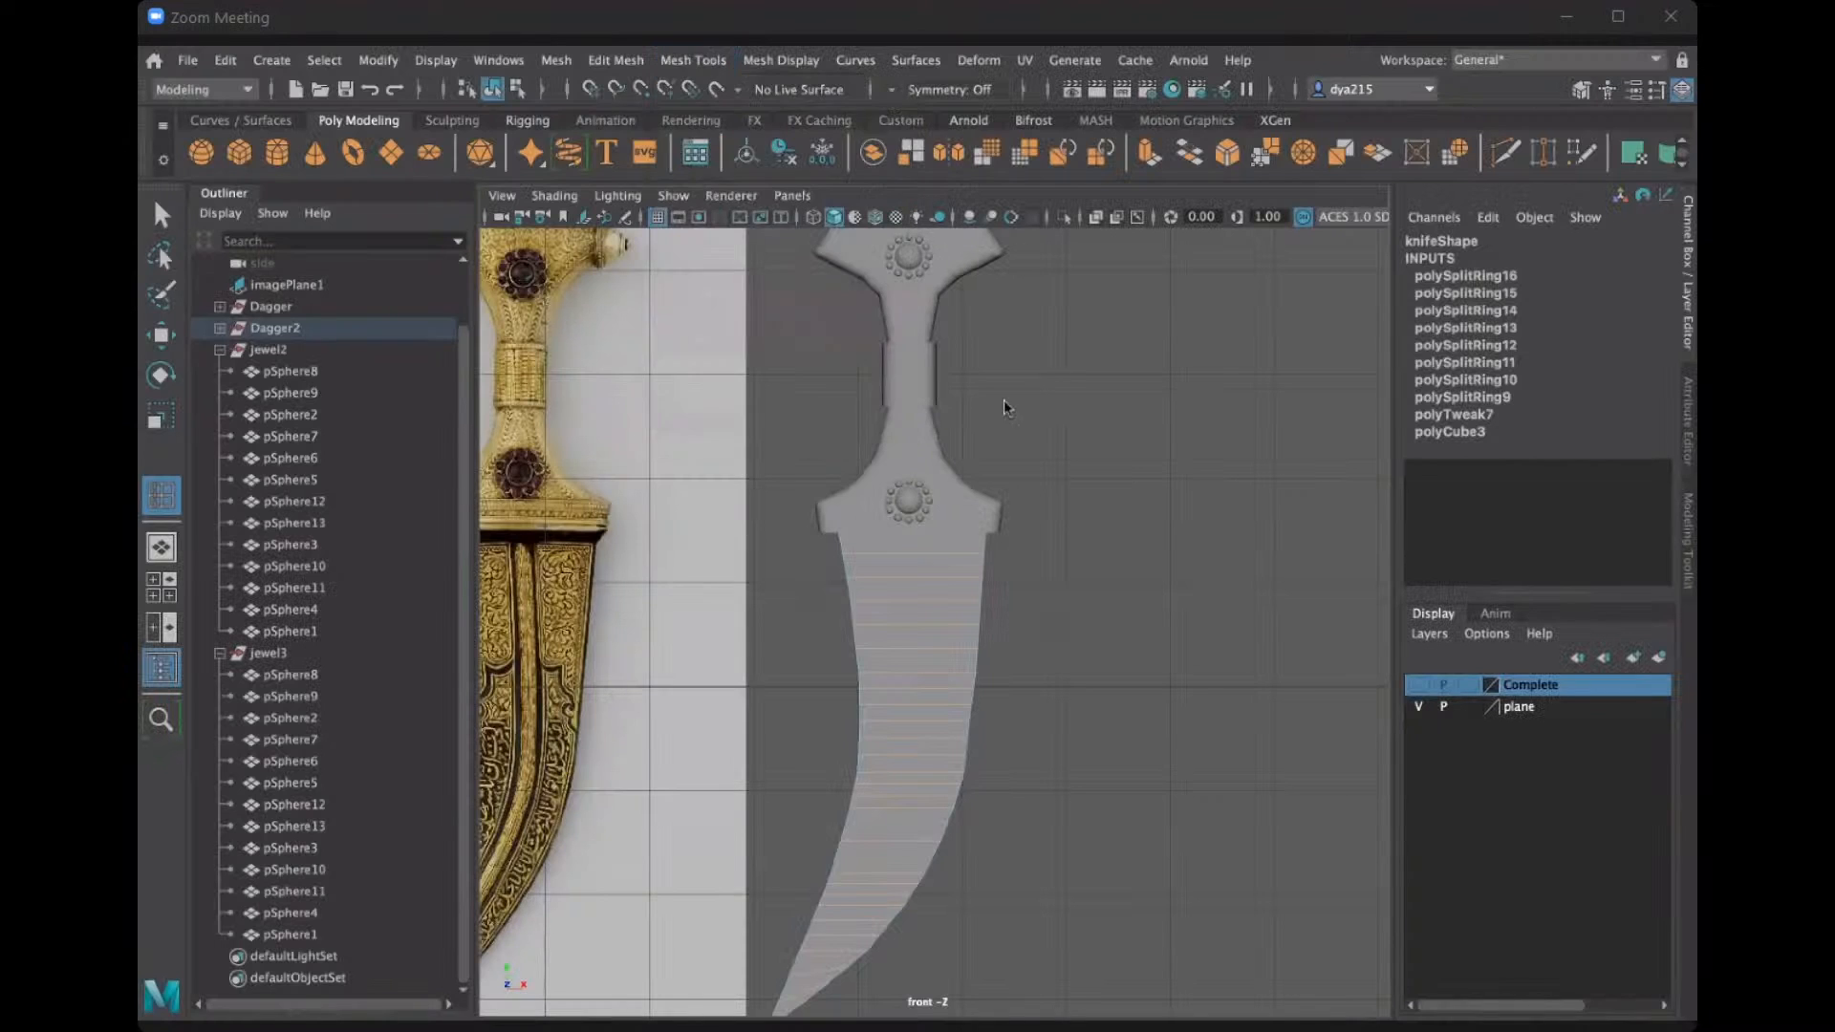
Use the Move tool in vertex mode to nudge a vertex on the blade's inner edge below the guard slightly outward.
click(160, 335)
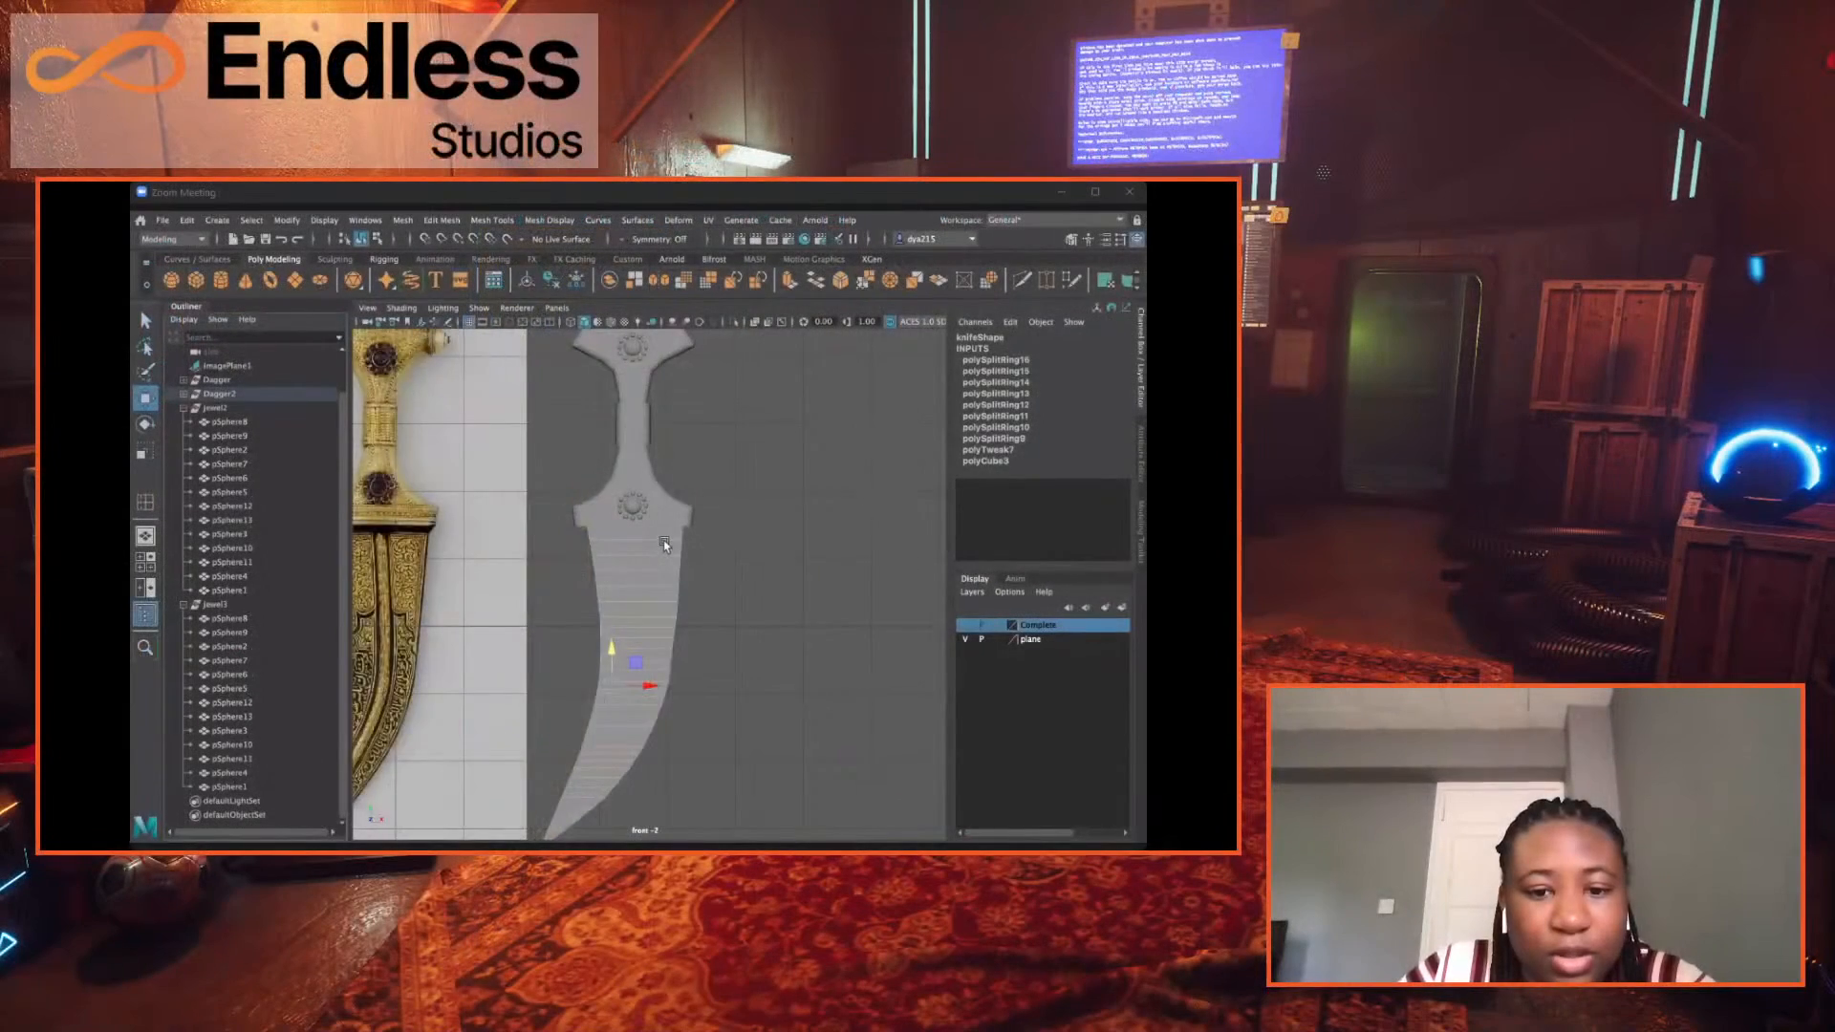
scroll(468, 487, up, 3)
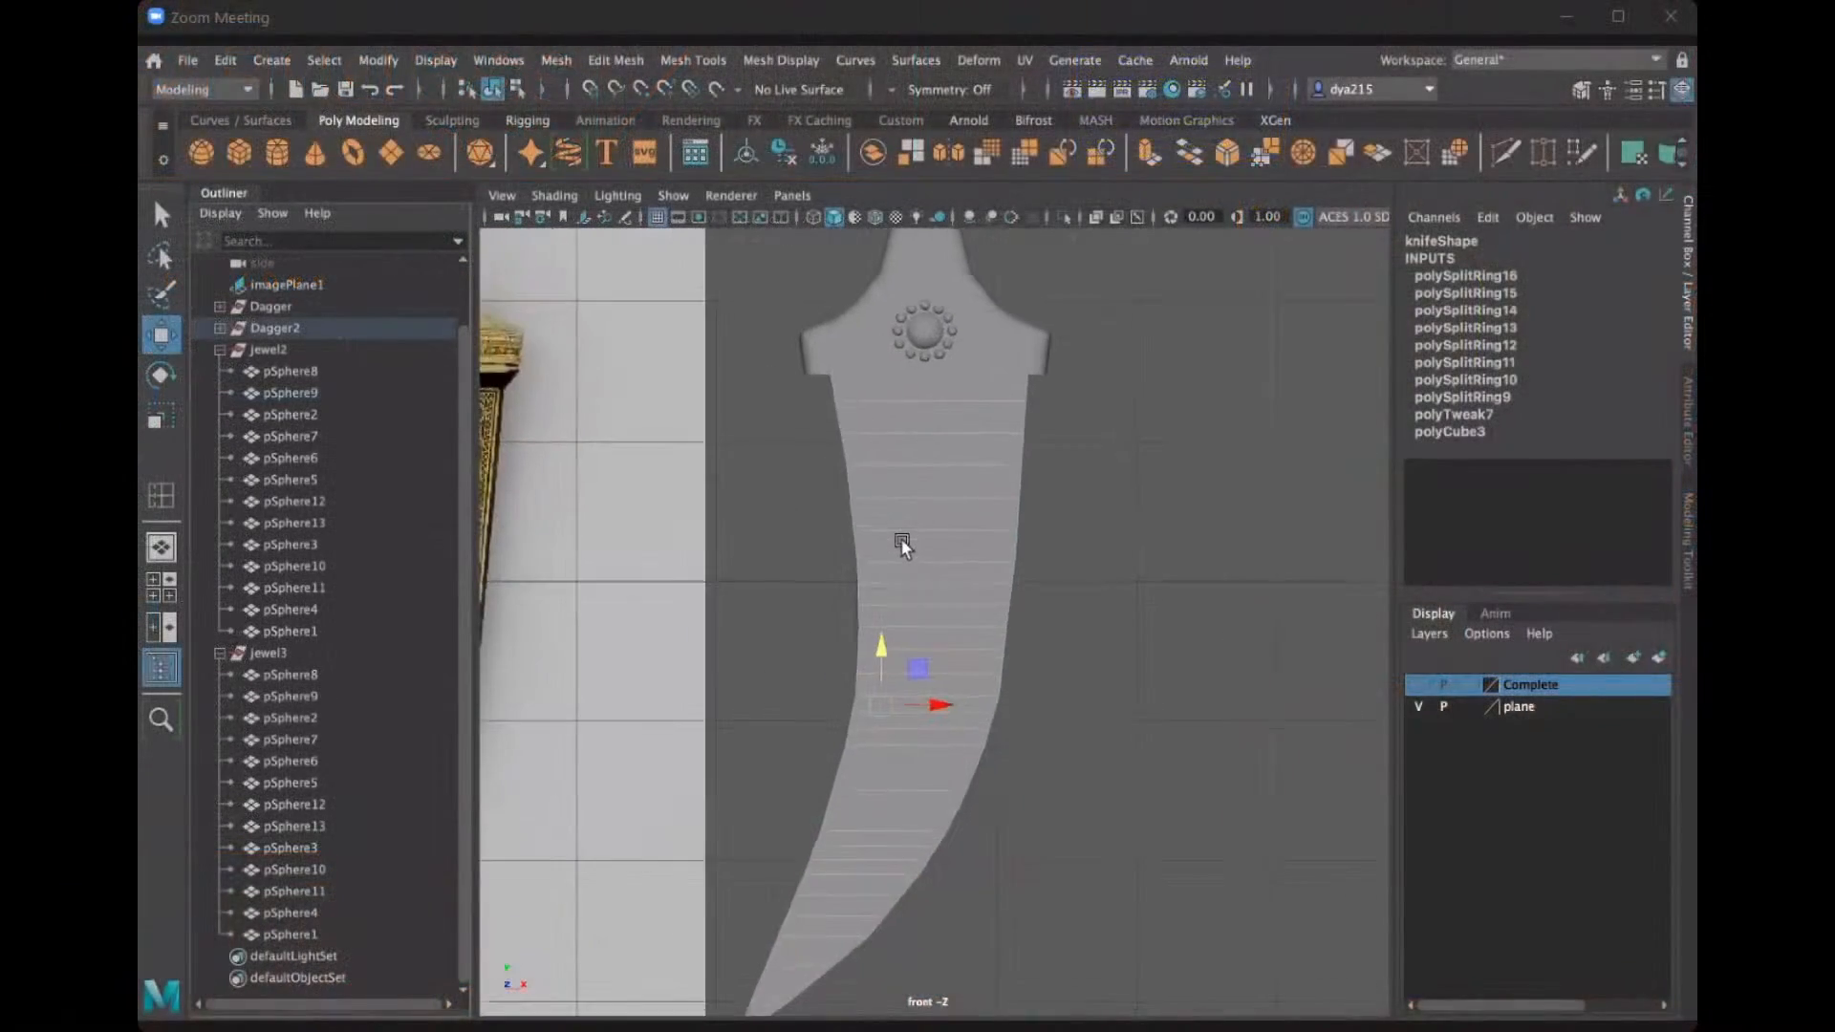
alt+middle_drag(900, 537, 916, 698)
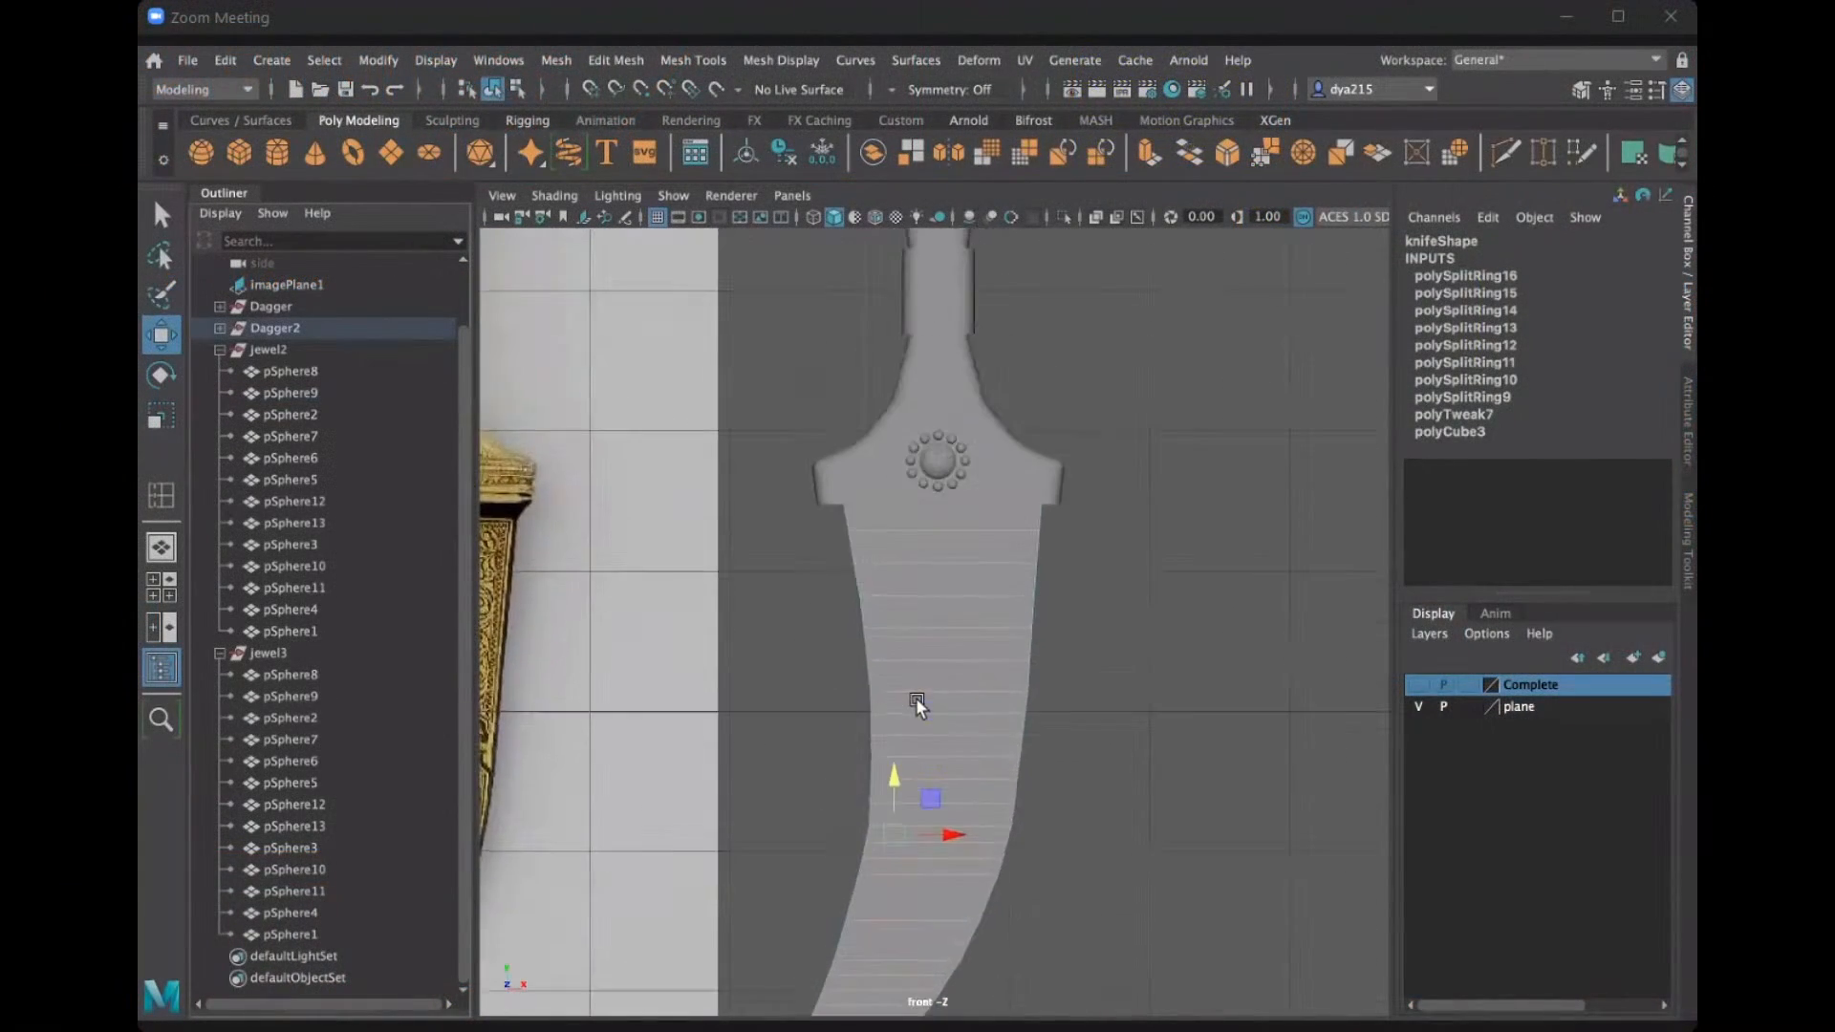
right_drag(913, 402, 816, 399)
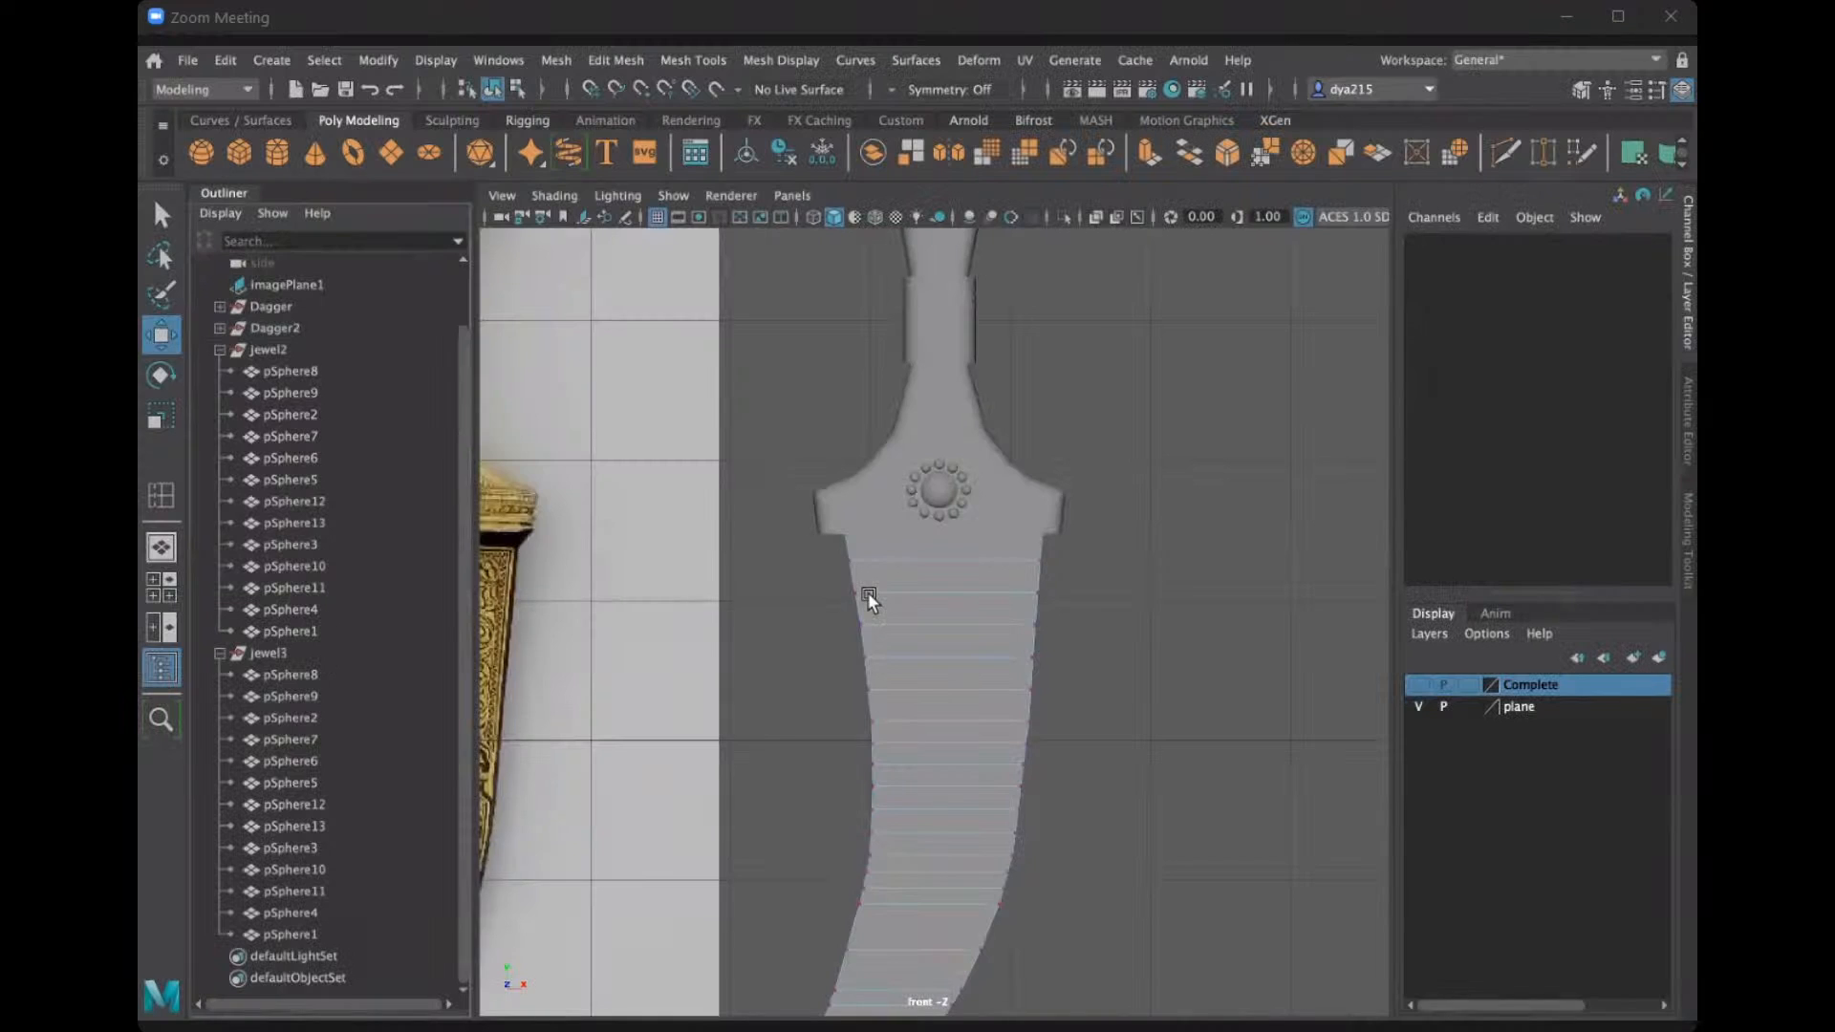
scroll(866, 593, up, 5)
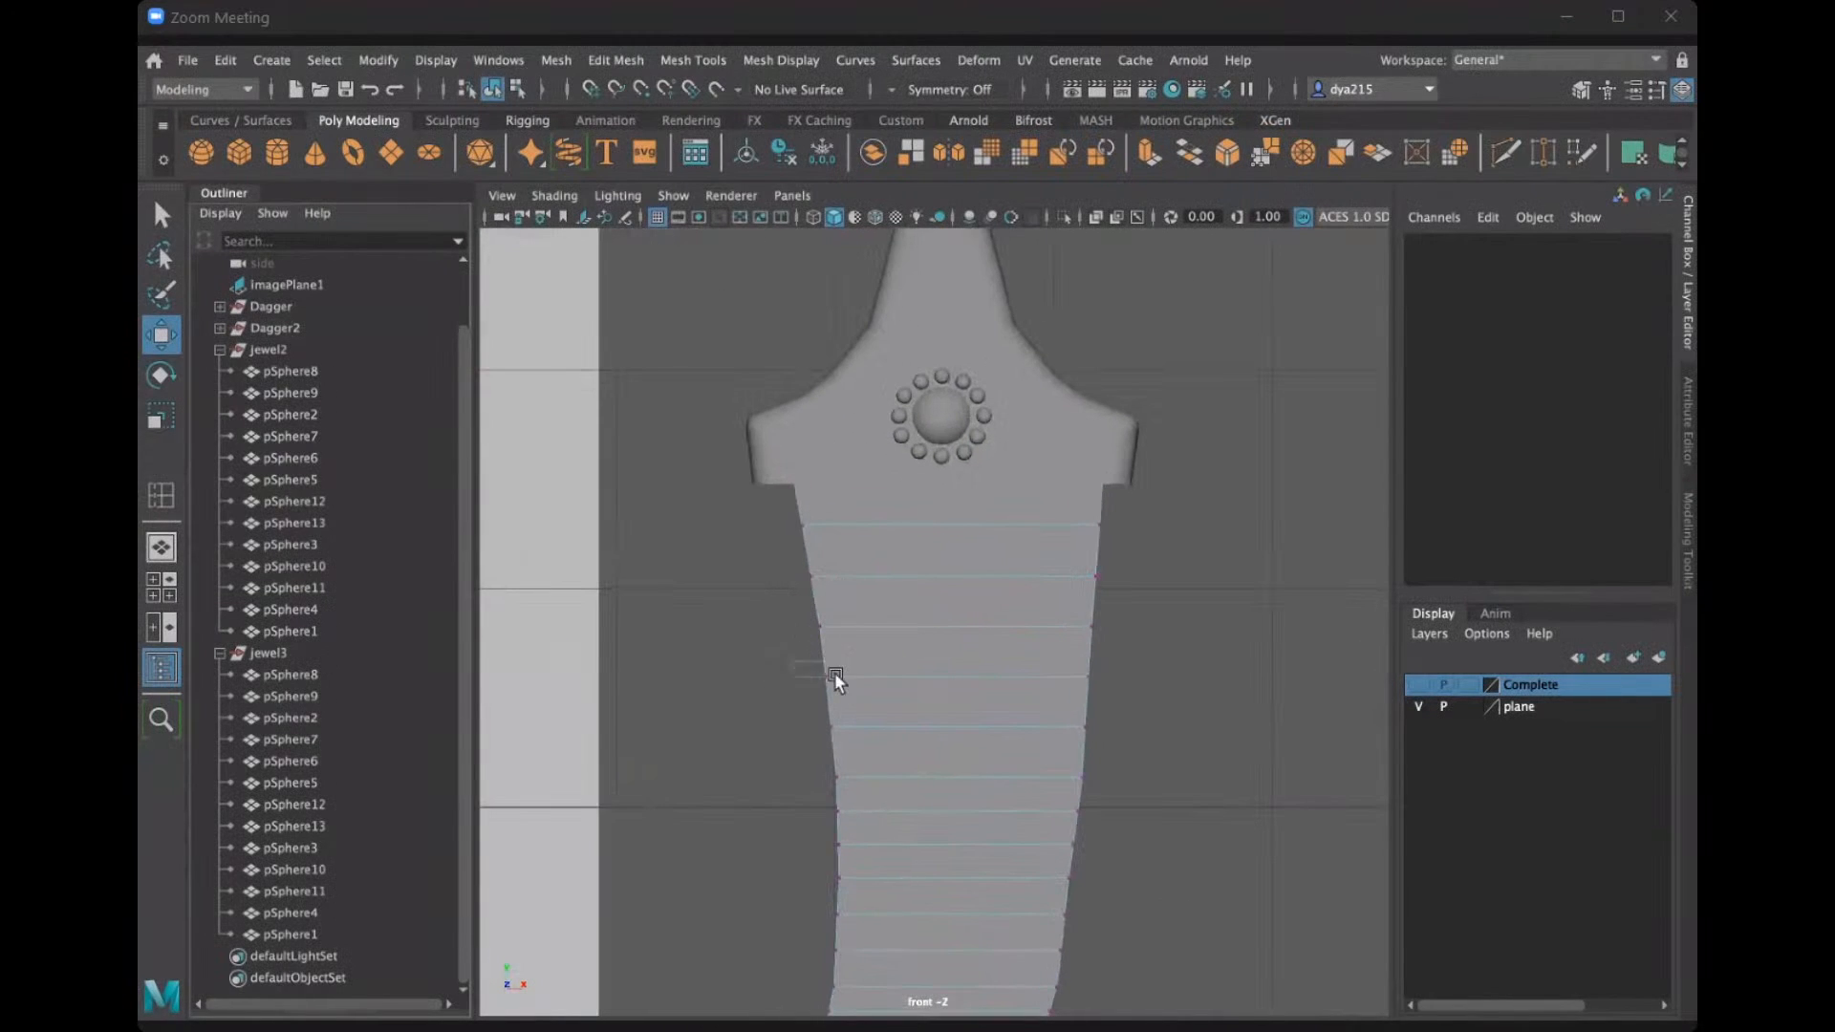
drag(795, 665, 873, 681)
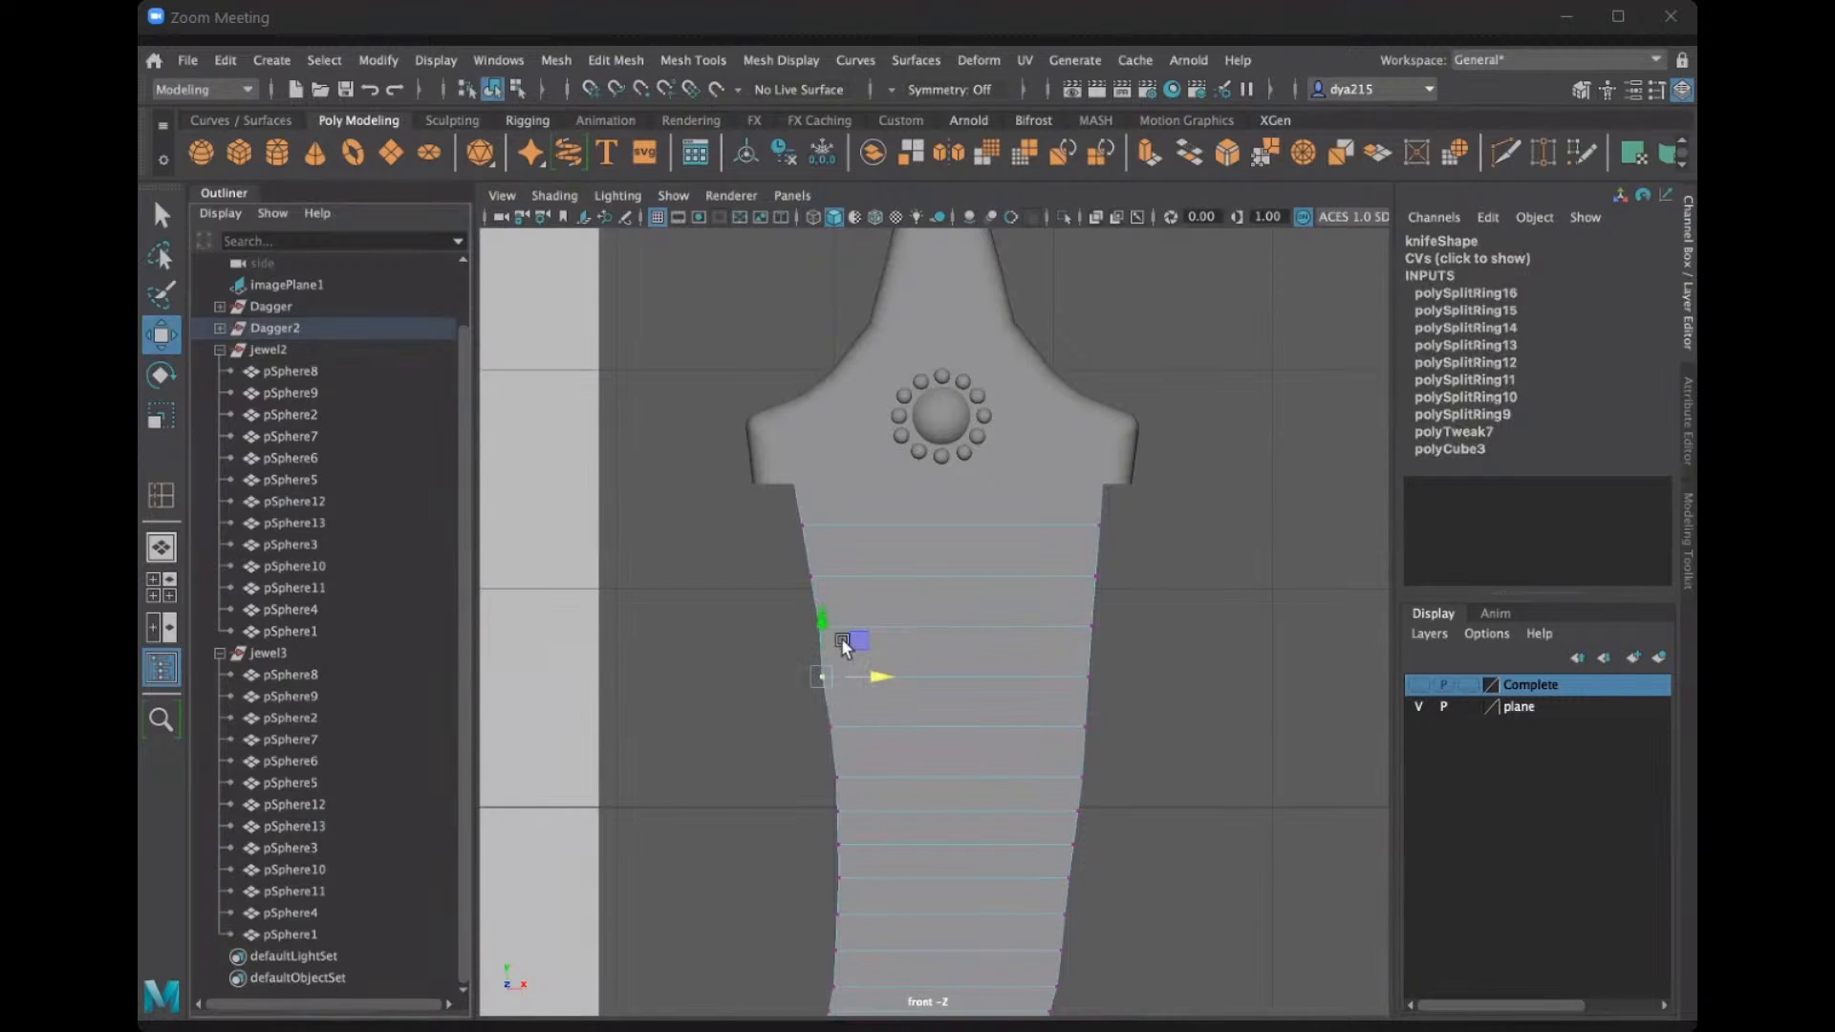
Adjust vertices on both edges of the mid-blade horizontally to even out the curve.
alt+middle_drag(869, 756, 898, 365)
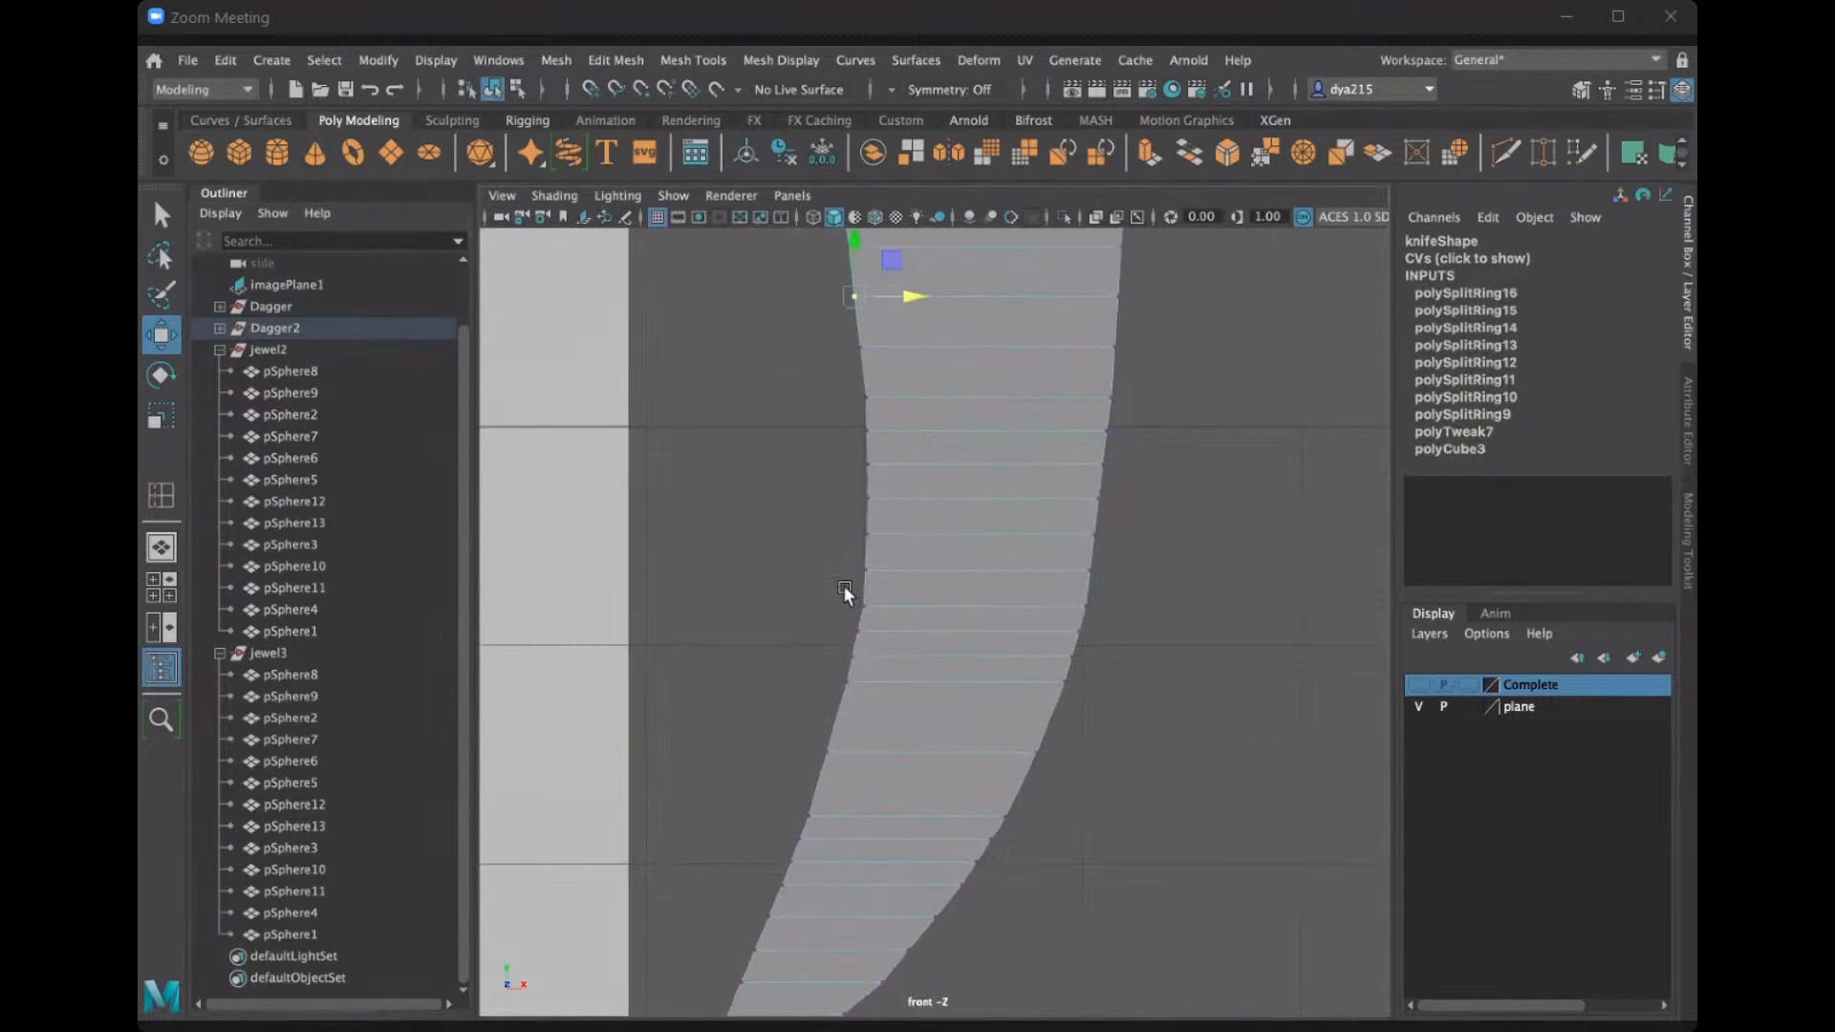
click(887, 606)
click(1115, 608)
drag(1135, 601, 1137, 604)
Shift vertices along the lower blade's edges sideways, moving the inner-edge one slightly outward for a smoother bend.
alt+middle_drag(1138, 625, 1202, 357)
scroll(879, 644, up, 2)
drag(811, 507, 1114, 552)
drag(990, 459, 1045, 502)
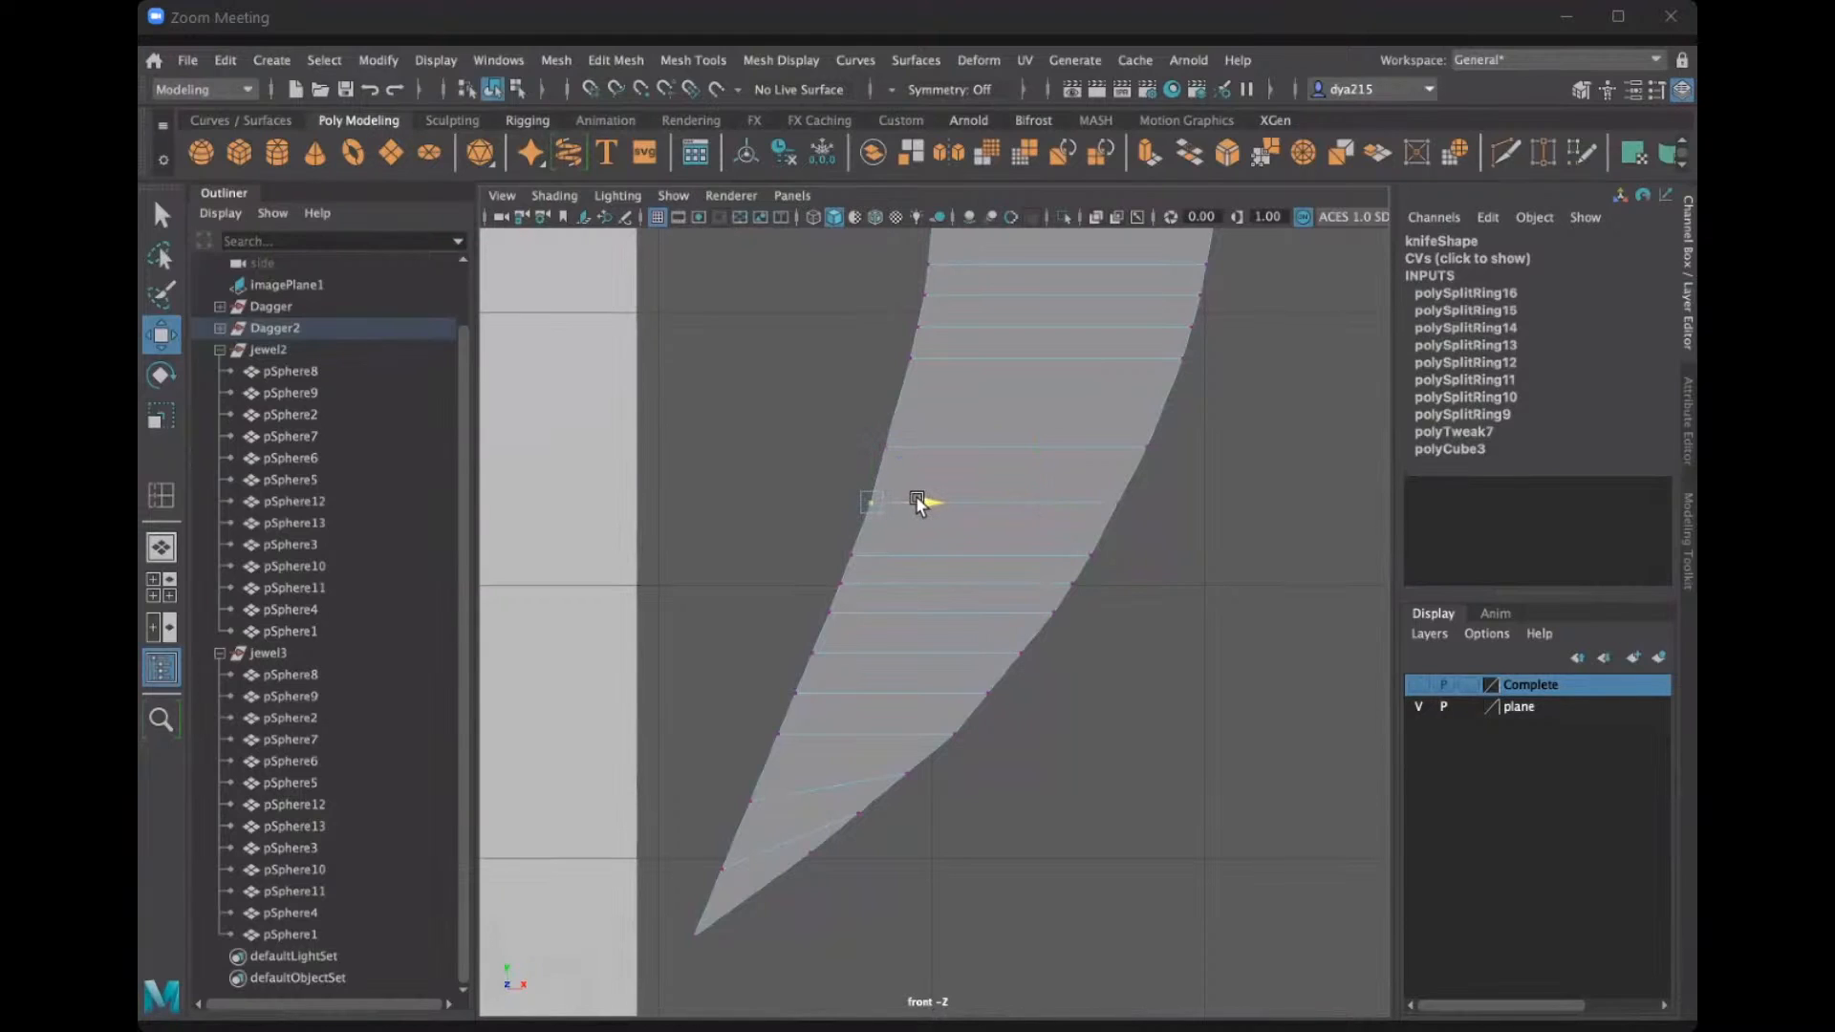
drag(915, 496, 913, 497)
Nudge the outer-edge vertices above the blade's tip sideways to round off the angular corners.
alt+middle_drag(841, 674, 853, 572)
scroll(852, 574, up, 3)
alt+middle_drag(866, 461, 820, 524)
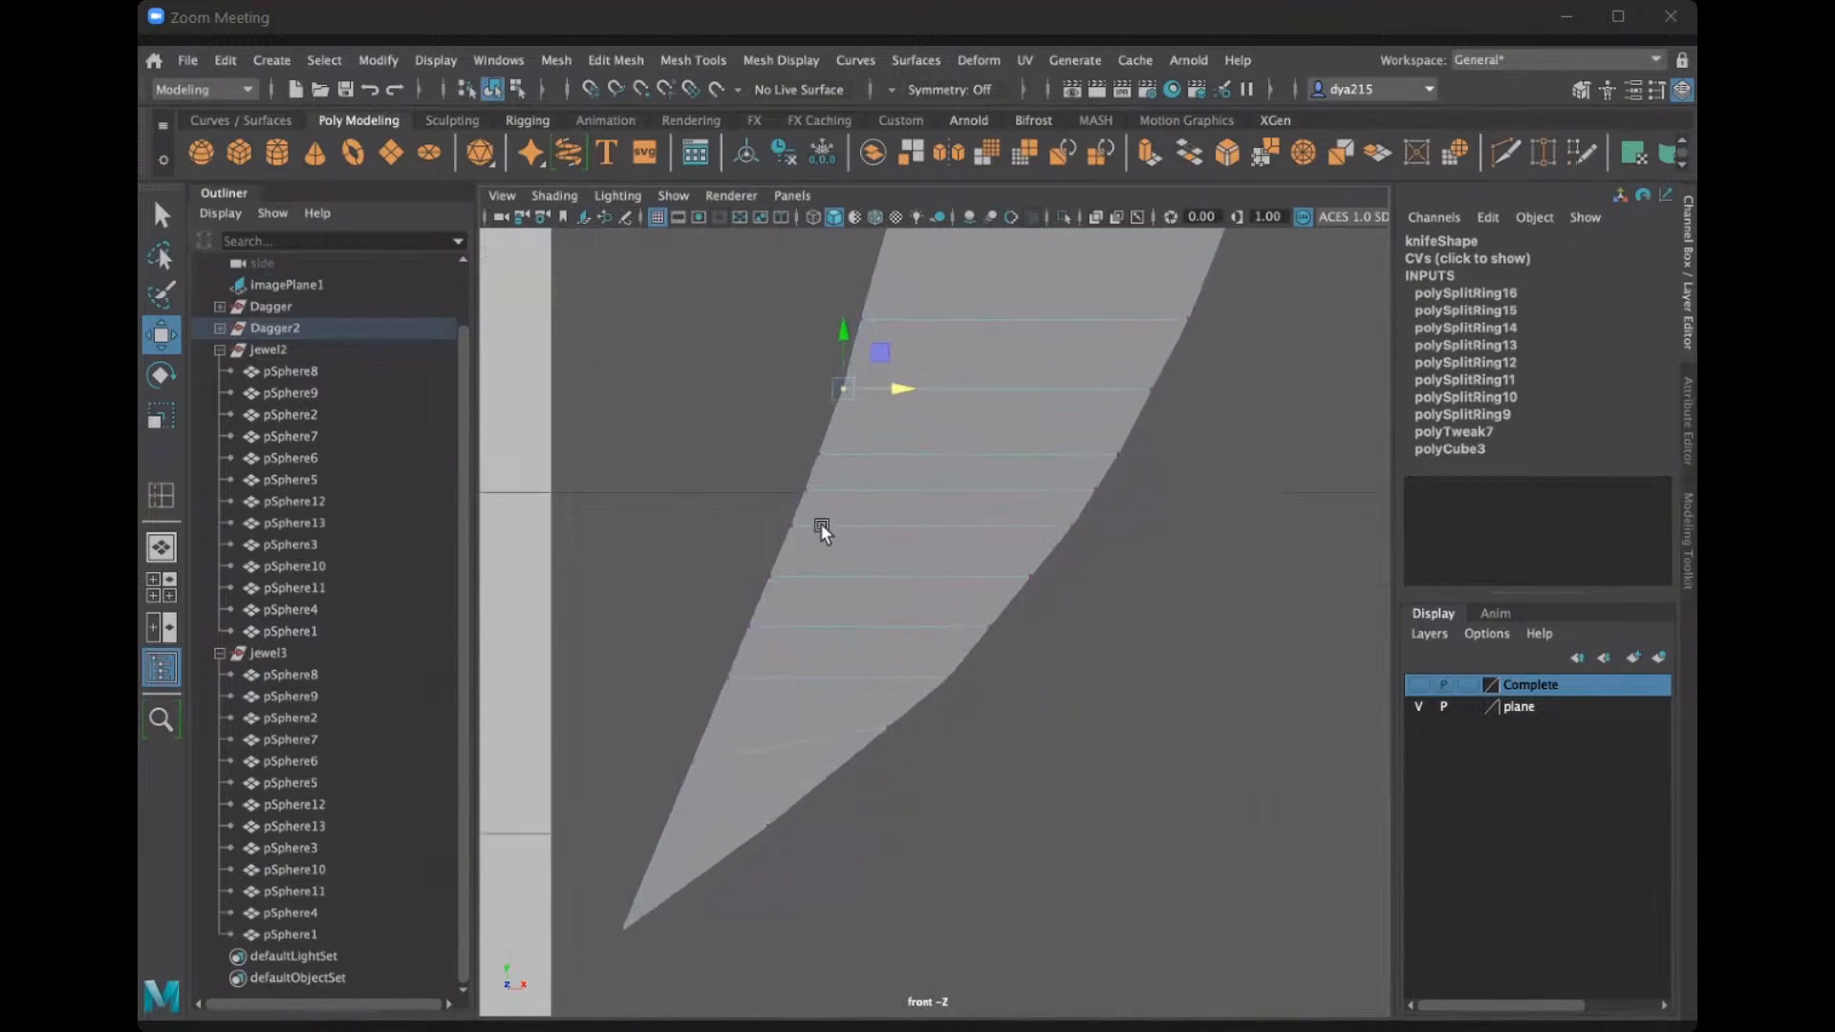
click(957, 707)
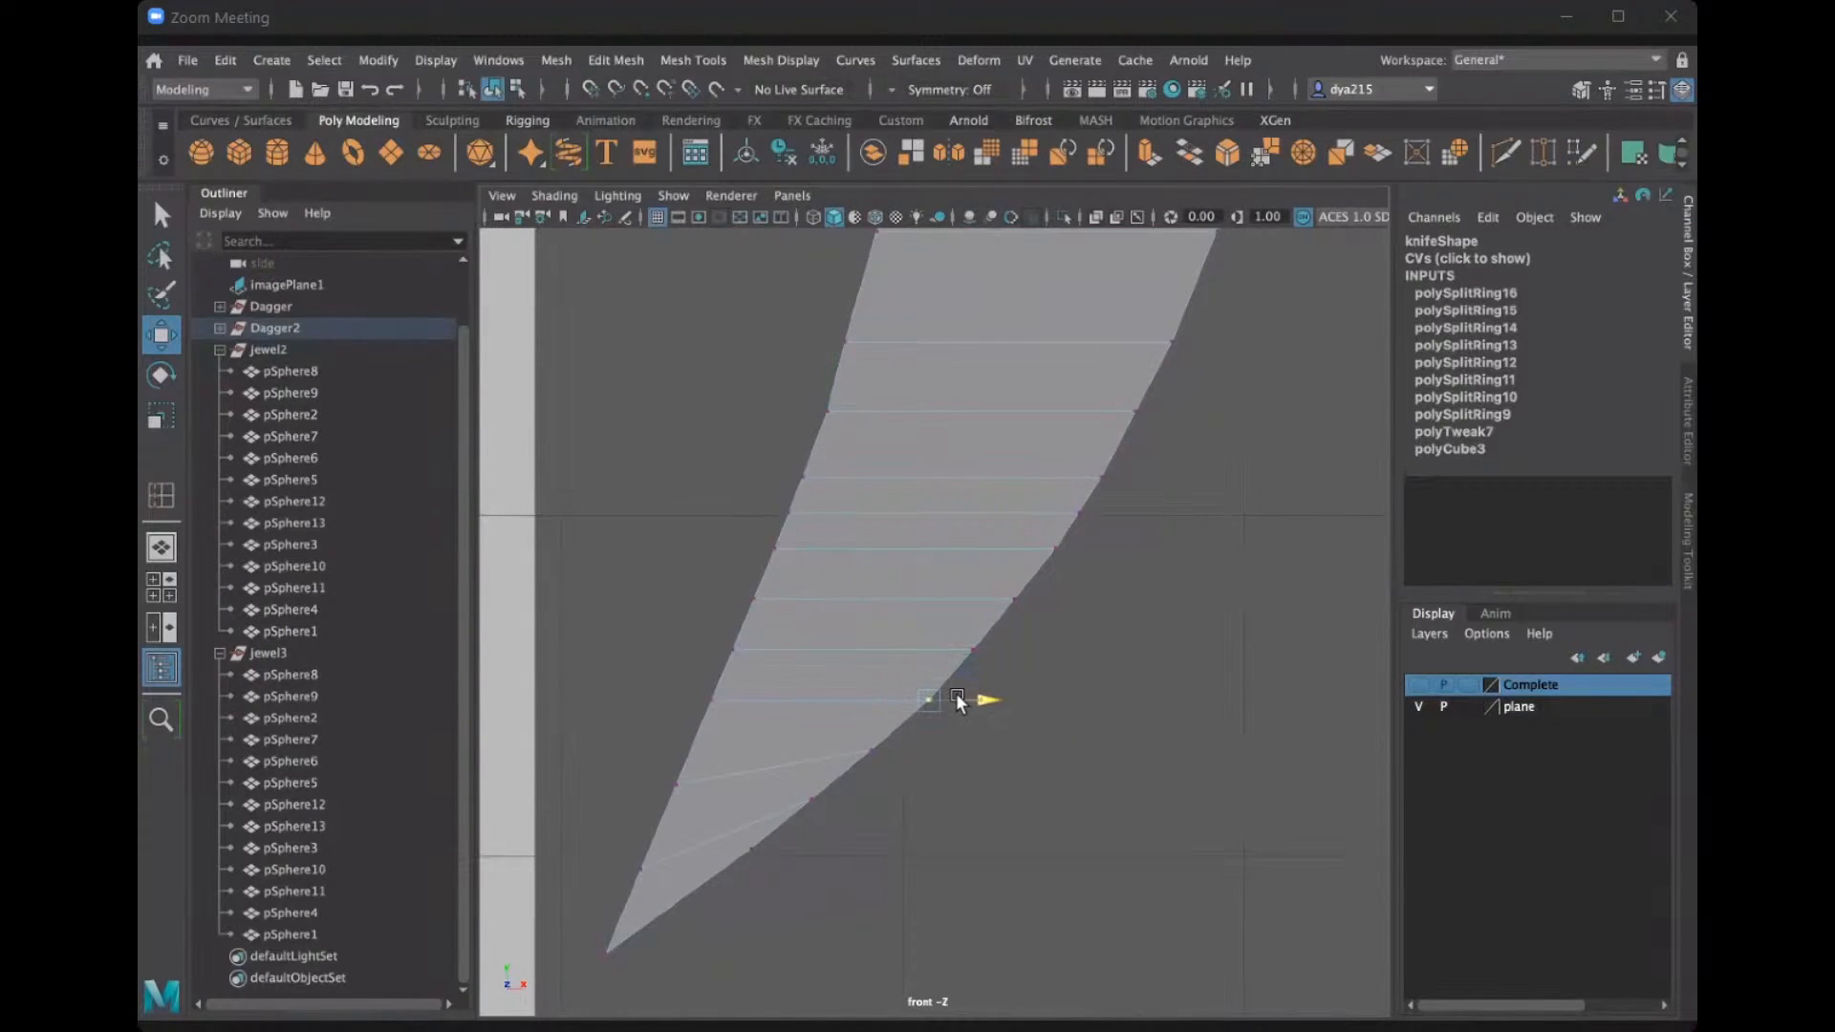
drag(952, 697, 954, 698)
alt+middle_drag(1036, 483, 966, 541)
click(982, 594)
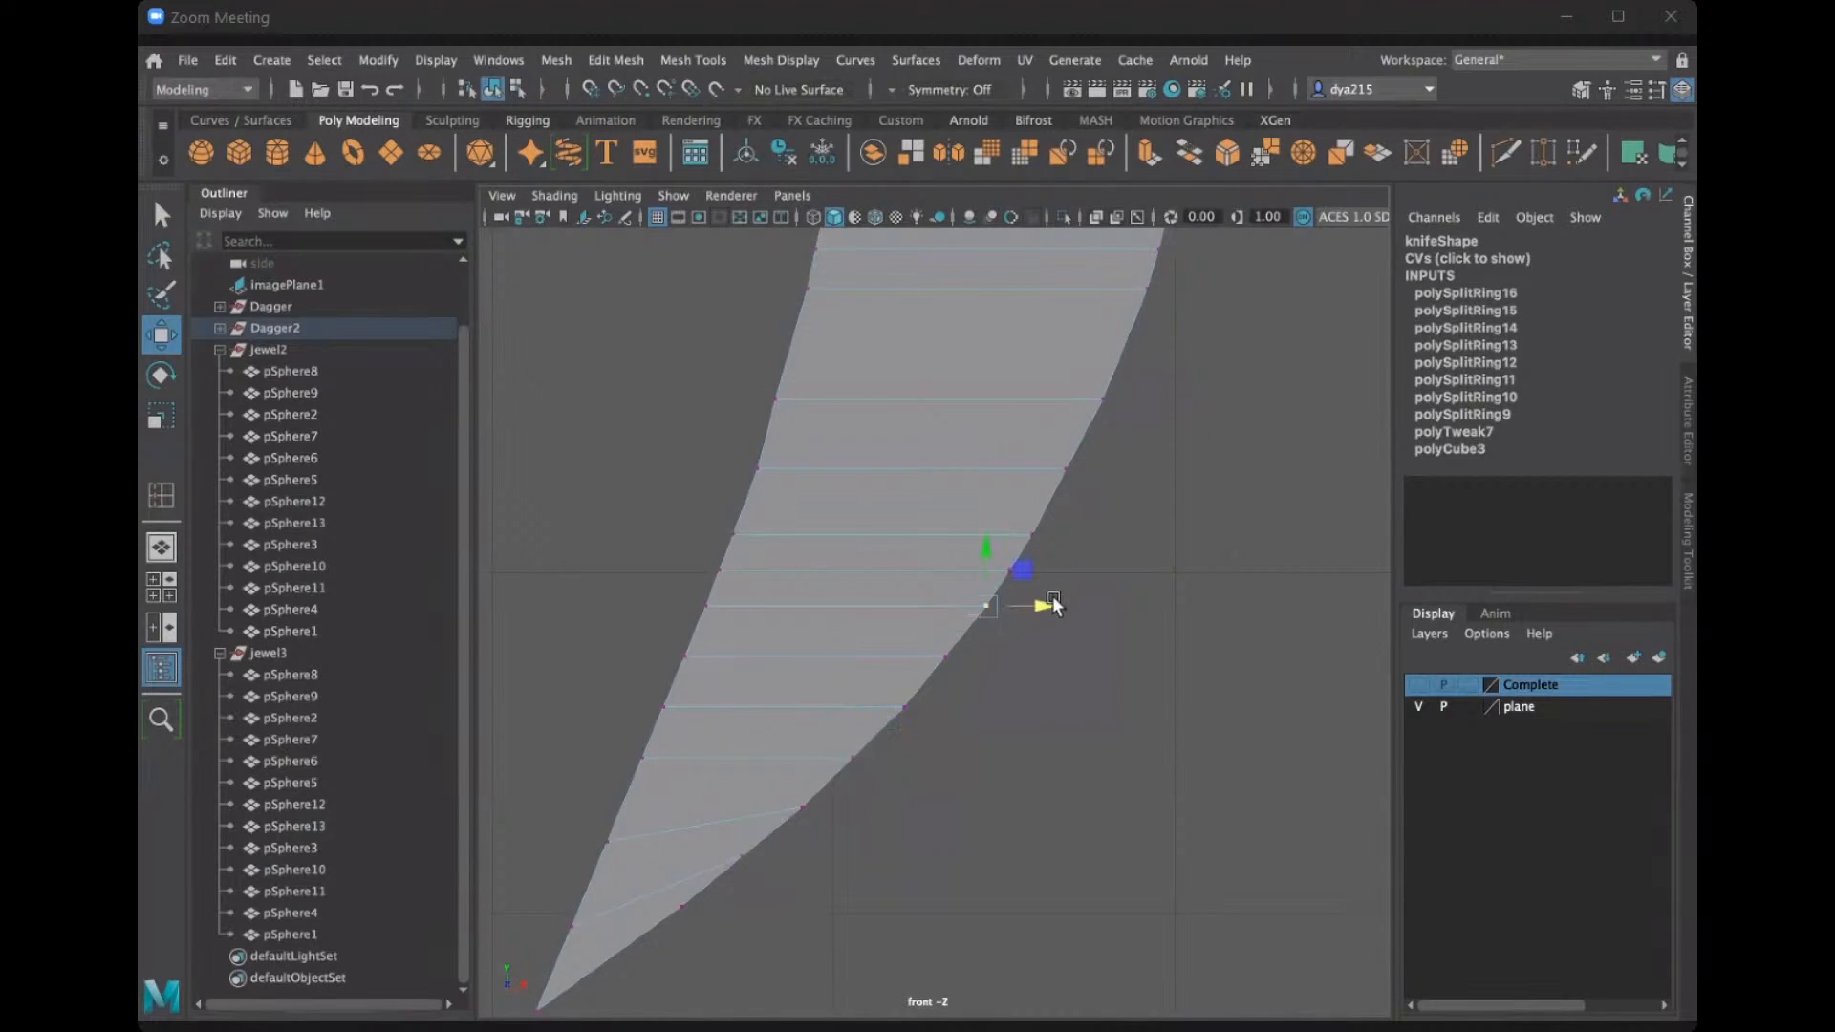
click(961, 592)
Move vertices on both edges of the upper blade sideways to smooth the outline up toward the guard.
alt+middle_drag(1044, 512, 979, 853)
alt+middle_drag(1034, 476, 1025, 609)
alt+middle_drag(792, 464, 806, 664)
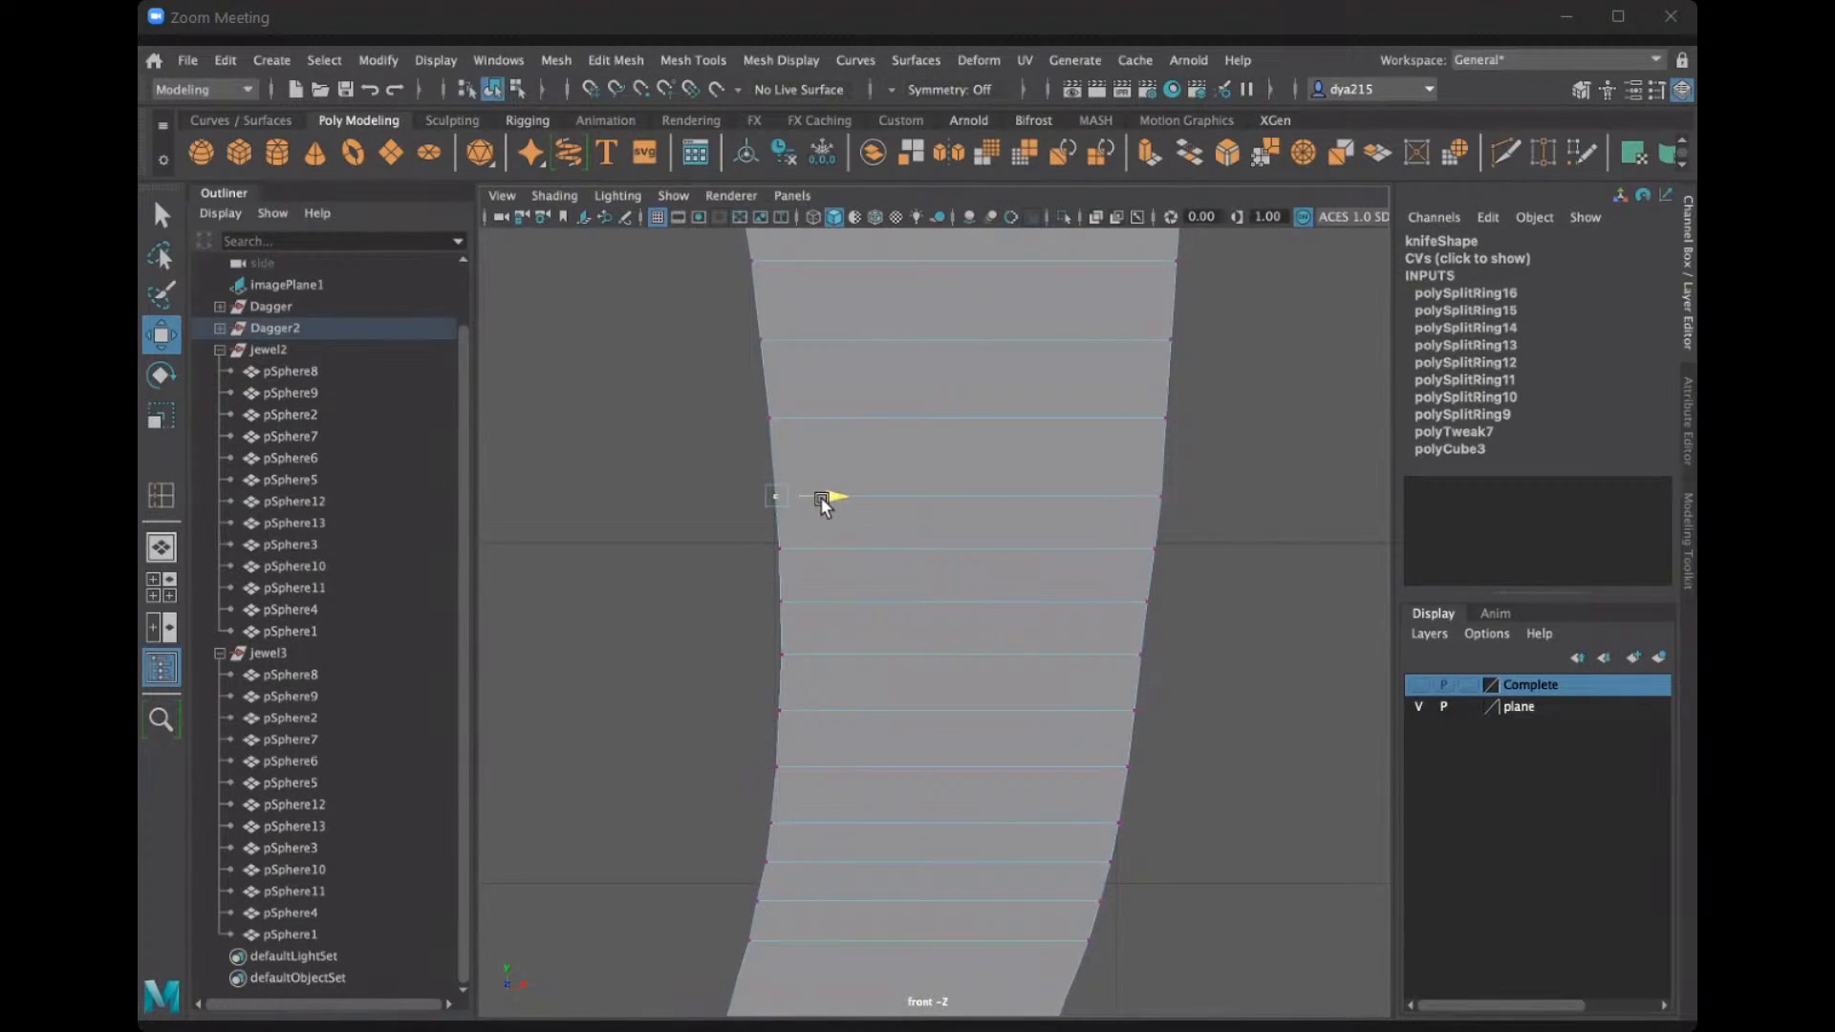
alt+middle_drag(790, 577, 769, 652)
drag(1174, 591, 1181, 576)
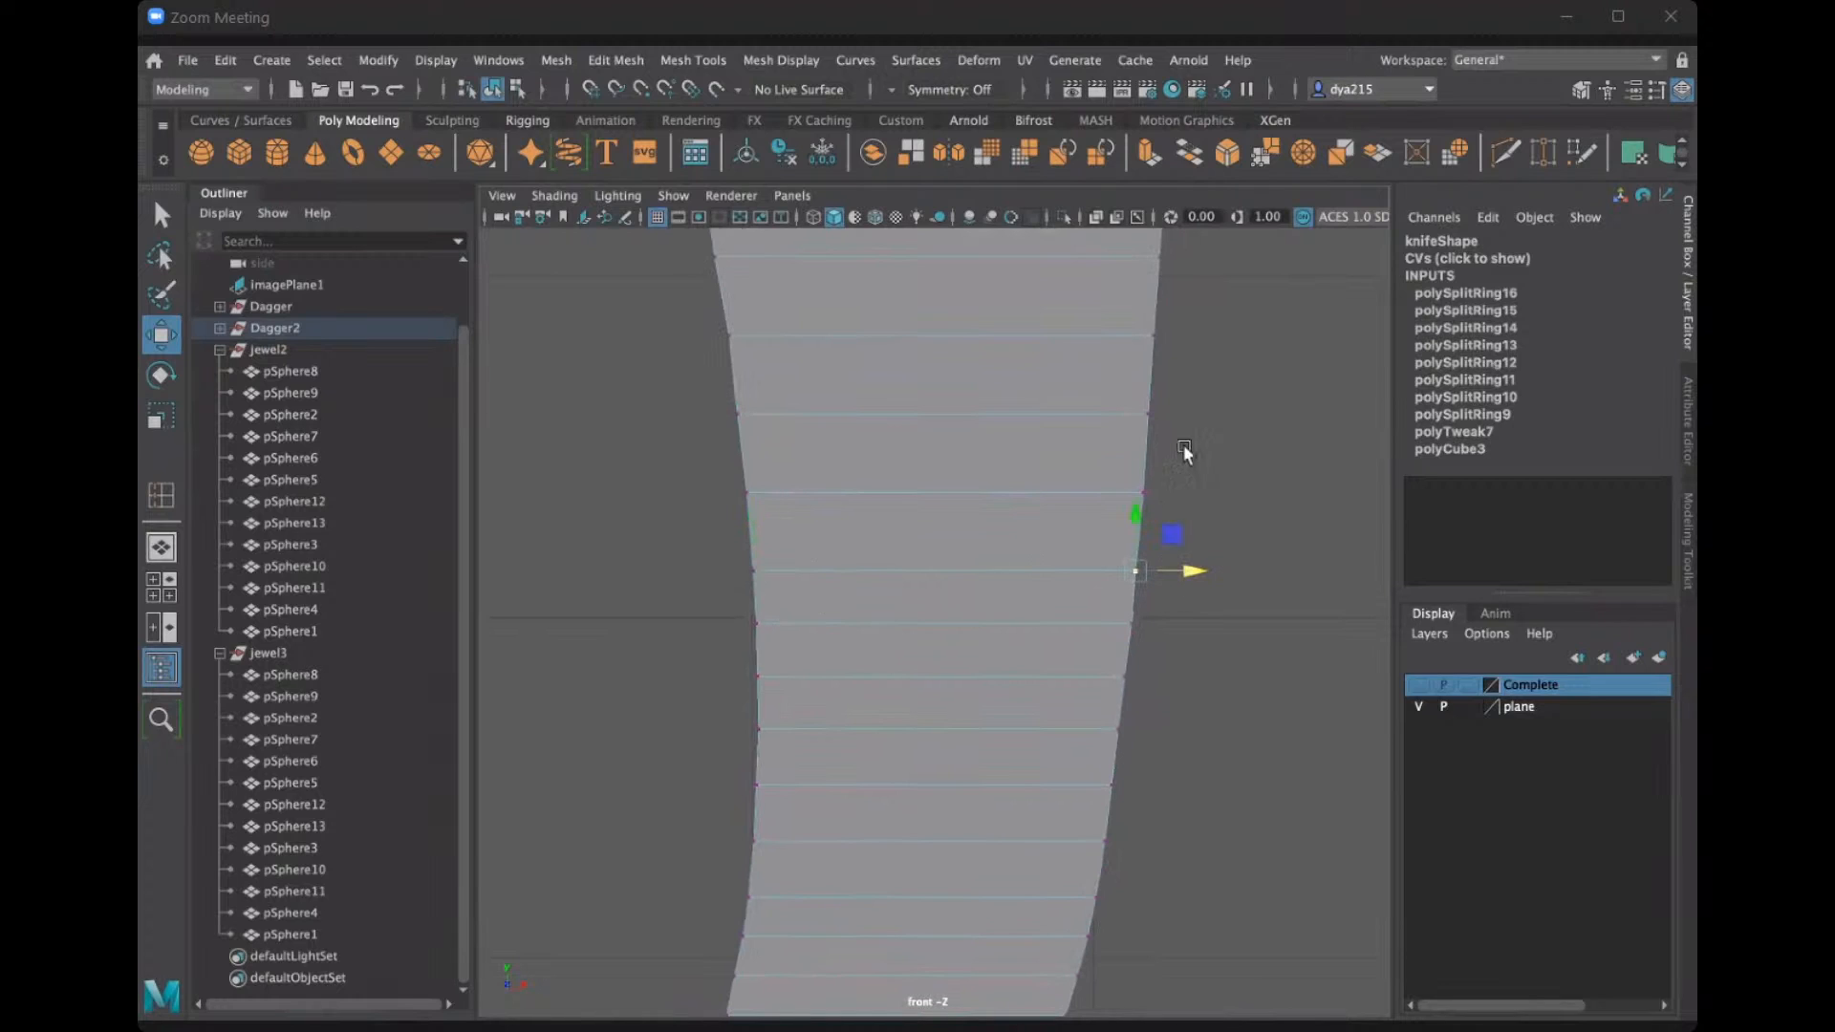
drag(1130, 480, 1182, 519)
drag(1132, 580, 1184, 573)
alt+middle_drag(1157, 411, 1125, 729)
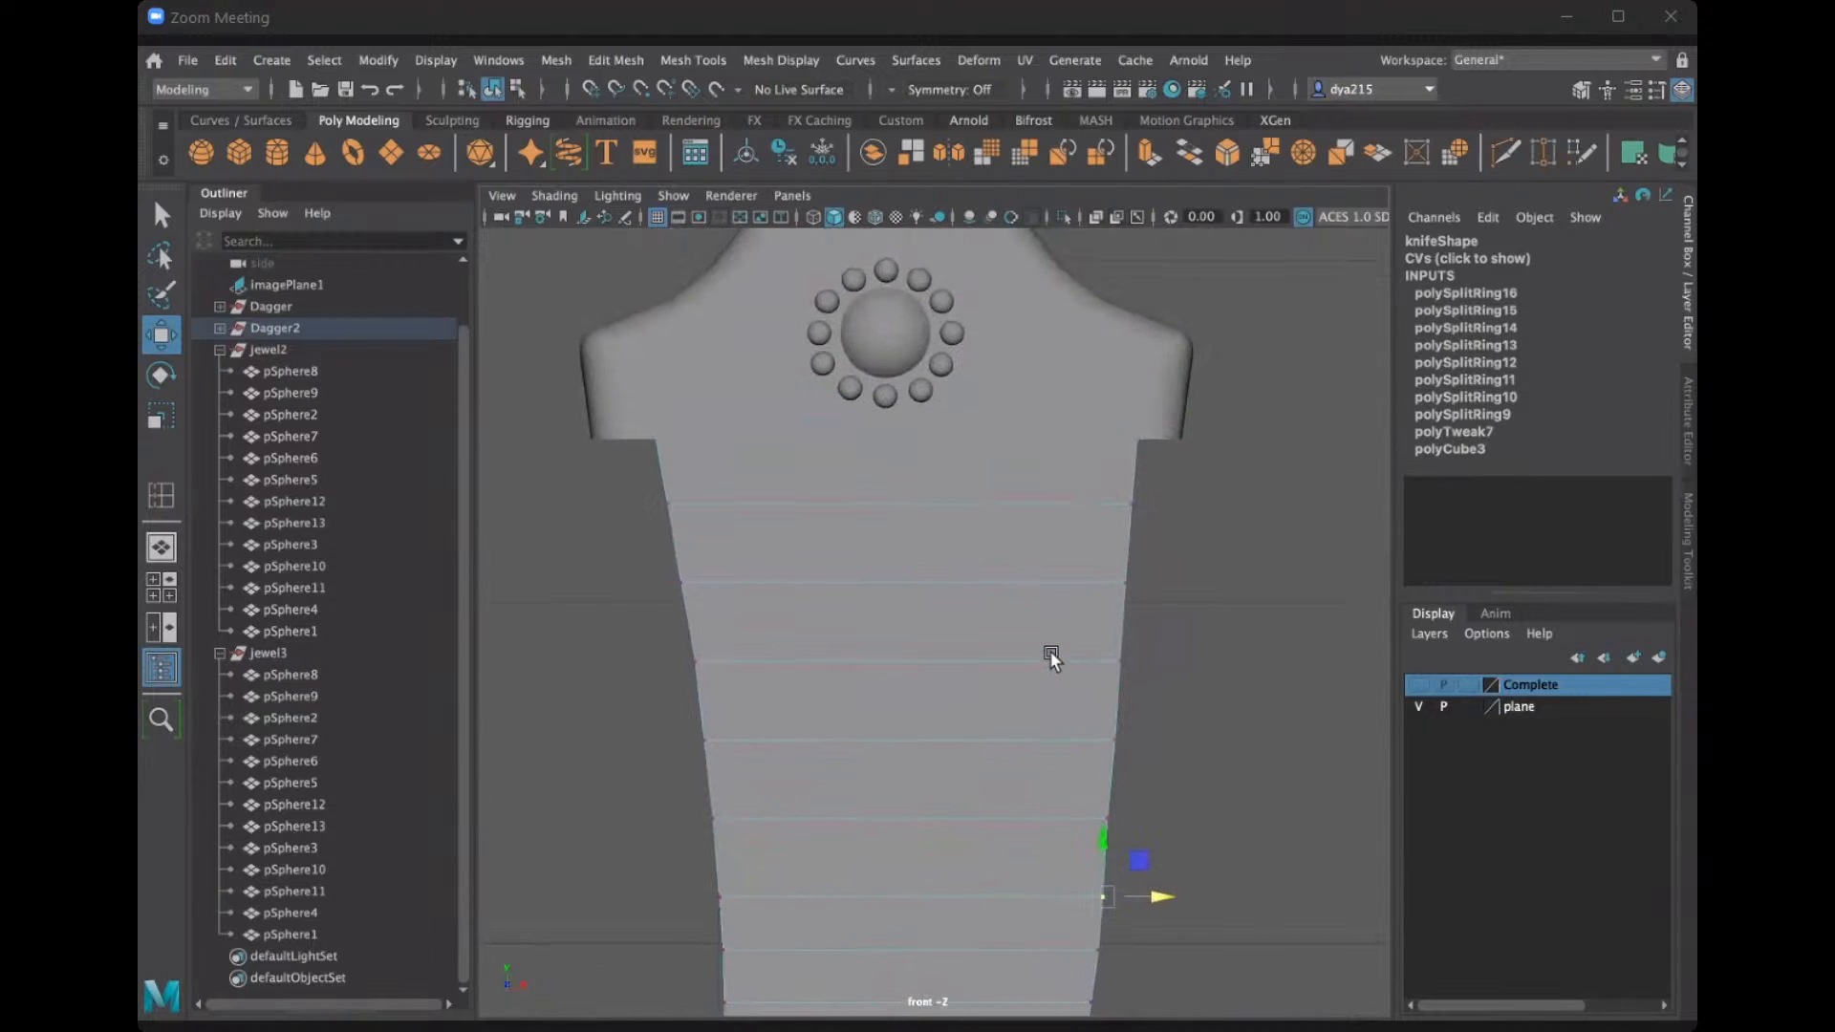
Exit vertex editing on the blade, switch to the perspective view, and preview the blade smoothed.
scroll(1048, 648, down, 10)
scroll(1041, 633, up, 5)
alt+drag(1040, 623, 1059, 638)
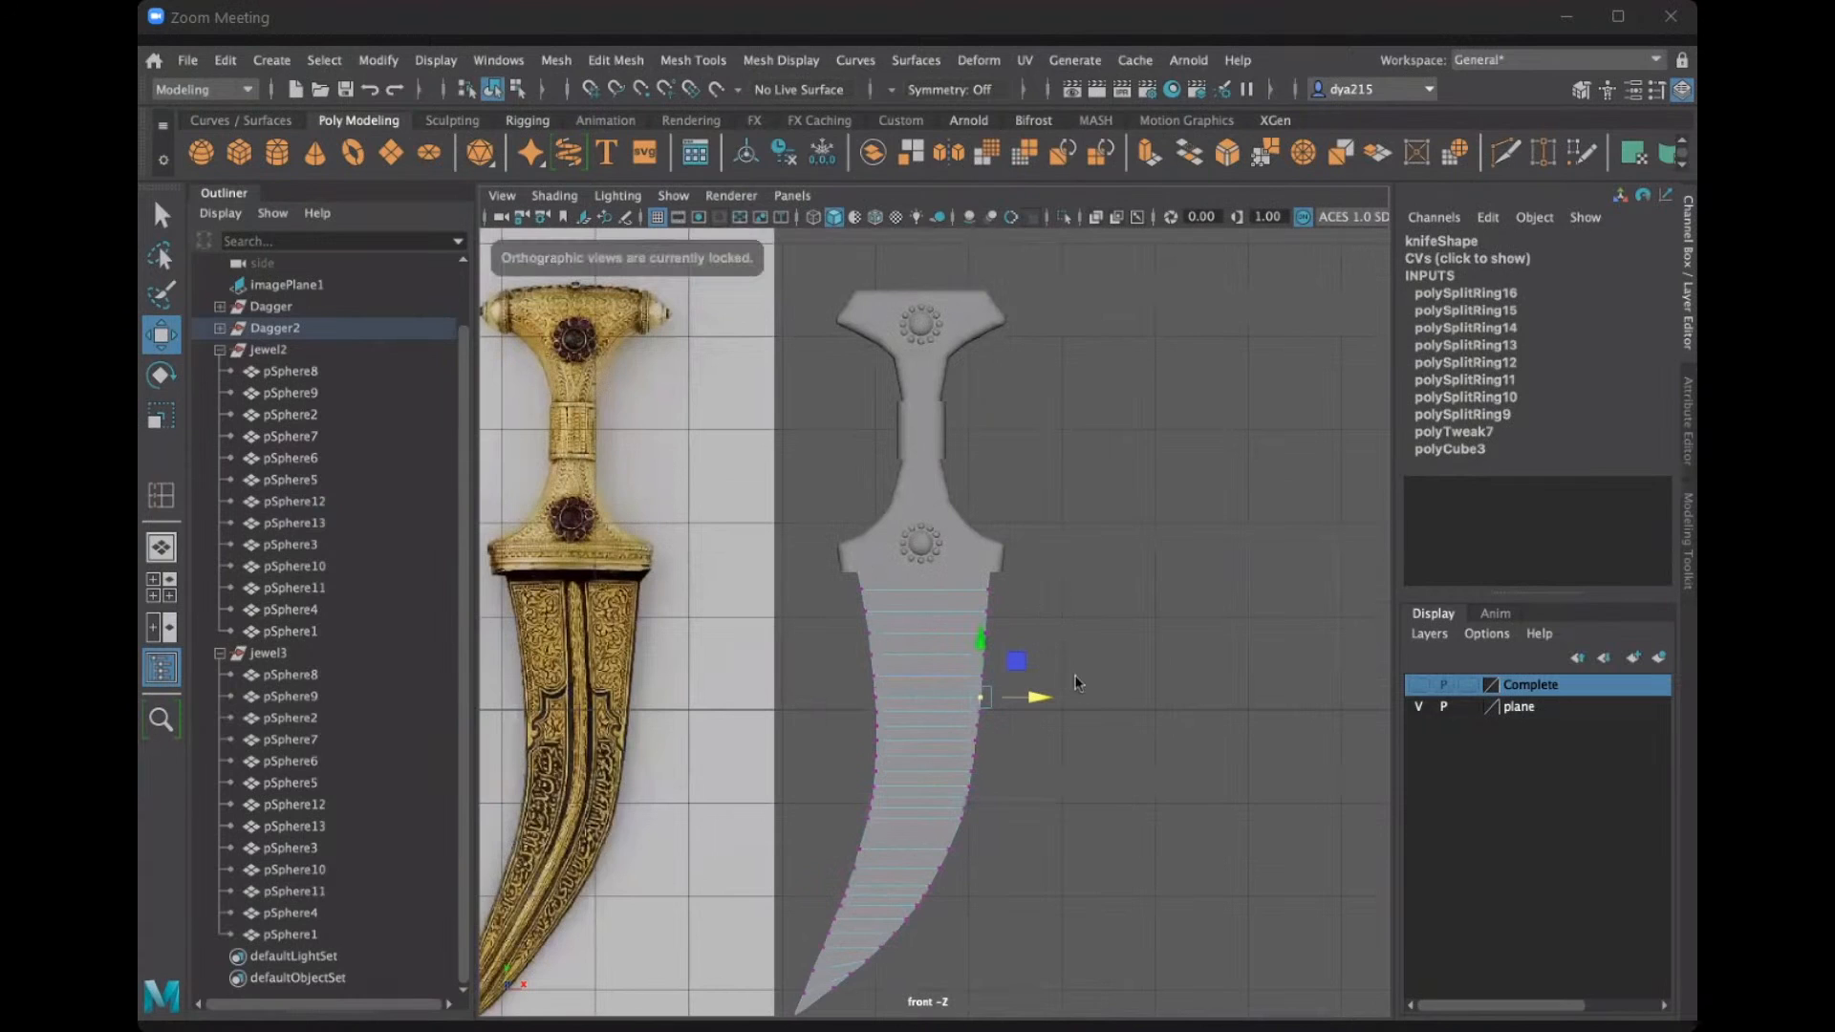
key(space)
key(space)
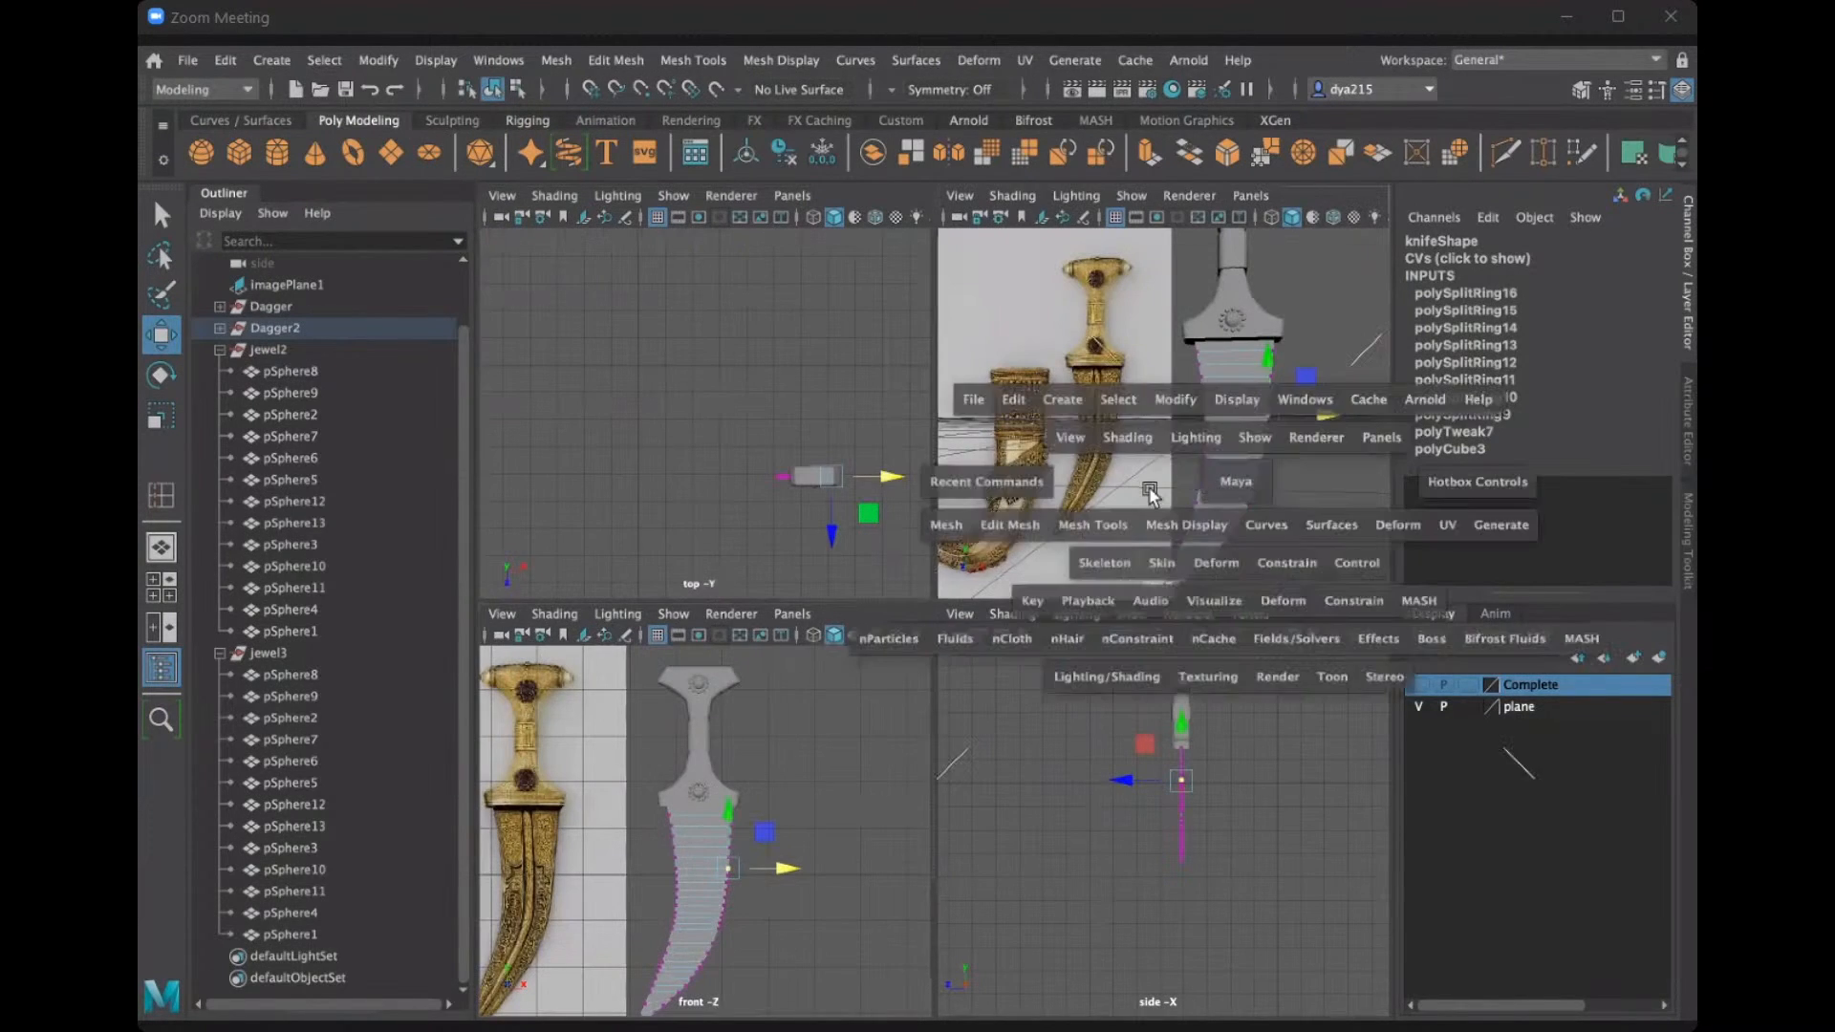
right_drag(1123, 401, 1172, 439)
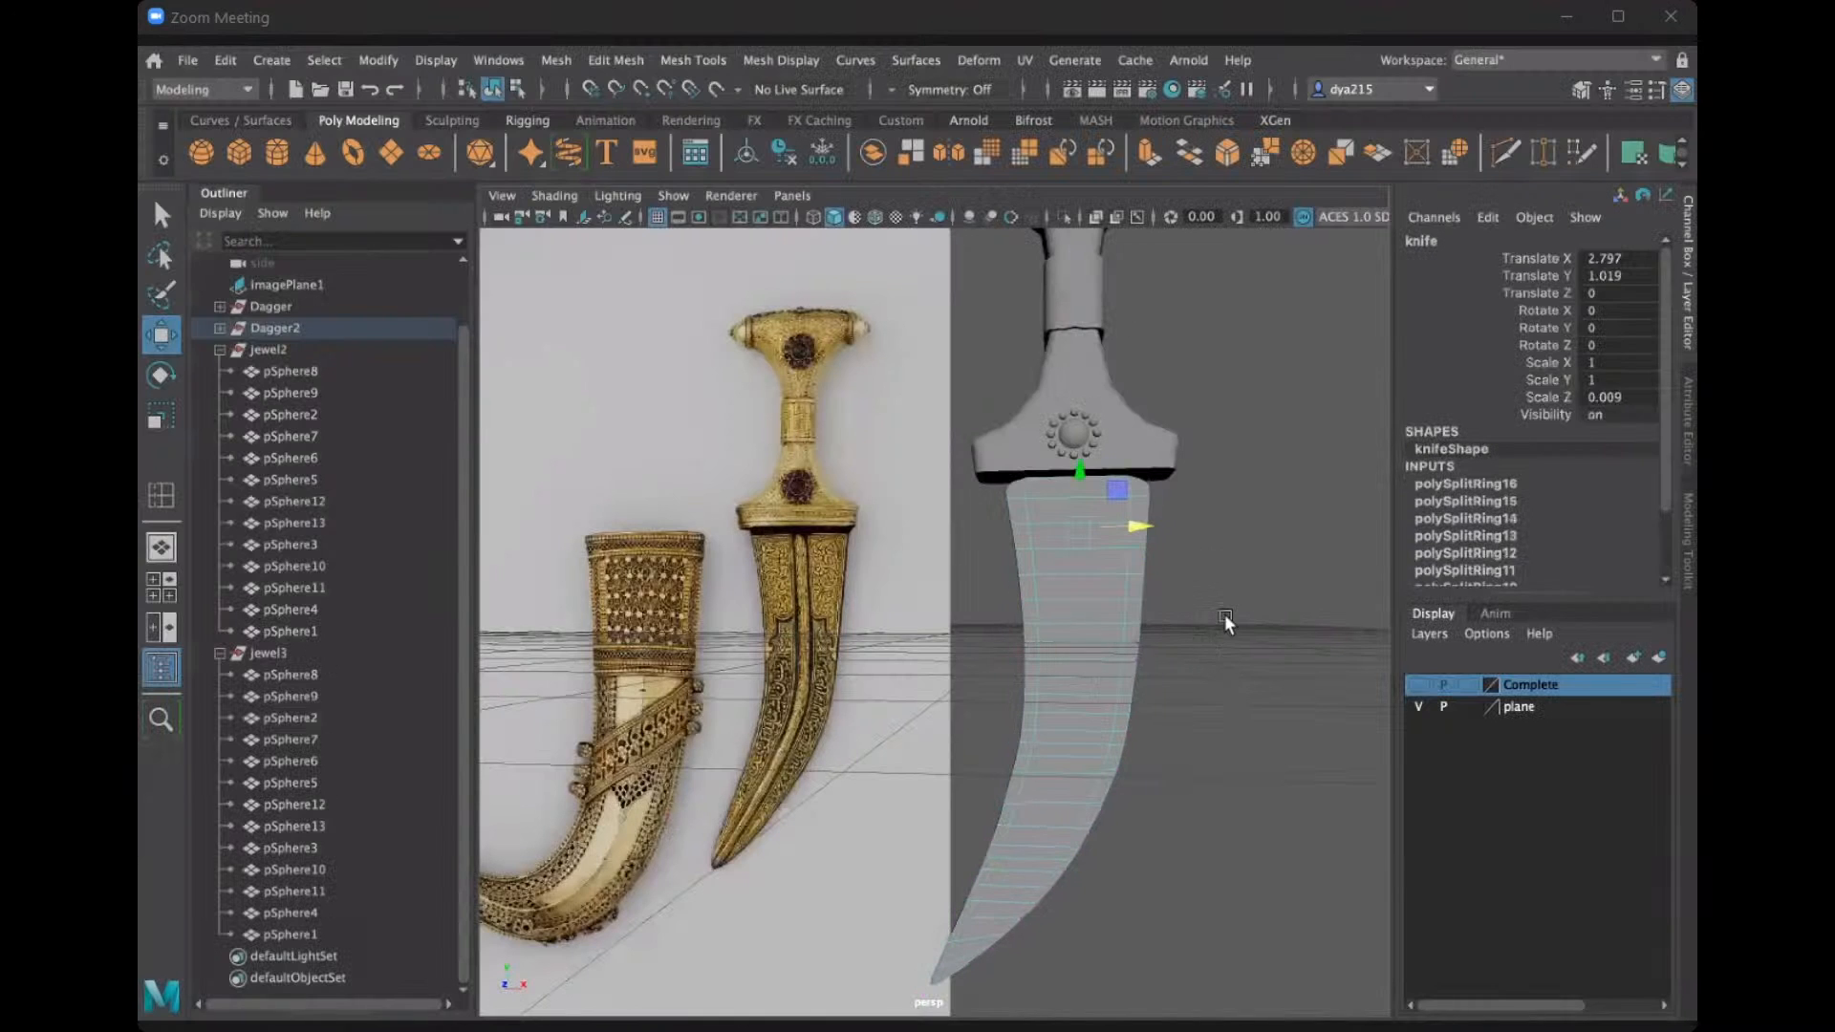
alt+drag(1041, 692, 1114, 703)
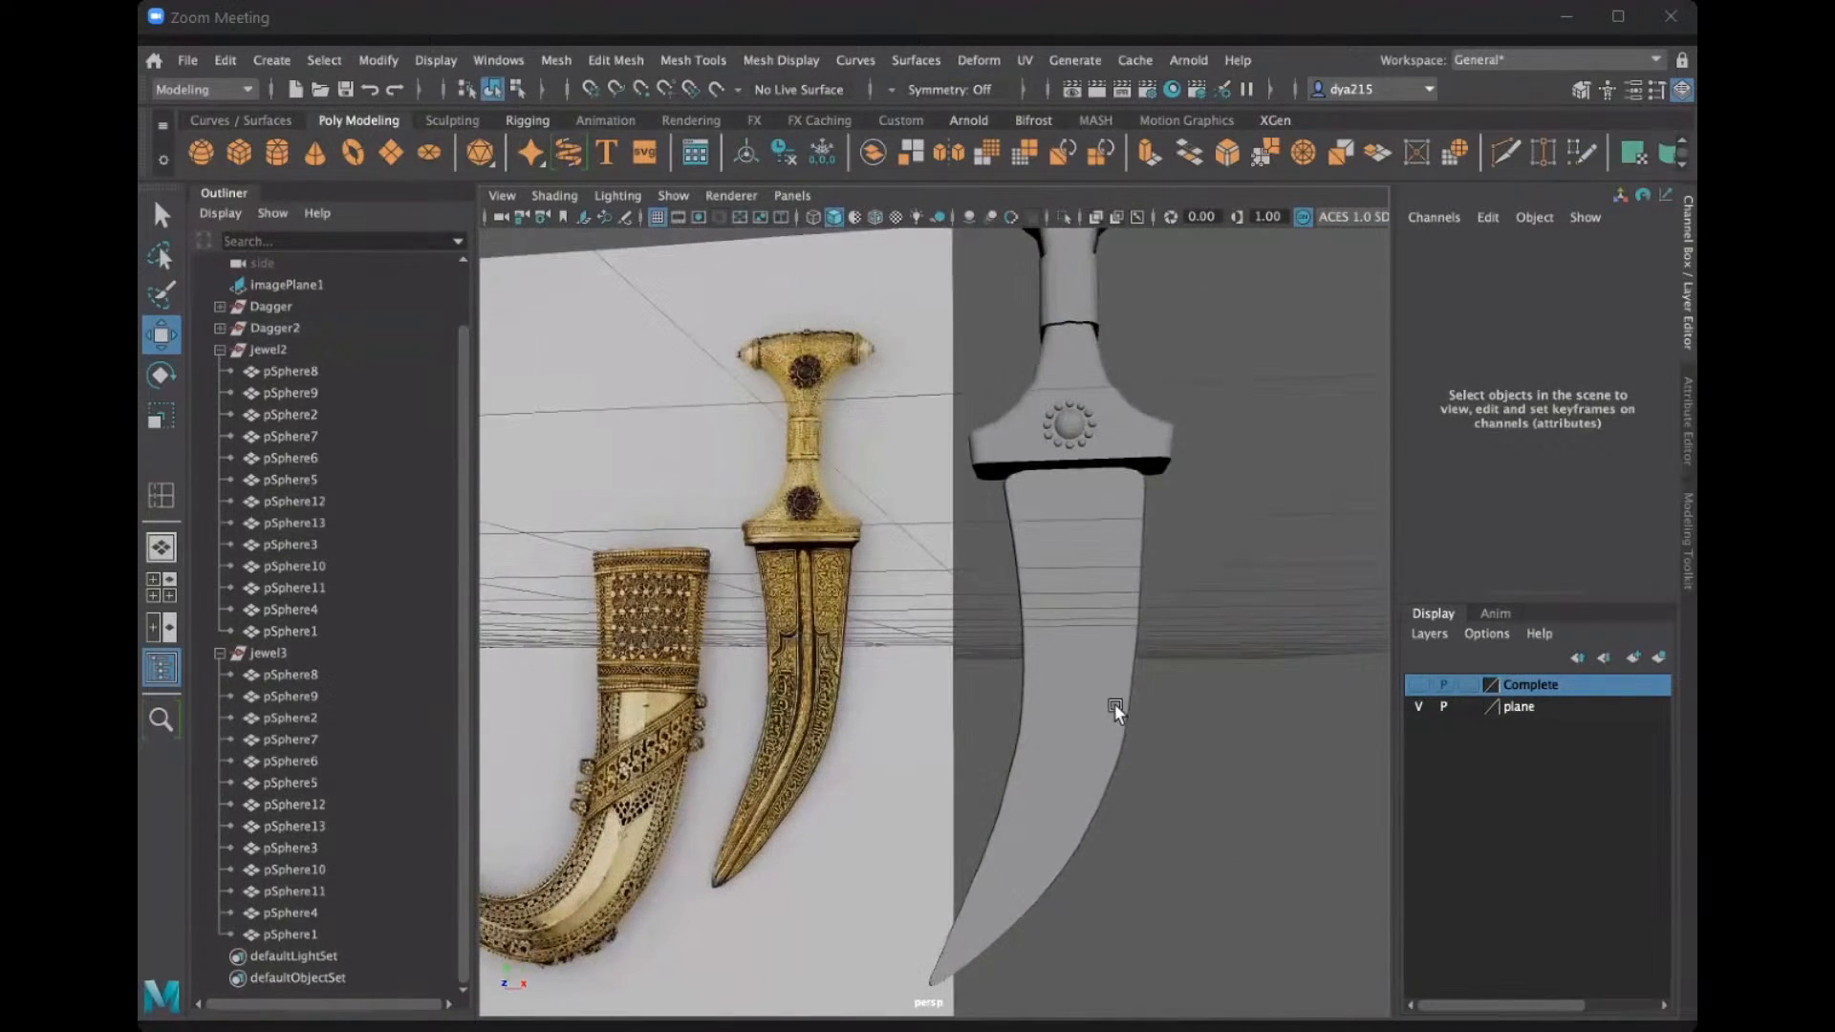
Inspect the smoothed blade up close, turn its smooth preview off, and deselect it.
scroll(1099, 697, up, 4)
alt+middle_drag(1101, 697, 956, 654)
alt+drag(956, 653, 933, 525)
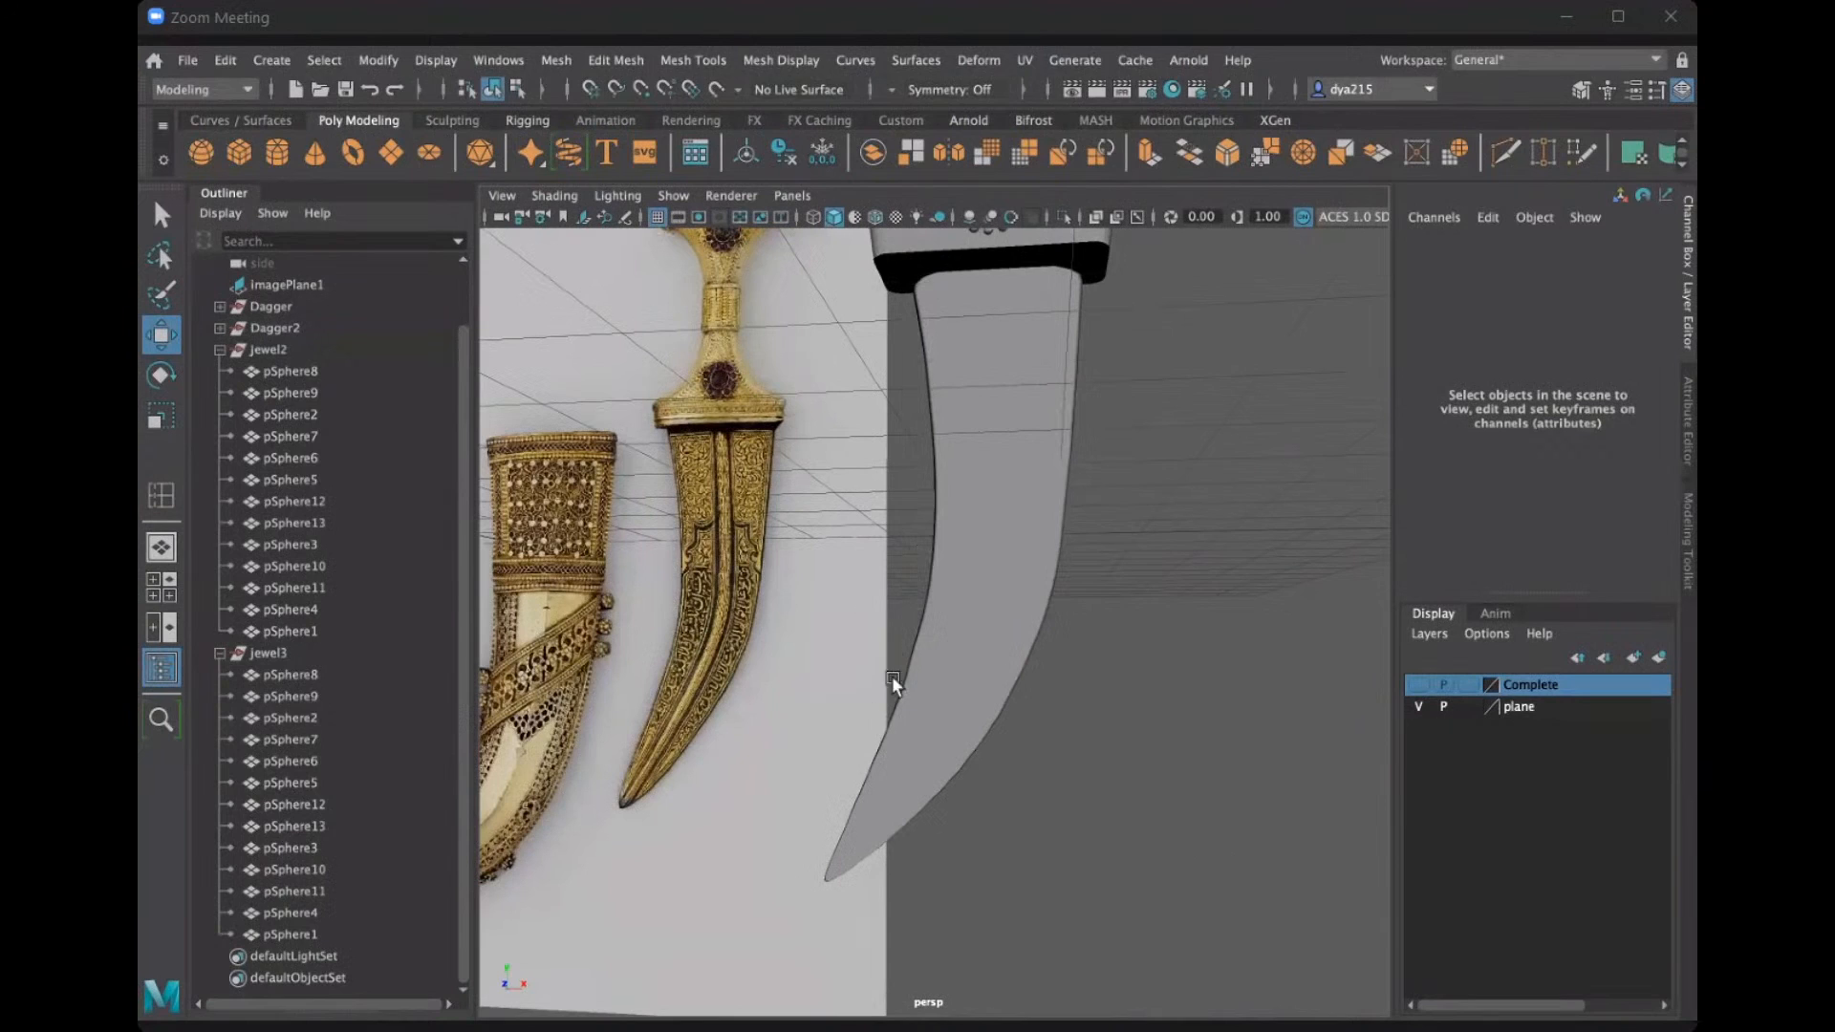
click(1019, 537)
click(1170, 487)
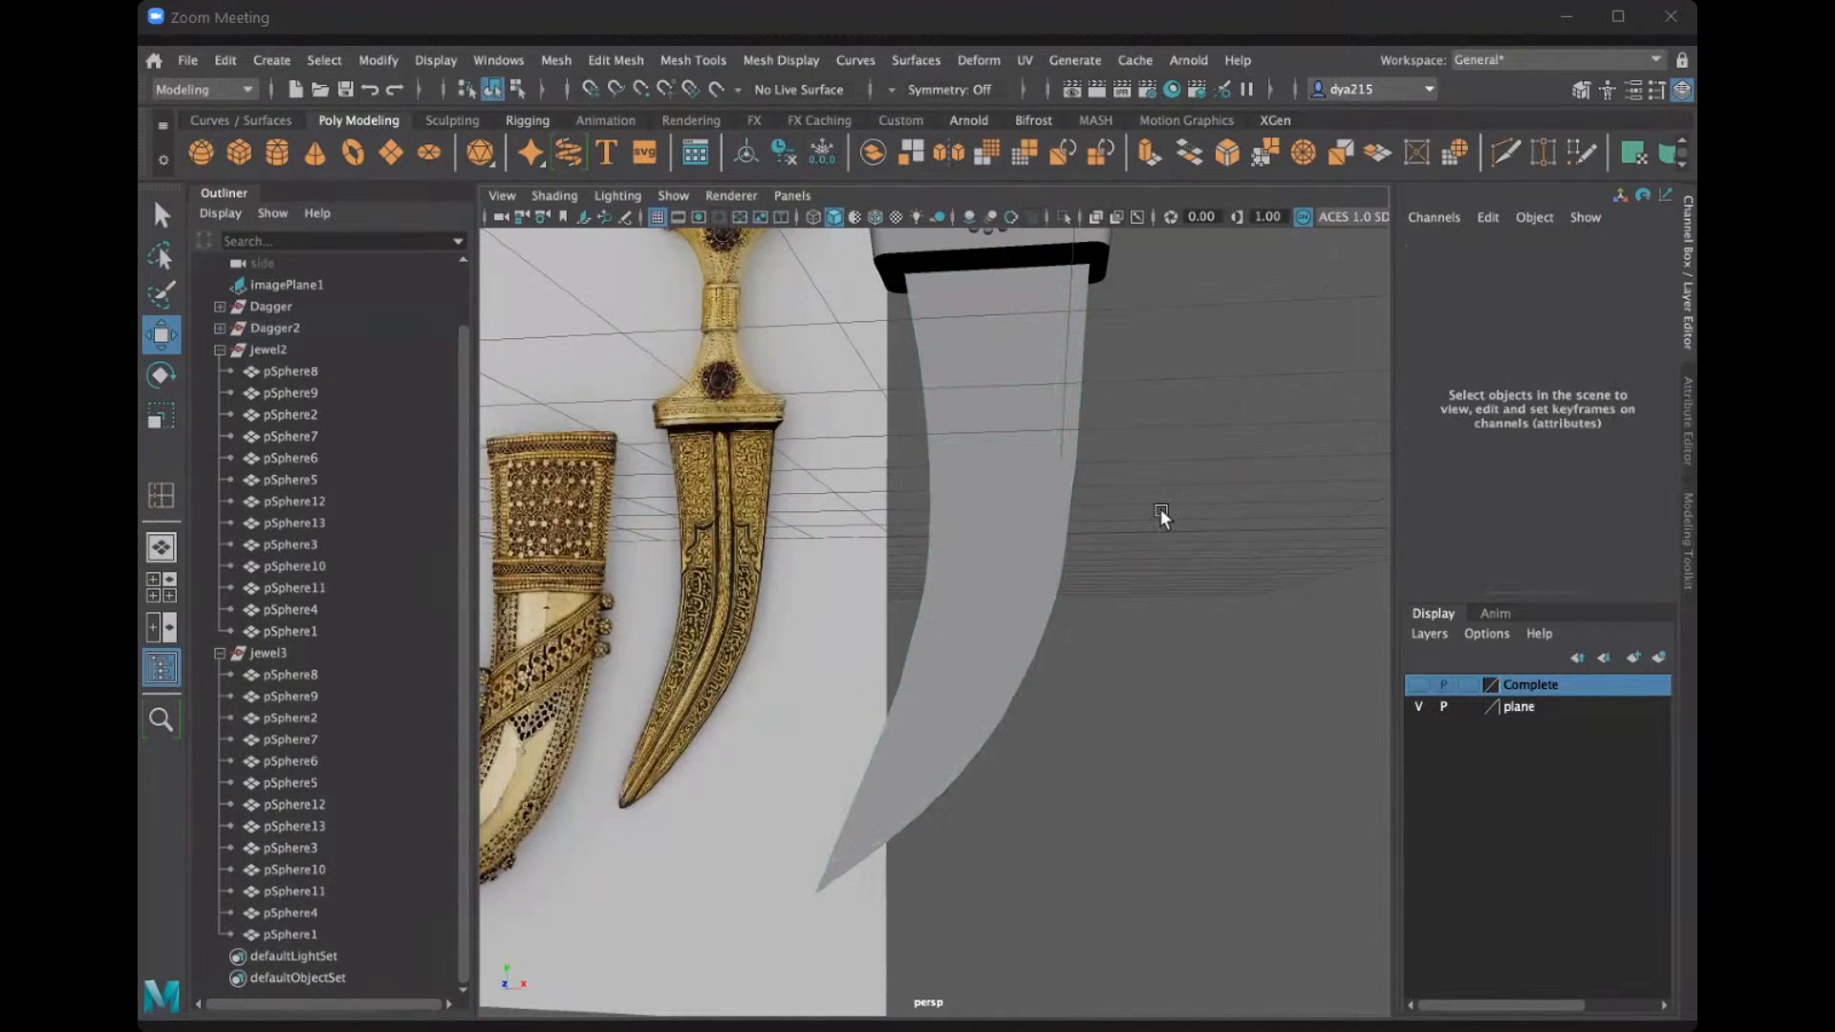
Examine the whole dagger from several angles, comparing its blade curve and hilt proportions with the reference image.
scroll(1160, 509, down, 5)
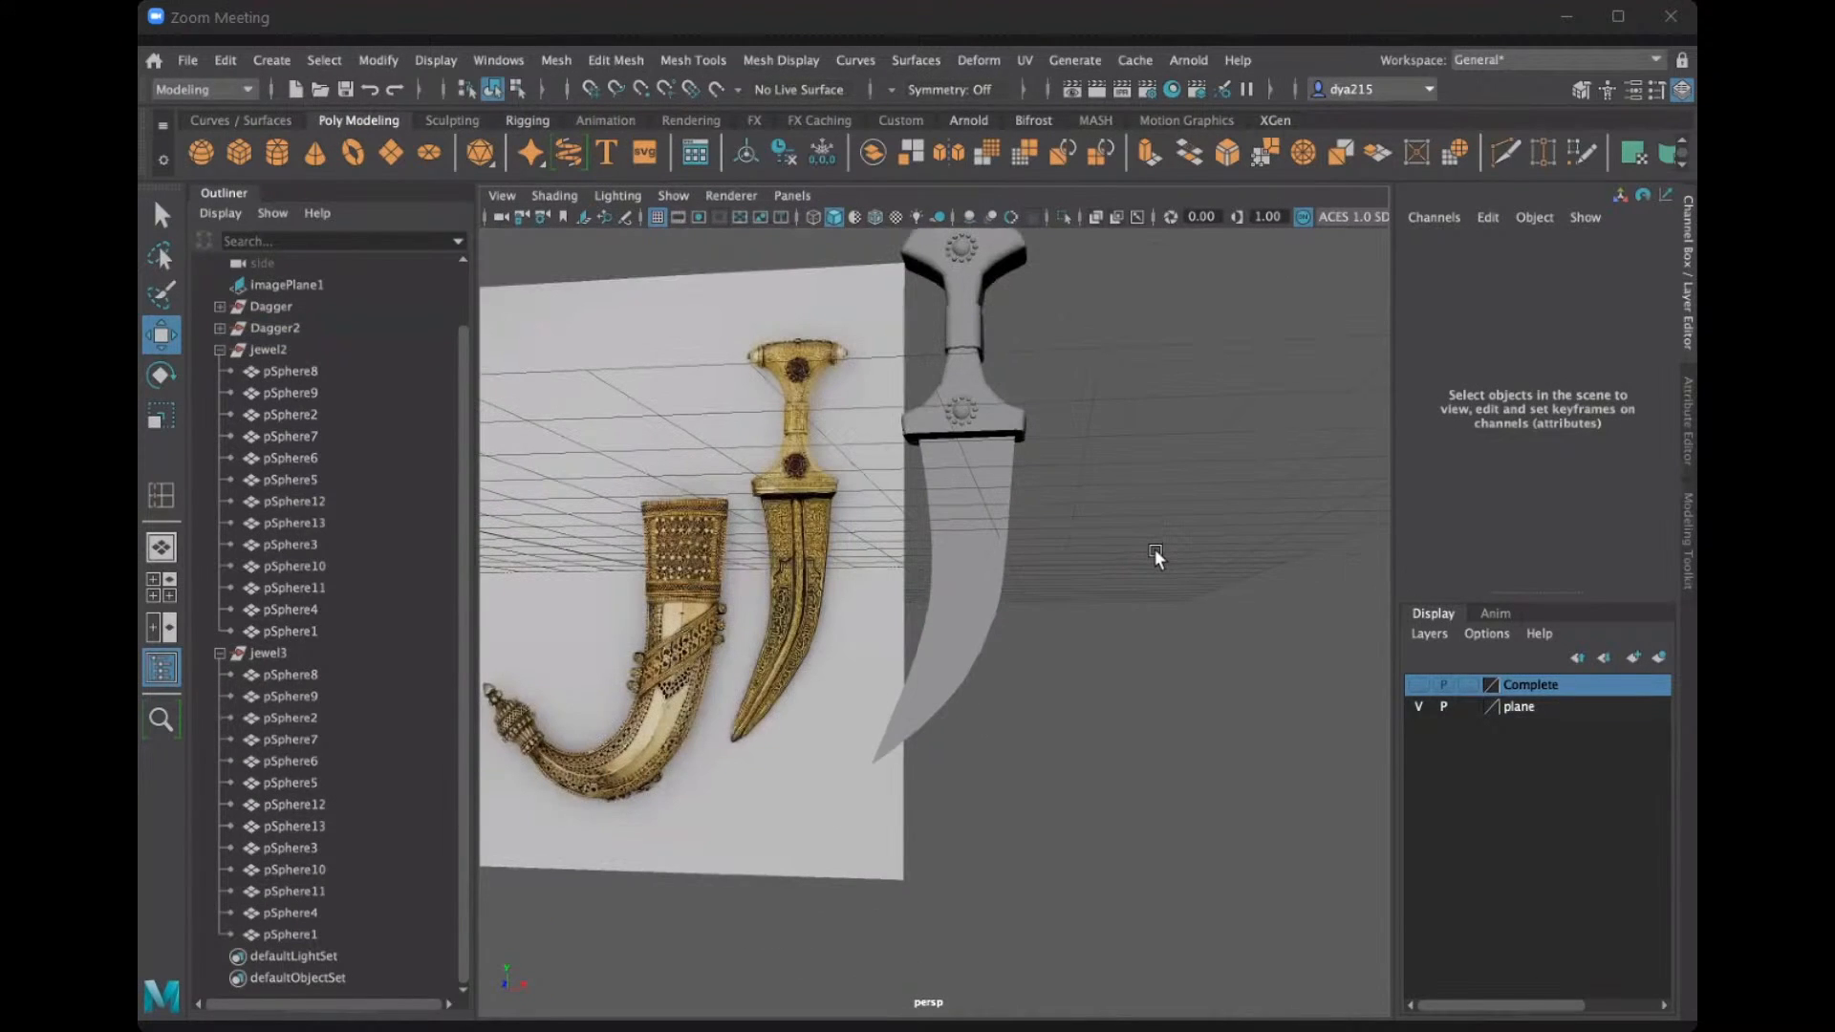
scroll(1156, 548, up, 2)
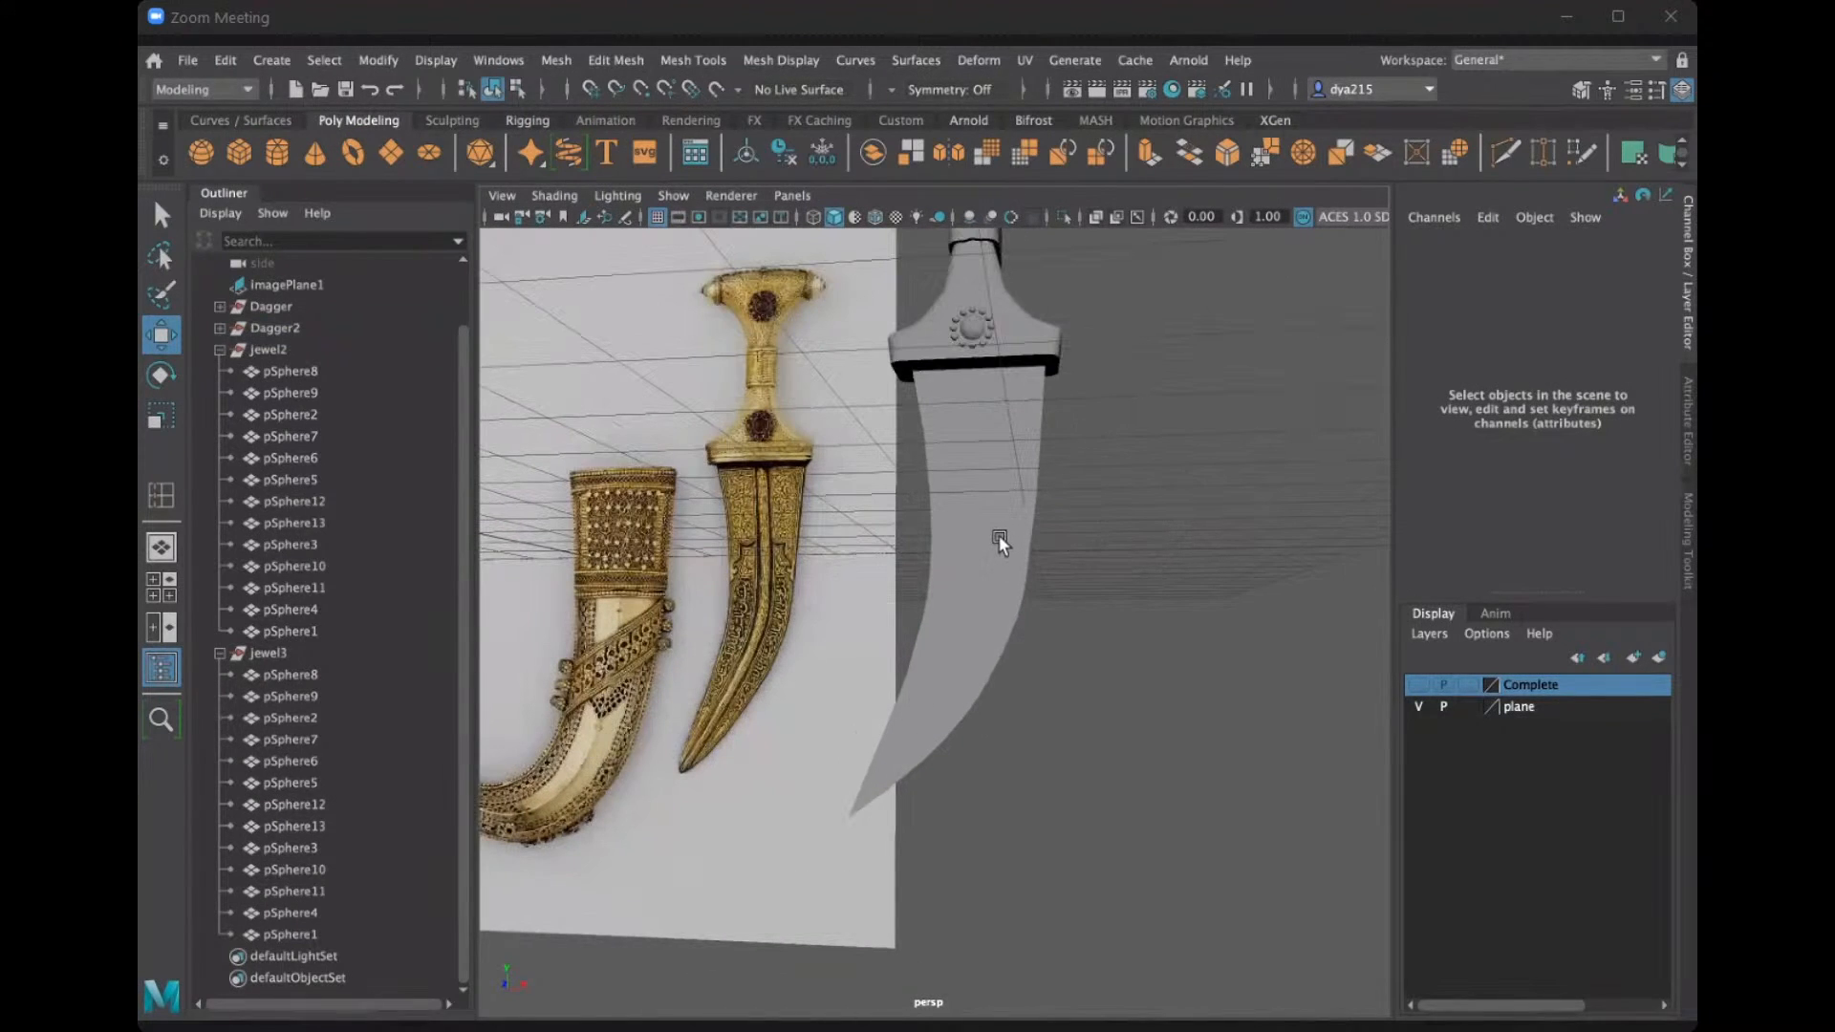
scroll(998, 535, down, 2)
click(964, 533)
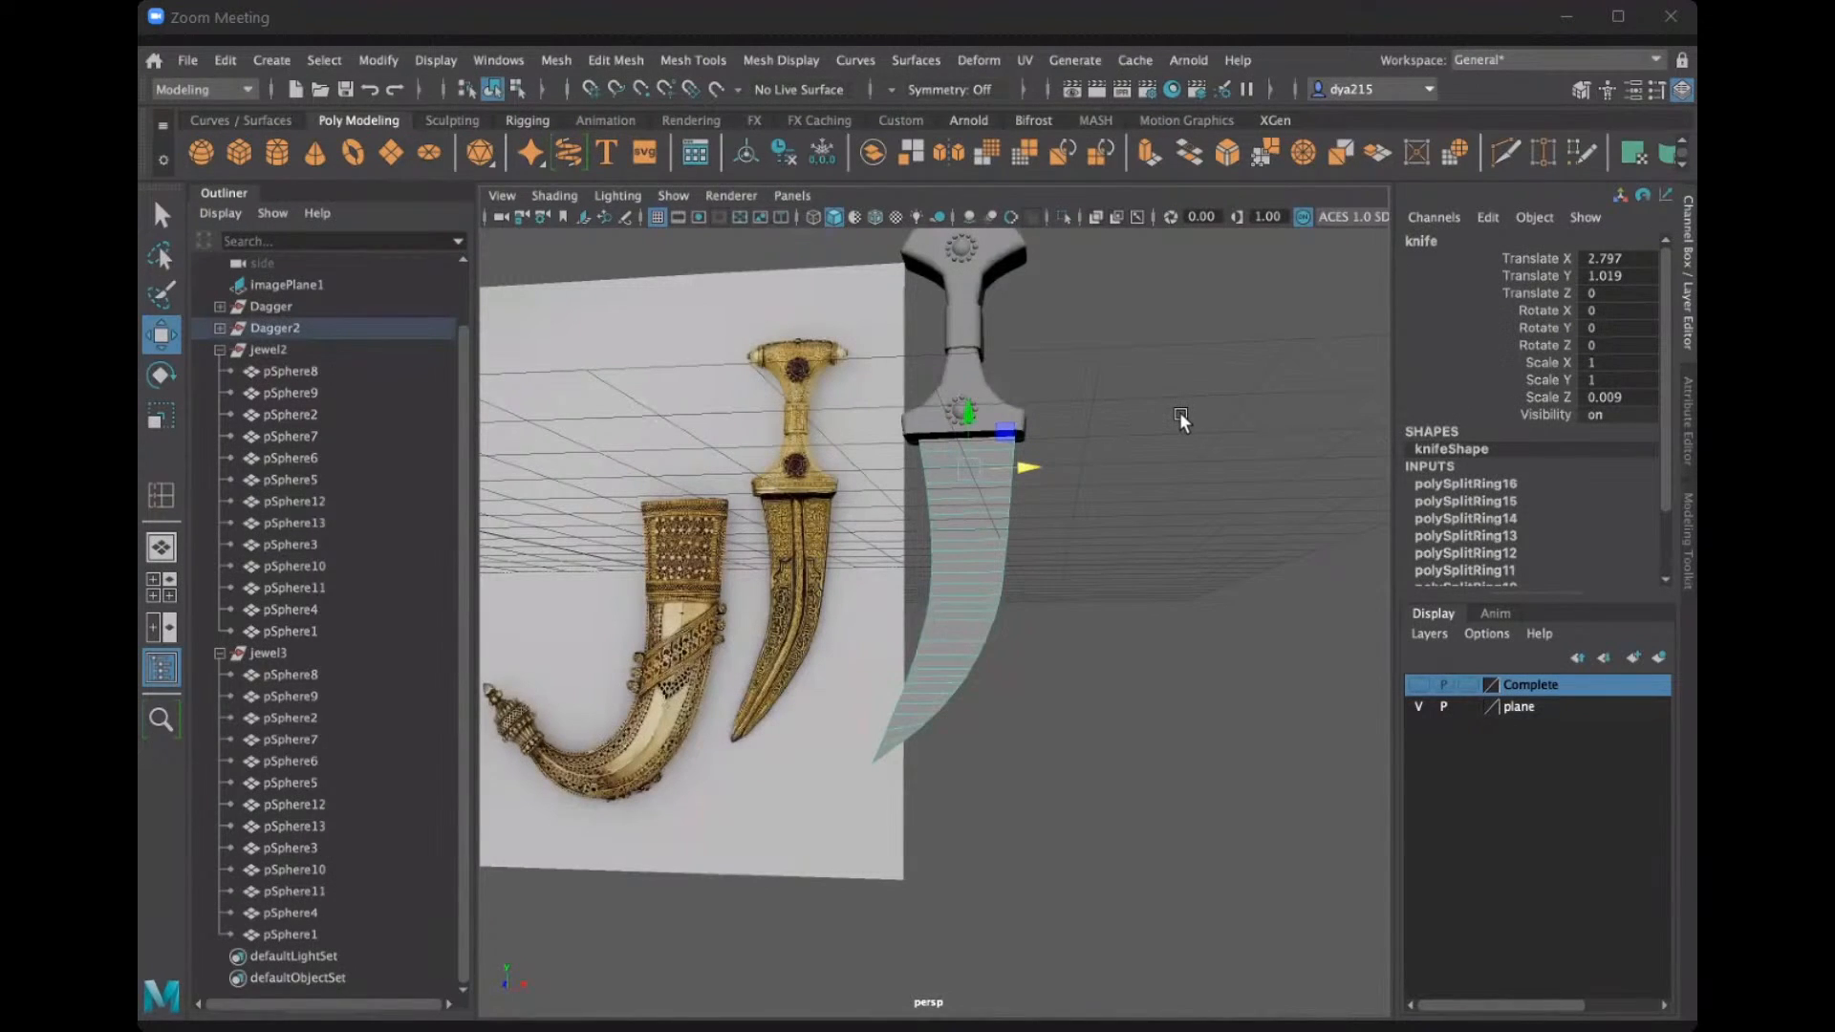
alt+drag(1179, 411, 1046, 394)
click(1047, 394)
scroll(1047, 394, down, 3)
scroll(910, 508, up, 3)
scroll(910, 509, up, 3)
alt+middle_drag(962, 524, 969, 518)
scroll(1036, 553, down, 3)
alt+drag(1122, 529, 1023, 519)
scroll(996, 383, up, 5)
scroll(1047, 472, down, 5)
scroll(938, 497, up, 6)
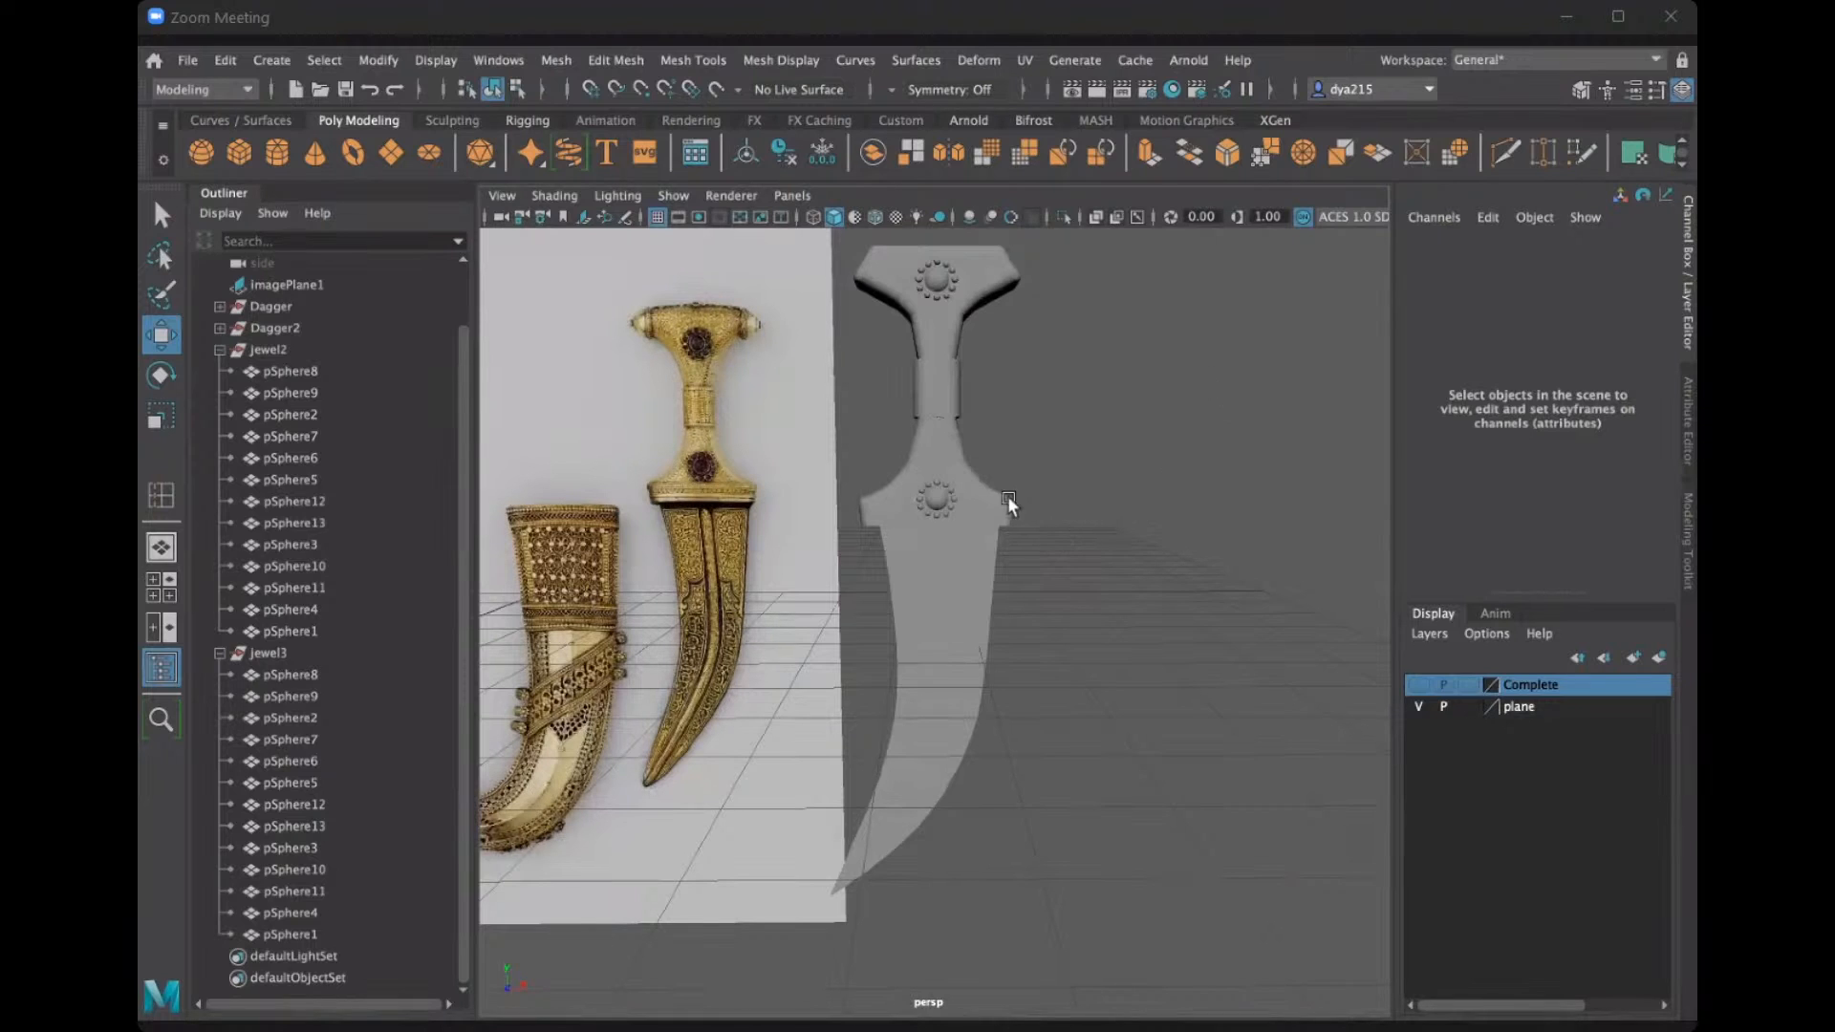
mouse_move(768, 412)
alt+mouse_down()
mouse_move(784, 435)
mouse_move(777, 419)
alt+mouse_up()
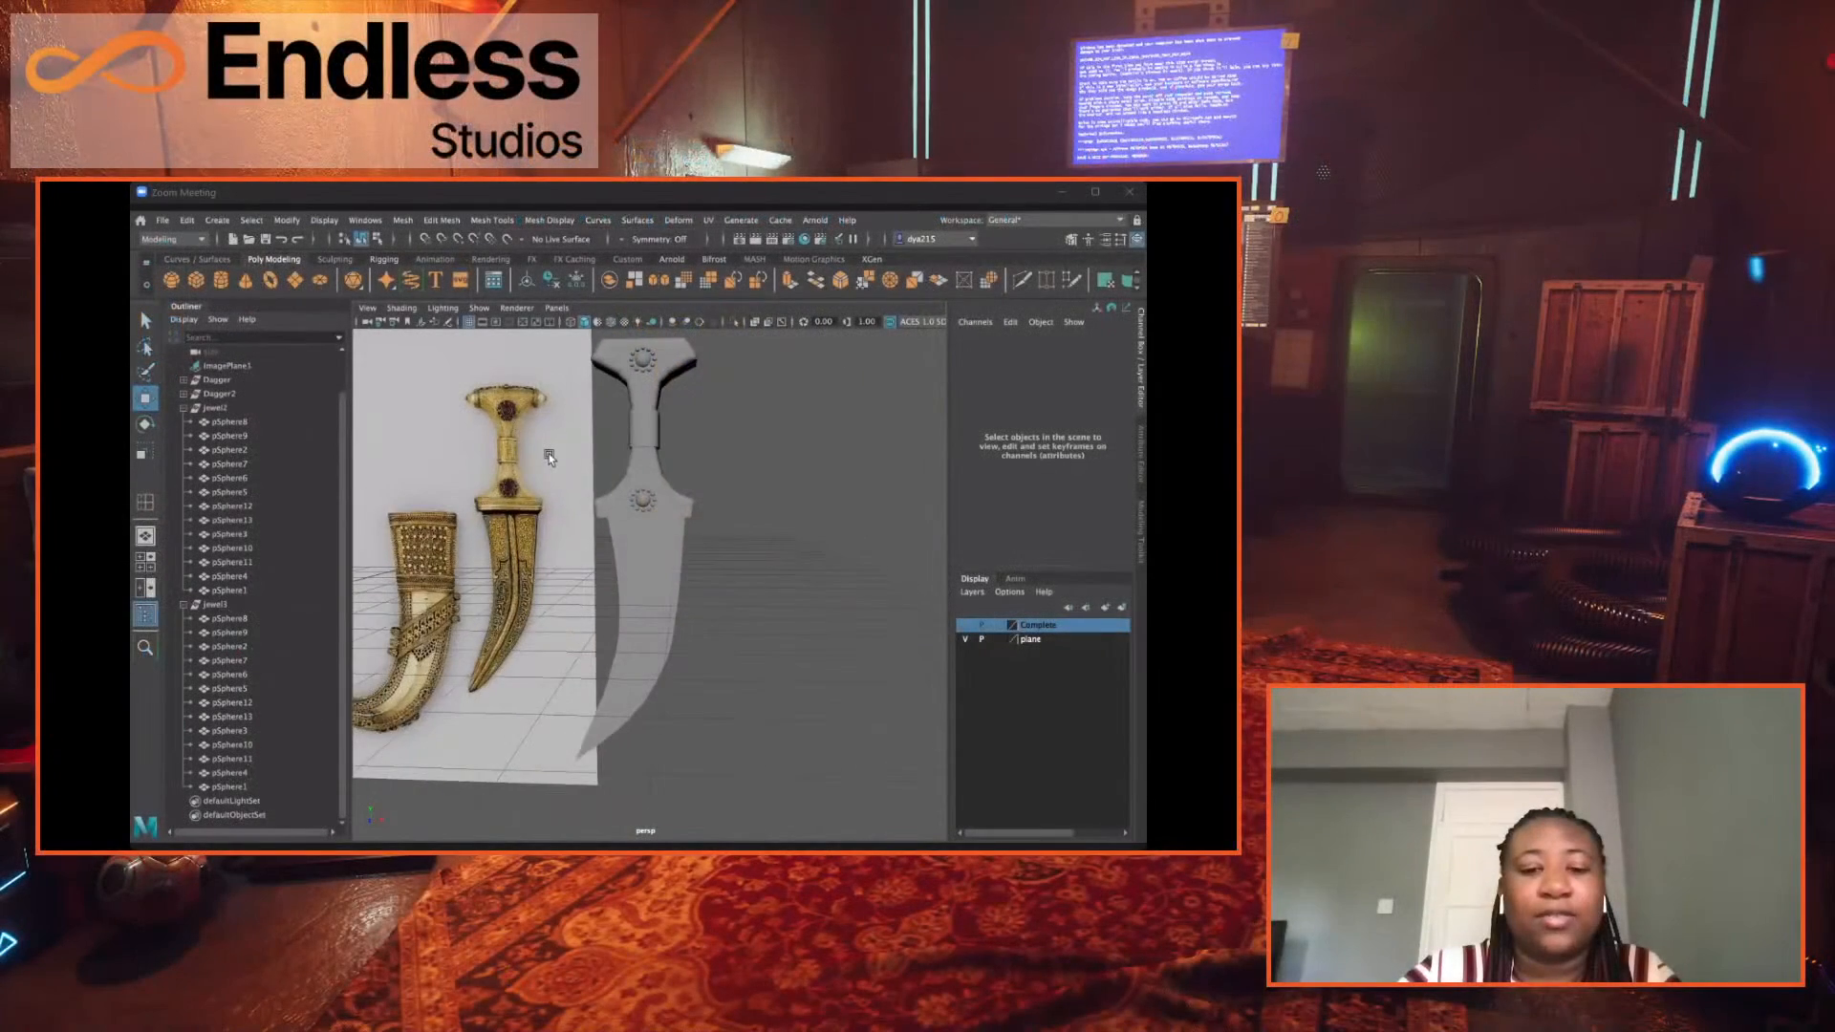
alt+drag(550, 458, 547, 456)
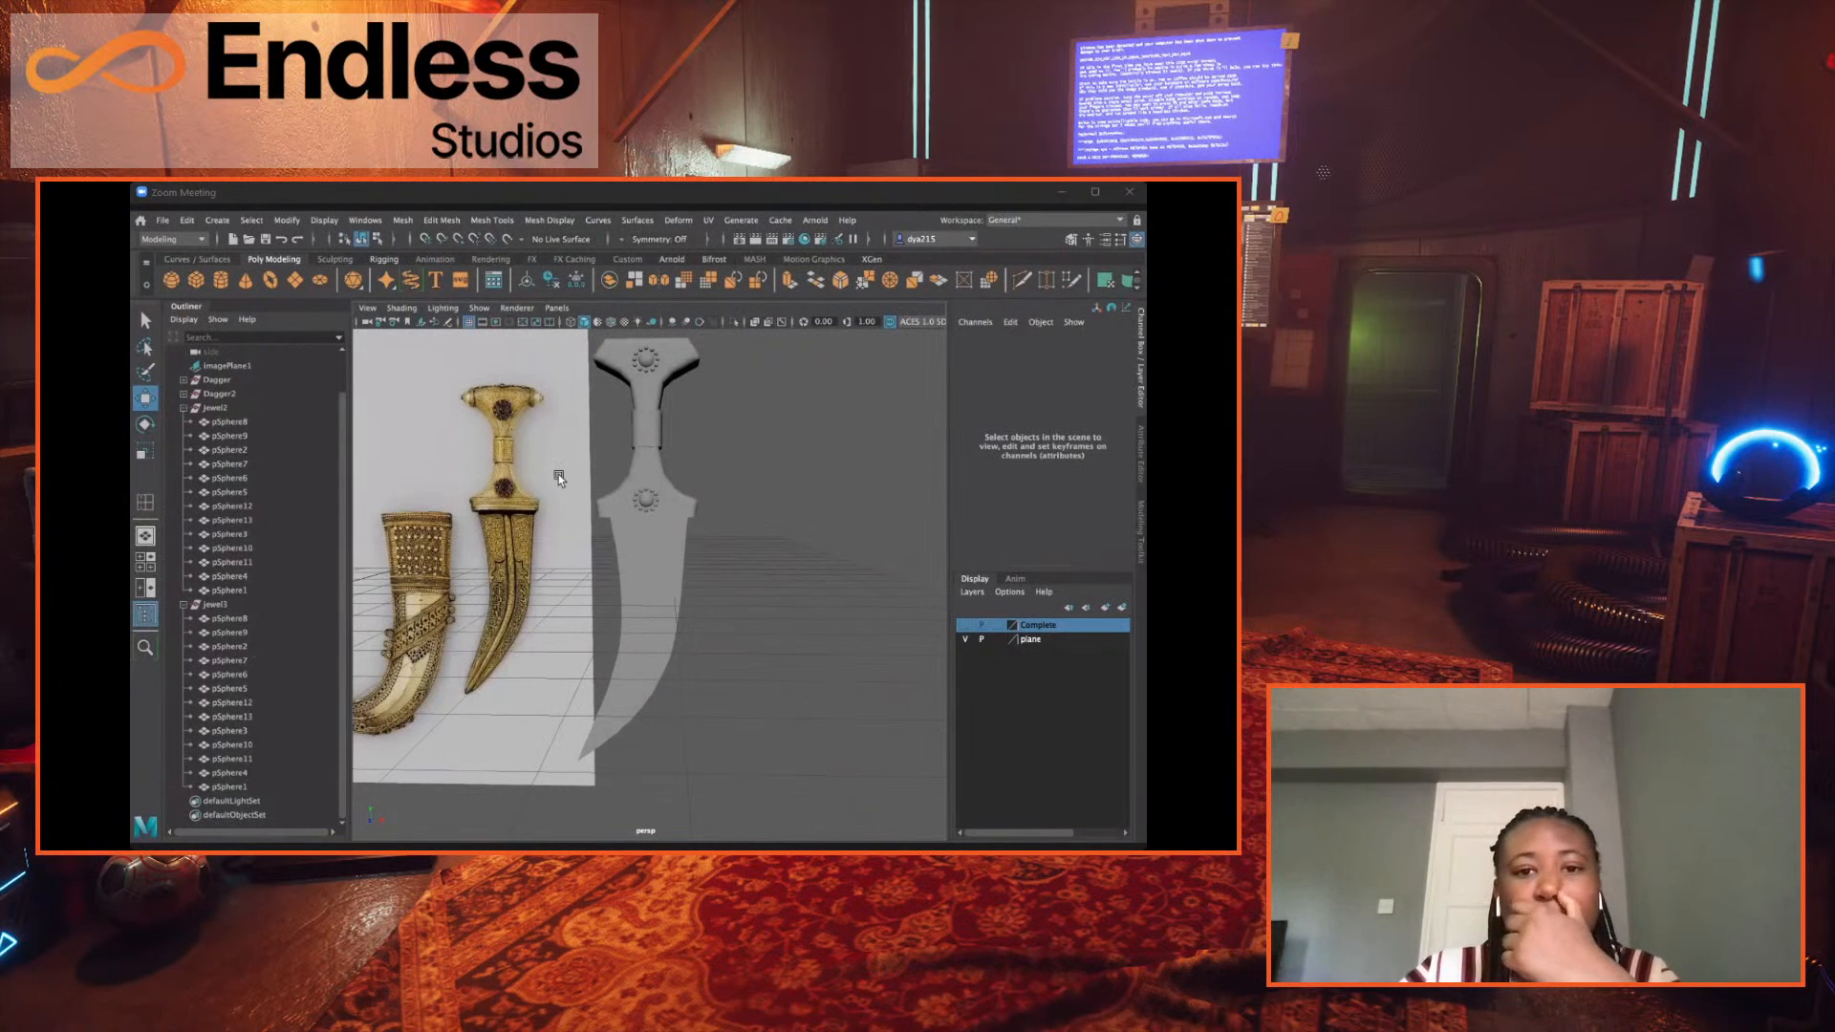
alt+drag(755, 461, 768, 463)
alt+drag(1111, 425, 1068, 439)
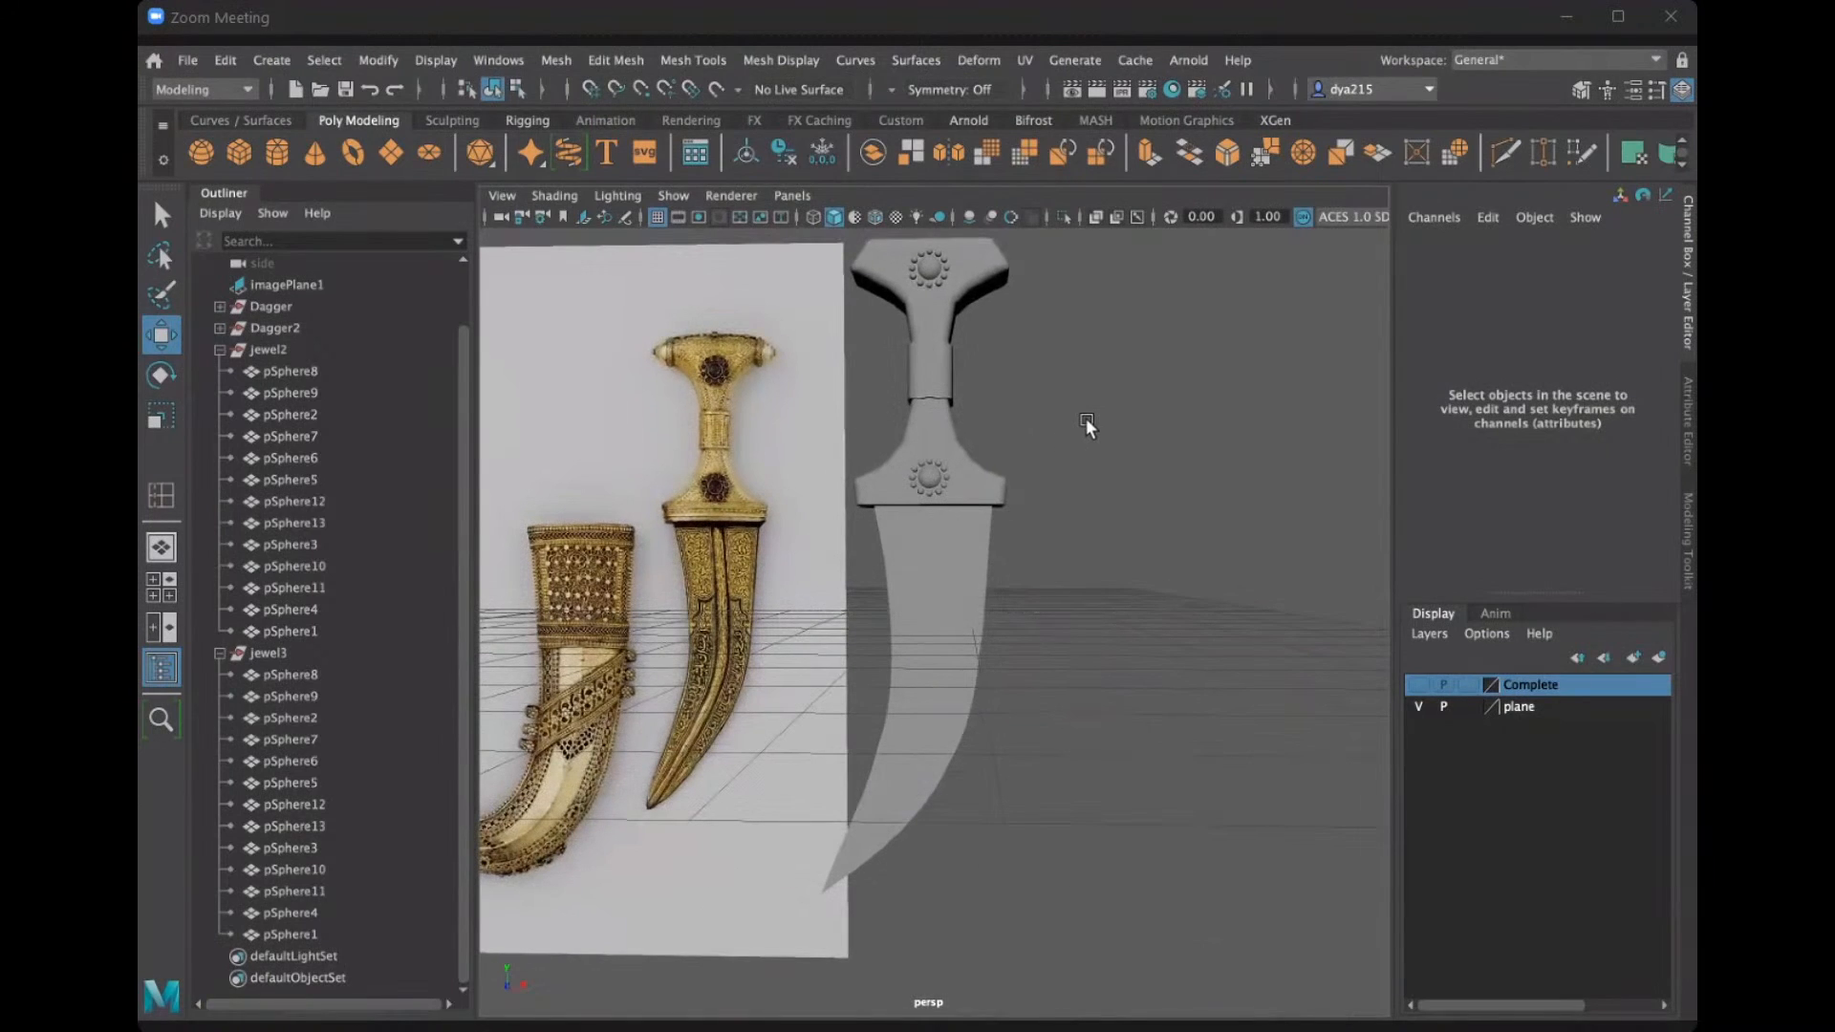